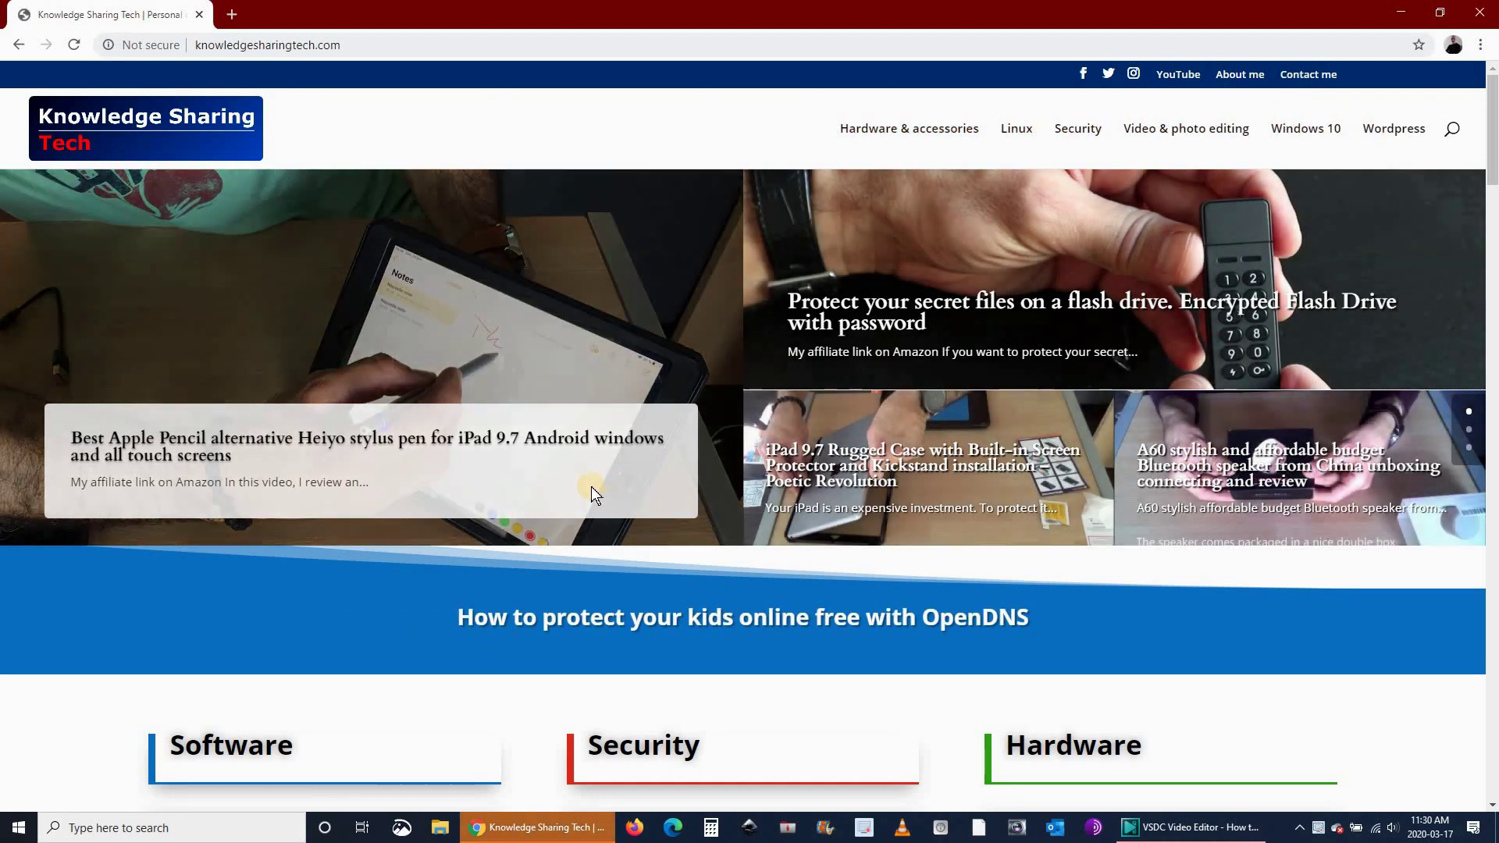
Scroll the Knowledge Sharing Tech homepage and advance the featured-post banner two slides
scroll(591, 486, "down", 3)
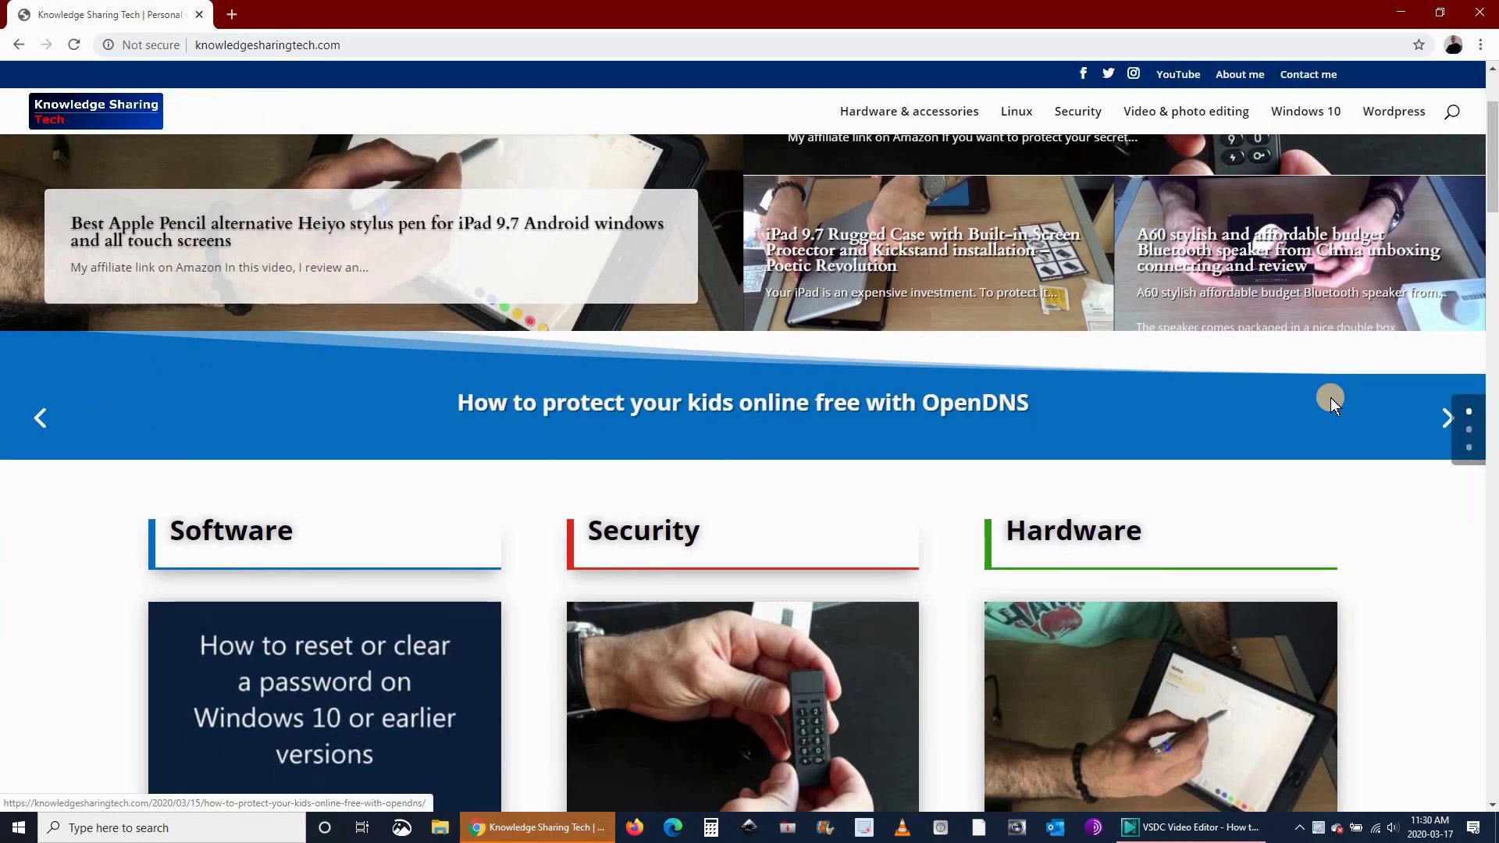
left_click(1445, 422)
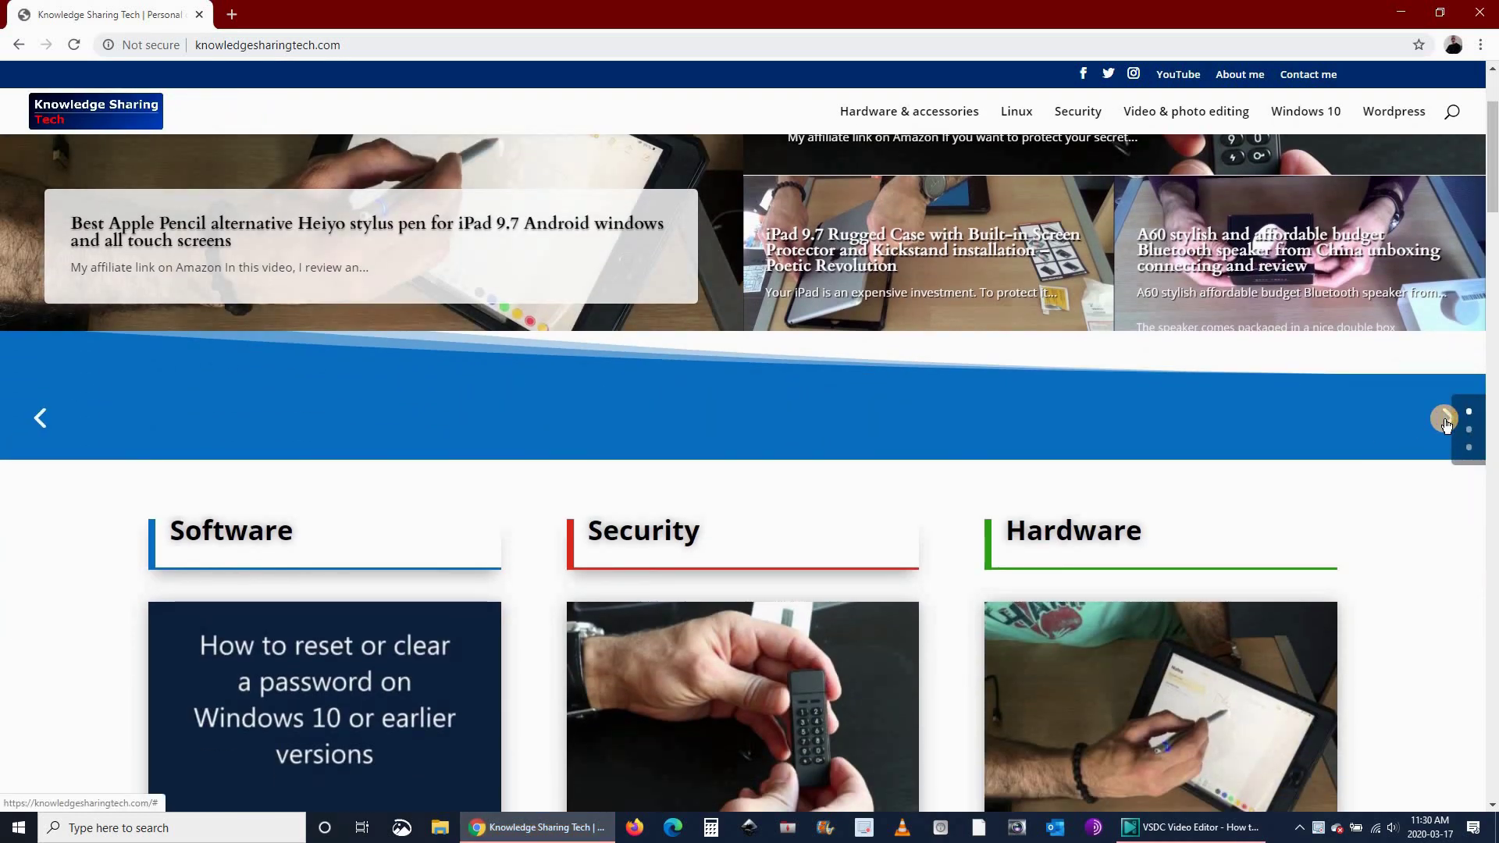
left_click(1453, 425)
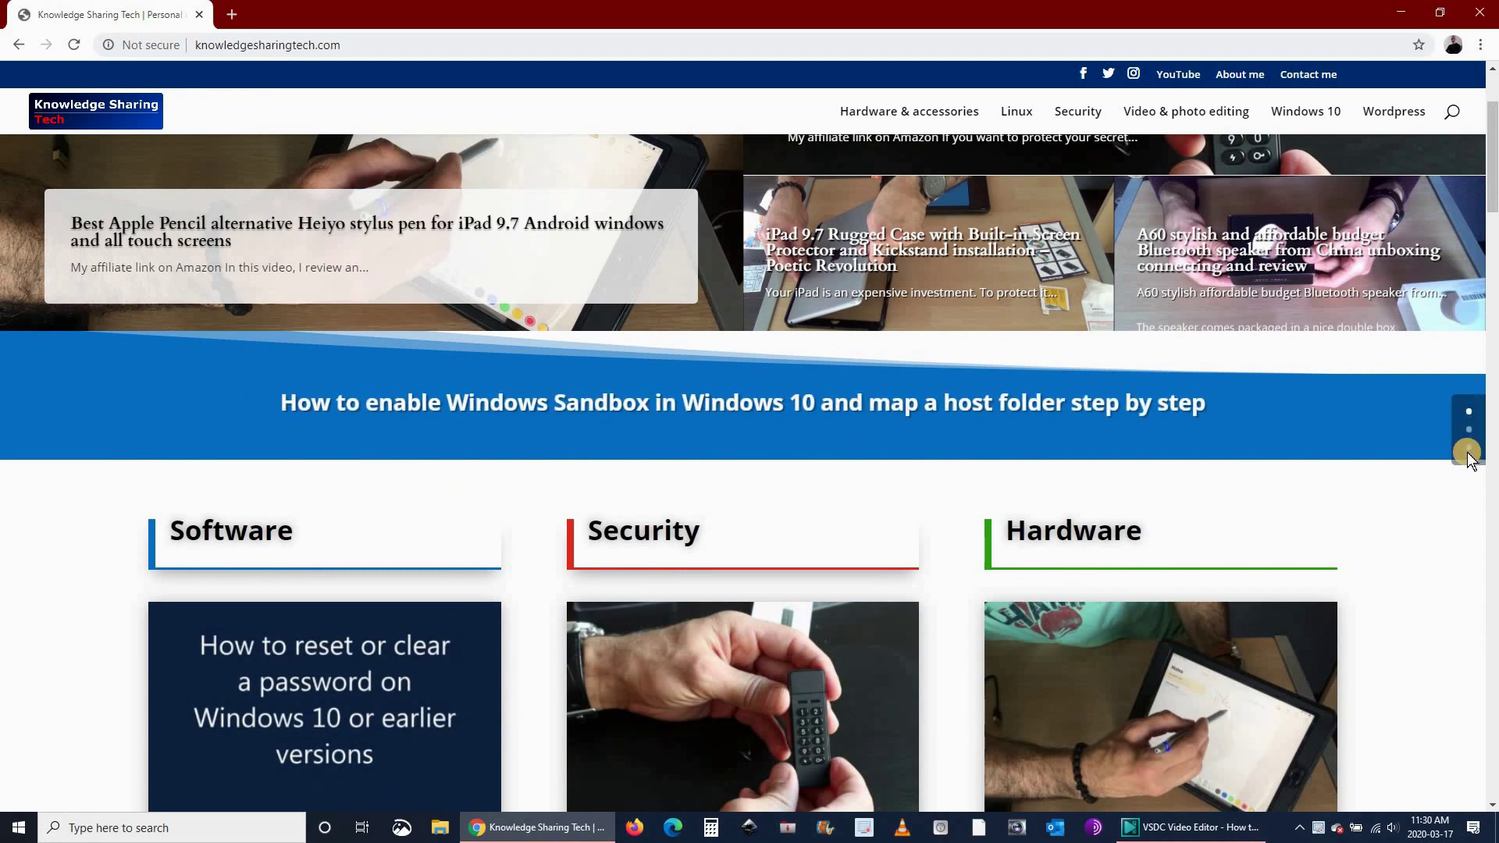
Browse the post grids and category cards, then return to the top of the homepage
scroll(1368, 484, "down", 2)
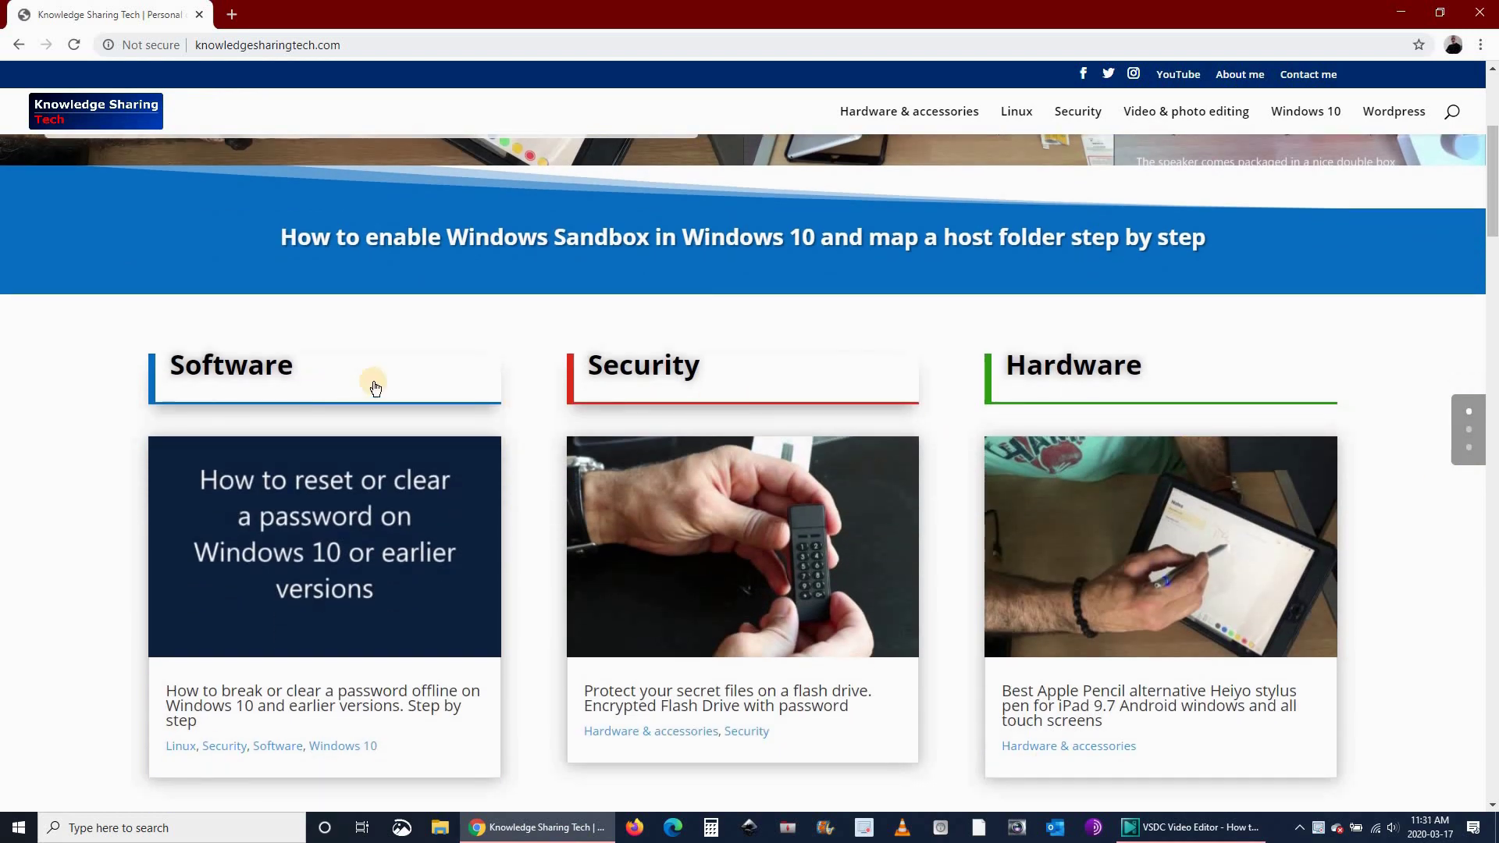
scroll(418, 525, "down", 10)
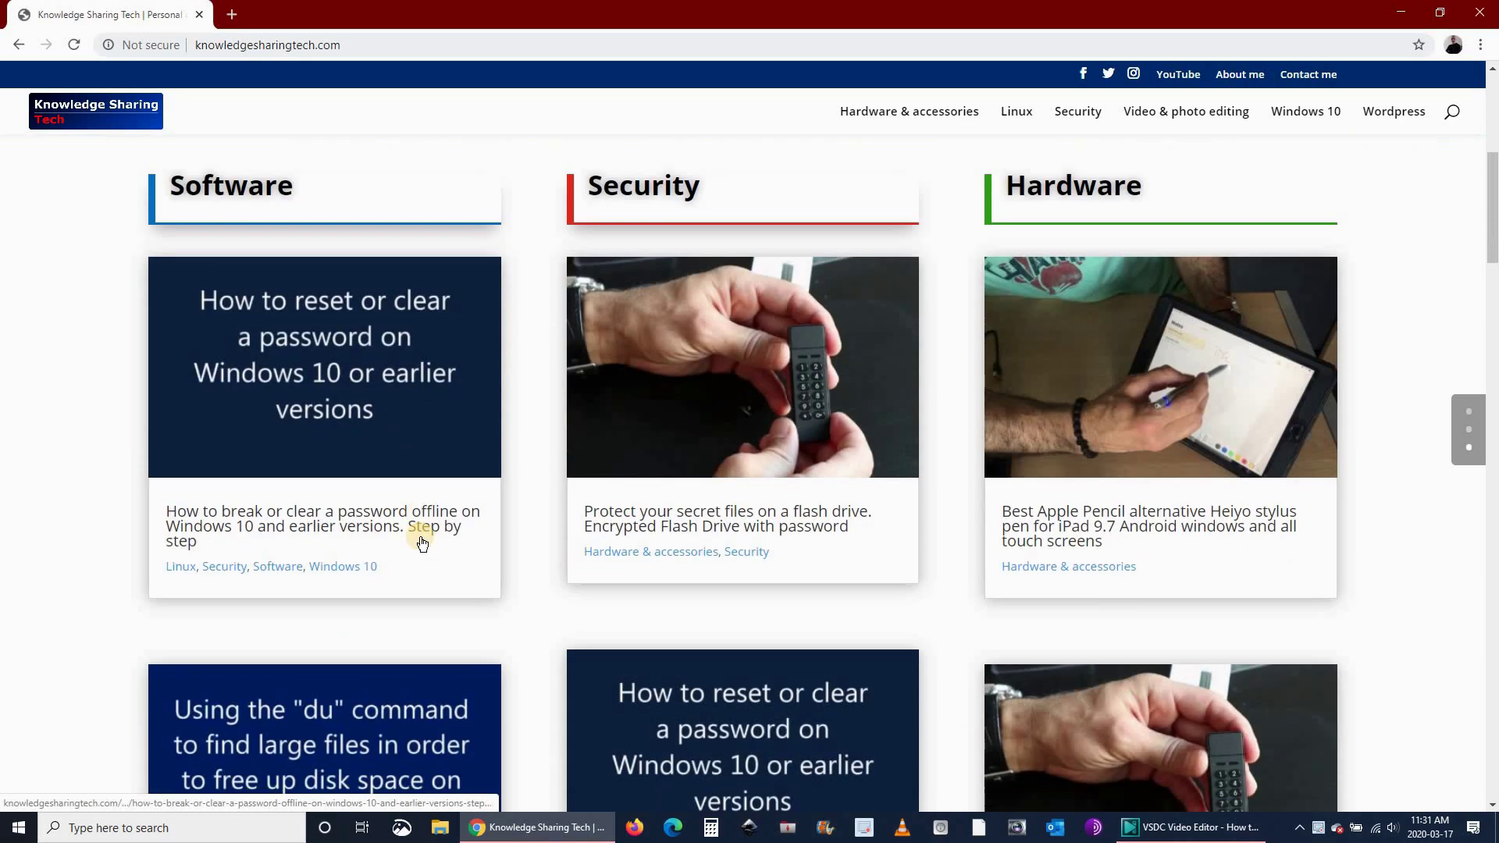
scroll(419, 539, "down", 4)
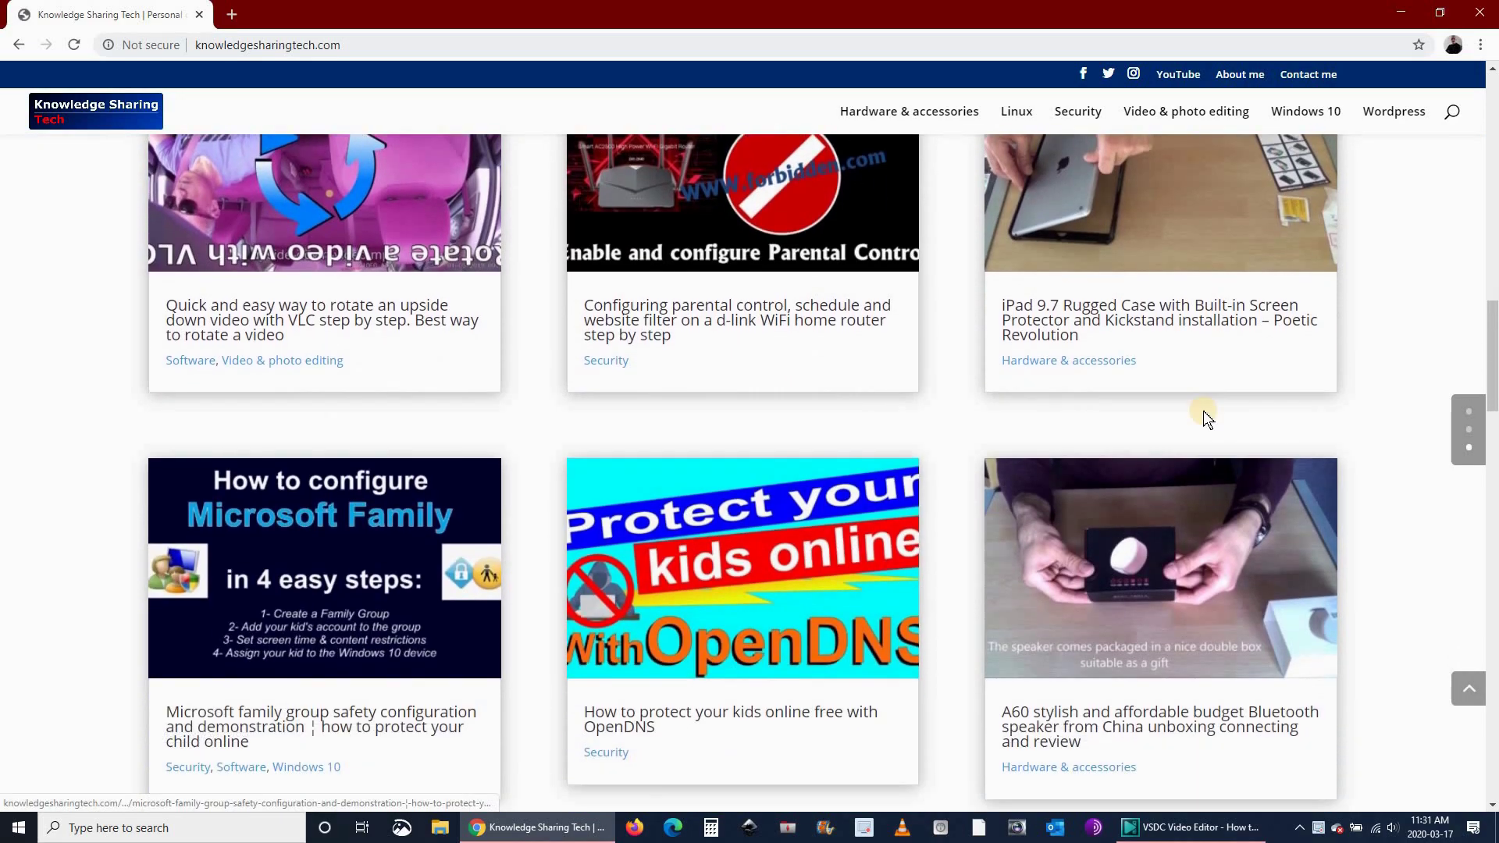
scroll(1492, 365, "up", 7)
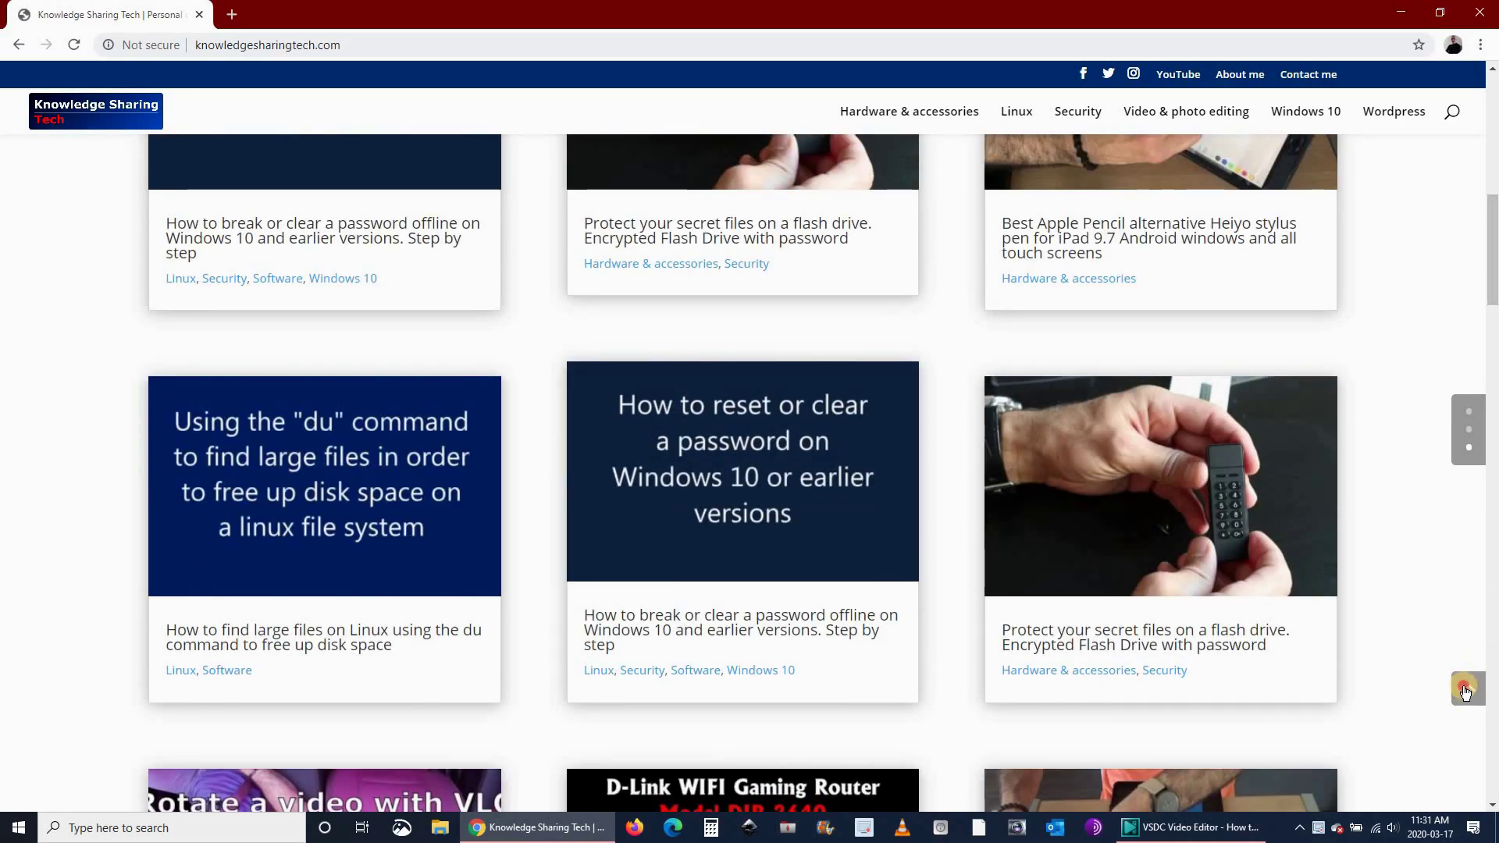
left_click(1465, 691)
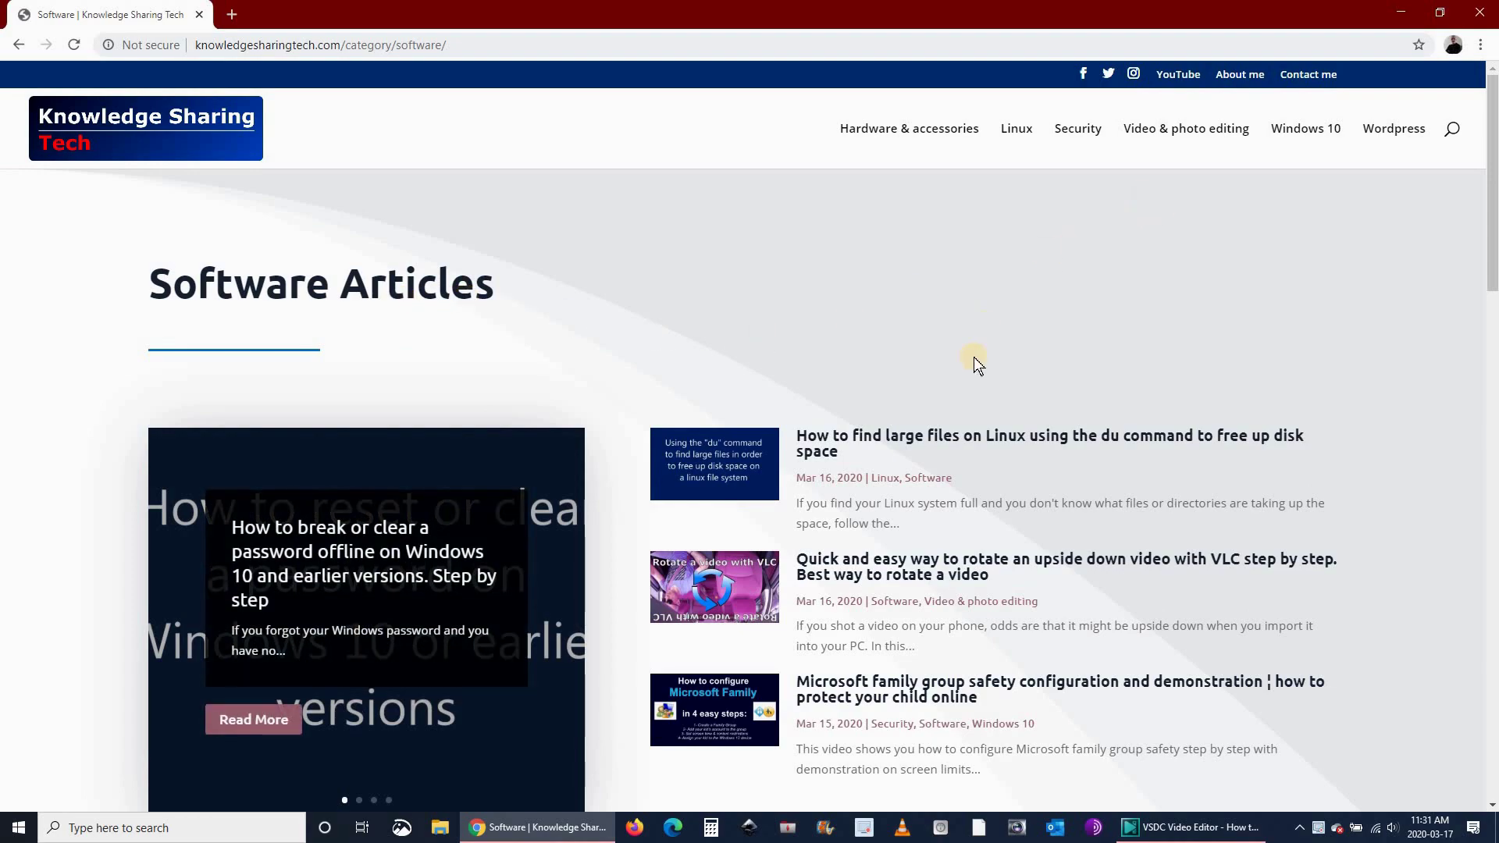
Skim the Software articles page and return to the site's home page
scroll(952, 429, "down", 6)
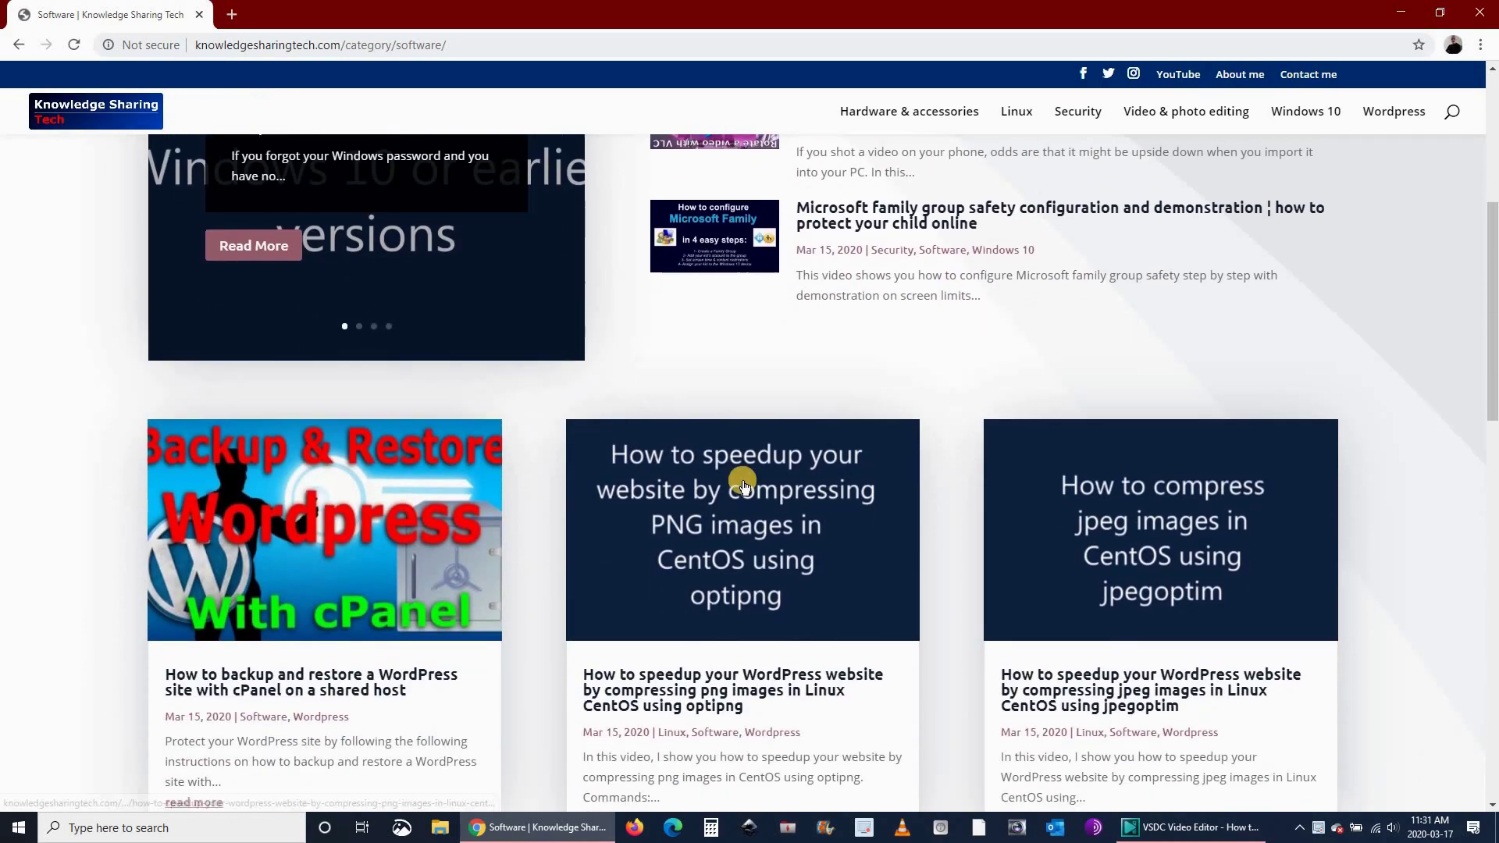
scroll(744, 485, "down", 15)
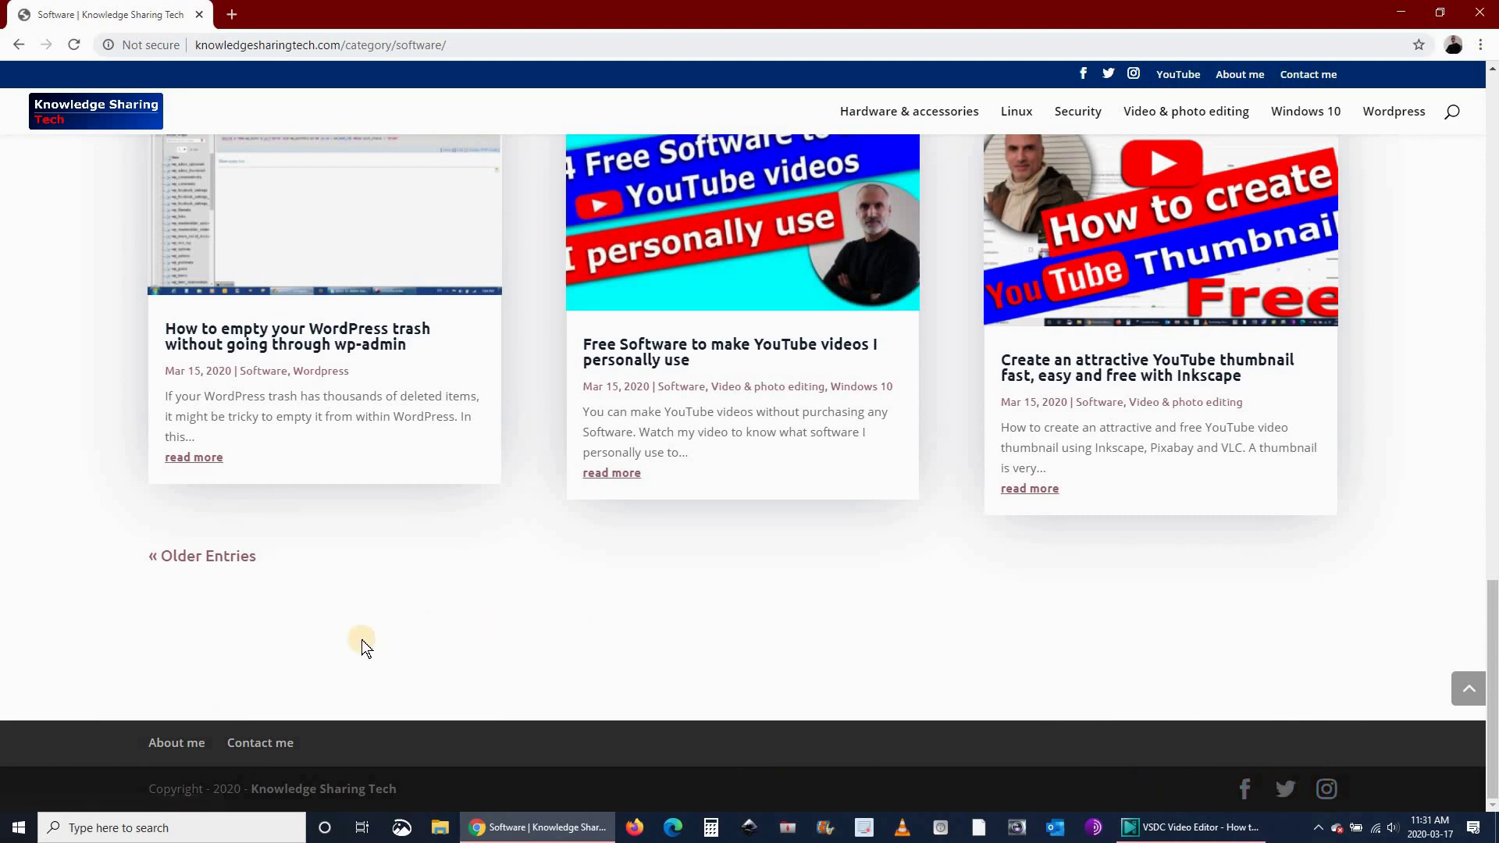
scroll(435, 609, "up", 20)
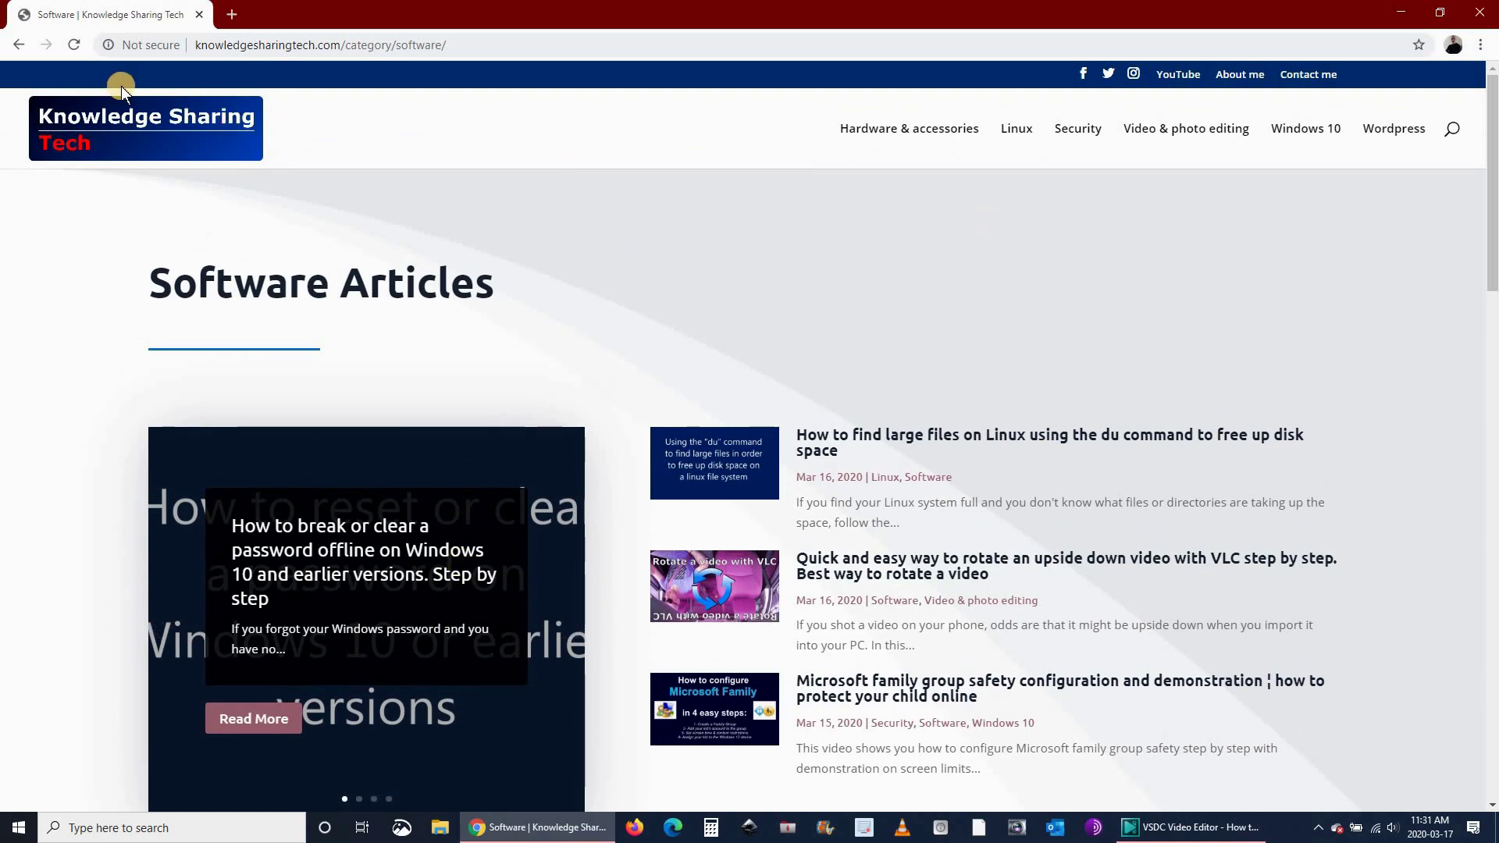
left_click(129, 113)
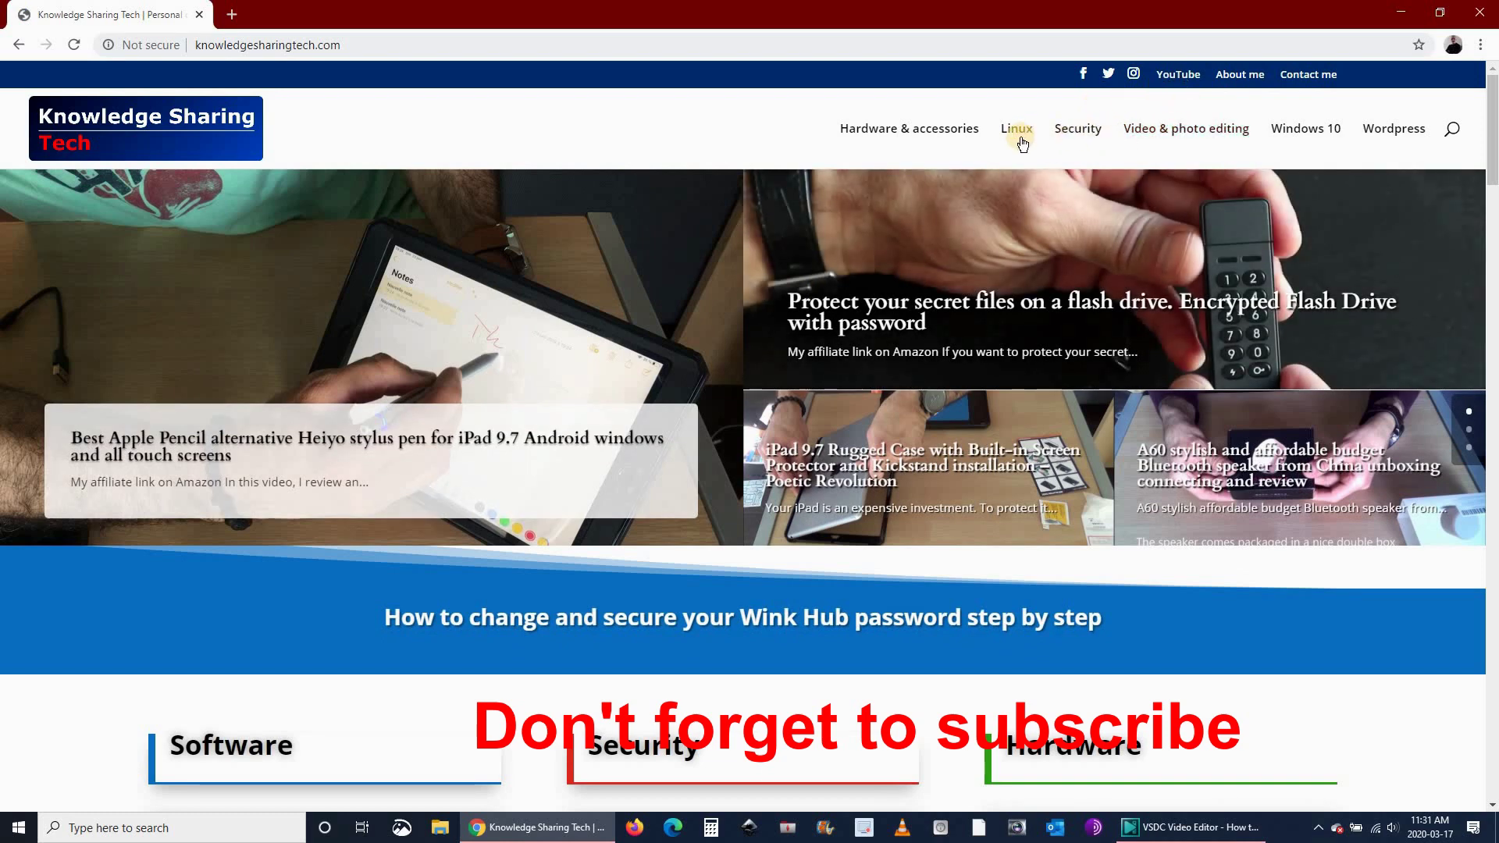
Open the 'Protect your secret files…' encrypted flash drive article from the homepage
scroll(650, 687, "down", 3)
scroll(647, 685, "down", 2)
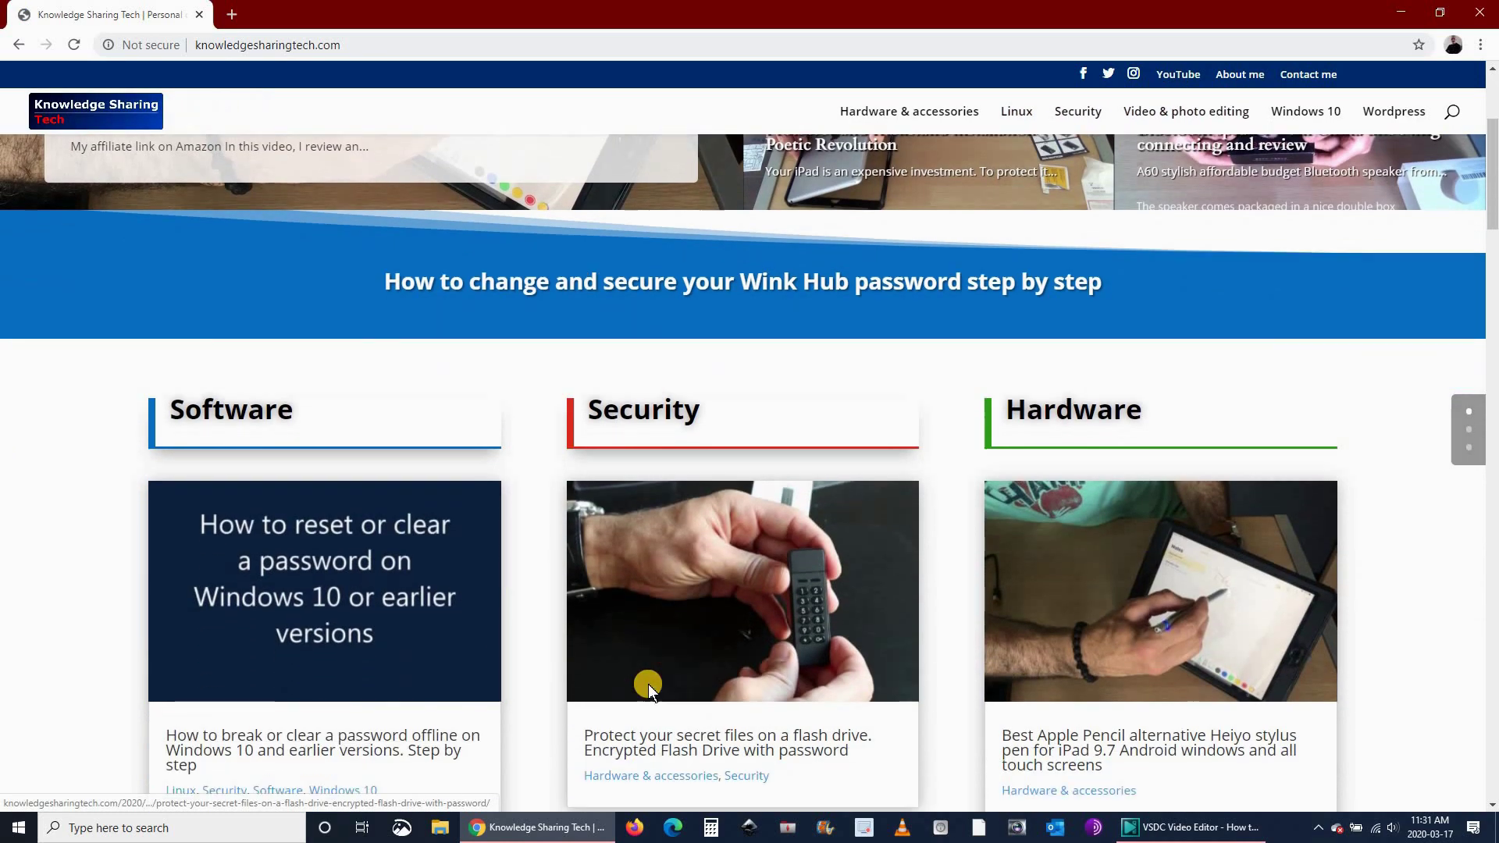
left_click(676, 700)
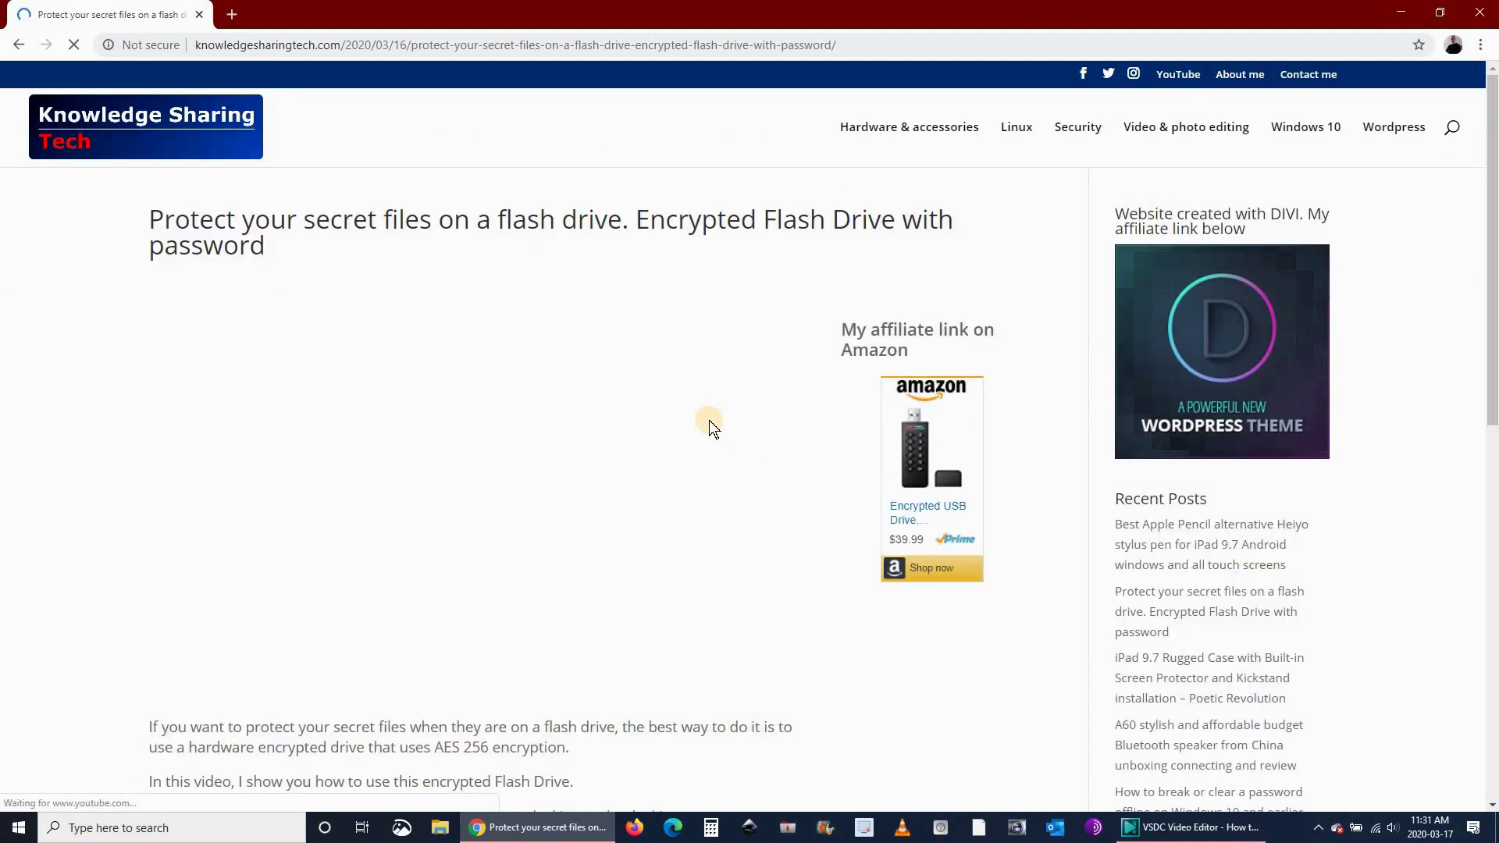
Skim the flash drive article, then go to the About me page
scroll(710, 428, "down", 6)
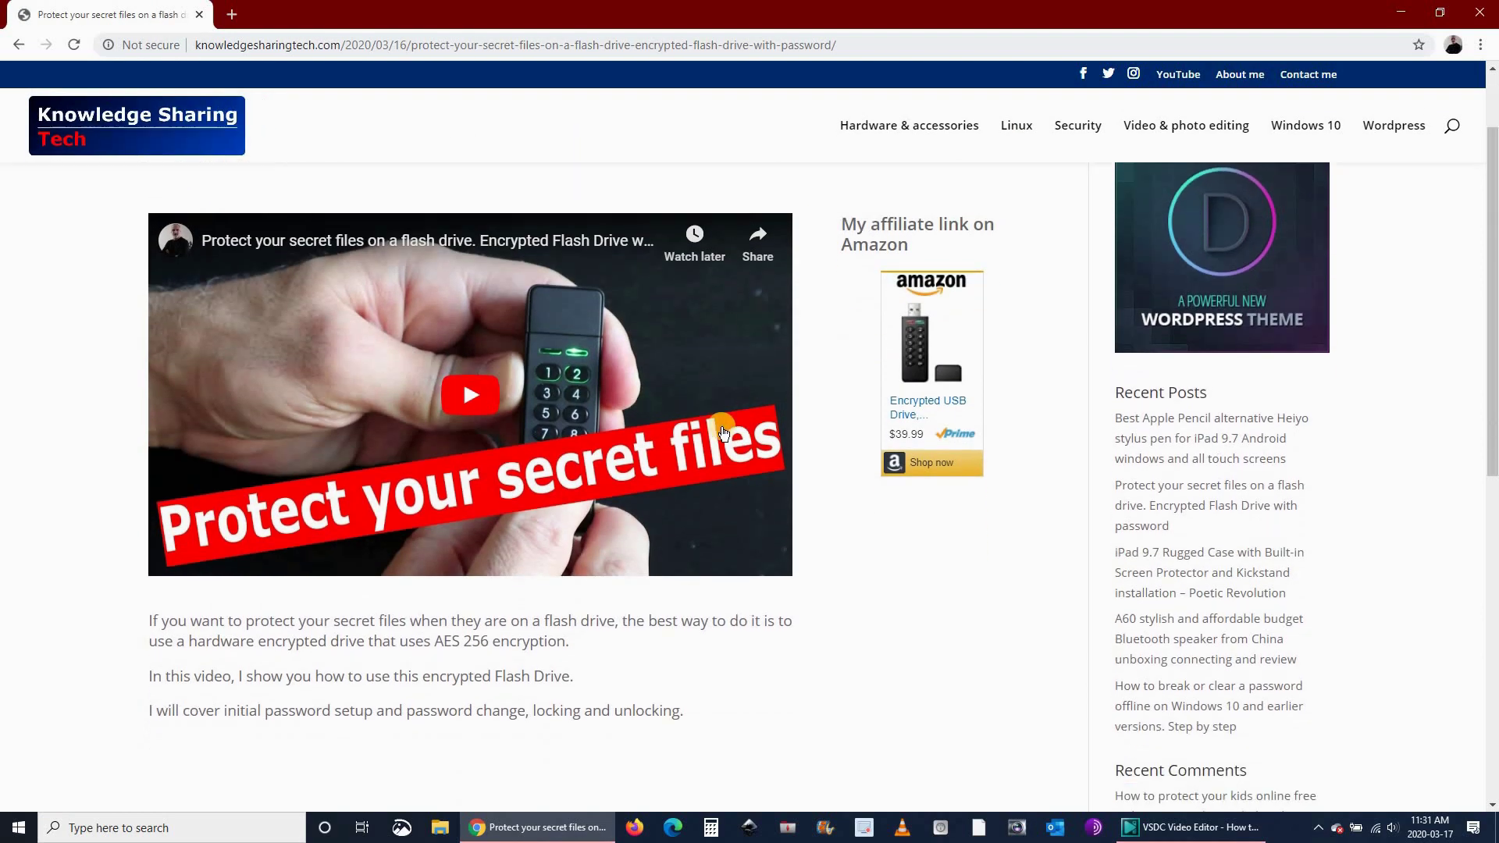
scroll(722, 430, "down", 2)
scroll(723, 429, "up", 8)
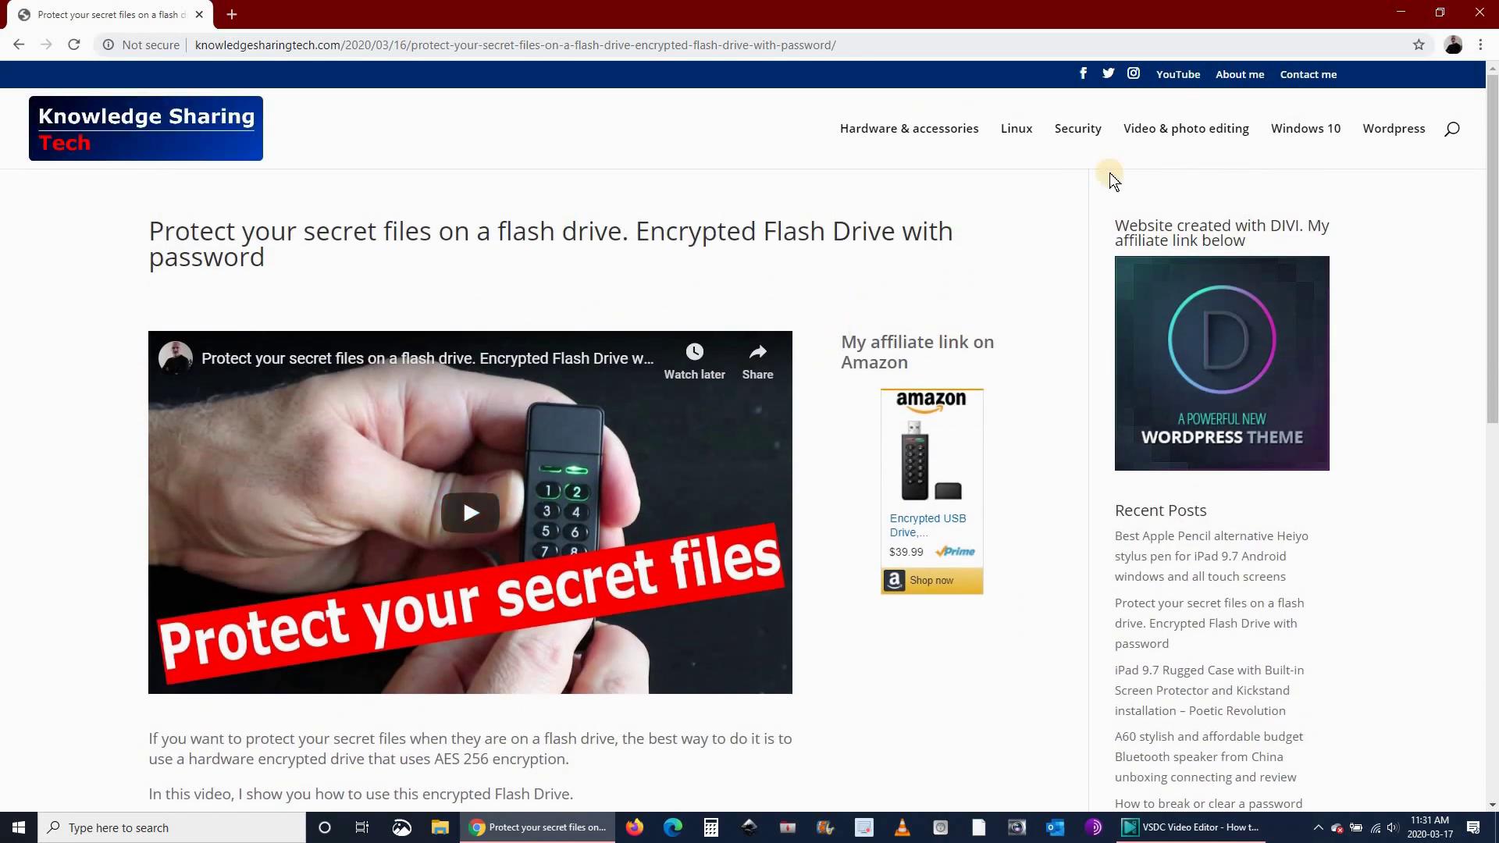
left_click(1251, 77)
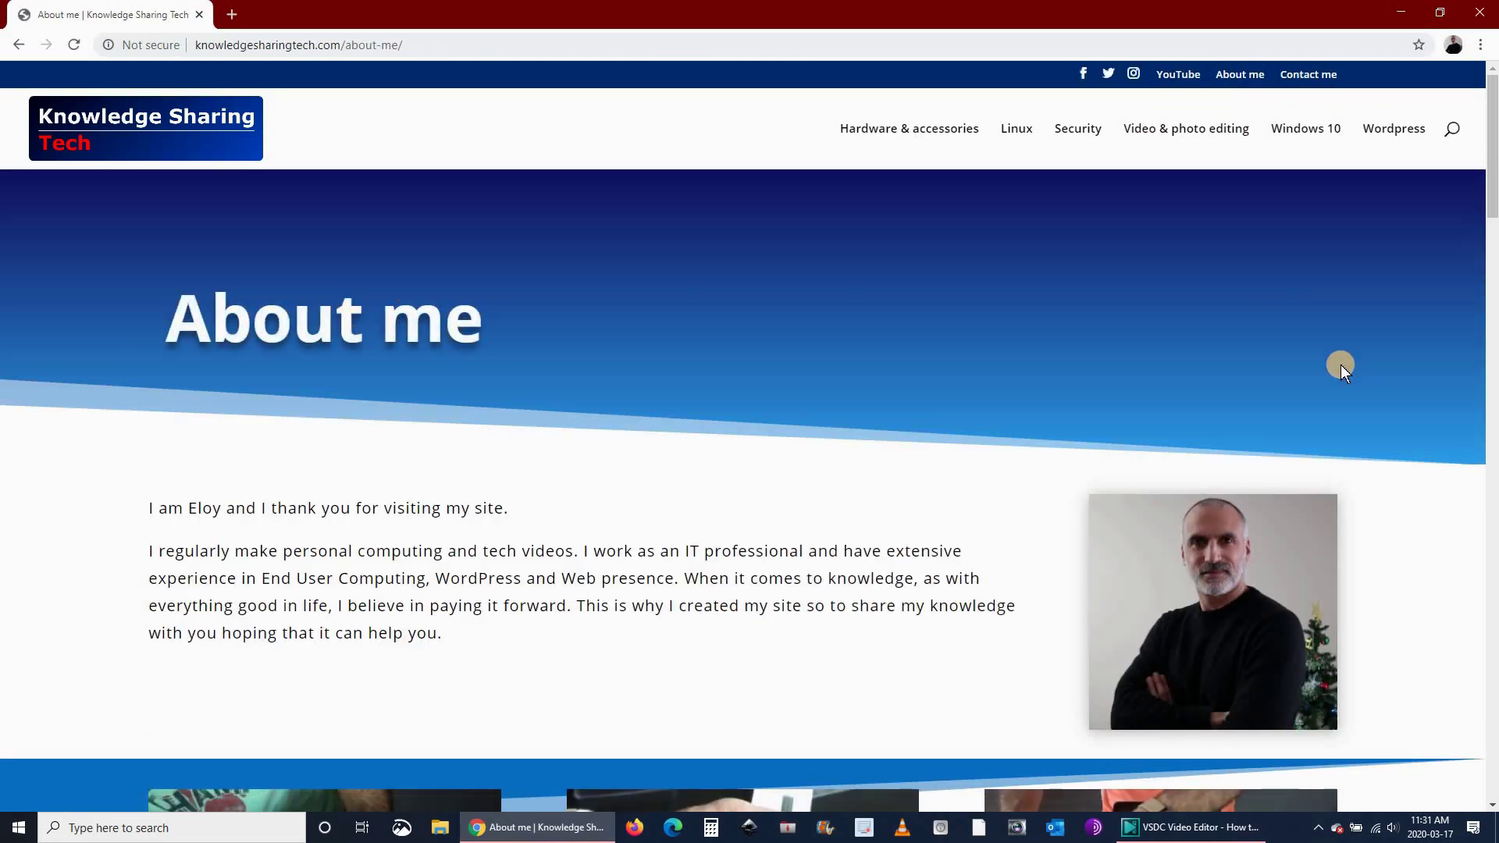
Skim the About me page and the Contact me form, then return home via the logo
scroll(693, 556, "down", 8)
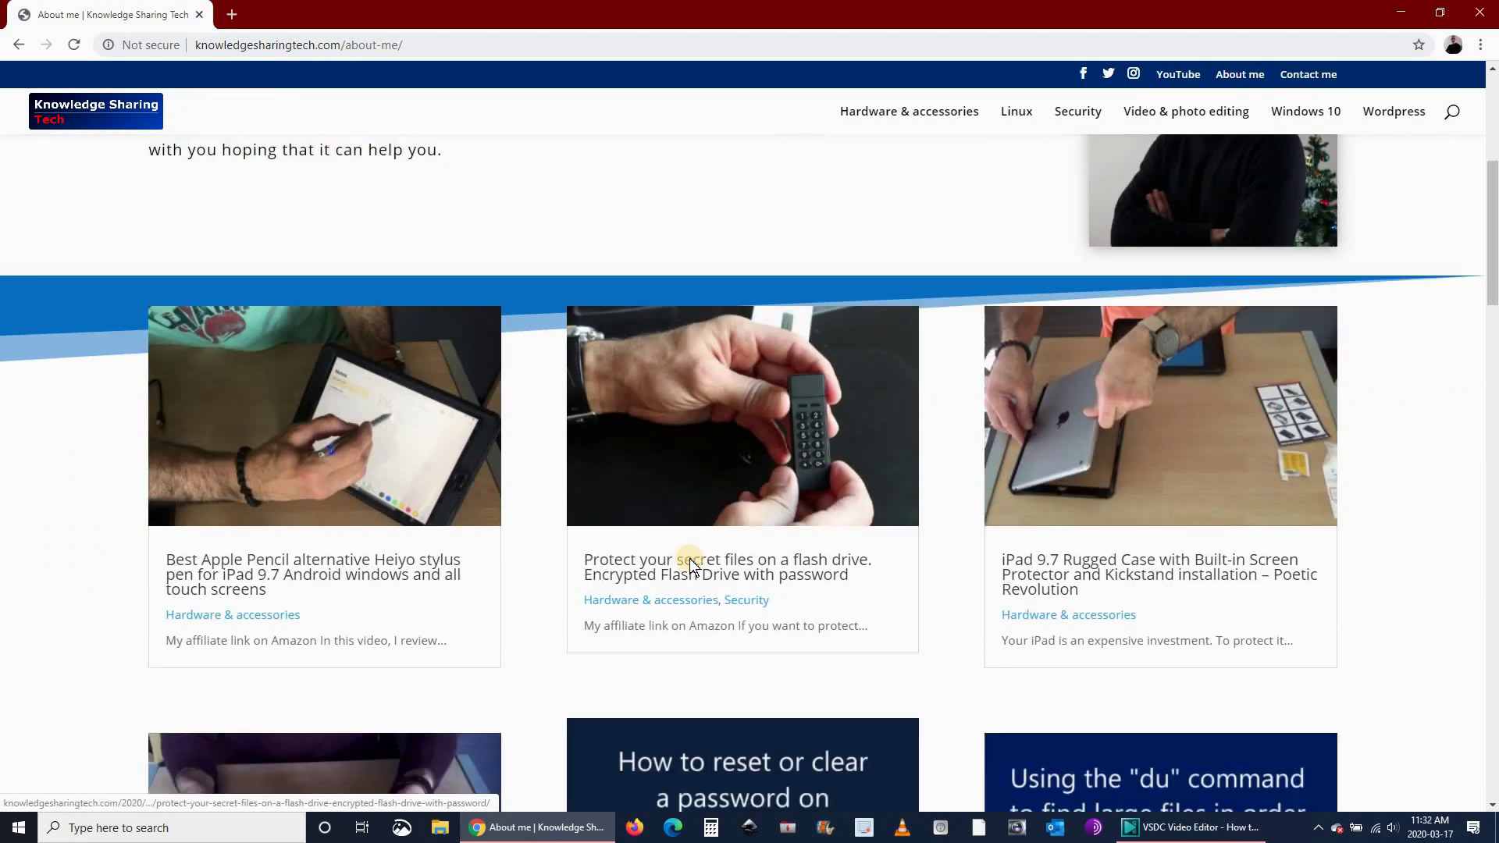
scroll(690, 561, "up", 10)
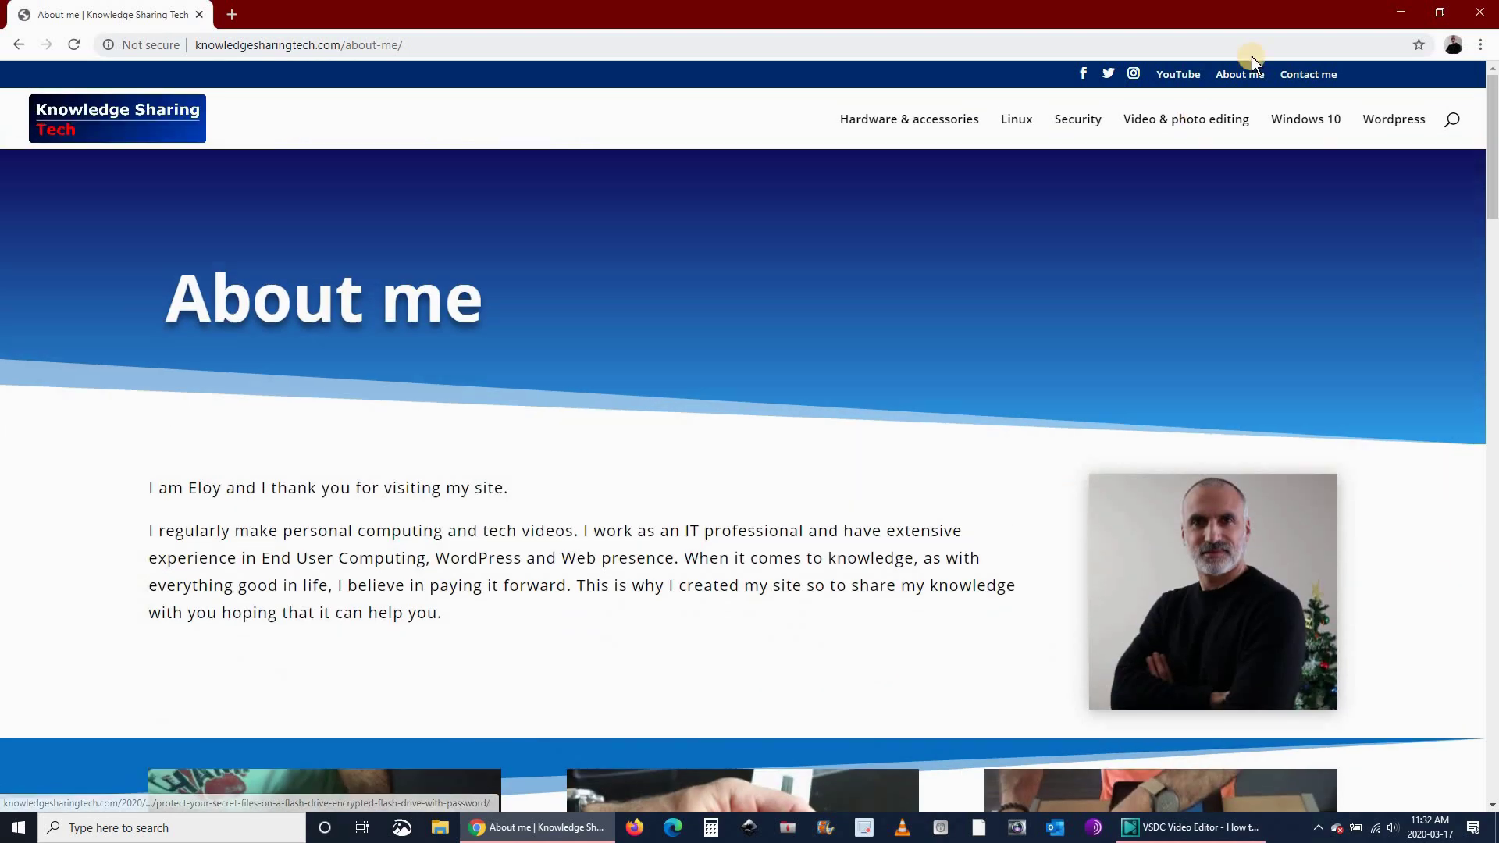
left_click(1311, 76)
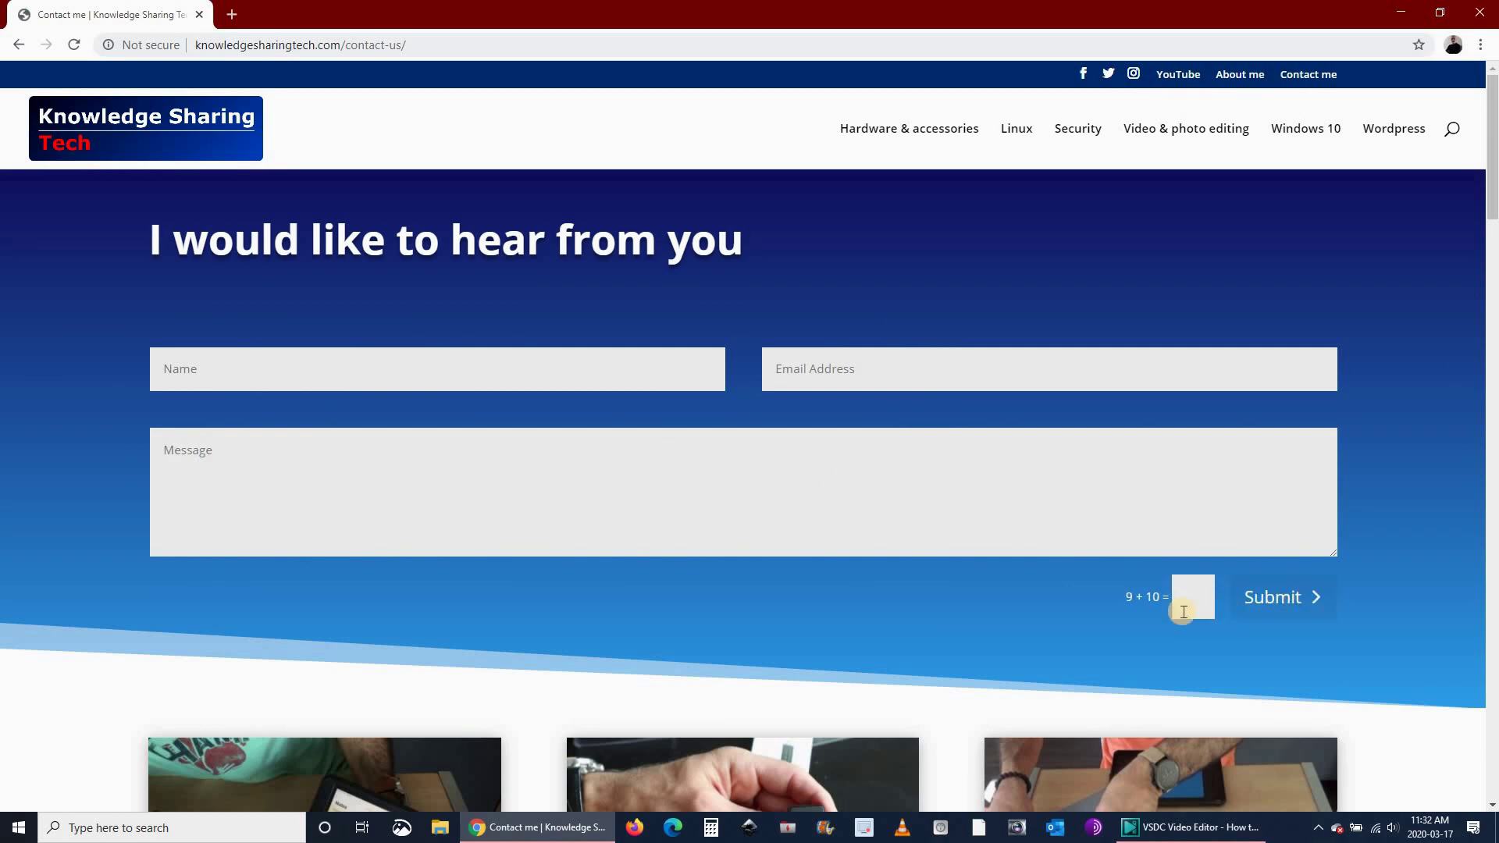
scroll(840, 611, "down", 4)
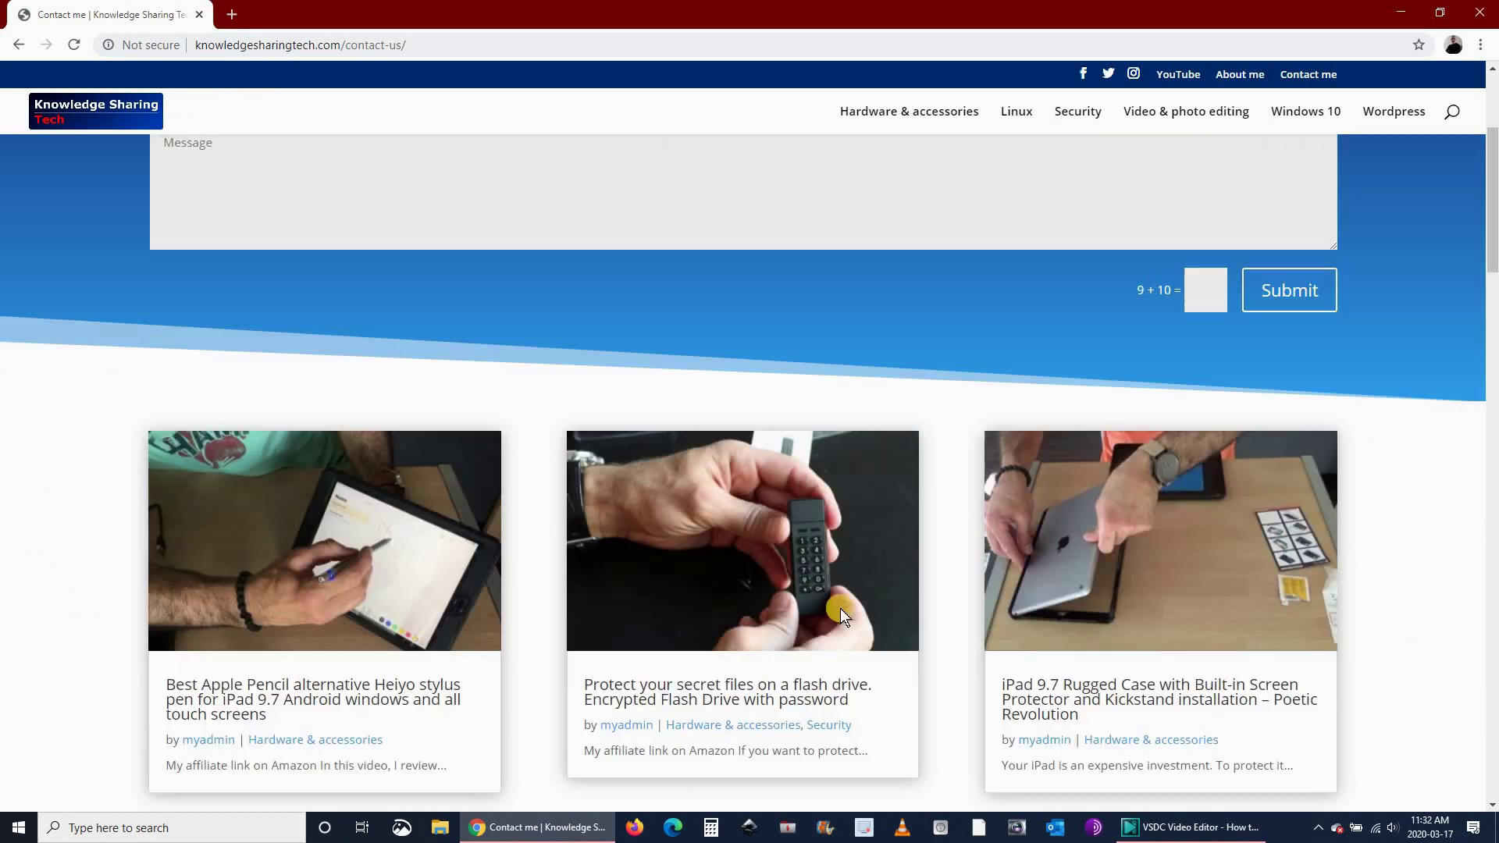
scroll(839, 613, "up", 4)
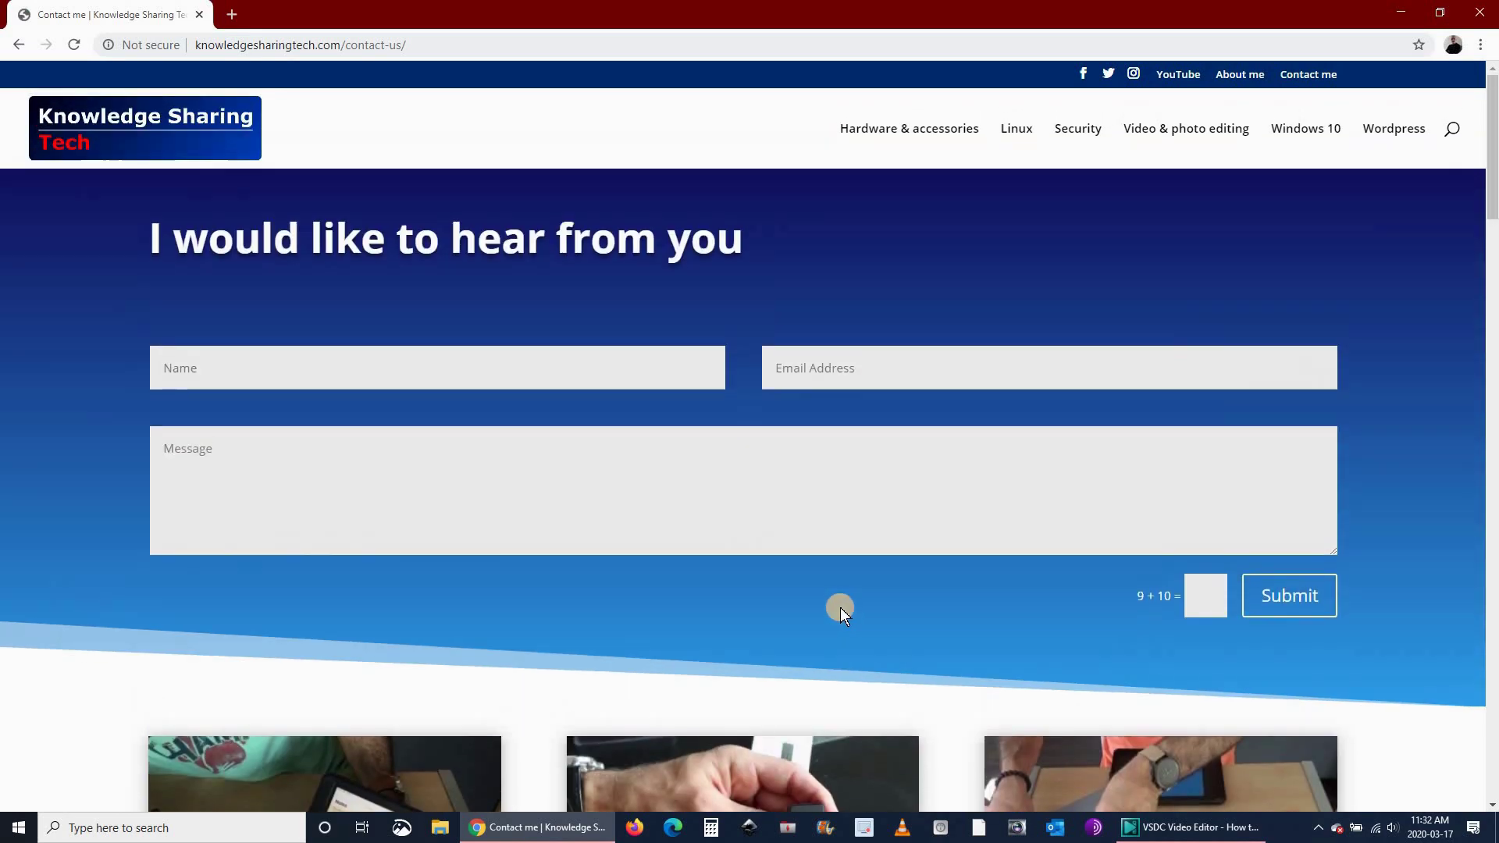
left_click(181, 125)
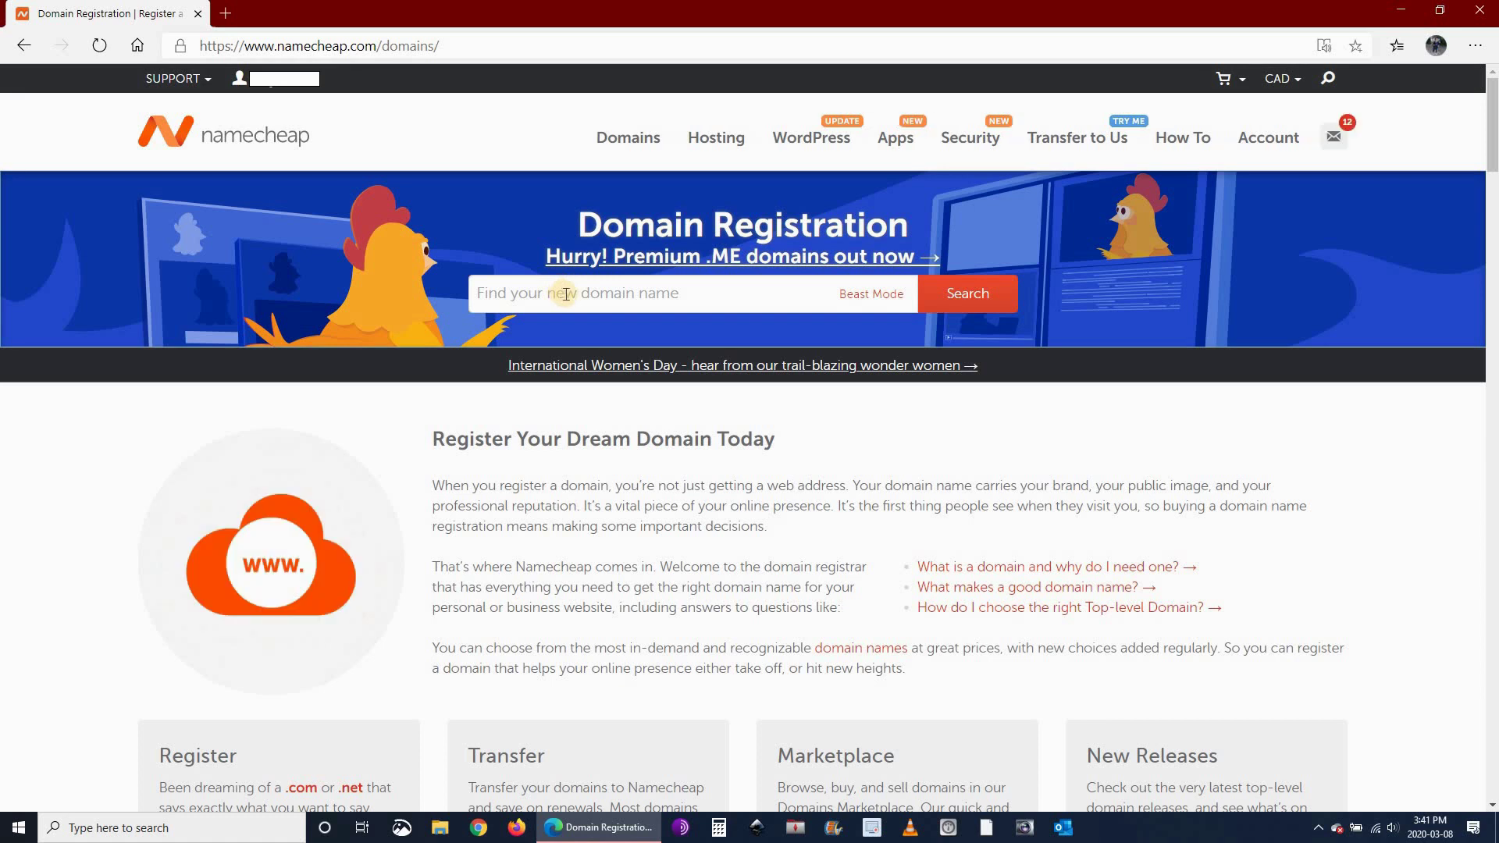
Search mega-random-domain.com, add the available .com to the cart, and view the cart
left_click(565, 295)
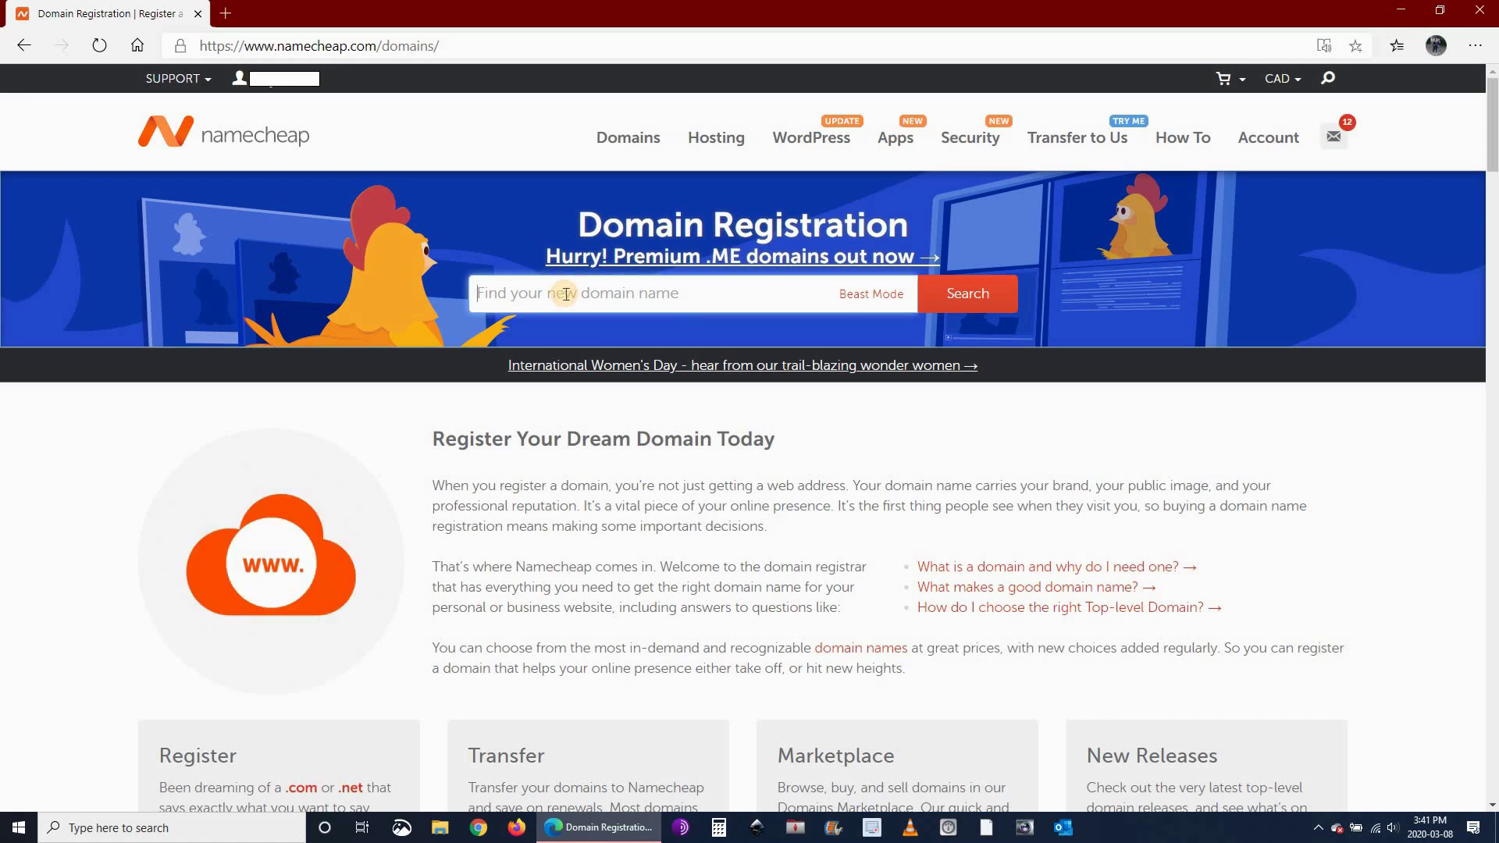
type("mega-random-domain")
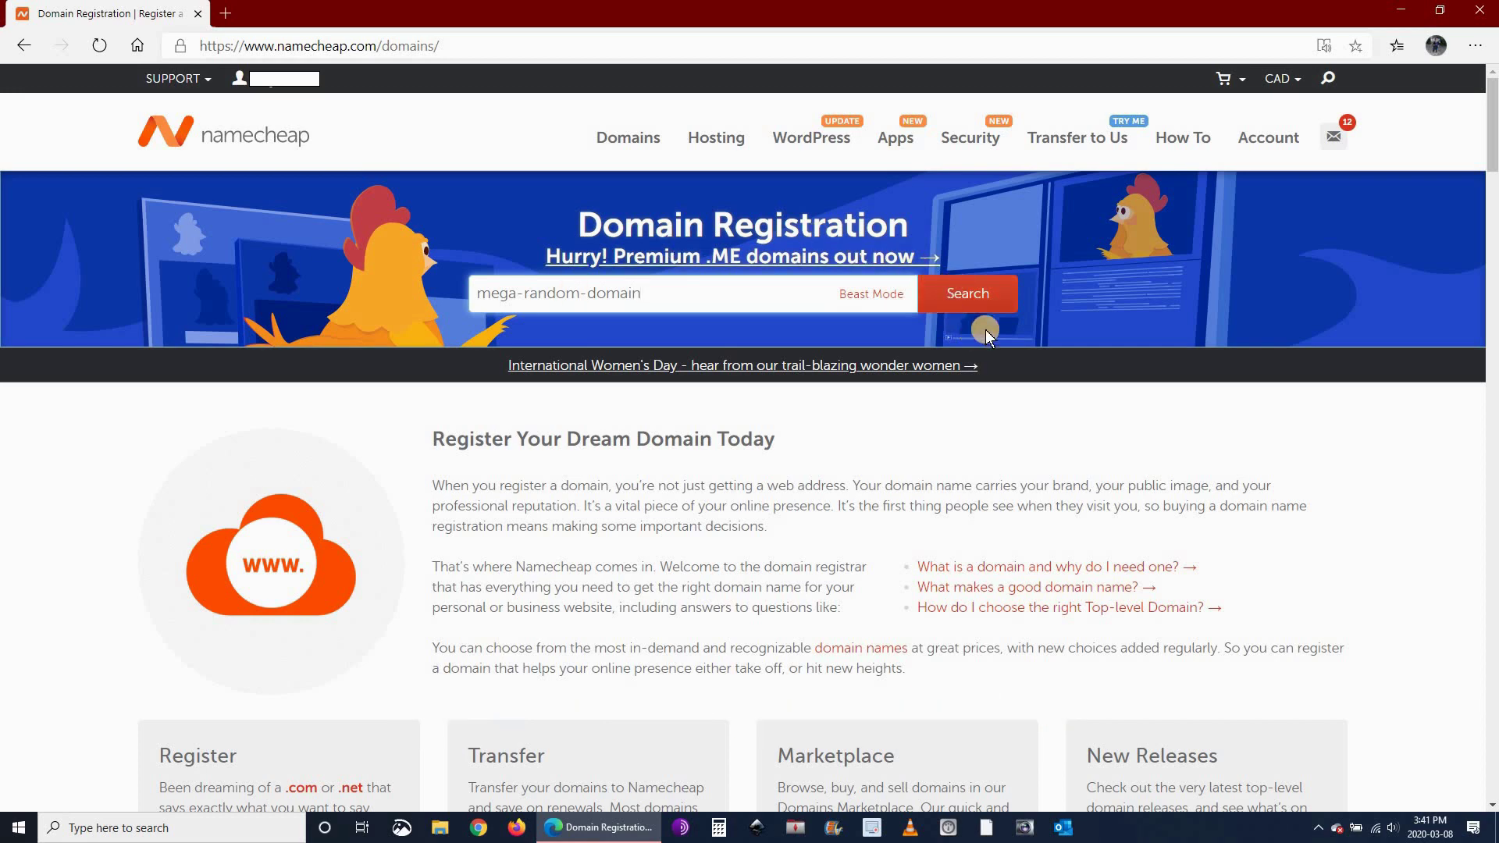
left_click(972, 301)
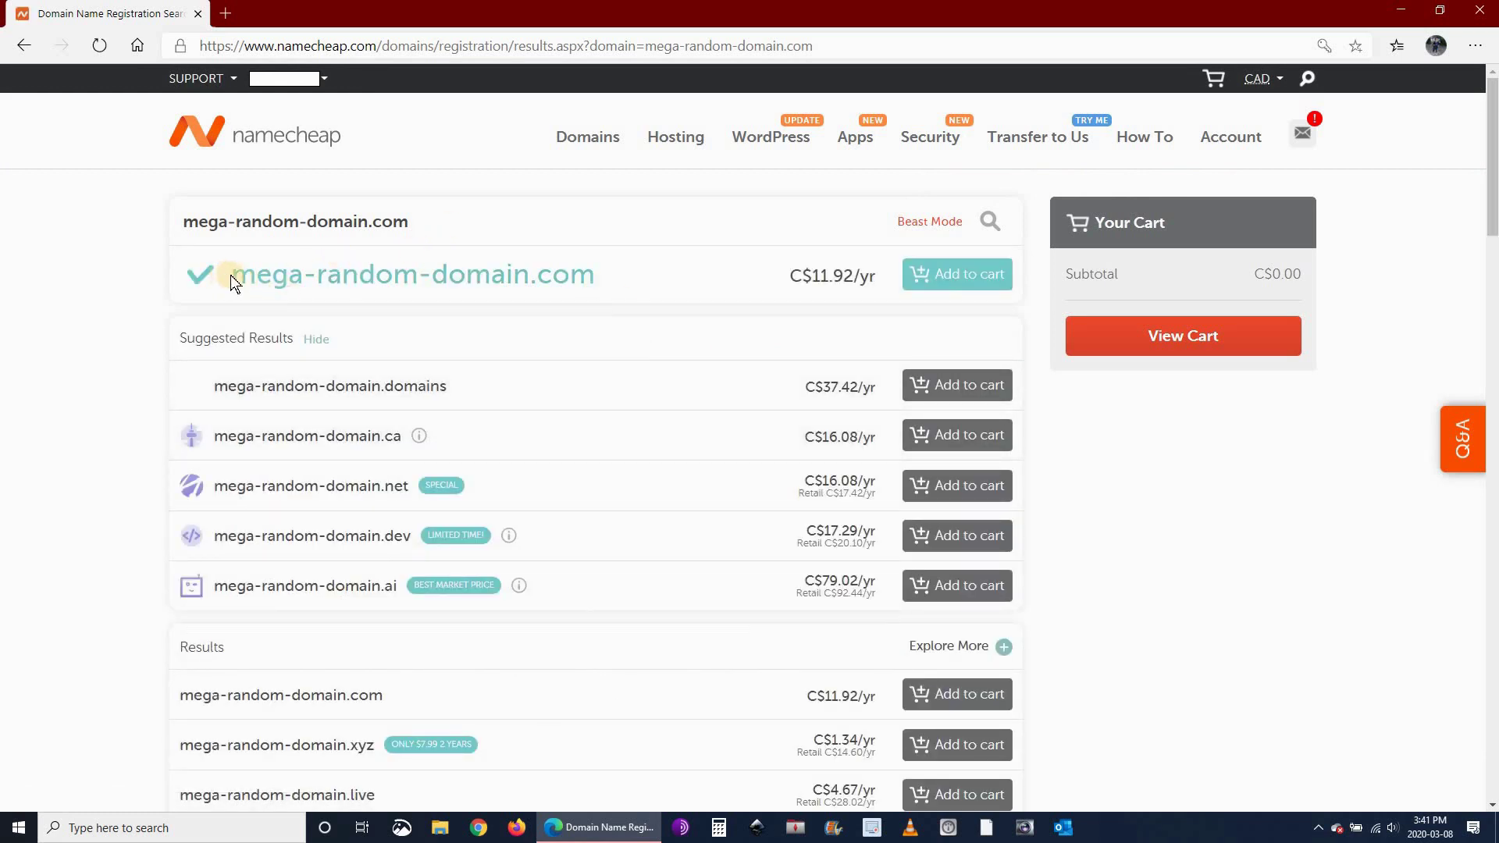
left_click_drag(231, 274, 595, 283)
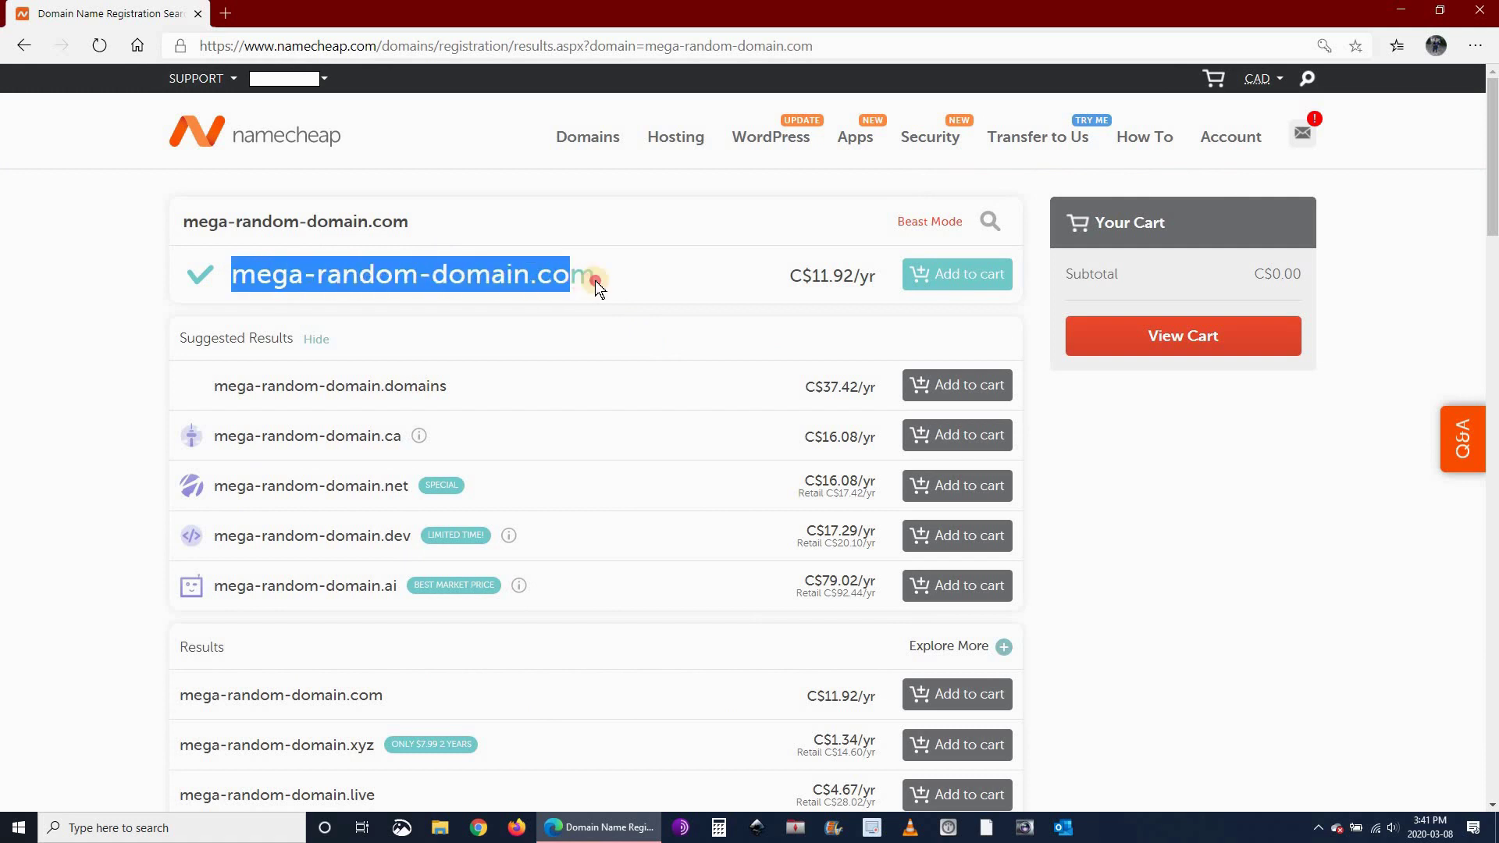
left_click(595, 277)
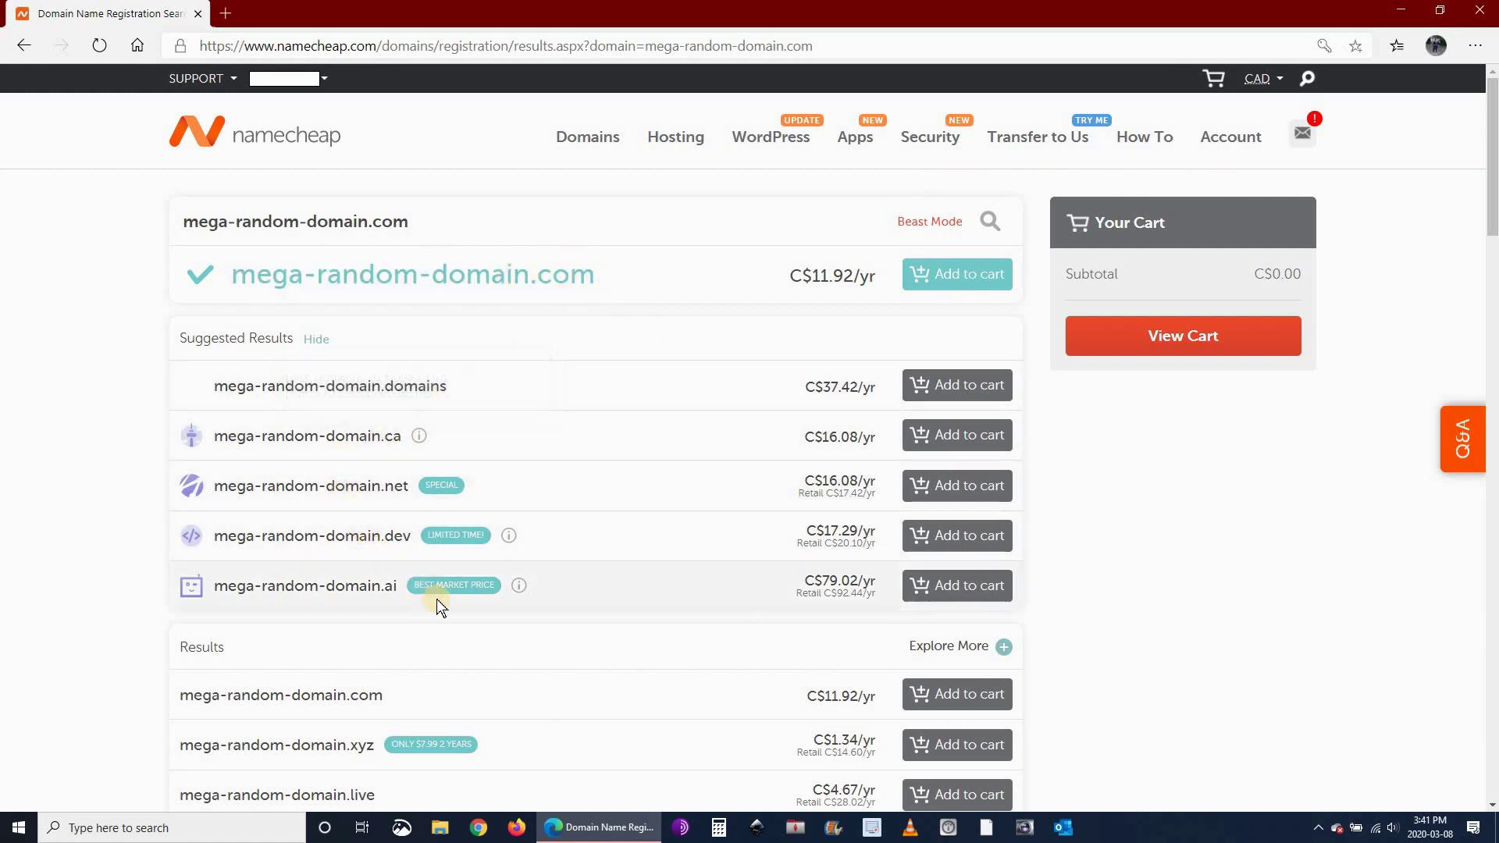
left_click(953, 270)
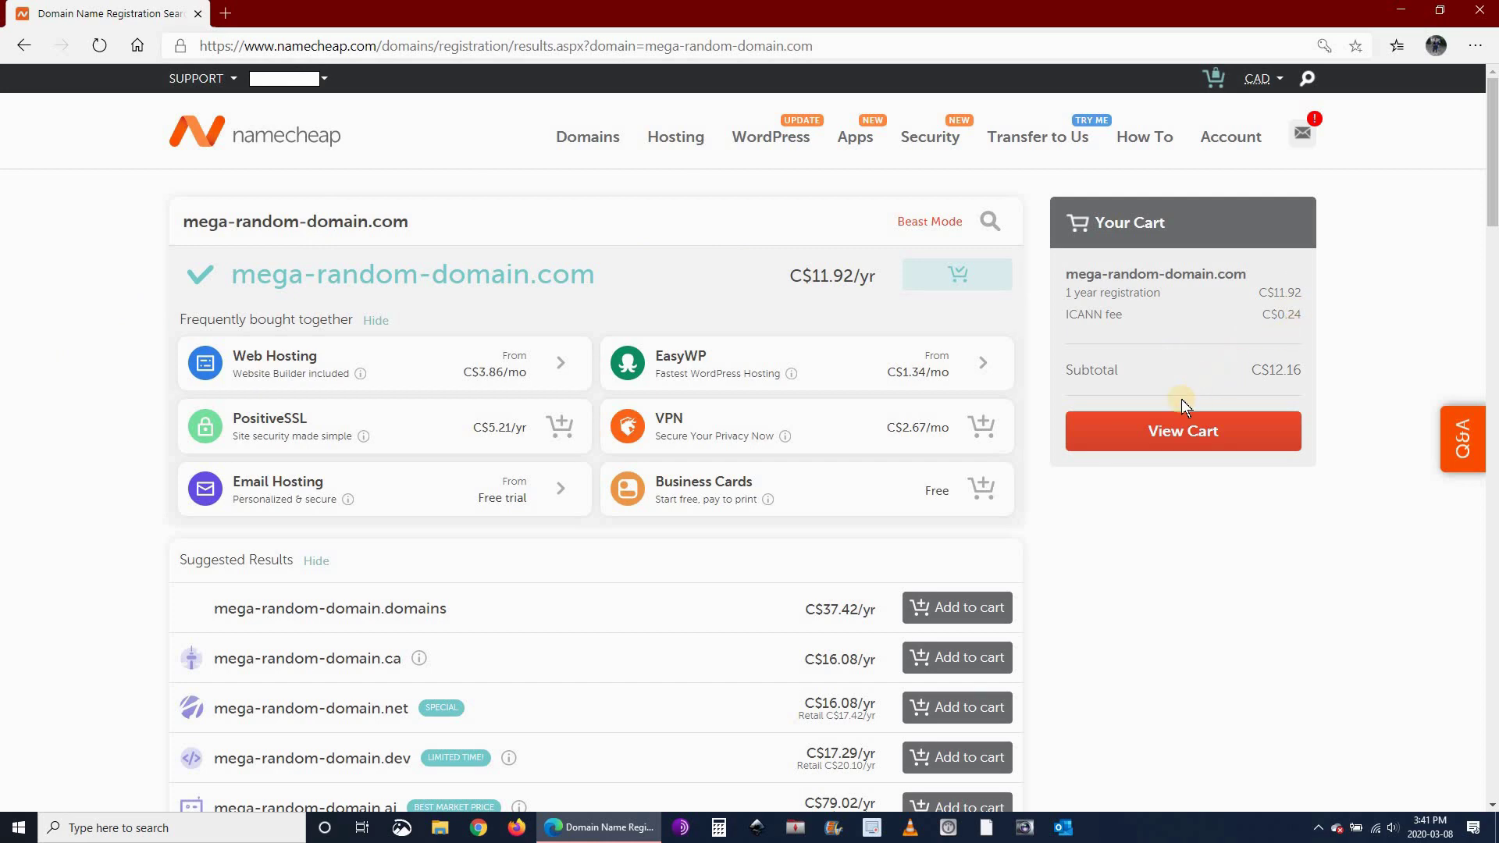
left_click(1170, 434)
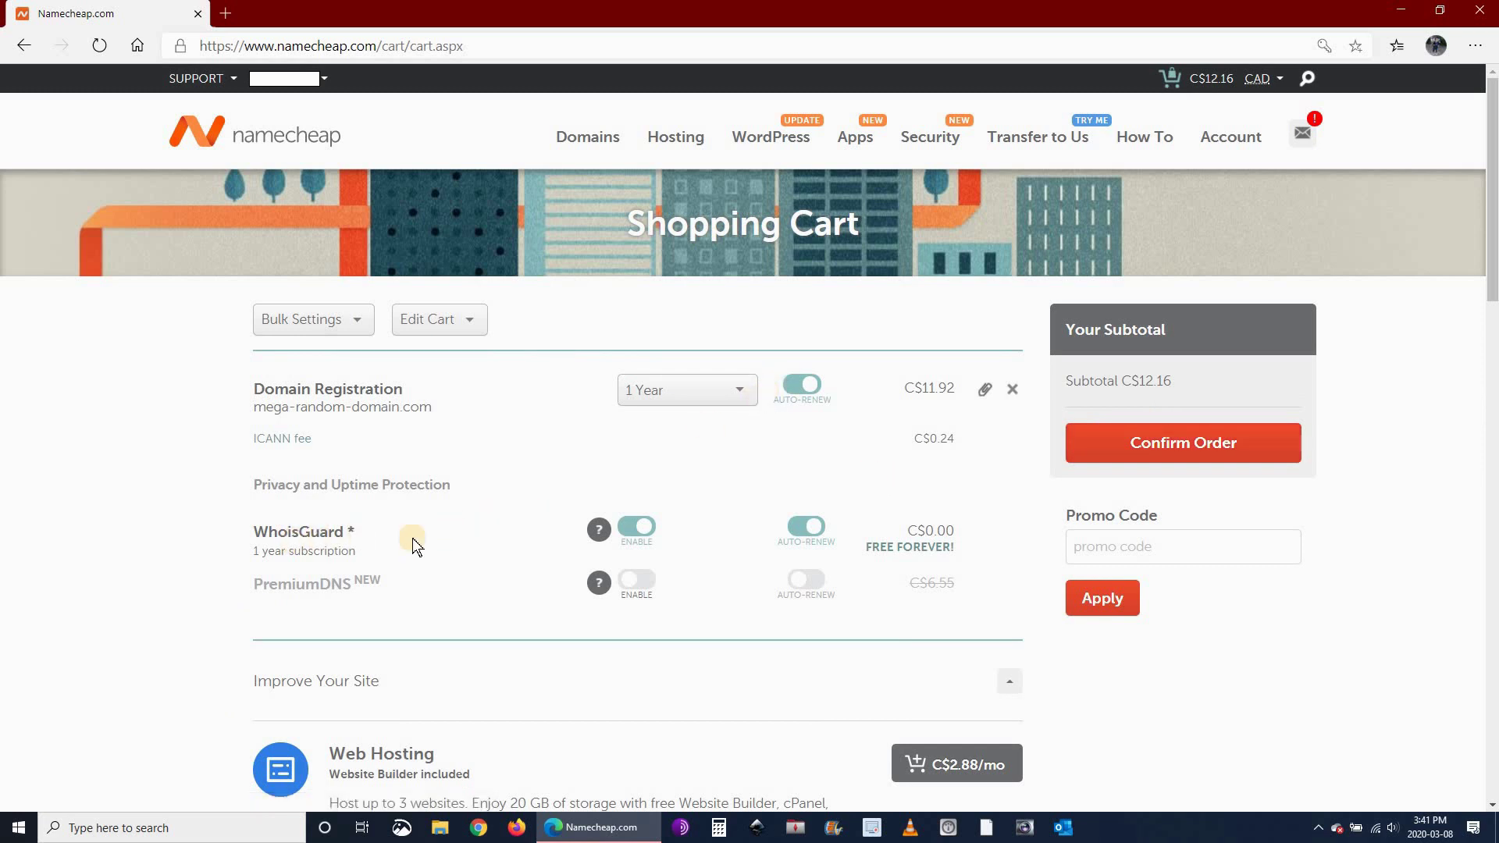
Check the cart's mega-random-domain.com item and free C$0.00 WhoisGuard, then bring up the Hosting menu
mouse_move(643, 540)
left_click_drag(863, 551, 946, 542)
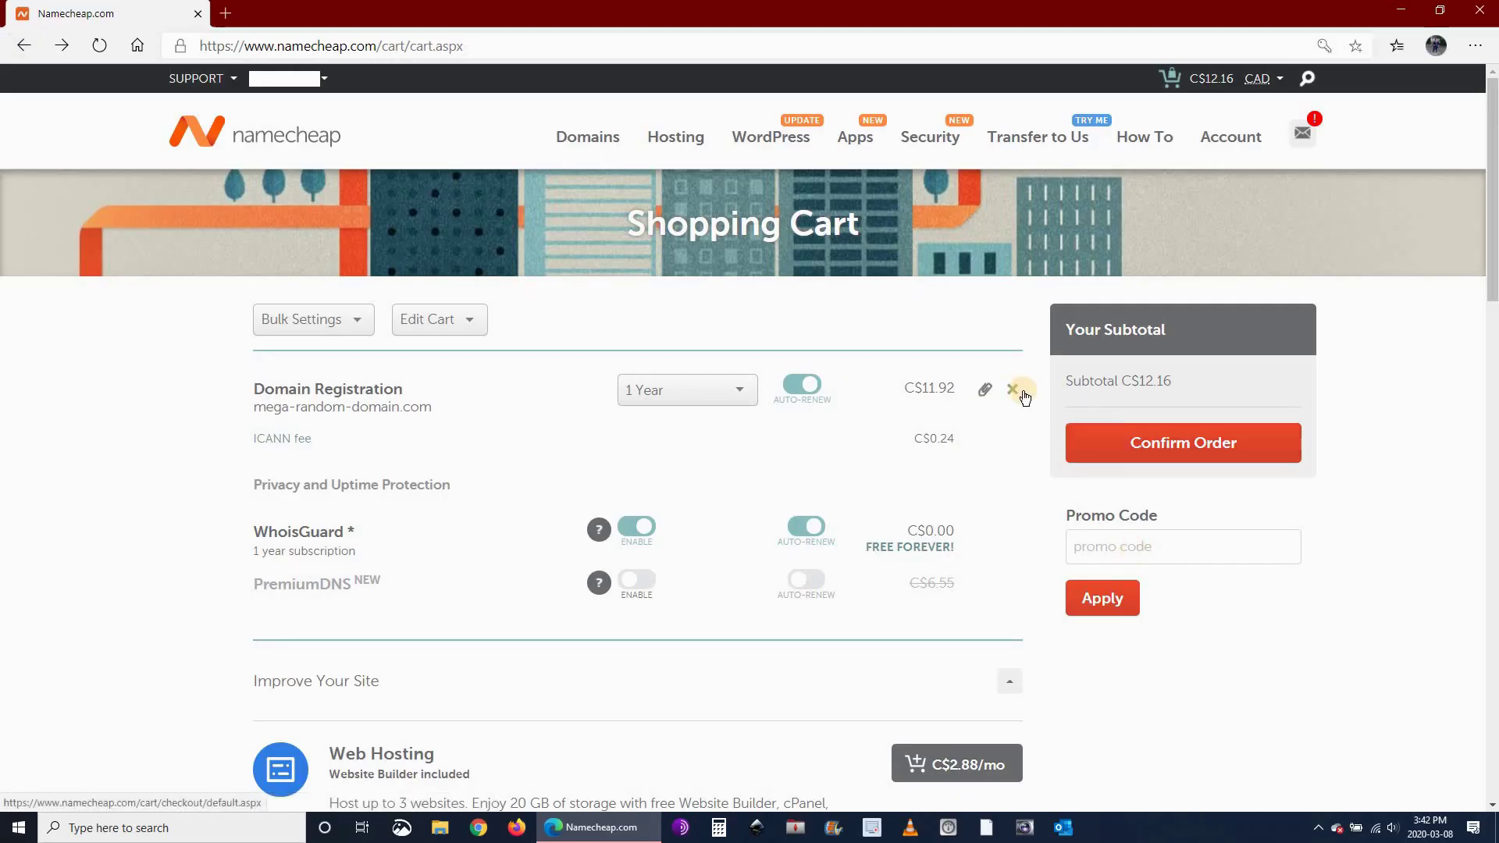
mouse_move(681, 144)
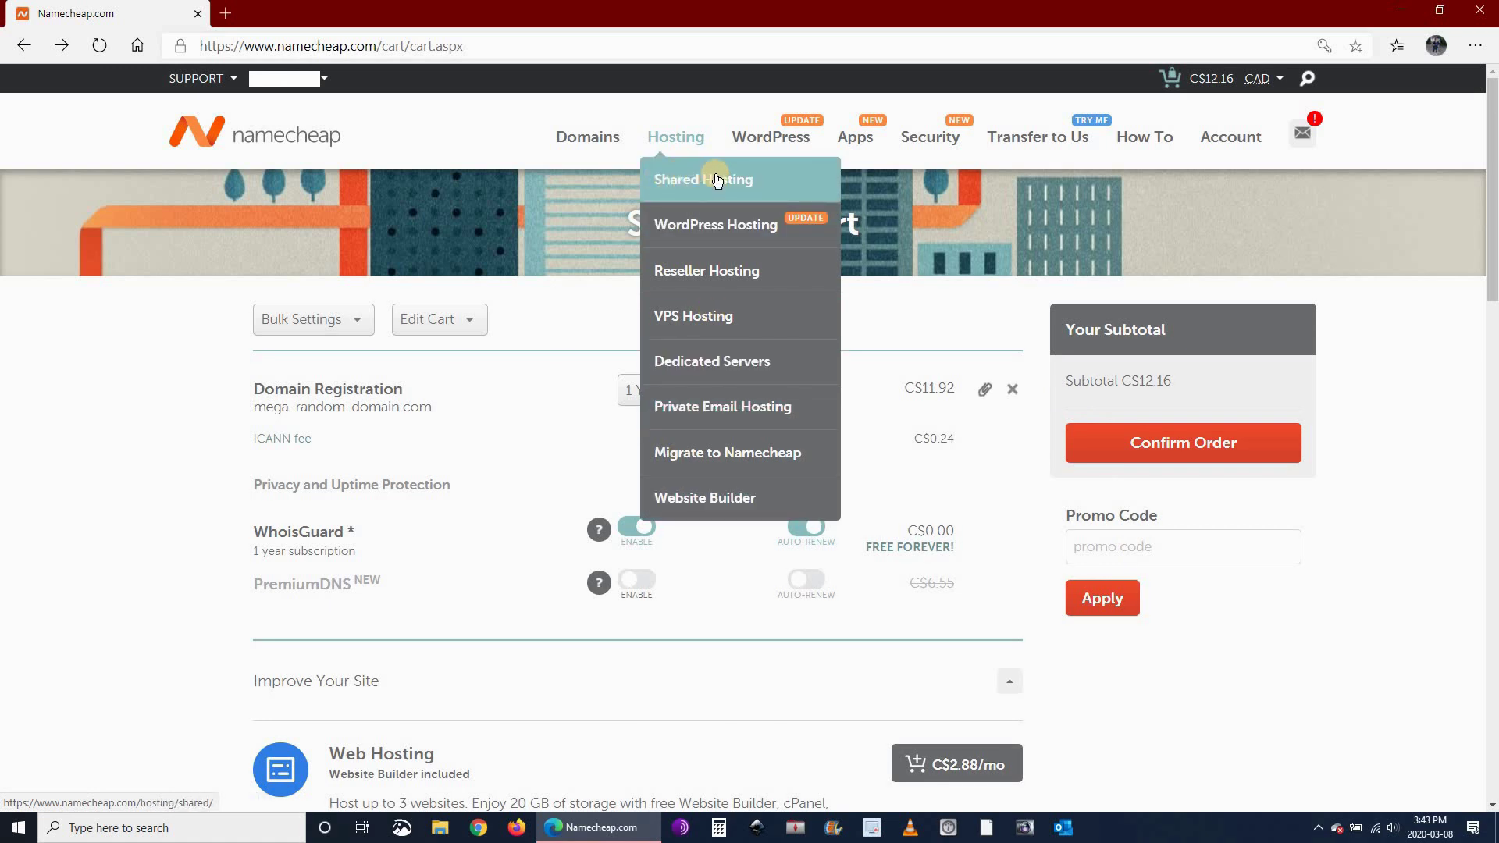
Compare Shared Hosting monthly and yearly prices, then start the Stellar plan on yearly billing
left_click(711, 178)
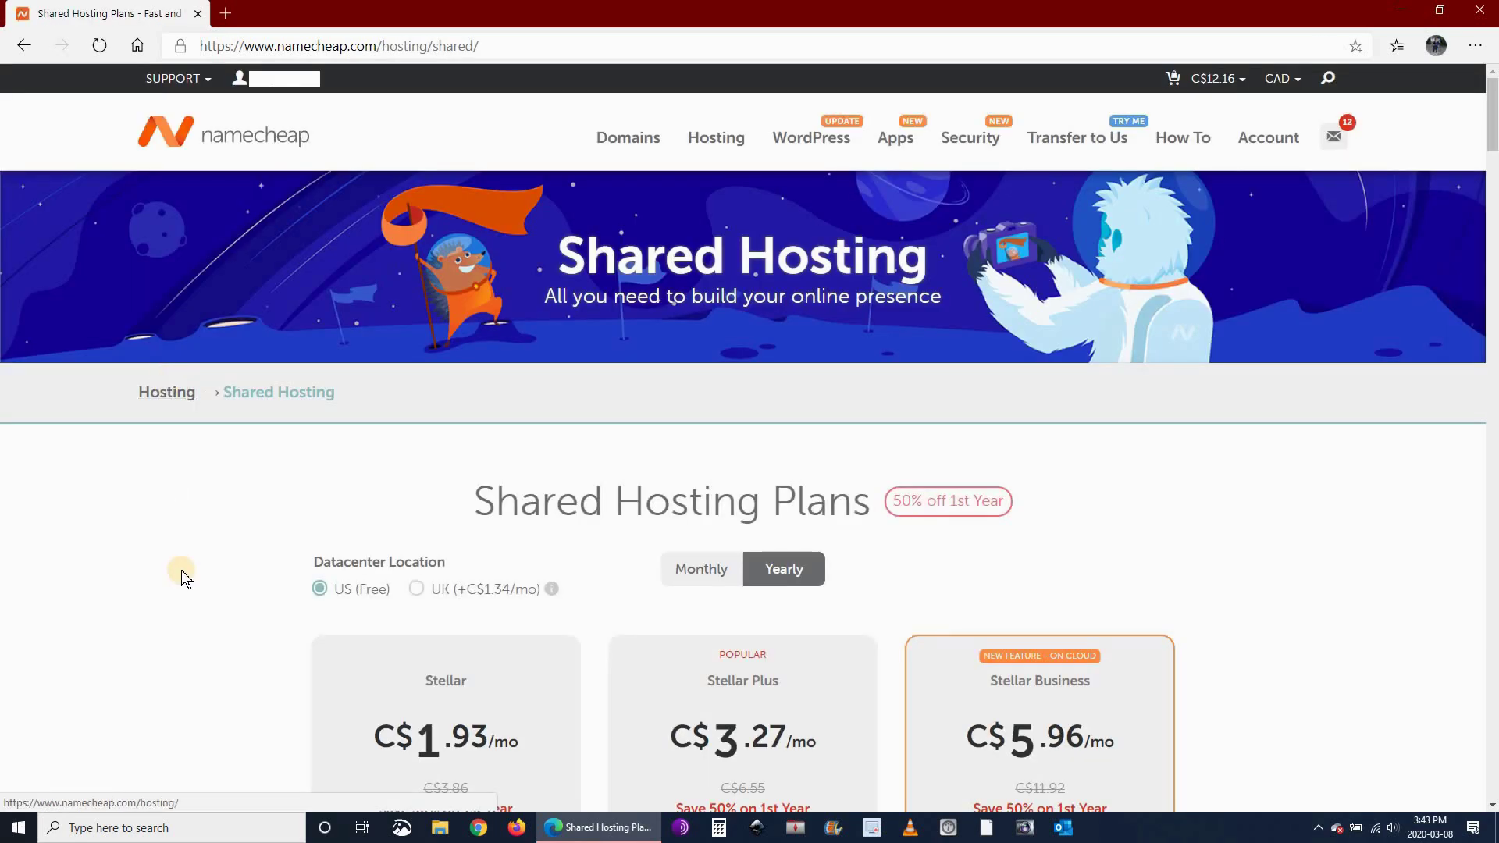
scroll(192, 559, "down", 1)
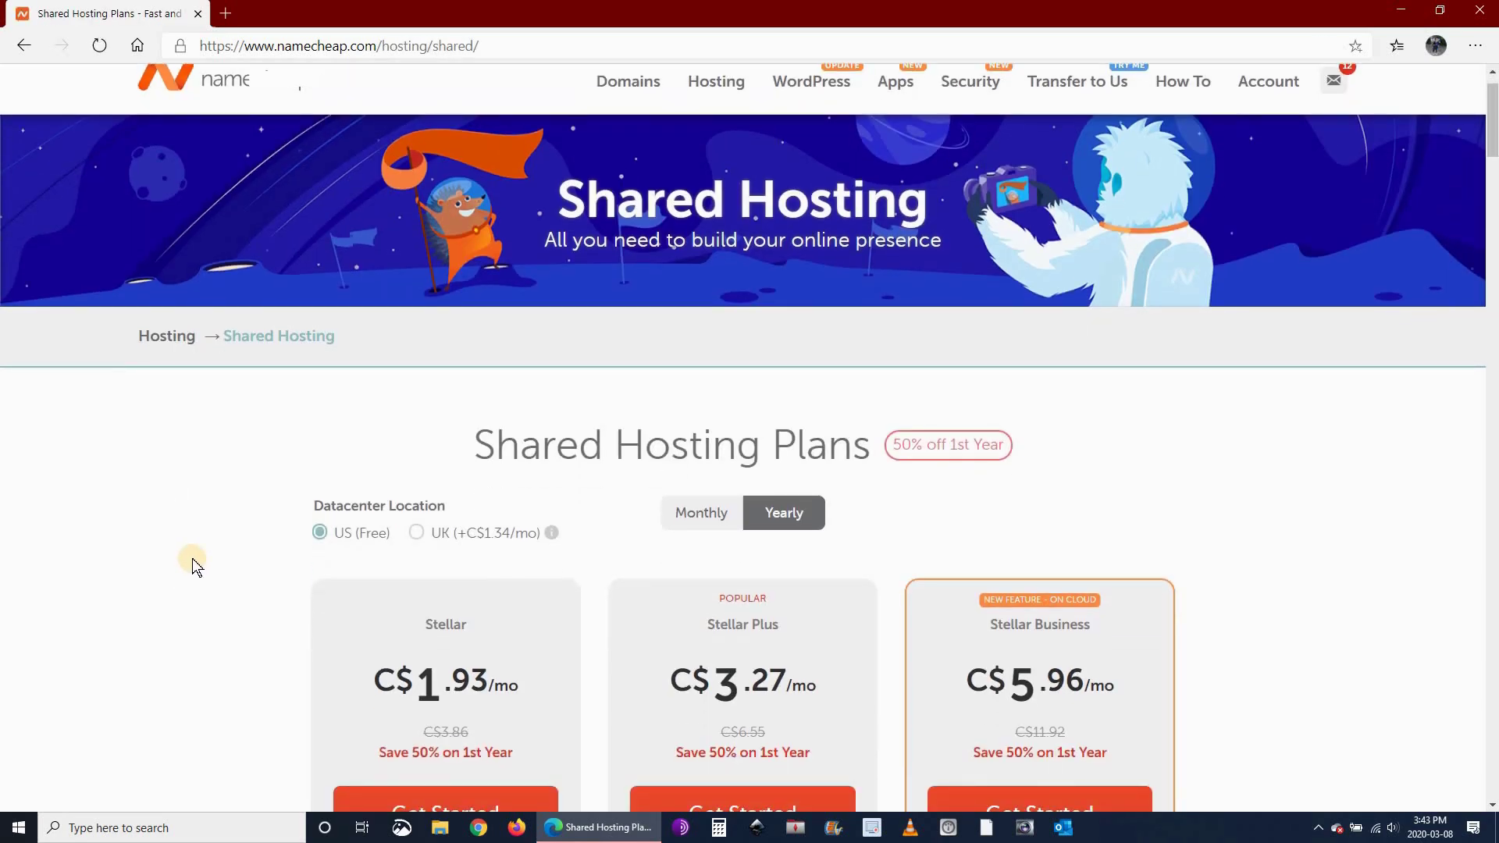
scroll(192, 559, "down", 1)
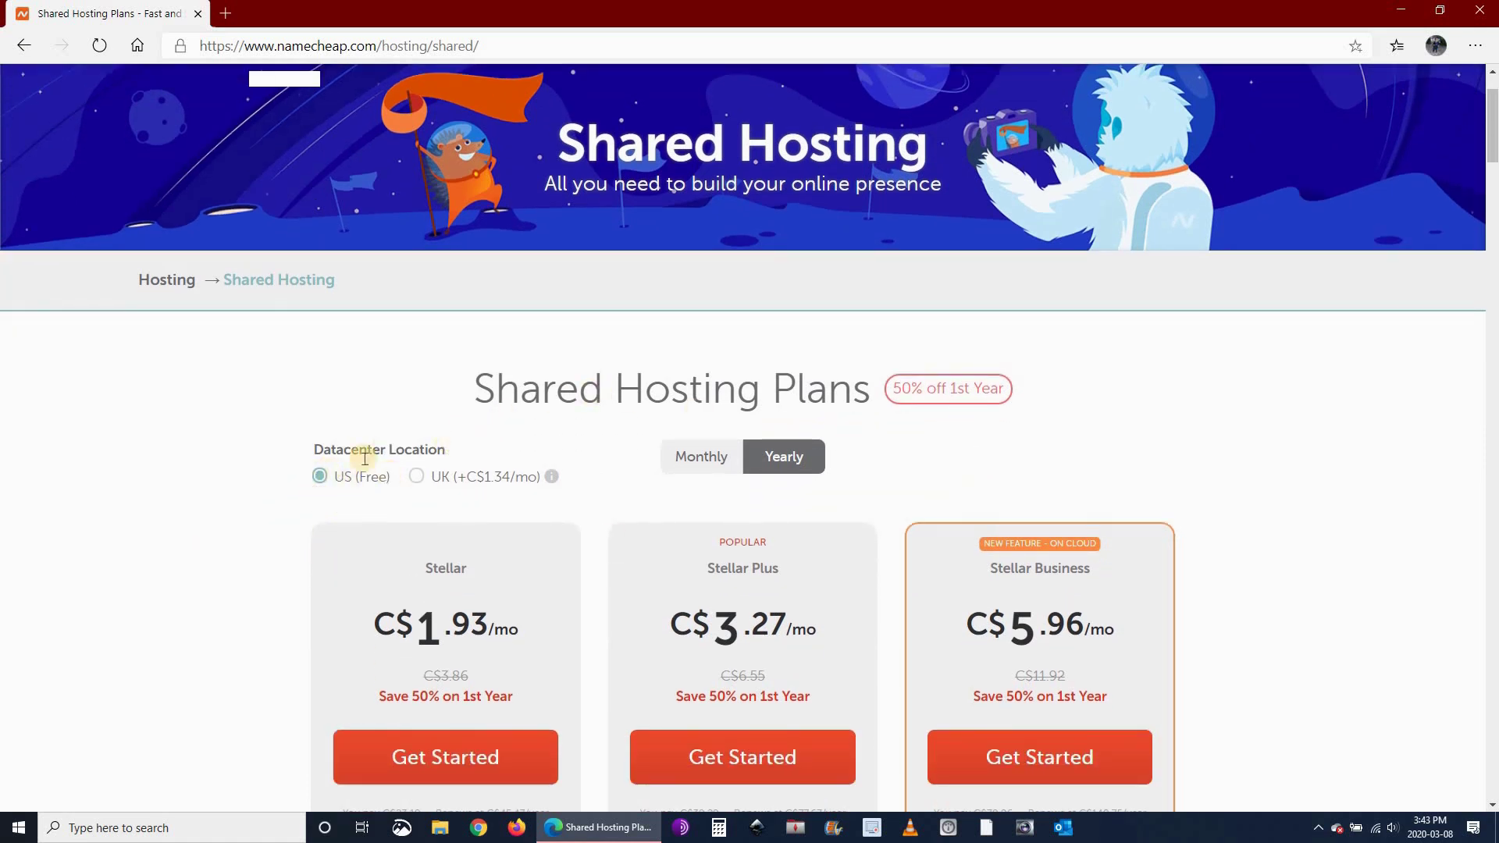
scroll(297, 498, "down", 2)
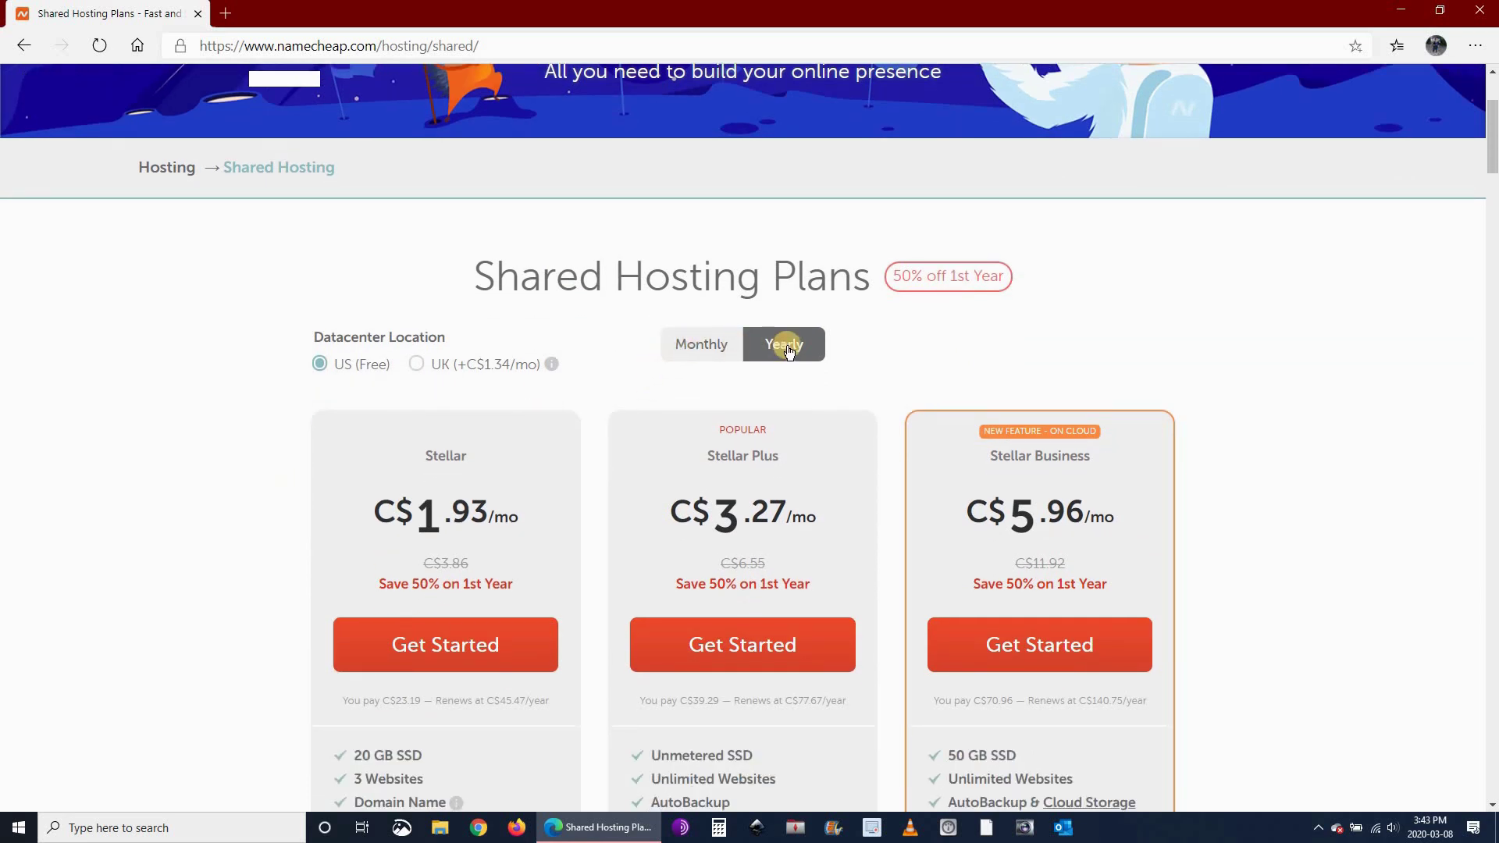
left_click(702, 346)
scroll(702, 350, "down", 2)
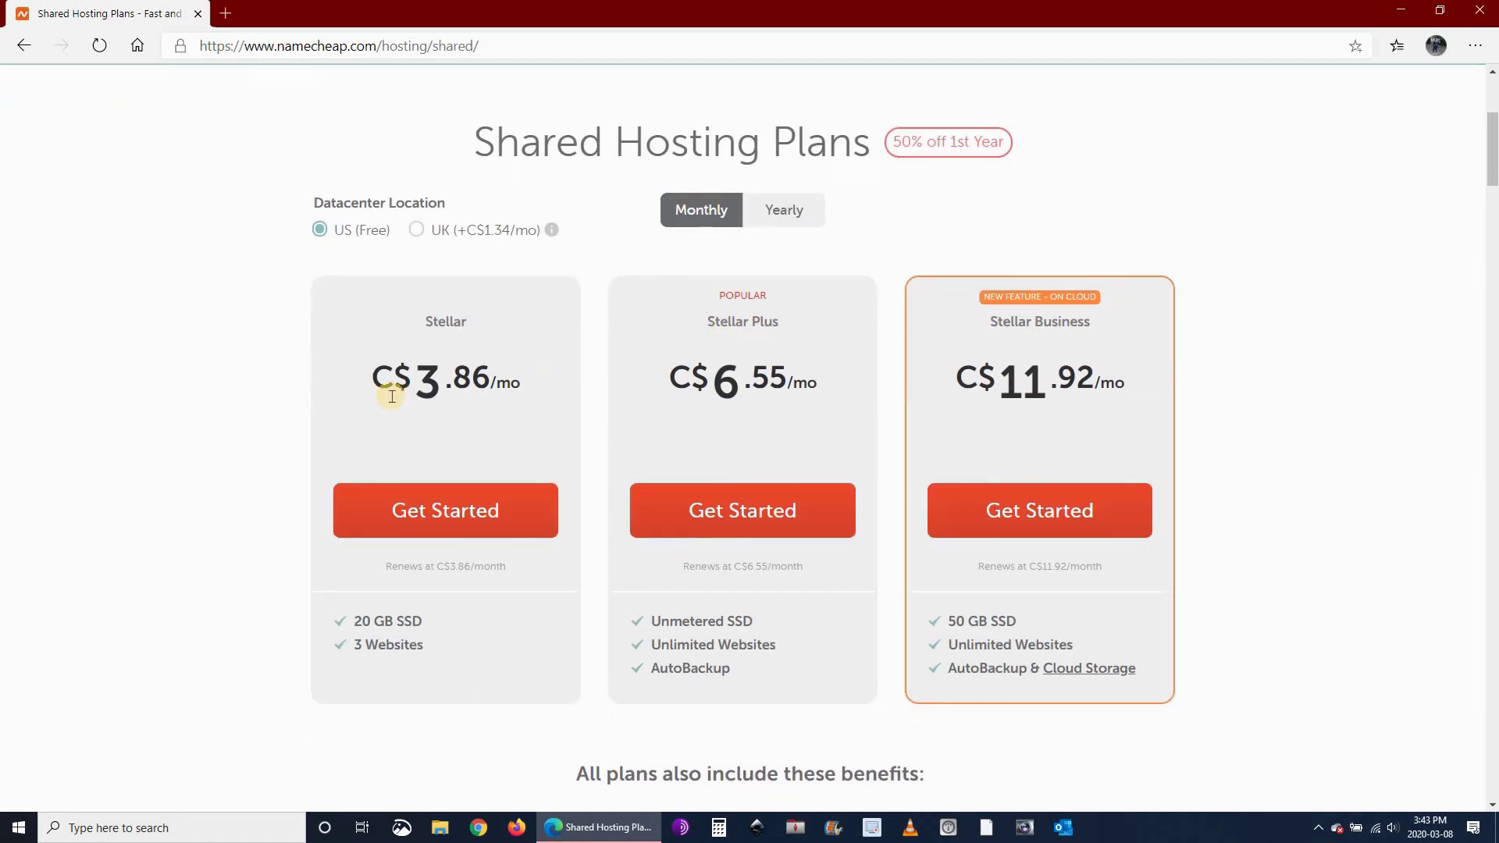
left_click(788, 219)
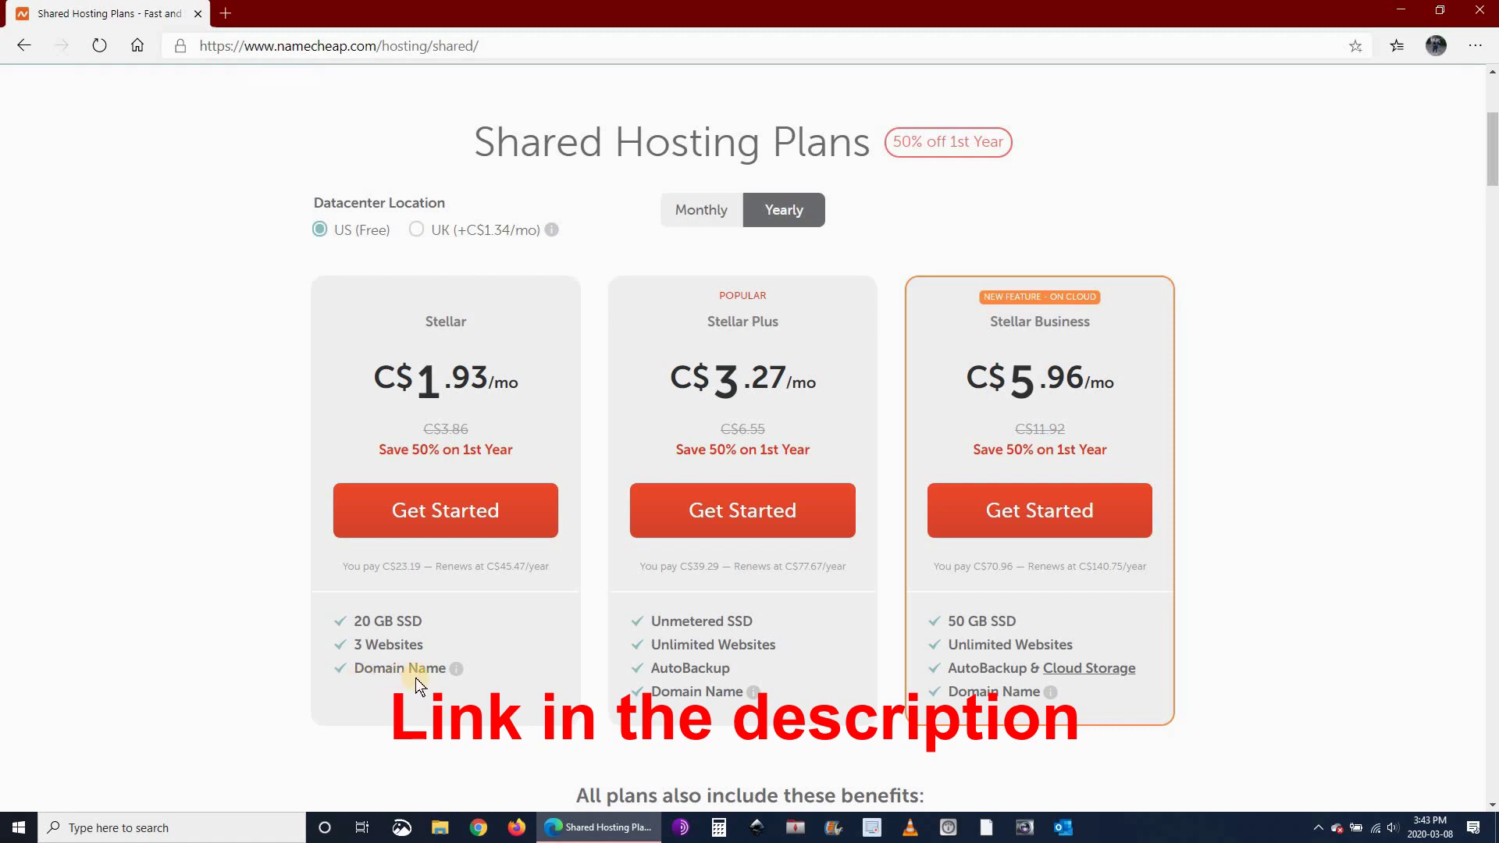
left_click(440, 514)
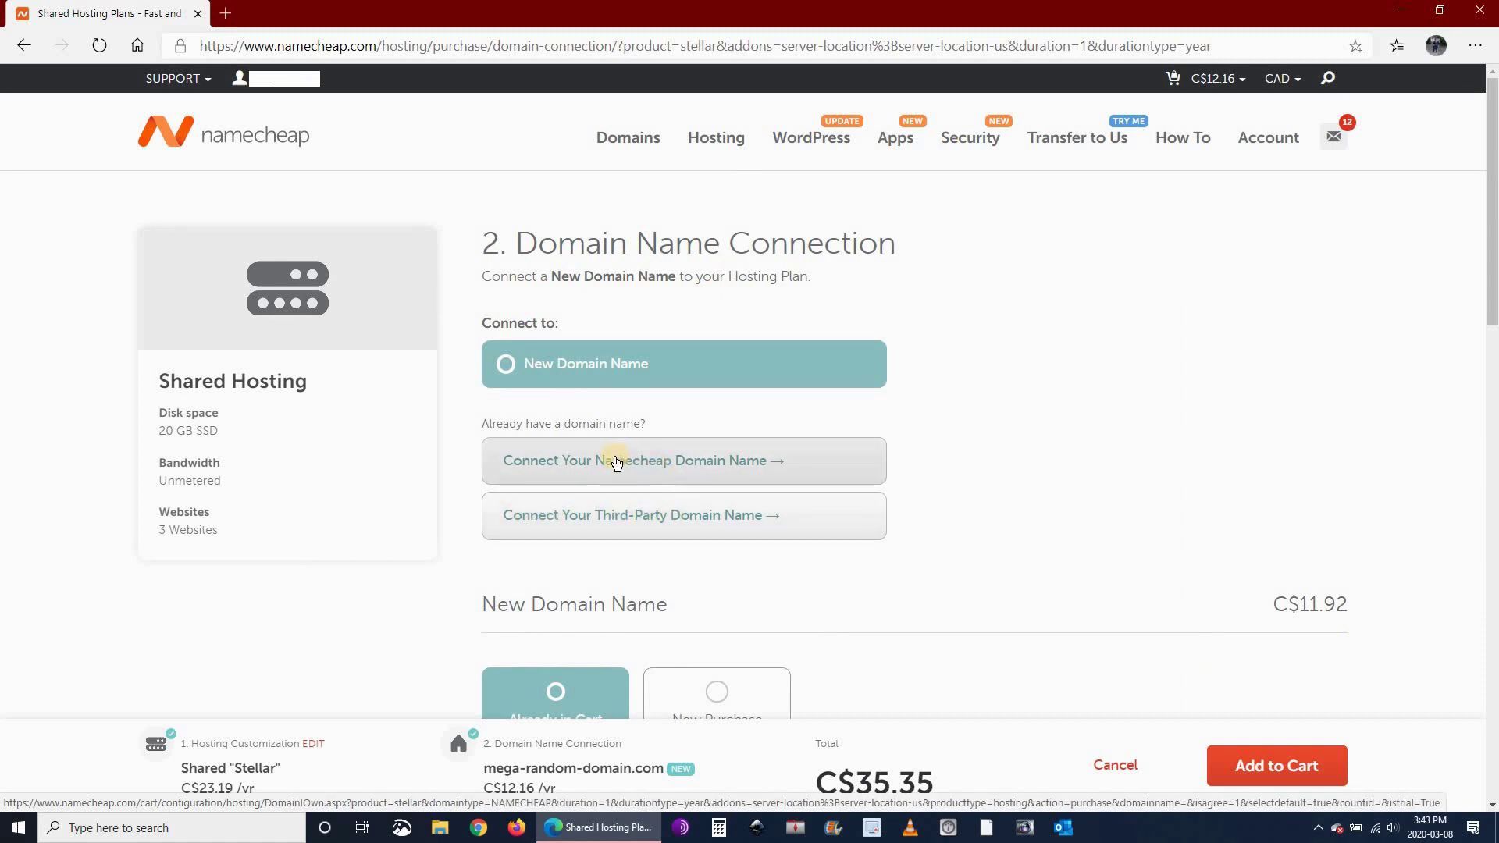
Connect the Stellar plan to the owned knowledgesharingtech.com domain and continue to the cart
scroll(664, 466, "down", 1)
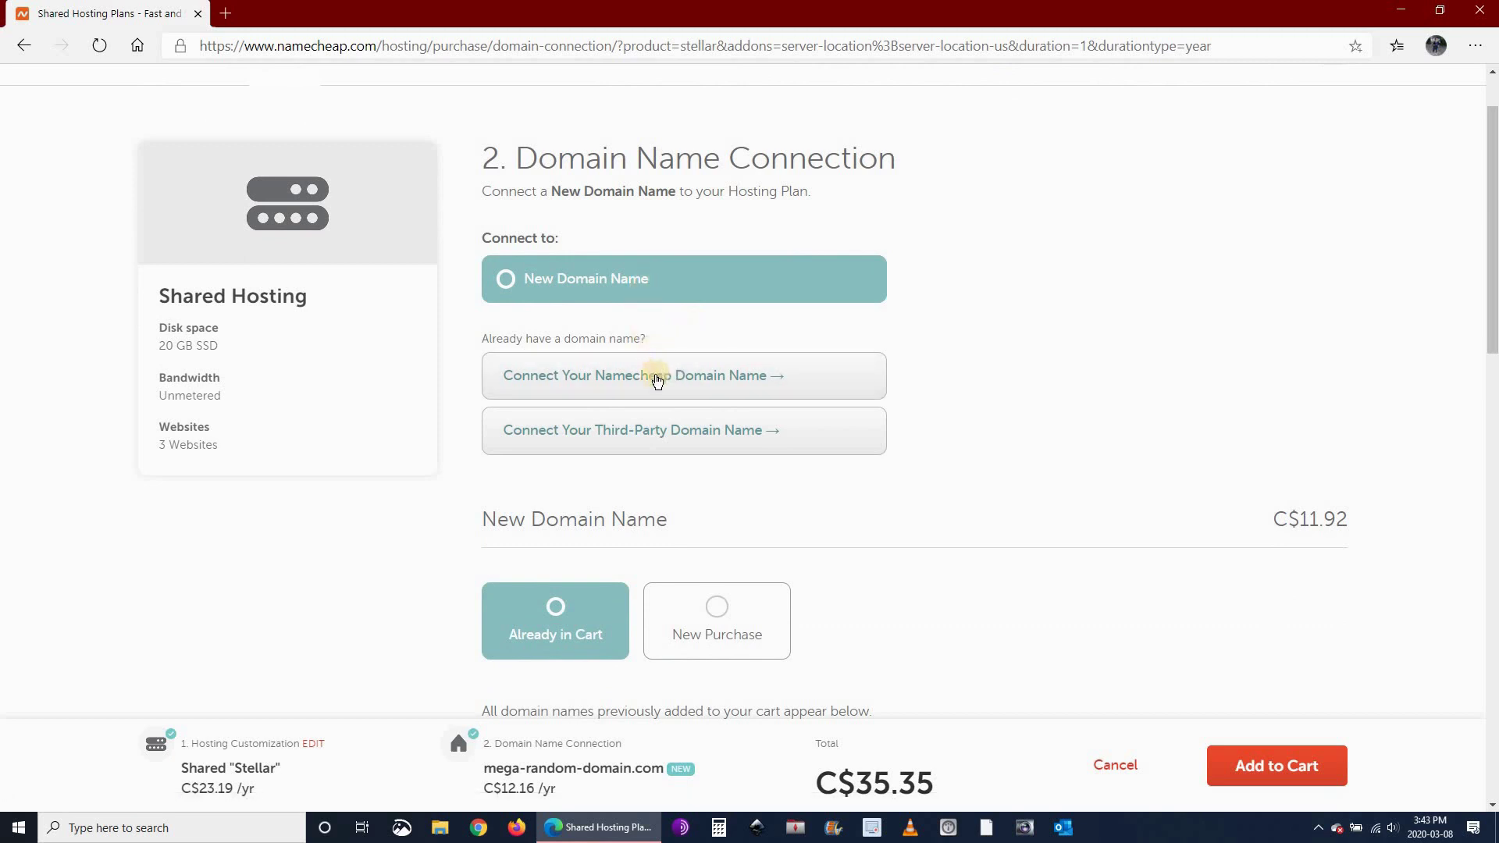
left_click(815, 381)
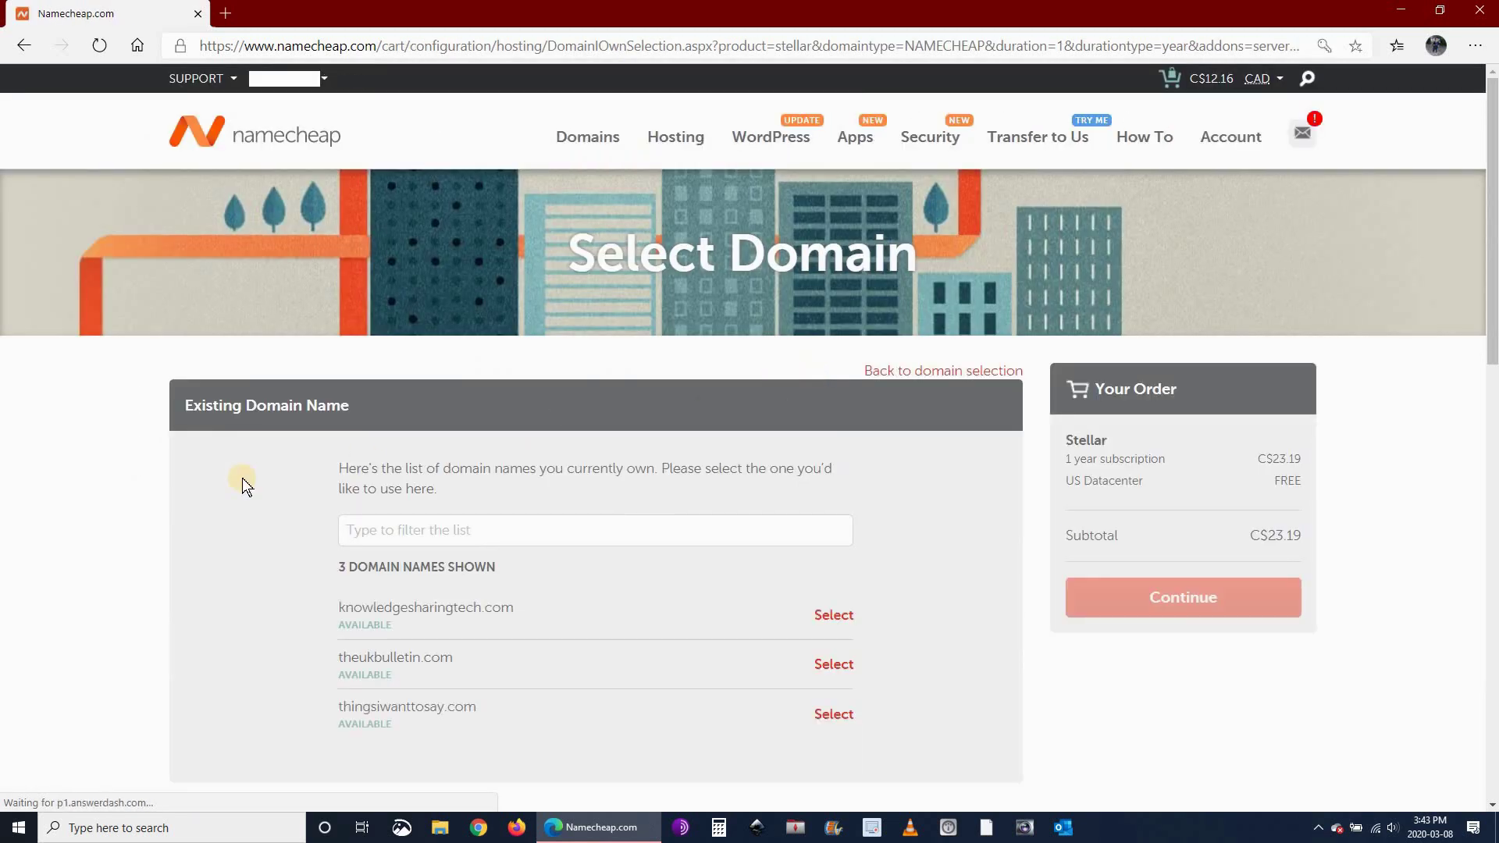
scroll(242, 477, "down", 2)
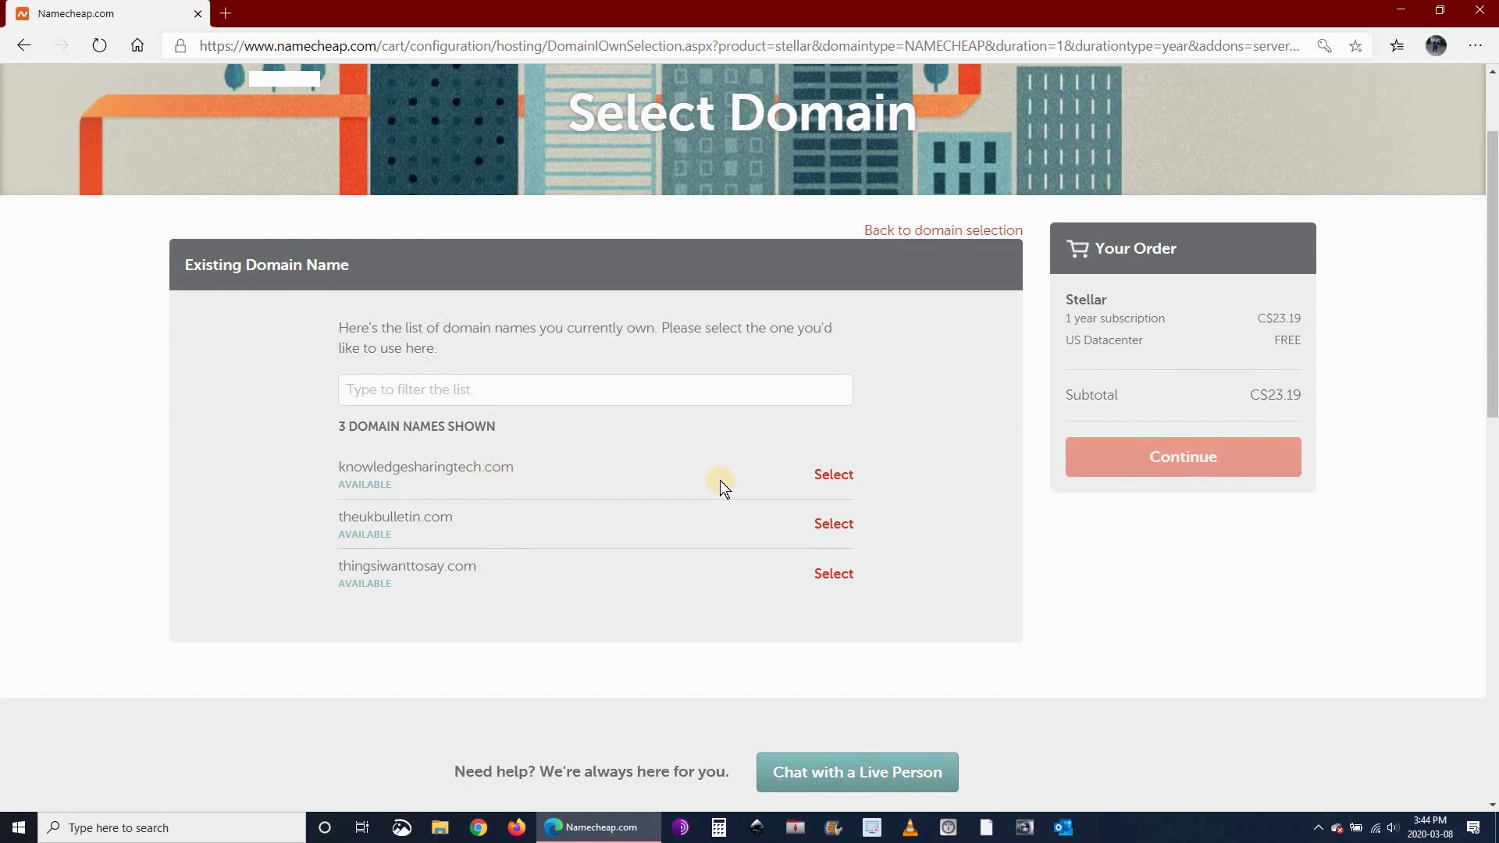
left_click(831, 477)
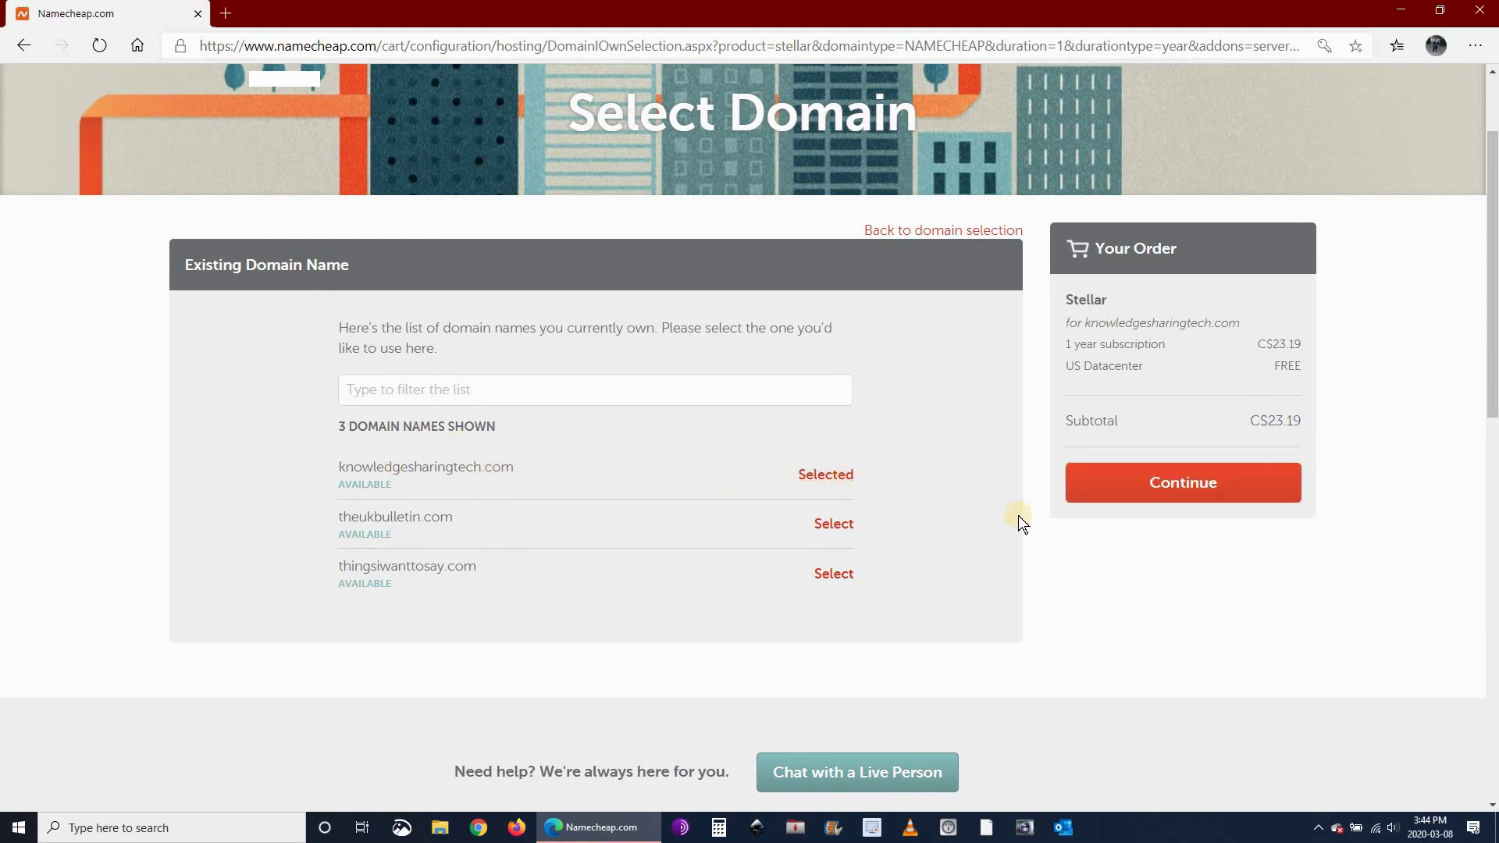
left_click(1177, 495)
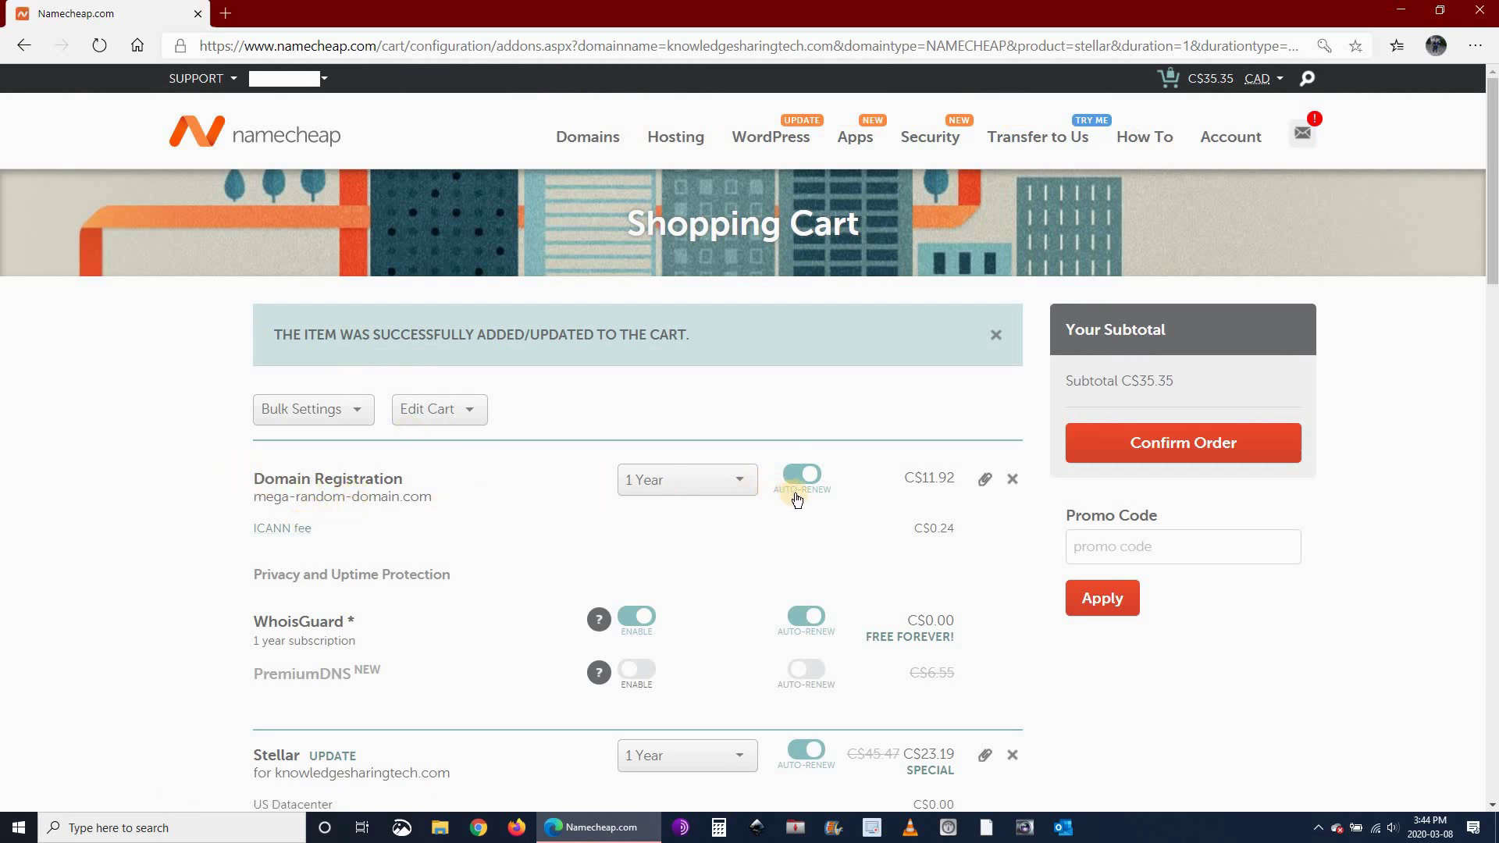
Remove the mega-random-domain.com registration, review the remaining Stellar plan, and proceed to checkout
left_click(1013, 481)
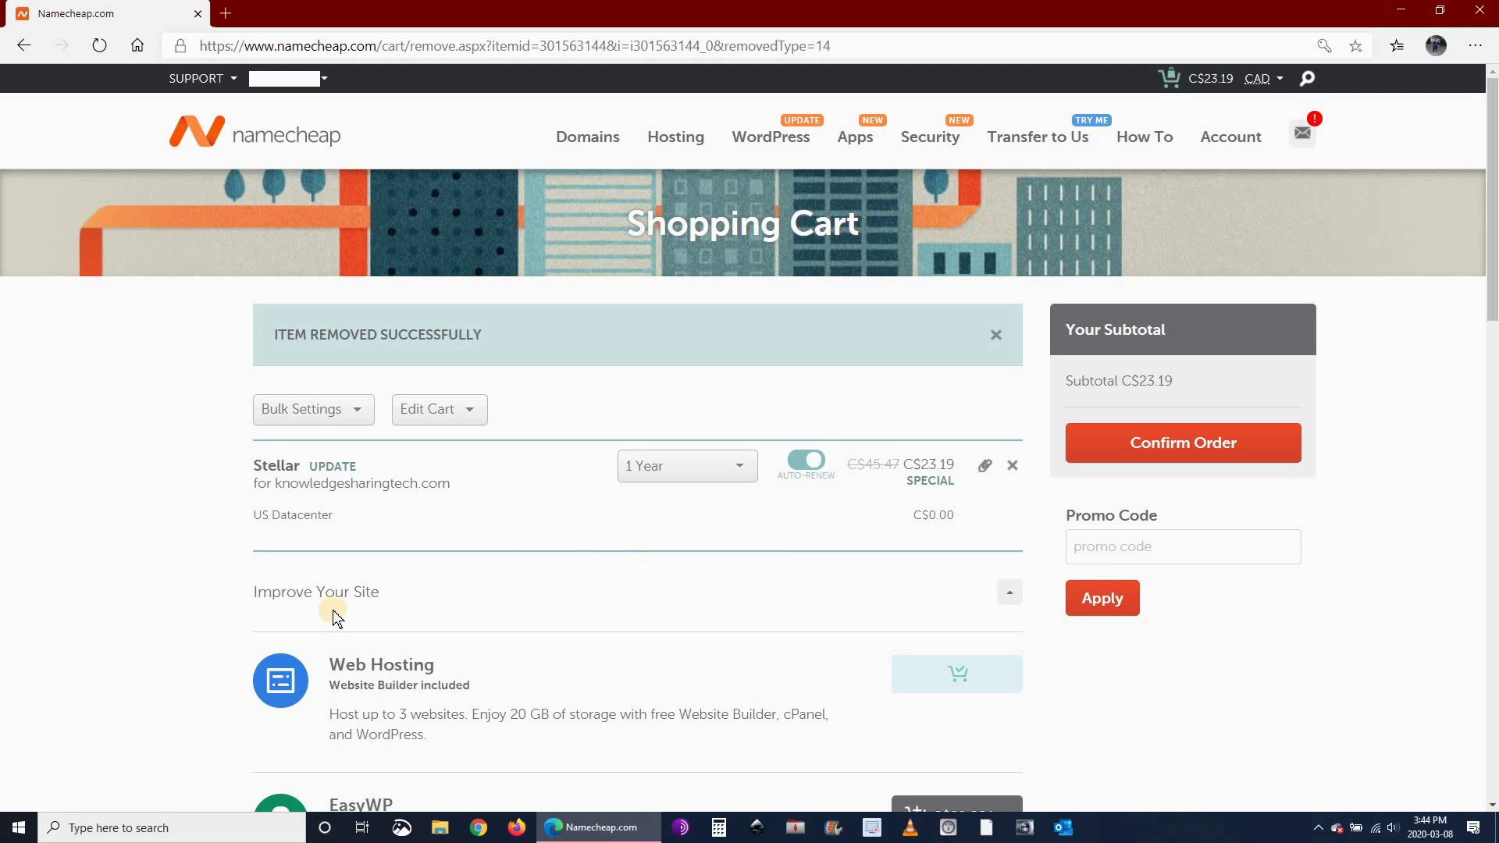
scroll(471, 601, "down", 2)
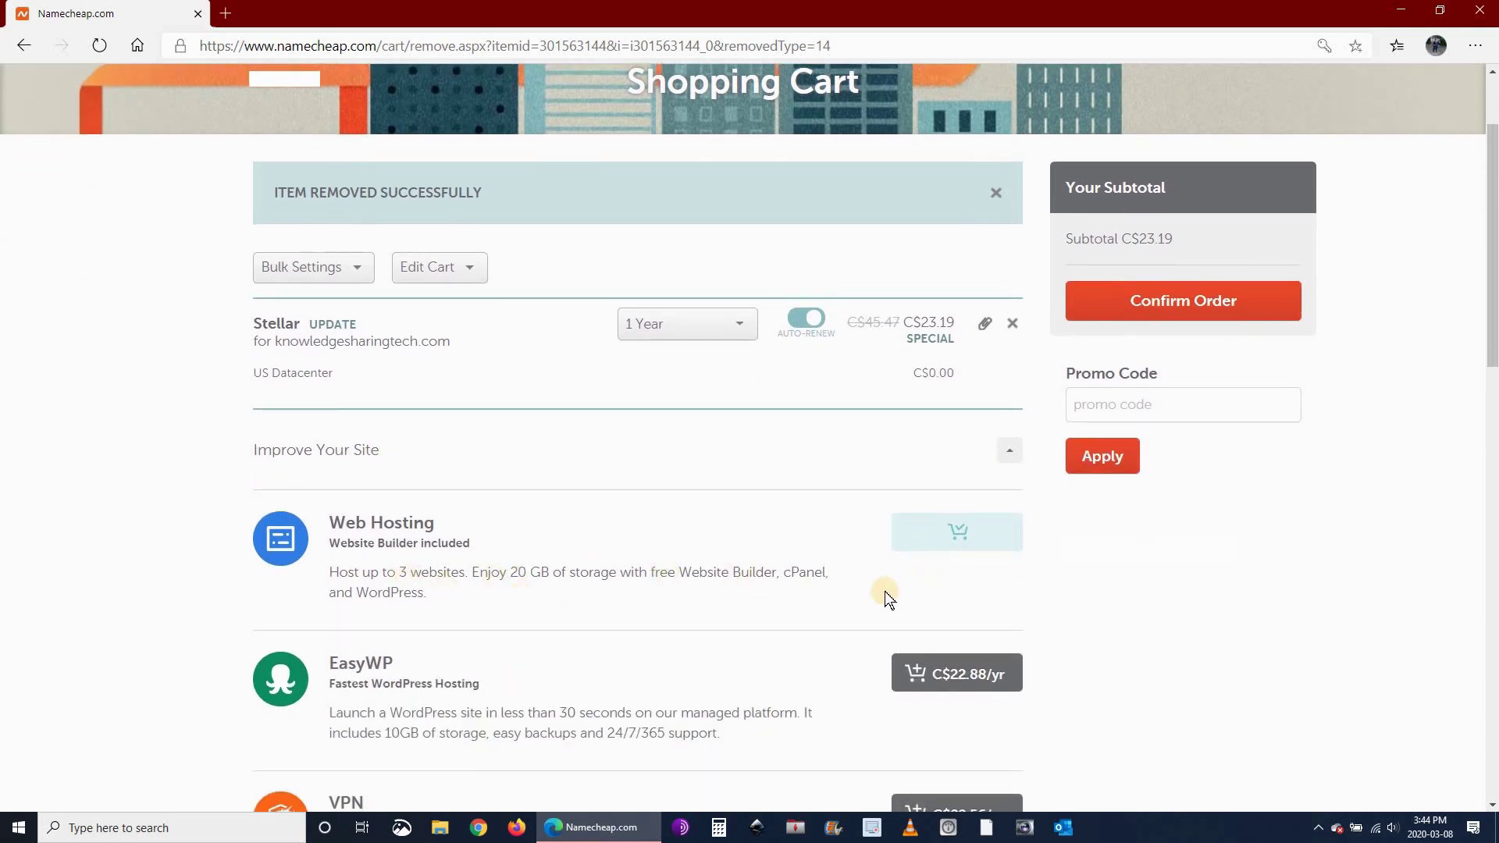
scroll(495, 546, "down", 2)
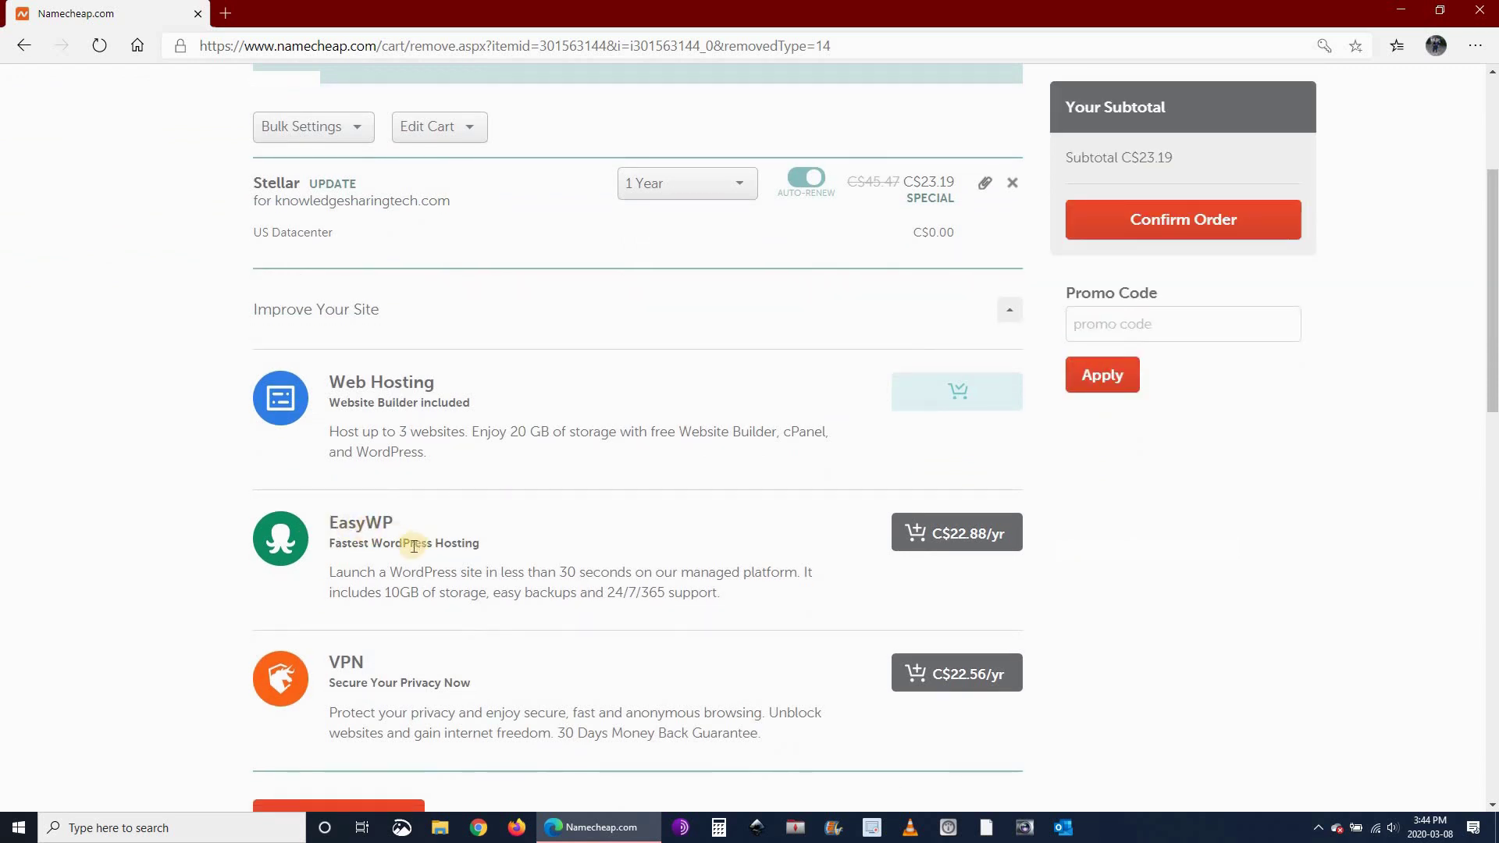
scroll(410, 550, "down", 3)
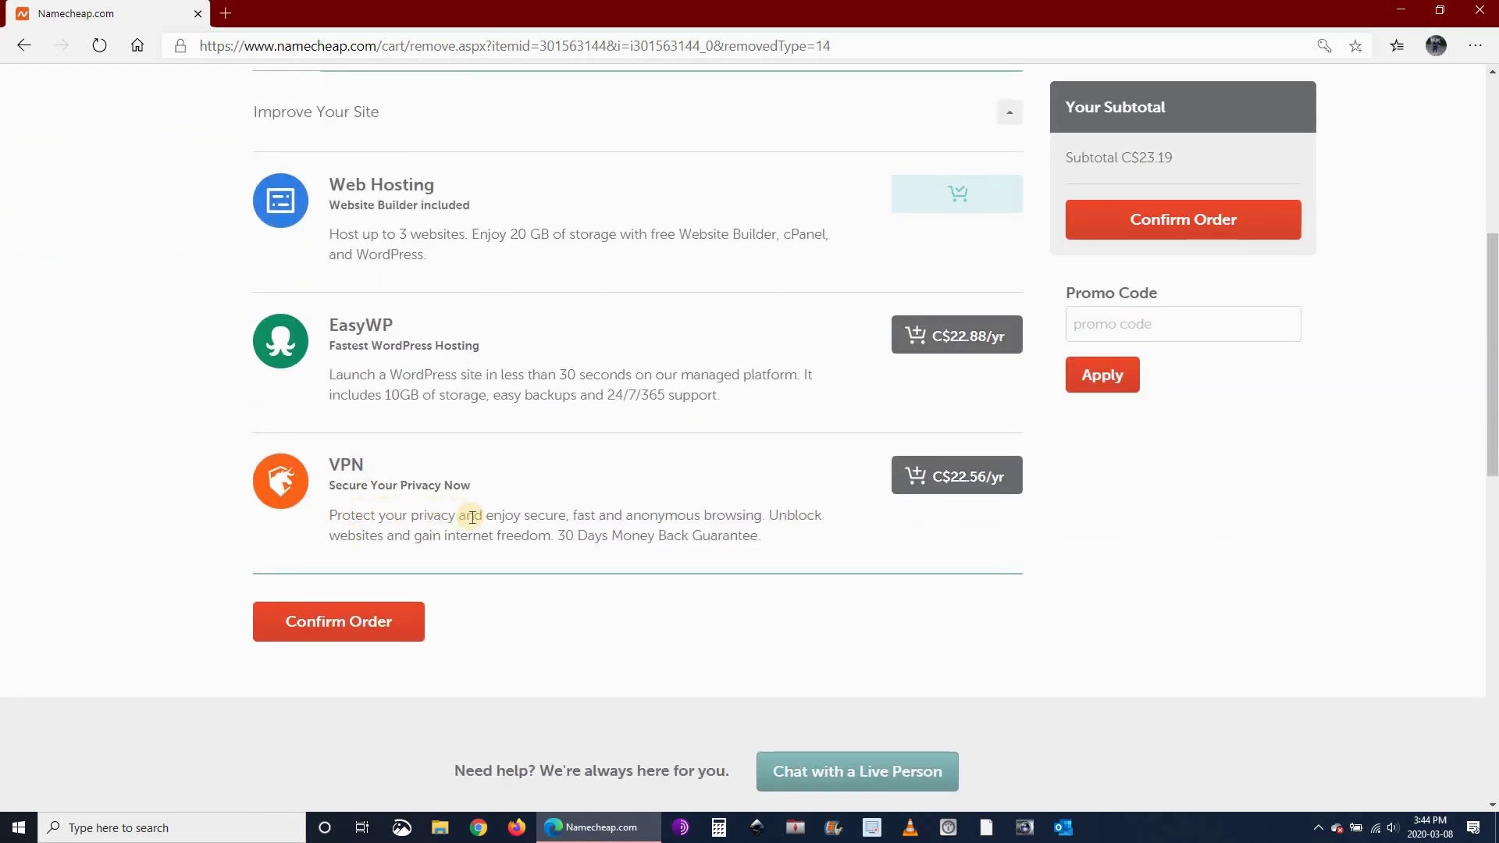
scroll(472, 517, "up", 5)
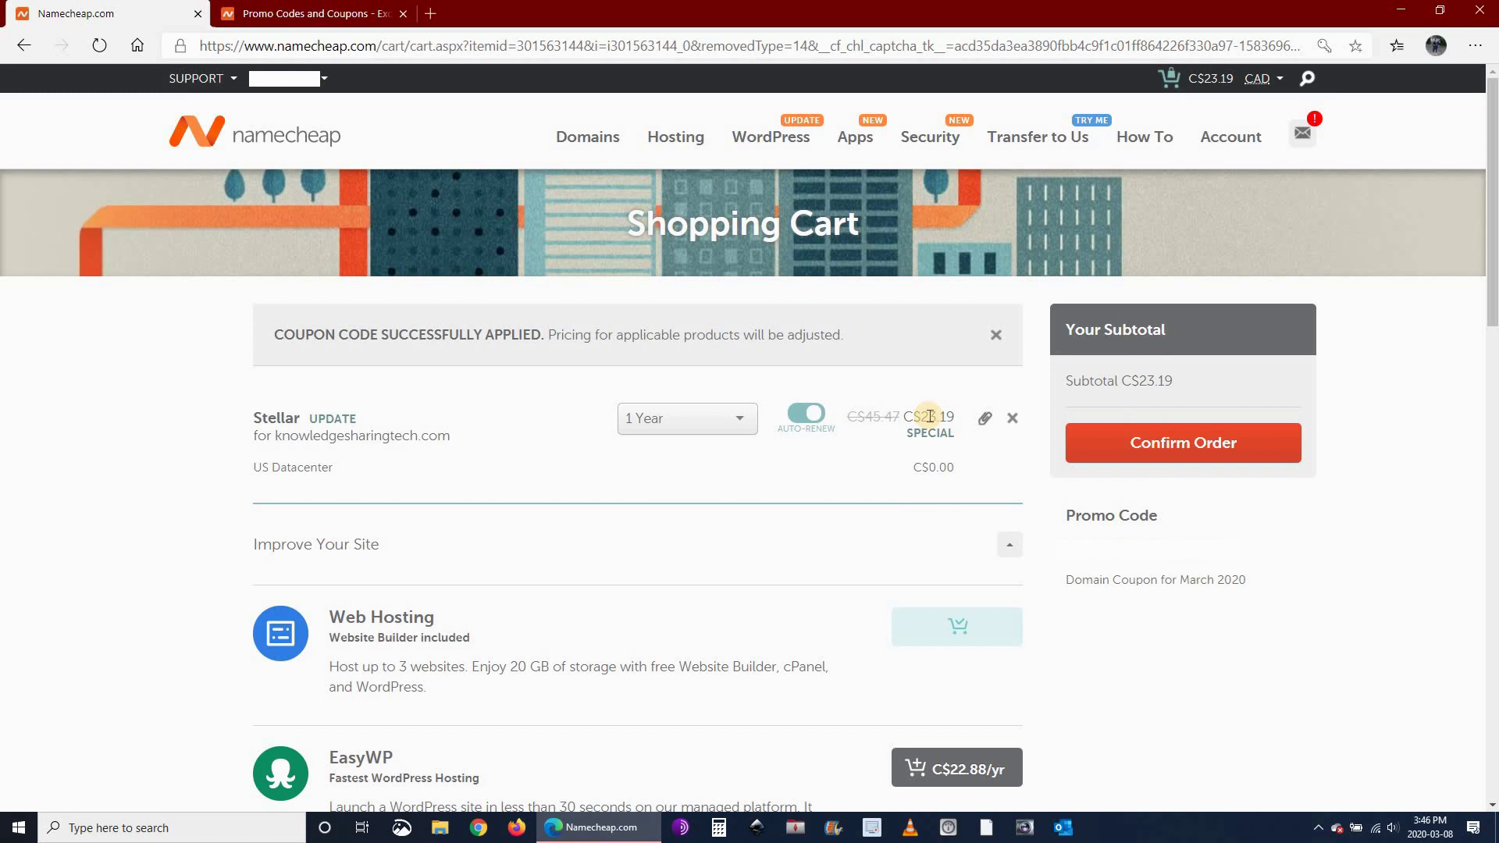
left_click(1096, 462)
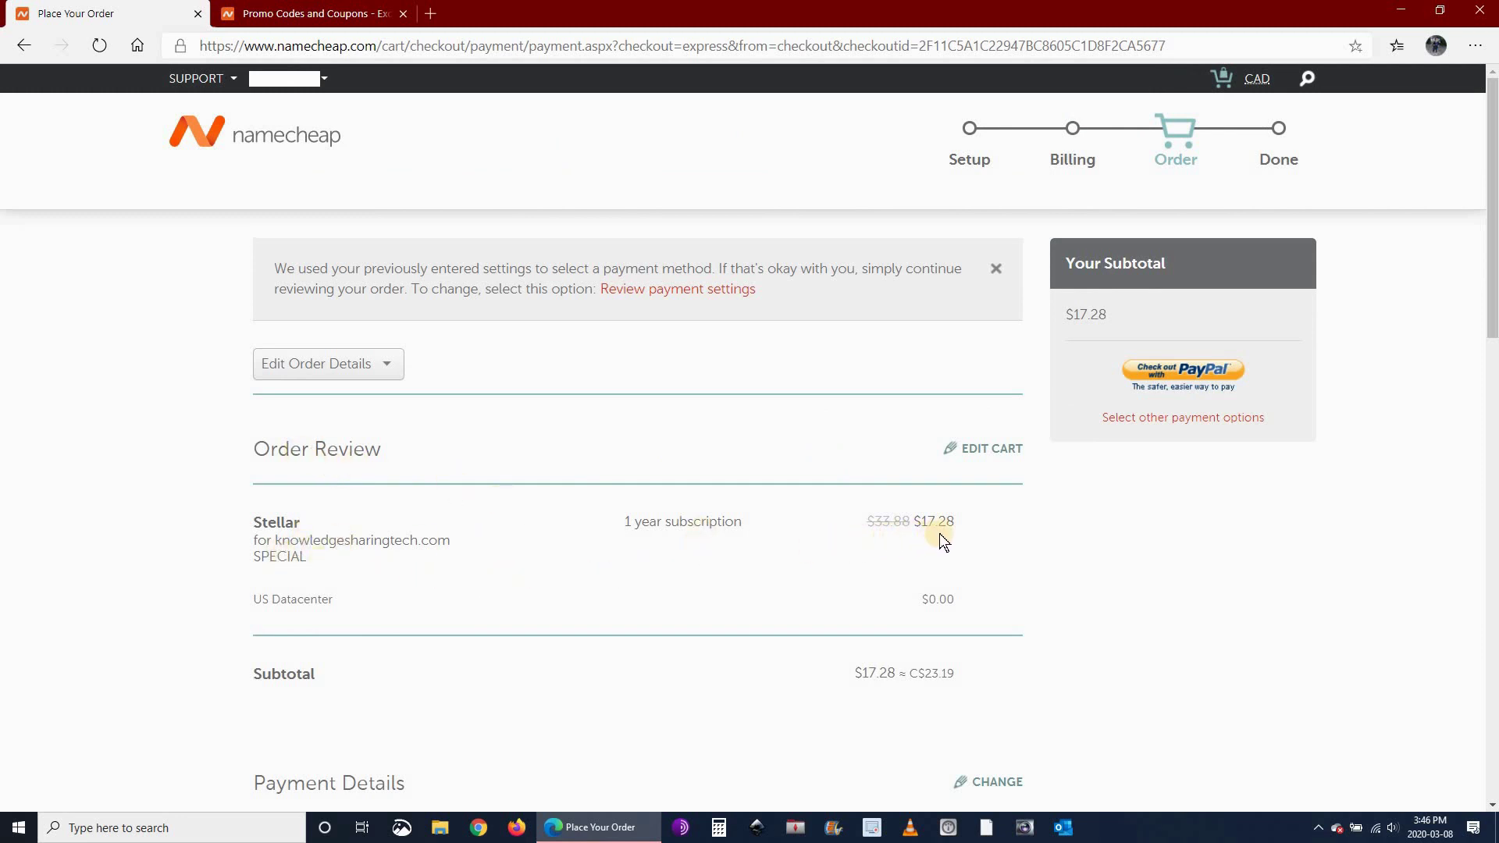
Complete the Stellar hosting order, go to the account dashboard, and close the promo codes tab
scroll(718, 520, "down", 1)
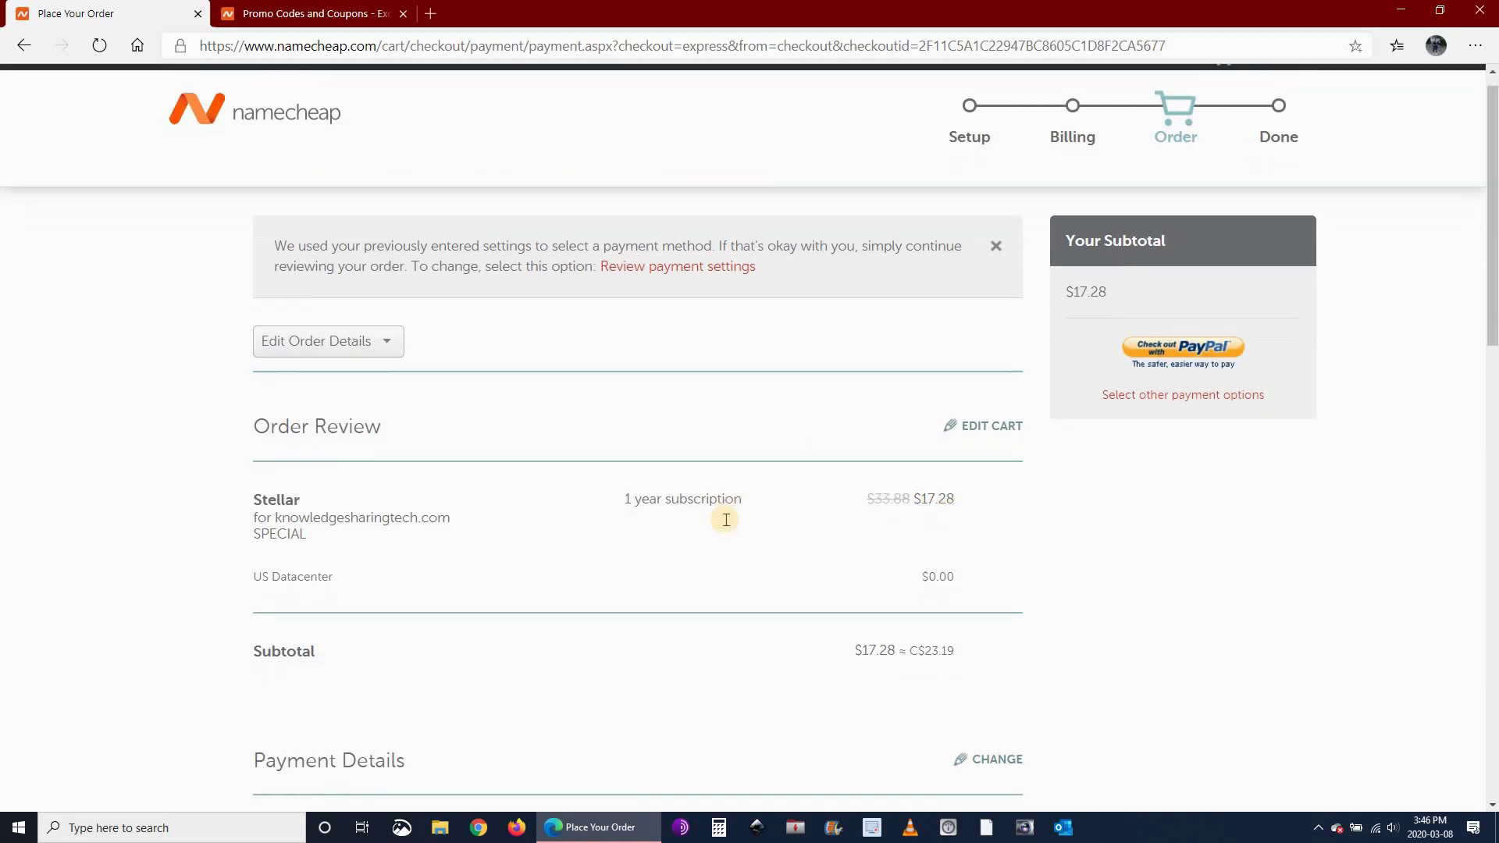
scroll(724, 518, "down", 2)
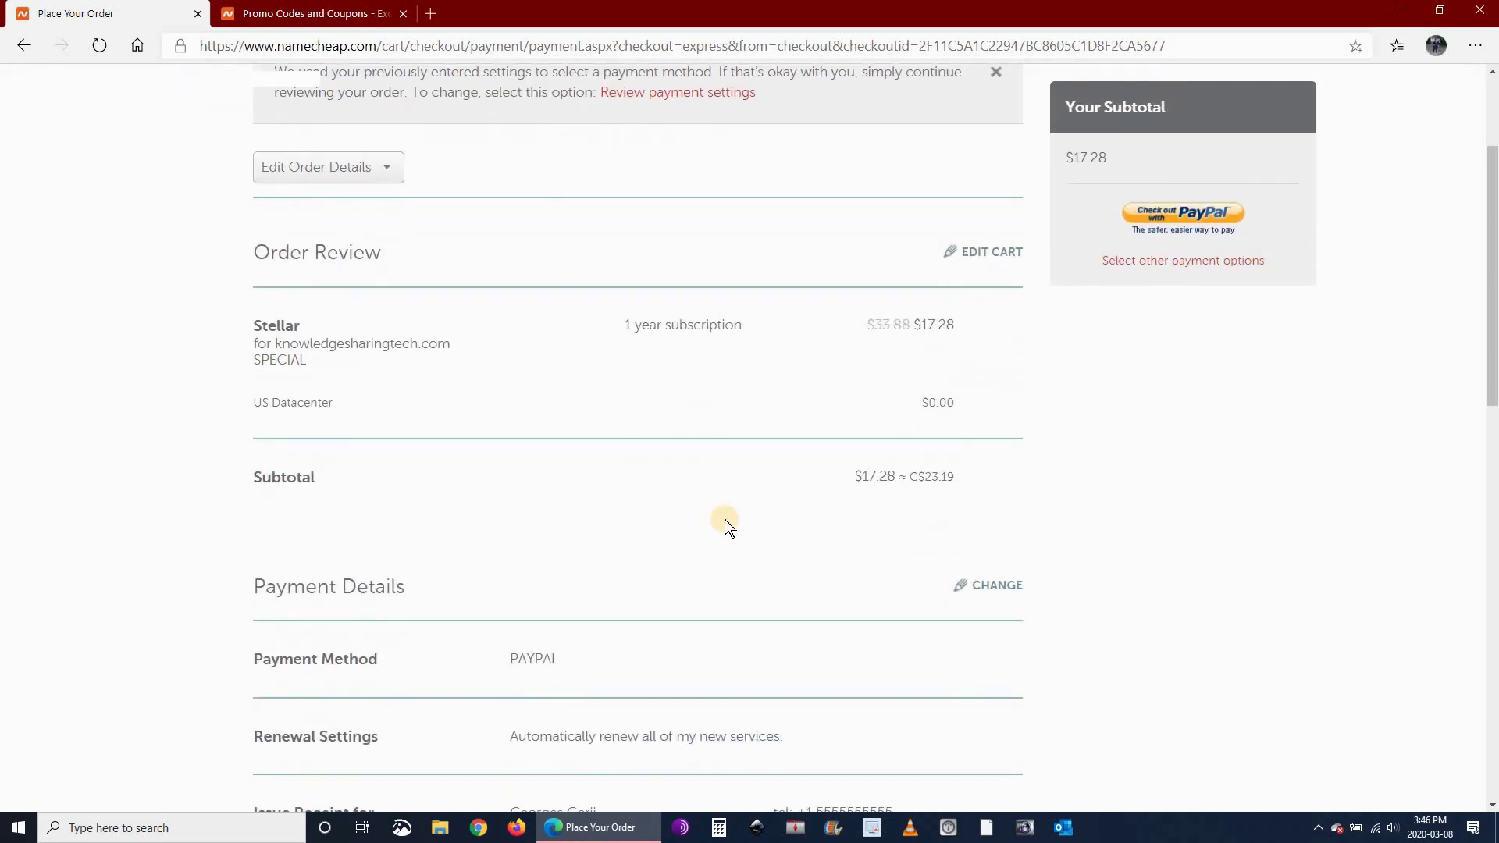
scroll(724, 518, "up", 3)
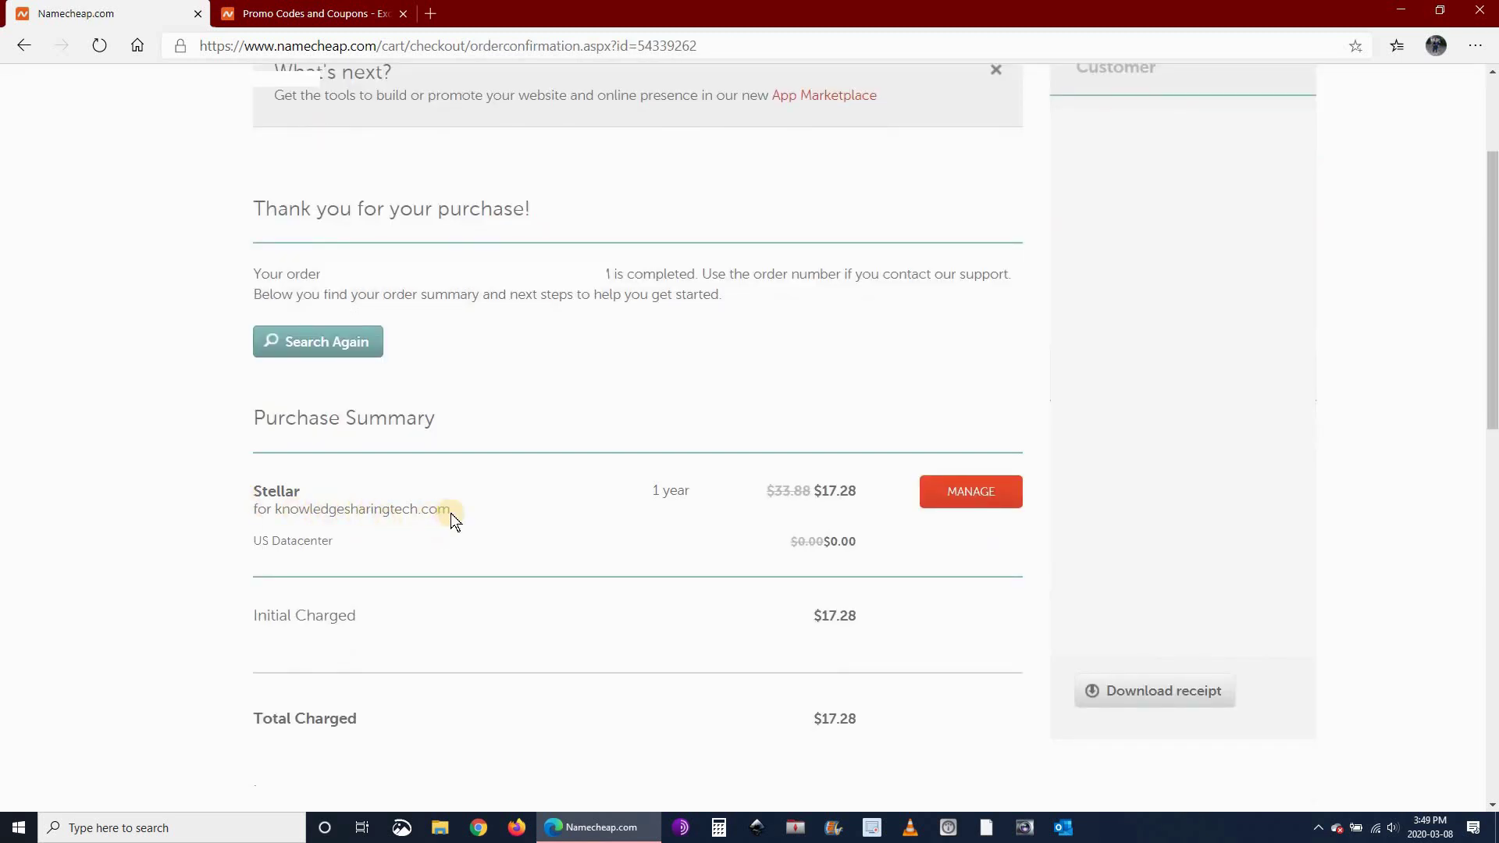
left_click(972, 504)
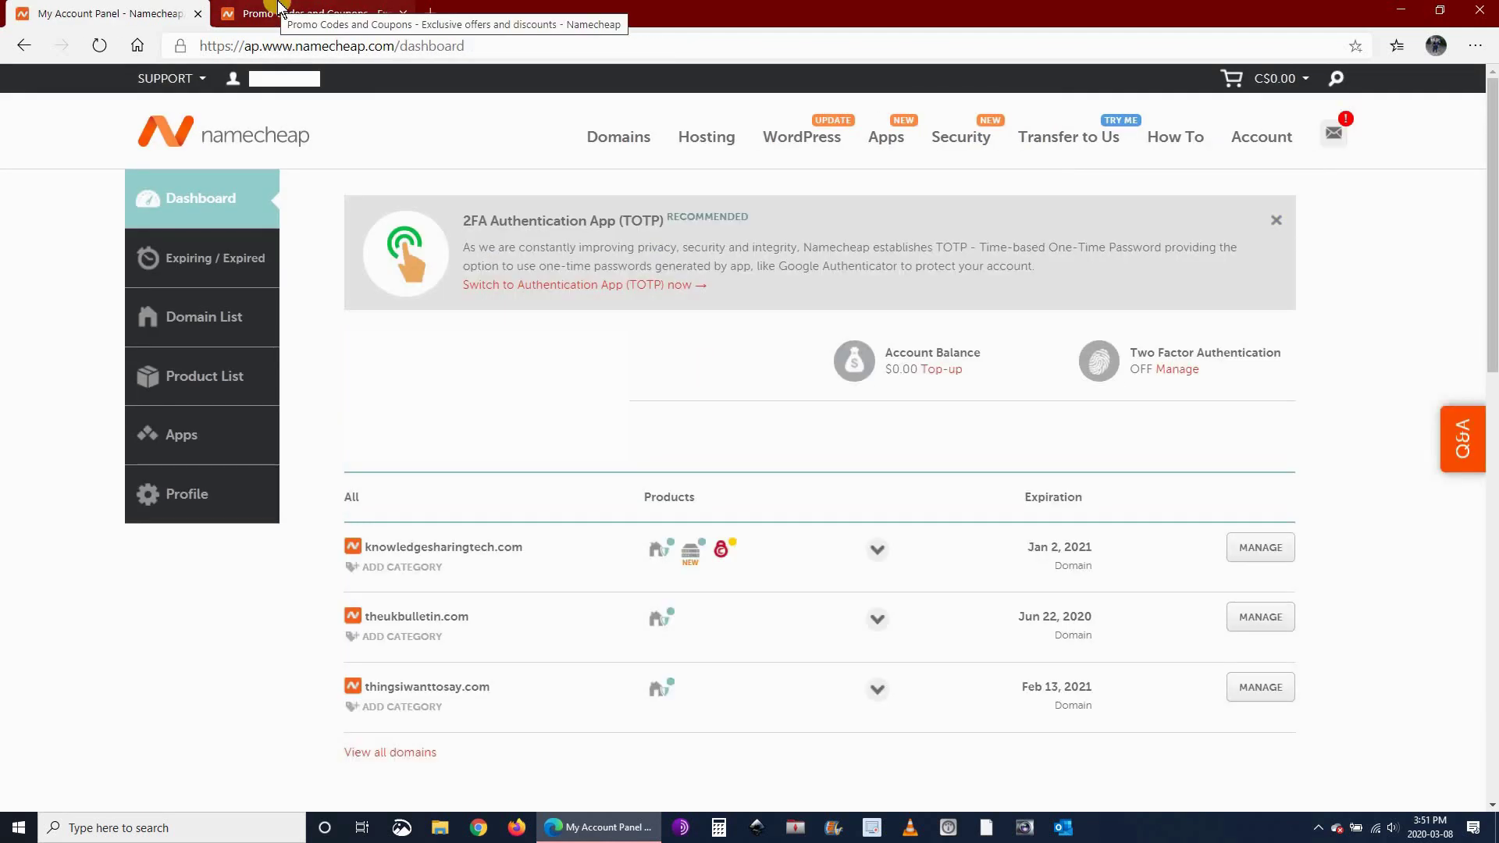
middle_click(279, 8)
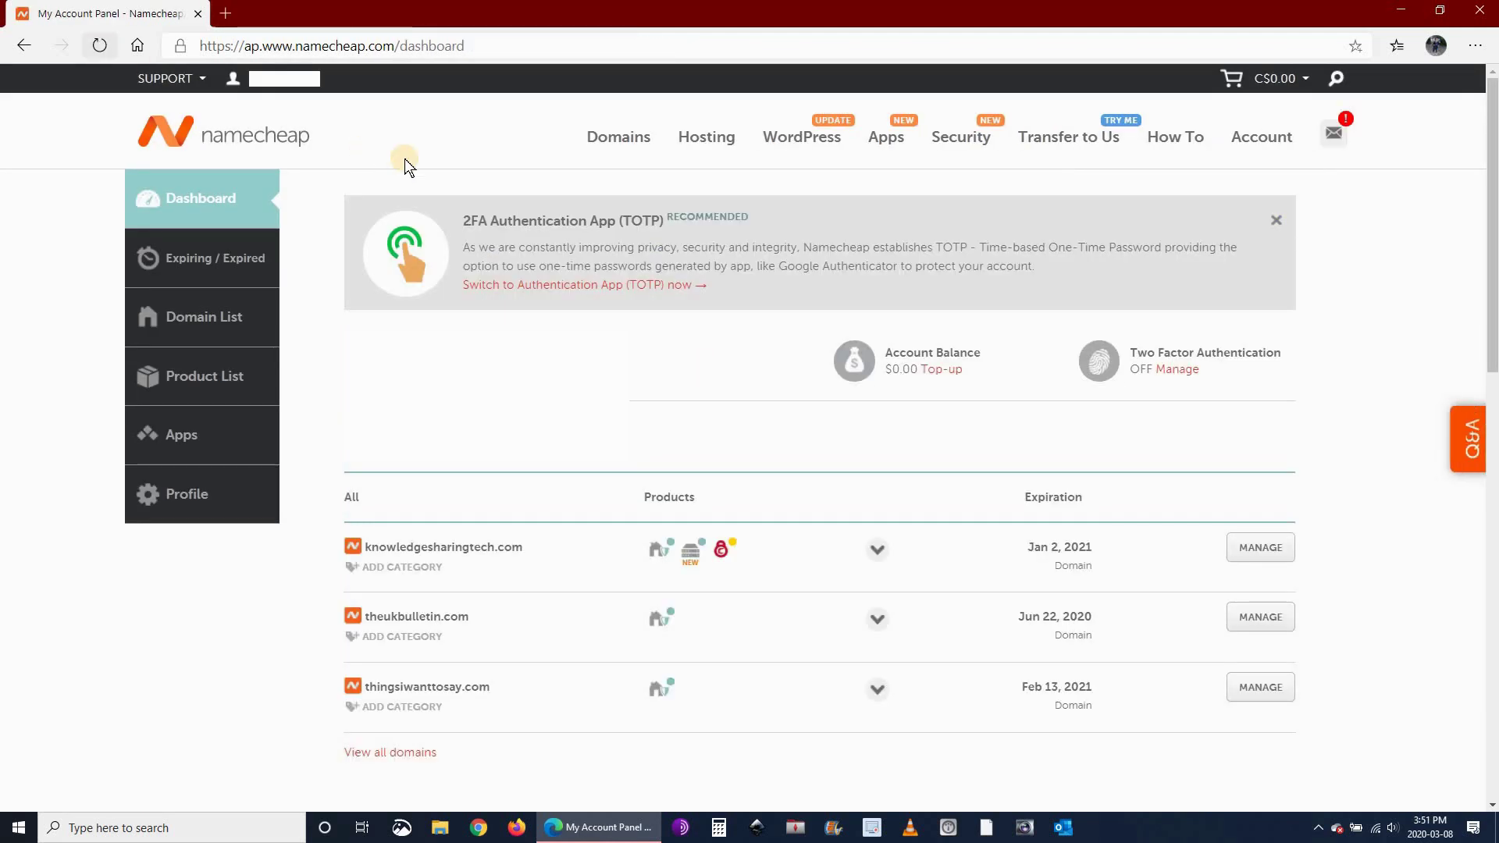
Check knowledgesharingtech.com's PositiveSSL certificate status, then return to the domain details
mouse_move(723, 566)
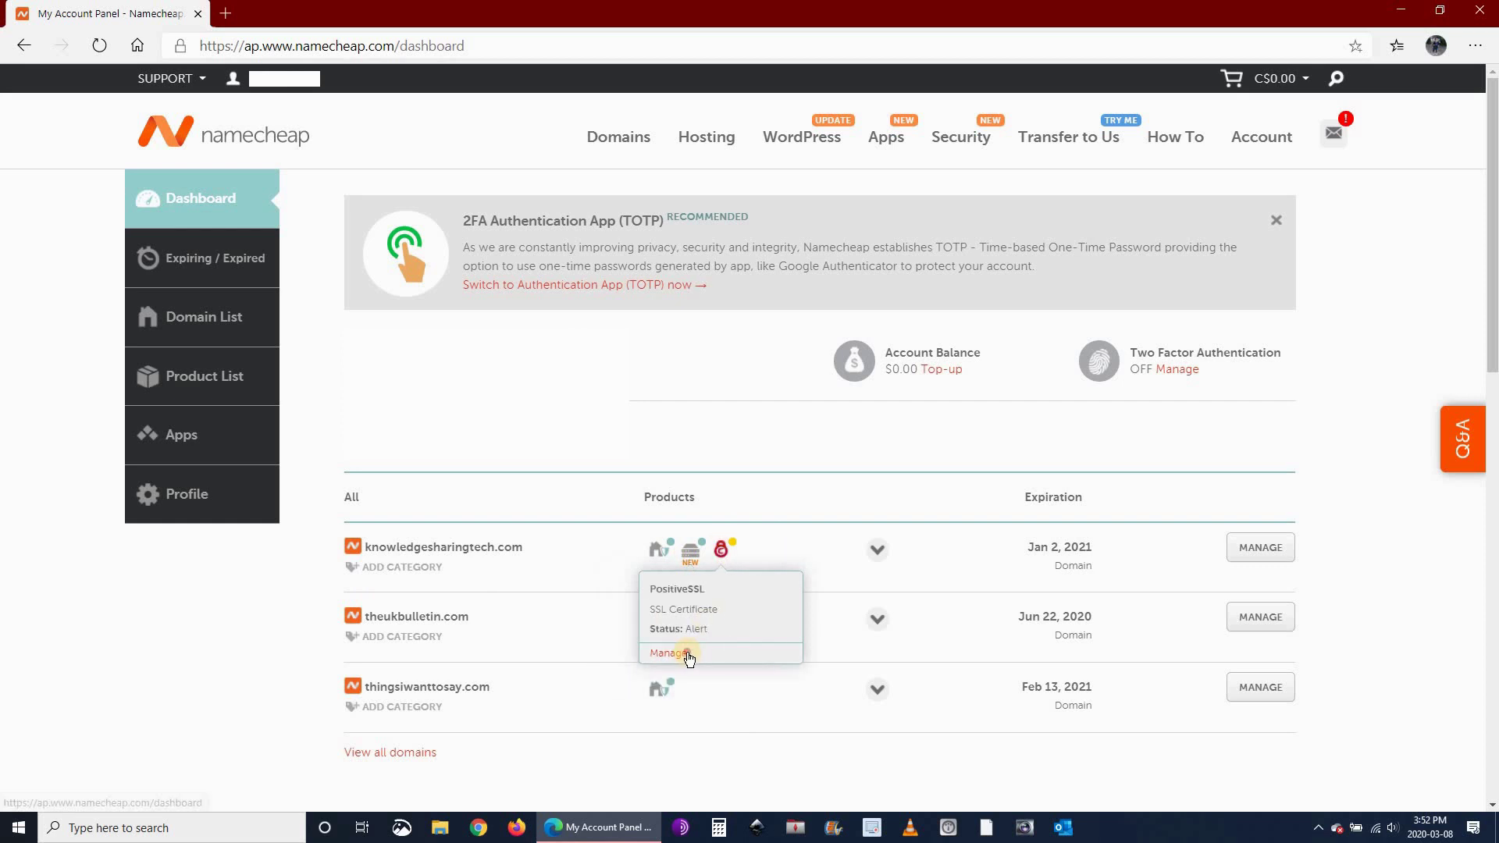
left_click(686, 653)
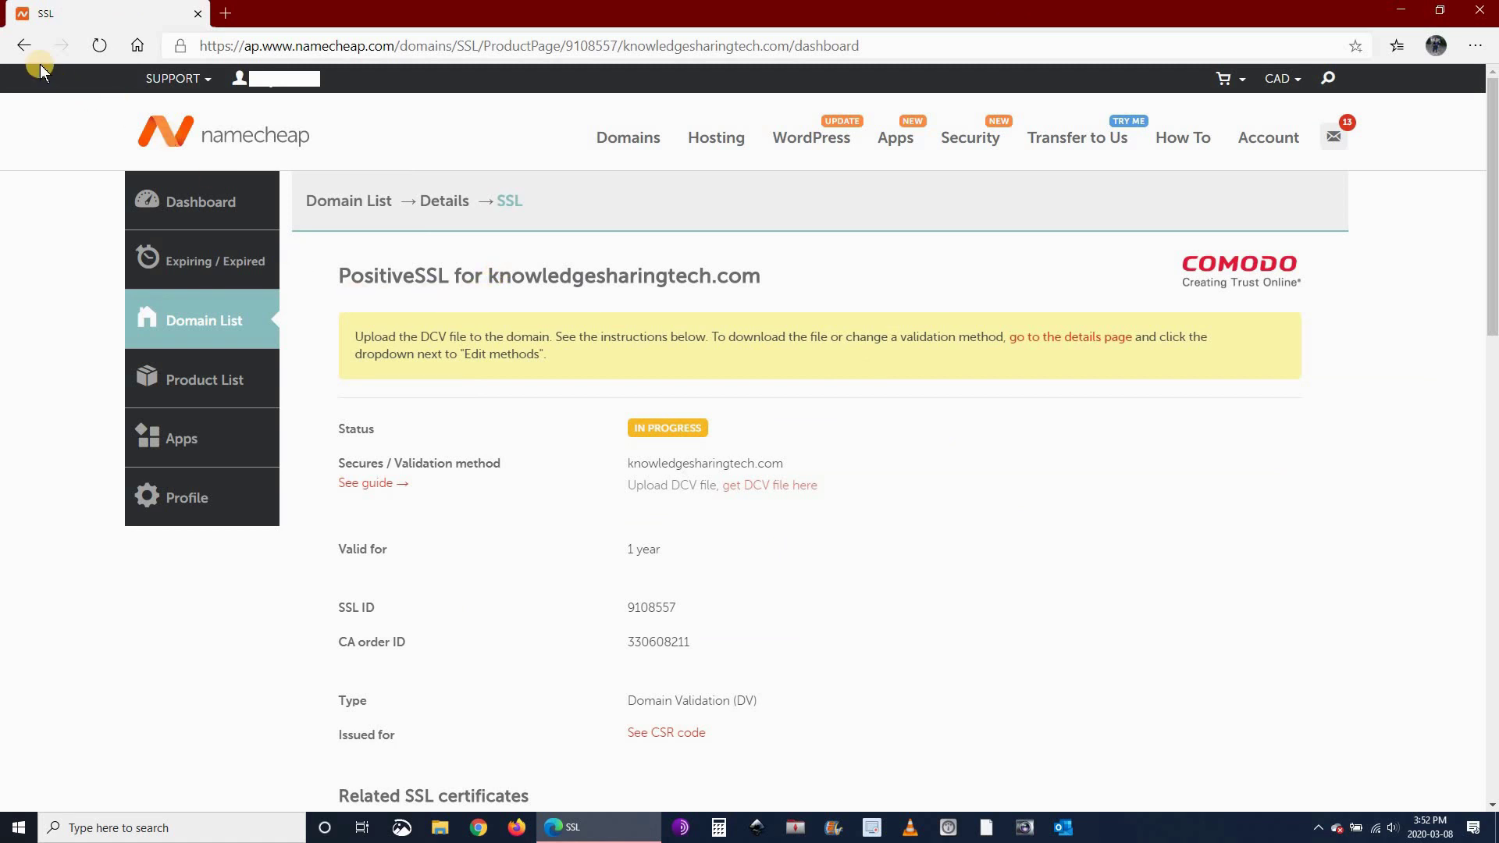
left_click(445, 202)
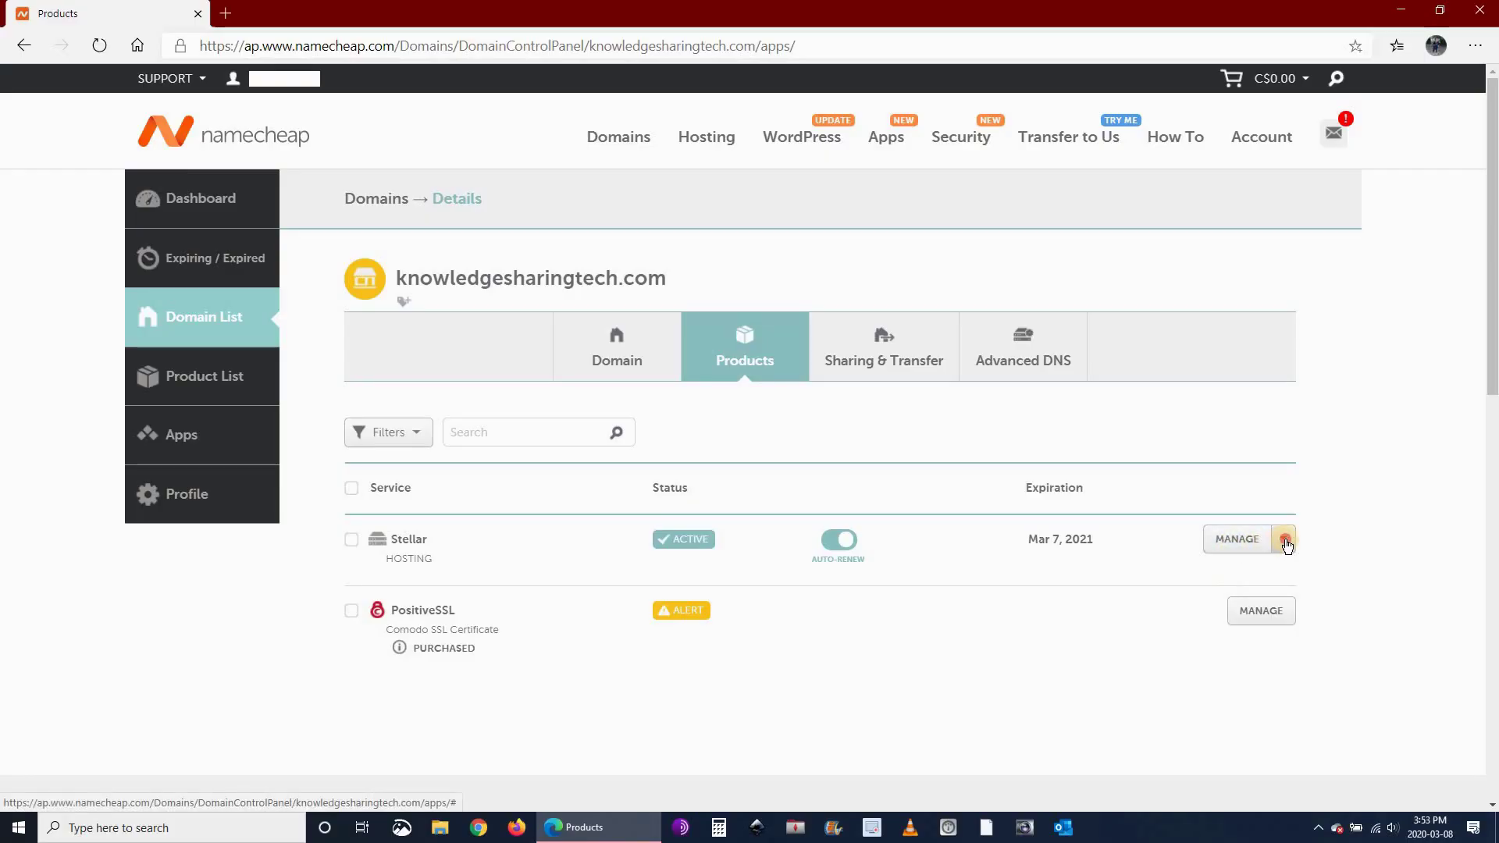
Open cPanel for the Stellar hosting and launch WordPress from Softaculous Apps Installer
left_click(1285, 542)
left_click(1247, 569)
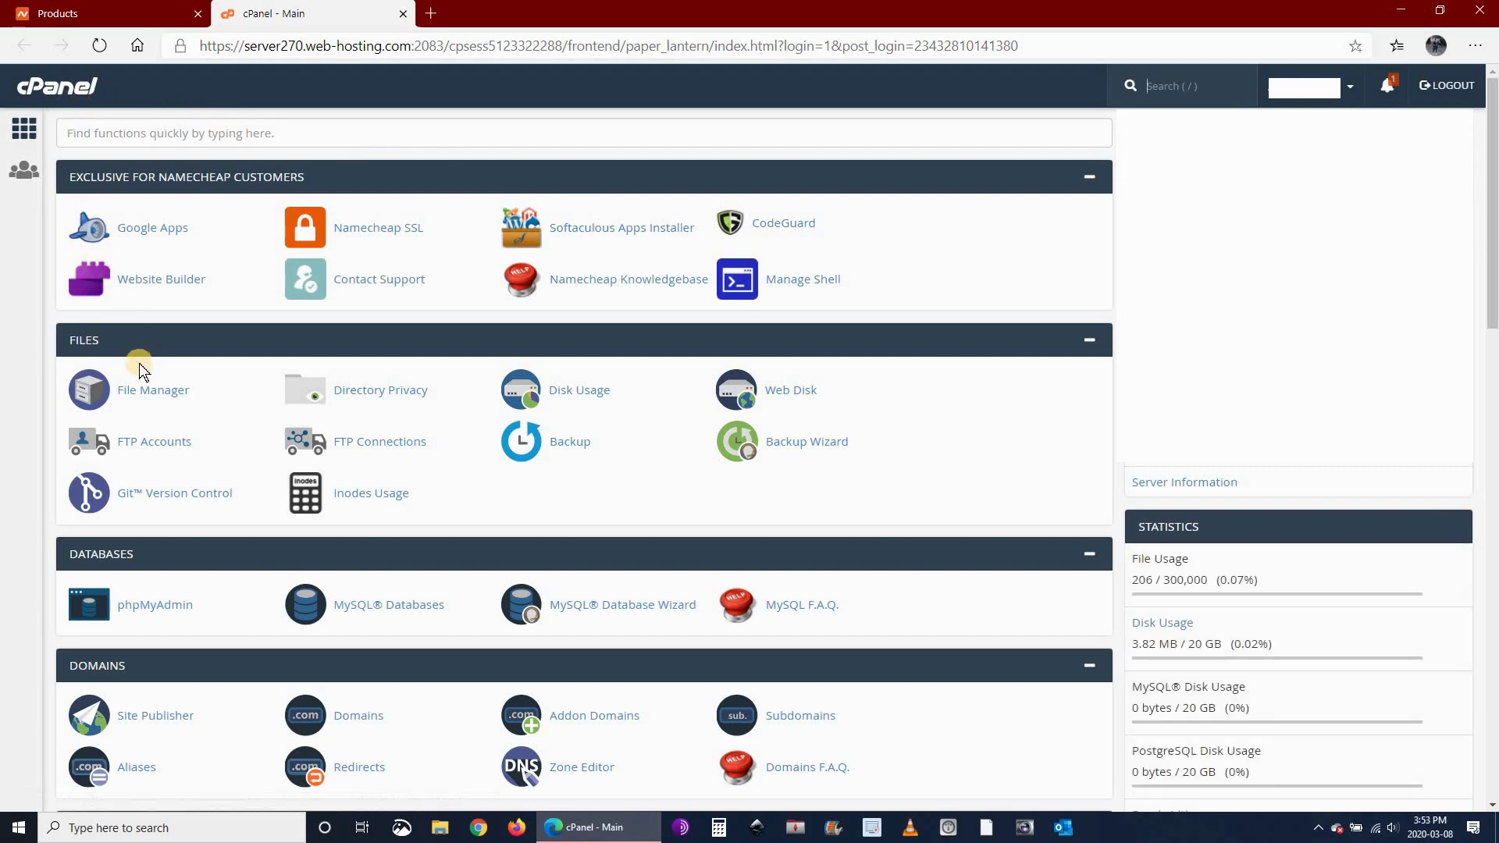
scroll(177, 335, "down", 3)
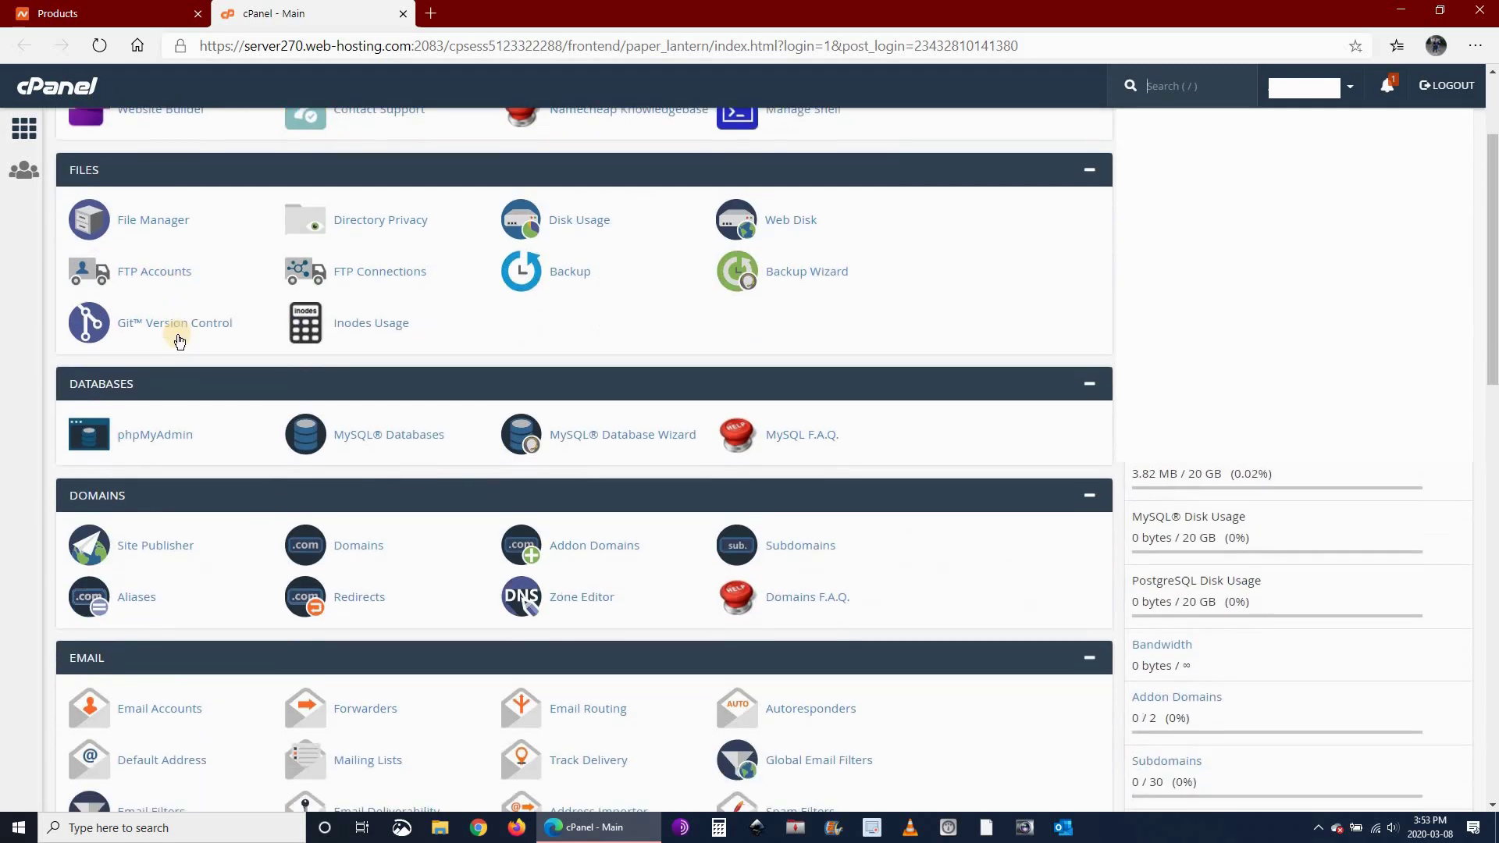
scroll(177, 337, "down", 6)
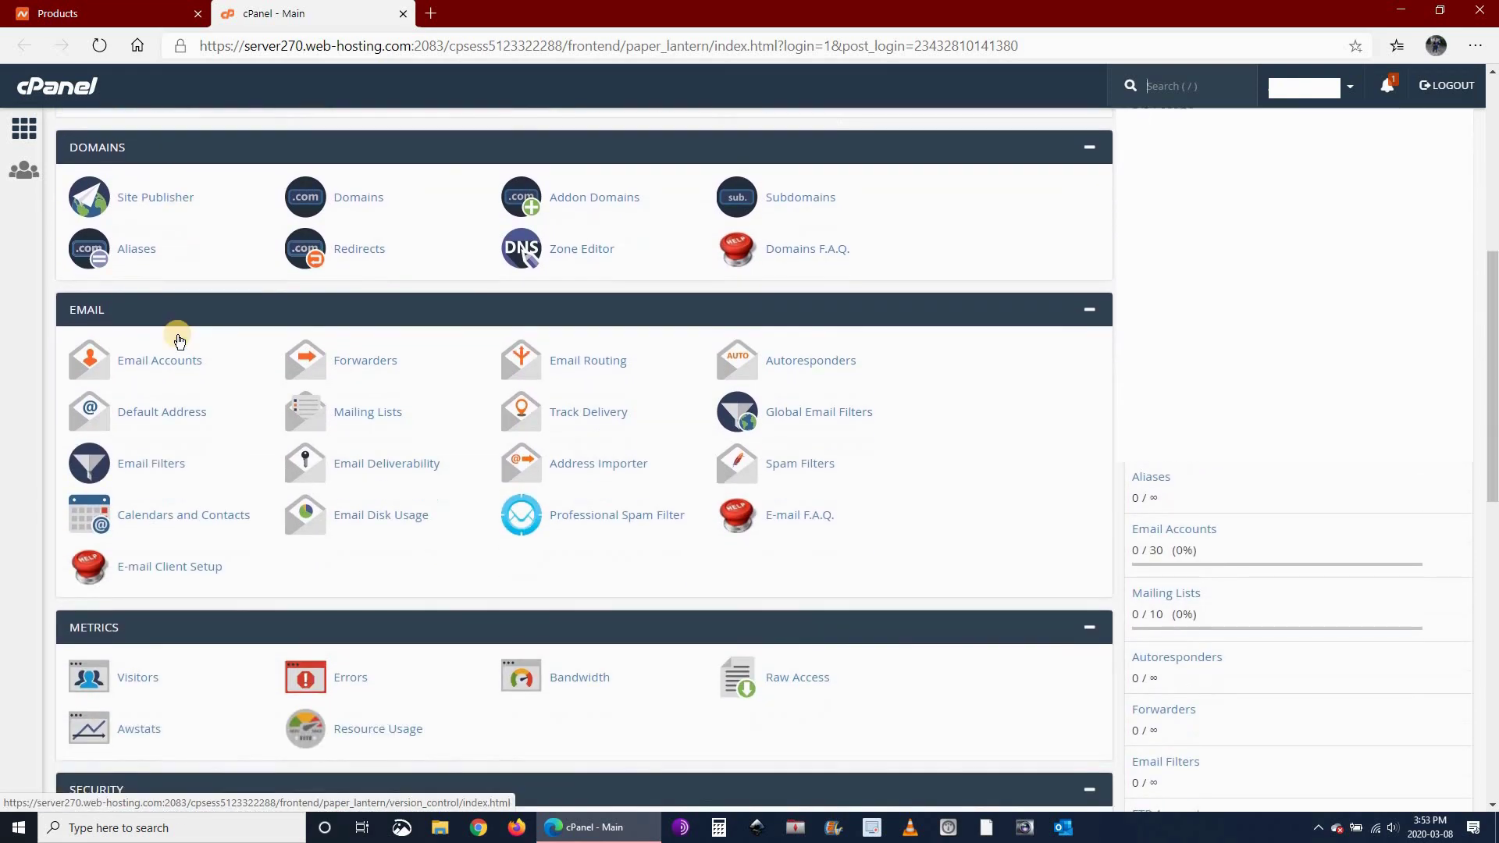
scroll(178, 335, "down", 1)
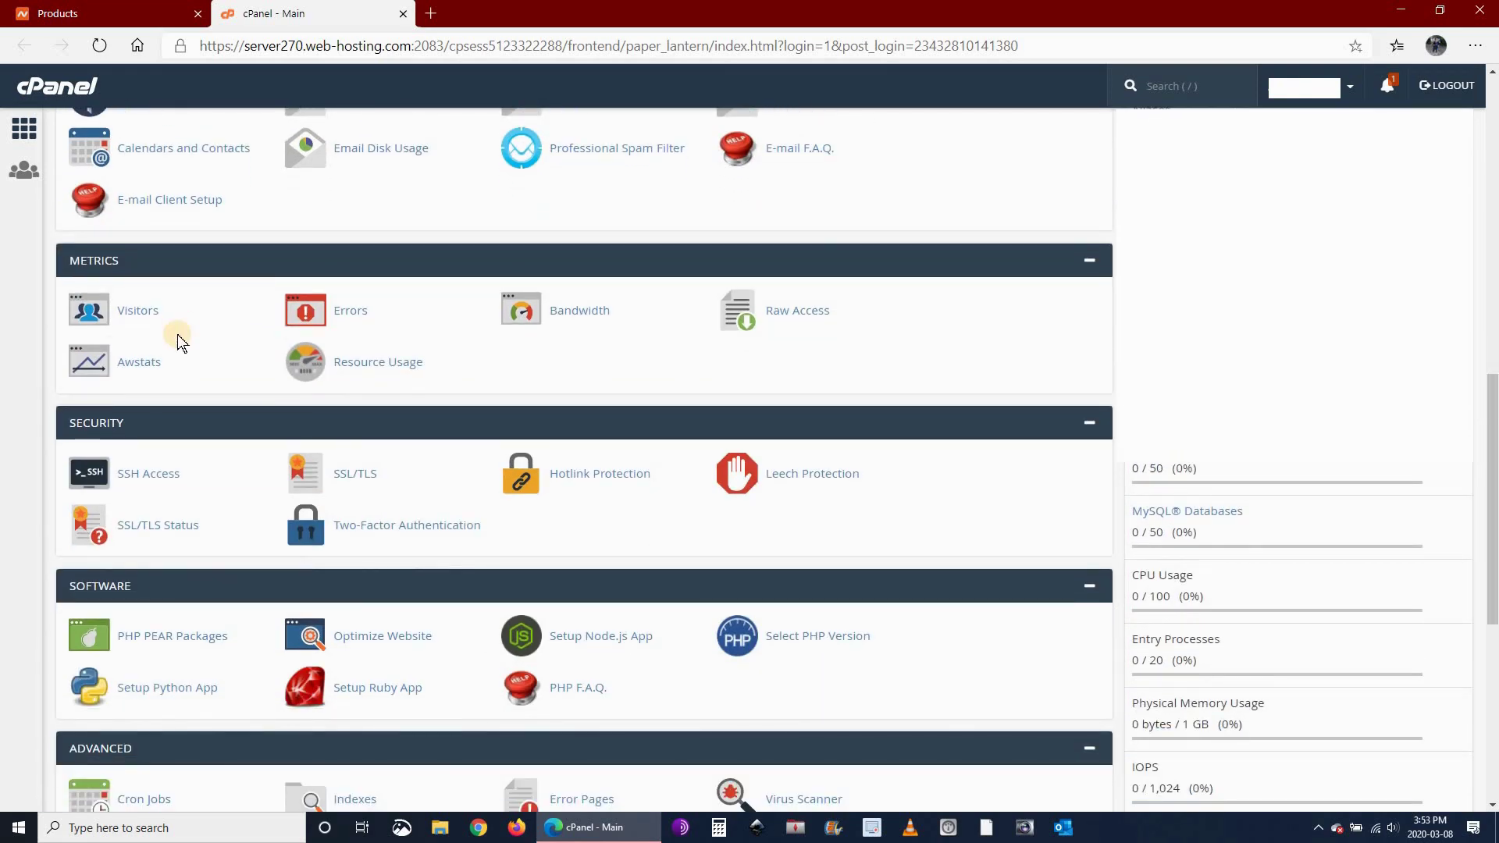
scroll(177, 341, "down", 6)
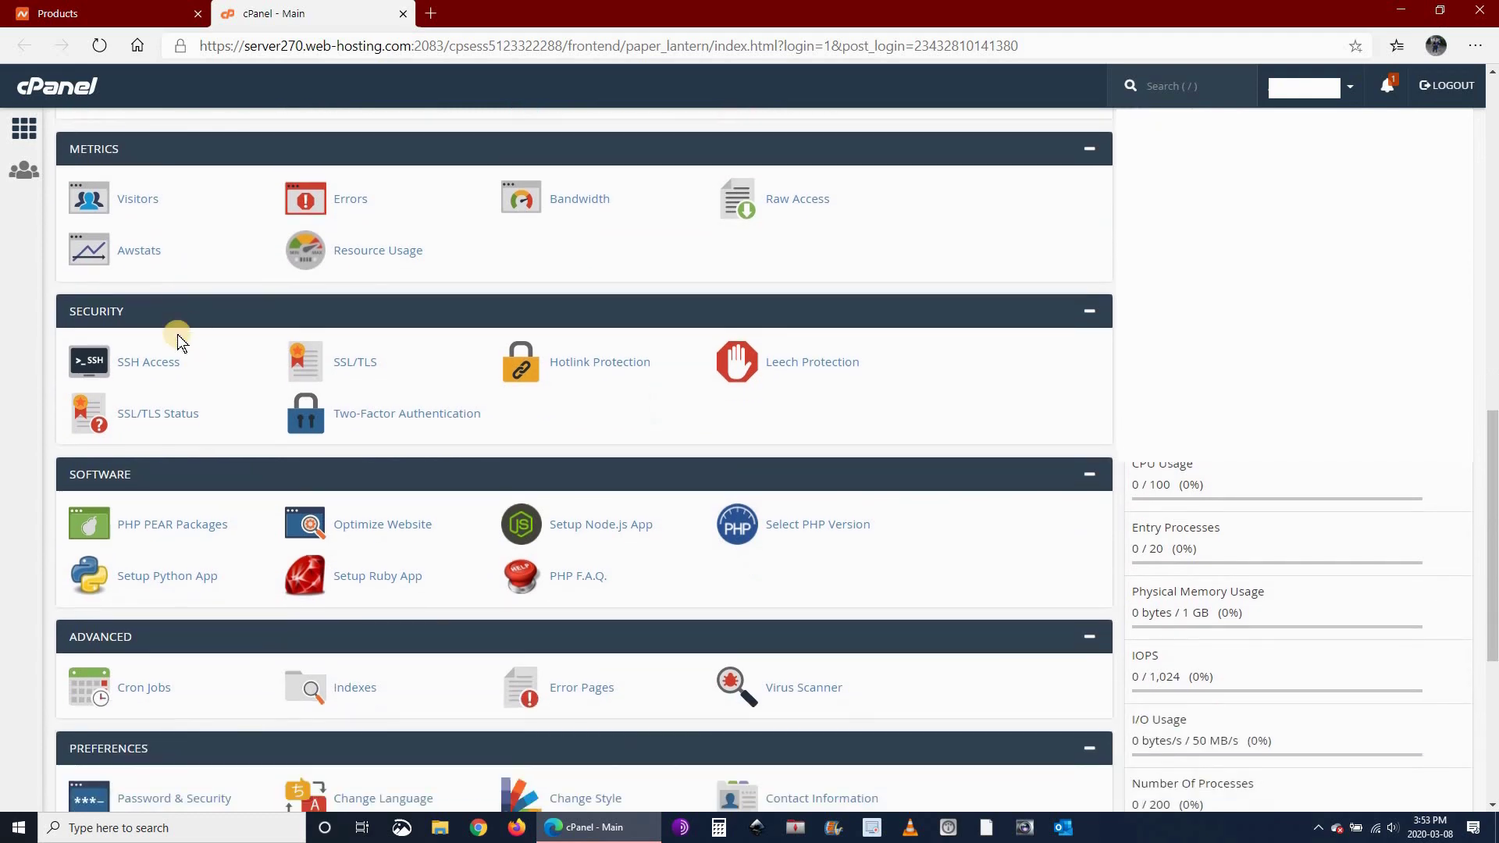
scroll(179, 341, "down", 1)
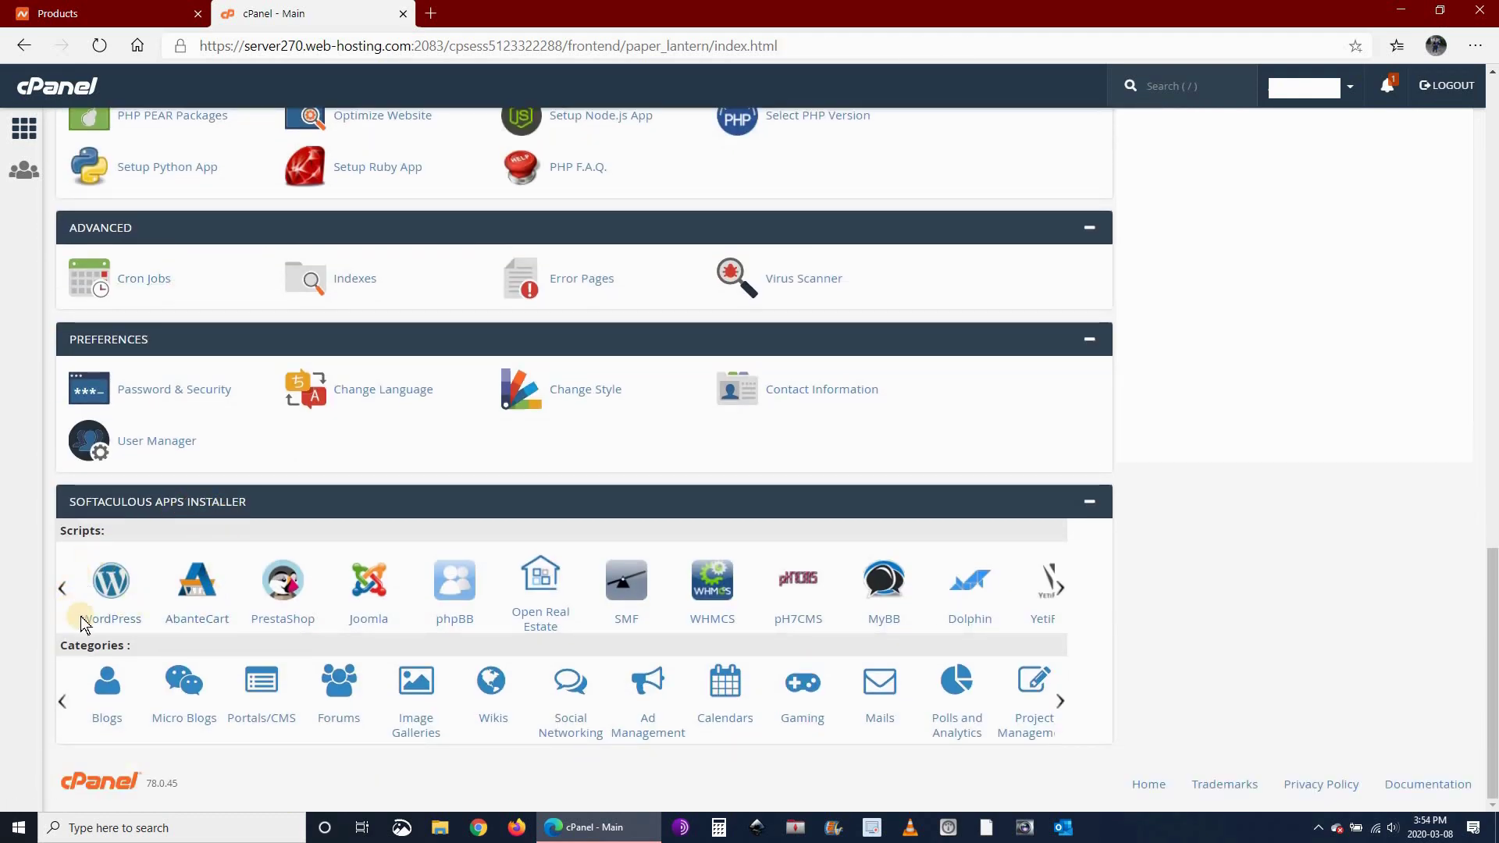
left_click(110, 583)
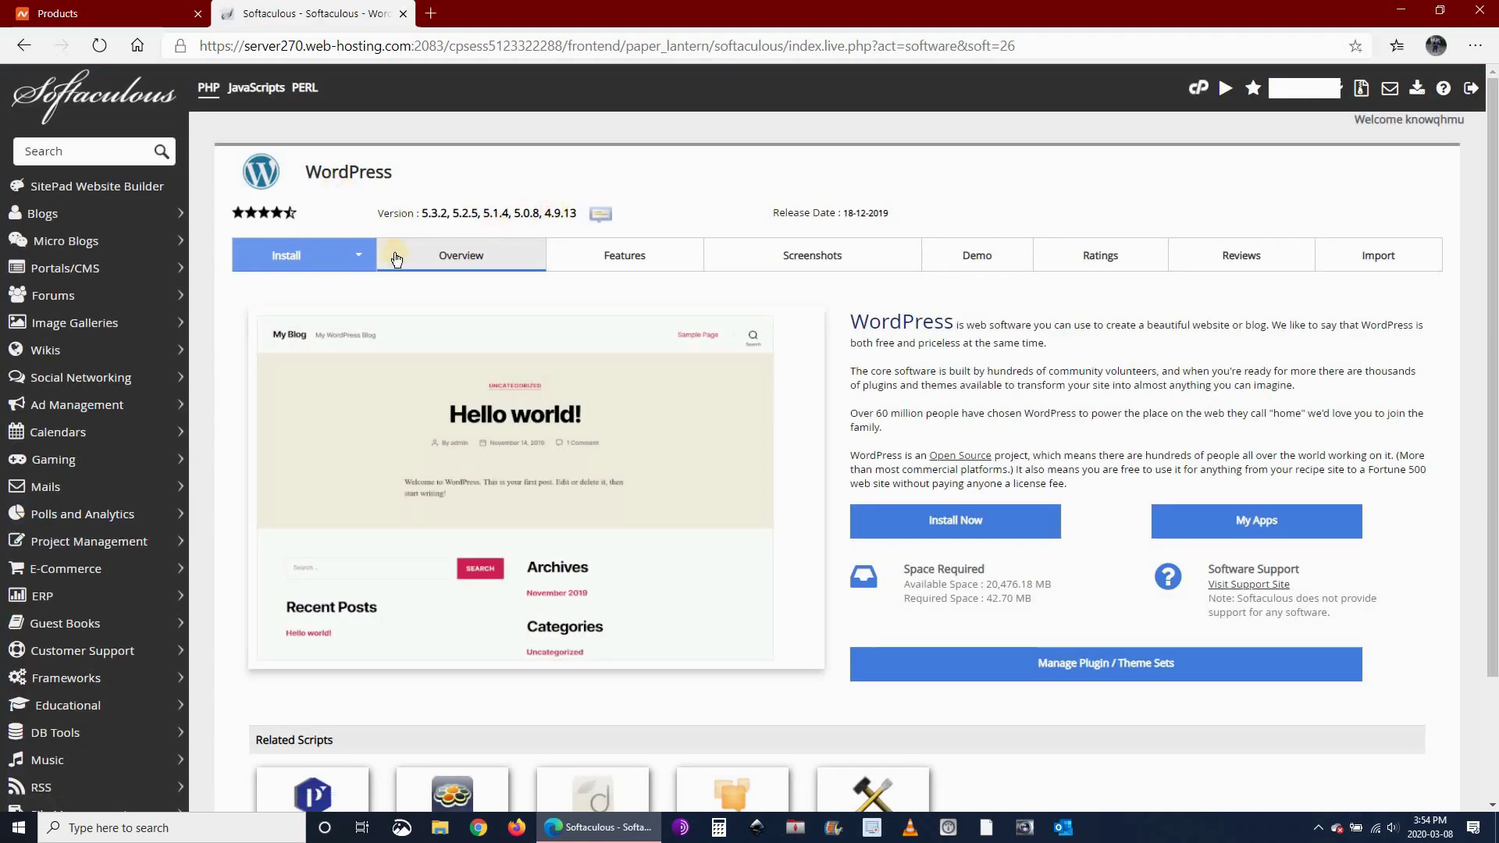
Choose Custom Install from the WordPress Install dropdown in Softaculous
left_click(357, 258)
left_click(954, 519)
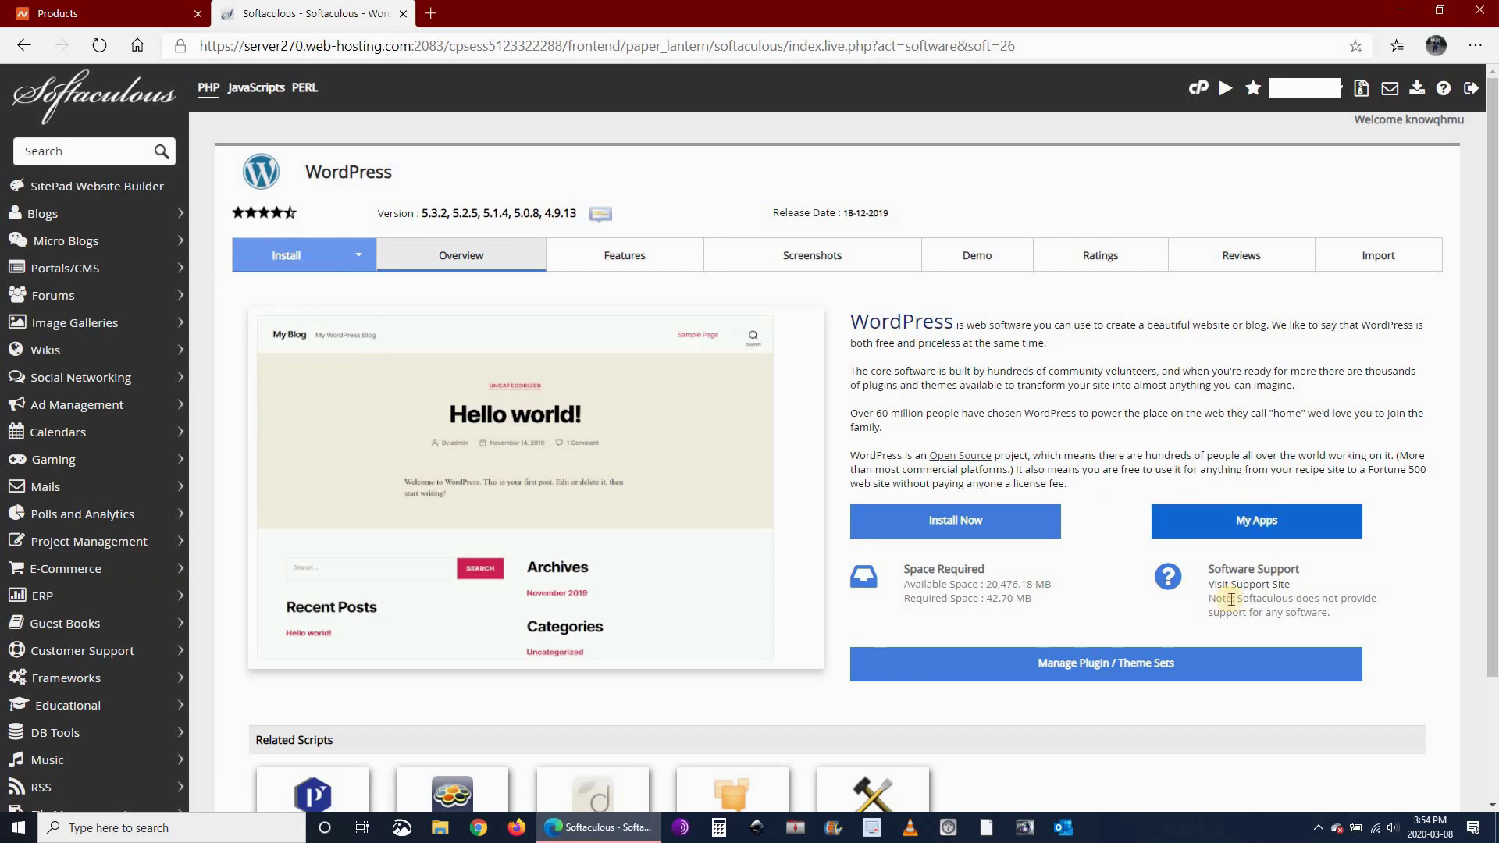
scroll(1109, 593, "down", 2)
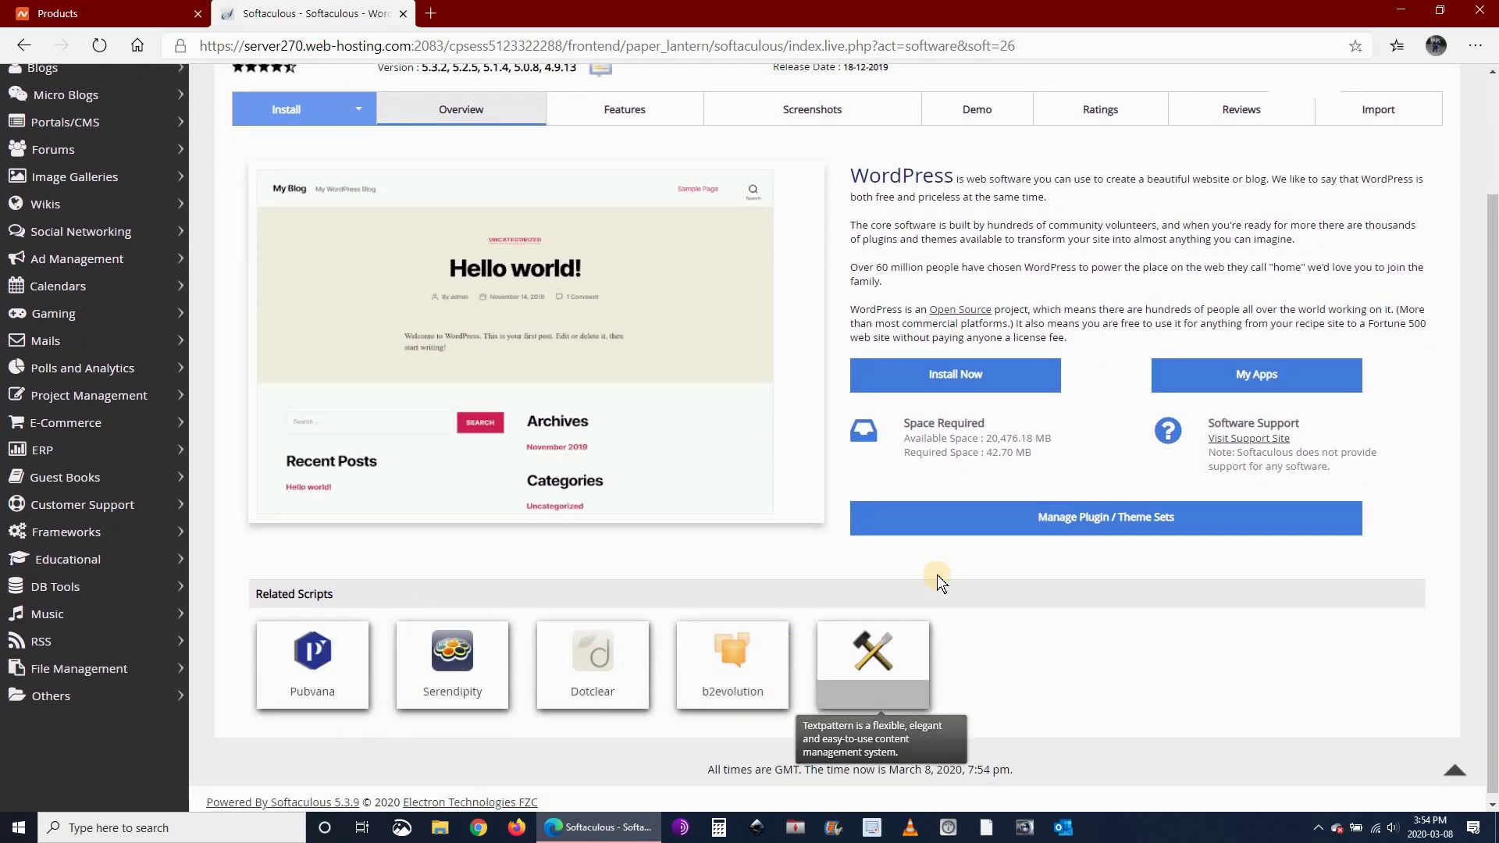
scroll(936, 574, "up", 2)
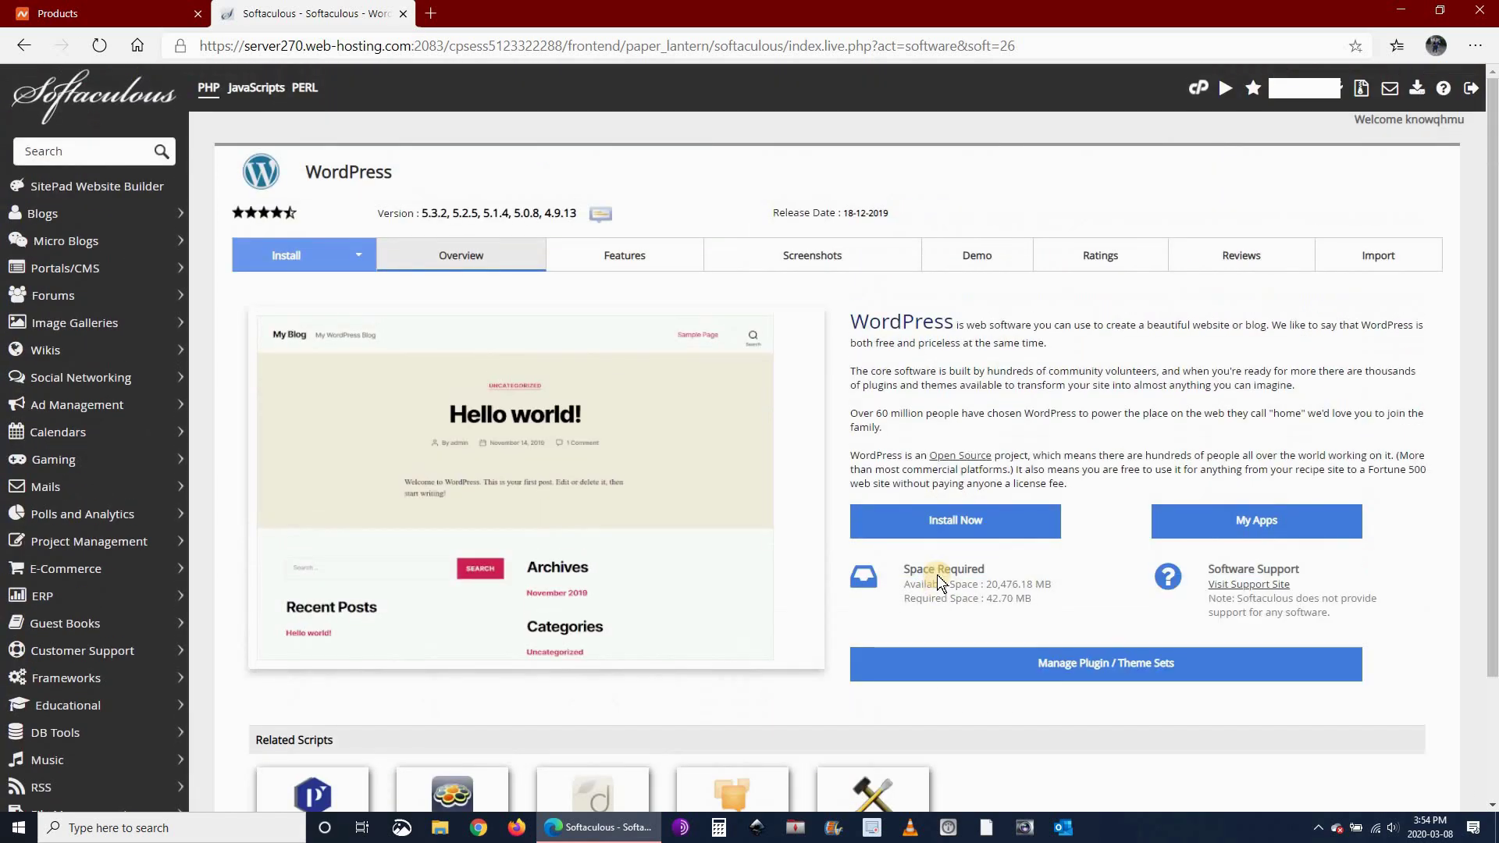
left_click(359, 256)
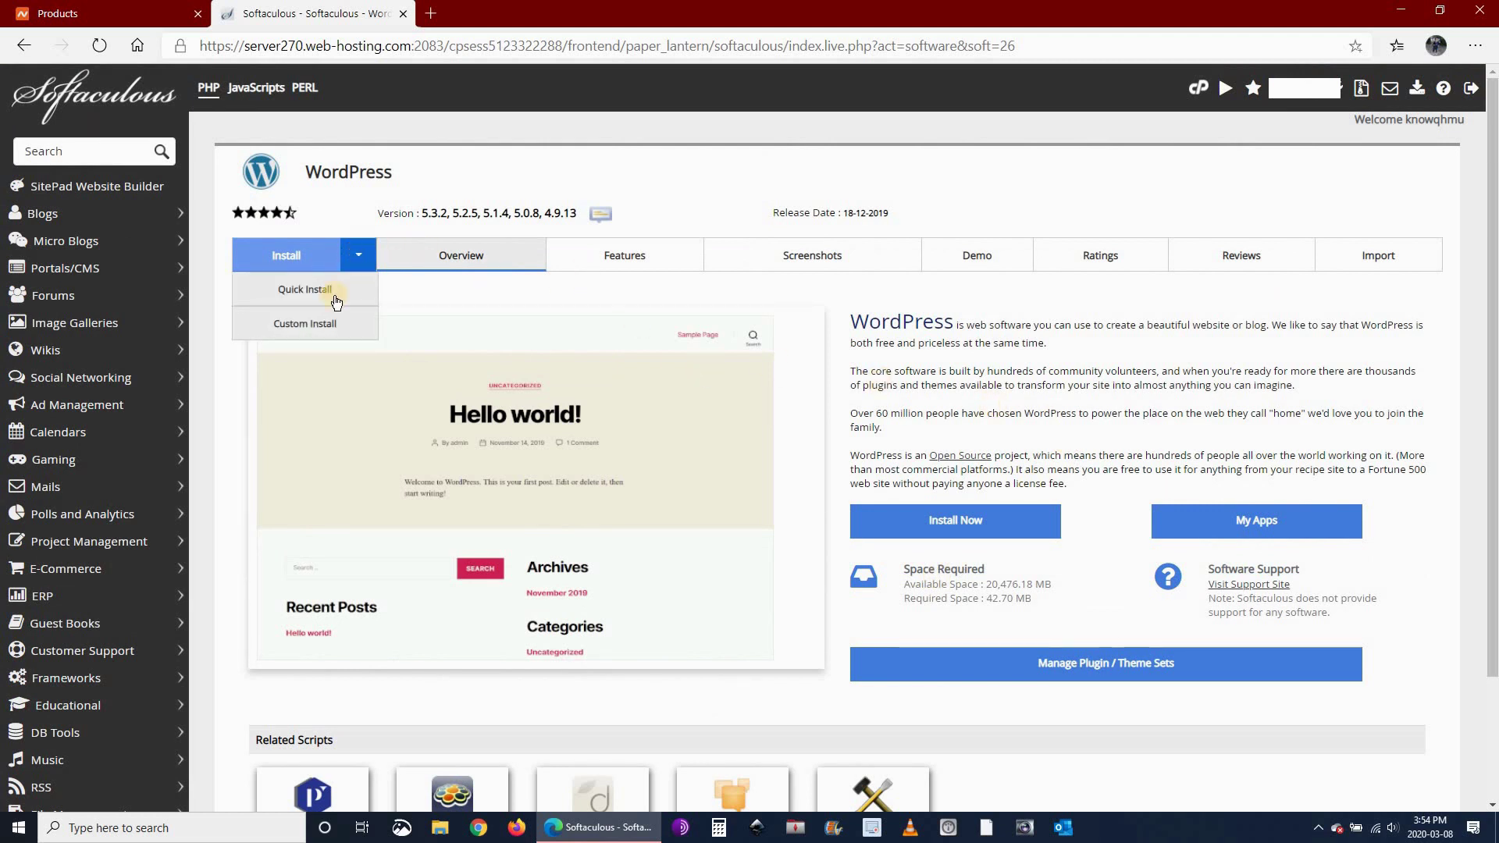
left_click(306, 326)
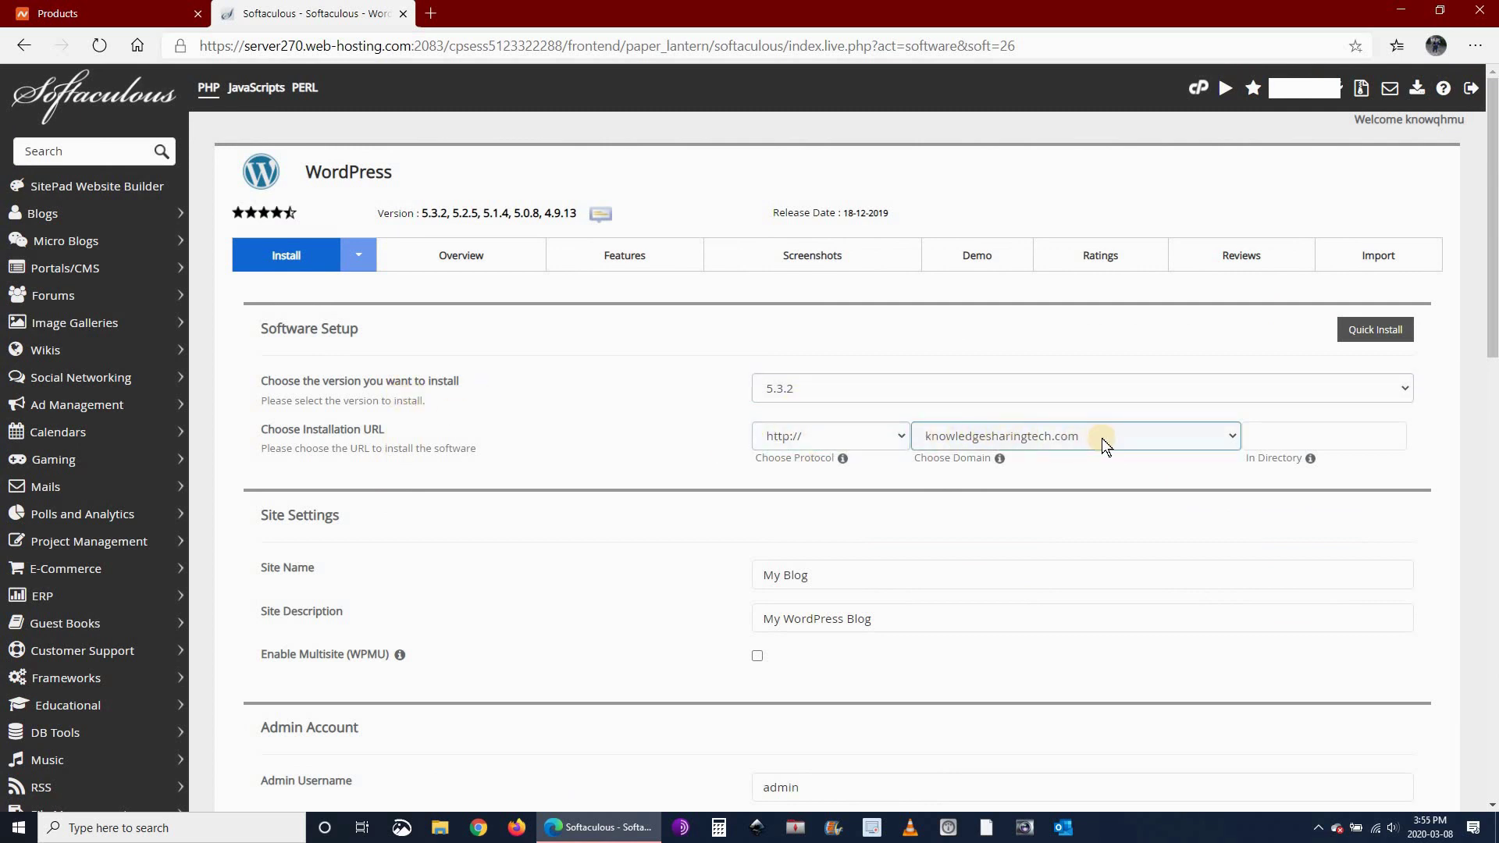
Name the site 'Knowledge Sharing Tech' and describe it as 'Personal computing and technology knowledge sharing'
scroll(1089, 488, "down", 1)
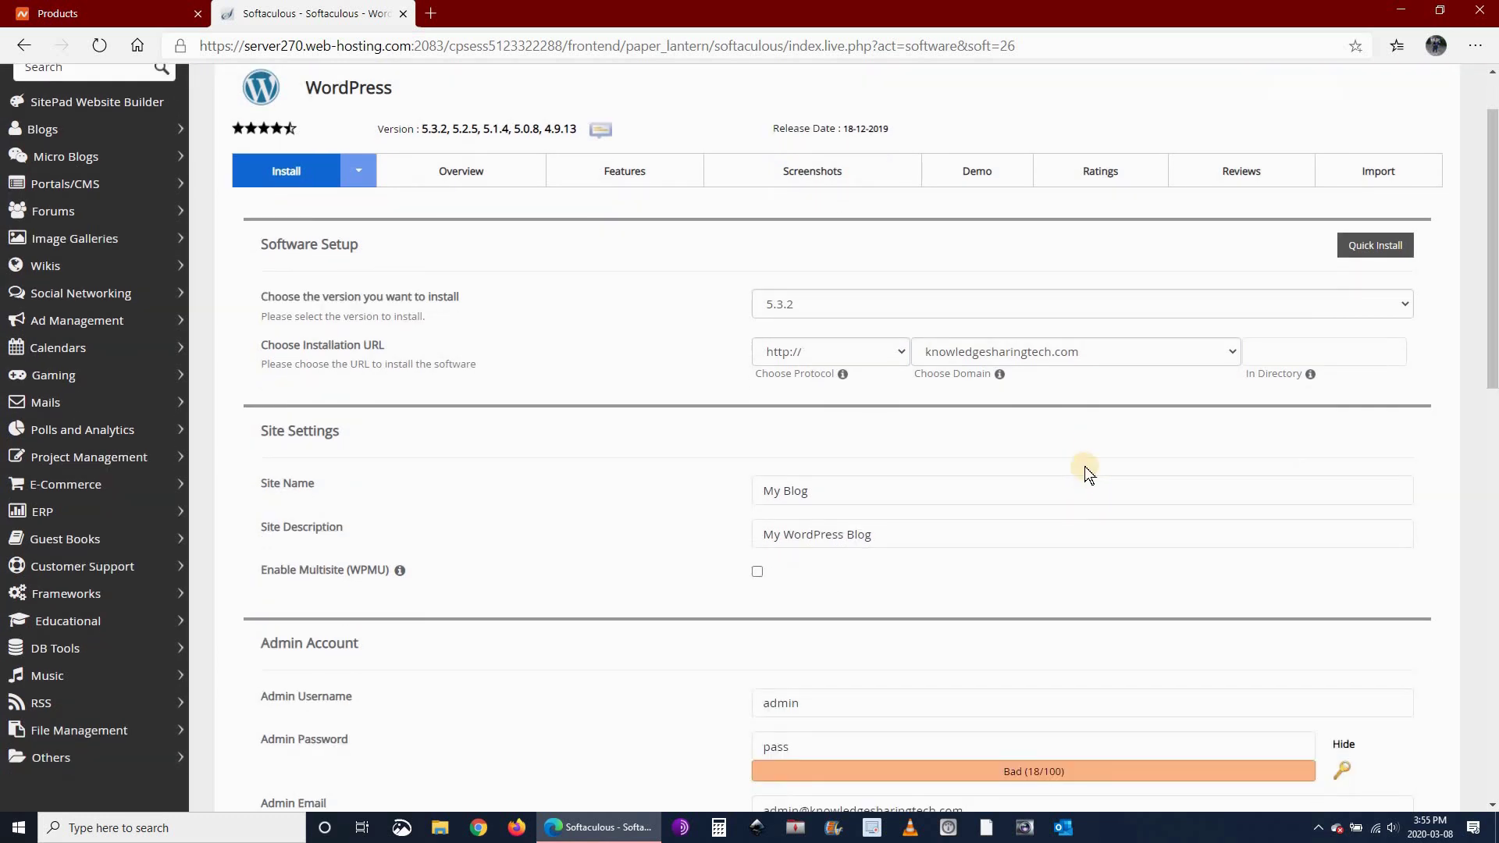
scroll(987, 492, "up", 1)
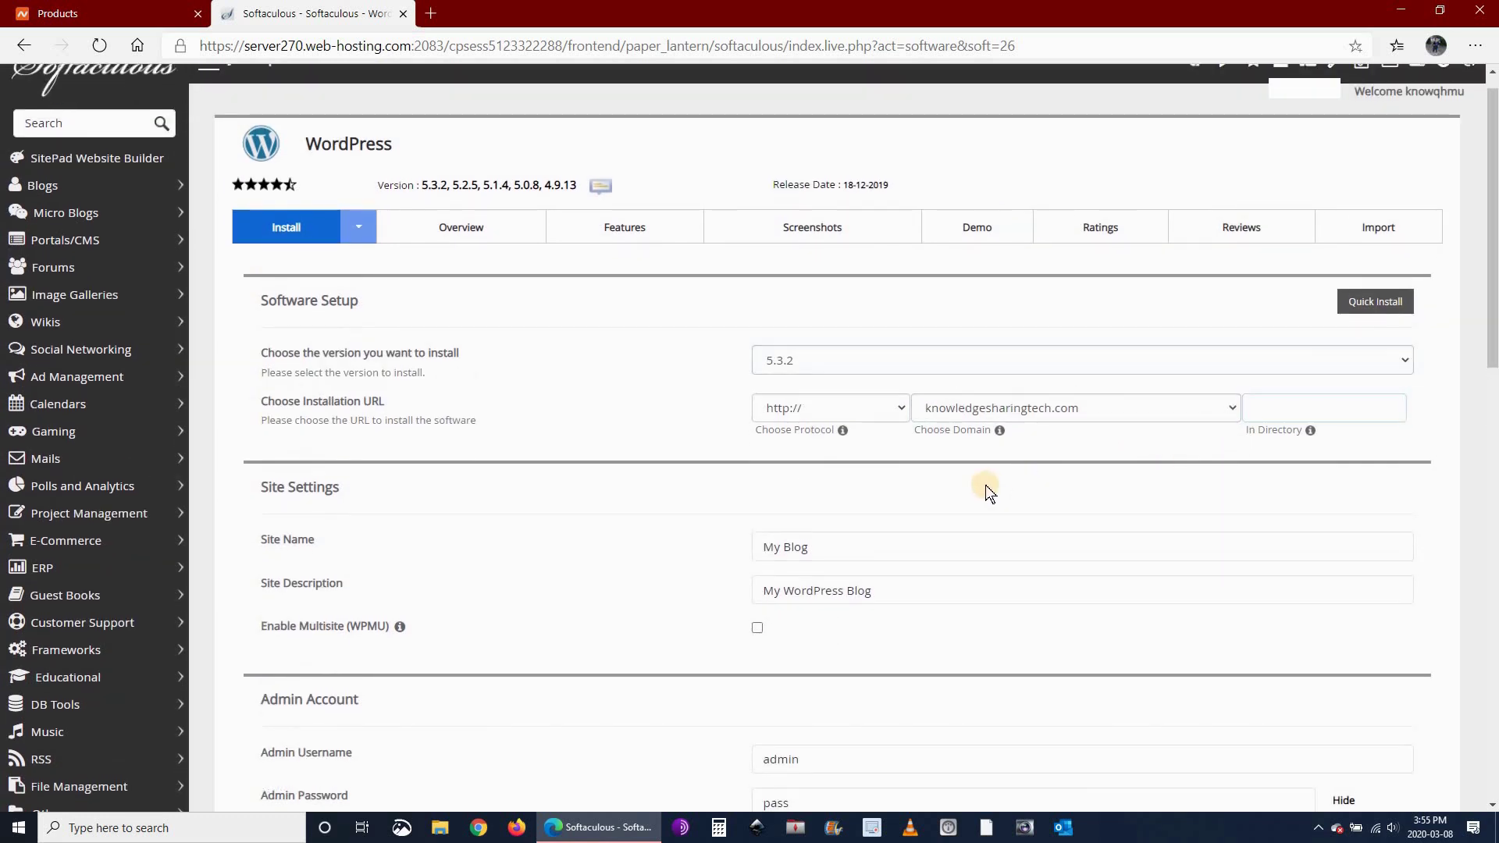
left_click(835, 556)
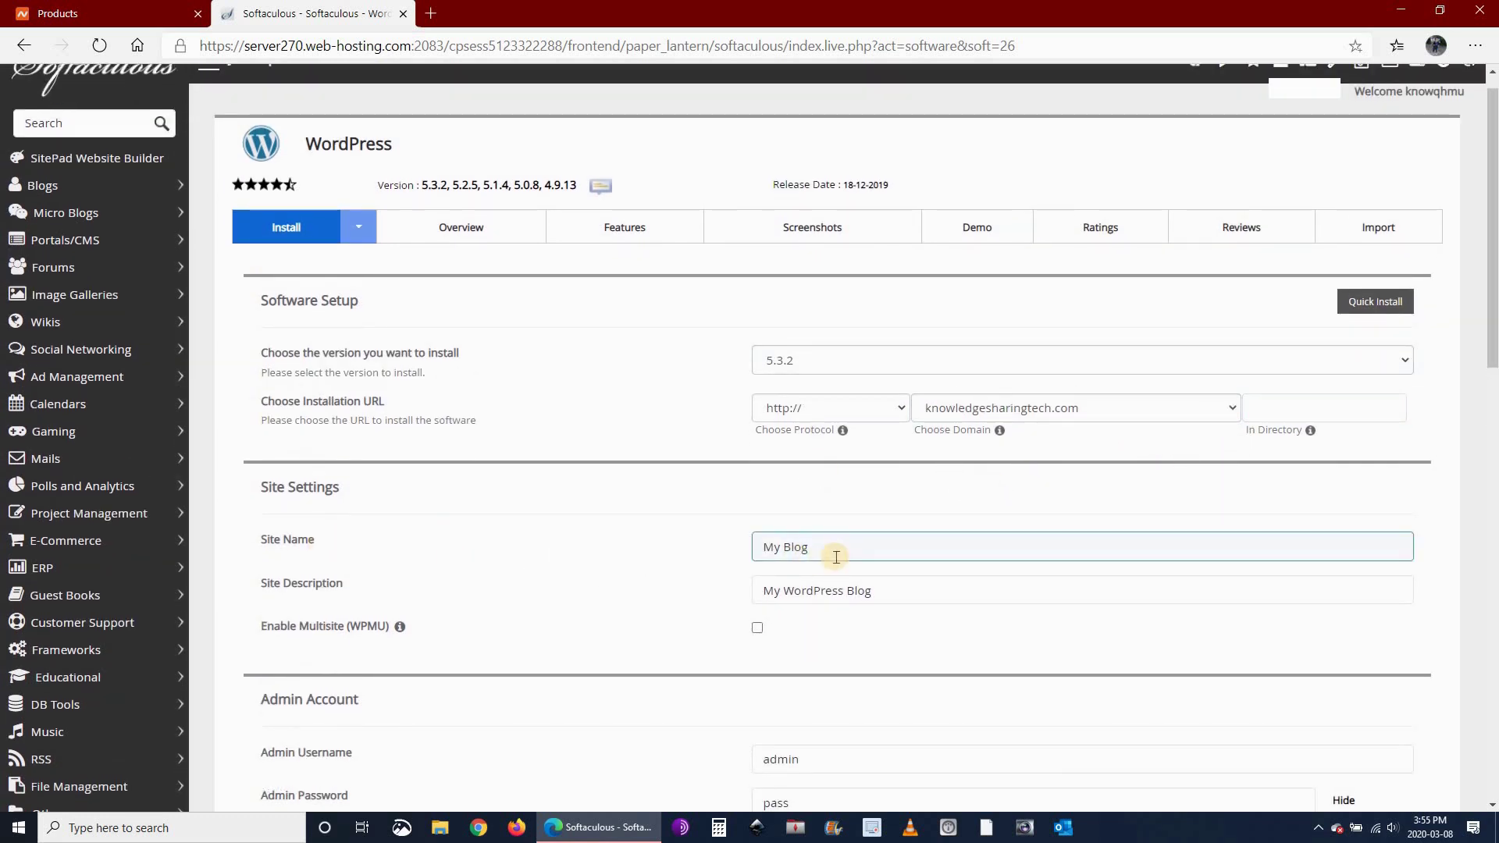
left_click_drag(796, 546, 653, 546)
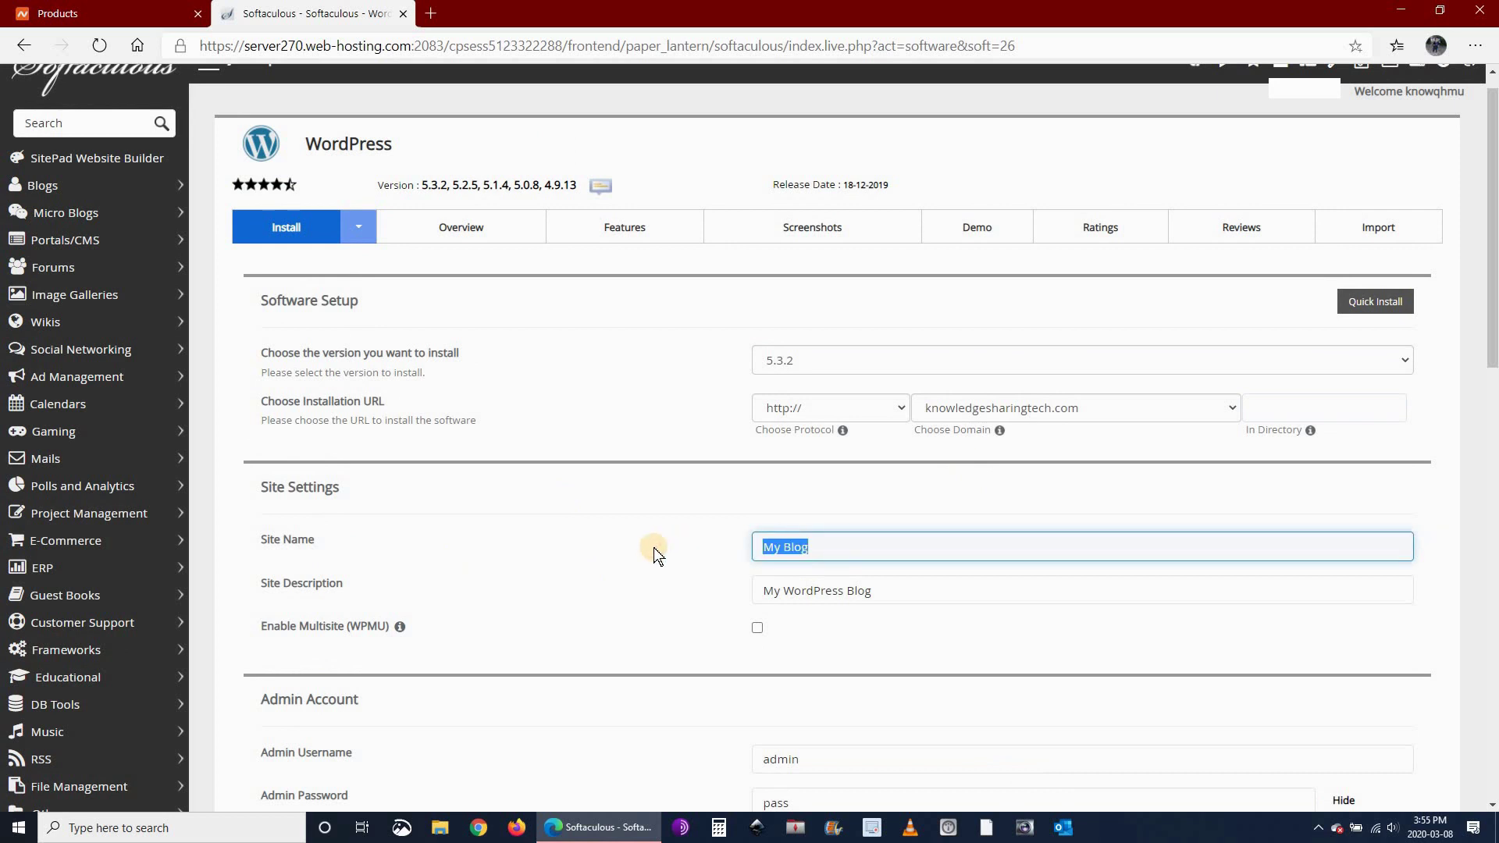
type("Knowledge Sharing Tech")
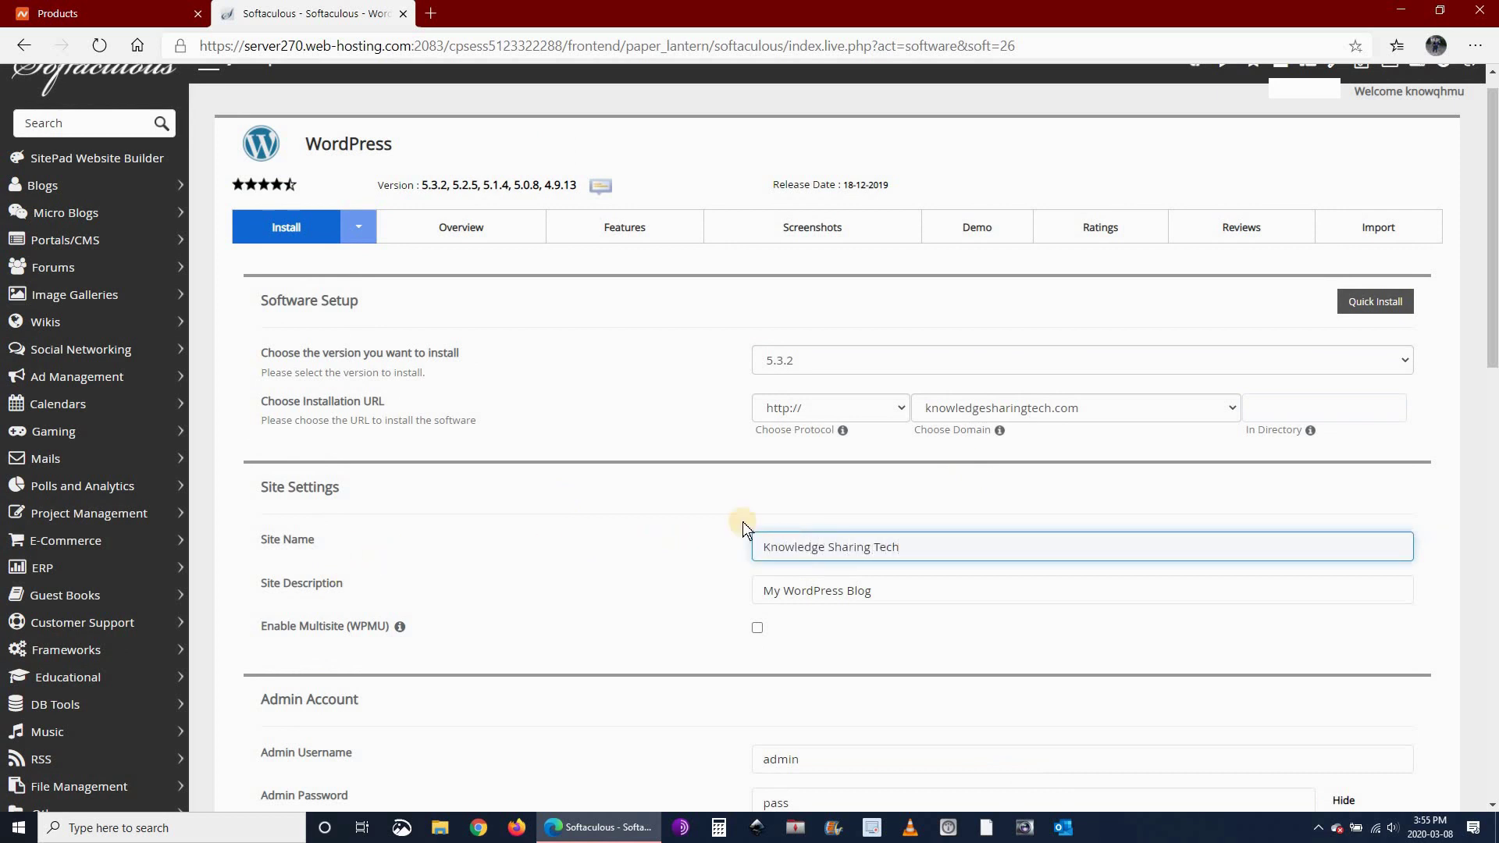
key("Tab")
type("IT and")
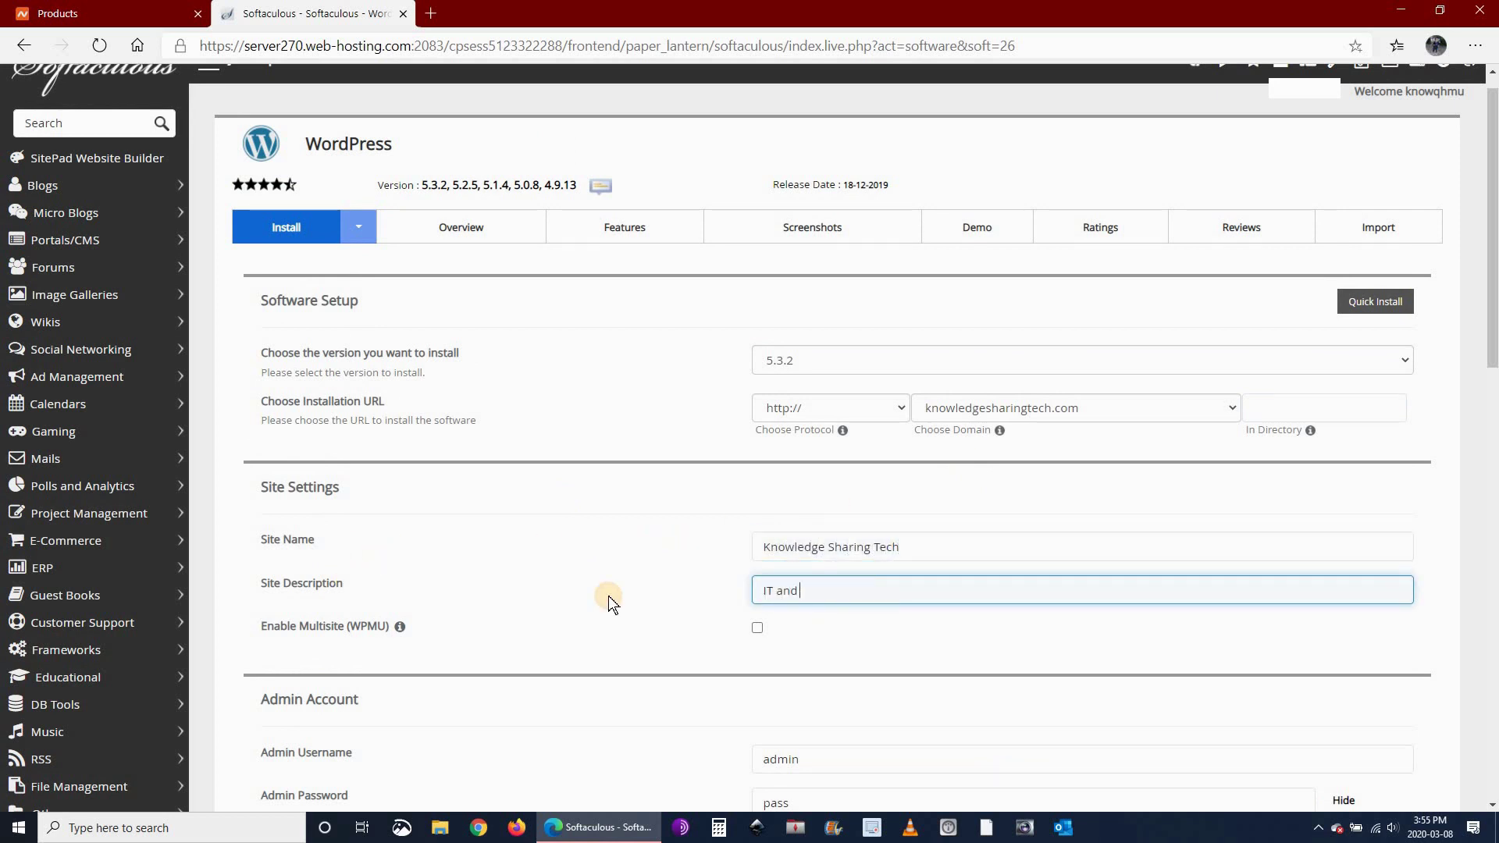
key("BackSpace")
key("BackSpace")
key("BackSpace")
key("BackSpace")
key("BackSpace")
key("BackSpace")
type("Personal computings")
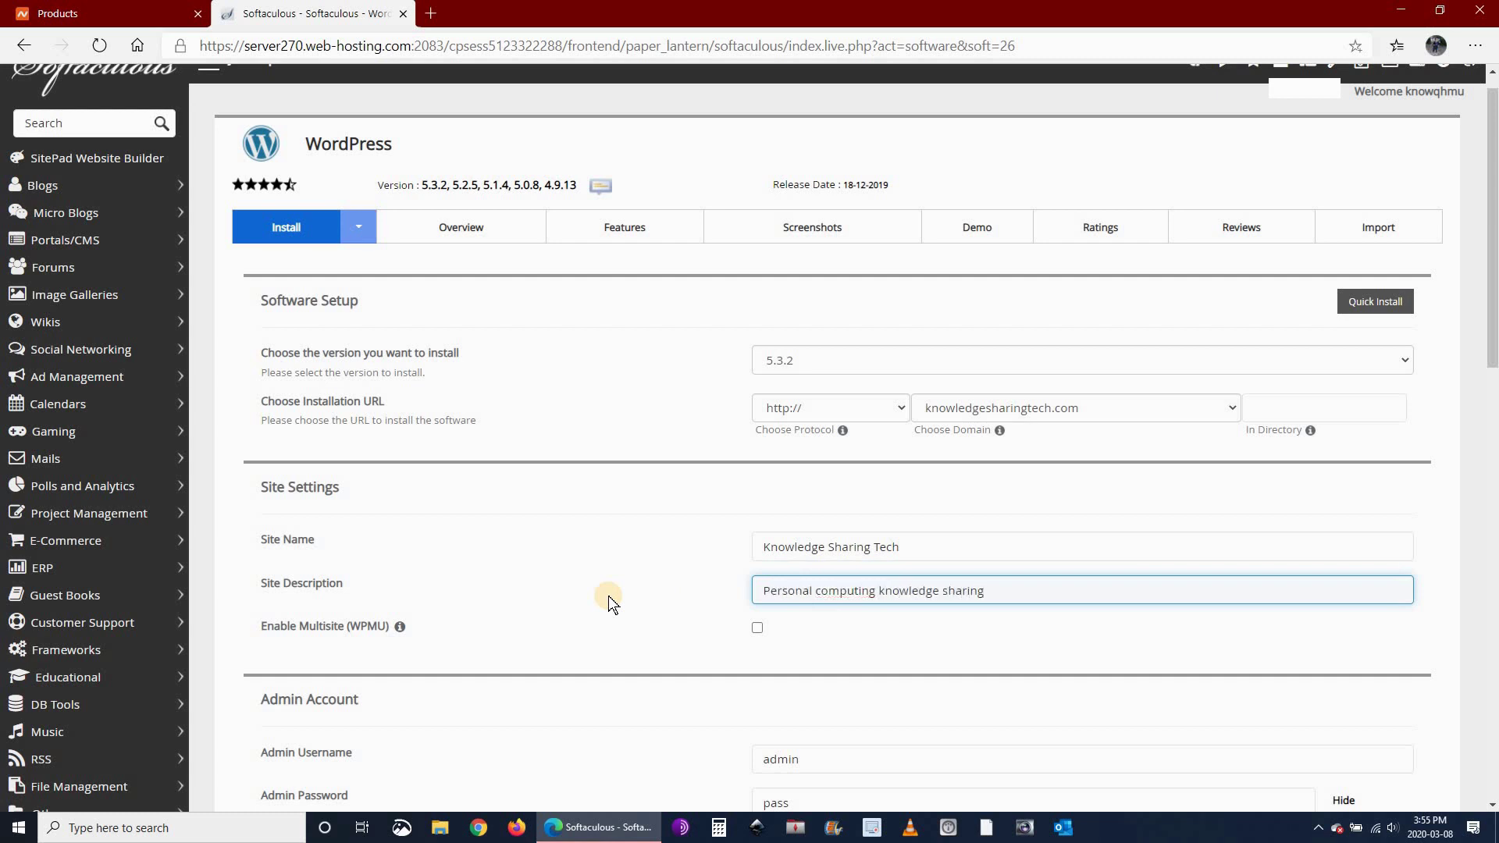
left_click(856, 590)
type("and technology")
Replace the default admin password with a strong one and select the admin email address
scroll(546, 482, "down", 1)
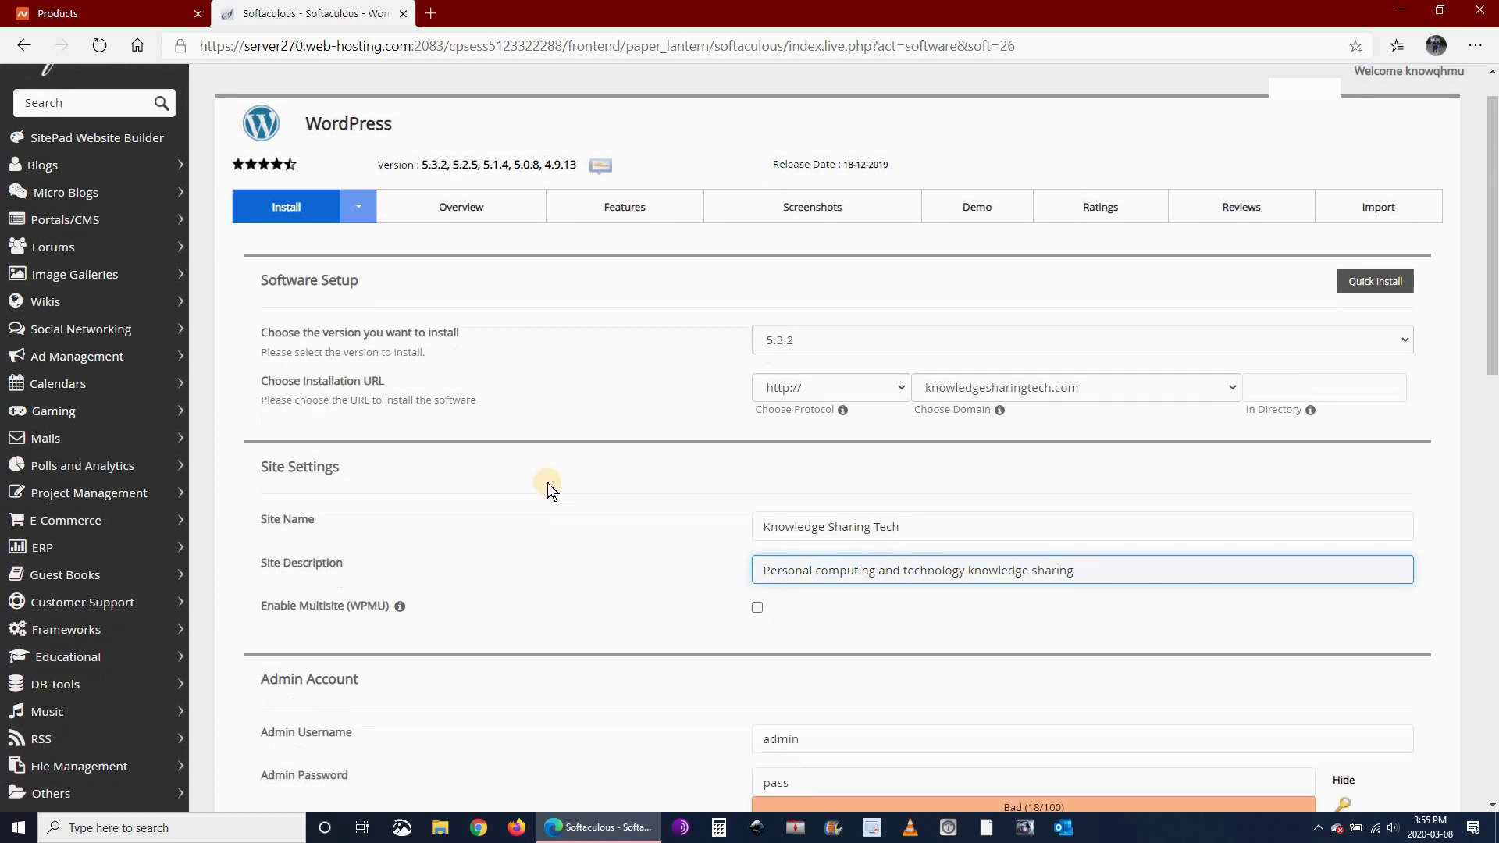
scroll(547, 482, "down", 4)
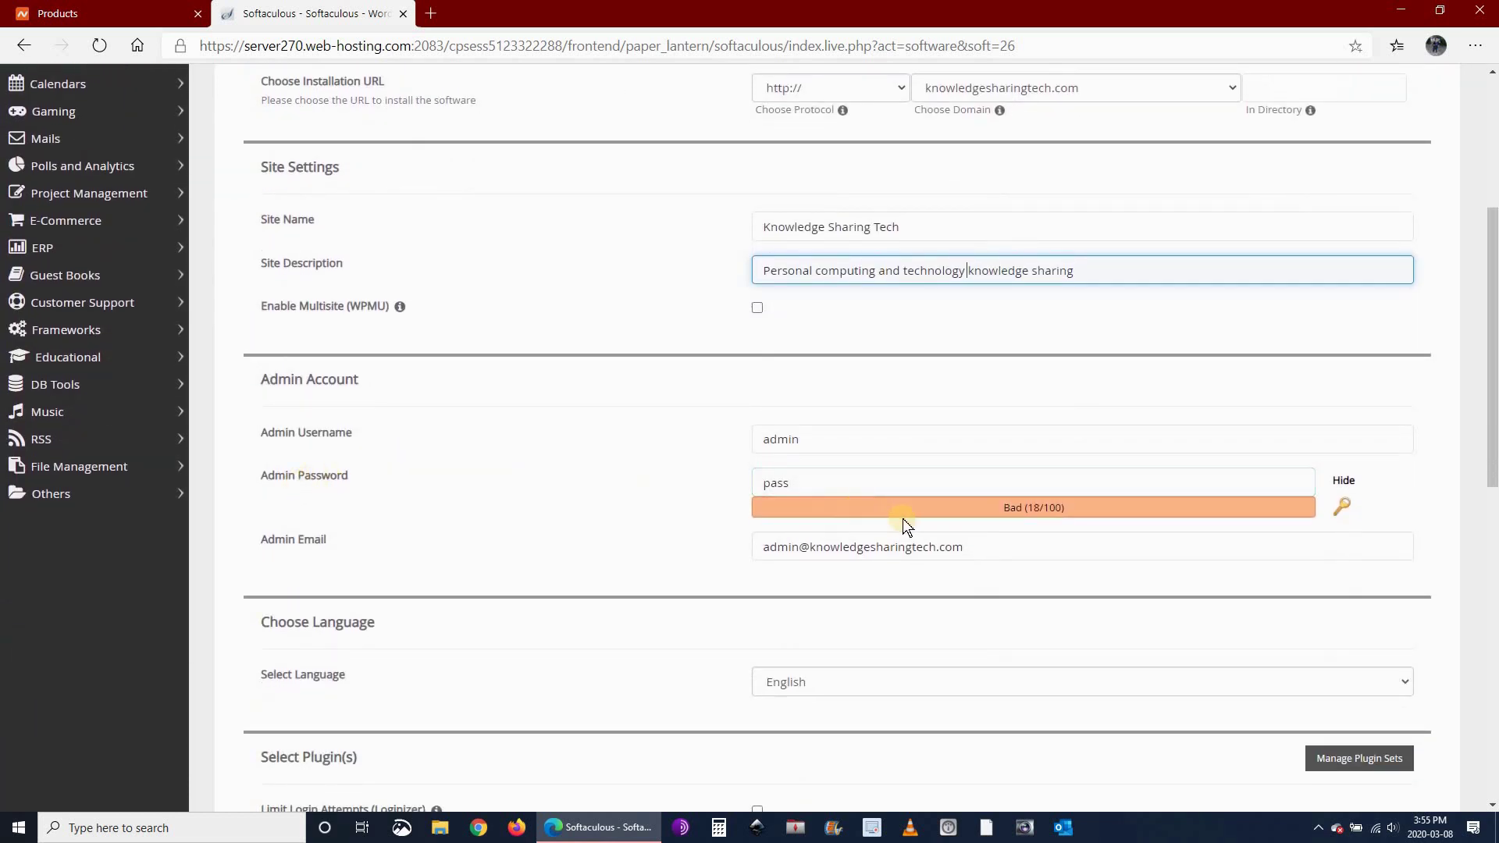
double_click(801, 481)
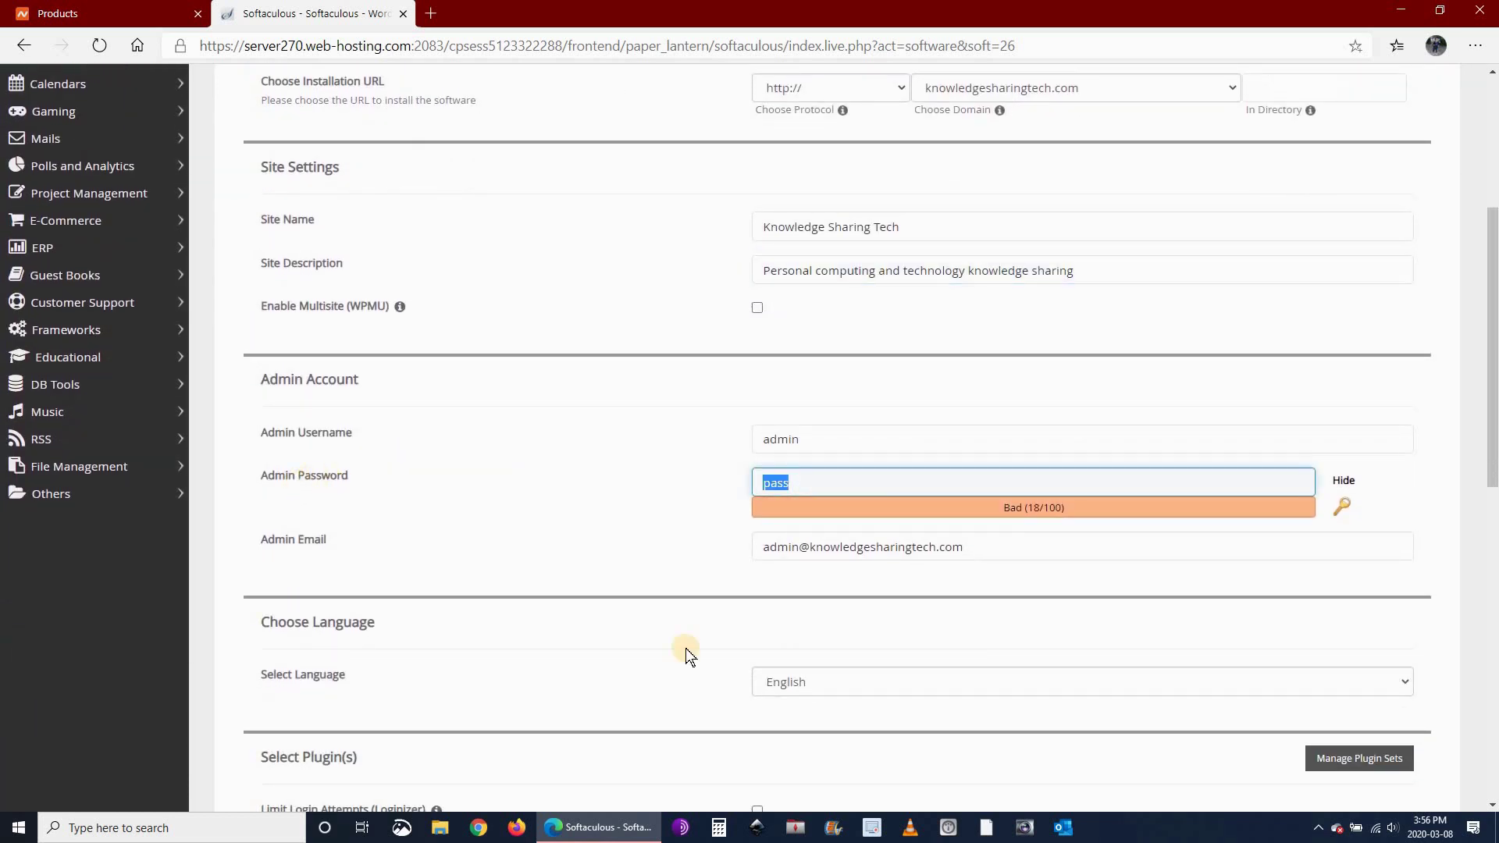
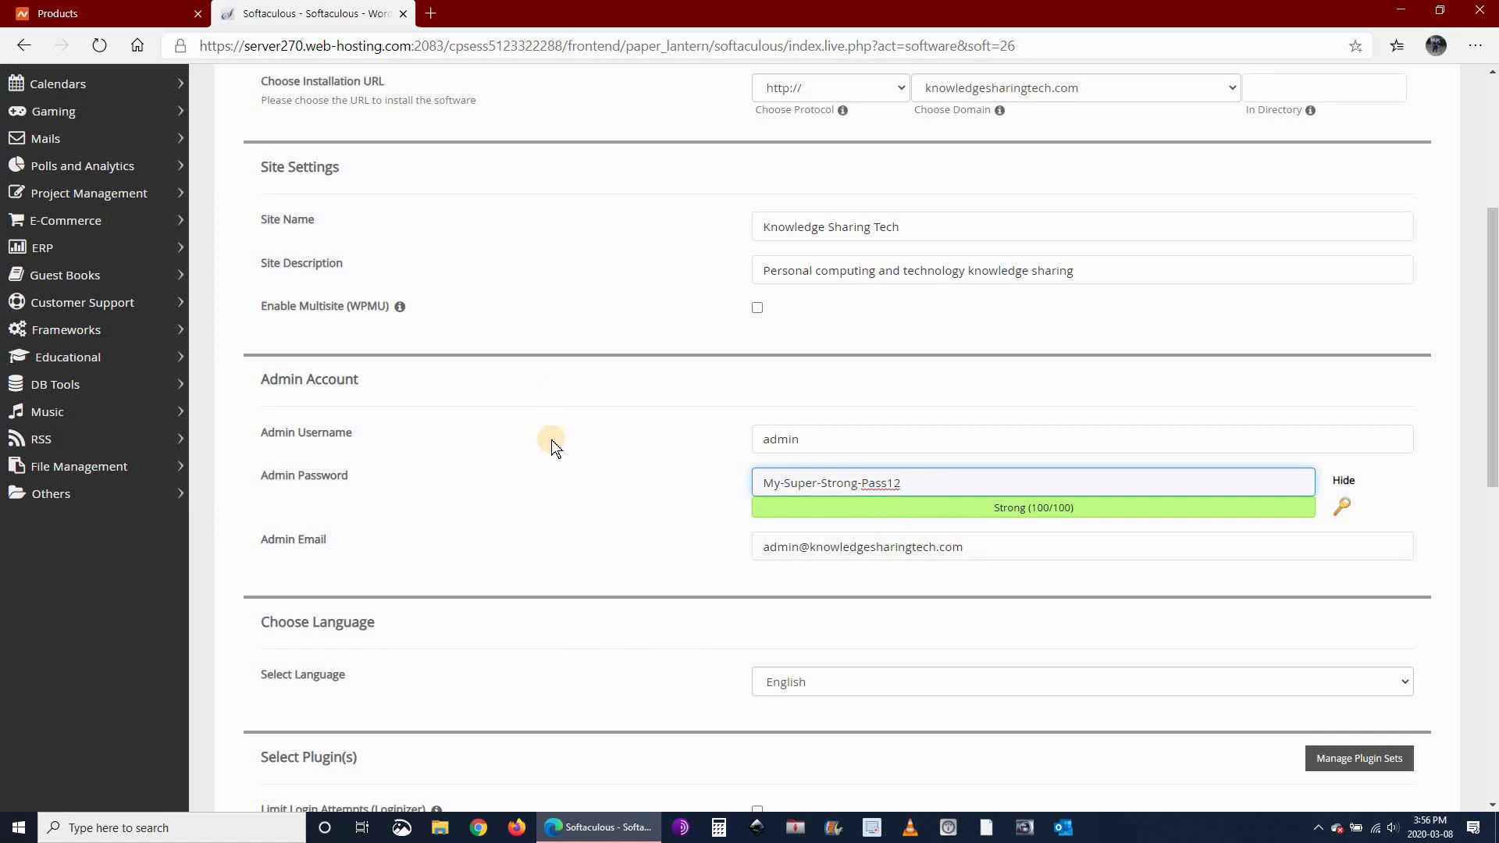
scroll(551, 438, "down", 1)
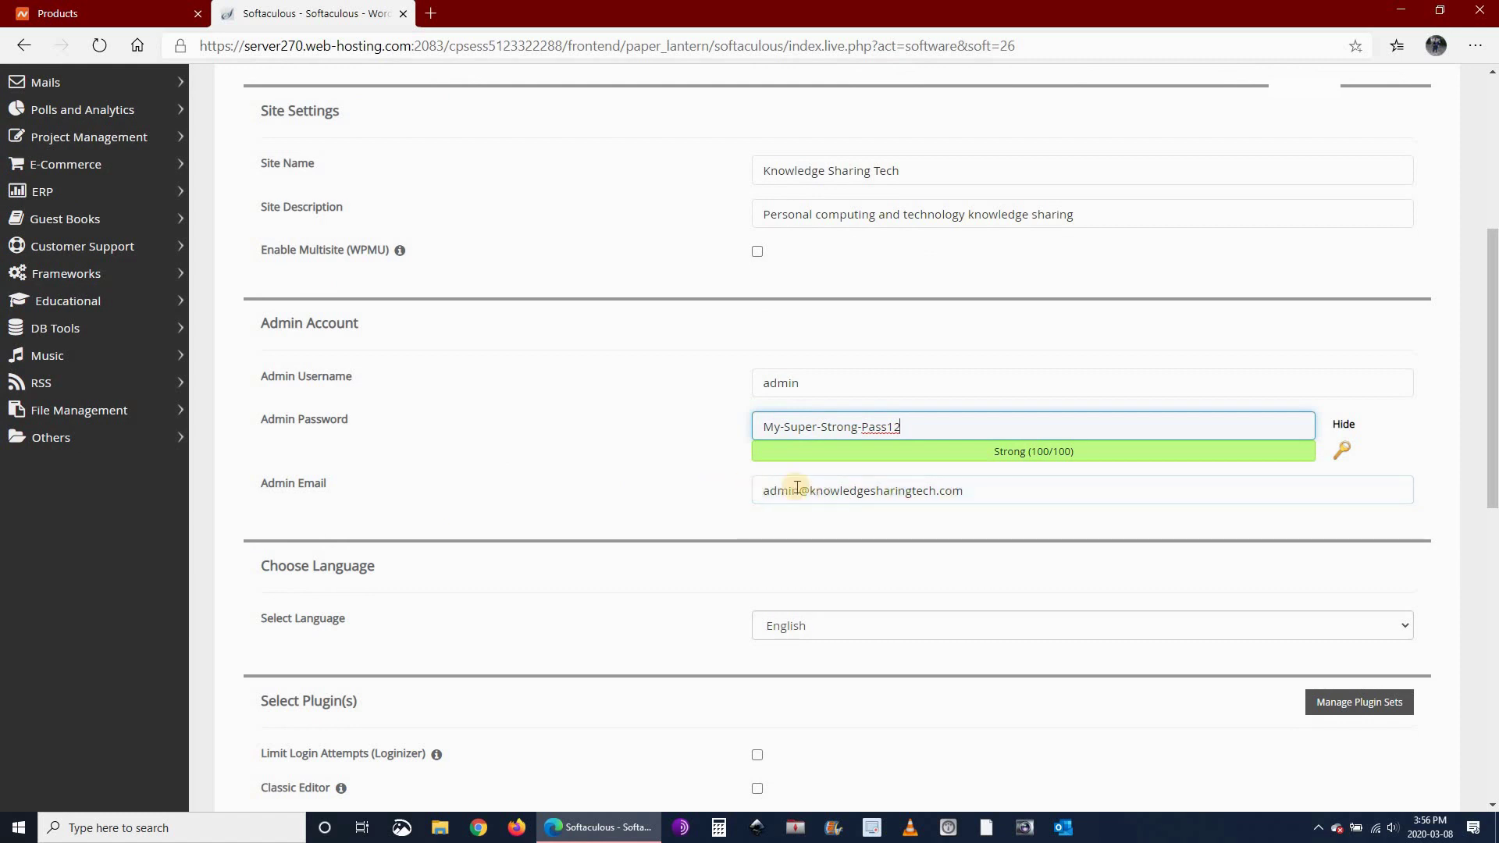
left_click(987, 492)
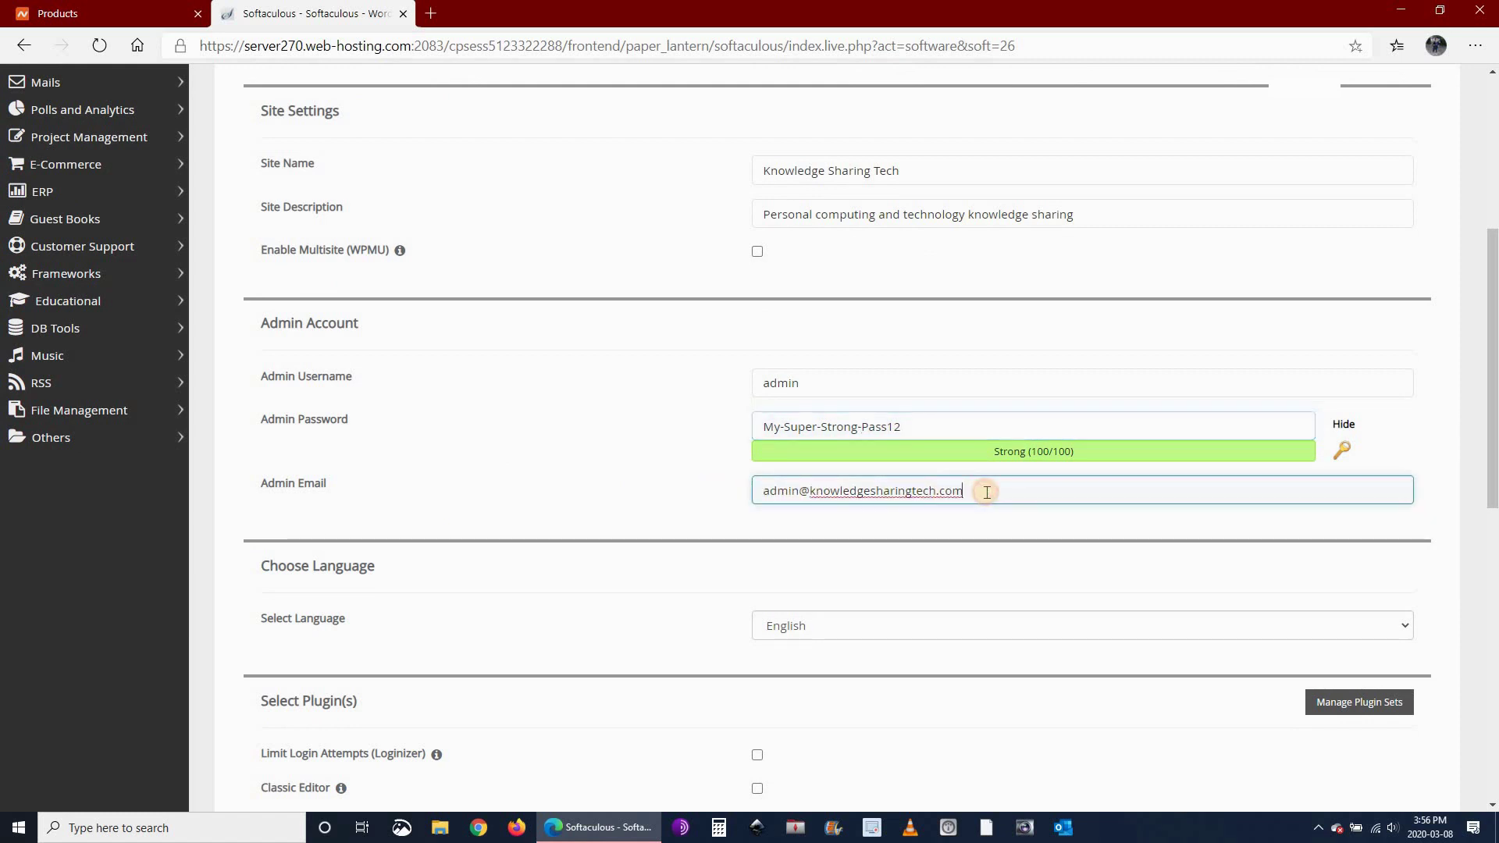
left_click_drag(987, 492, 593, 503)
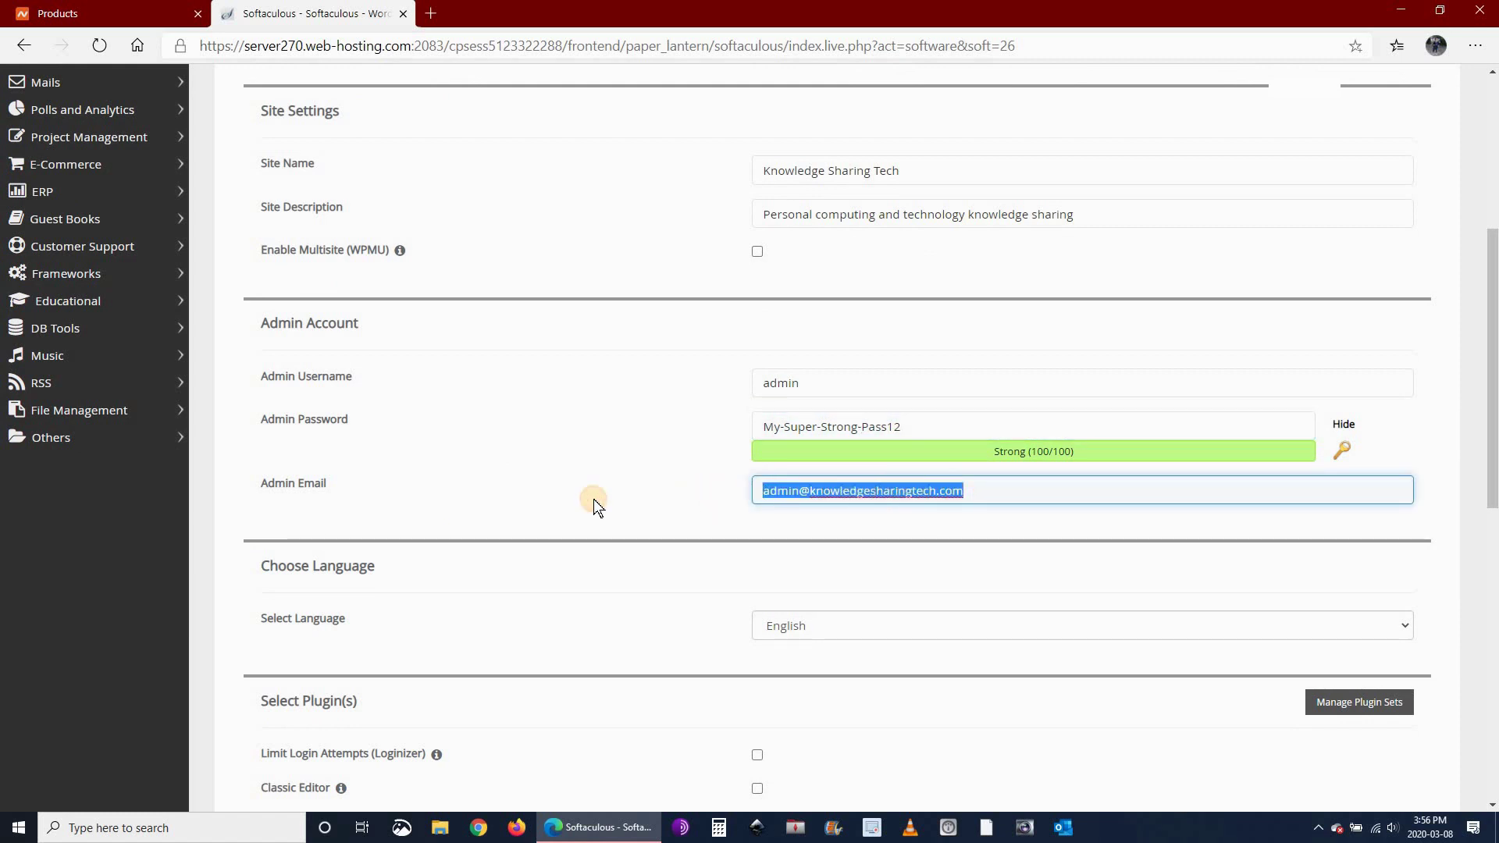
scroll(594, 499, "down", 3)
Enable Limit Login Attempts, upgrades to any latest WordPress version, and automatic plugin upgrades
mouse_move(469, 494)
left_click(756, 501)
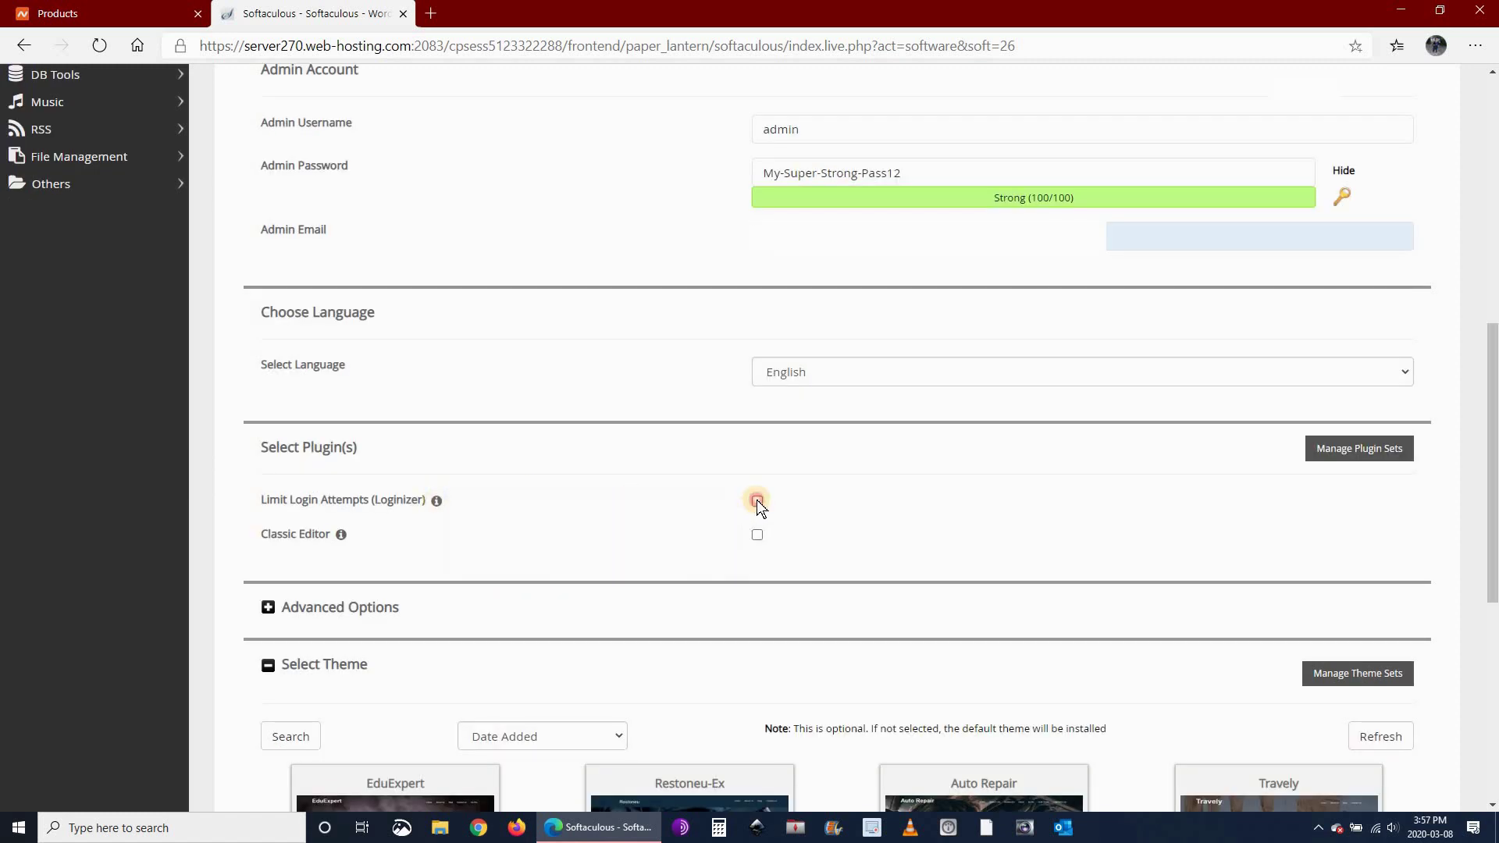
mouse_move(340, 534)
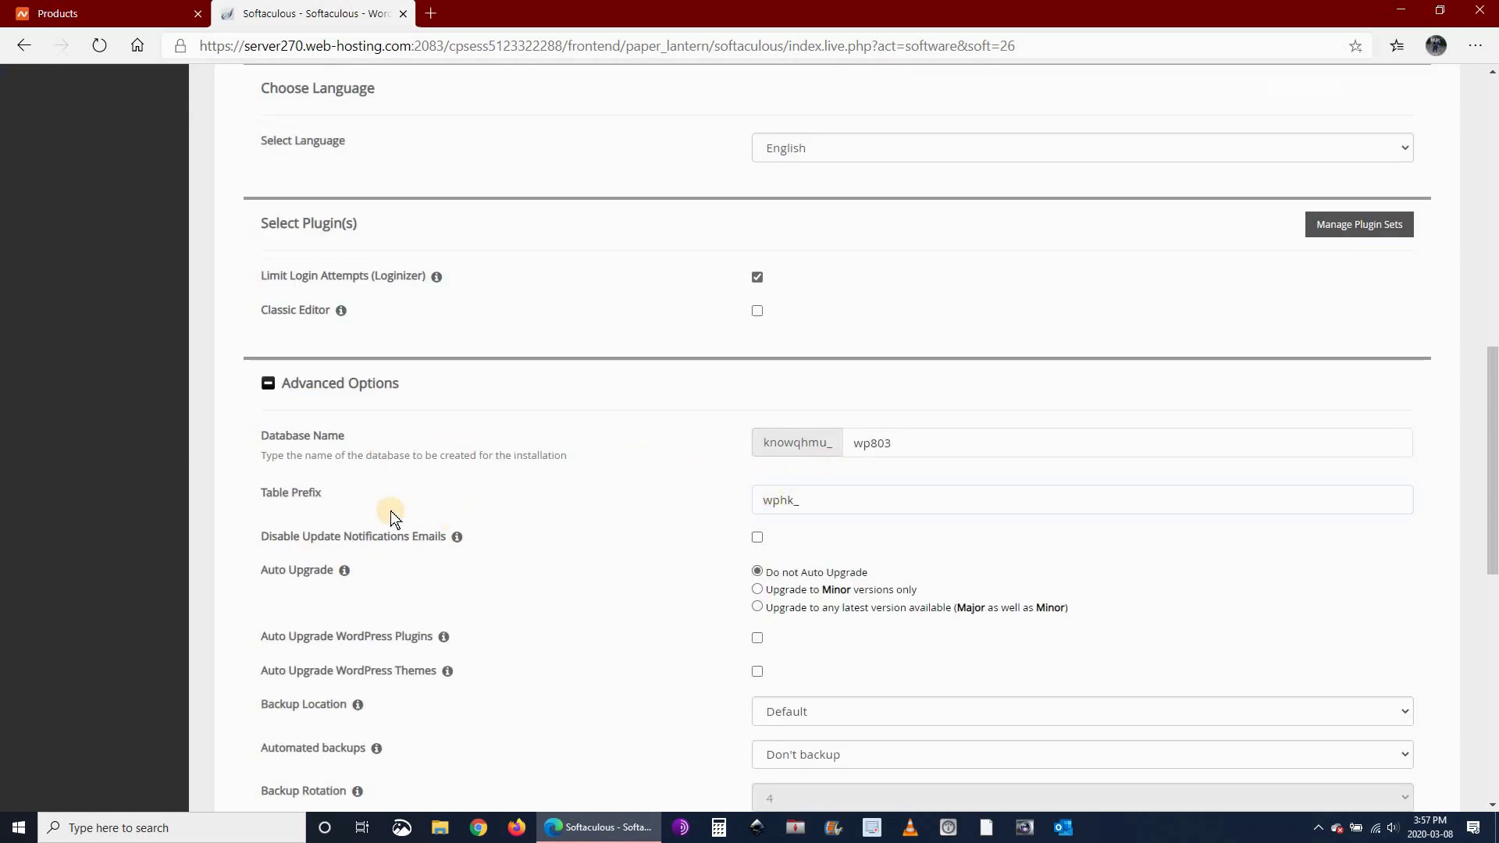
scroll(468, 492, "down", 2)
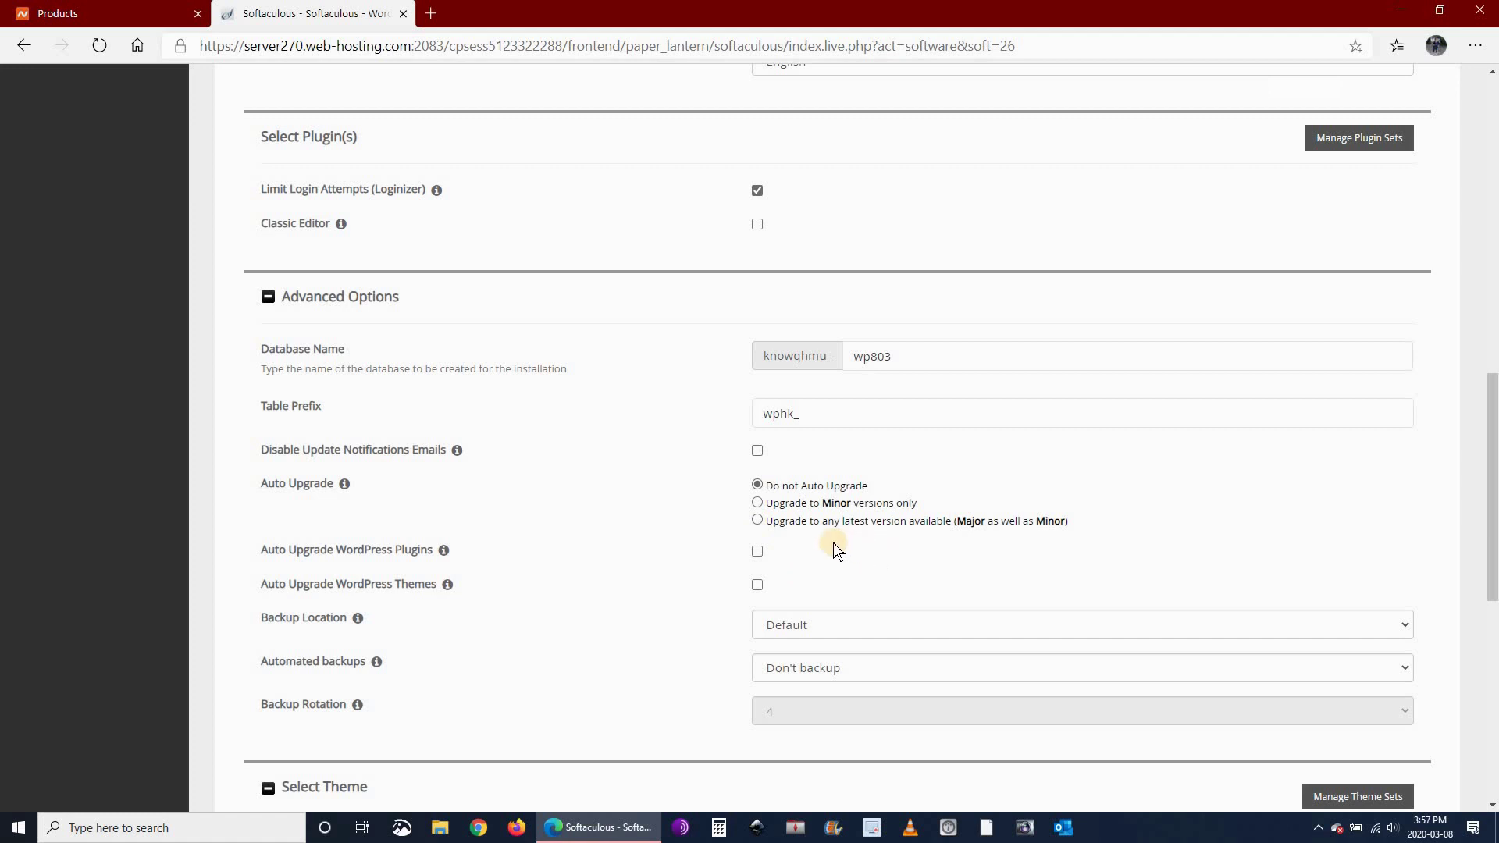
left_click(756, 522)
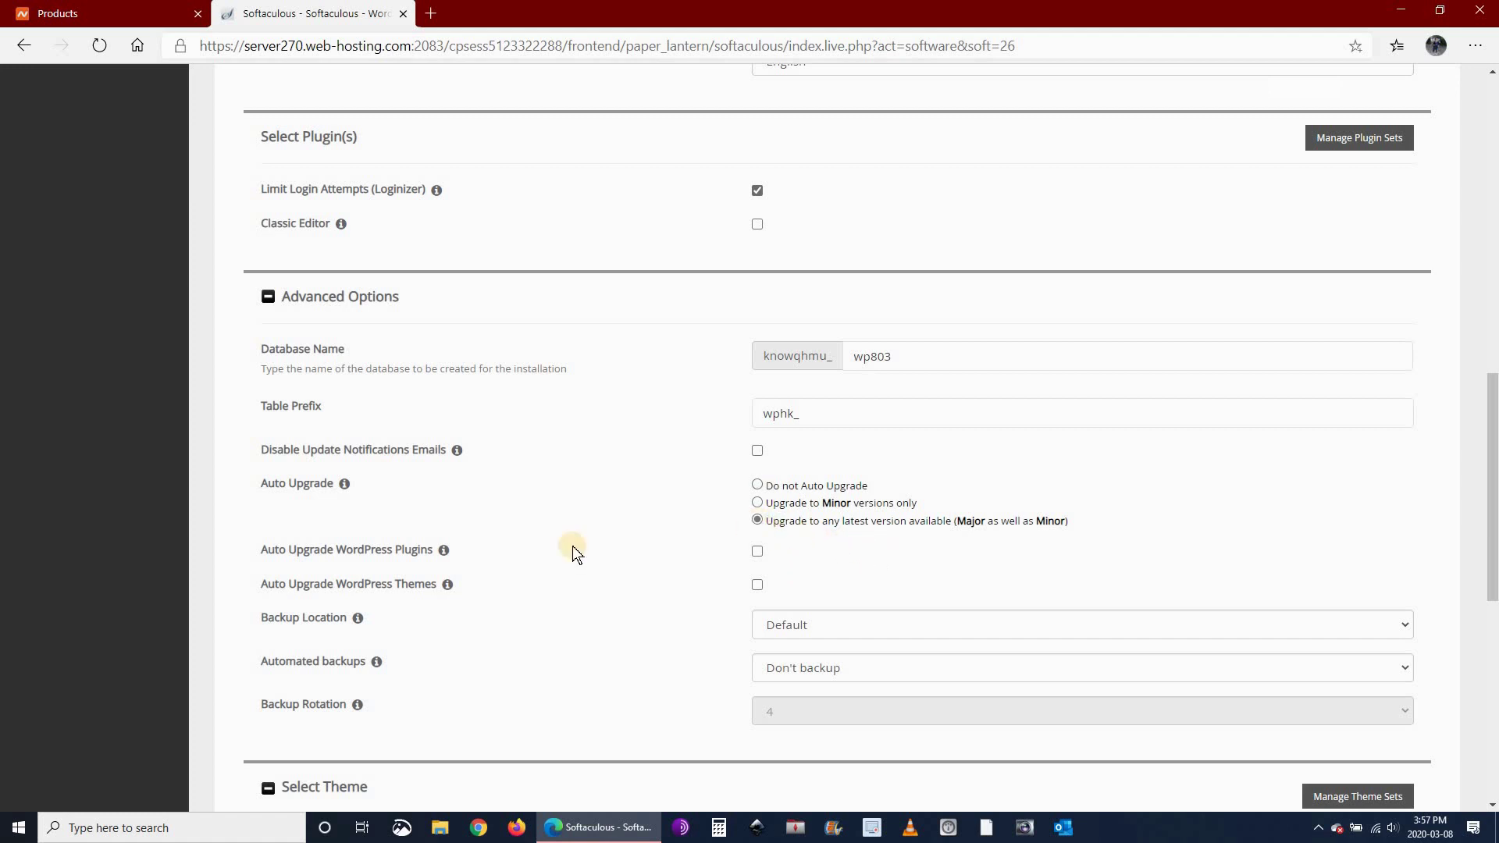
left_click(757, 551)
Set automated backups to Once a day, keeping the default backup location
scroll(424, 616, "down", 1)
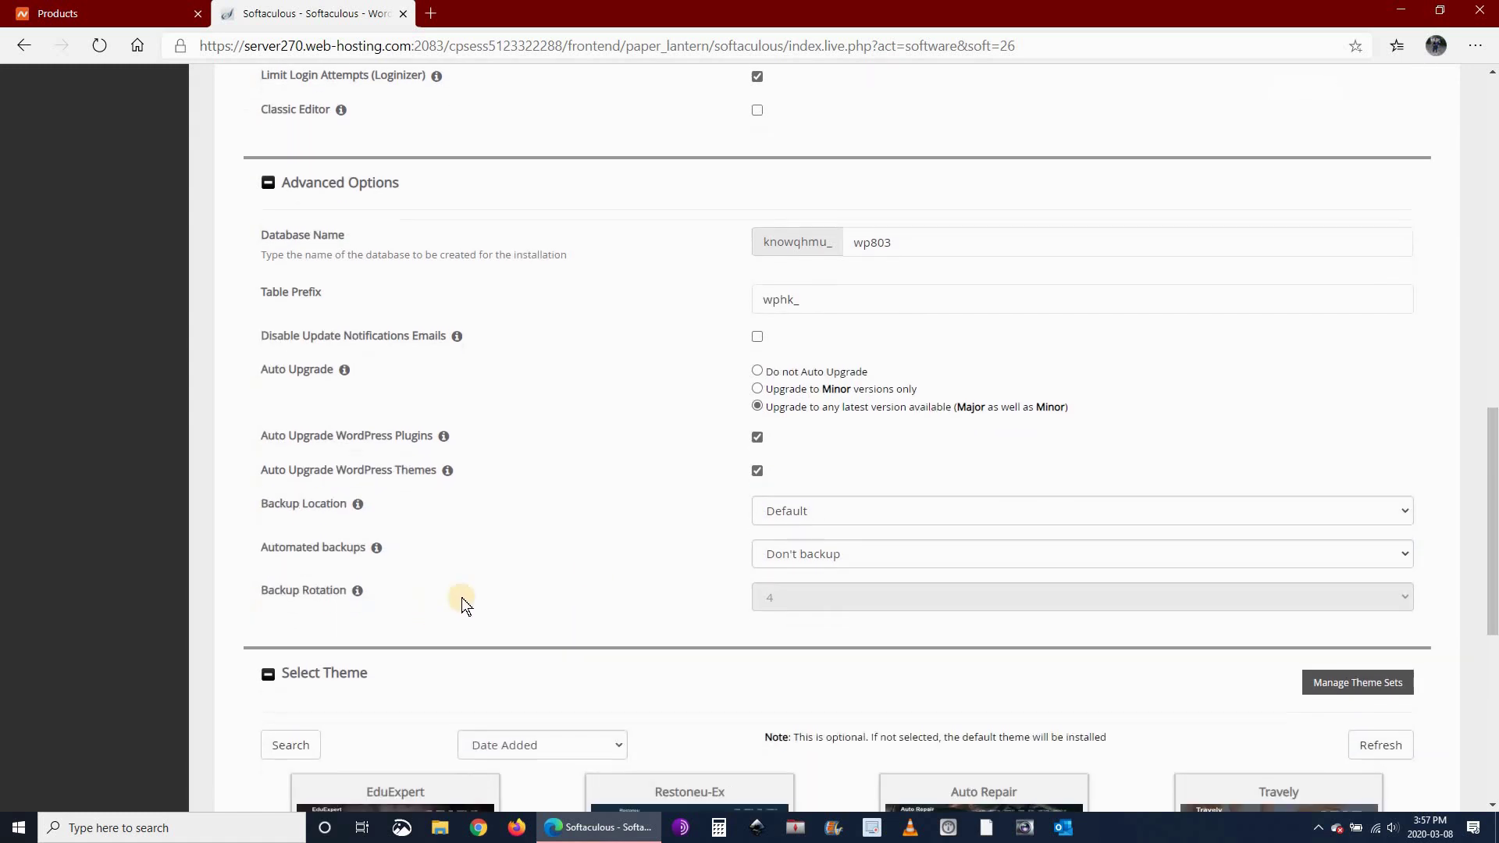
left_click(830, 551)
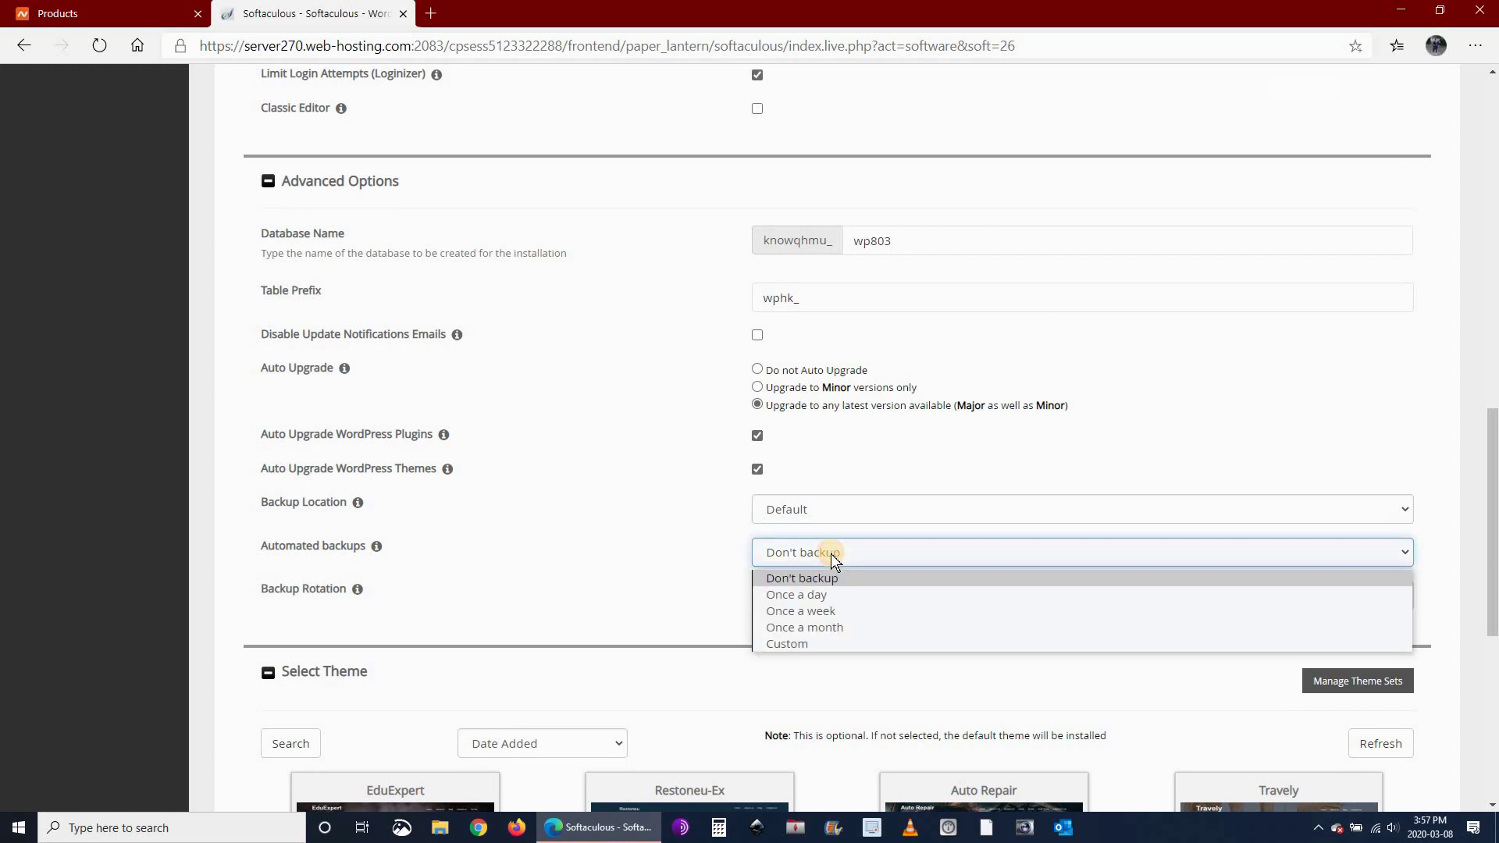
left_click(822, 596)
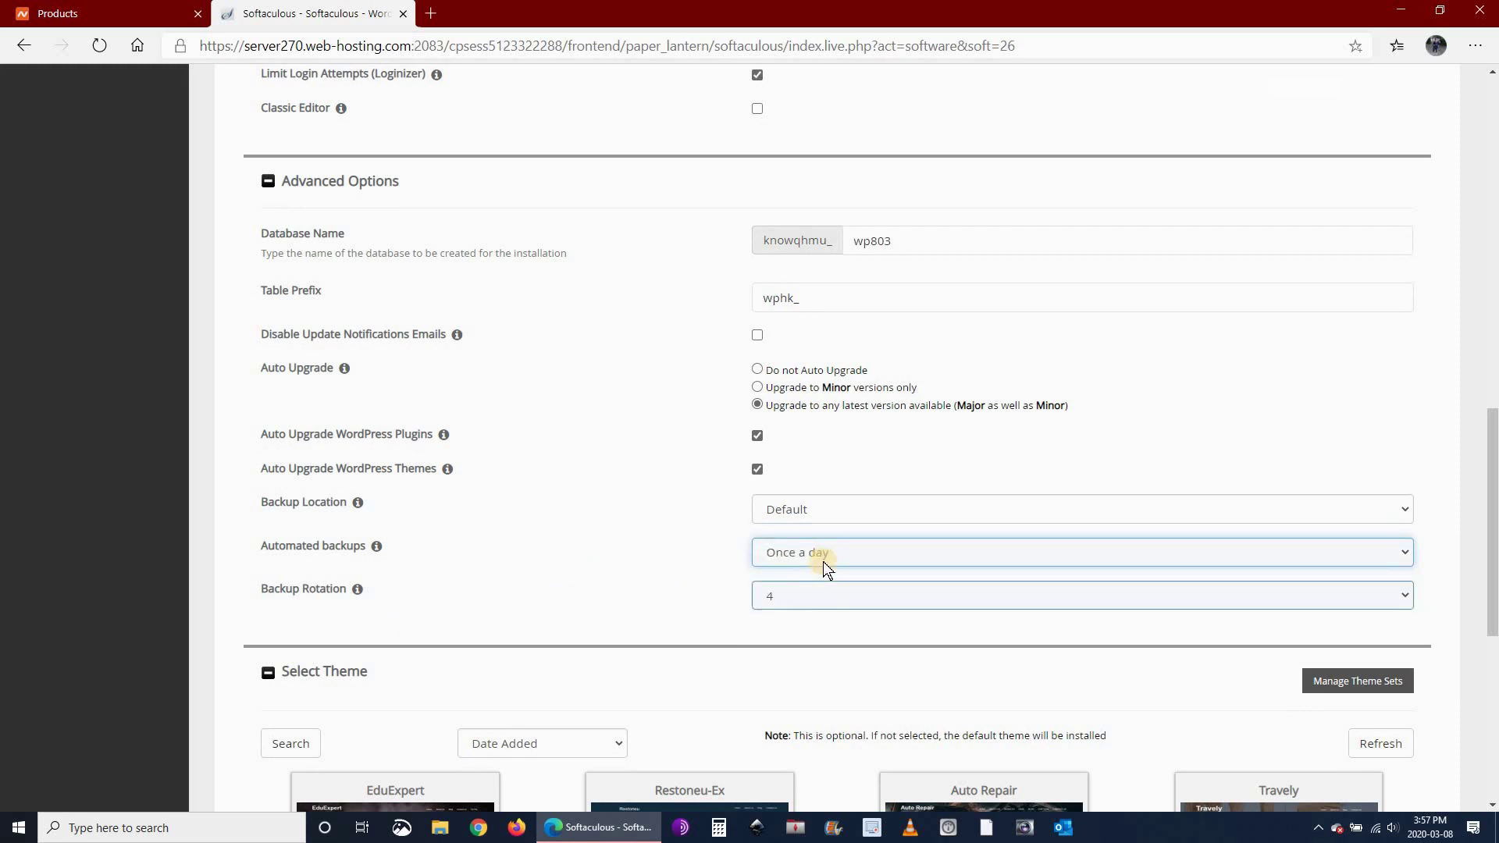
left_click(803, 507)
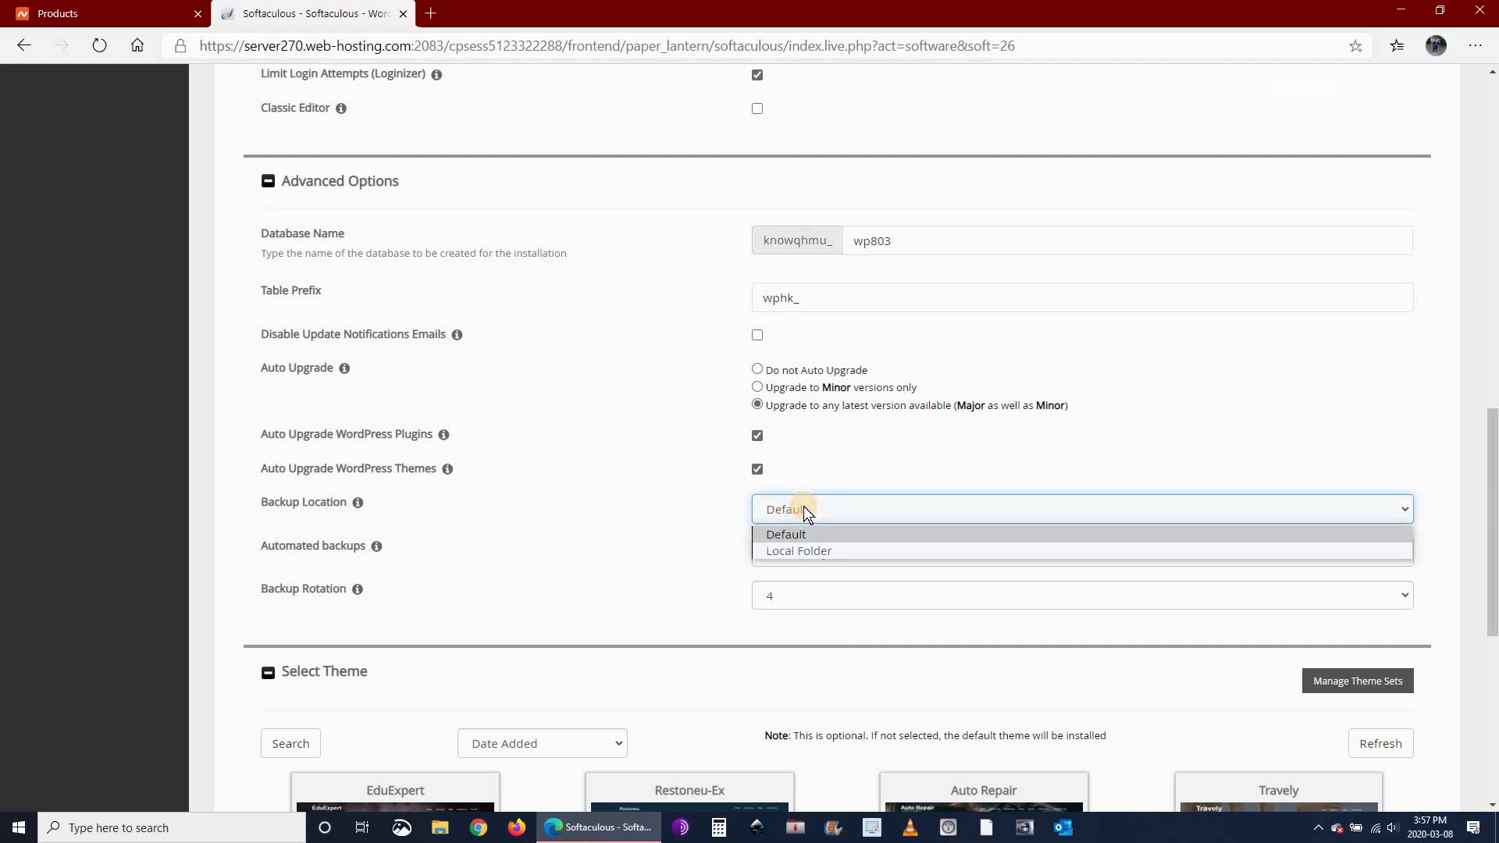
left_click(803, 507)
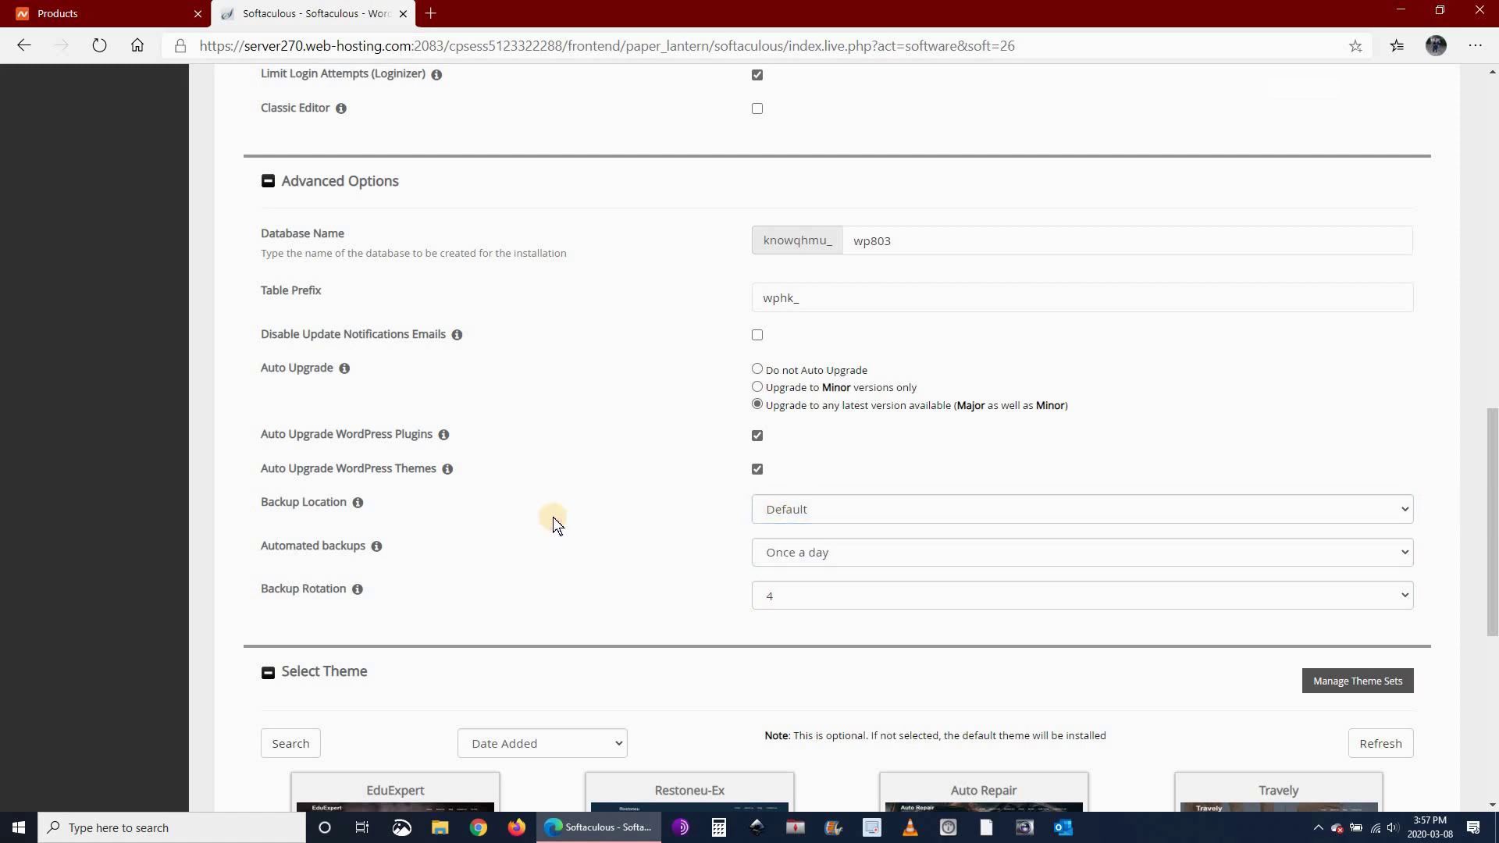
scroll(552, 516, "down", 1)
scroll(551, 515, "down", 4)
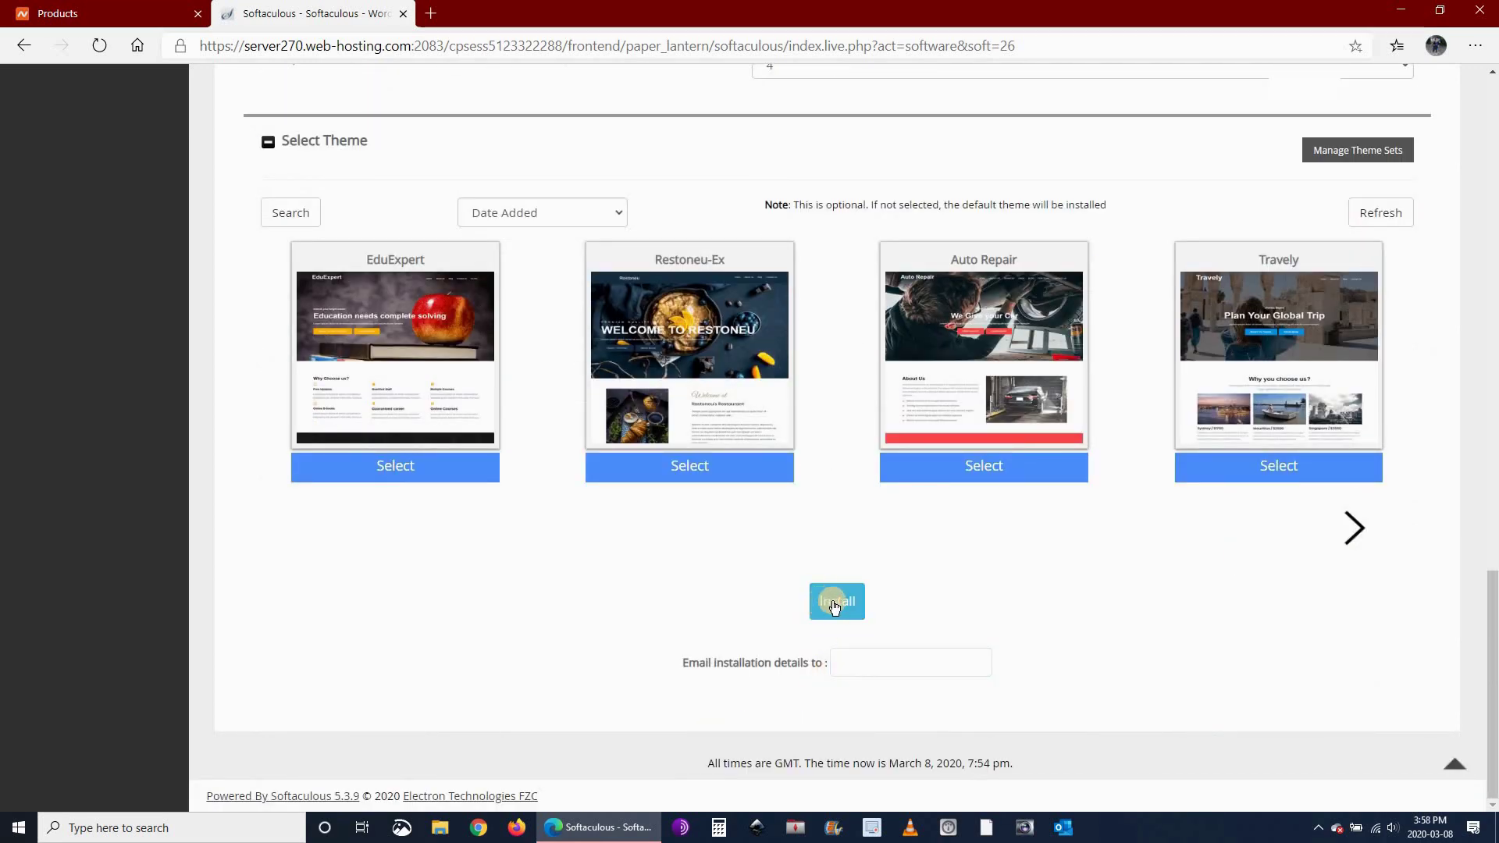
Install WordPress on knowledgesharingtech.com using the configured custom form
left_click(833, 603)
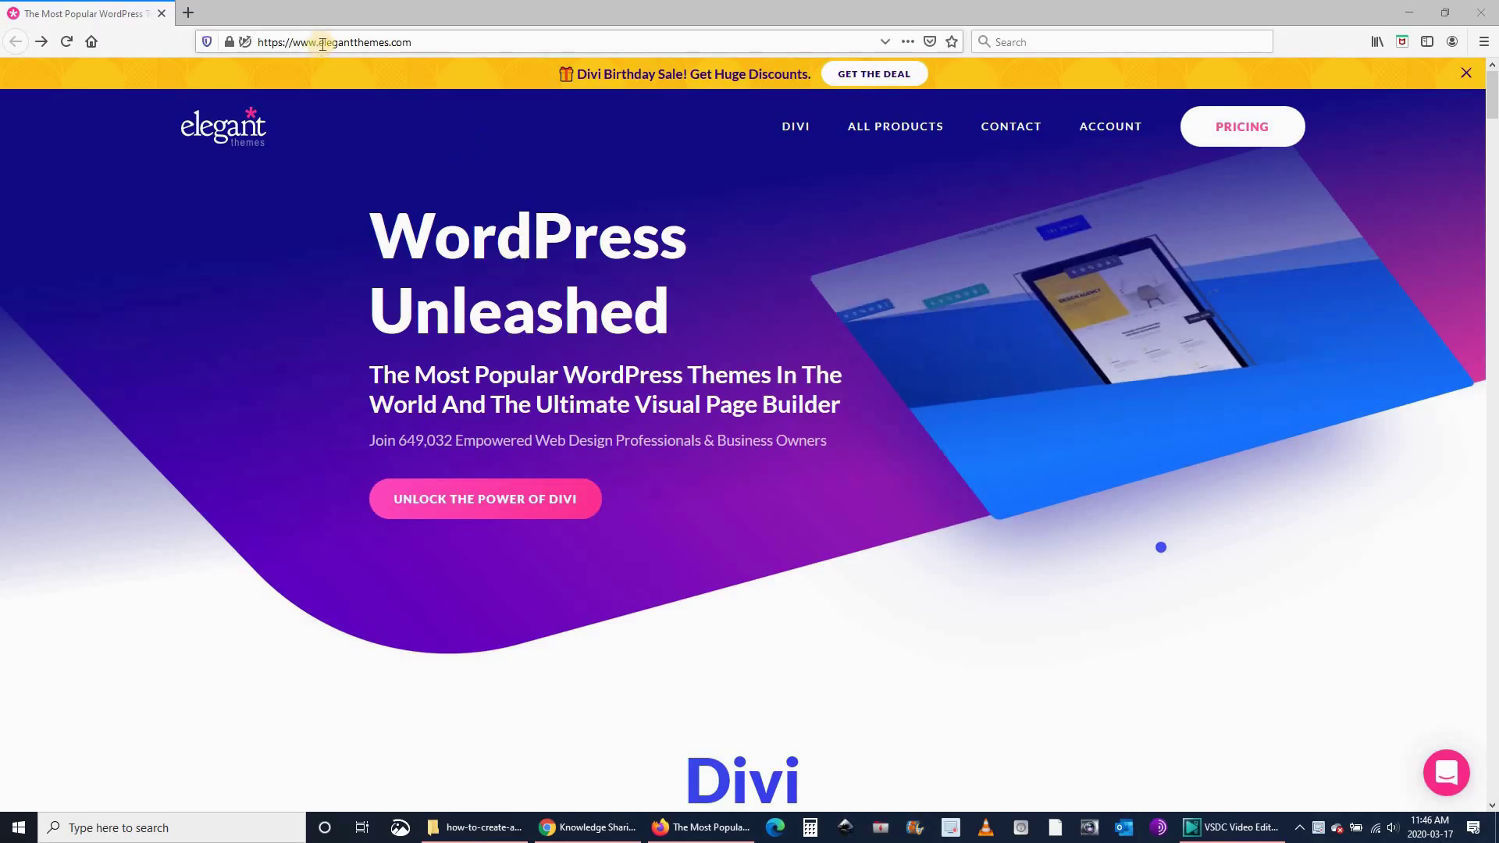
Review Divi's Yearly and $199 Lifetime Access pricing, then sign up for Lifetime Access
left_click_drag(319, 43, 411, 43)
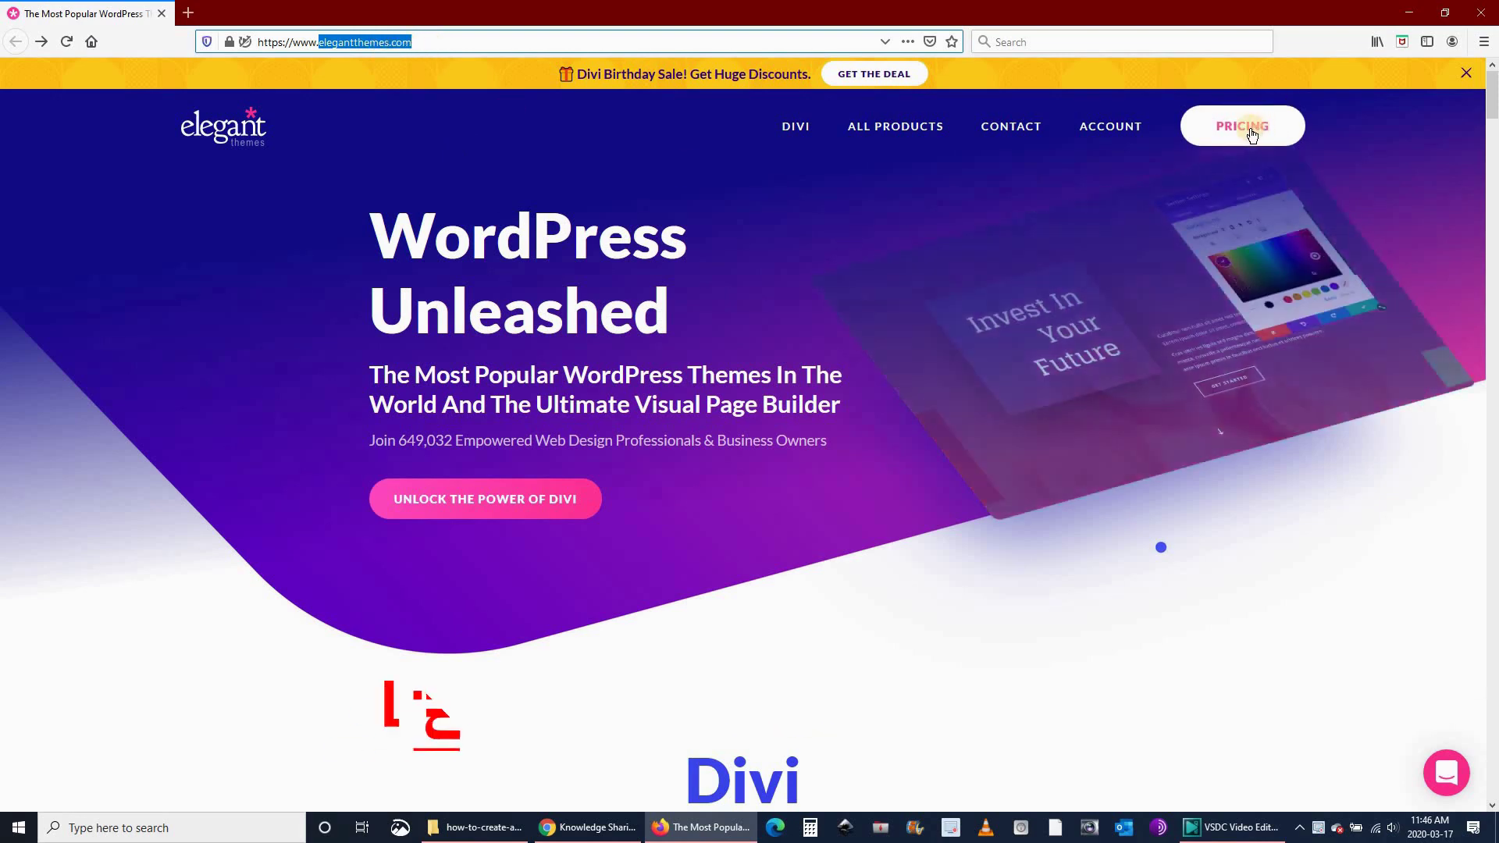
left_click(1246, 132)
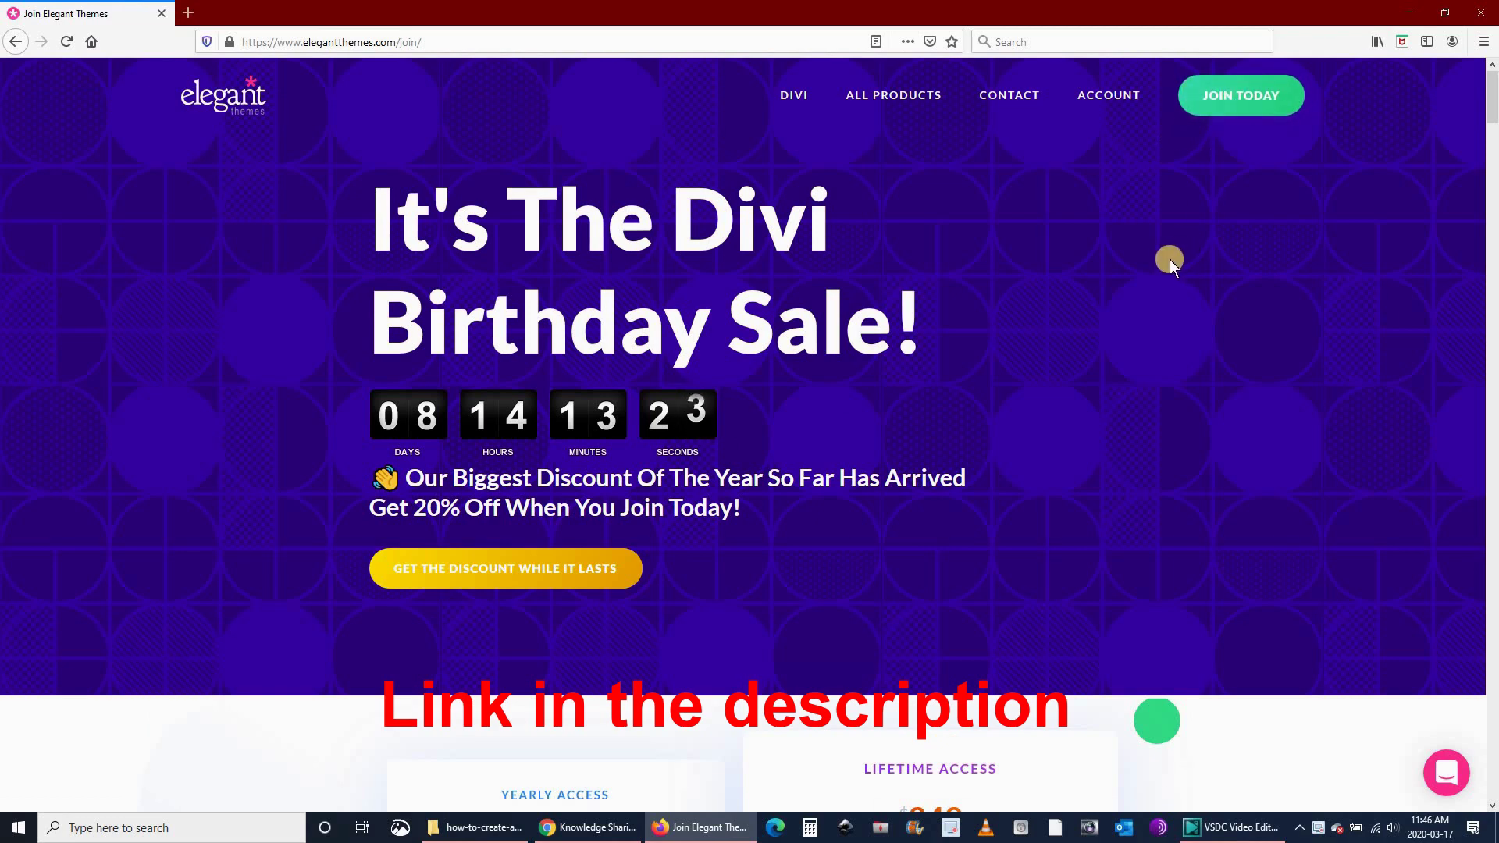
scroll(1168, 260, "down", 5)
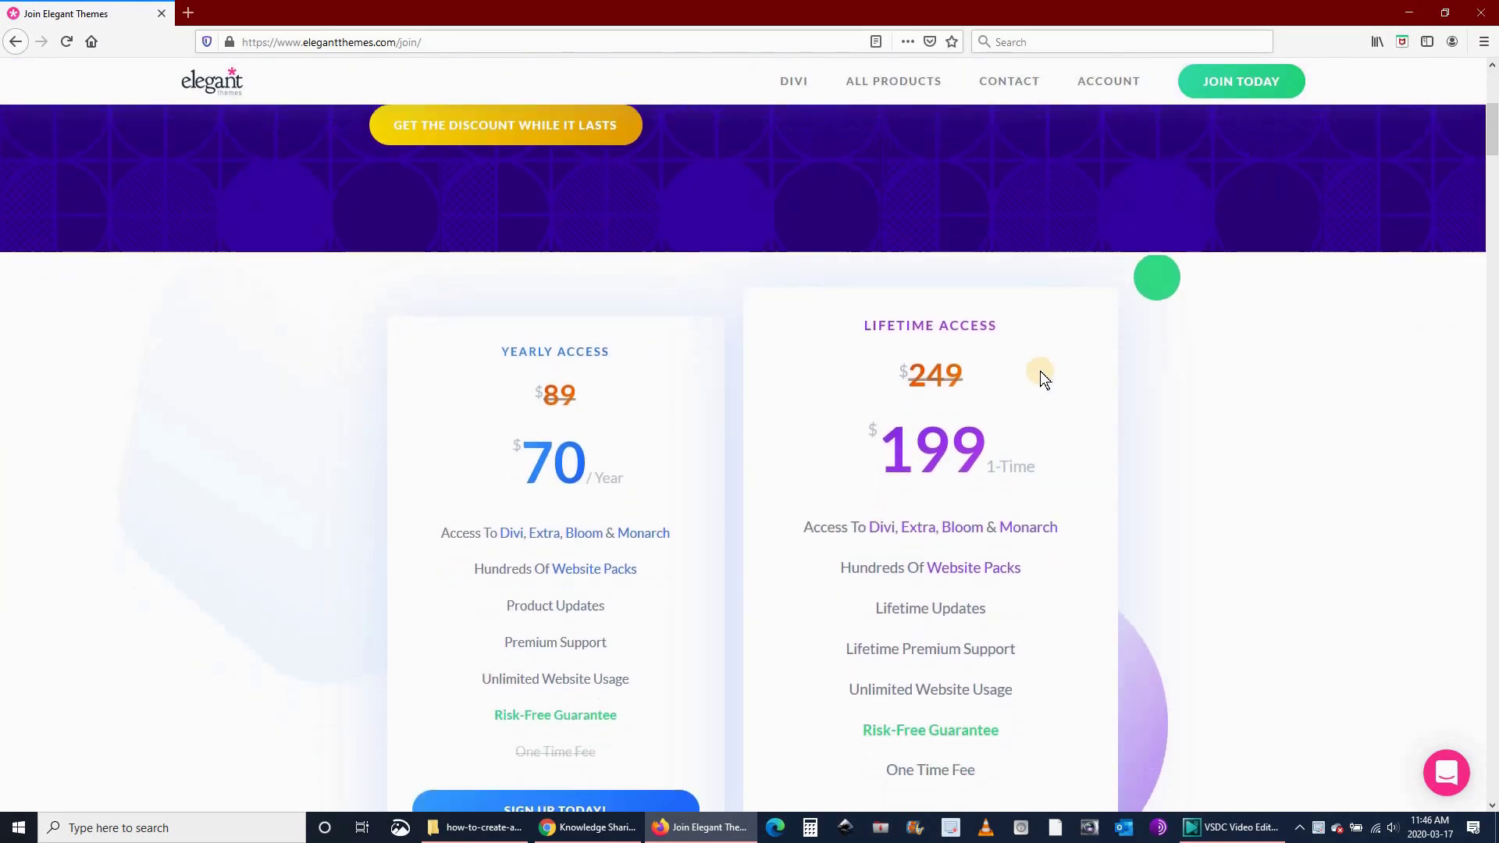
mouse_move(466, 492)
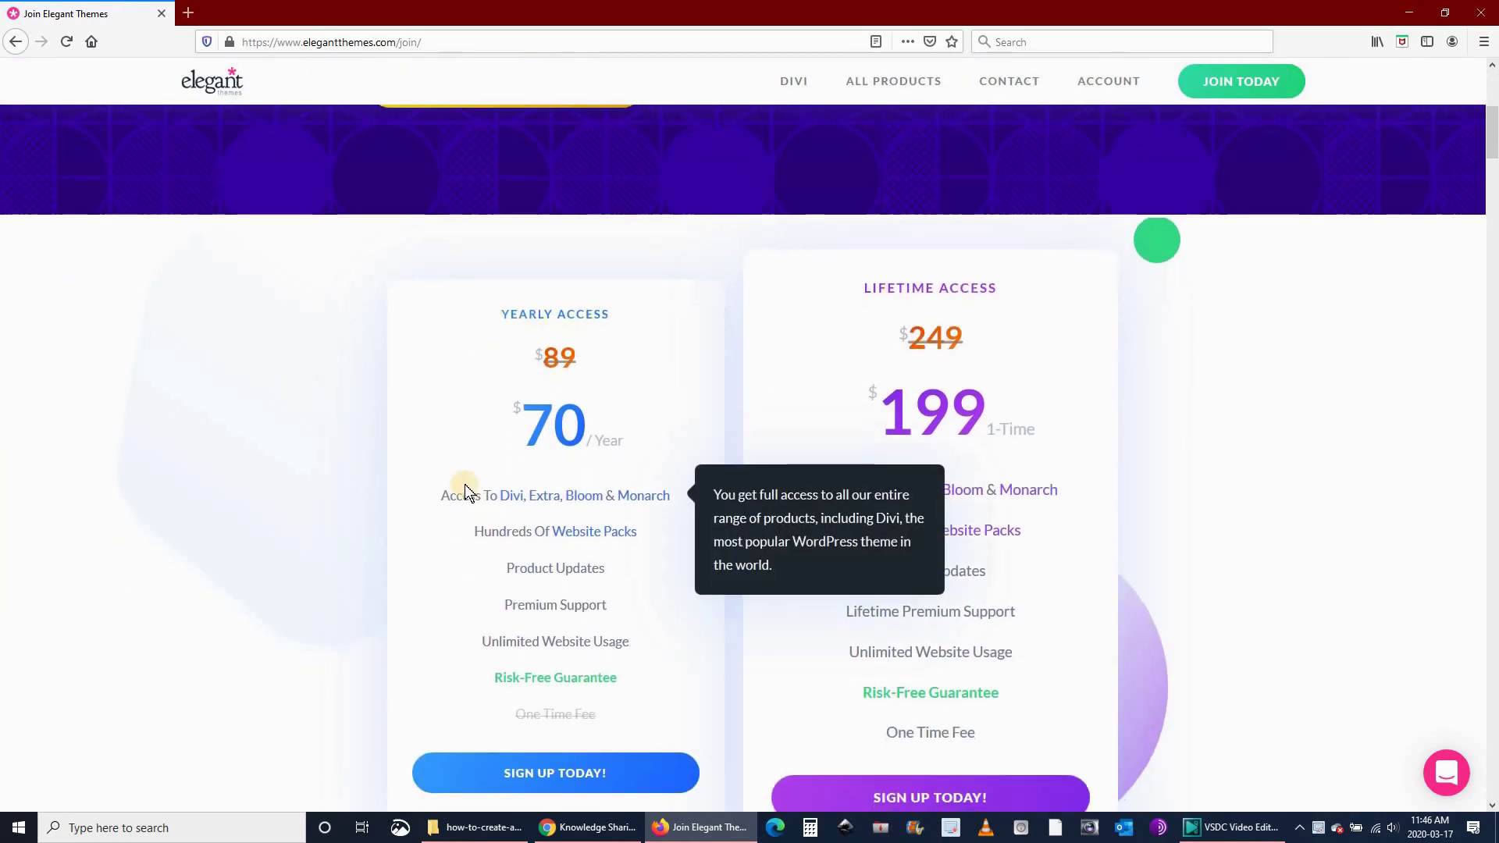
scroll(466, 492, "down", 2)
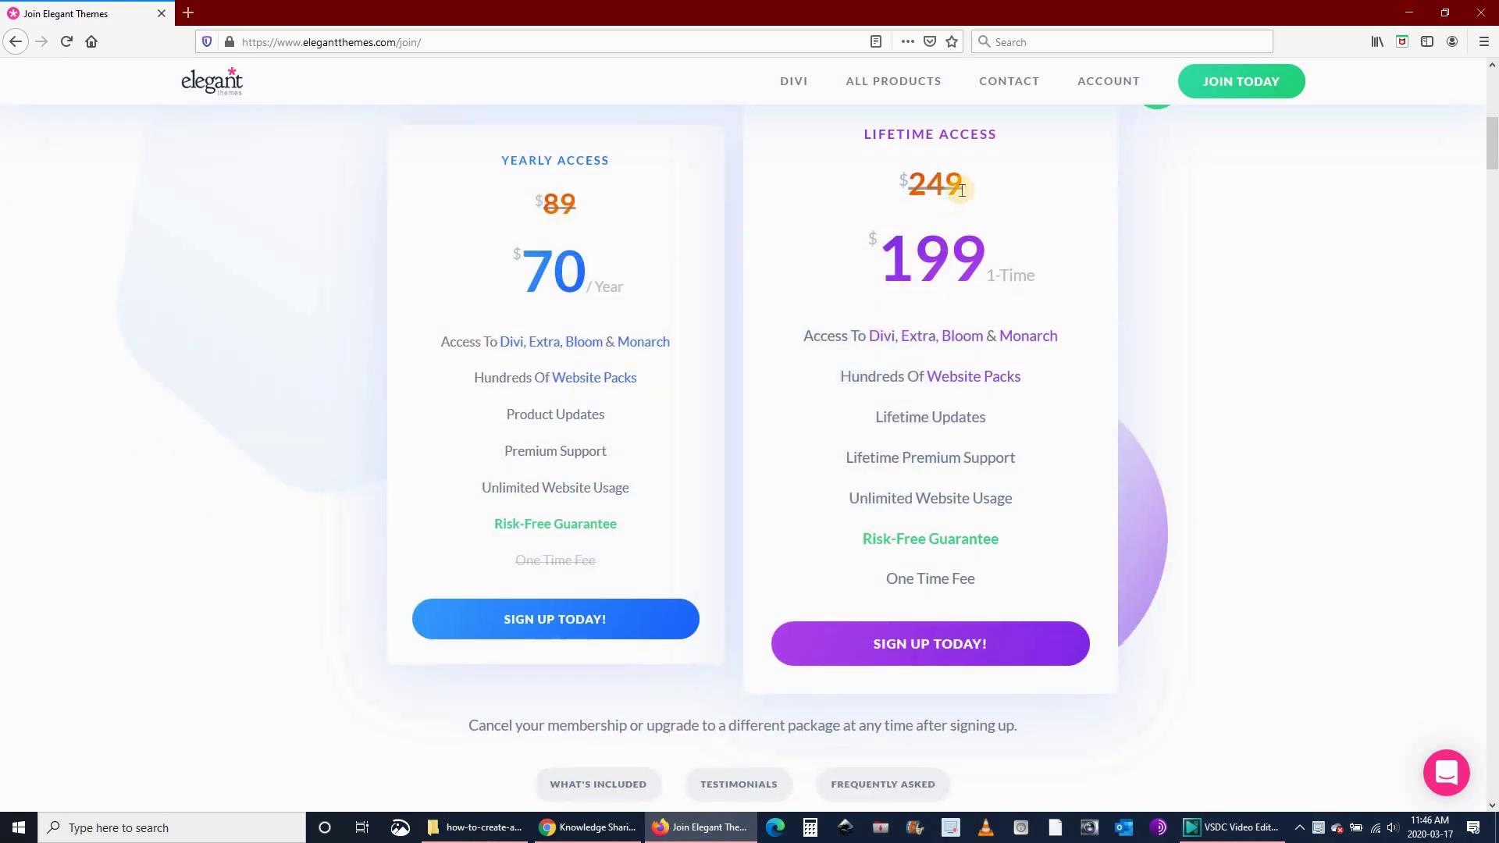
scroll(914, 537, "down", 3)
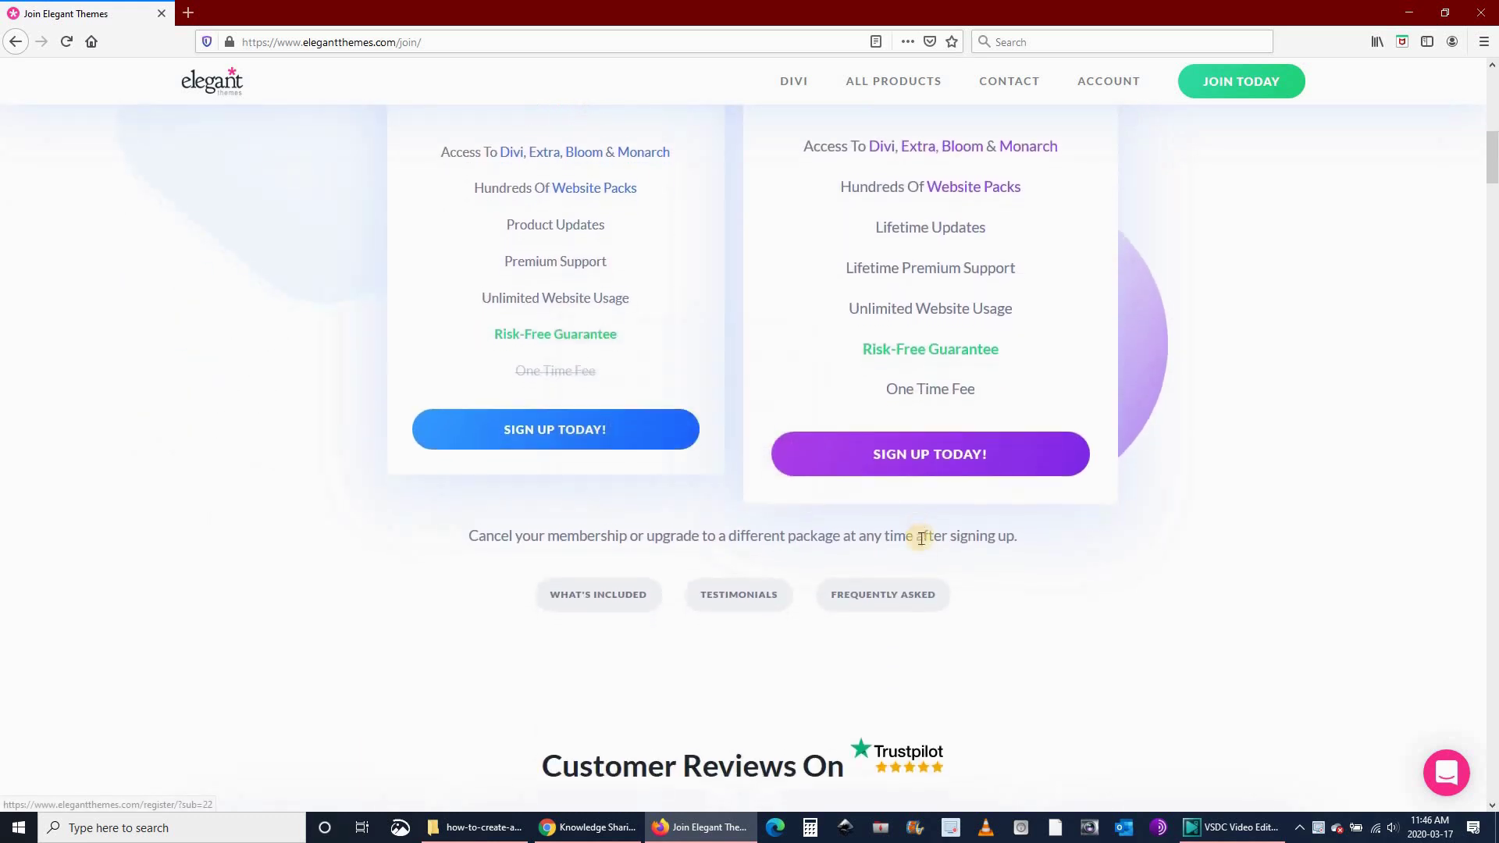
left_click(919, 445)
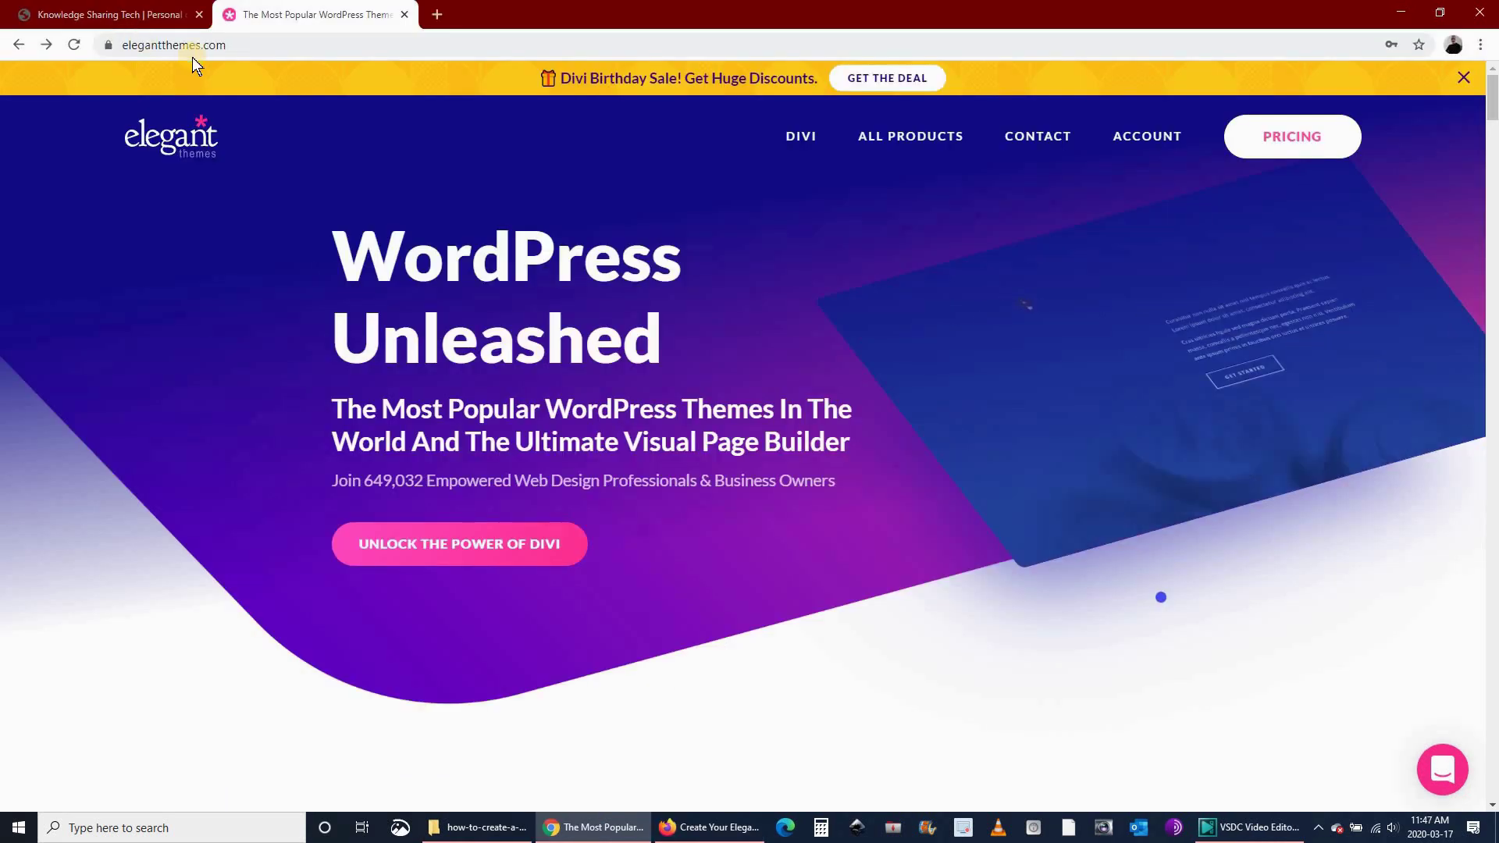
Download Divi.zip from Account > My Downloads on Elegant Themes
mouse_move(1139, 134)
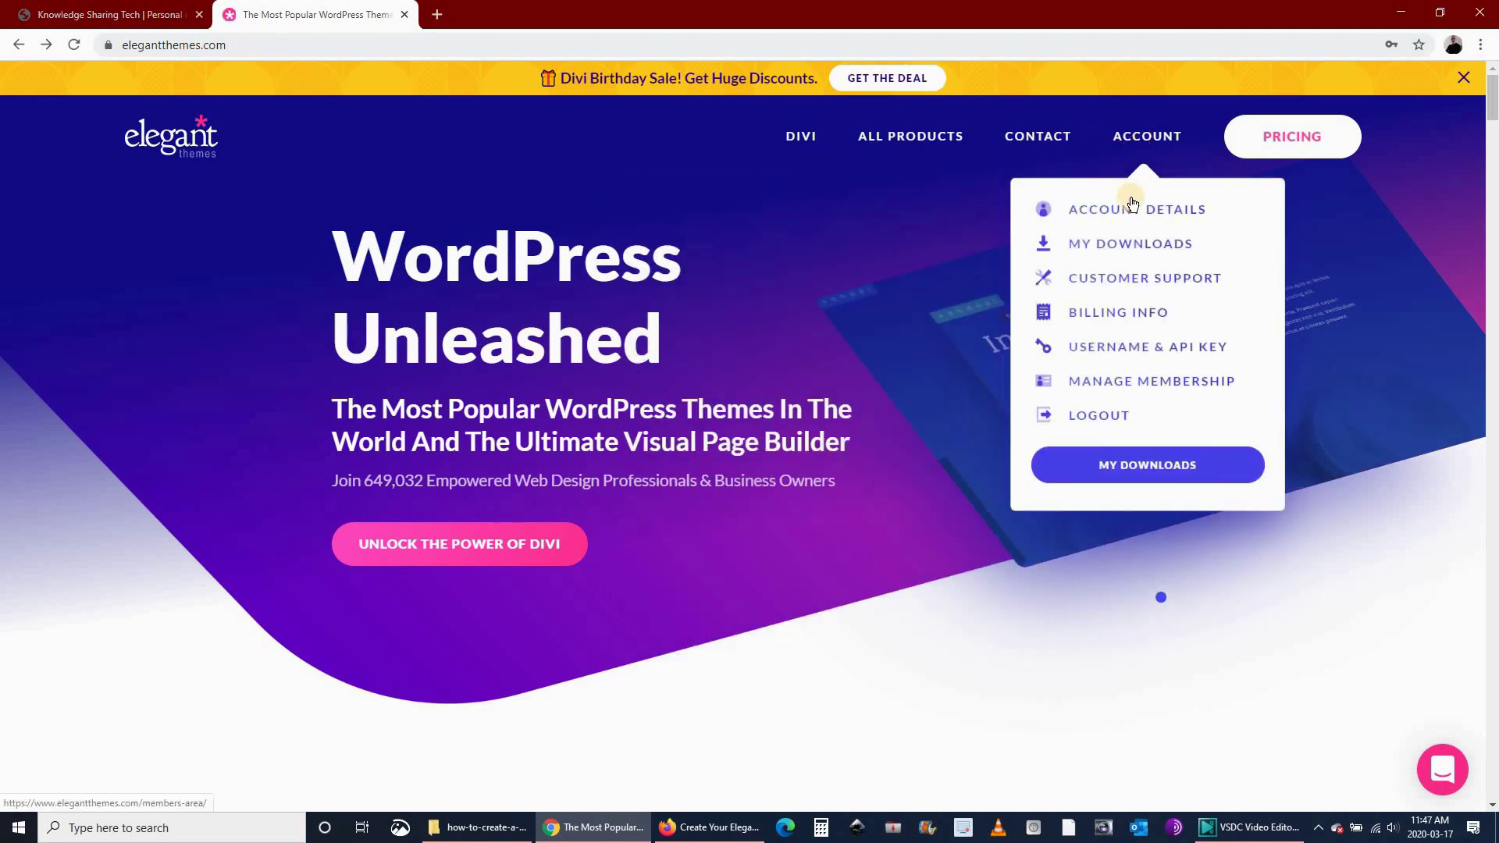
left_click(1110, 246)
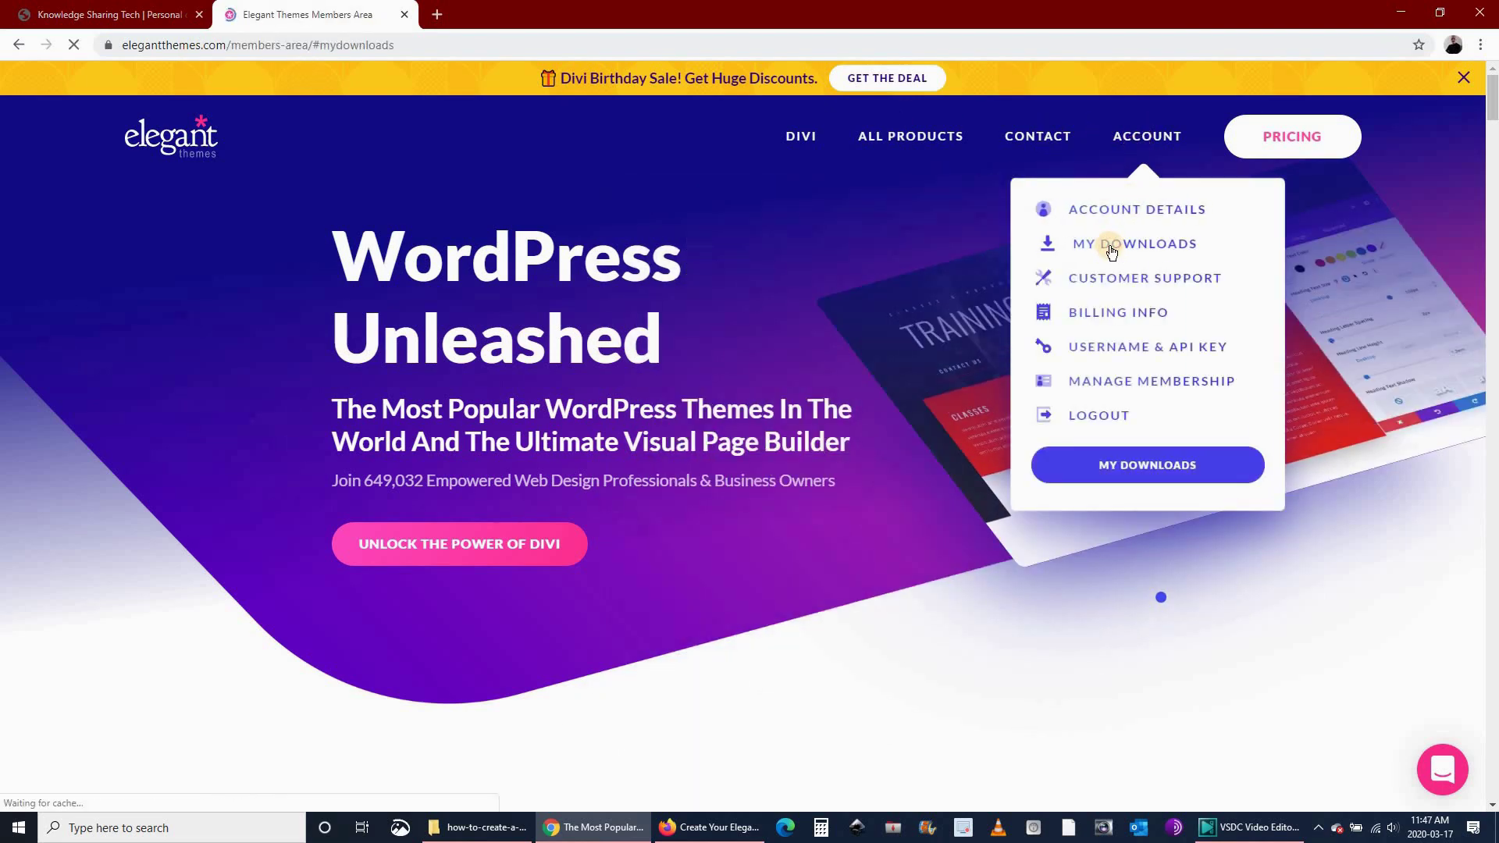
scroll(850, 394, "down", 1)
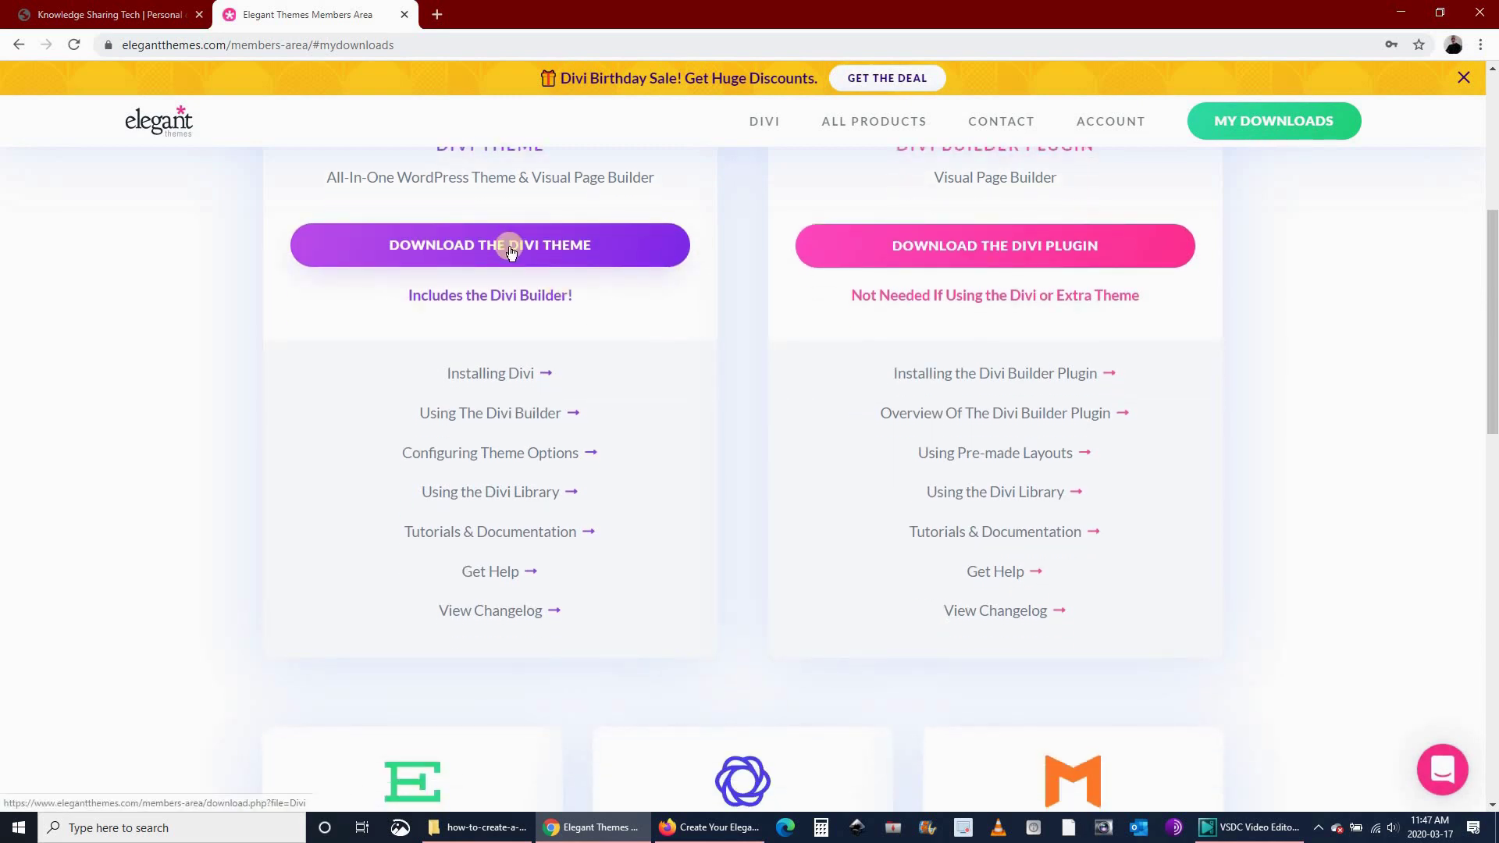
left_click(506, 250)
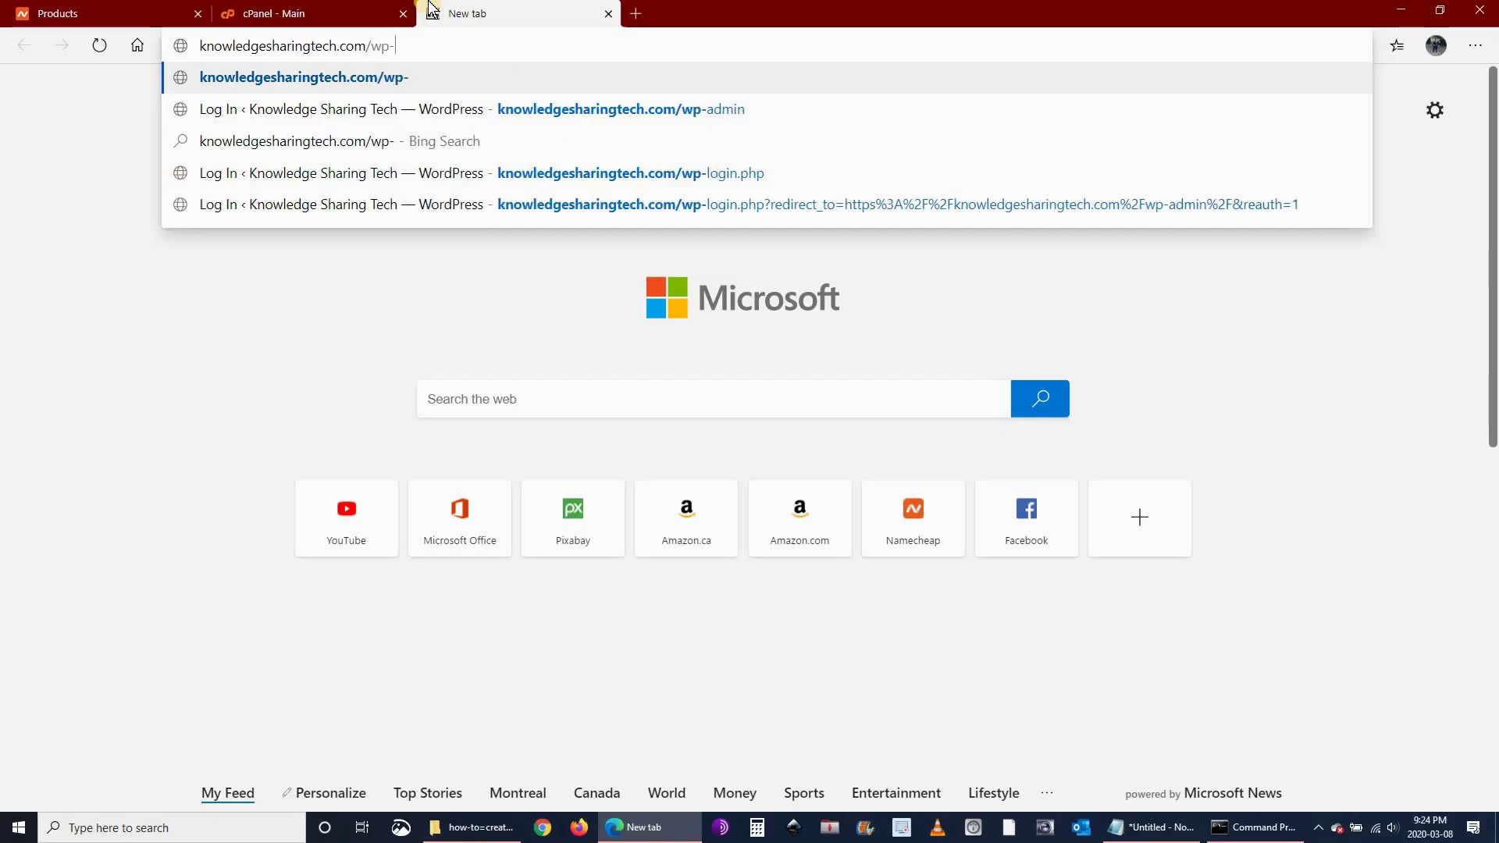
Log into knowledgesharingtech.com/wp-admin with the admin username and password
type("admin")
key("Return")
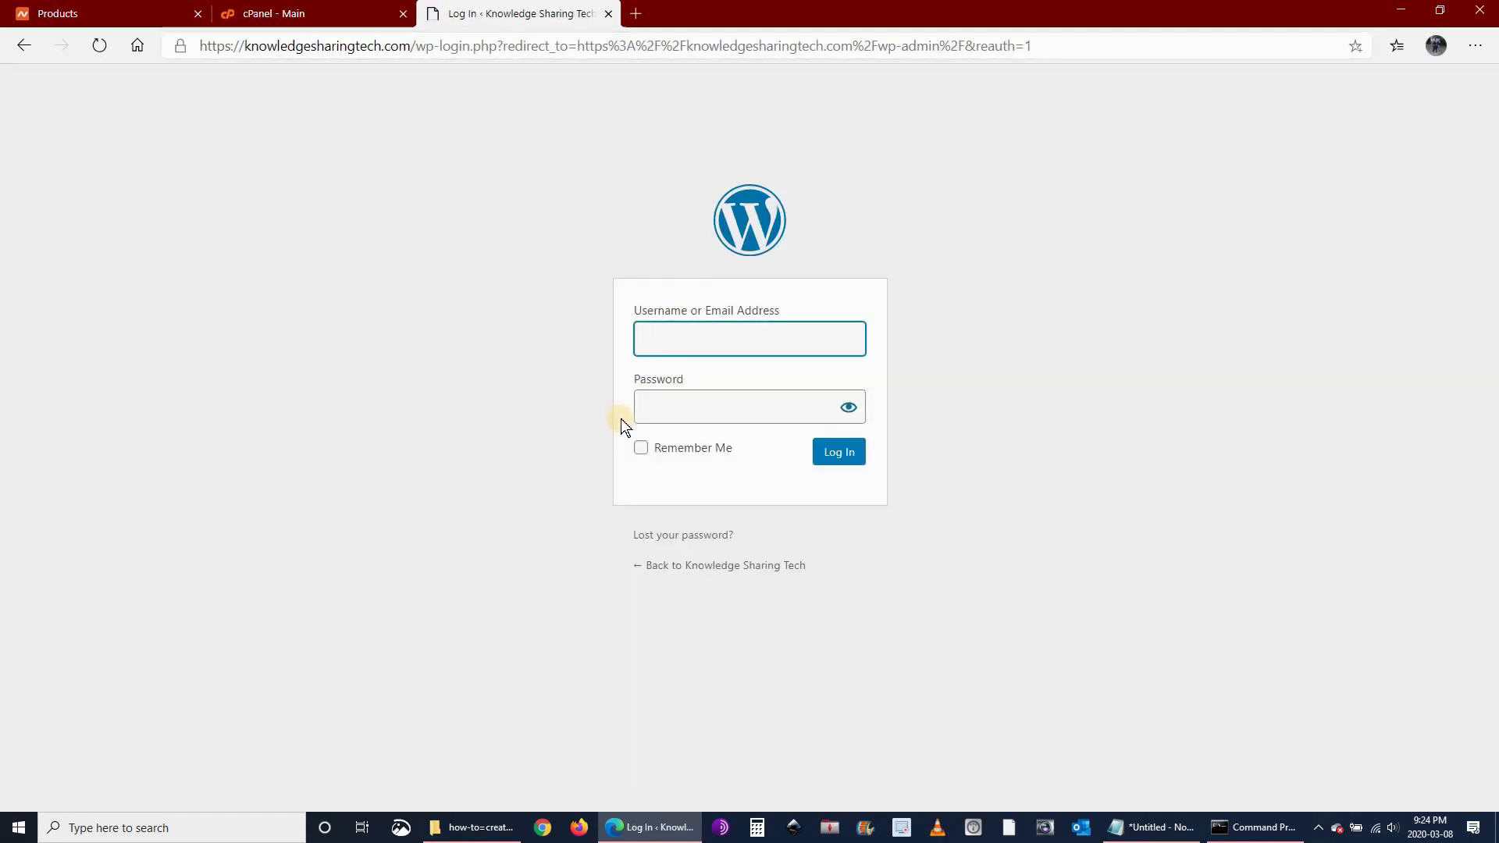
type("admi")
type("n")
key("Tab")
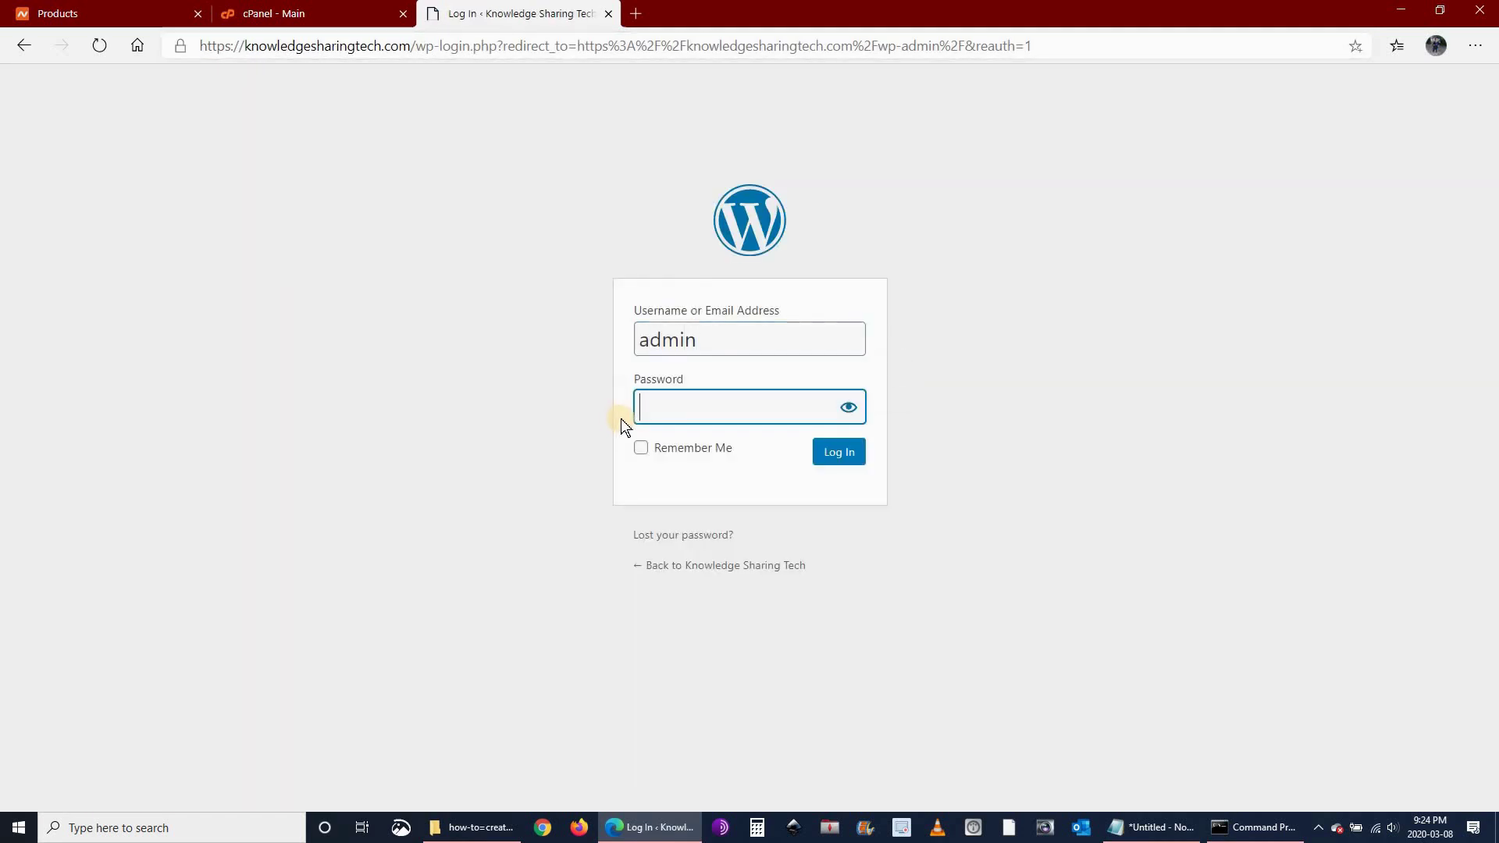
type("********")
left_click(737, 459)
left_click(830, 453)
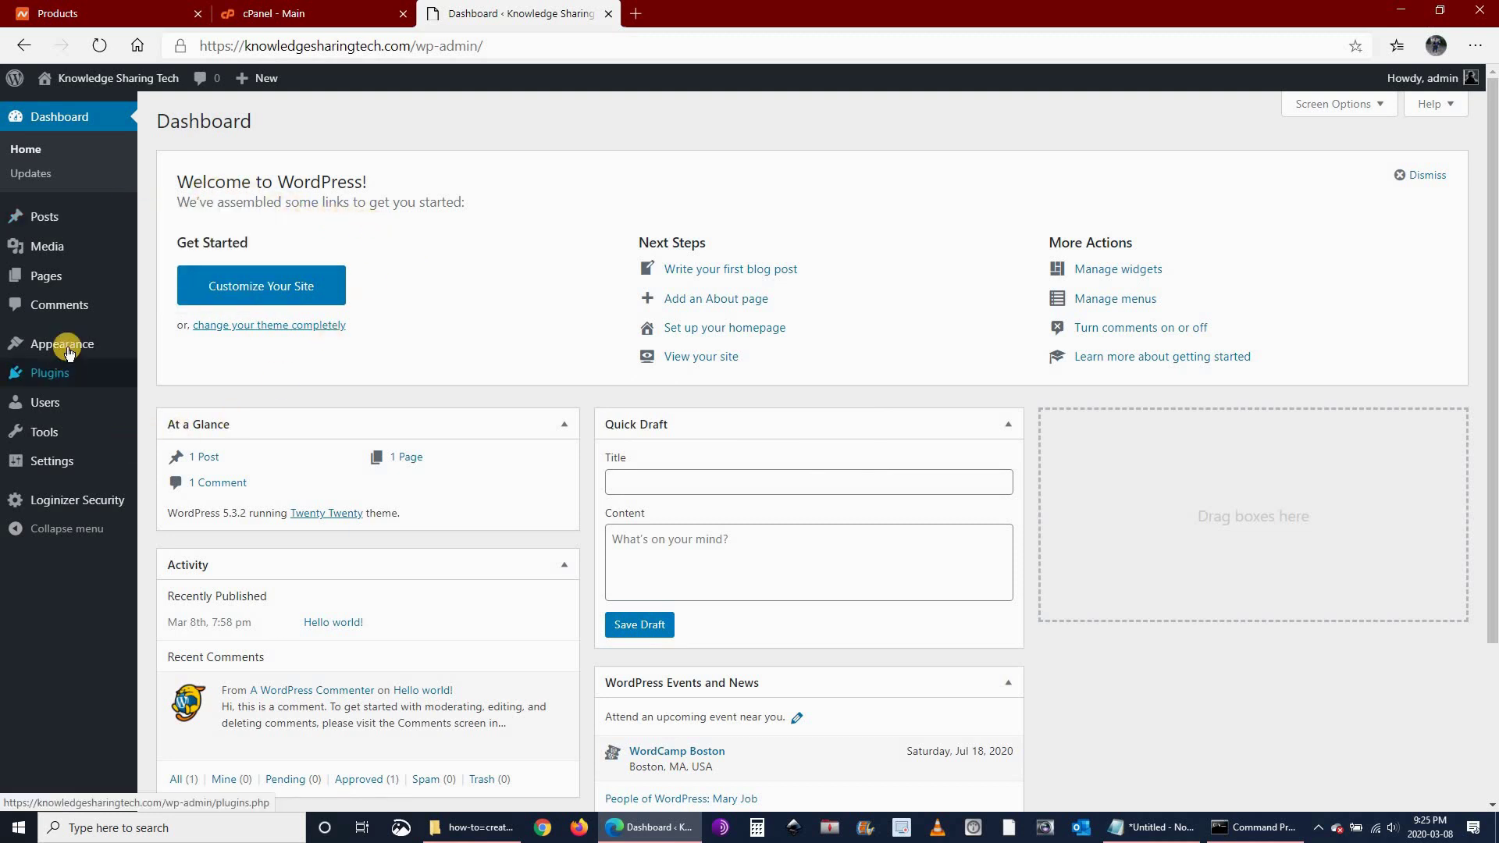
Go to Appearance > Themes and start adding a new theme
mouse_move(68, 348)
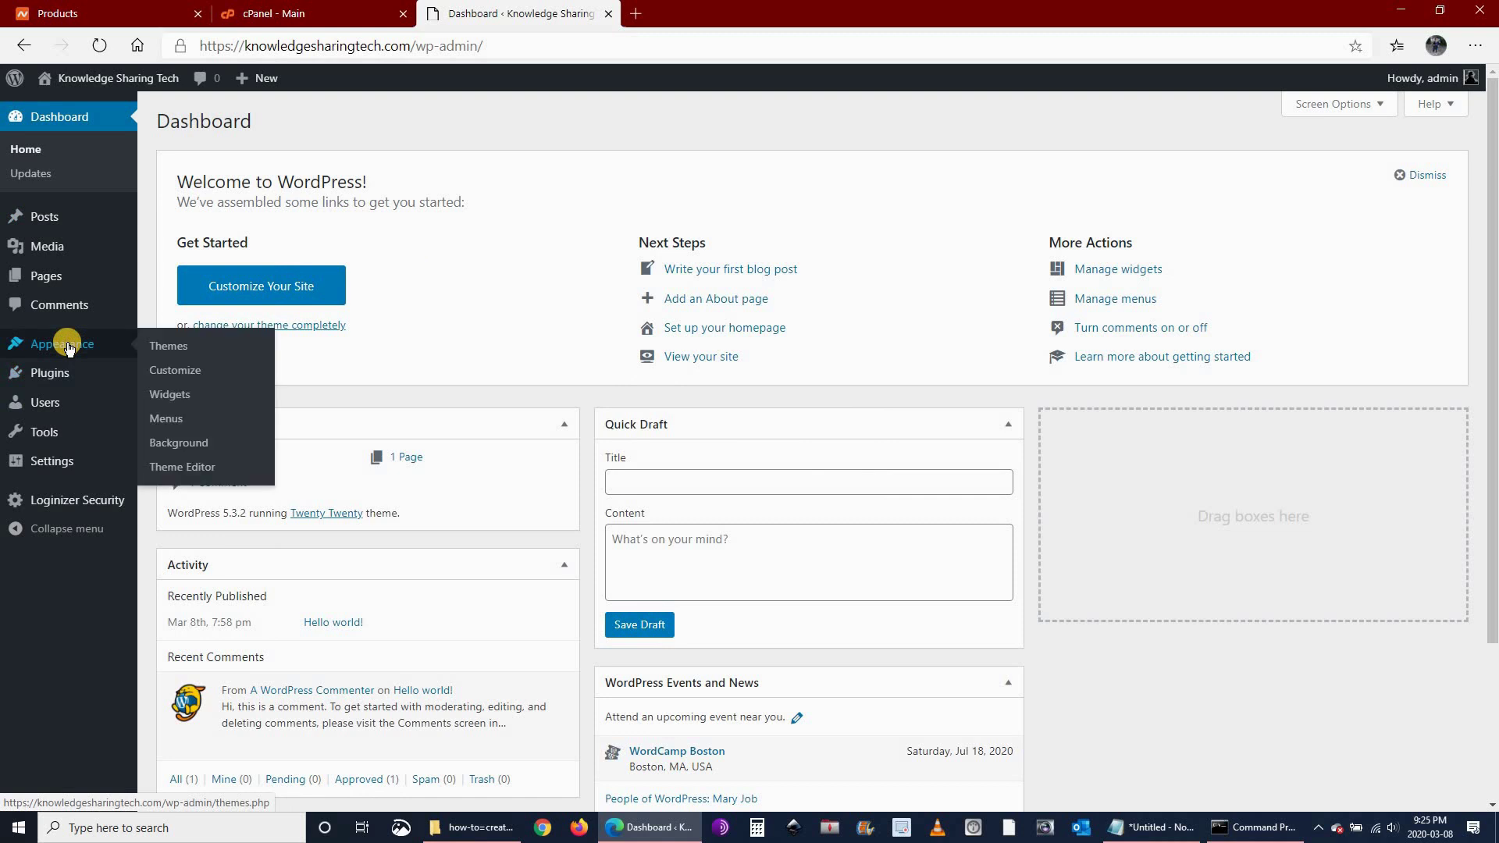
left_click(169, 348)
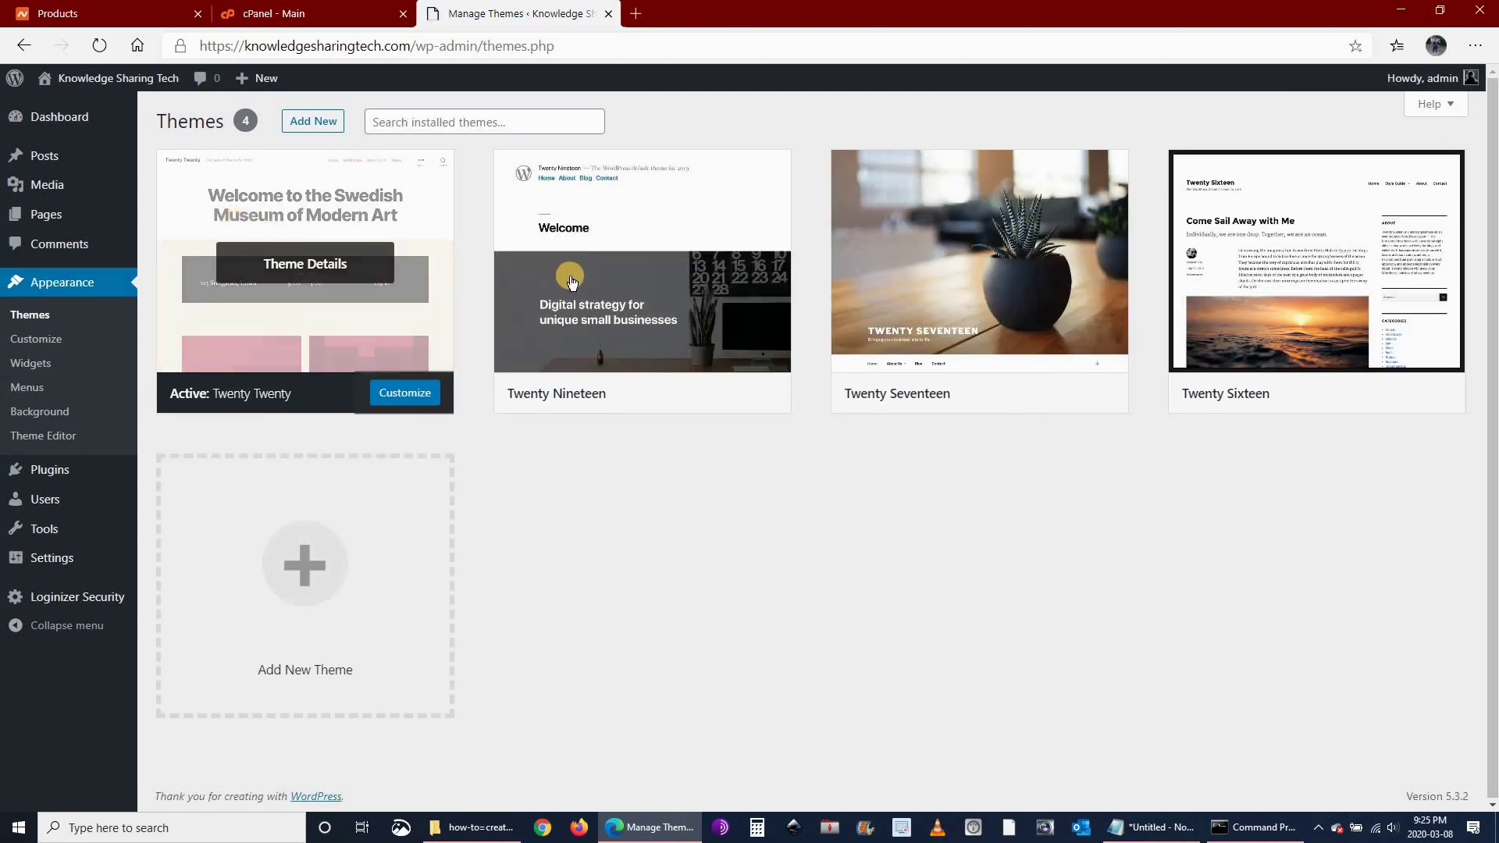
left_click(303, 125)
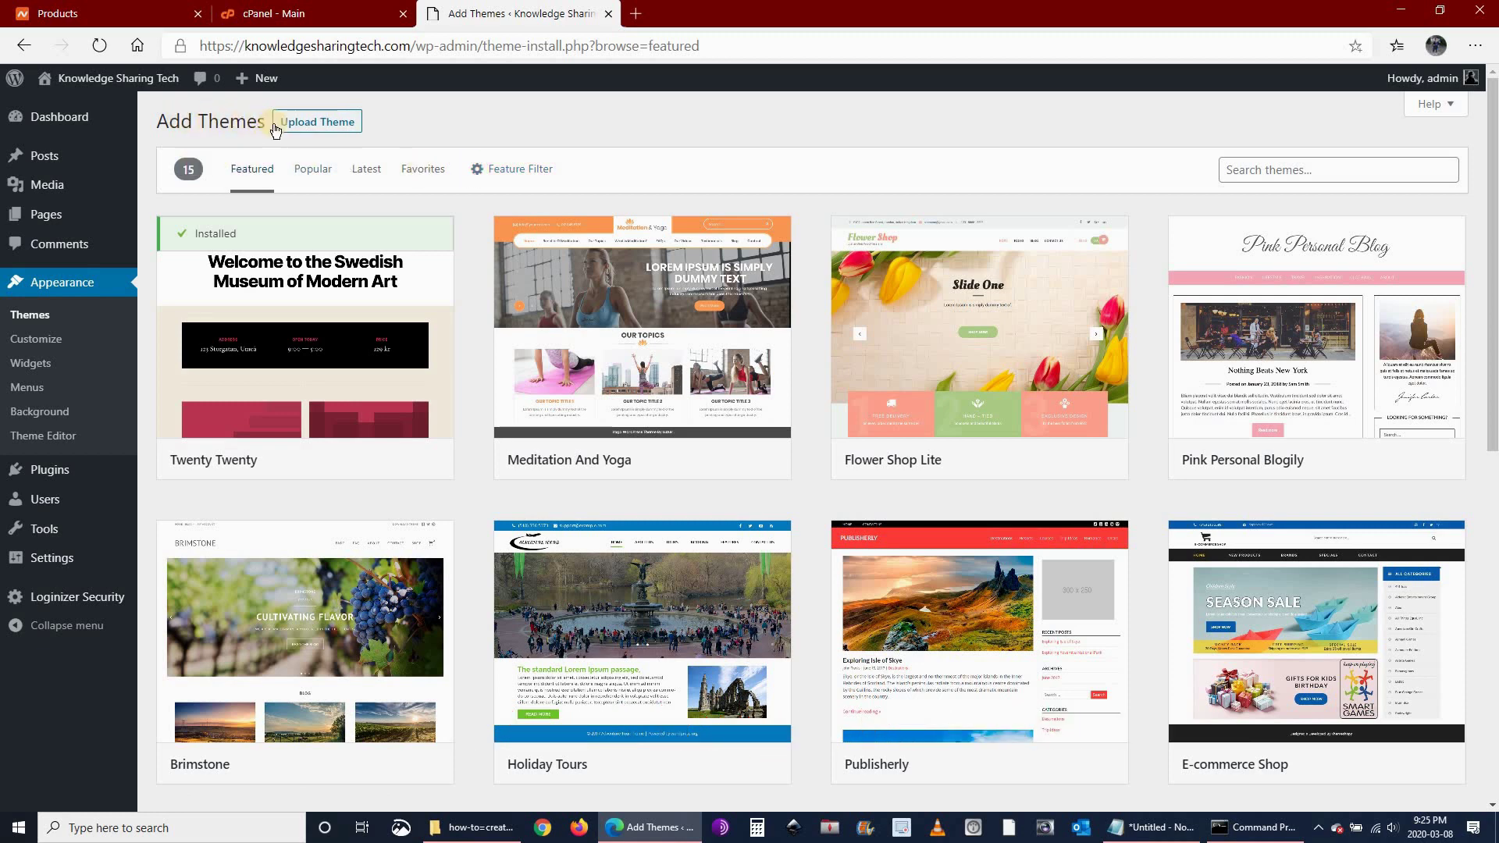
Upload and install Divi.zip as a new theme, then activate Divi
left_click(322, 123)
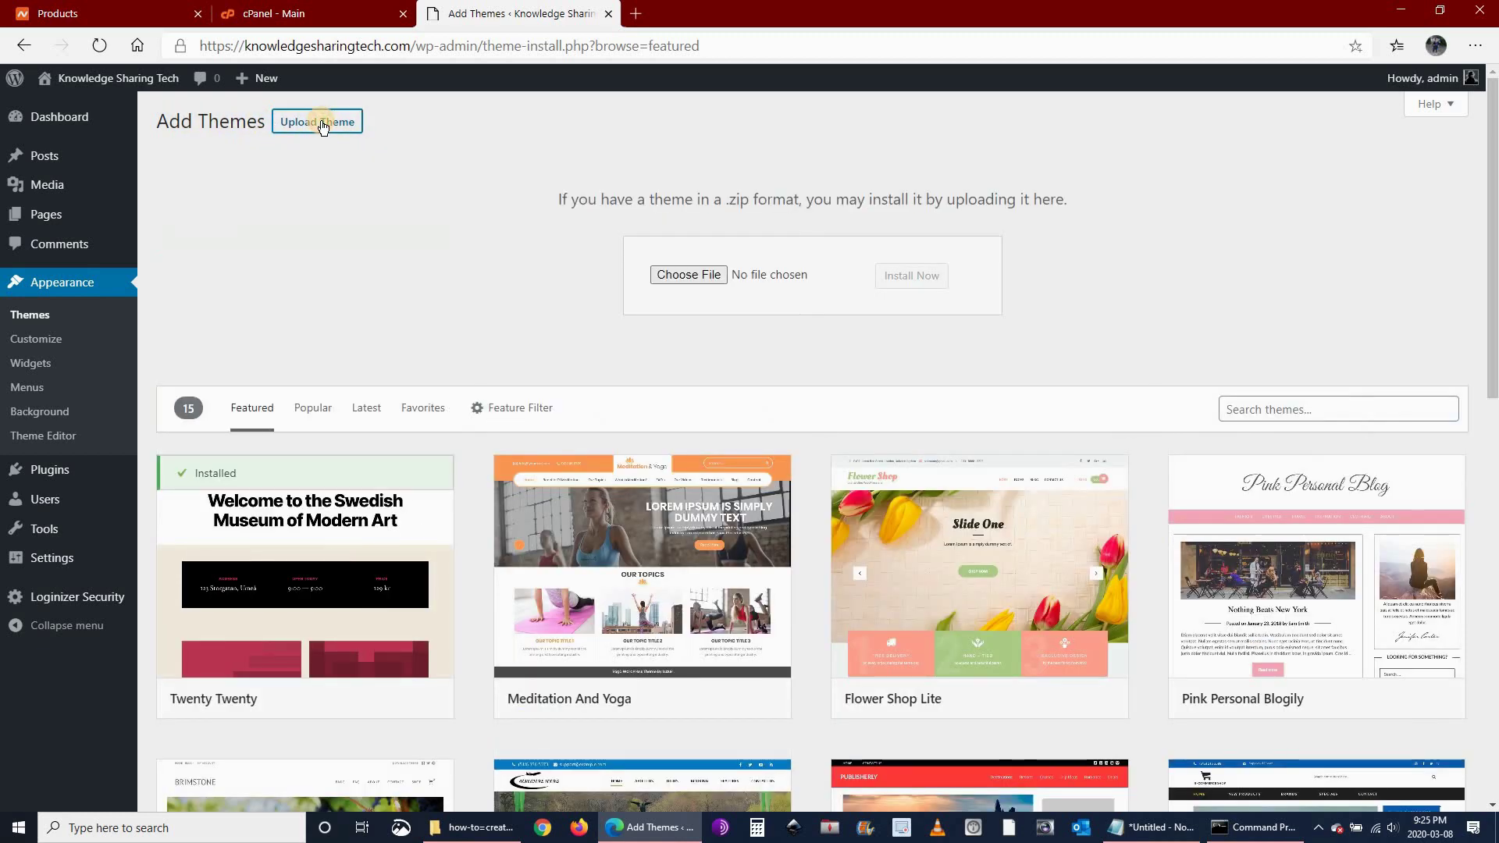
left_click(674, 276)
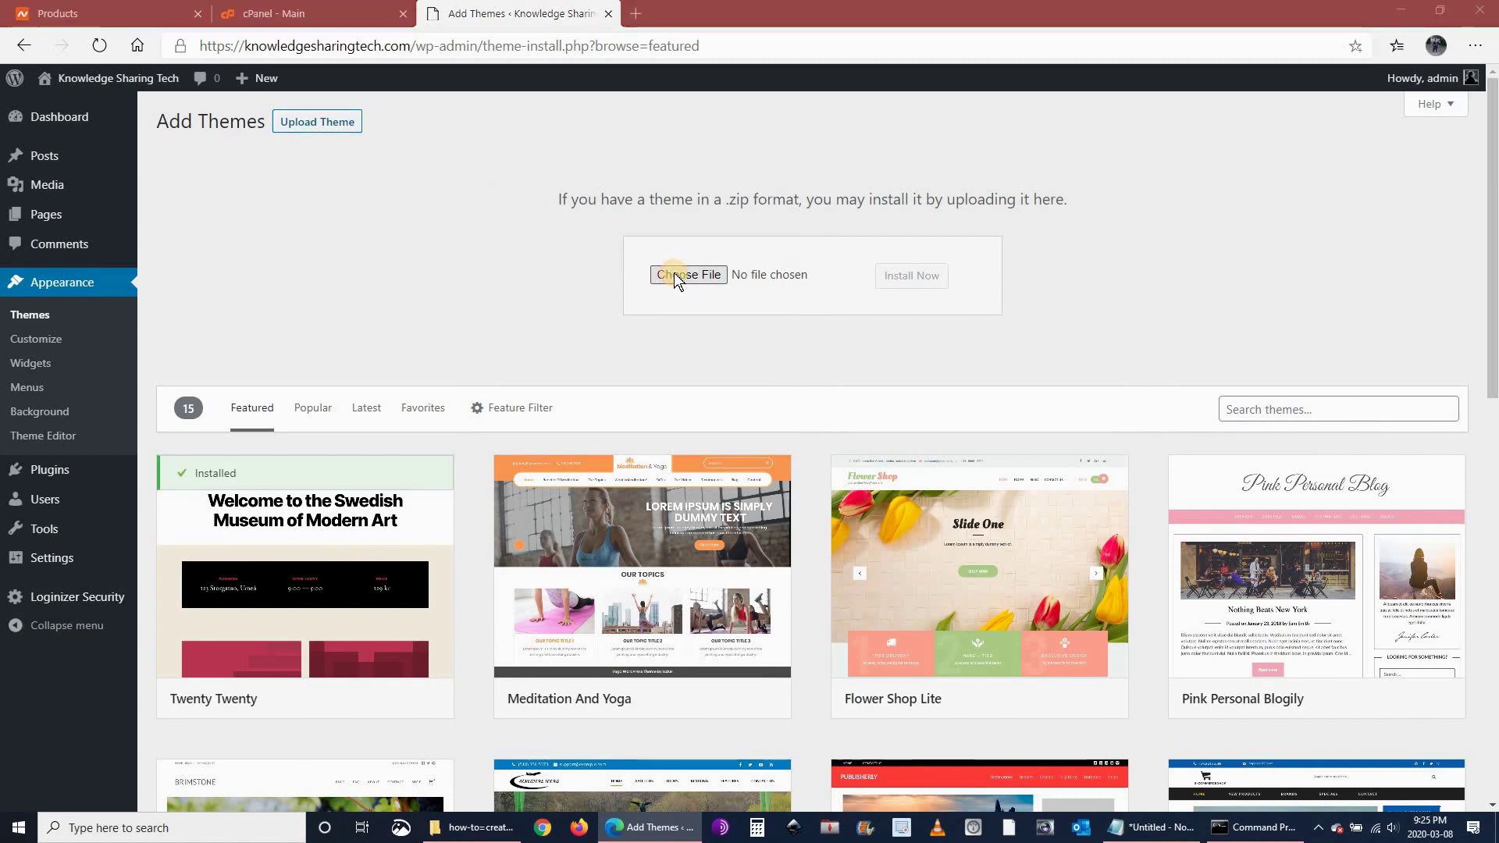
left_click(204, 267)
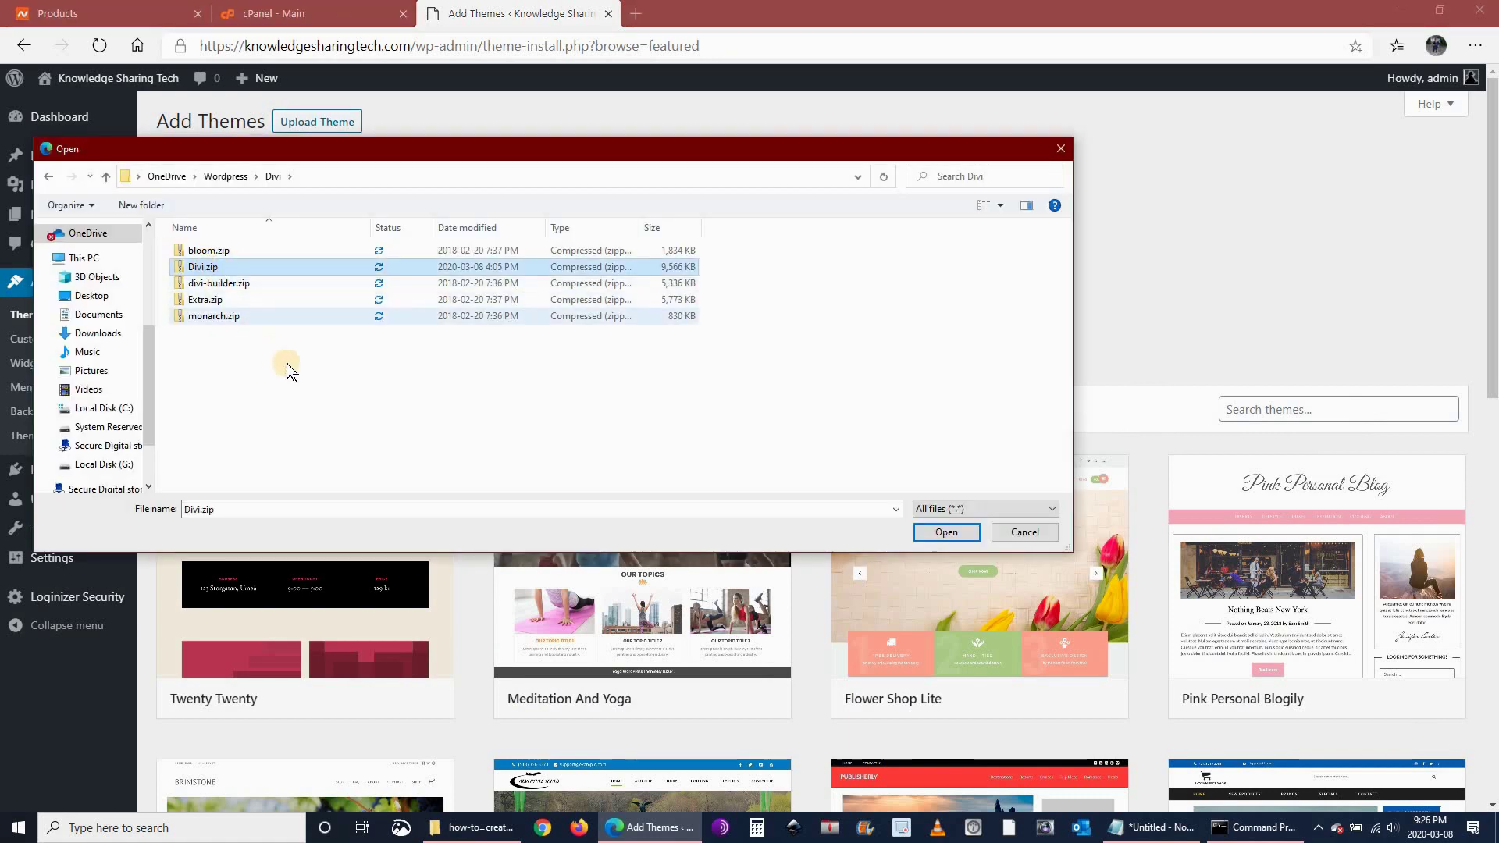
left_click(939, 532)
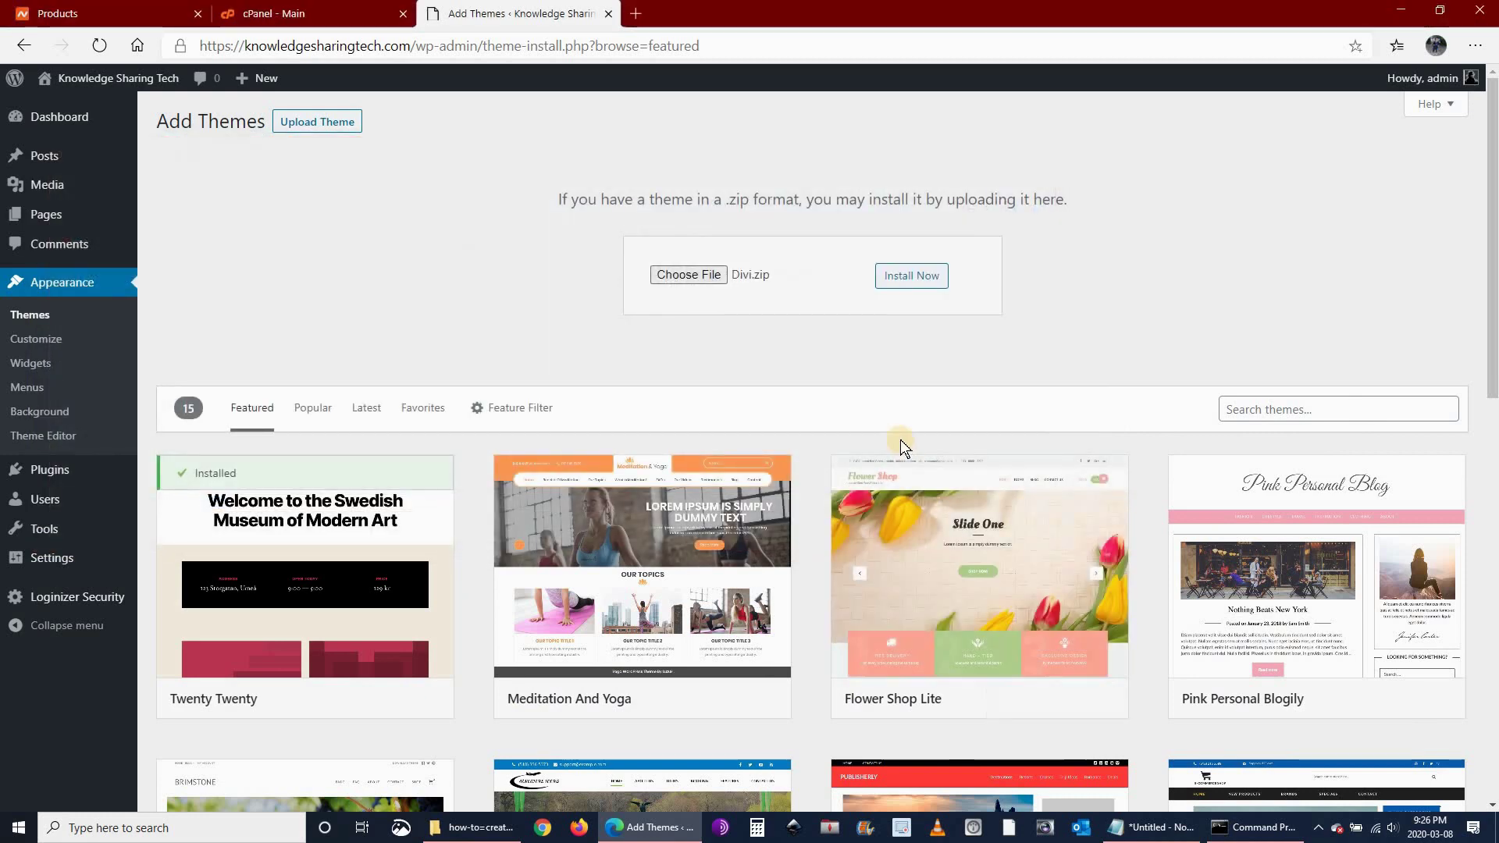
left_click(912, 278)
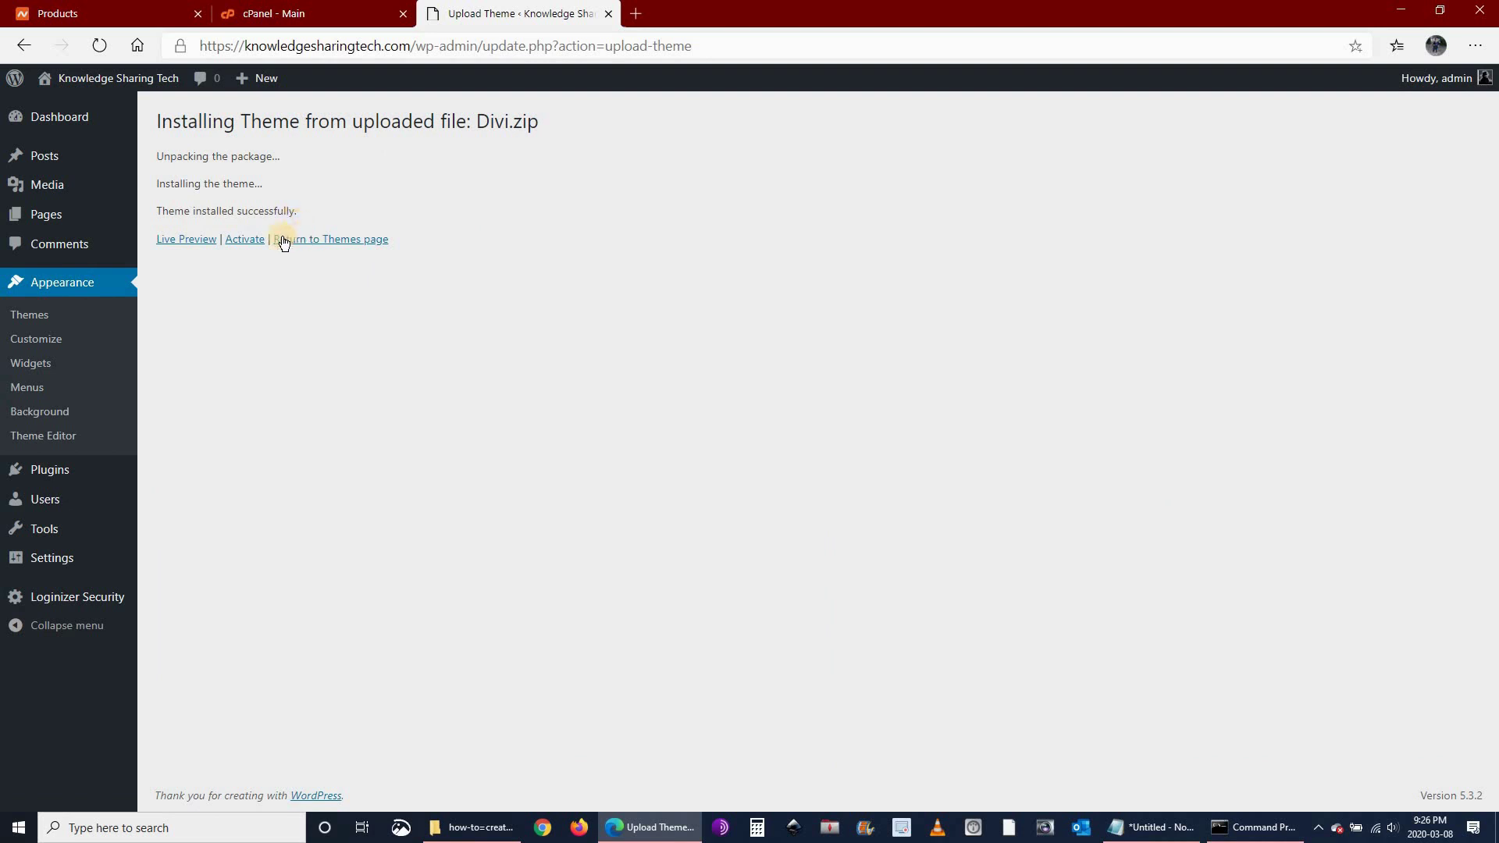
left_click(245, 239)
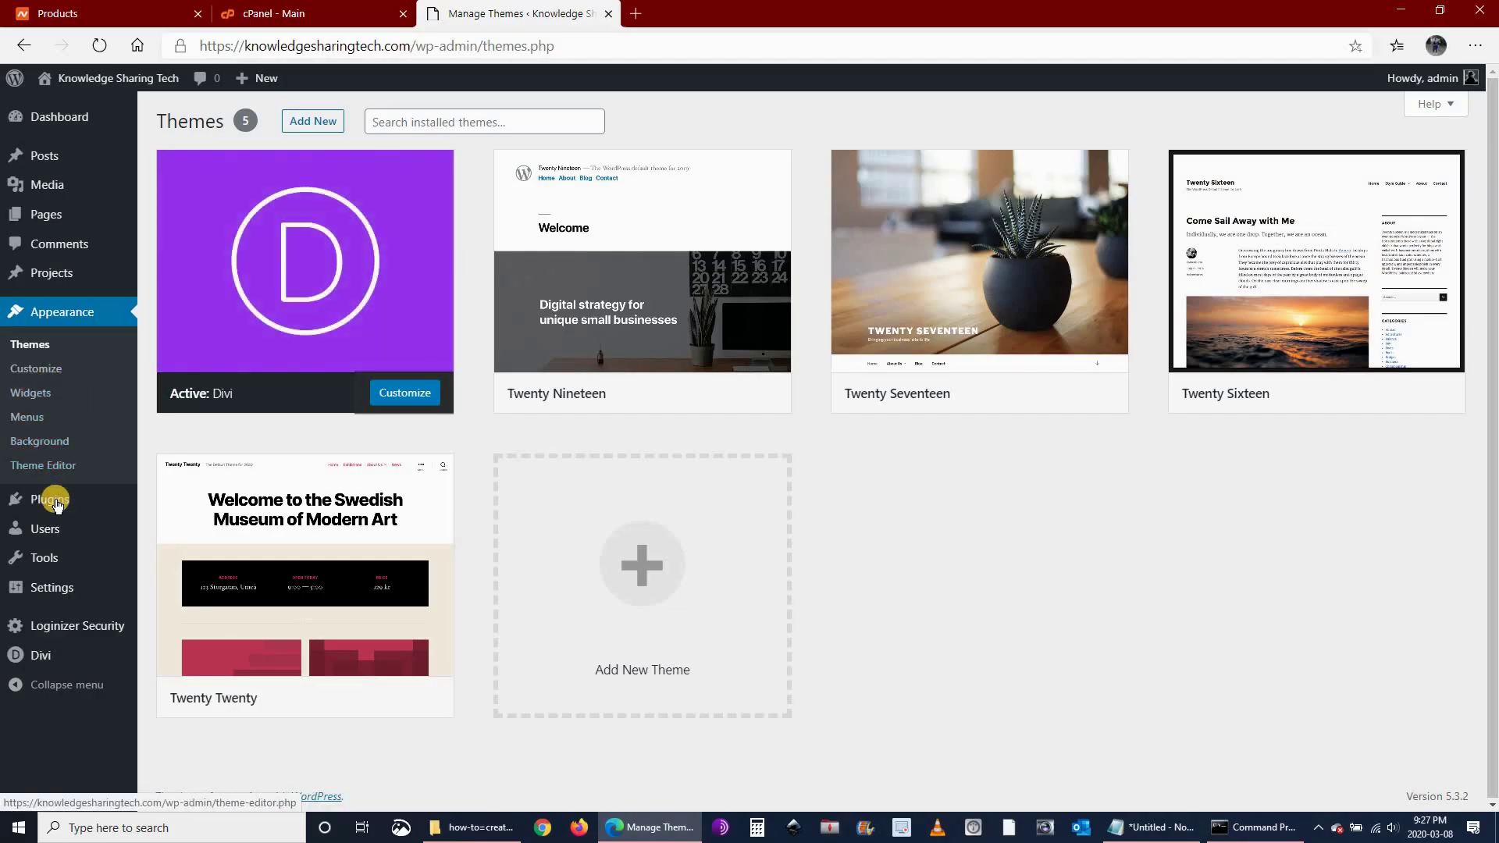
Search plugins for 'coming soon', then install and activate SeedProd's Coming Soon Page plugin
mouse_move(51, 498)
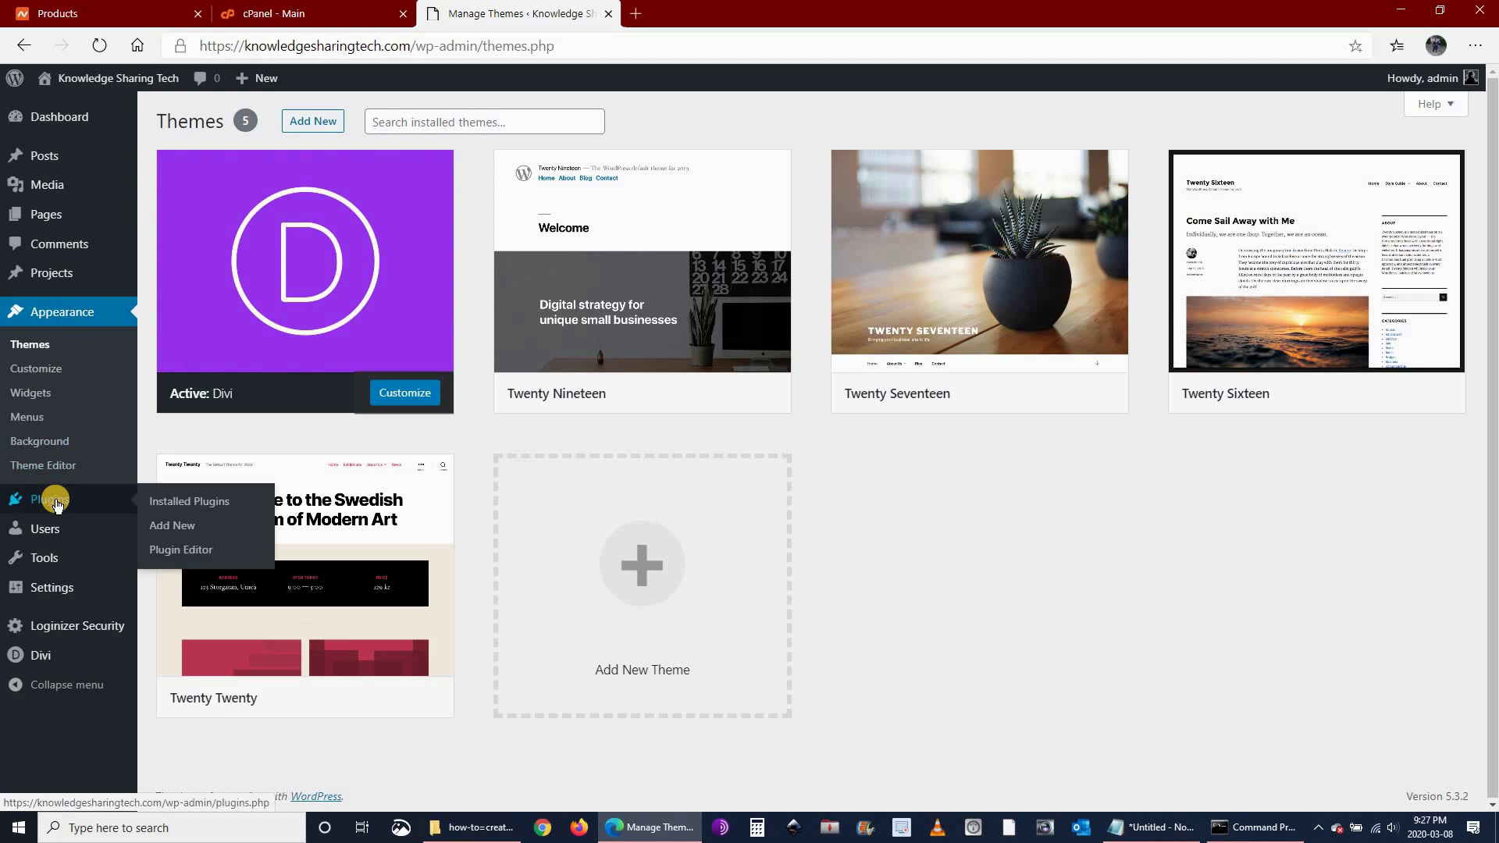
left_click(190, 527)
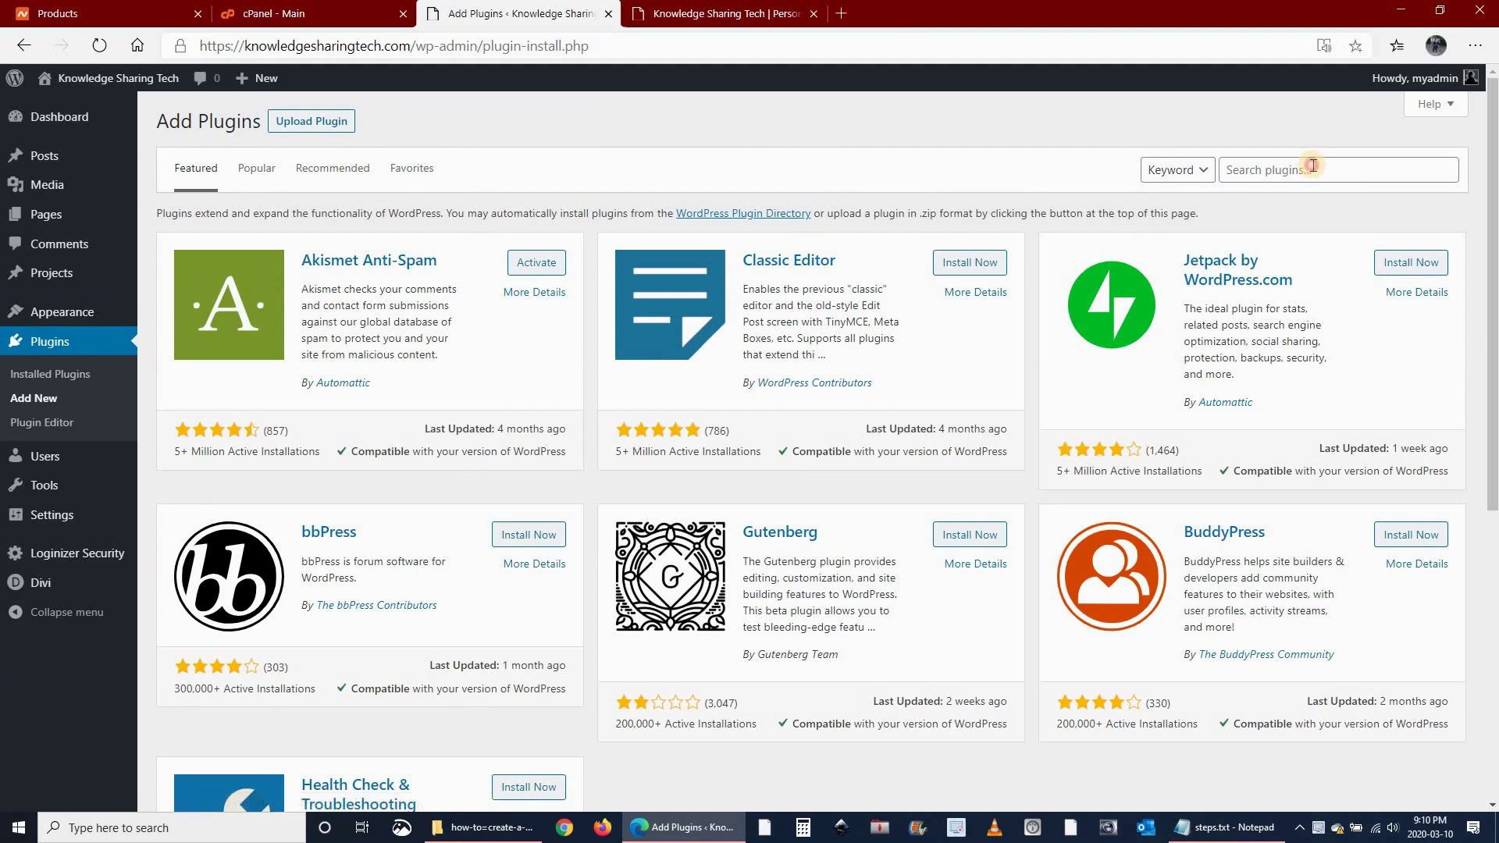
left_click(1313, 166)
type("coming soon")
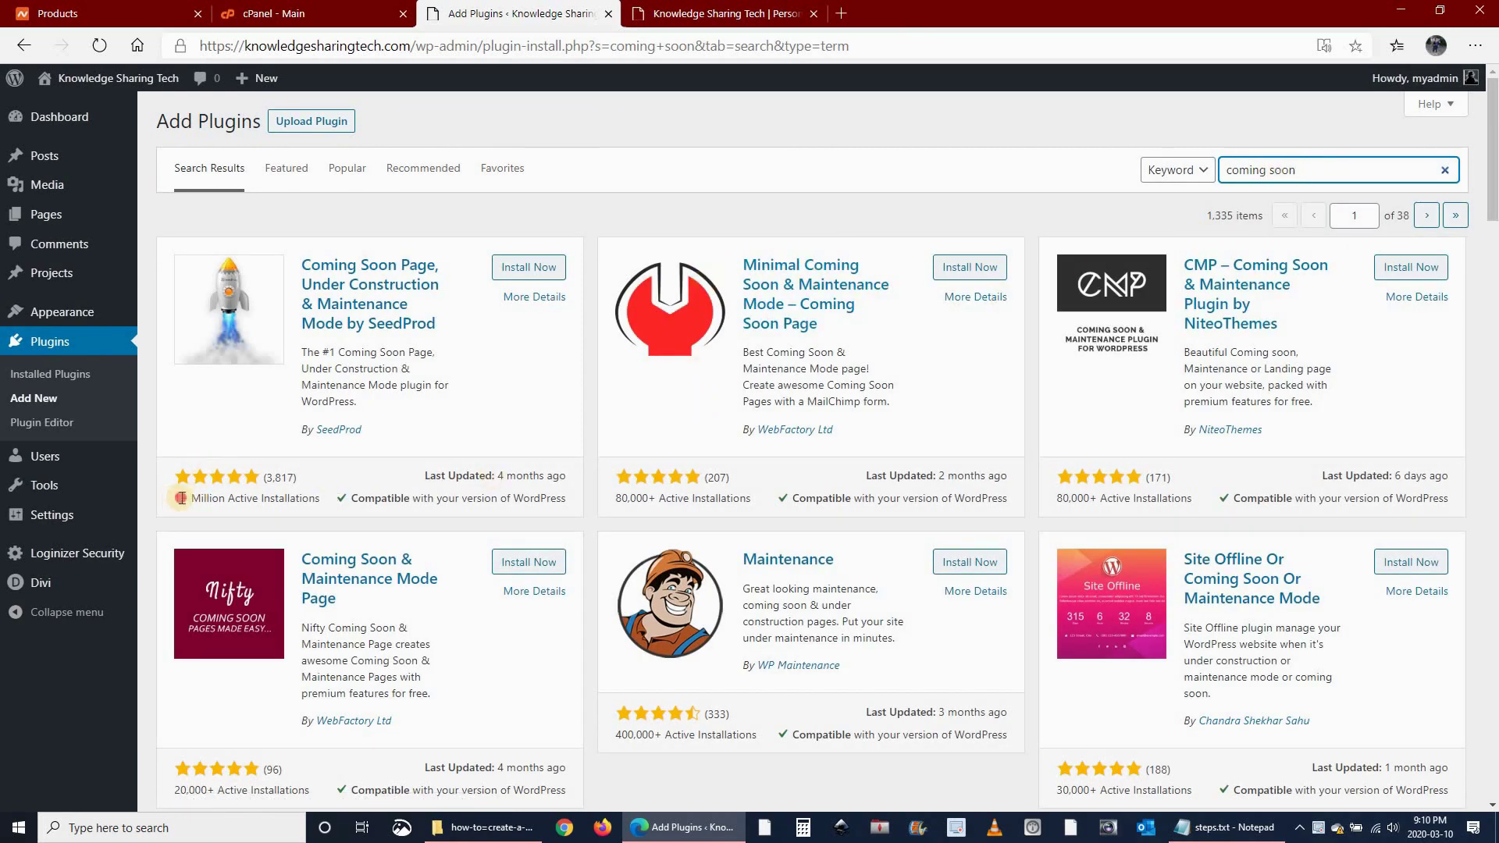
left_click_drag(180, 498, 333, 499)
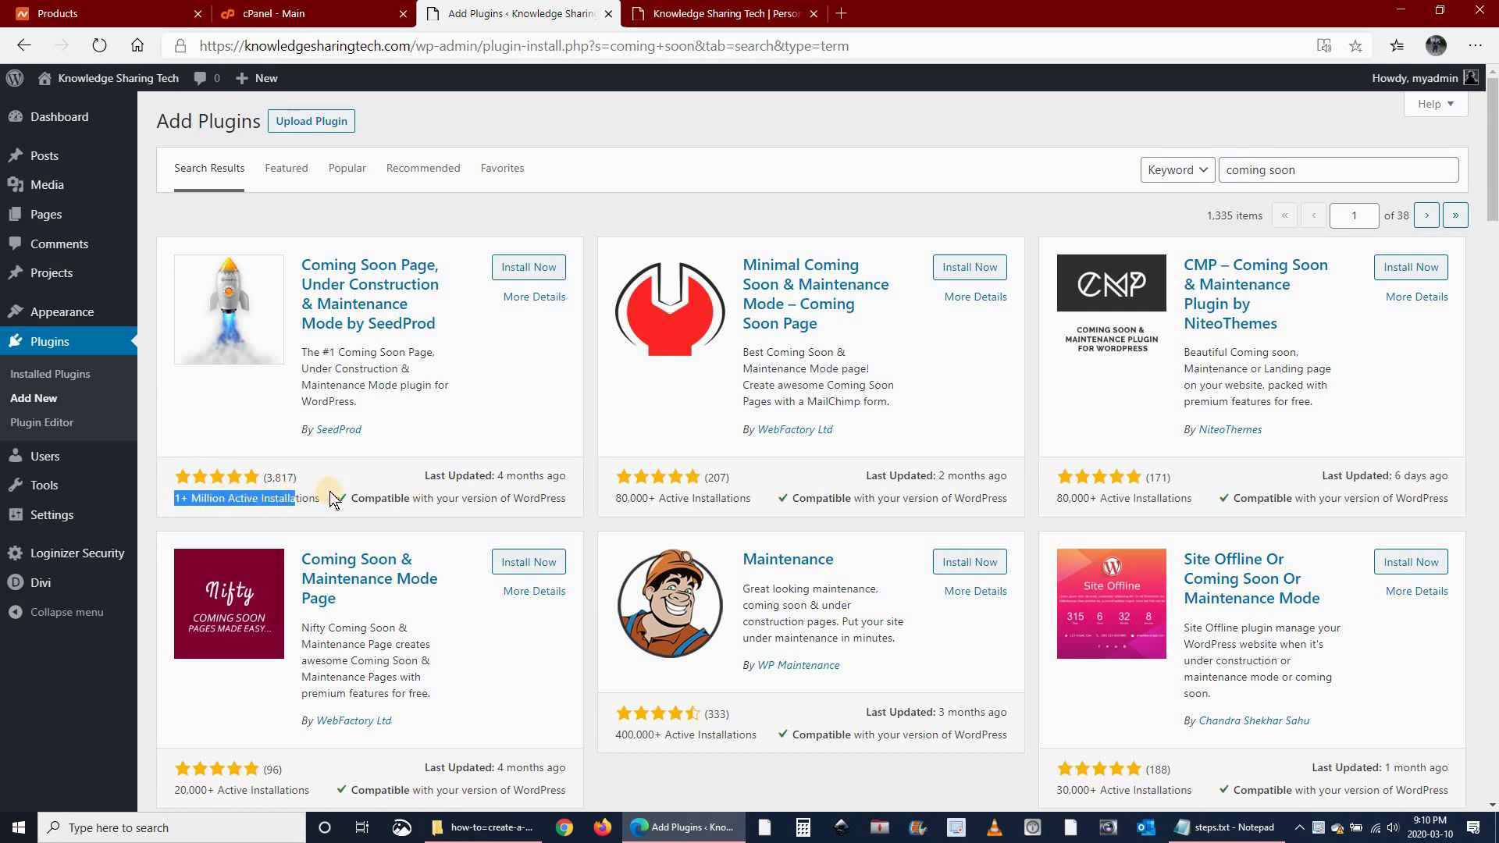
left_click(519, 269)
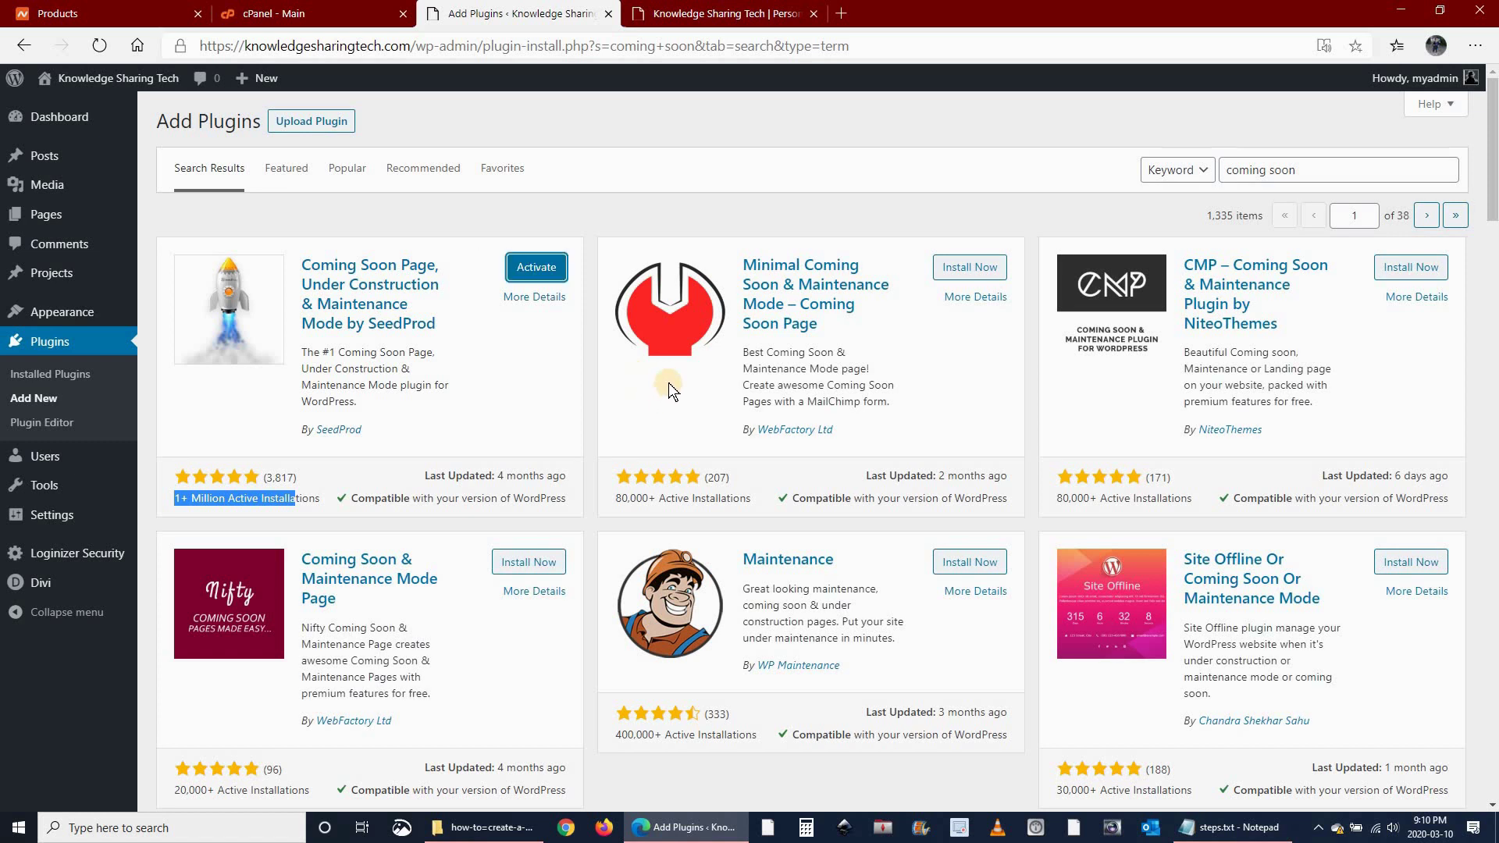
left_click(542, 273)
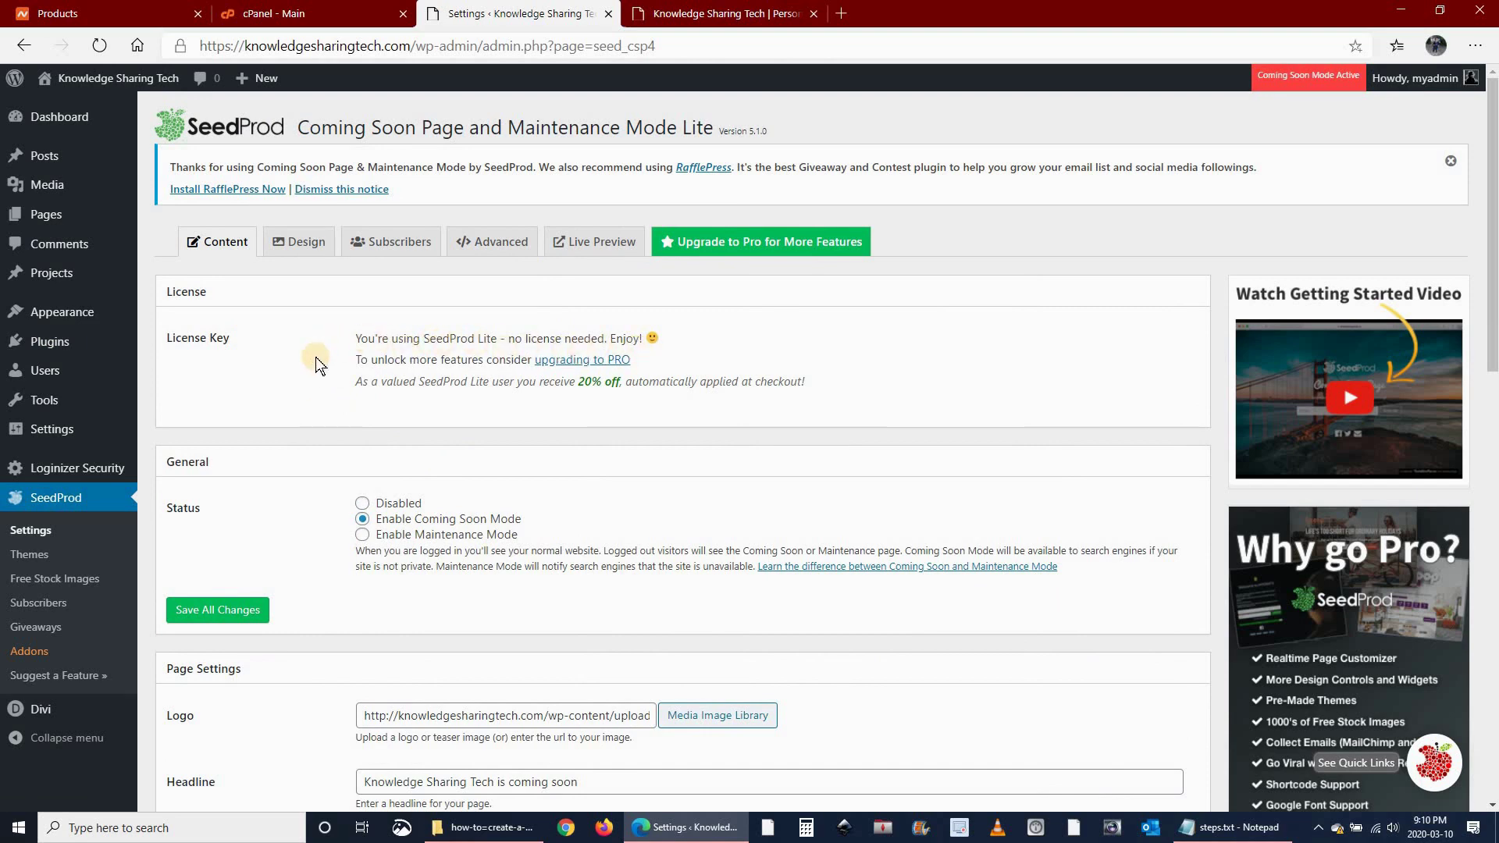
Upload knowledgesharingtech.png through the SeedProd logo's media library
scroll(315, 358, "down", 2)
scroll(315, 358, "down", 3)
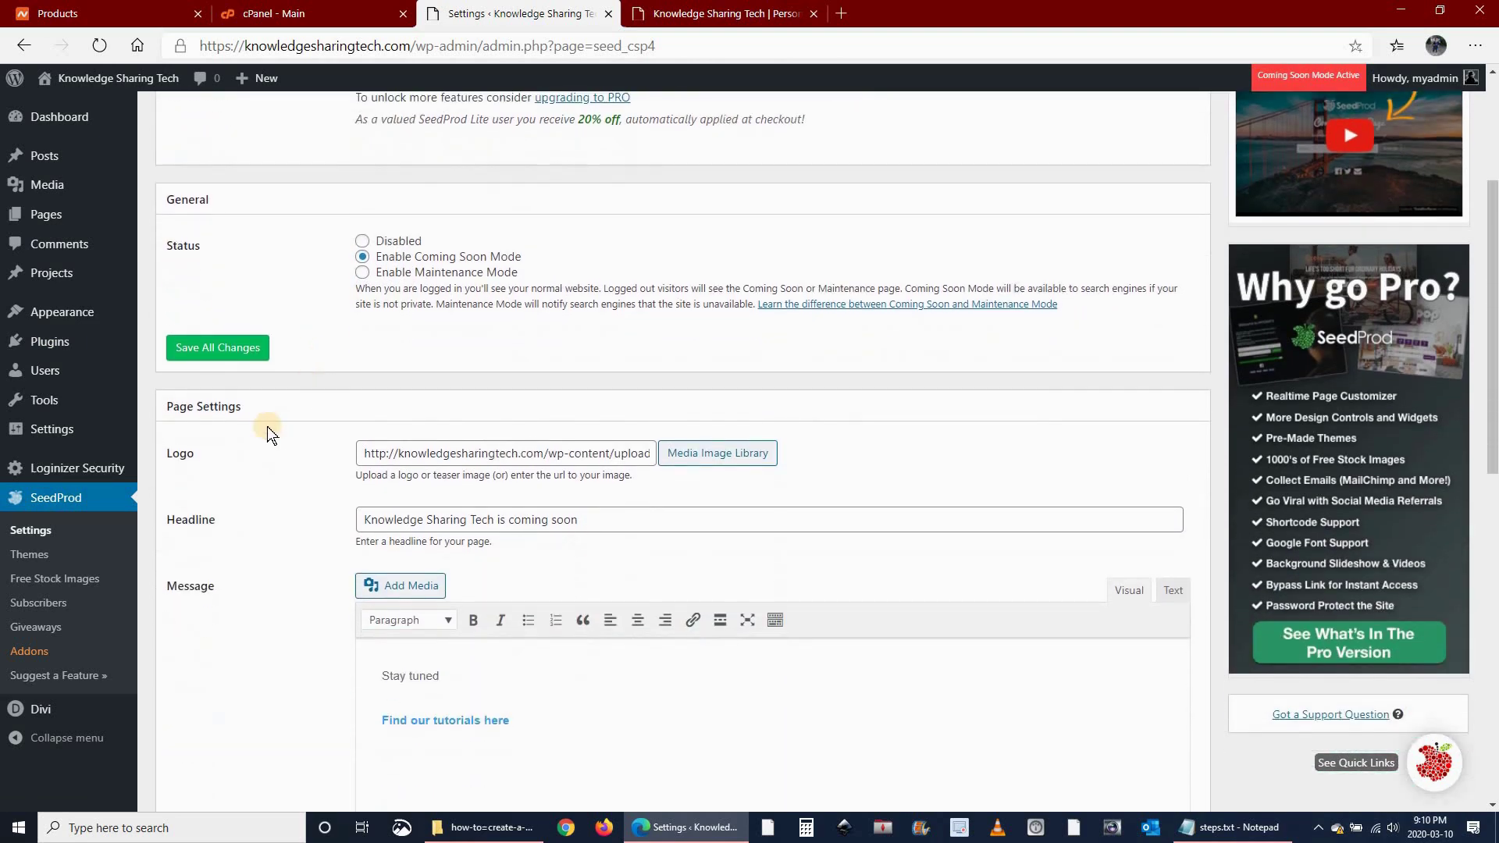
left_click(715, 453)
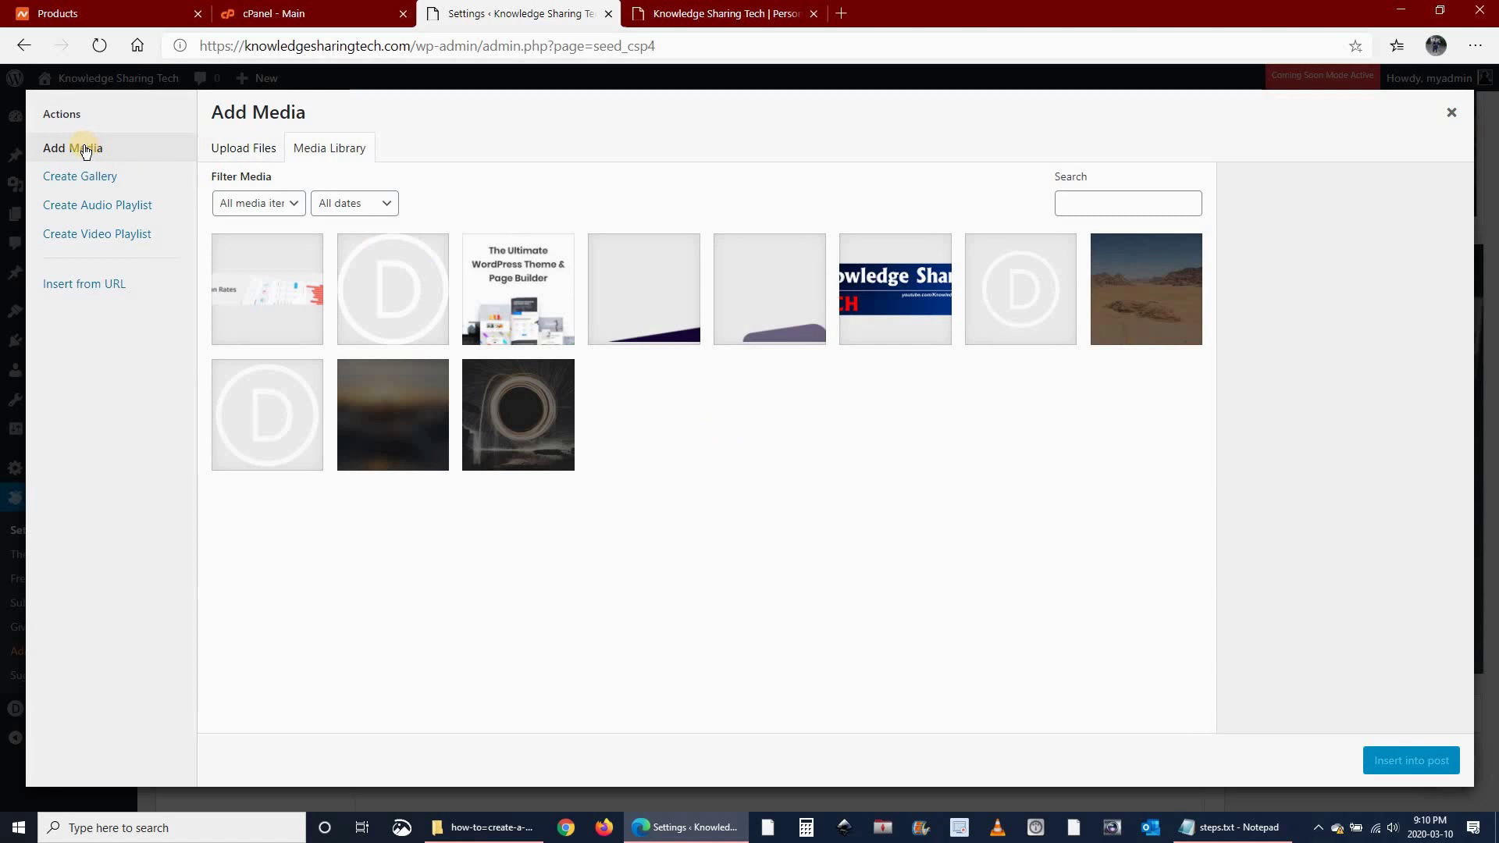
left_click(225, 147)
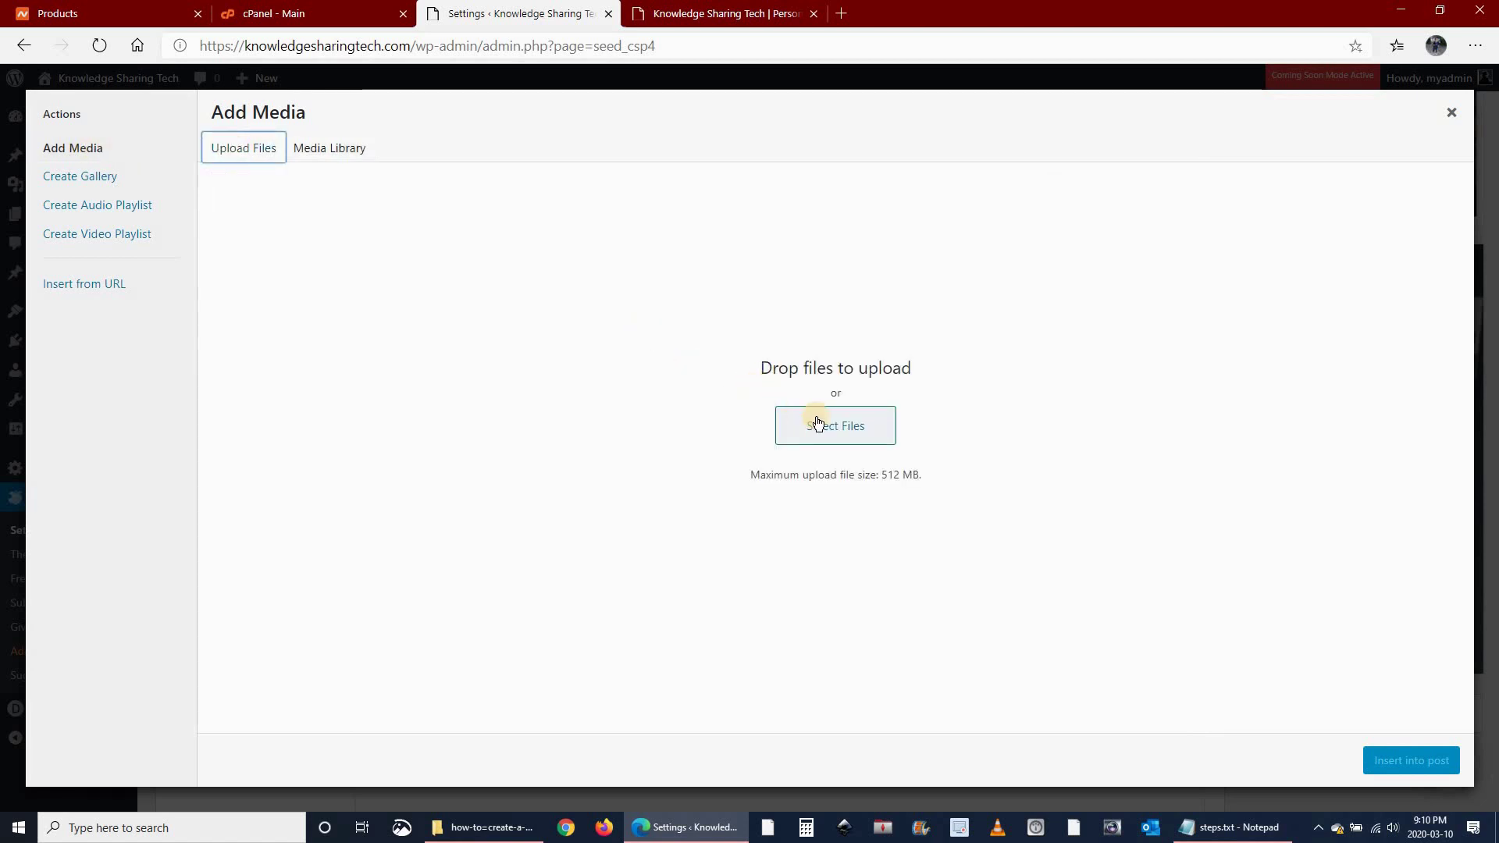
left_click(816, 422)
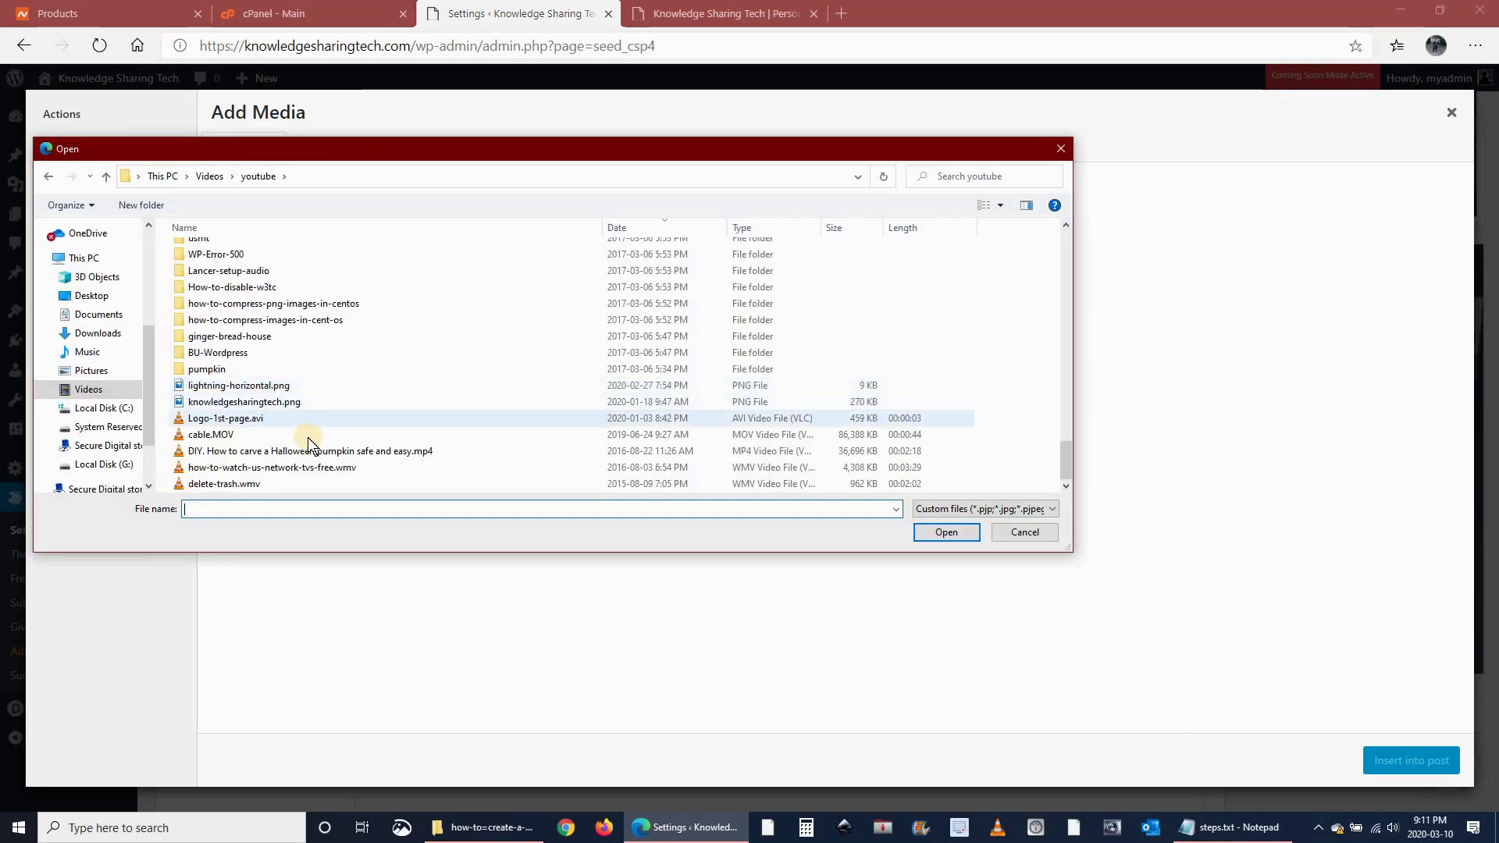
left_click(235, 403)
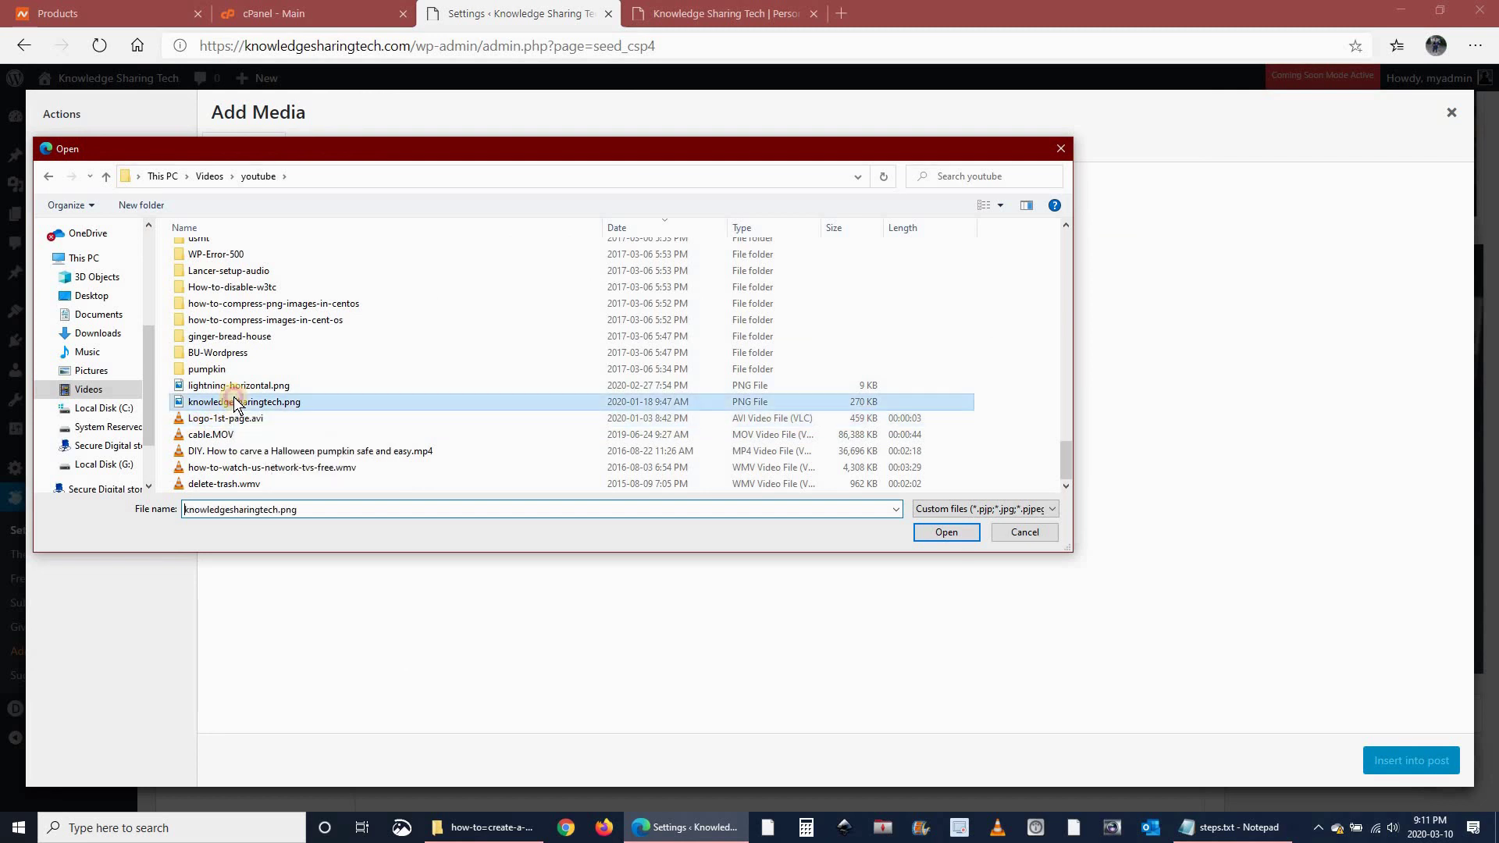
left_click(945, 534)
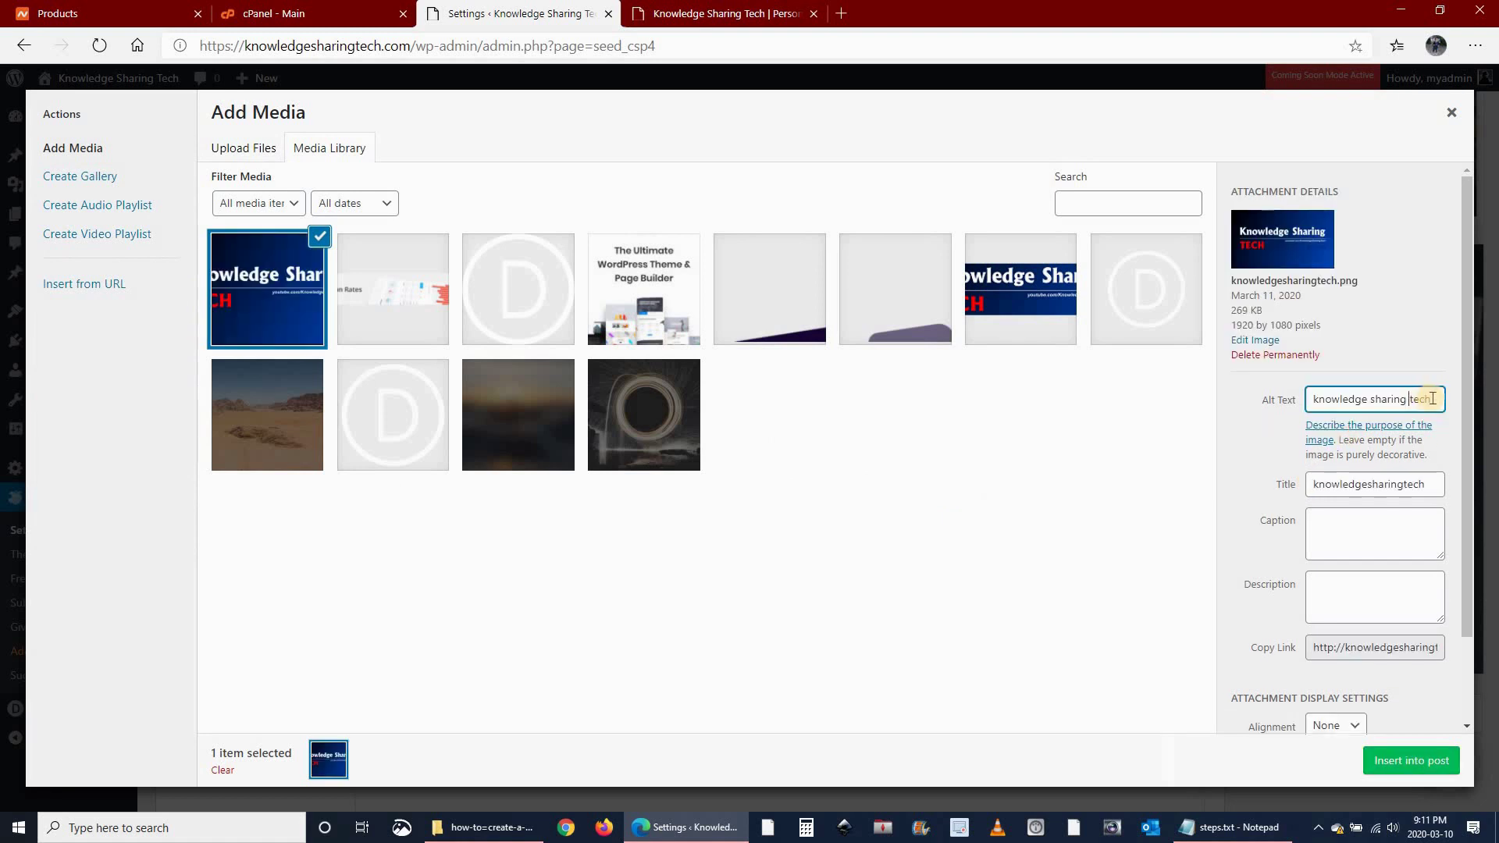
Copy the alt text 'knowledge sharing tech' into the description and insert the image as the logo
left_click_drag(1433, 398, 1259, 396)
key("ctrl+c")
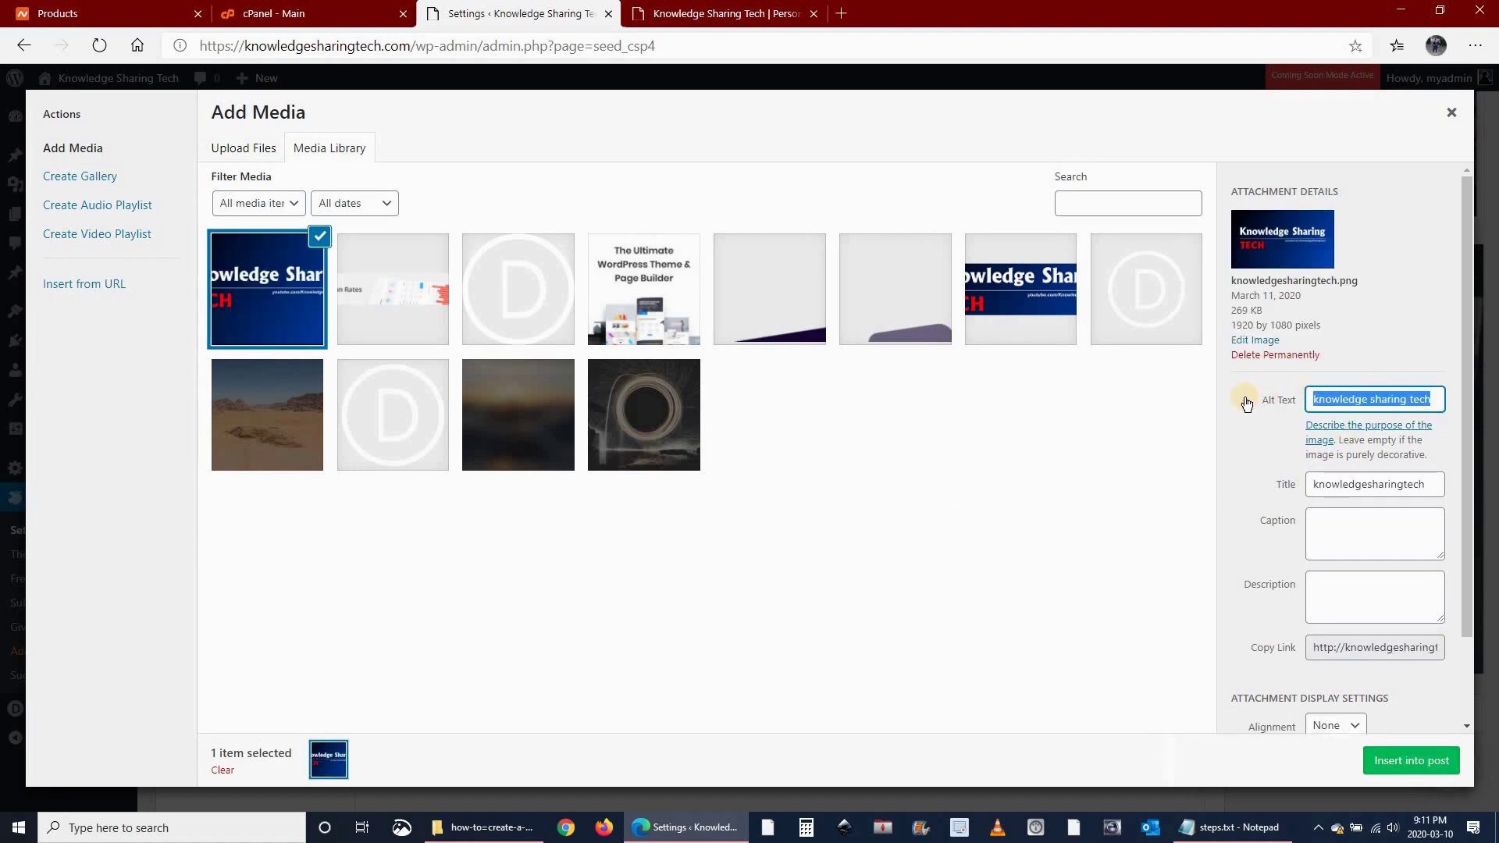
left_click(1350, 608)
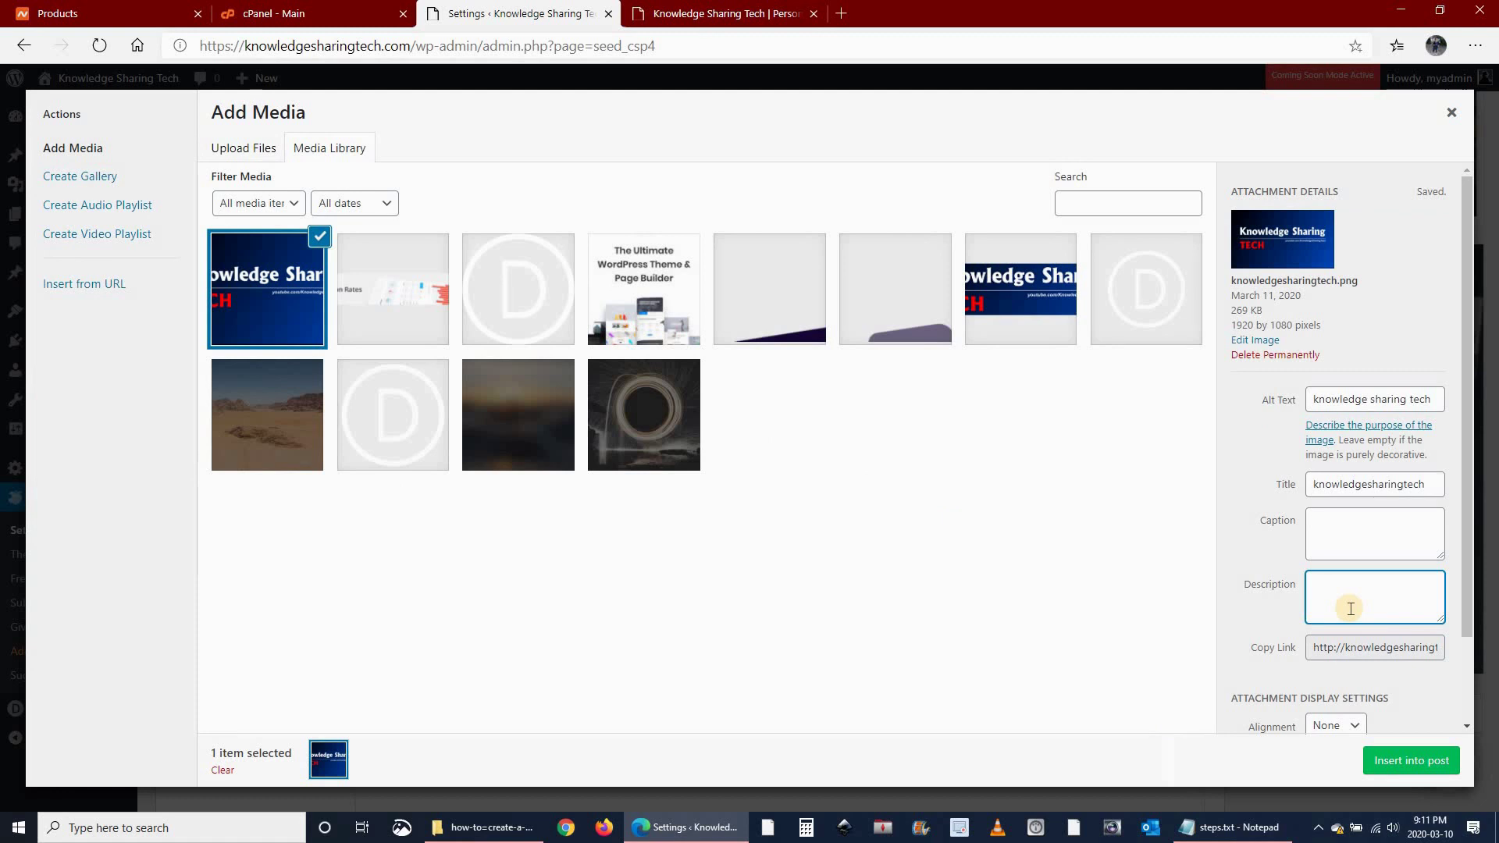
key("ctrl+v")
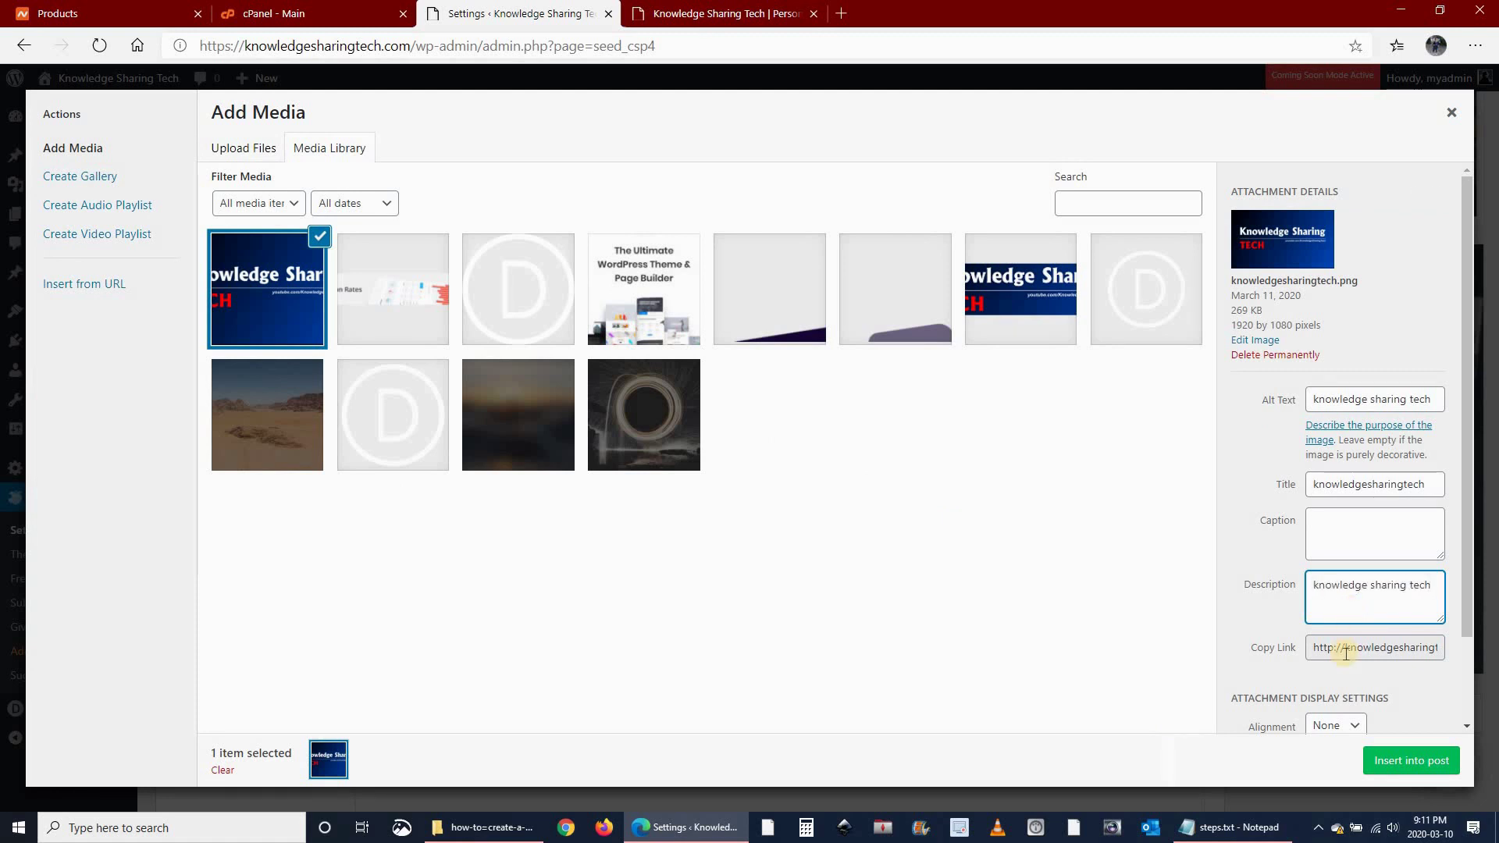
scroll(1344, 655, "down", 2)
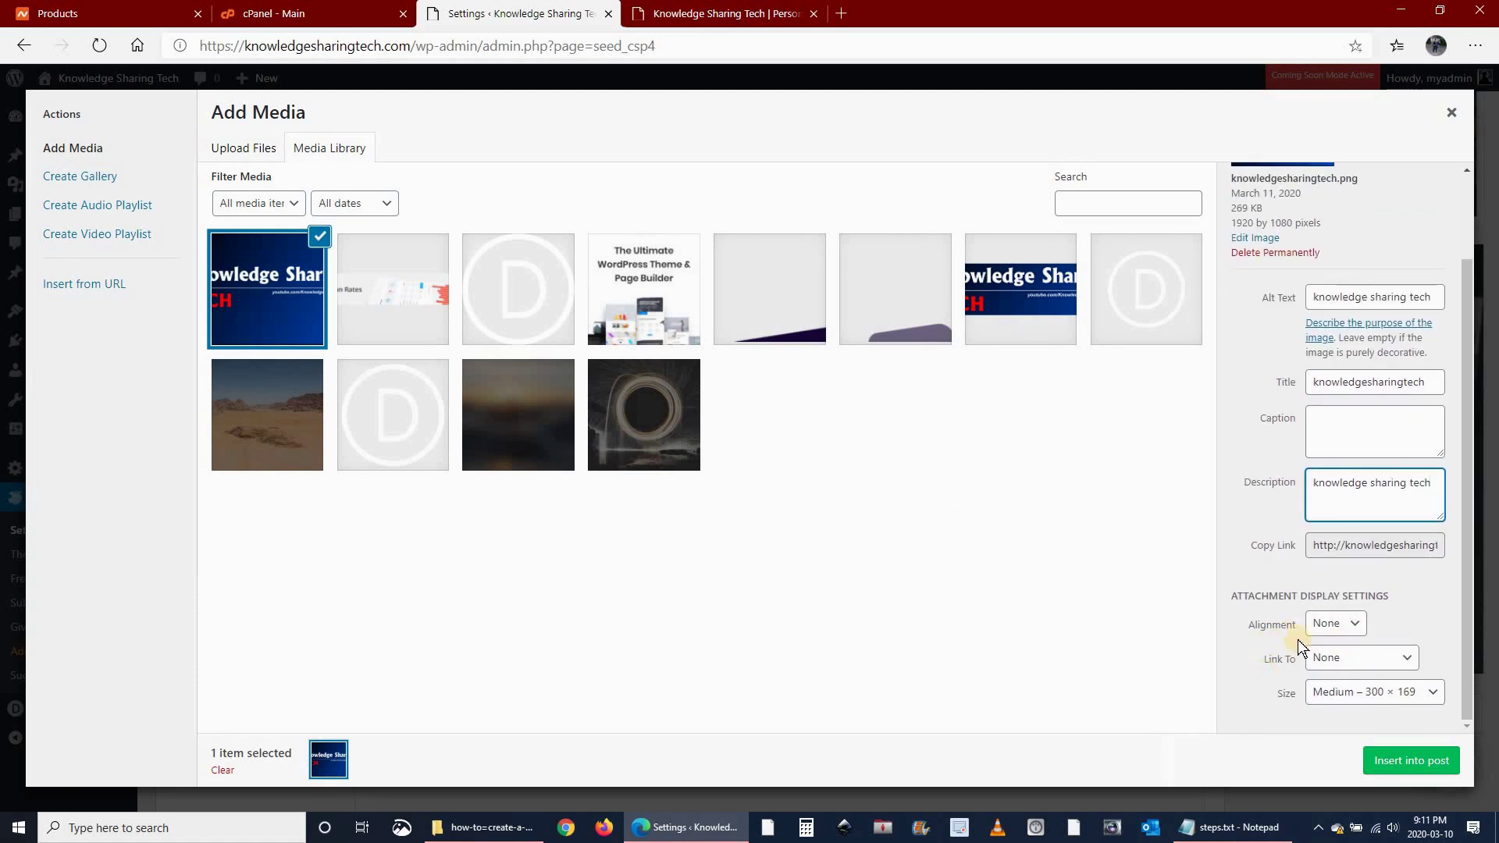
left_click(1414, 757)
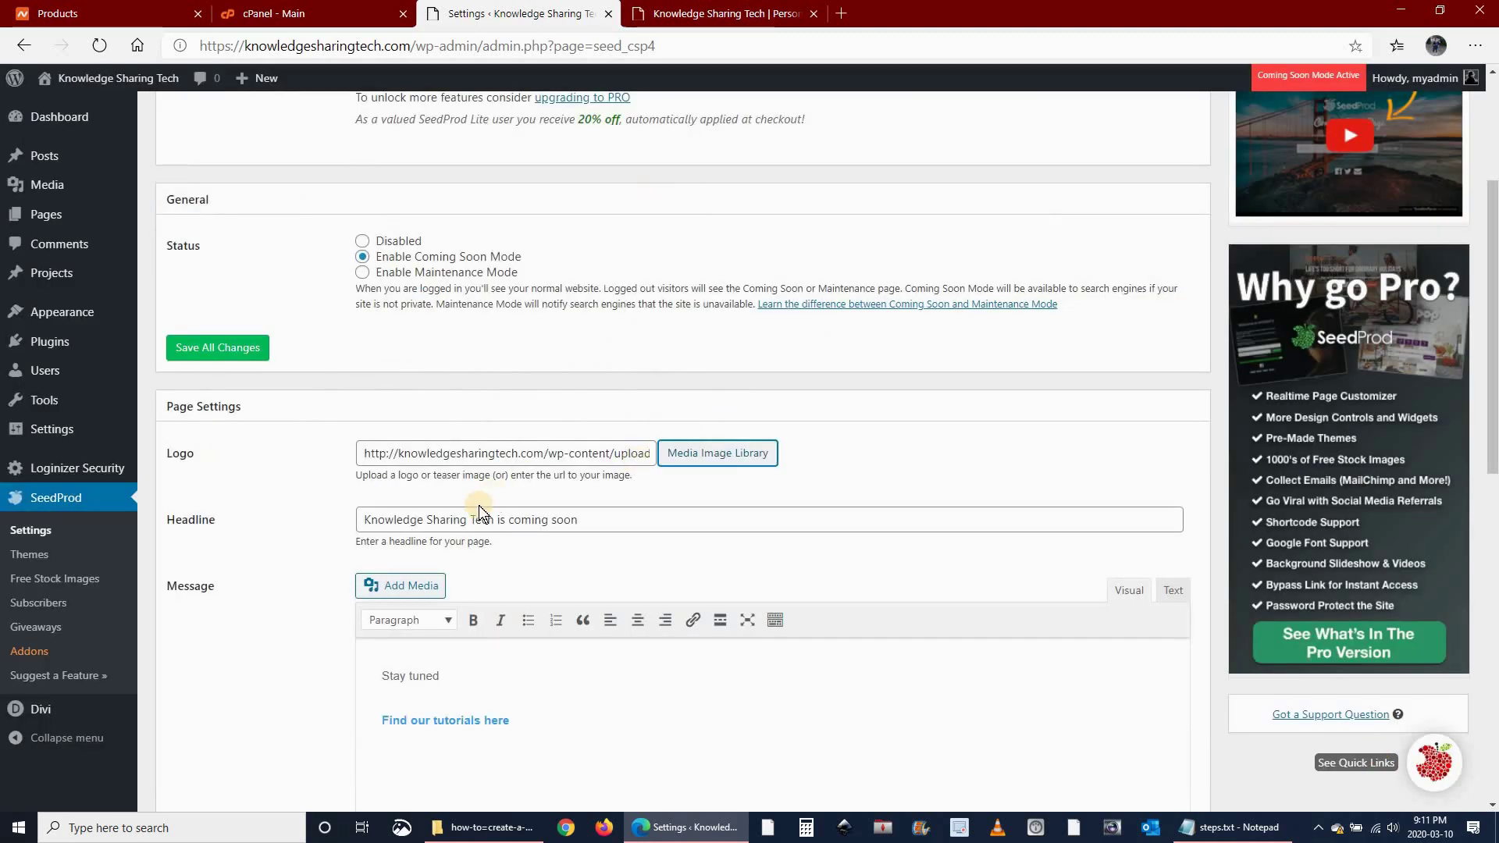
scroll(922, 476, "up", 4)
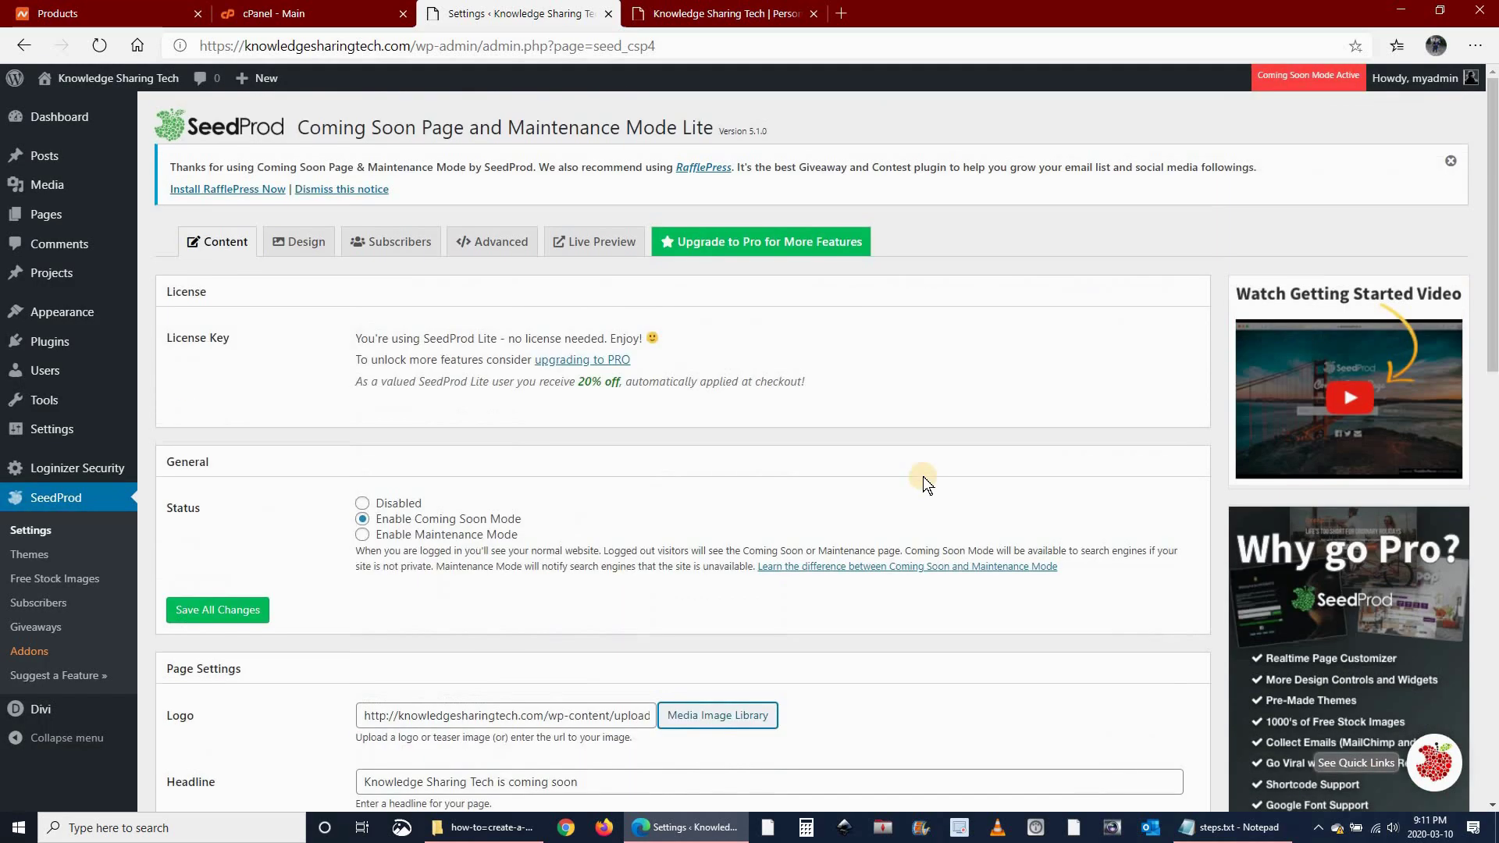
scroll(923, 477, "down", 3)
scroll(923, 476, "up", 3)
scroll(923, 467, "down", 5)
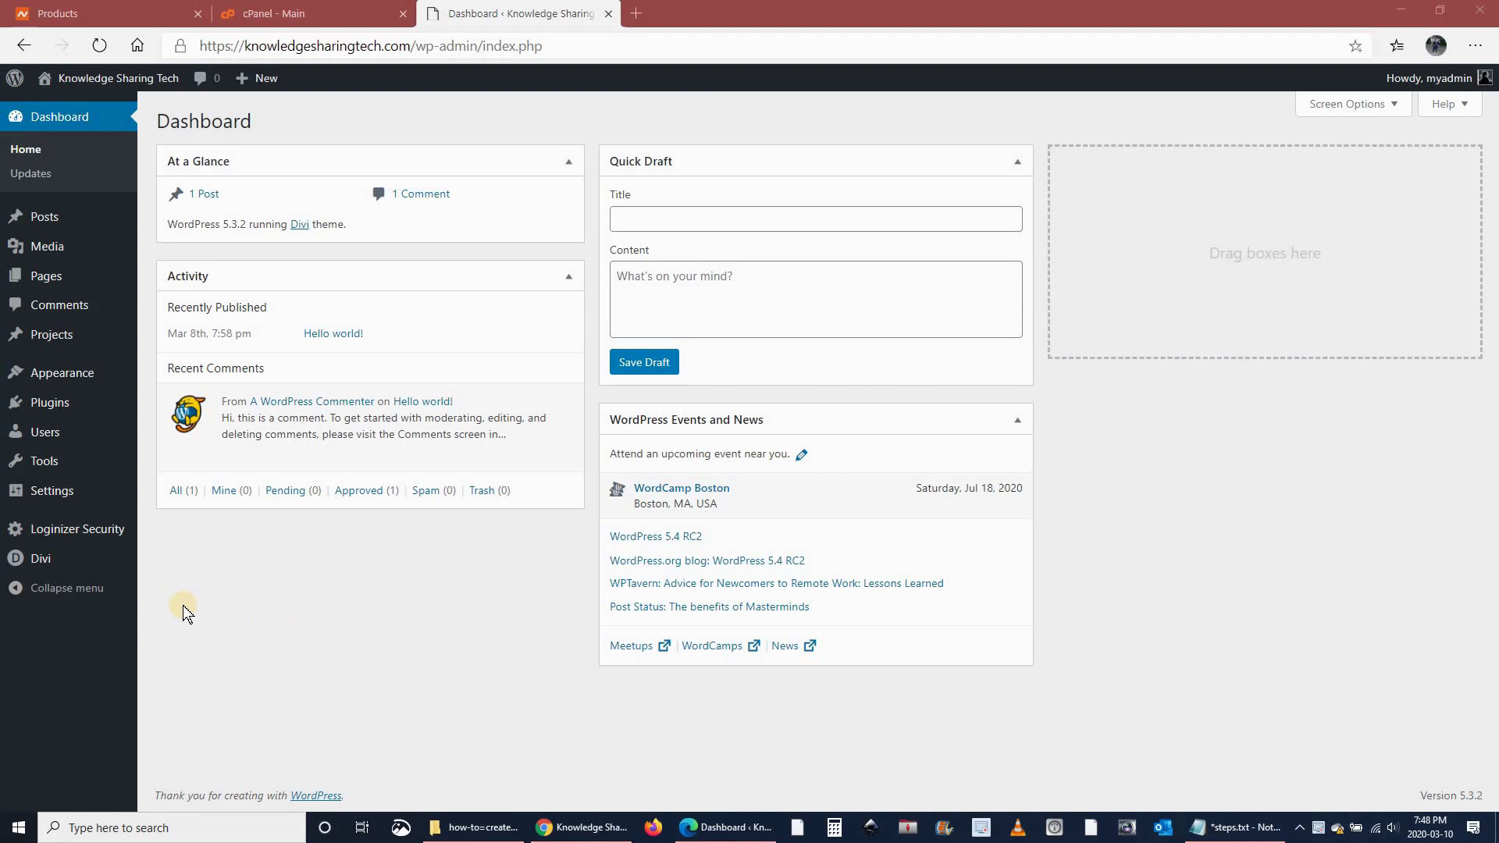
In Divi Theme Options, upload kts-header.png as the logo image
mouse_move(38, 560)
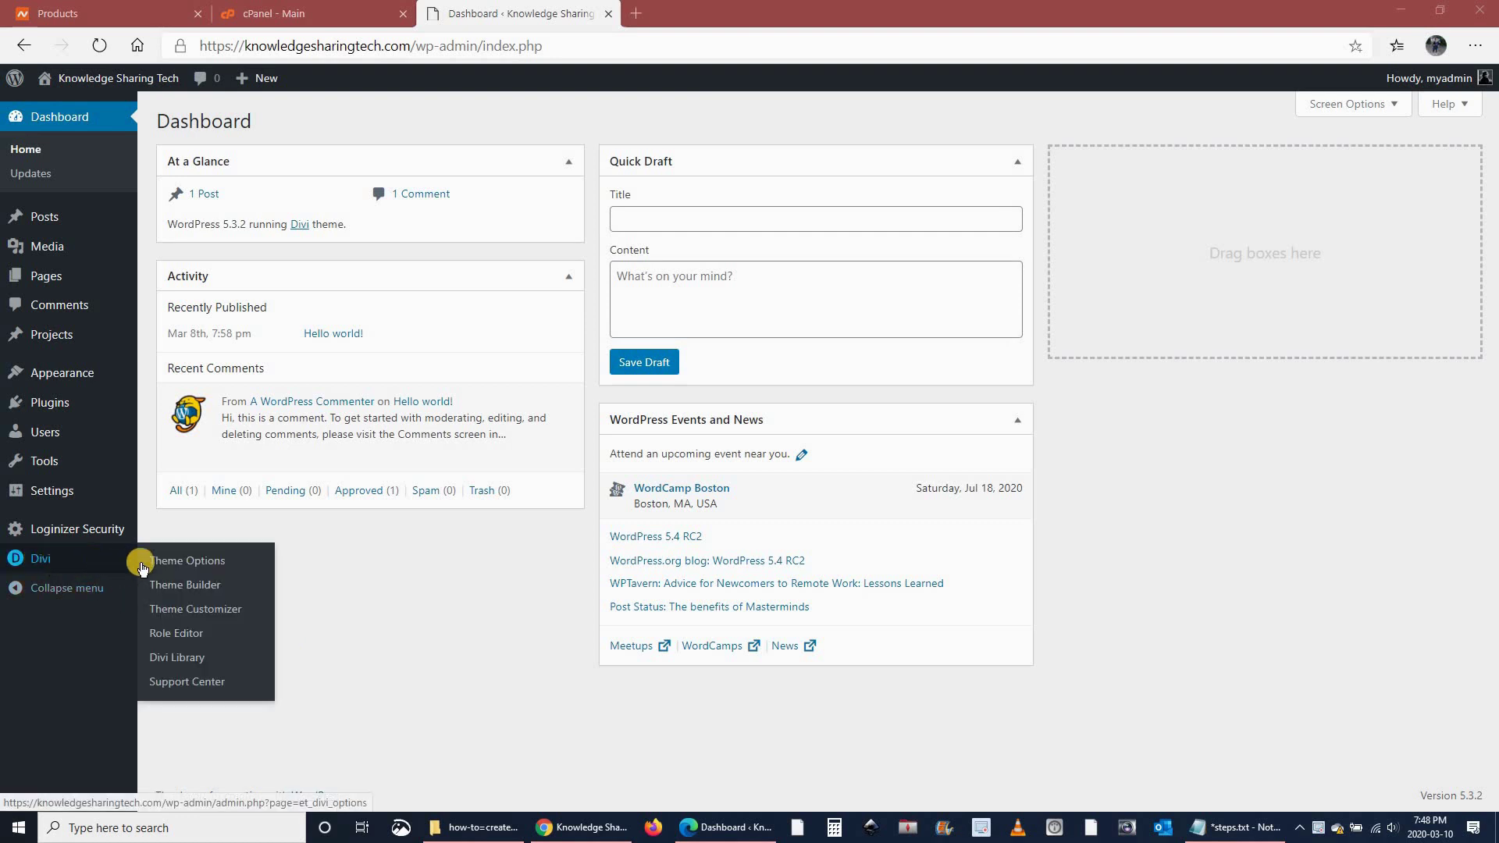
left_click(169, 560)
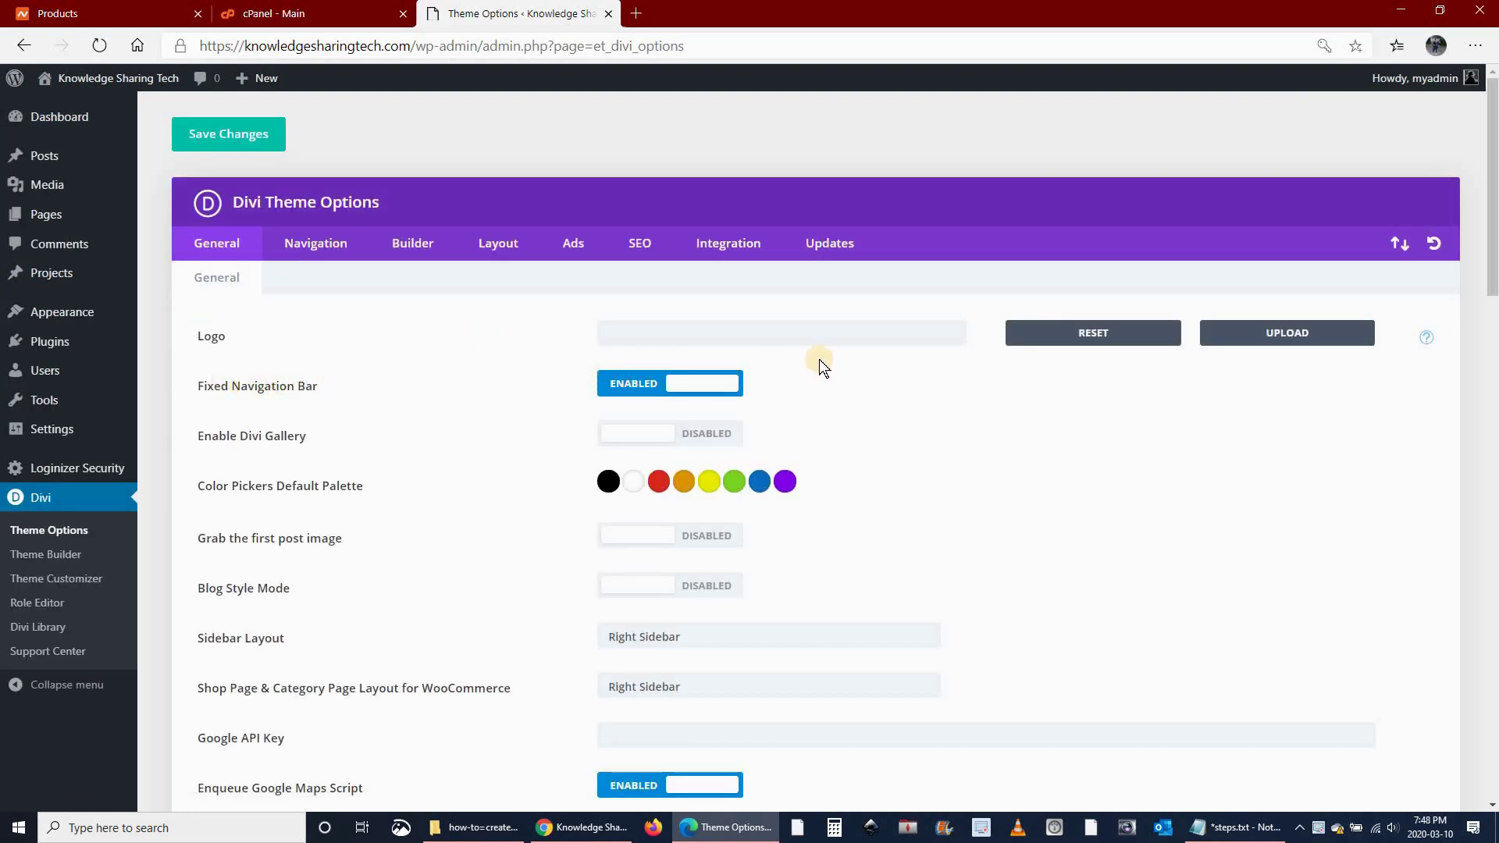
left_click(1289, 332)
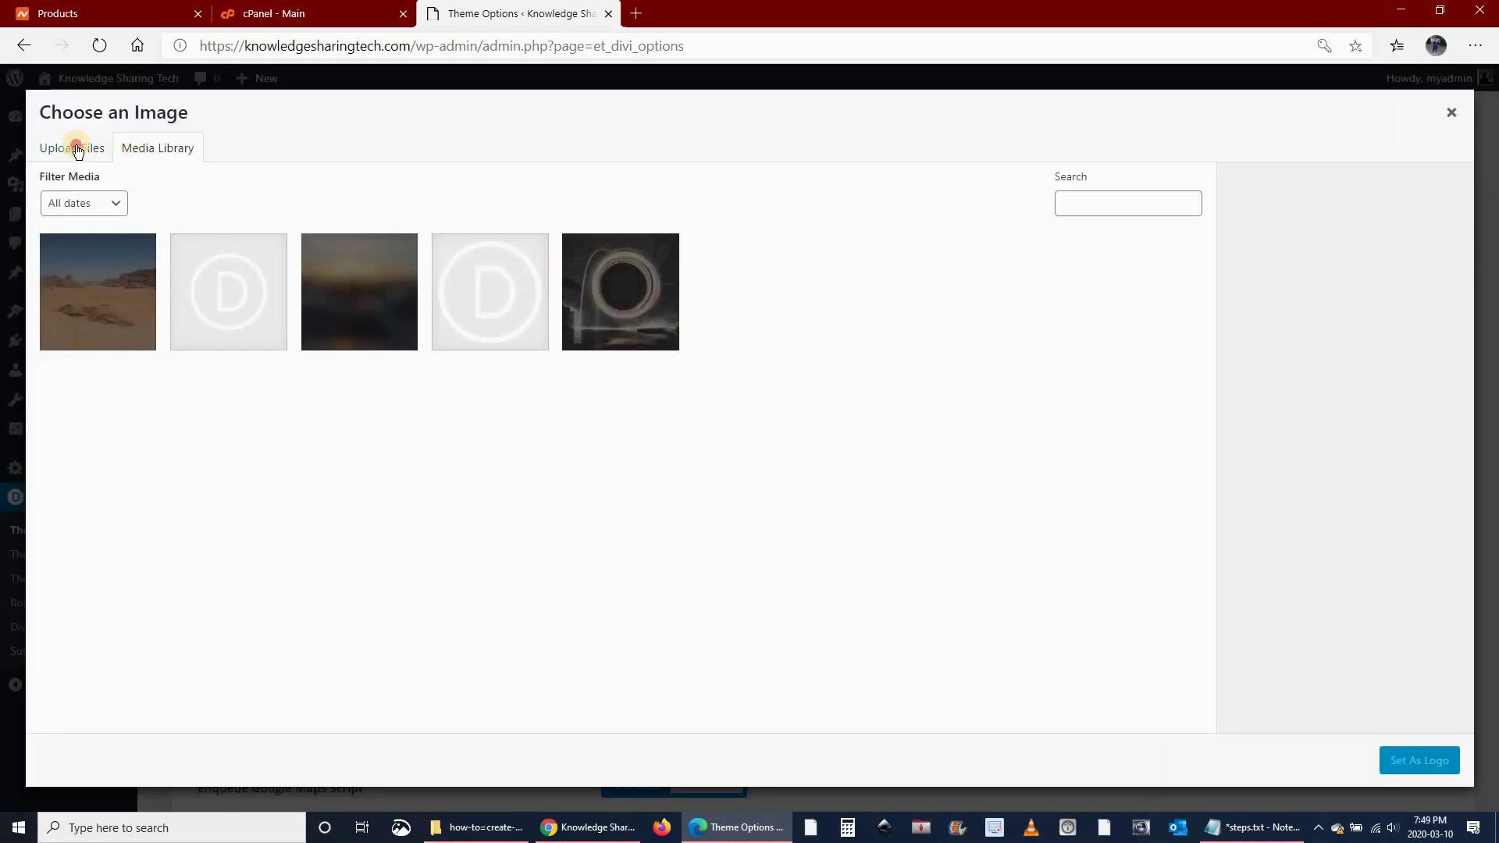
left_click(76, 149)
left_click(711, 423)
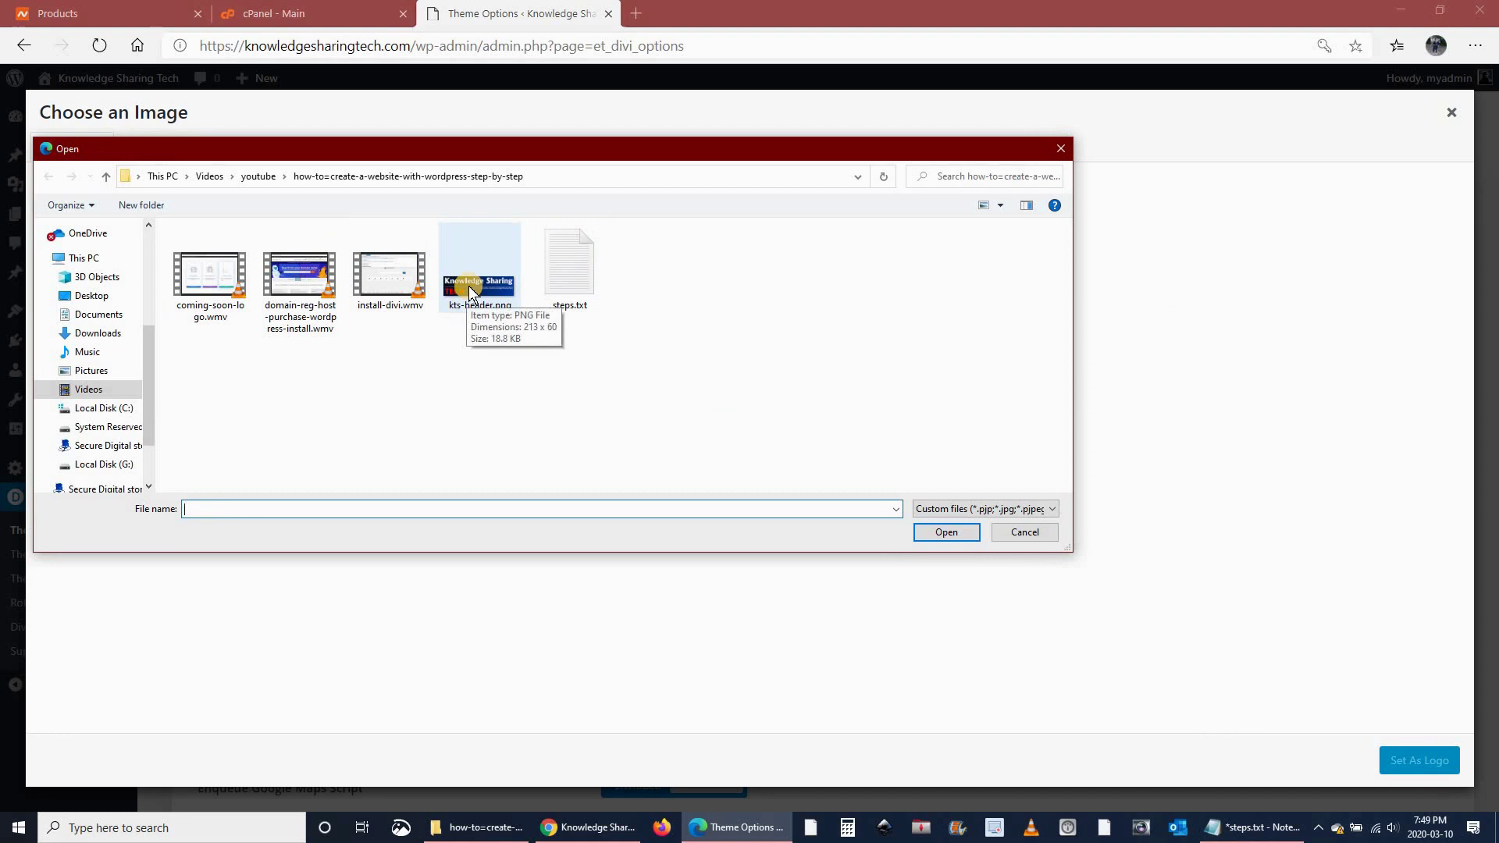
left_click(469, 293)
left_click(946, 533)
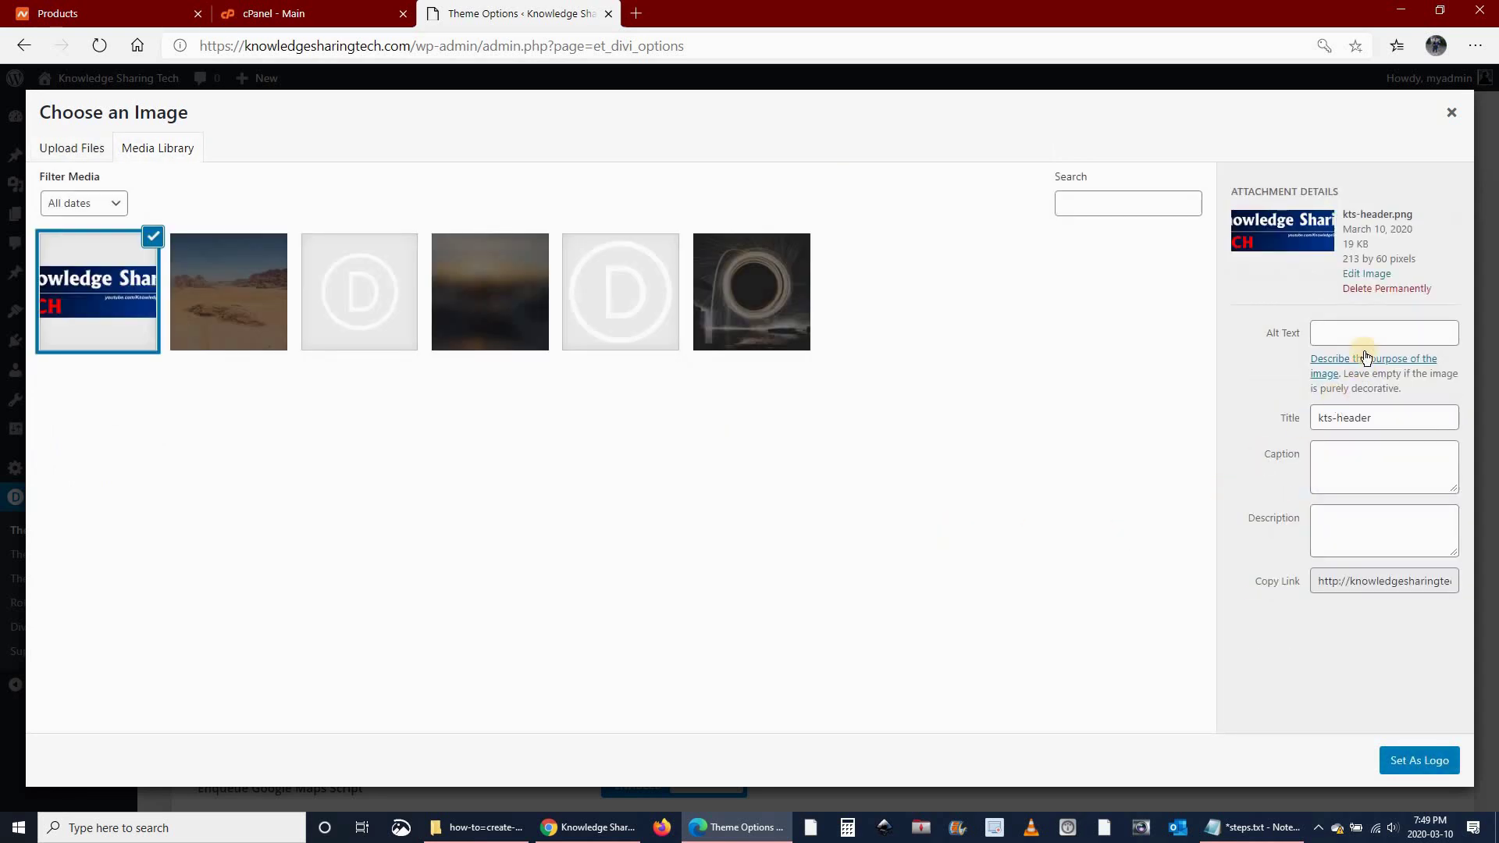
Give the image alt text and description 'Knowledge Sharing Tech Logo' and set it as the logo
left_click(1367, 335)
type("Knowle")
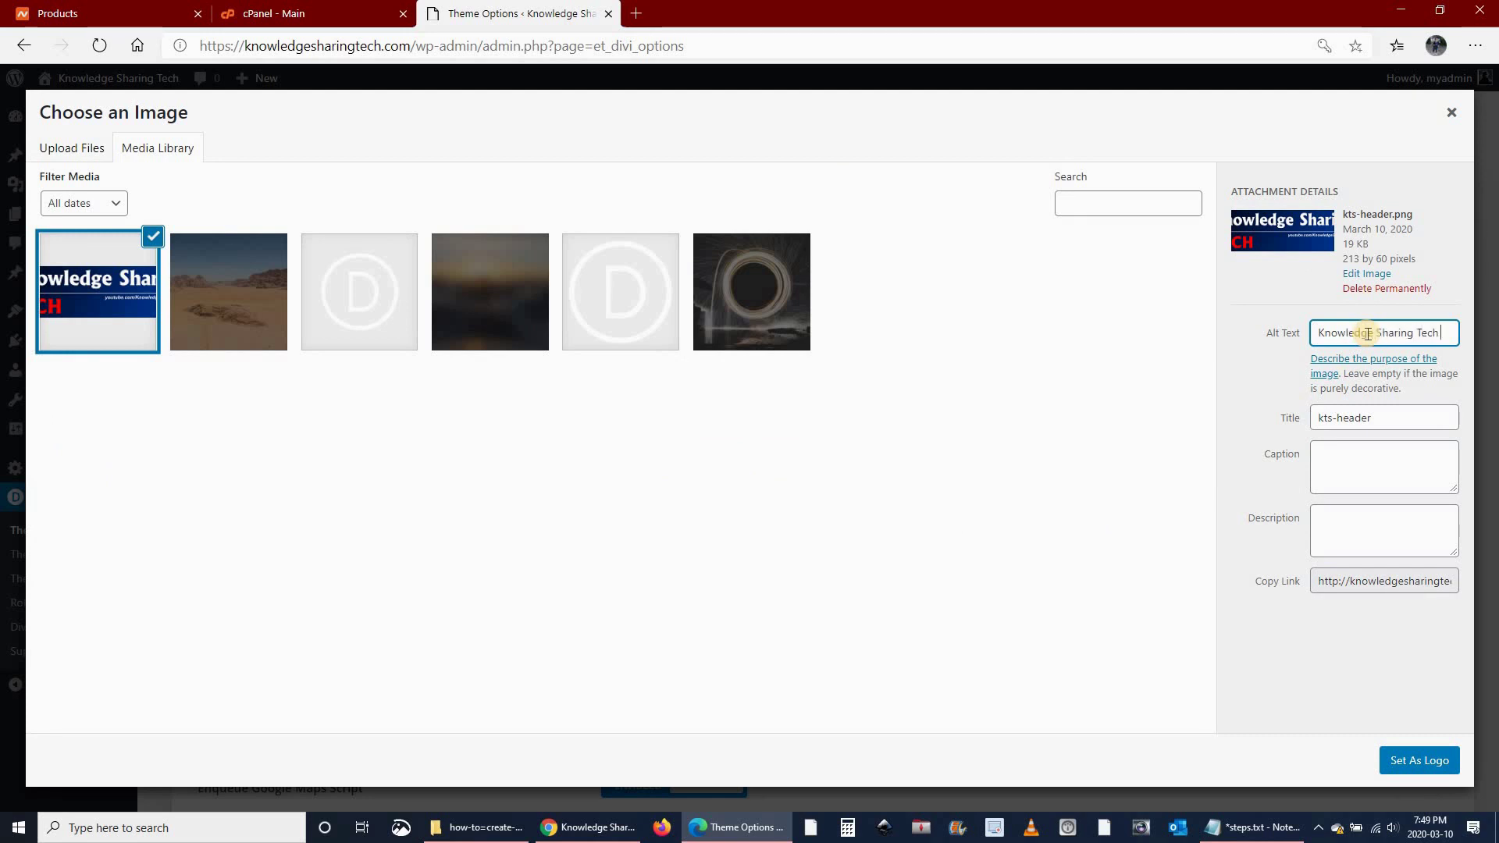
type("dge Sharing Tech Logo")
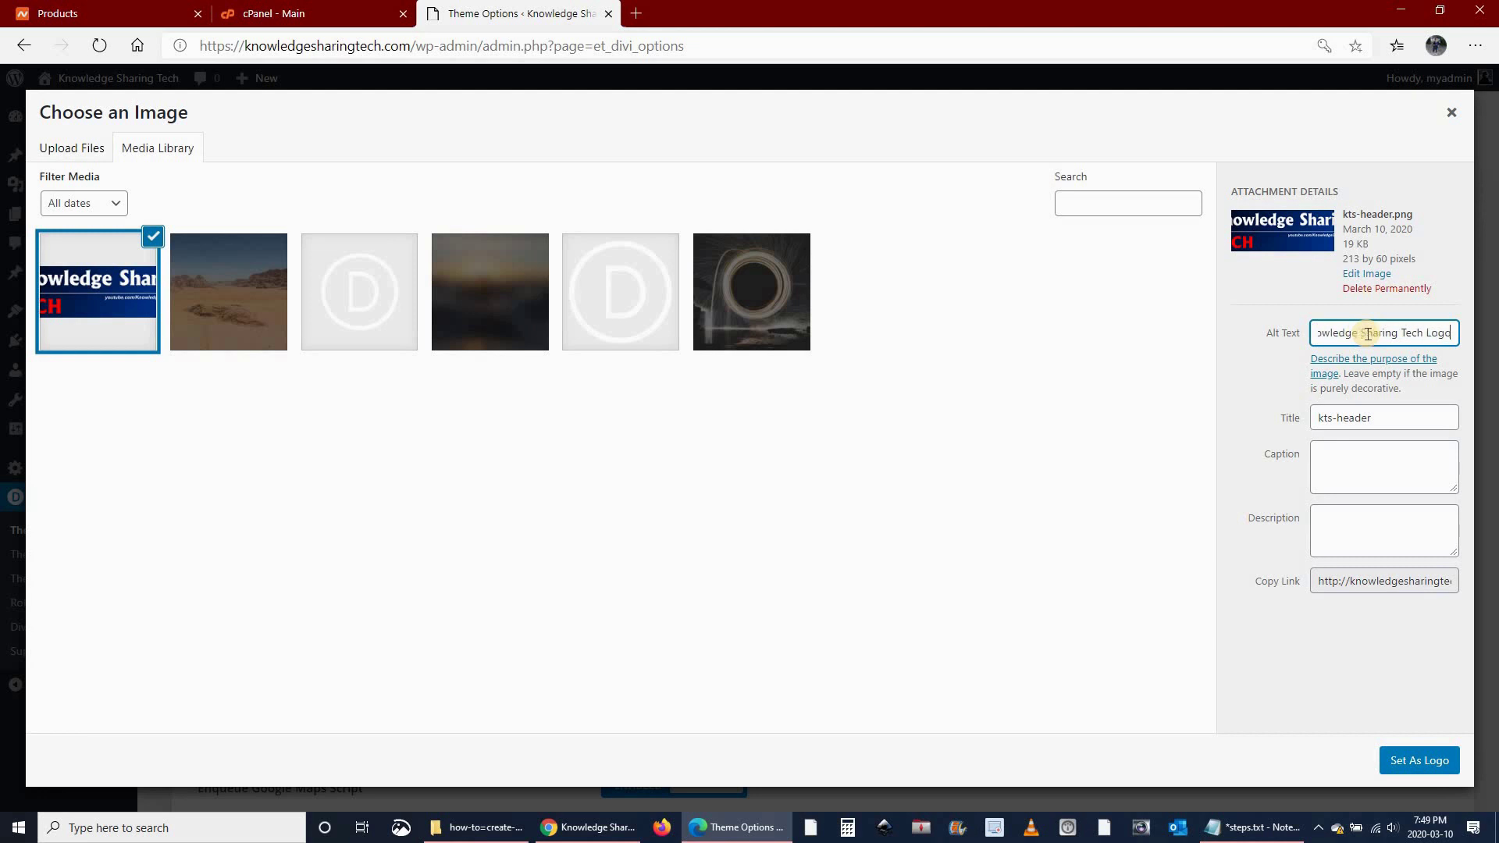
key("ctrl+a")
key("ctrl+c")
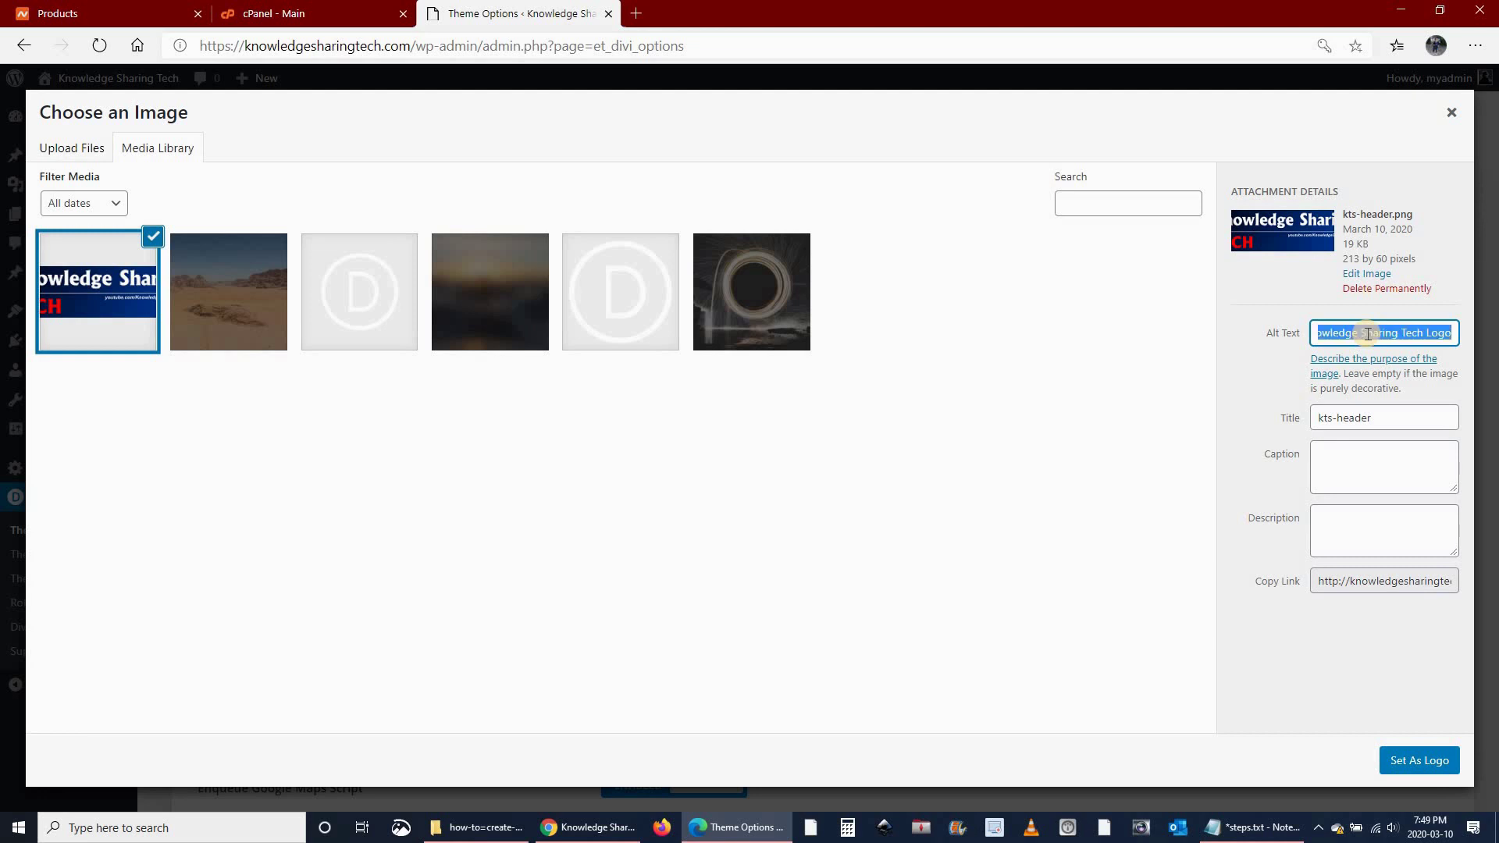
left_click(1348, 524)
key("ctrl+v")
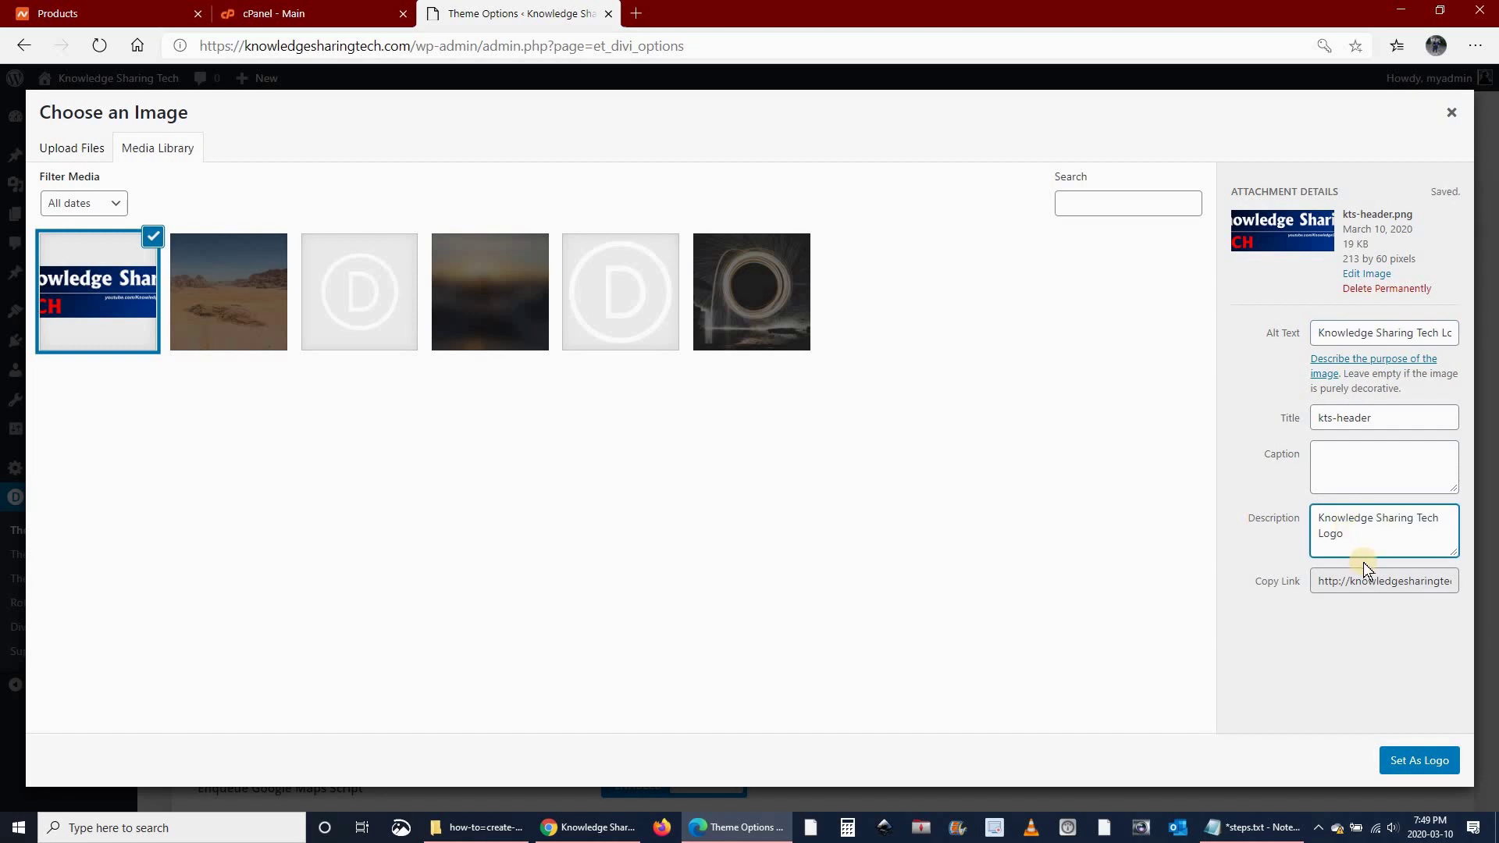
left_click(1407, 759)
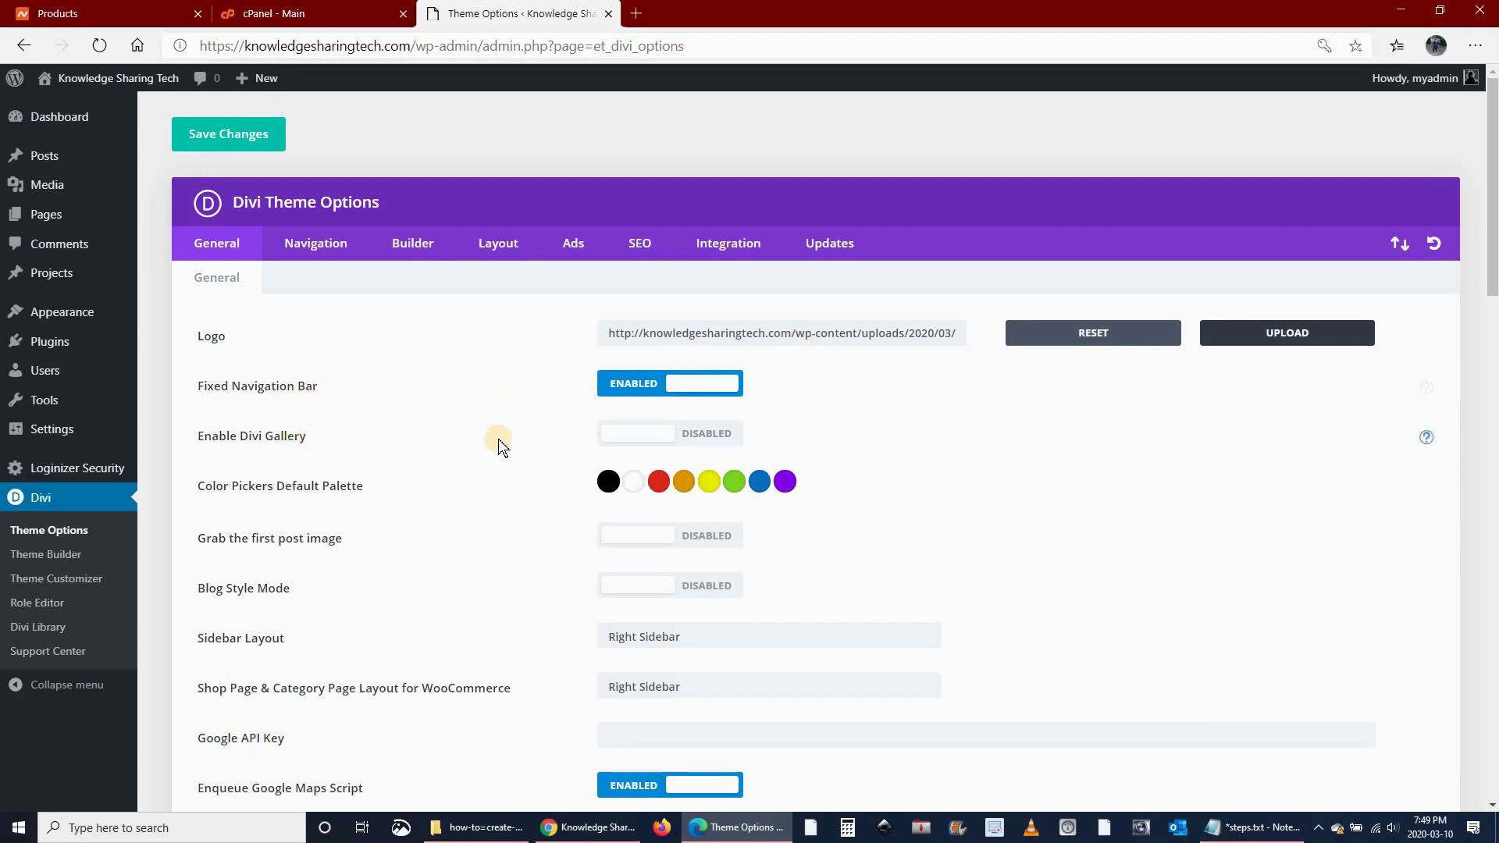
Switch Show Google+ Icon and Show RSS Icon to Disabled
scroll(874, 440, "down", 2)
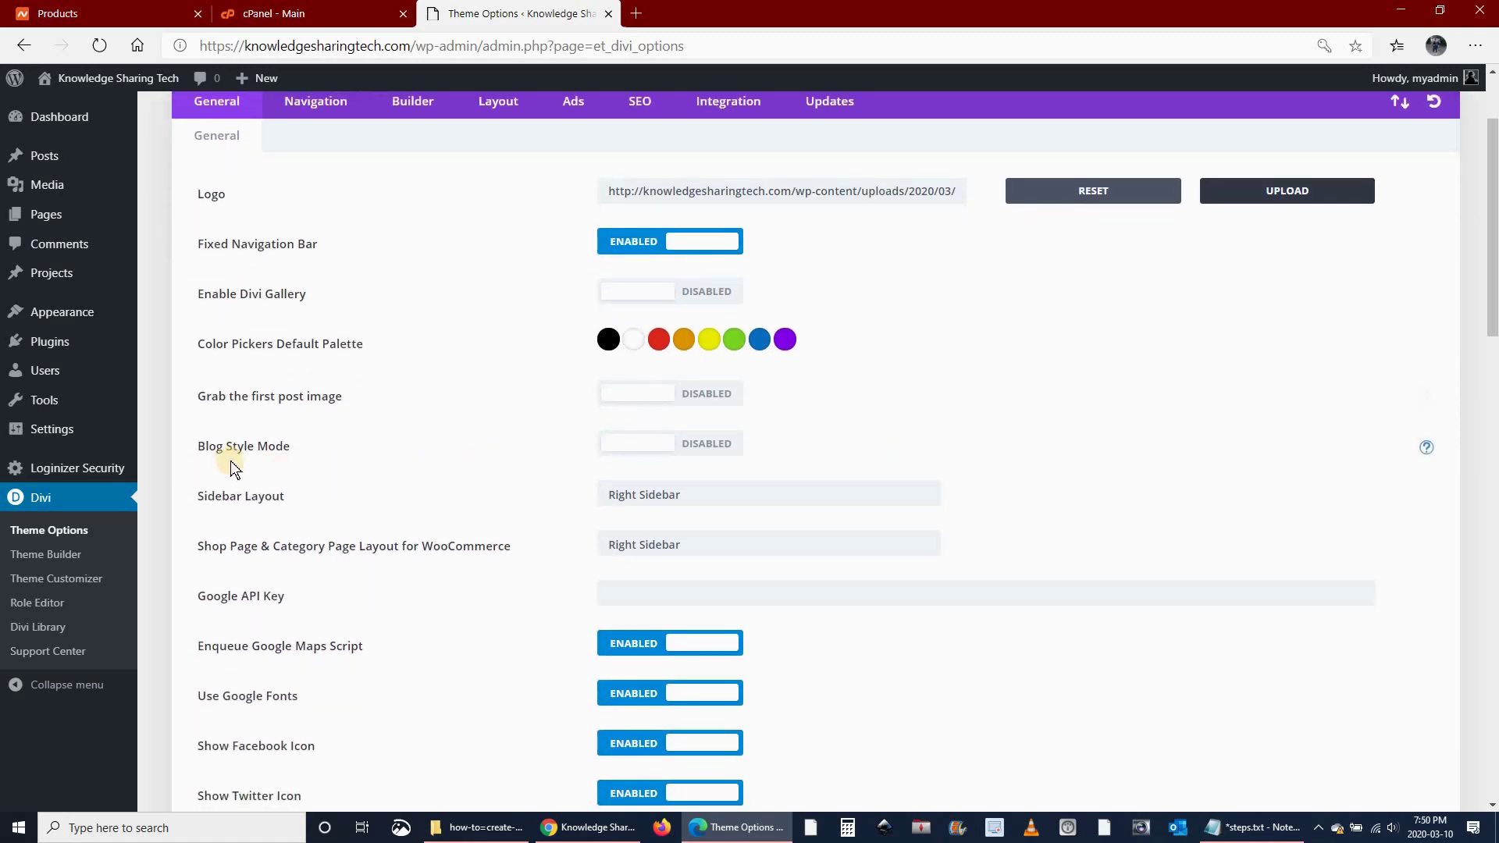
scroll(412, 443, "down", 4)
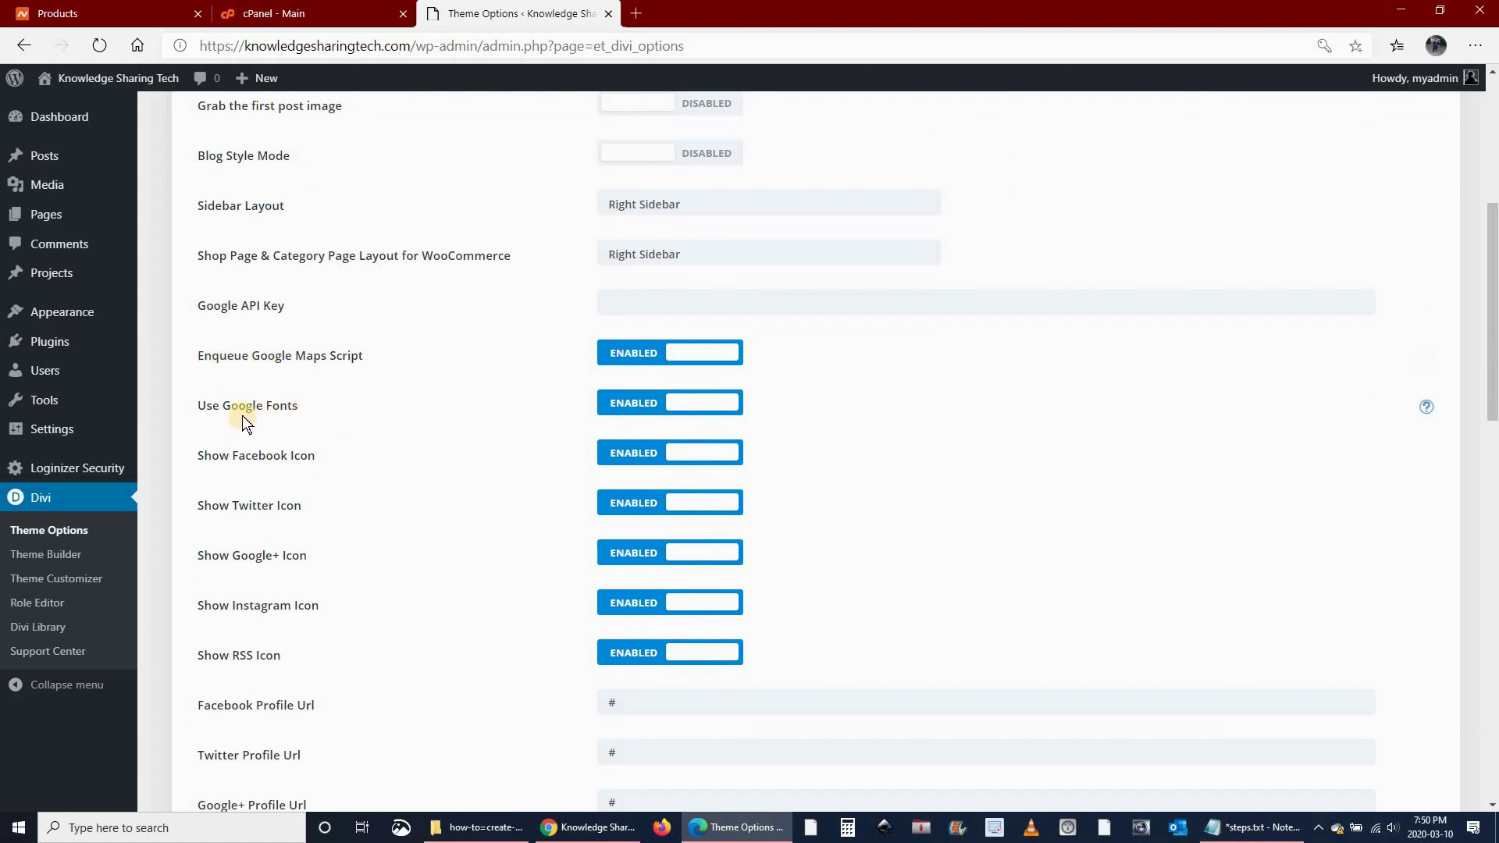
scroll(341, 431, "down", 2)
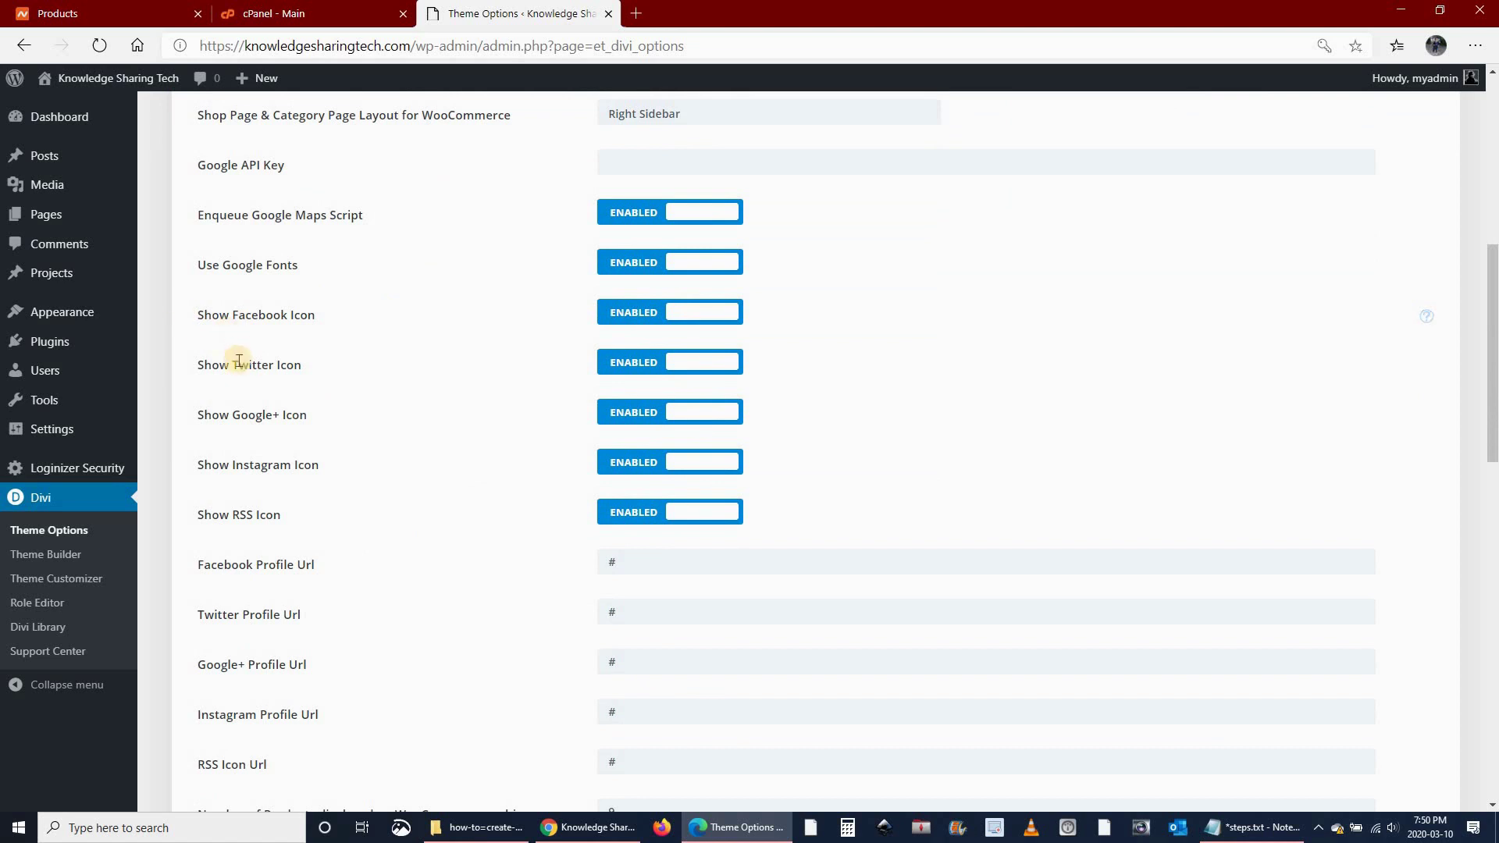
left_click(630, 413)
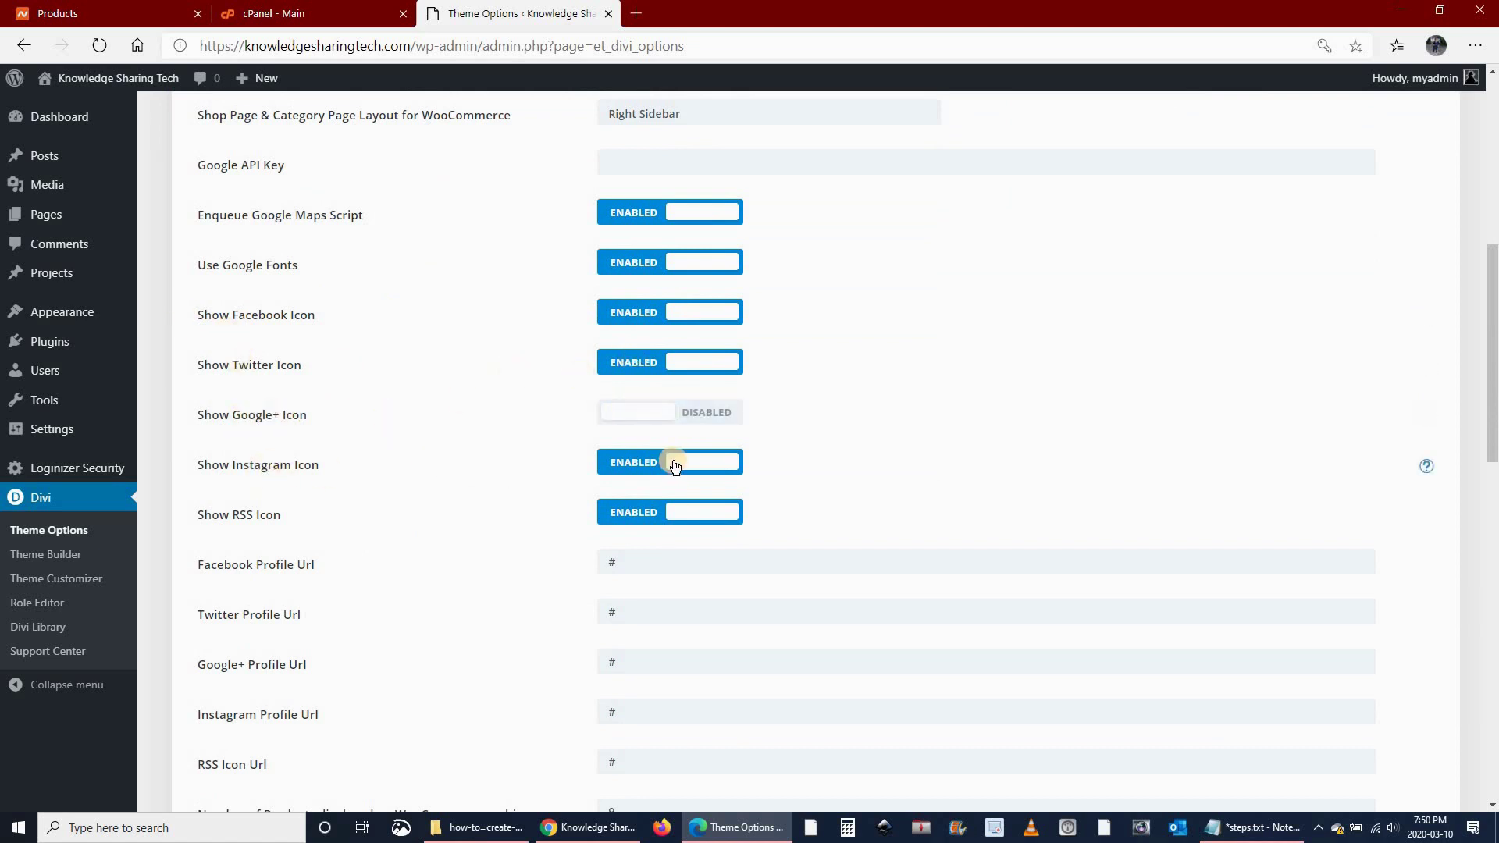
left_click(649, 515)
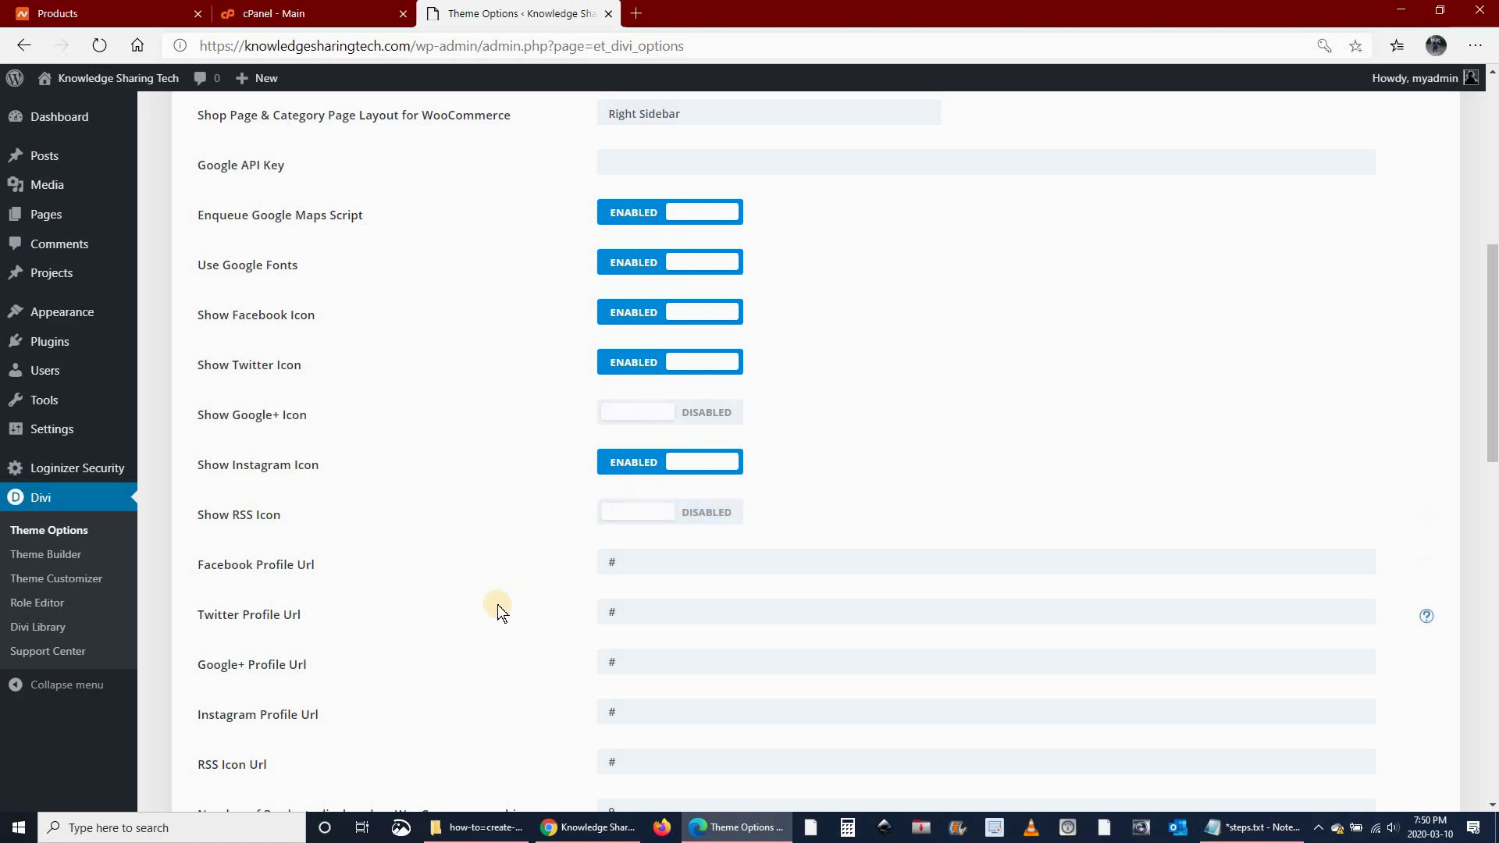
scroll(419, 461, "down", 1)
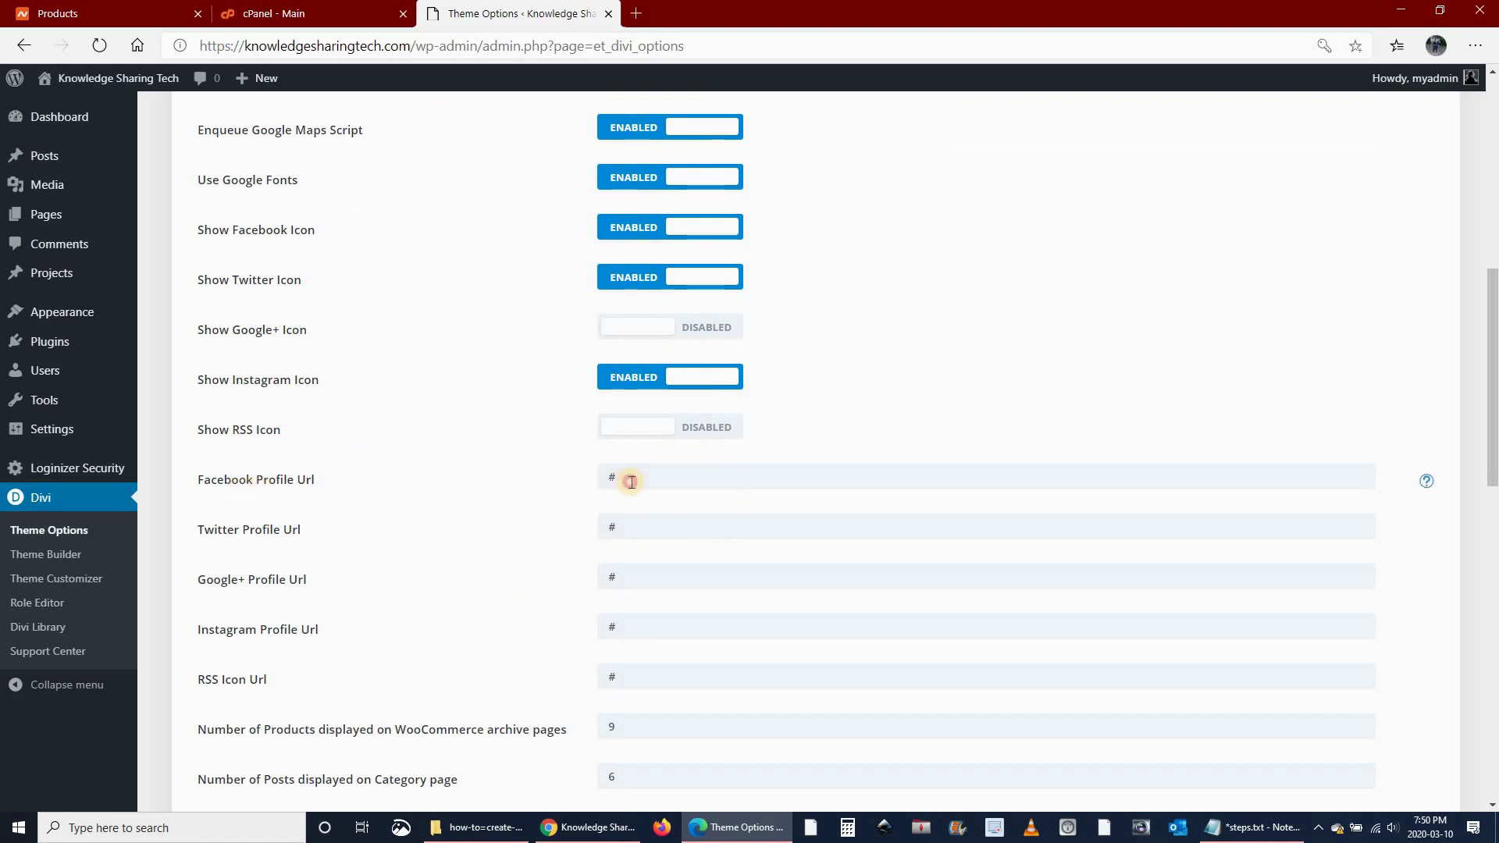
Copy the Facebook page address from the browser into the Facebook Profile Url field
left_click(585, 827)
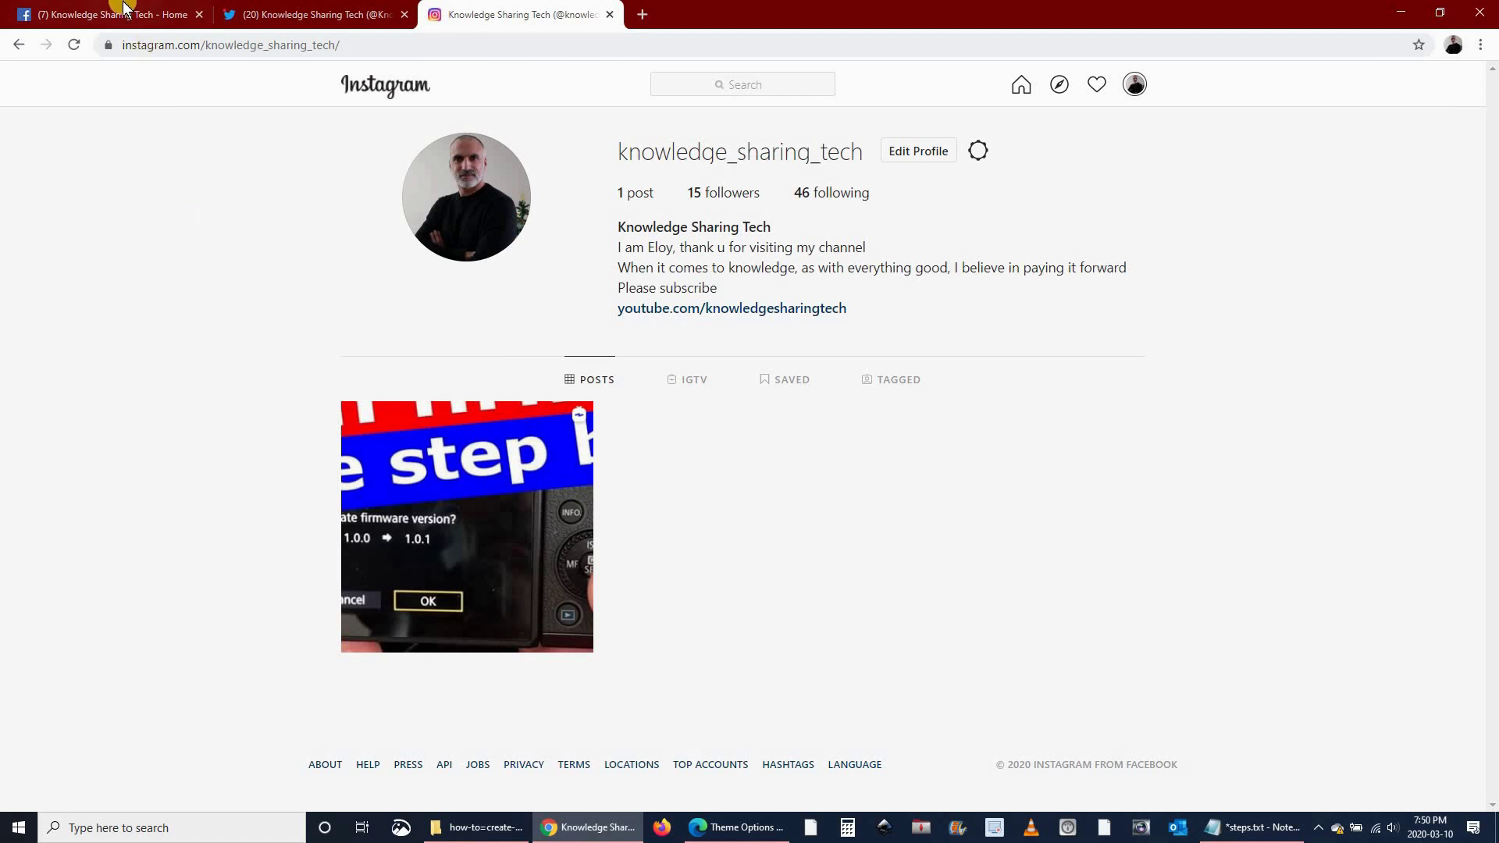
left_click(113, 14)
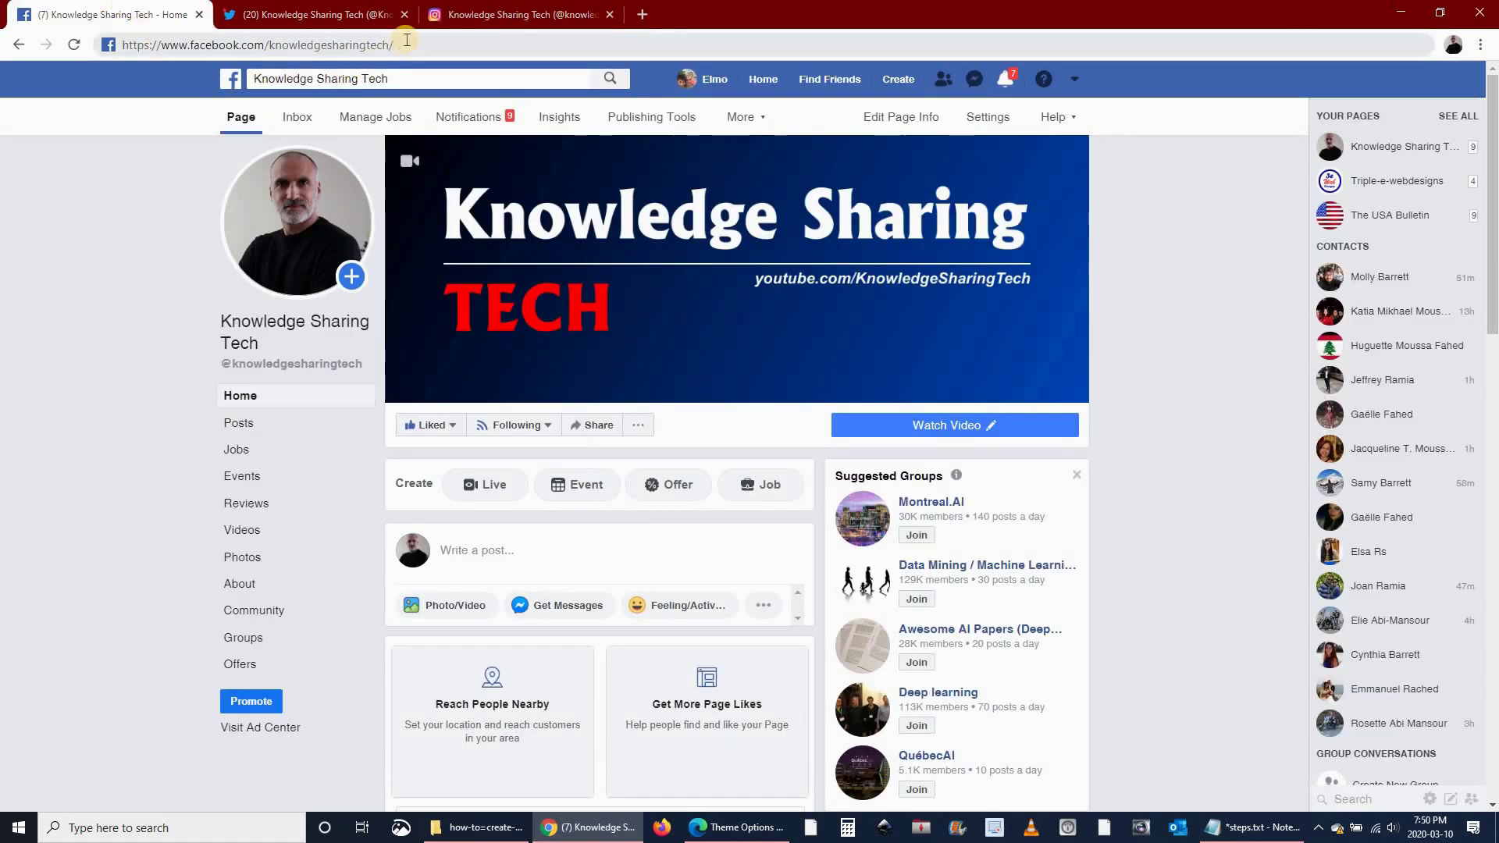
left_click_drag(406, 40, 97, 30)
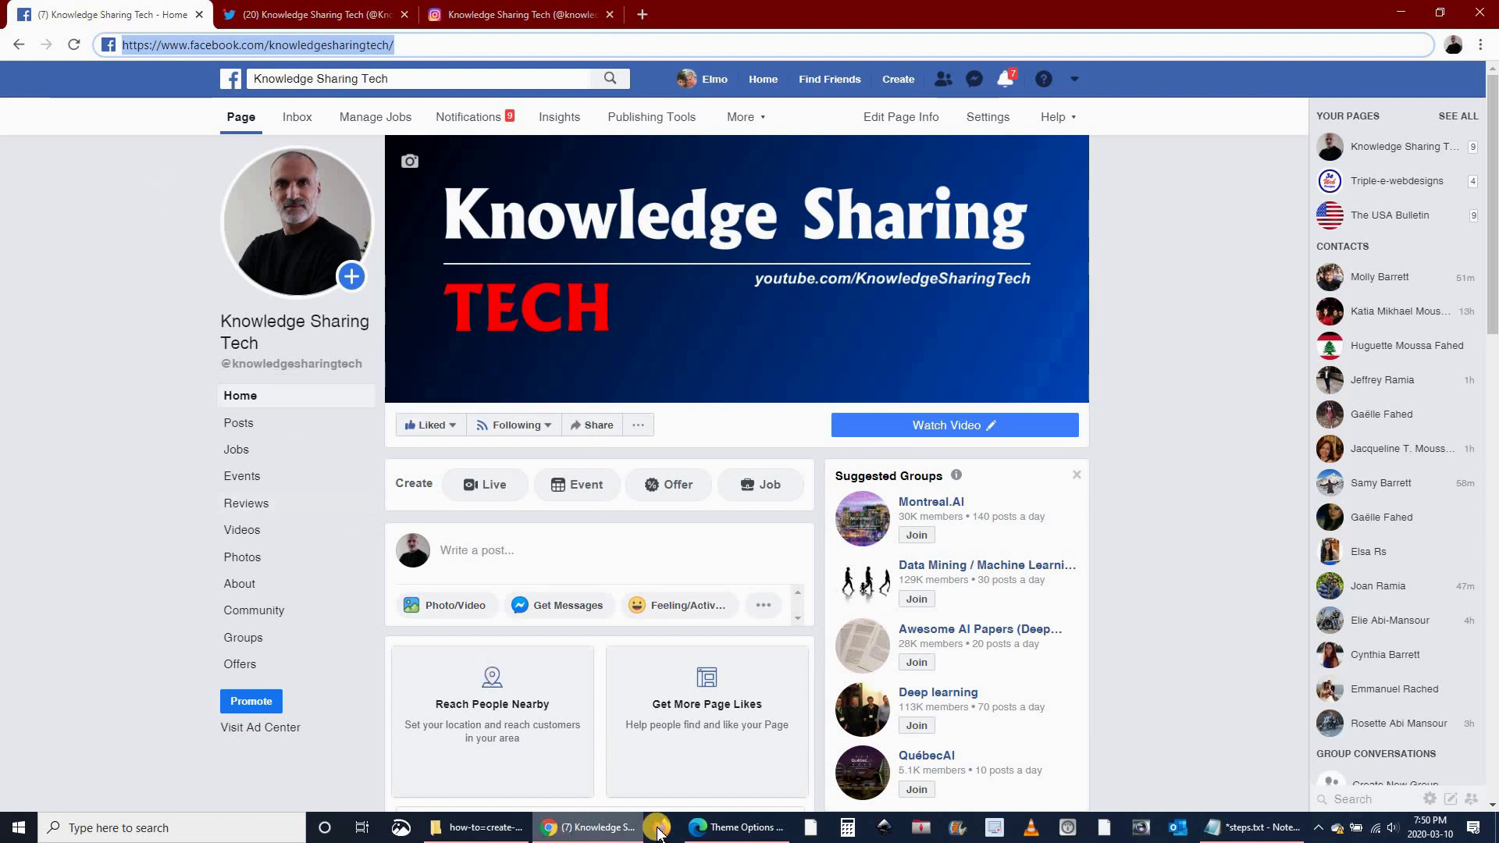
left_click(704, 829)
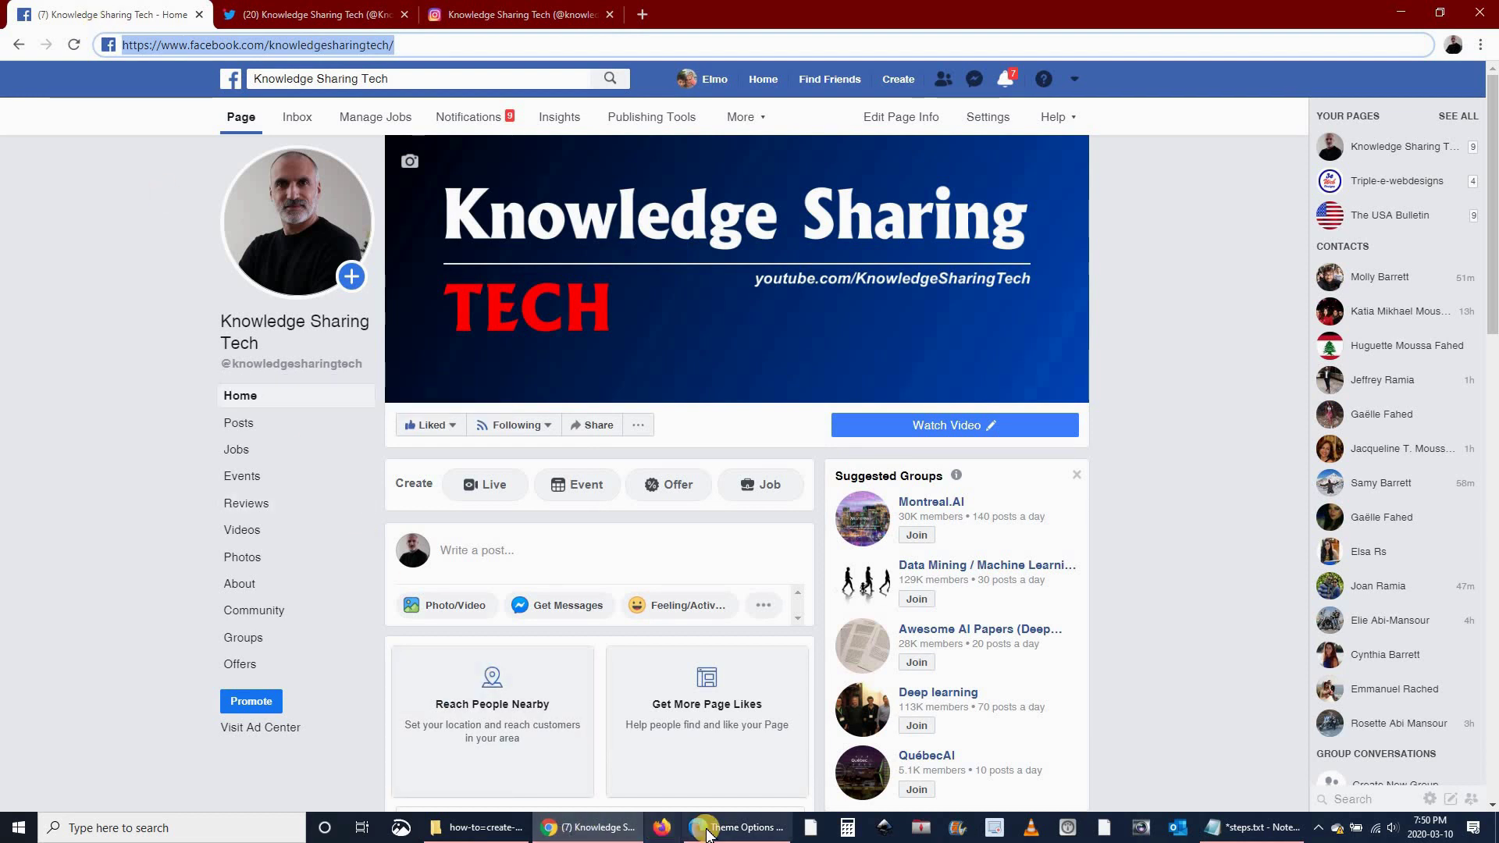
right_click(336, 39)
left_click(368, 125)
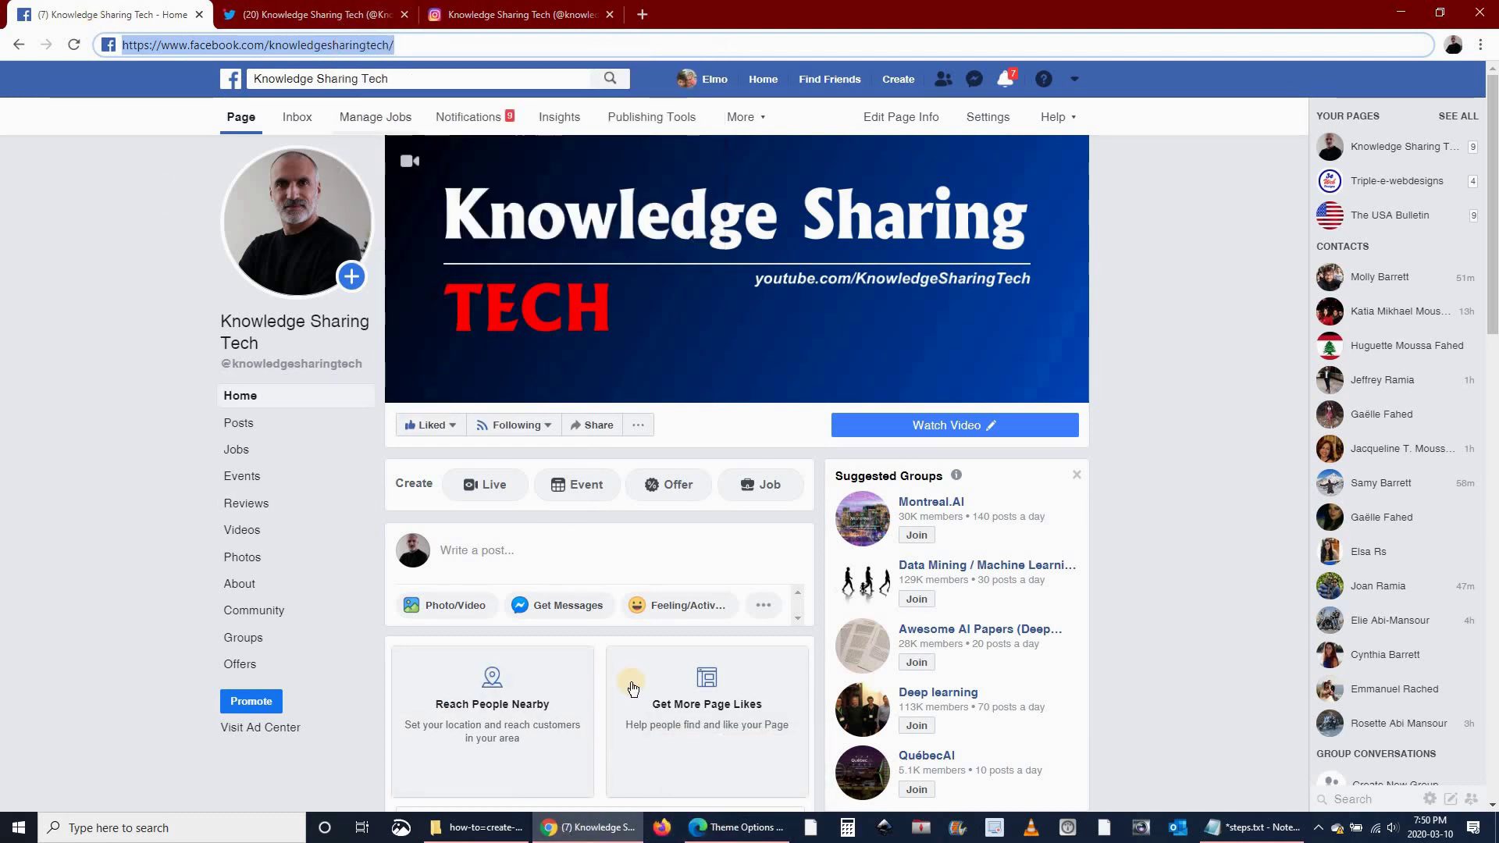
left_click(724, 832)
left_click(654, 500)
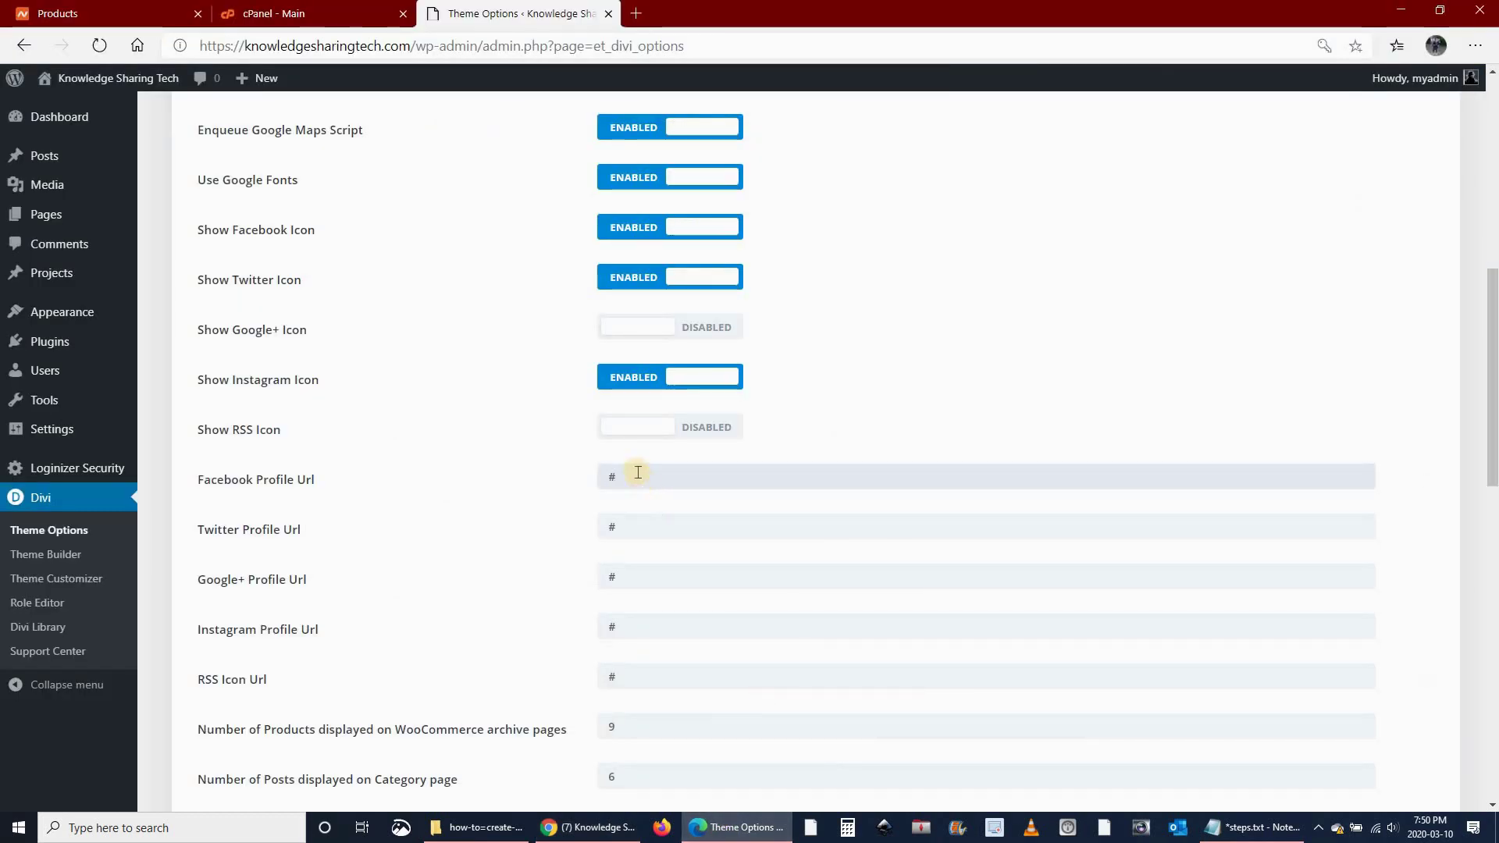
right_click(614, 478)
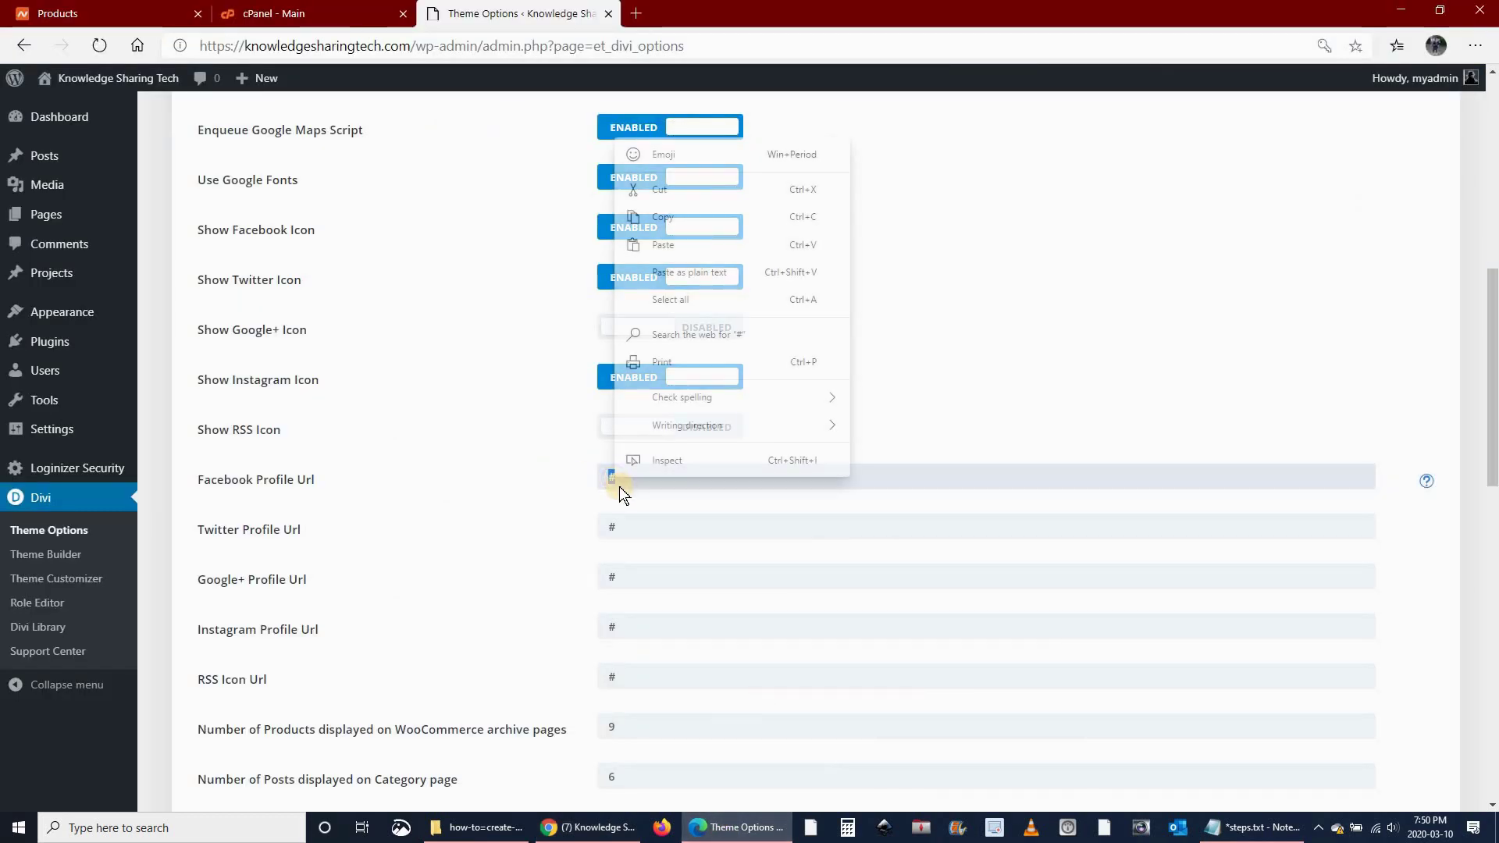
left_click(664, 242)
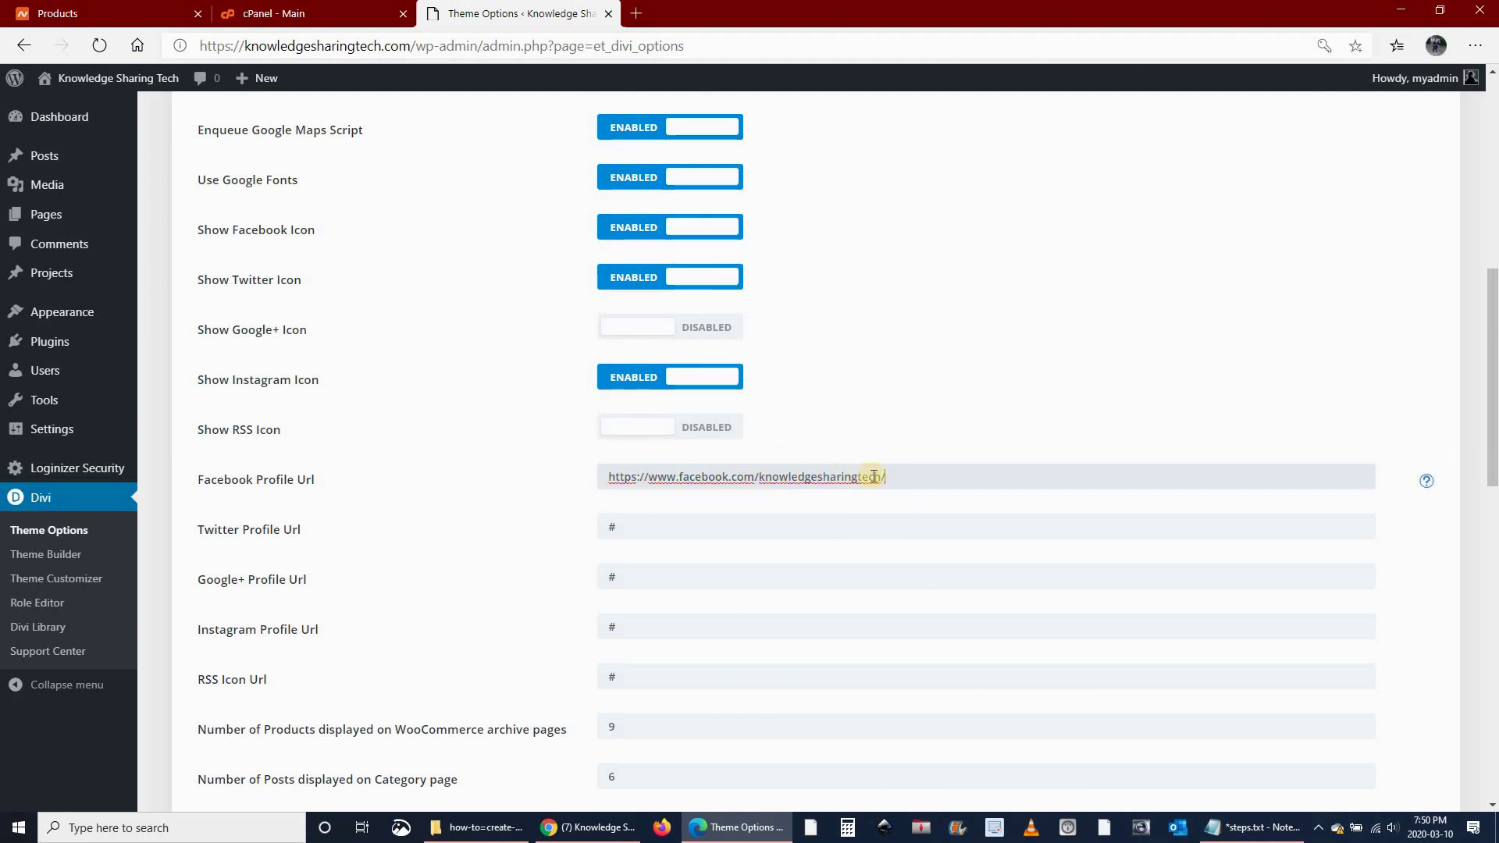
Replace the Twitter Profile Url placeholder with the copied Twitter profile address
left_click(633, 525)
key("BackSpace")
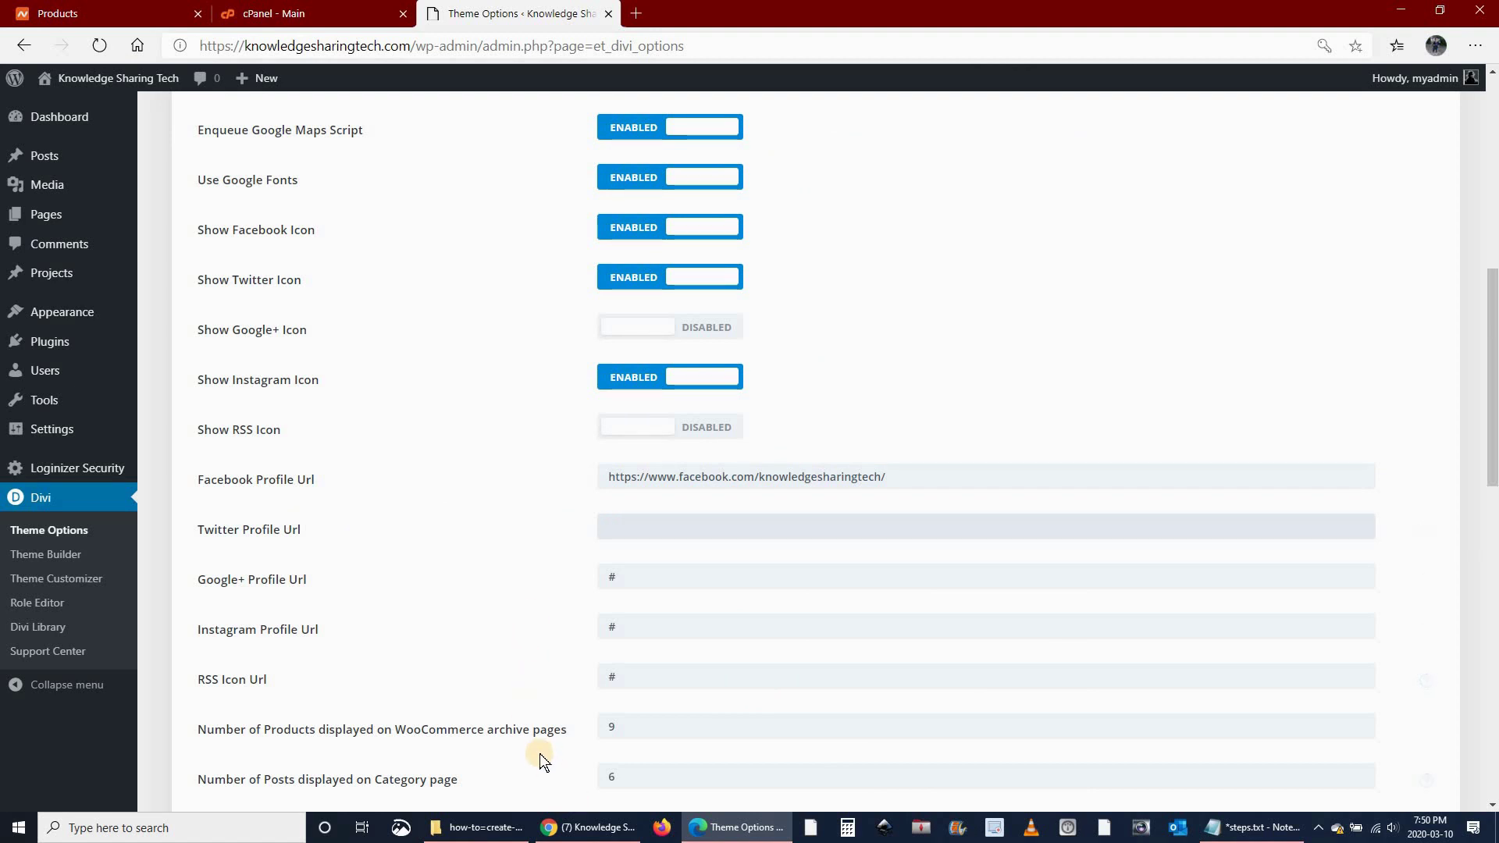
left_click(586, 827)
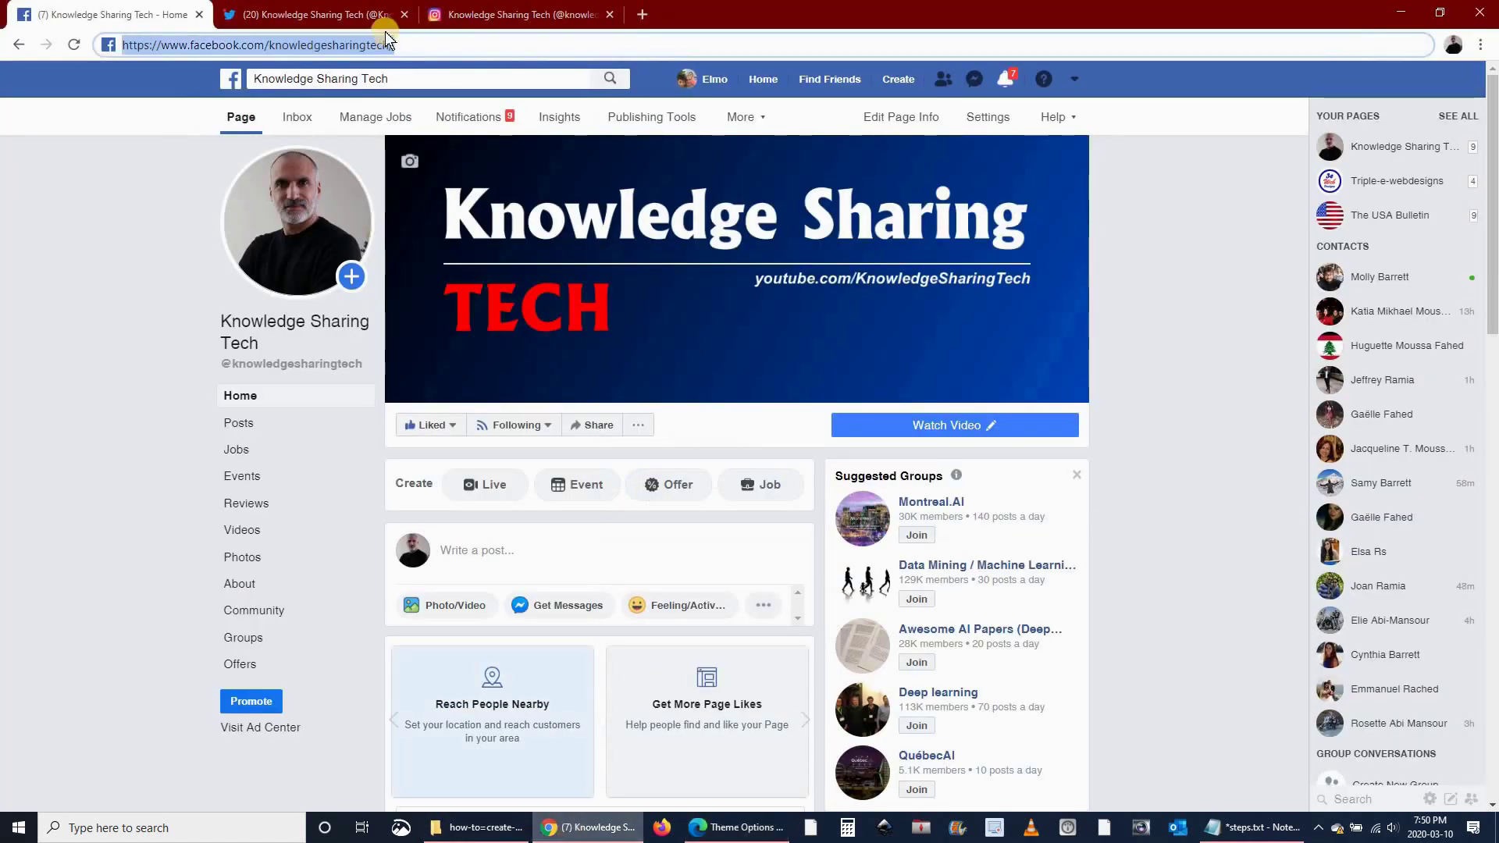
left_click(312, 15)
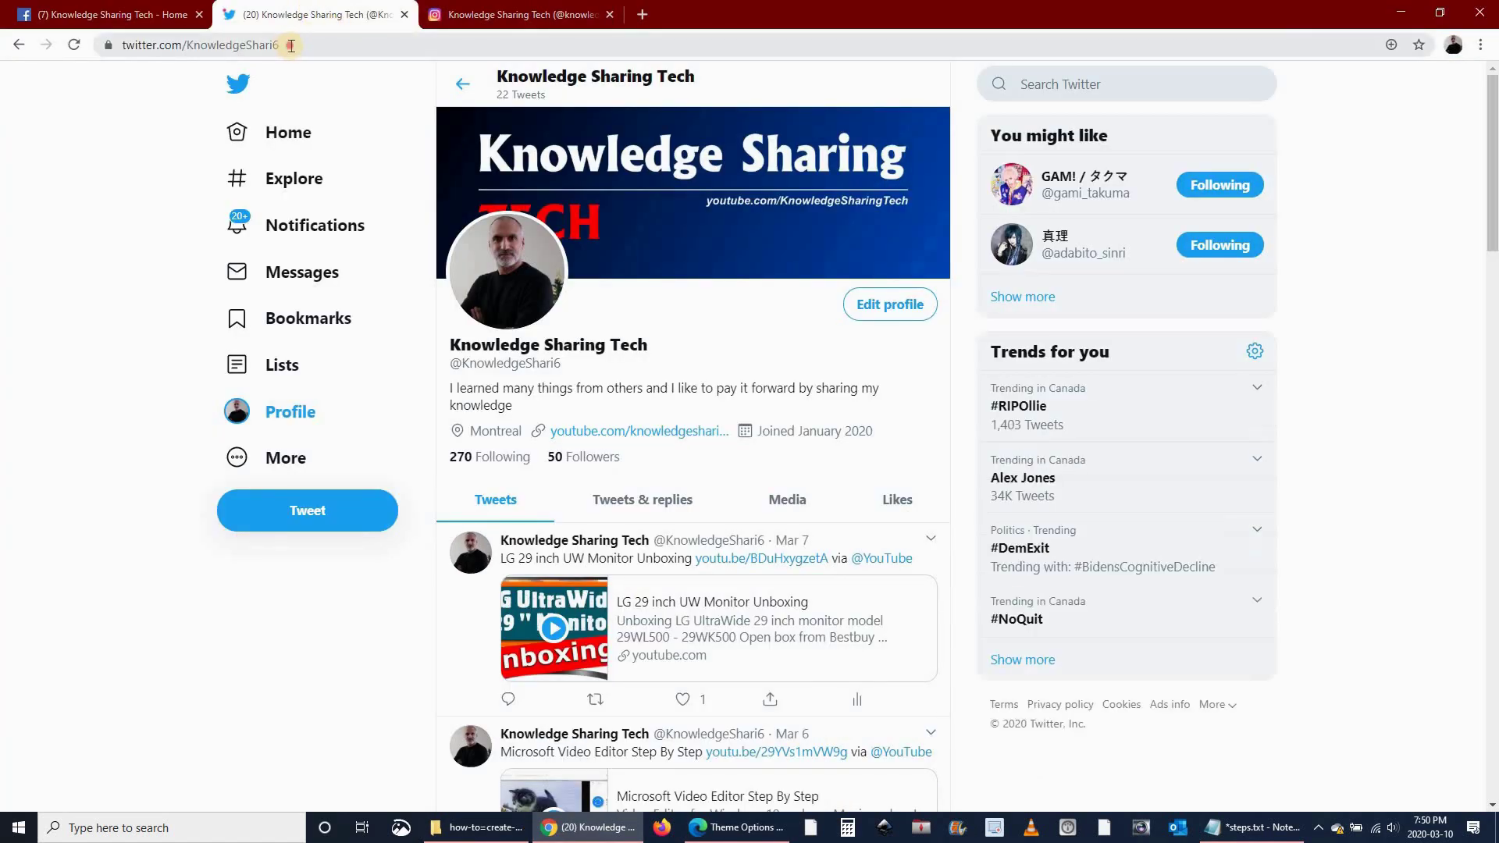
left_click(88, 43)
right_click(128, 45)
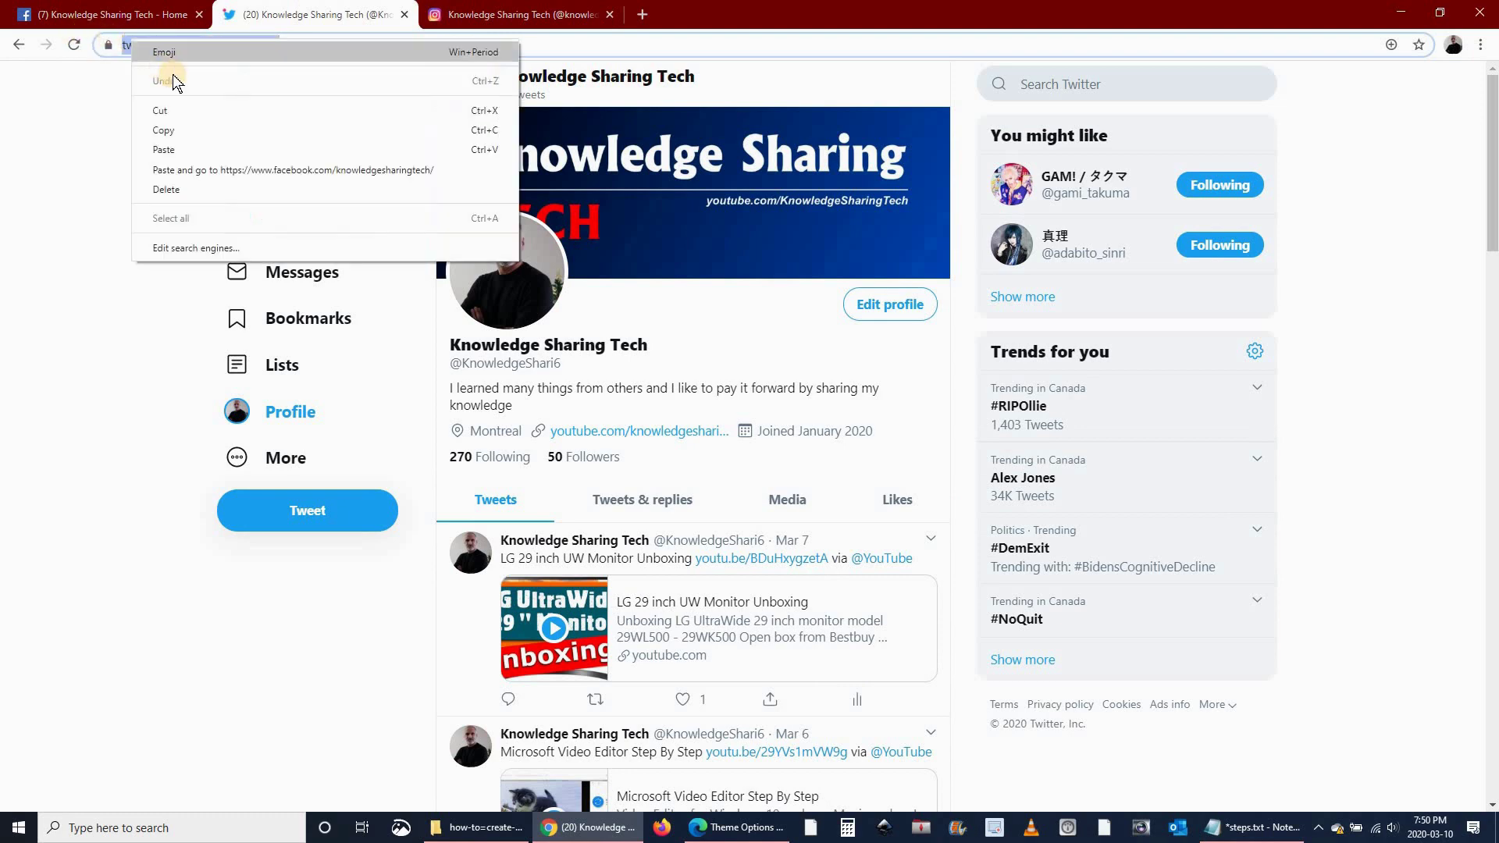
left_click(168, 130)
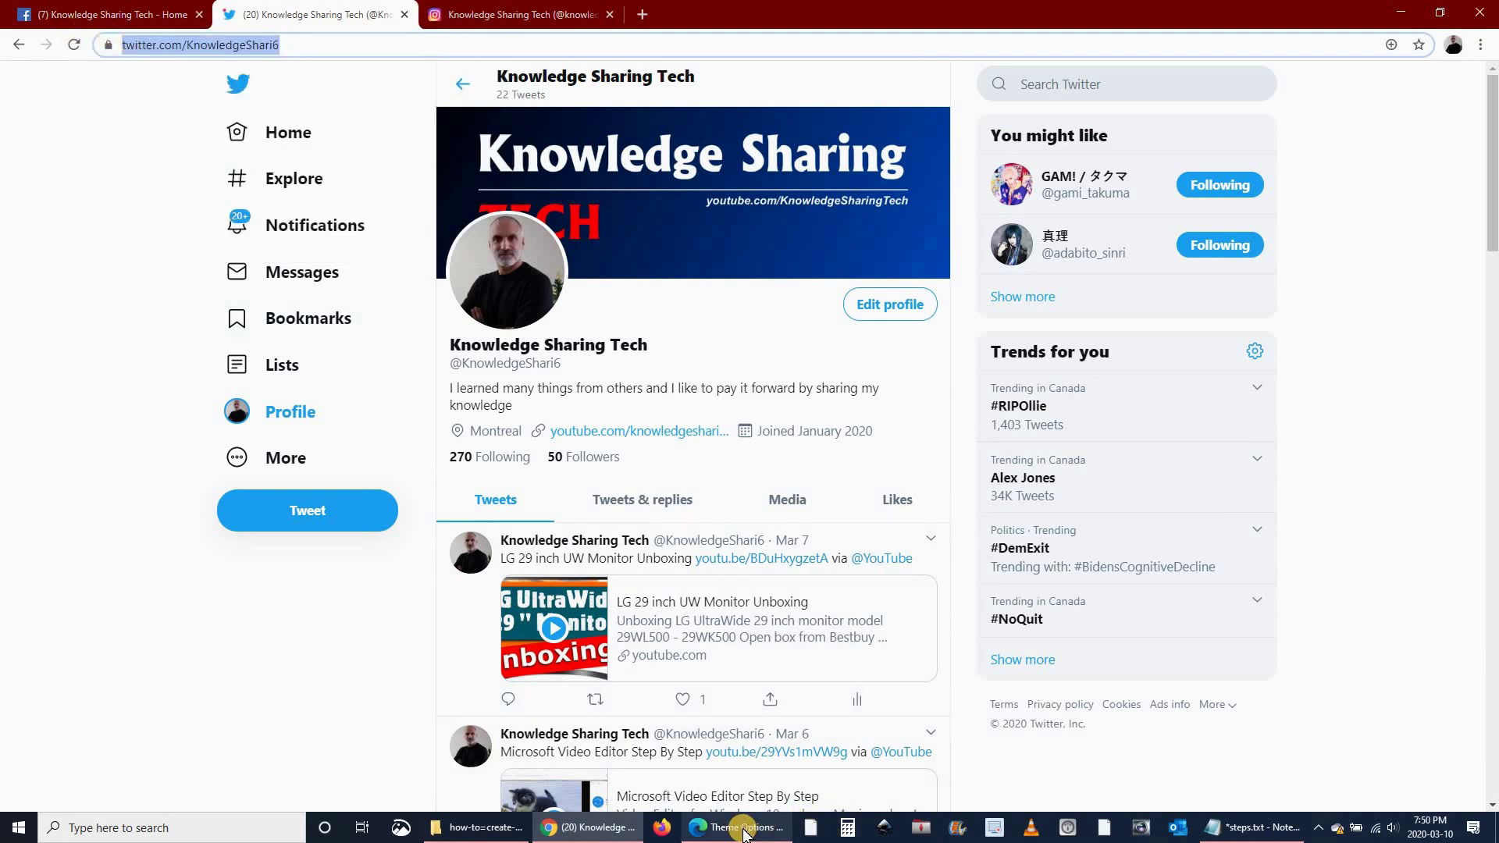
left_click(743, 828)
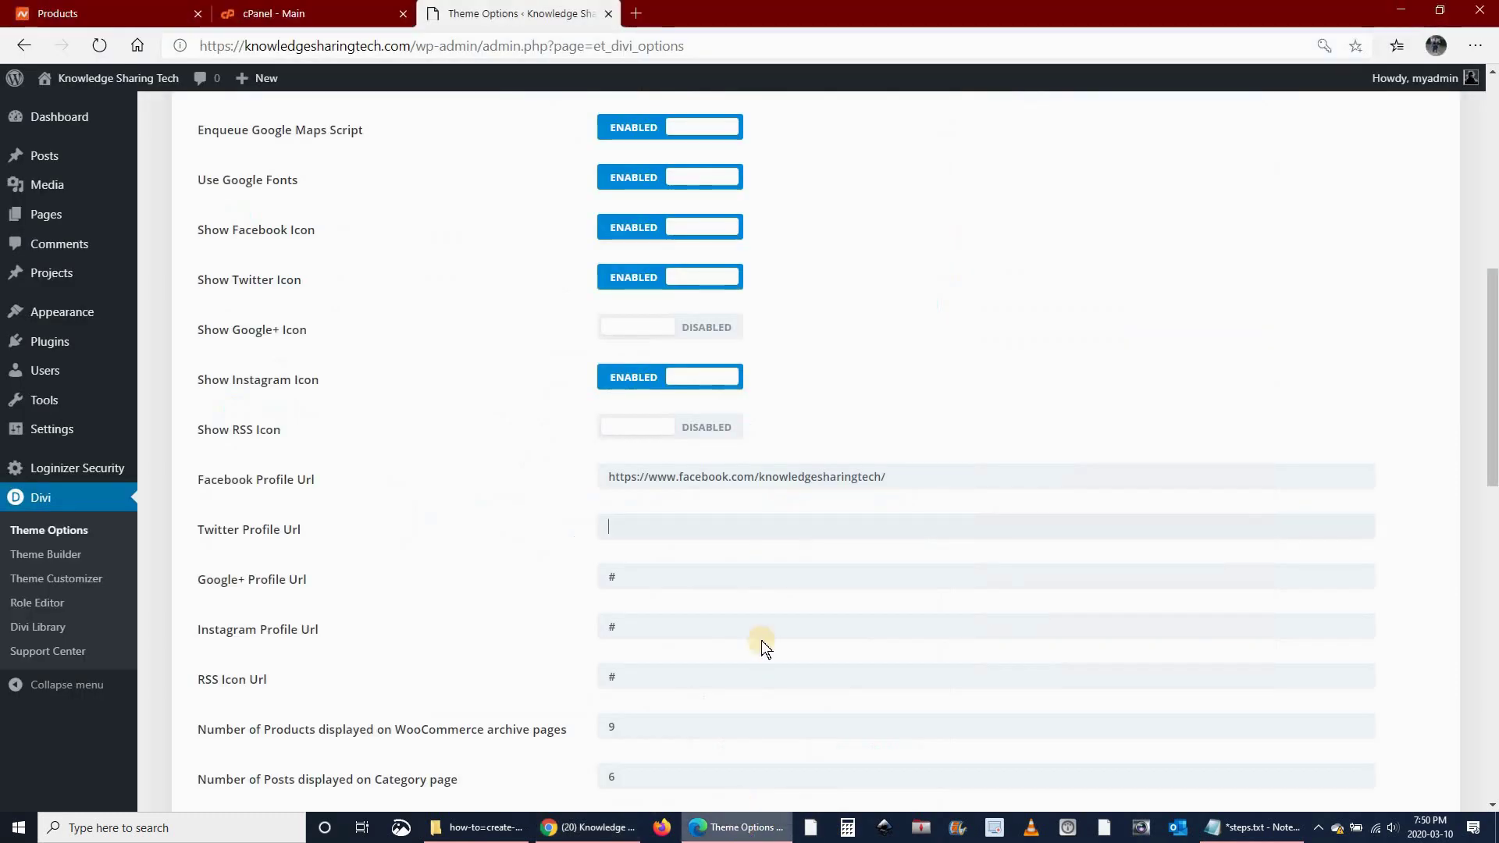
right_click(639, 524)
left_click(685, 349)
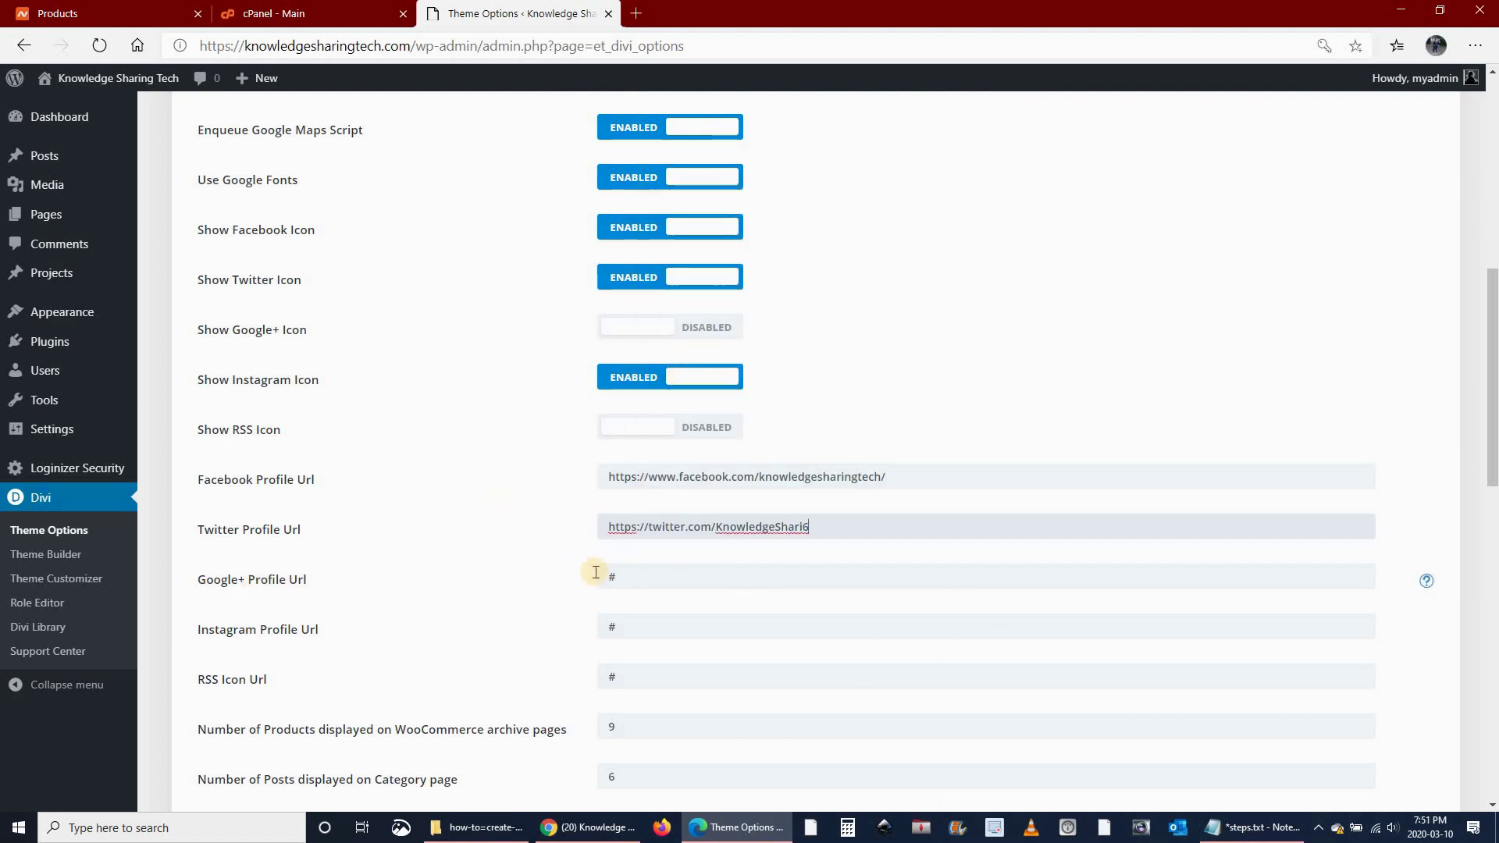
Replace the Instagram Profile Url '#' with the copied Instagram profile address
left_click(578, 834)
left_click(453, 14)
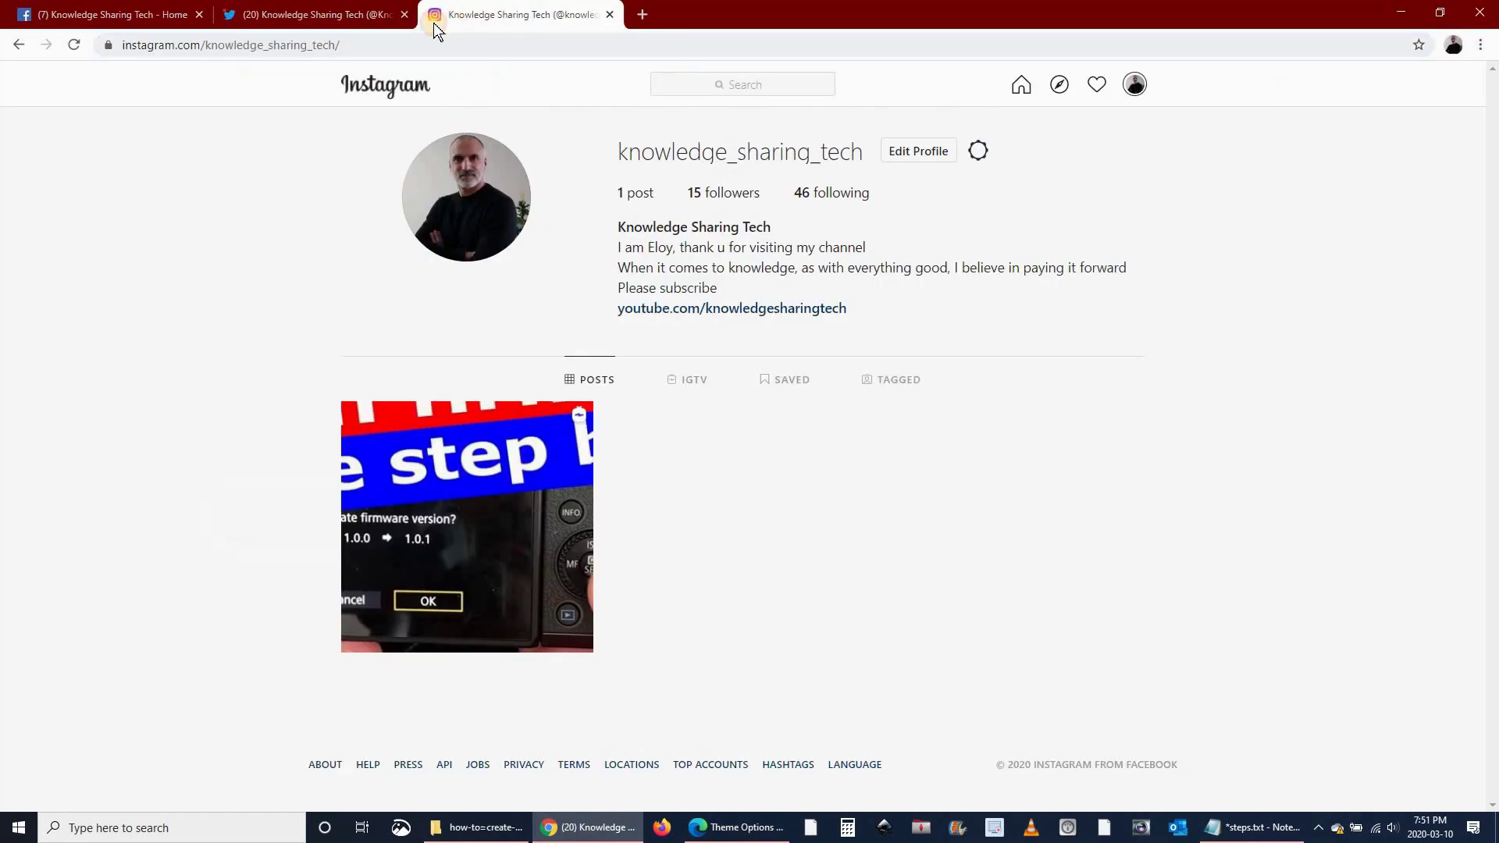
left_click(351, 43)
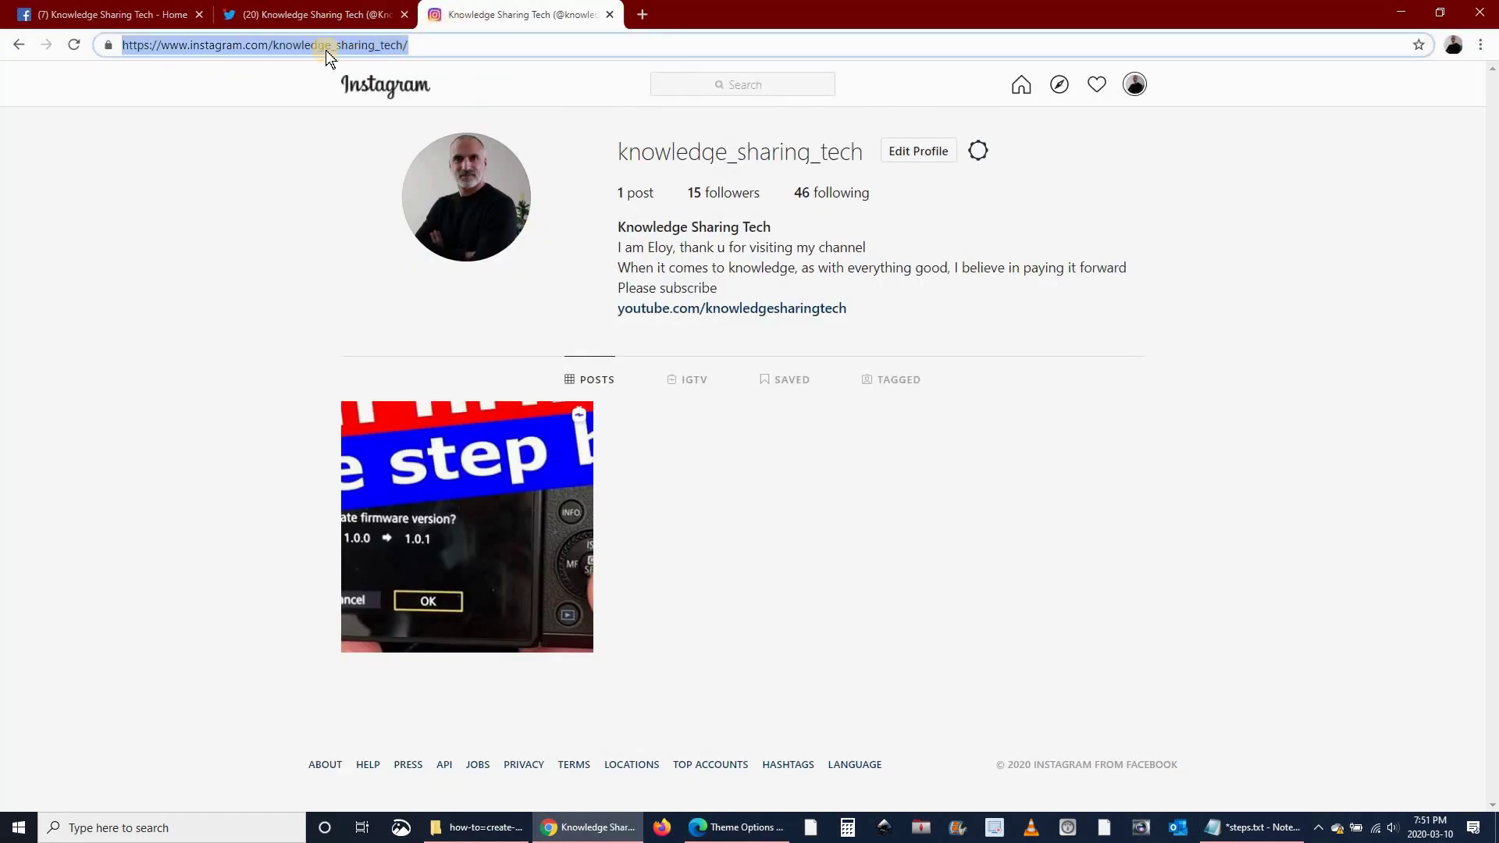
right_click(298, 43)
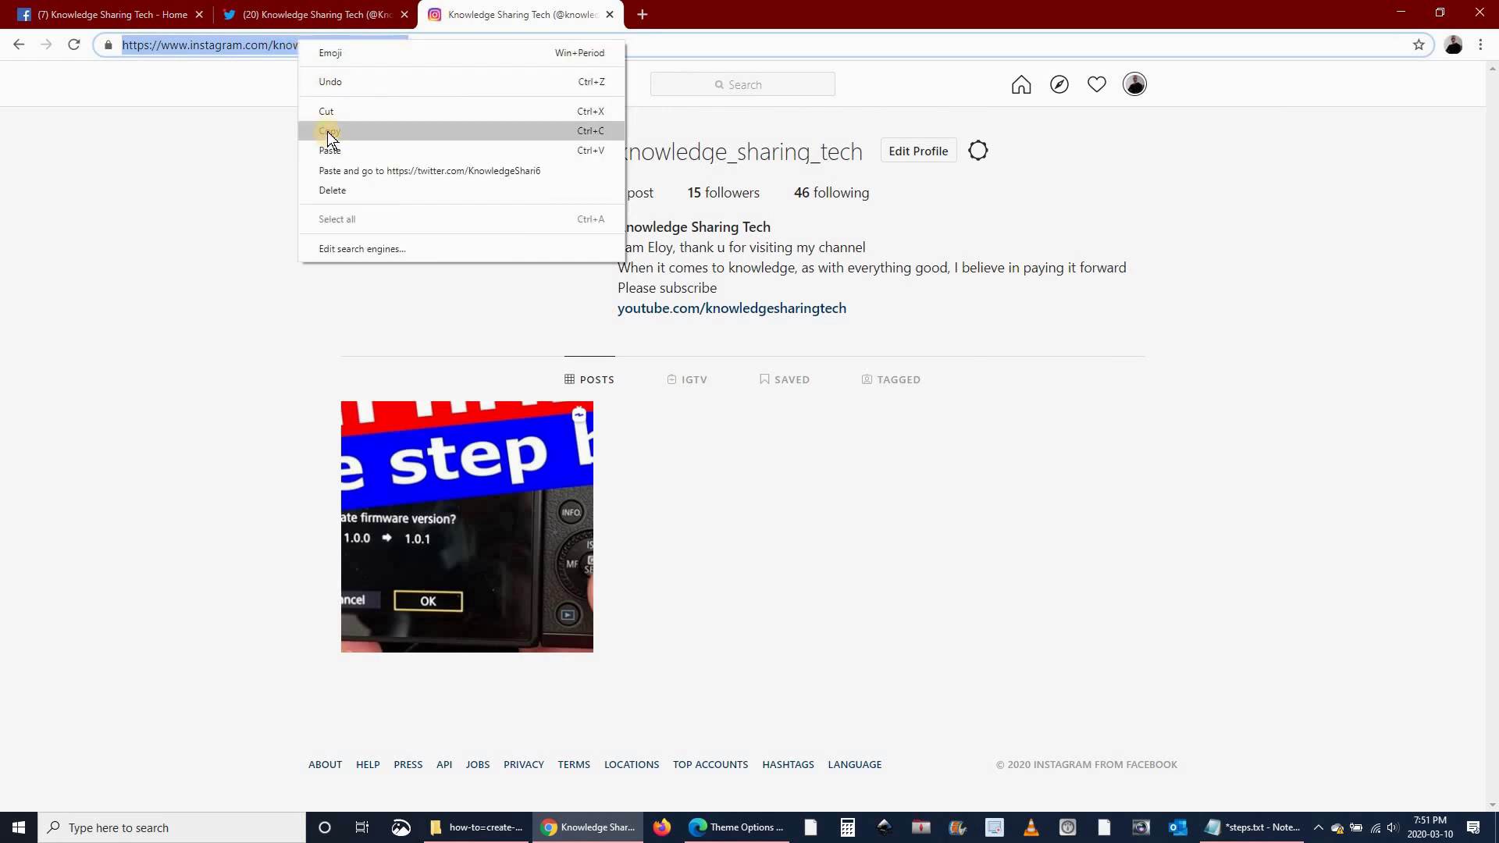
left_click(326, 131)
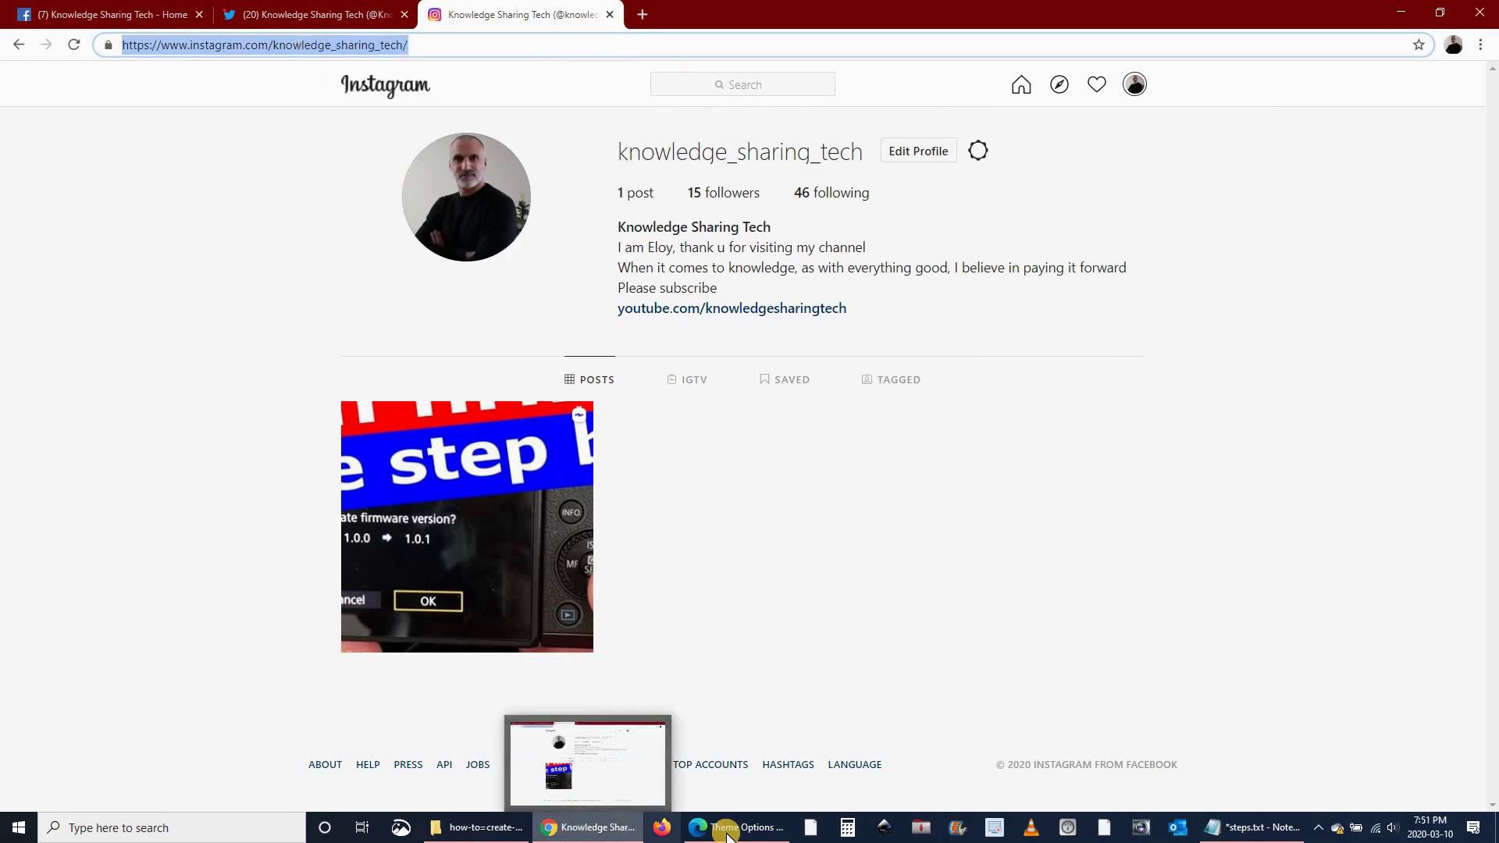
left_click(734, 827)
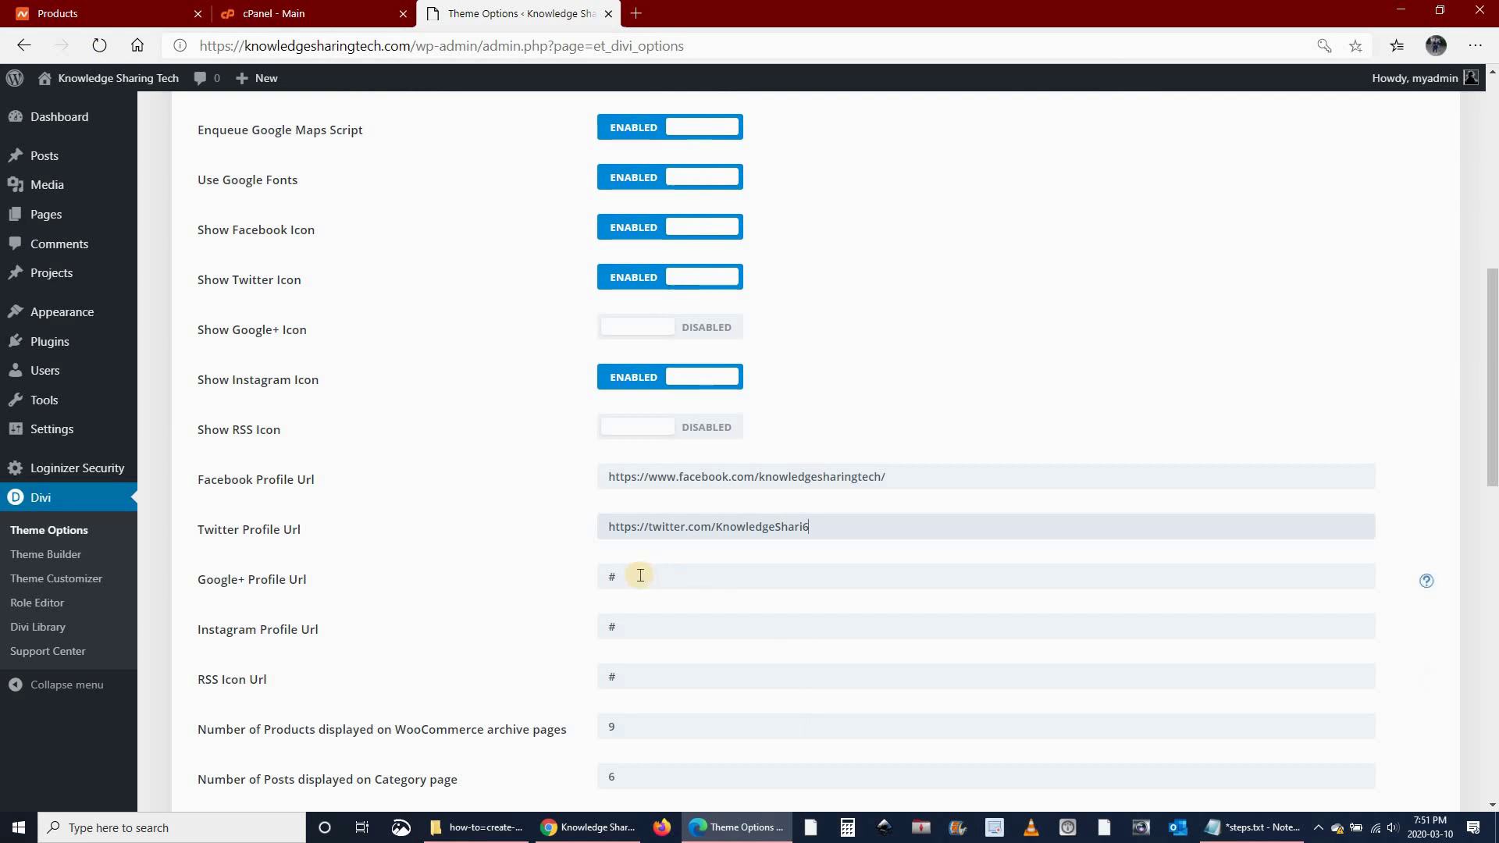
left_click_drag(637, 626, 545, 623)
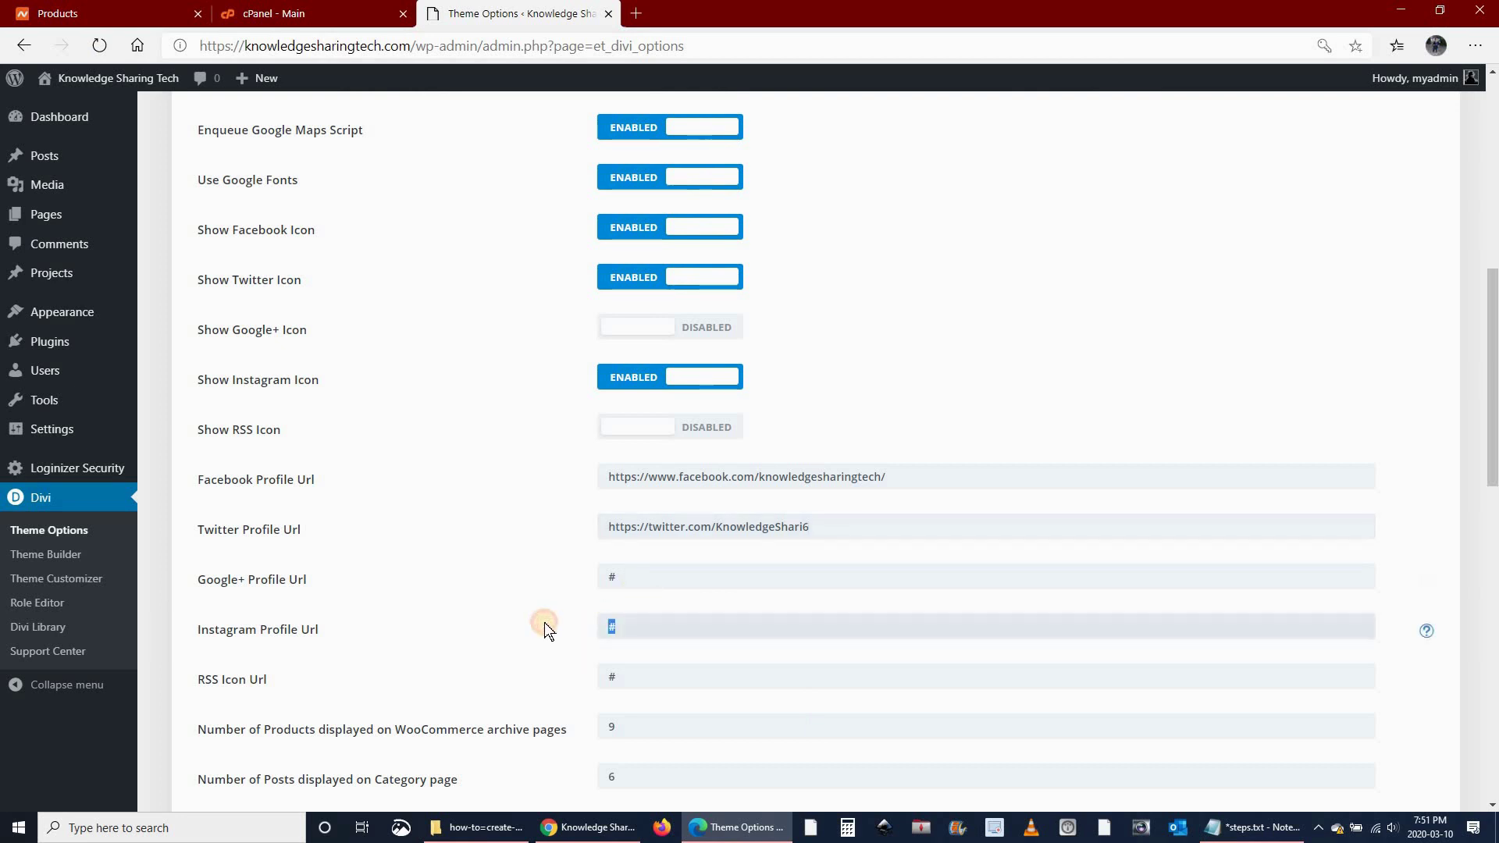
right_click(613, 617)
left_click(658, 397)
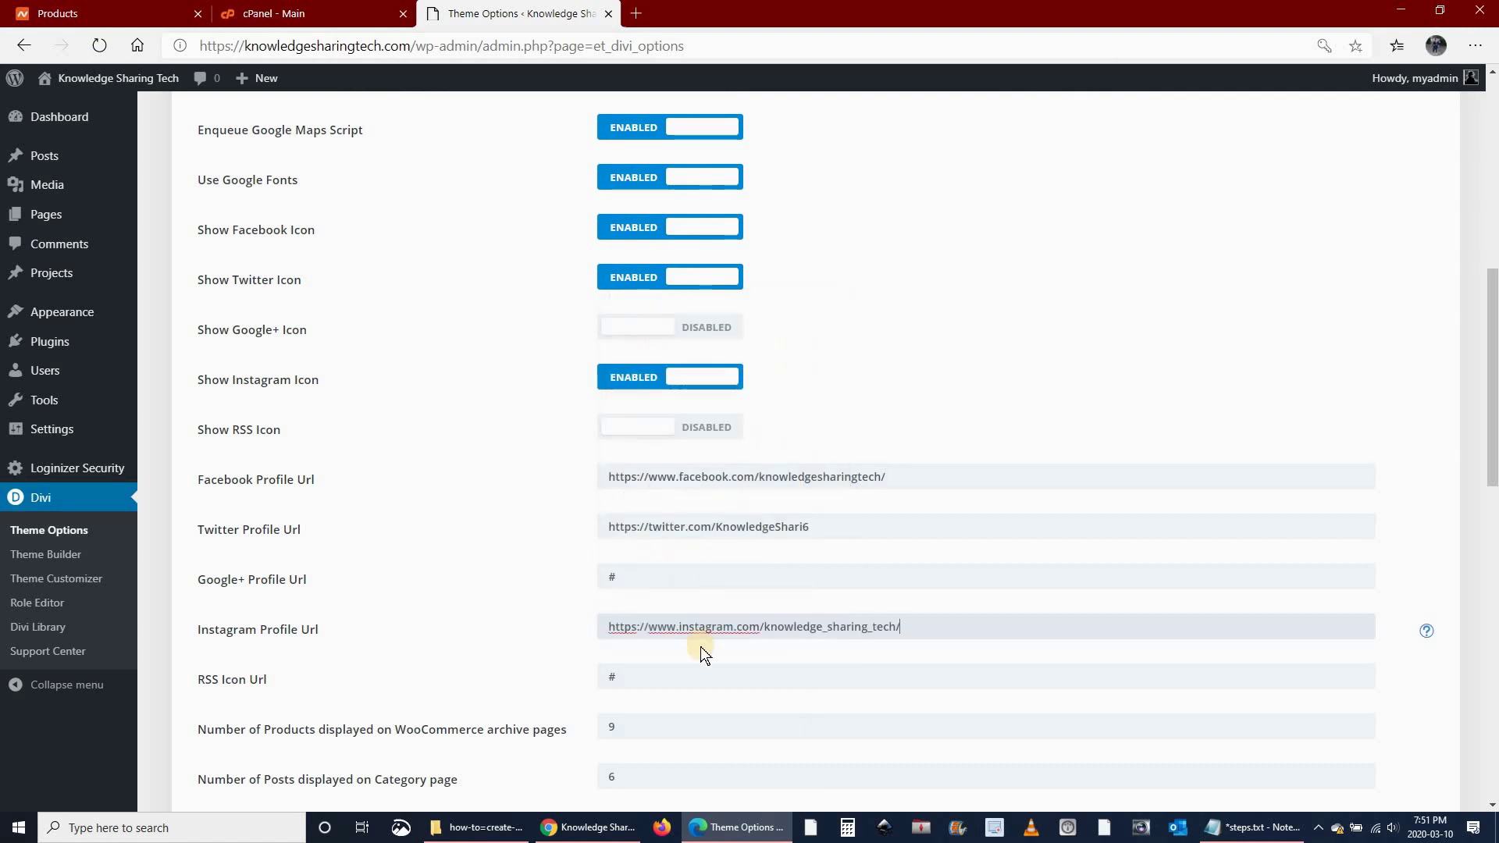
scroll(484, 575, "down", 15)
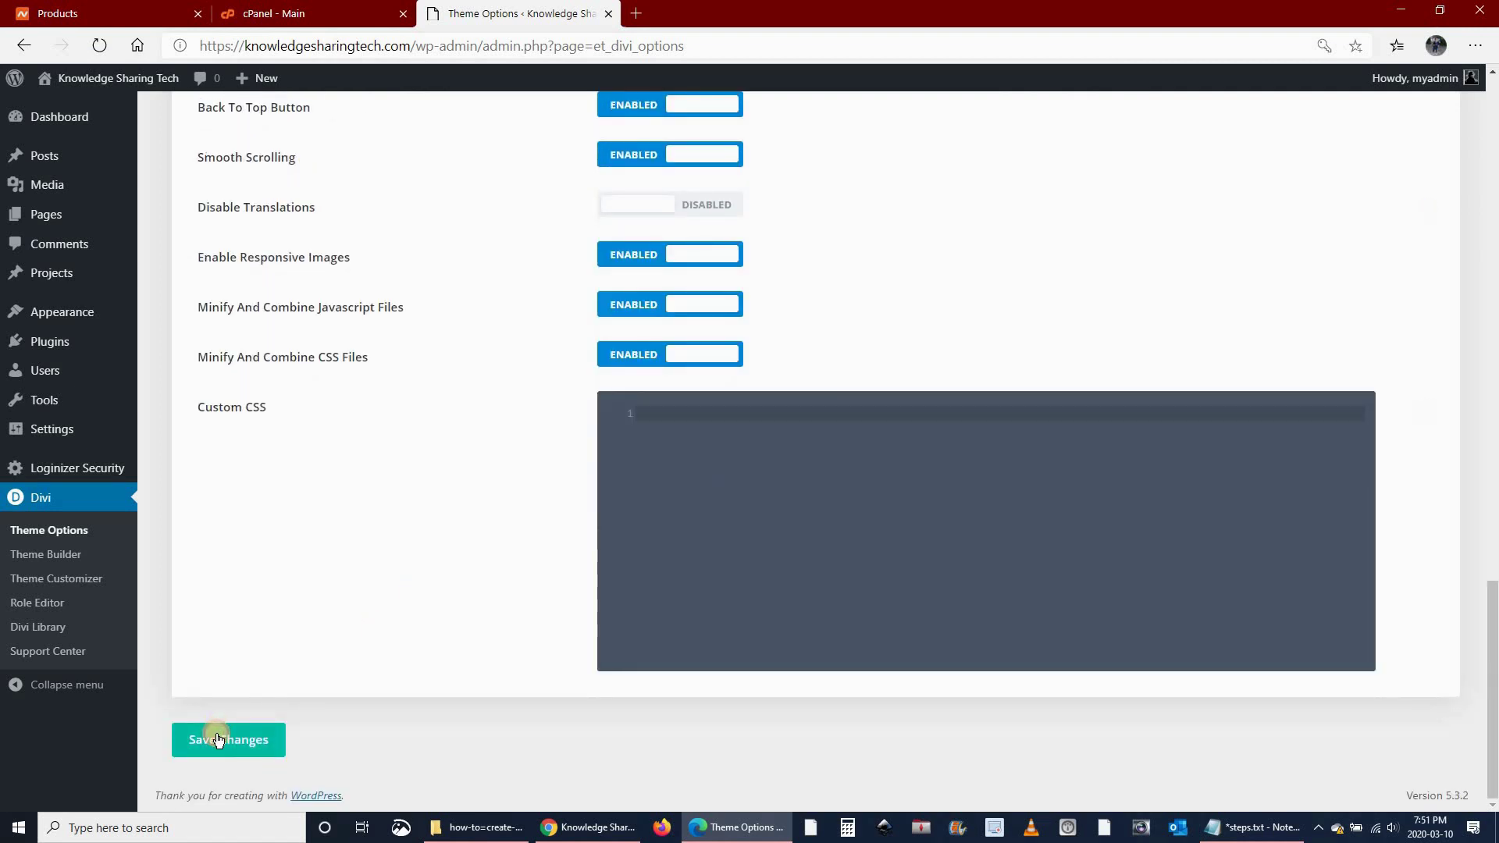
Save the Divi Theme Options changes
left_click(218, 740)
scroll(496, 326, "up", 2)
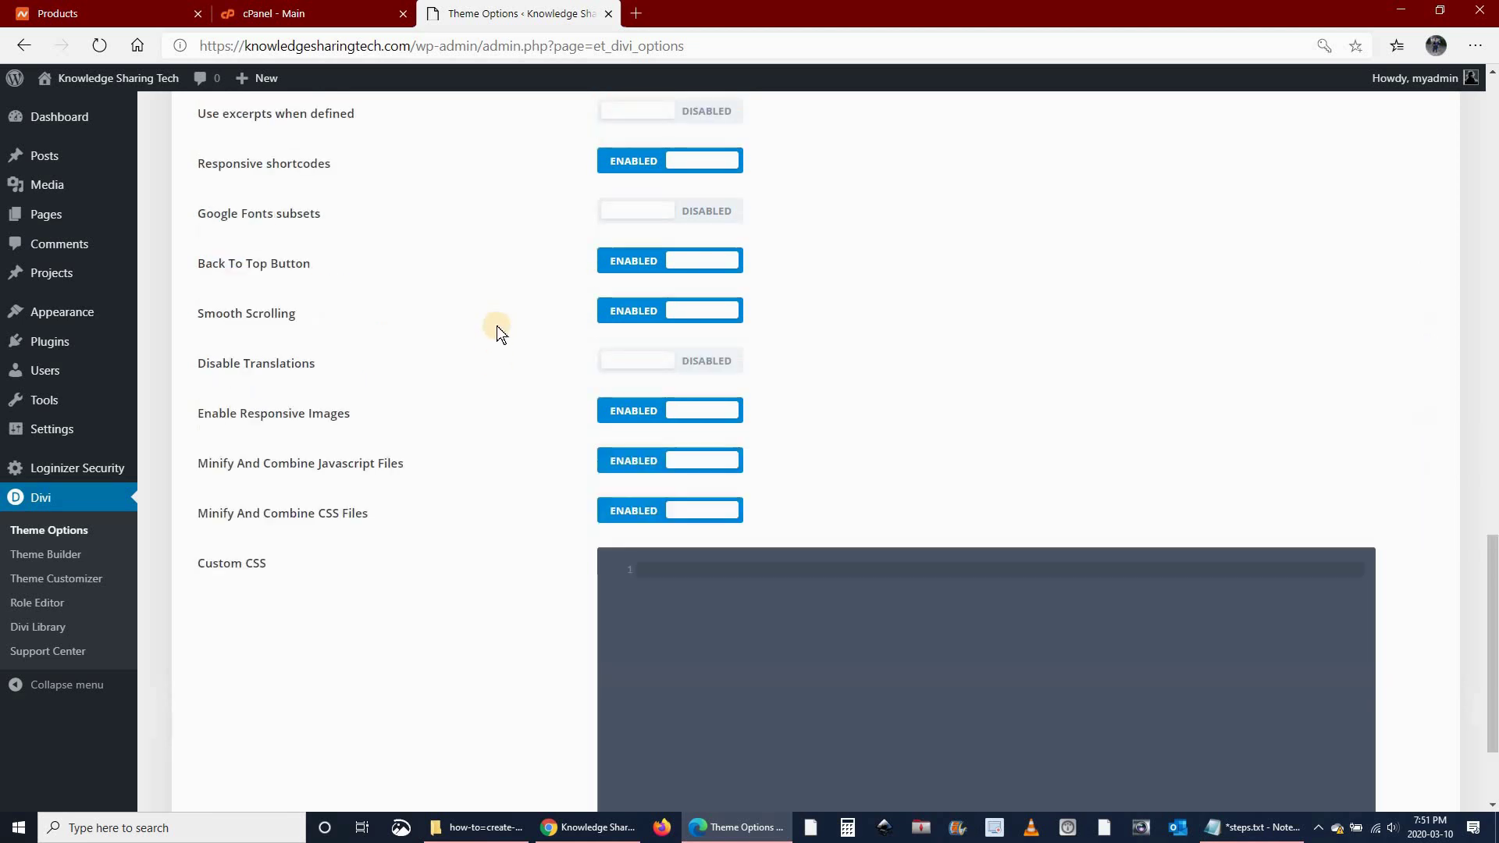
scroll(497, 325, "up", 15)
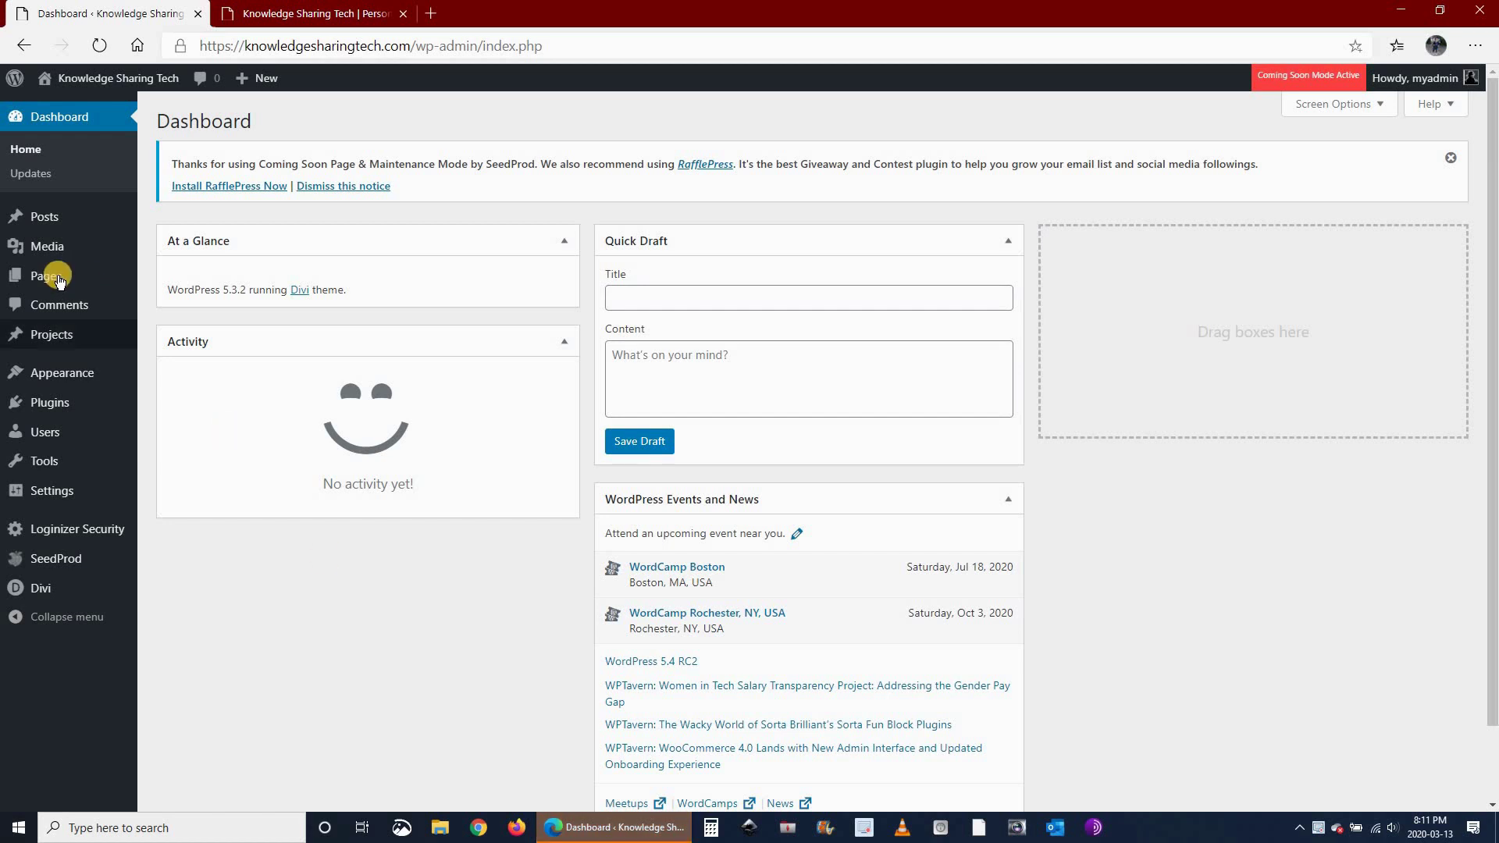
Add a new page titled 'Home' and launch the Divi Builder on it
mouse_move(45, 282)
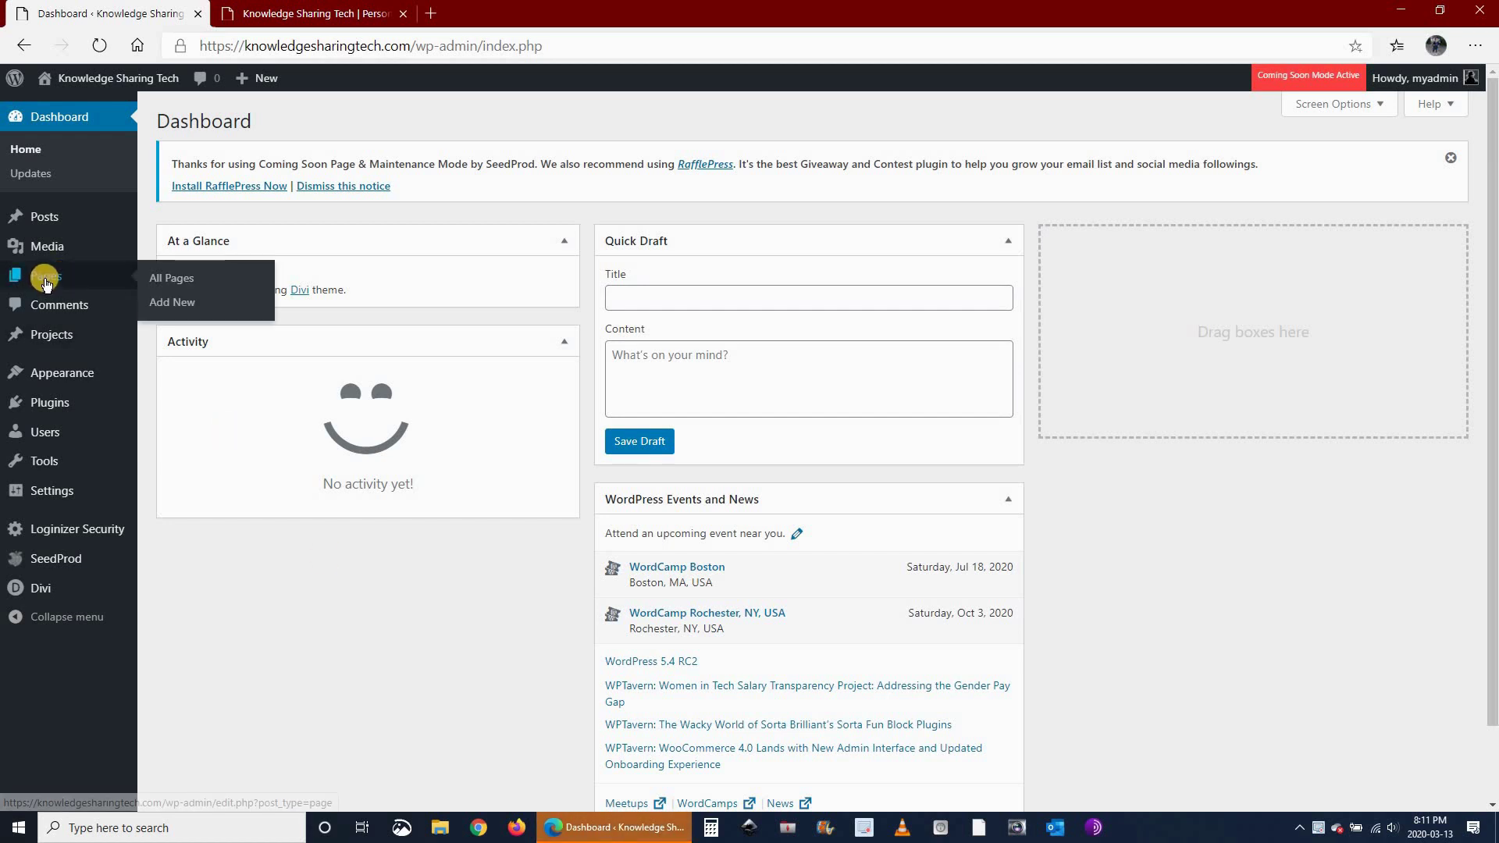
left_click(176, 304)
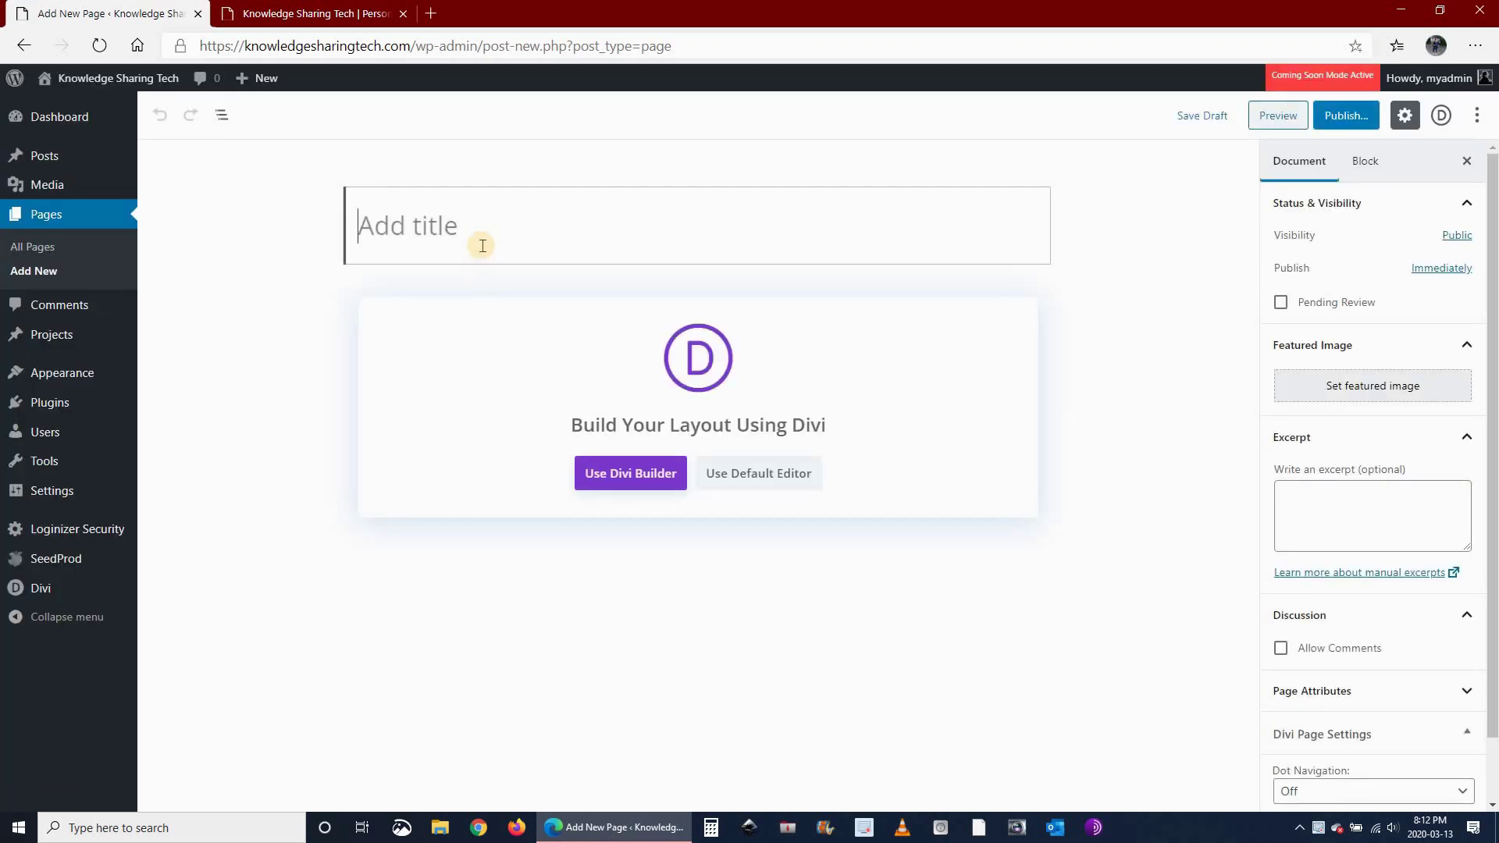
type("Hom")
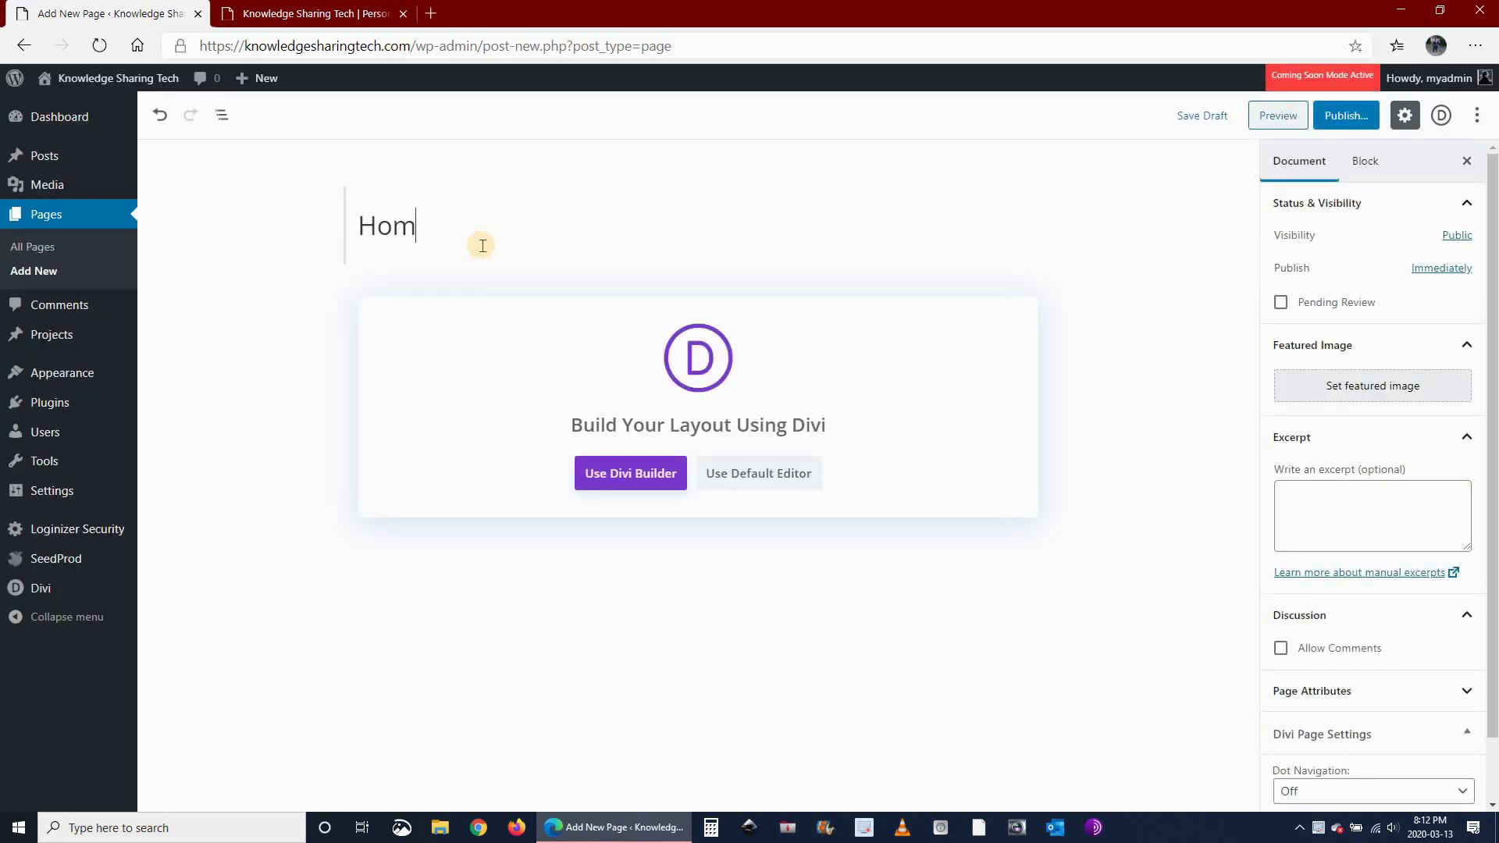
type("e")
left_click(642, 470)
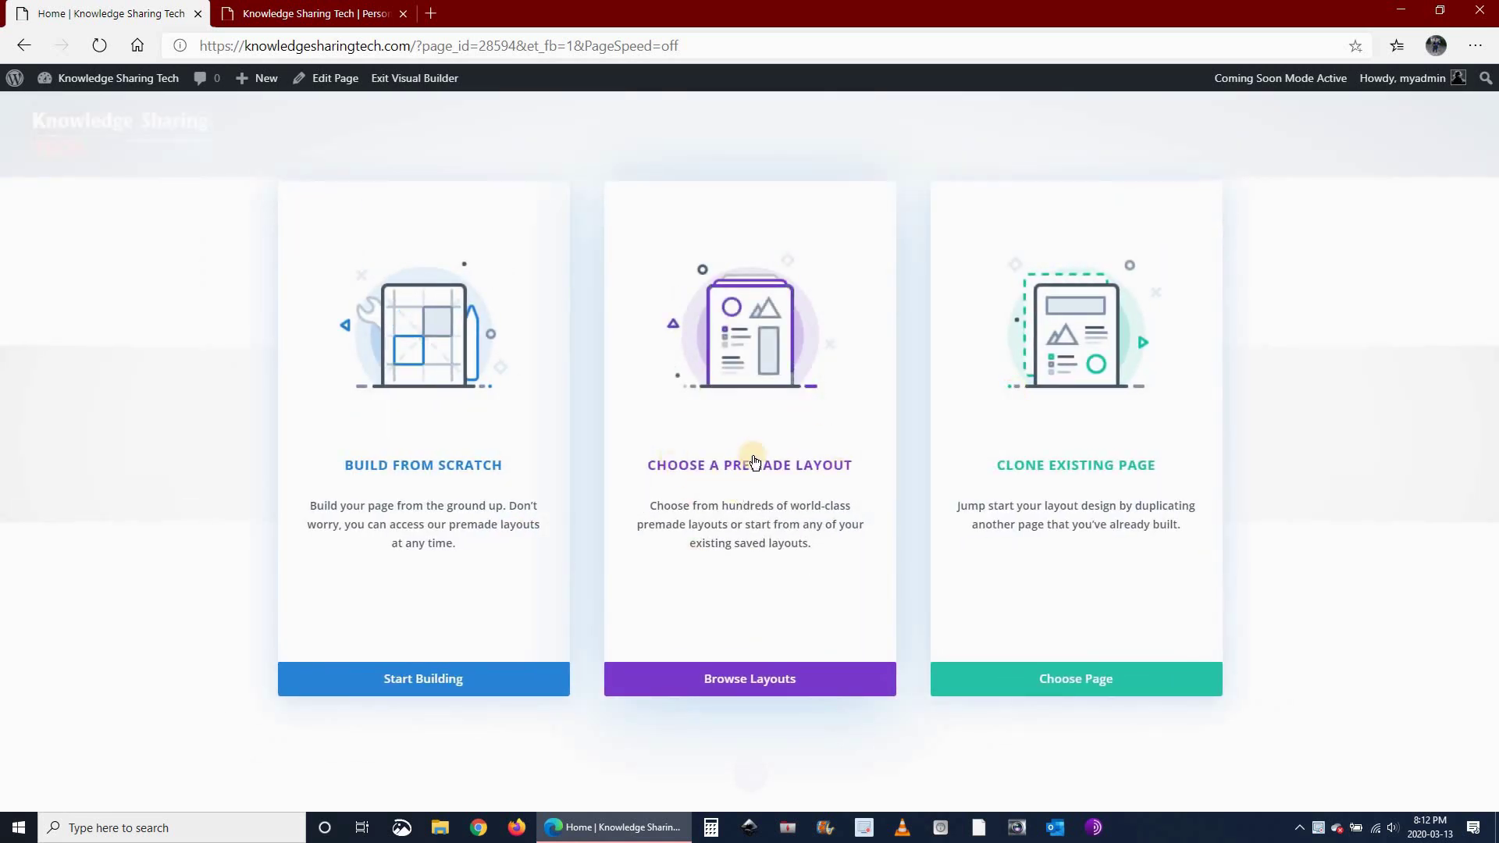
Search the layout library for 'magazine' and apply the Magazine Home Page layout
left_click(754, 676)
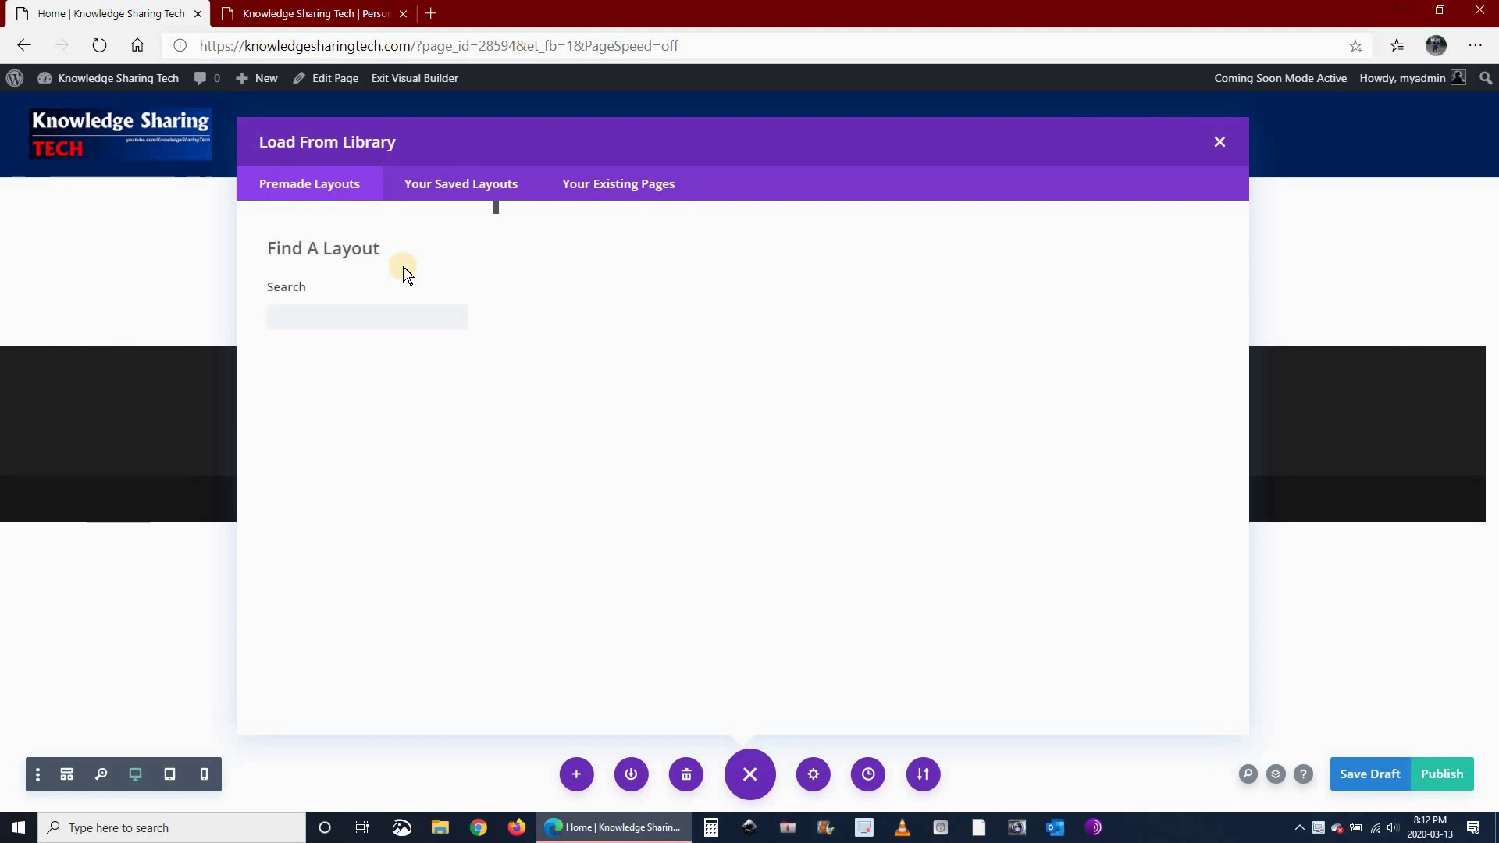
left_click(353, 314)
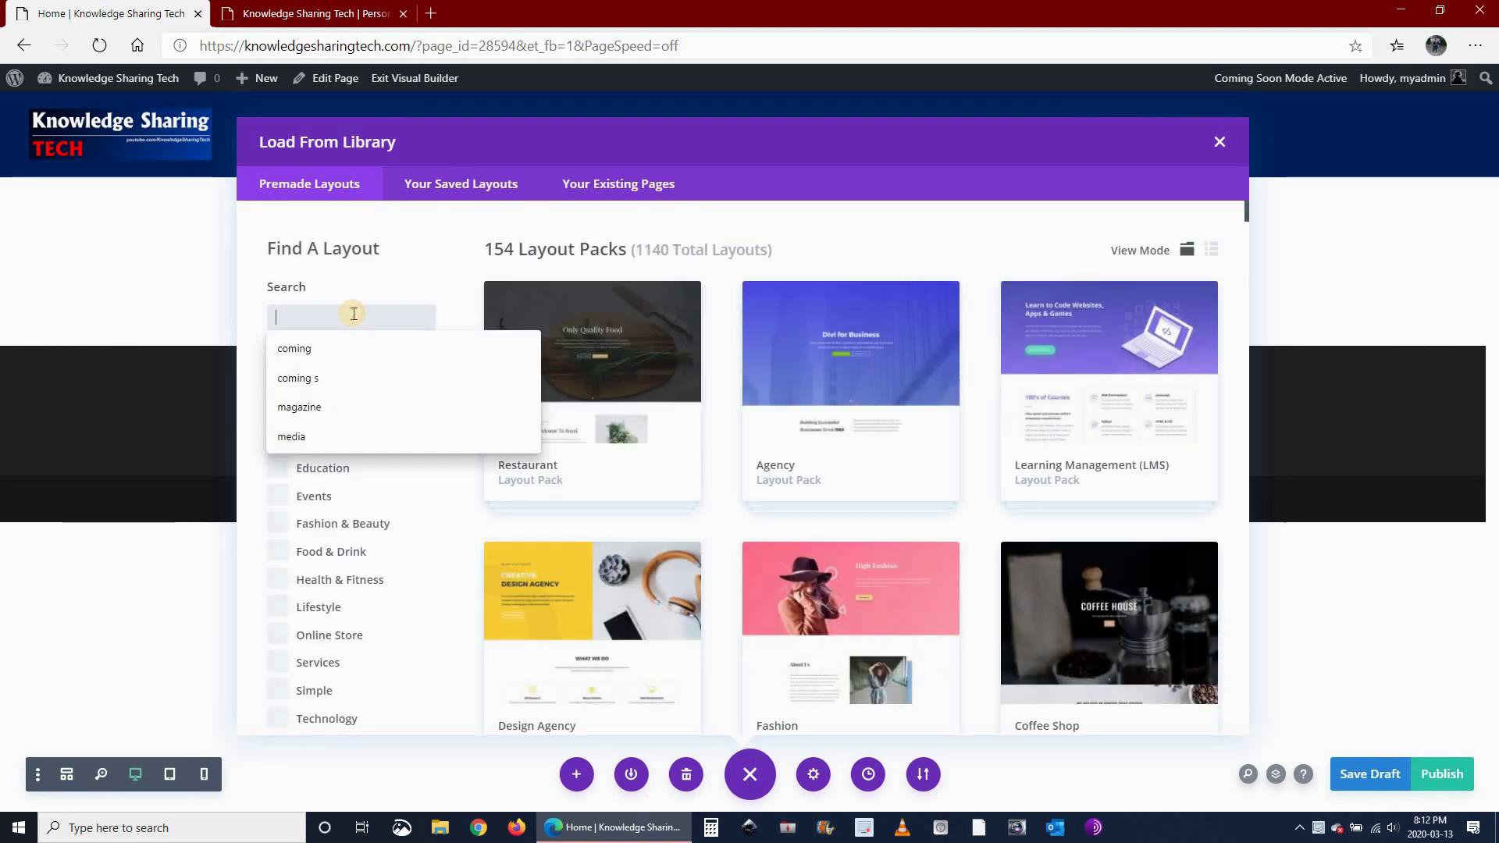
type("ma")
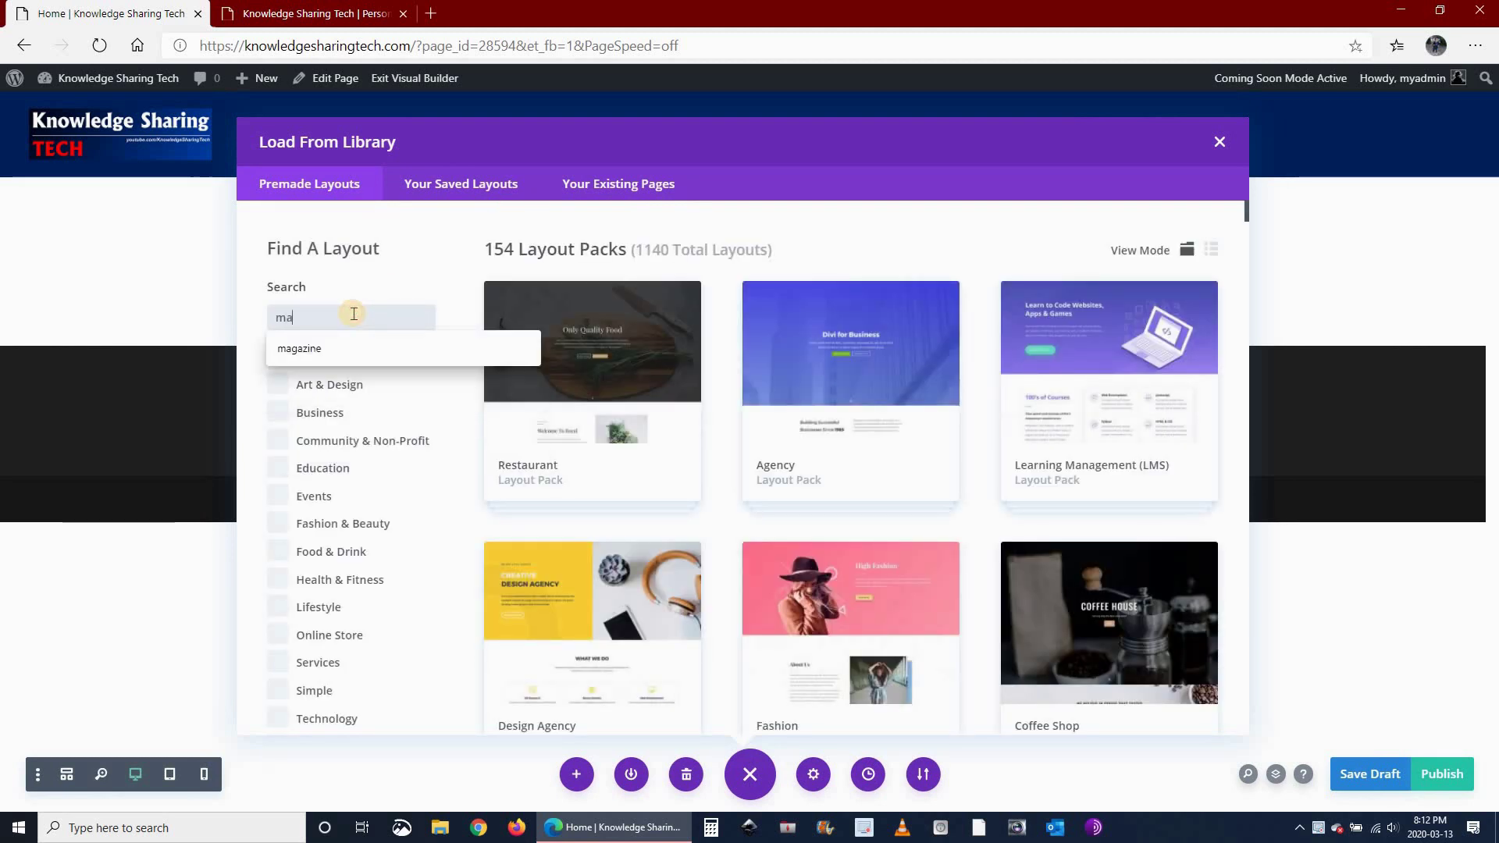
type("gazine")
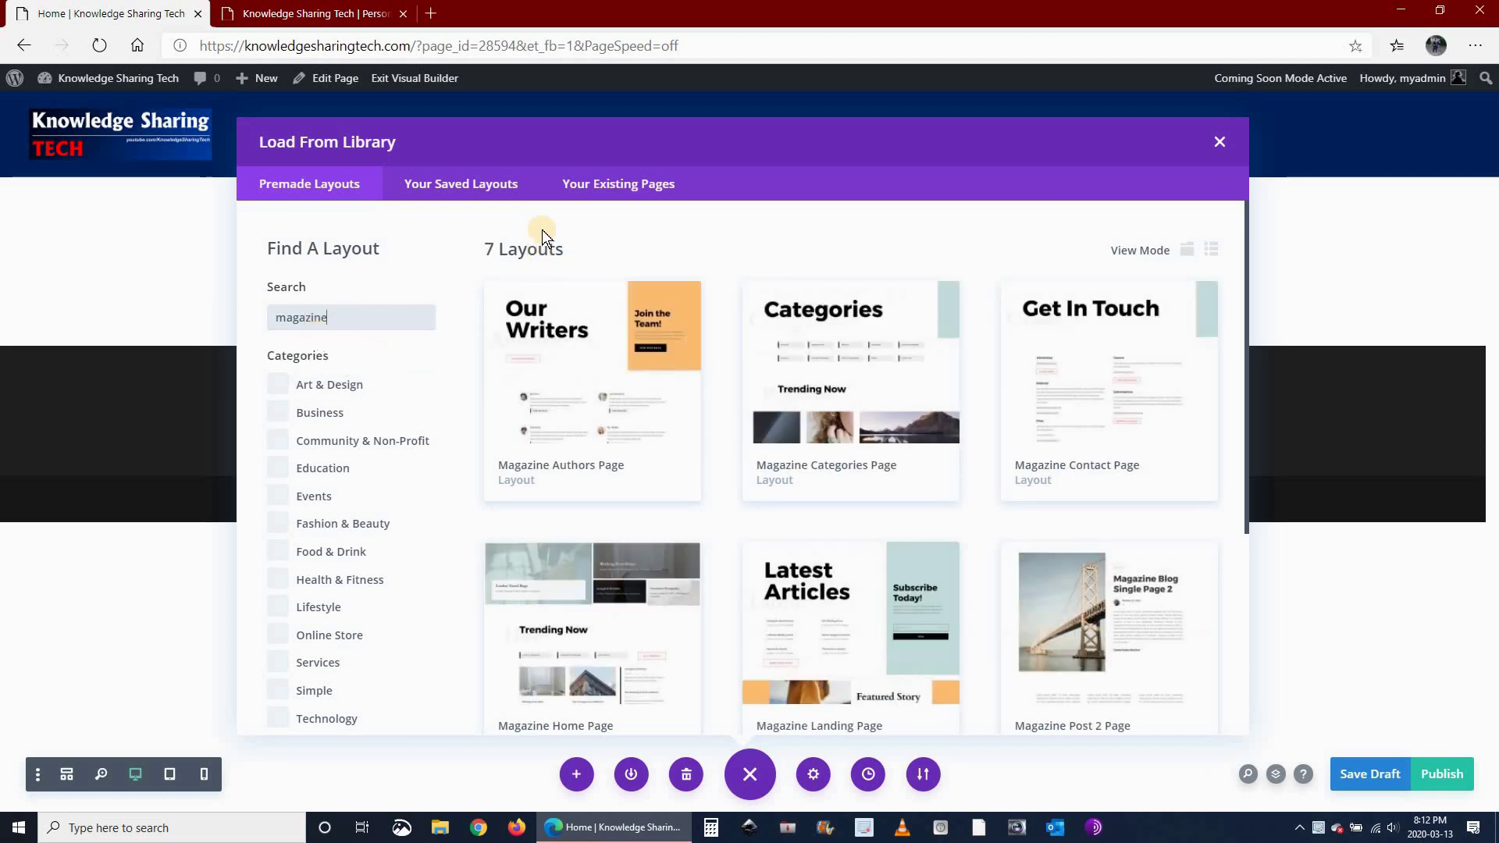
left_click_drag(480, 248, 565, 249)
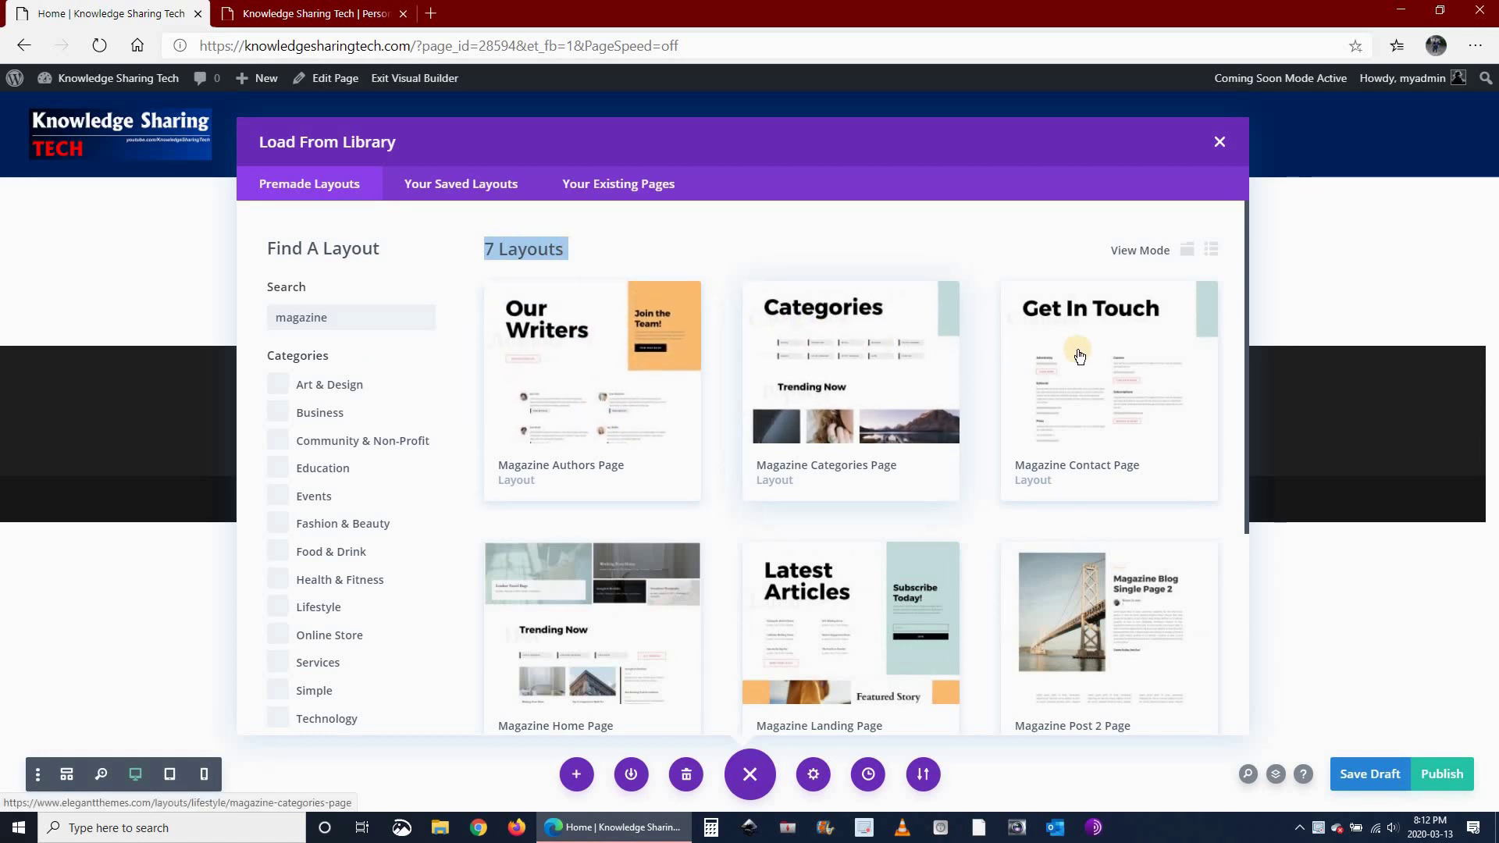
scroll(942, 423, "down", 2)
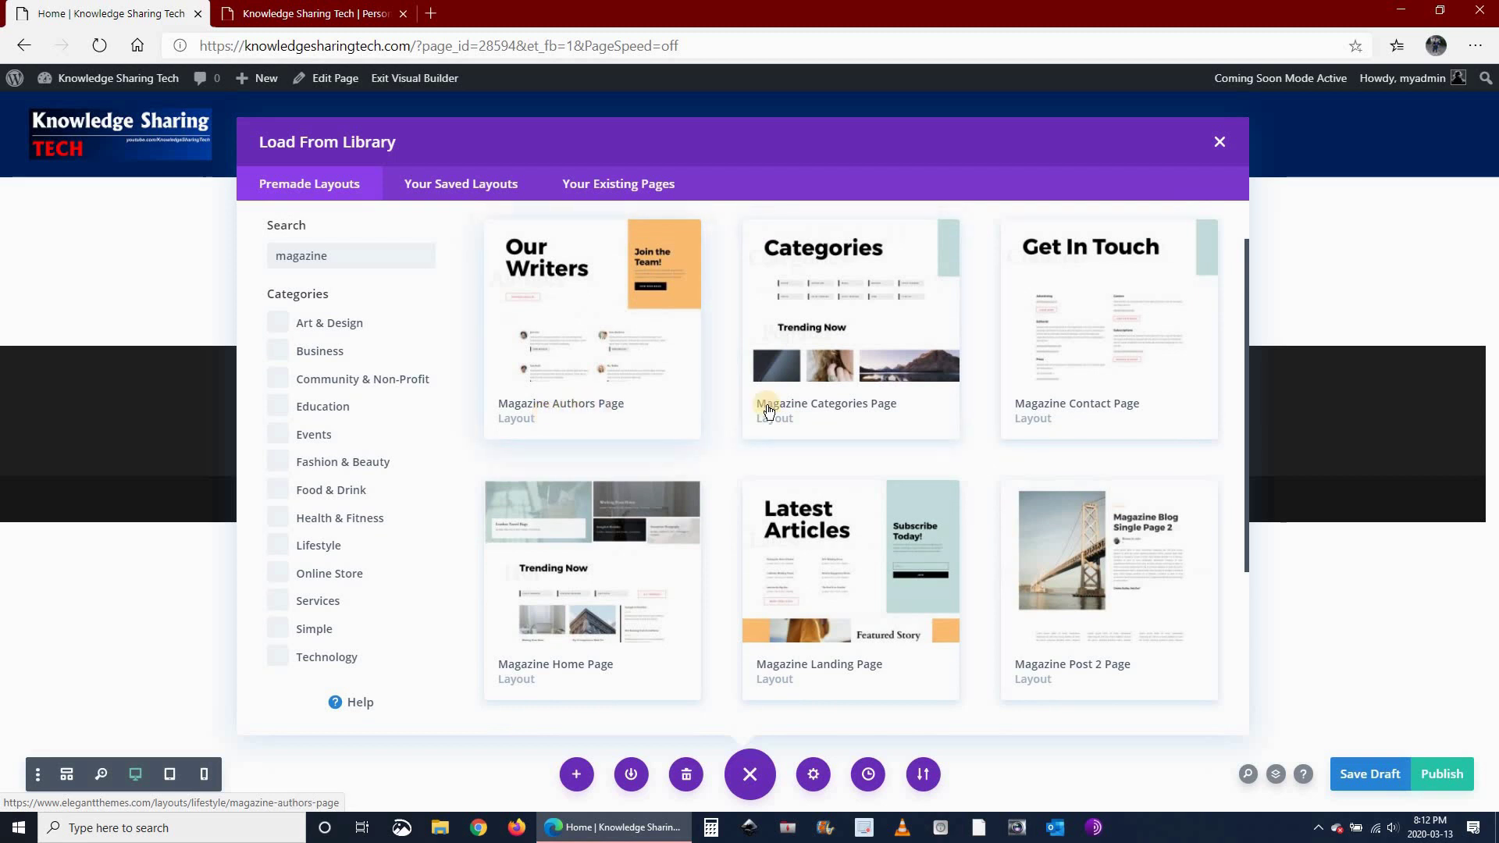
scroll(957, 436, "down", 2)
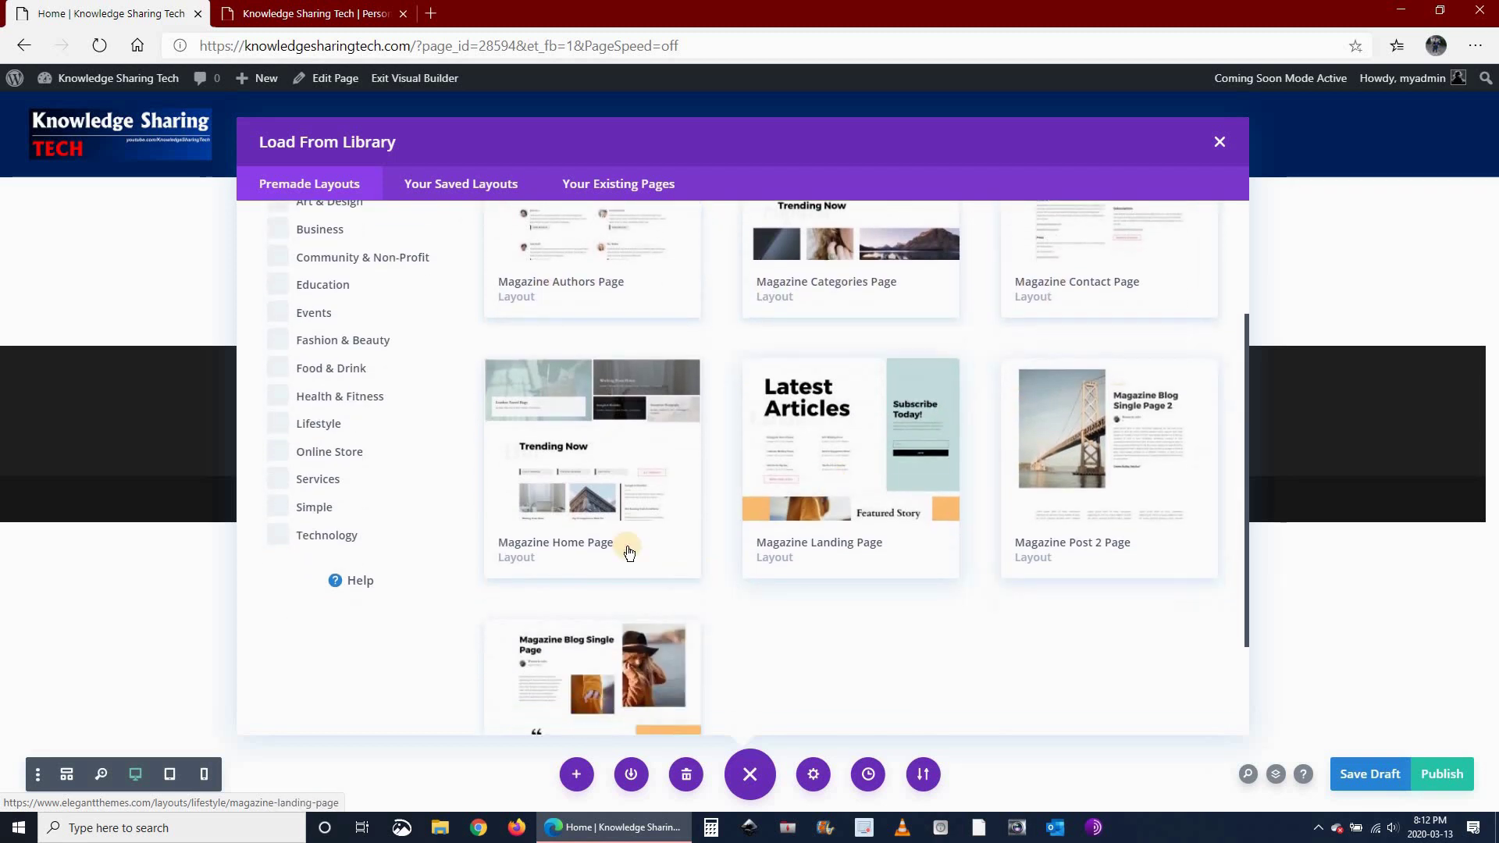
left_click(594, 468)
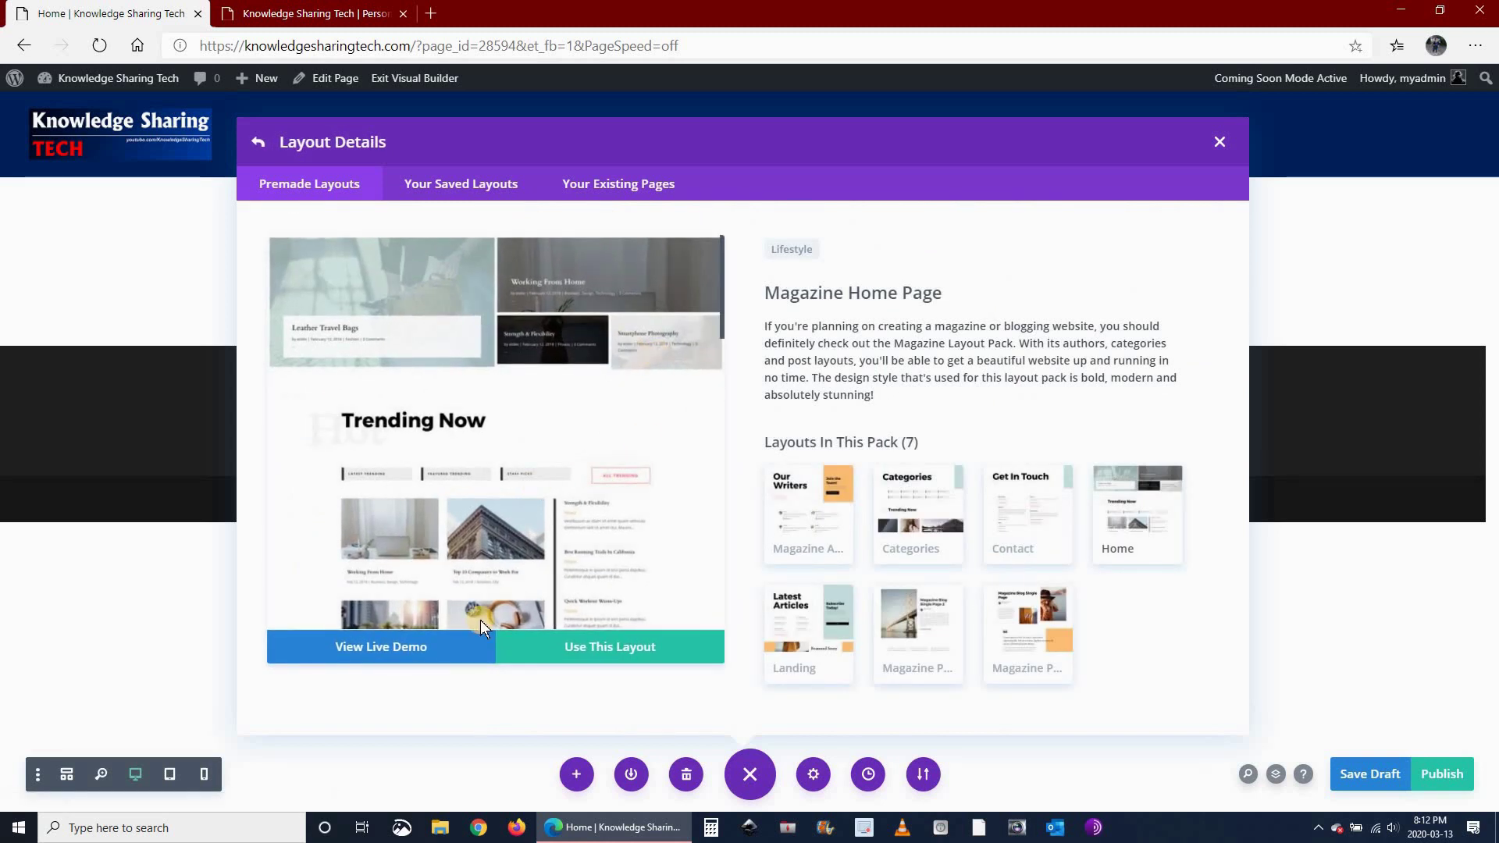
left_click(608, 652)
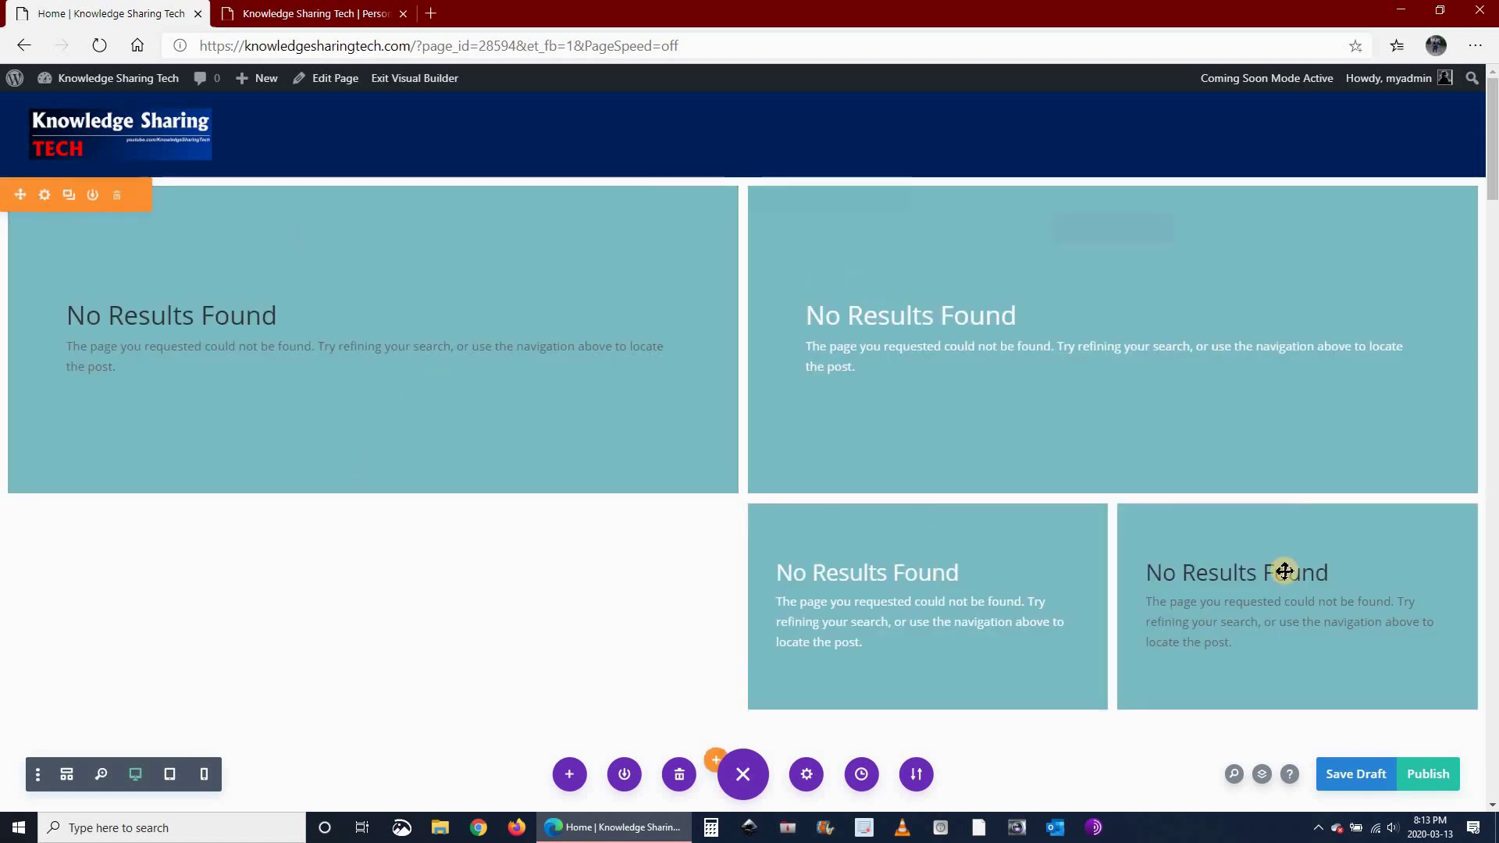
Delete the 'A Message From Our Editor' and 'Our Recommended Products' sections
scroll(531, 449, "down", 2)
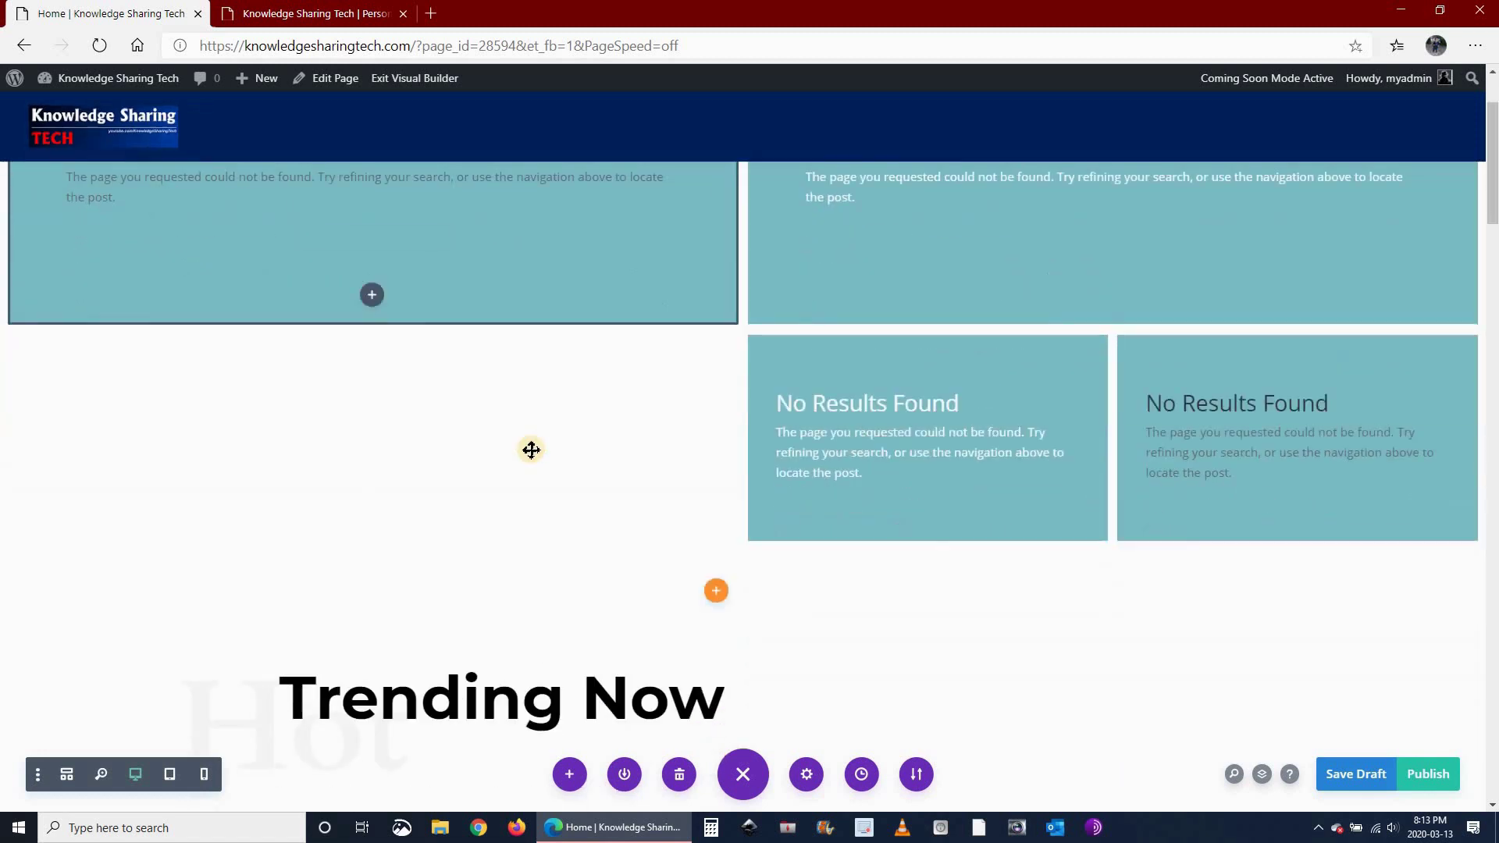
scroll(531, 450, "down", 5)
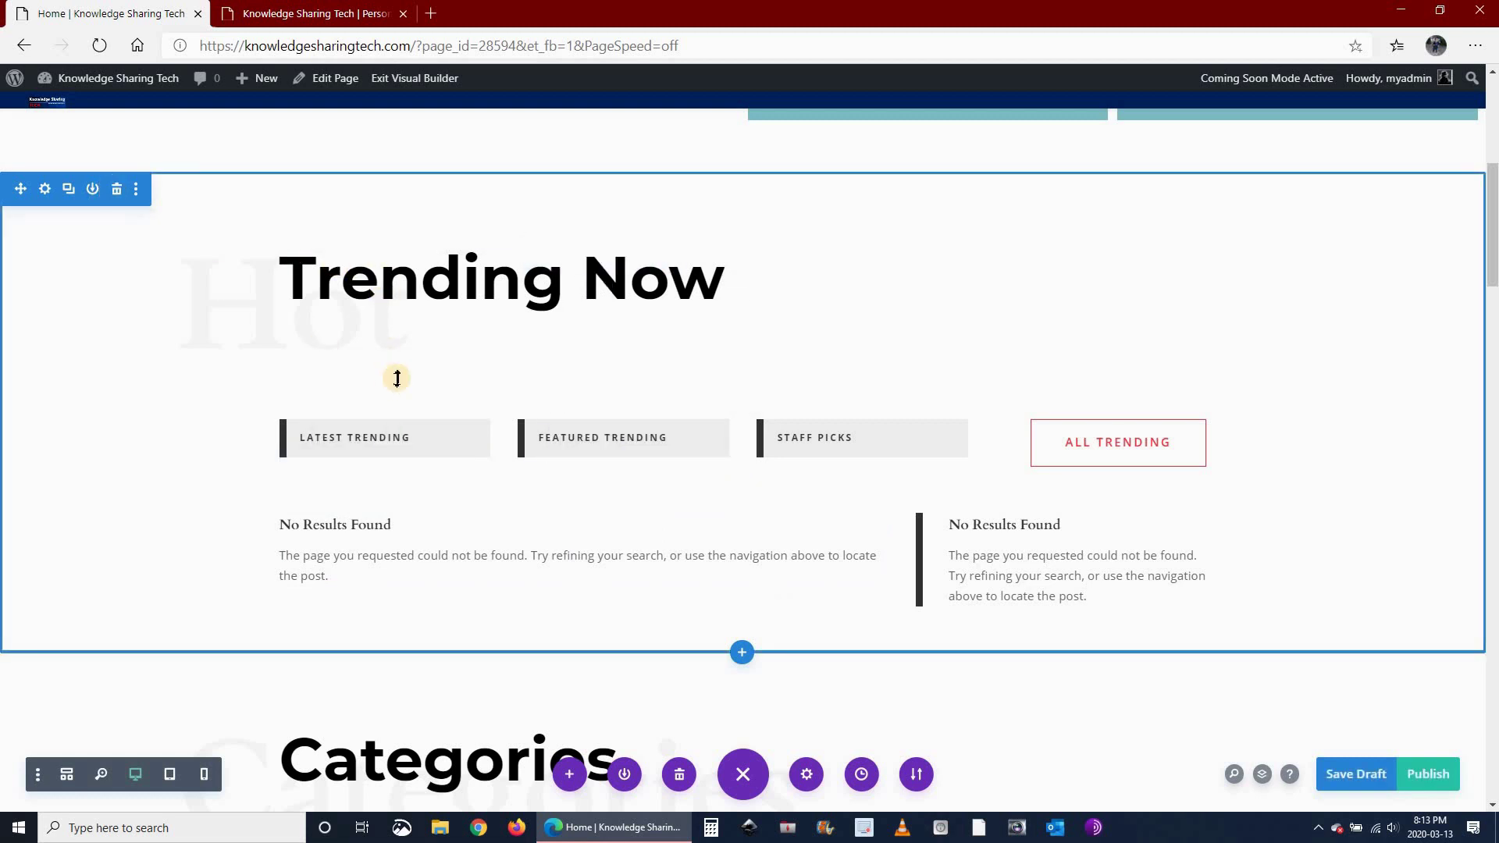
scroll(397, 378, "down", 5)
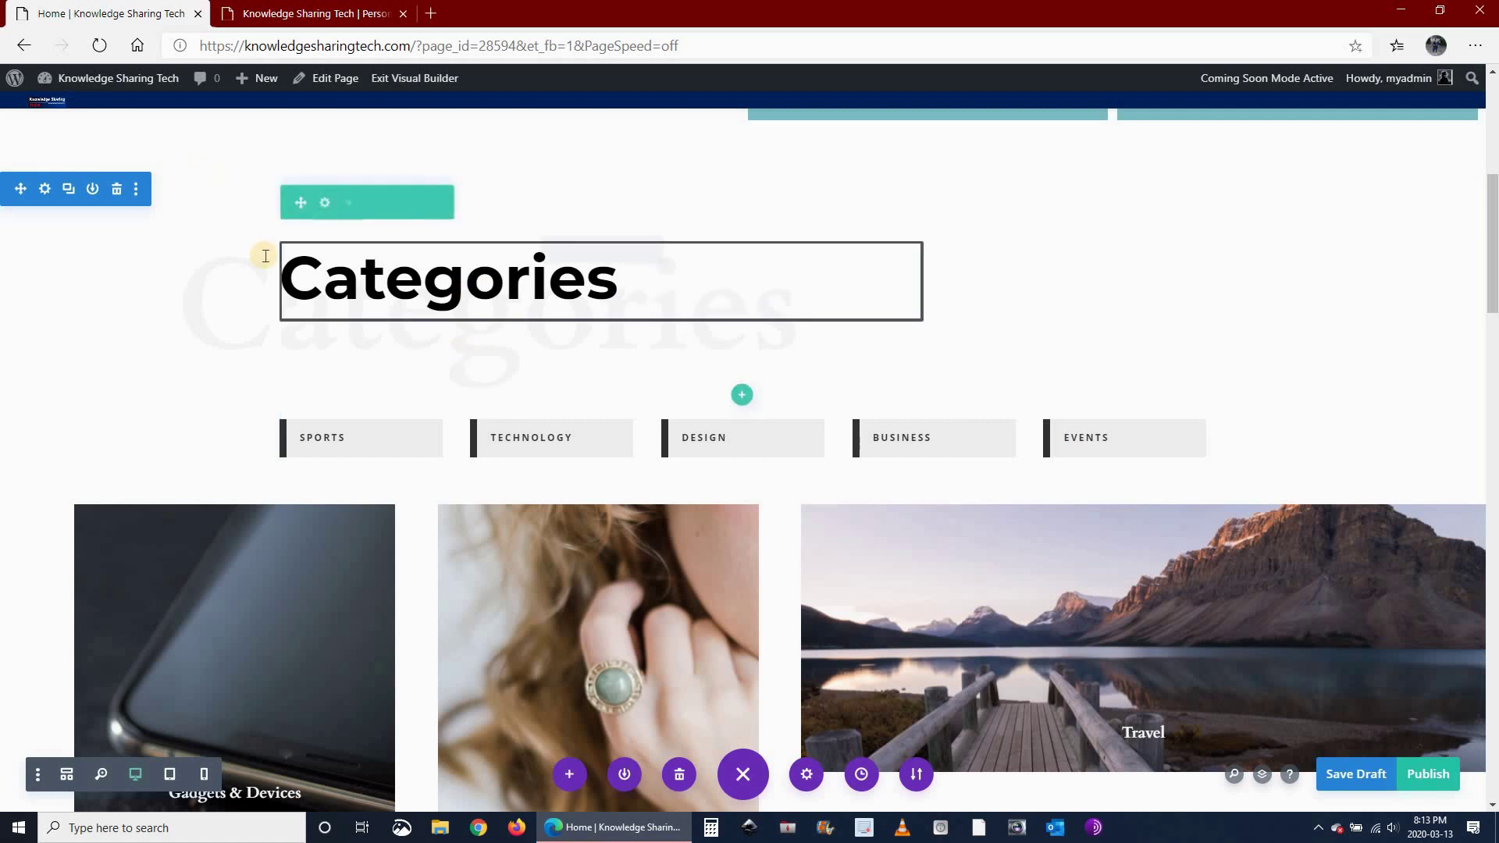
scroll(264, 257, "down", 3)
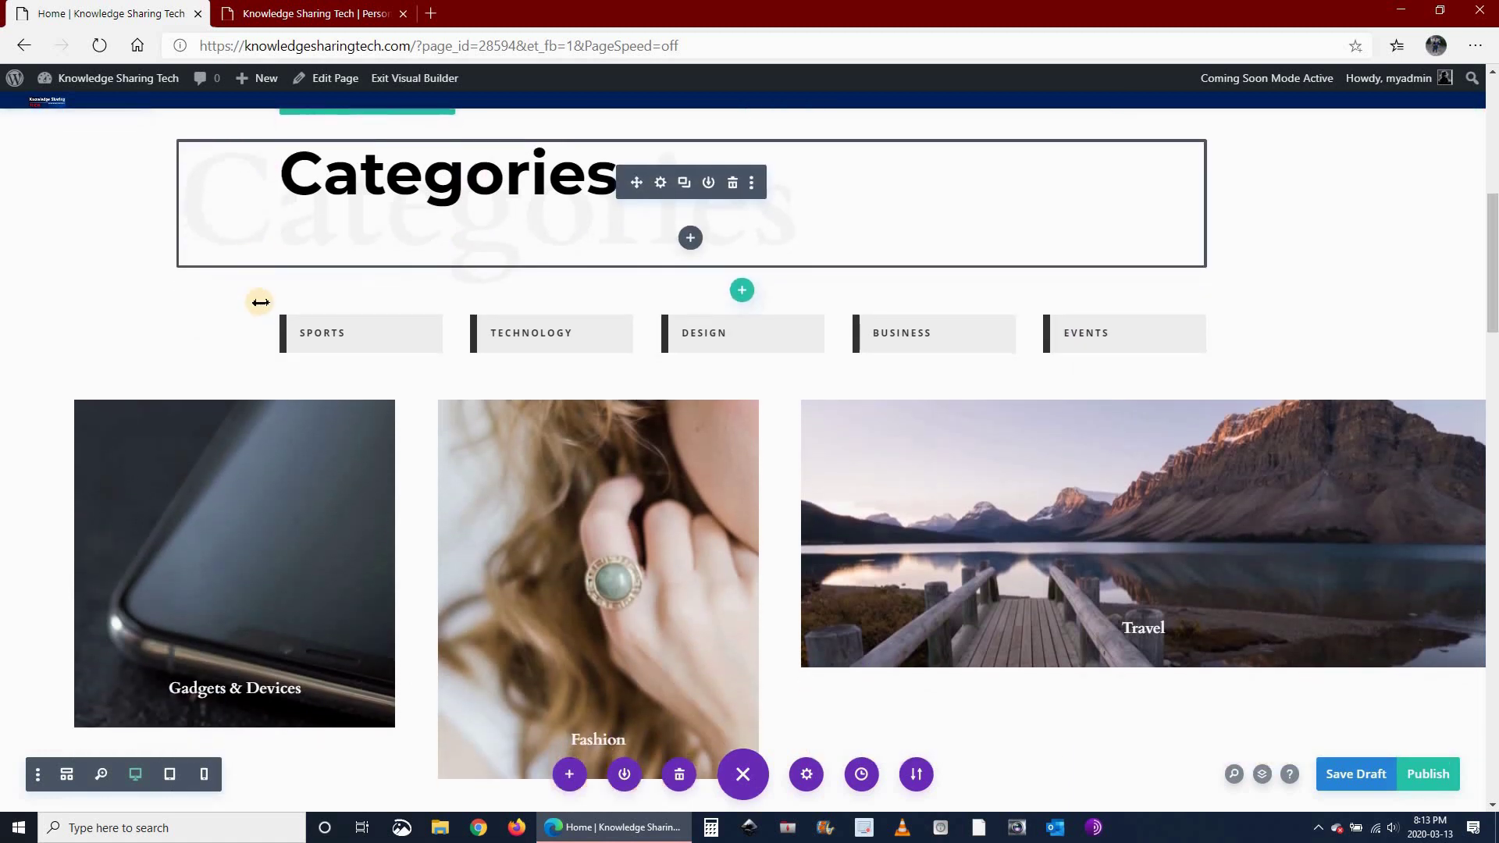
scroll(268, 312, "down", 1)
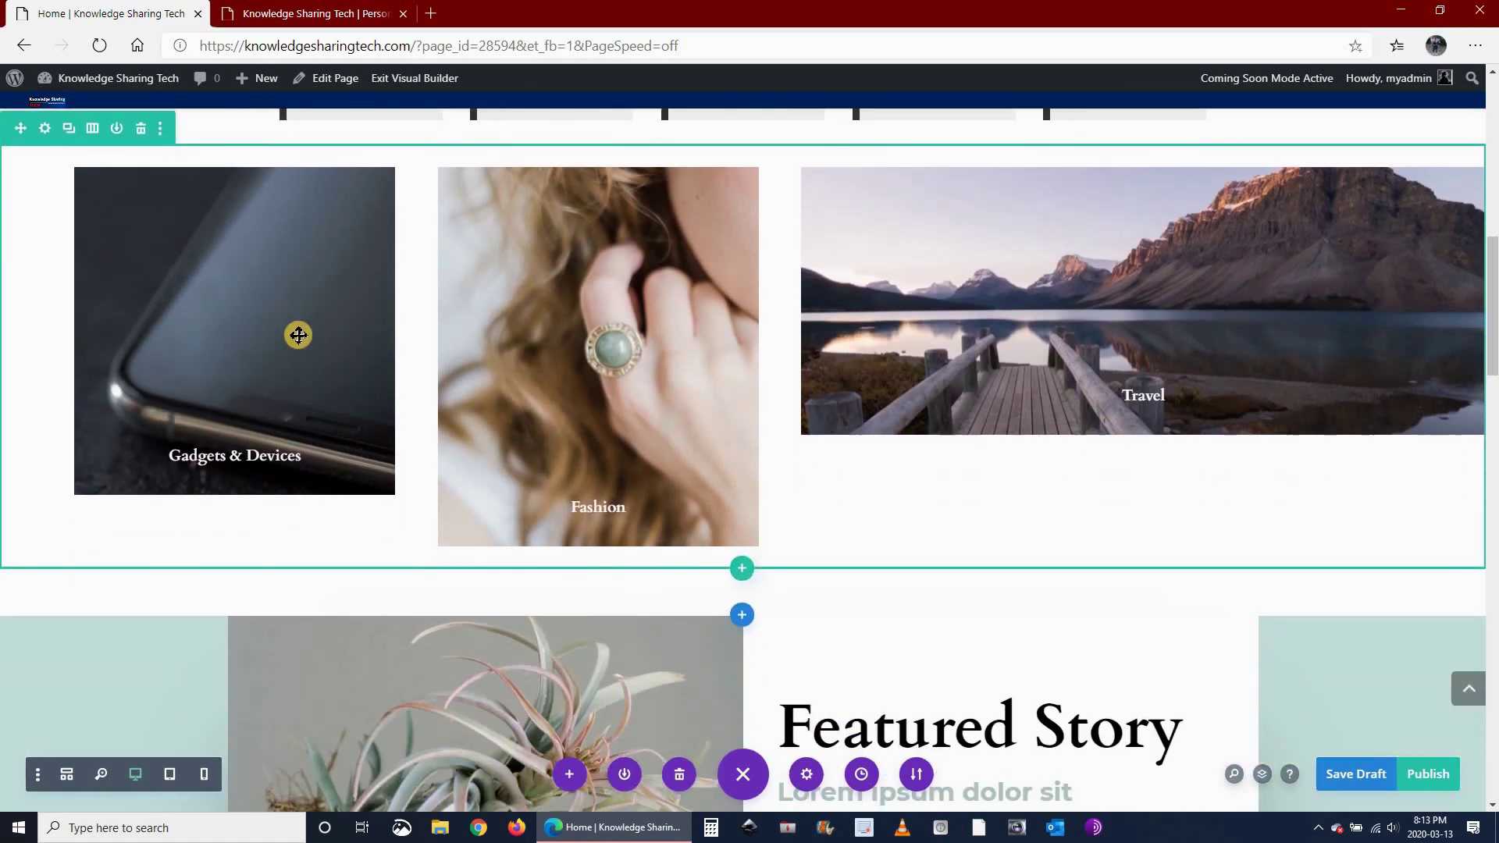
scroll(295, 291, "up", 1)
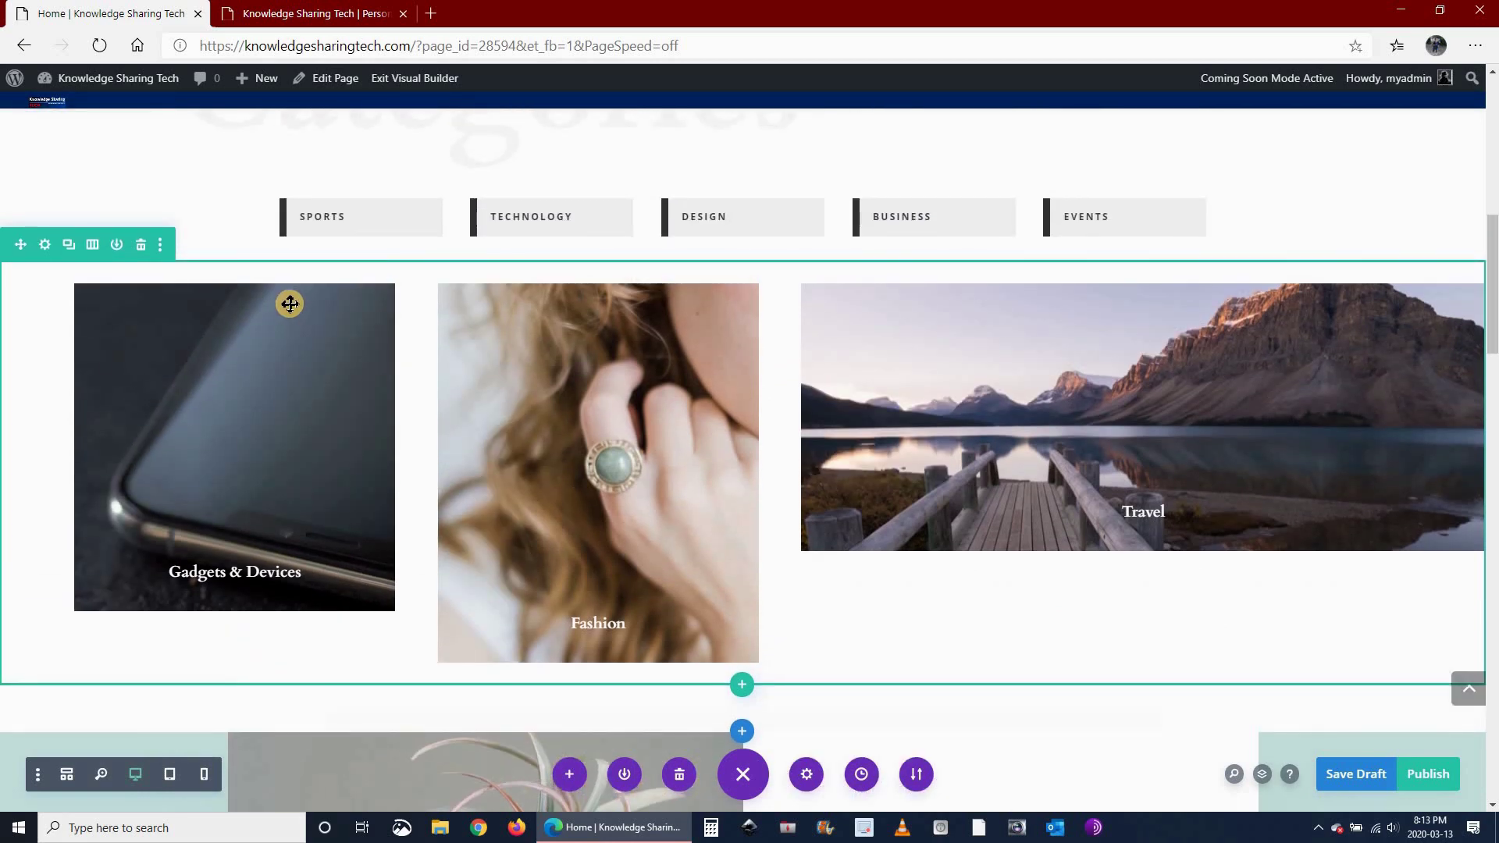
scroll(290, 304, "up", 1)
scroll(288, 307, "down", 5)
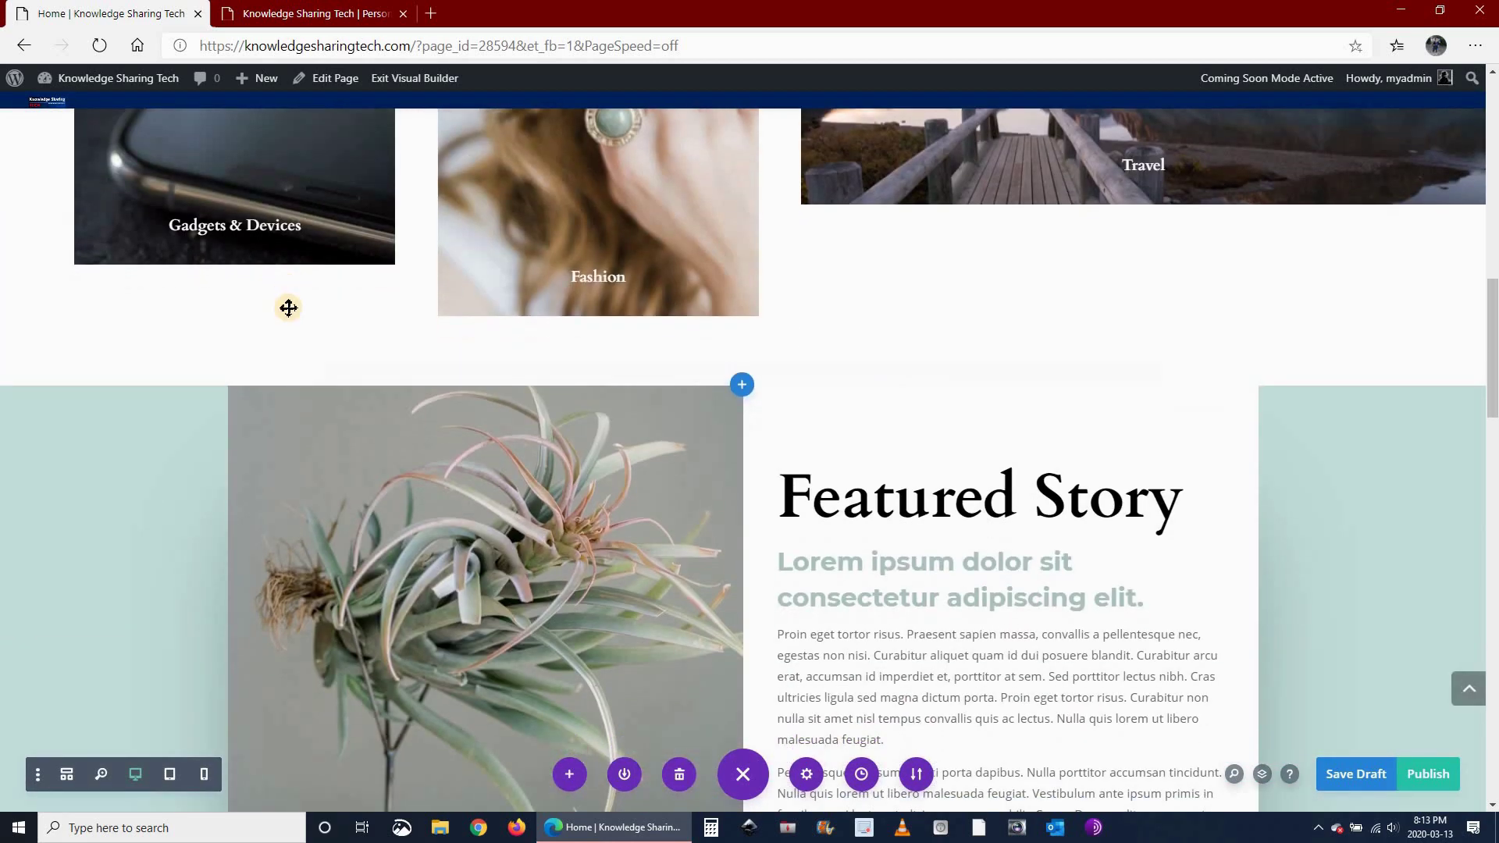
scroll(288, 308, "down", 10)
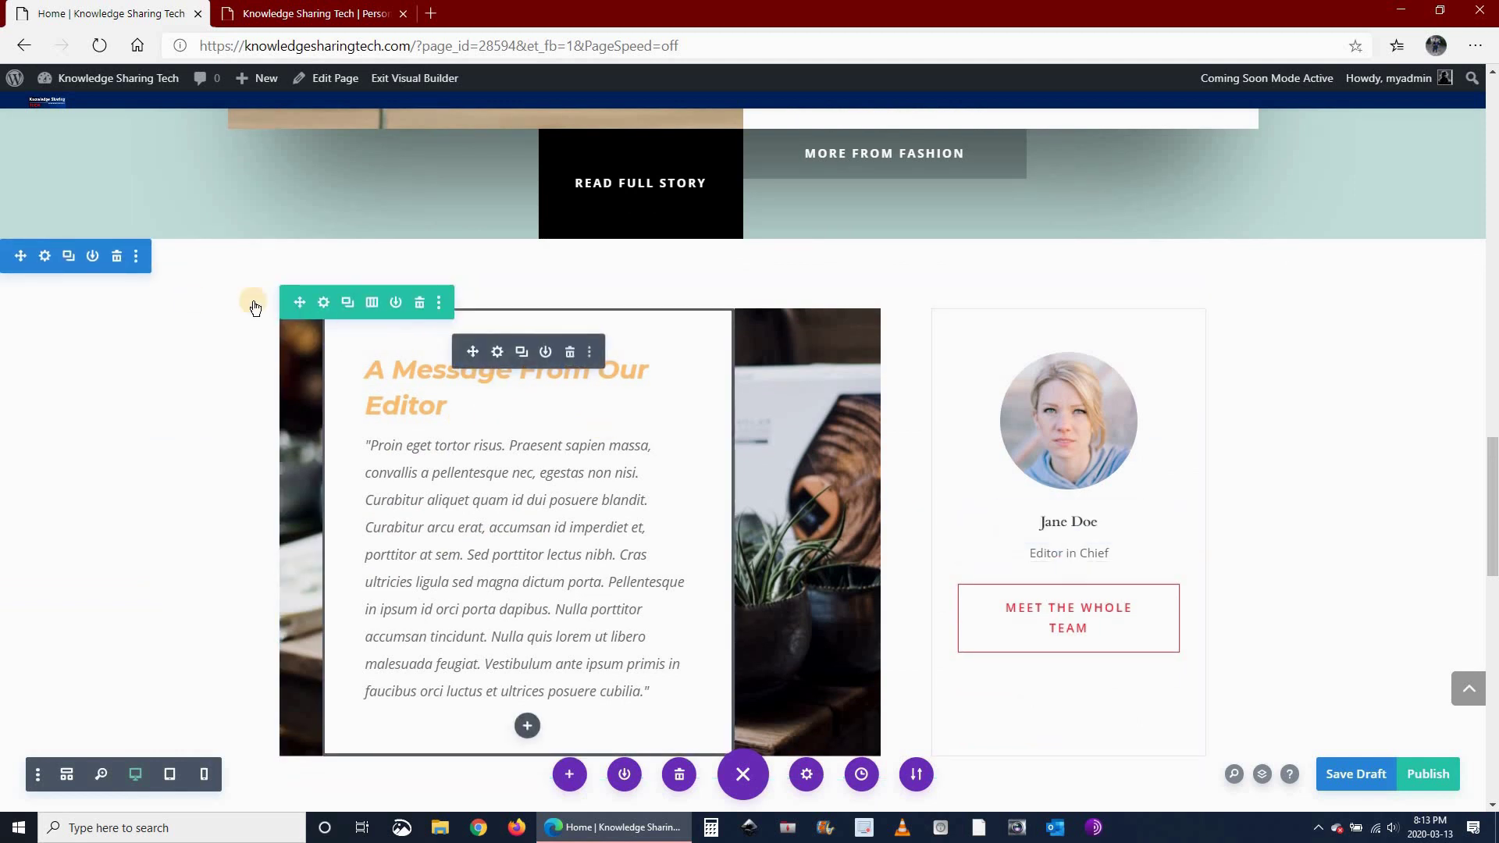
left_click(116, 256)
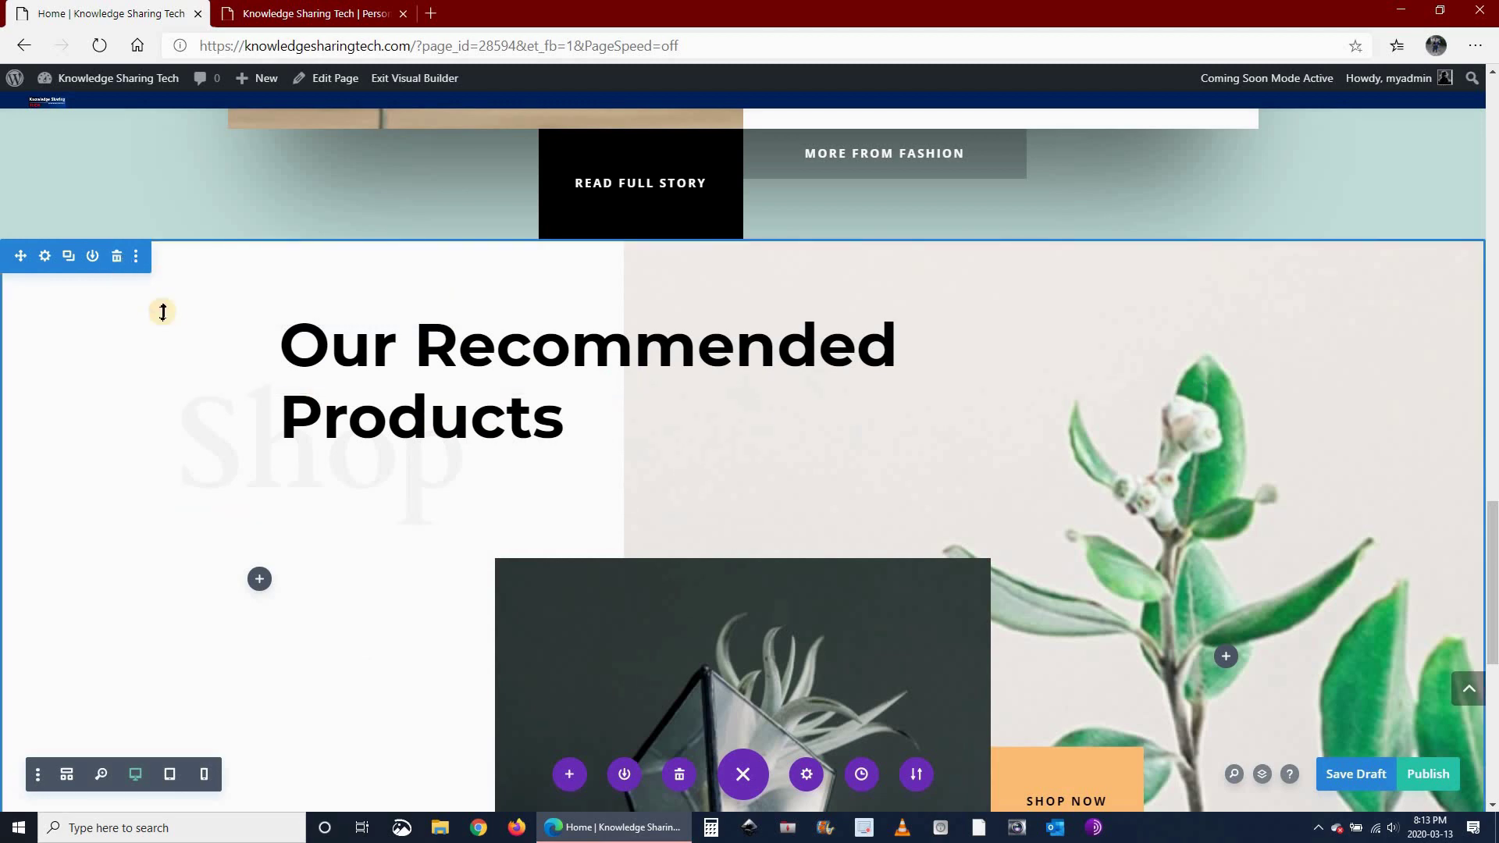
left_click(116, 256)
Publish the Home page and go back to the WordPress dashboard
scroll(627, 423, "up", 3)
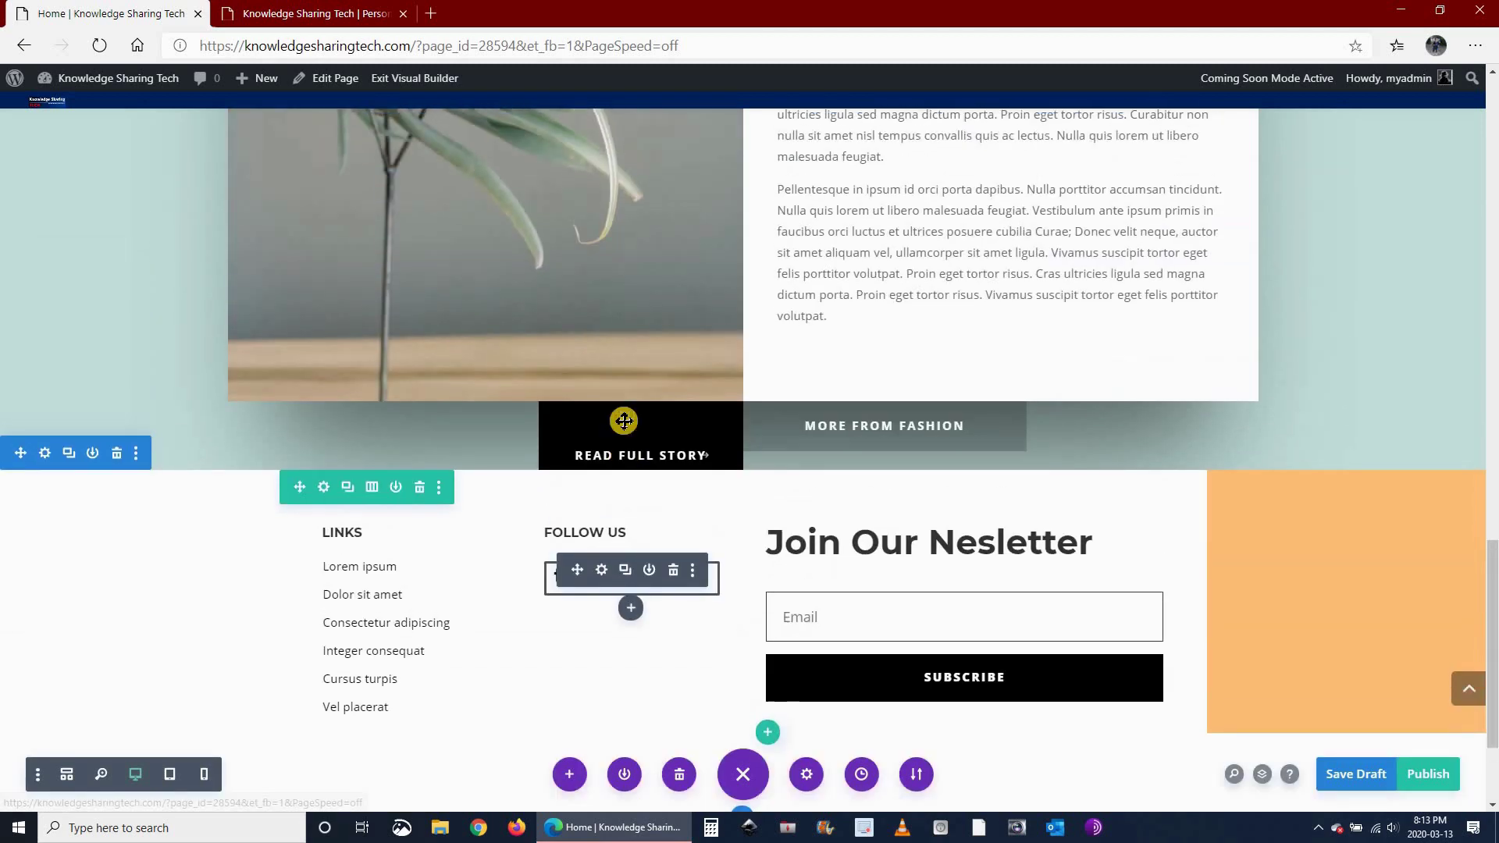
scroll(624, 422, "up", 6)
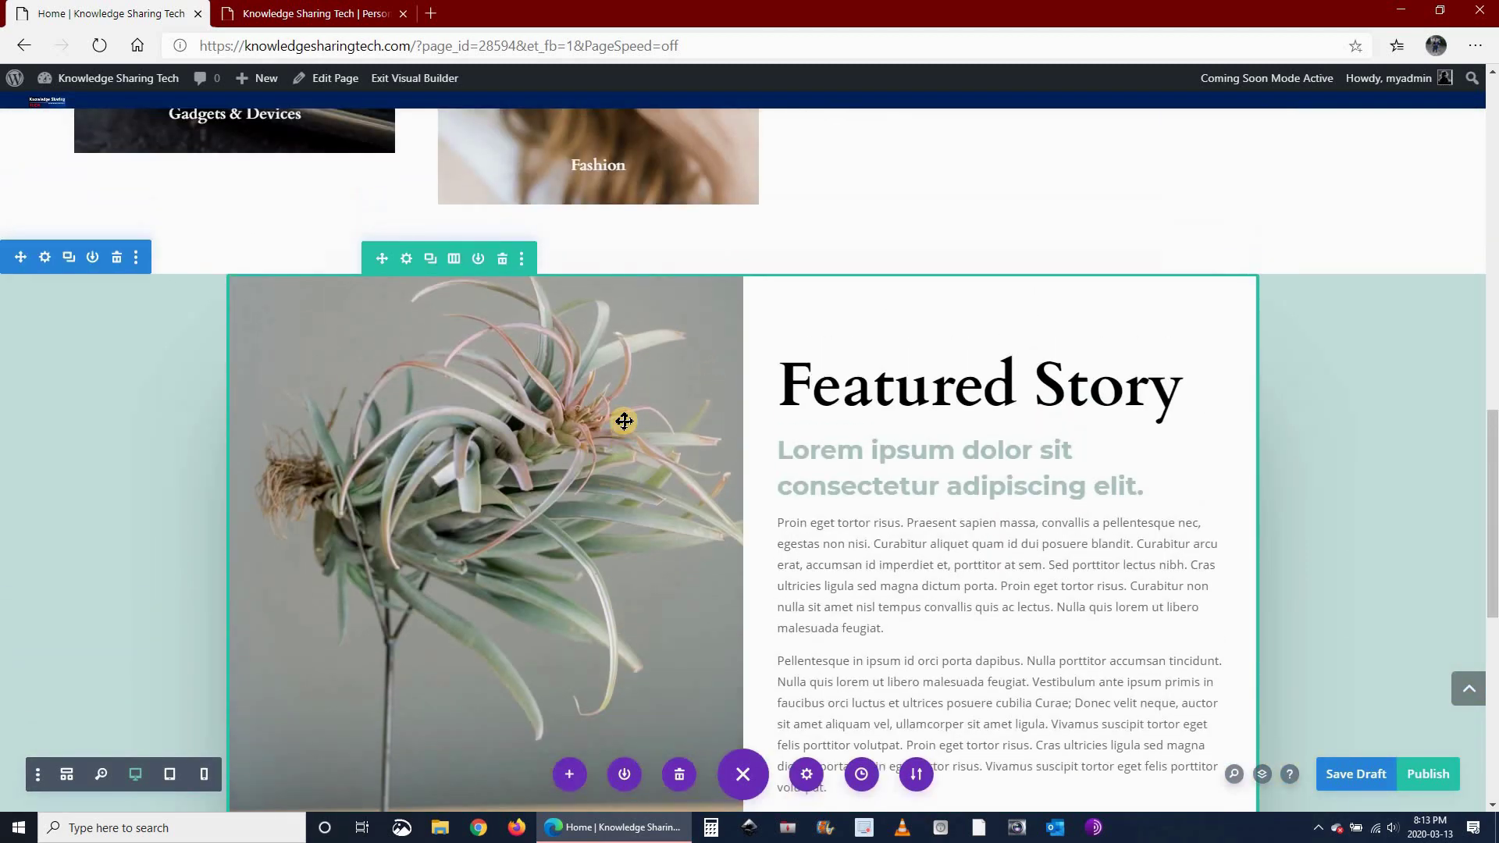
scroll(623, 421, "up", 15)
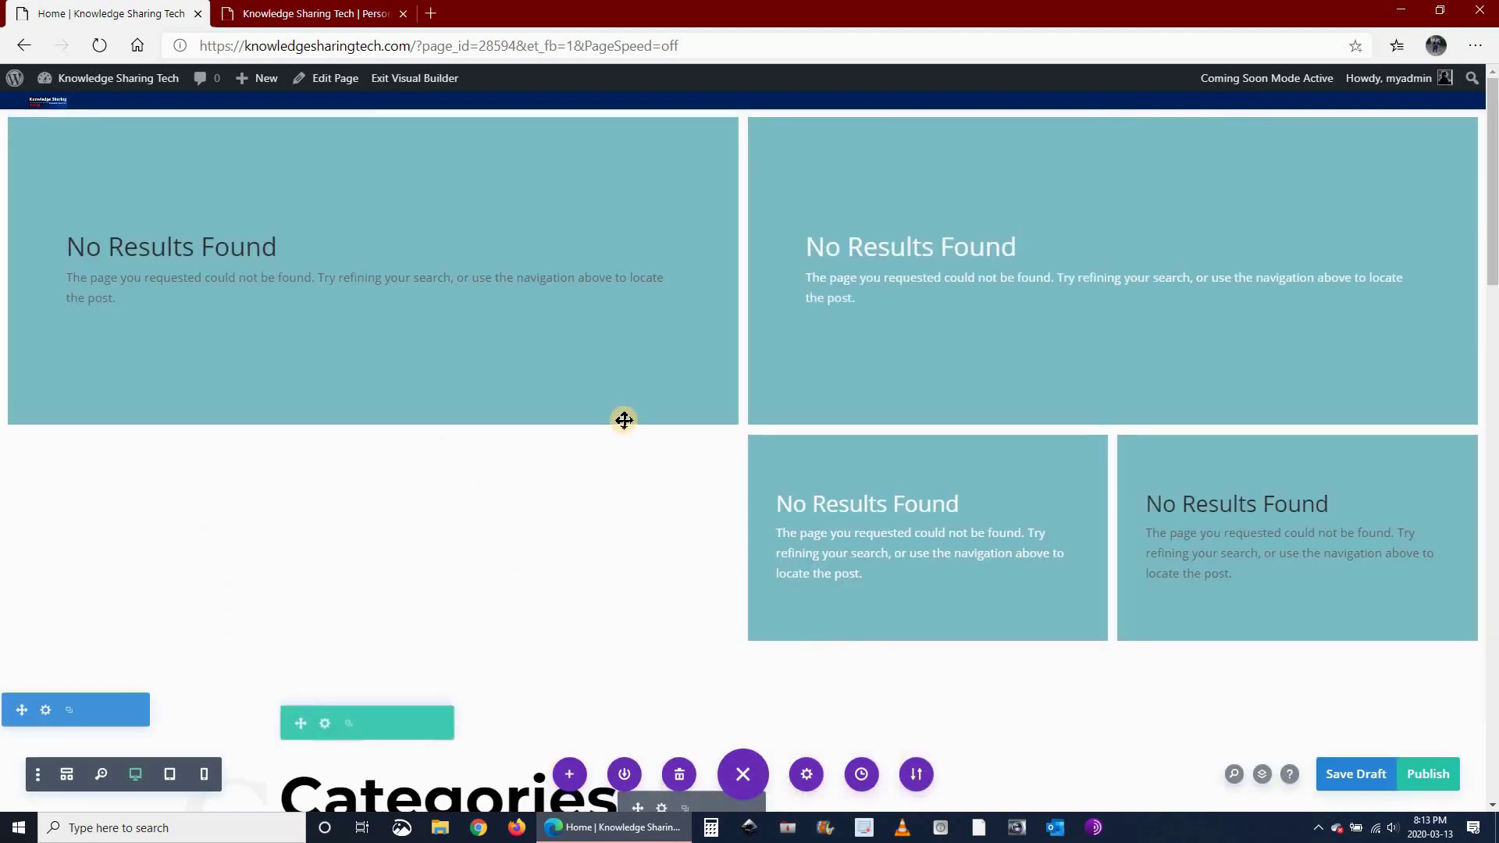
scroll(623, 421, "up", 2)
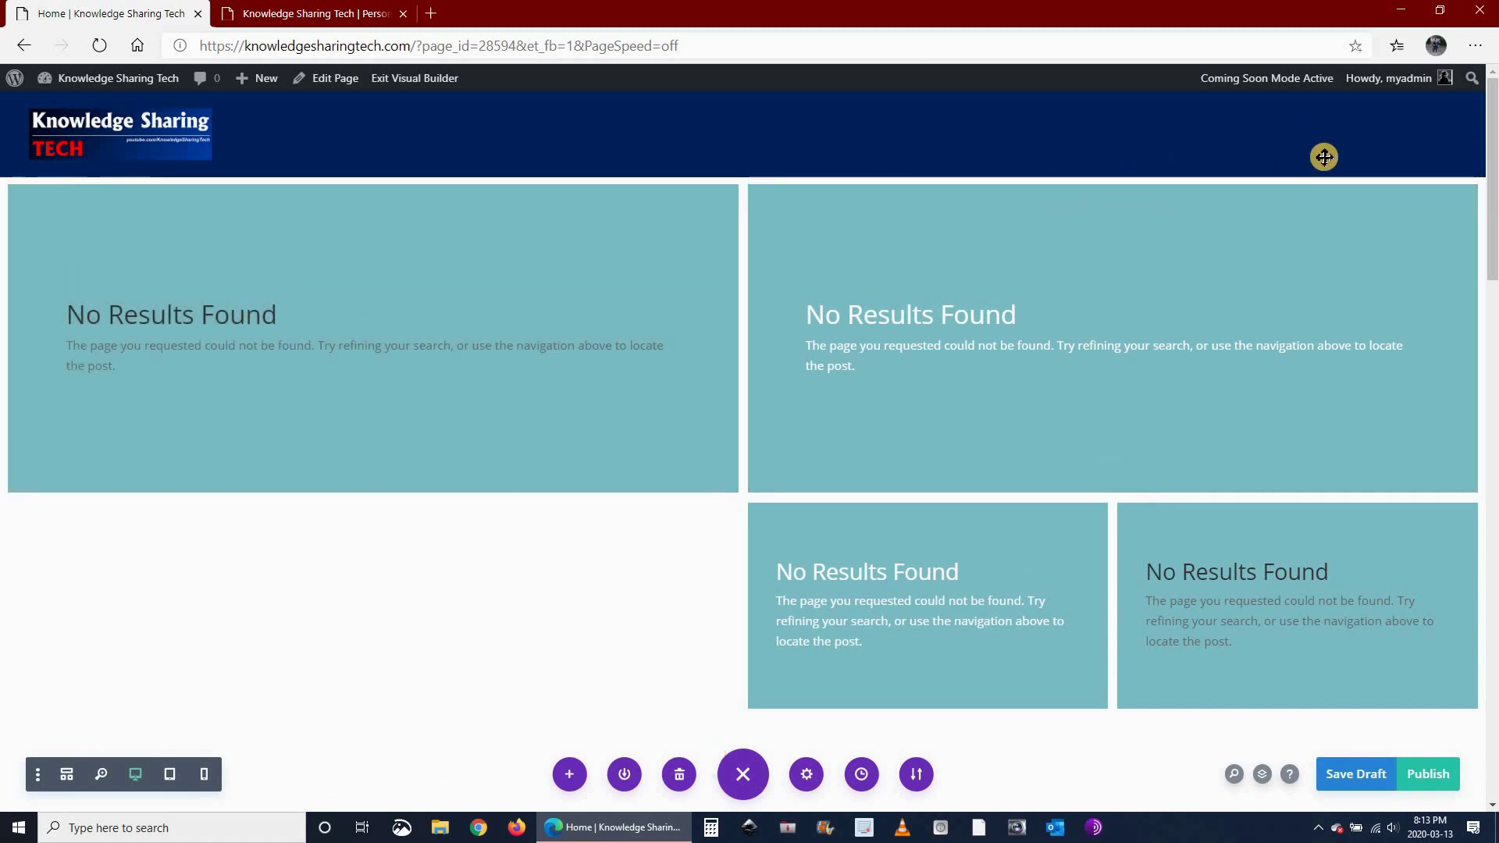
left_click(1426, 776)
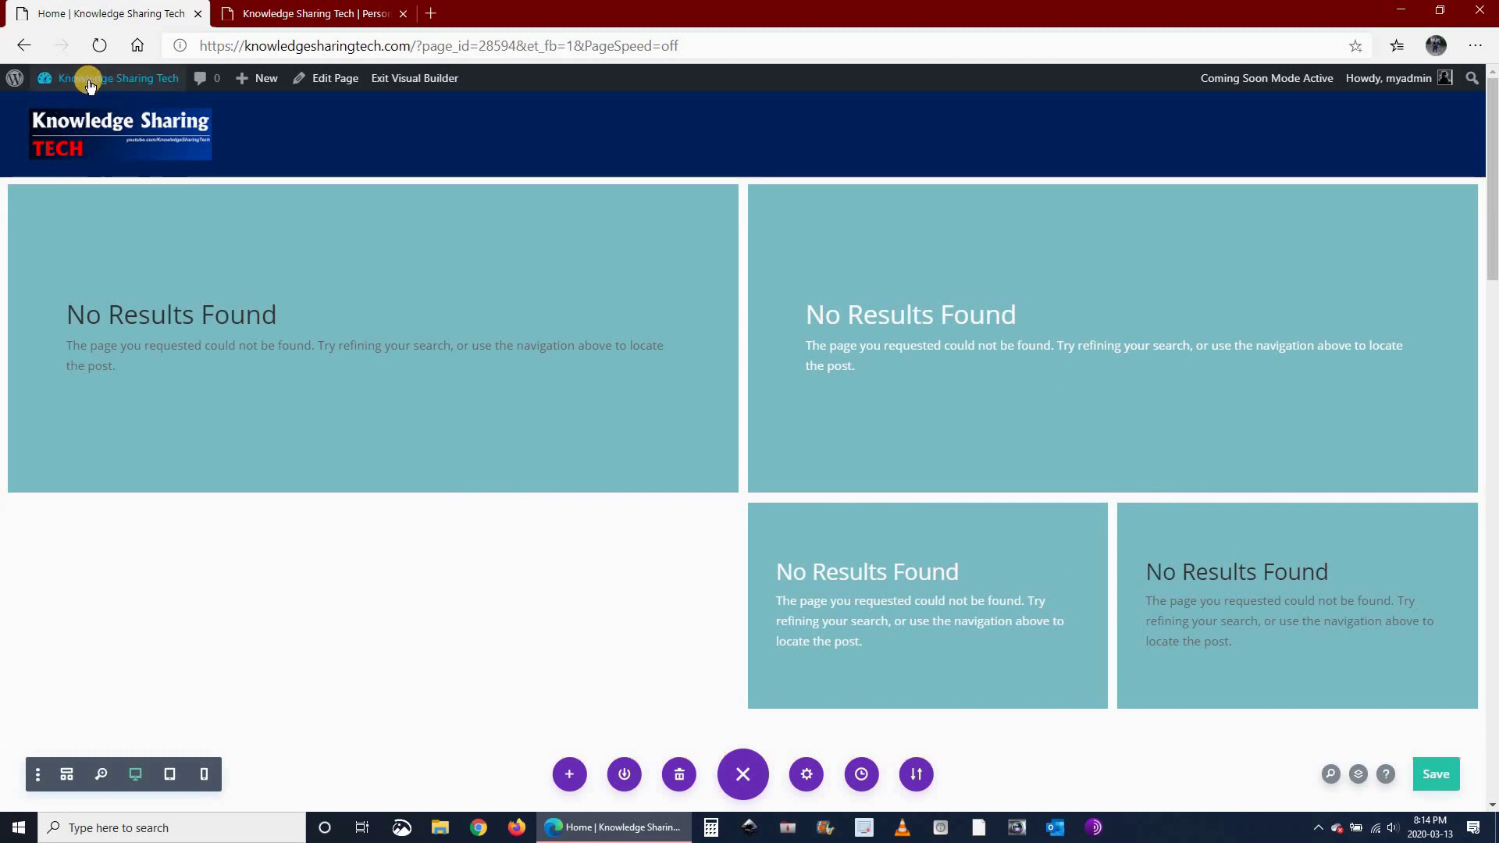
left_click(65, 109)
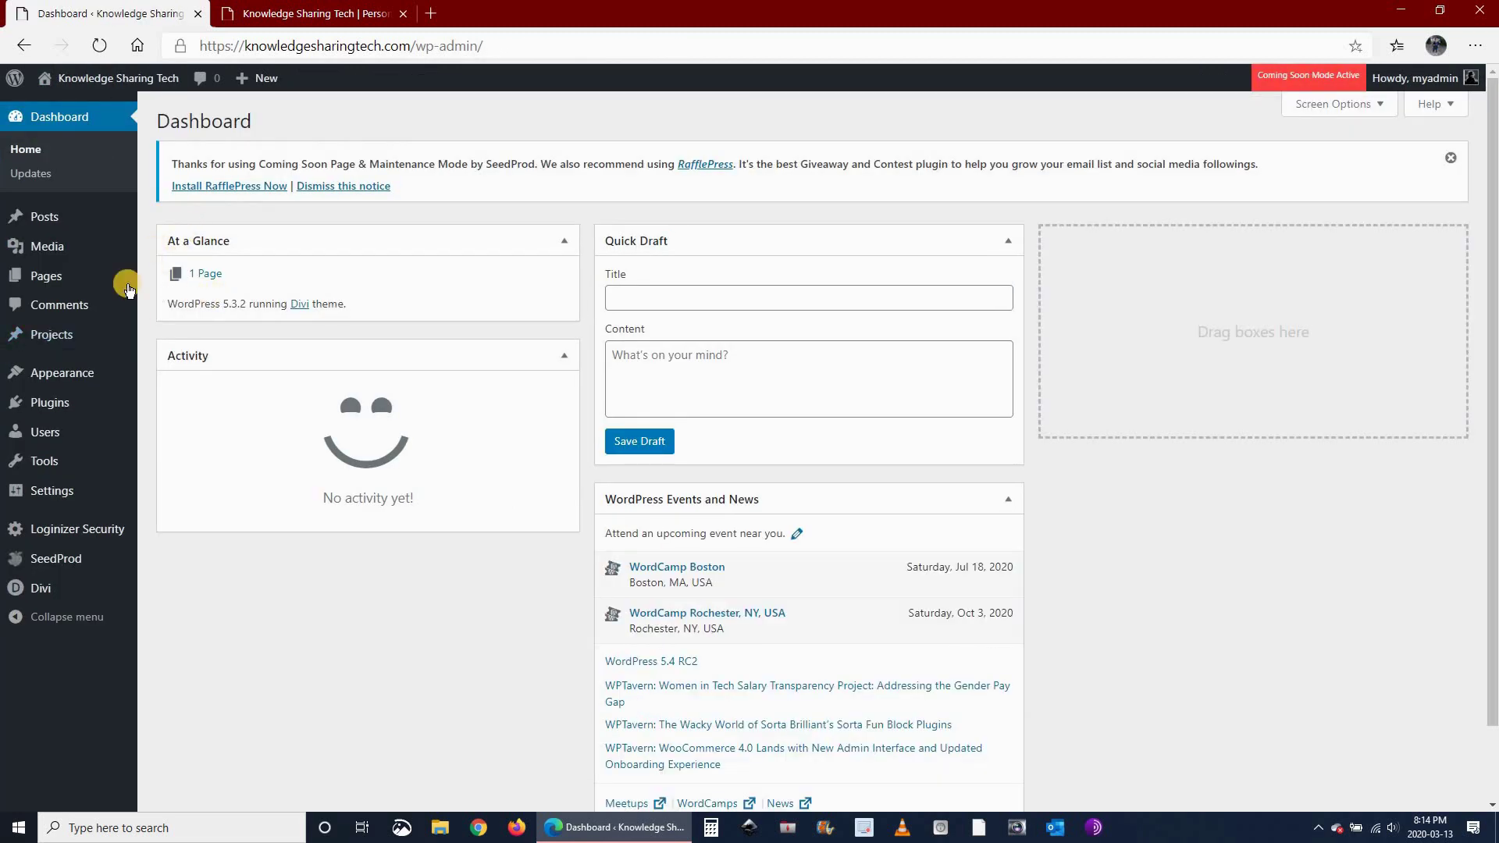
Create a new blog post from Posts > Add New
mouse_move(39, 216)
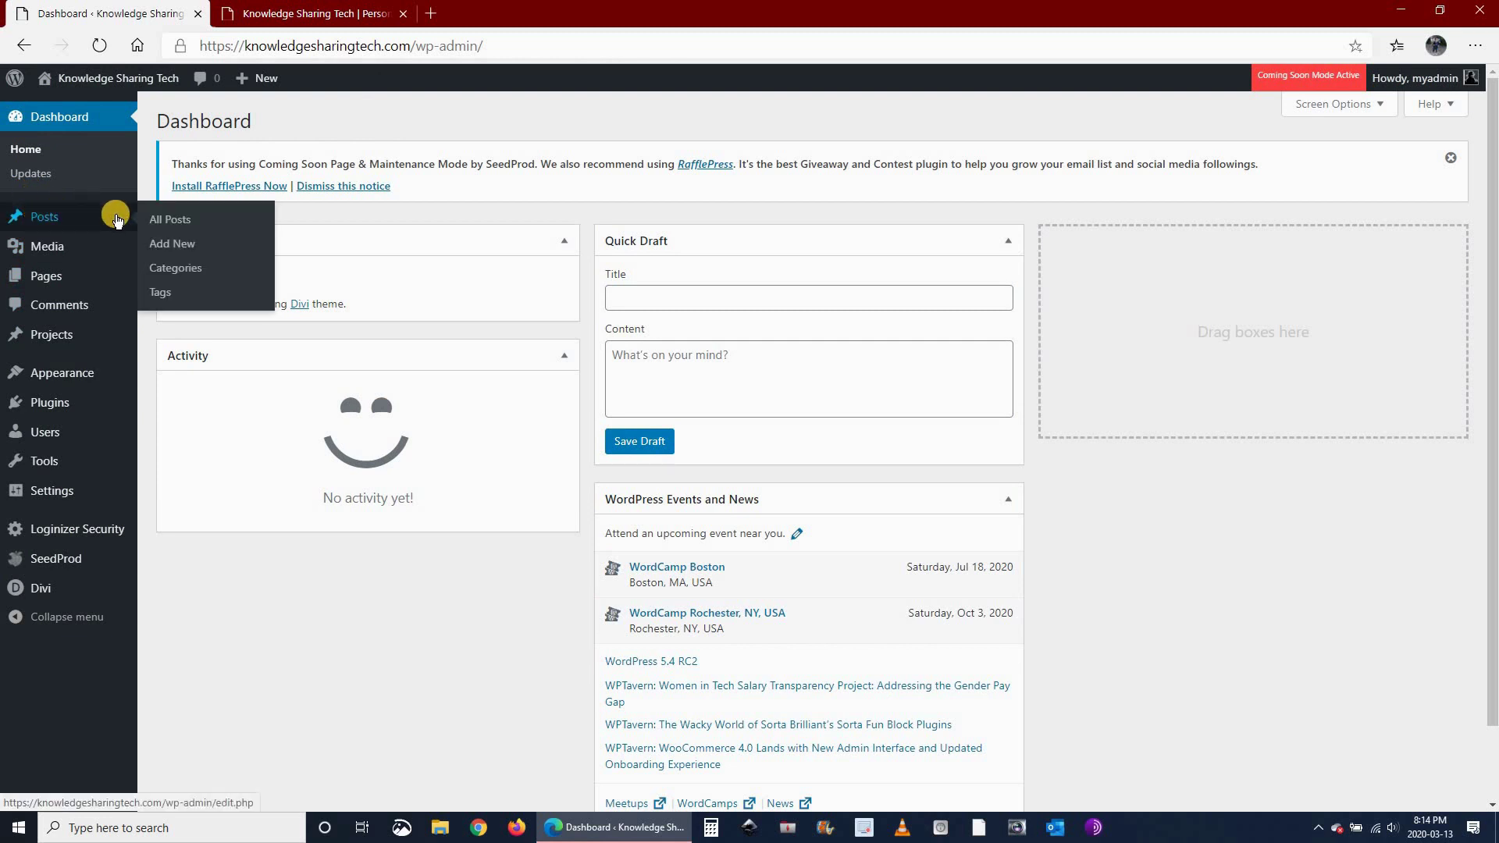
left_click(173, 247)
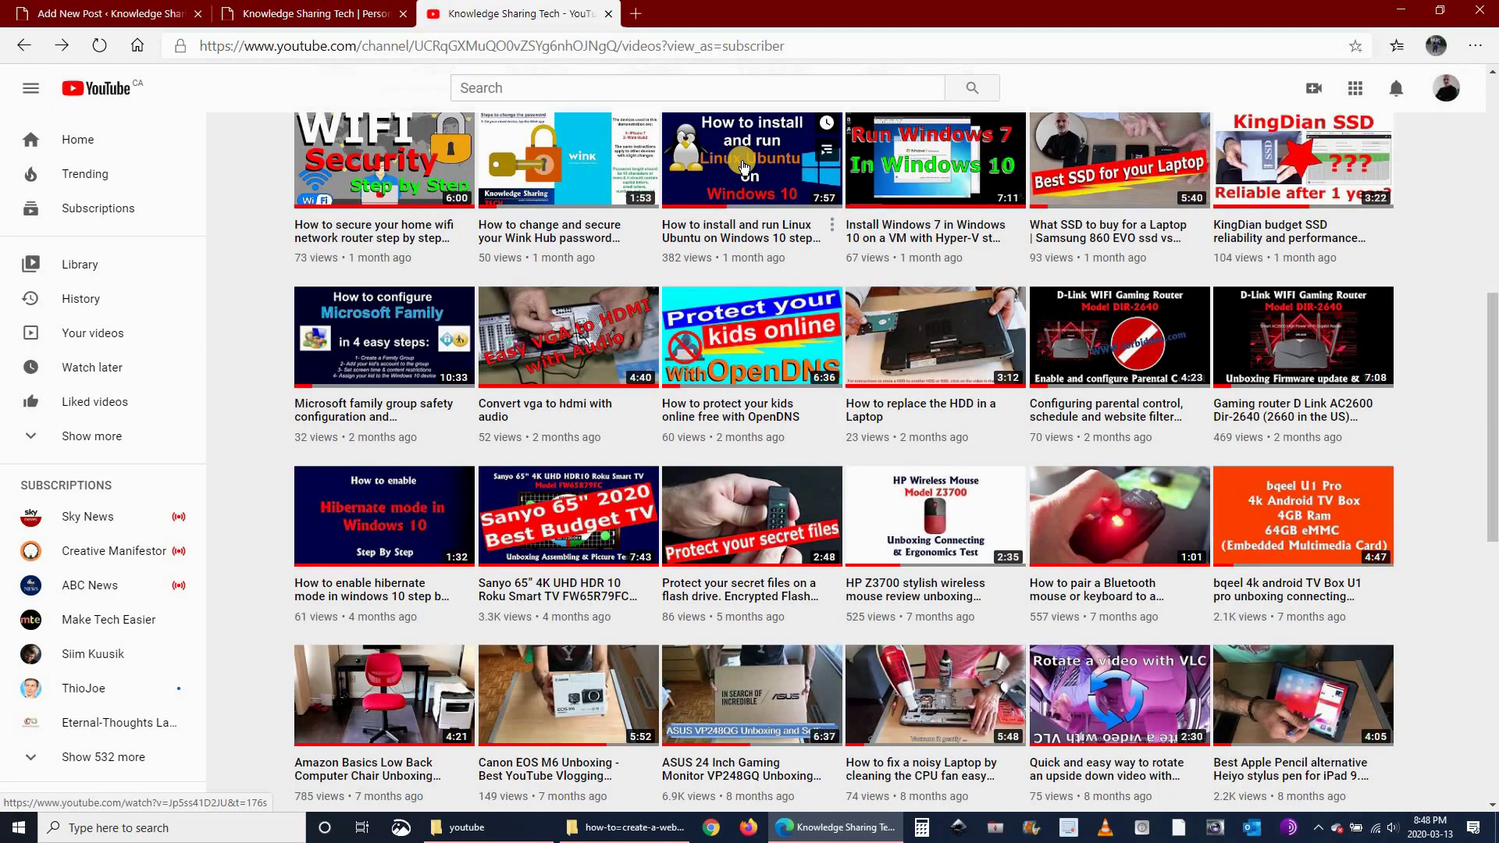
Open the Linux Ubuntu video, pause it, and copy its share link
left_click(745, 170)
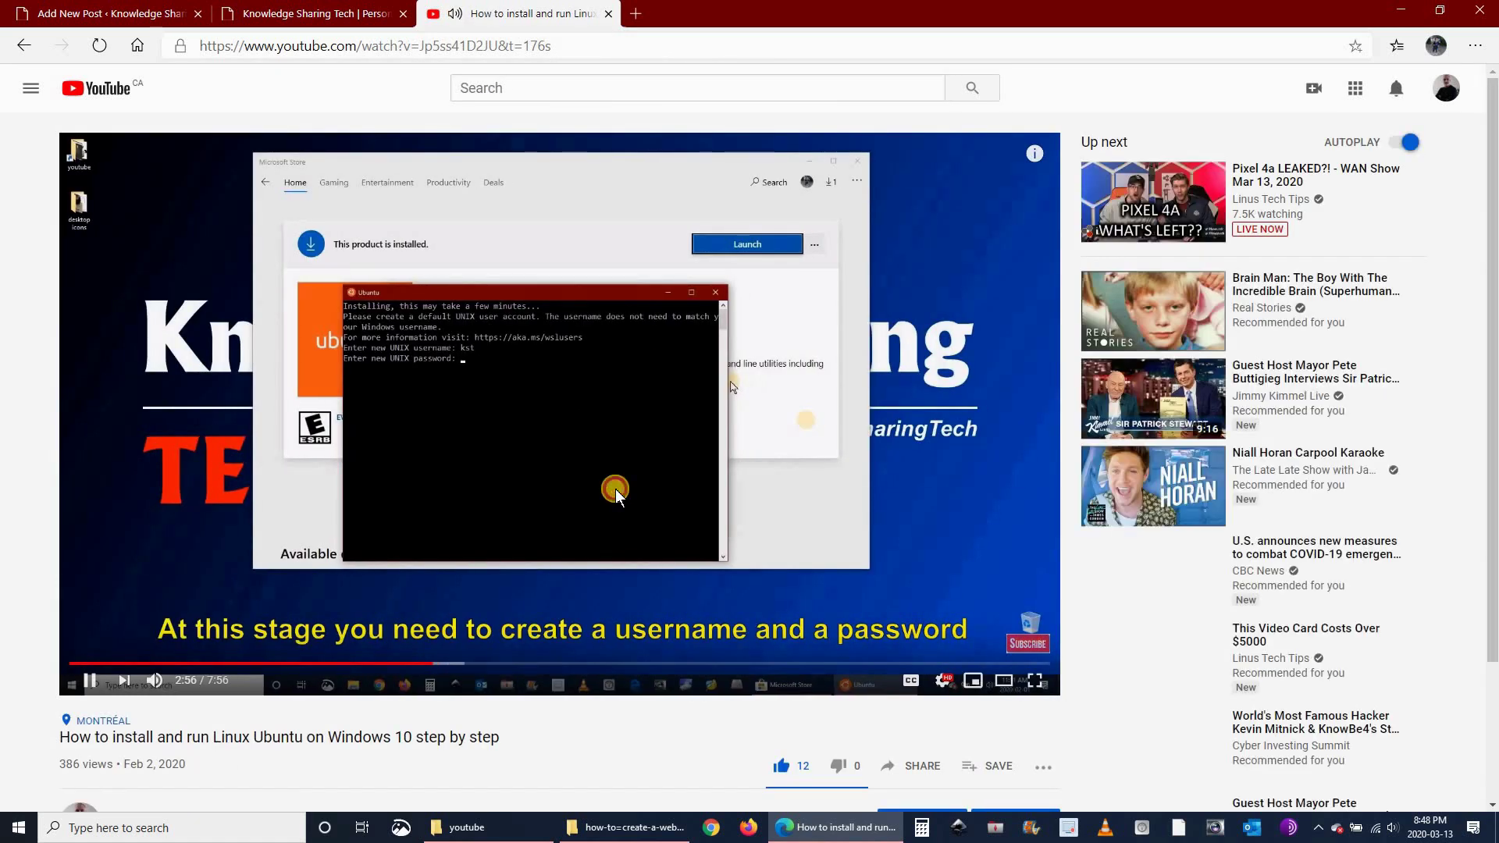
left_click(615, 489)
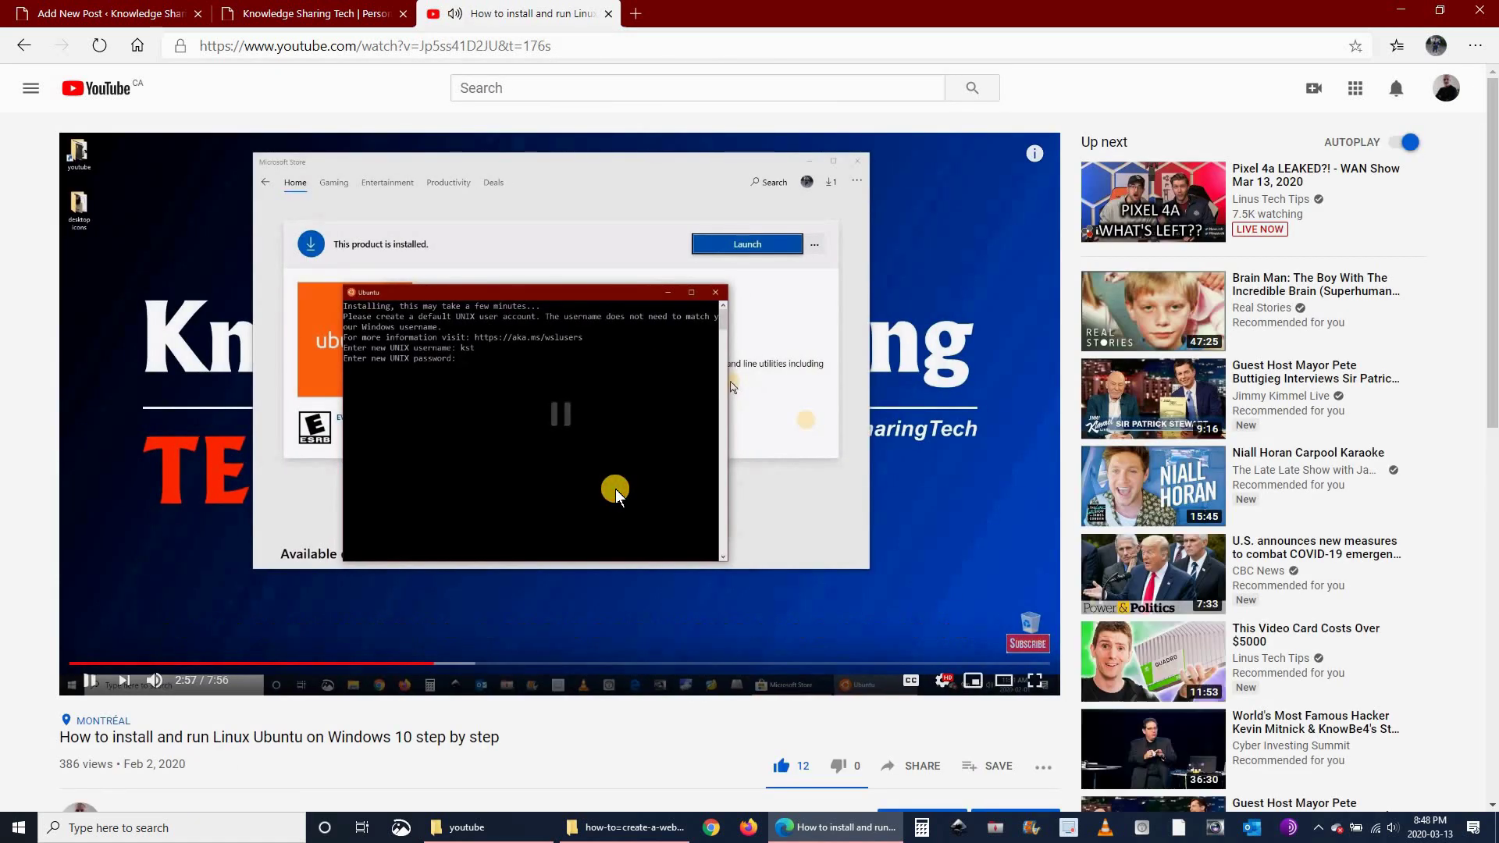
scroll(615, 489, "down", 3)
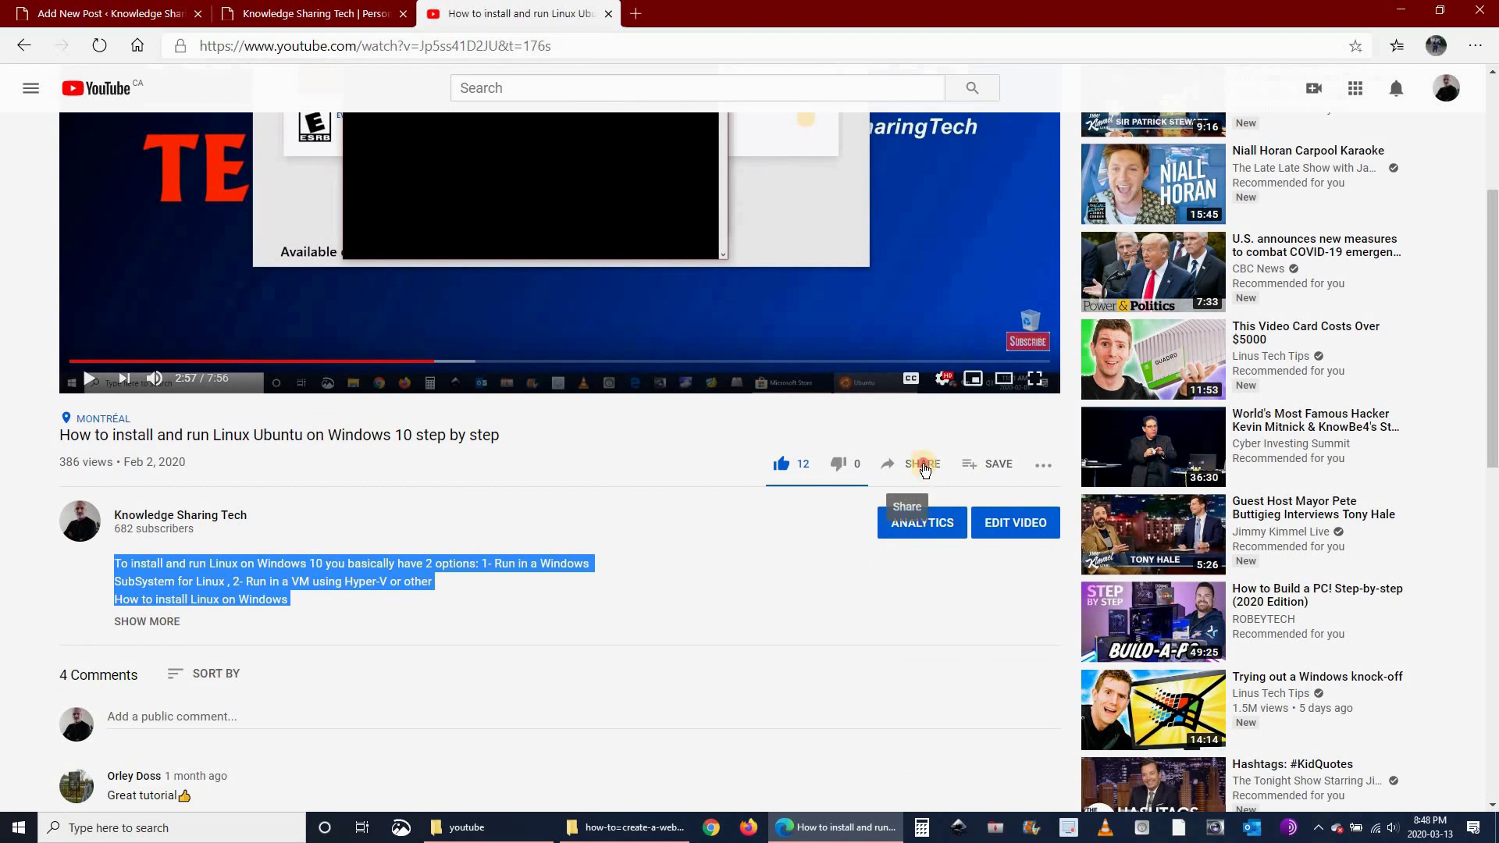
left_click(920, 465)
left_click(910, 470)
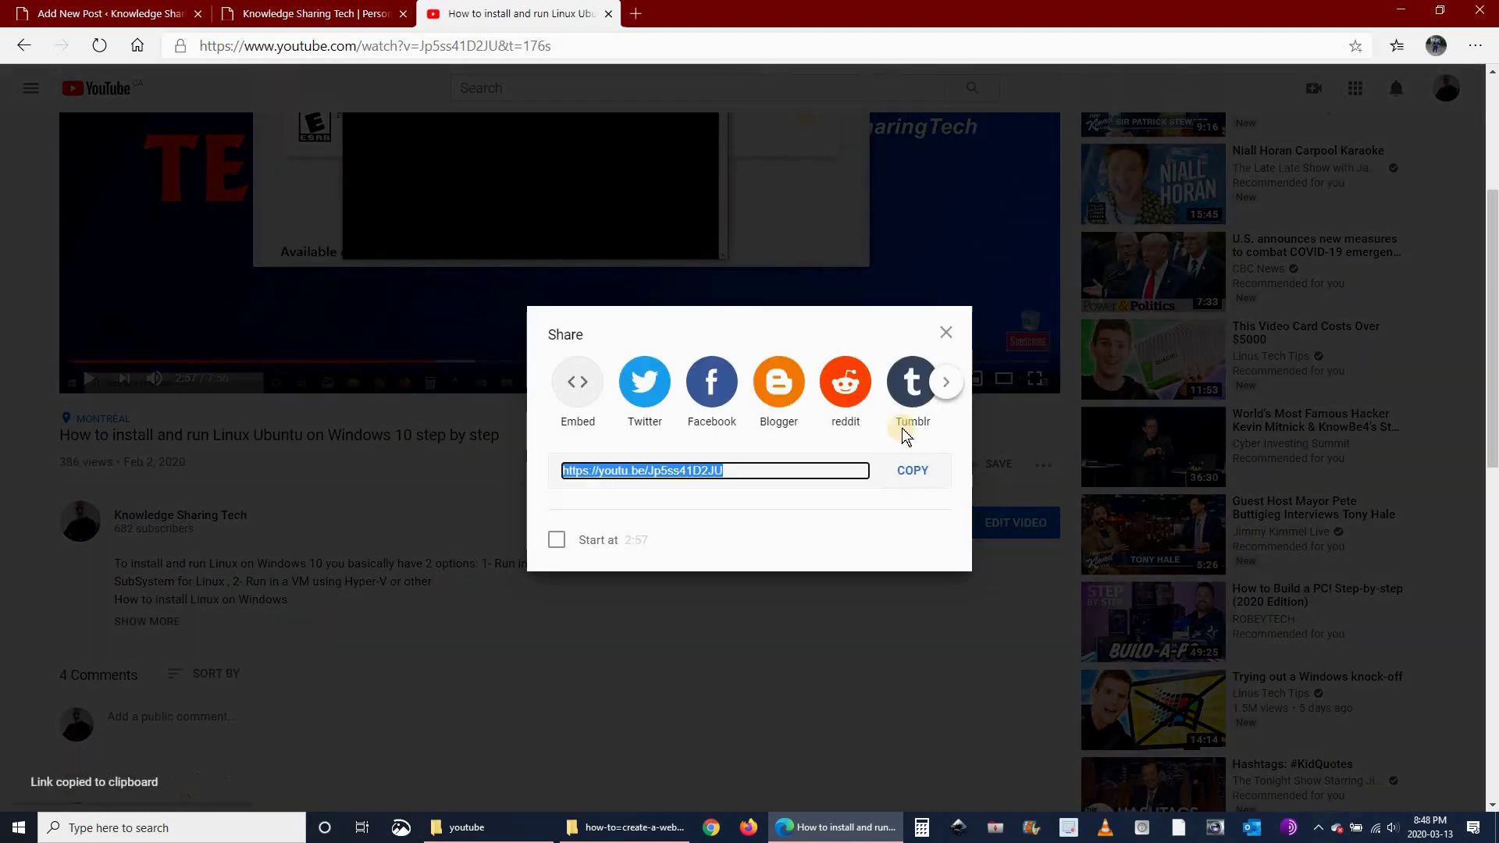
left_click(945, 335)
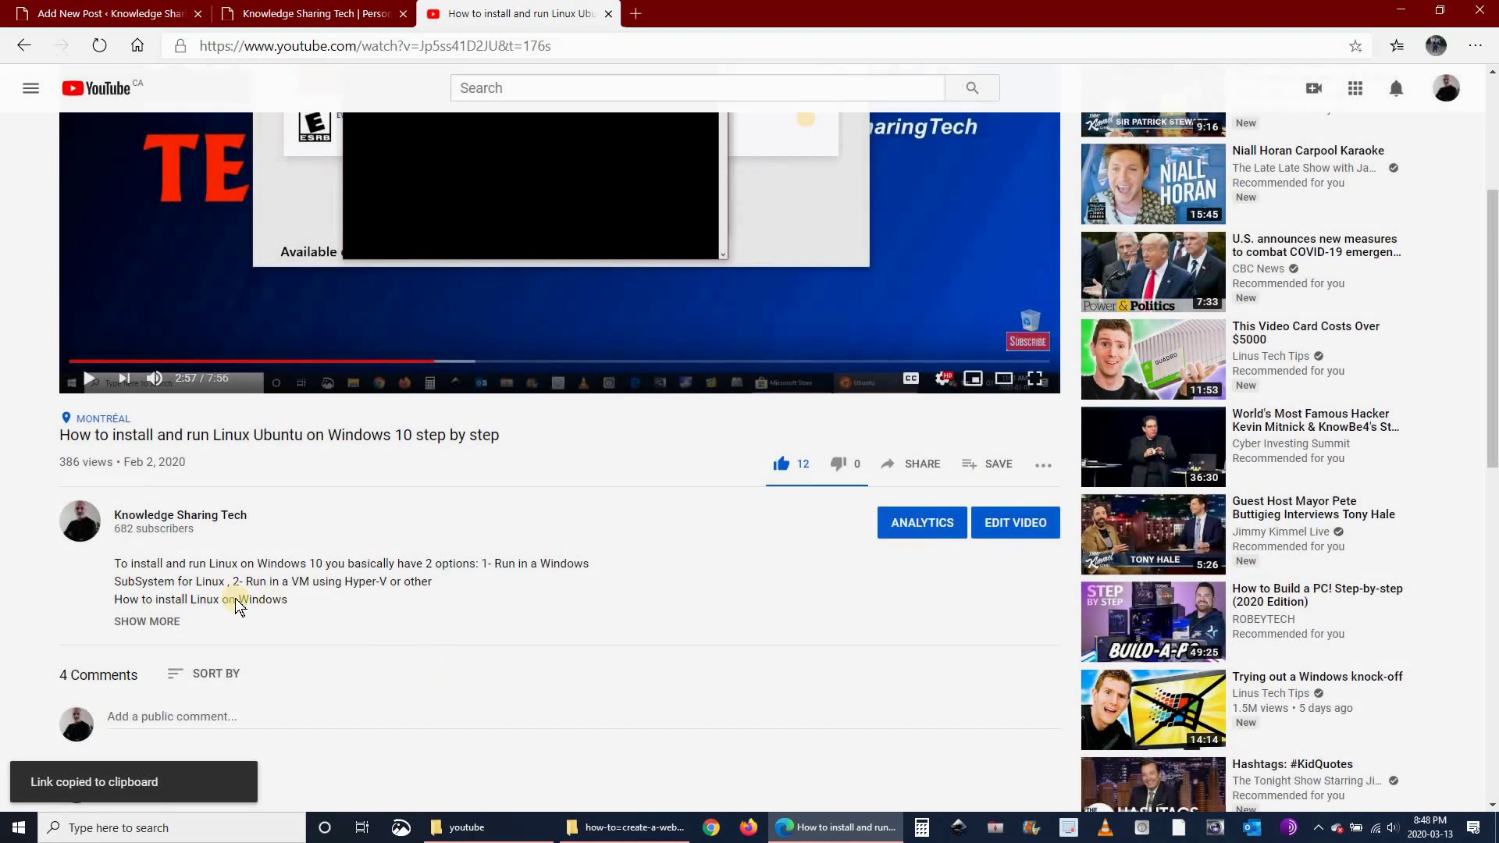
Copy the full video description and the video title
left_click(160, 622)
scroll(246, 641, "down", 2)
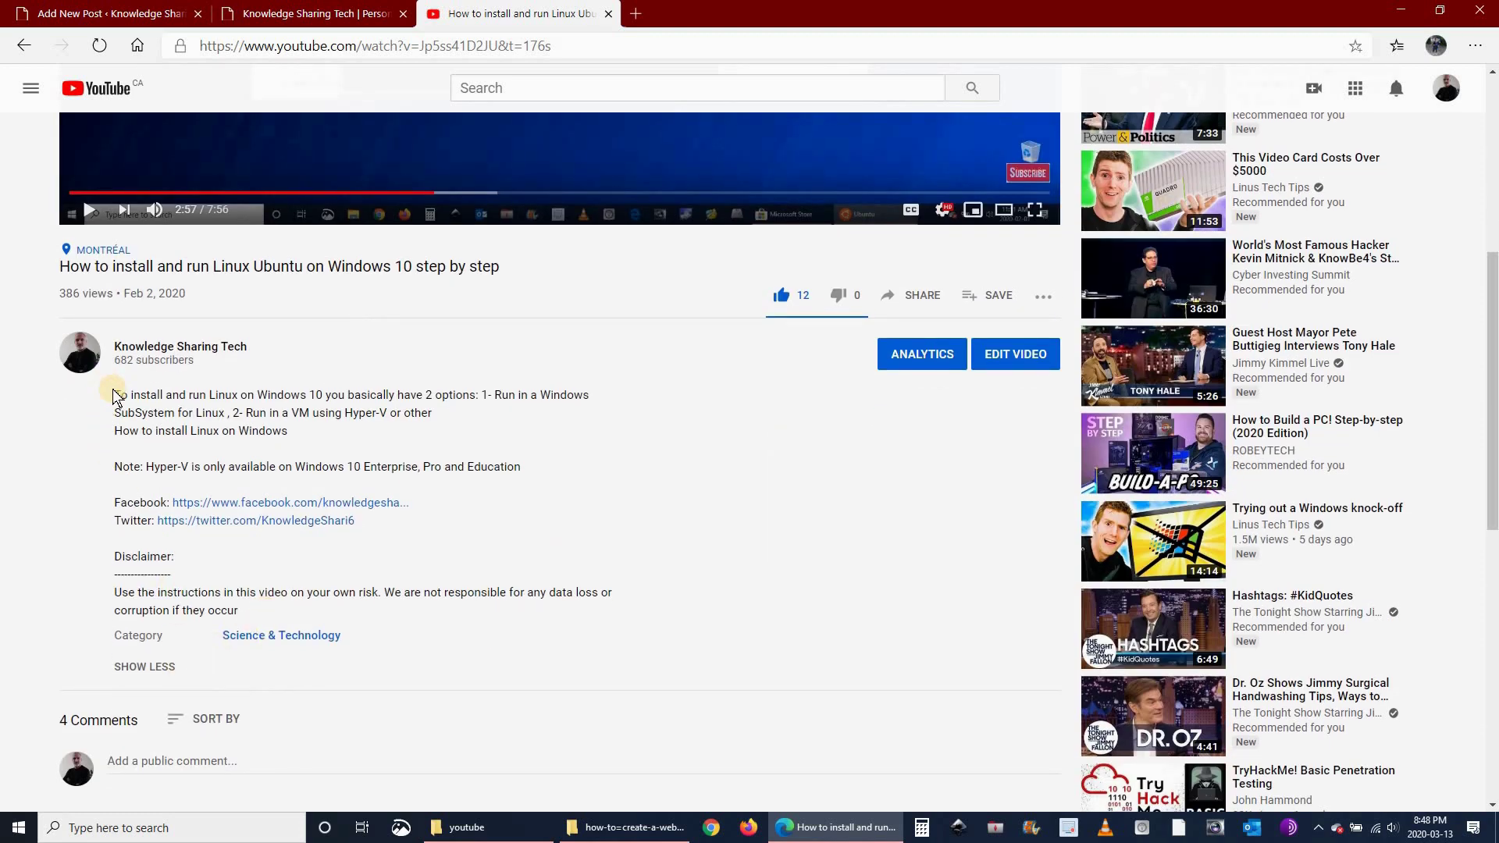
left_click_drag(112, 401, 247, 616)
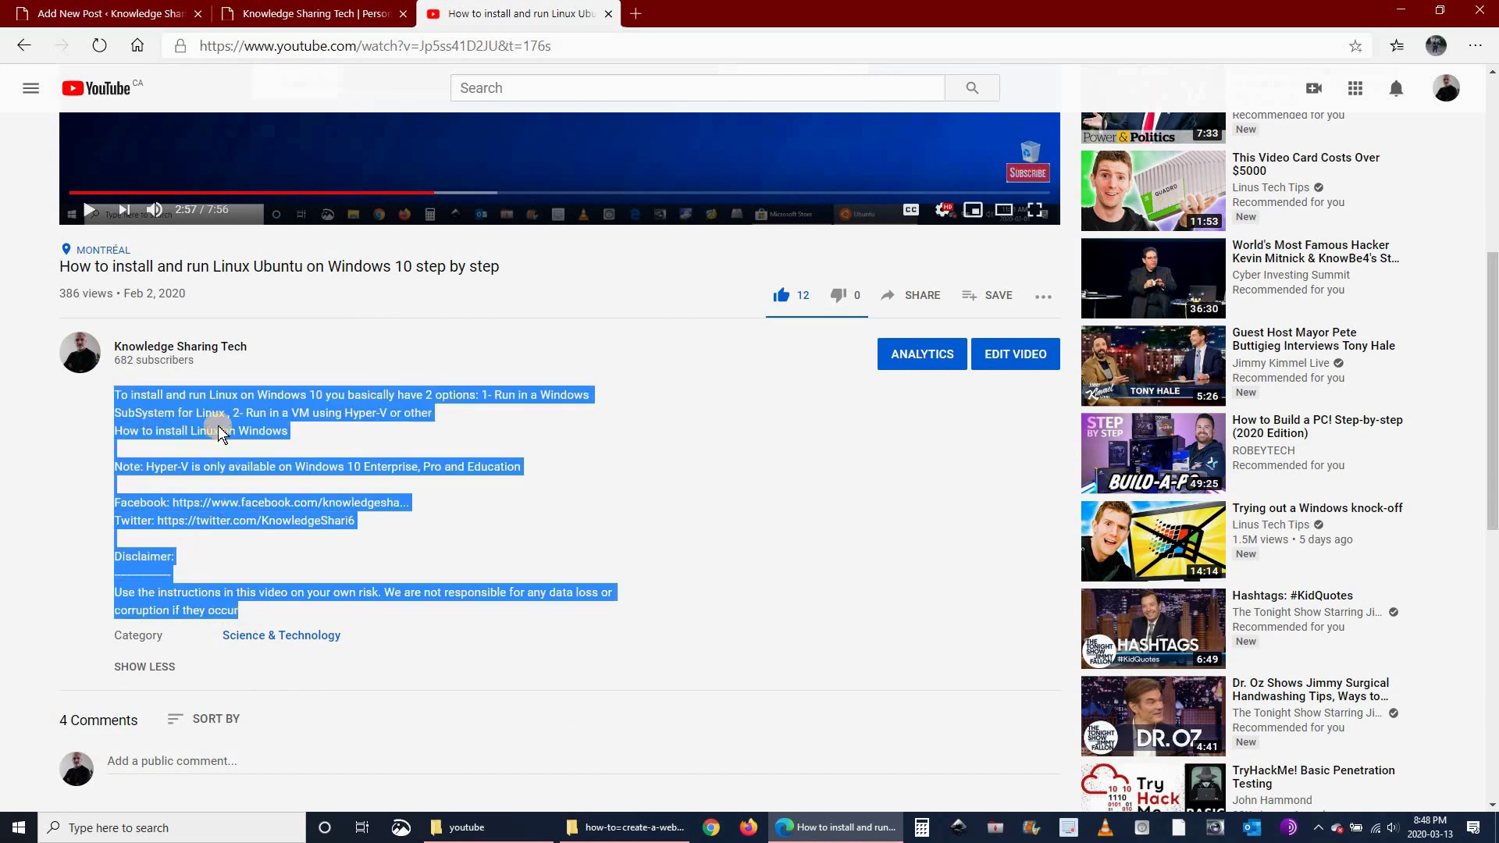
right_click(218, 416)
left_click(431, 434)
scroll(800, 521, "up", 6)
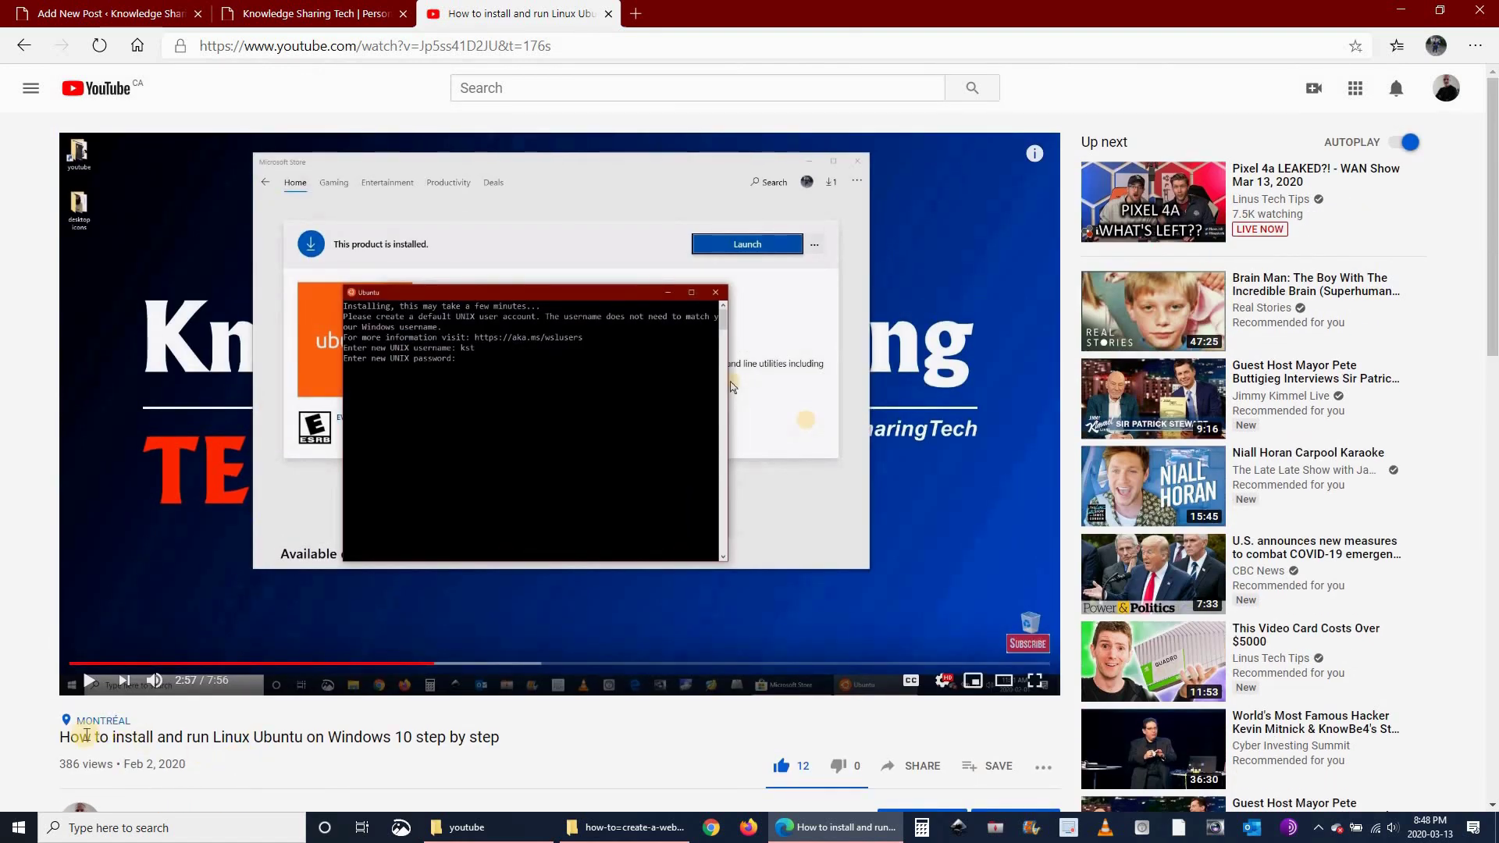
left_click_drag(62, 734, 494, 742)
right_click(492, 748)
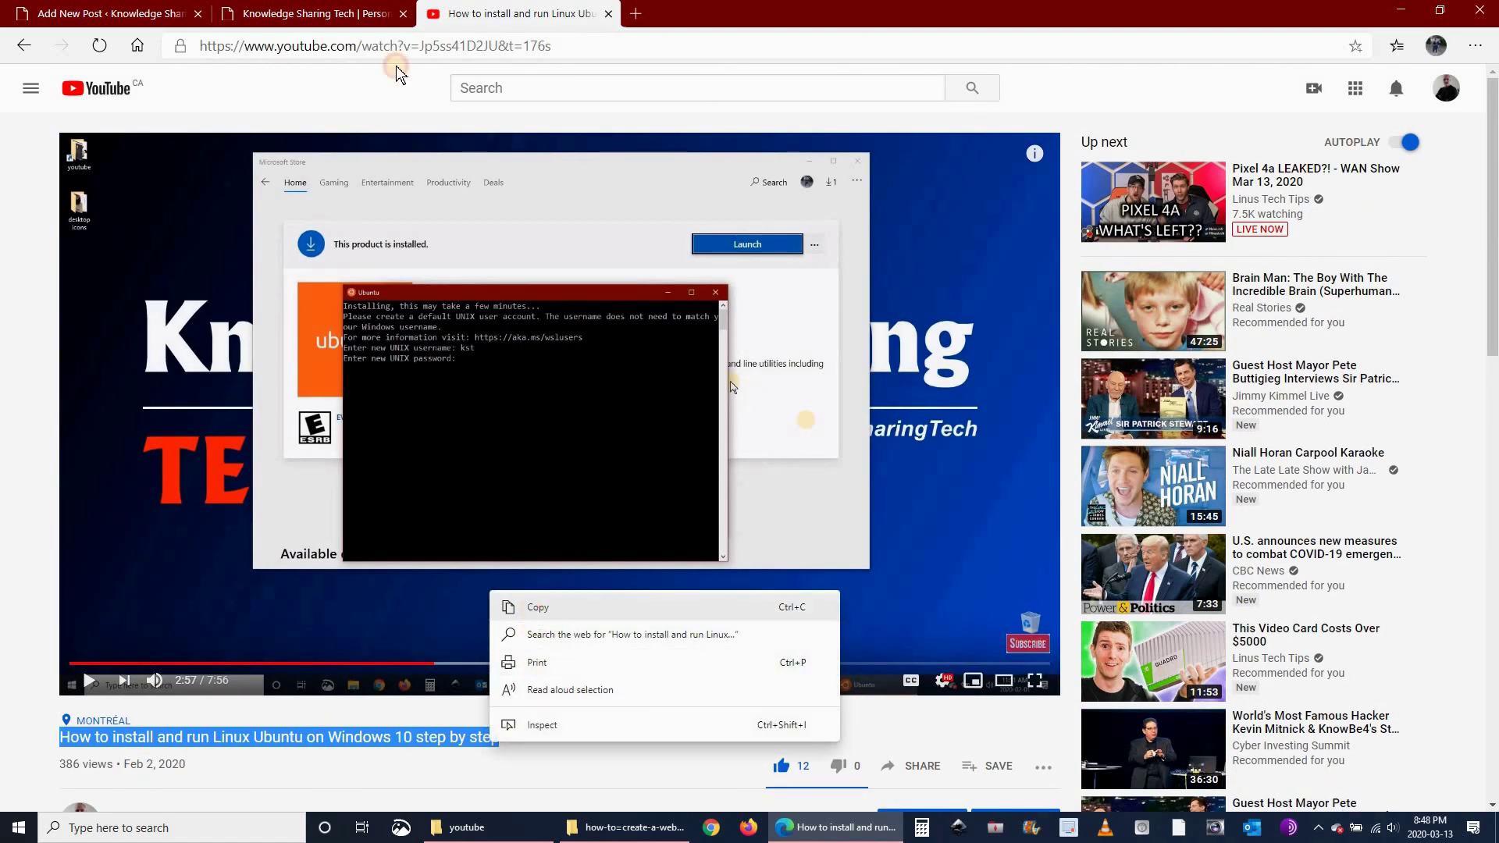
left_click(109, 13)
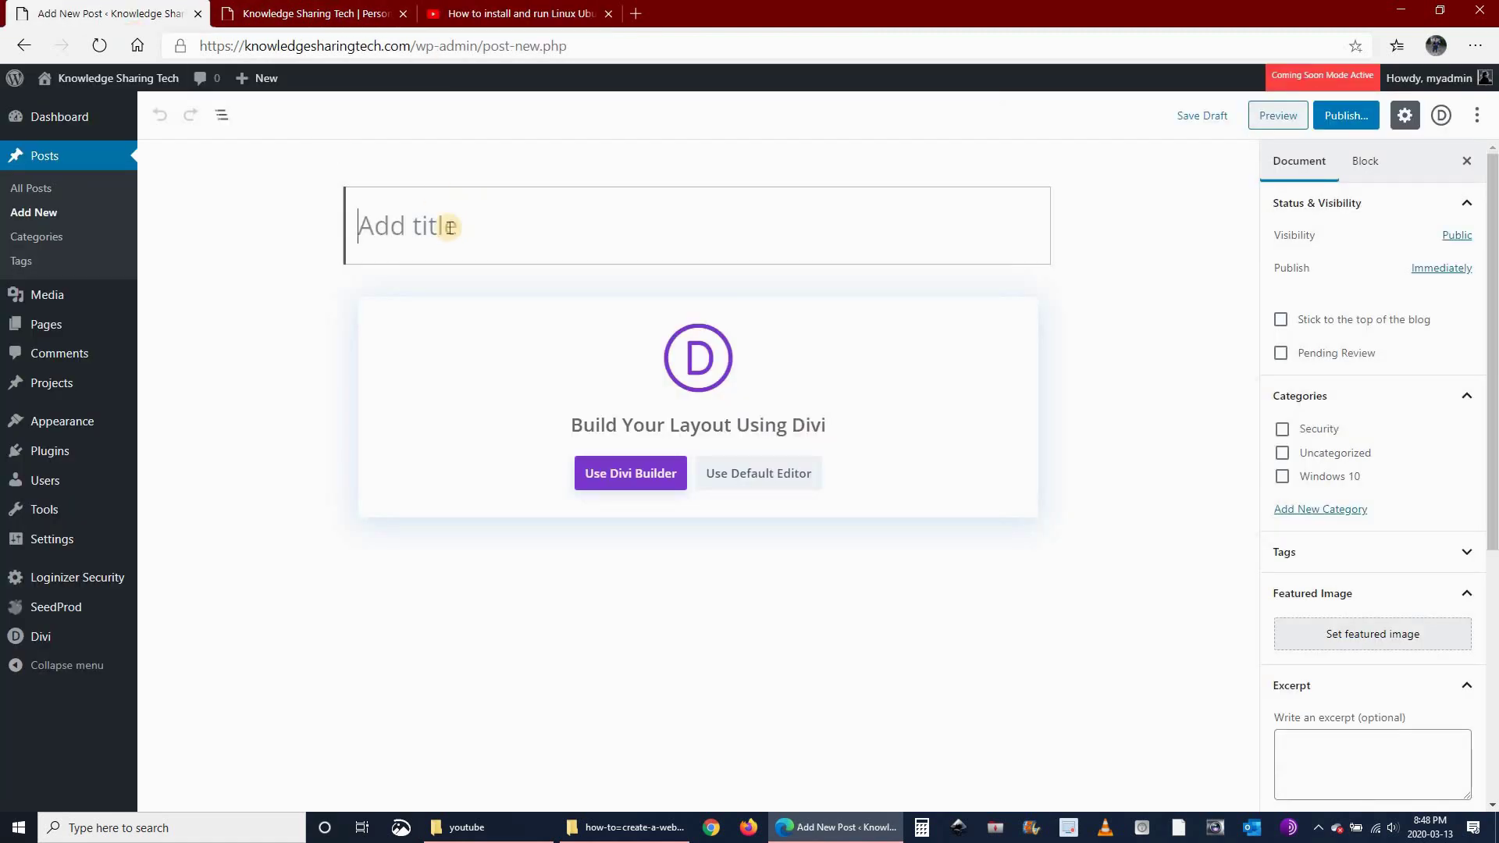
Paste the Linux Ubuntu video title as the post title and tick the Windows 10 category
key("super+v")
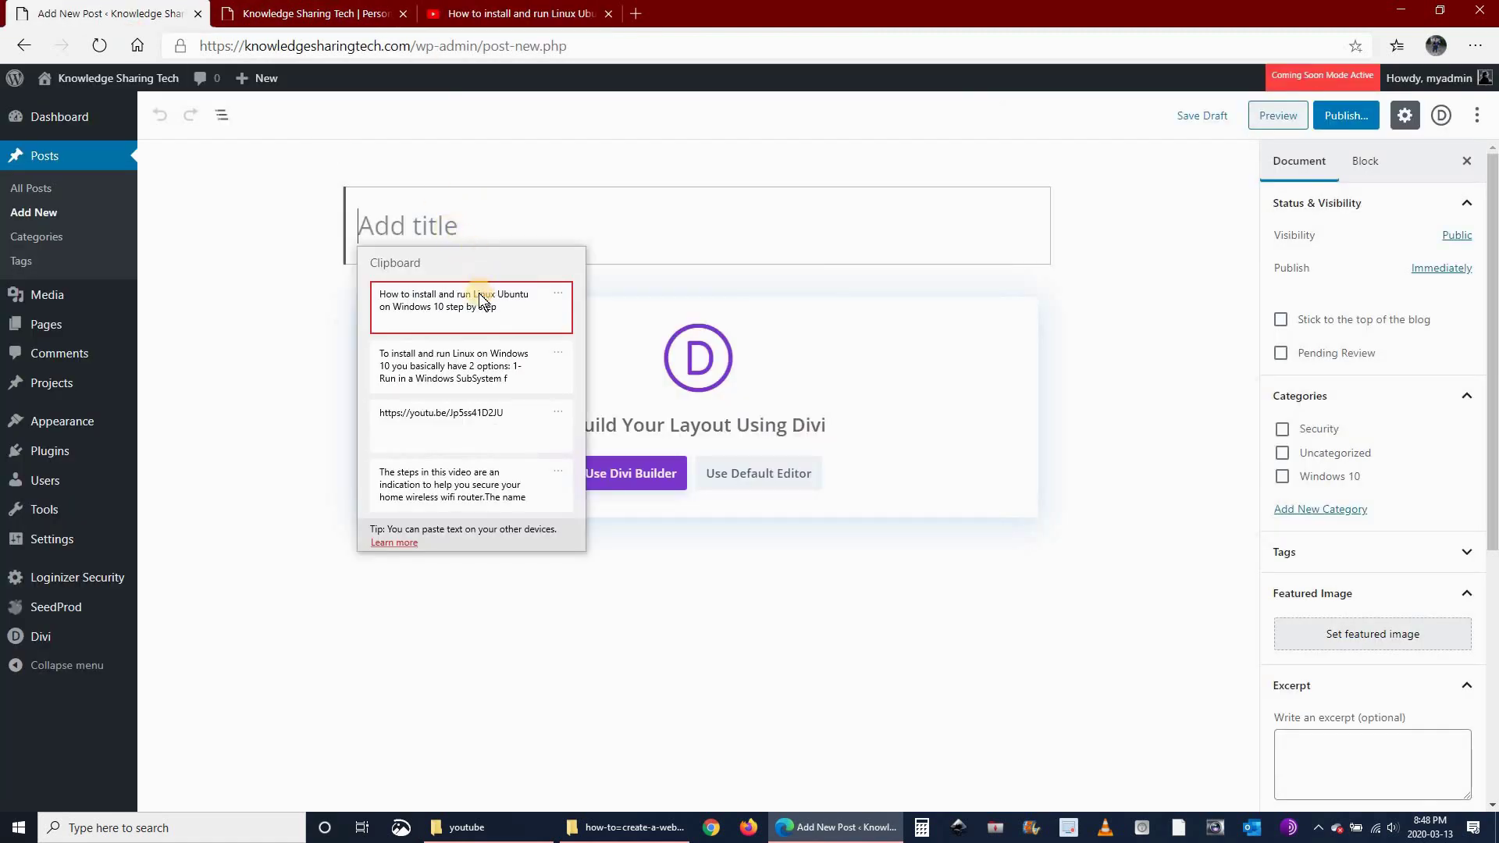
left_click(462, 298)
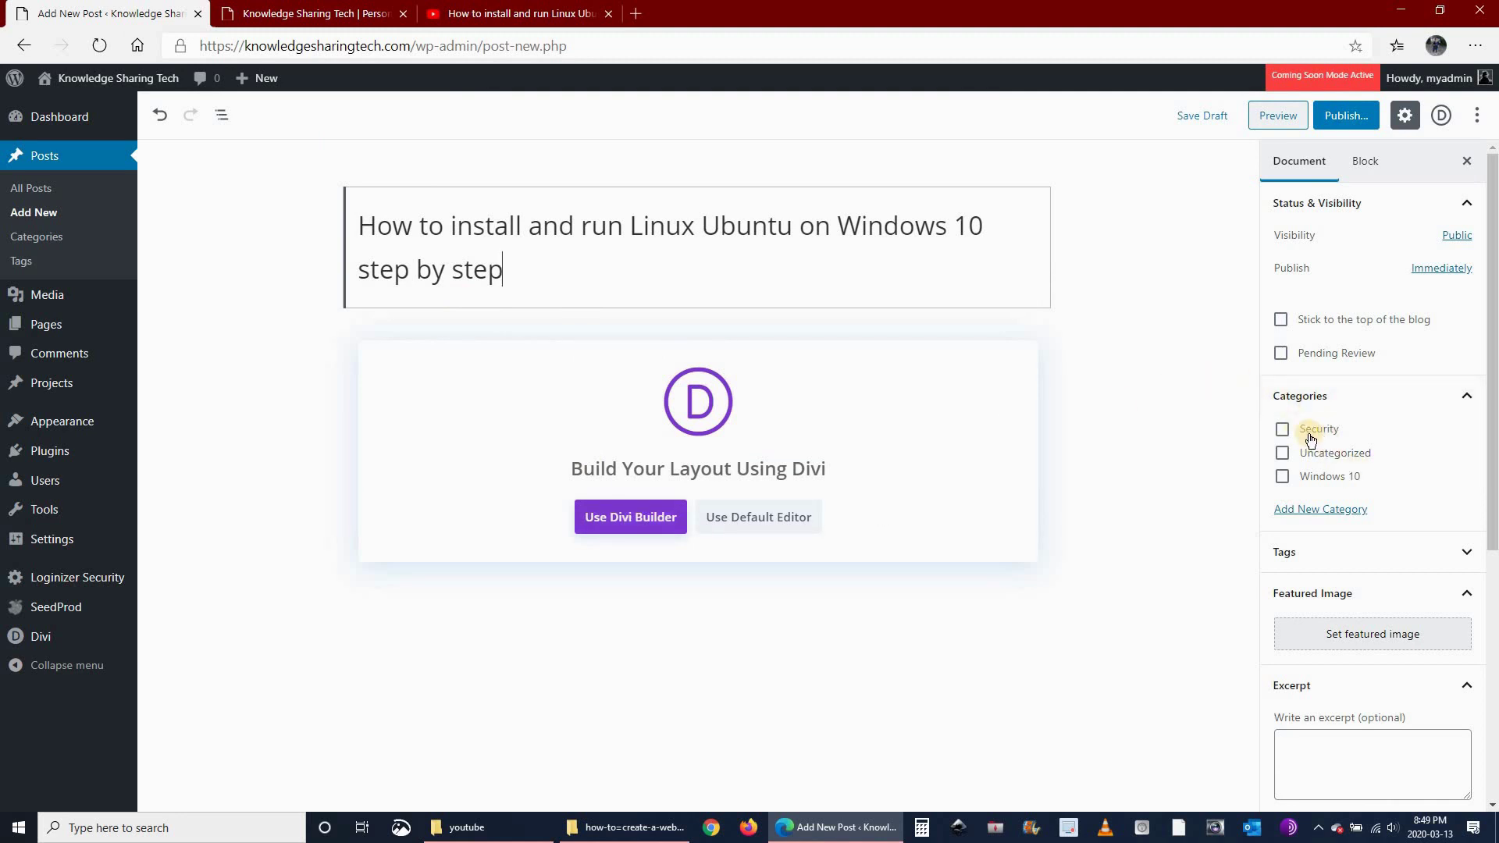
left_click(1281, 477)
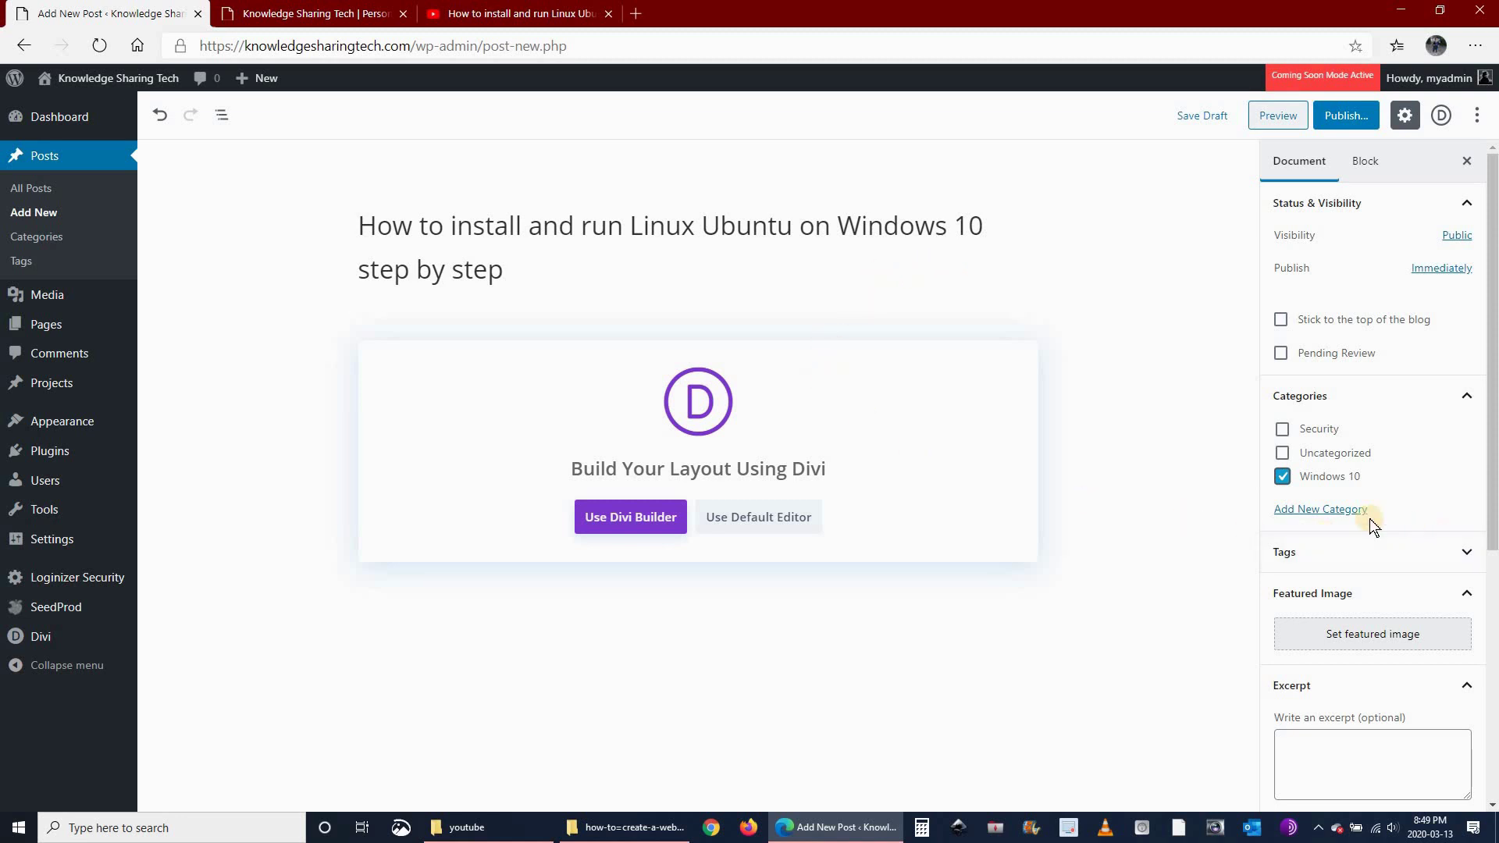
Create and assign a new Linux category, then expand the Tags section
left_click(1315, 512)
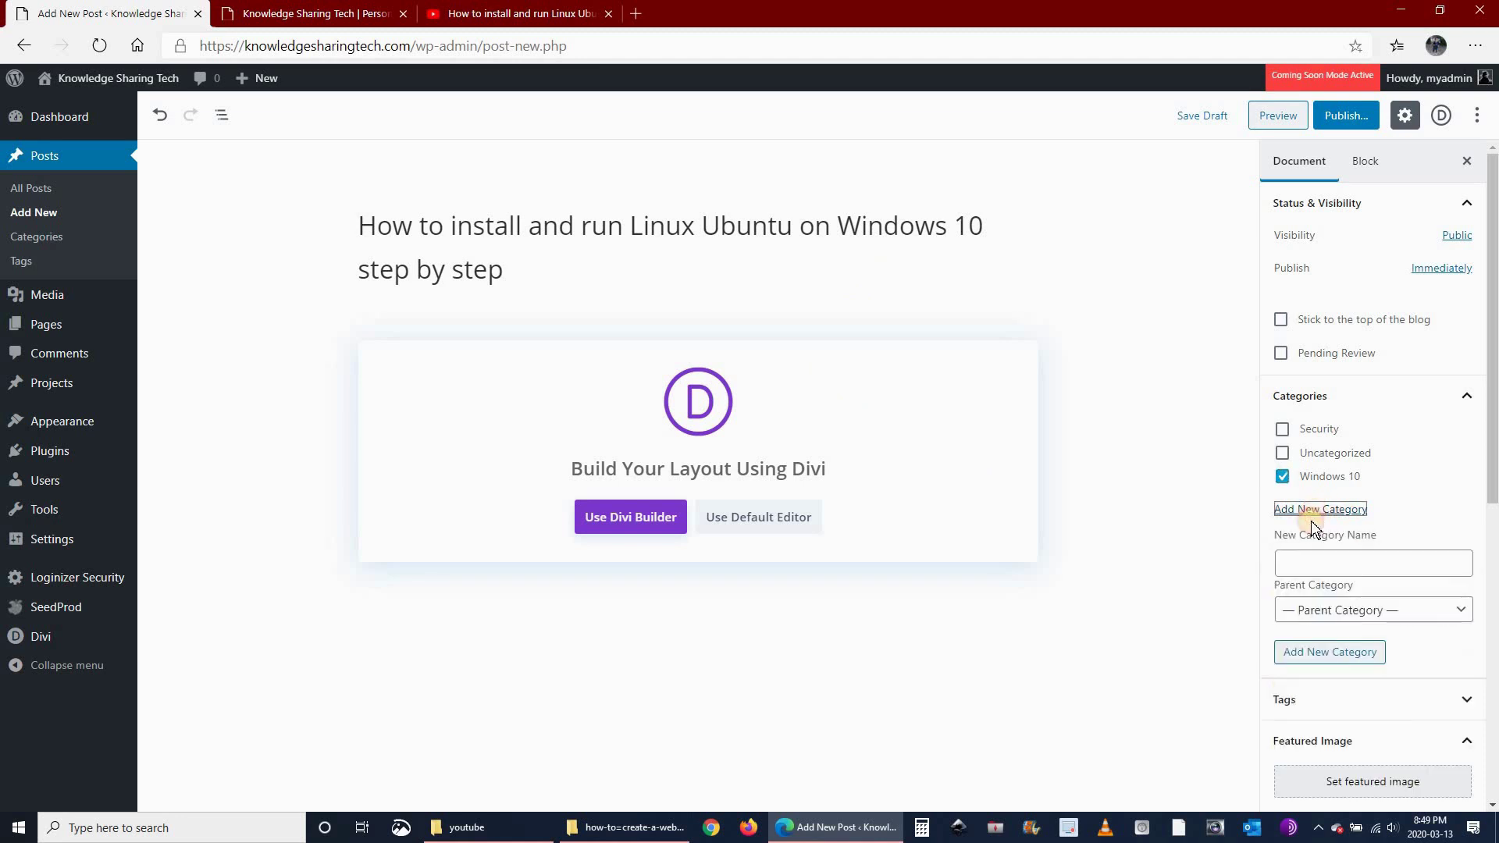
left_click(1311, 566)
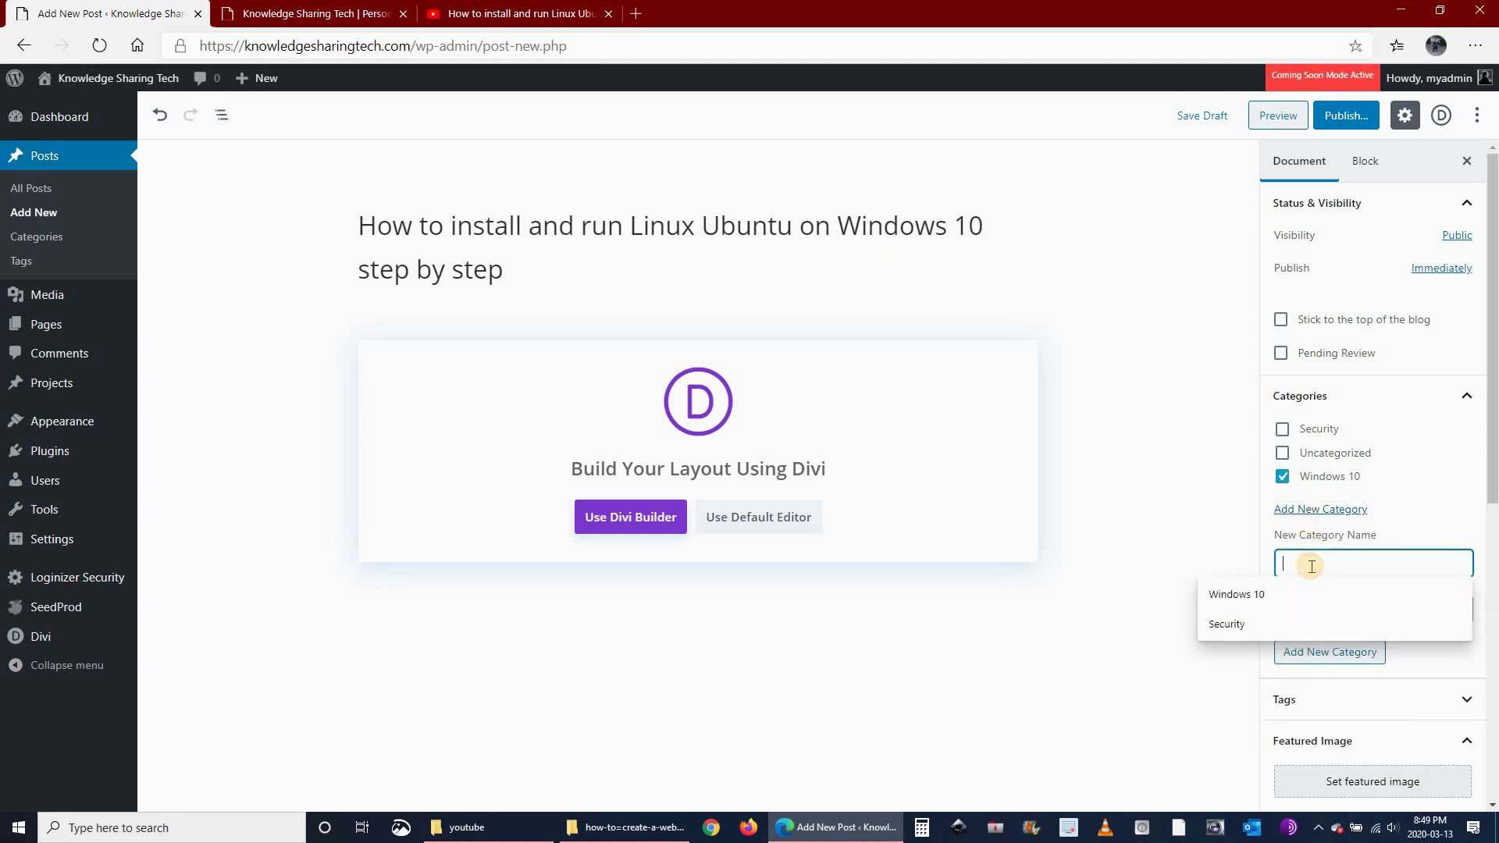
type("Linux")
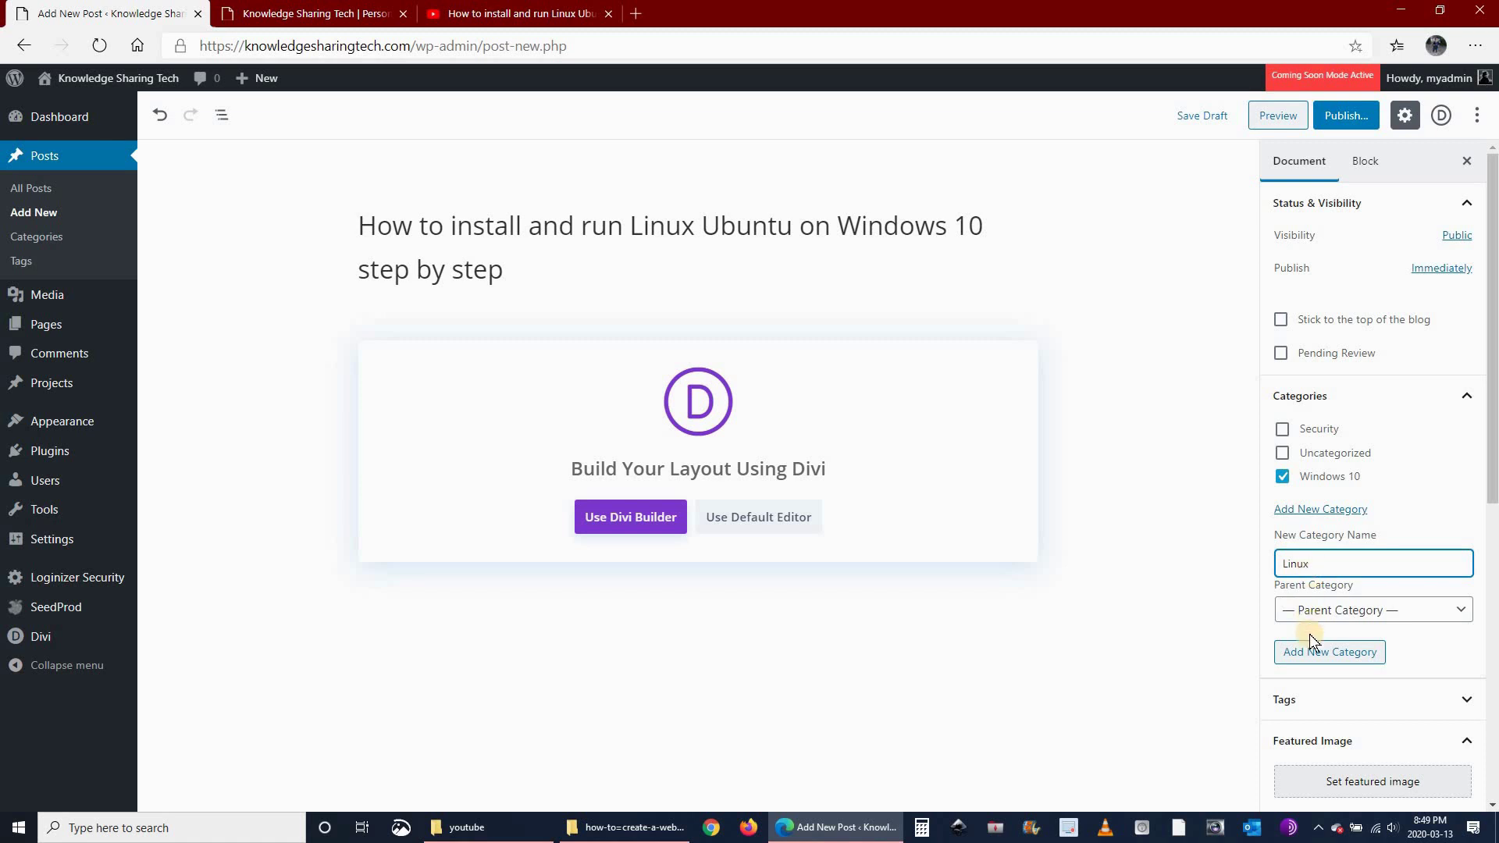
left_click(1328, 664)
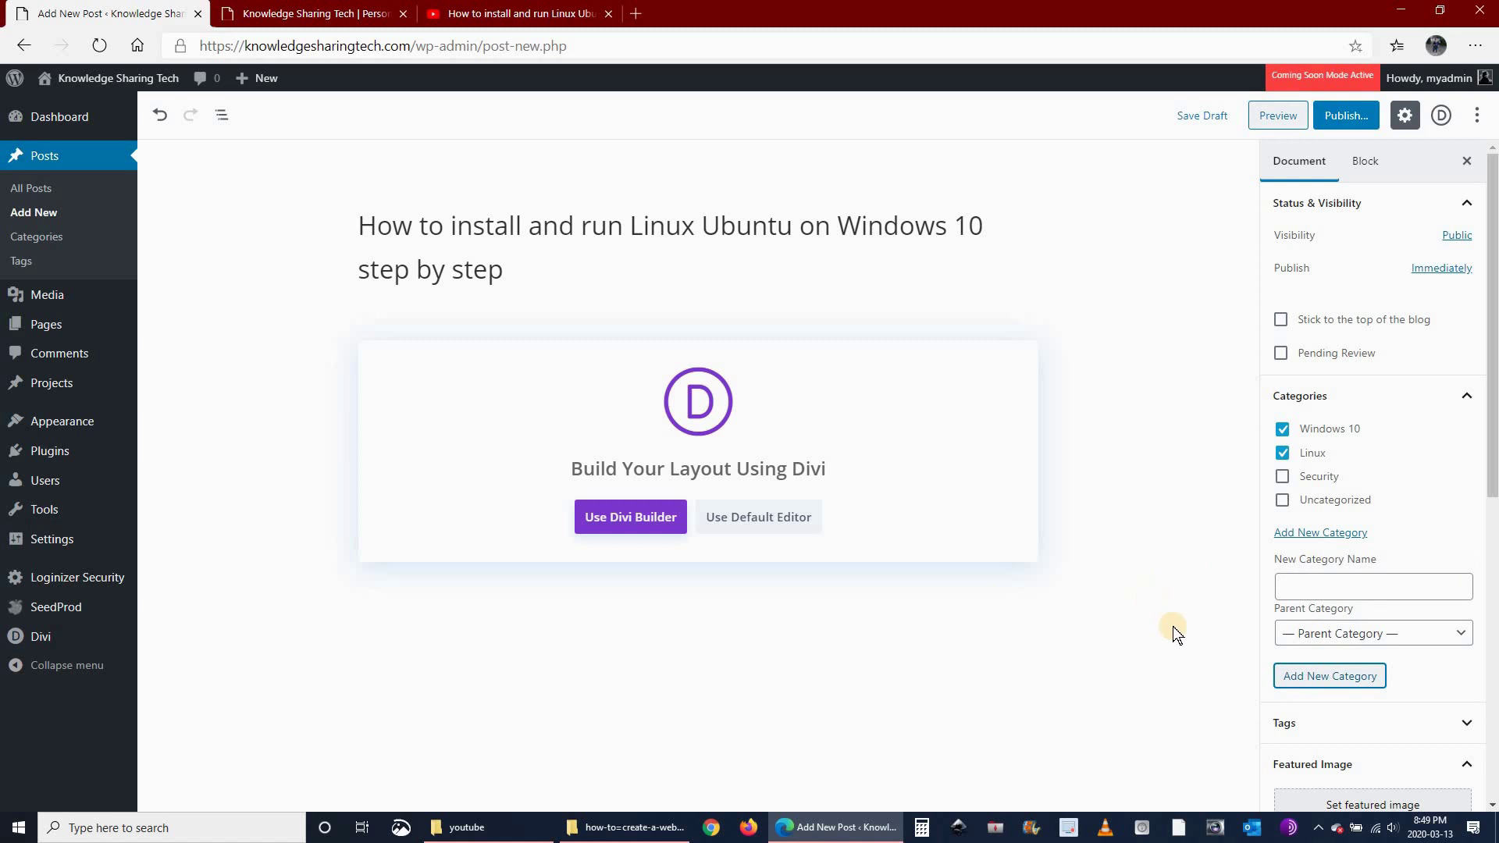
left_click(1447, 724)
scroll(1444, 702, "down", 3)
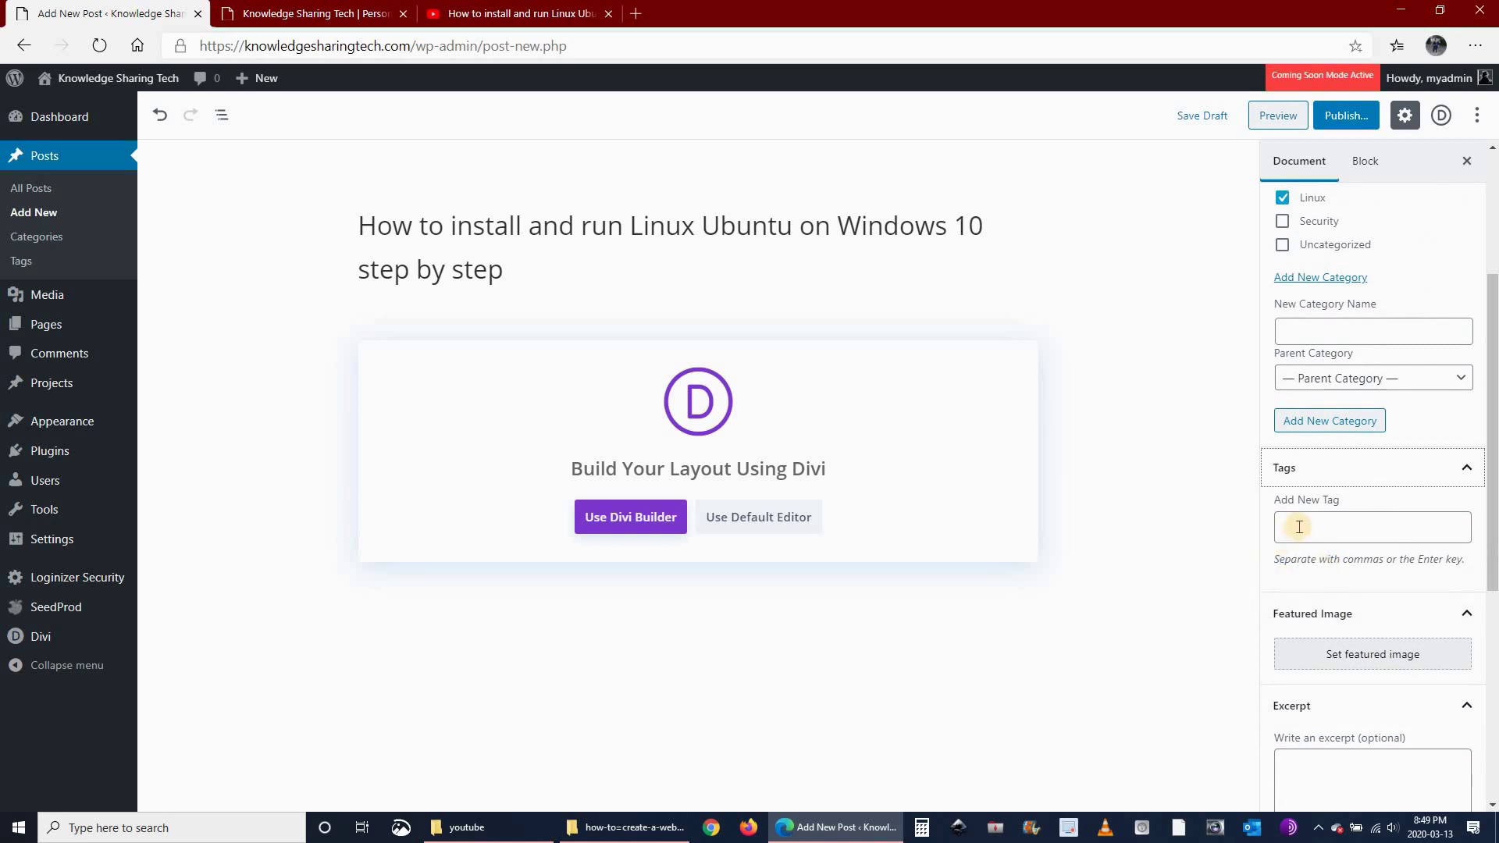
Upload 1st-page-linux-on-windows.png as the featured image, with the post title as alt text and description
left_click(1336, 652)
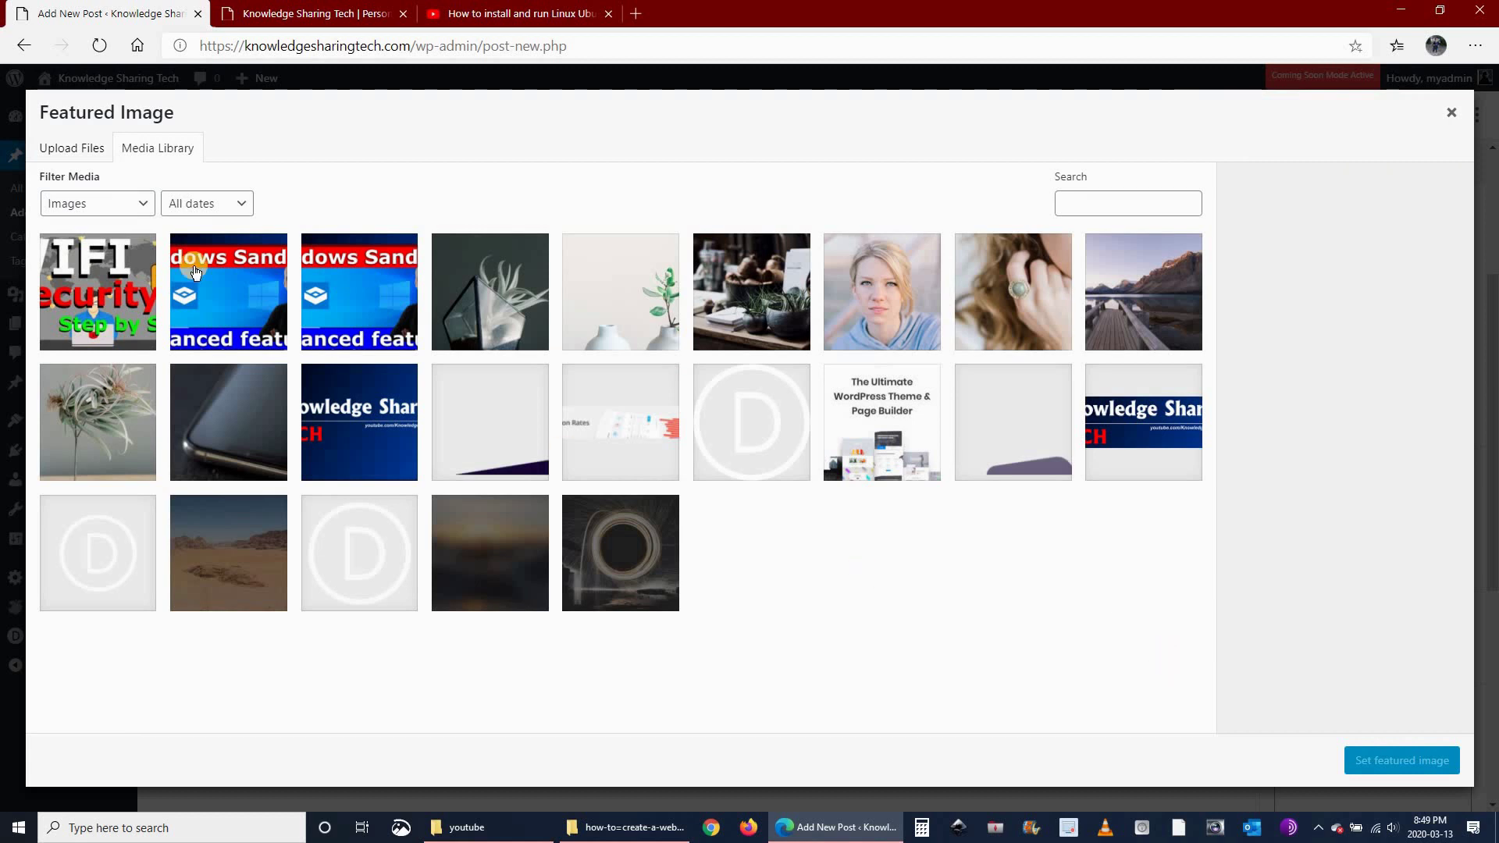
left_click(74, 150)
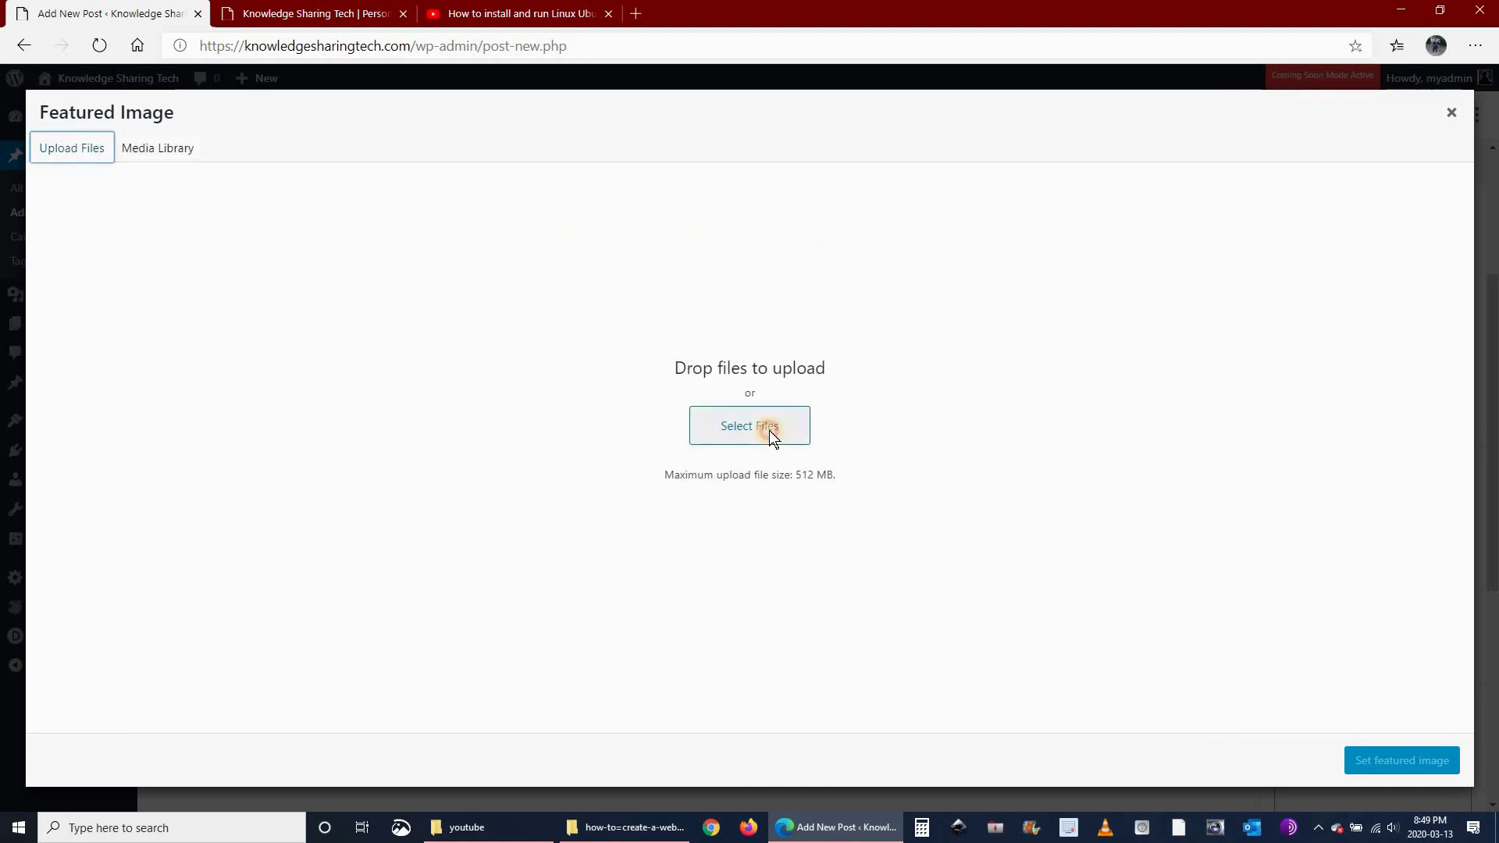
left_click(750, 426)
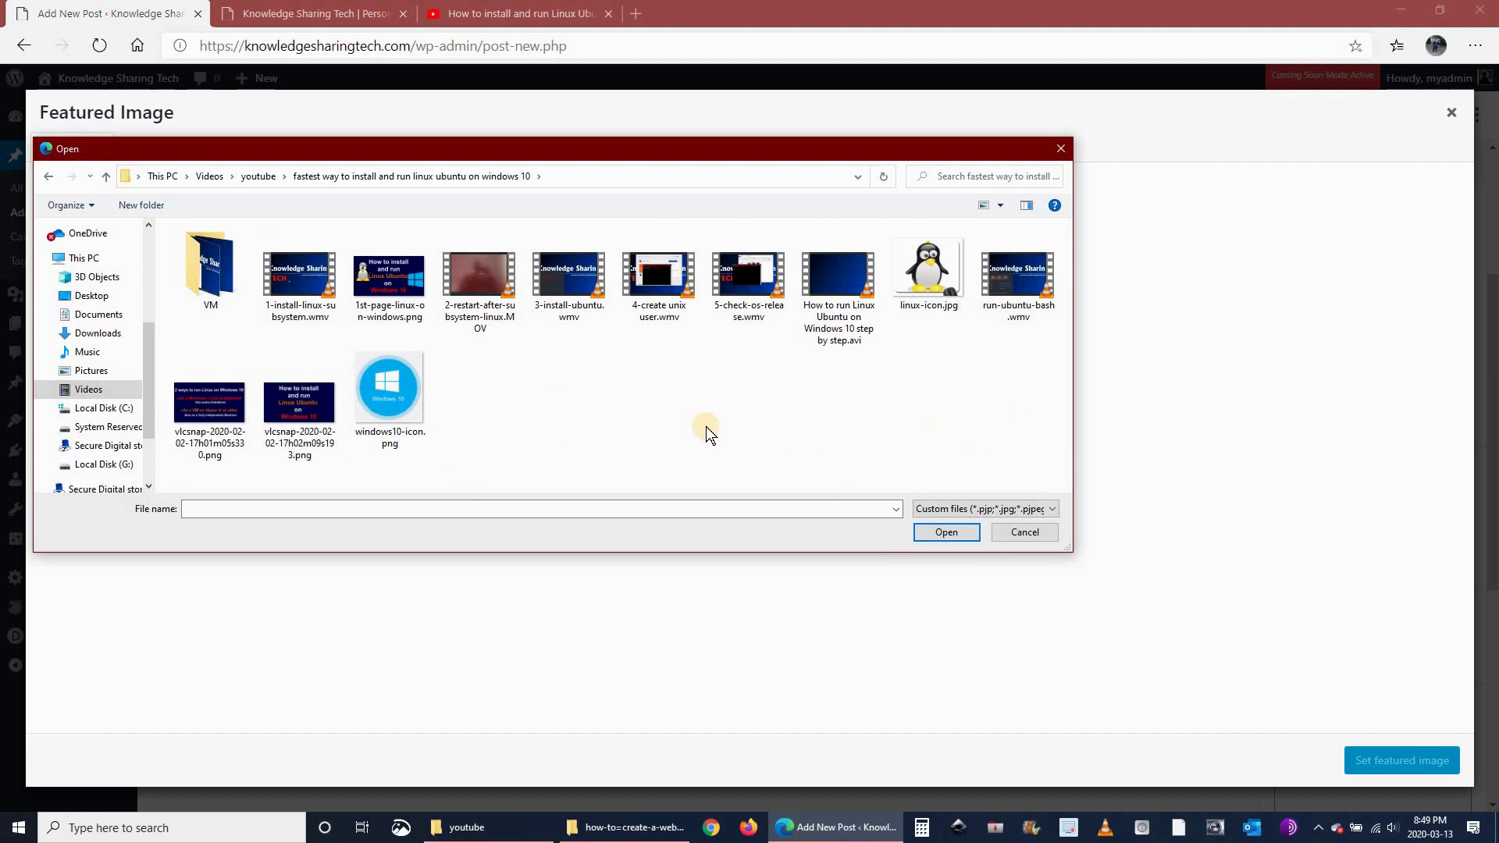
left_click(390, 279)
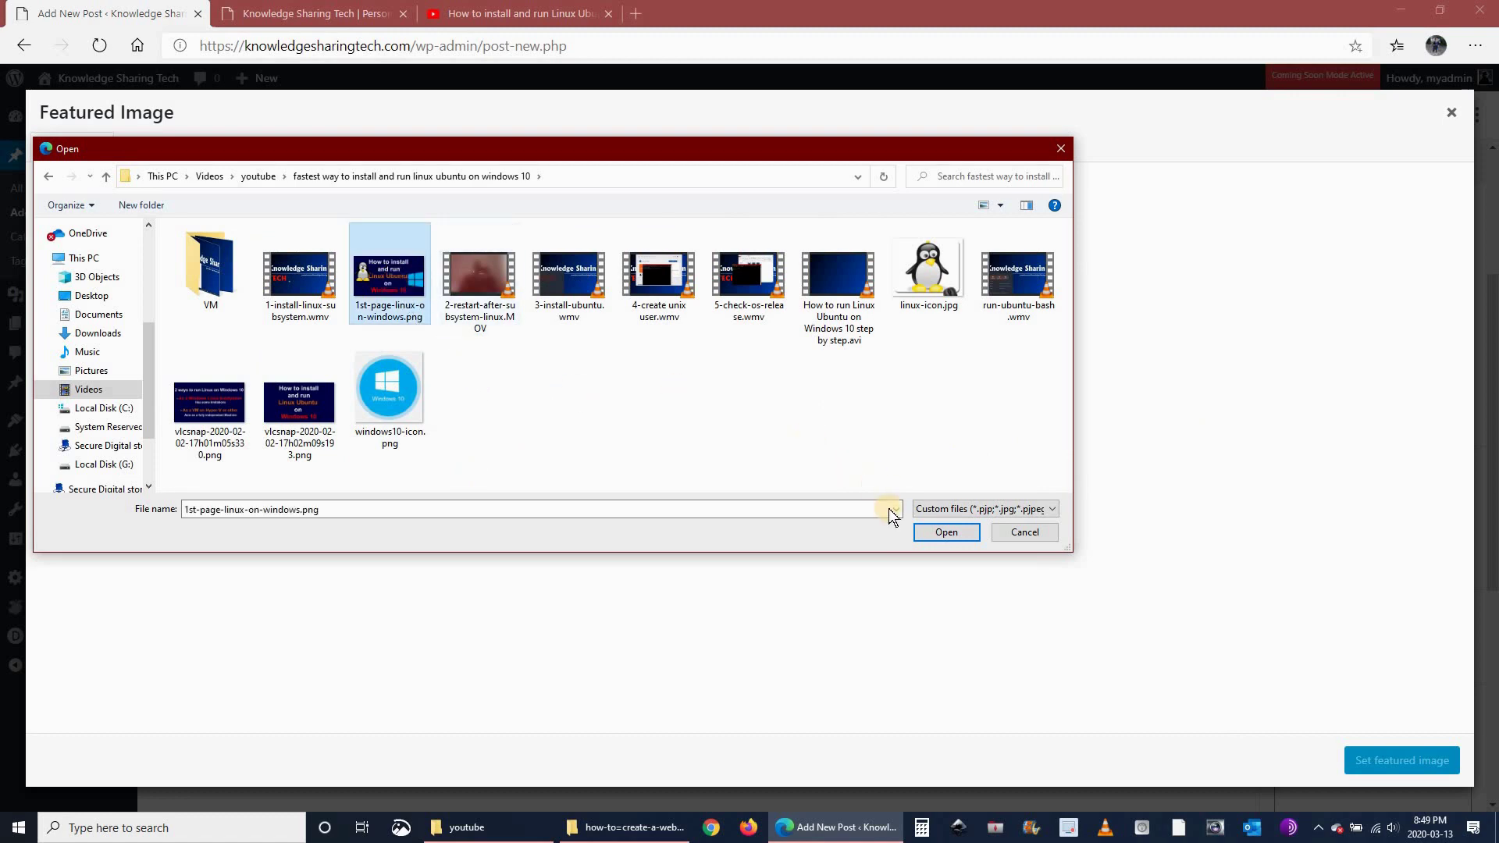
left_click(934, 533)
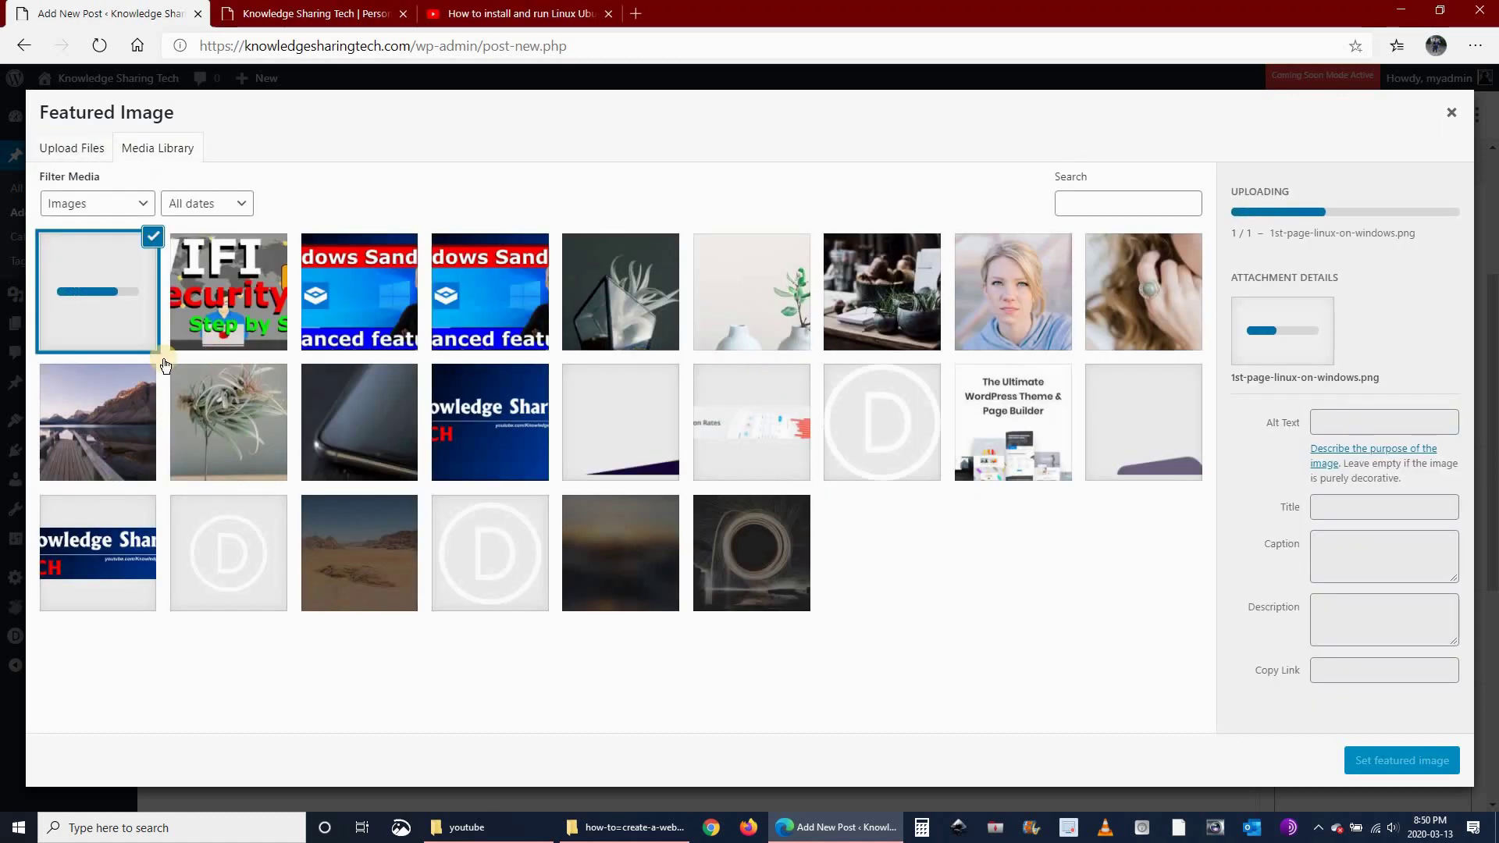
left_click(1327, 328)
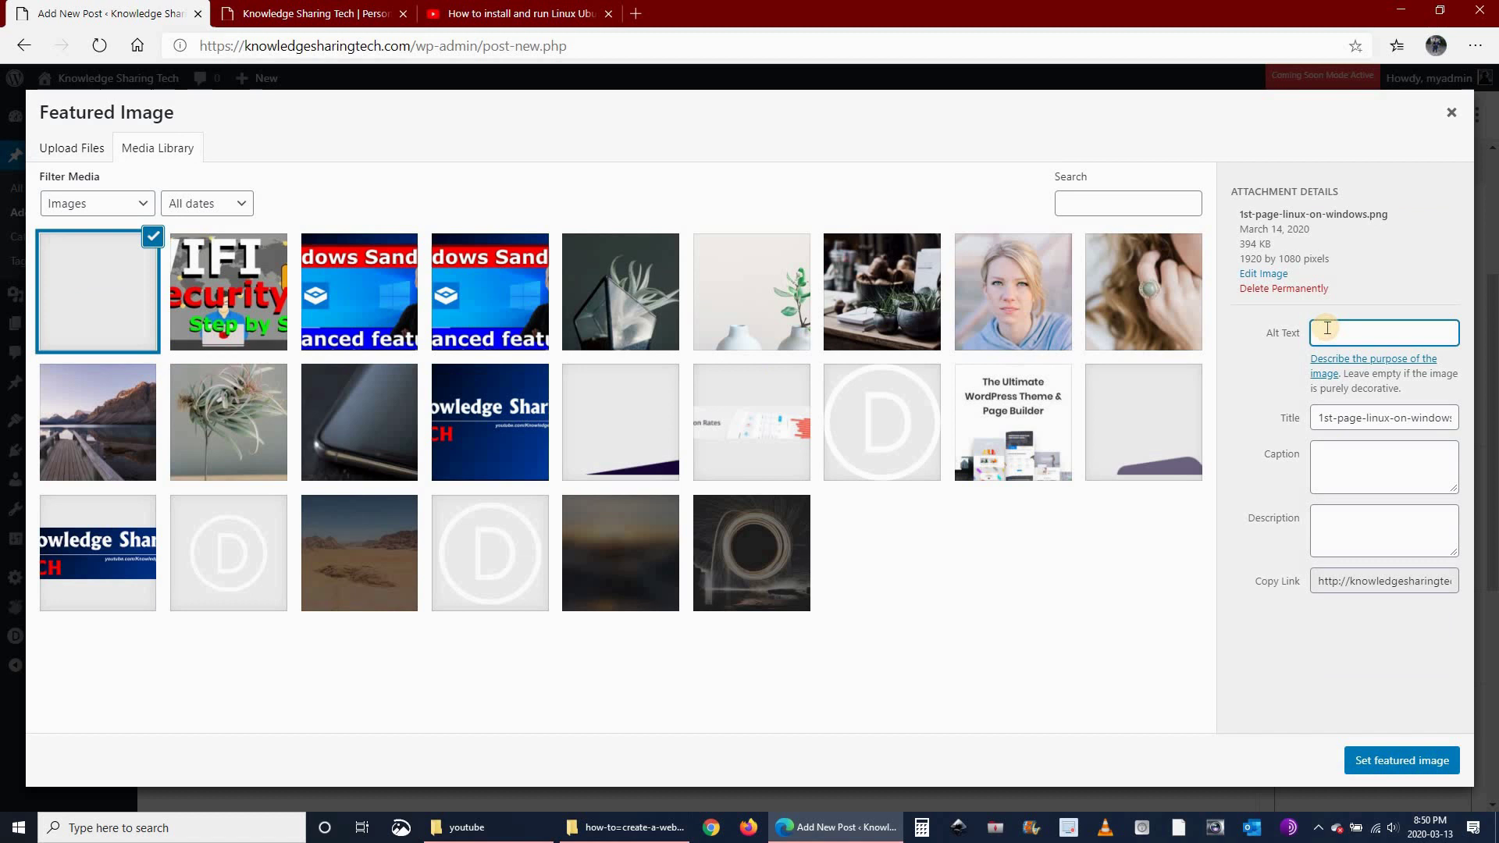
key("super+v")
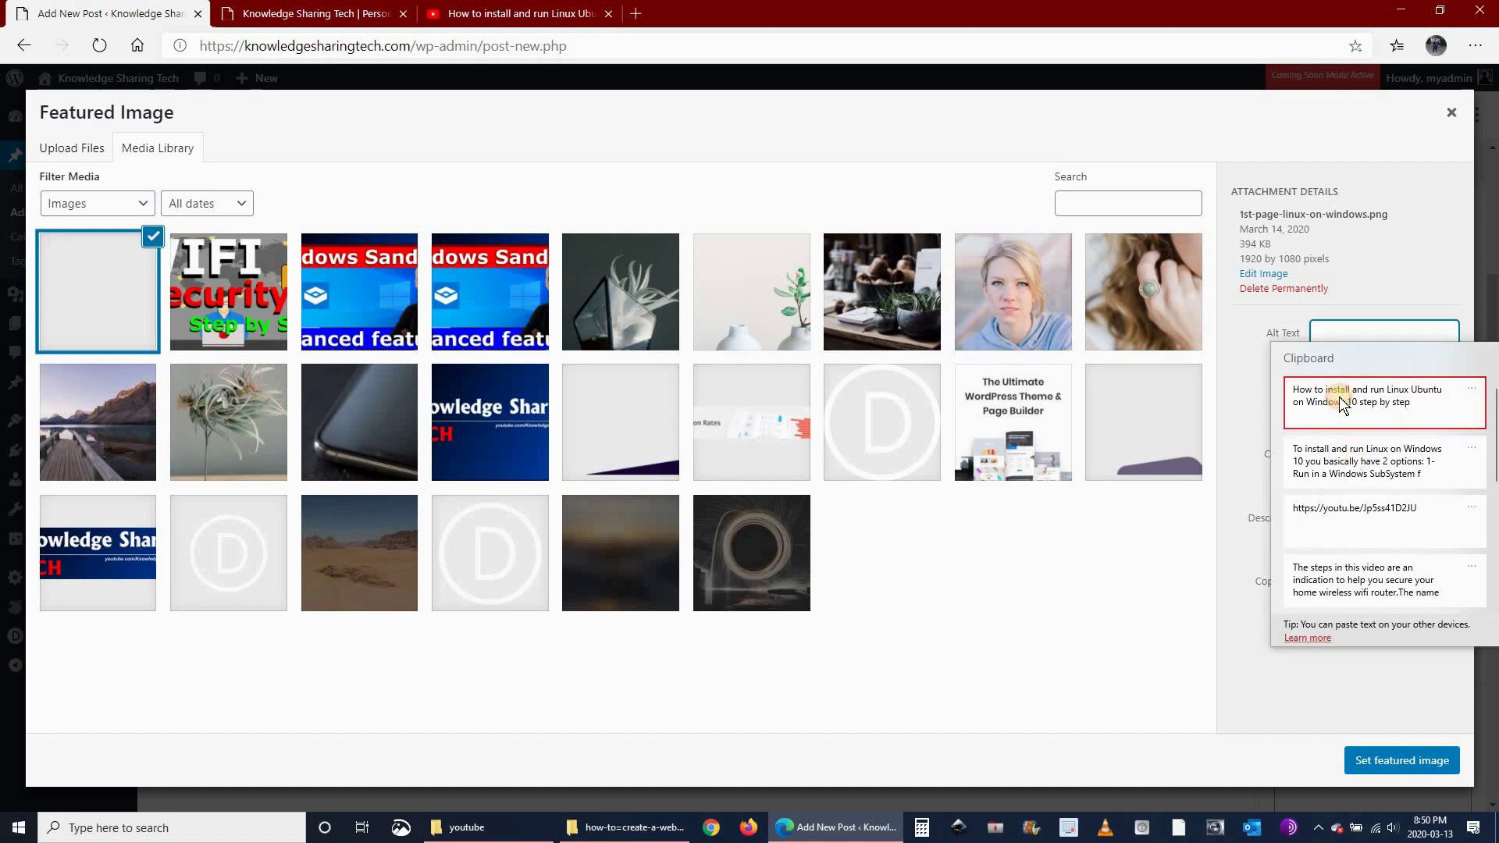
left_click(1341, 404)
left_click(1377, 527)
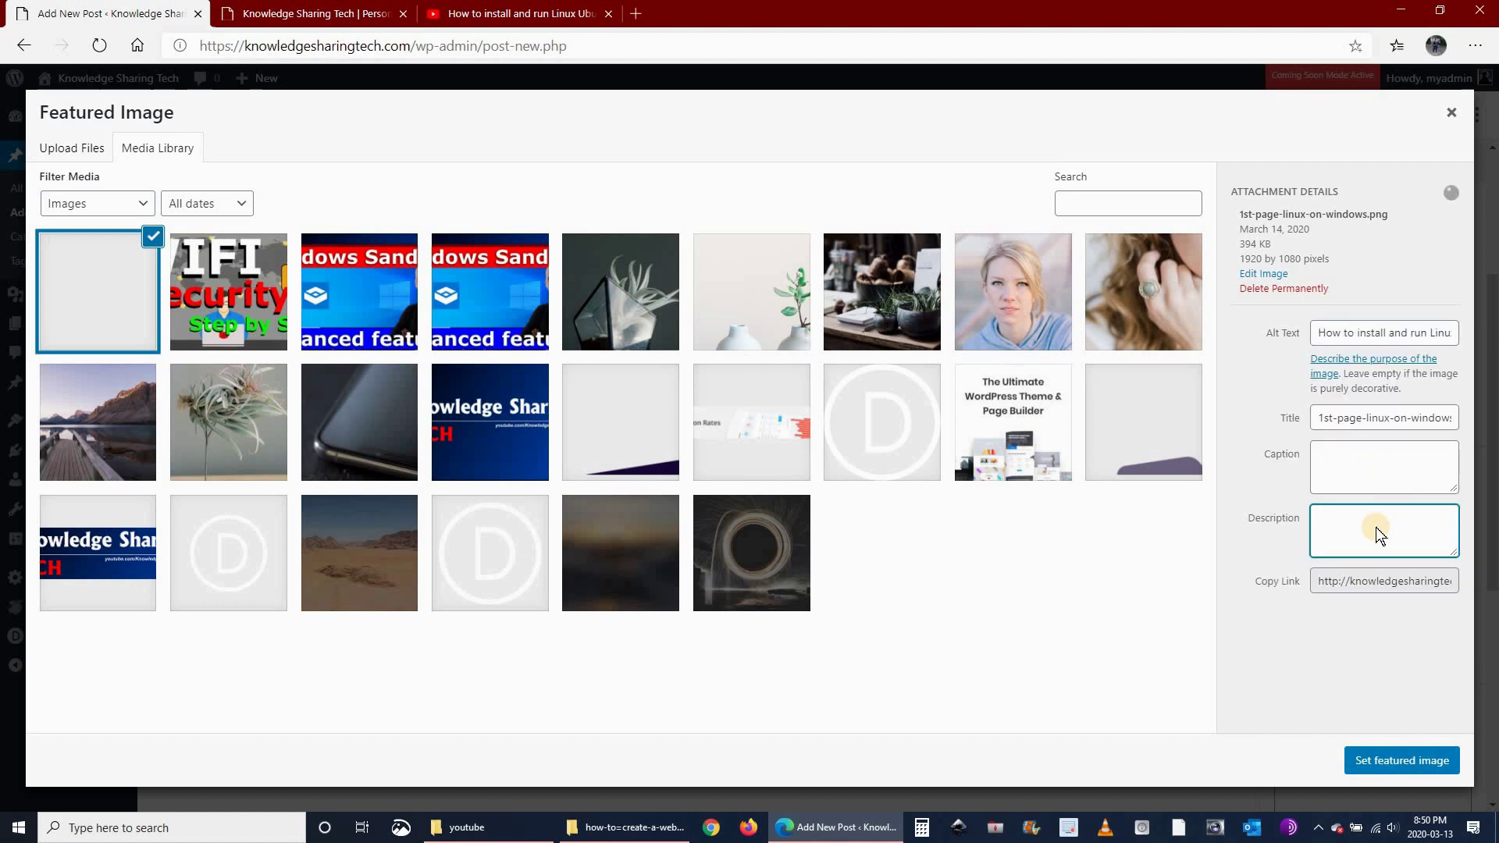
key("super+v")
left_click(1351, 577)
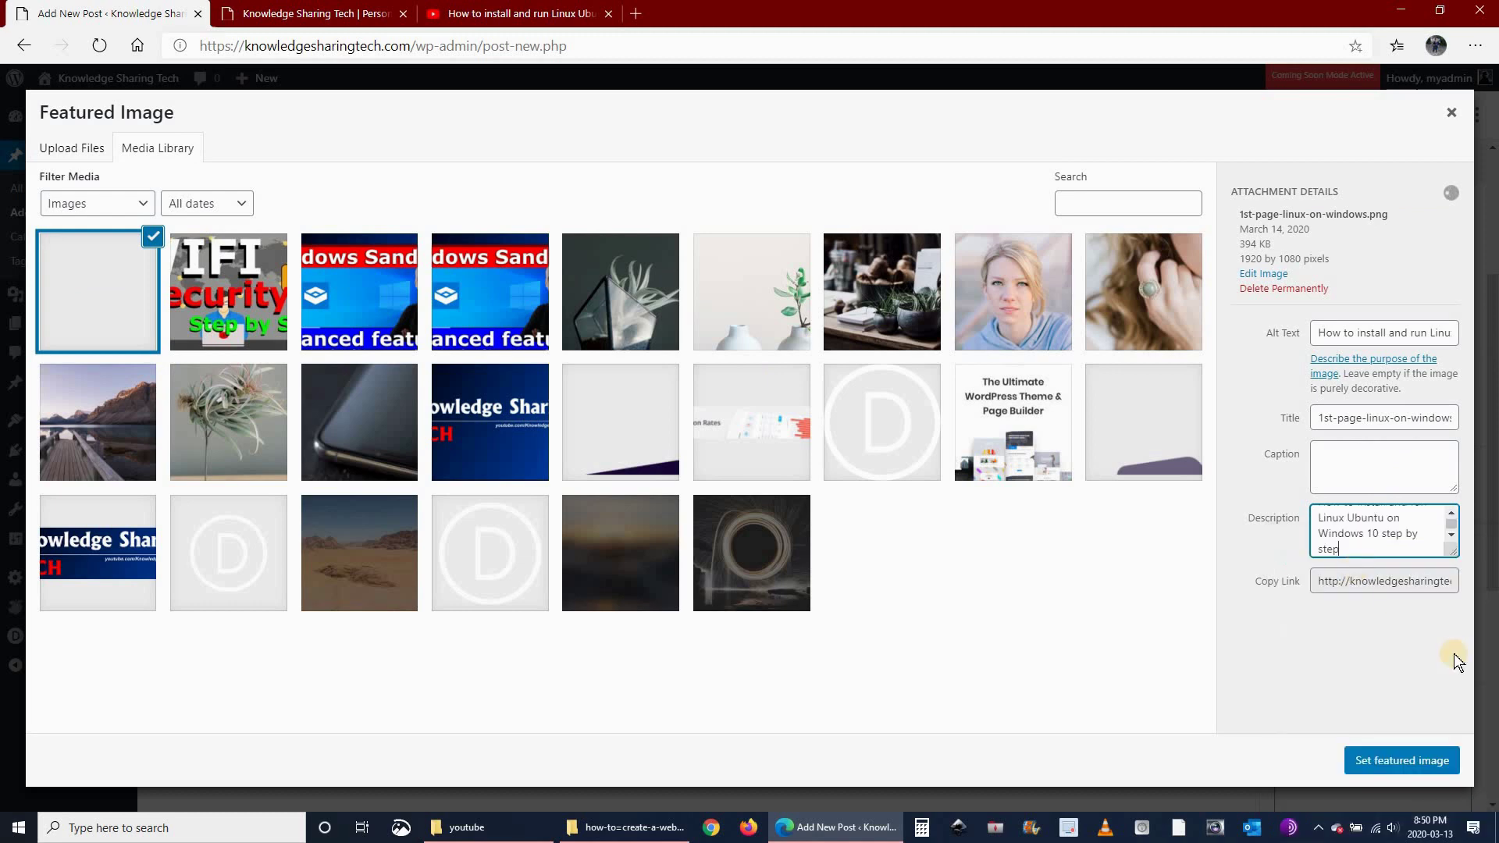
left_click(1371, 758)
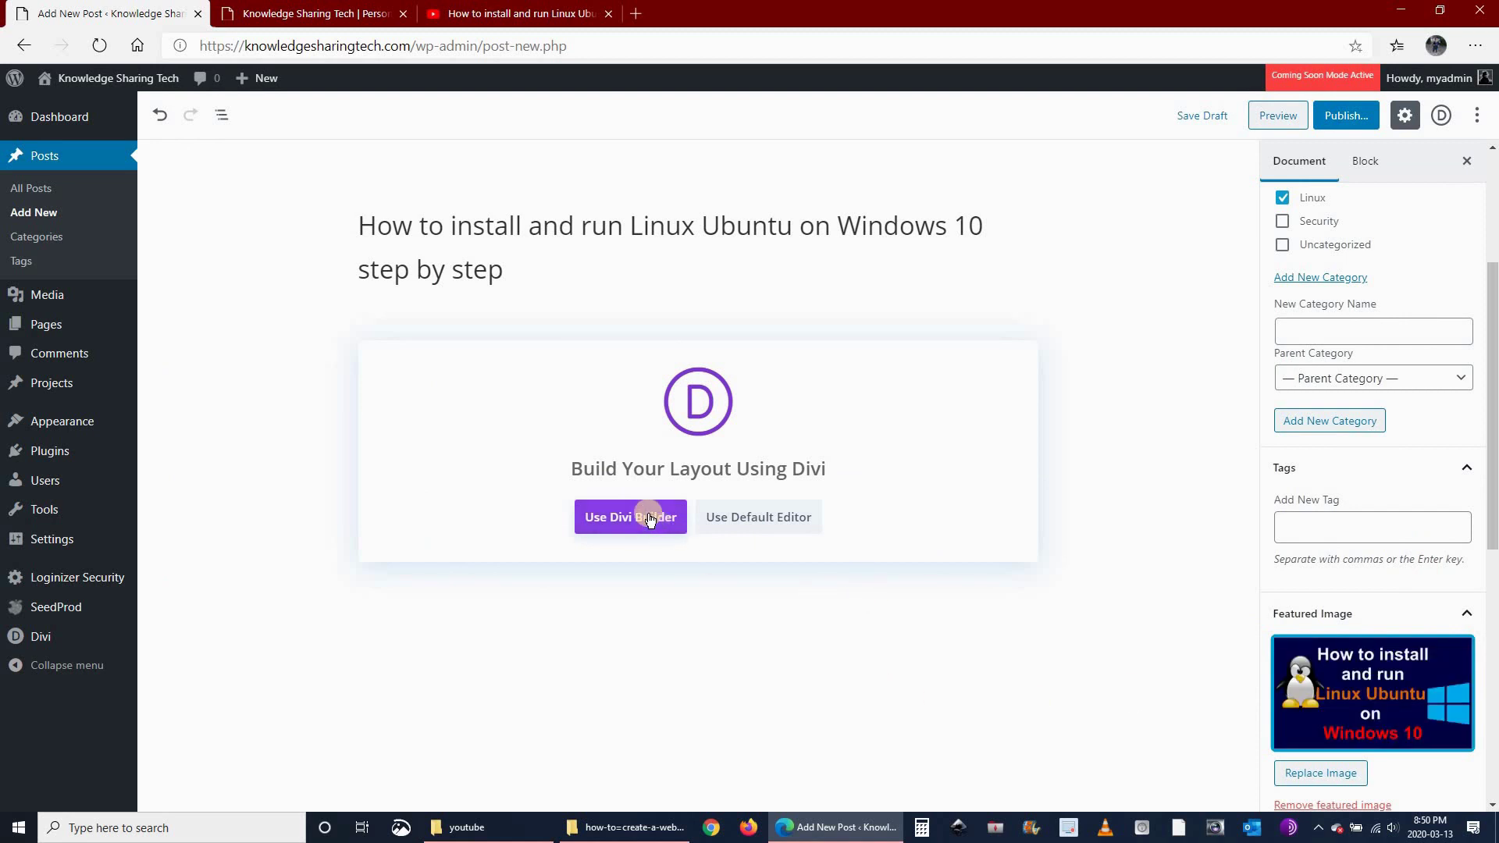
Paste the video's tags, including 'linux ubuntu on windows 10', and switch to the Divi builder
scroll(1327, 507, "down", 1)
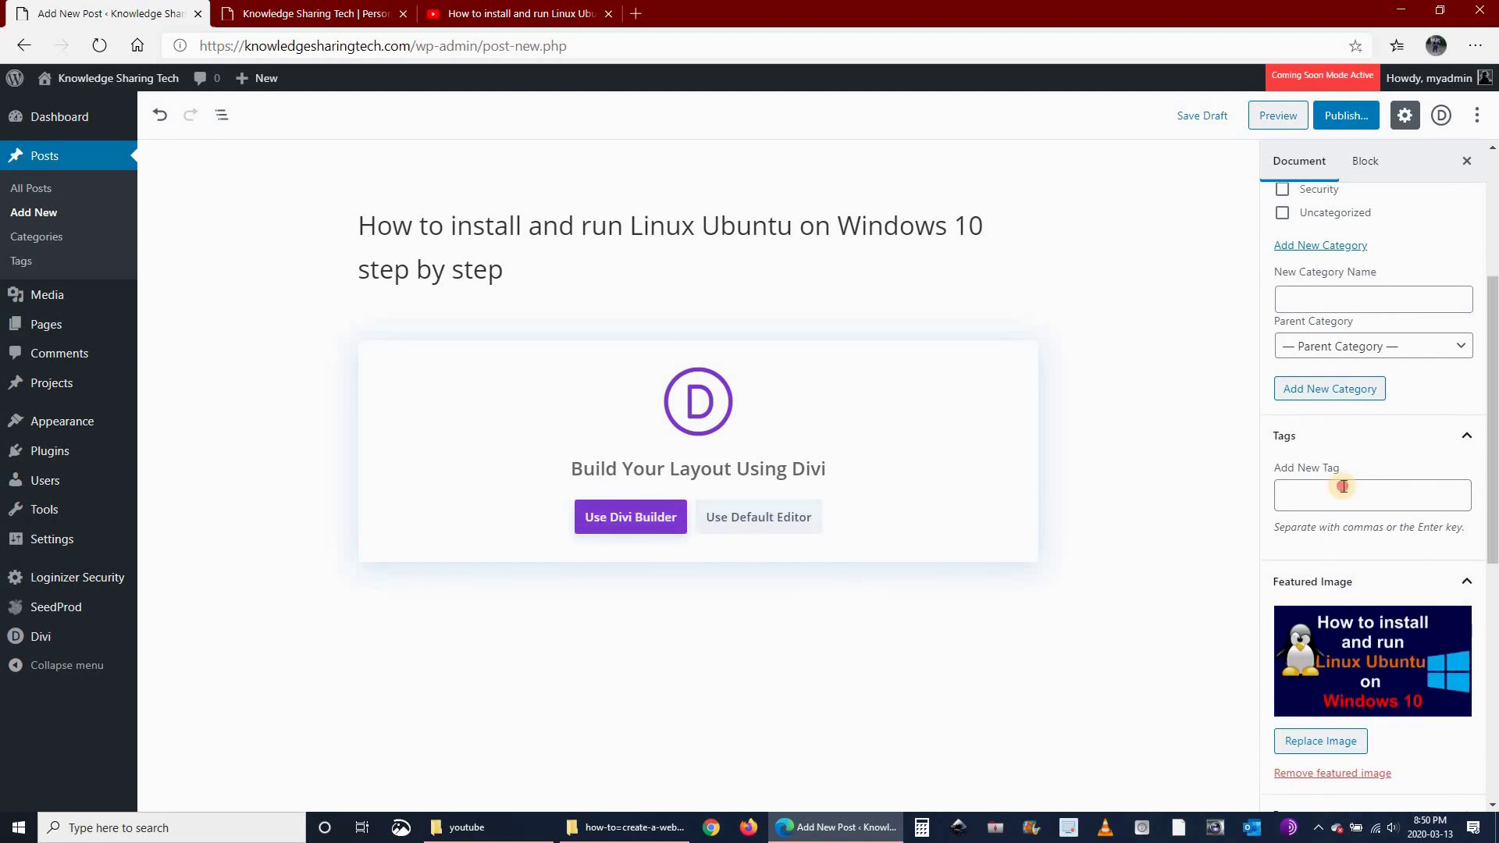
left_click(1342, 486)
right_click(1322, 489)
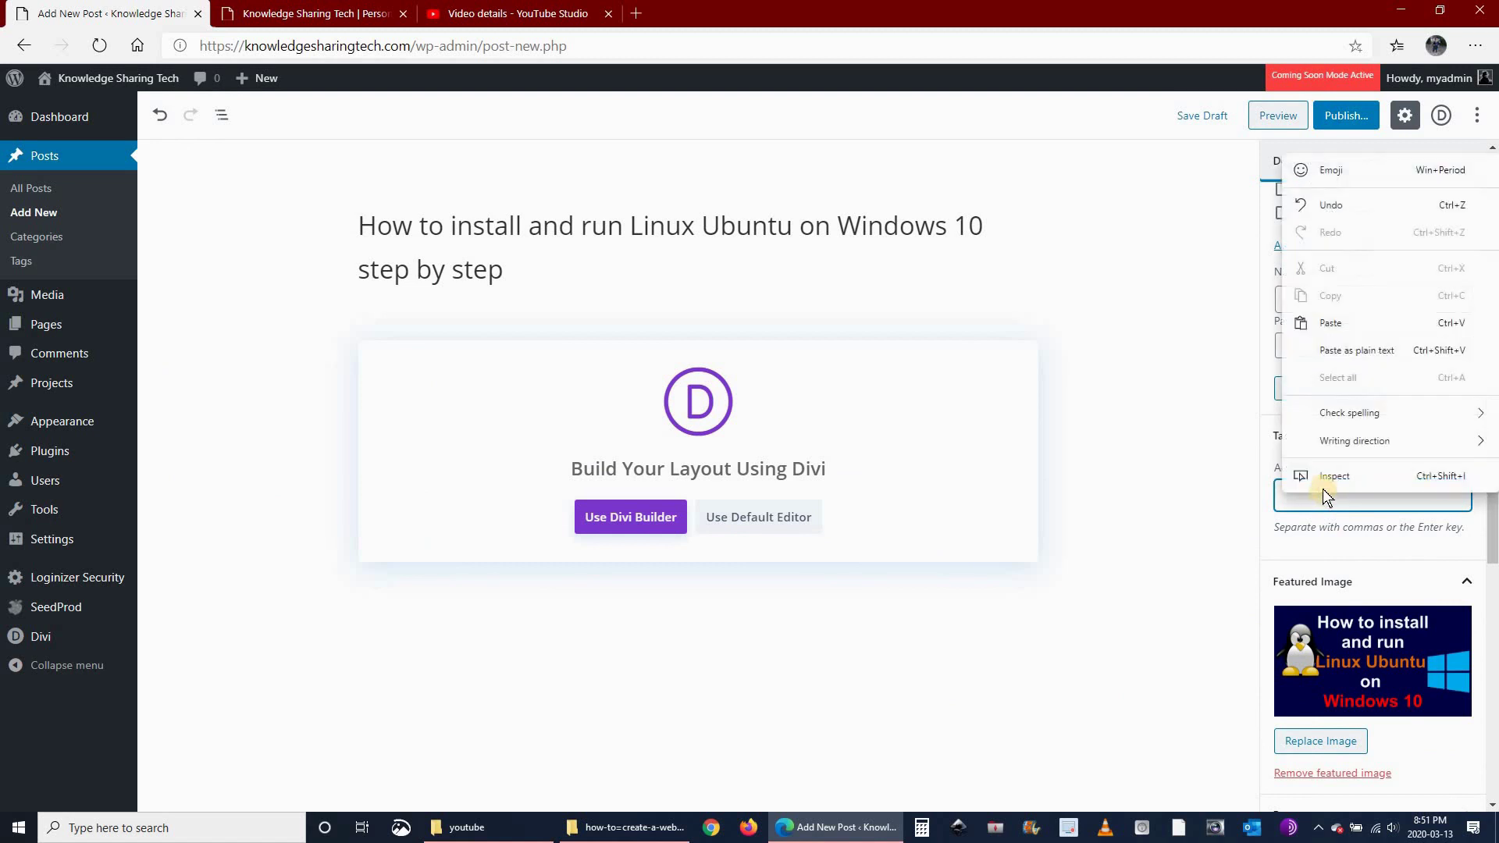
left_click(1330, 325)
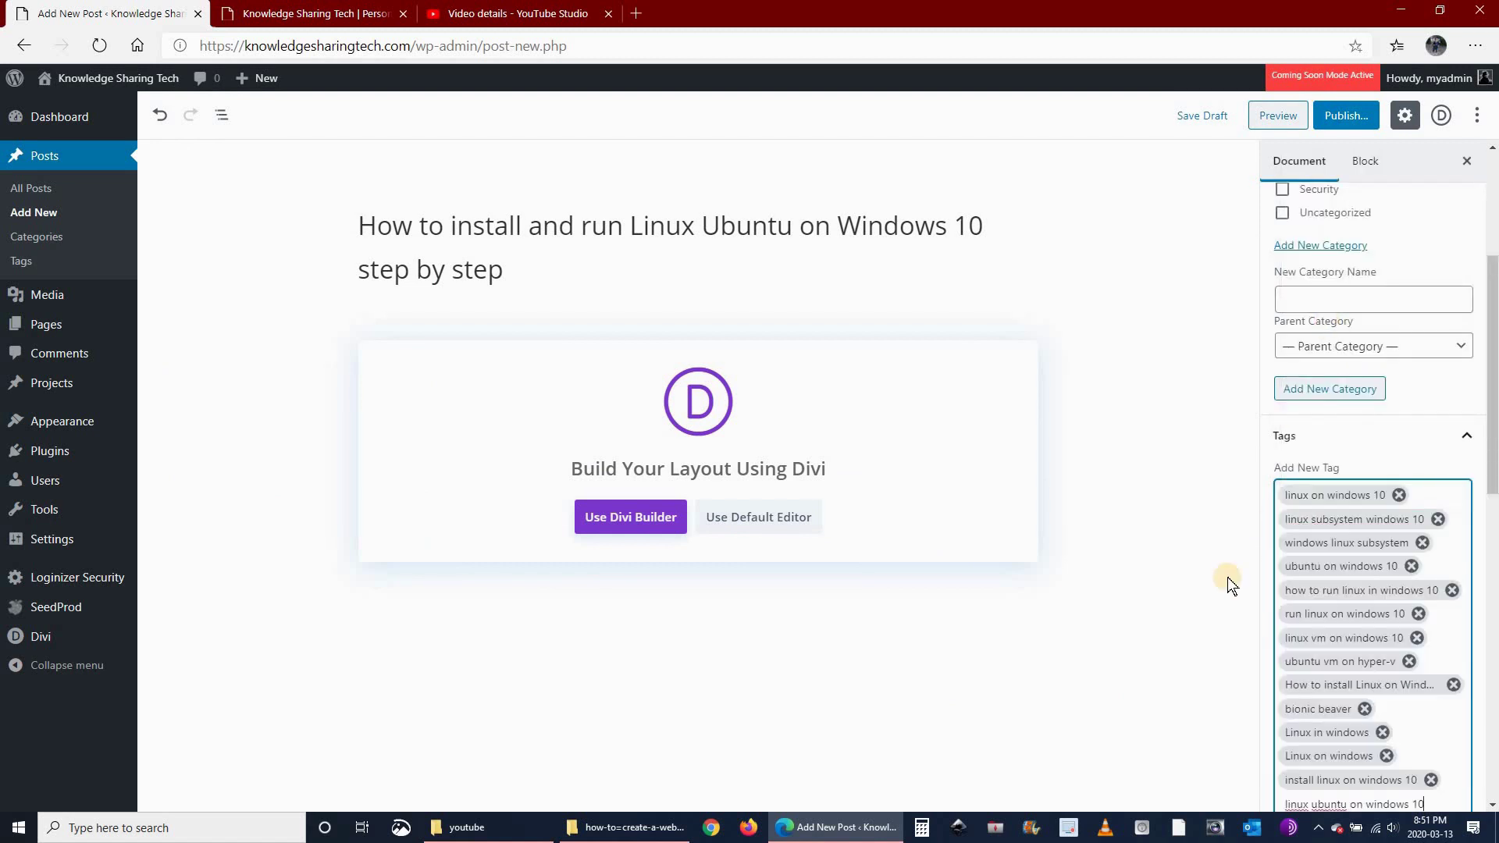
scroll(1327, 616, "down", 5)
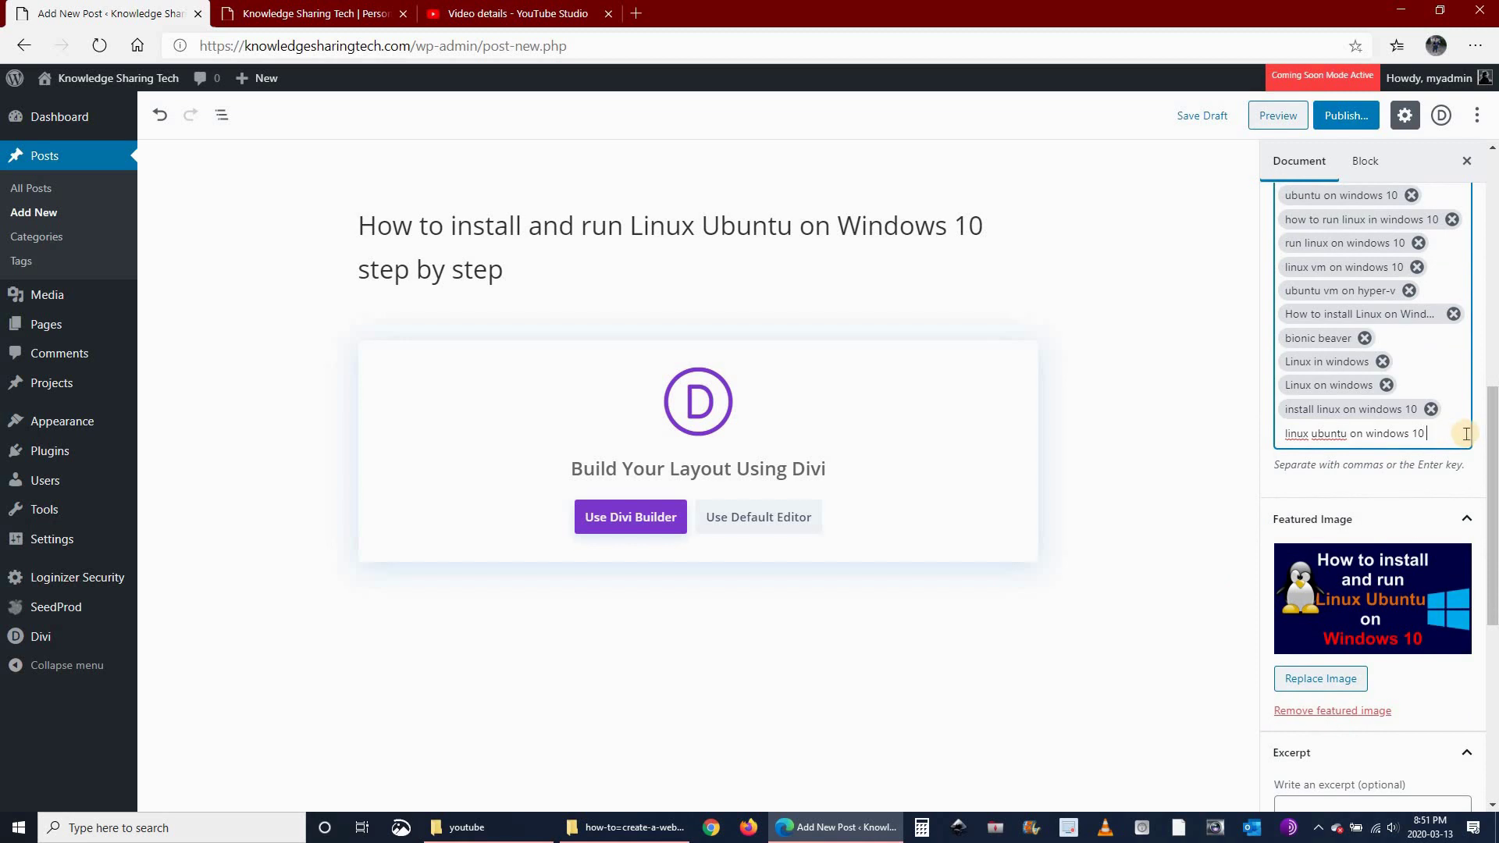
key("Return")
scroll(1452, 433, "down", 1)
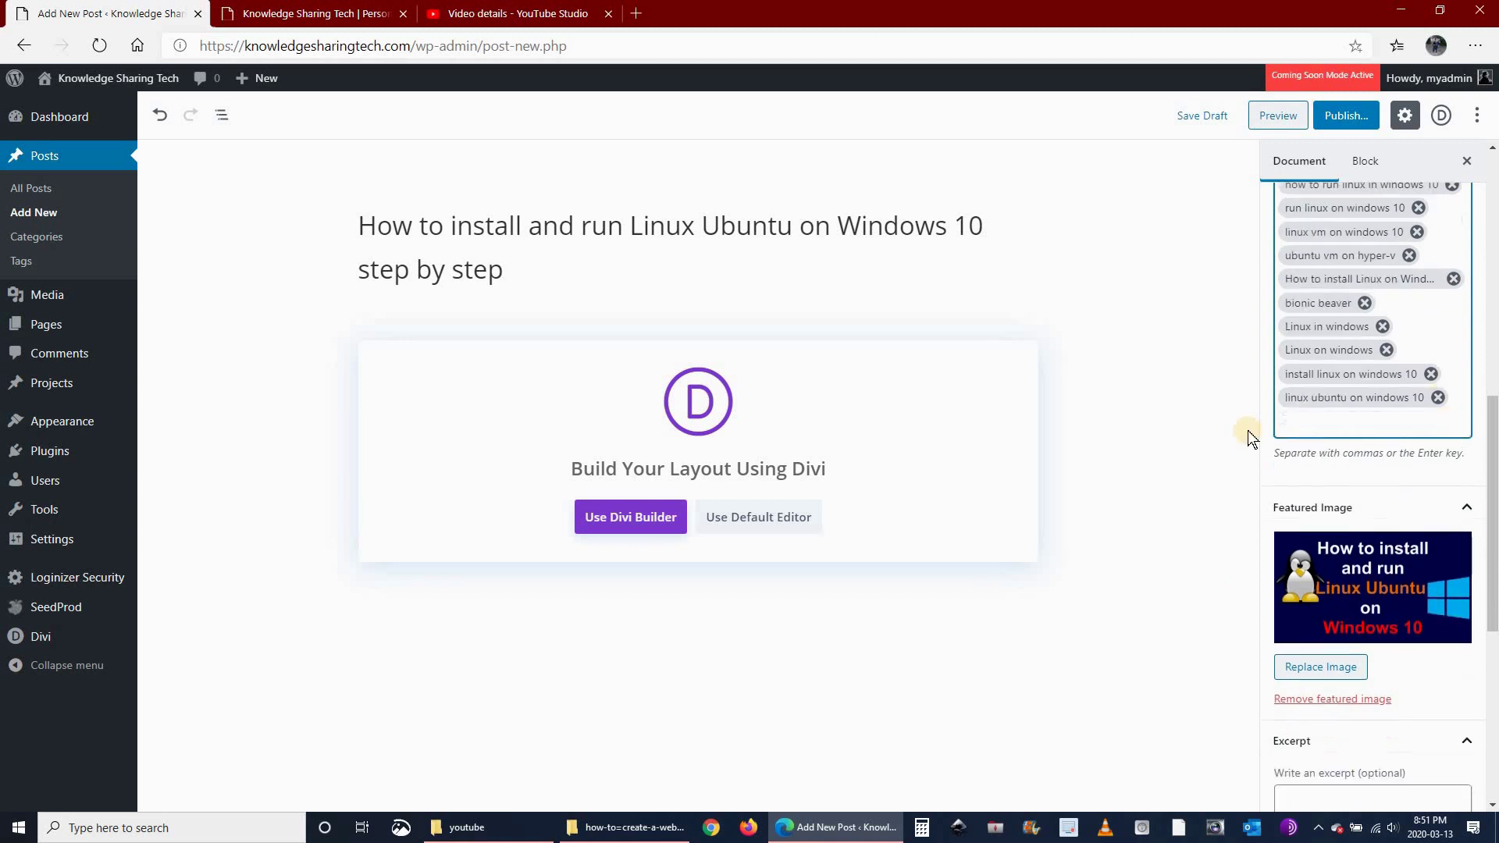
scroll(1319, 457, "up", 10)
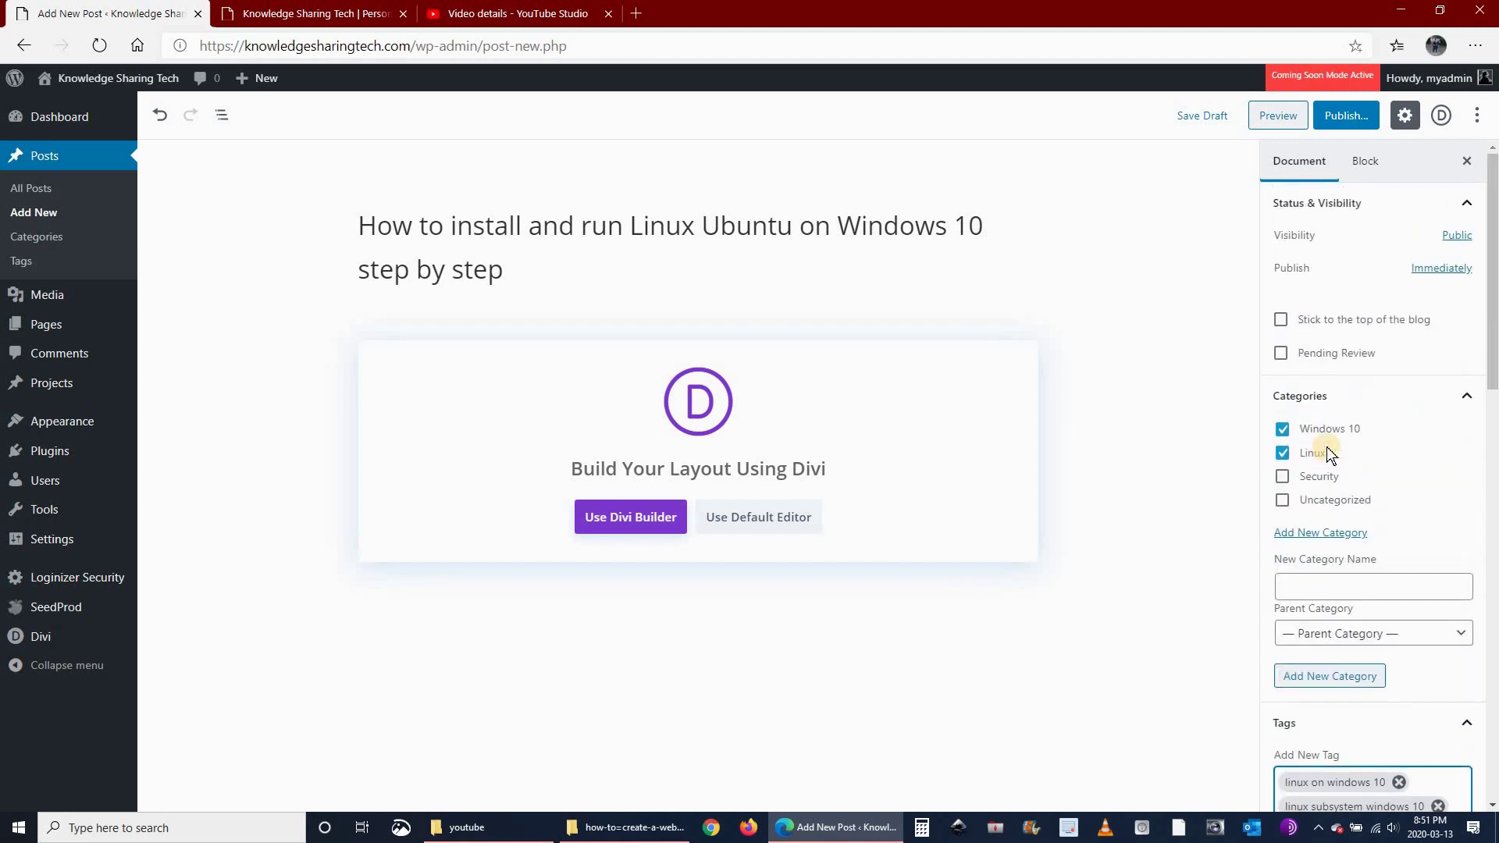
left_click(641, 517)
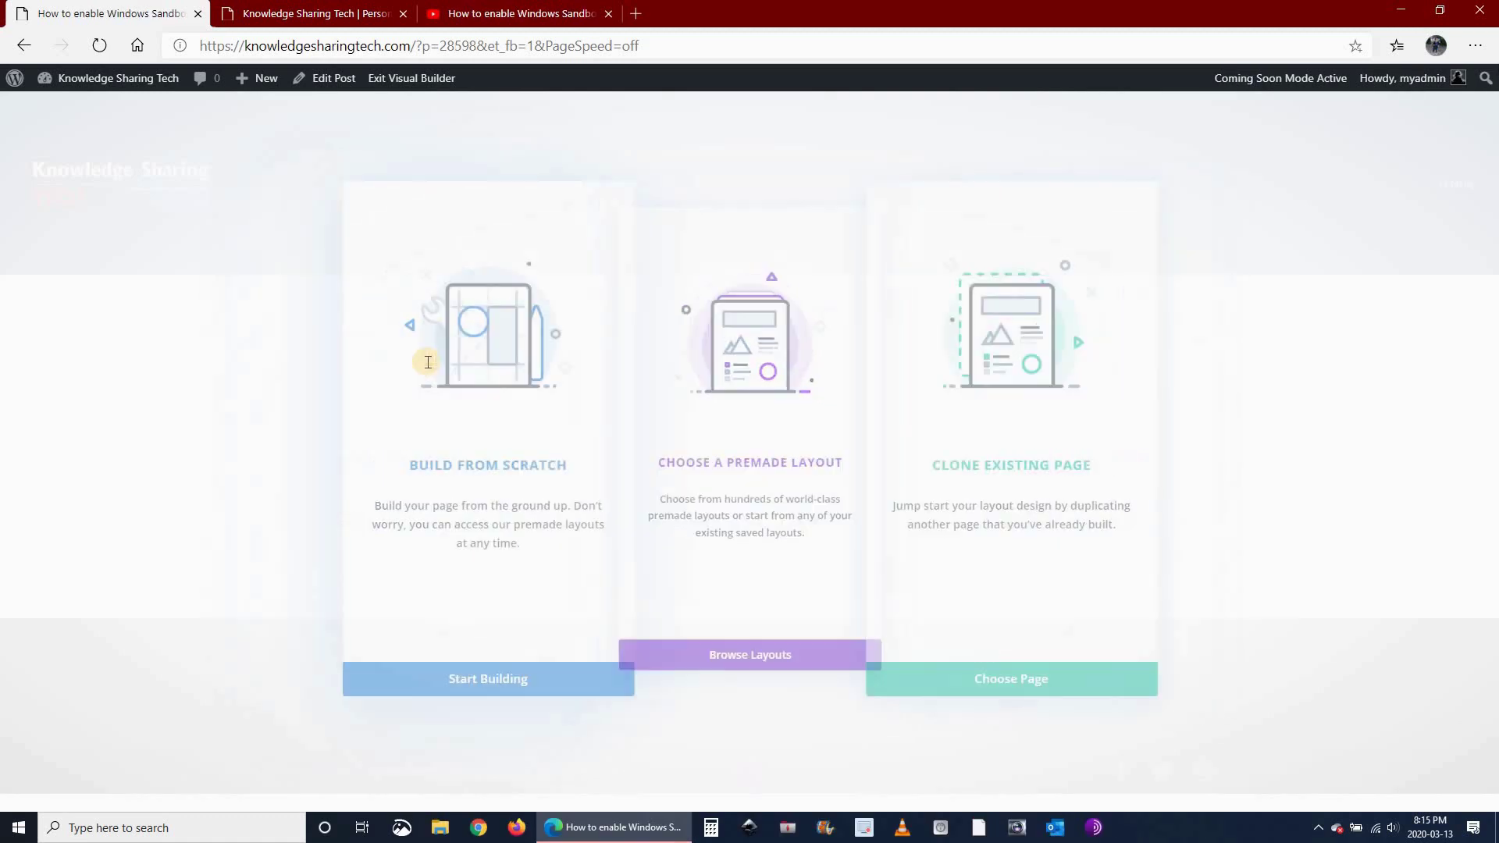
Insert a two-column row and add a Video module, found by searching 'vid', to its left column
scroll(694, 616, "down", 5)
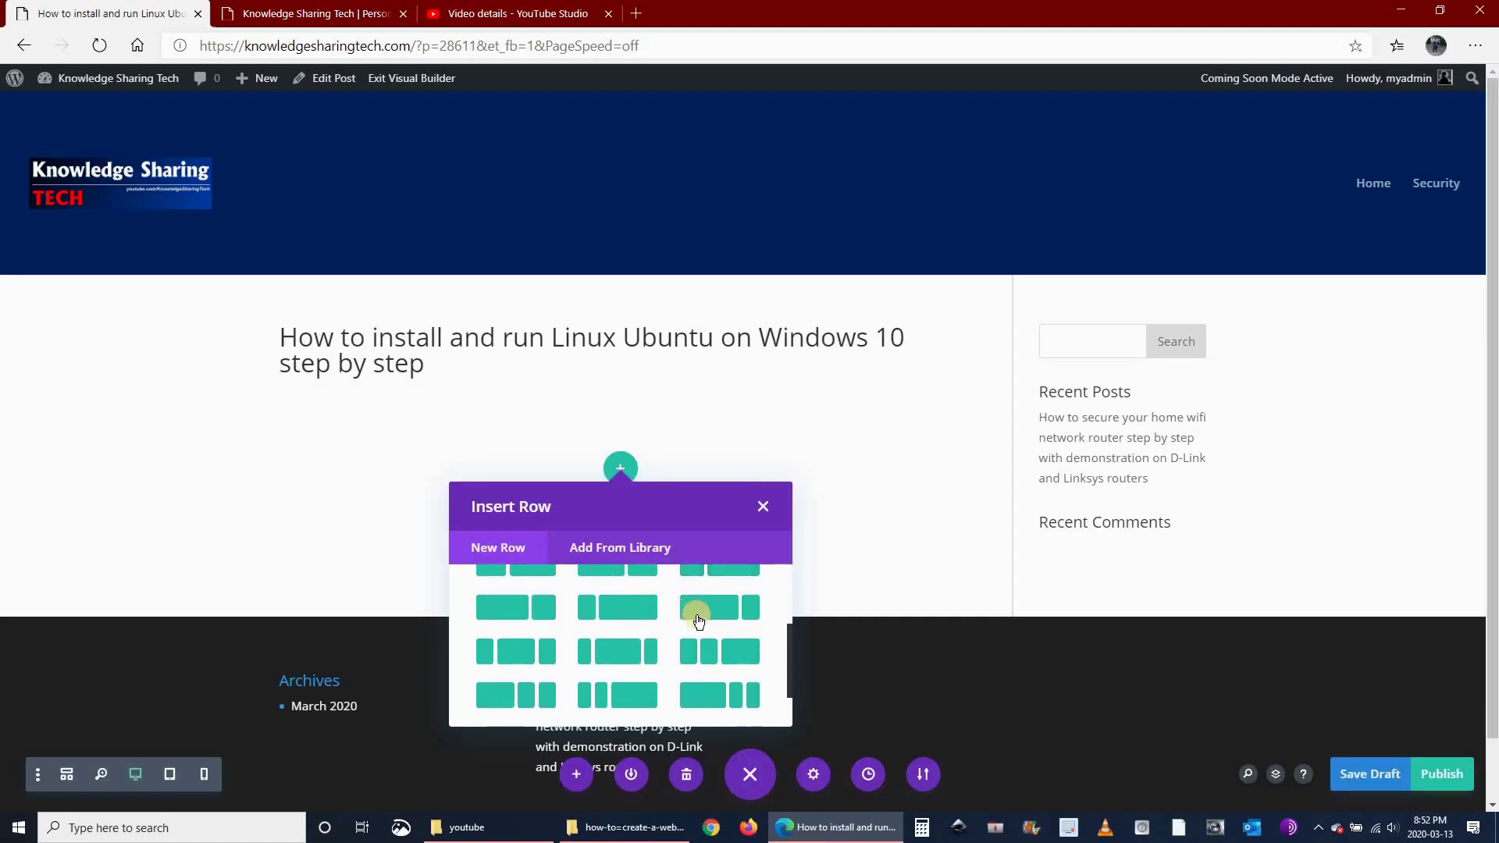
scroll(697, 621, "down", 2)
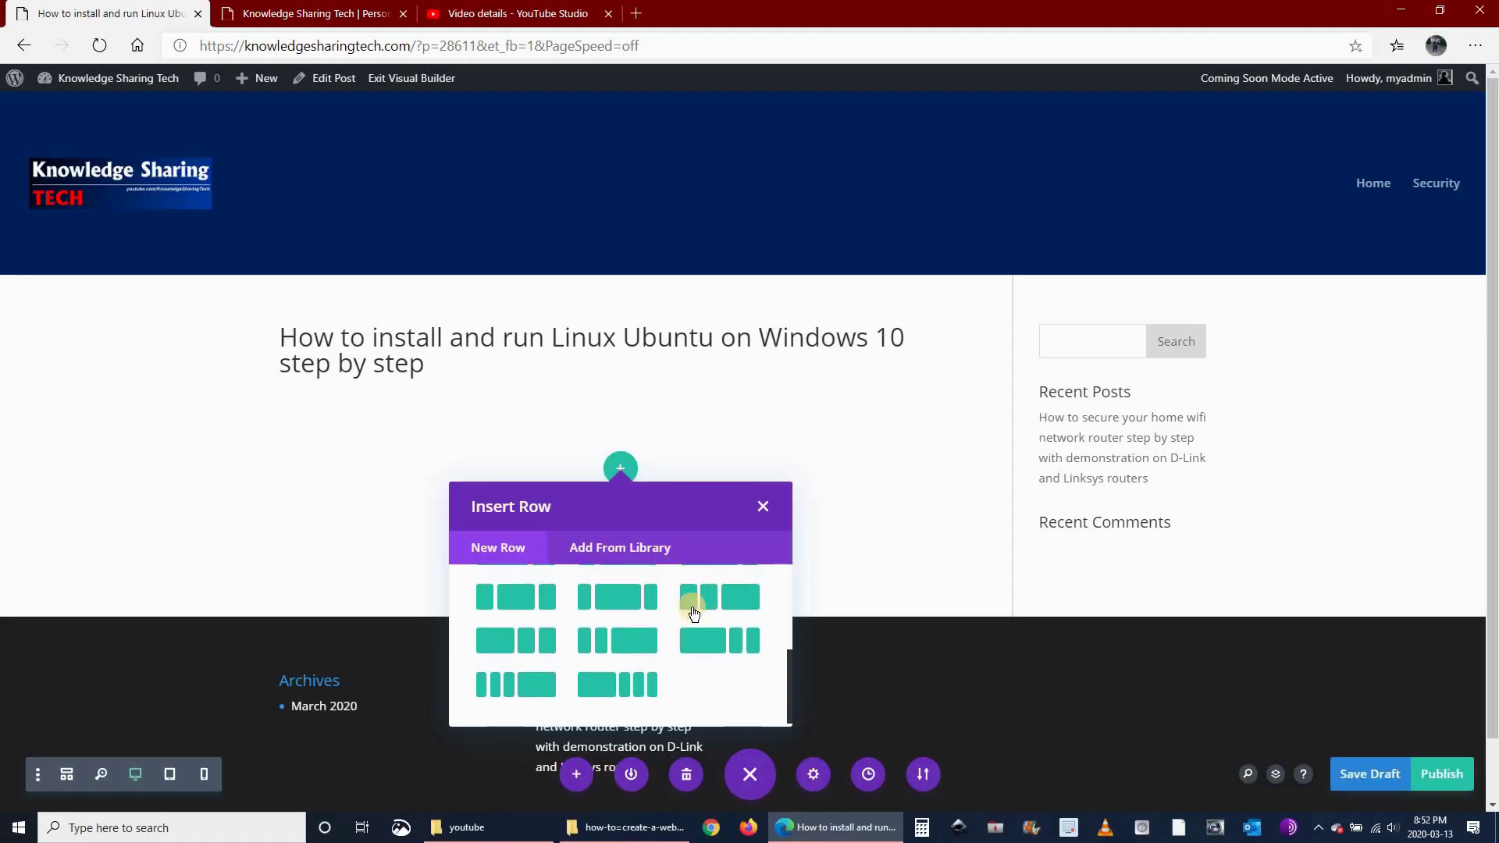
scroll(699, 617, "up", 2)
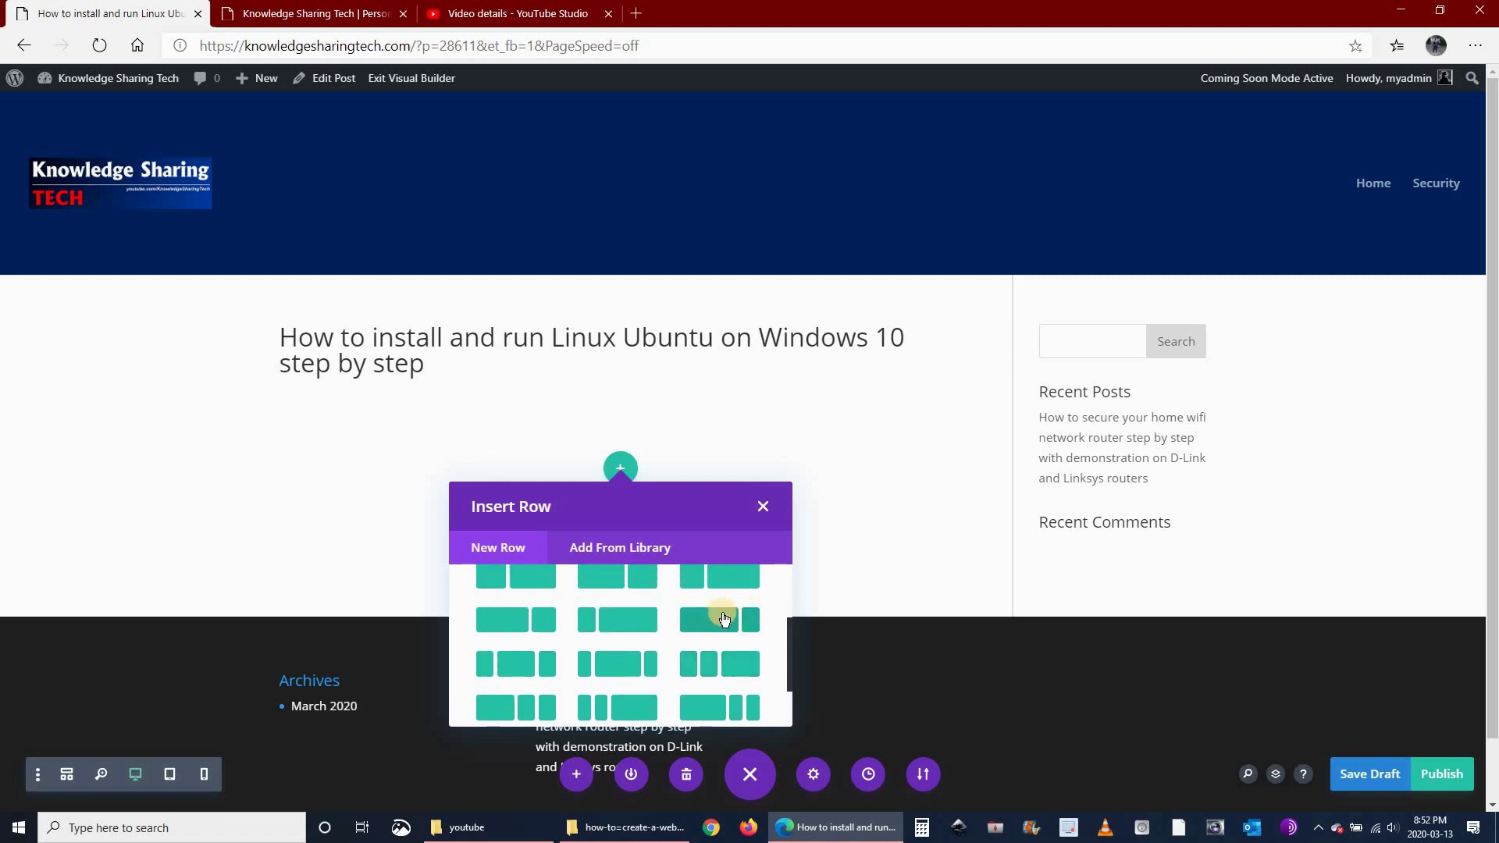
left_click(723, 618)
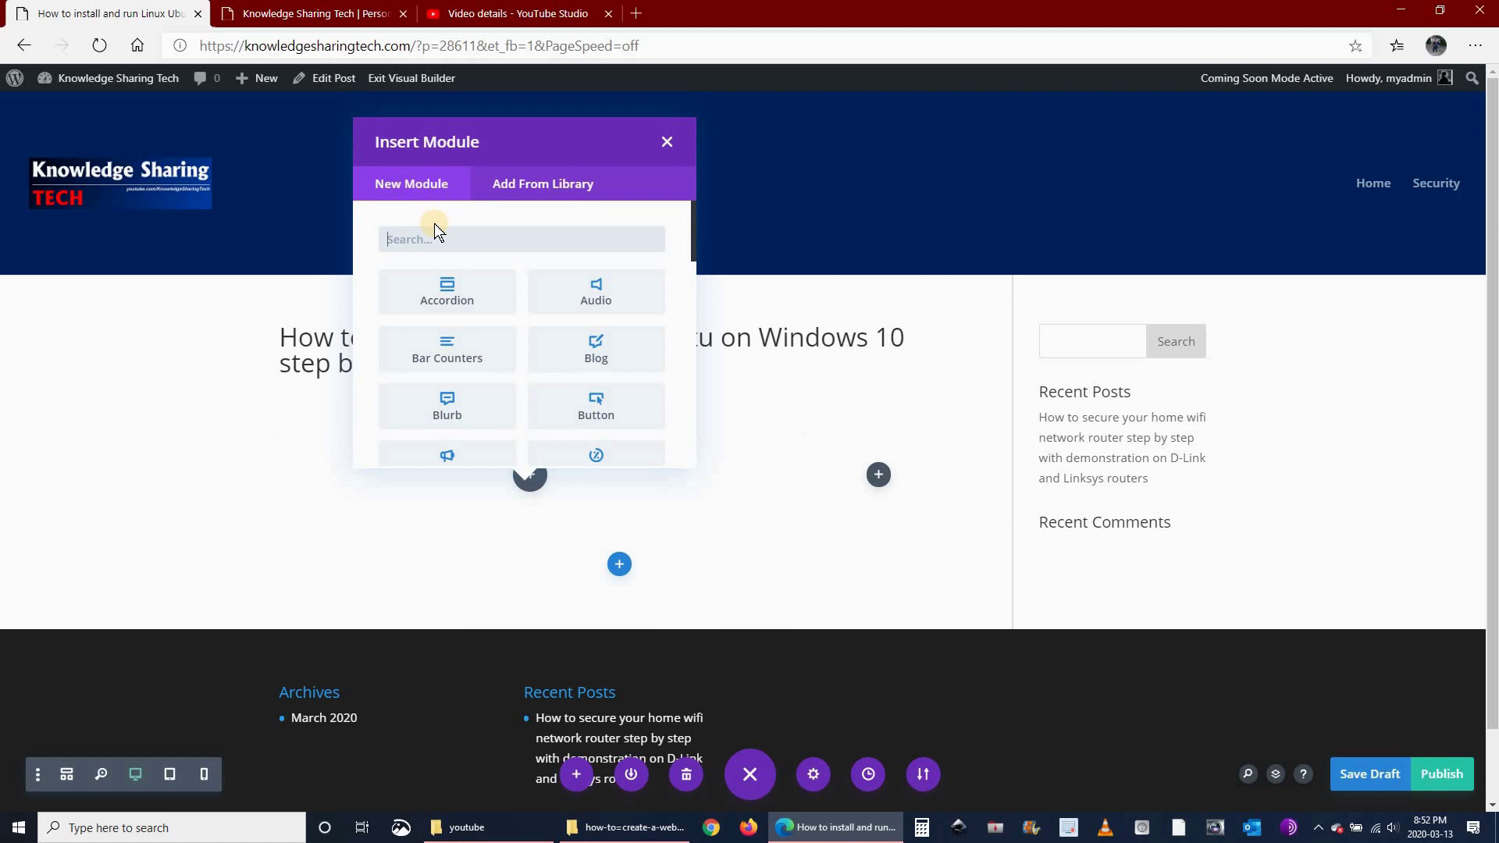
type("vide")
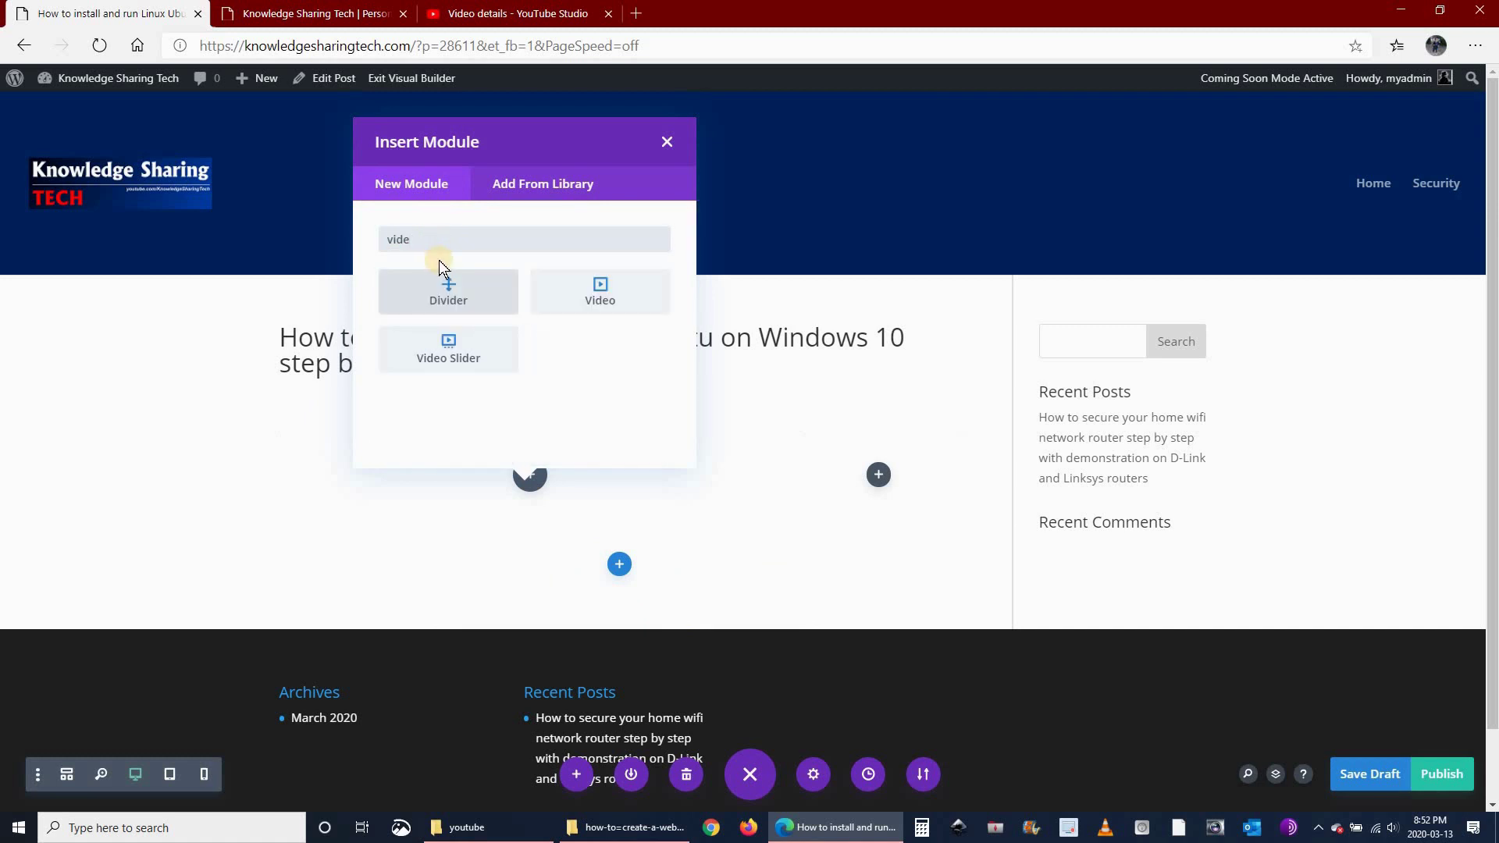
left_click(592, 292)
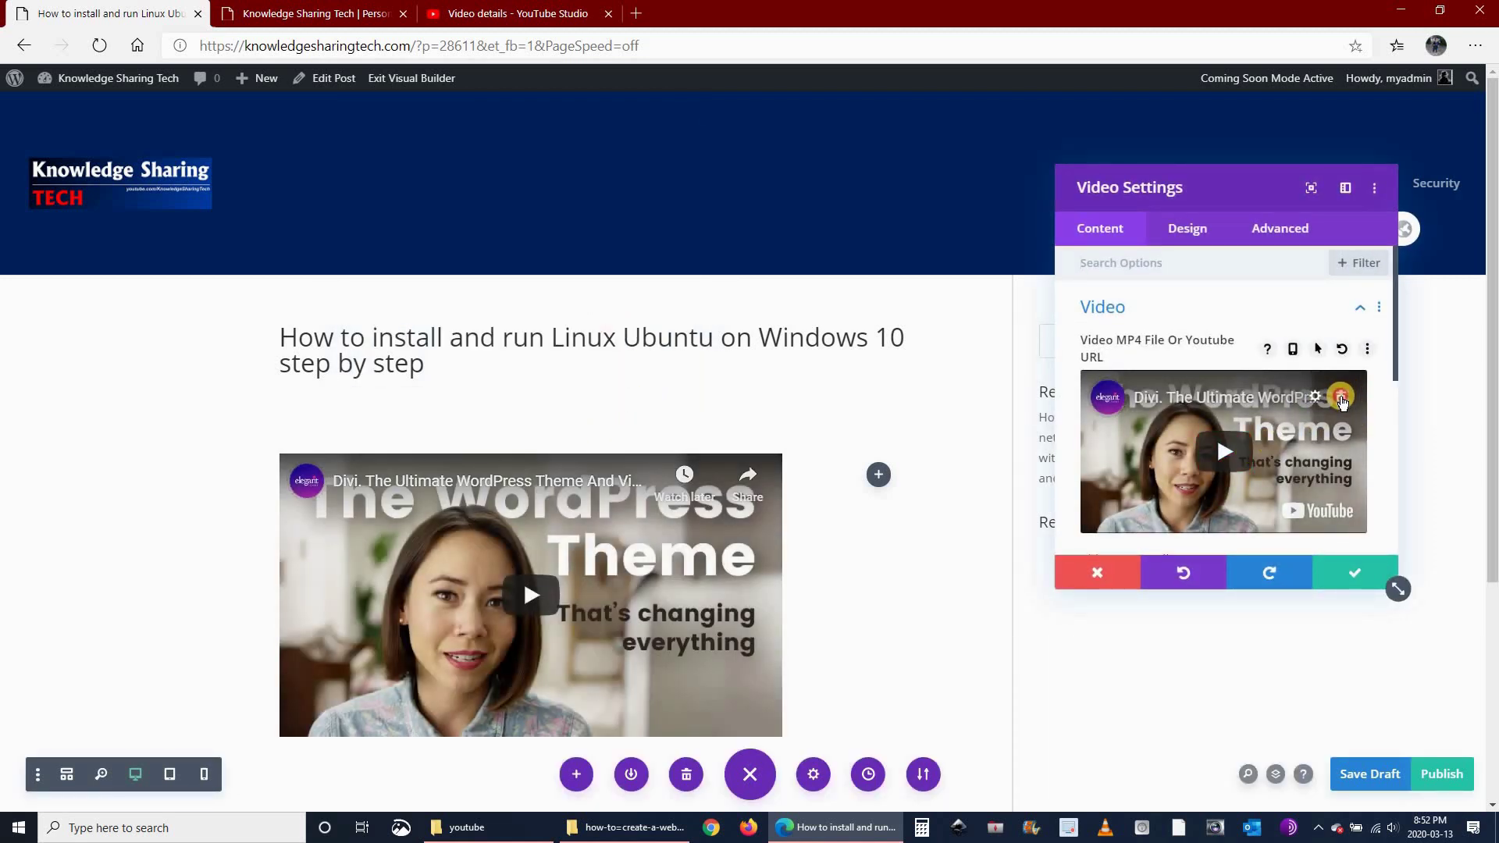
Replace the sample video with the pasted youtu.be link of the Ubuntu-on-Windows 10 video and save
left_click(1341, 401)
left_click(1224, 439)
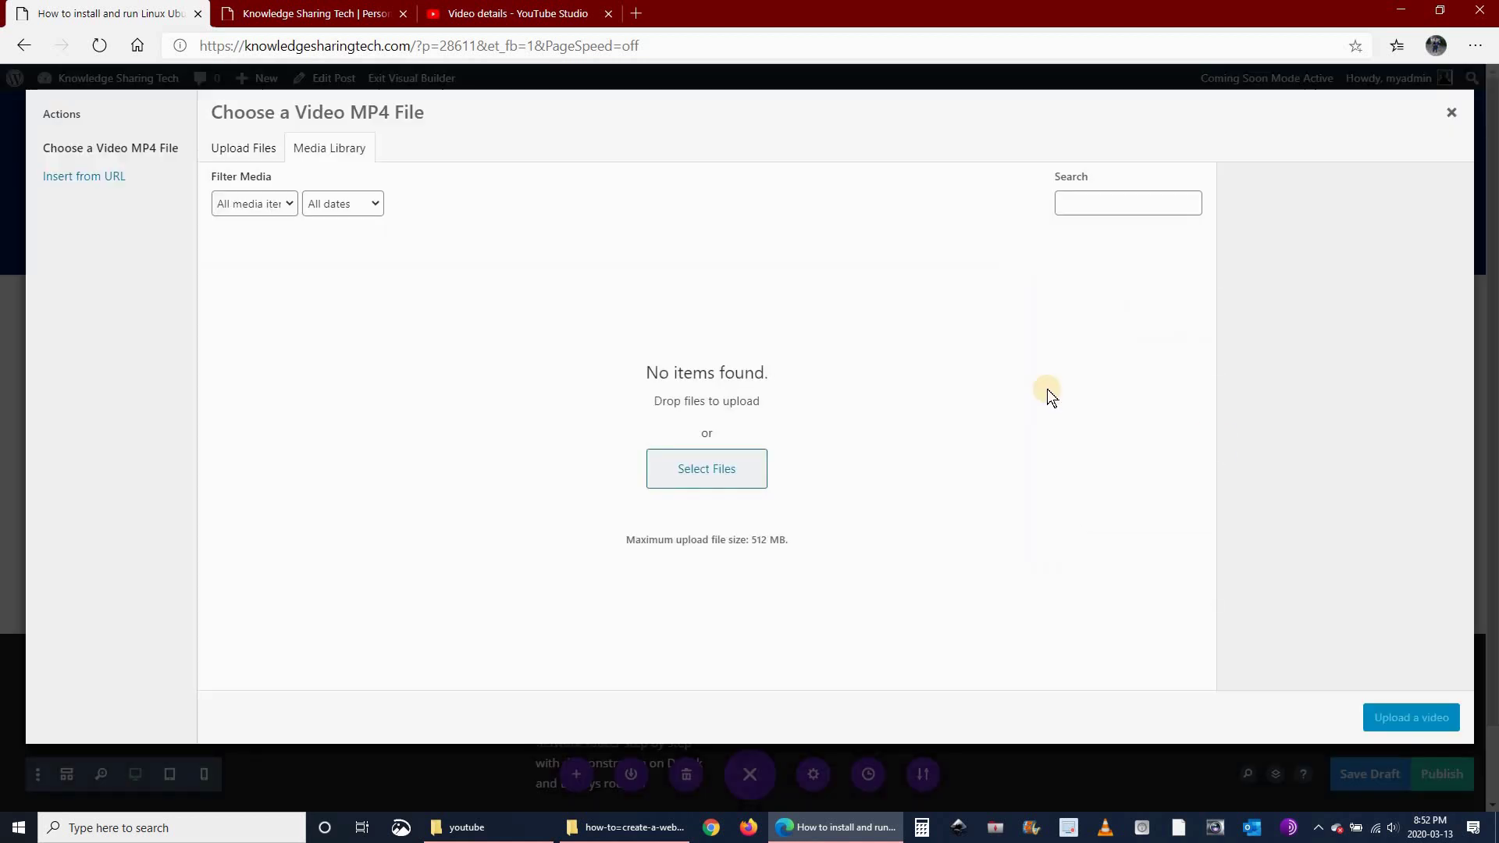
left_click(50, 181)
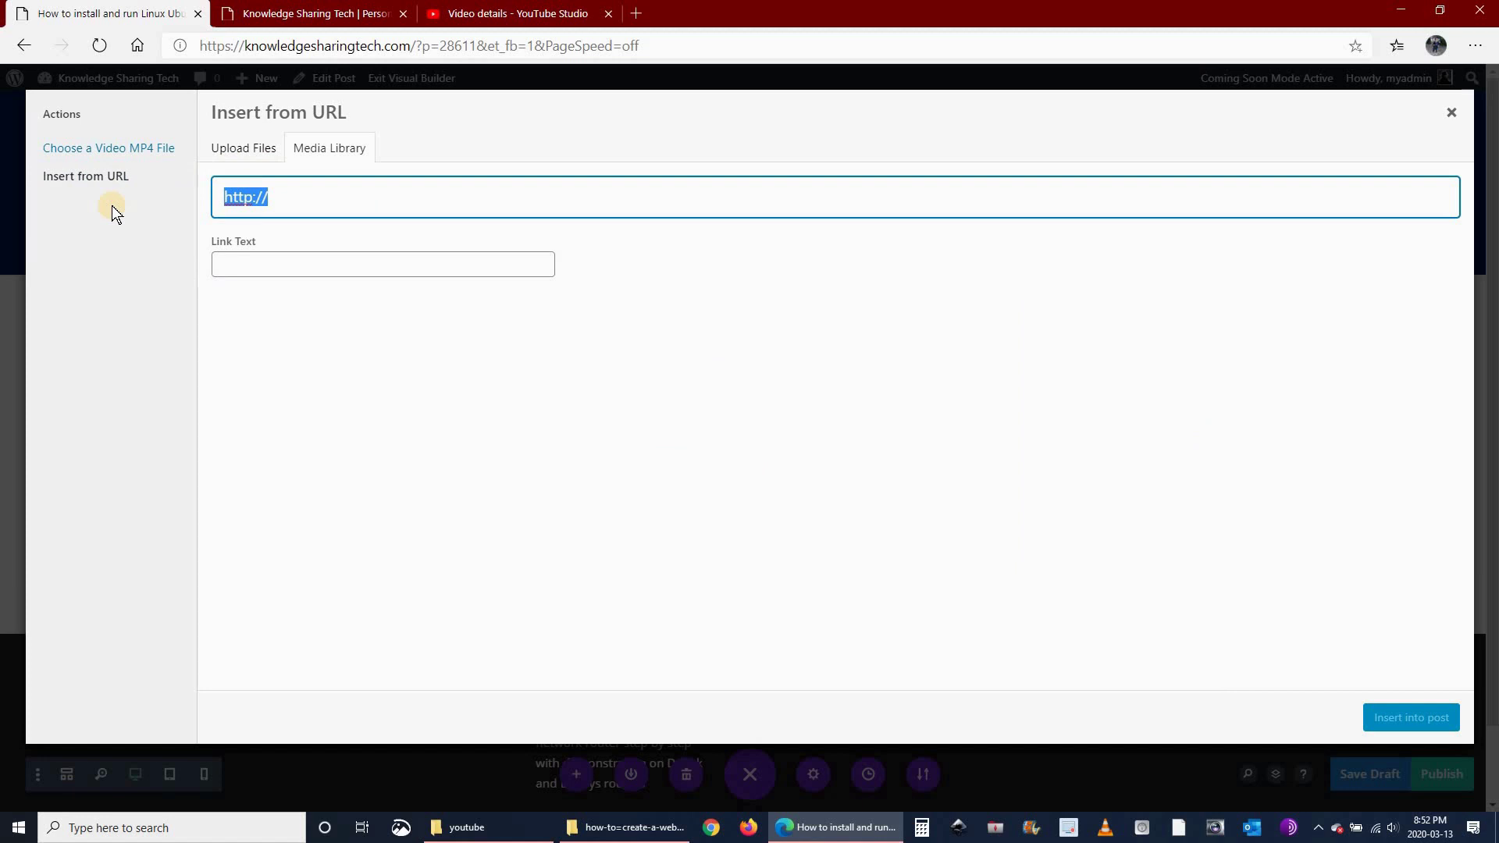
key("super+v")
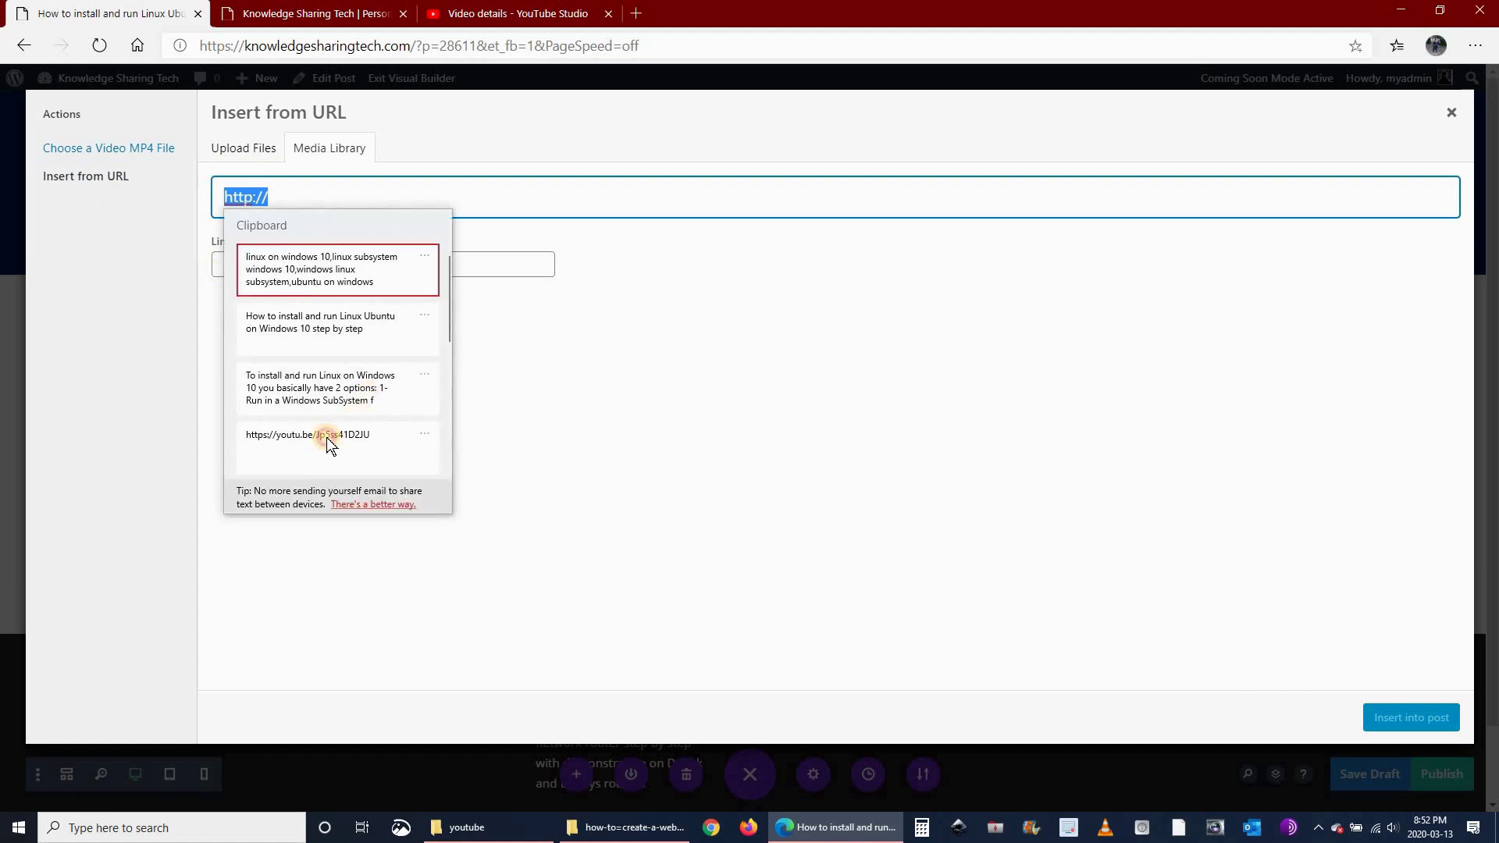
left_click(325, 438)
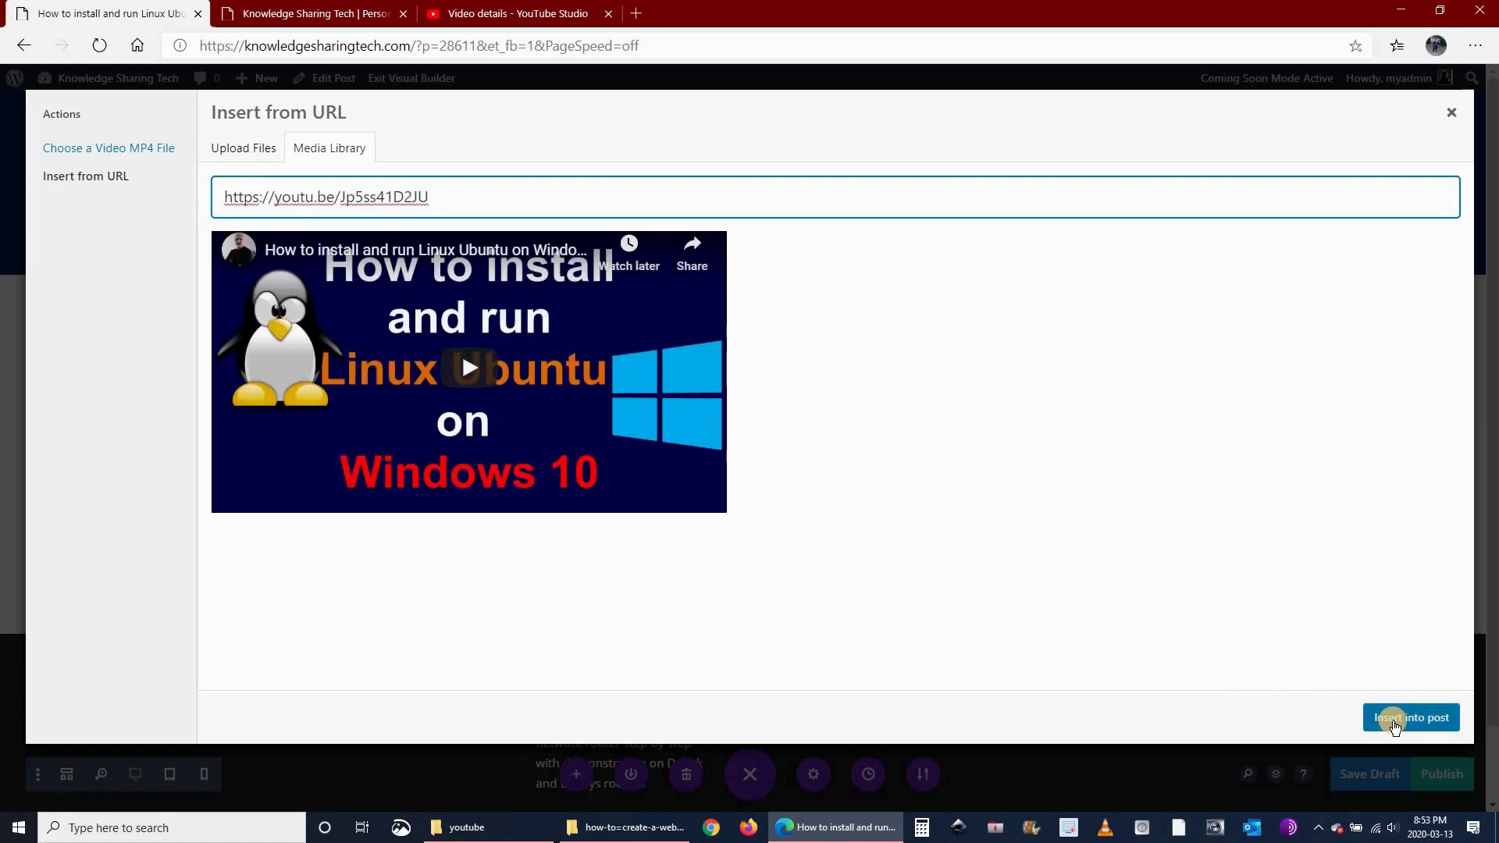
left_click(1401, 720)
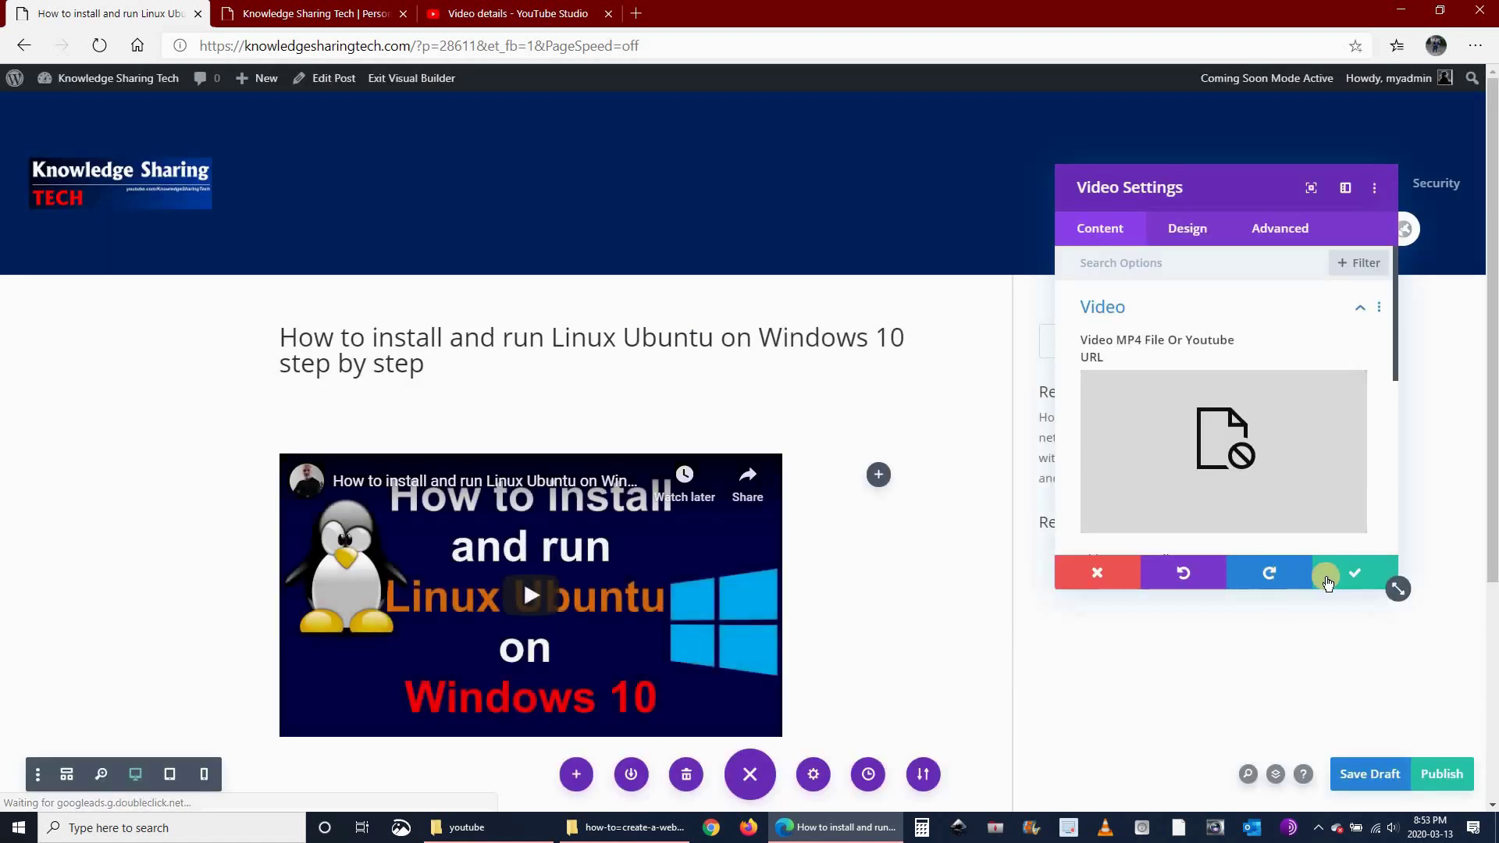
left_click(1344, 573)
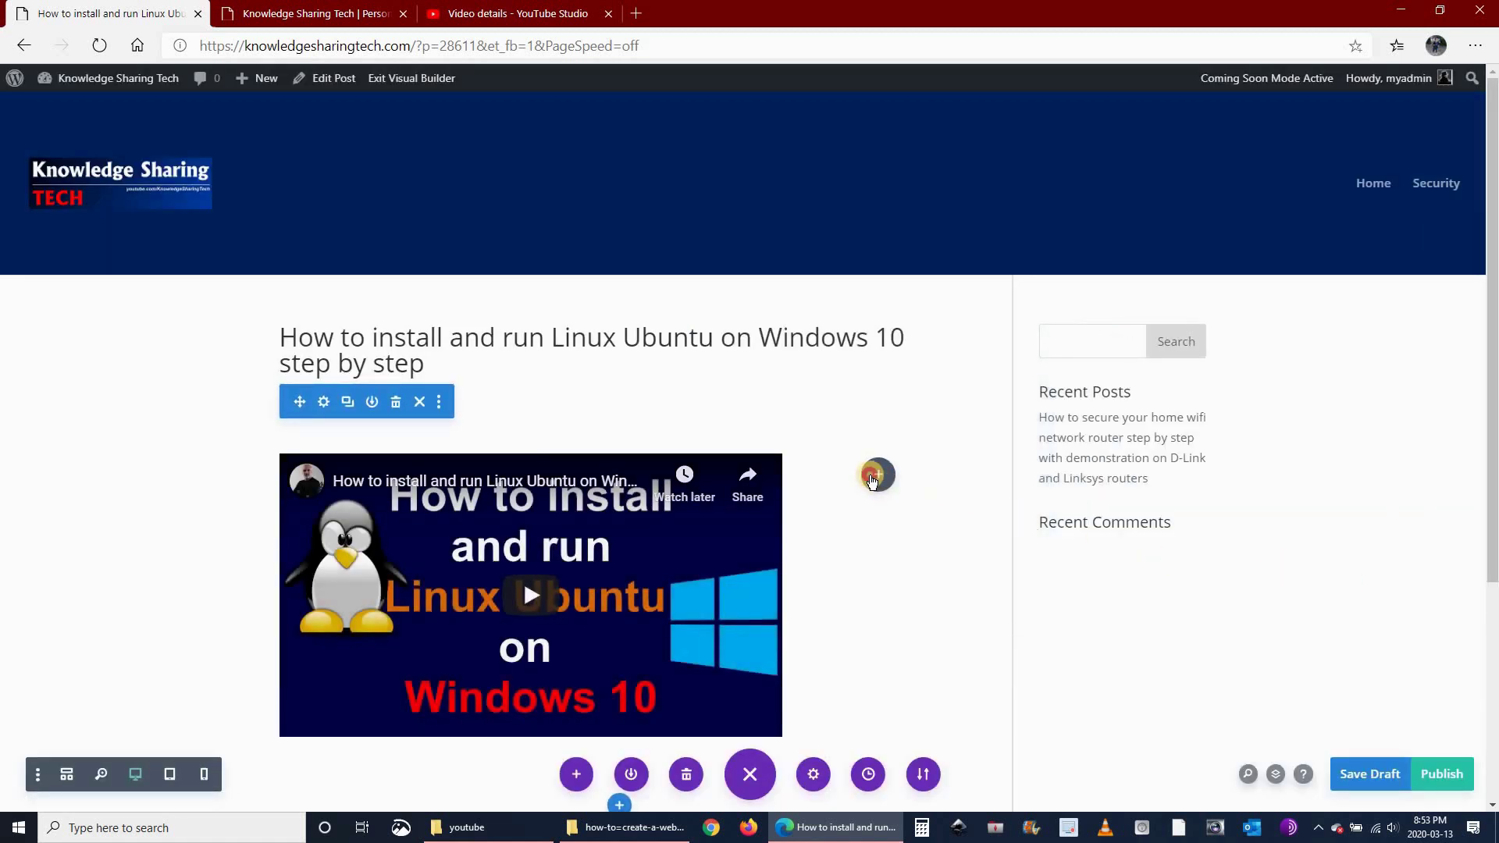
Add a Text module beside the video and replace its placeholder with the video description
left_click(878, 475)
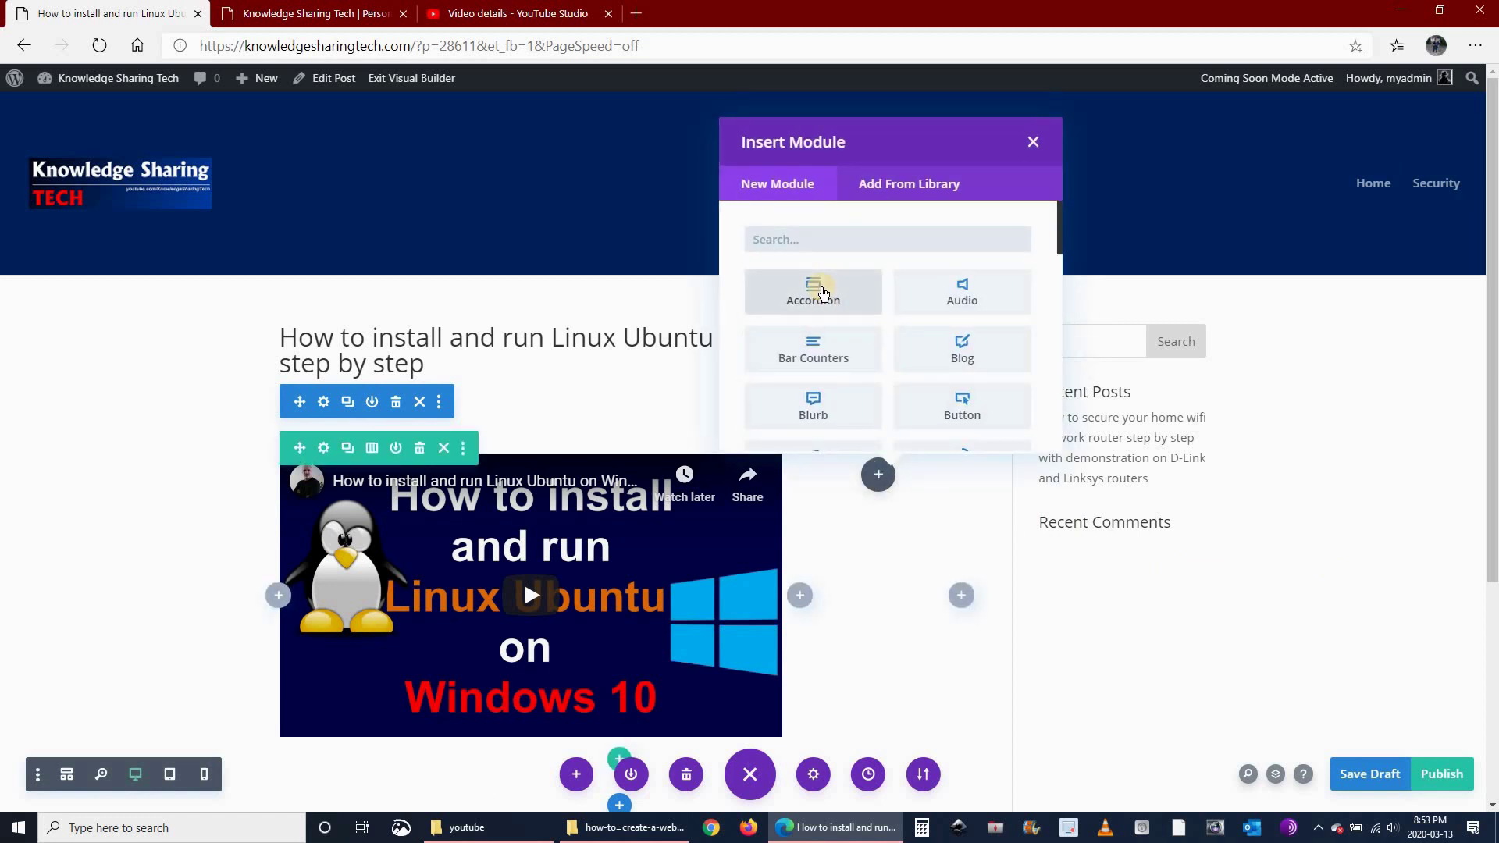
type("text")
left_click(822, 292)
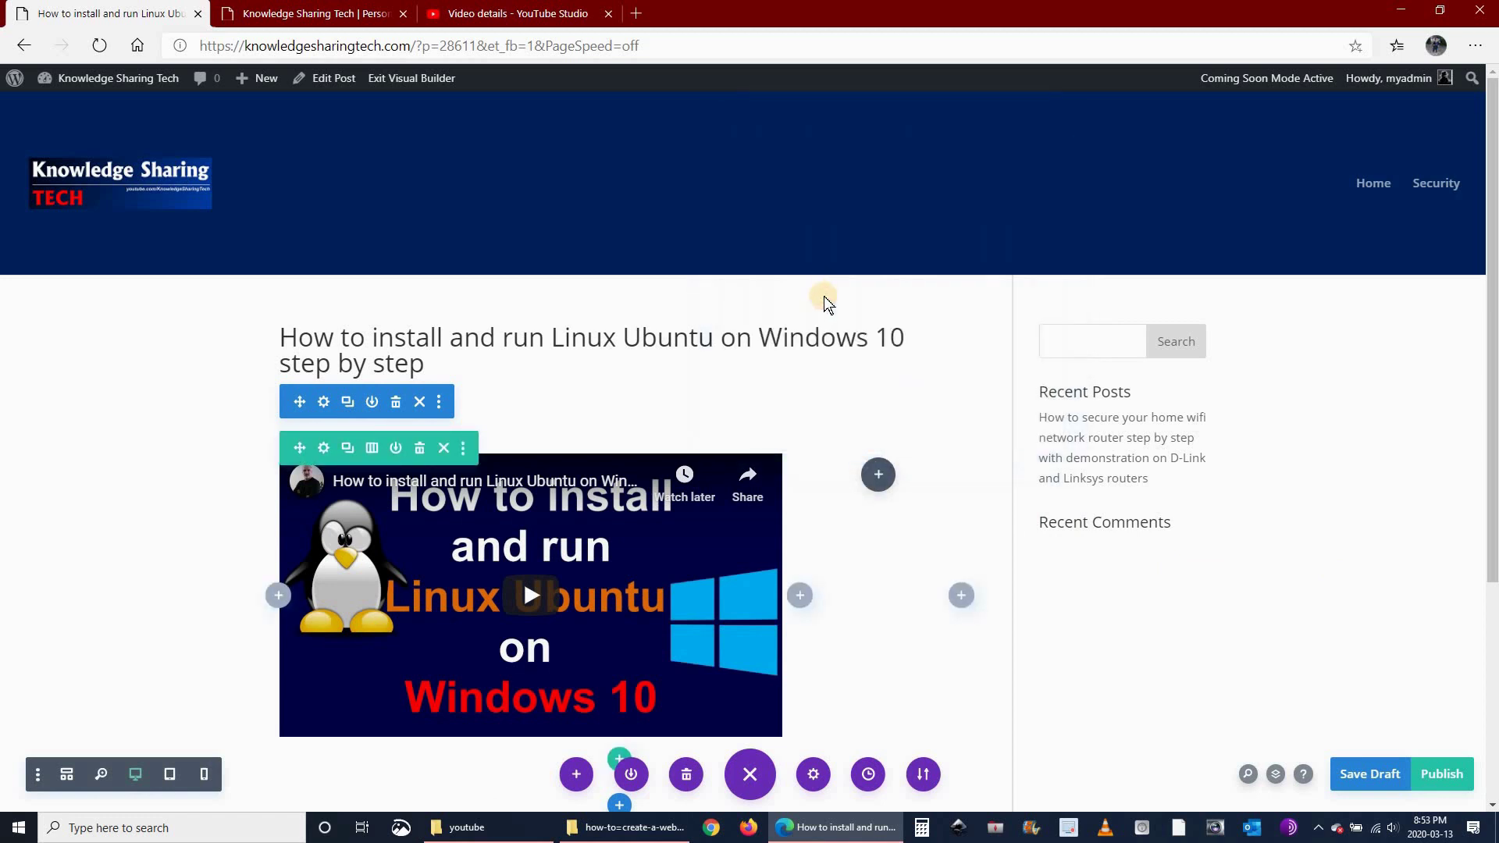
triple_click(1131, 517)
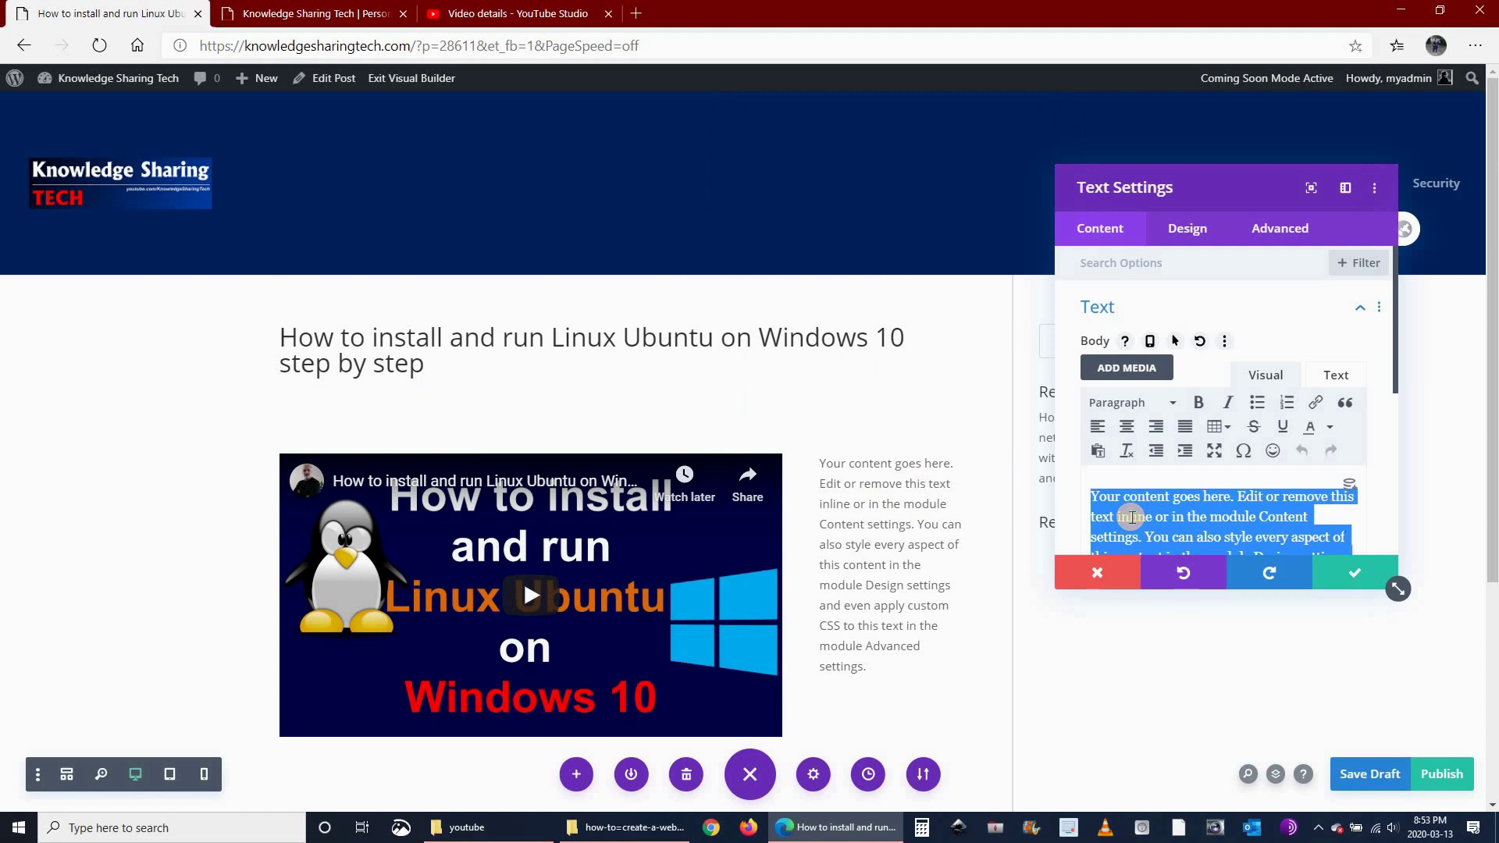
key("super+v")
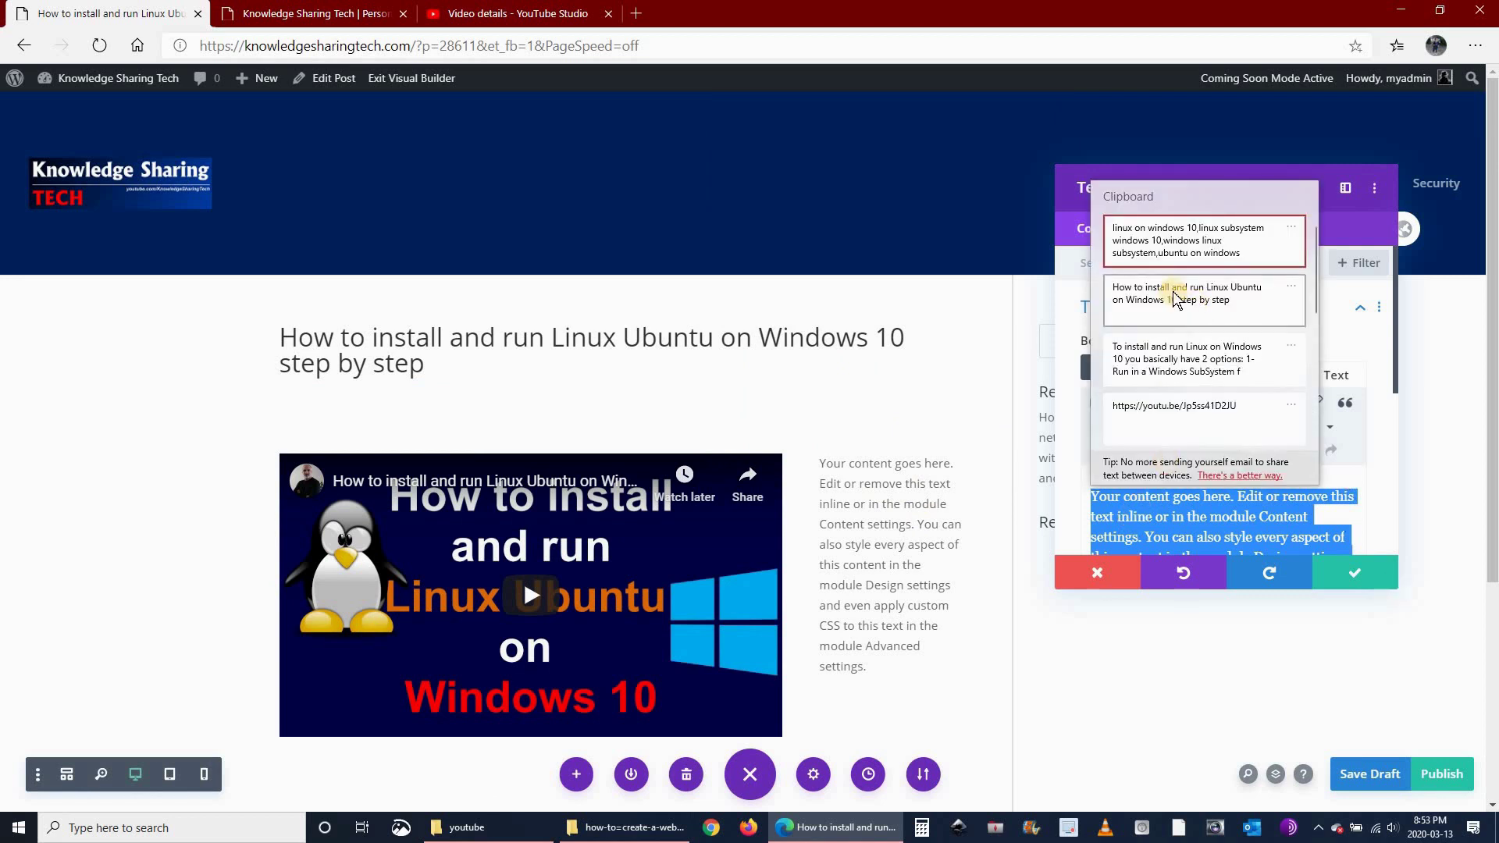
left_click(1177, 355)
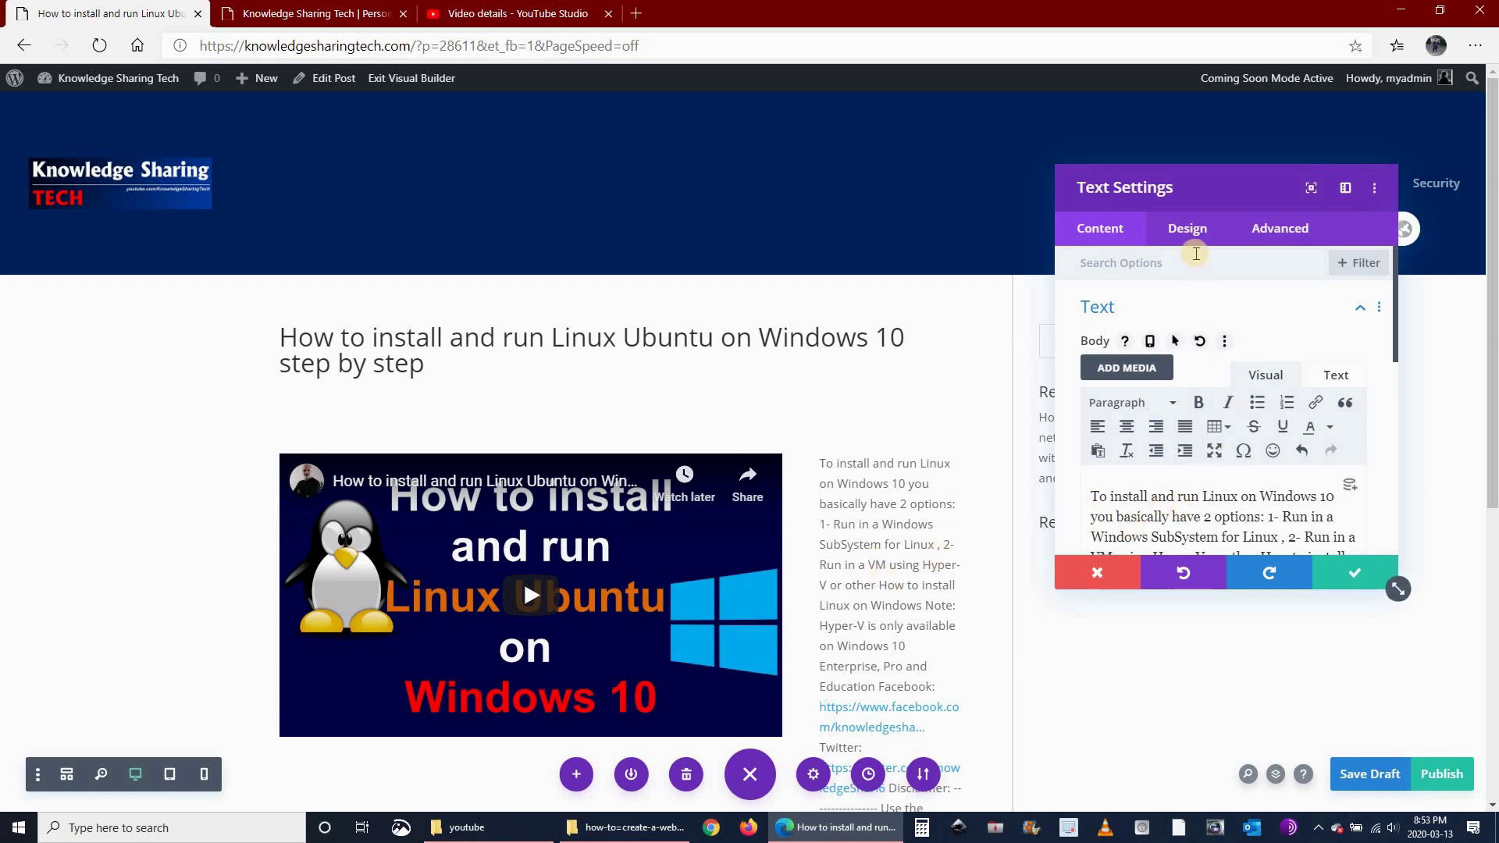
Style the description text Semi Bold at 20px and save the module
left_click(1188, 227)
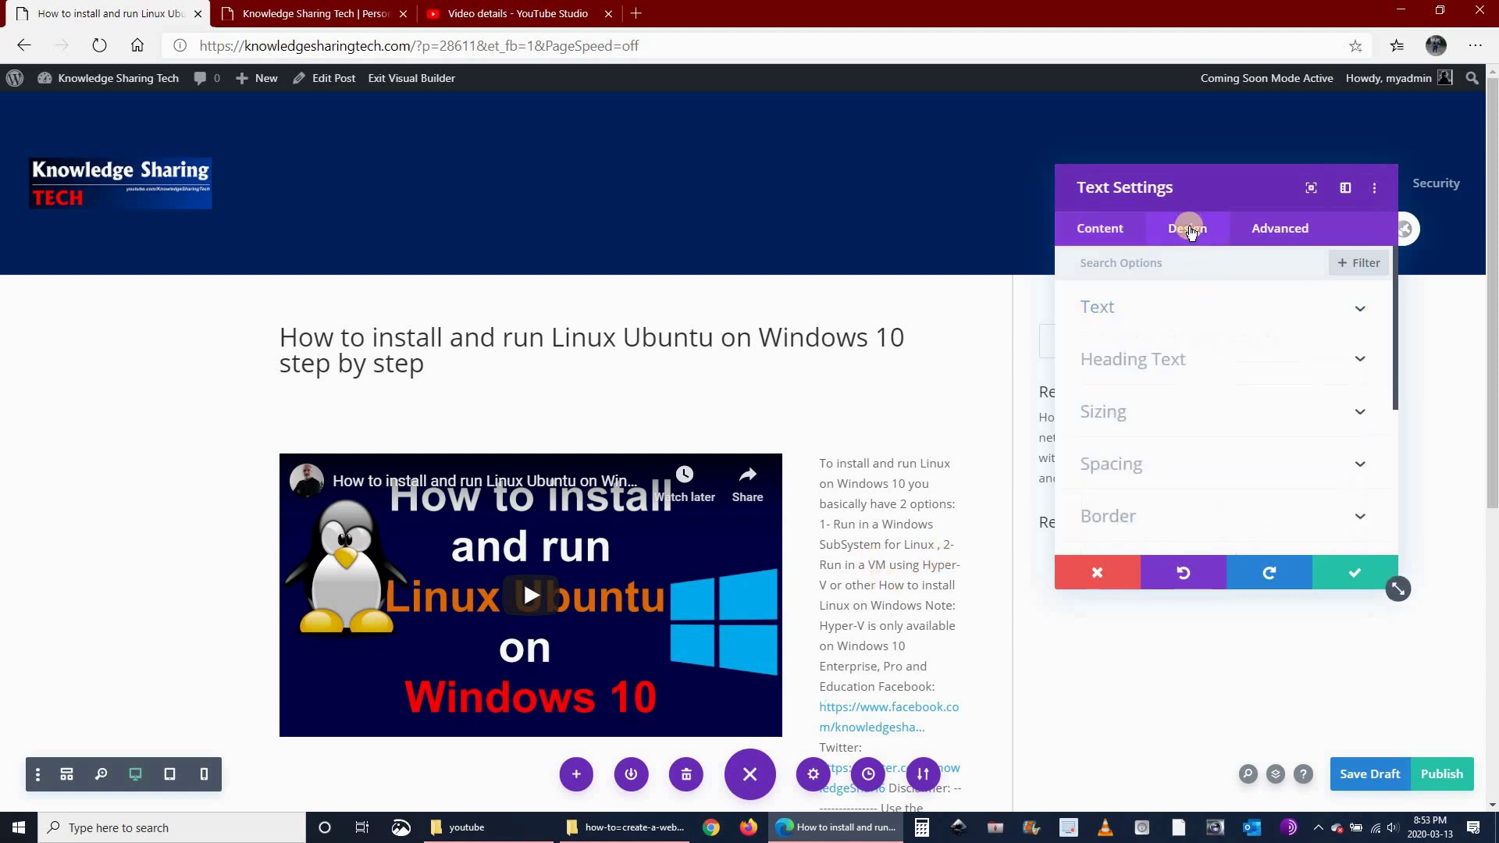
left_click(1151, 323)
scroll(1164, 470, "down", 2)
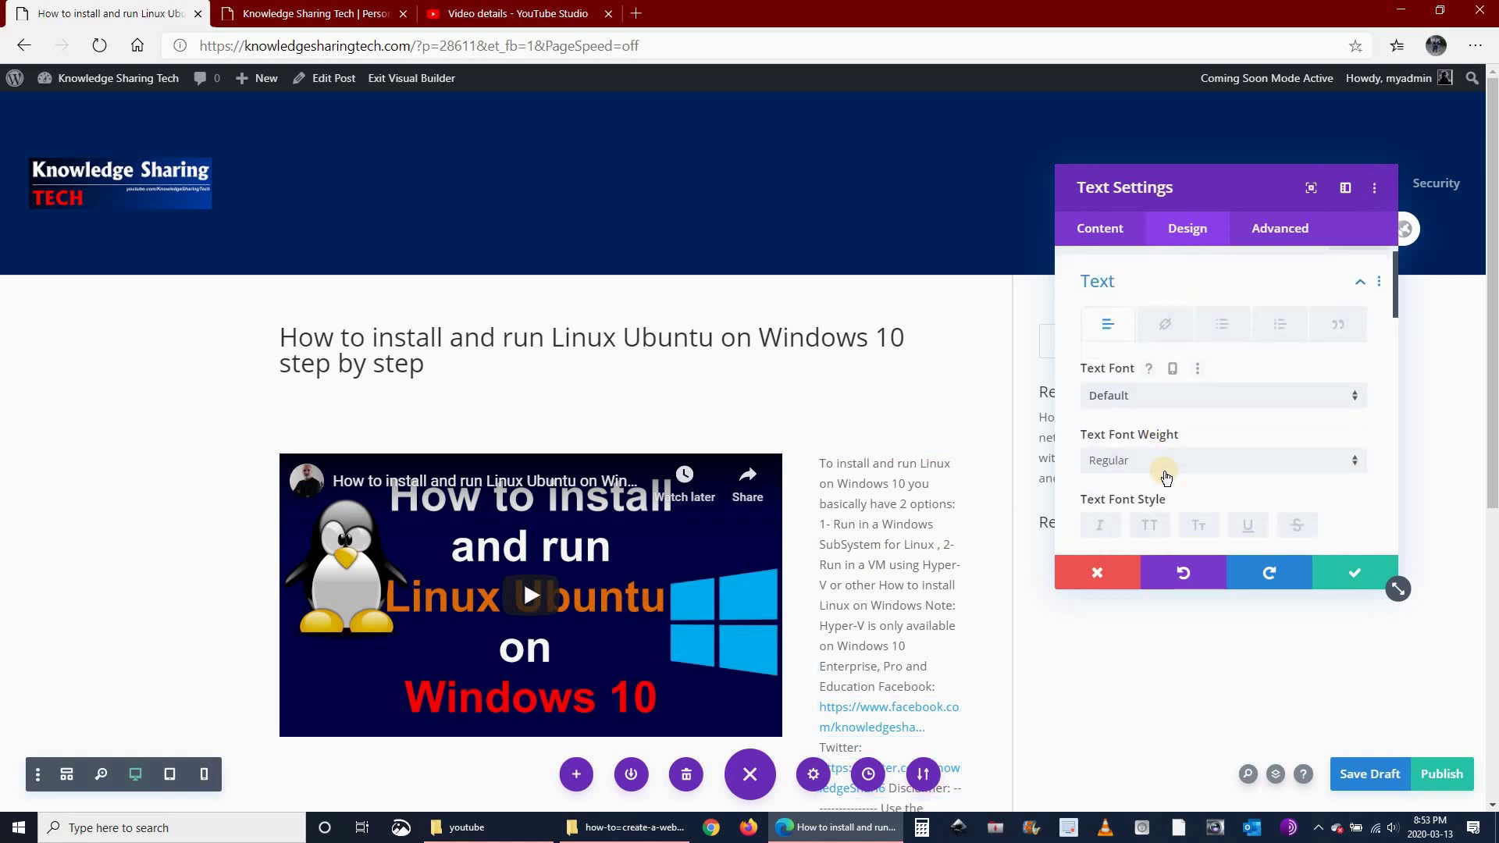
left_click(1169, 363)
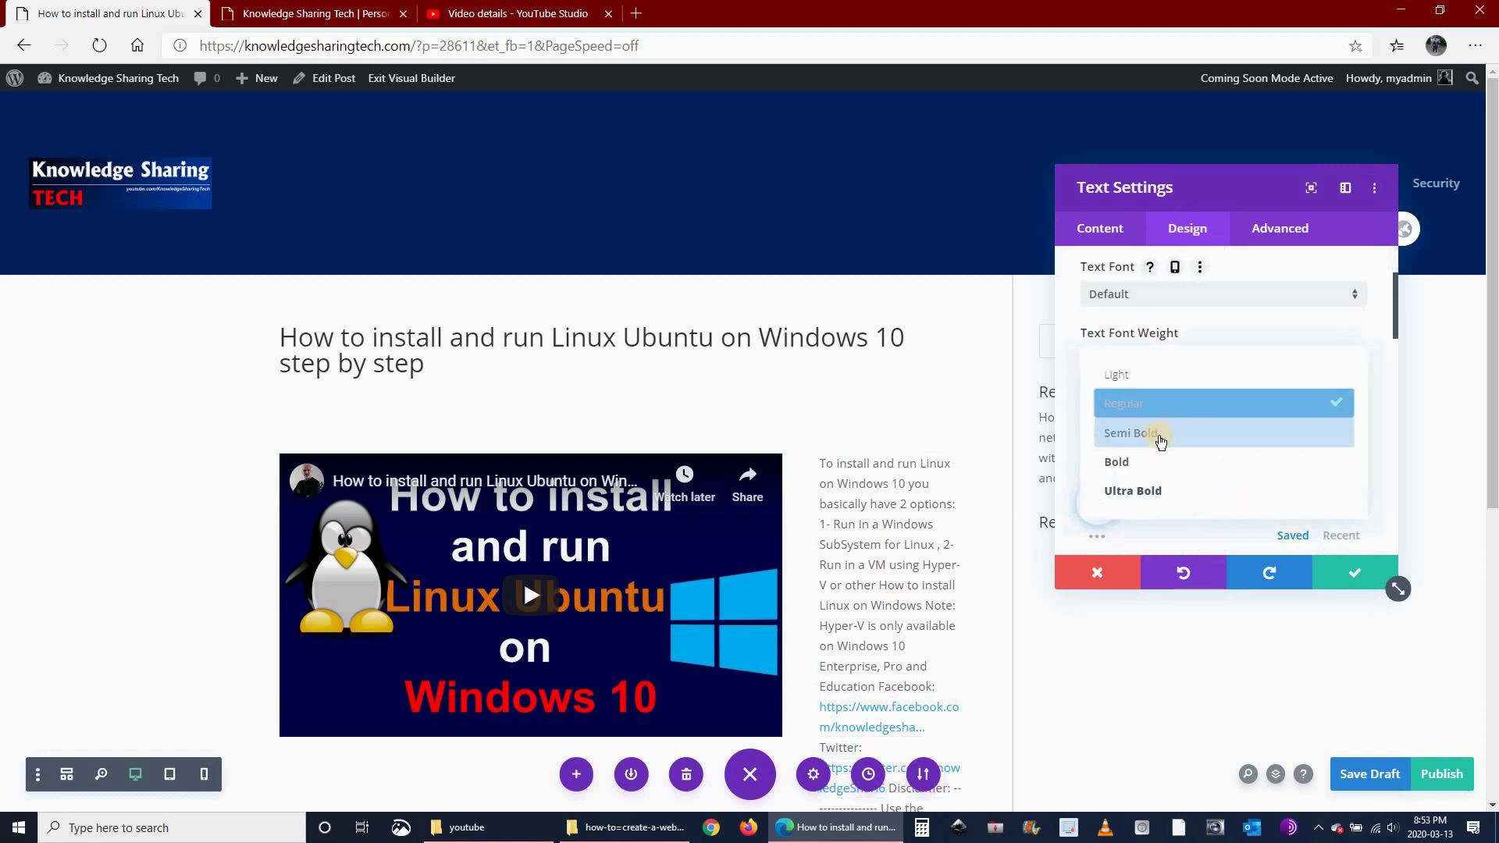
left_click(1185, 434)
scroll(1226, 500, "down", 2)
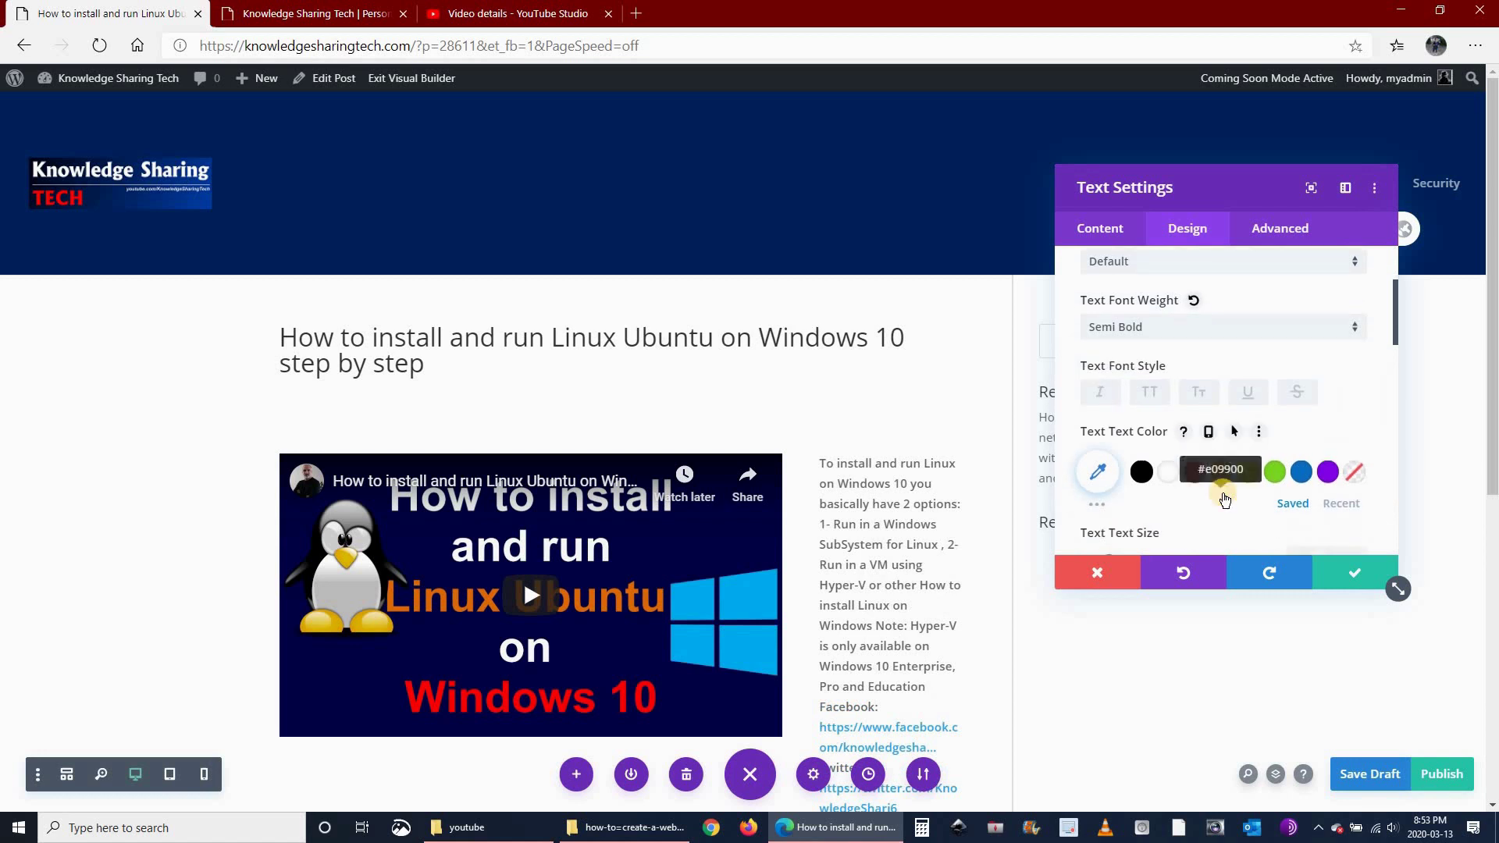
left_click(1328, 461)
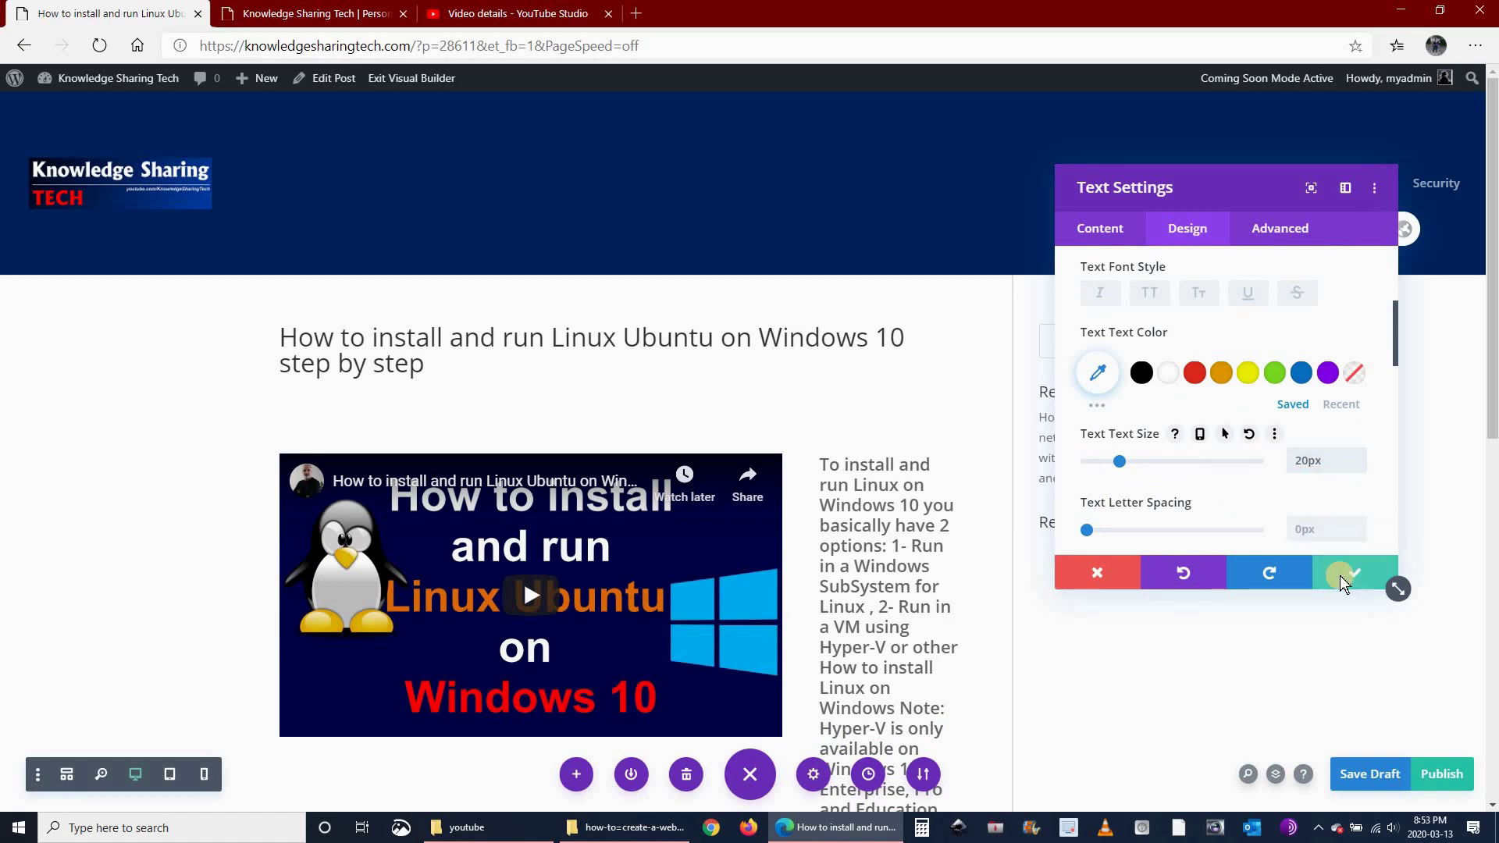
left_click(1340, 575)
scroll(945, 586, "down", 5)
scroll(936, 578, "down", 2)
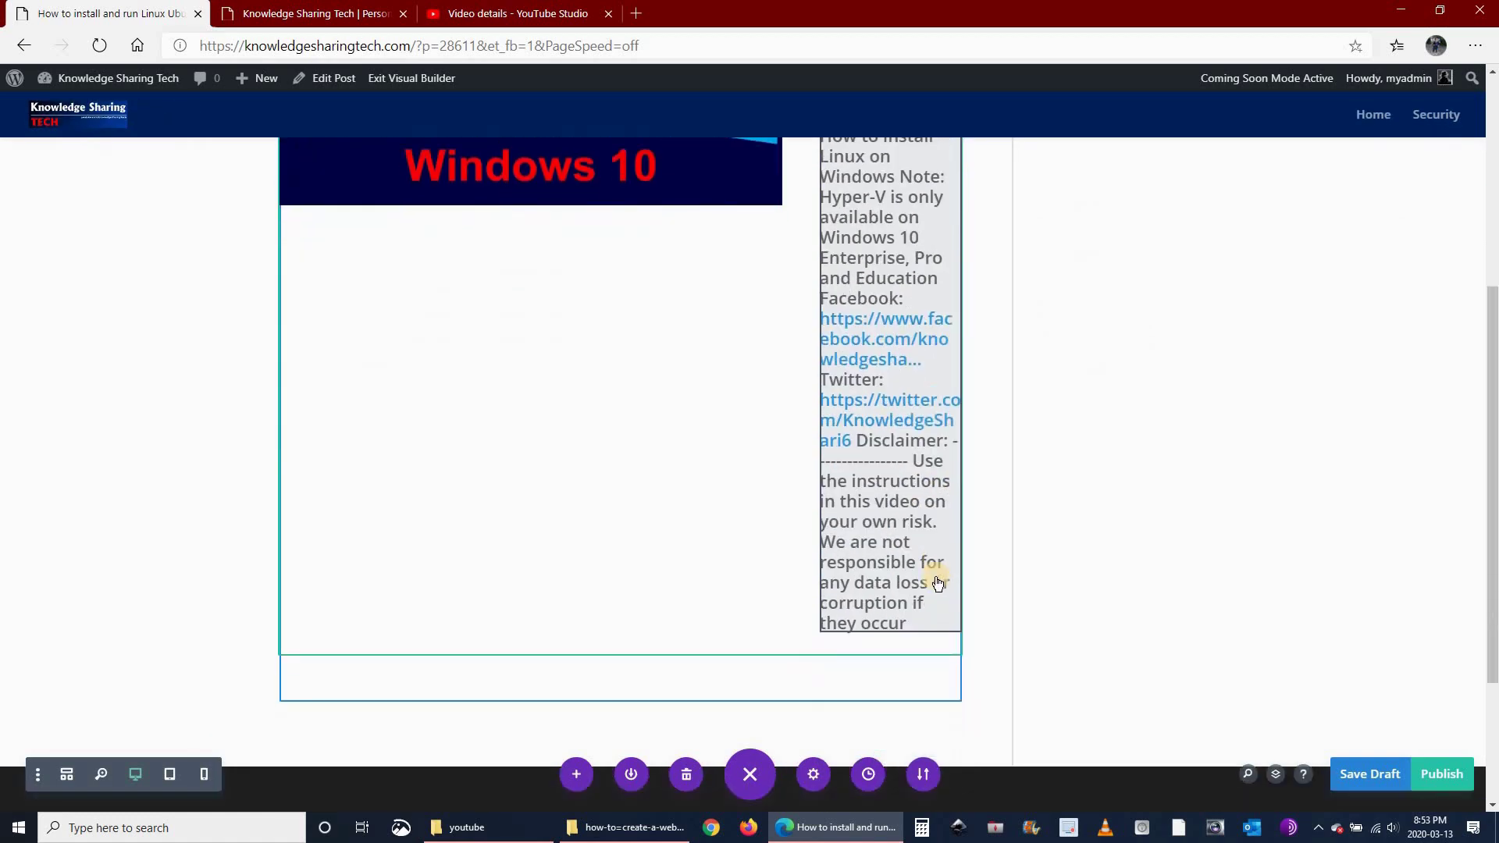
scroll(640, 502, "up", 2)
scroll(635, 587, "down", 2)
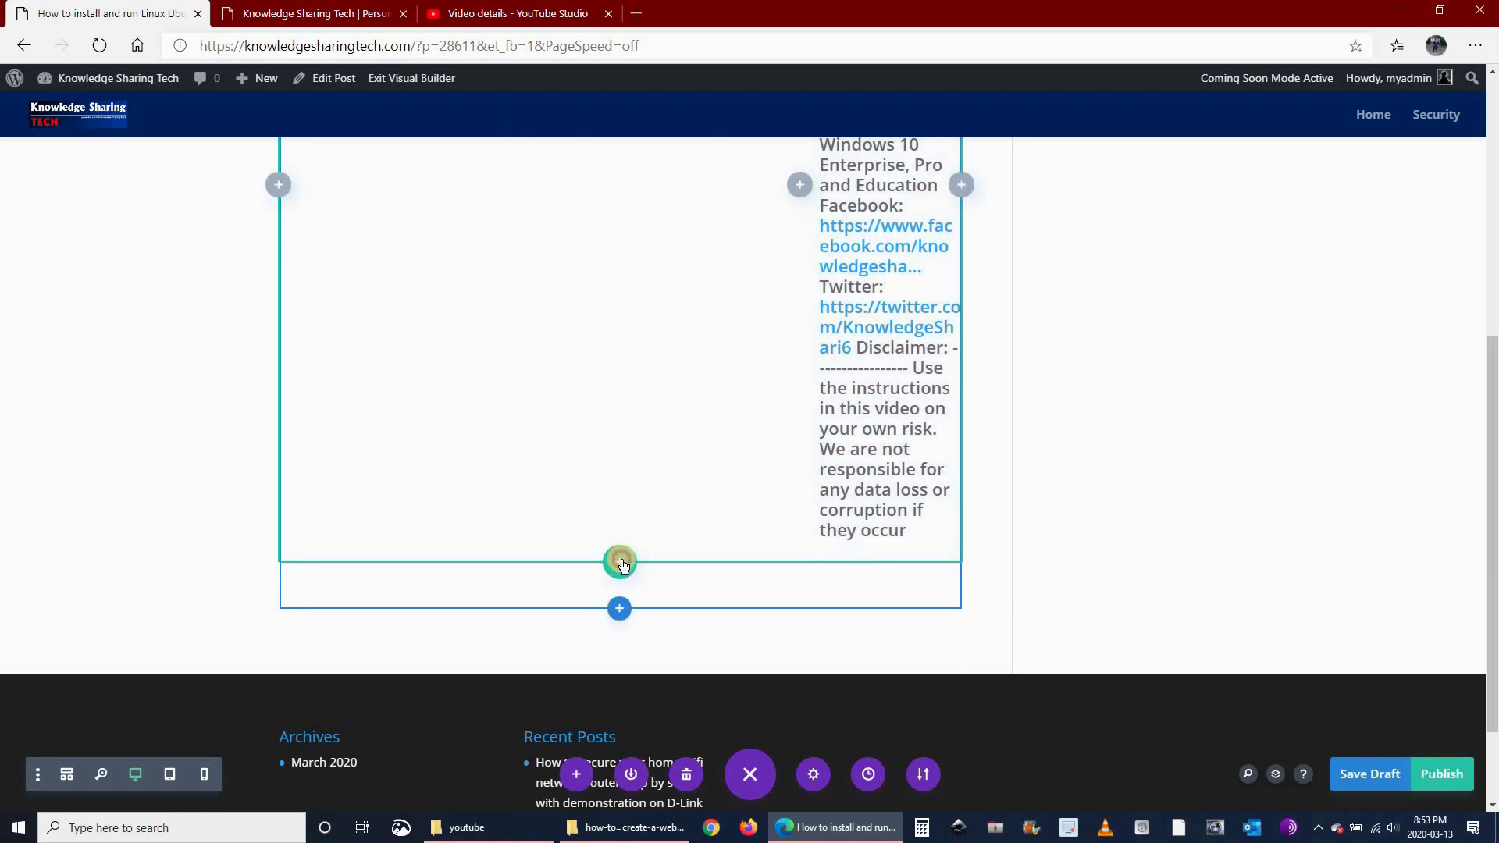
Insert a new row below the video row containing a Text module
left_click(621, 562)
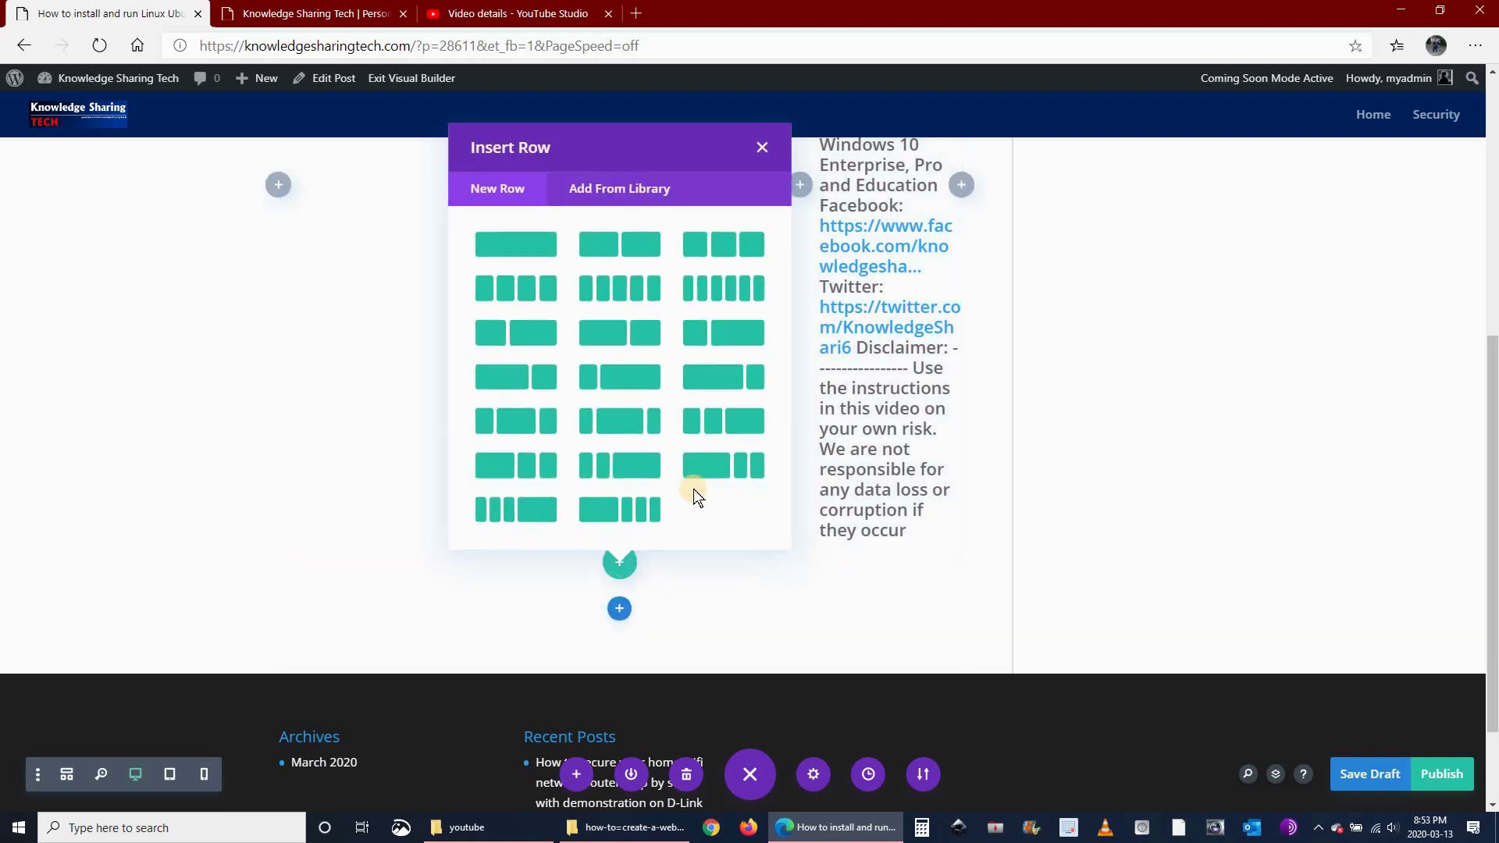
left_click(702, 378)
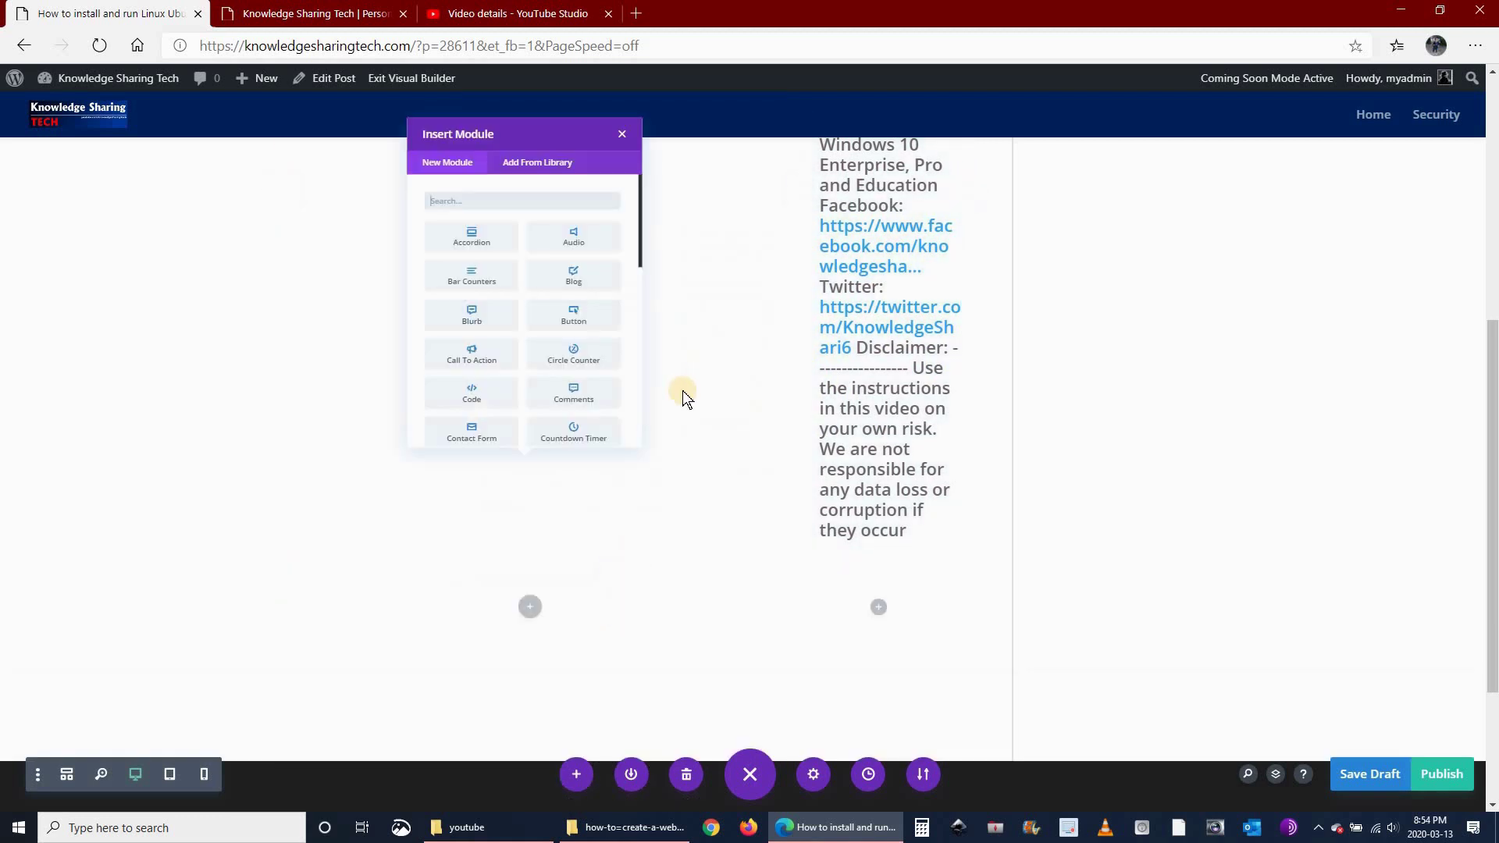
left_click(438, 226)
type("text")
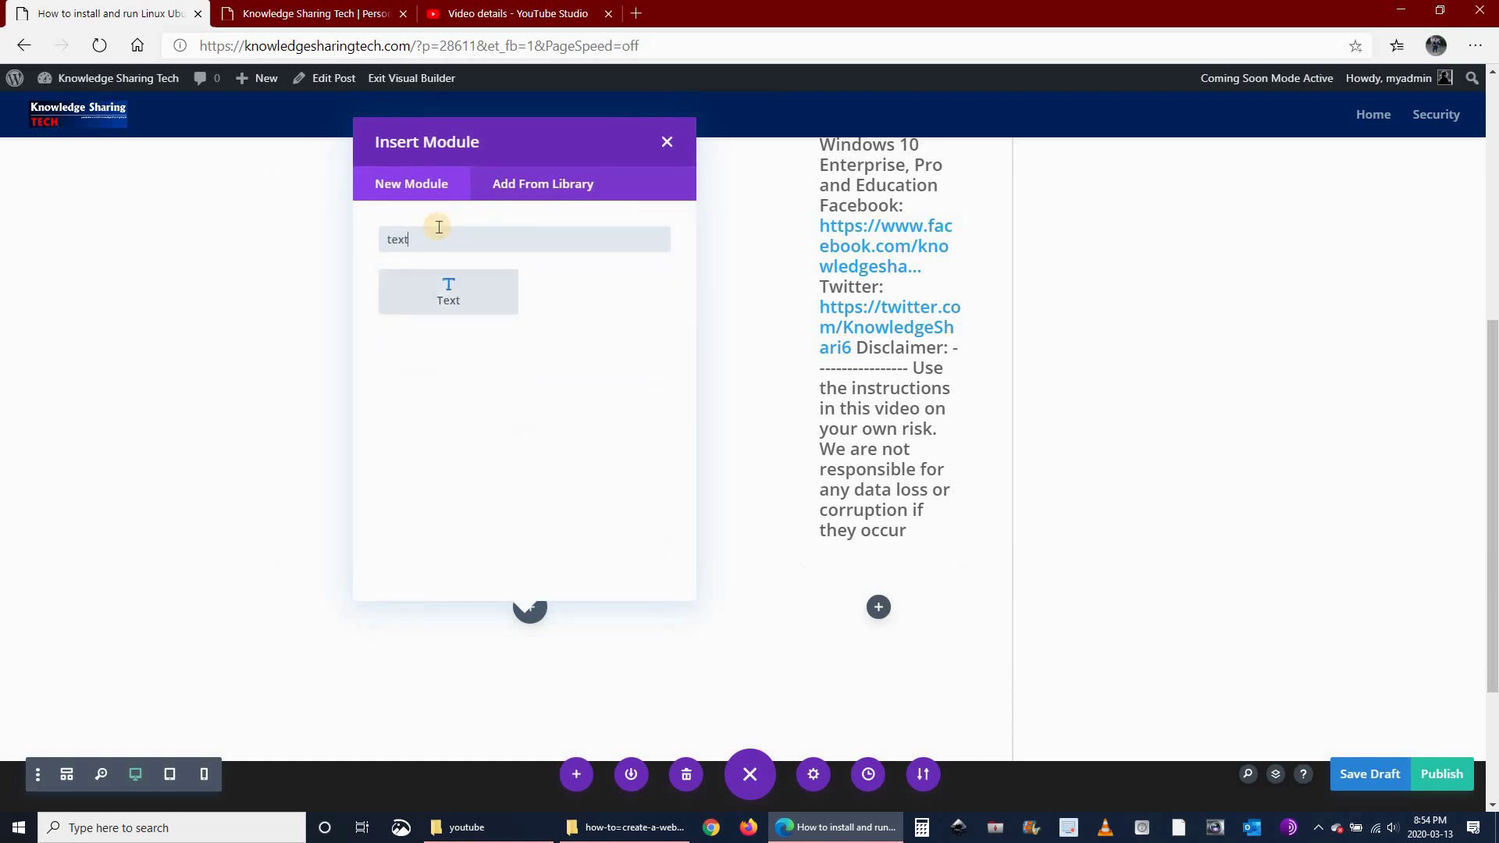
left_click(450, 295)
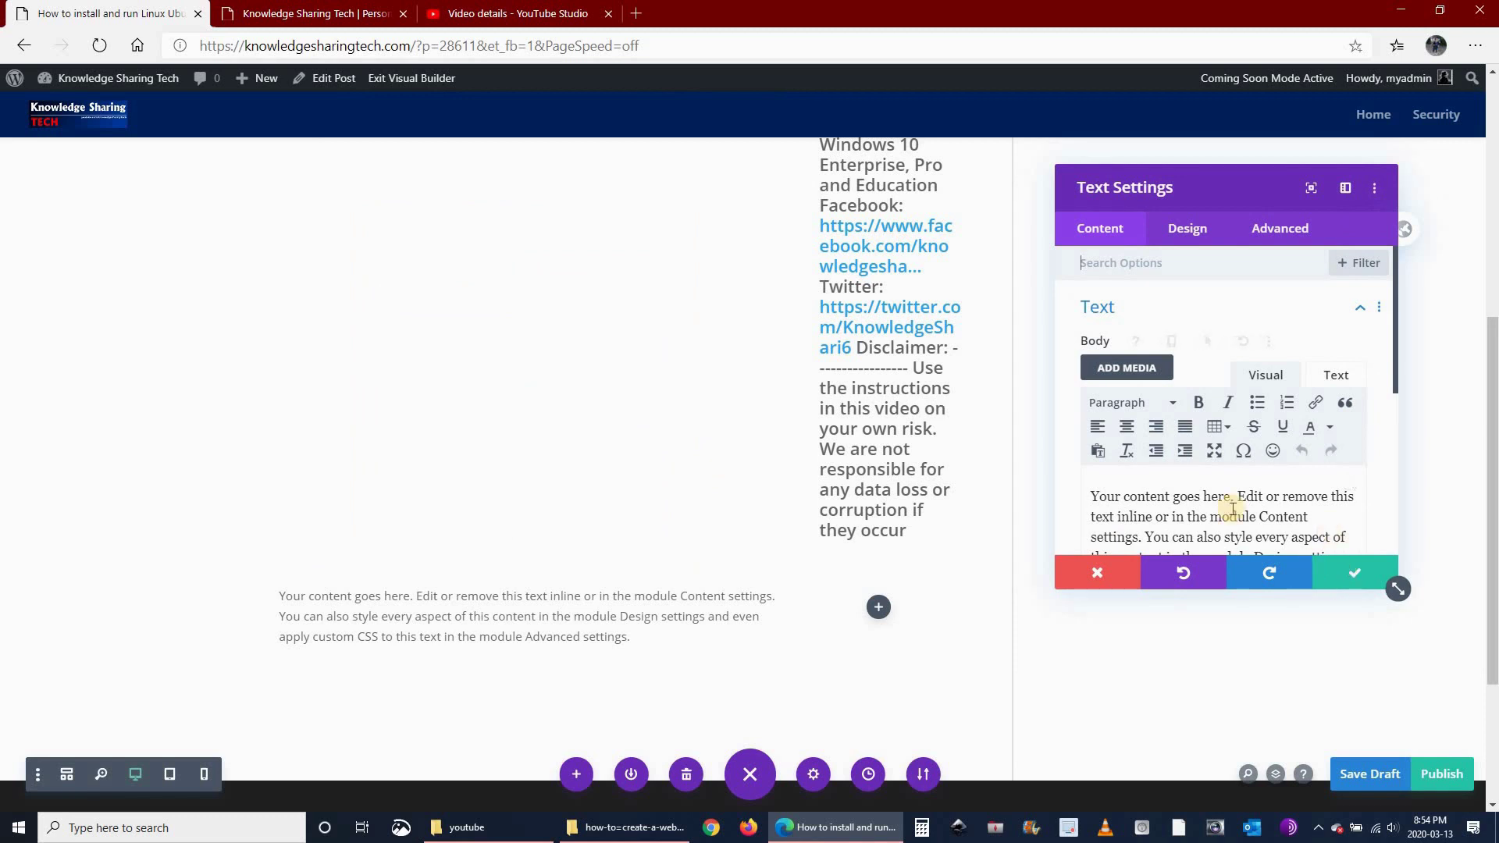
Move the Hyper-V note into the new module, deleting the Facebook, Twitter and disclaimer text
scroll(899, 453, "up", 3)
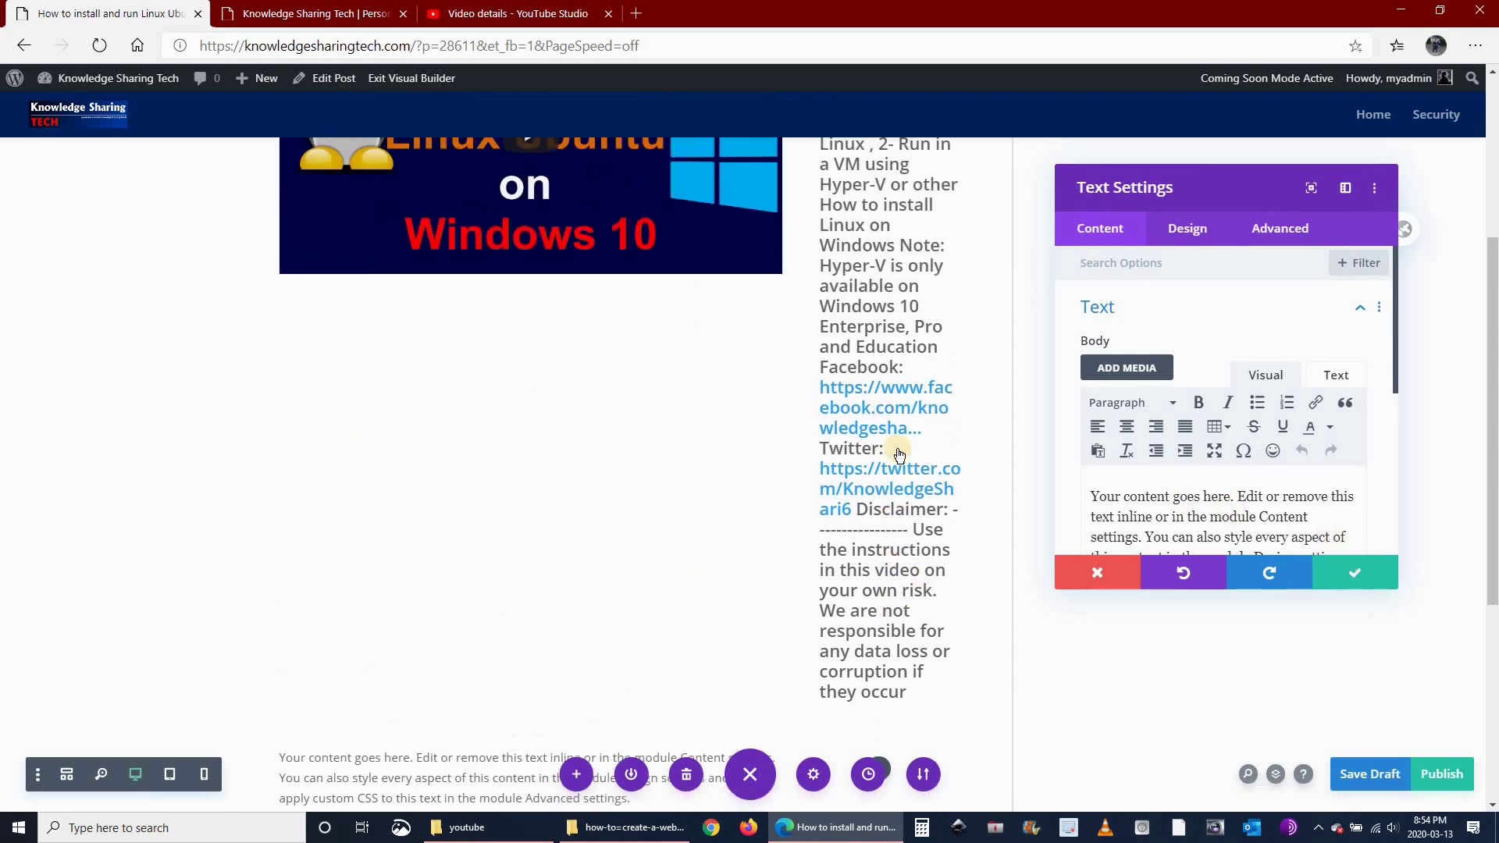
scroll(890, 335, "up", 1)
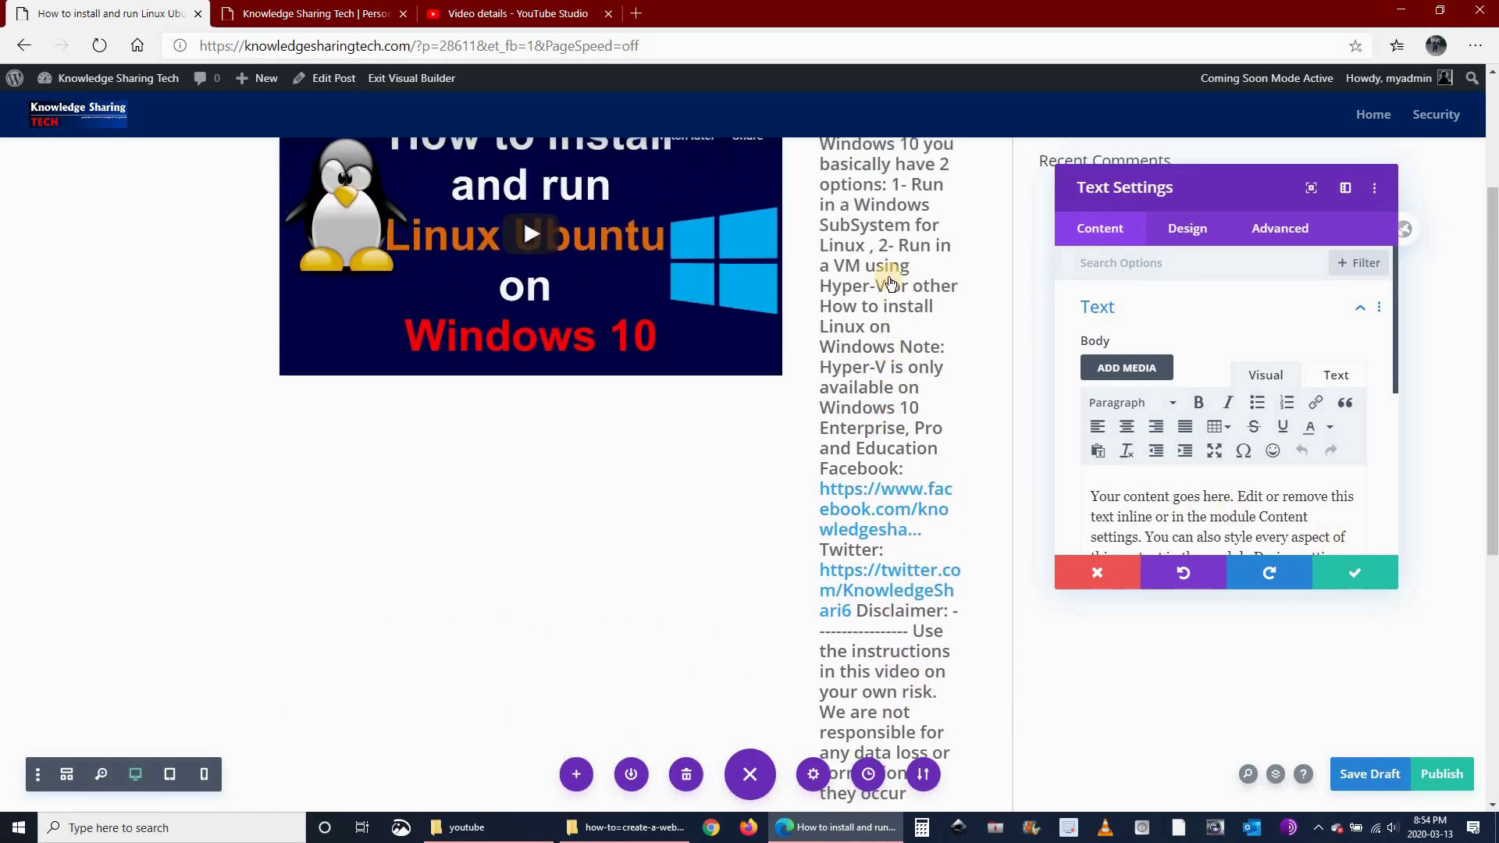
scroll(891, 283, "up", 2)
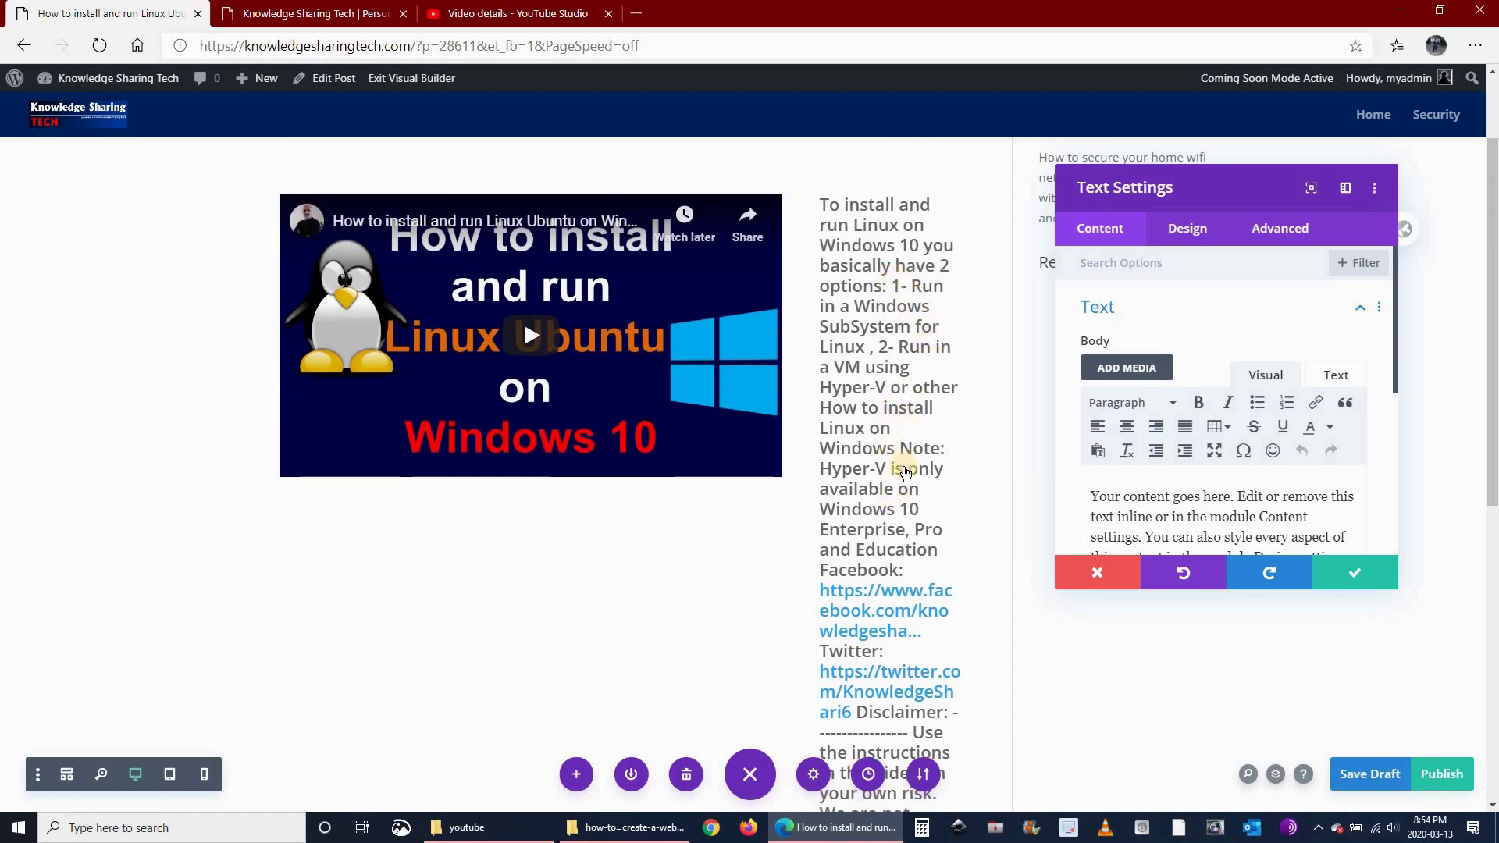
left_click_drag(918, 437, 938, 316)
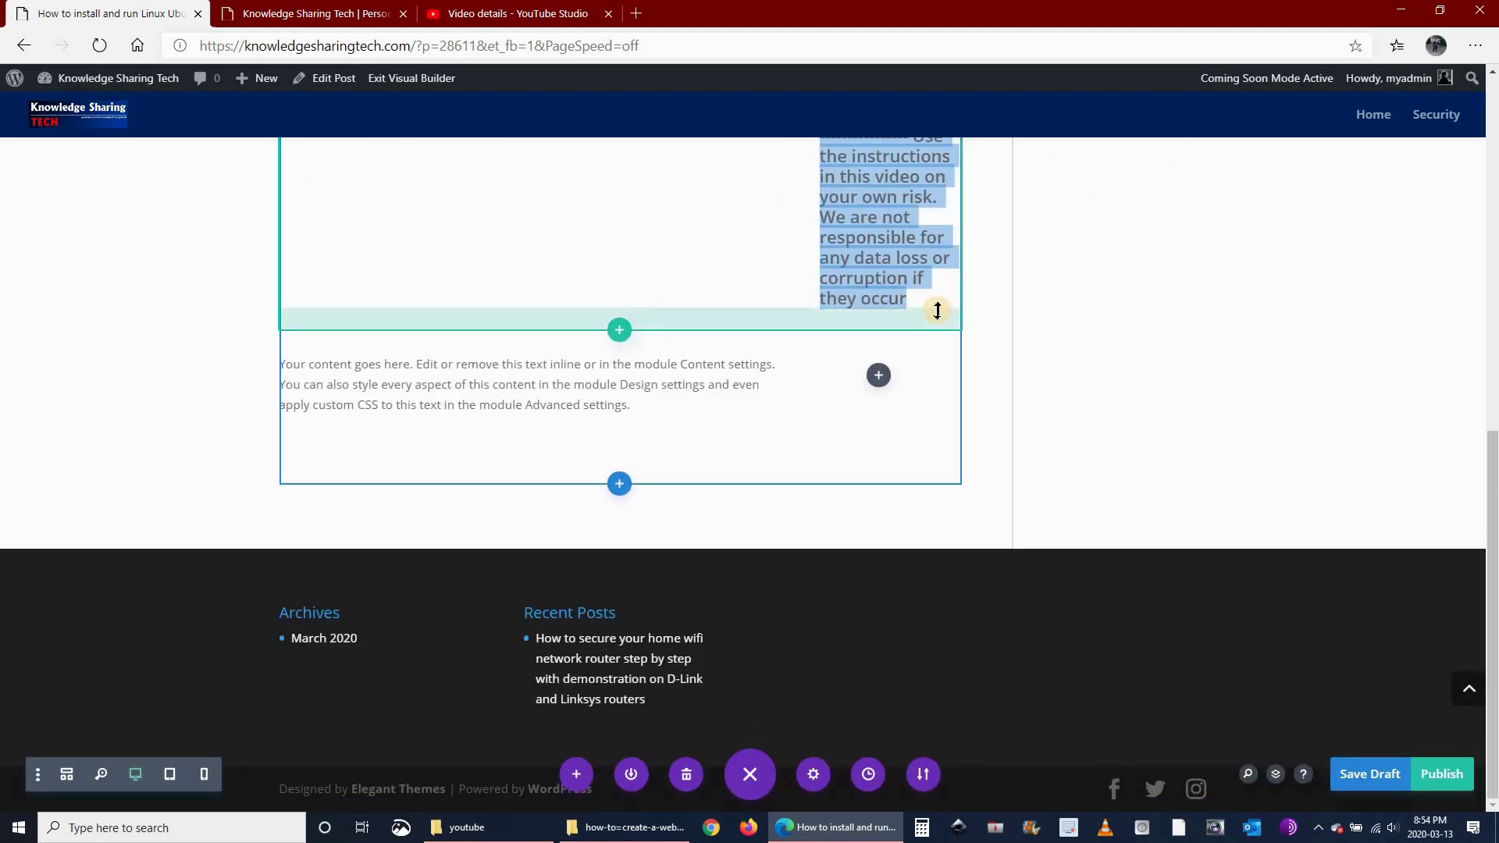
key("BackSpace")
scroll(917, 374, "up", 1)
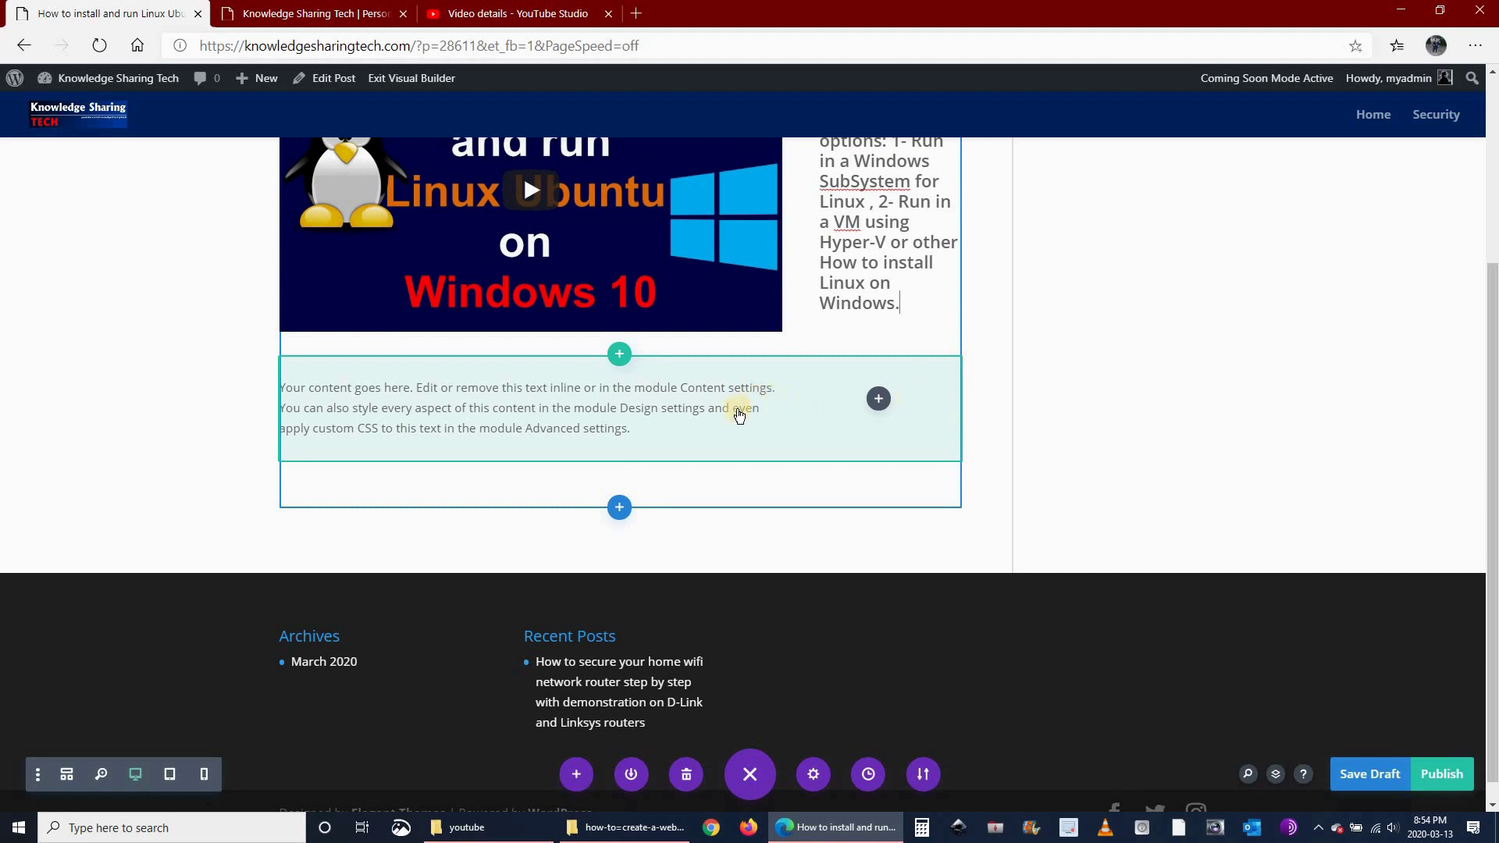
left_click(673, 404)
type("Note: Hyper-V is only available on Windows 10 Enterprise, Pro and Education Facebook: https://www.facebook.com/knowledgesha... Twitter: https://twitter.com/KnowledgeShari6 Disclaimer: ----------------- Use the instructions in this video on your own risk. We are not responsible for any data loss or corruption if they occur")
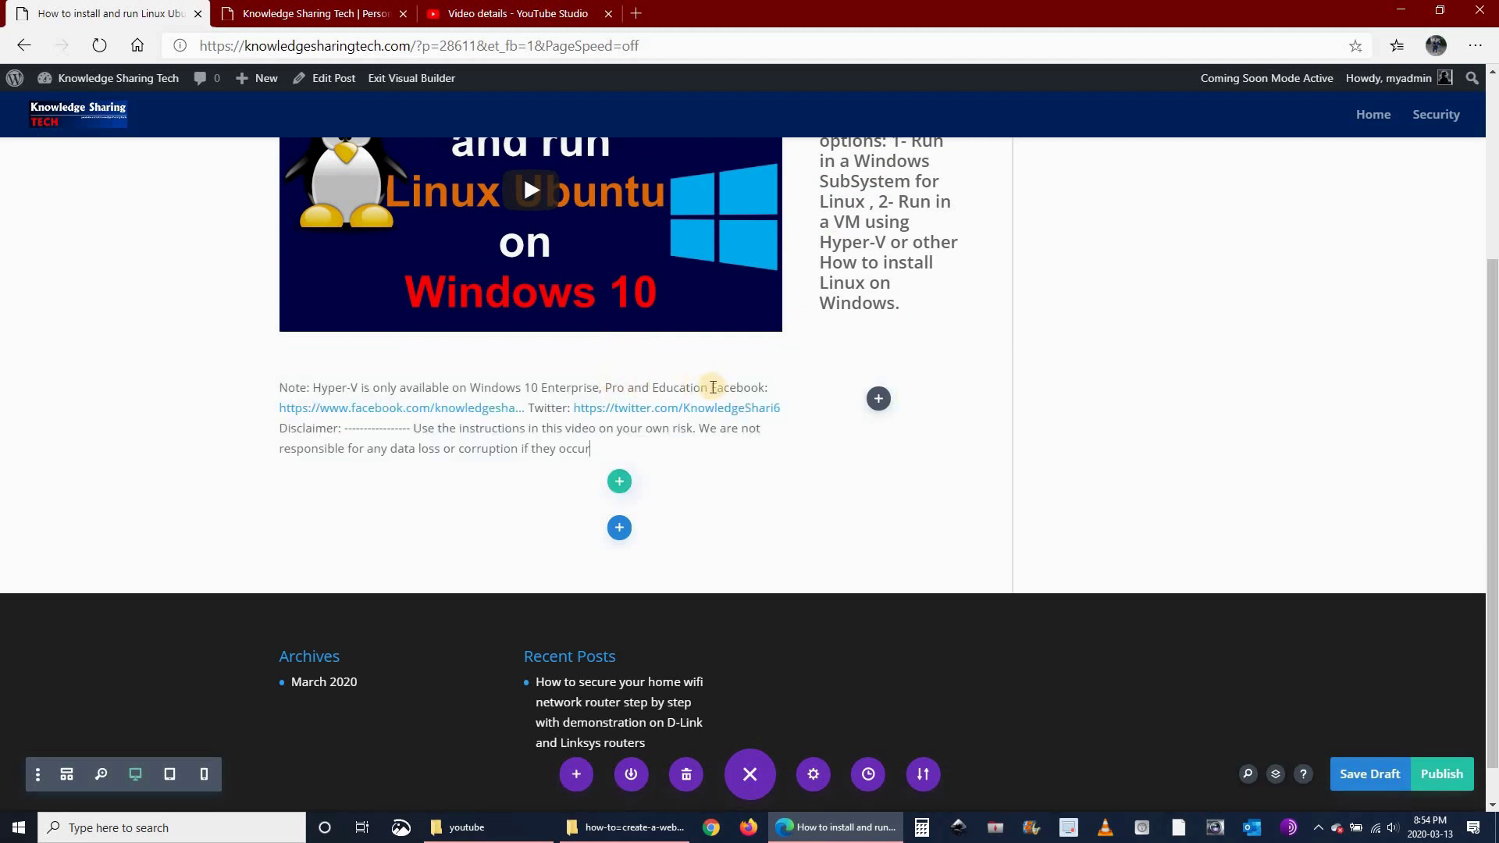
left_click_drag(766, 402, 414, 428)
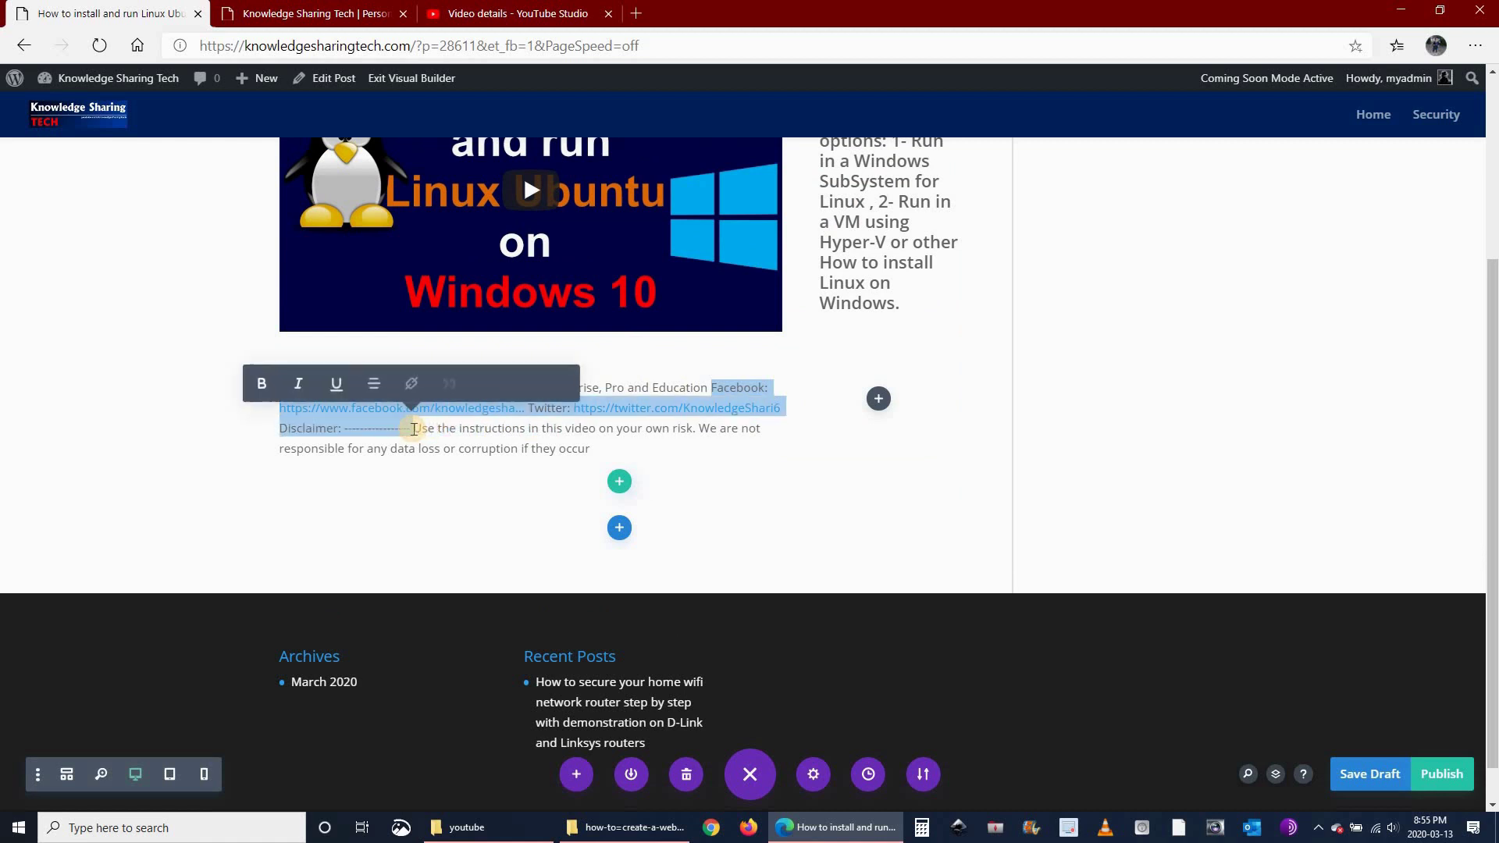
key("BackSpace")
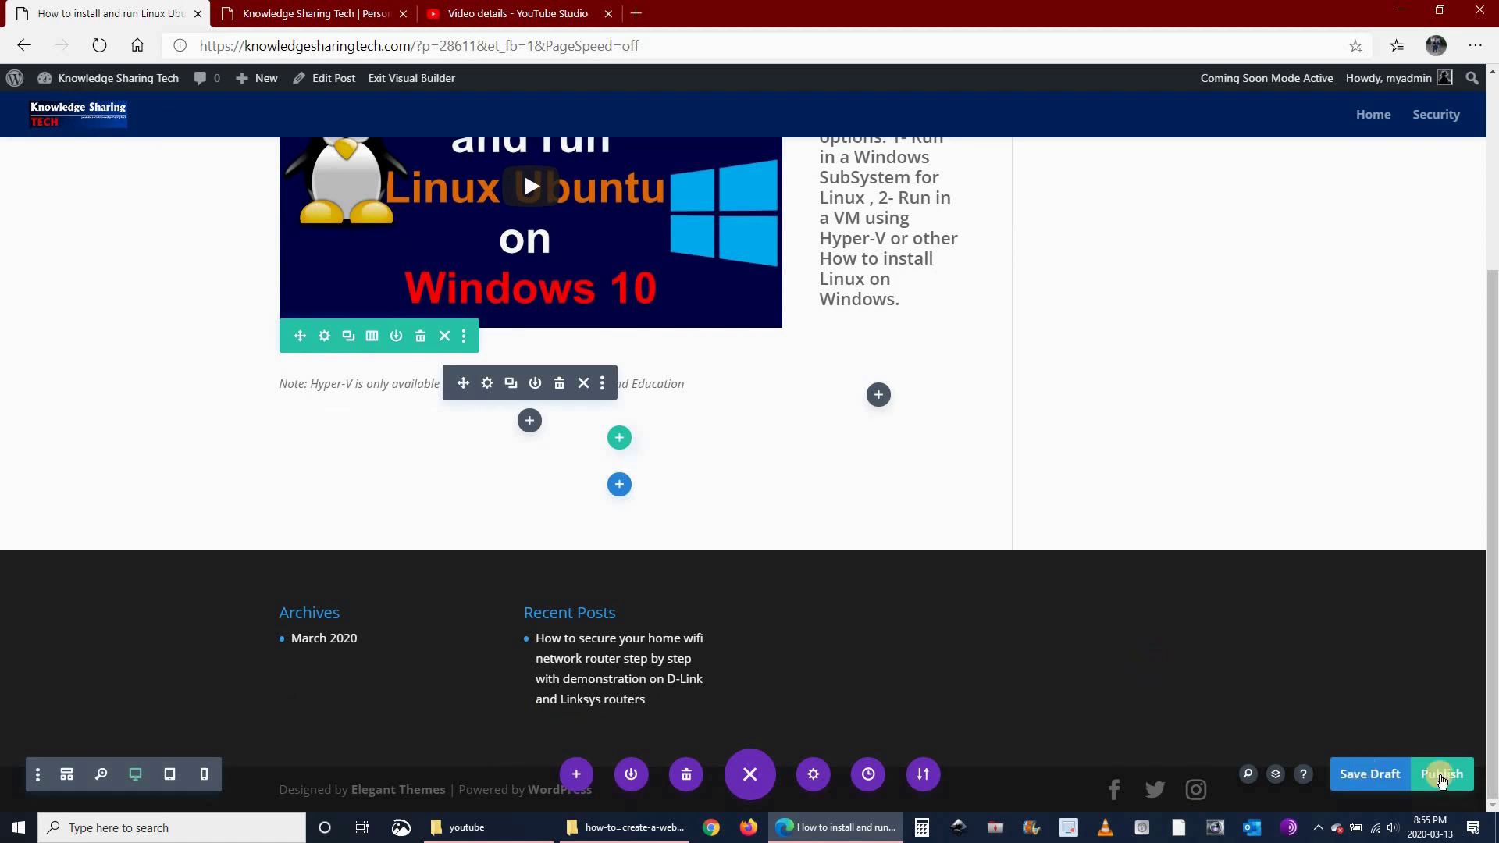
Publish the post, then launch the Theme Customizer from the site-name menu
left_click(1444, 775)
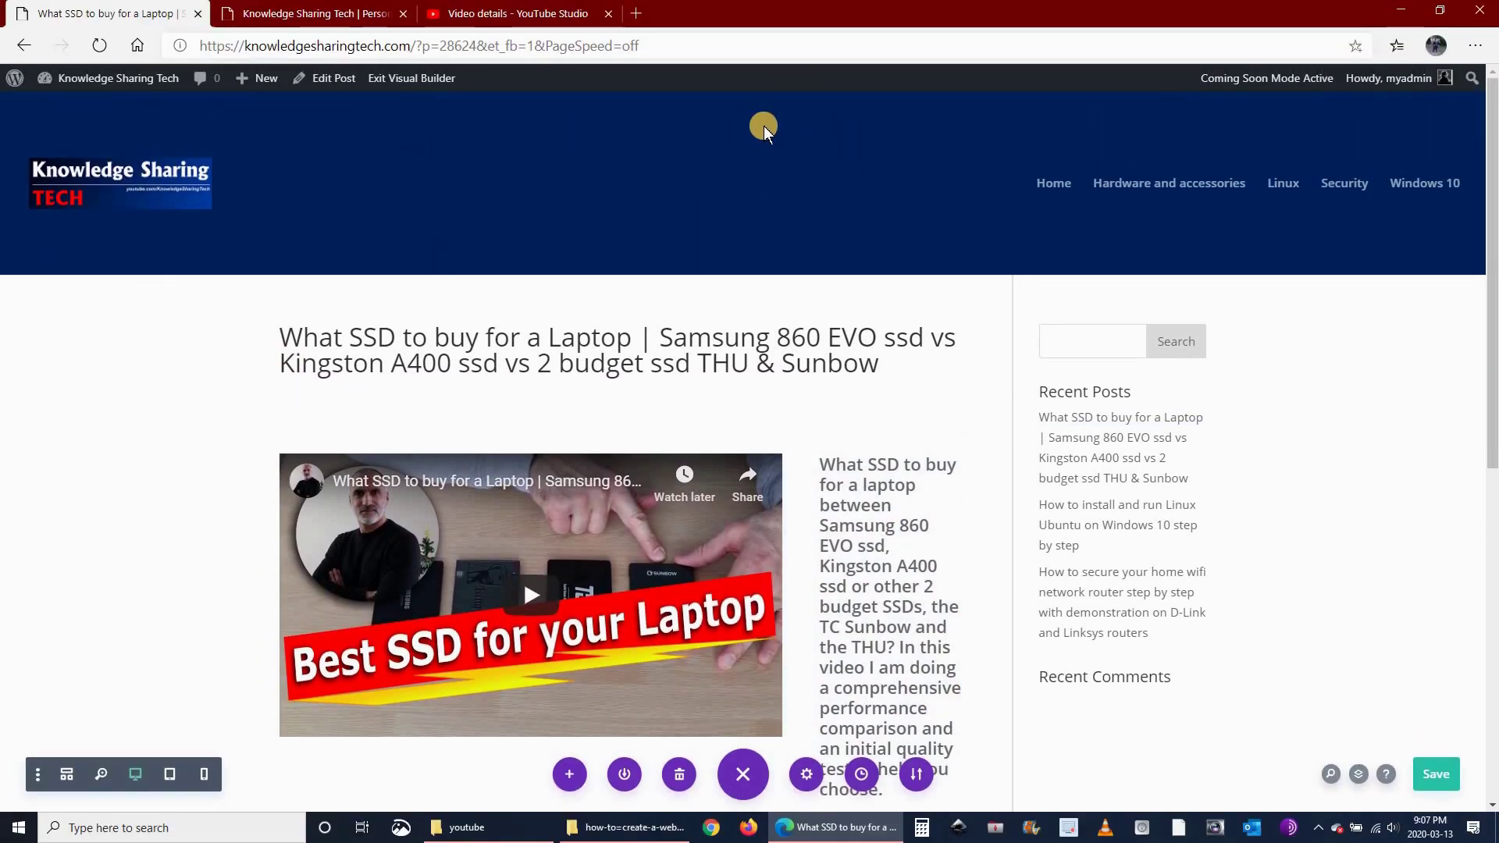
mouse_move(64, 81)
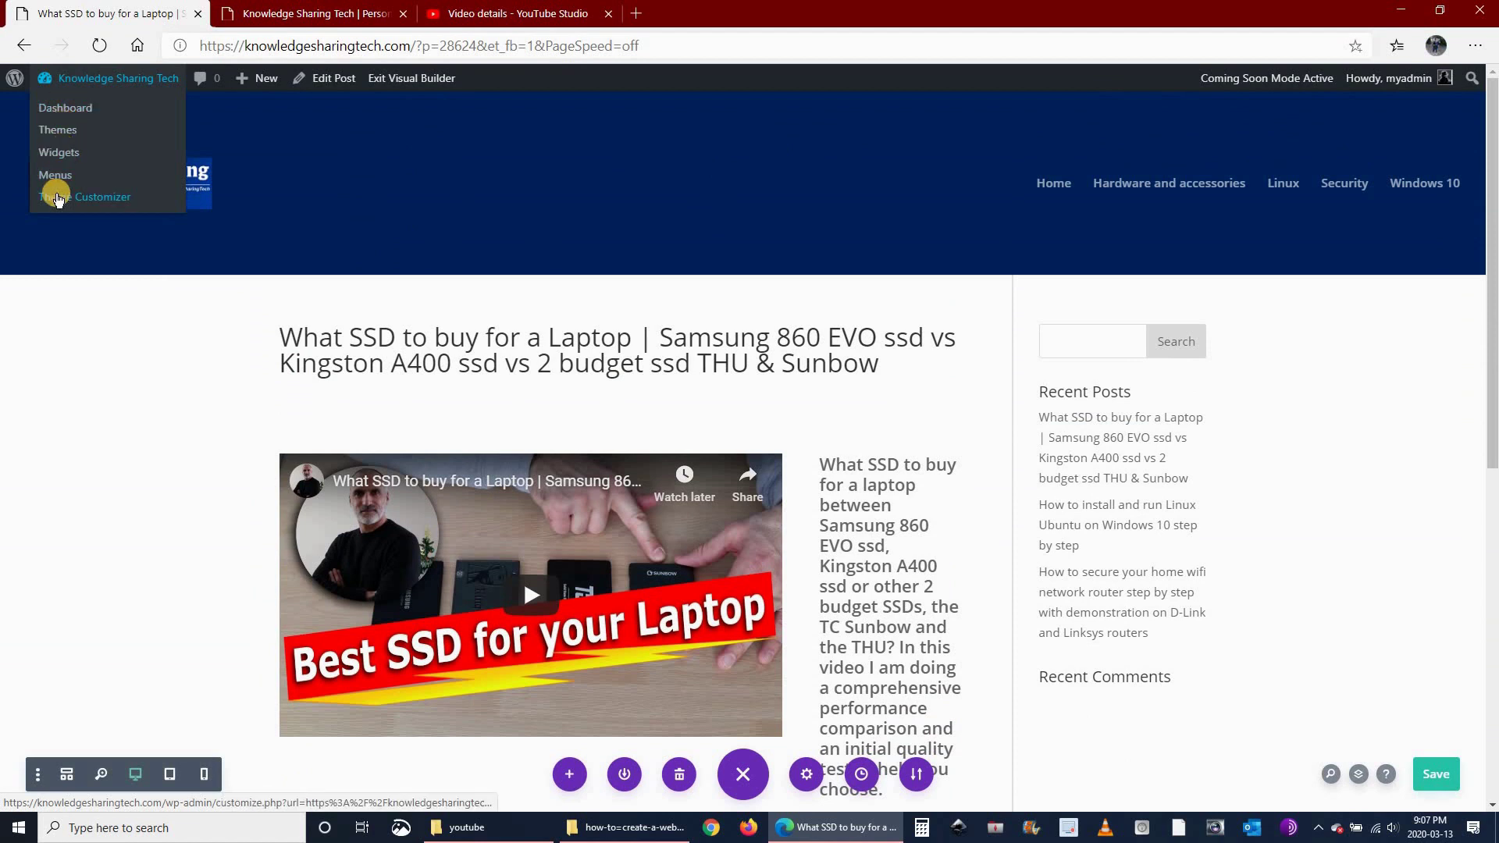
left_click(74, 201)
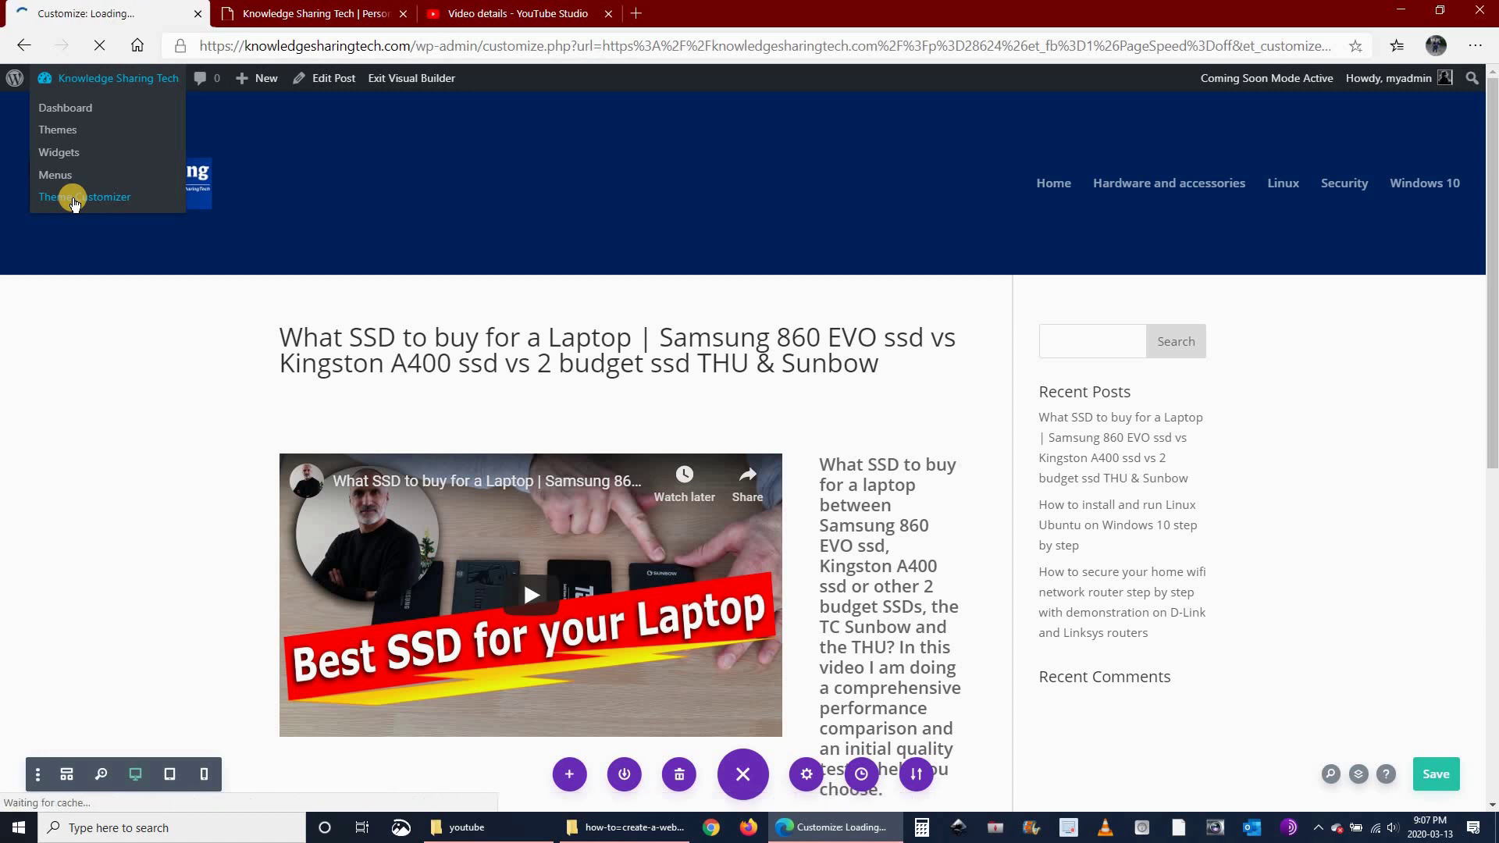
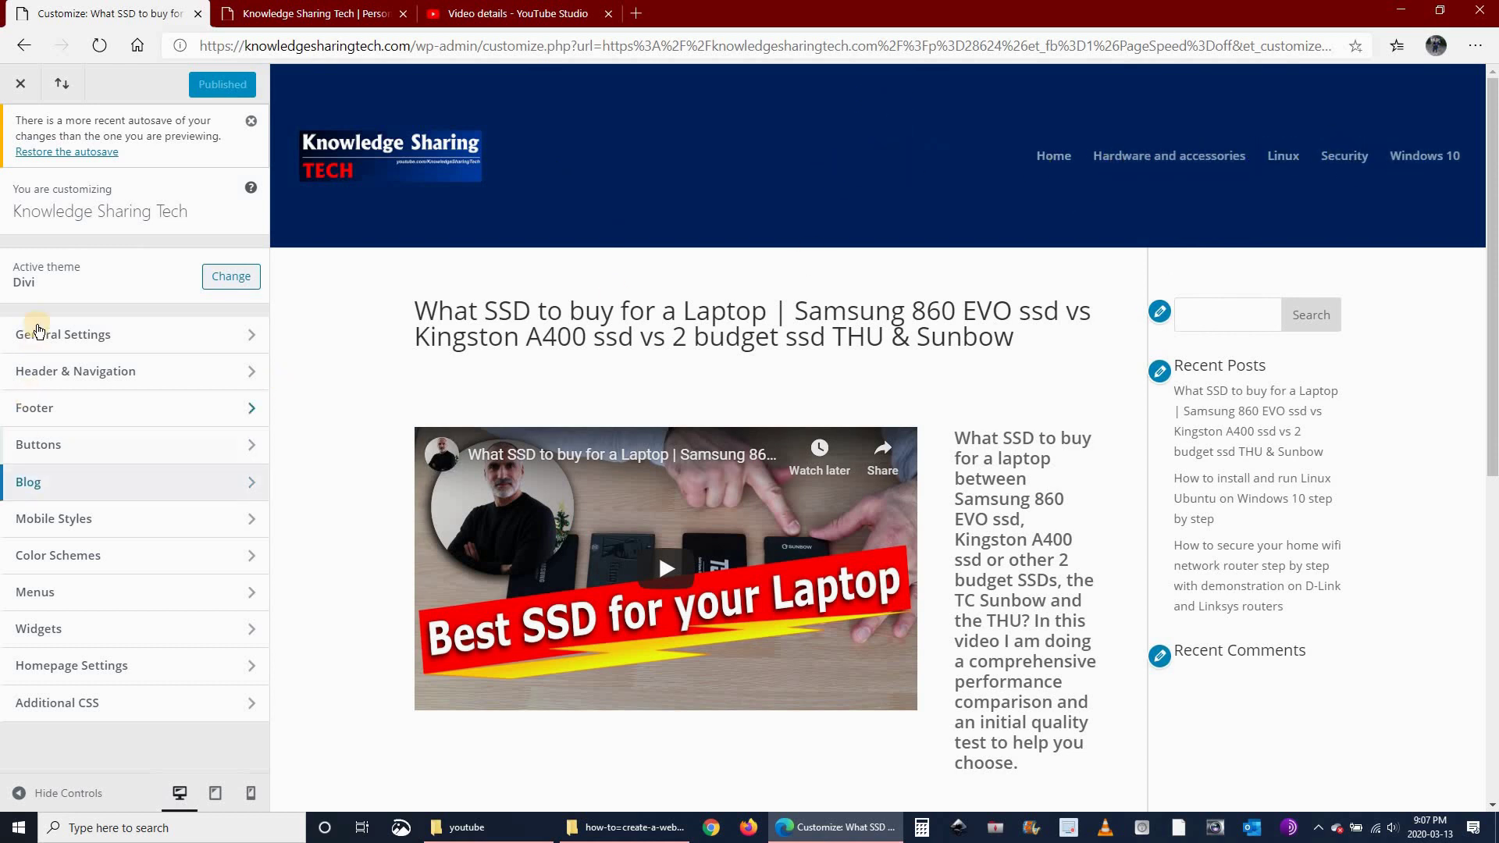
Lower the Primary Menu Bar menu height under Header & Navigation from 200 to 80
left_click(116, 371)
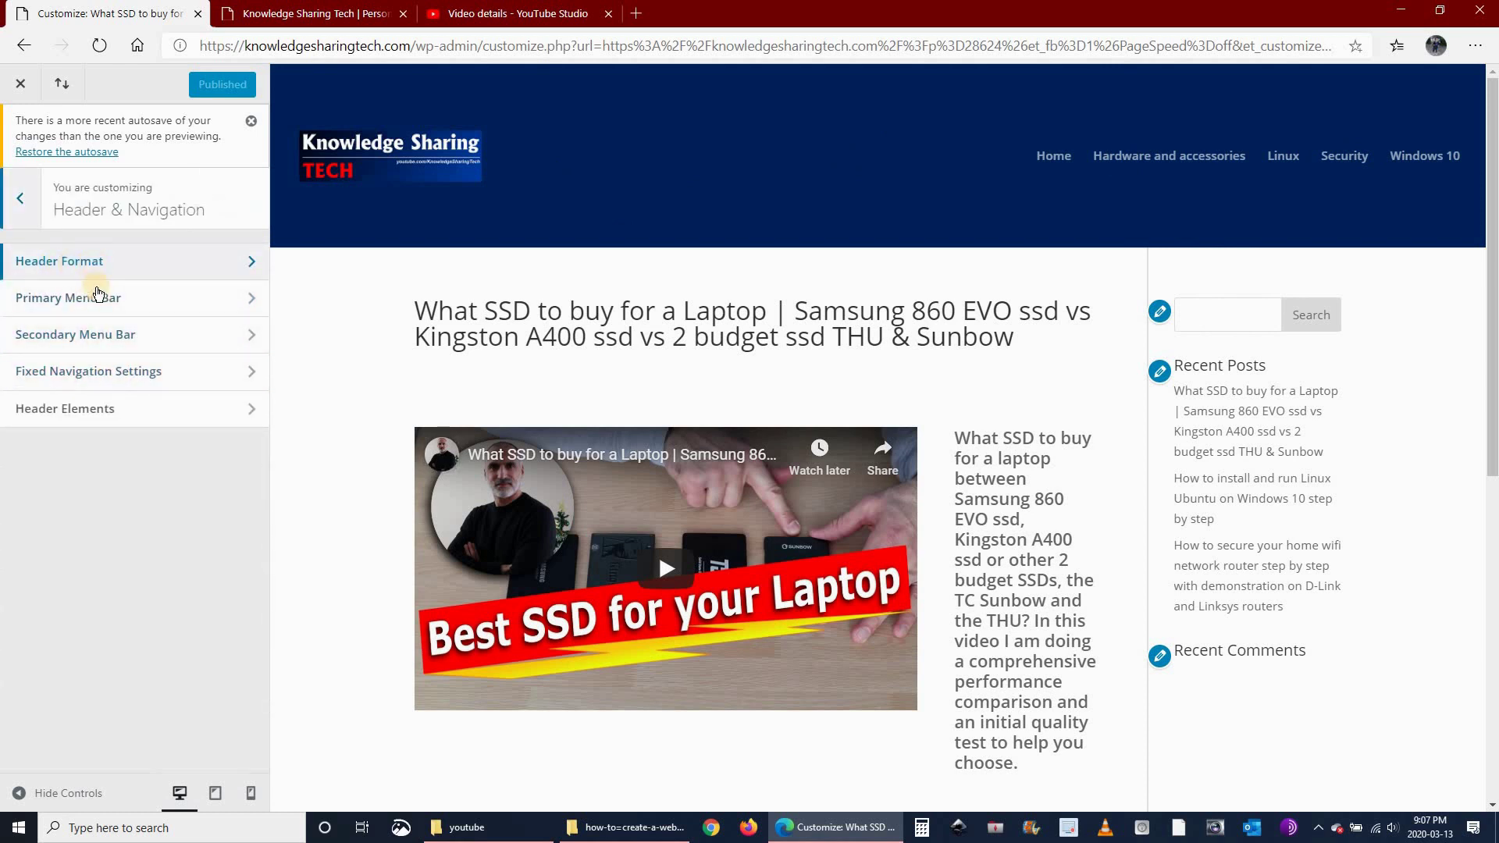
left_click(147, 300)
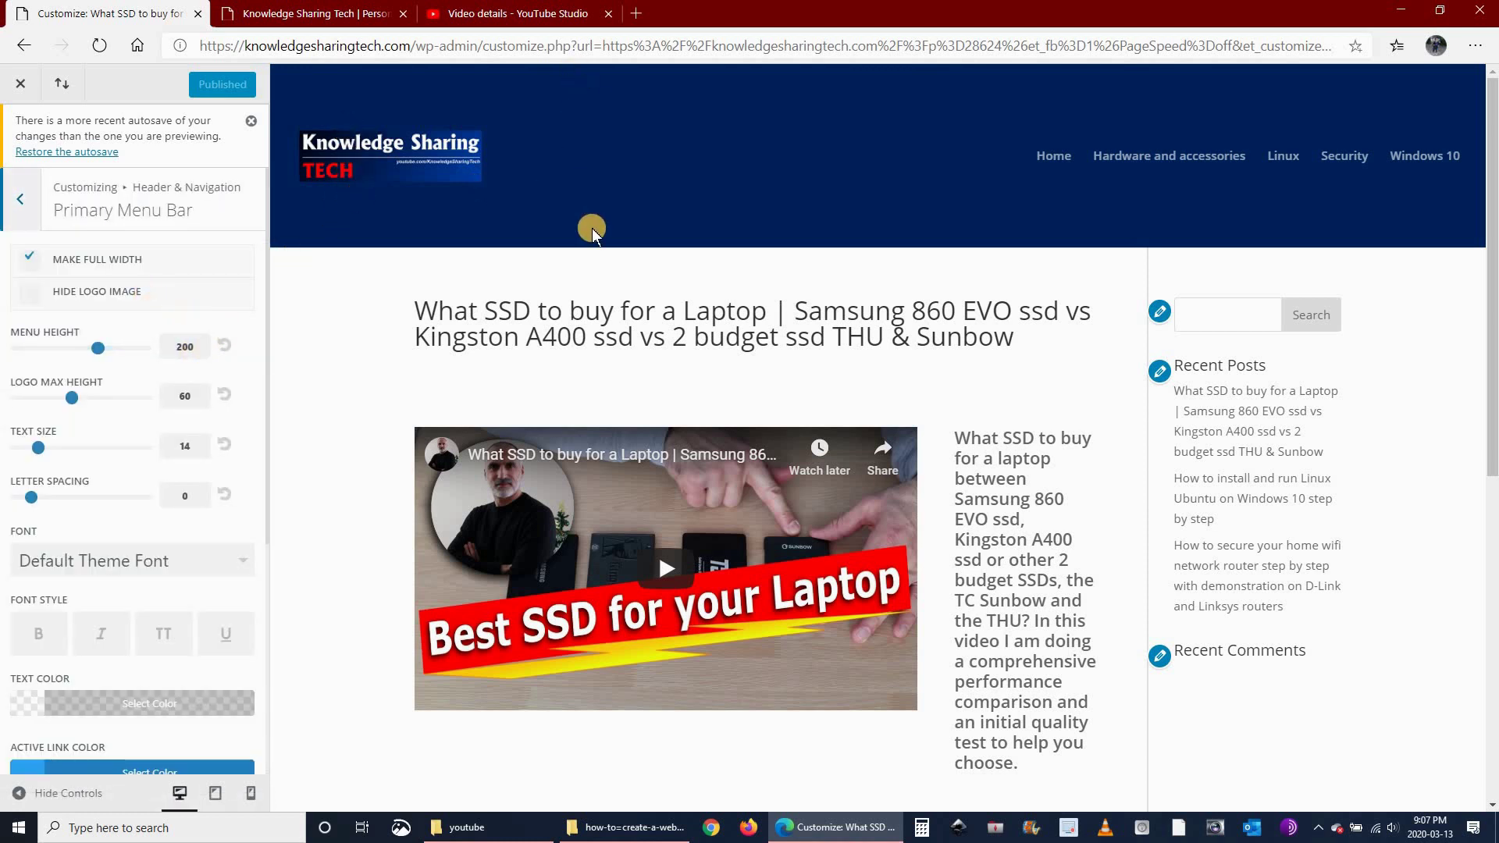
left_click_drag(196, 346, 150, 352)
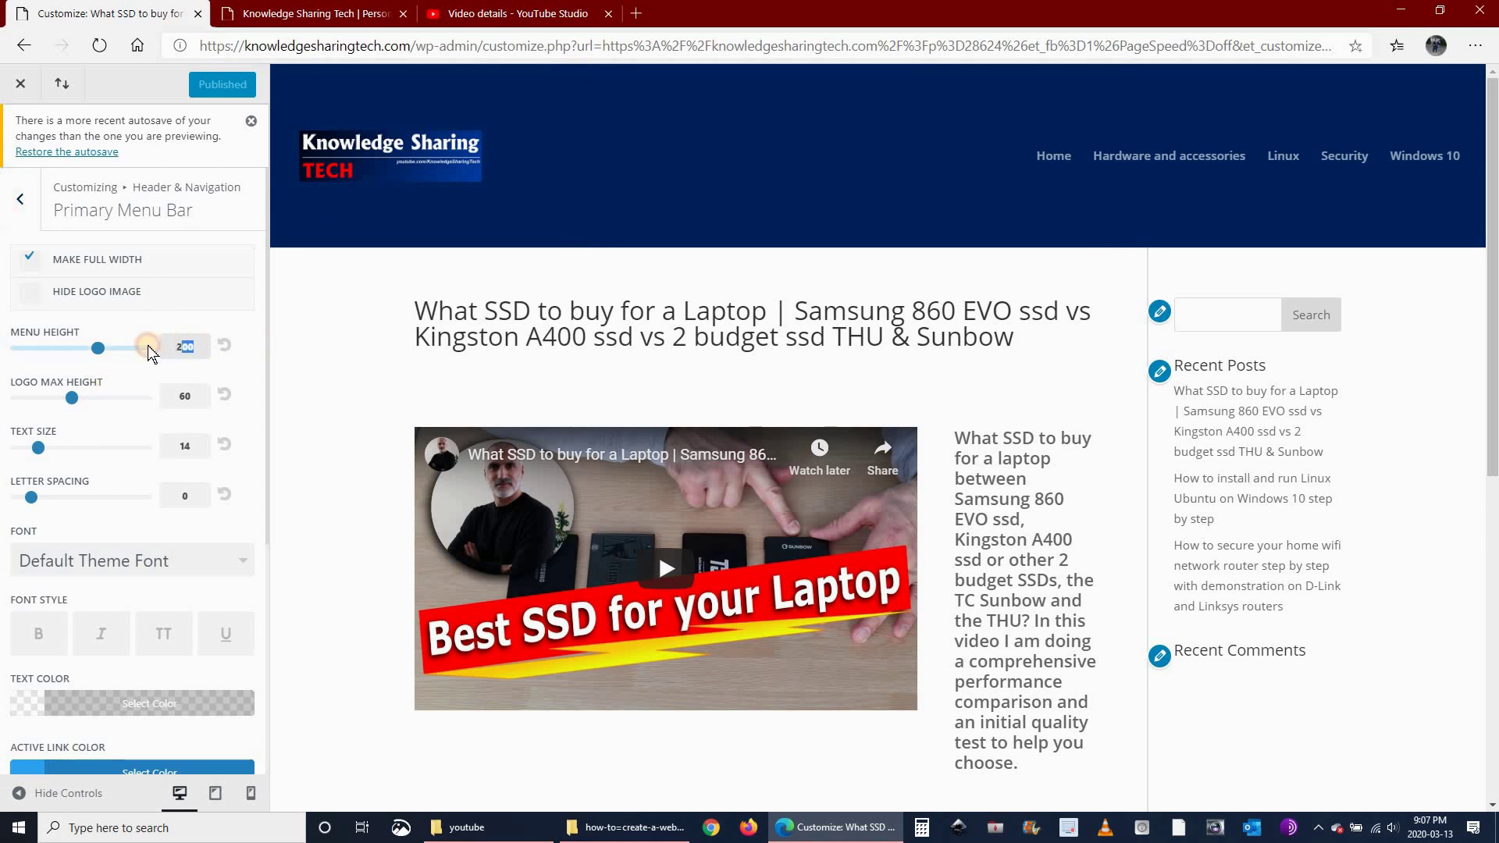
type("100")
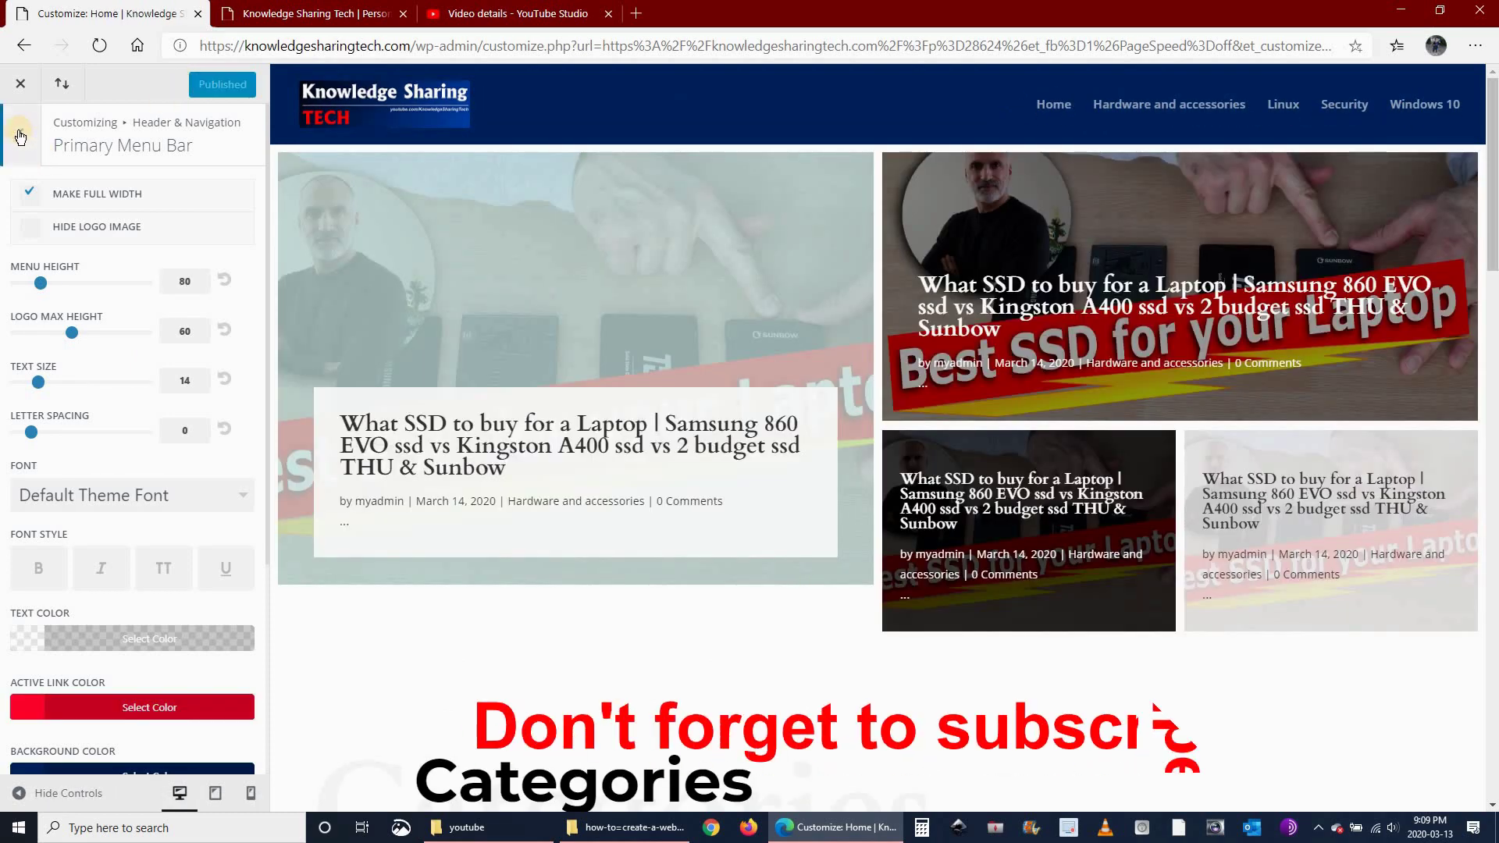
Return to the main Customizer sections and open Homepage Settings
left_click(20, 138)
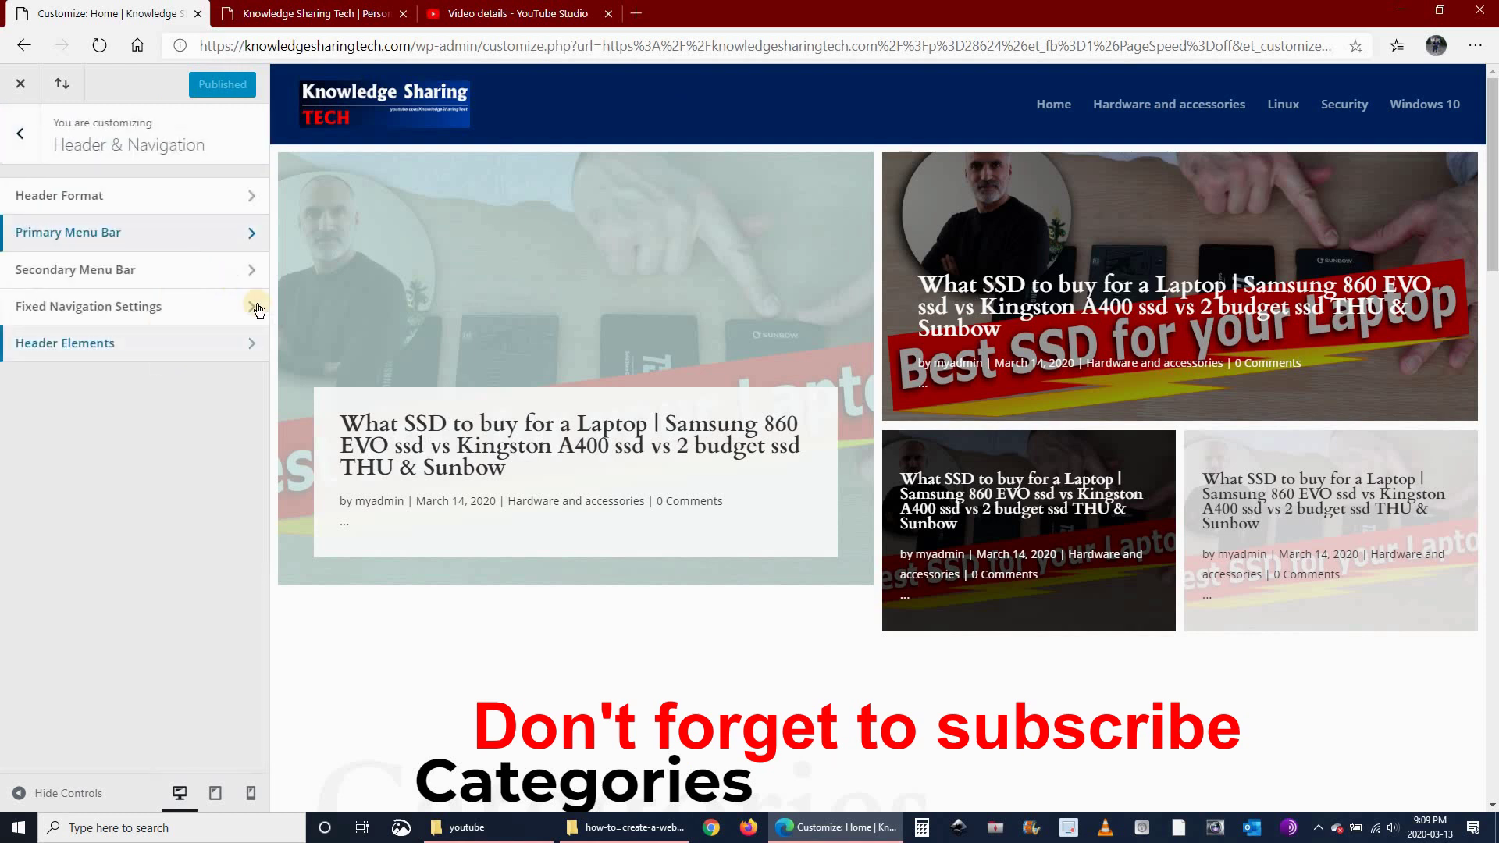
left_click(28, 156)
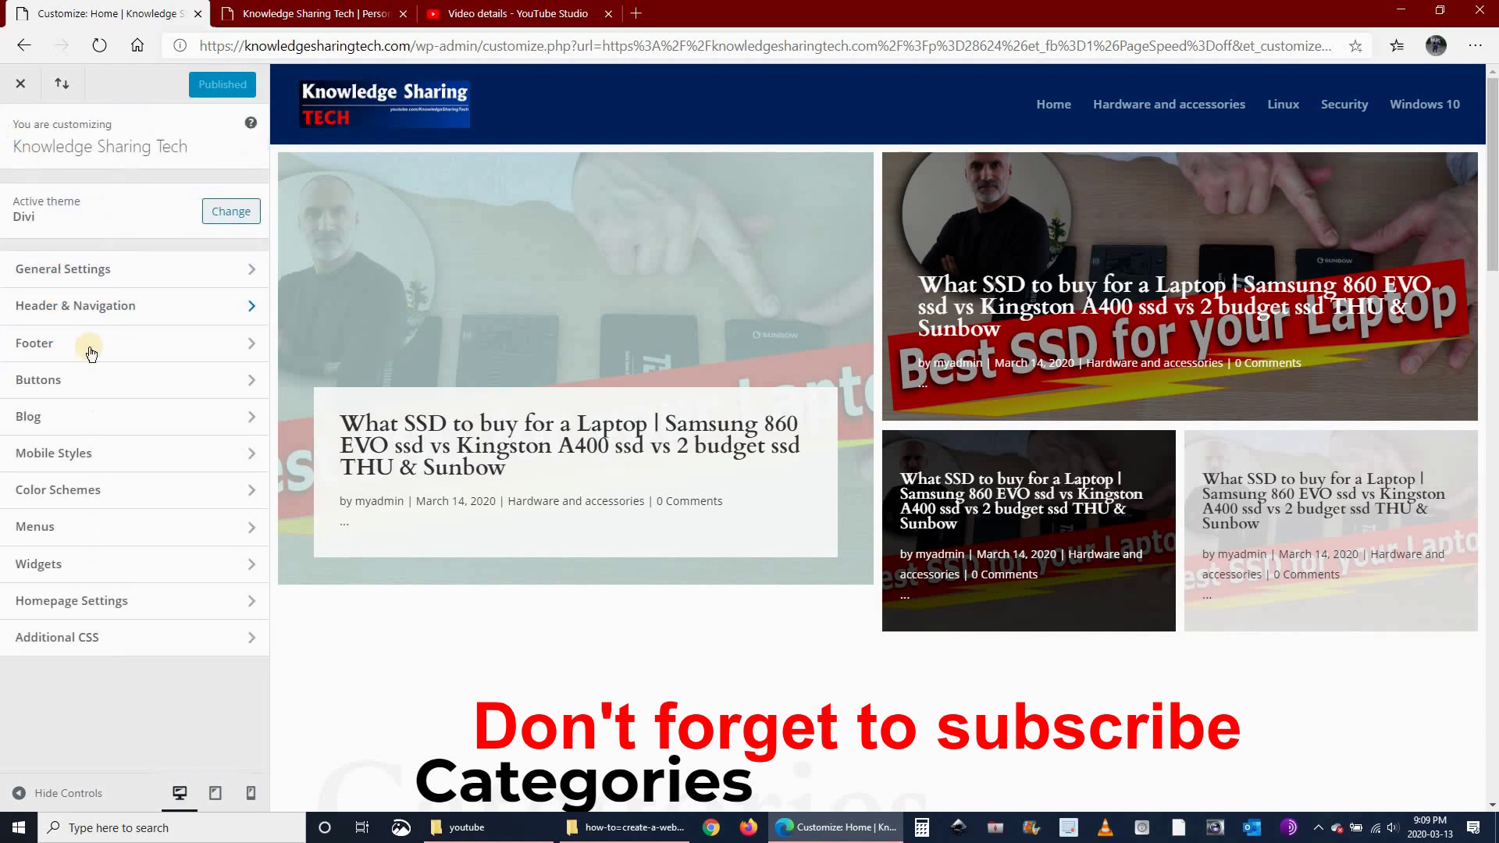
left_click(81, 603)
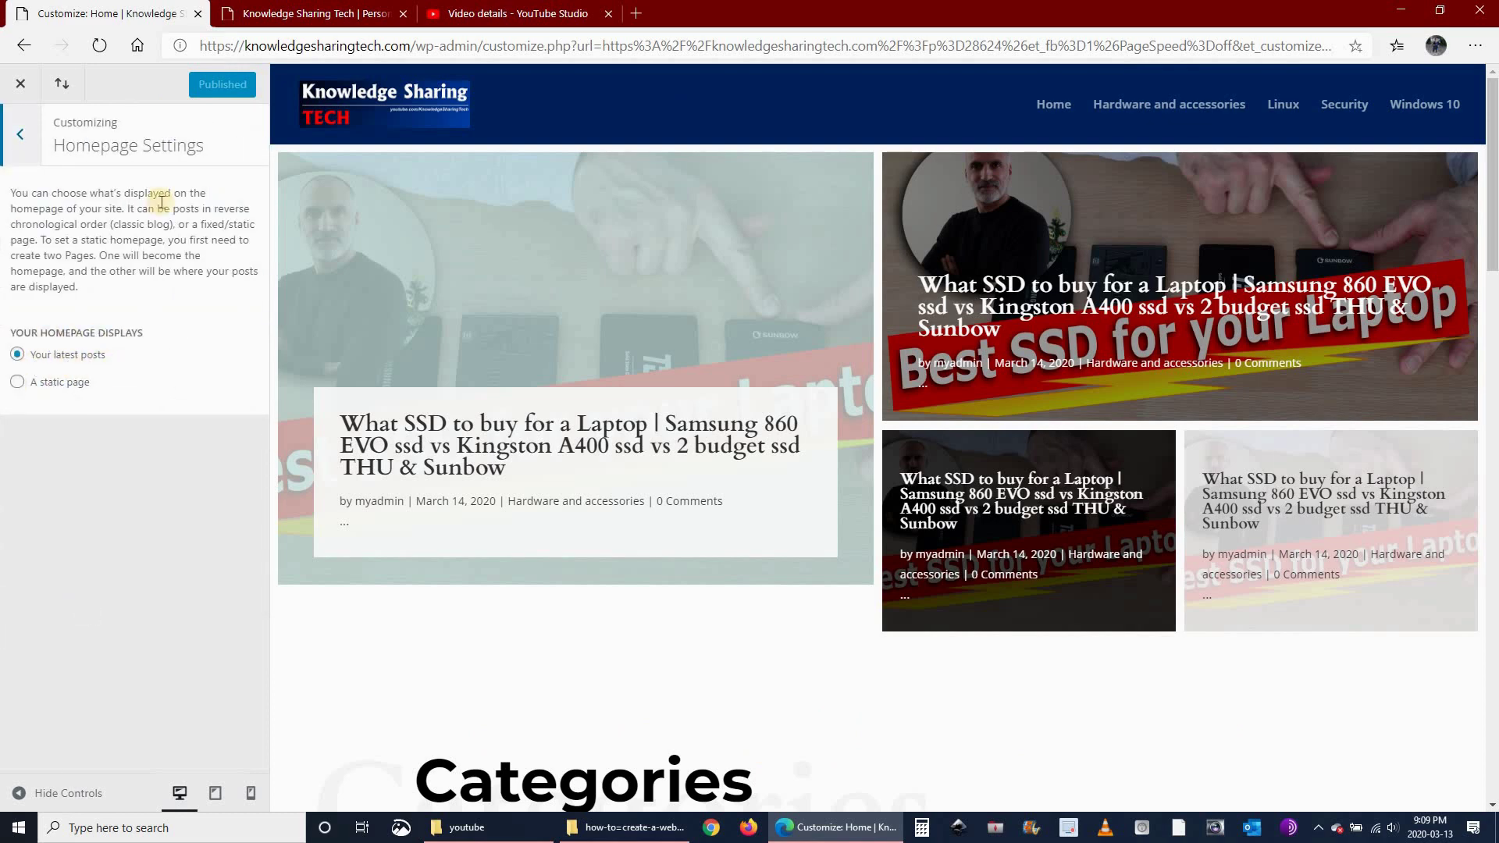
Reload the live site tab to check what the homepage currently shows
left_click(270, 14)
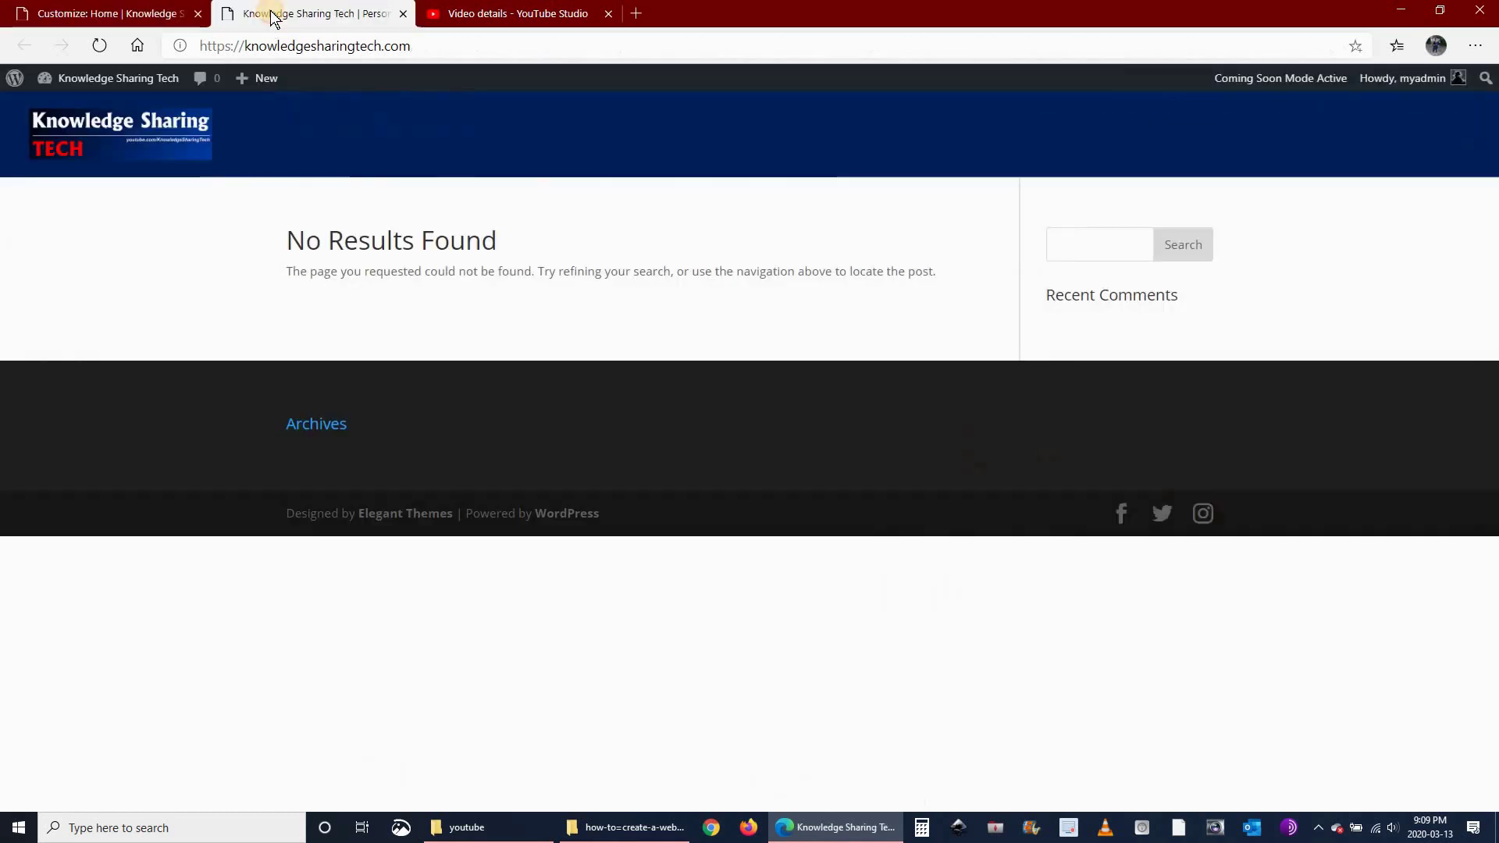
left_click(121, 132)
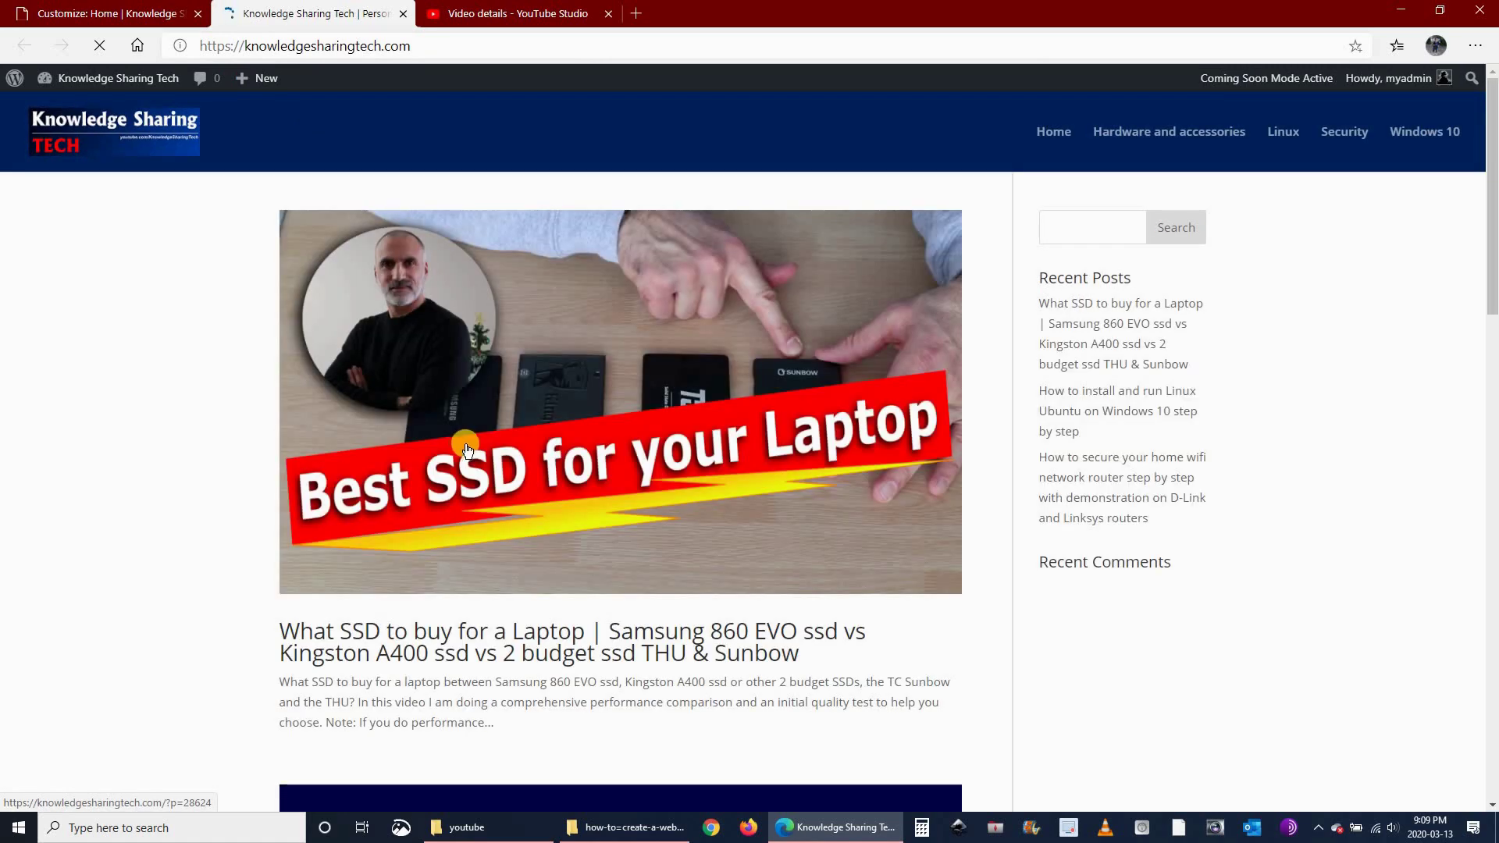
scroll(654, 470, "down", 5)
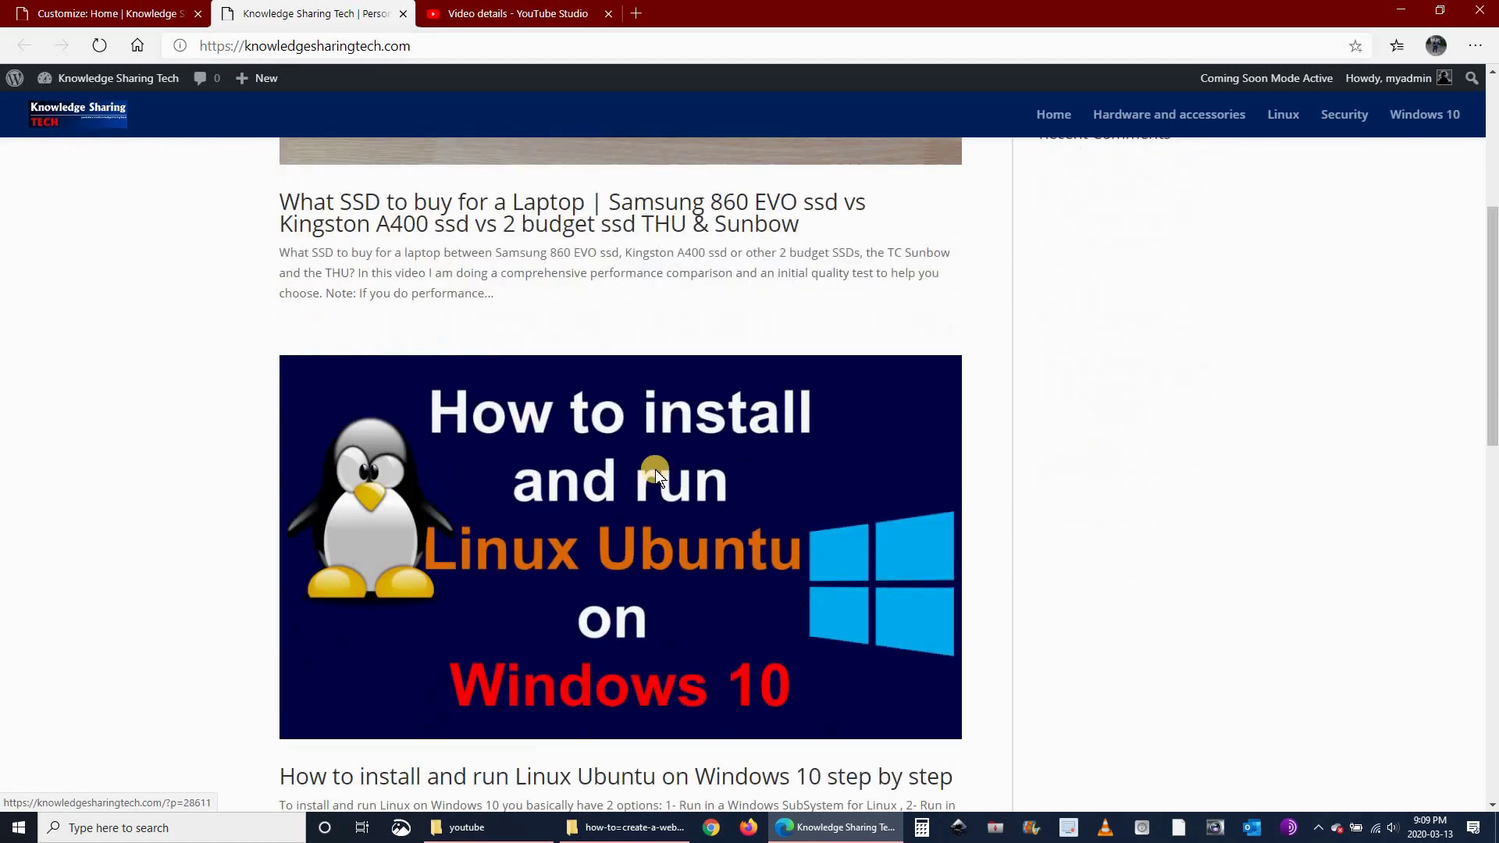
scroll(654, 470, "down", 13)
scroll(656, 472, "up", 17)
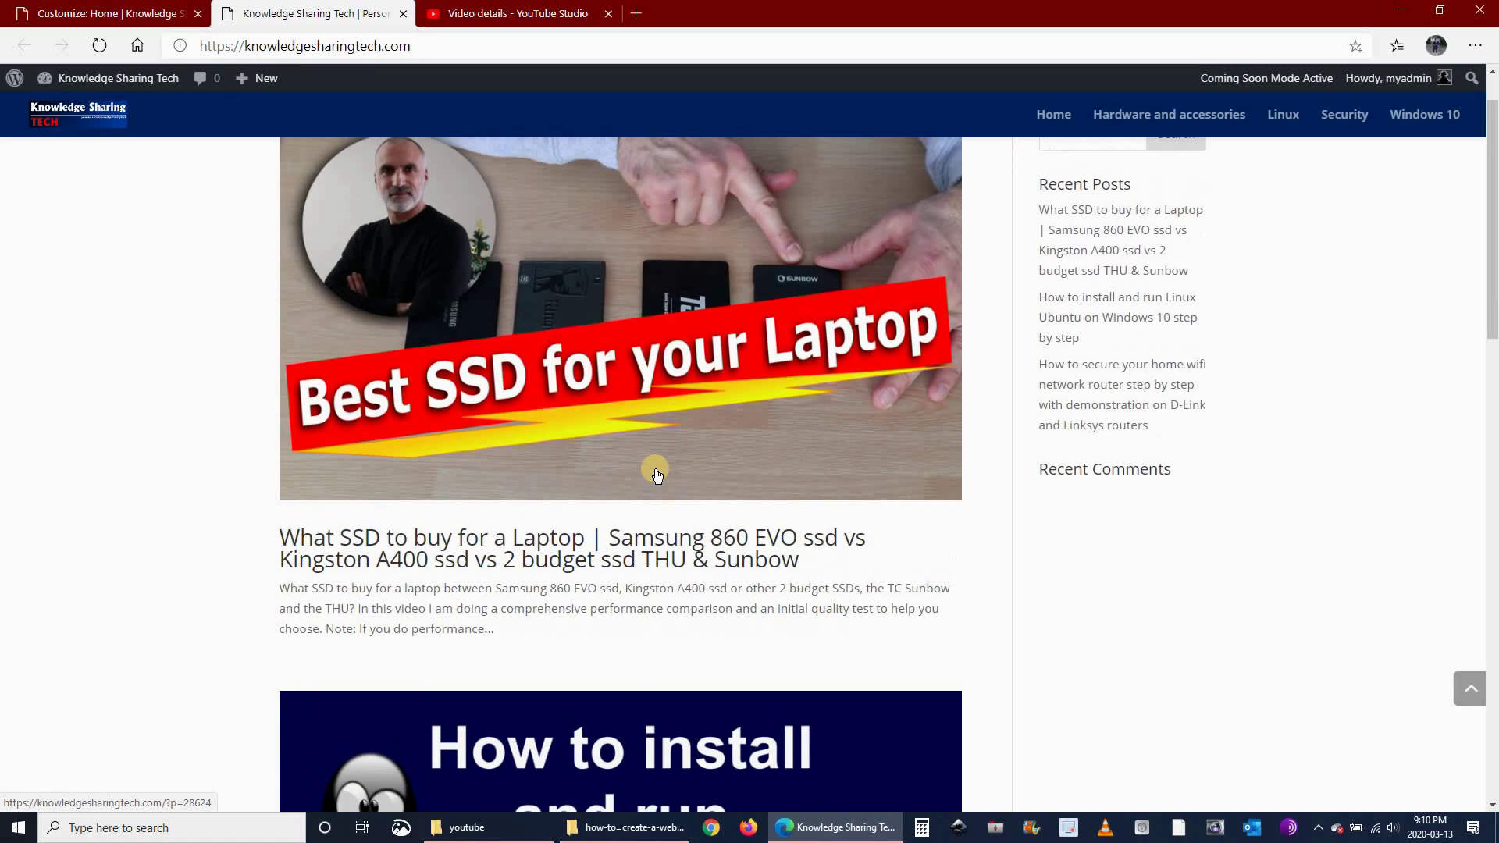
scroll(655, 473, "up", 2)
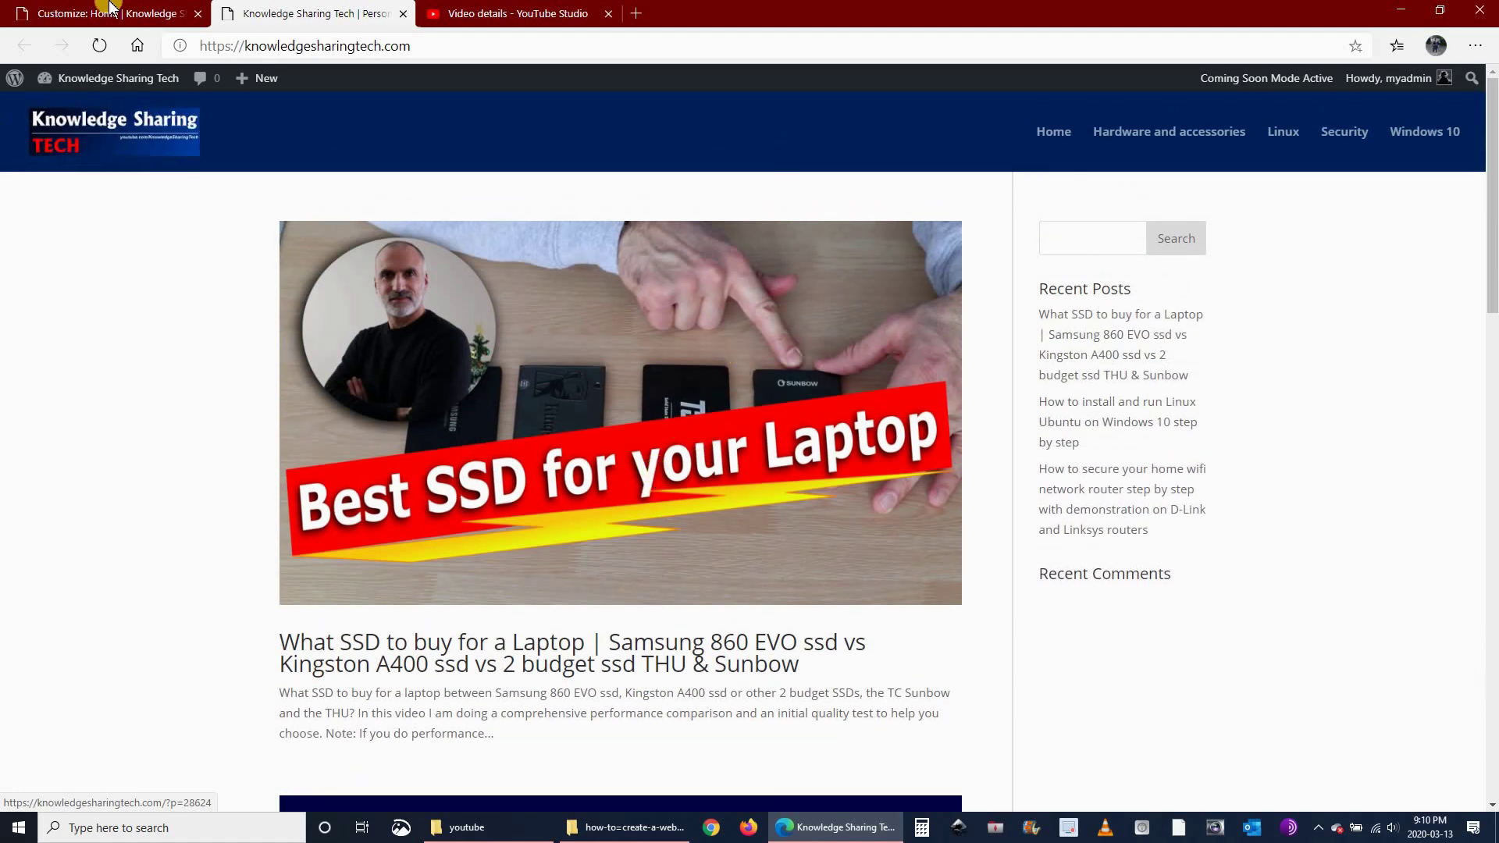
mouse_move(107, 76)
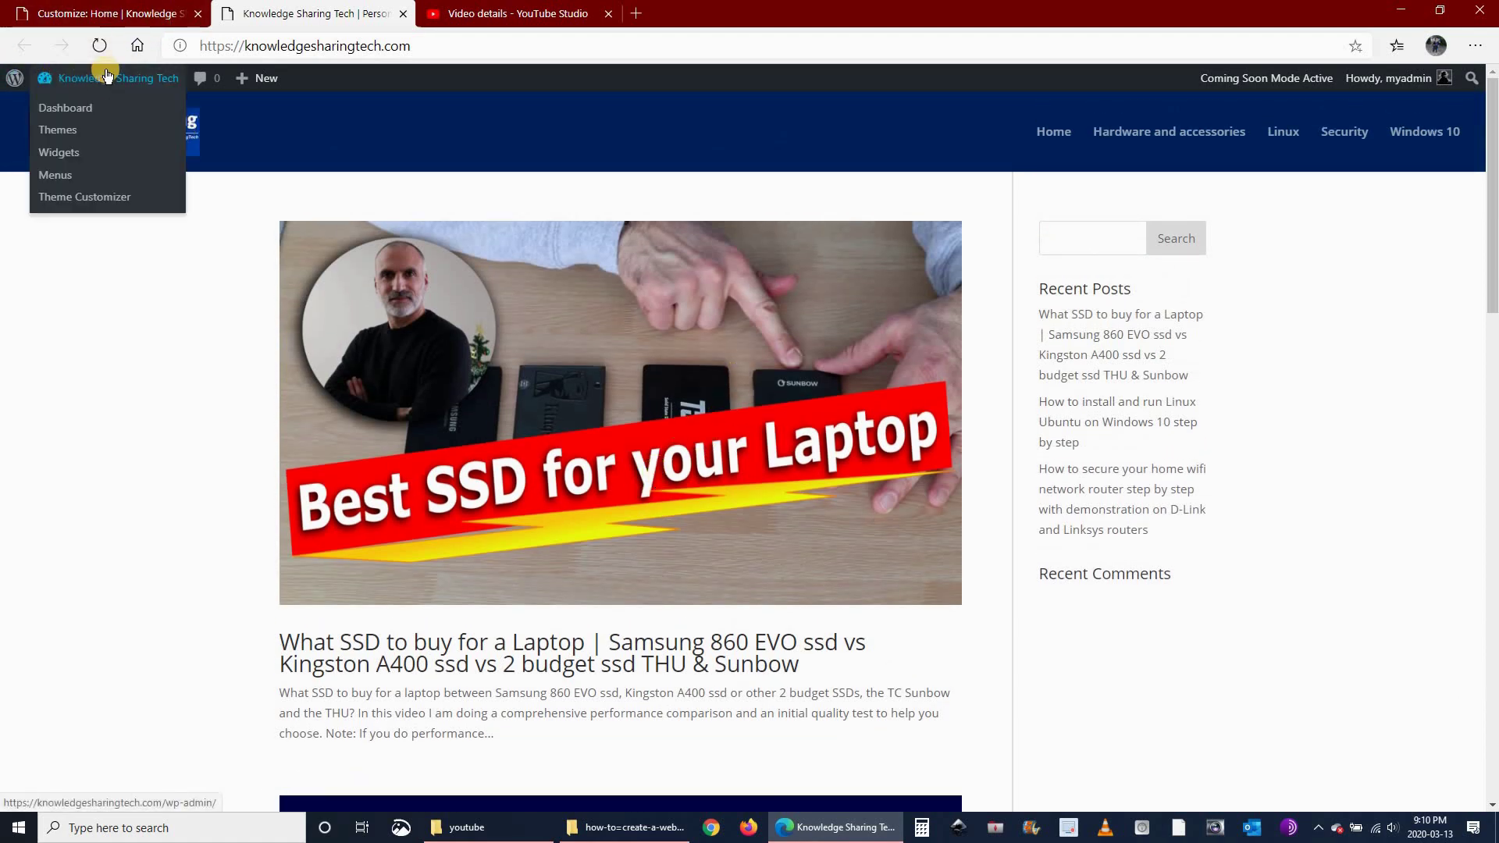
Set the homepage to the static page Home and publish the change
left_click(78, 13)
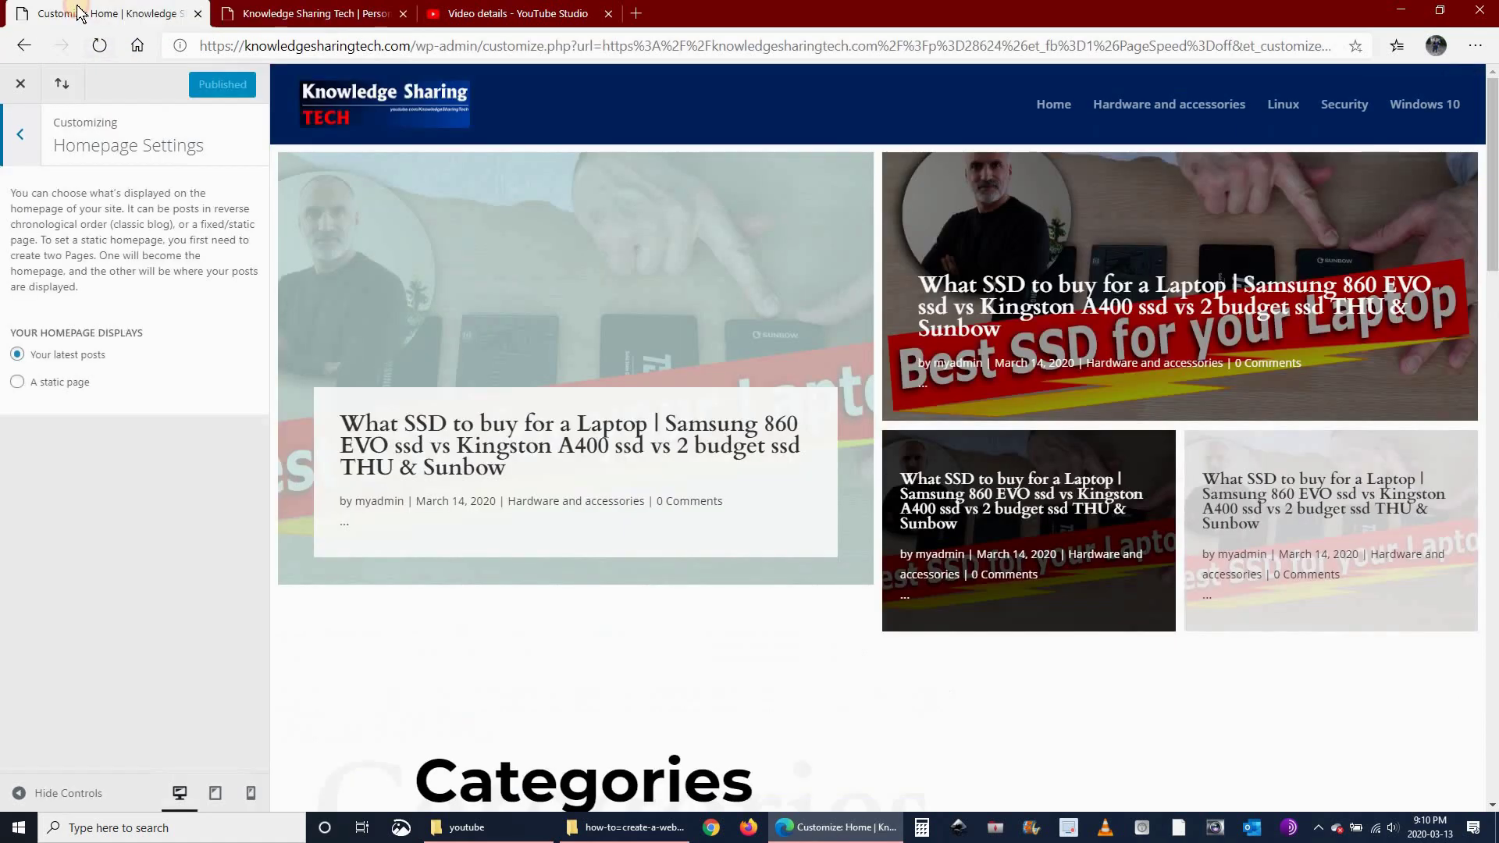
left_click(48, 386)
left_click(65, 464)
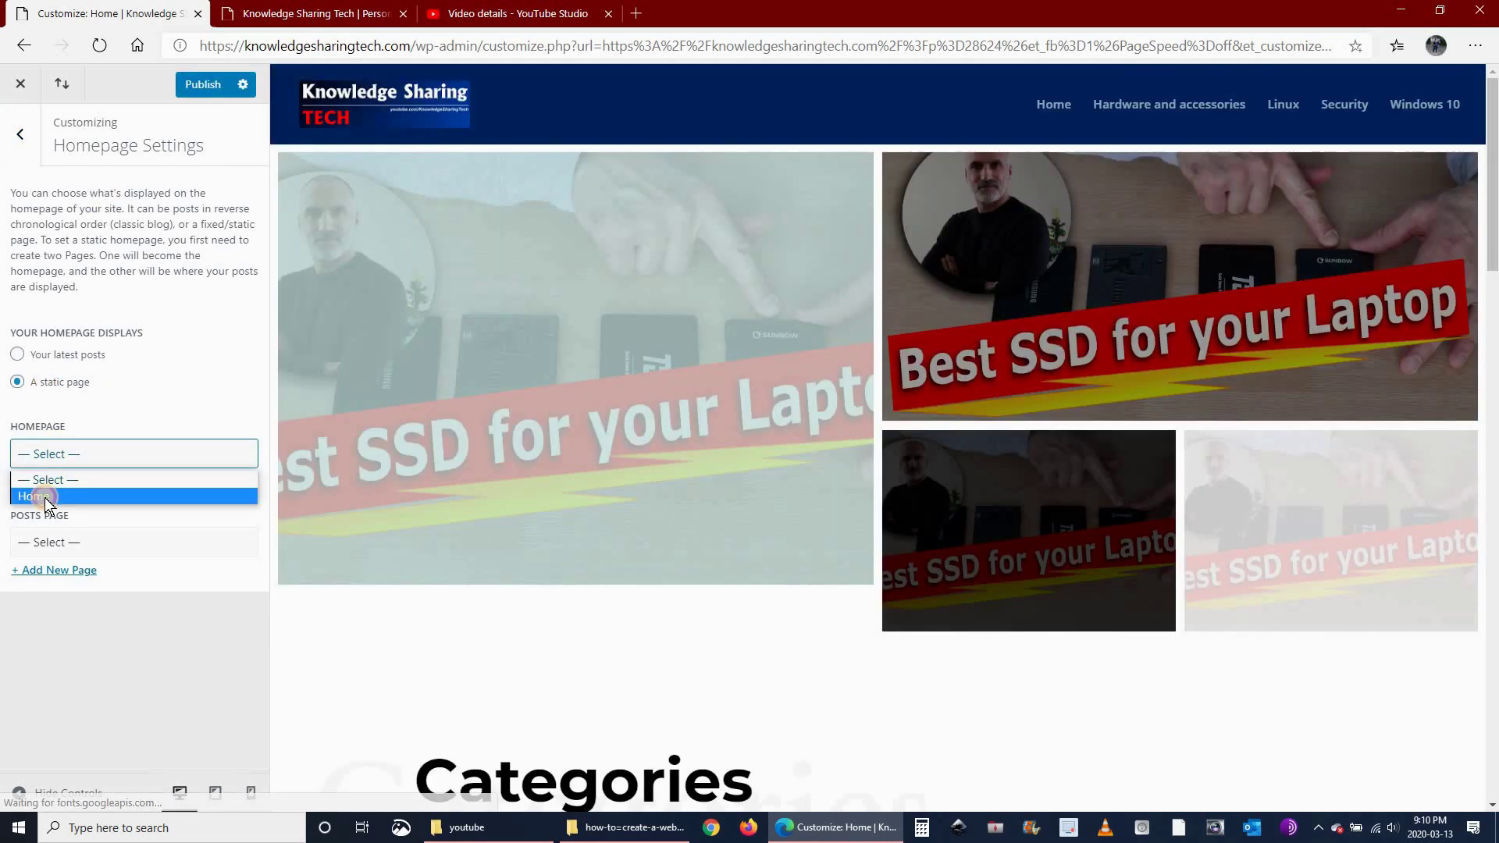
left_click(45, 498)
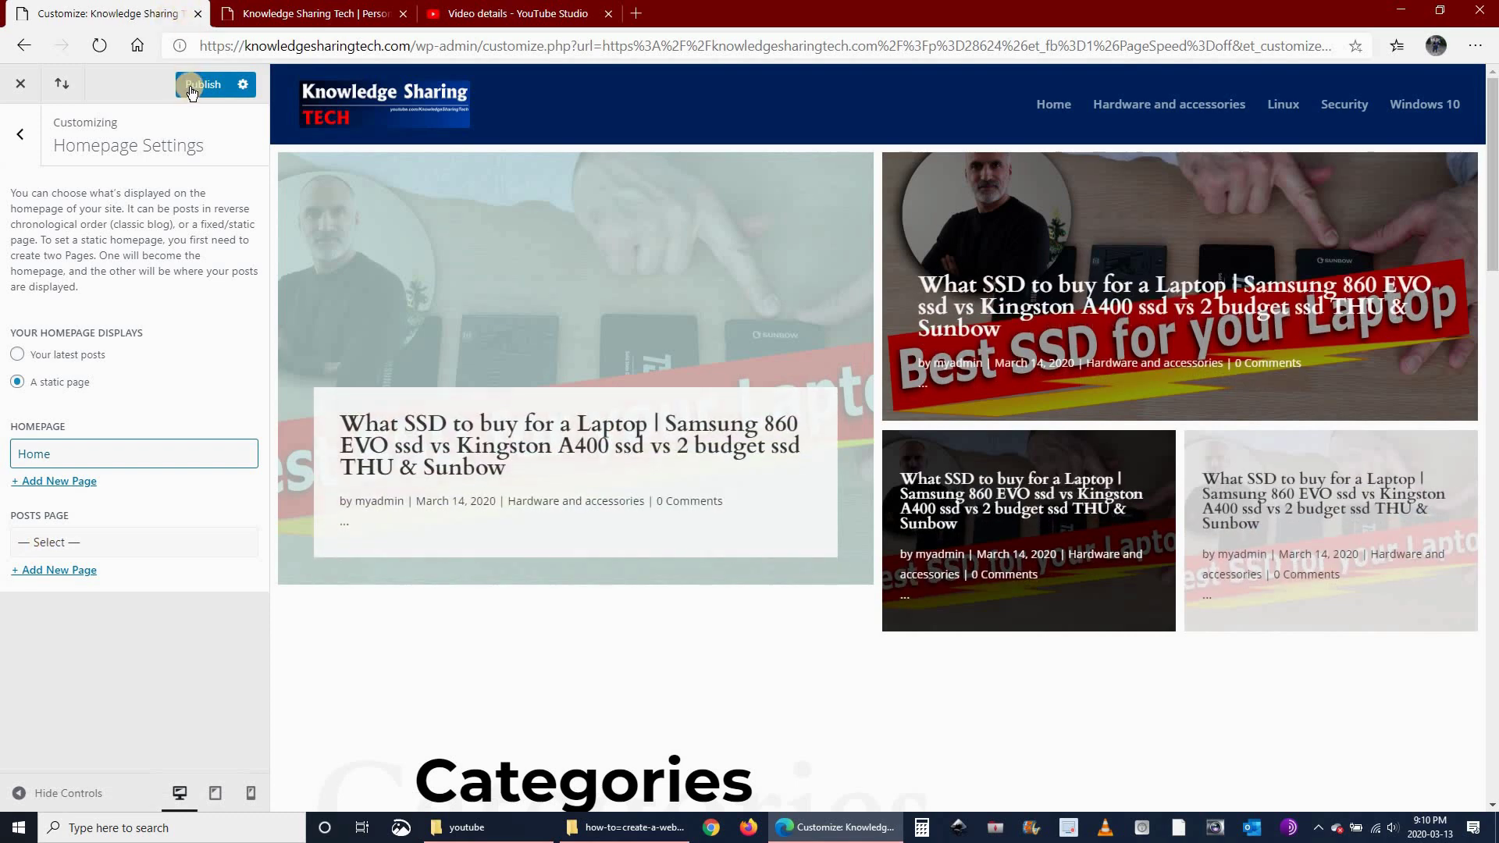
left_click(193, 87)
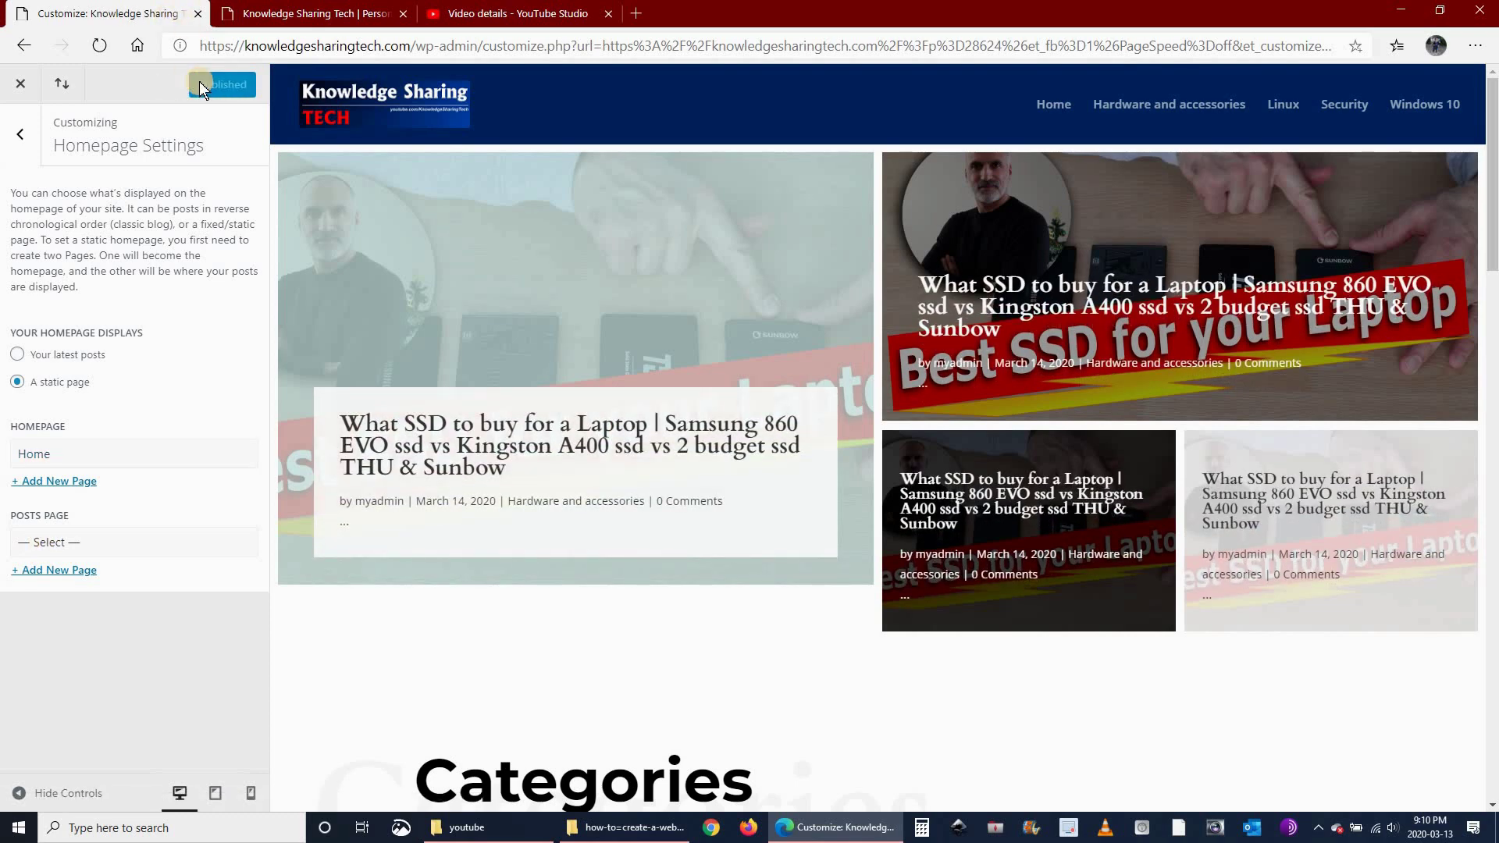
left_click(297, 10)
Reload the live homepage to see the new layout, then close the Customizer
left_click(102, 45)
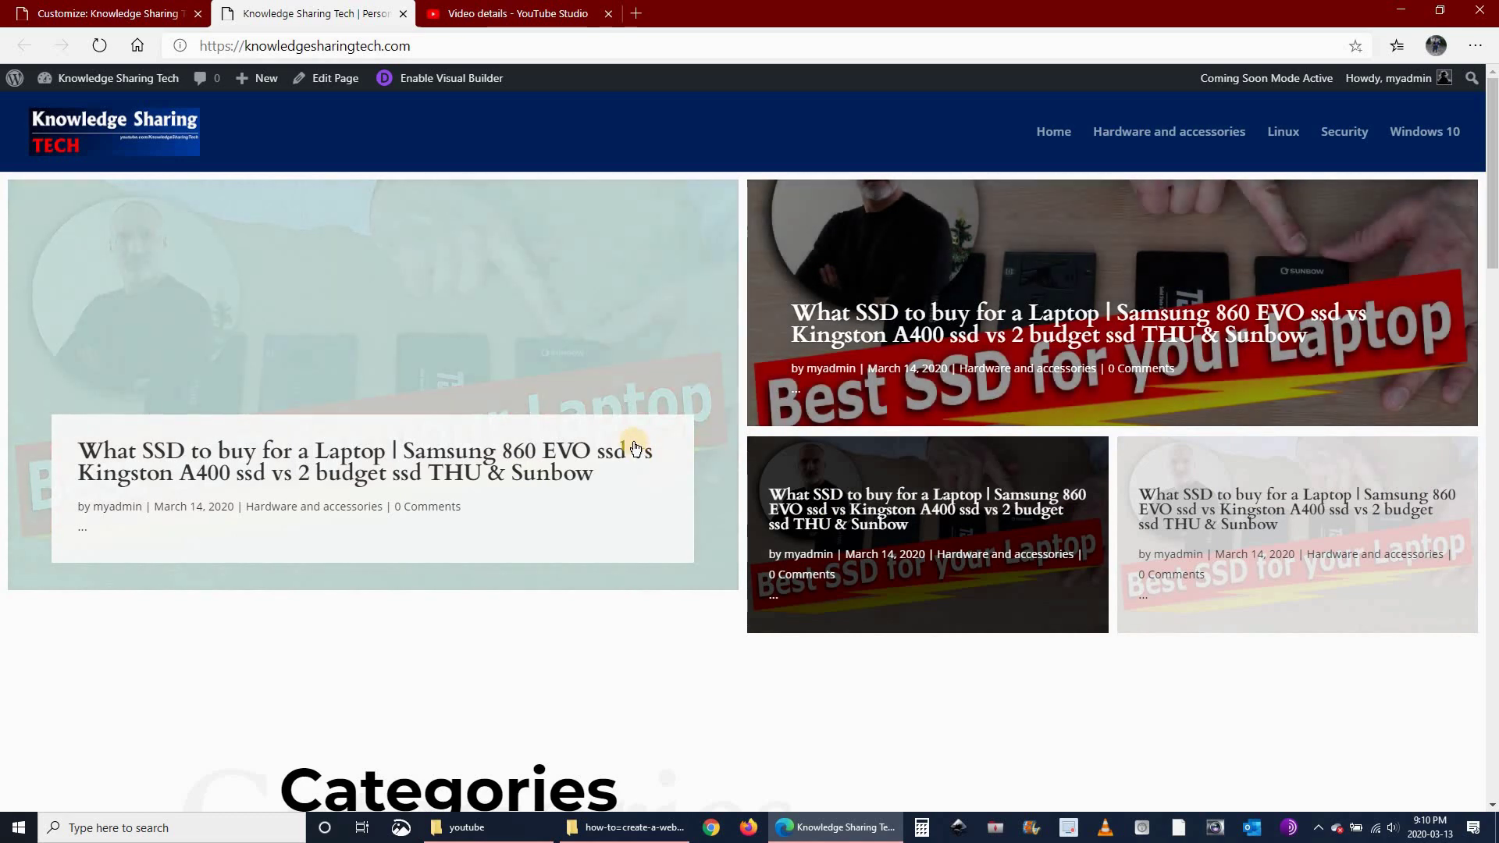
left_click(101, 14)
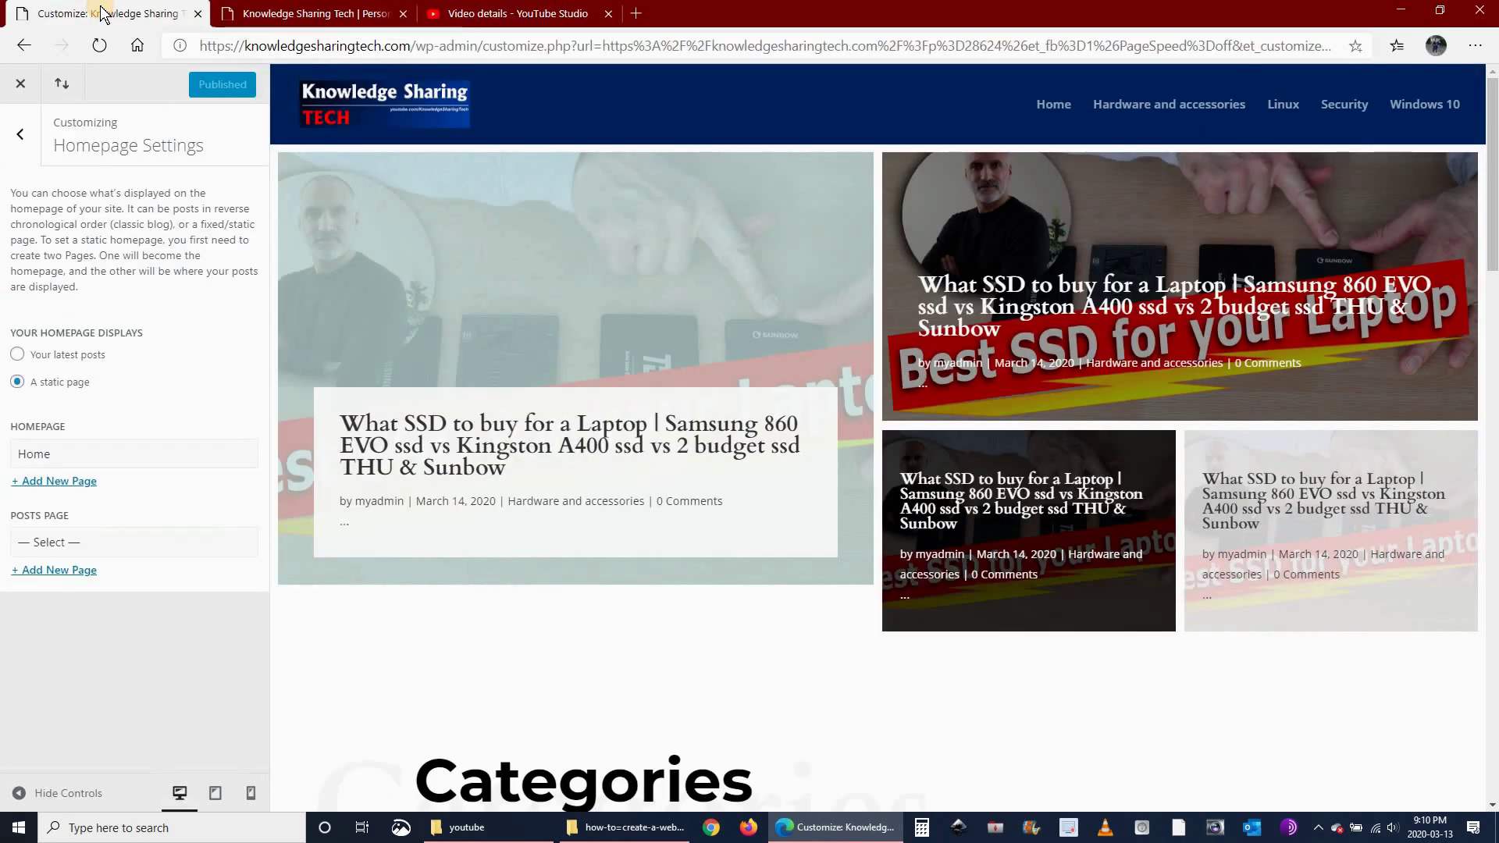
left_click(6, 81)
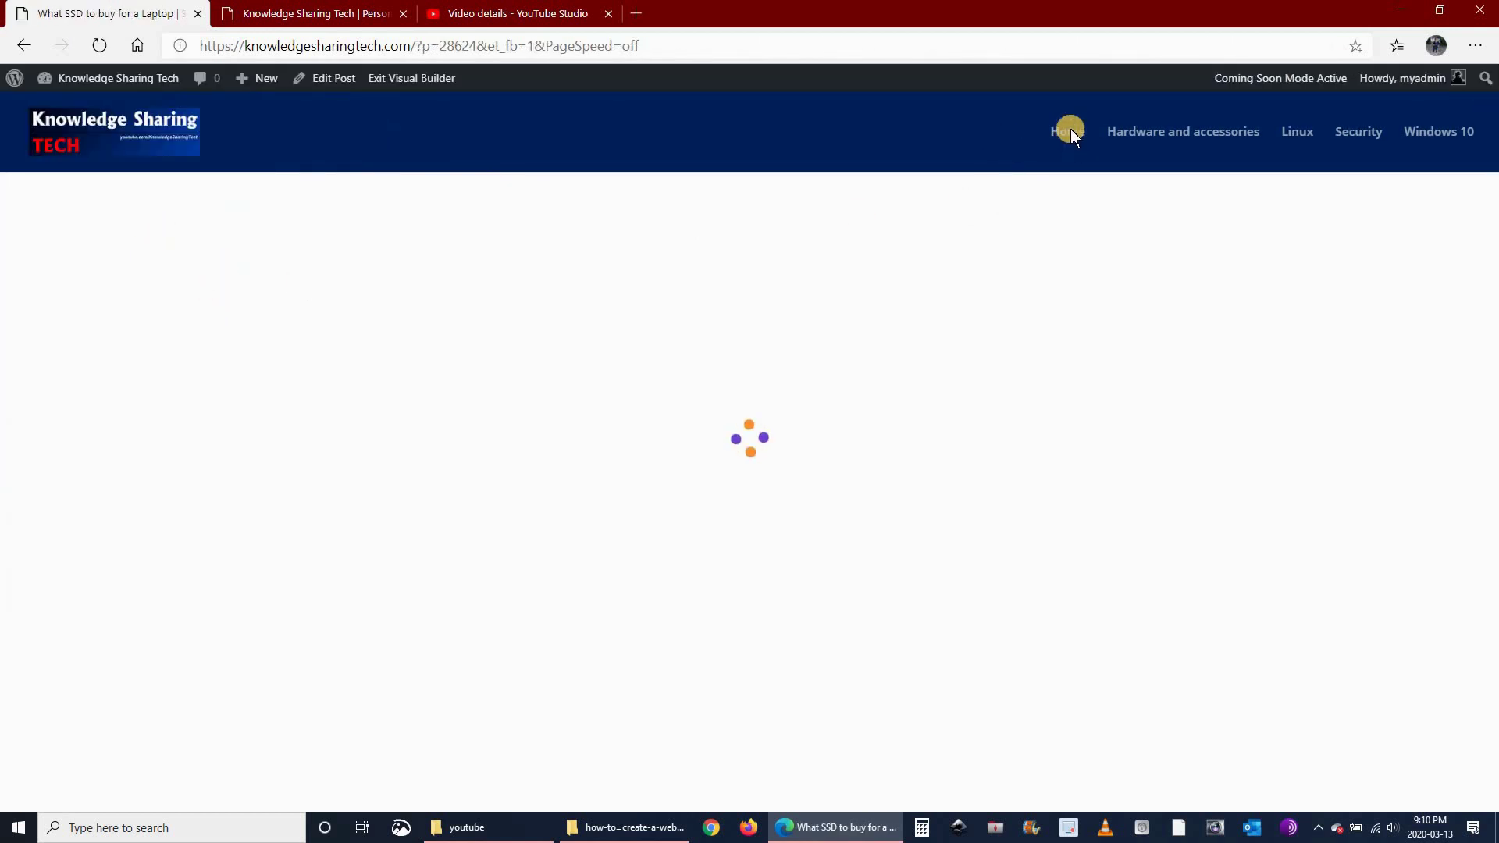
left_click(253, 12)
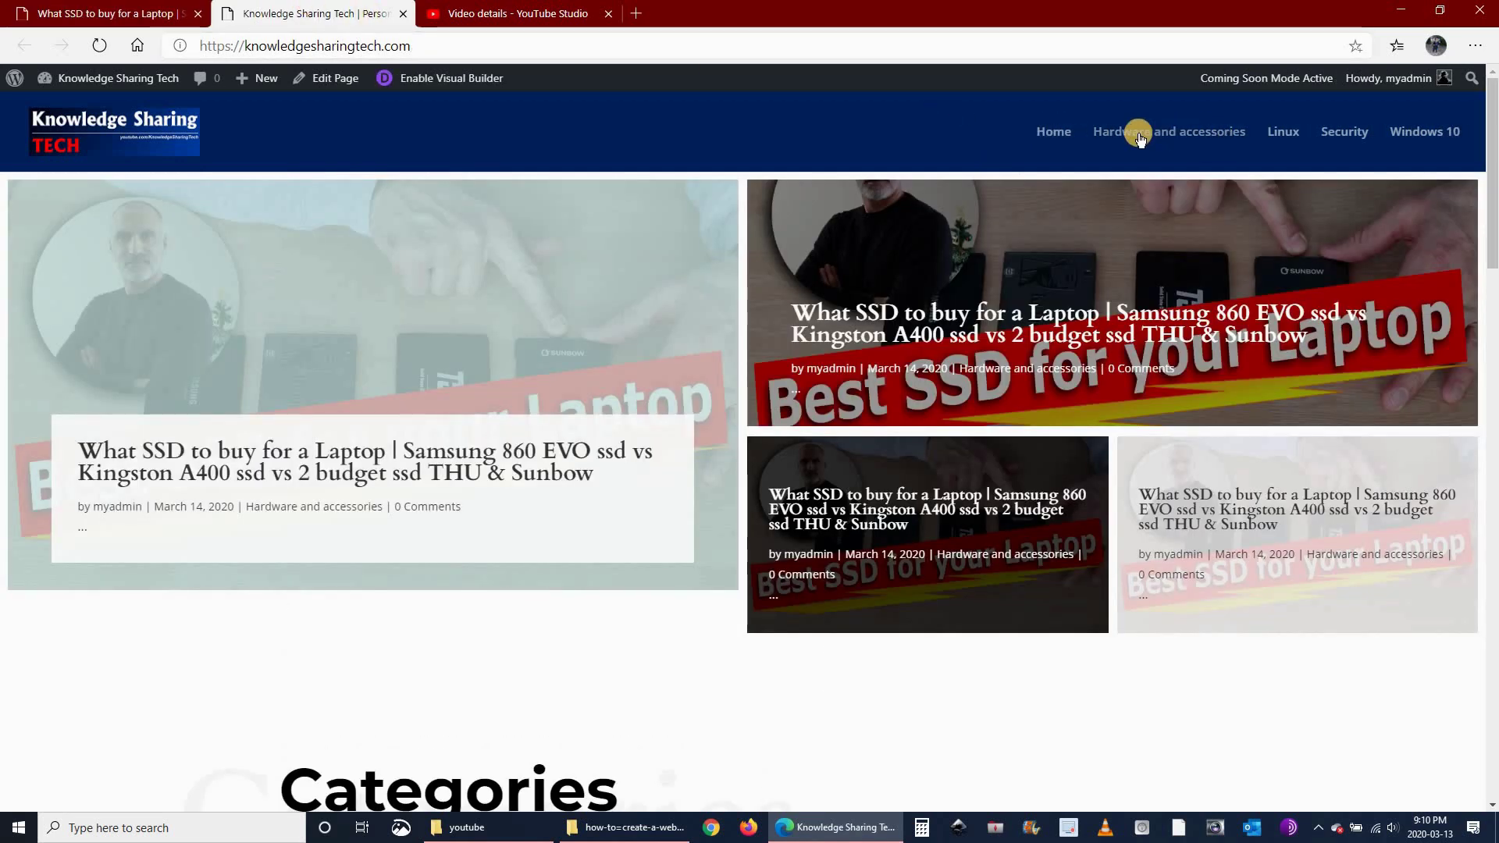
Open the Dashboard's All Pages list showing the Home front page
left_click(110, 11)
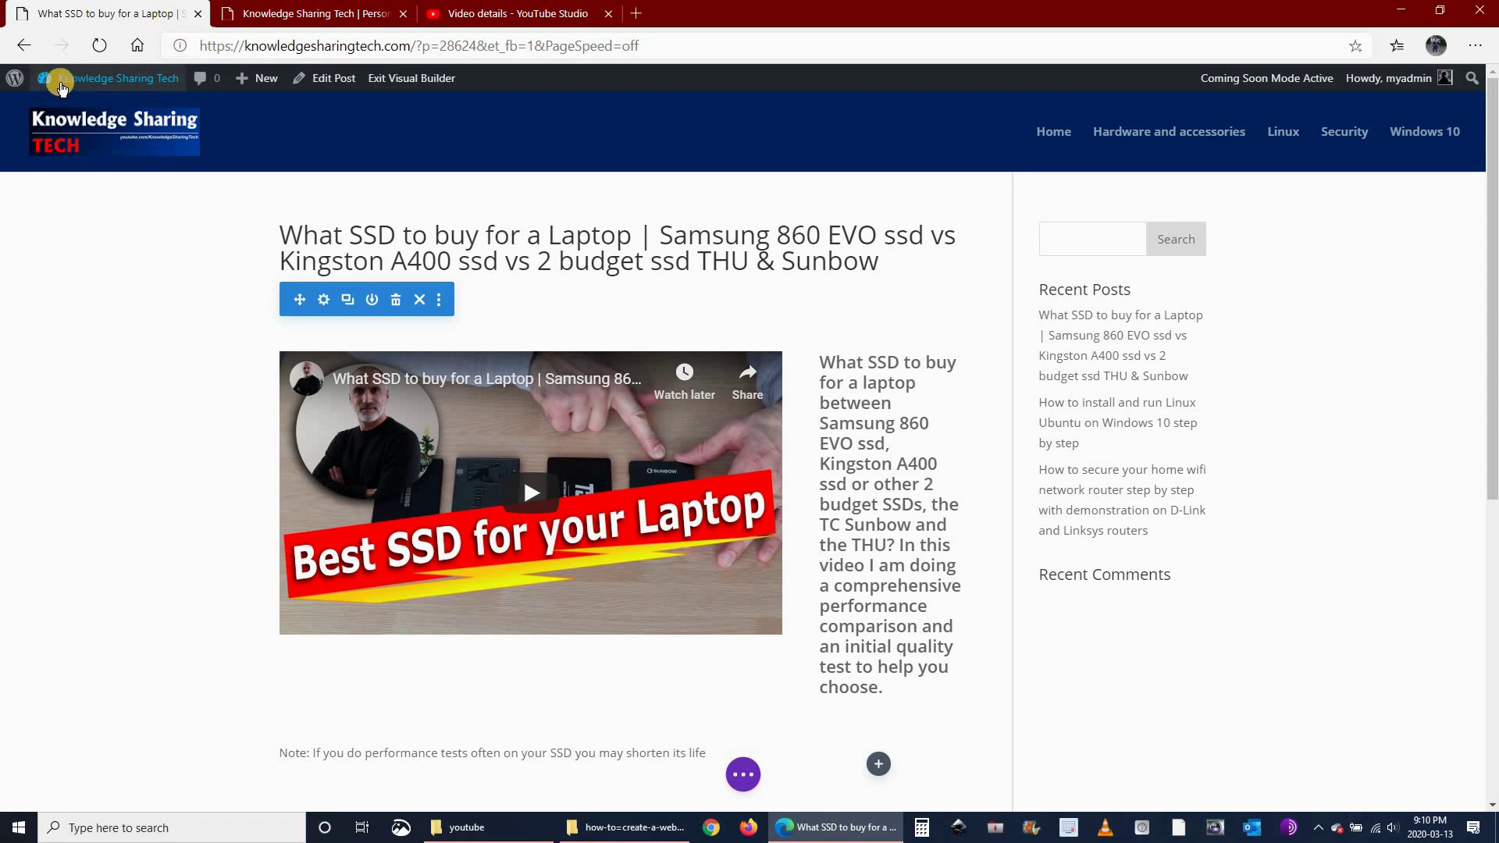
mouse_move(67, 97)
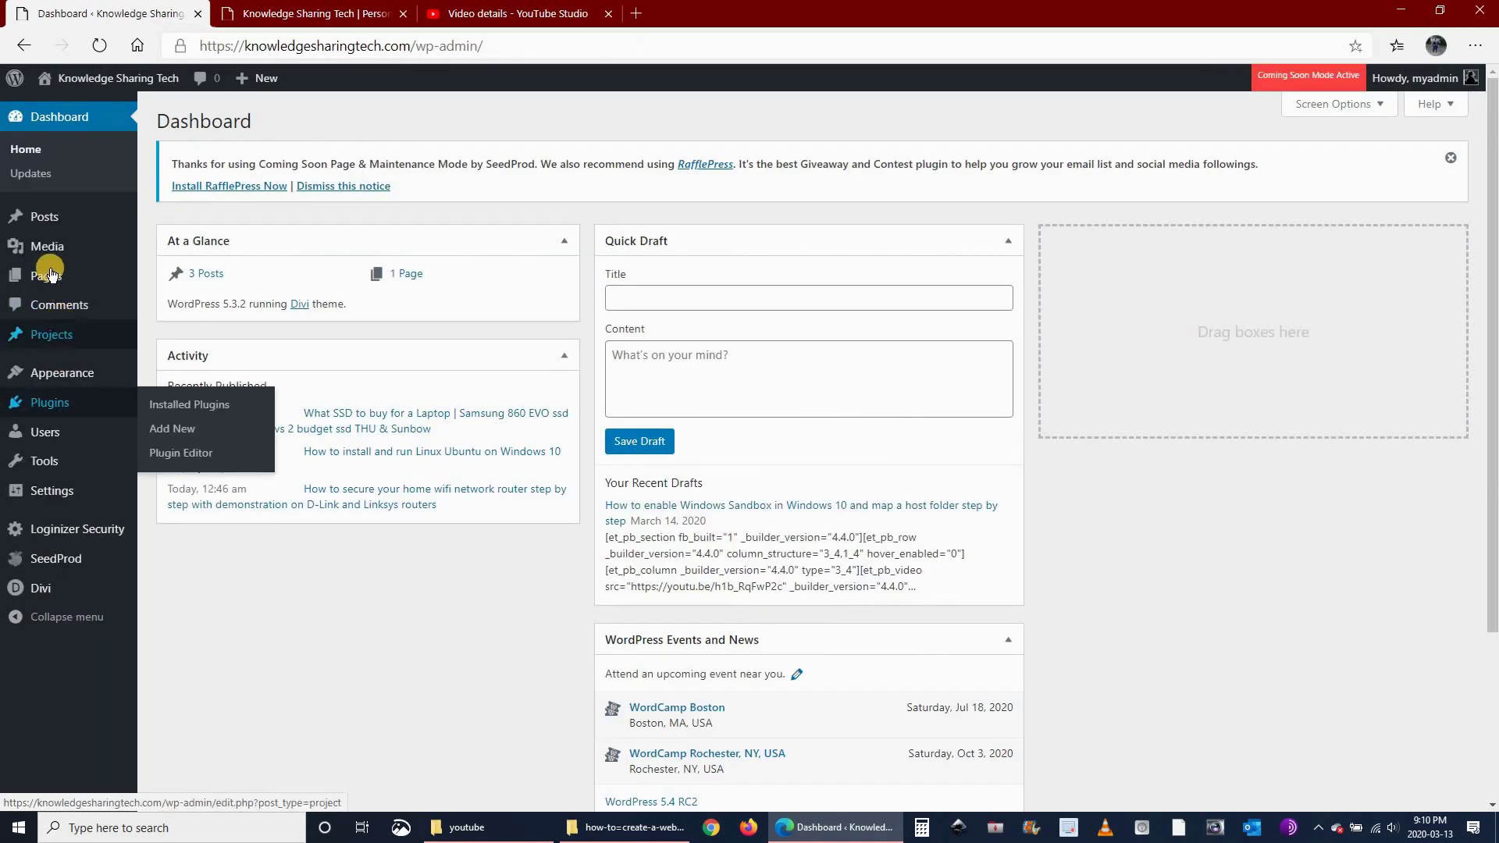
mouse_move(77, 275)
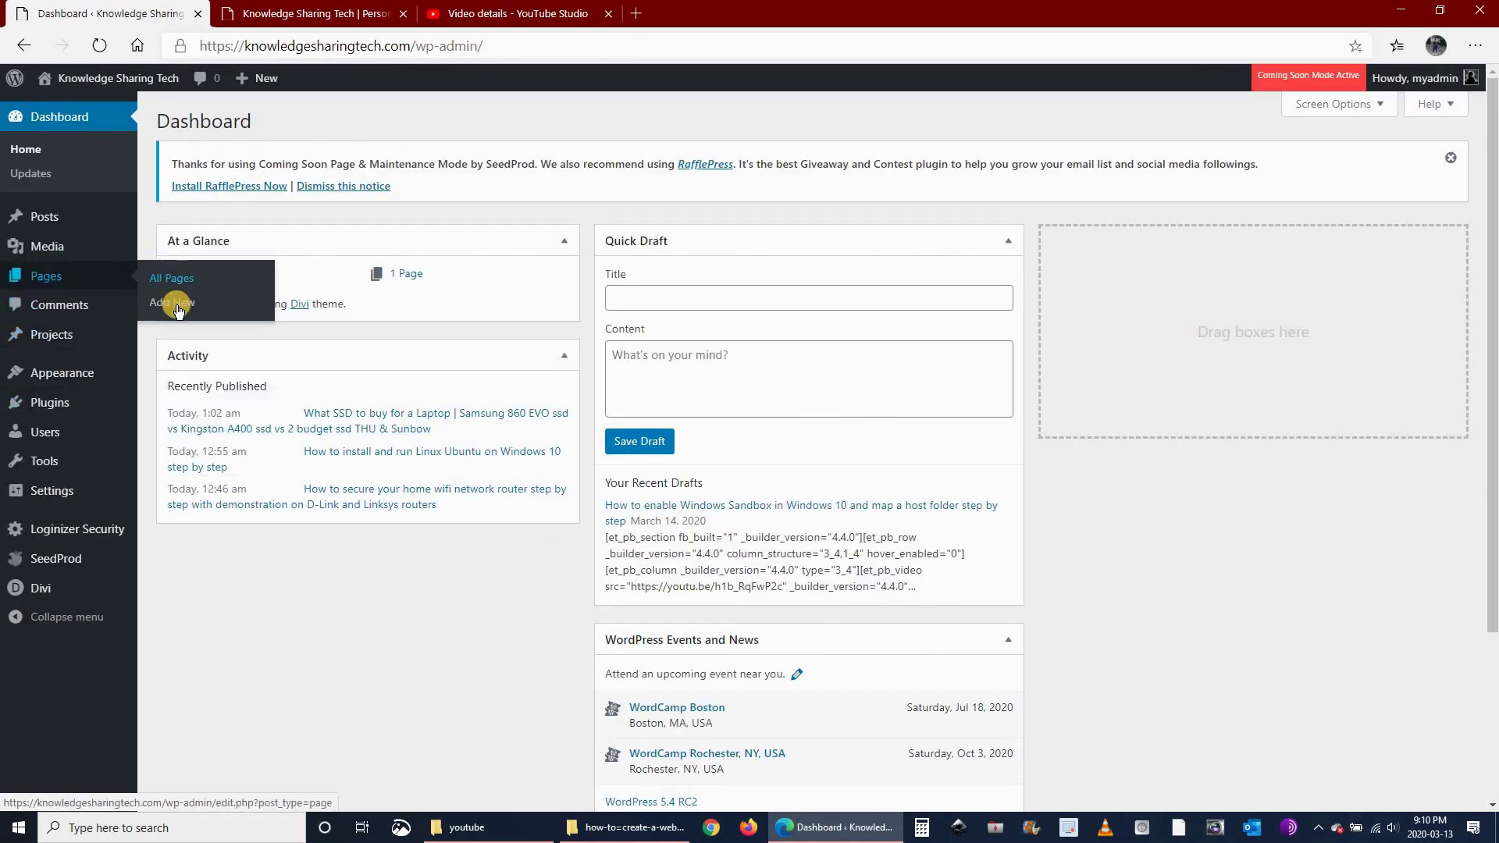
left_click(170, 278)
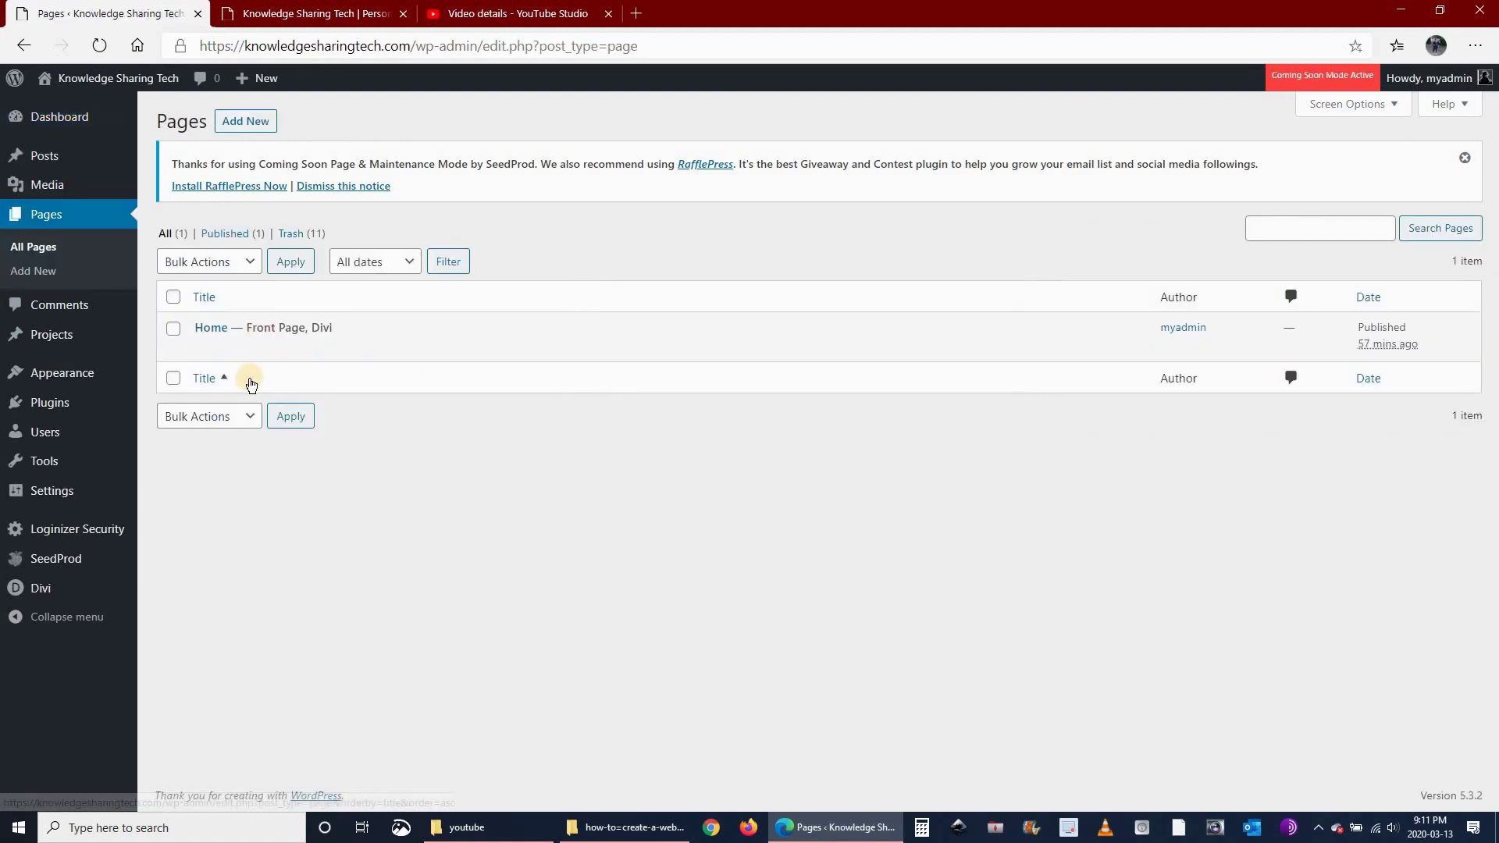
mouse_move(227, 338)
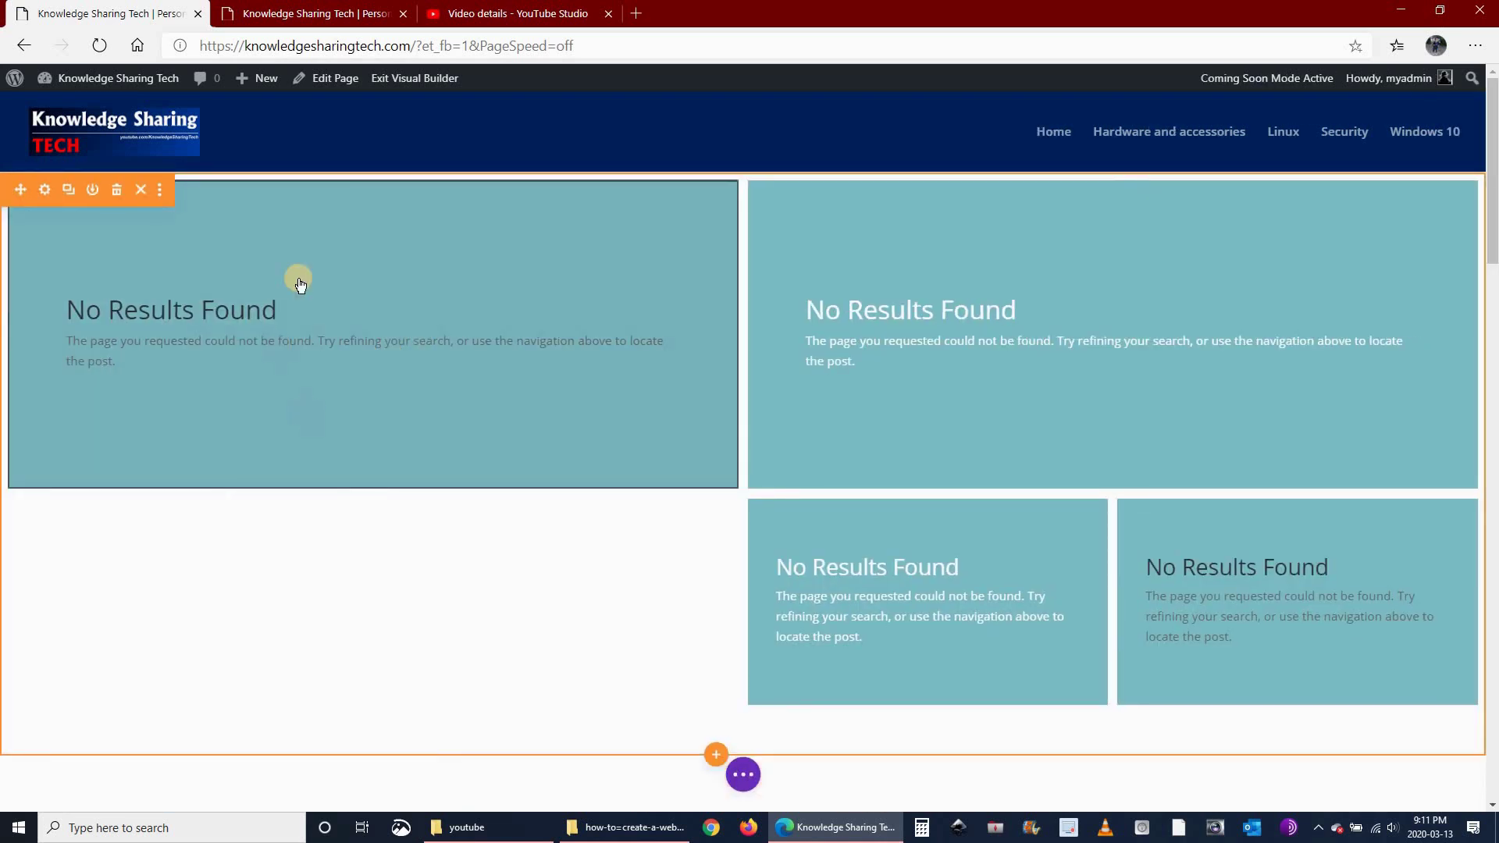
Make the large left post slider include posts from all categories
left_click(328, 225)
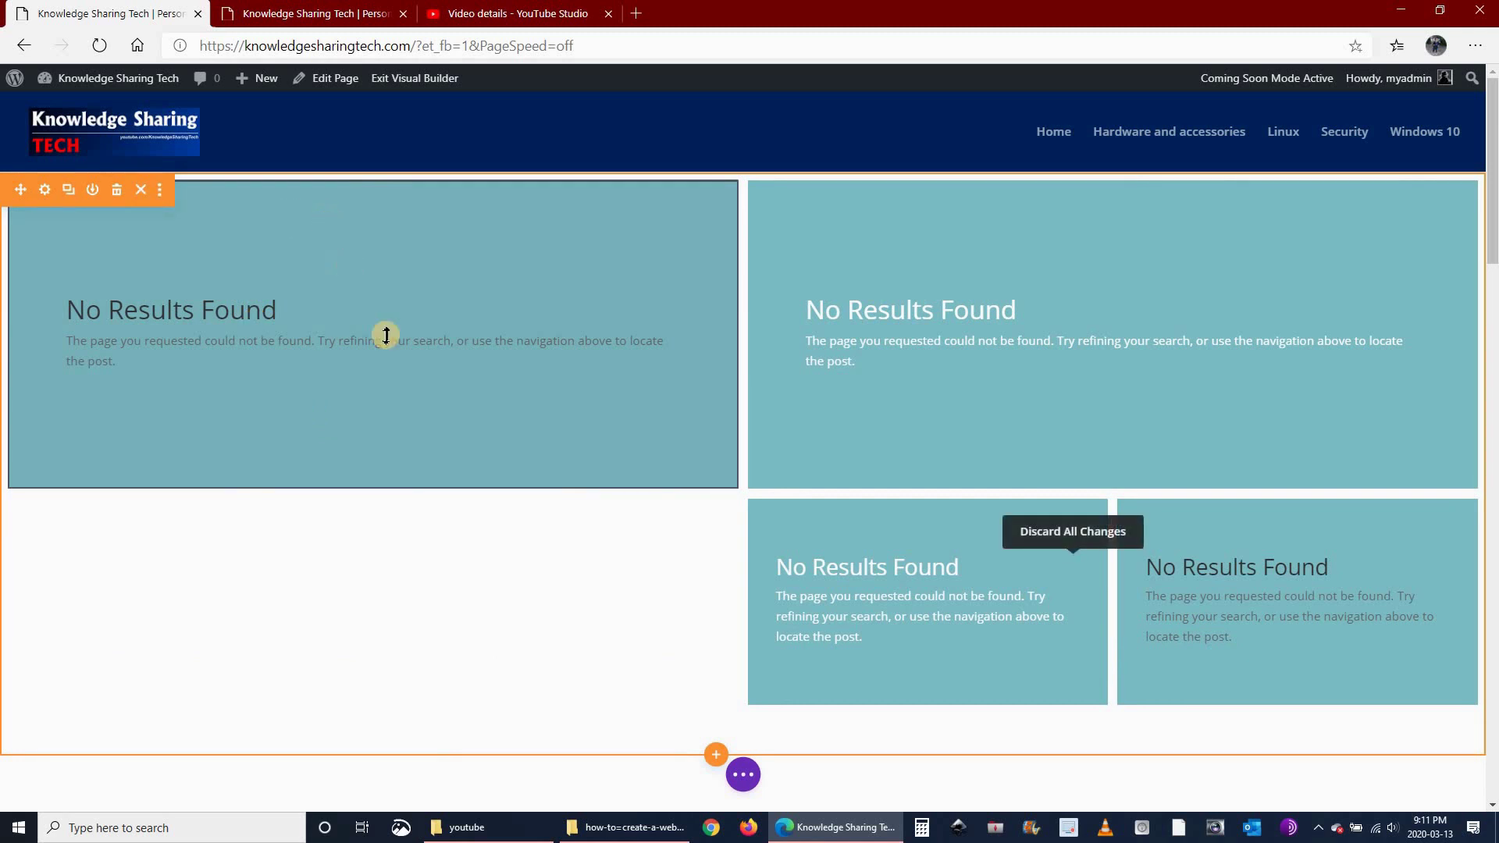
mouse_move(387, 292)
left_click(330, 225)
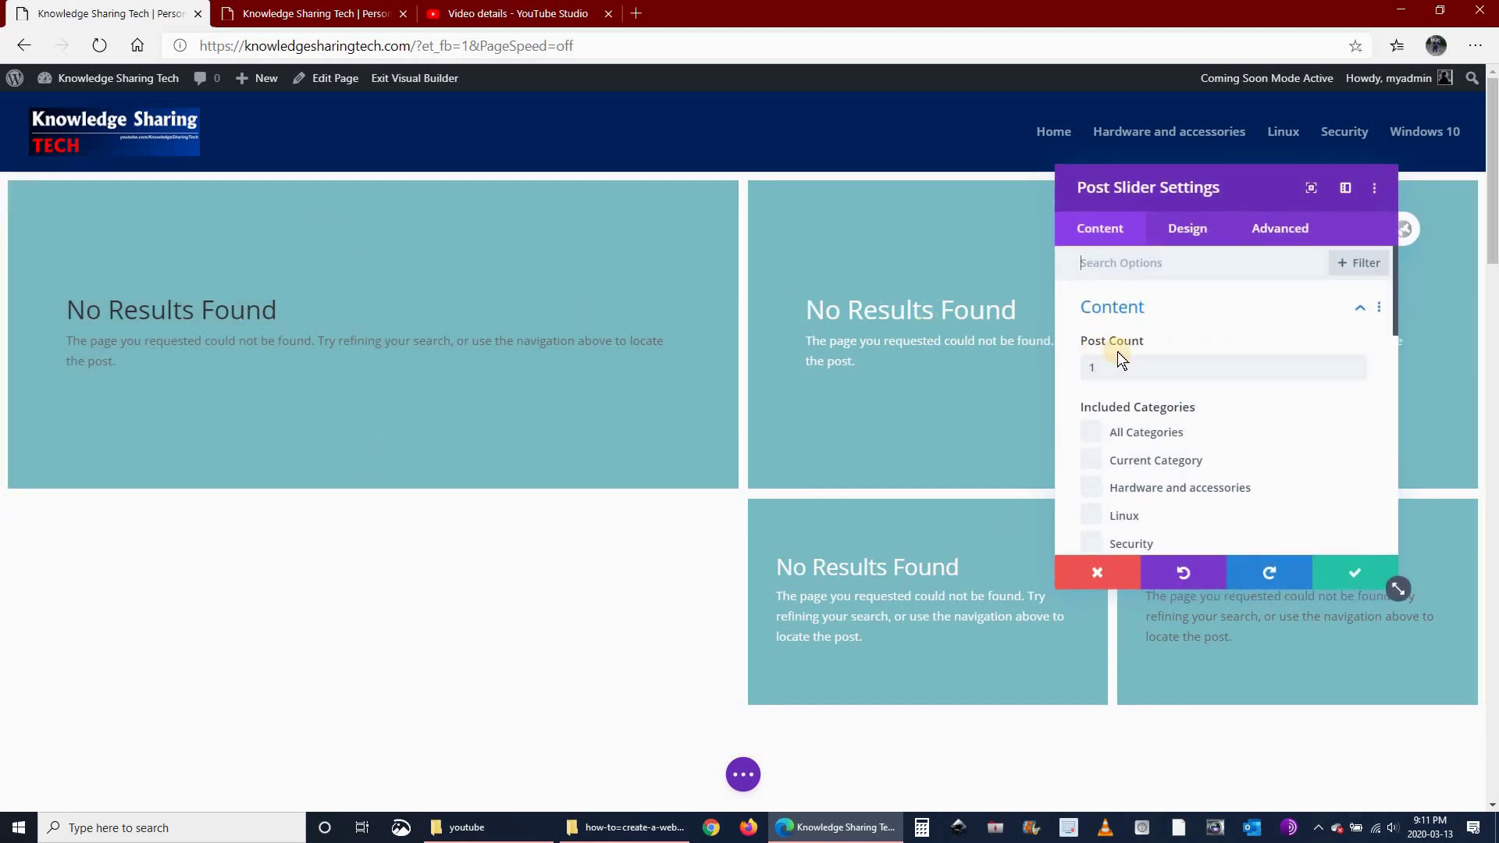
left_click(1158, 443)
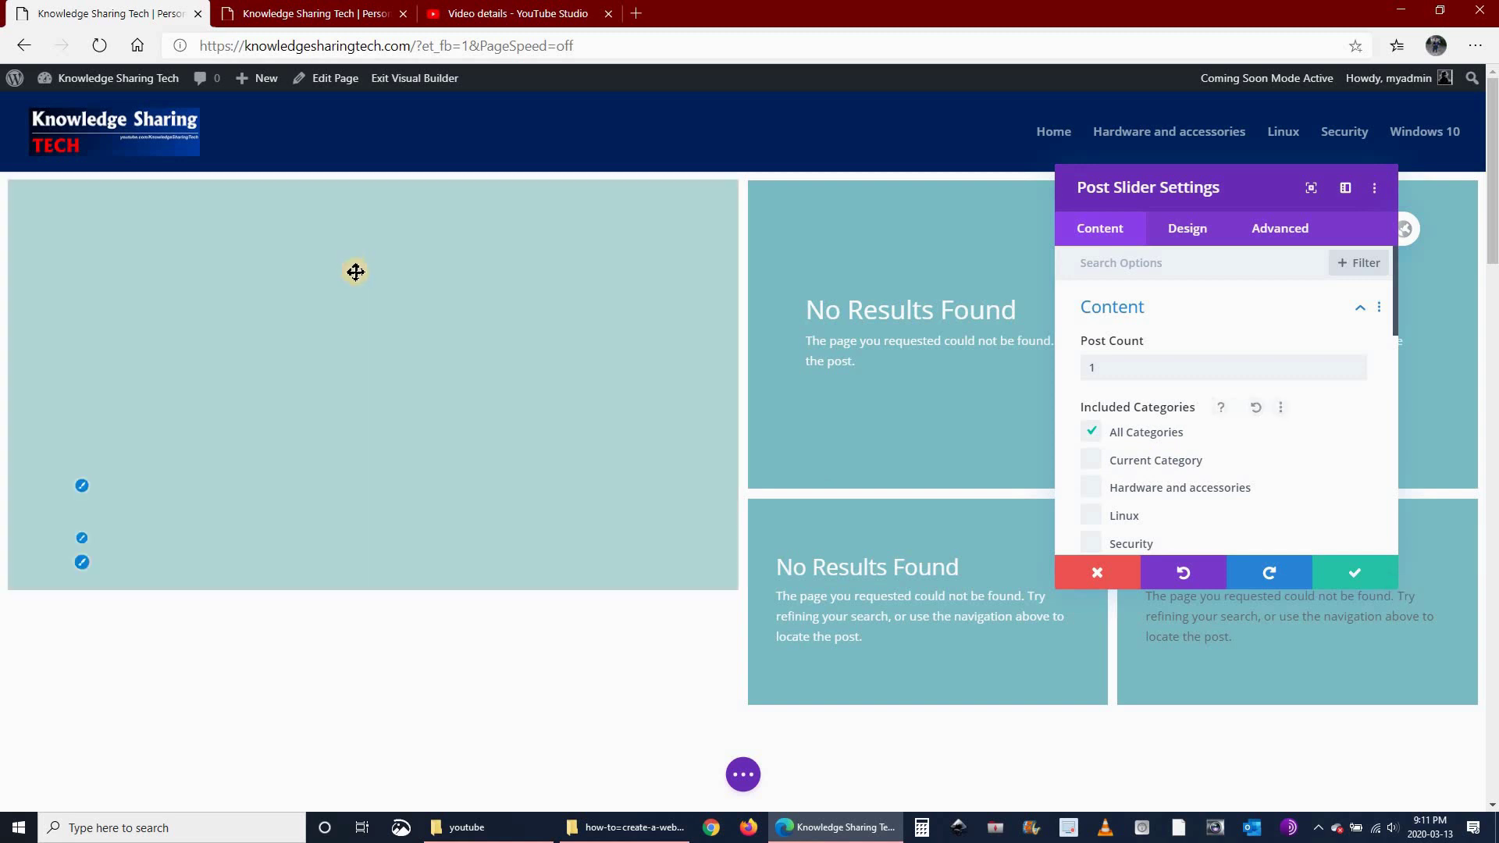
Keep the left slider's arrows off and hide its post meta
scroll(1163, 391, "down", 1)
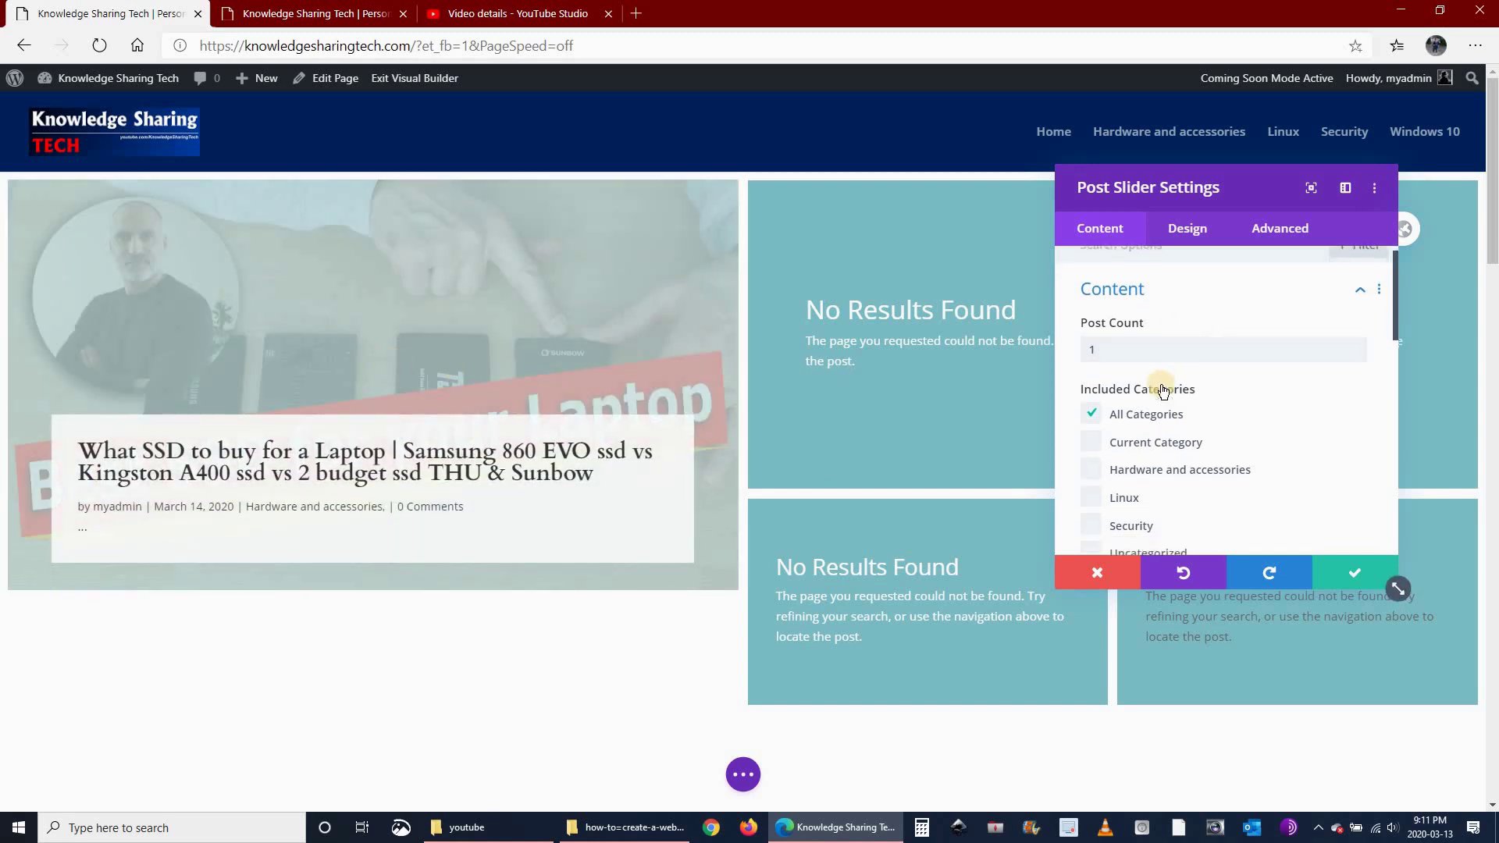
scroll(1101, 362, "up", 1)
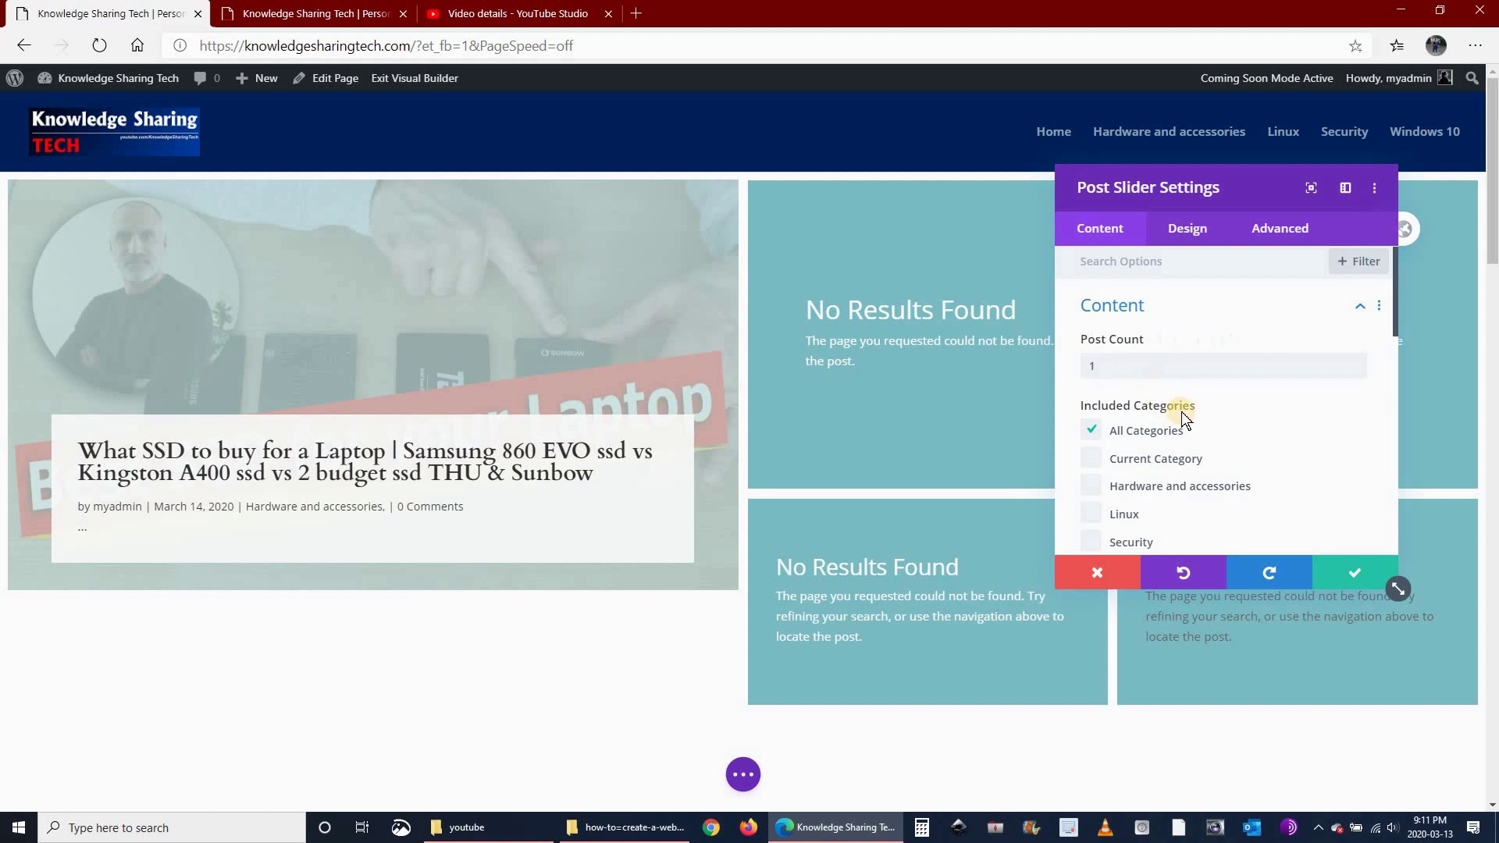
scroll(1179, 413, "down", 3)
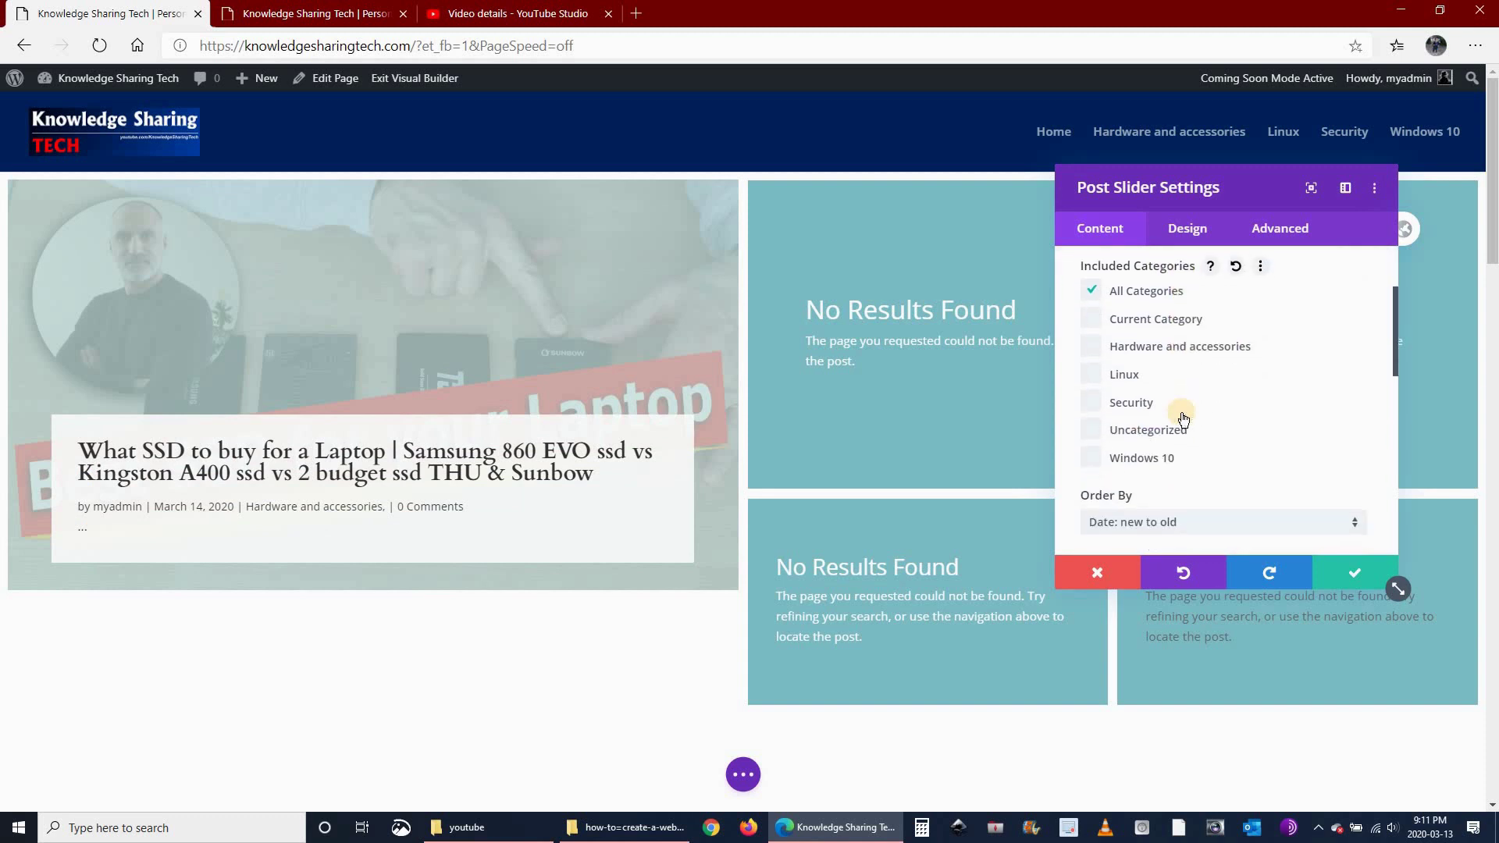
scroll(1178, 414, "down", 3)
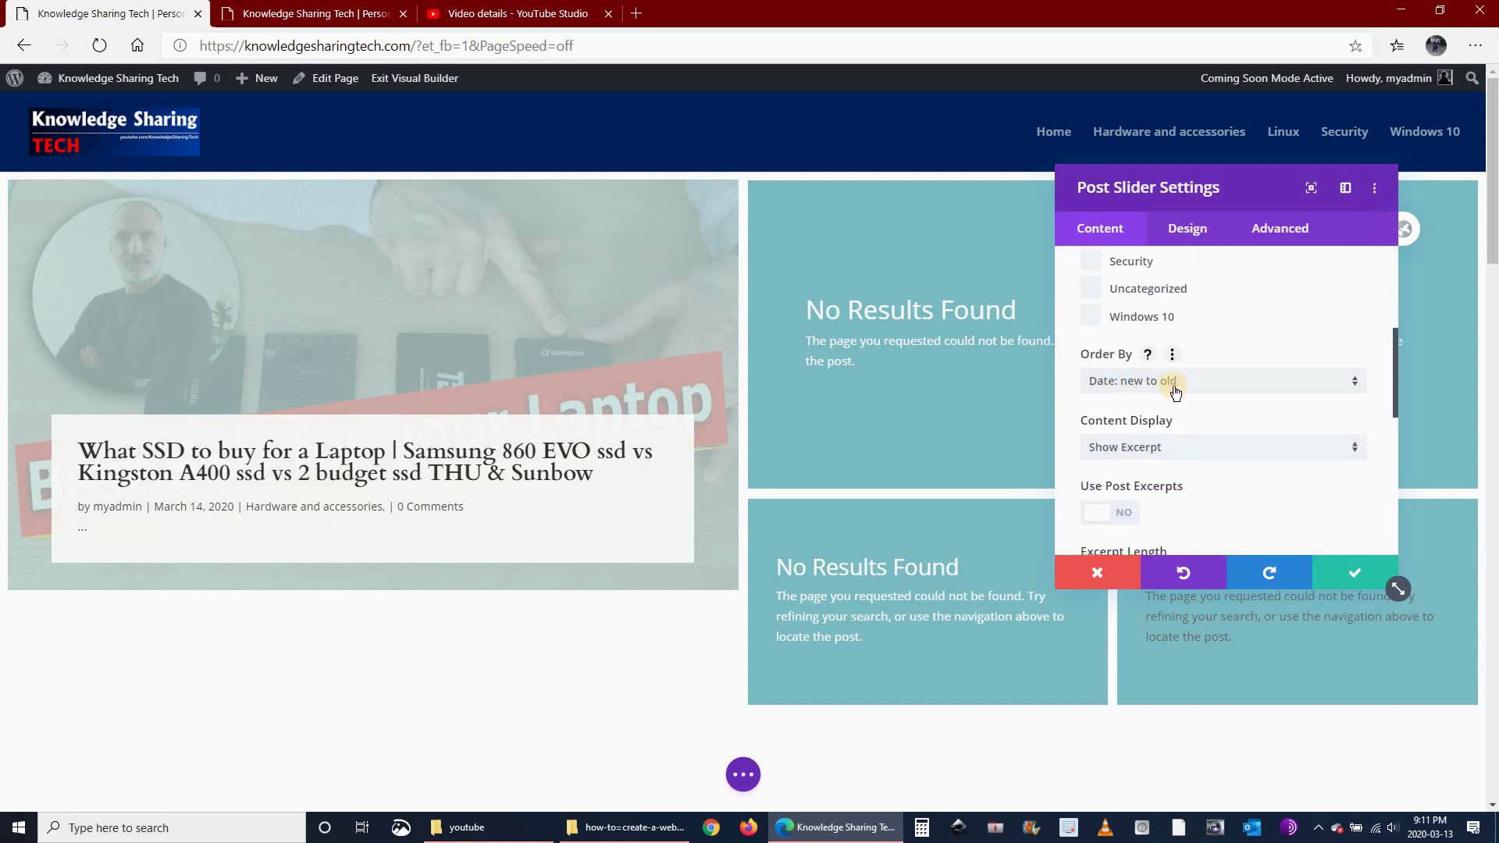
scroll(1147, 492, "down", 5)
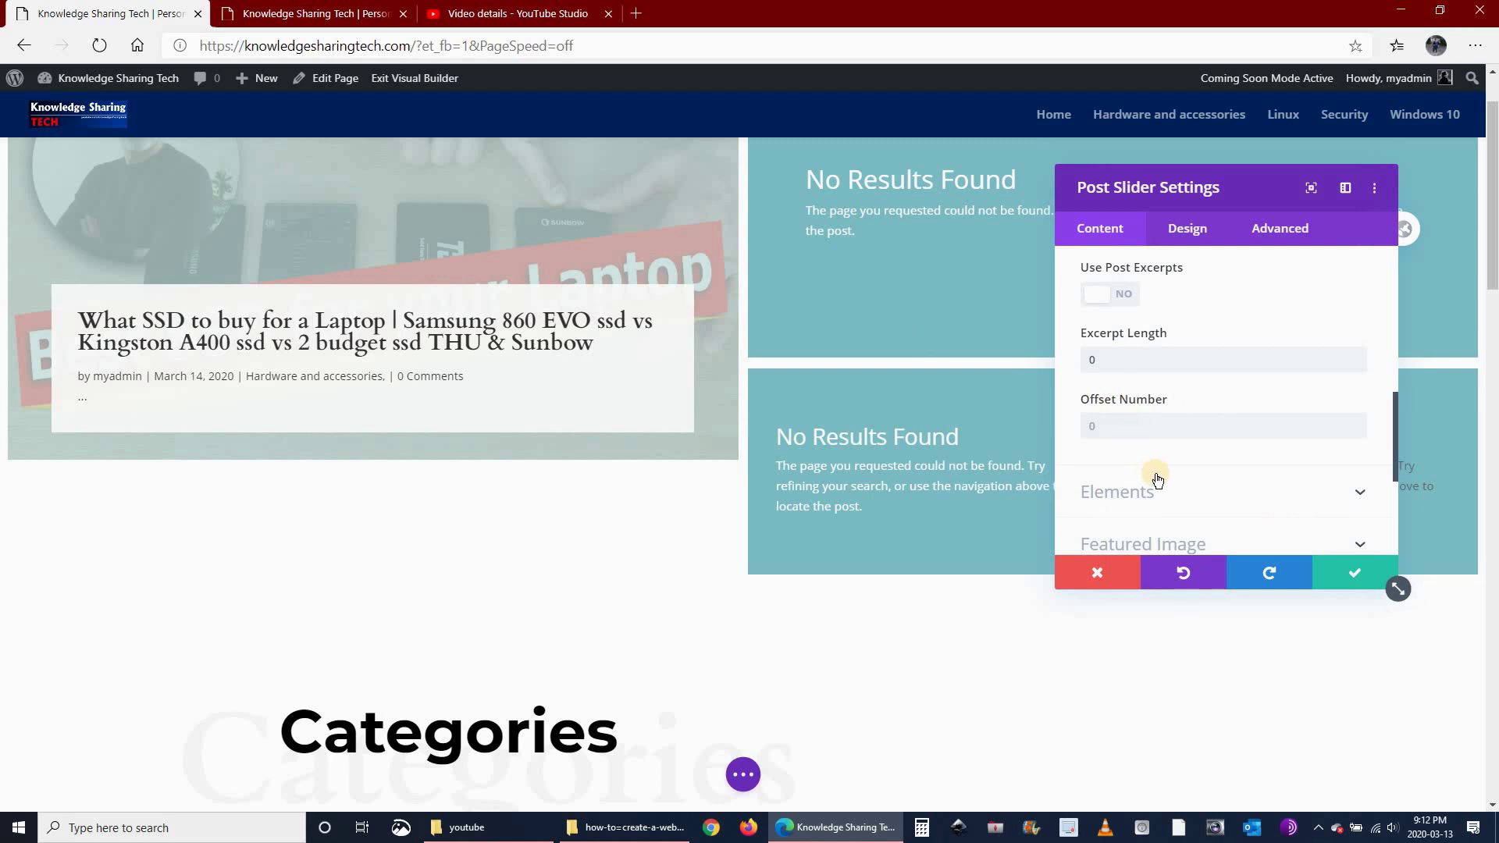
scroll(1156, 479, "down", 1)
left_click(1159, 434)
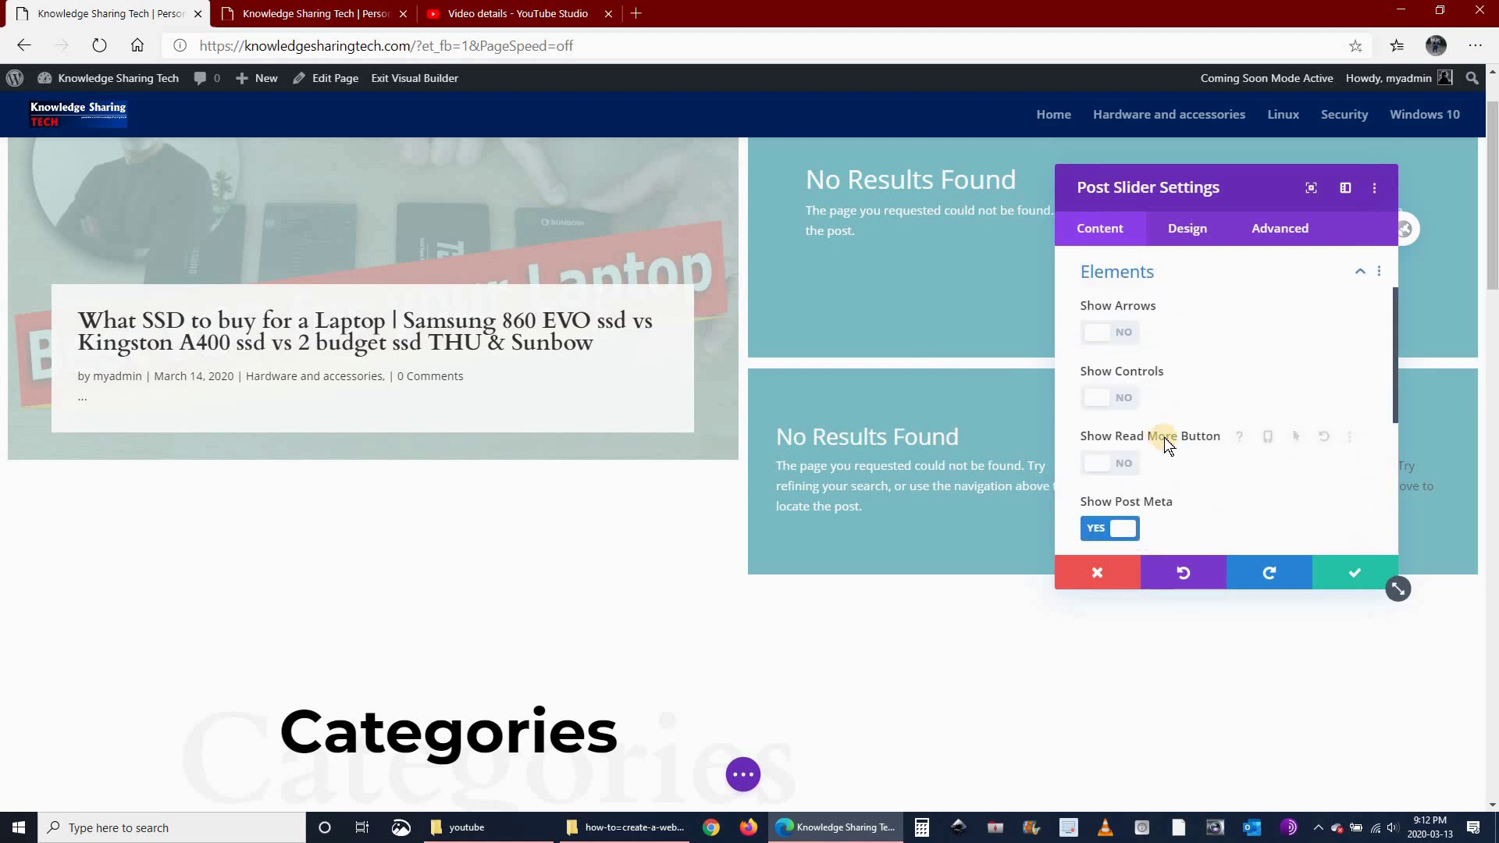
left_click(1099, 336)
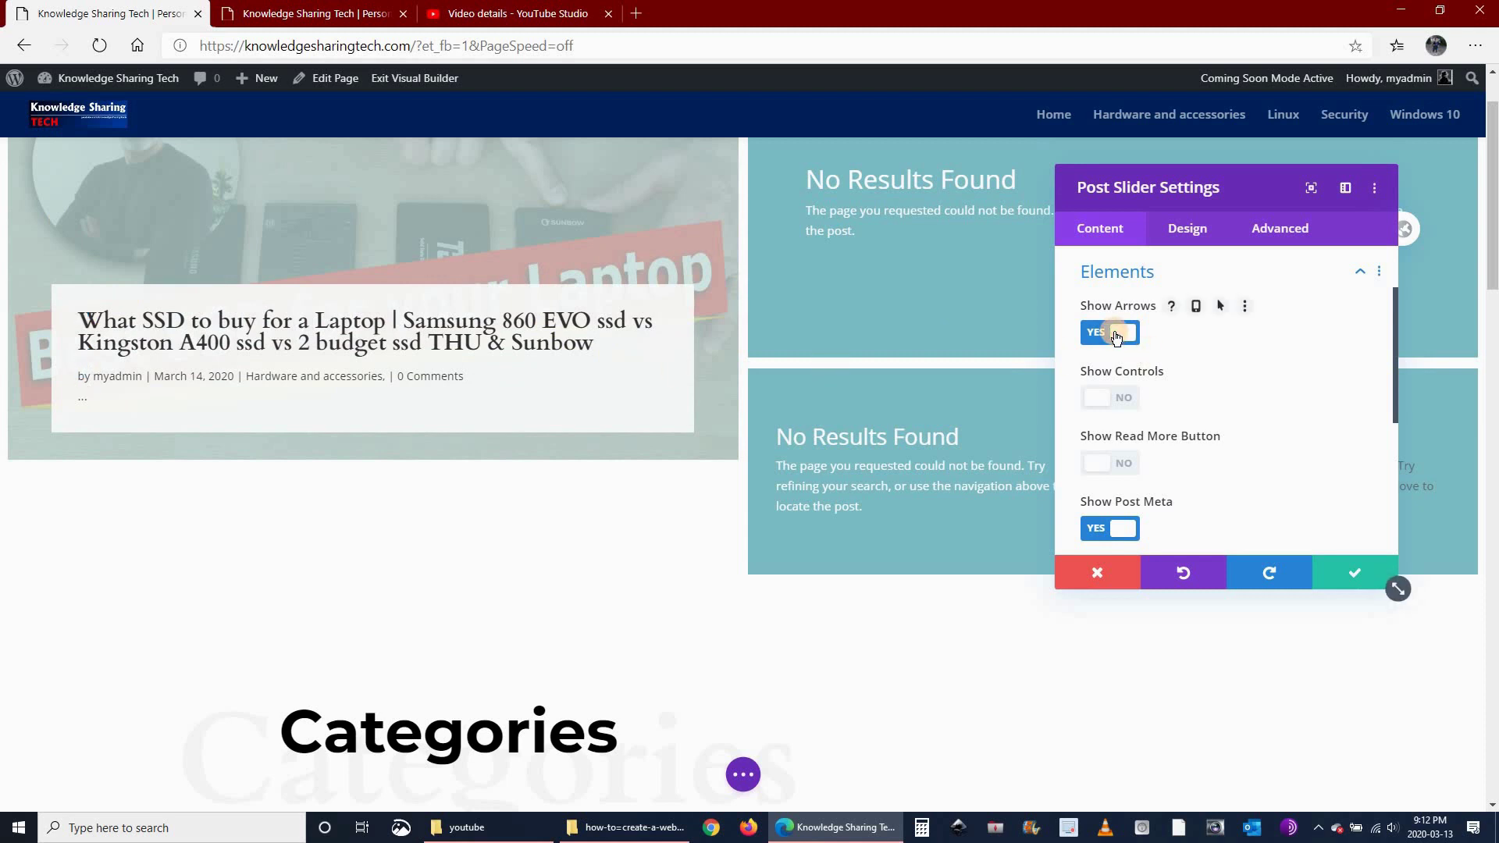
left_click(1115, 336)
scroll(1234, 438, "down", 1)
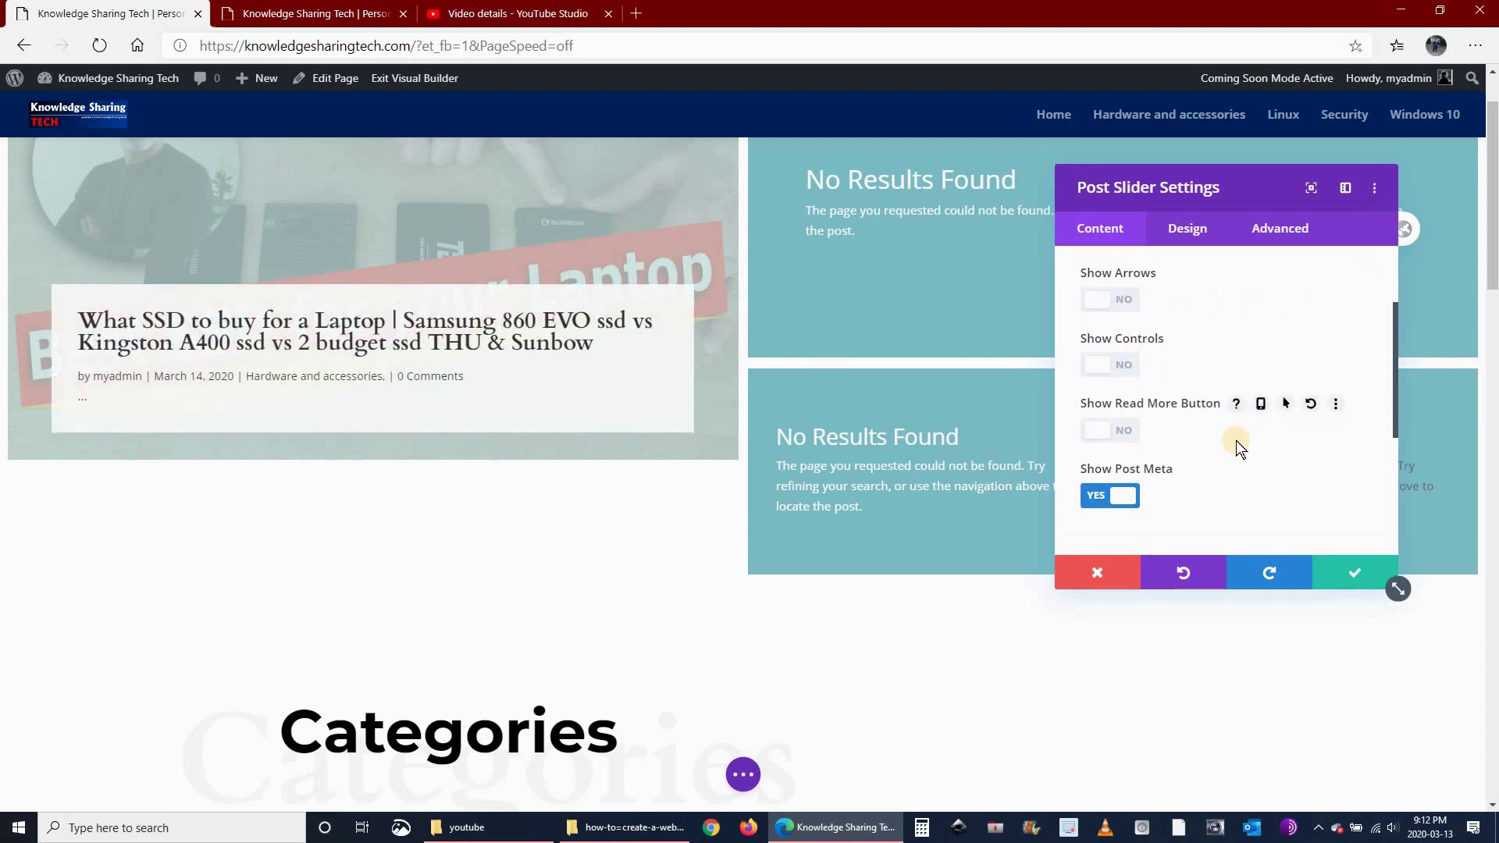
scroll(1236, 442, "down", 2)
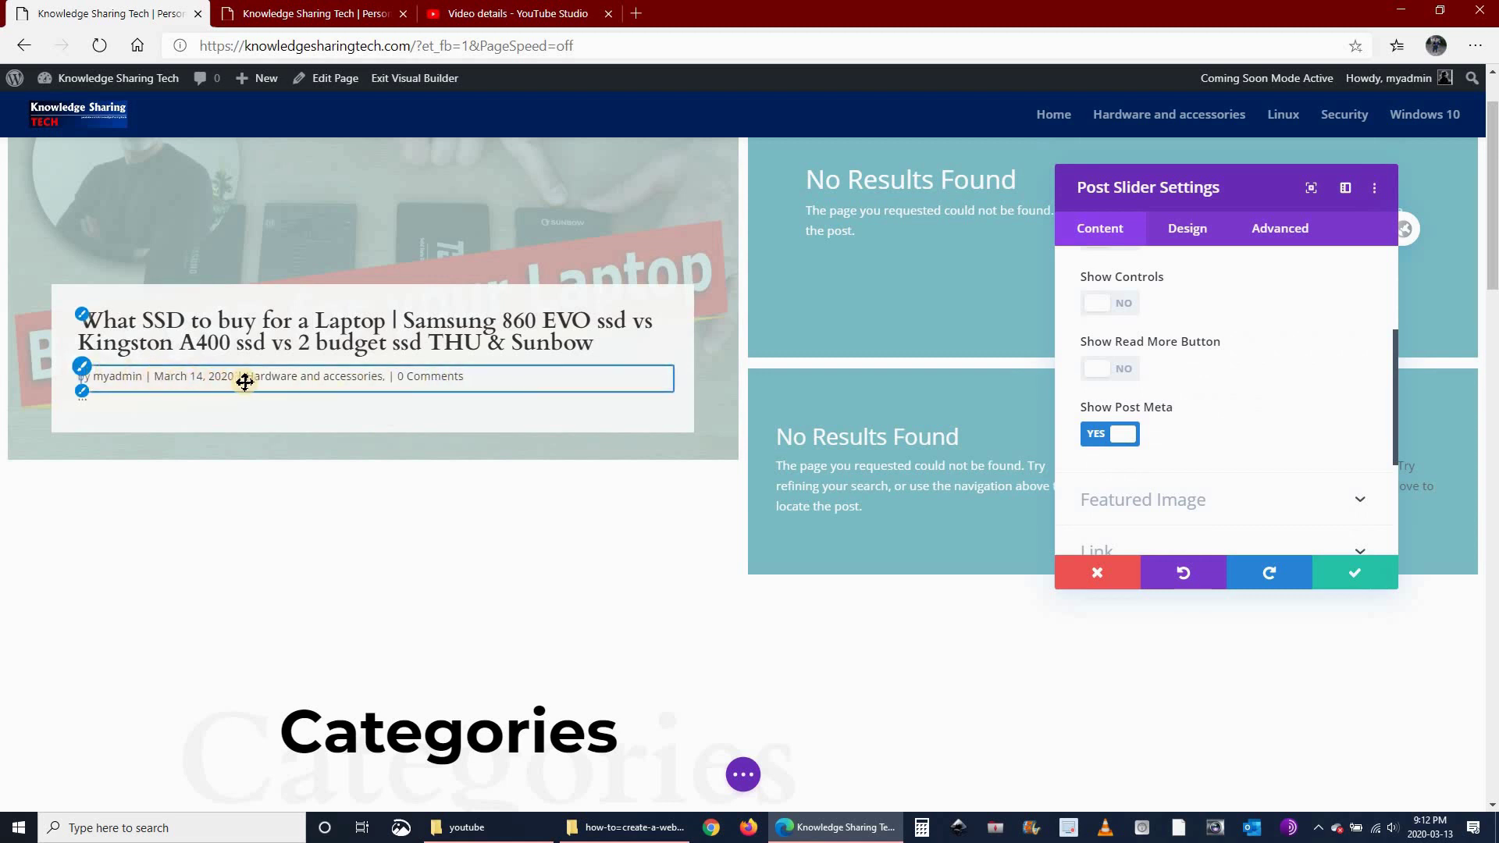
left_click(1122, 437)
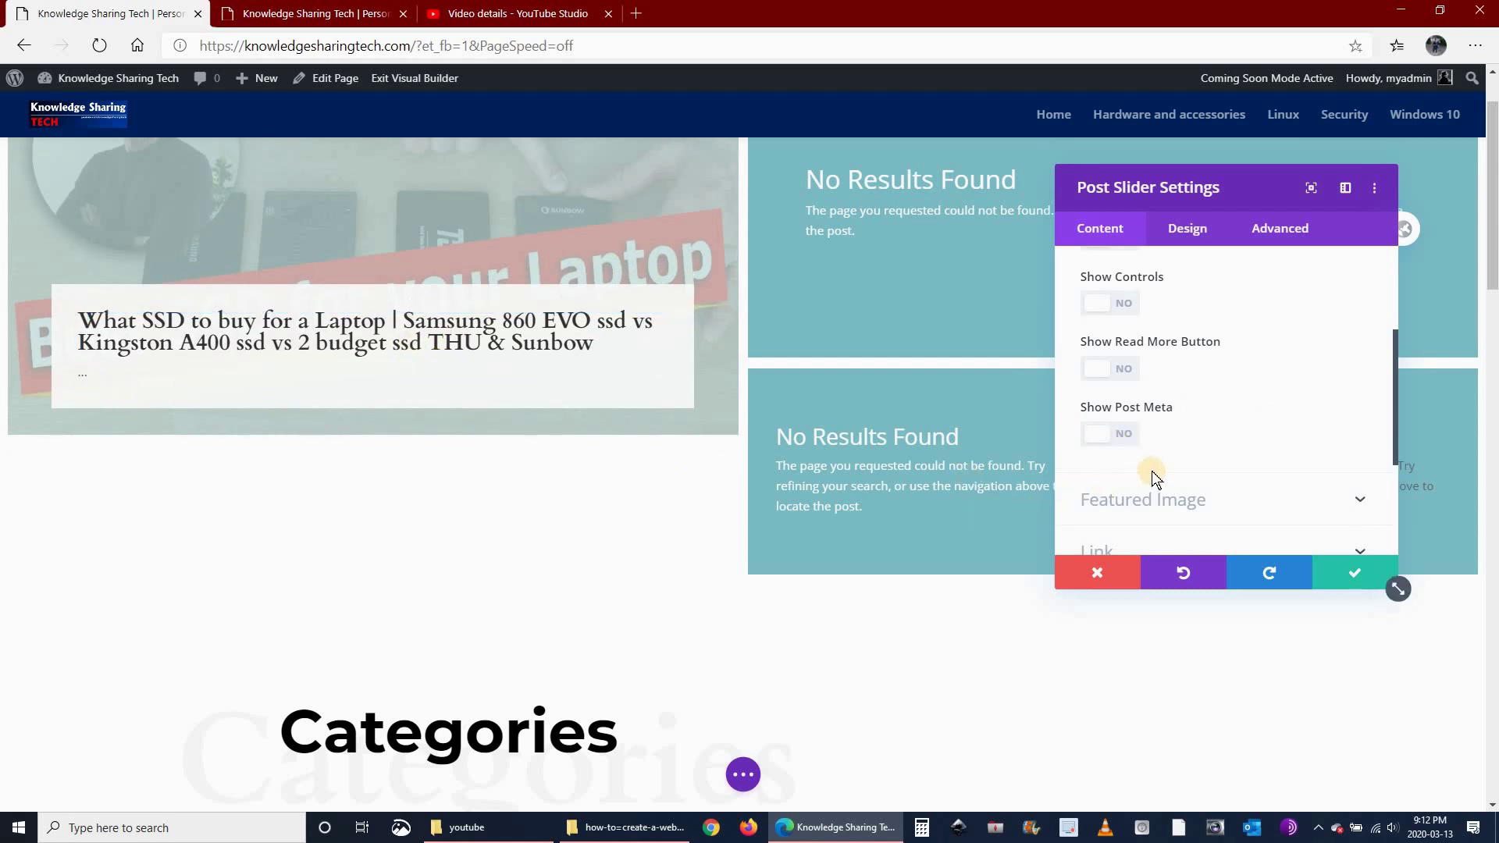
Remove the left slider's grey background overlay and save it
scroll(1150, 470, "down", 2)
left_click(1187, 227)
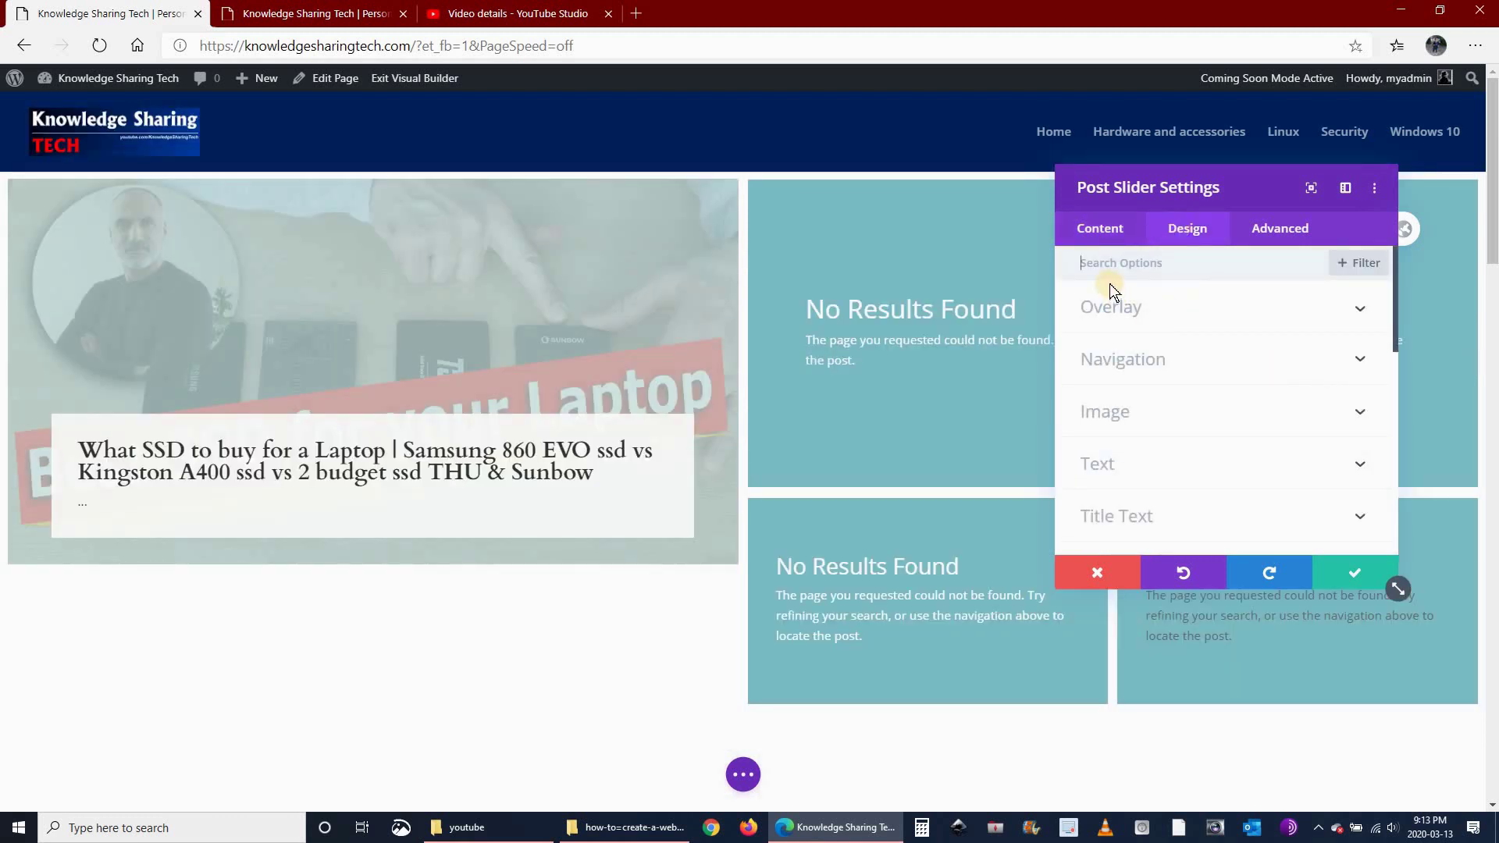
left_click(1146, 329)
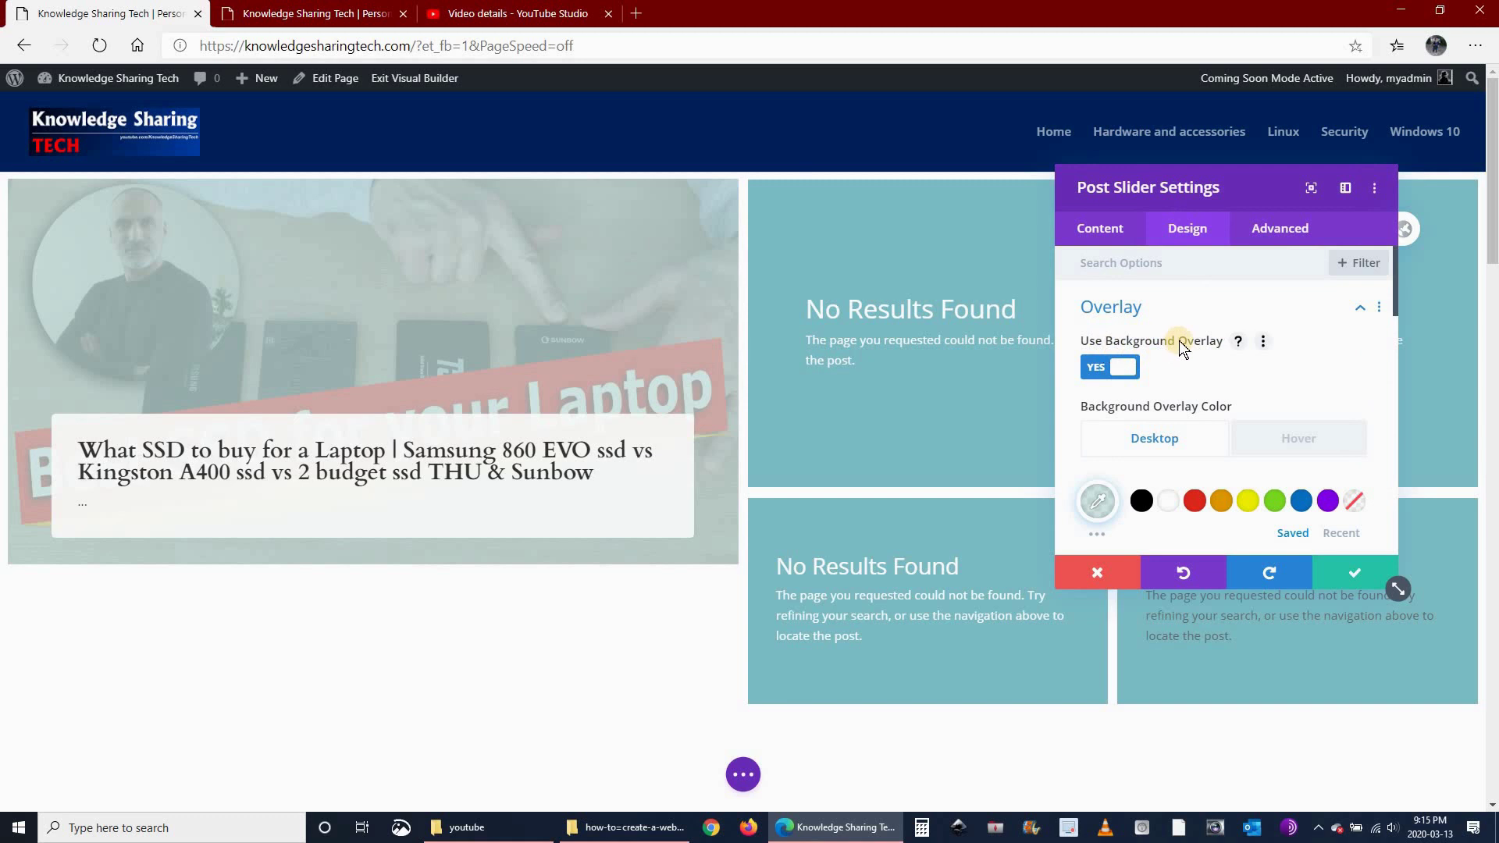
left_click(1108, 367)
left_click(1123, 388)
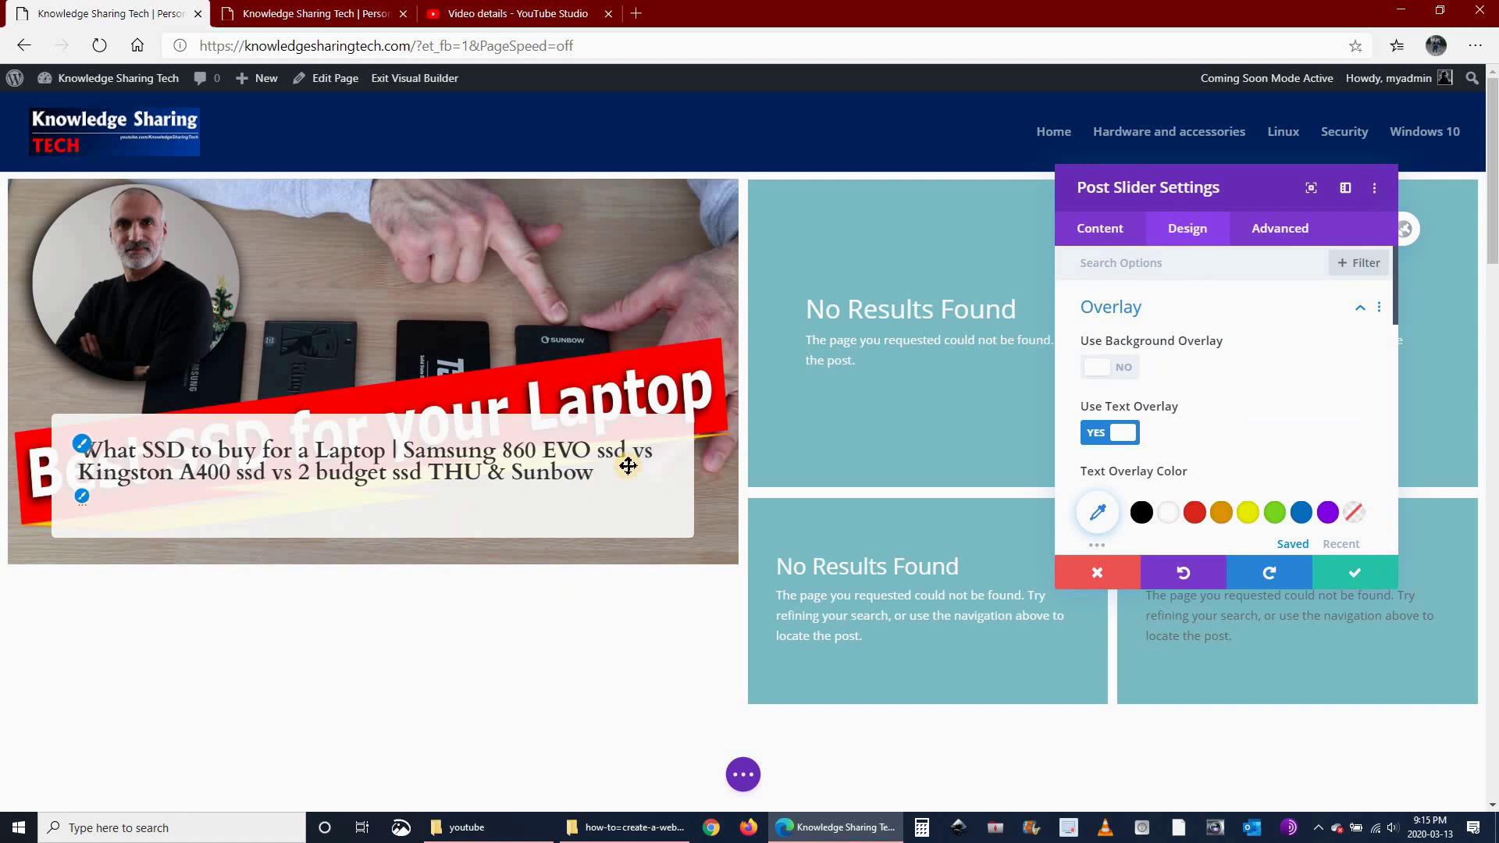
left_click(1350, 579)
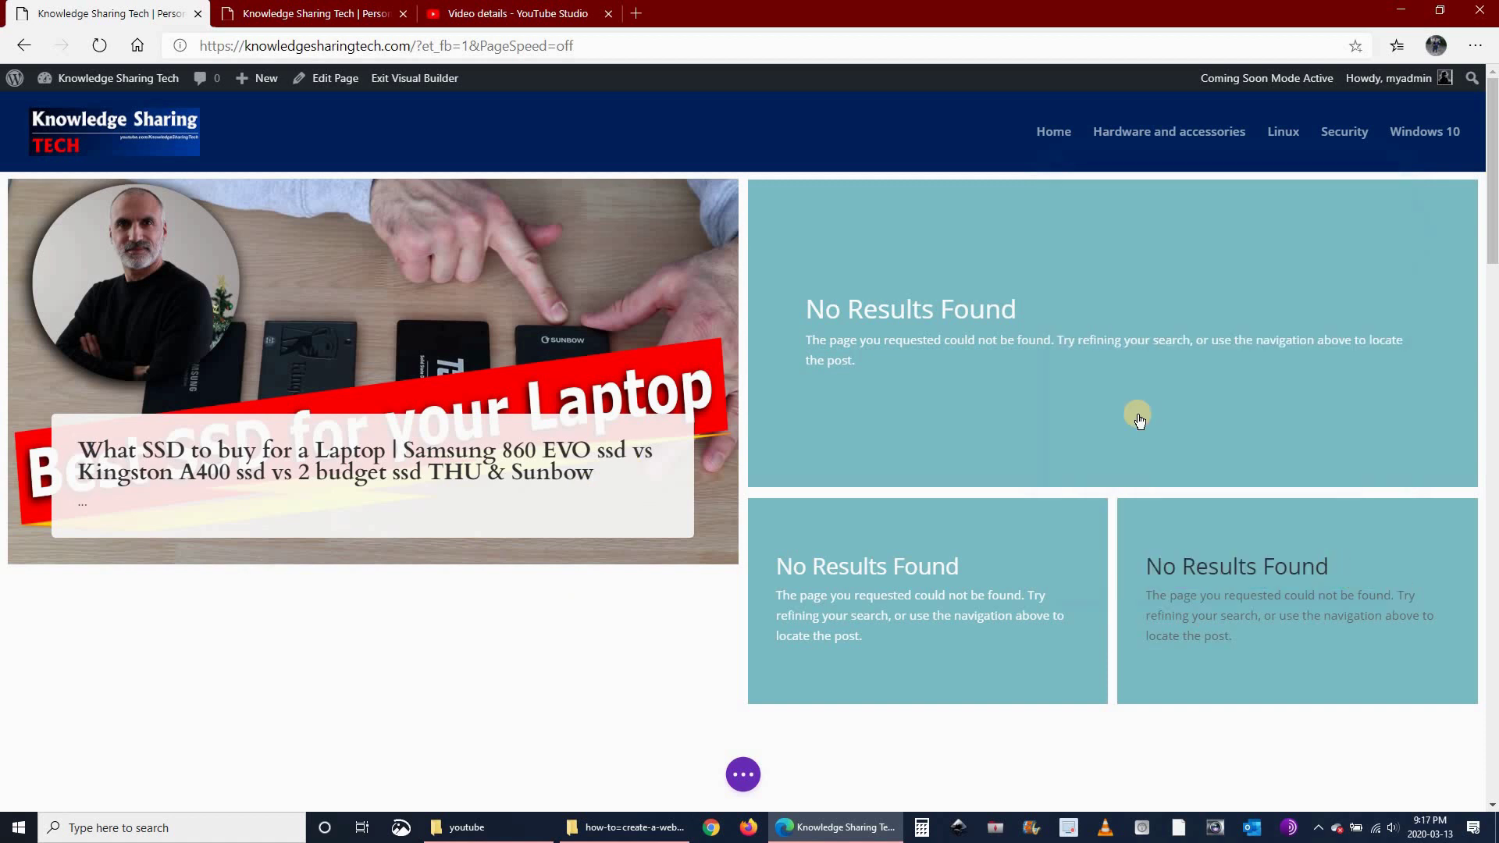
Set the upper-right slider to all categories, skipping the newest post, with post meta hidden
left_click(1347, 240)
mouse_move(1114, 235)
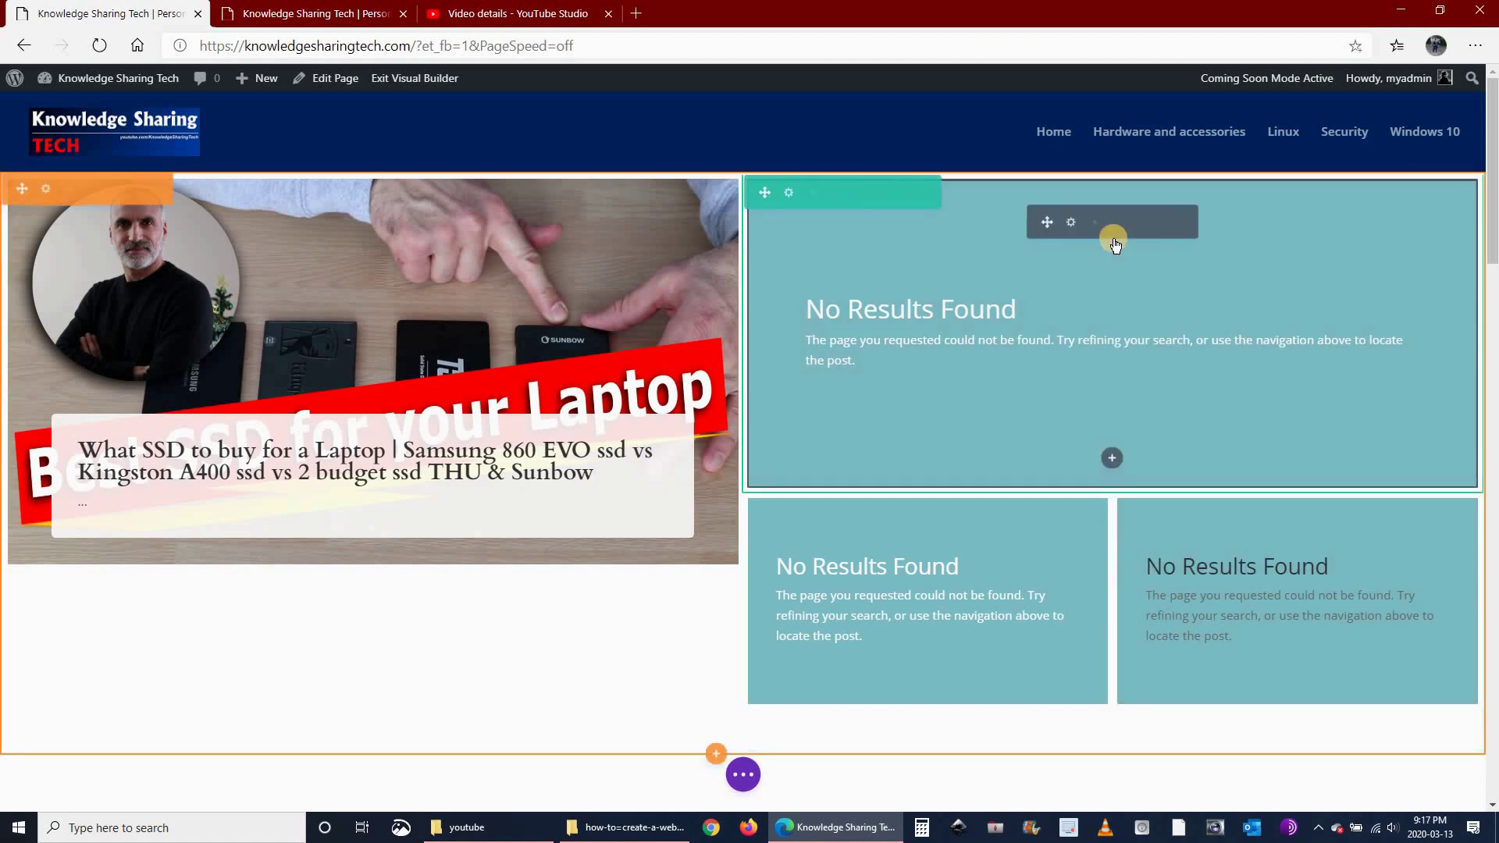
left_click(1069, 224)
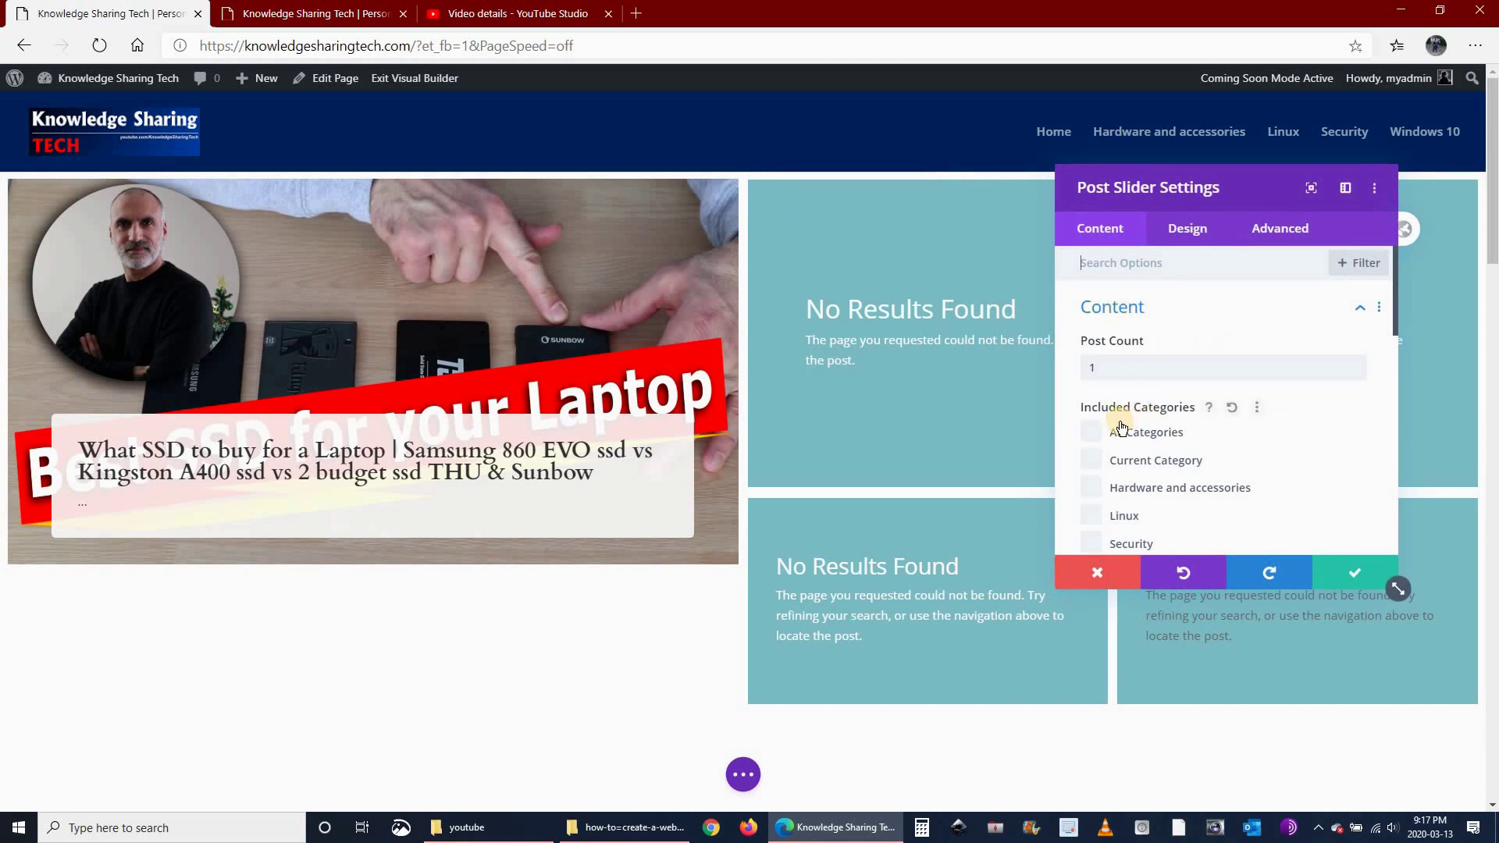
left_click(1090, 434)
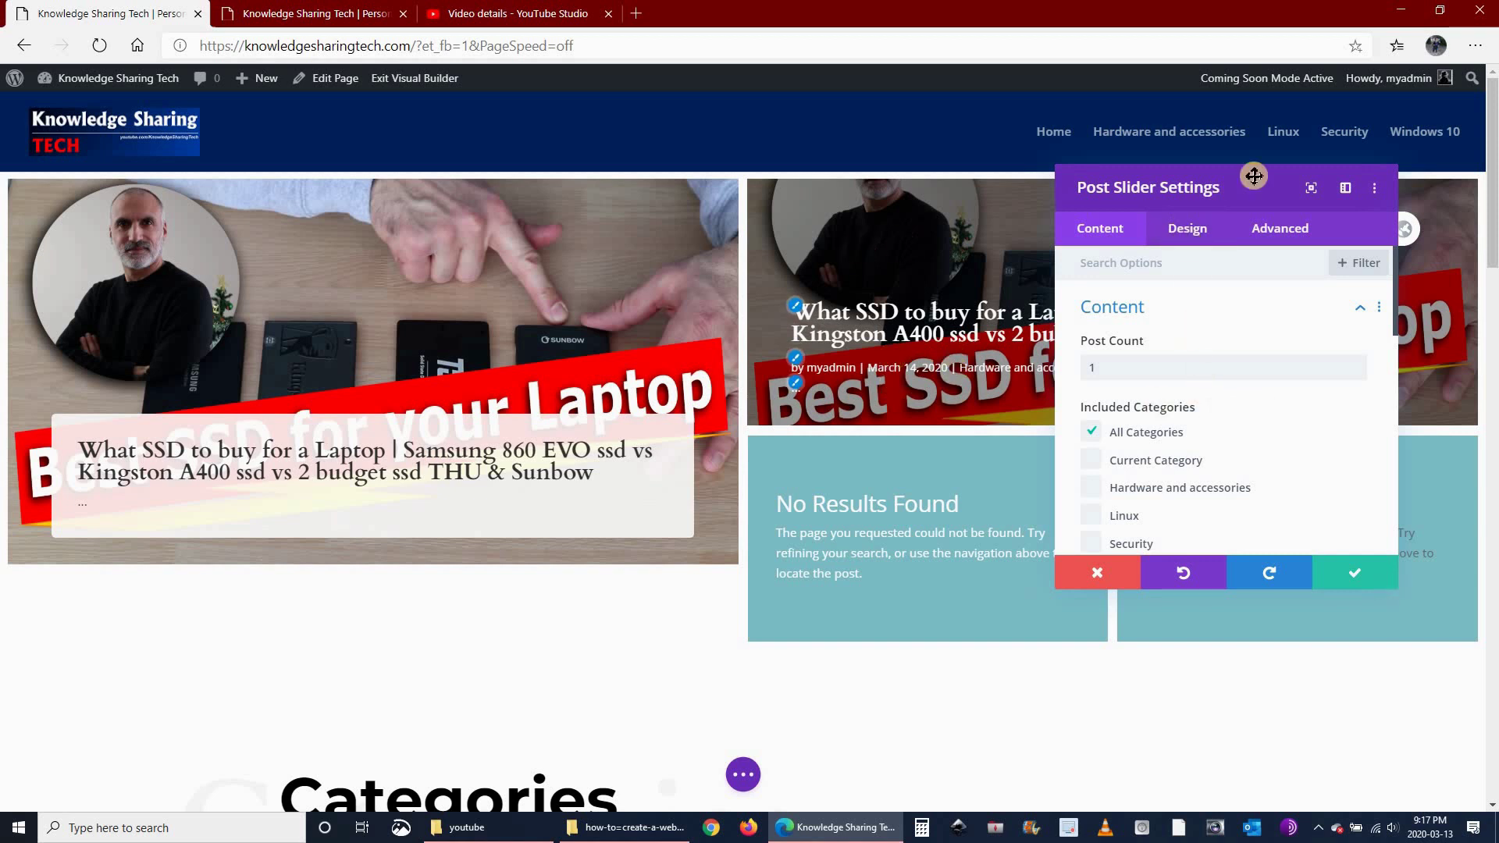
scroll(1230, 388, "down", 5)
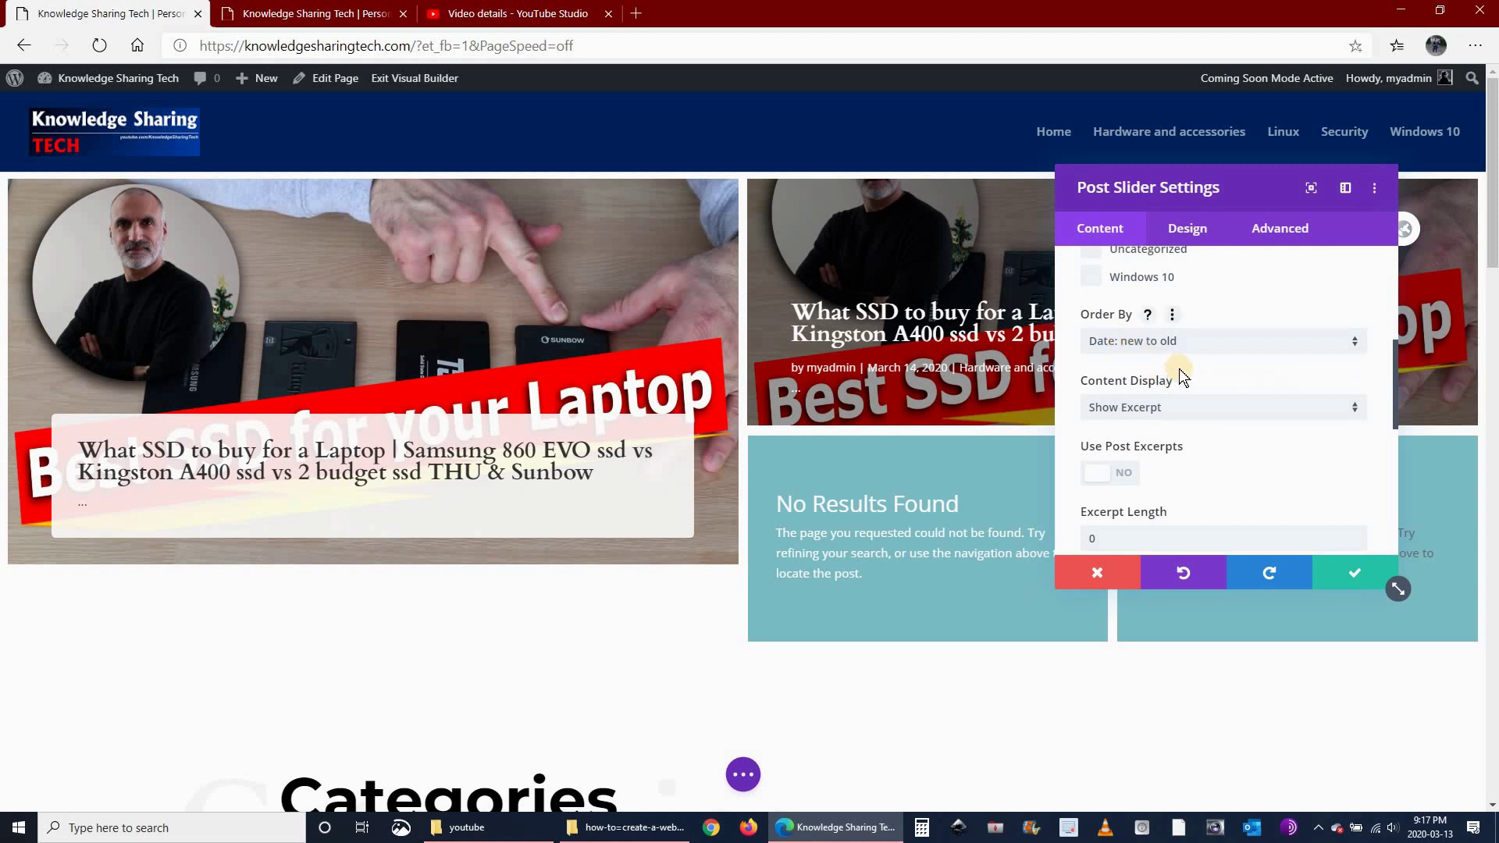
scroll(1188, 384, "down", 5)
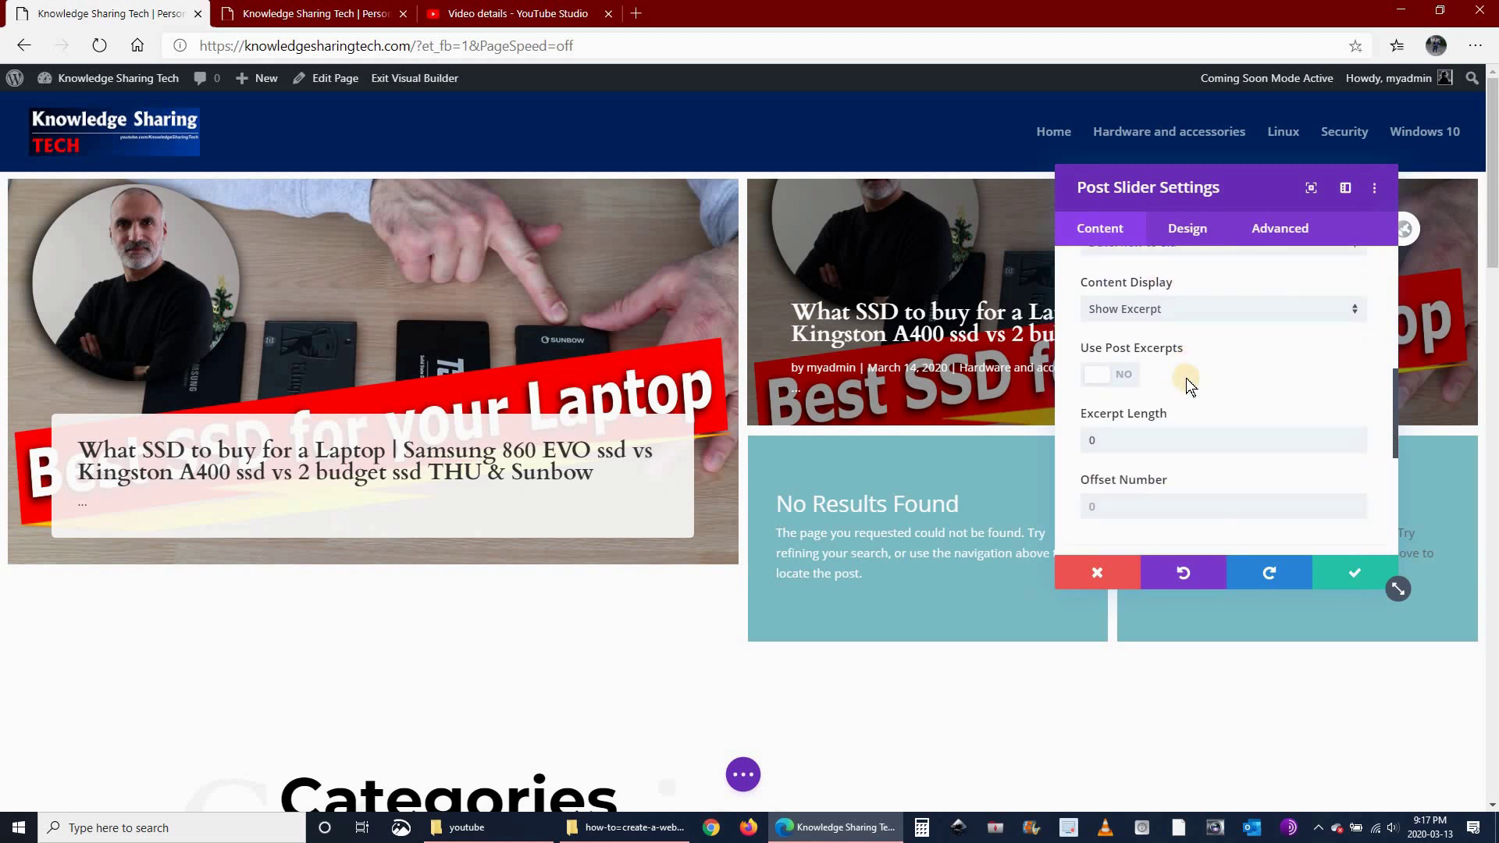
left_click(1119, 388)
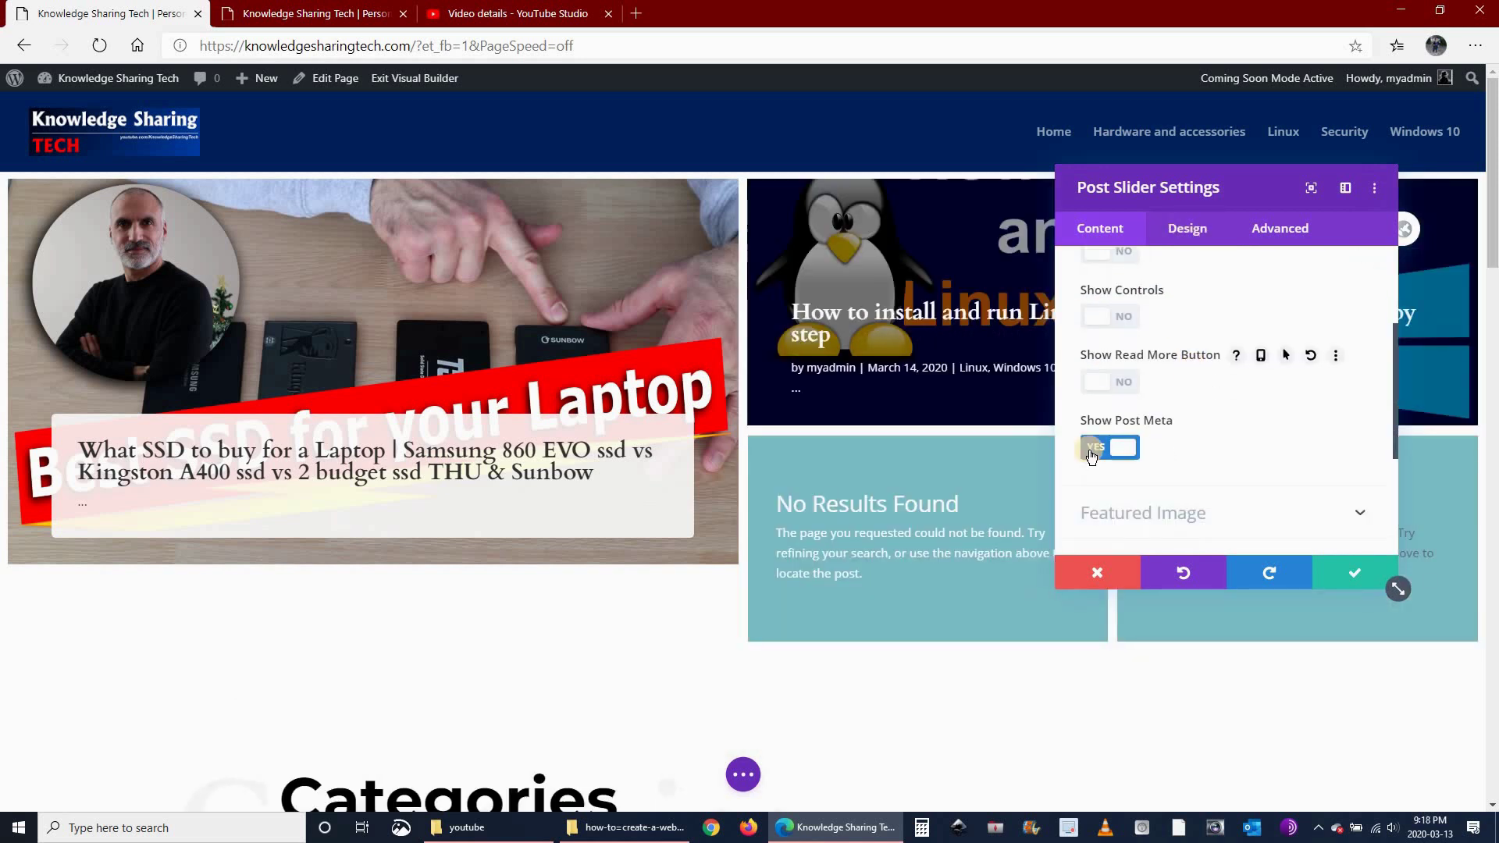
left_click(1102, 450)
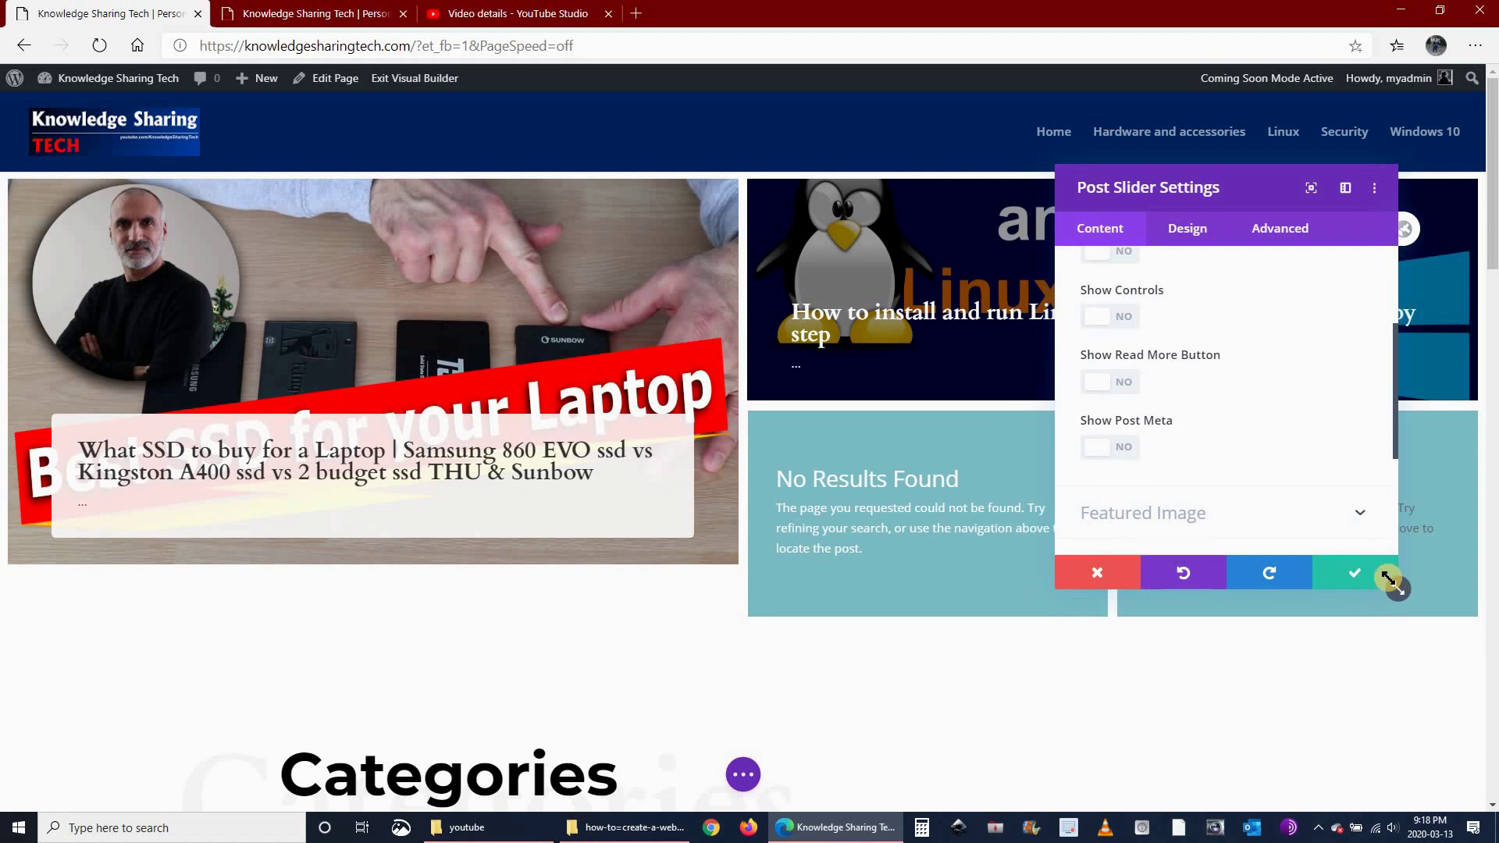
left_click(1355, 576)
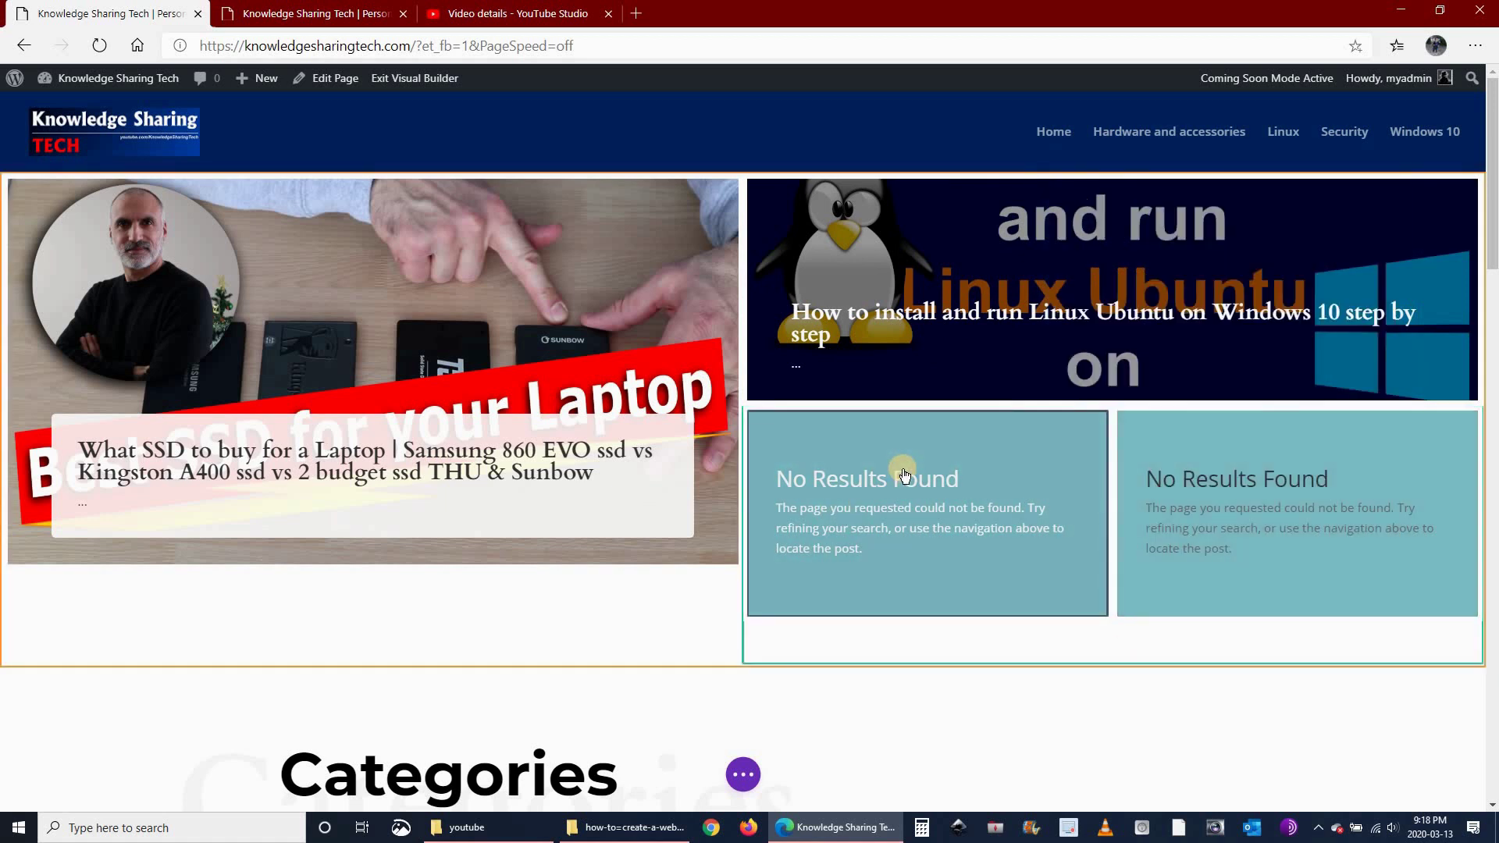
Set the lower-left slider to all categories with offset 2 and post meta hidden, and save
left_click(876, 451)
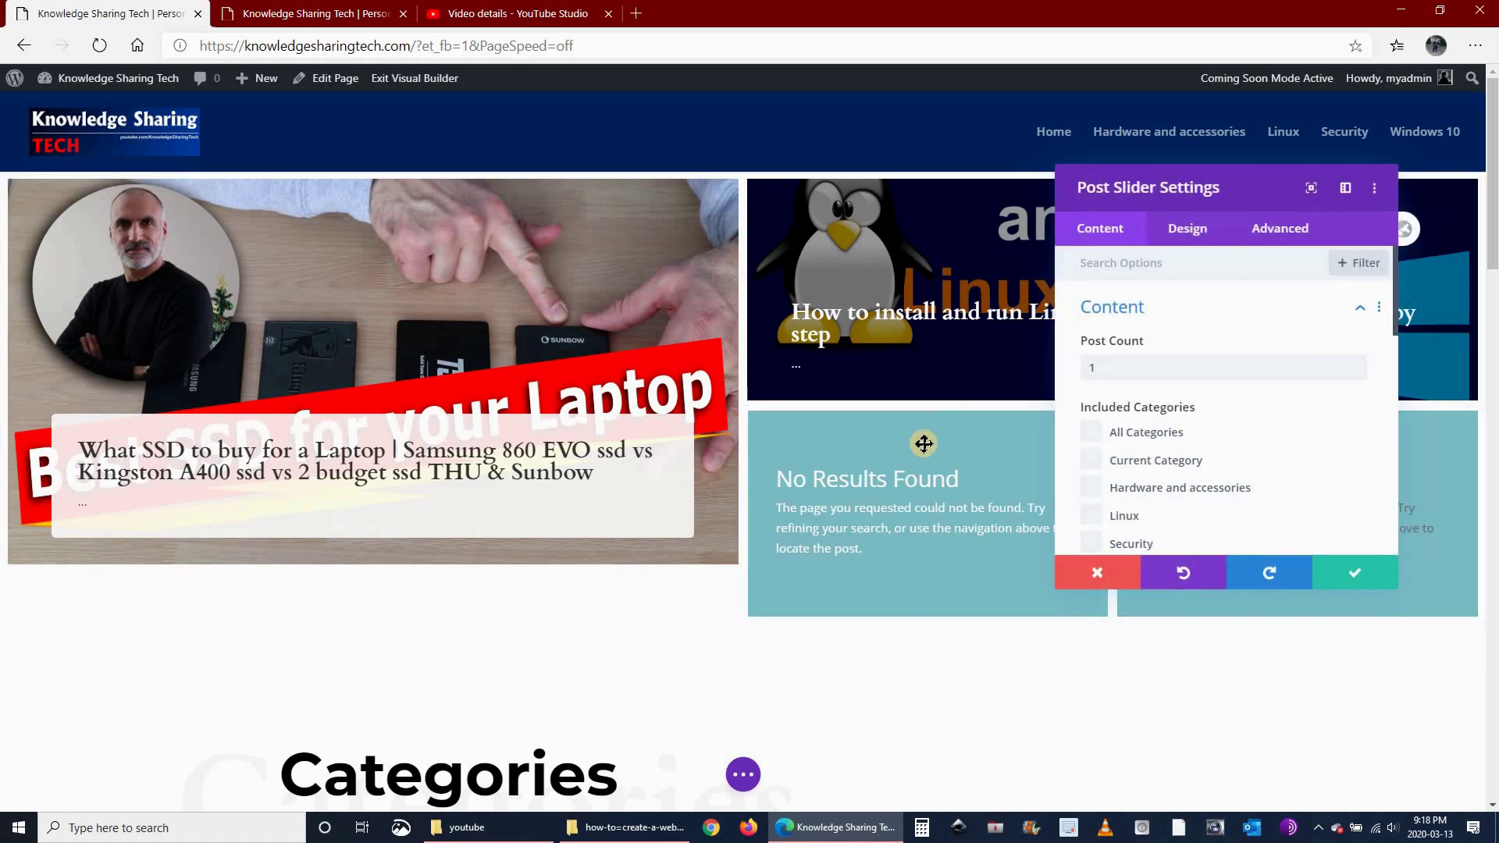
left_click(1158, 436)
scroll(1207, 452, "down", 4)
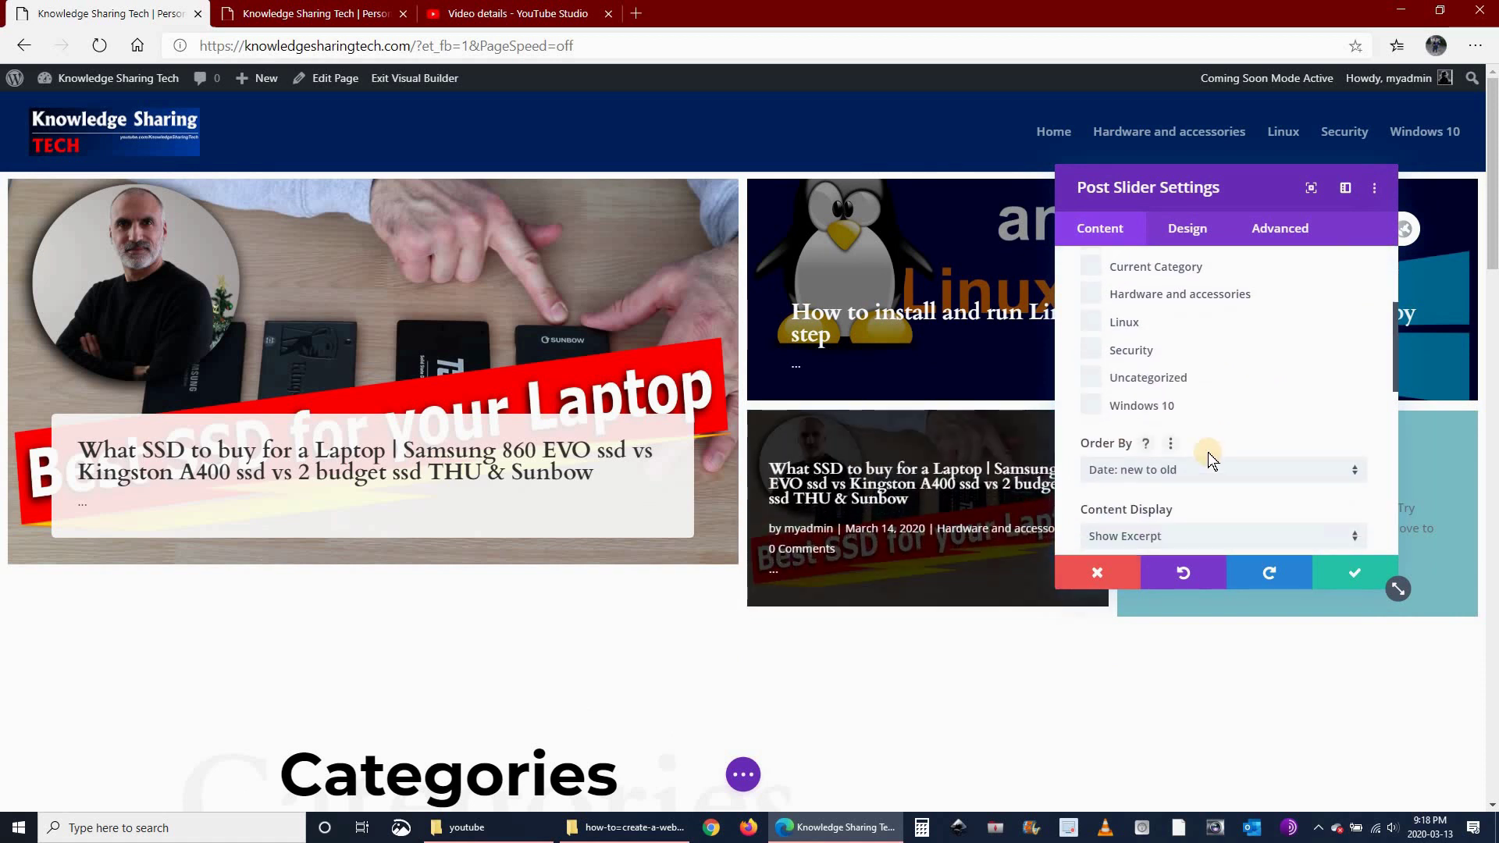
scroll(1207, 452, "down", 2)
left_click(1067, 466)
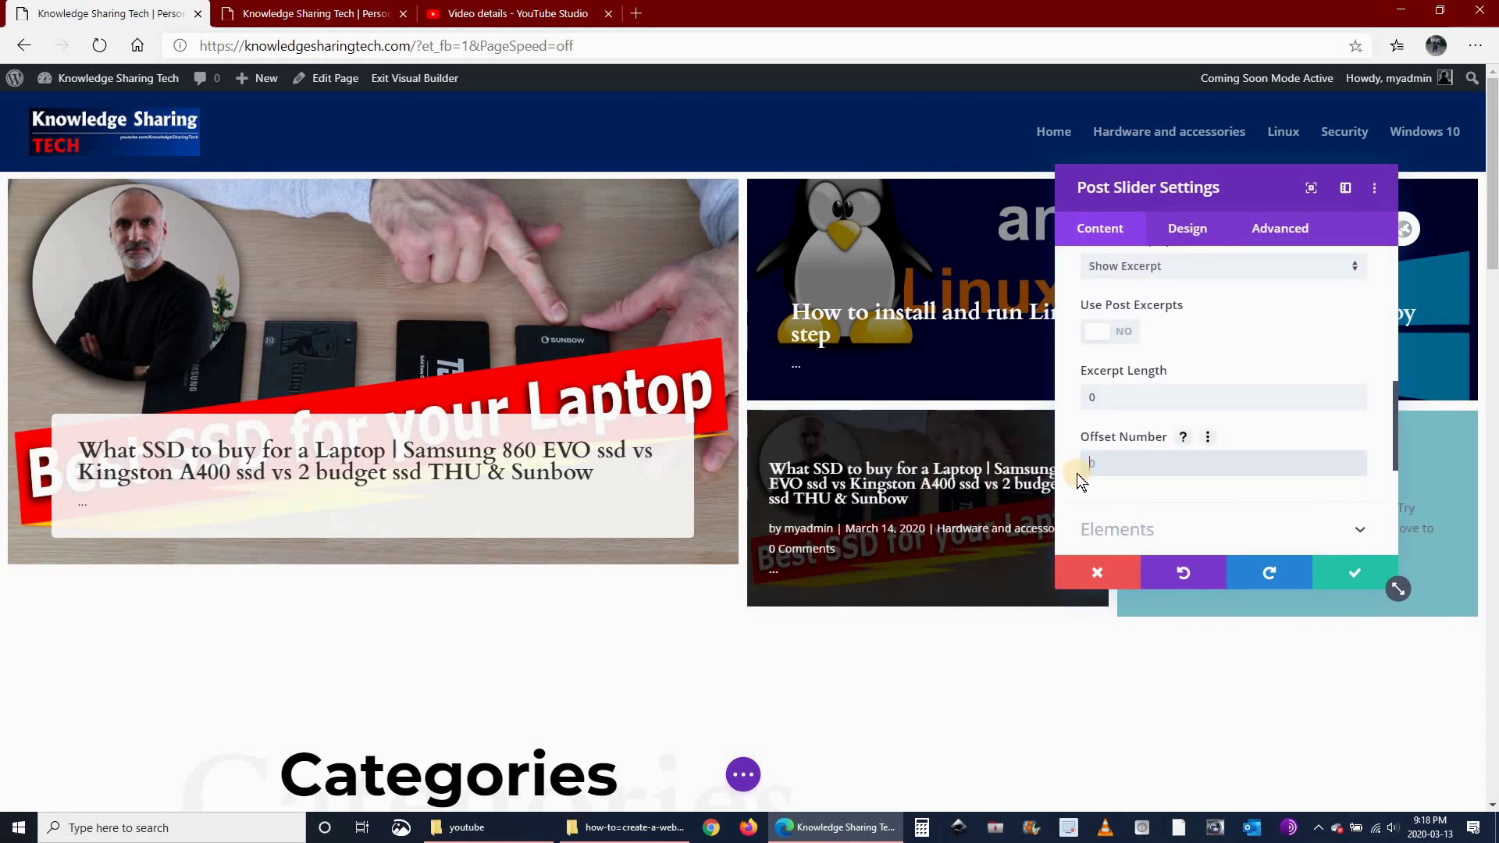
type("2")
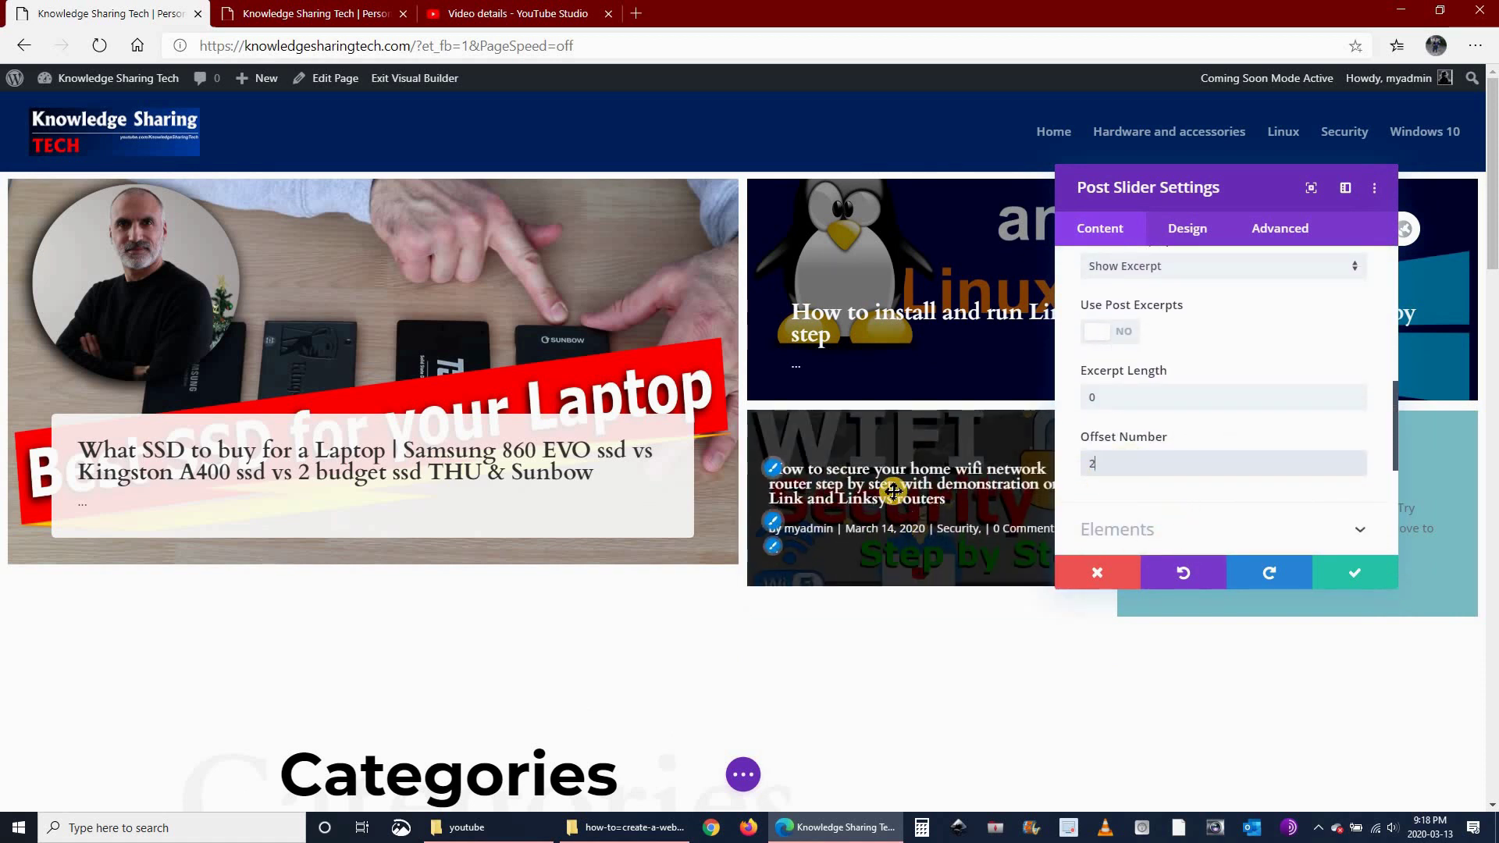
scroll(1197, 495, "down", 2)
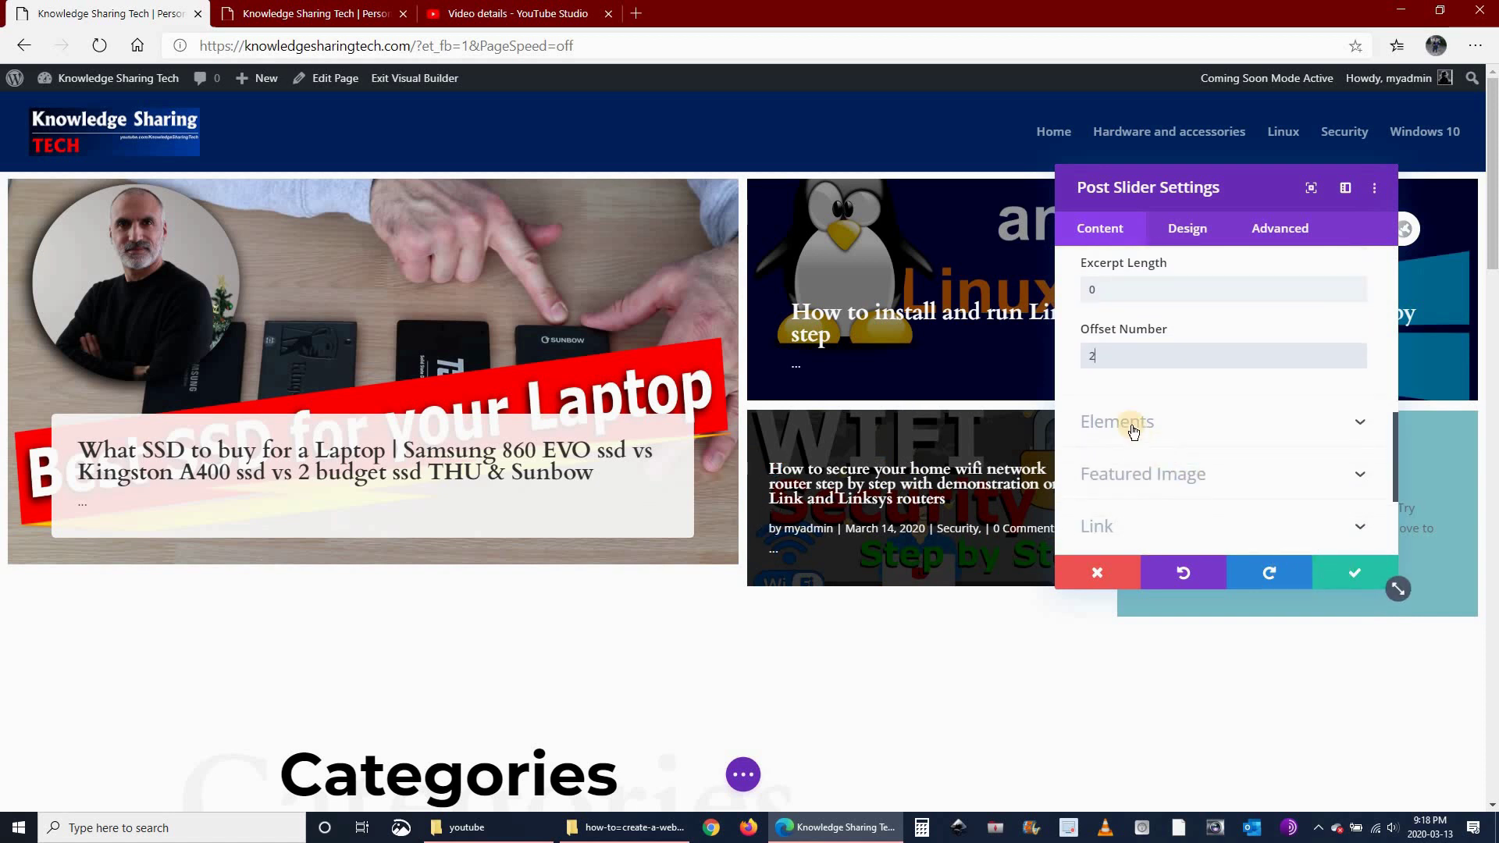
scroll(1121, 480, "down", 1)
scroll(1121, 437, "up", 1)
left_click(1123, 391)
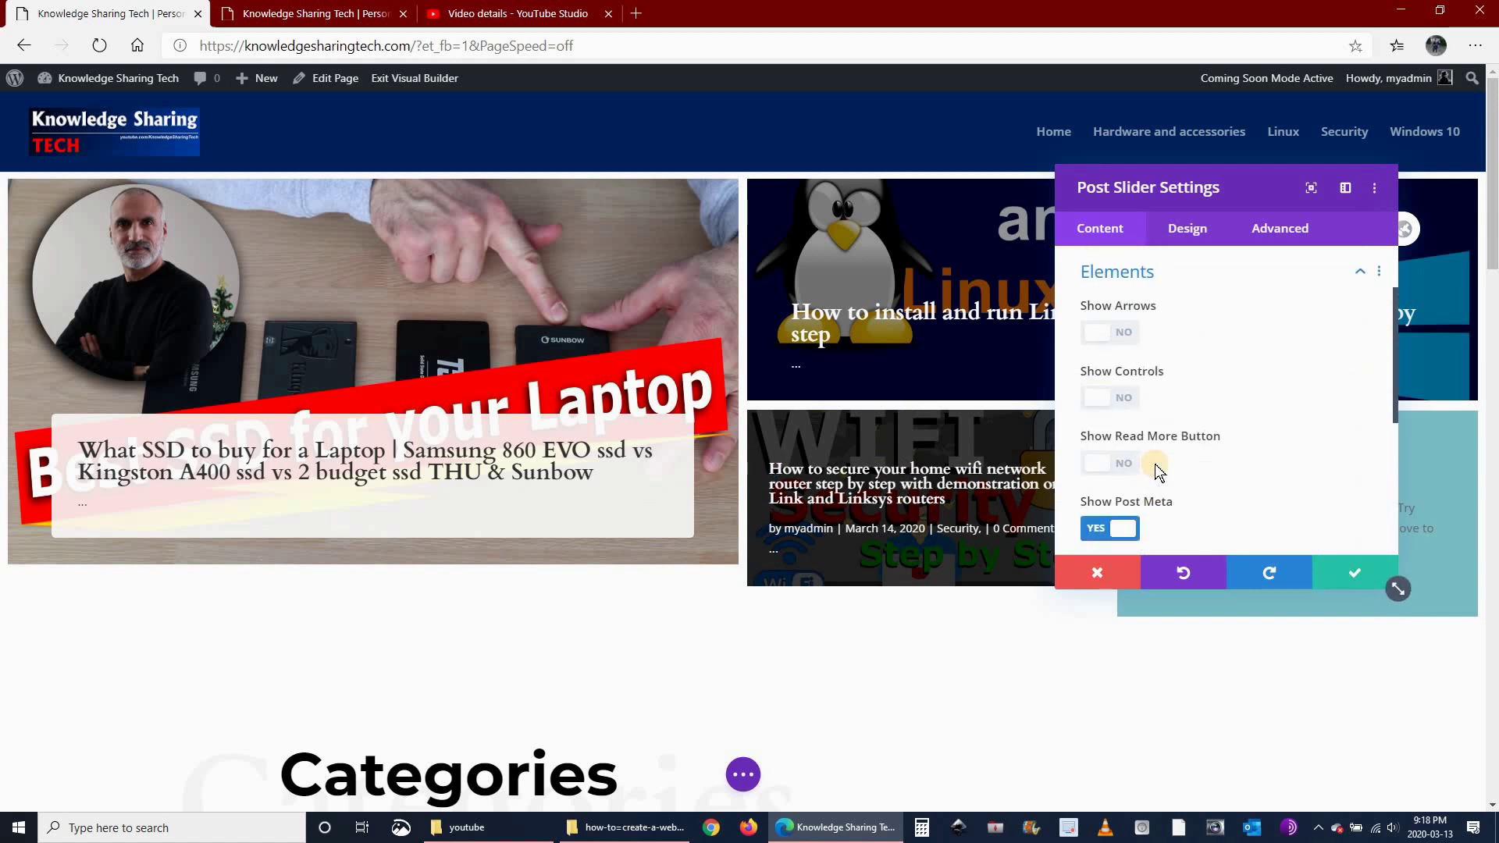
scroll(1158, 471, "down", 1)
left_click(1107, 433)
left_click(1344, 571)
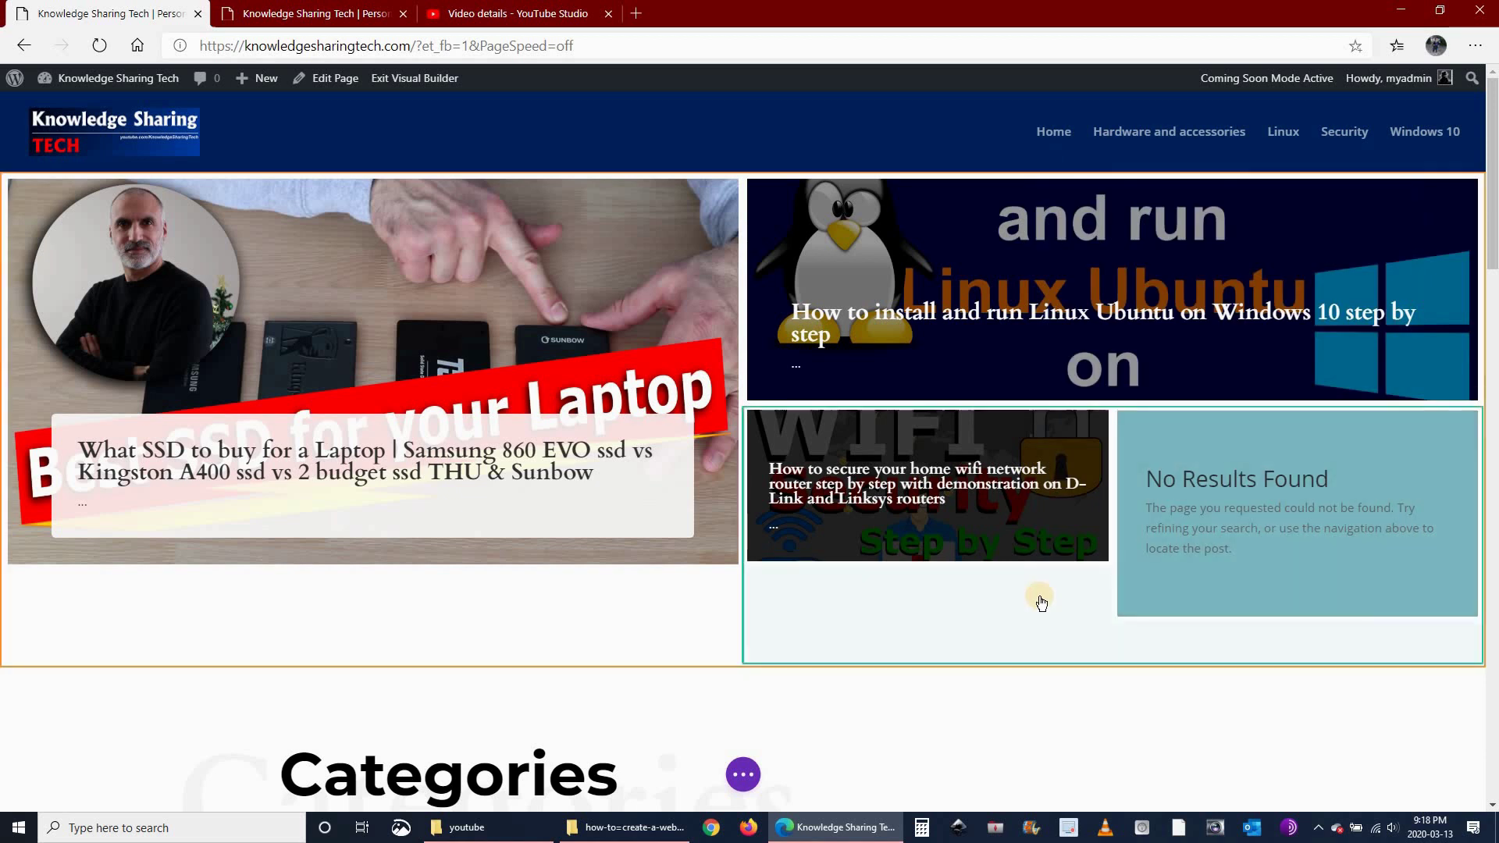
Set the lower-right slider to all categories with offset 3 and post meta off, and save
mouse_move(1312, 445)
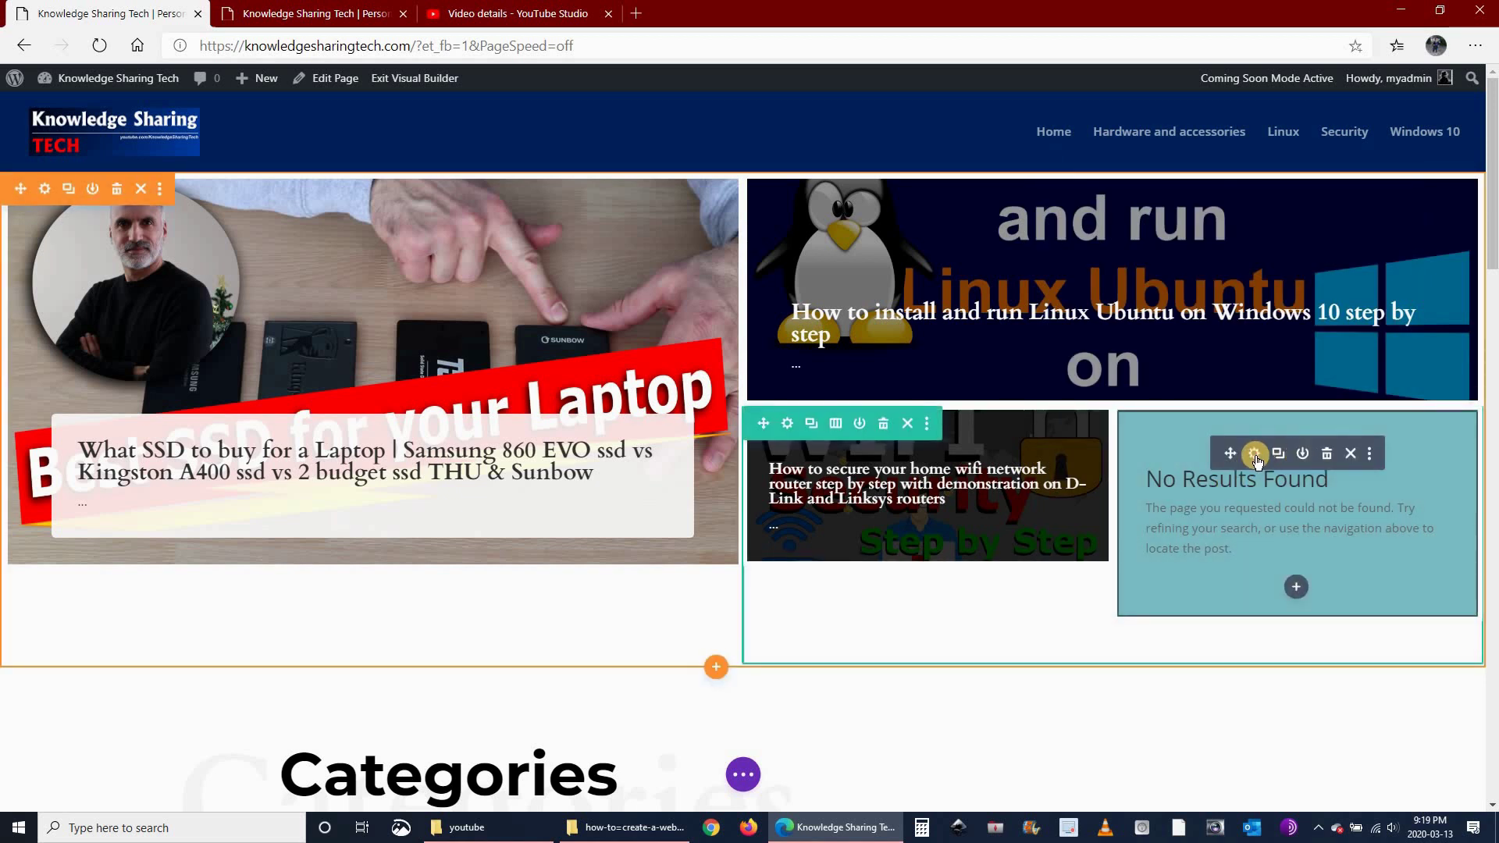
left_click(1255, 455)
left_click(1094, 433)
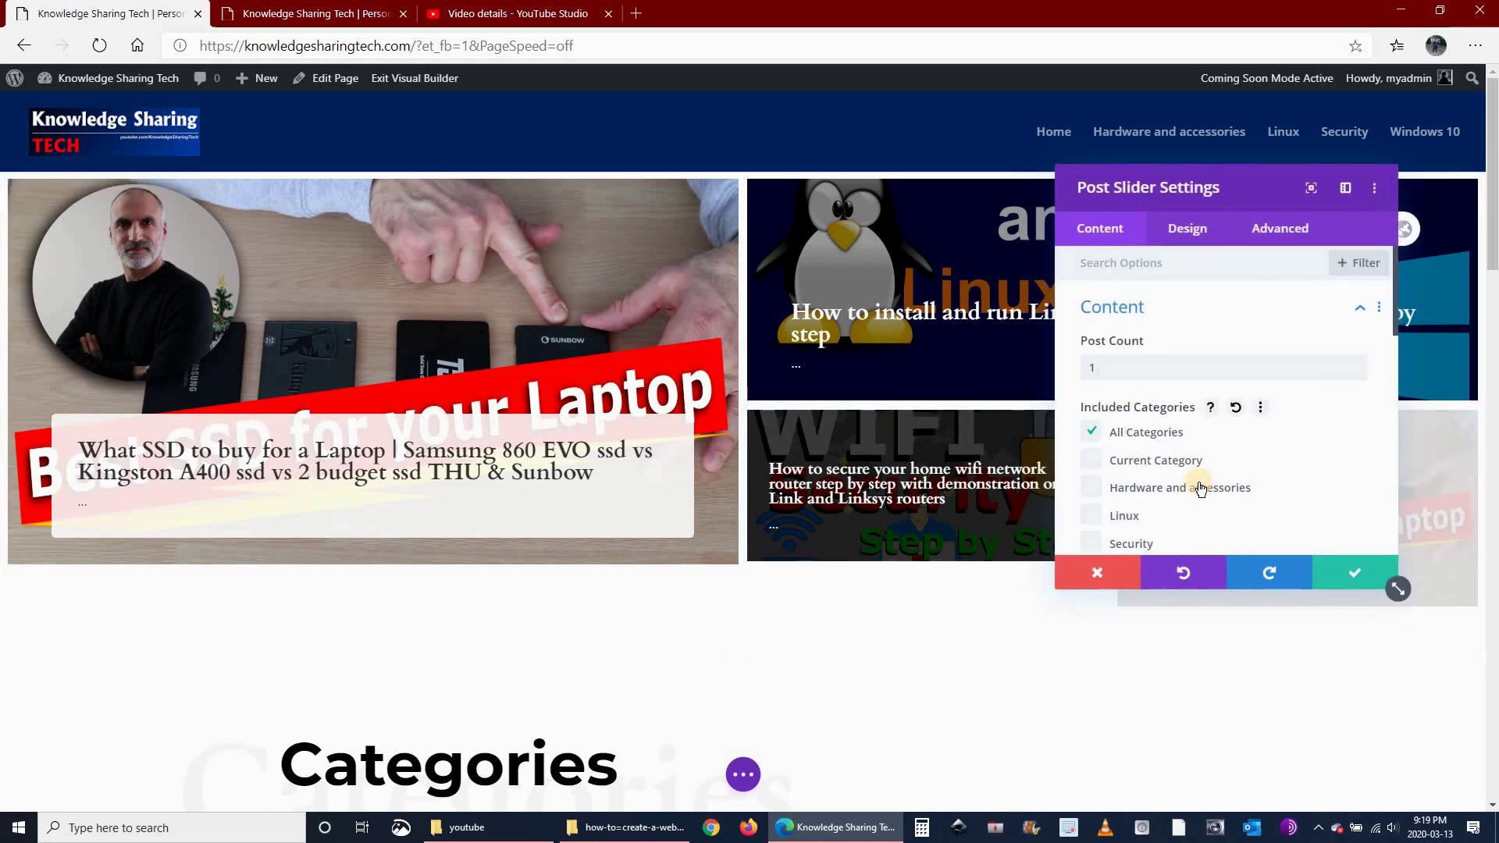
scroll(1200, 489, "down", 5)
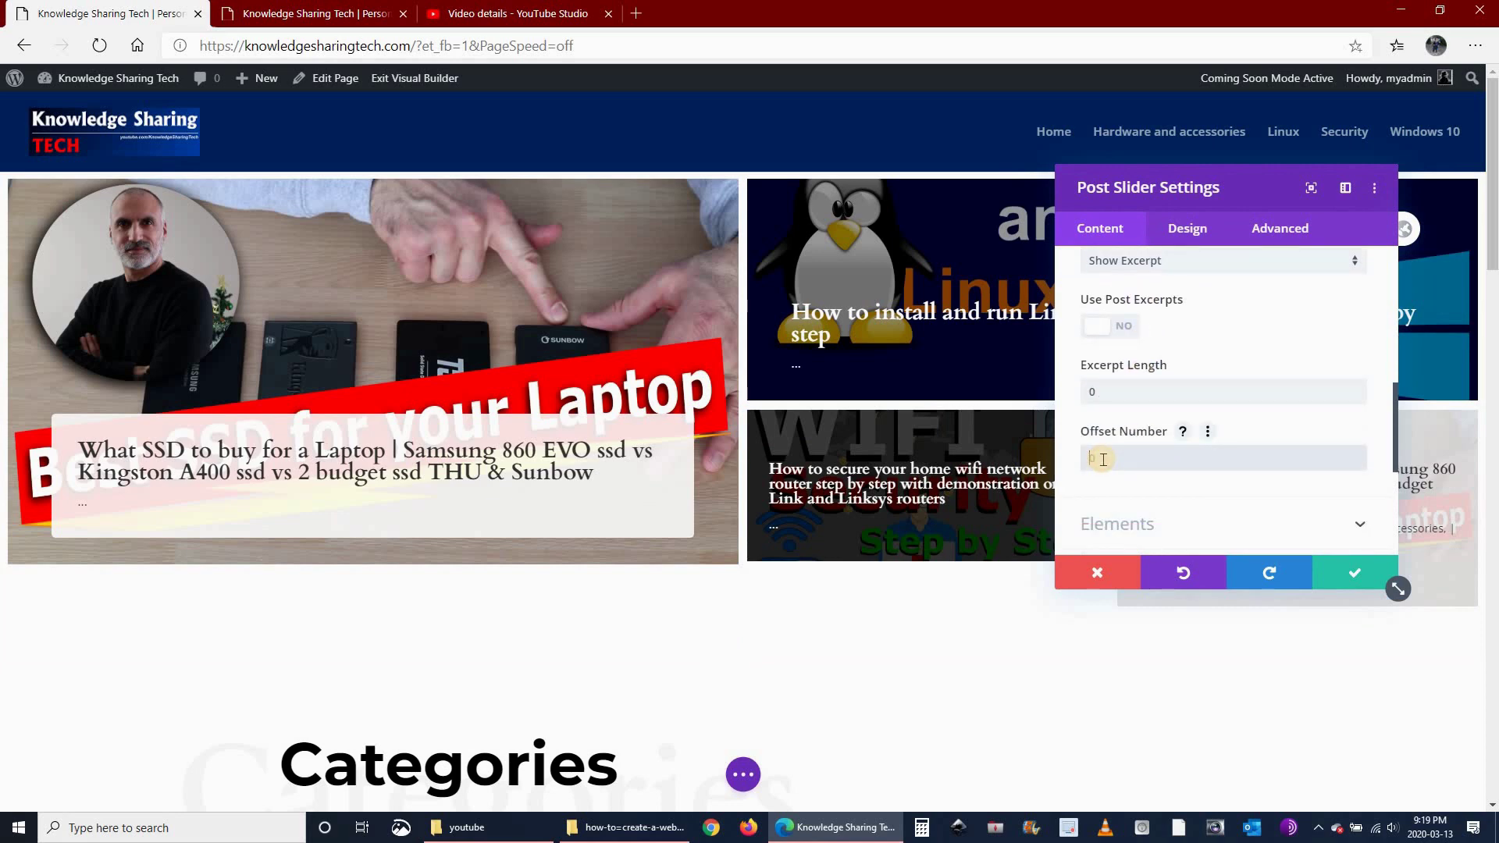
left_click(1102, 459)
type("3")
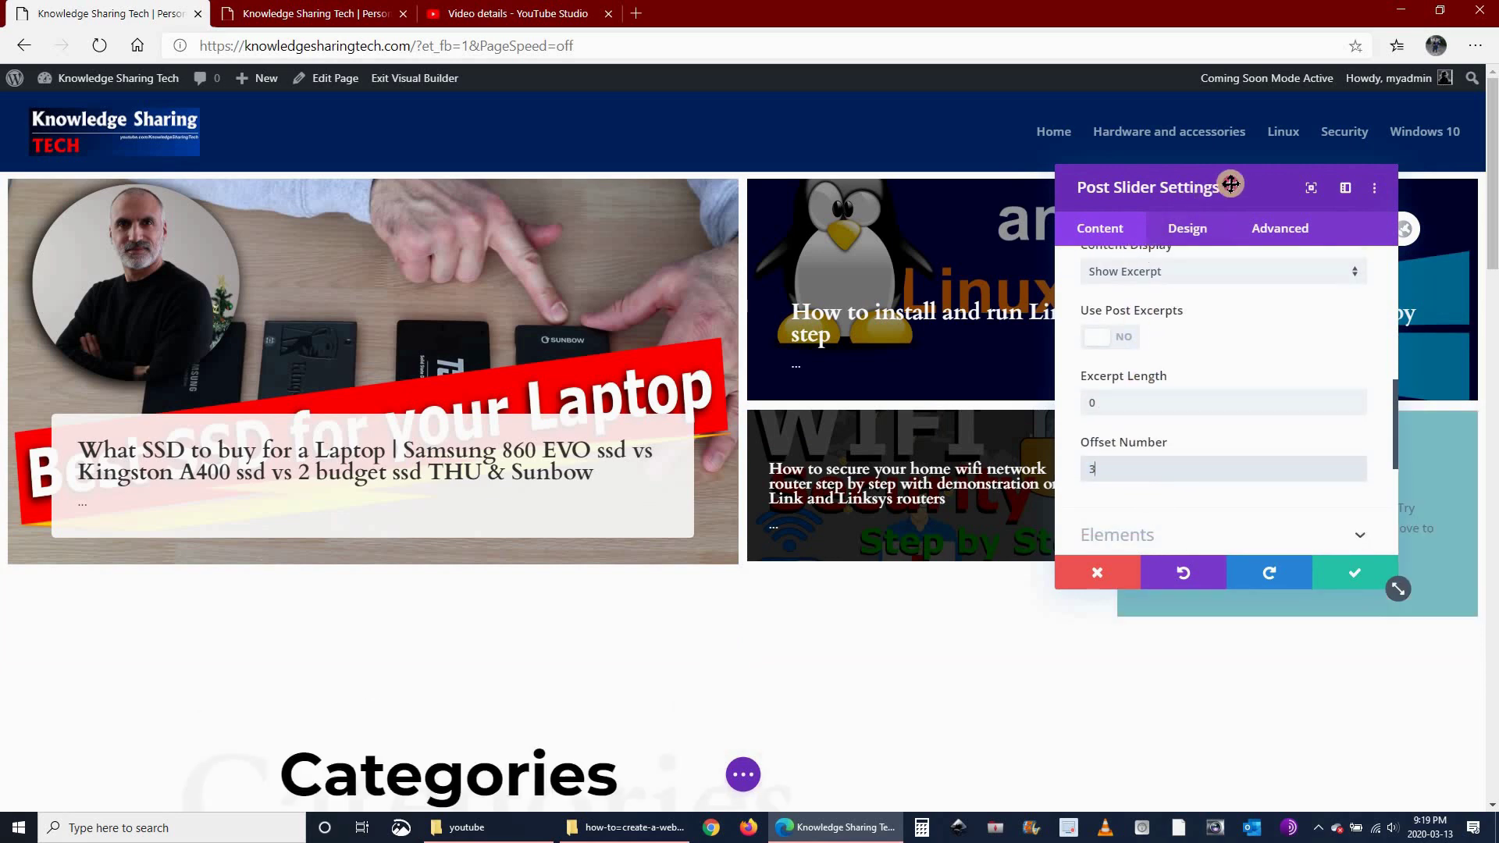
left_click_drag(1231, 184, 1250, 153)
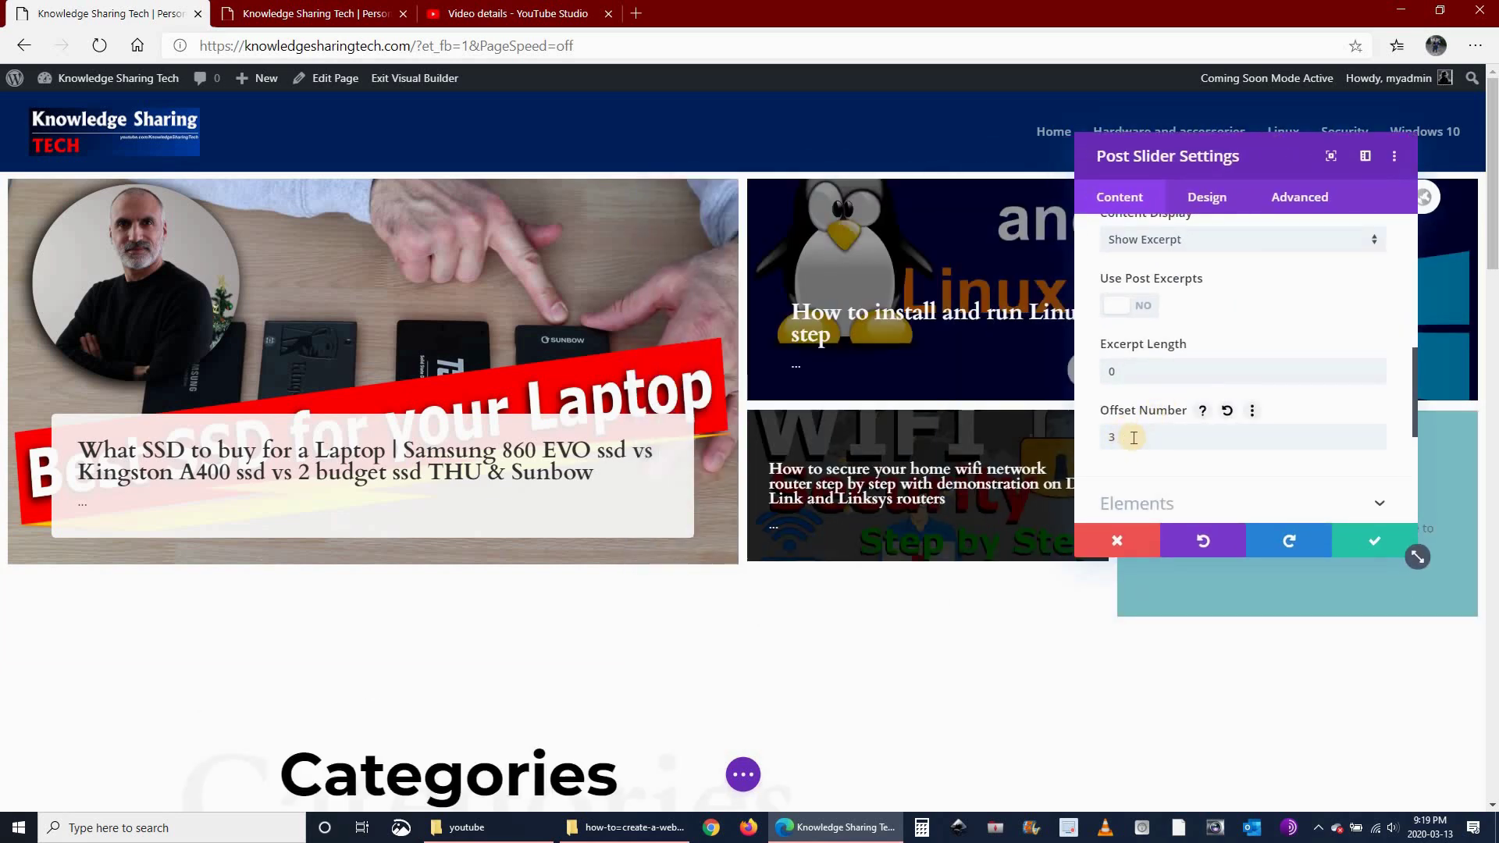
scroll(1140, 439, "down", 2)
left_click(1155, 361)
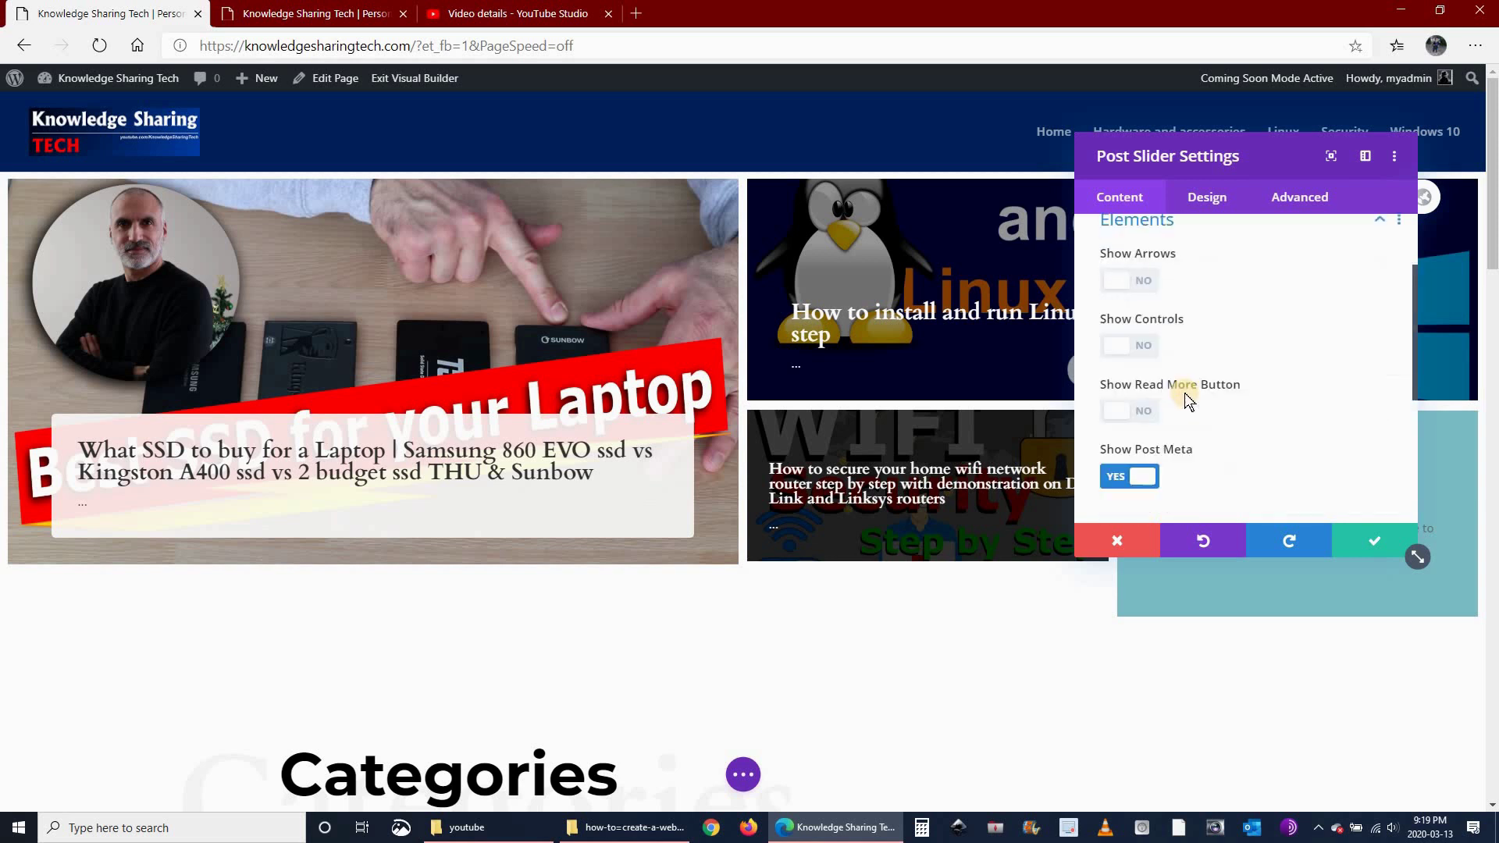
left_click(1119, 498)
scroll(1131, 435, "down", 1)
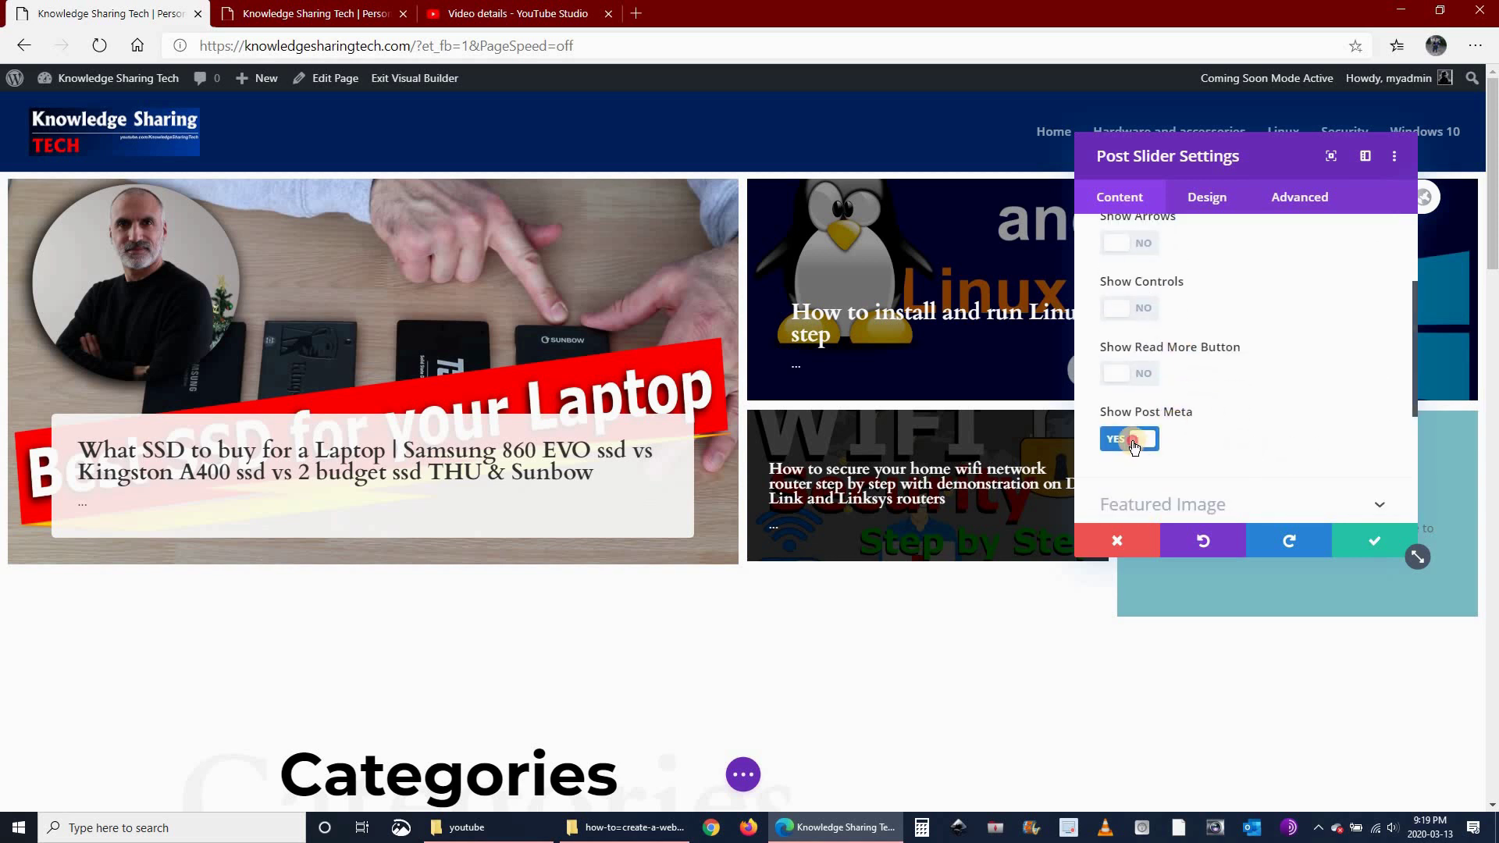
left_click(1118, 438)
left_click(1368, 541)
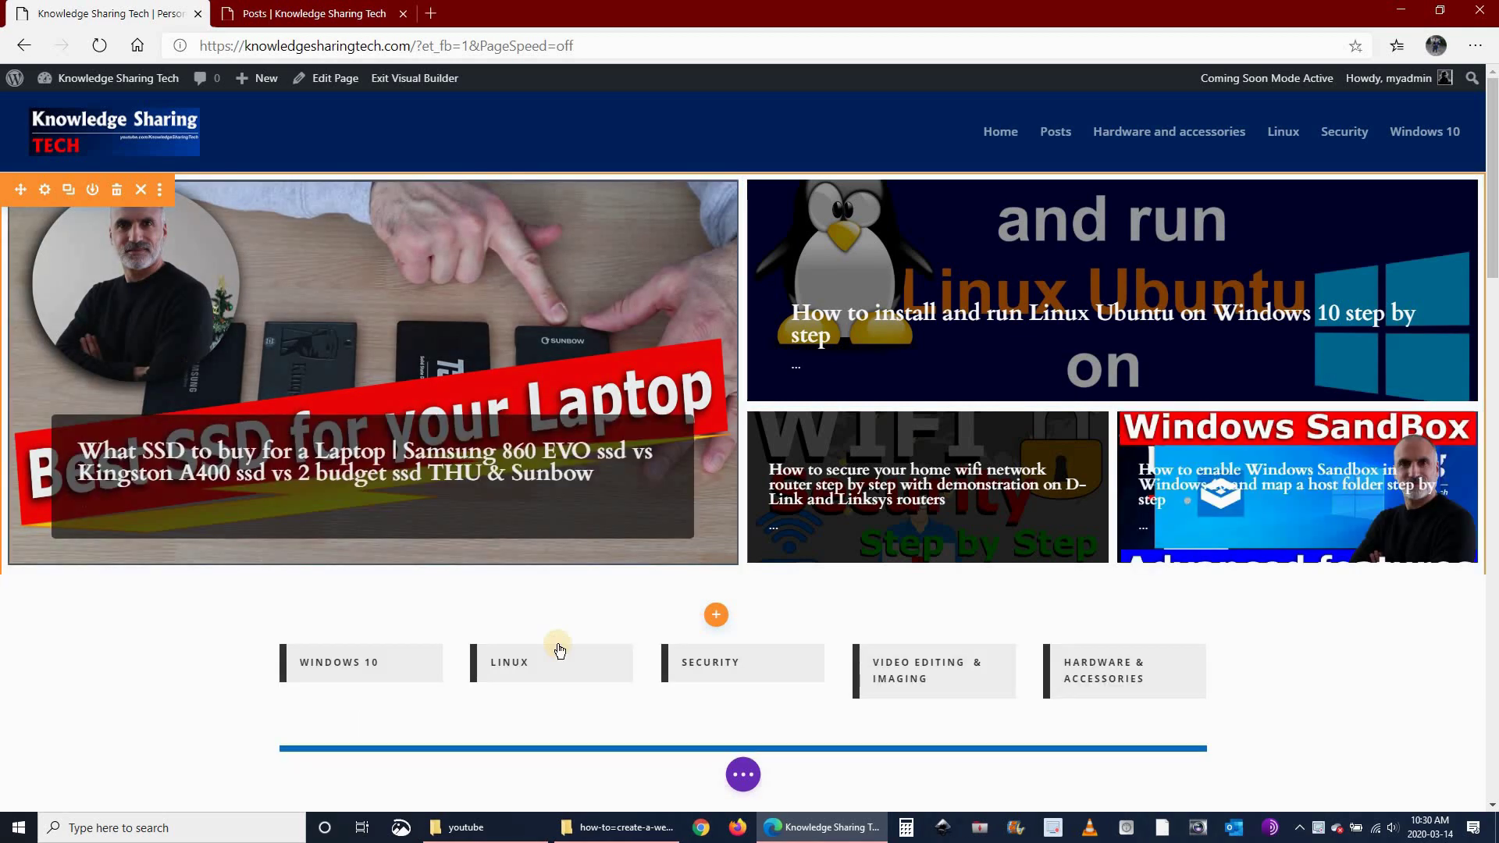
Trash the category-buttons section, then the Featured Story section below the sliders
scroll(556, 622, "down", 4)
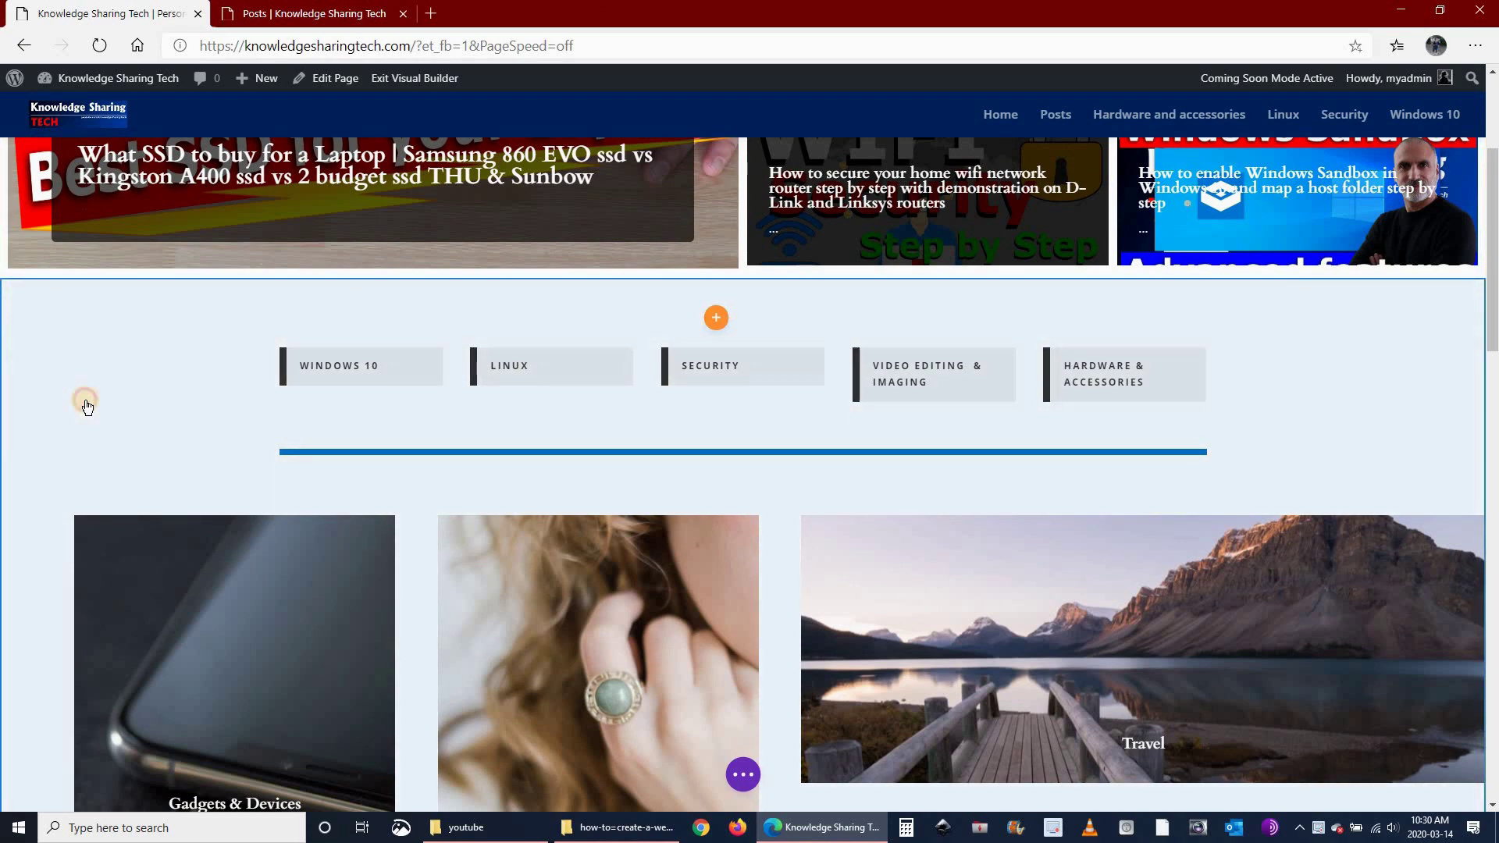
left_click(81, 402)
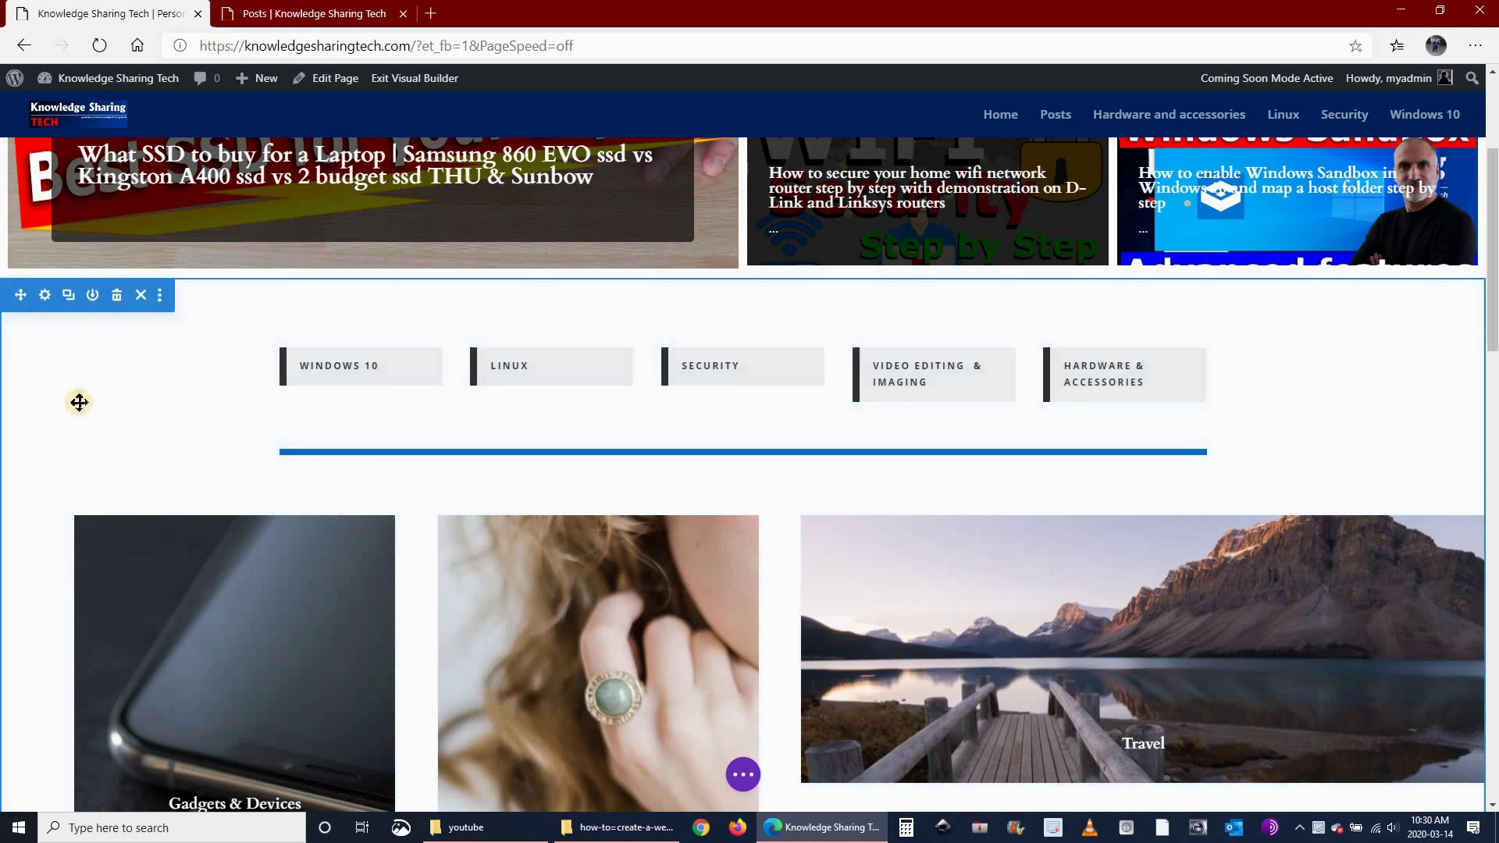
left_click(116, 296)
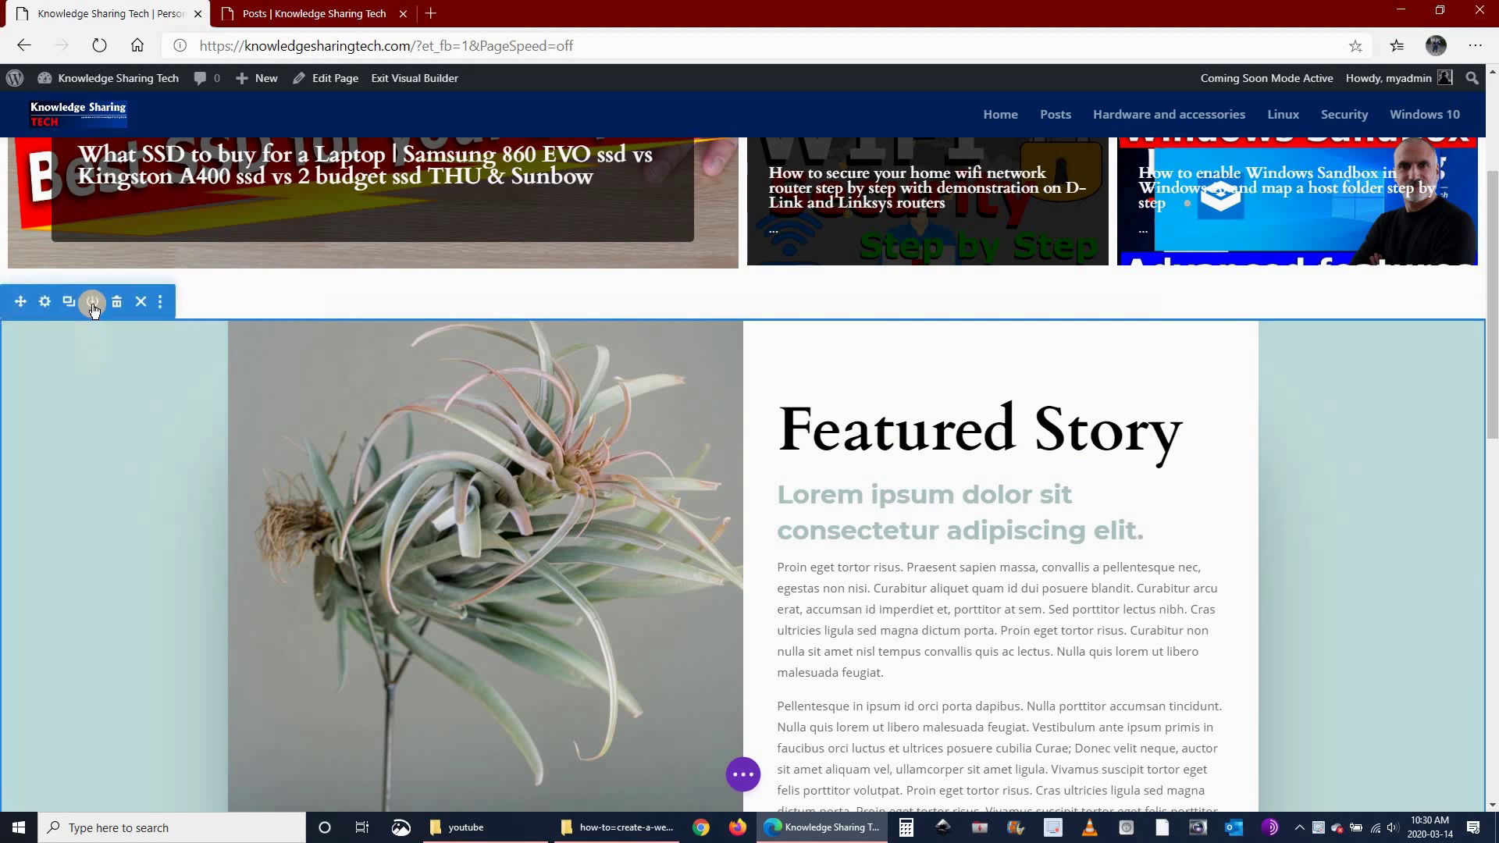
left_click(116, 303)
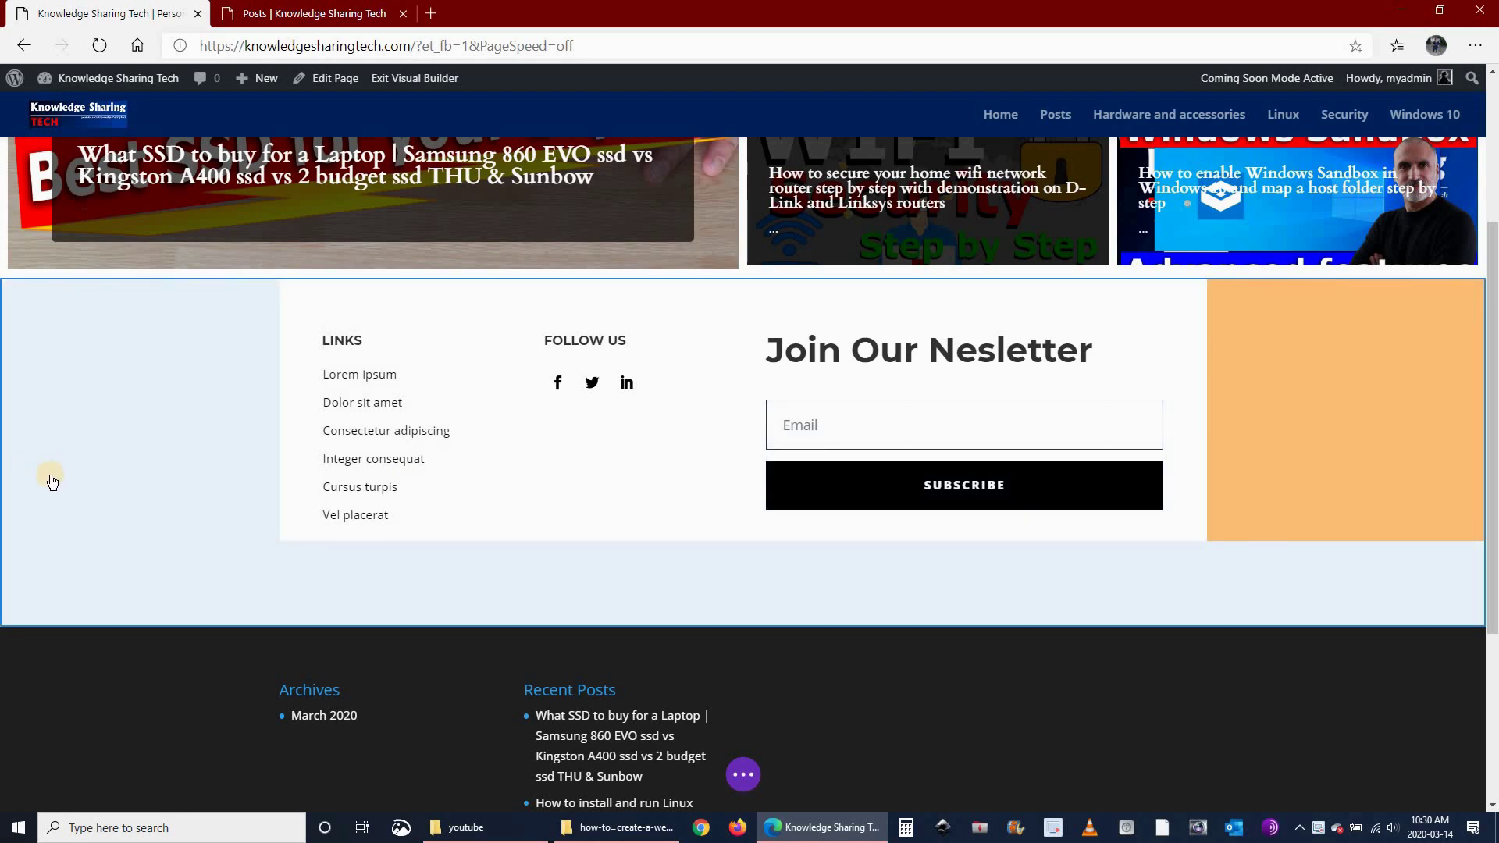
scroll(52, 483, "up", 4)
scroll(51, 477, "down", 1)
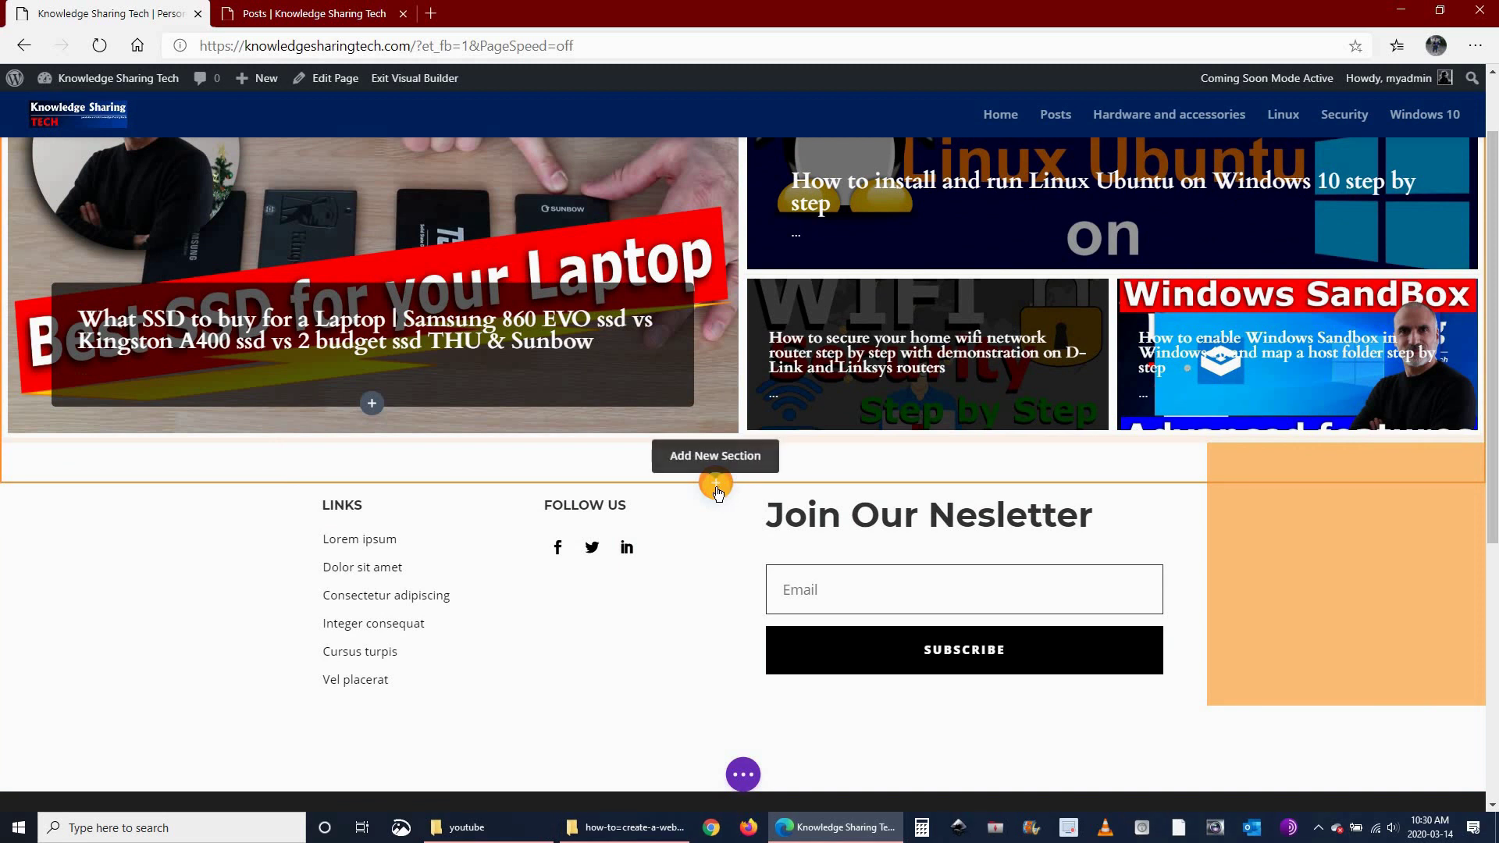
Add a Regular section with a one-column row and insert a Blog module found by searching 'blog'
left_click(715, 488)
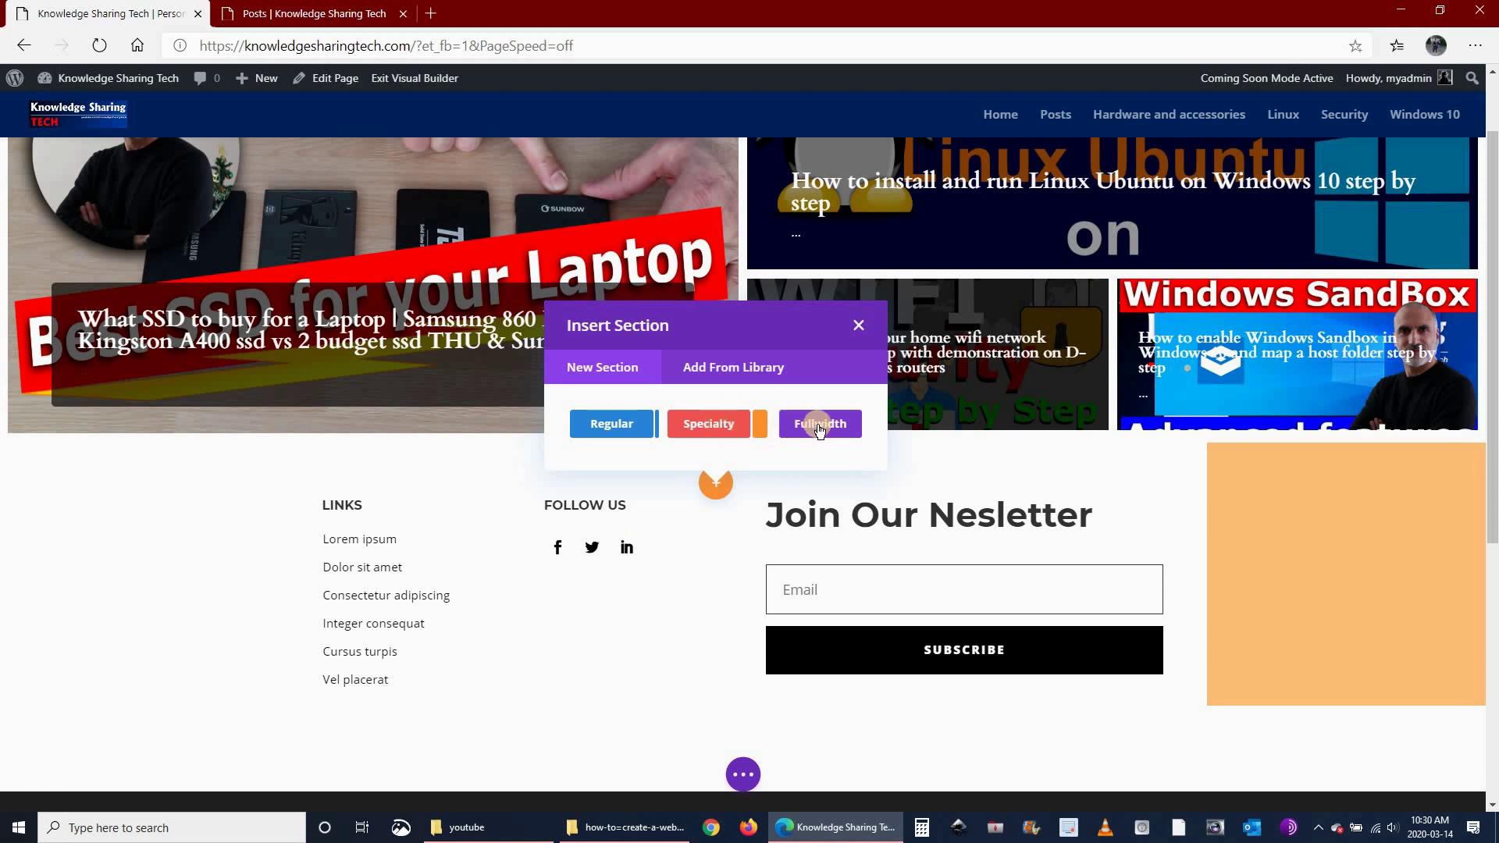
left_click(607, 423)
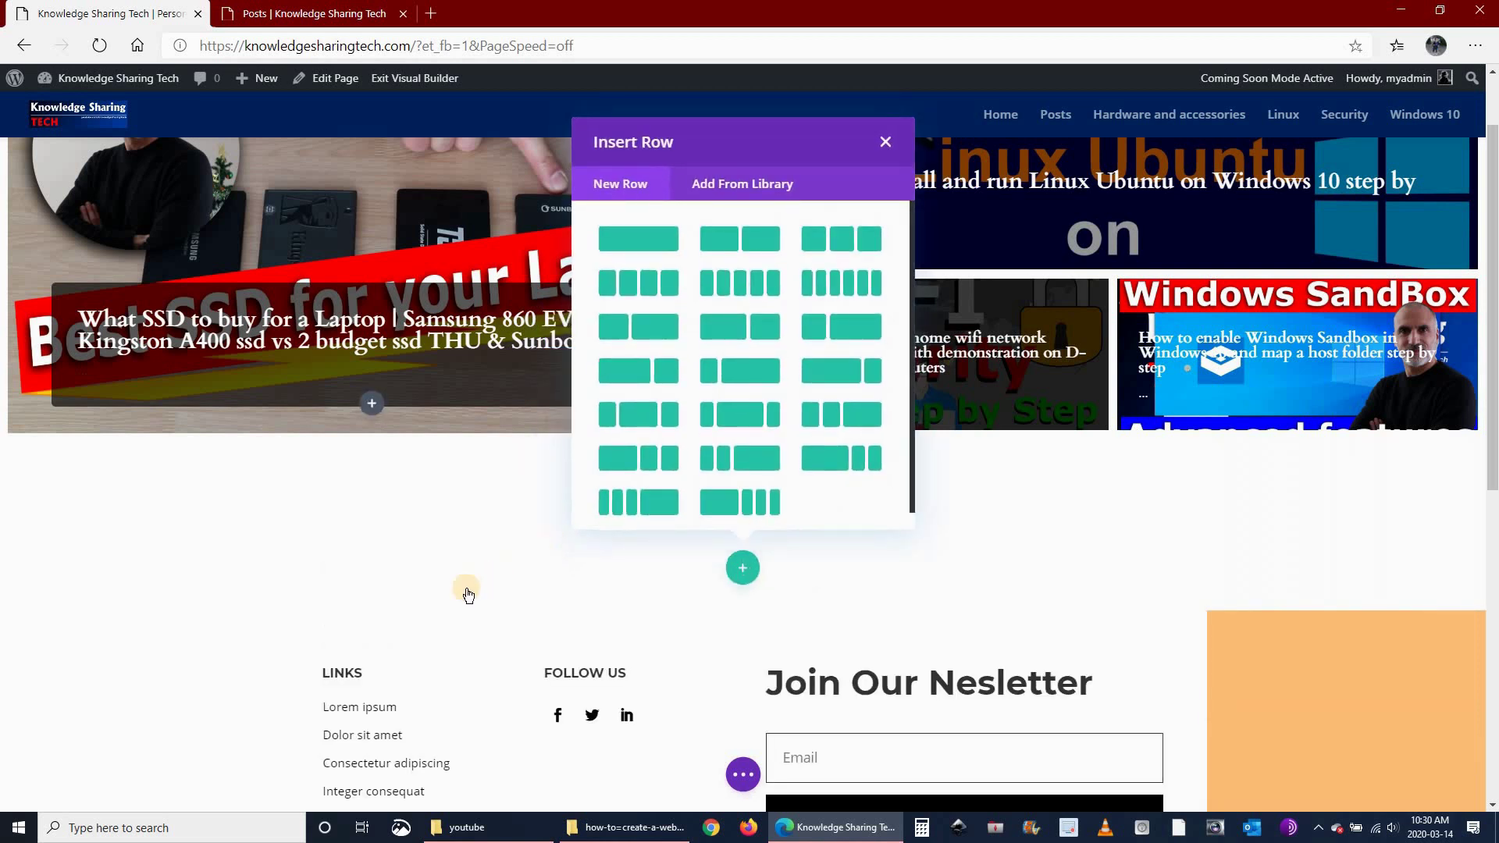
left_click(638, 238)
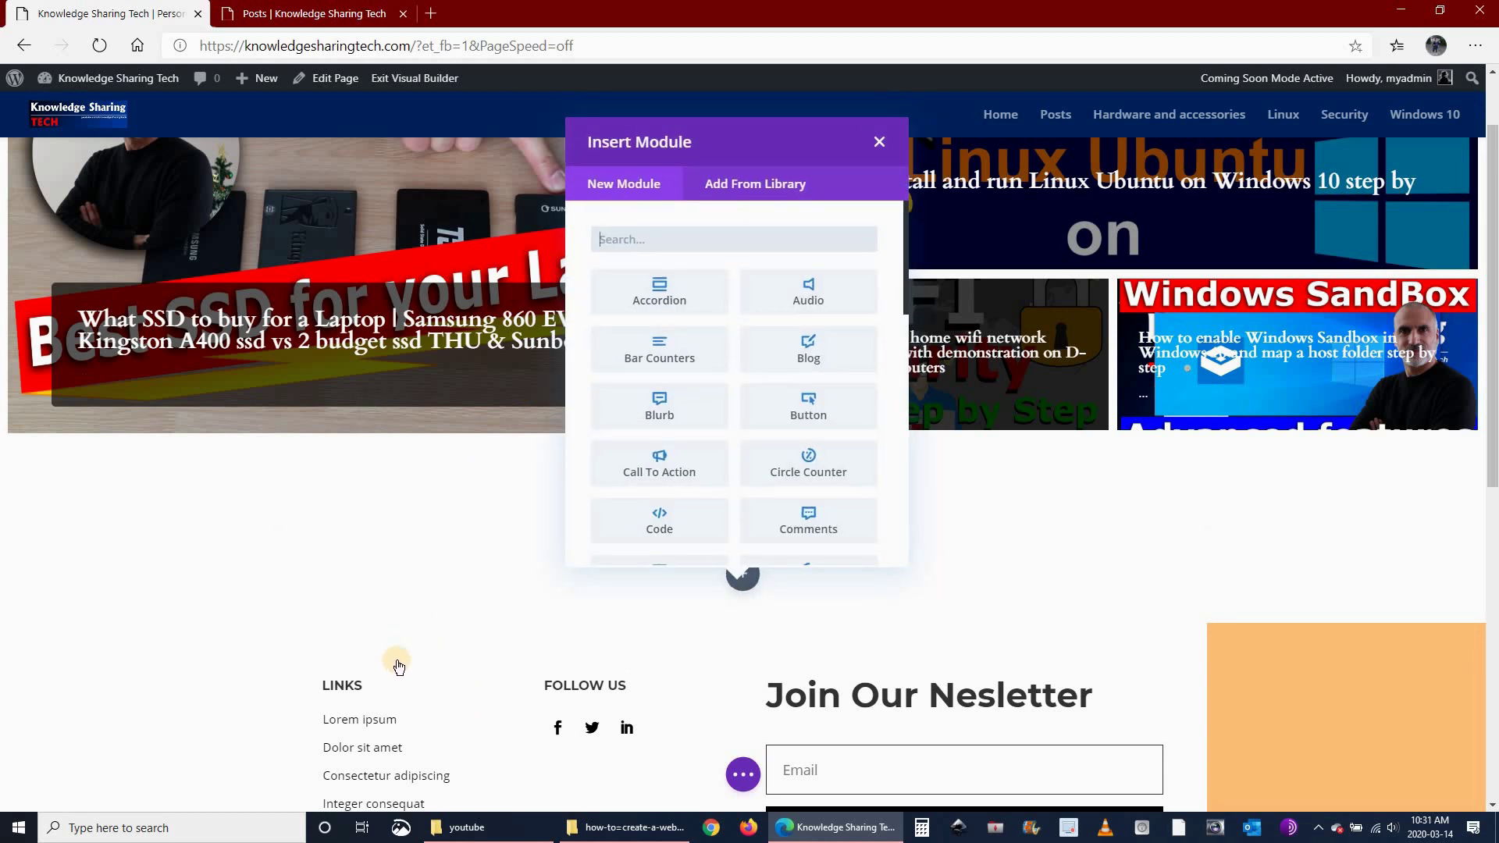
type("post")
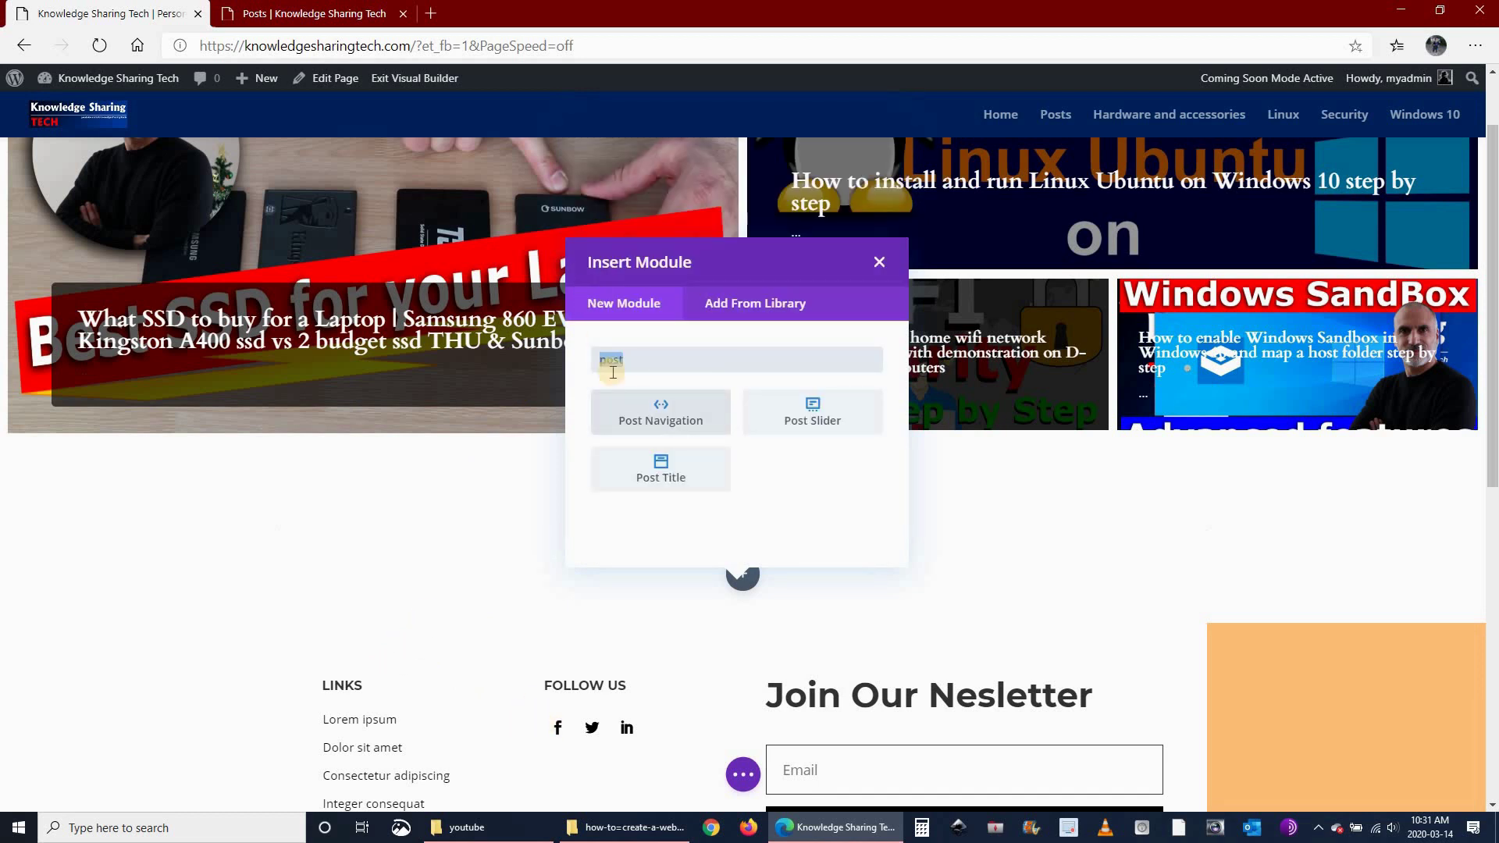
type("blog")
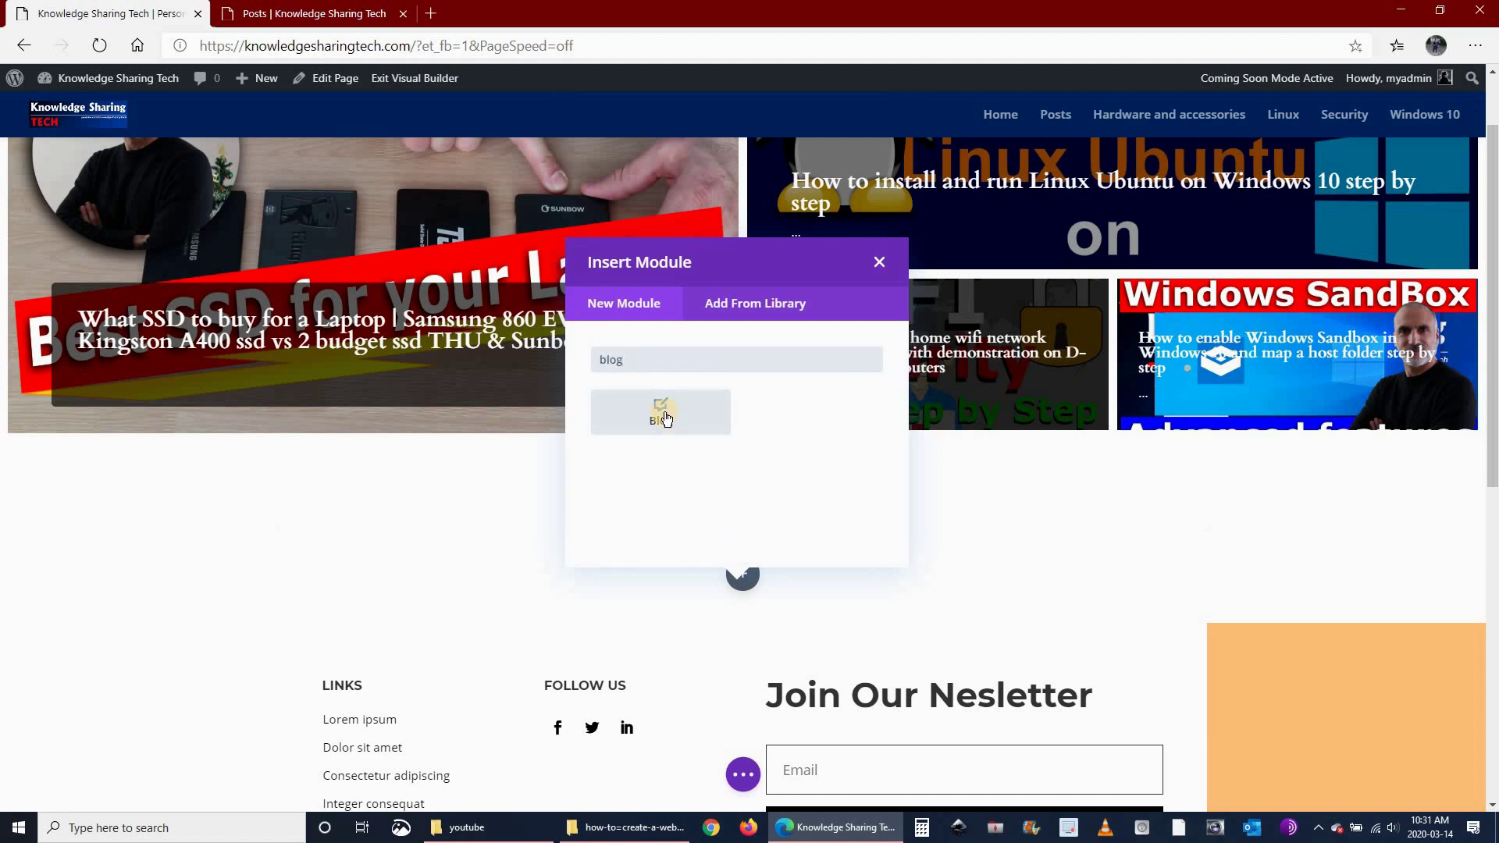
left_click(660, 411)
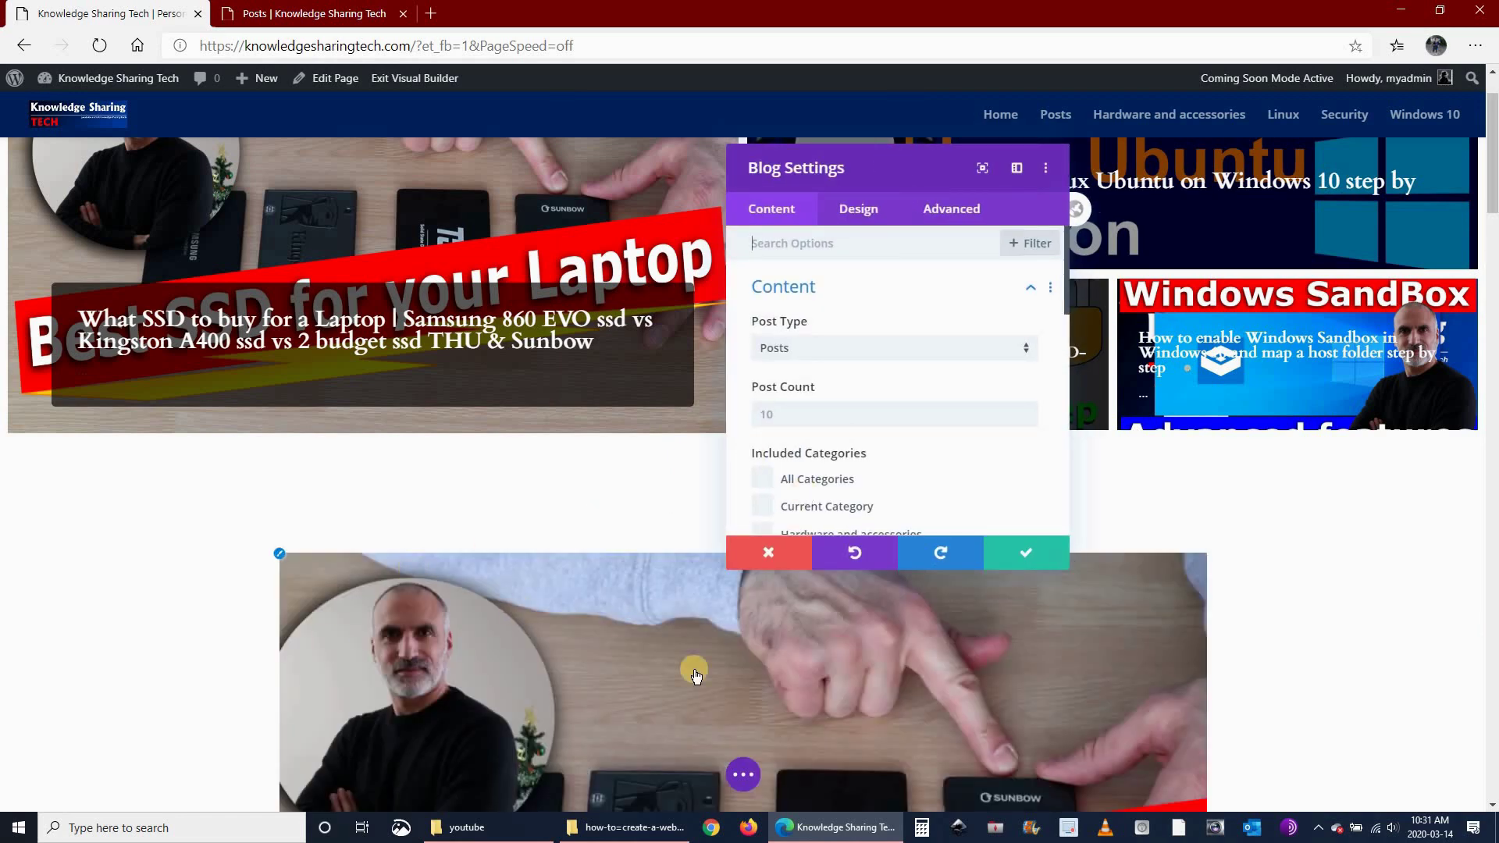
Set the Blog module to show 20 posts from all categories
scroll(687, 667, "down", 7)
scroll(625, 658, "down", 2)
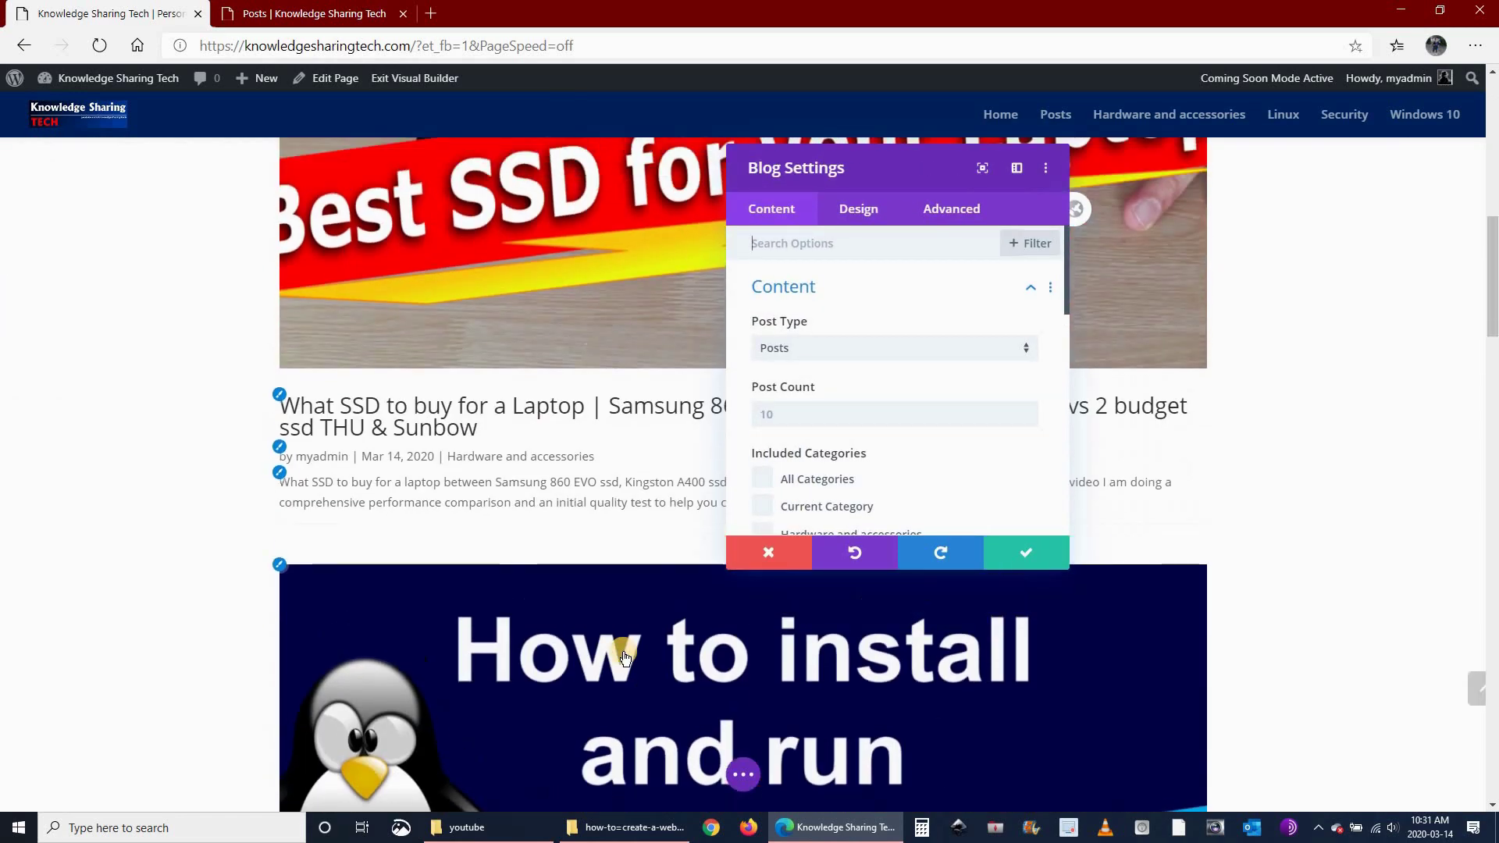
scroll(619, 652, "up", 10)
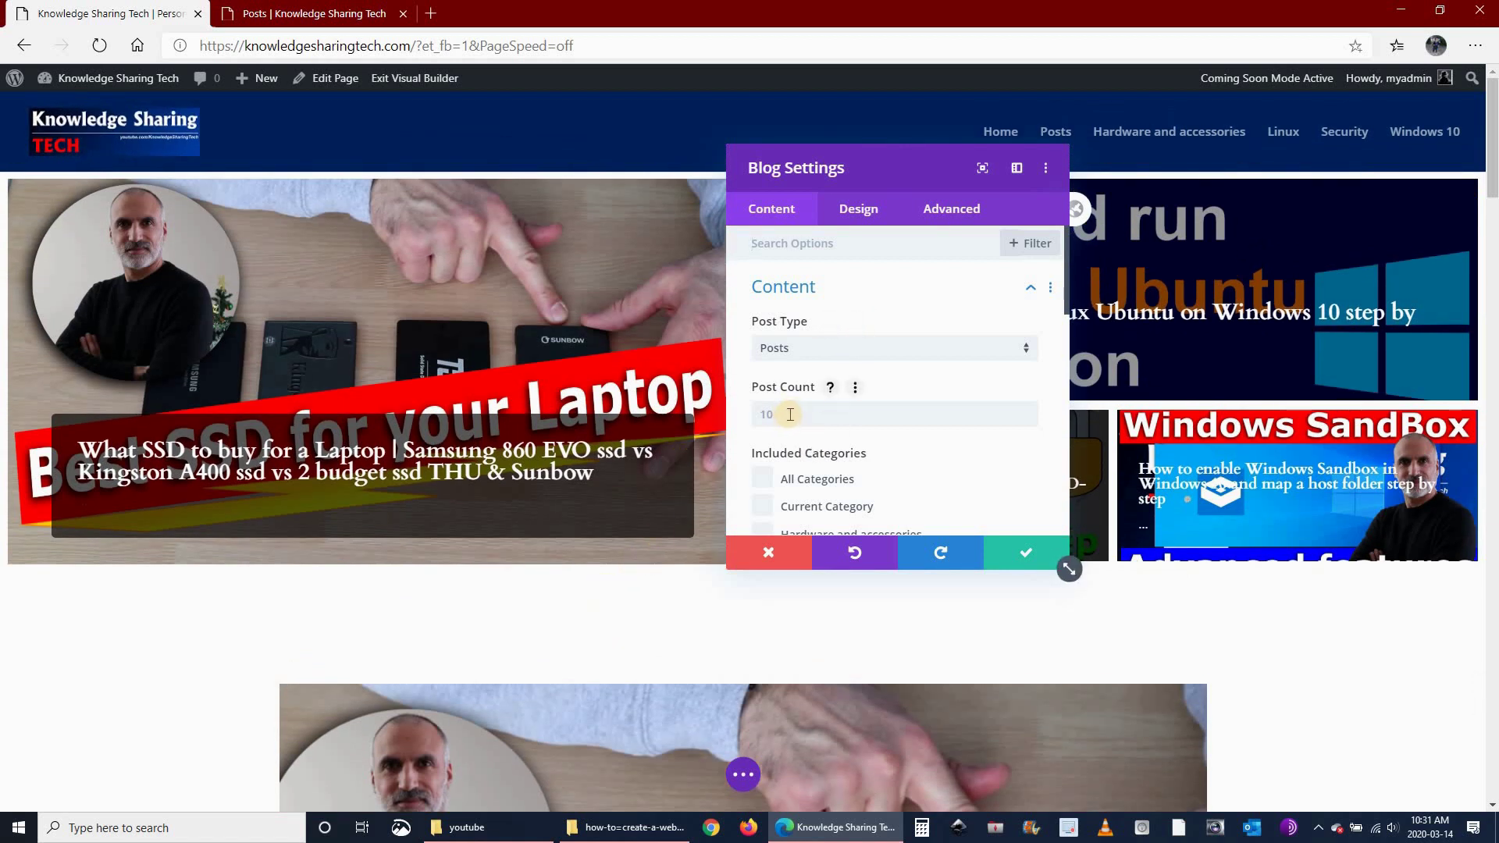
left_click(754, 406)
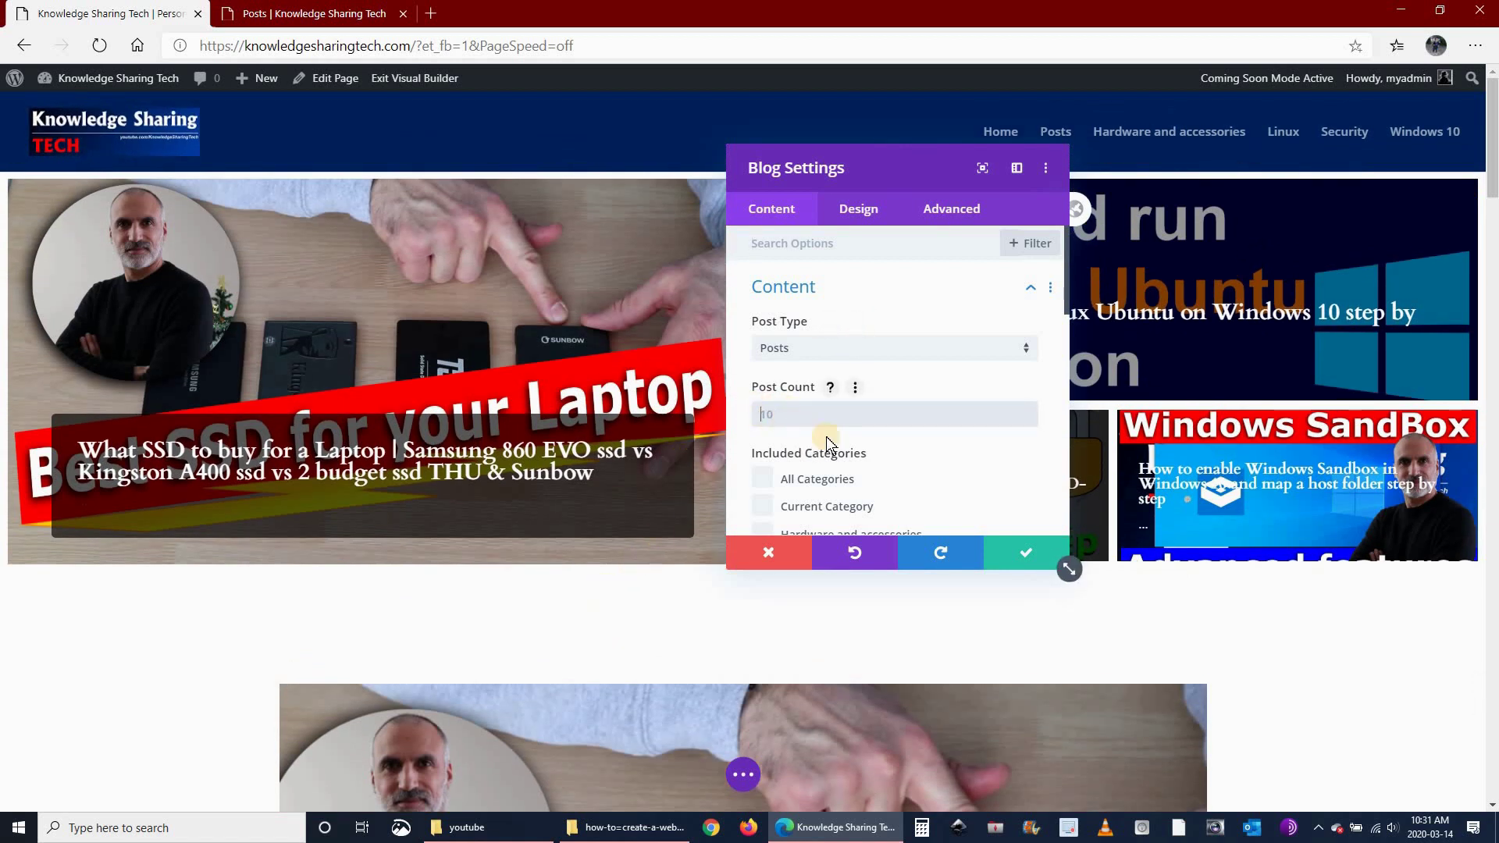
type("20")
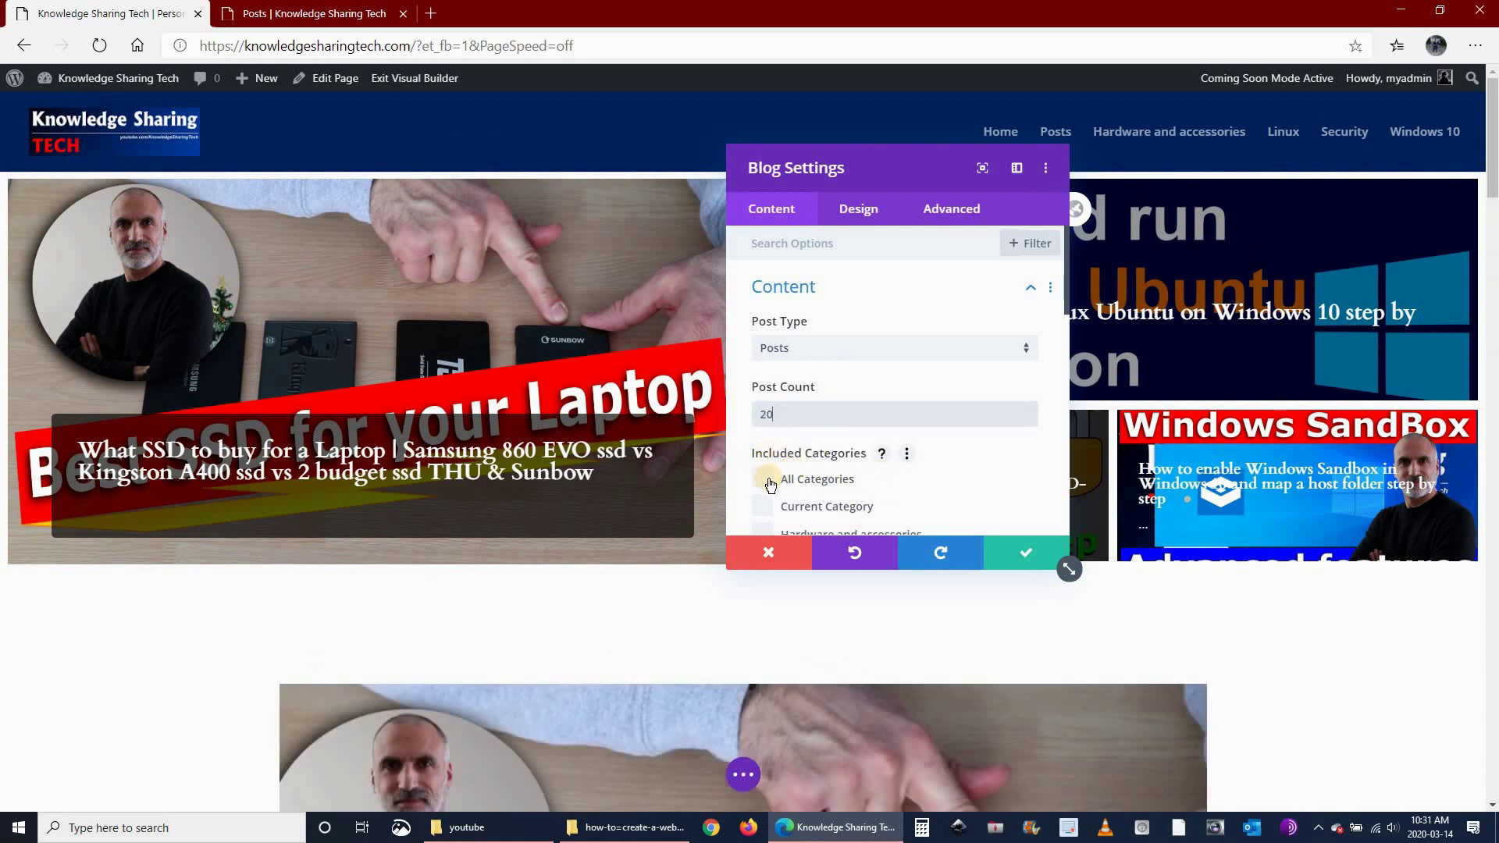
left_click(764, 479)
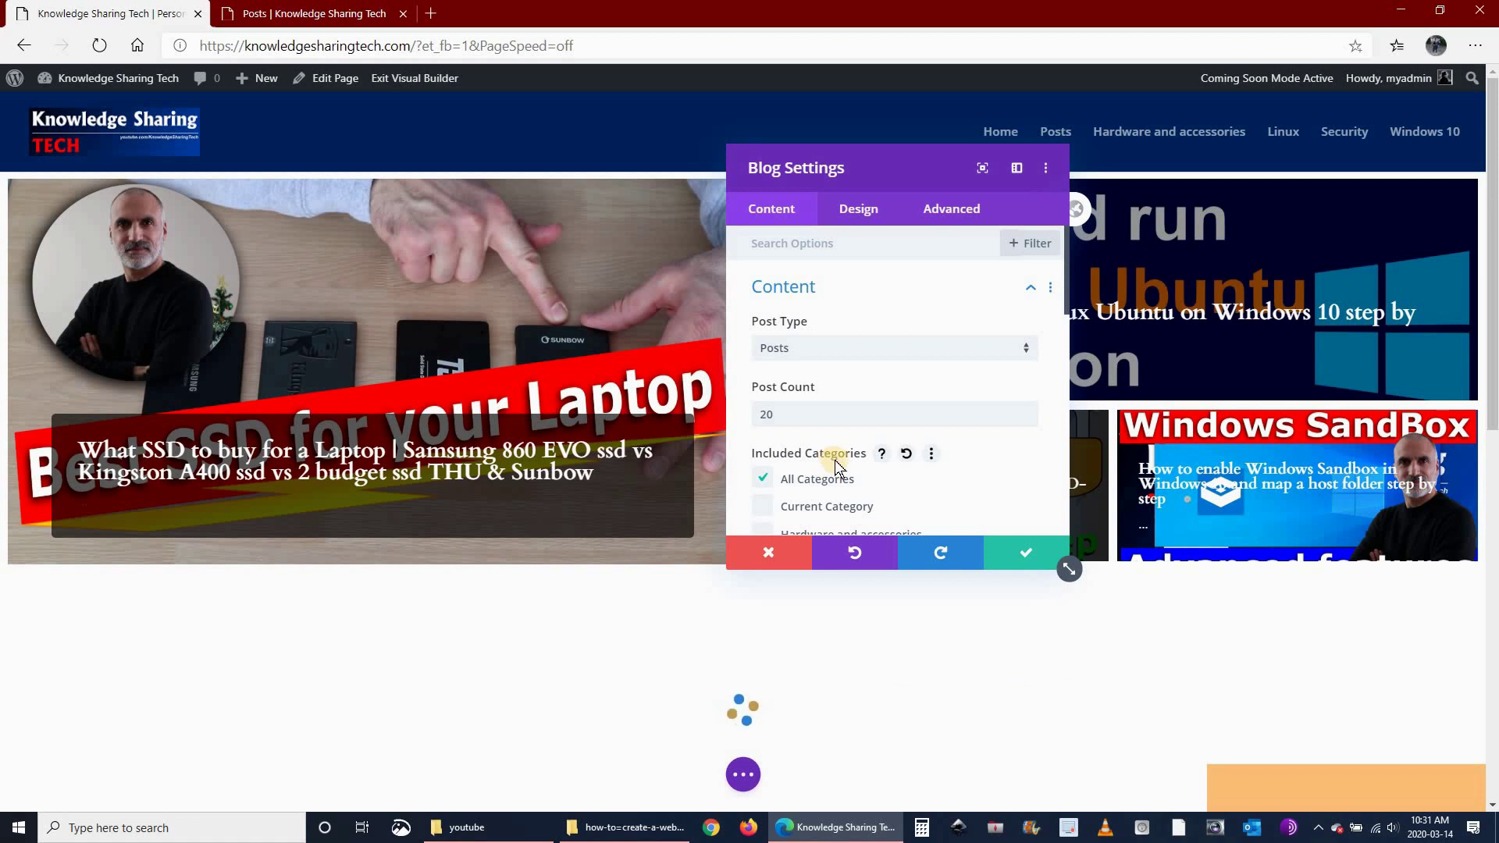
scroll(949, 489, "down", 10)
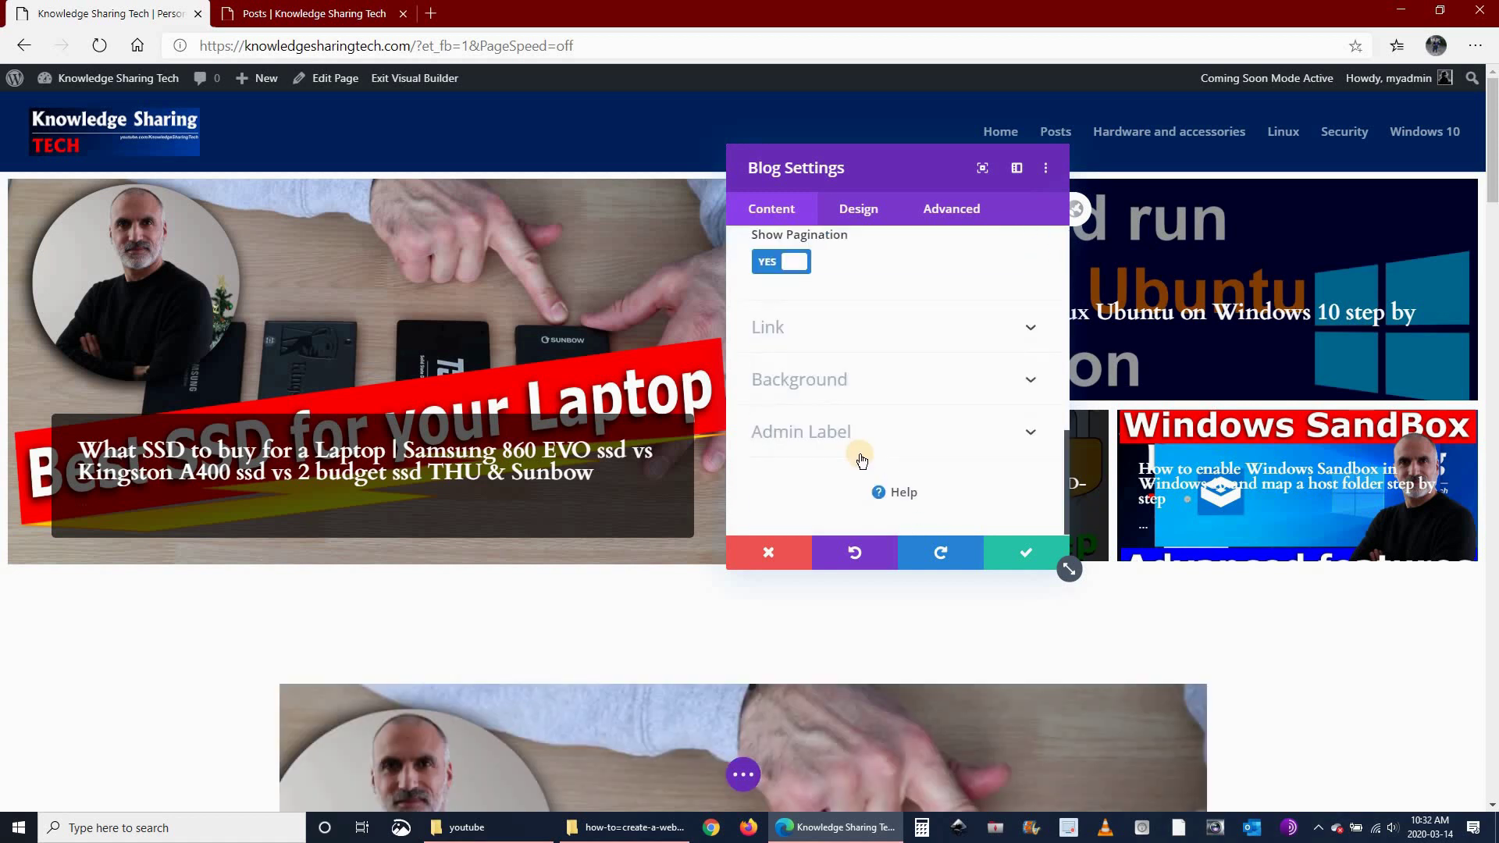
Switch the blog layout to Grid in the Design options
left_click(859, 211)
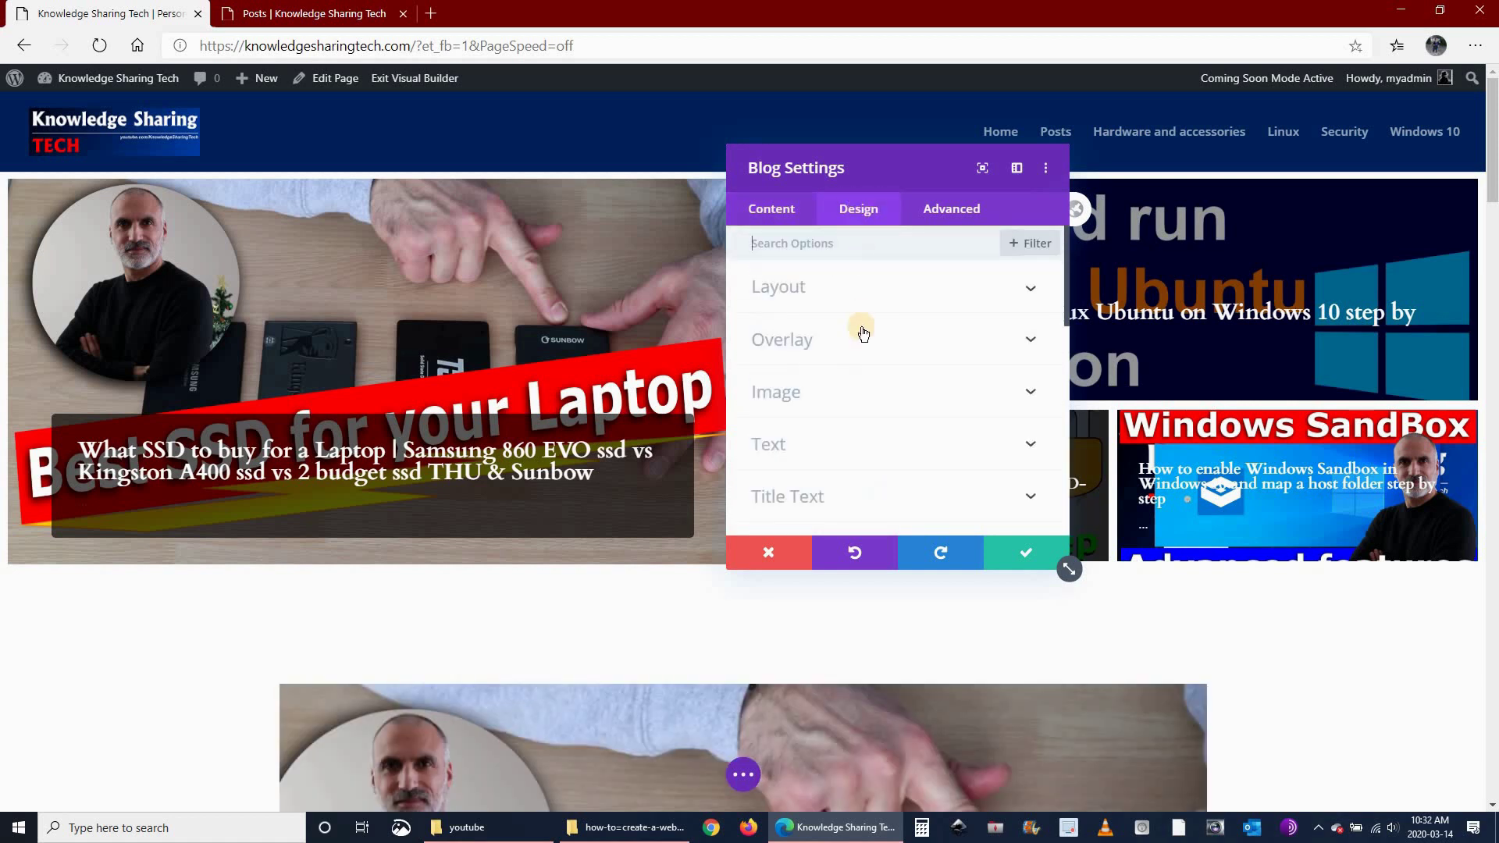
left_click(1027, 287)
left_click(807, 349)
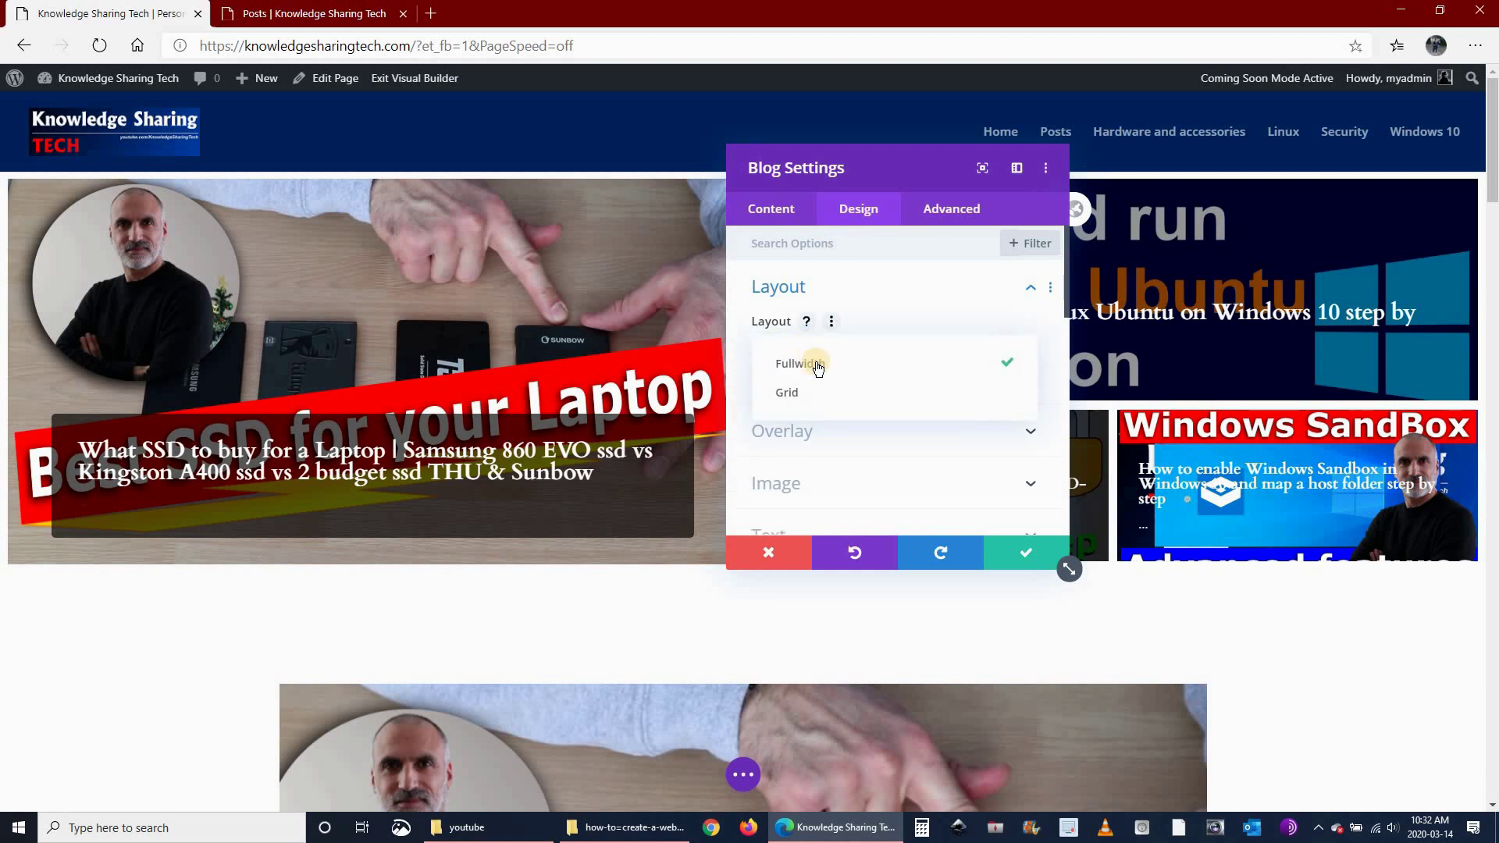
left_click(797, 394)
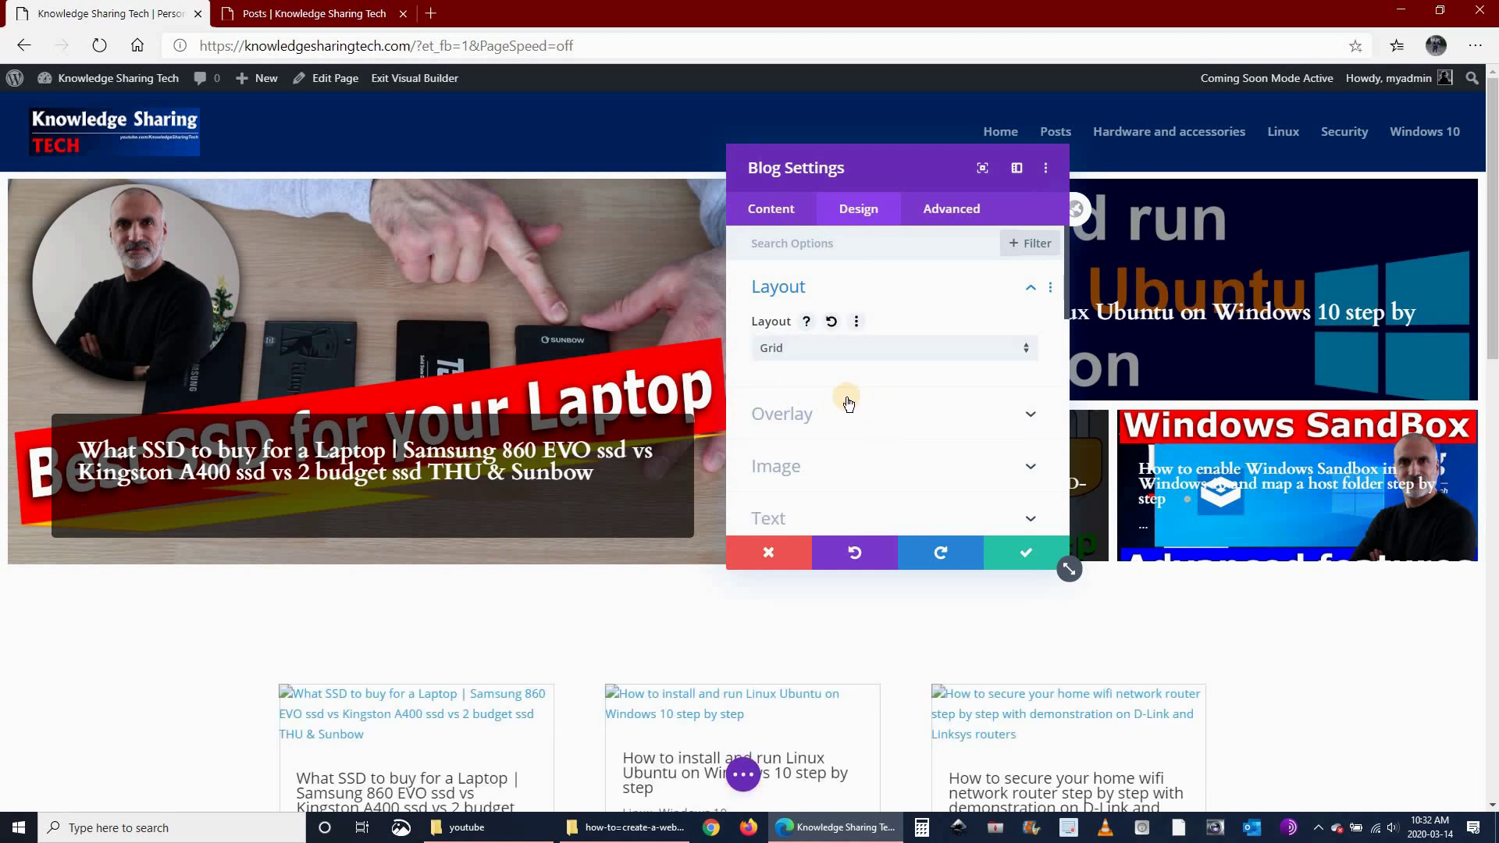
Give the blog cards a box shadow and save the module
scroll(847, 423, "down", 10)
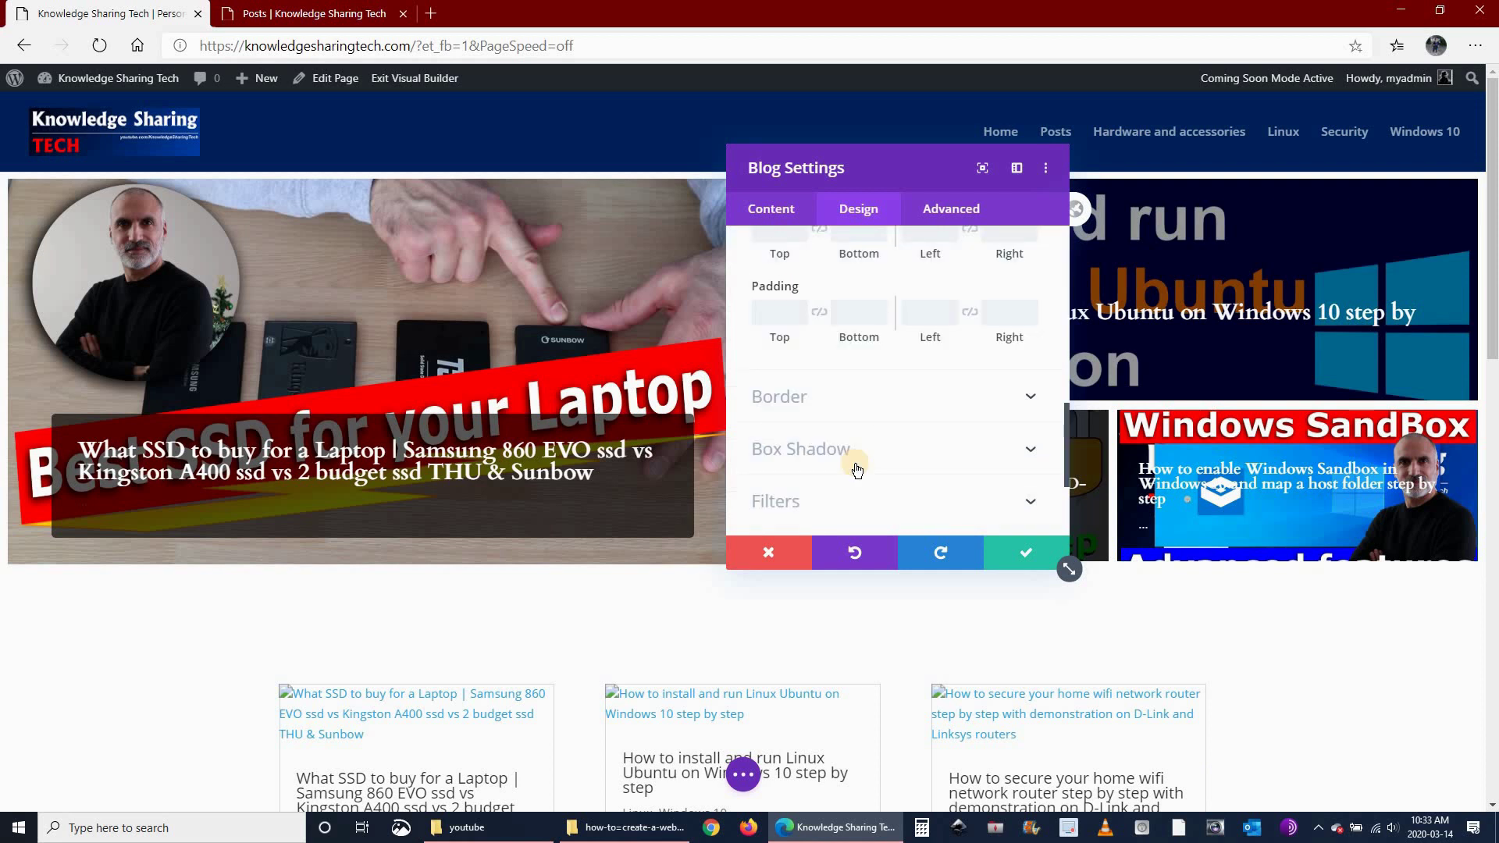
left_click(859, 401)
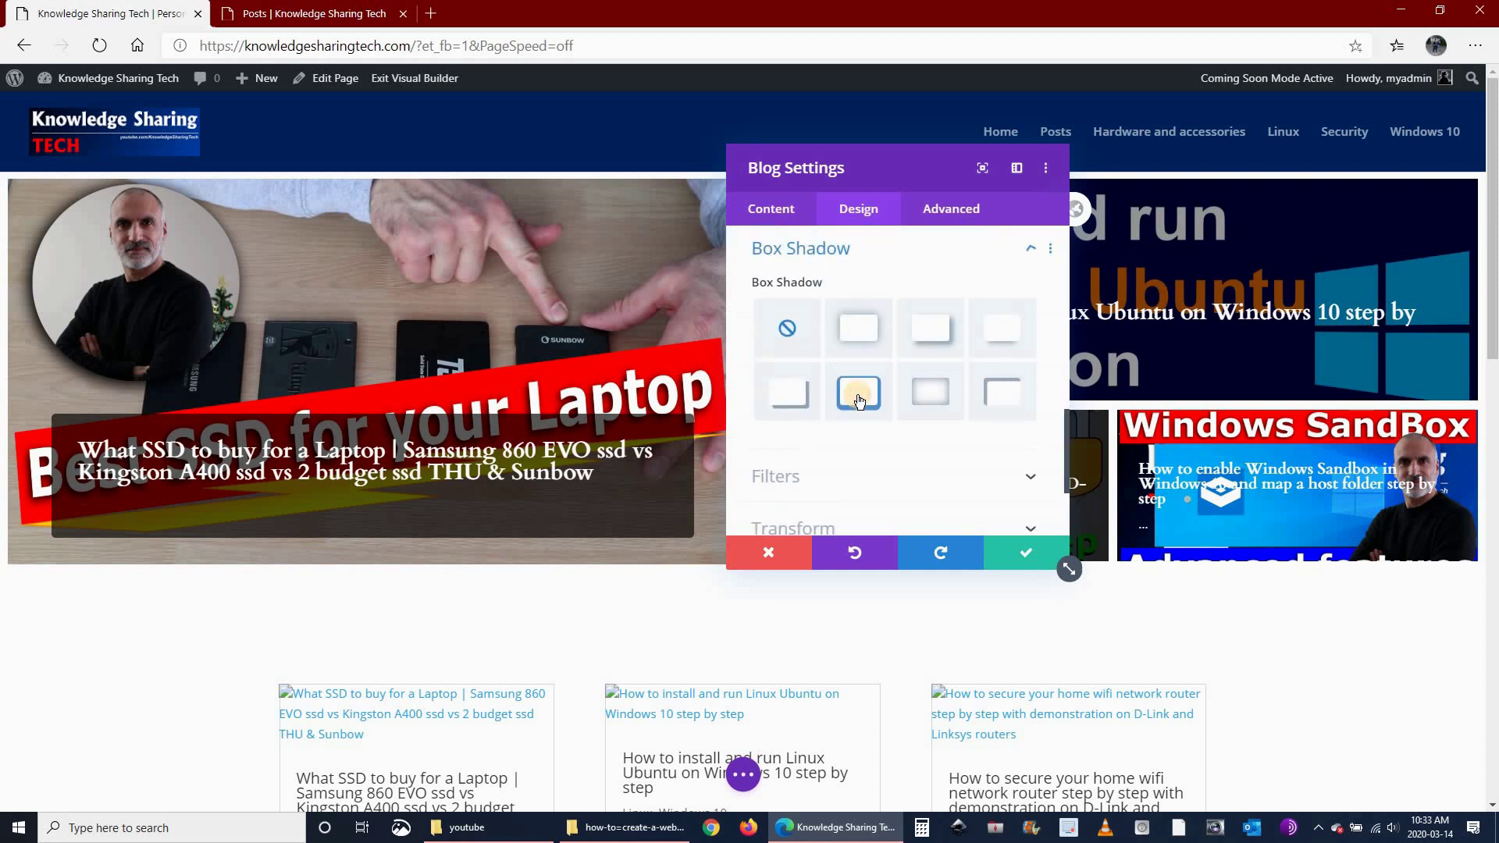
left_click(859, 334)
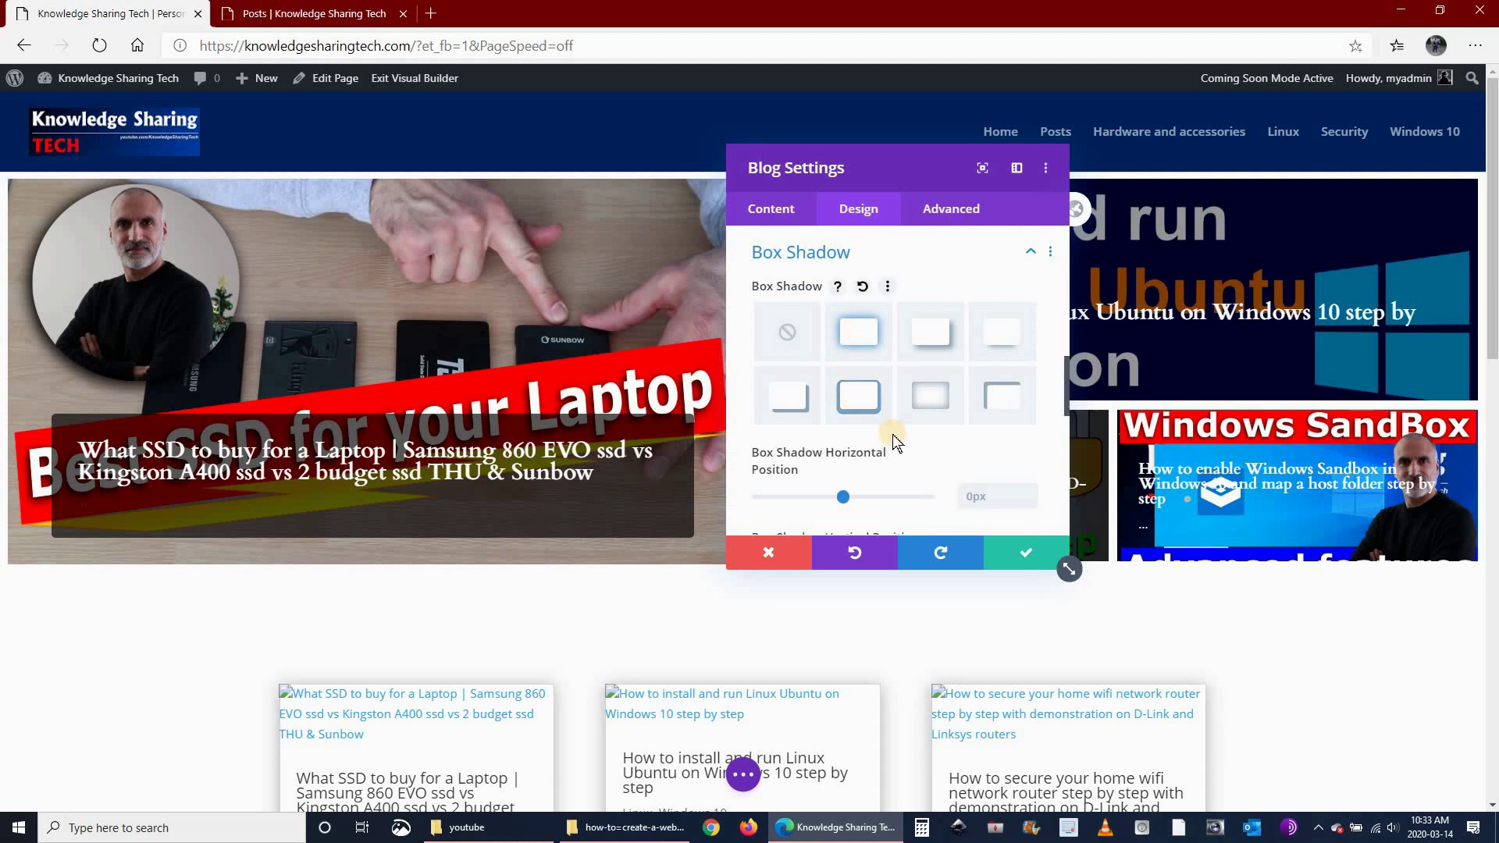
scroll(892, 434, "down", 2)
scroll(896, 443, "down", 3)
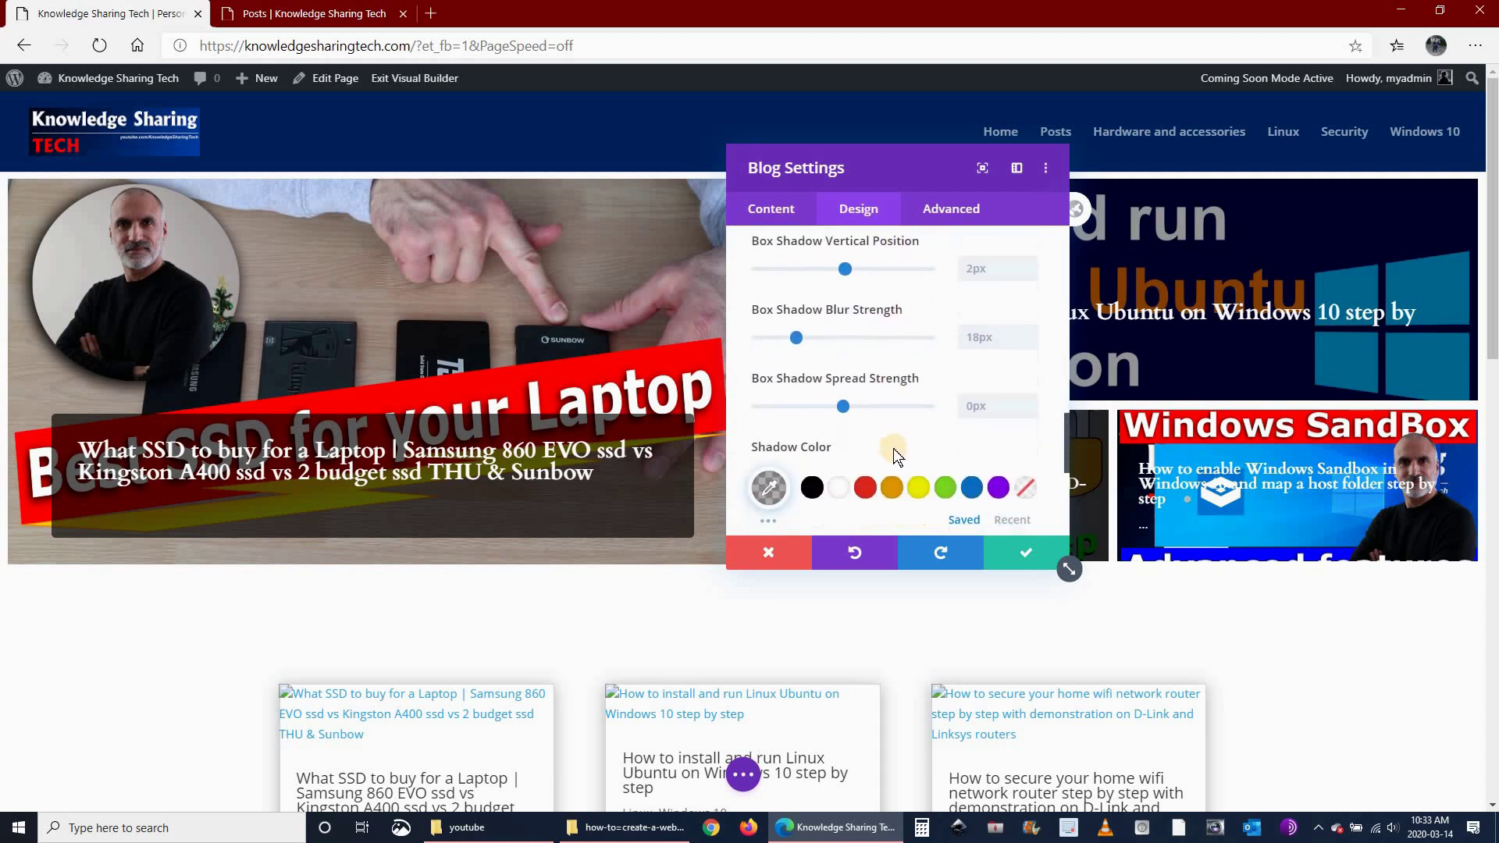
scroll(887, 451, "down", 4)
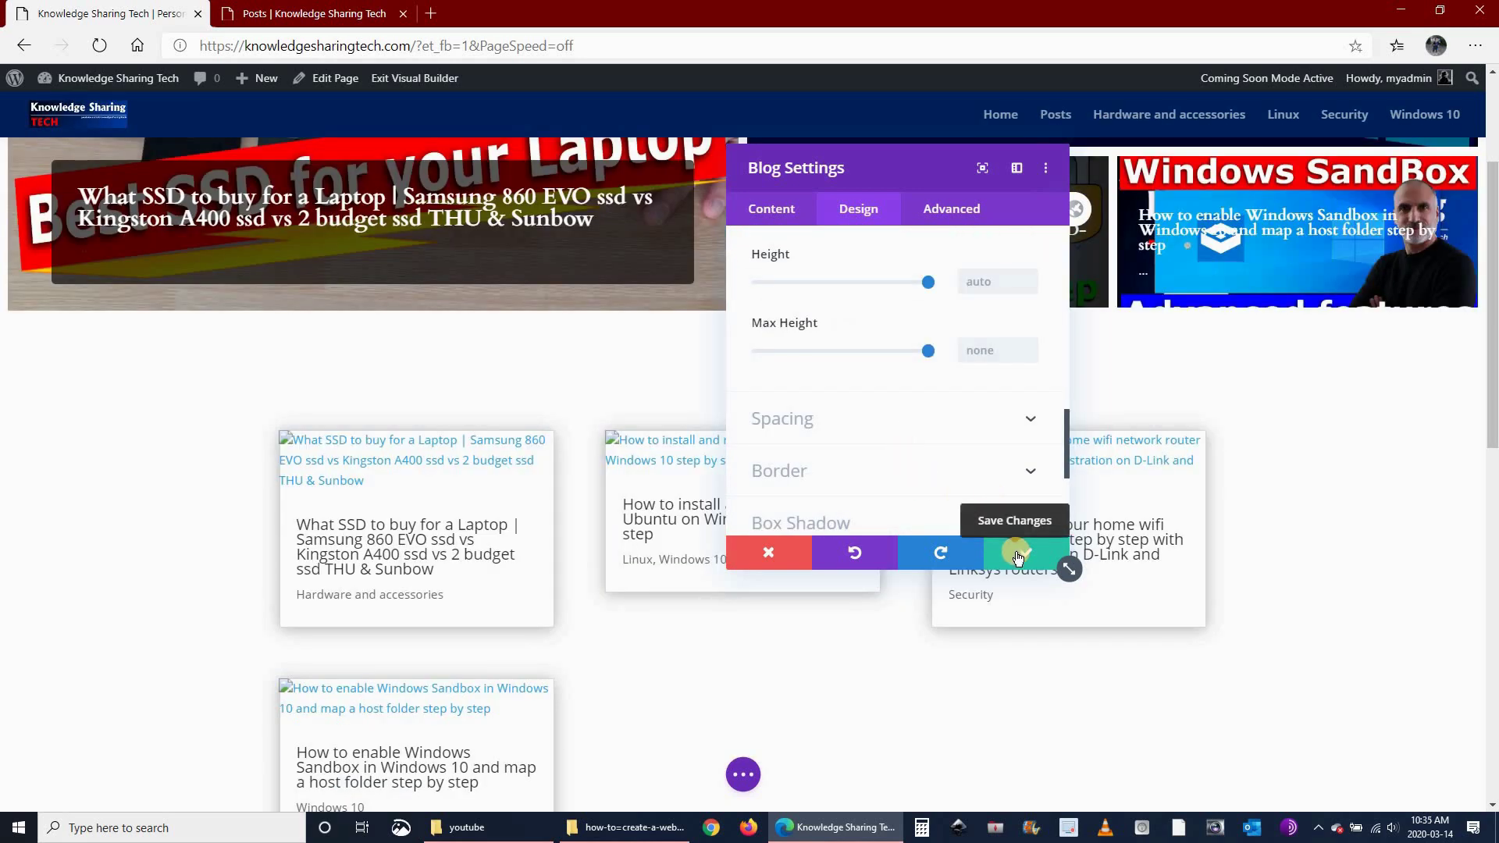
left_click(1017, 555)
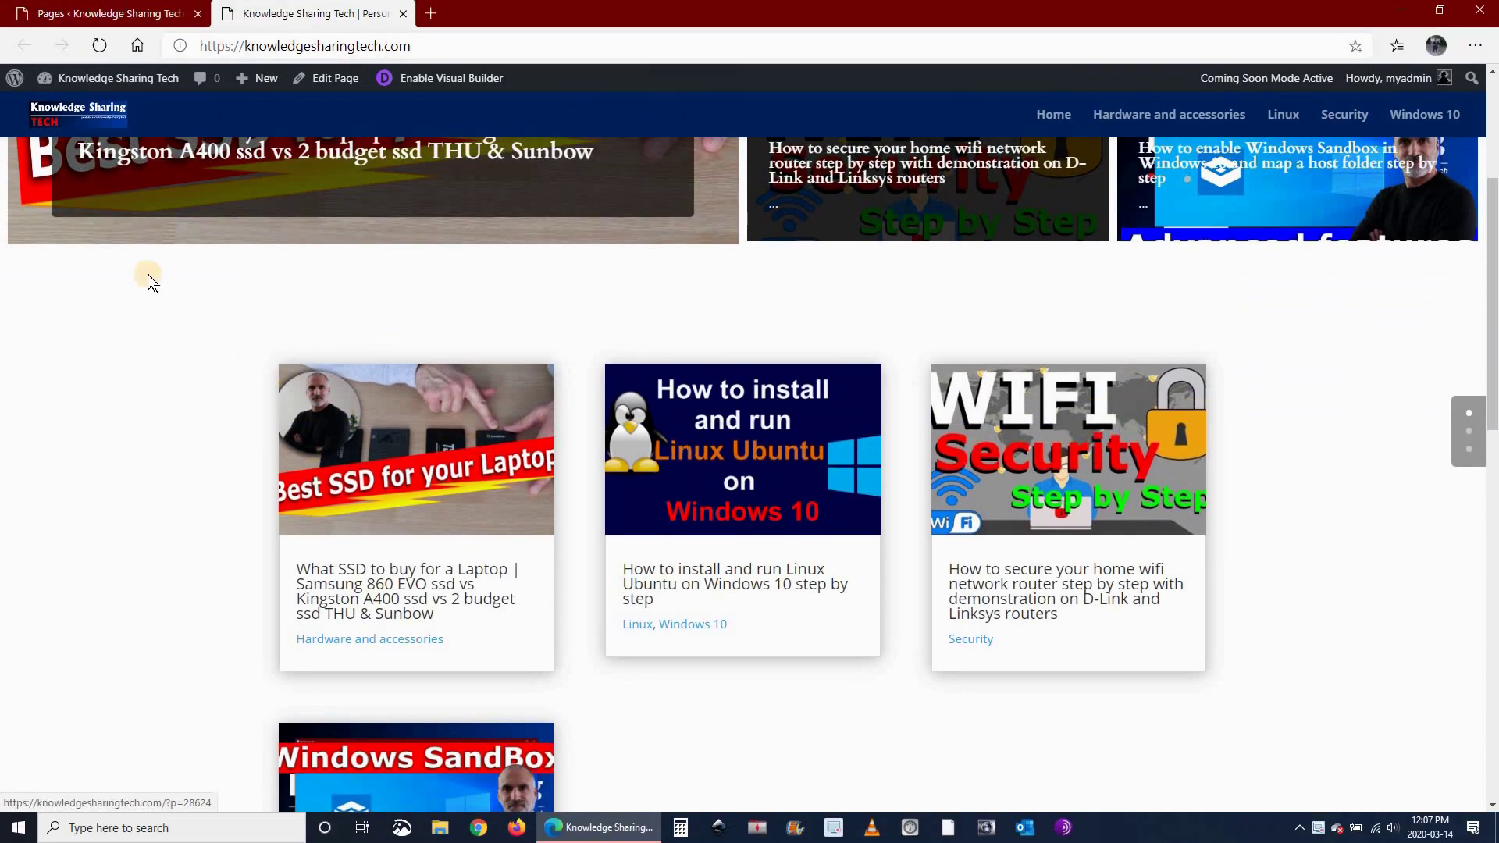
Return to the builder tab and go to the admin Dashboard via the site-name menu
left_click(100, 13)
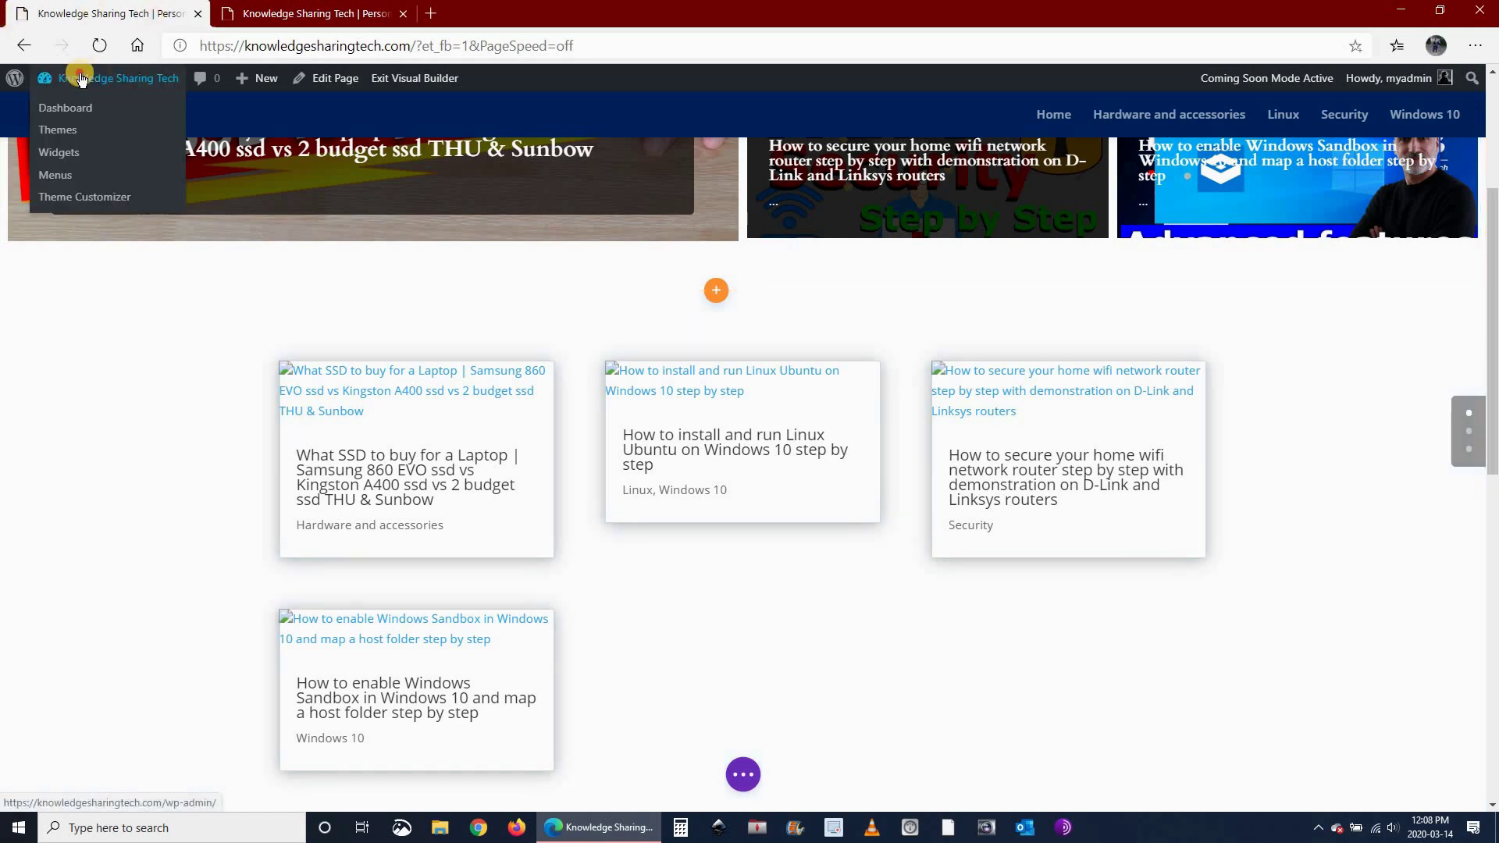
left_click(82, 78)
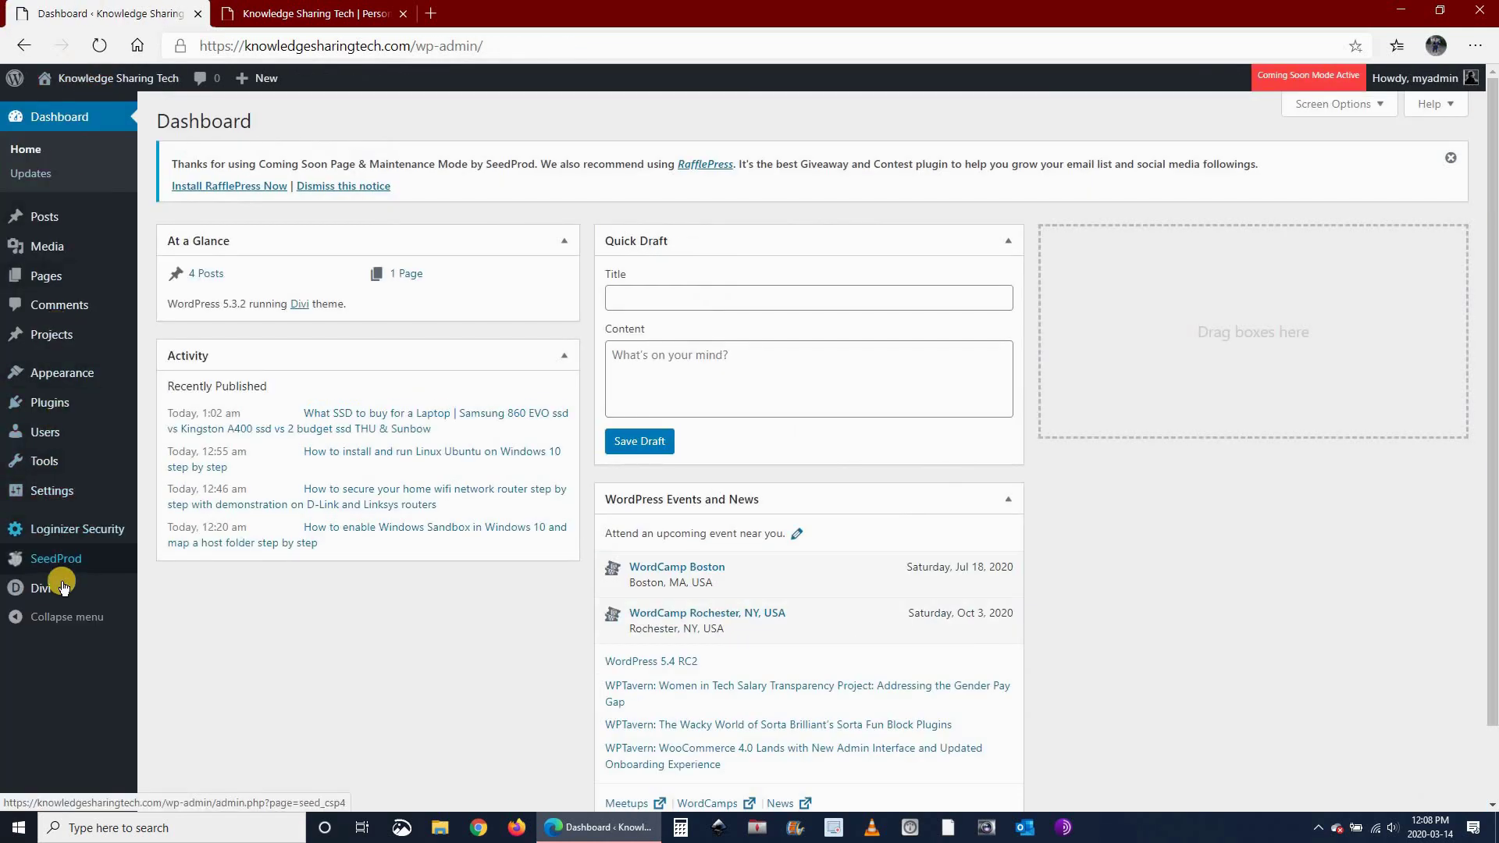
Set Divi's Website Content Width to 1920 in Layout Settings, publish, and close the Customizer
mouse_move(62, 587)
left_click(207, 646)
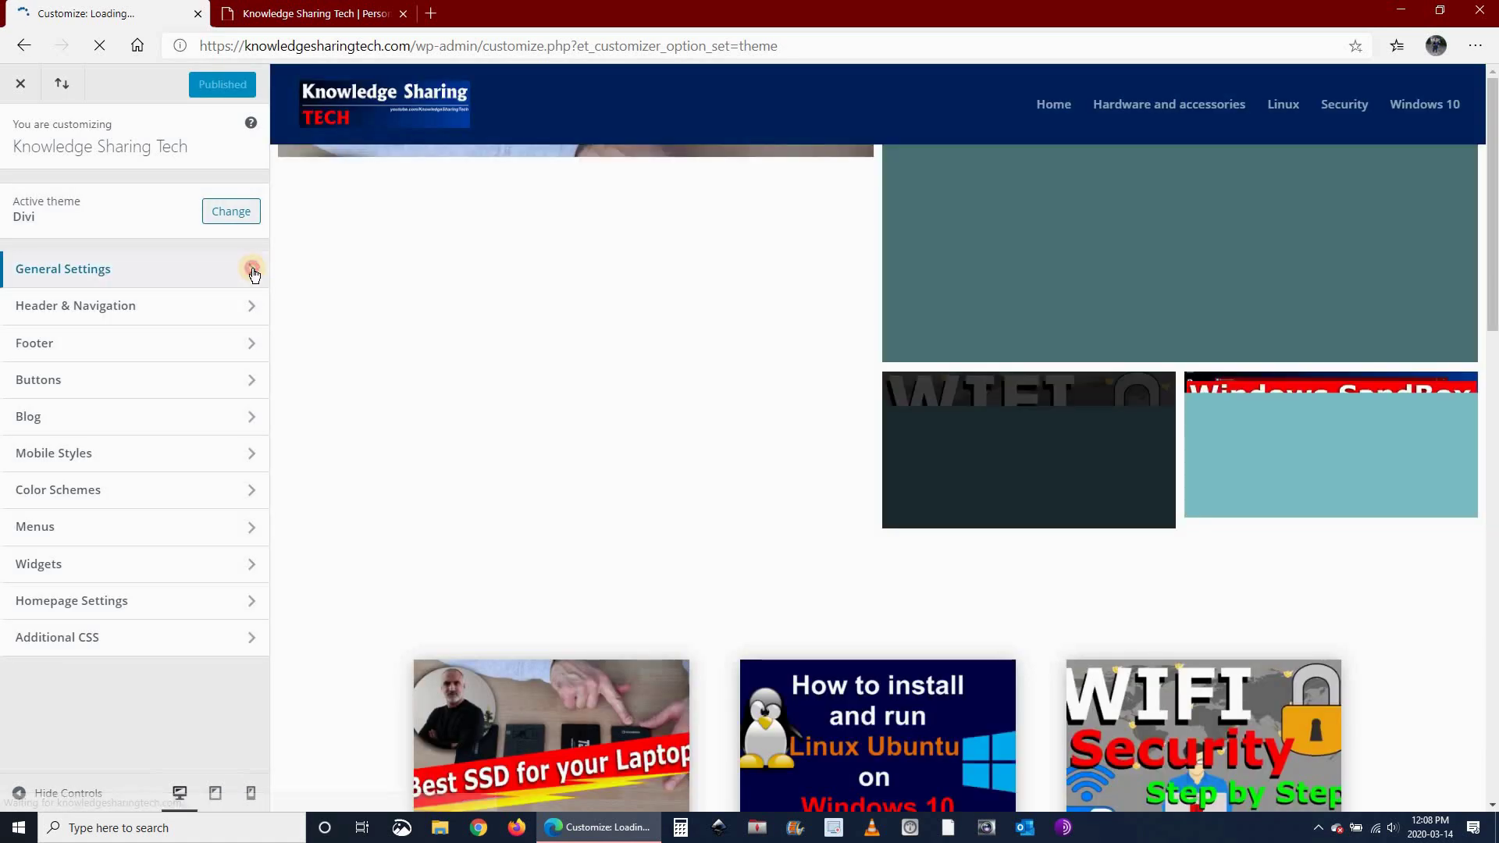
left_click(253, 270)
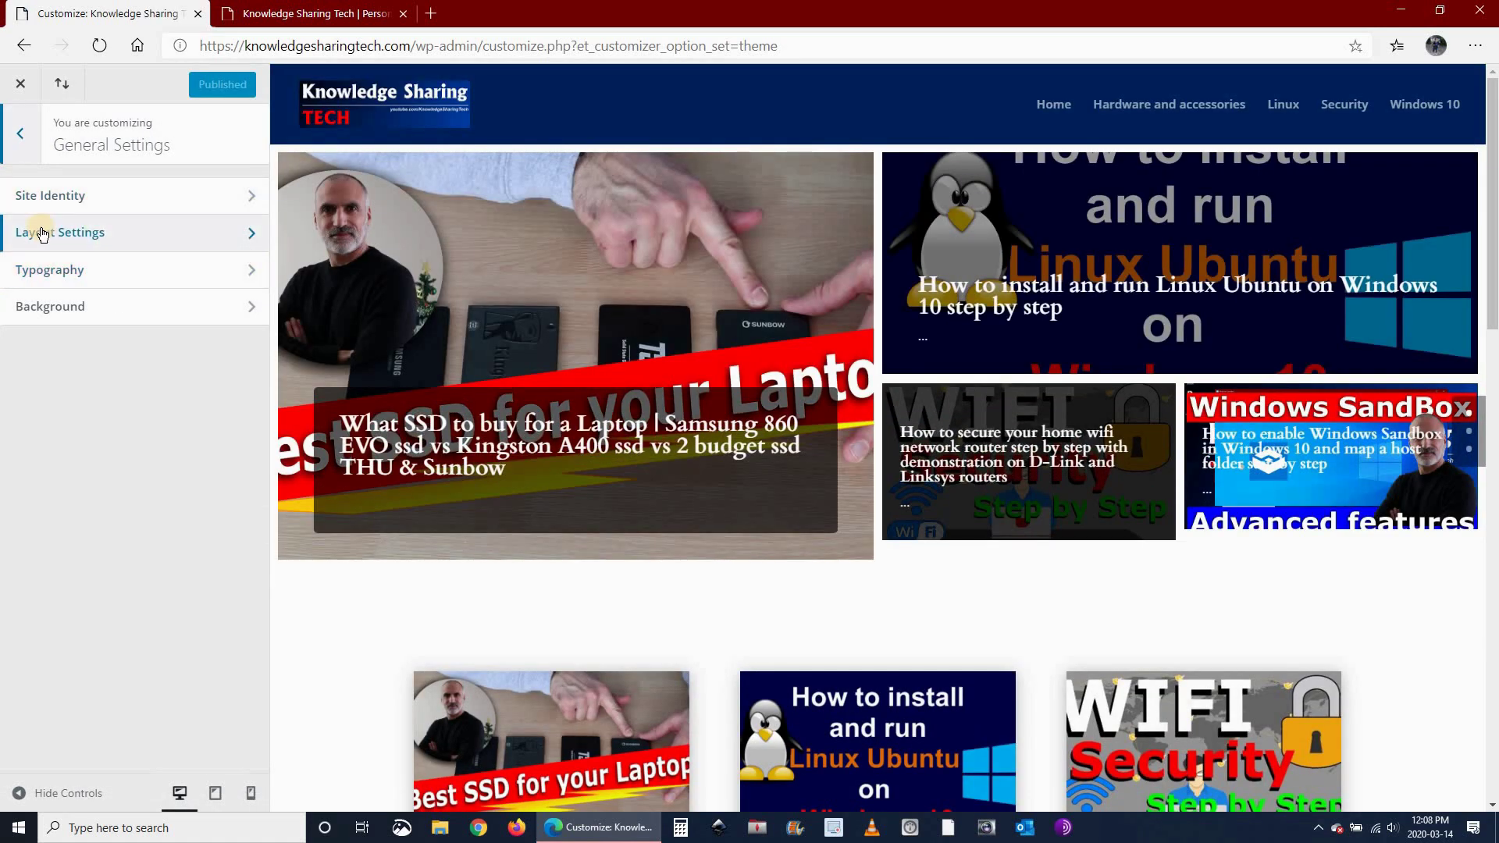
left_click(255, 234)
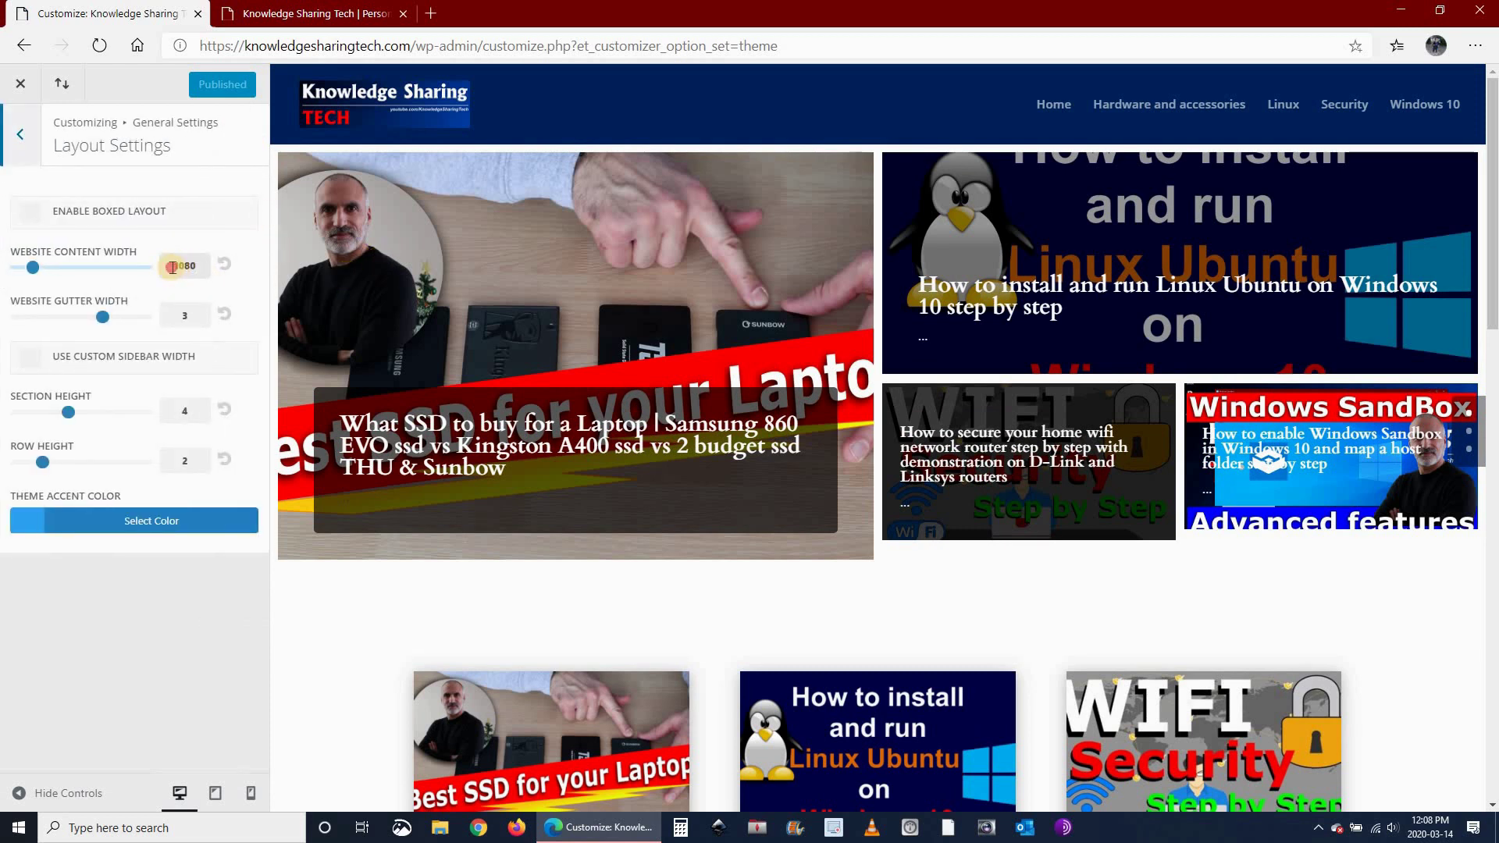
left_click_drag(172, 267, 206, 264)
type("1920")
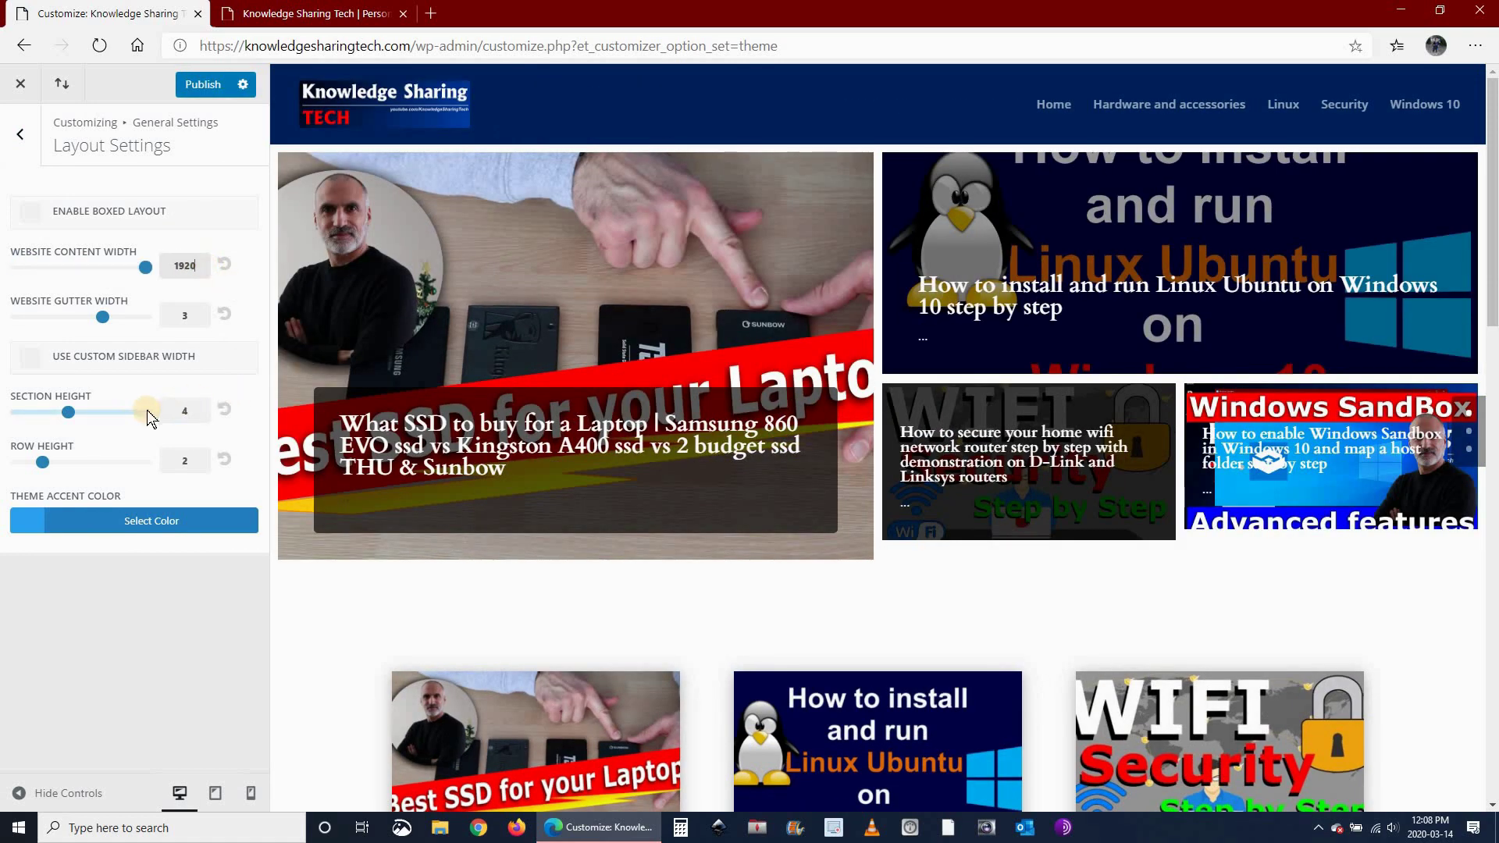
left_click(199, 85)
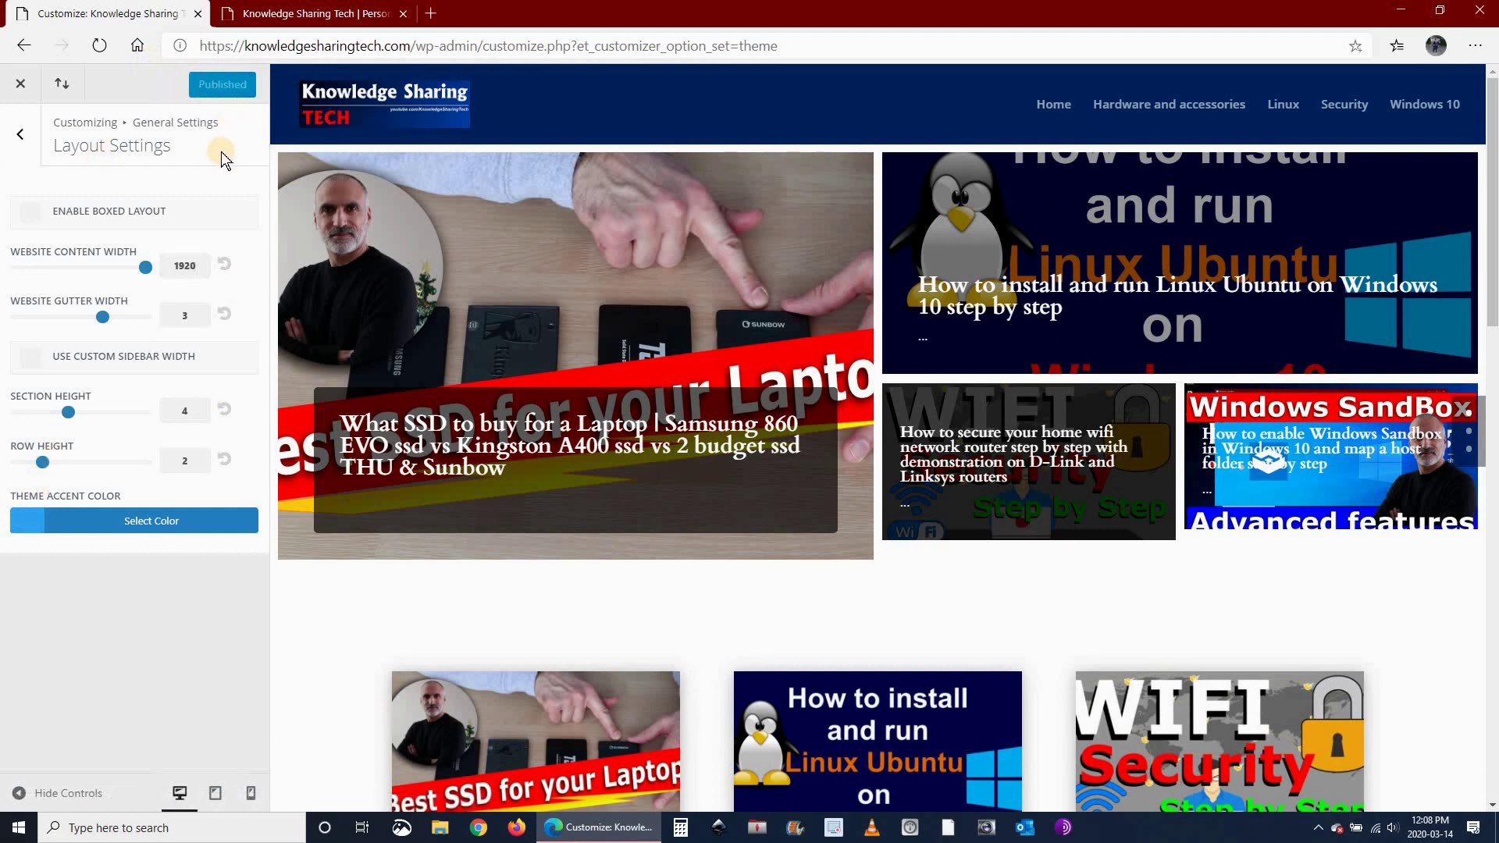
left_click(23, 85)
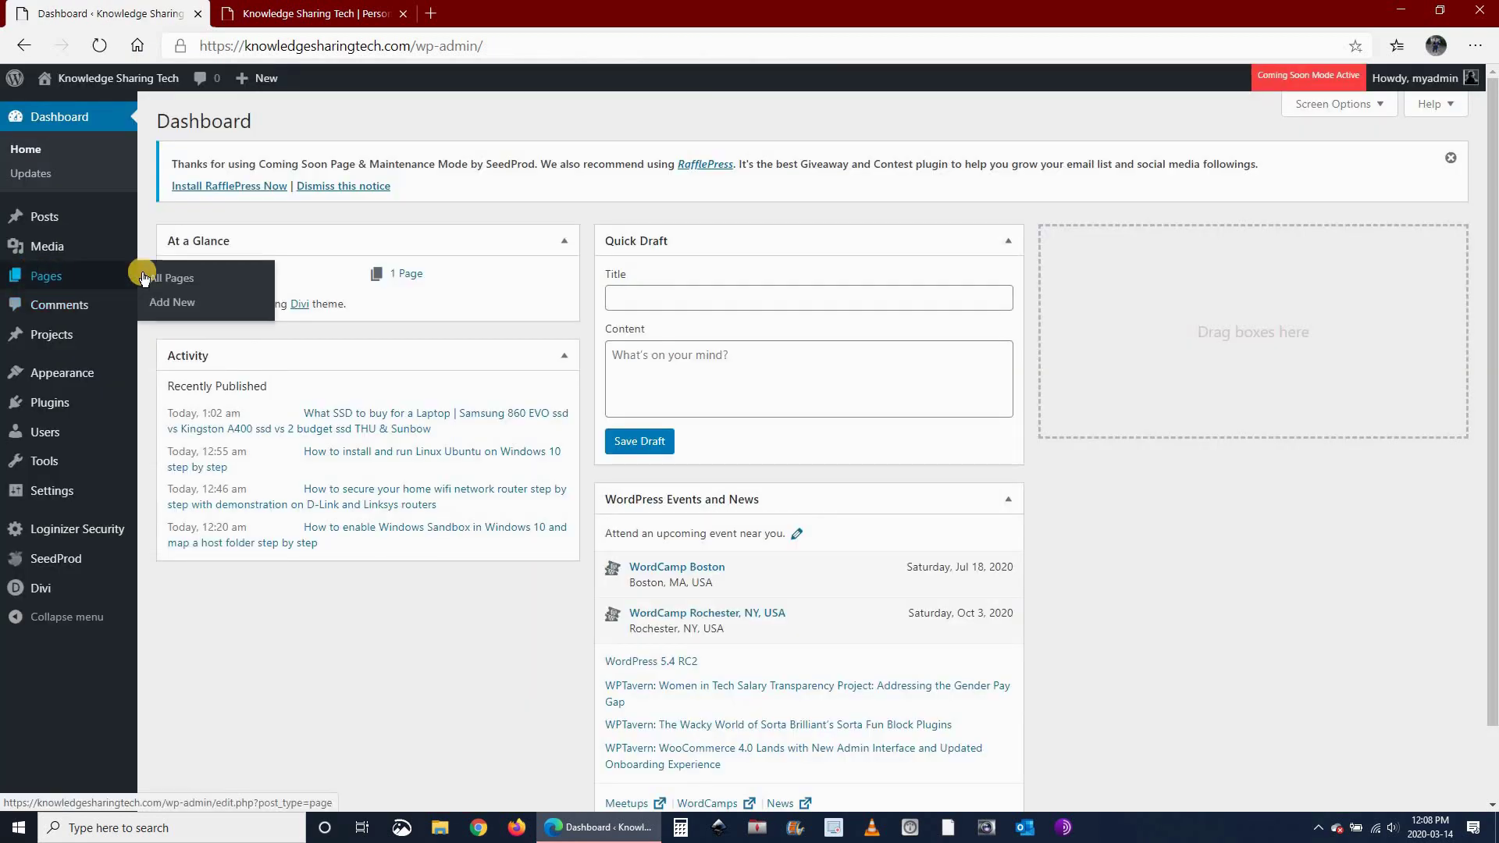
From All Pages, launch Edit With Divi on the Home page and scroll down to the Blog grid
left_click(234, 278)
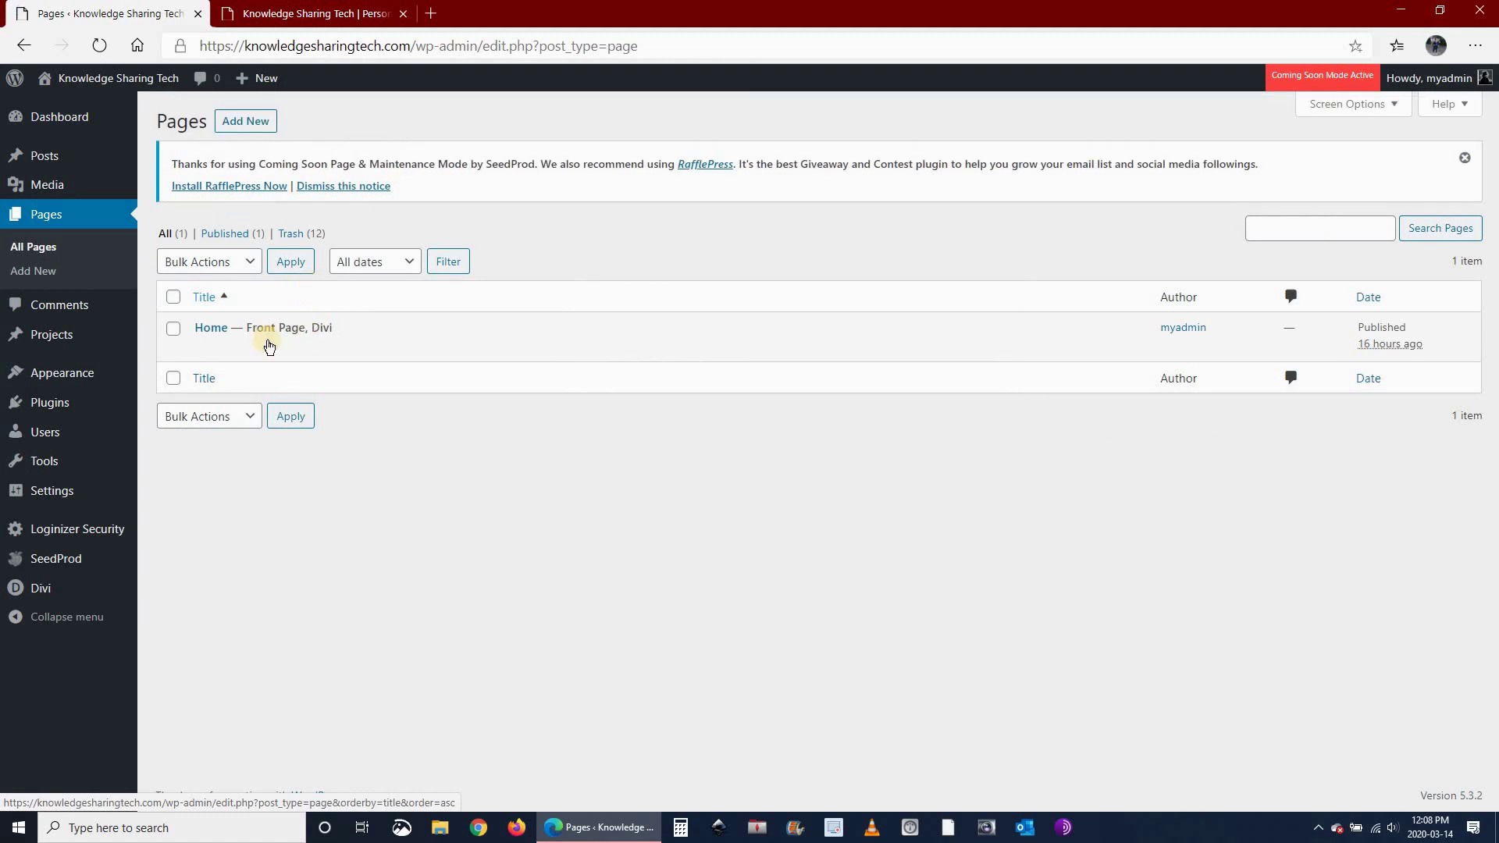
mouse_move(203, 350)
left_click(355, 348)
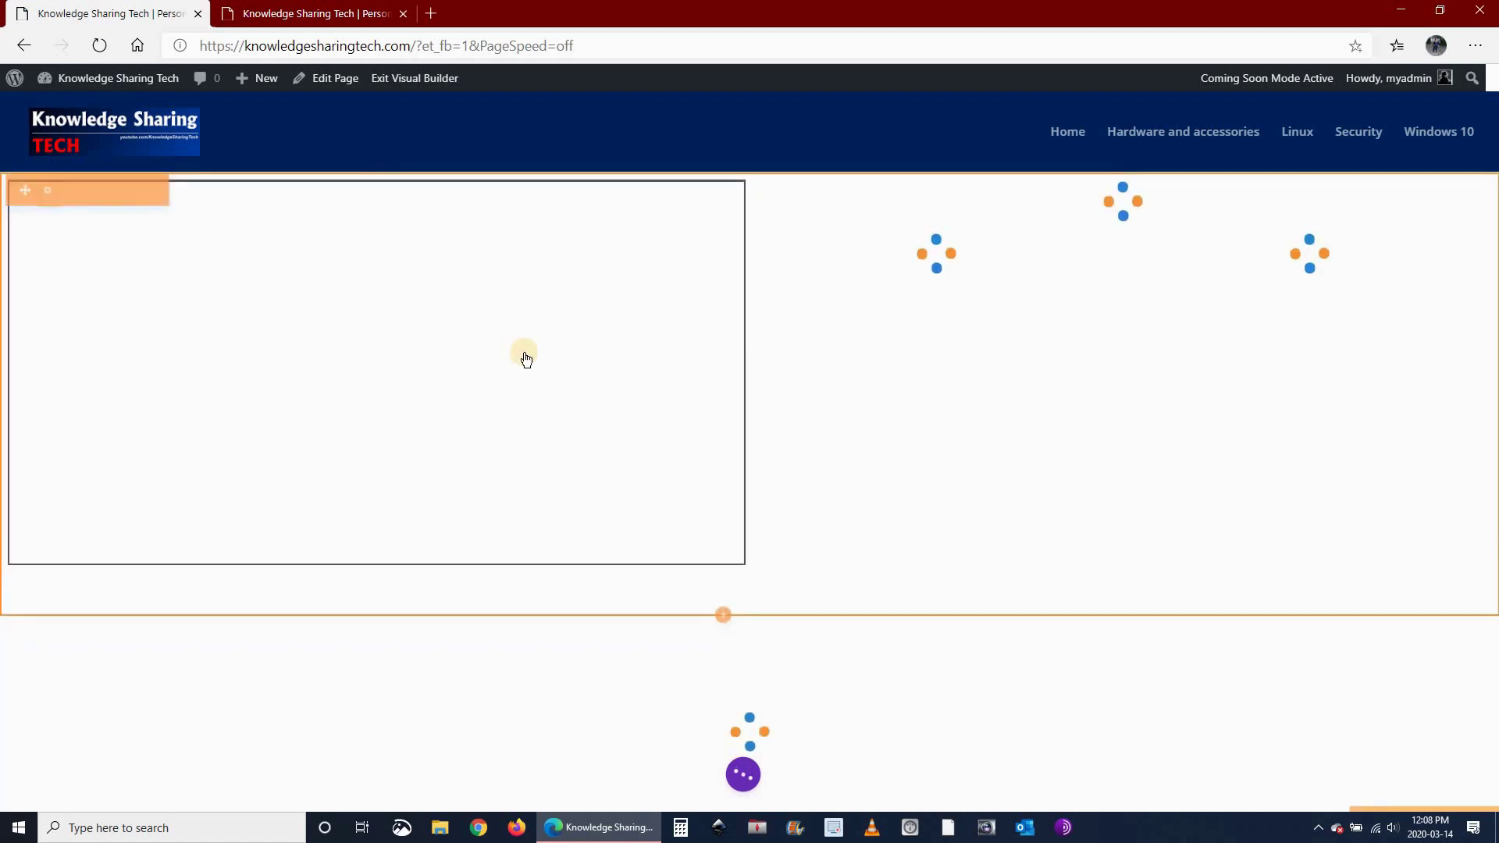
scroll(526, 359, "down", 3)
scroll(526, 359, "down", 1)
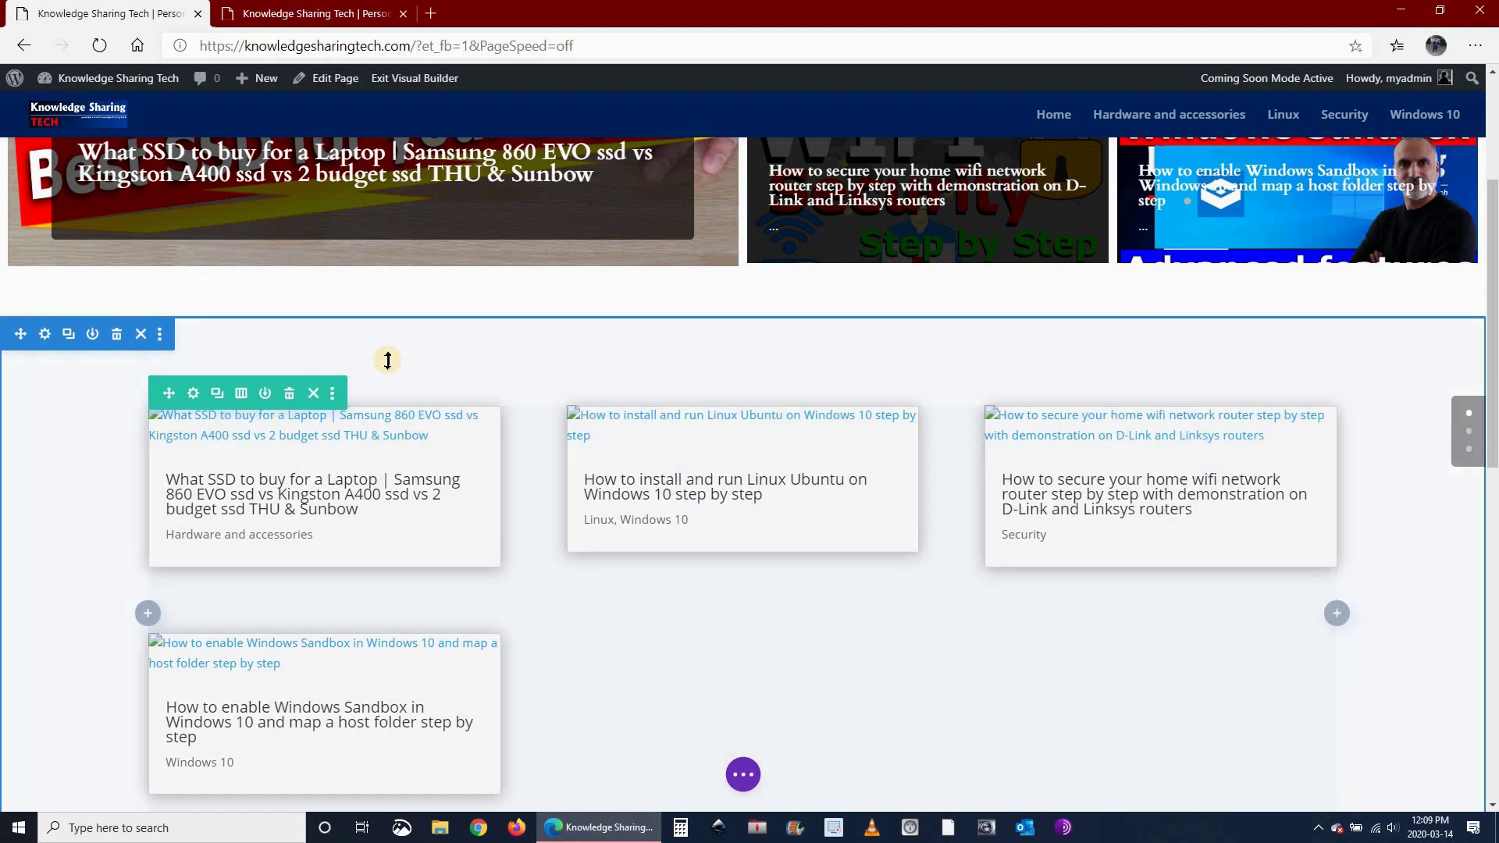
Switch the blog row to a 1/2 + 1/2 column layout and insert a new row below it
left_click(241, 394)
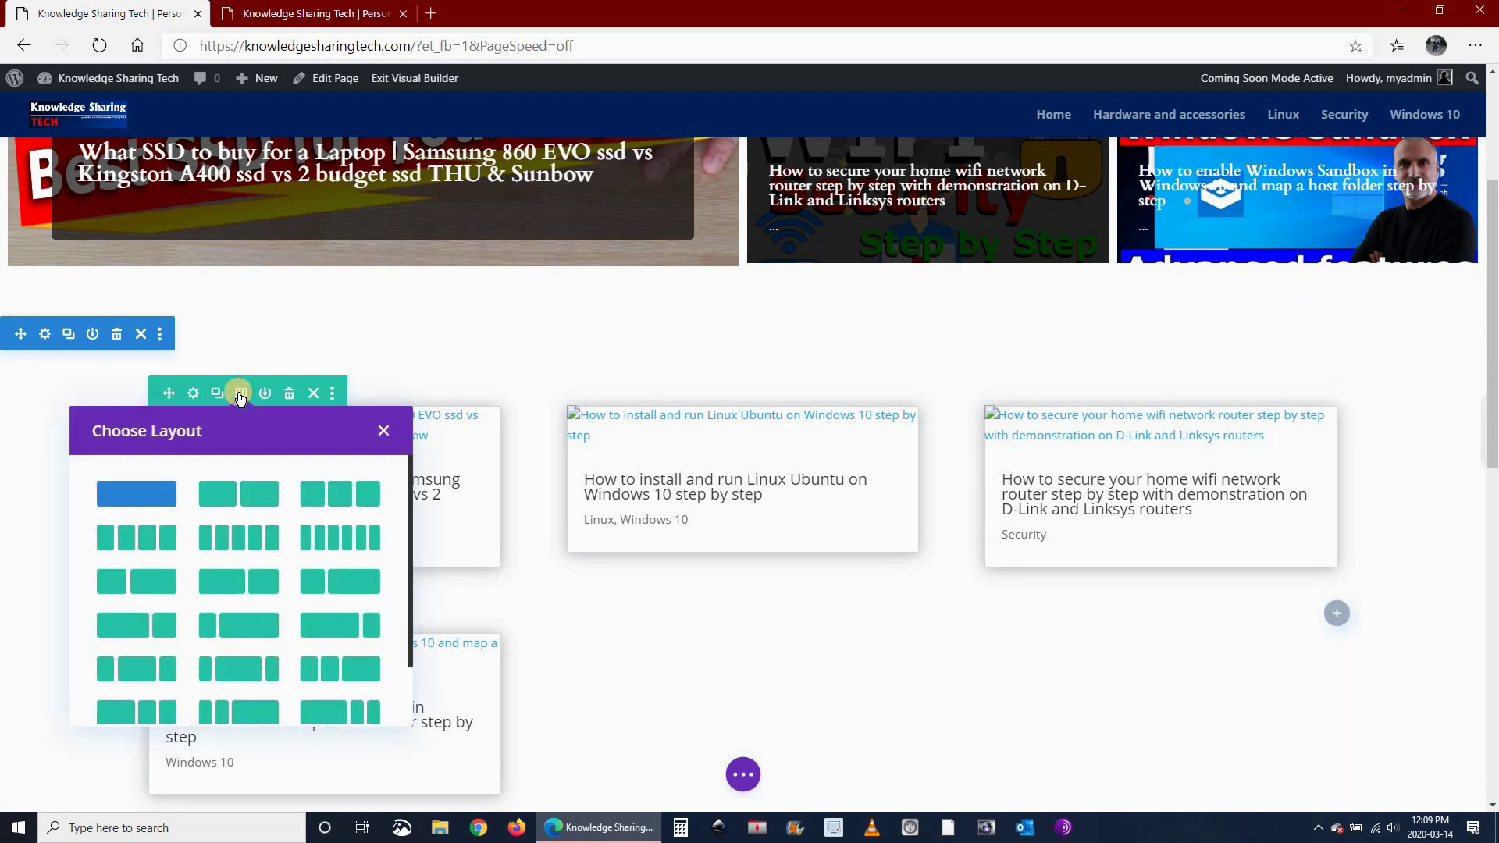
left_click(235, 496)
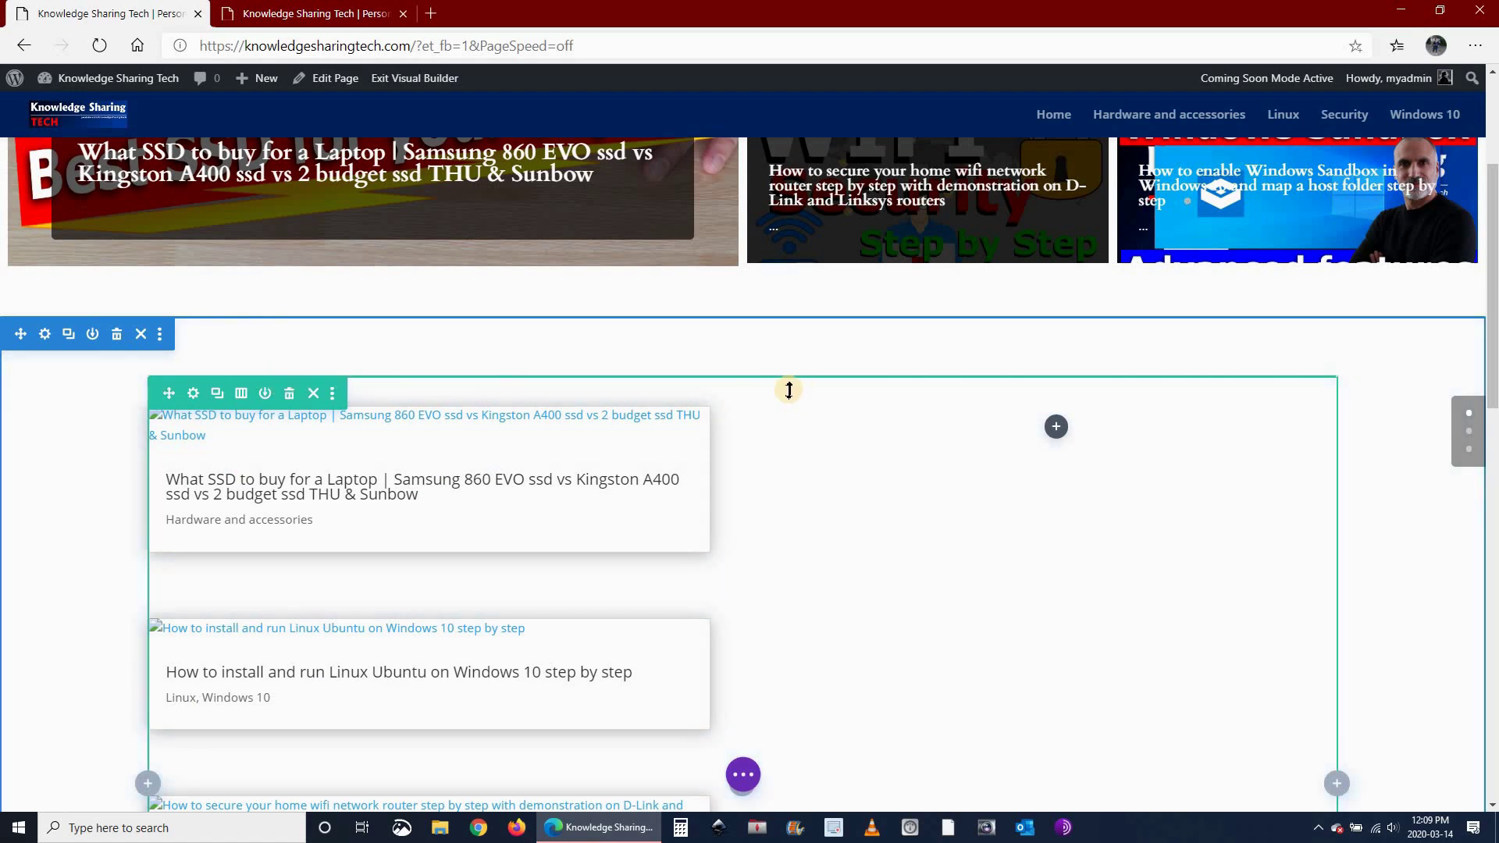
scroll(788, 392, "down", 1)
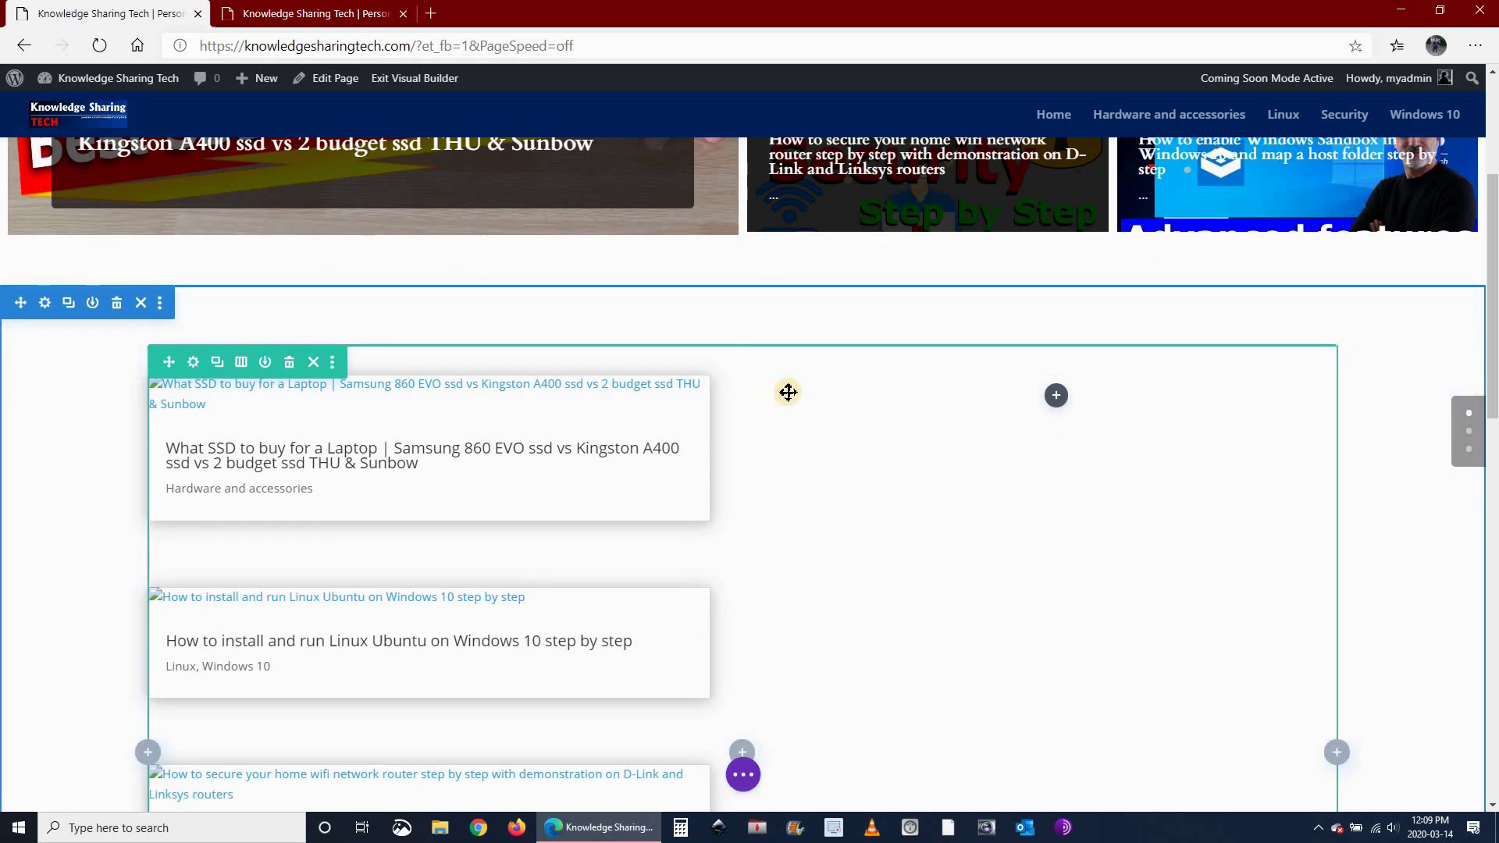
scroll(787, 391, "down", 4)
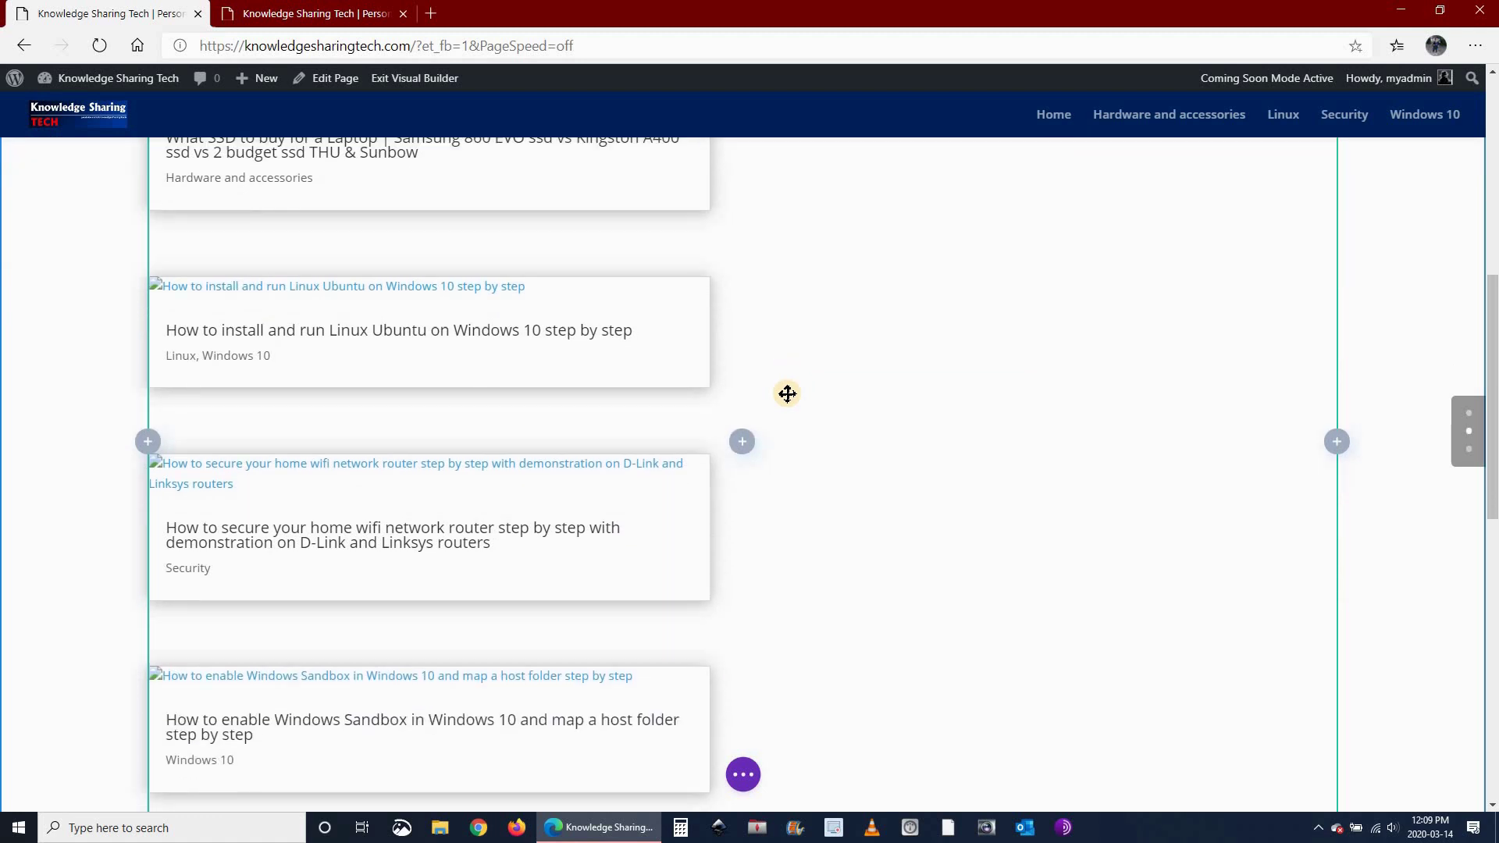
scroll(788, 393, "up", 2)
scroll(786, 392, "down", 7)
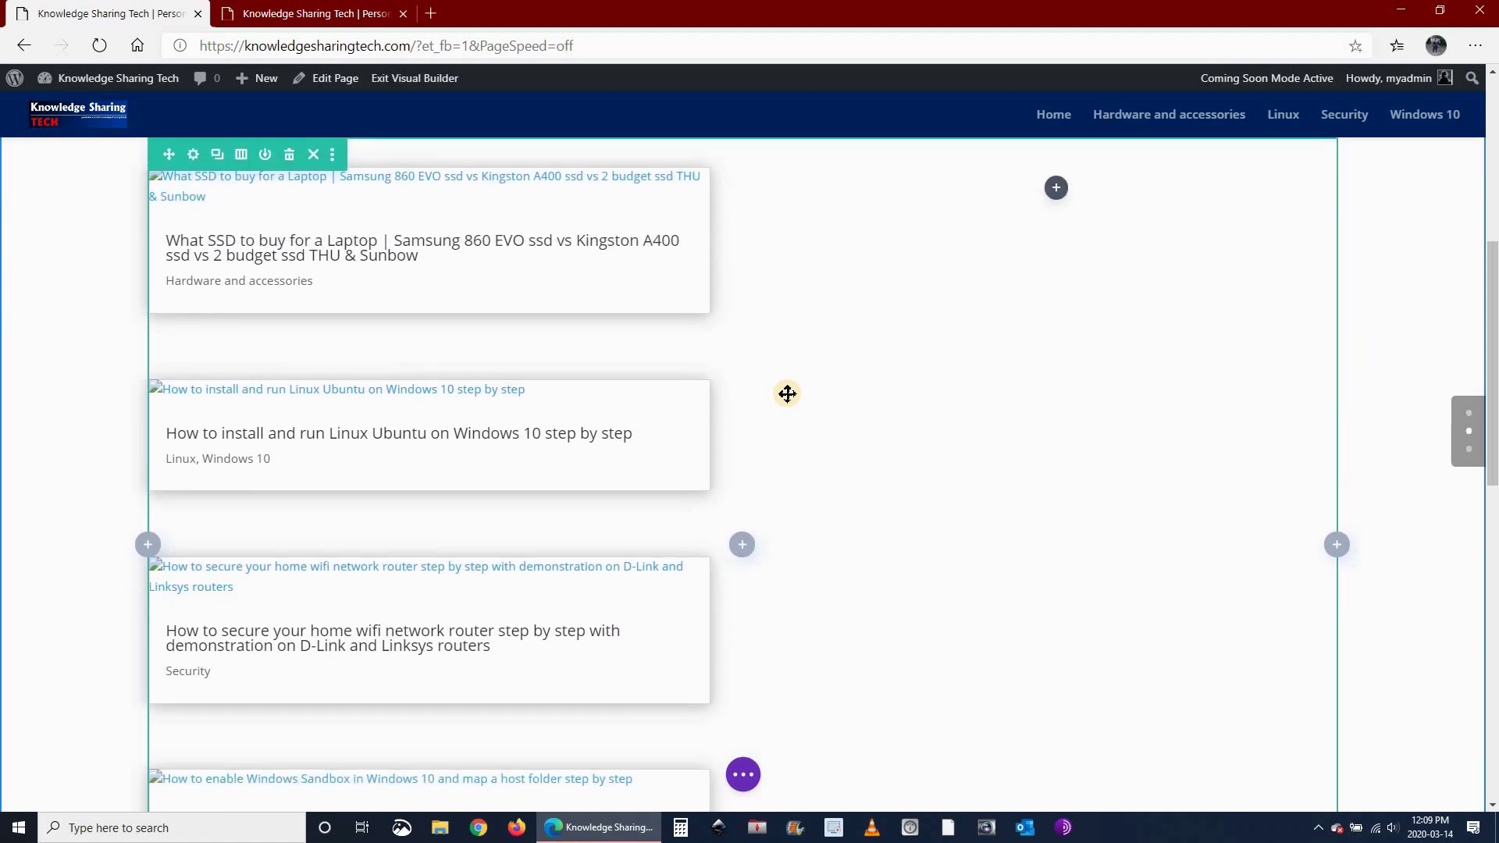
left_click(742, 478)
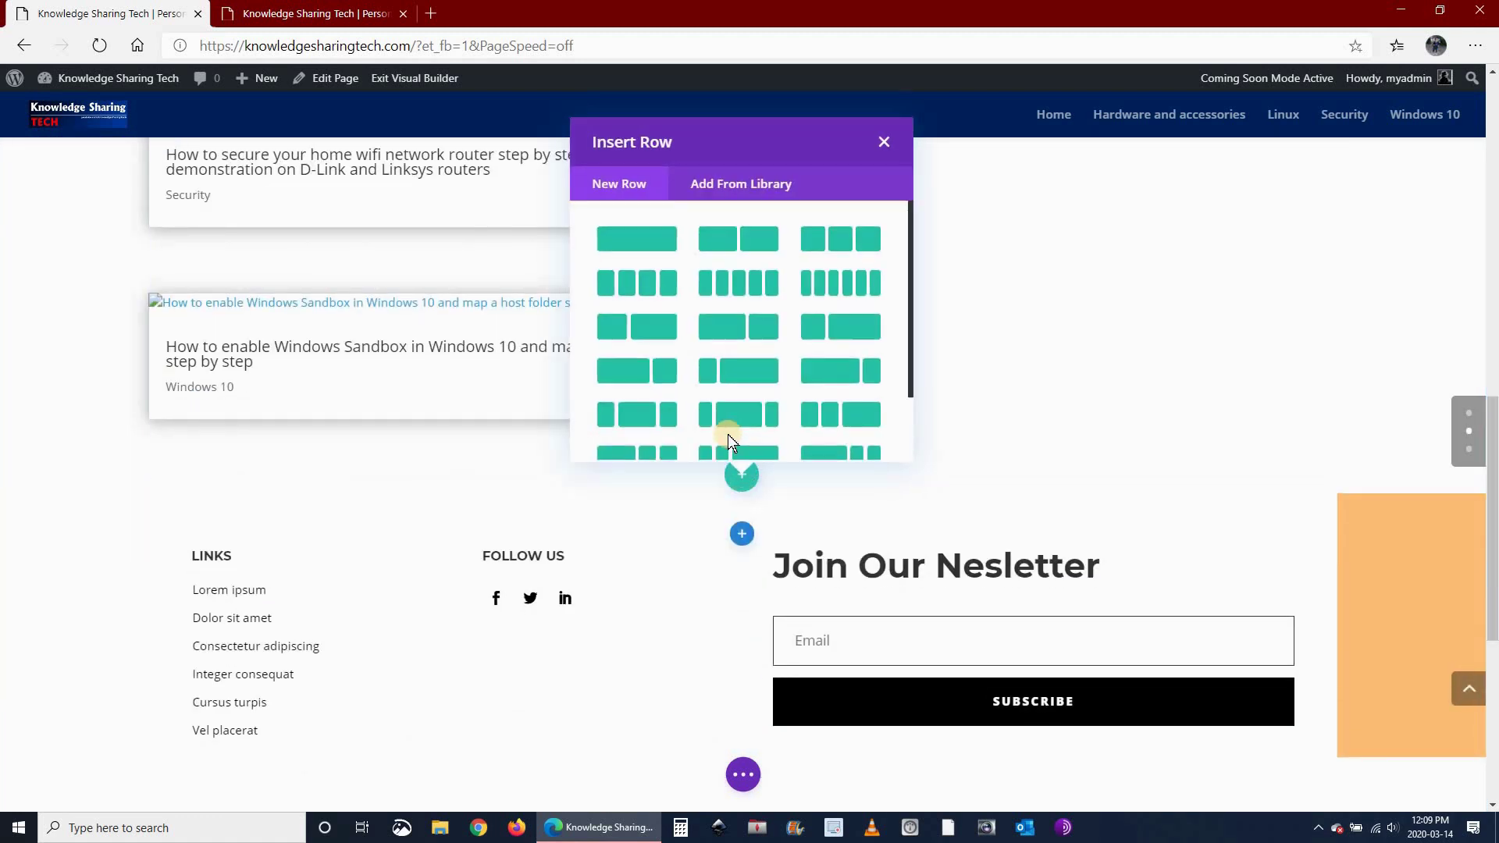
Add a 1/2 + 1/2 row beneath the blog and place a Text module in its left column
left_click(732, 240)
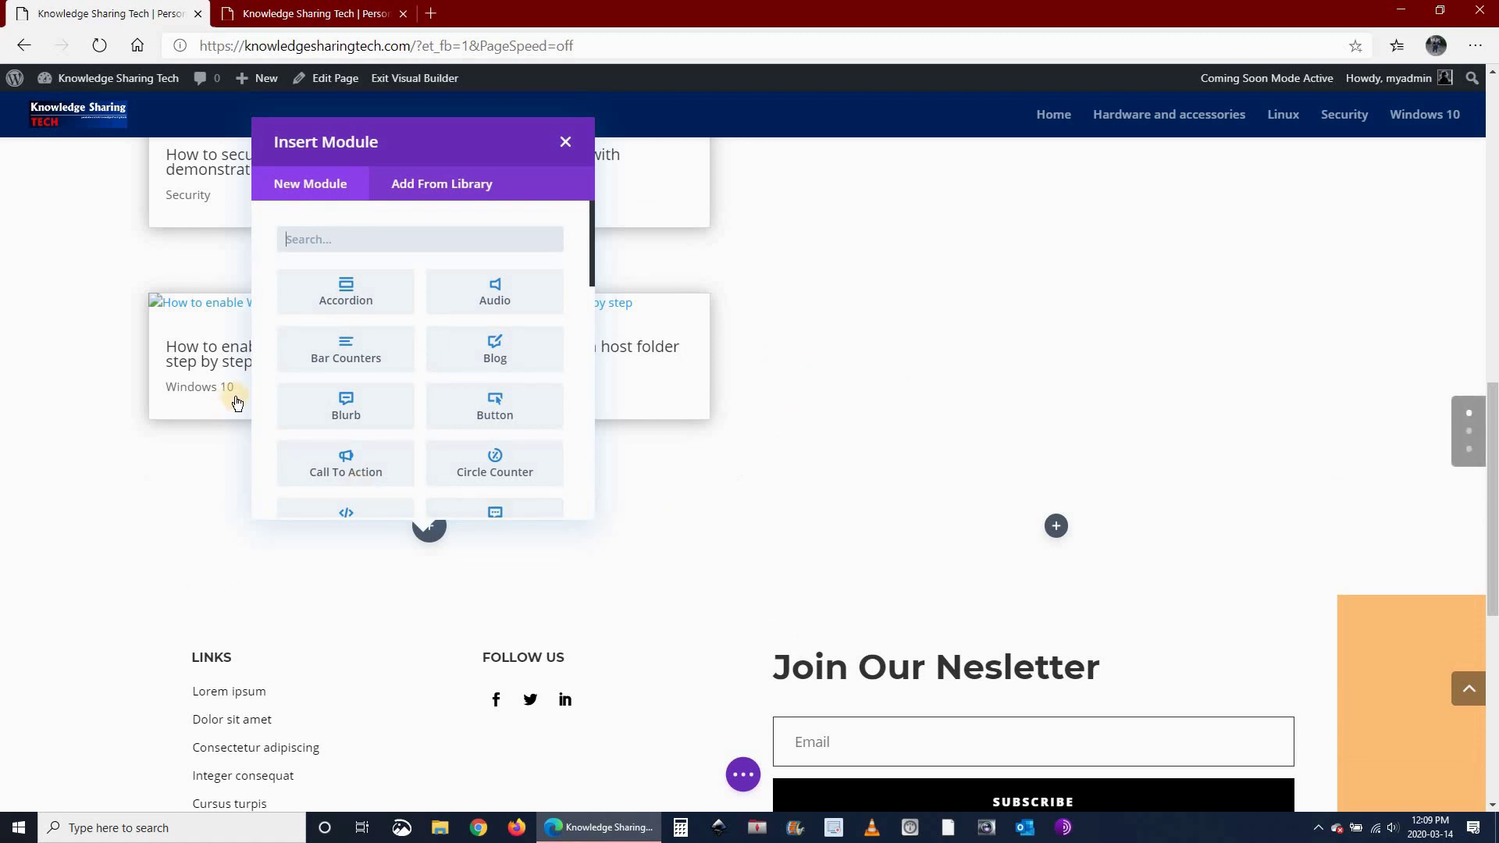
type("tex")
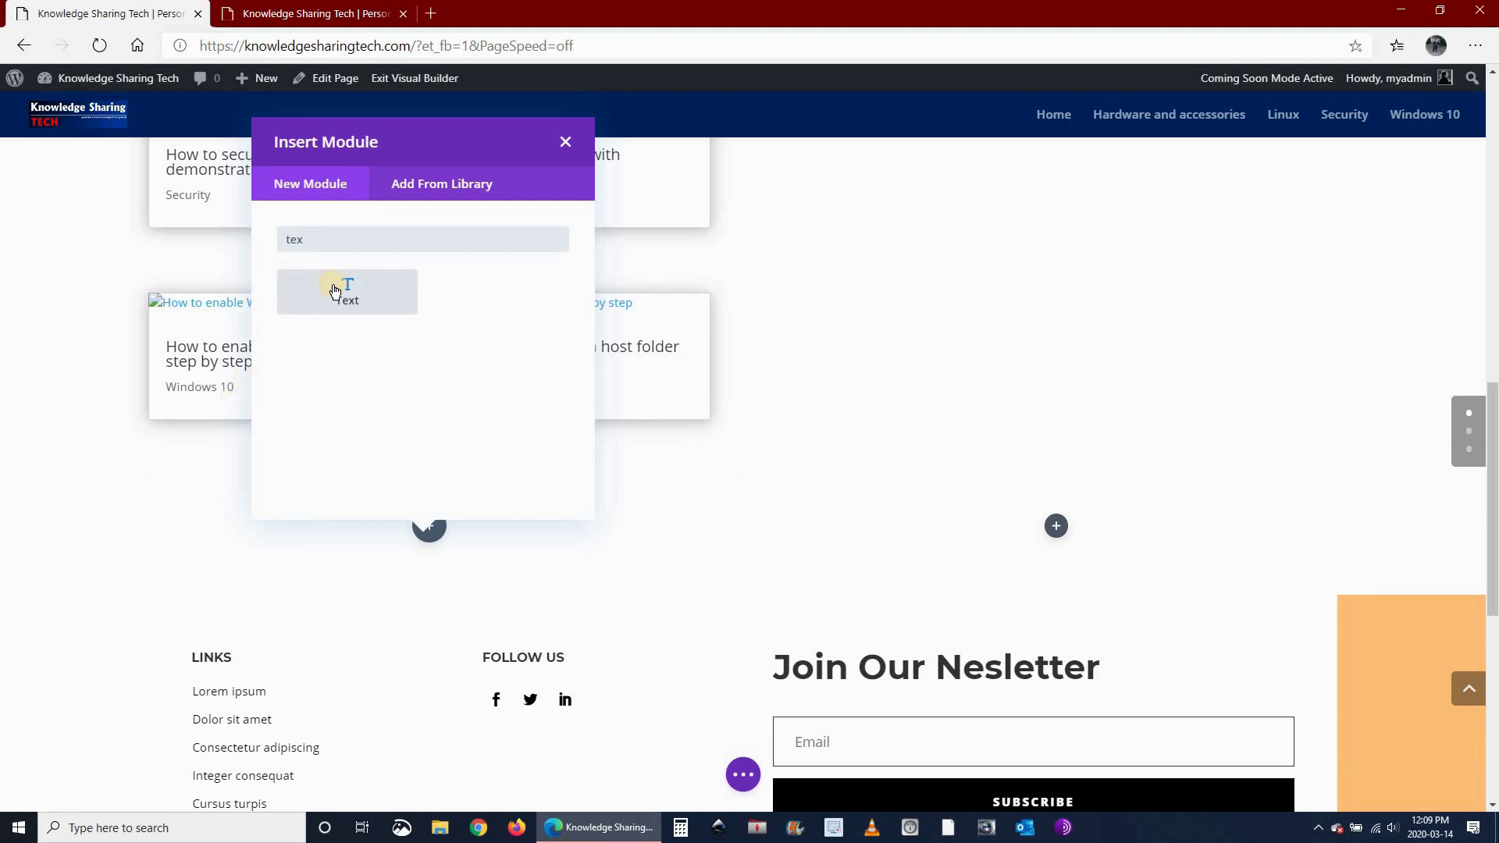
left_click(335, 290)
left_click(482, 578)
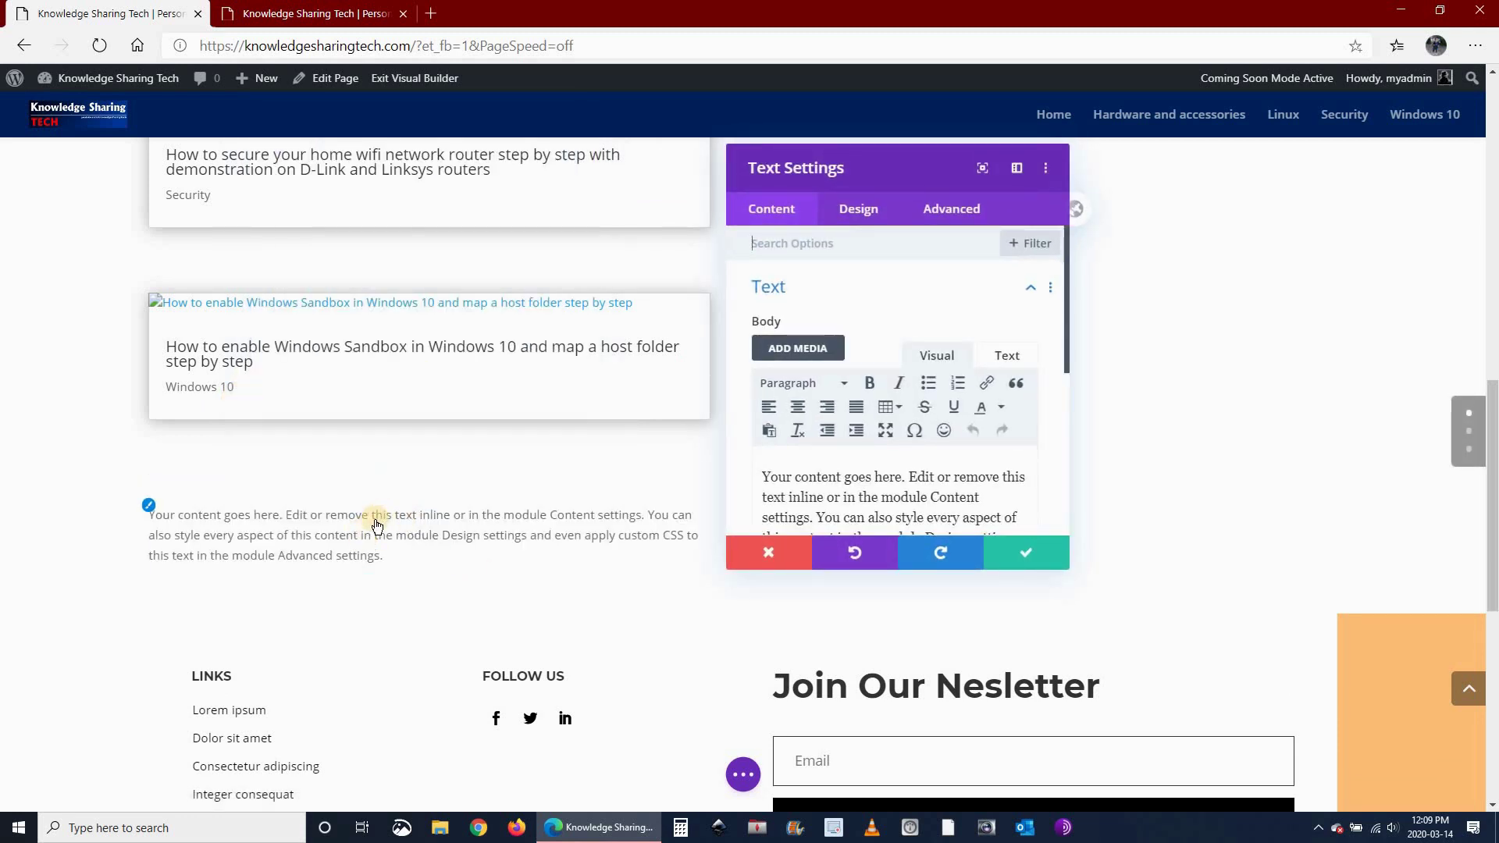
Replace the placeholder paragraph with 'Software videos' and centre-align it
triple_click(845, 502)
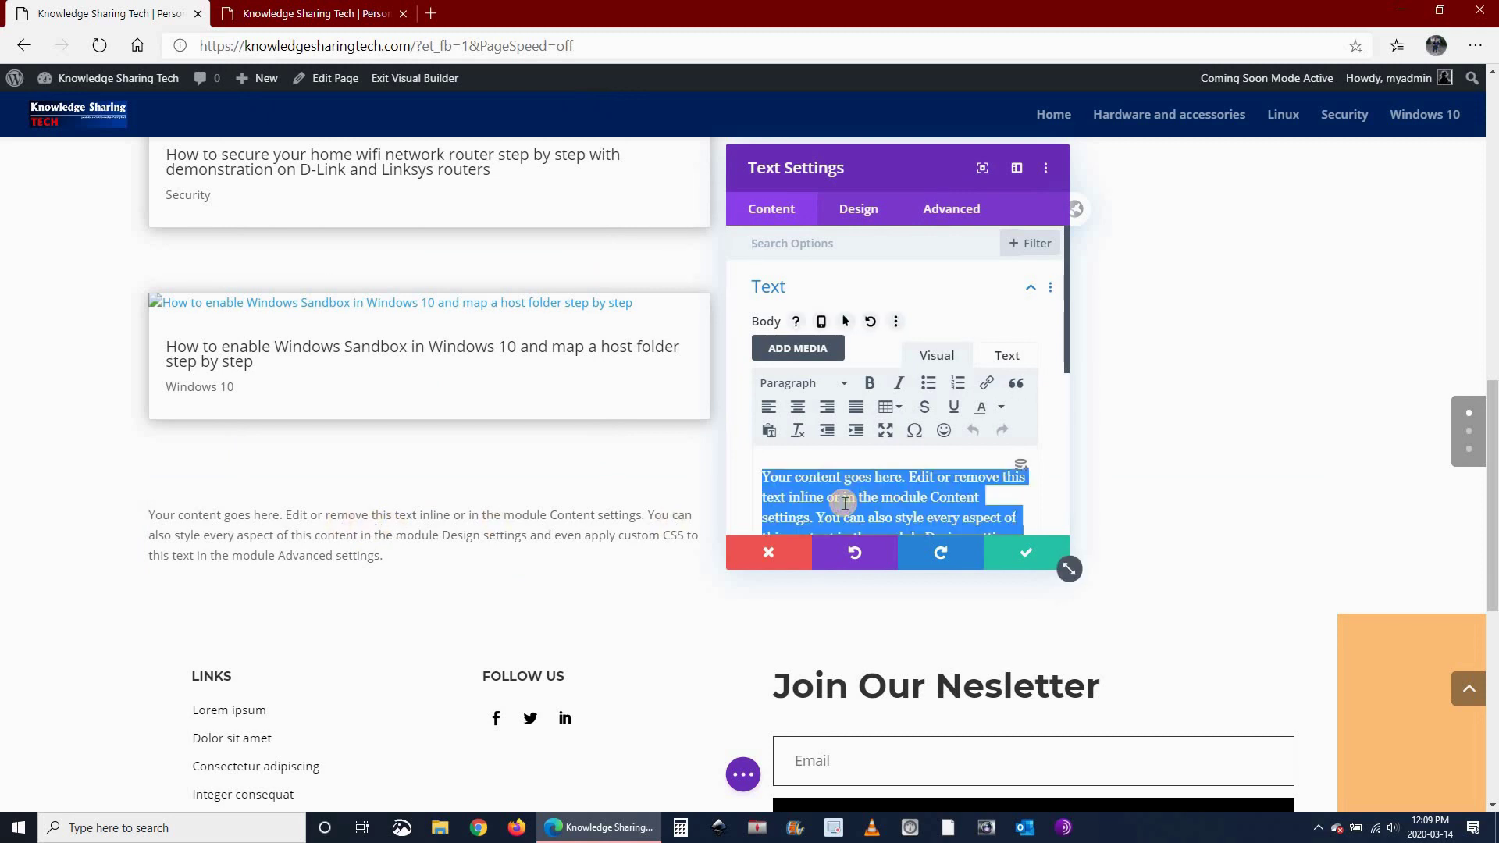
type("Software videos")
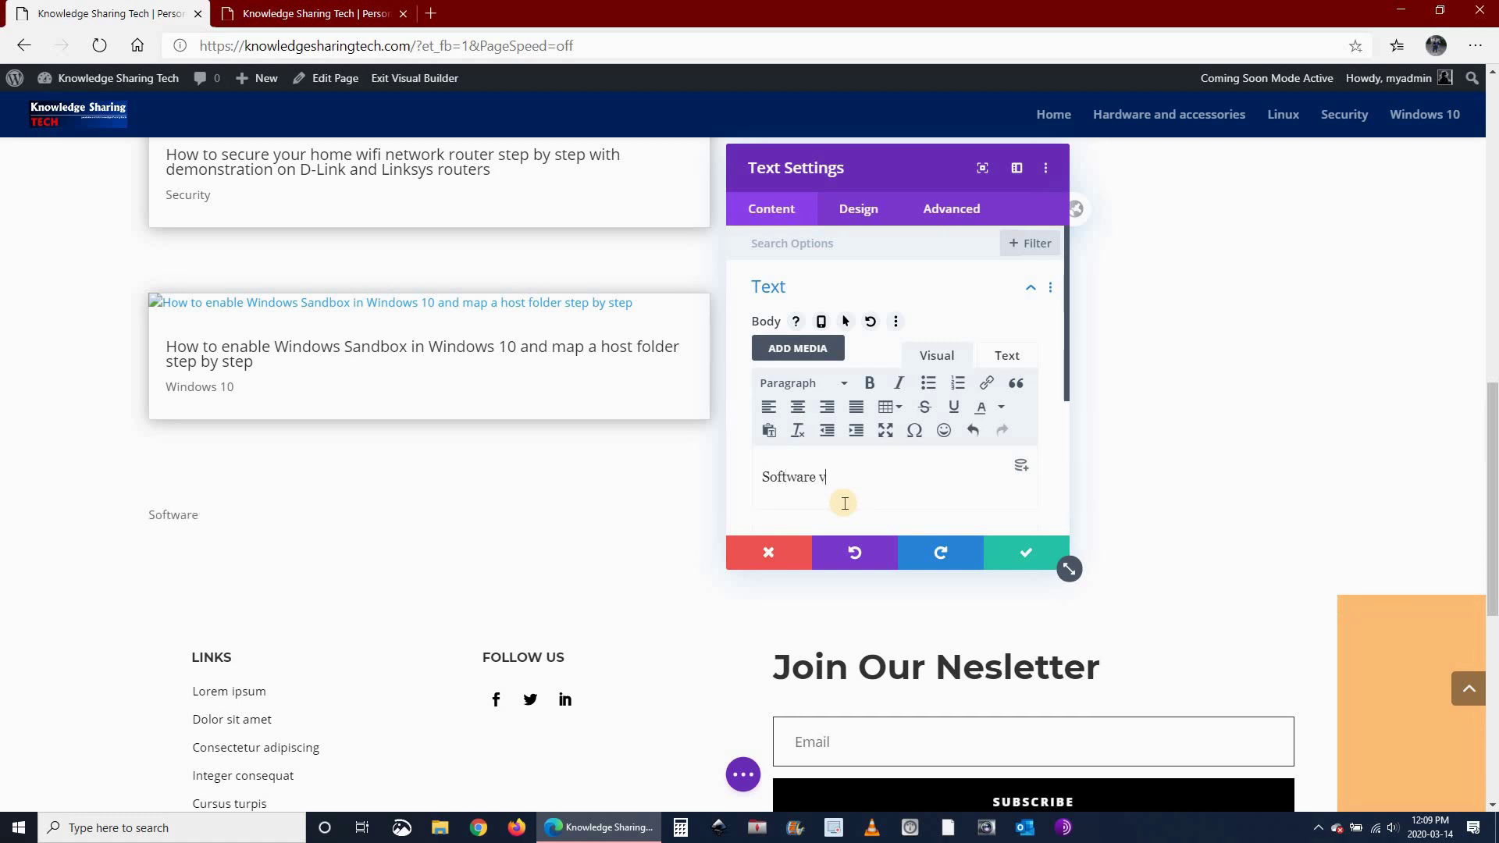
left_click(797, 406)
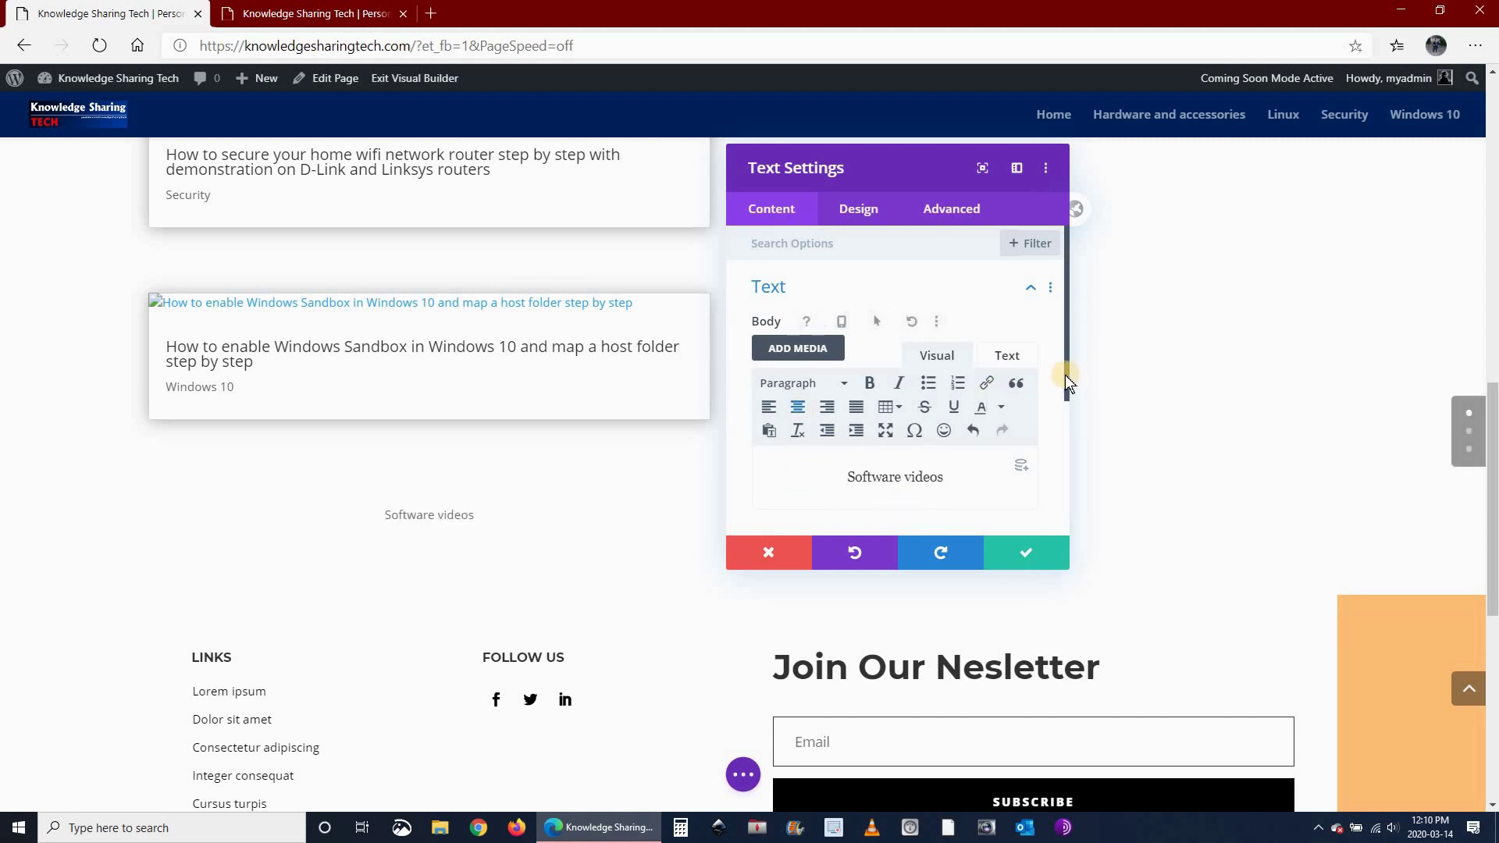
left_click_drag(1064, 387, 1064, 501)
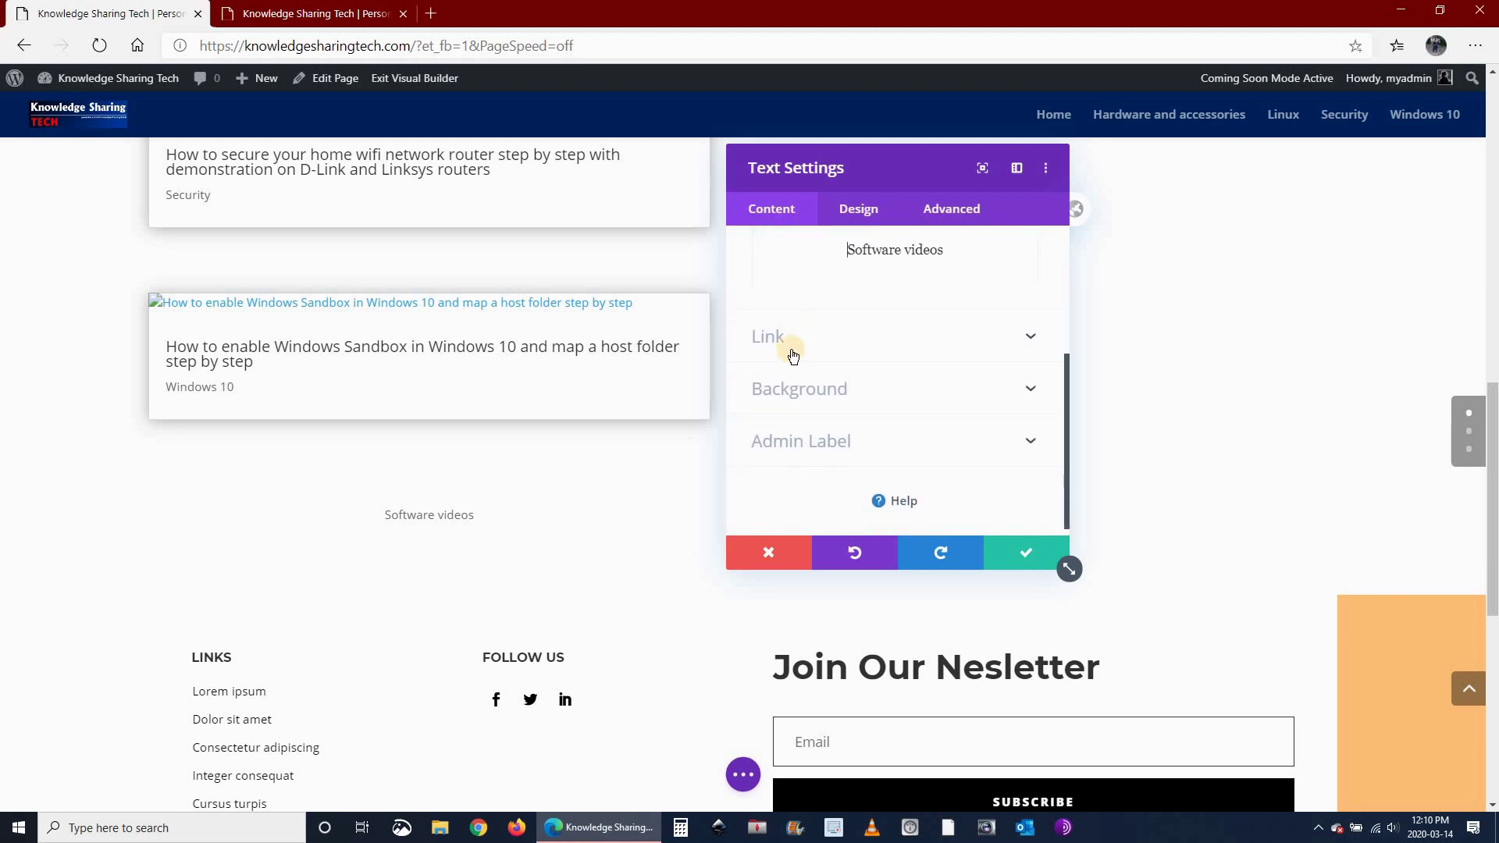
left_click(864, 210)
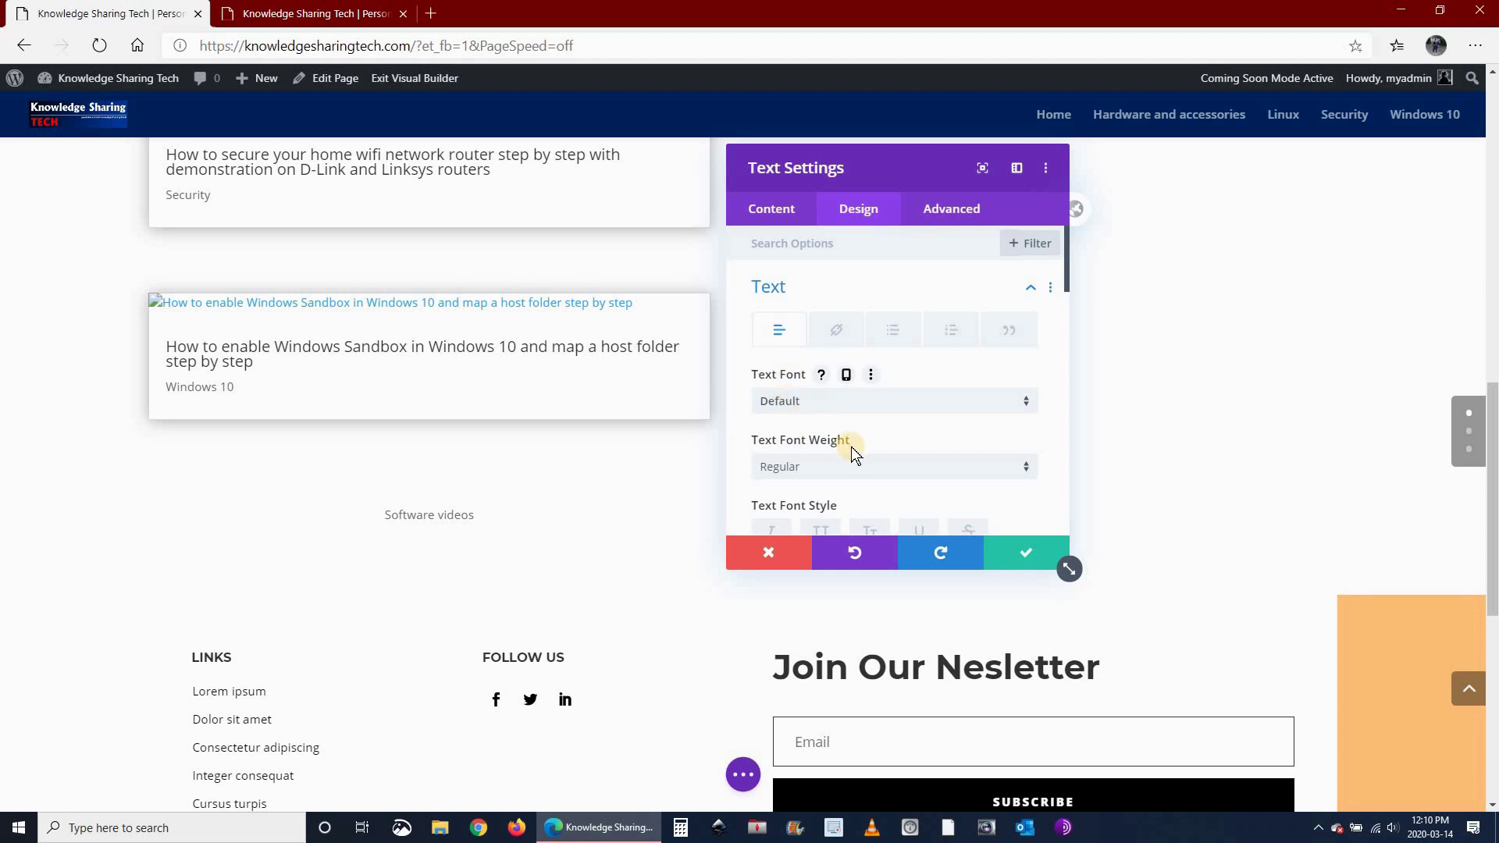
Make the Software videos text bold with a 32px text size
scroll(851, 446, "down", 1)
left_click(833, 434)
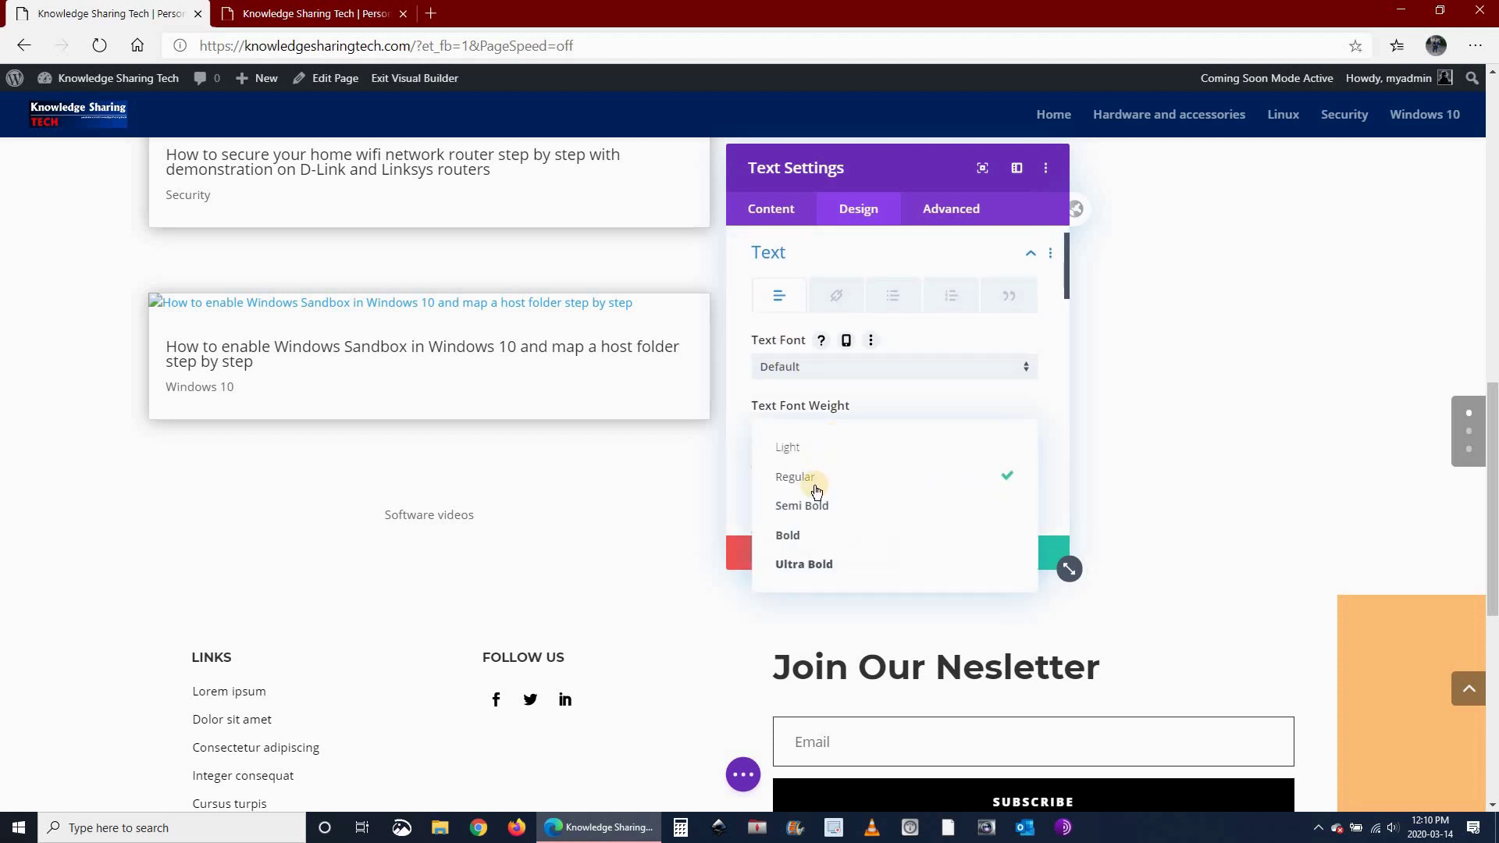
left_click(792, 534)
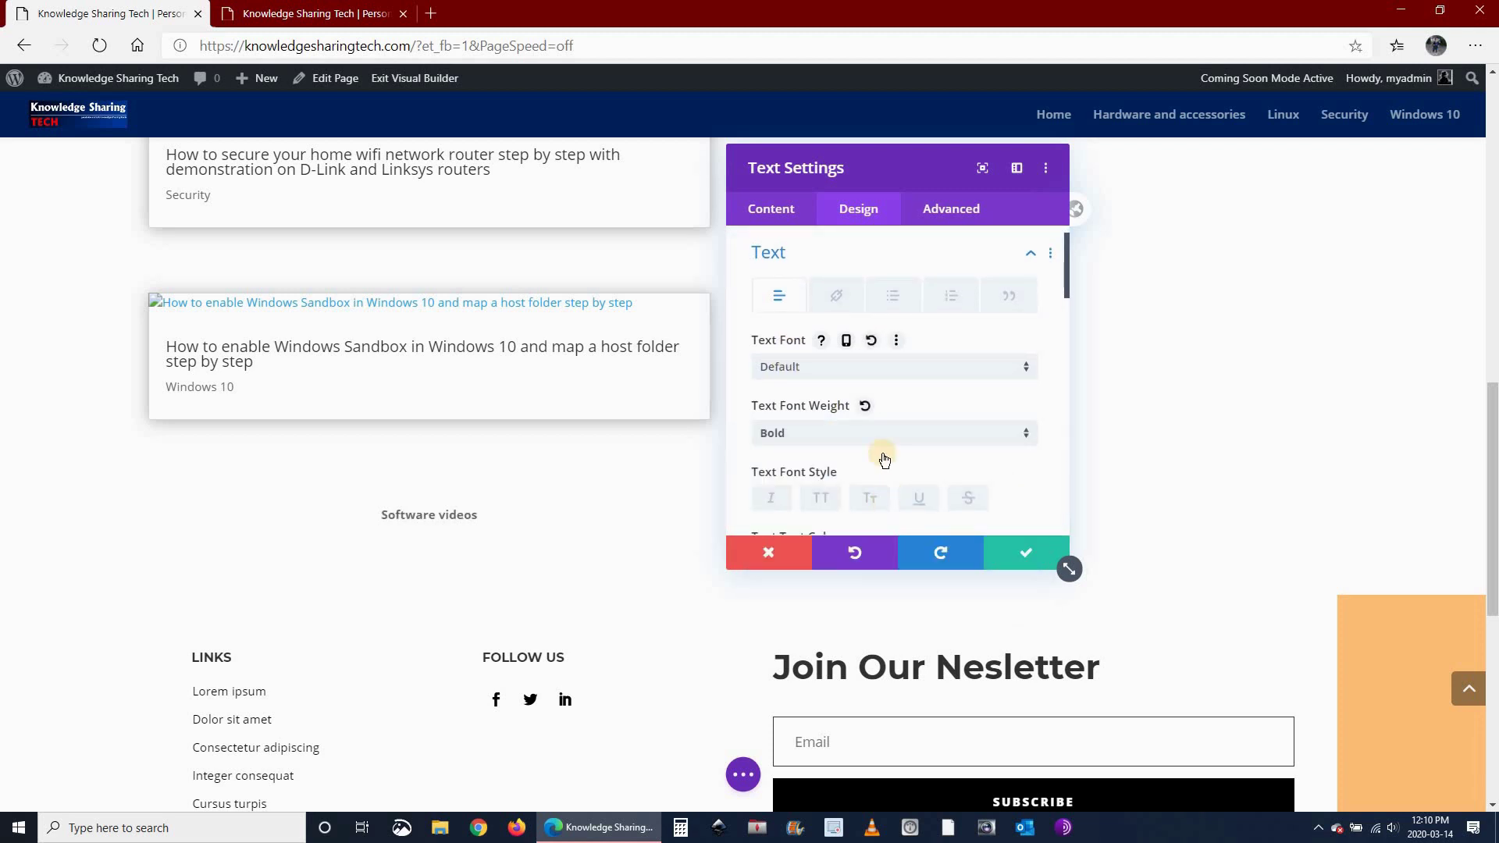
scroll(882, 459, "down", 1)
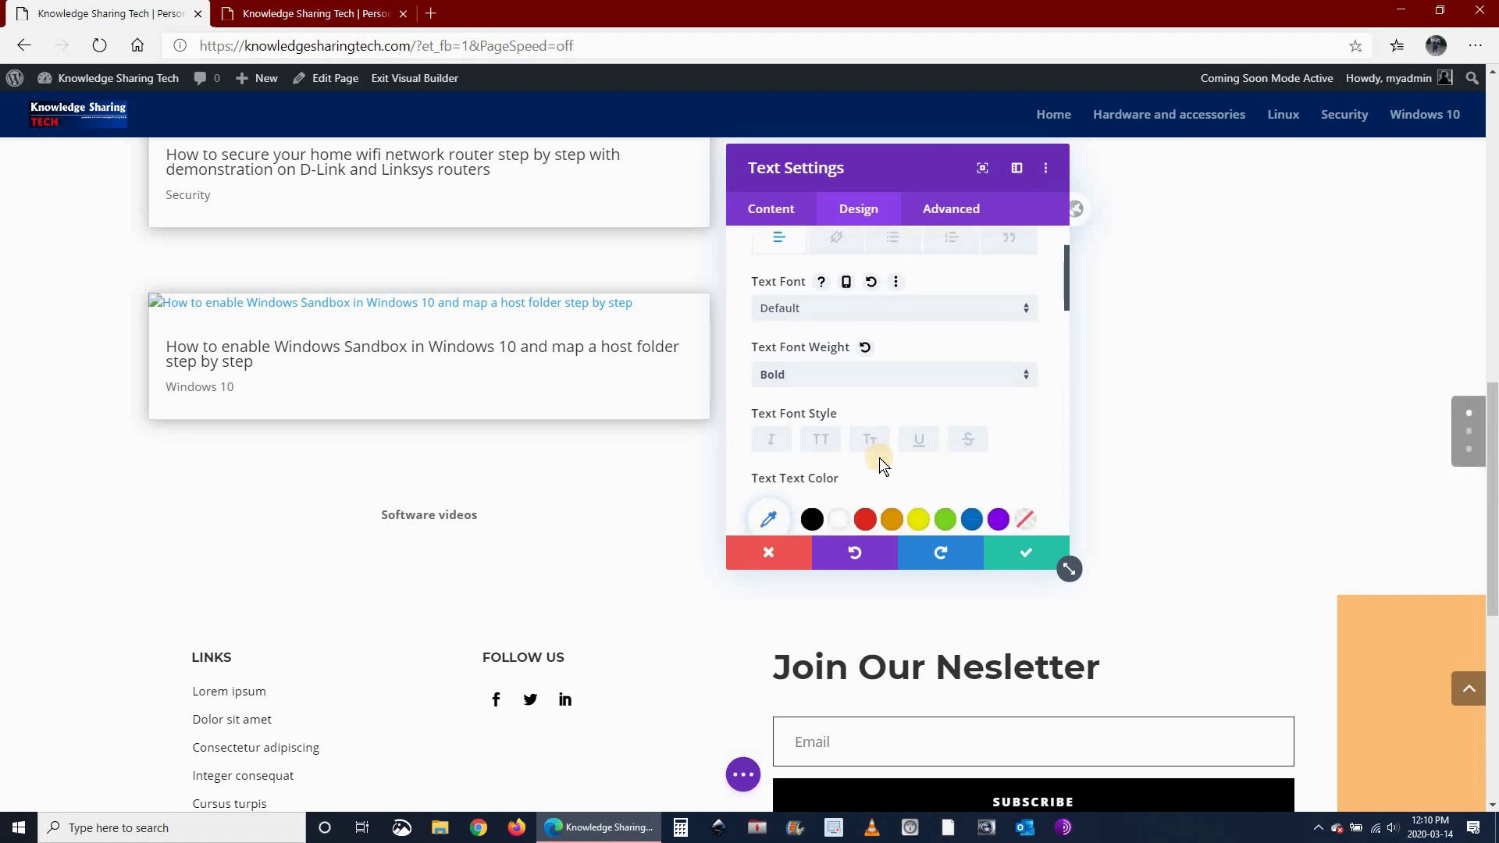
scroll(879, 457, "down", 2)
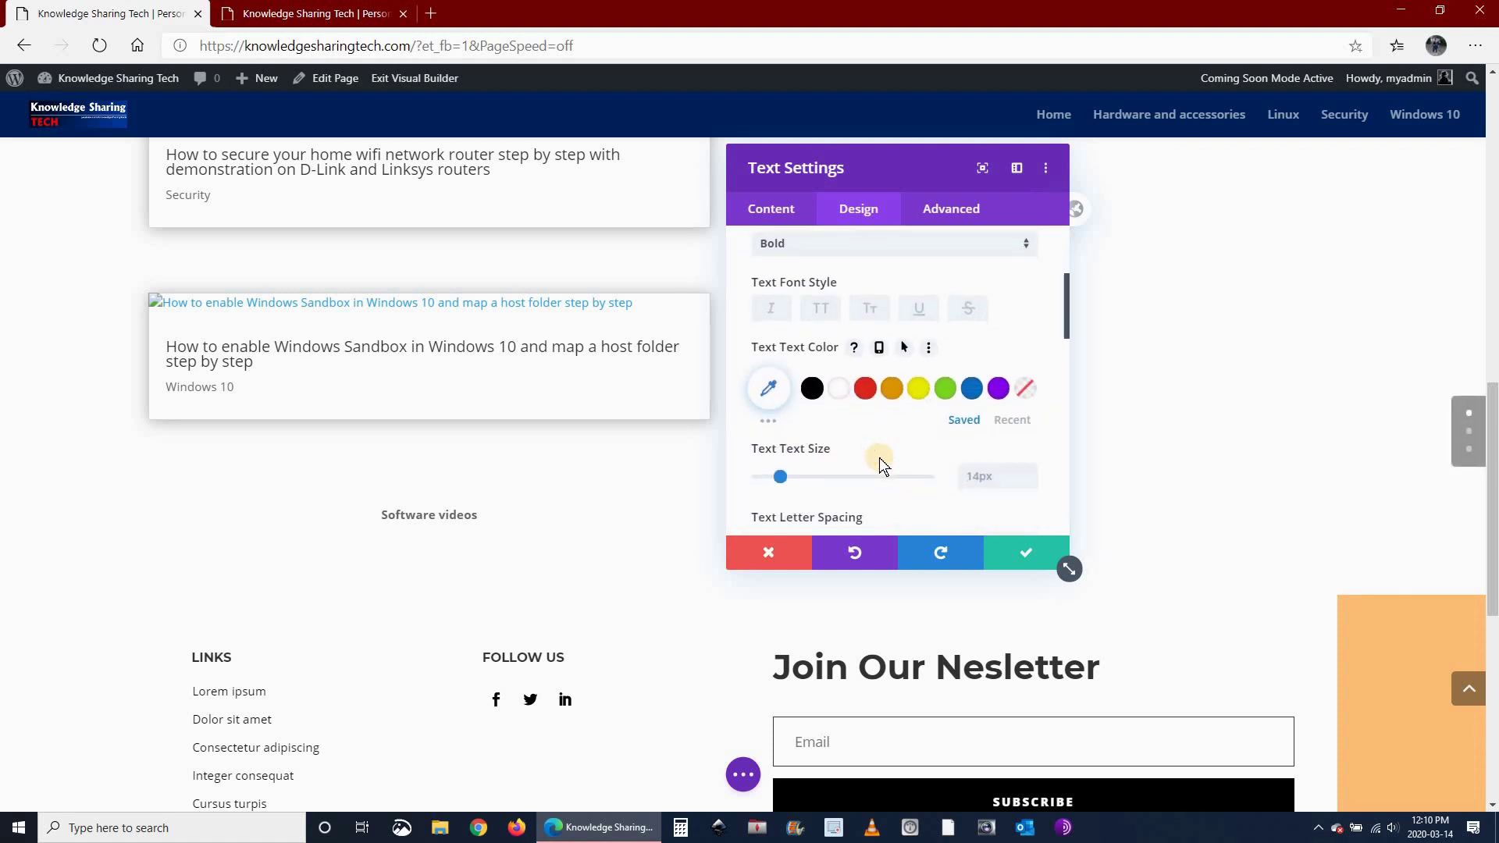
left_click(992, 482)
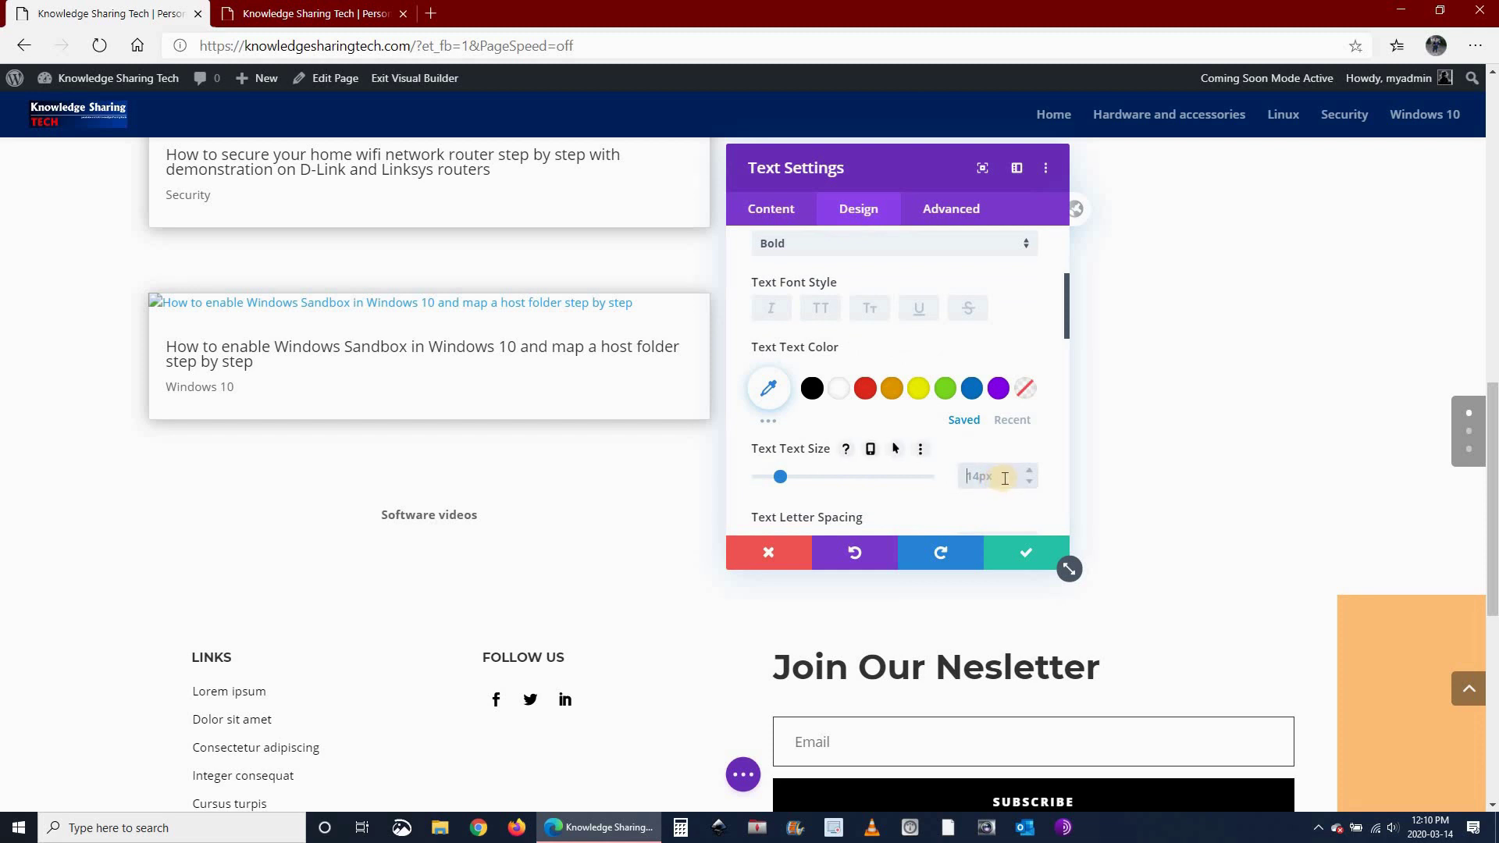
type("24px")
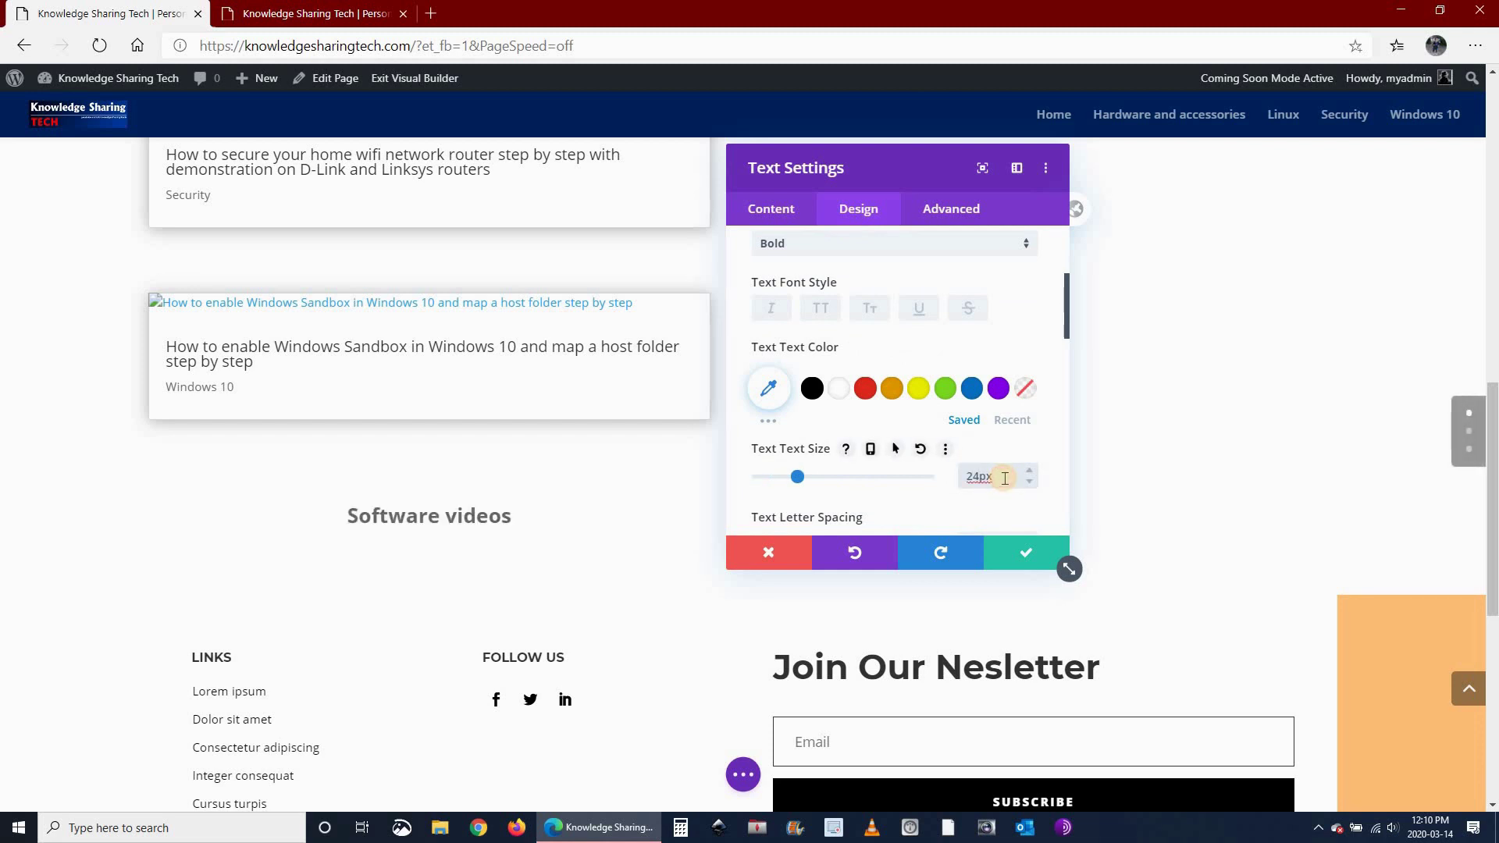
left_click_drag(1005, 479, 928, 480)
type("32px")
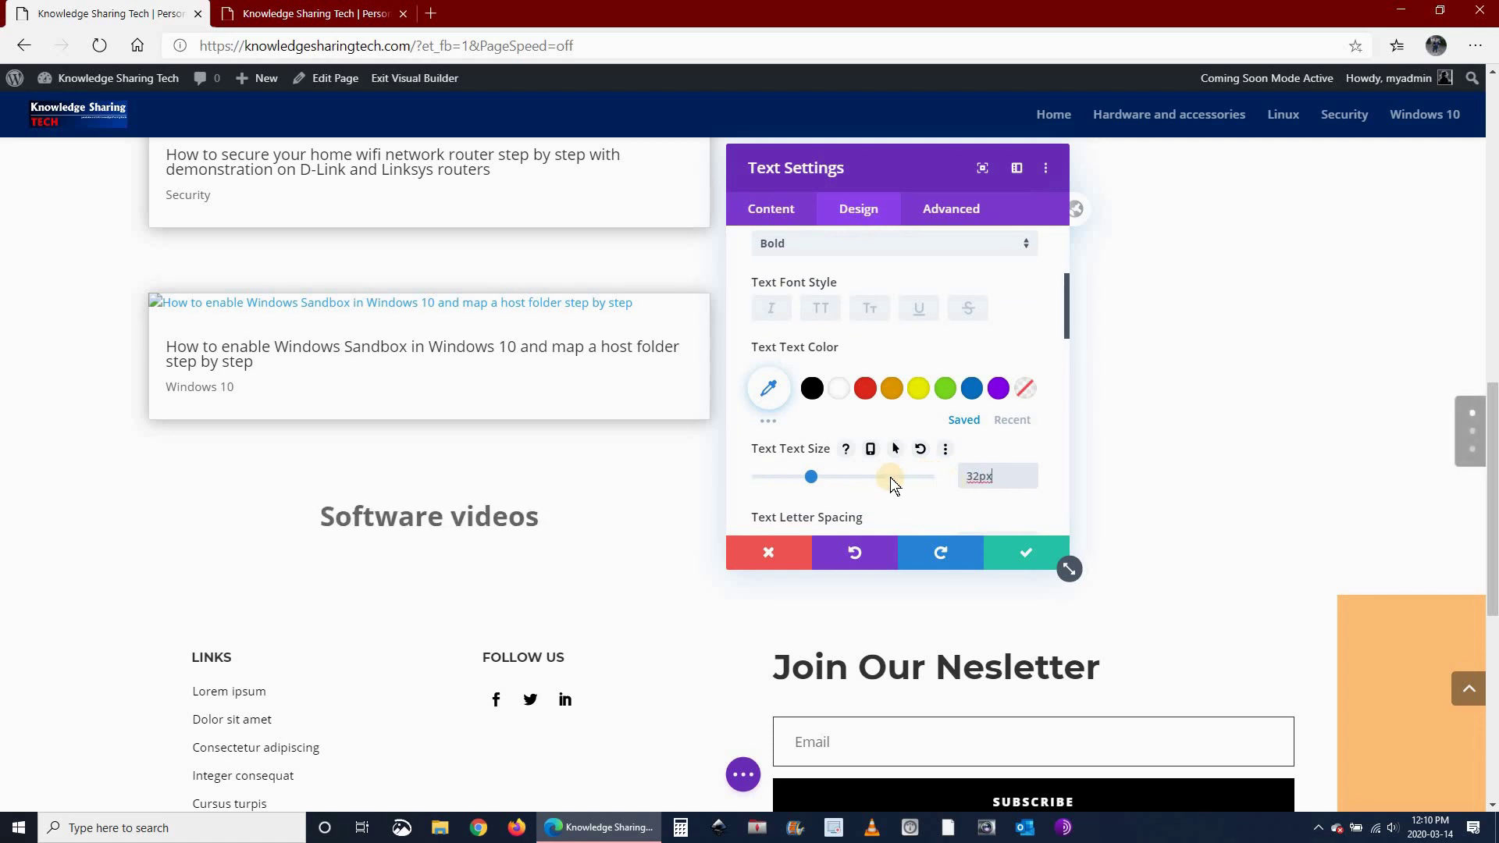
Set the heading's letter spacing to 6px and apply a text shadow preset
scroll(889, 476, "down", 3)
scroll(802, 457, "down", 2)
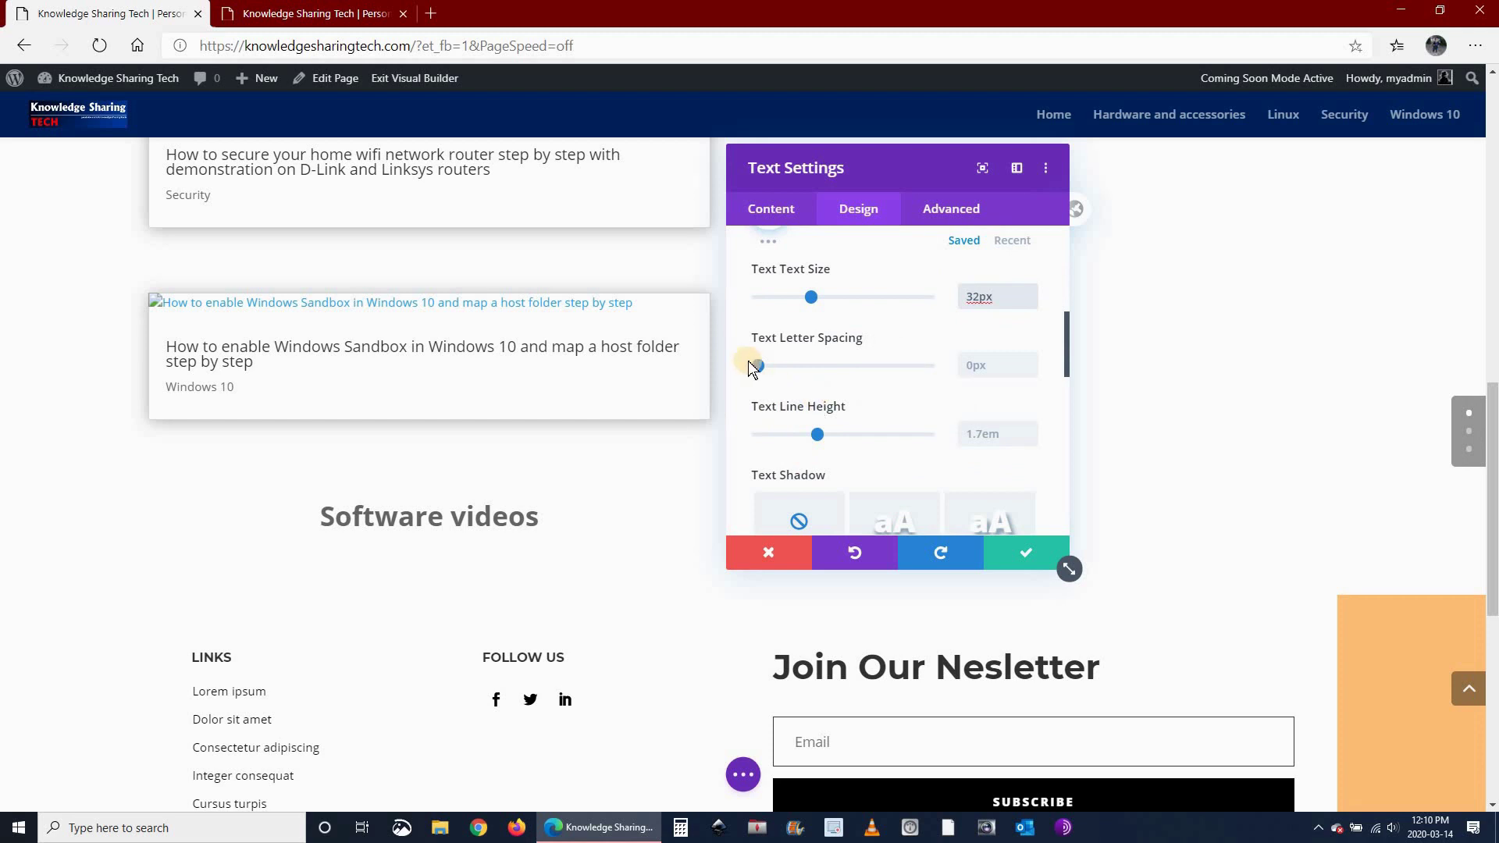
left_click_drag(759, 369, 771, 373)
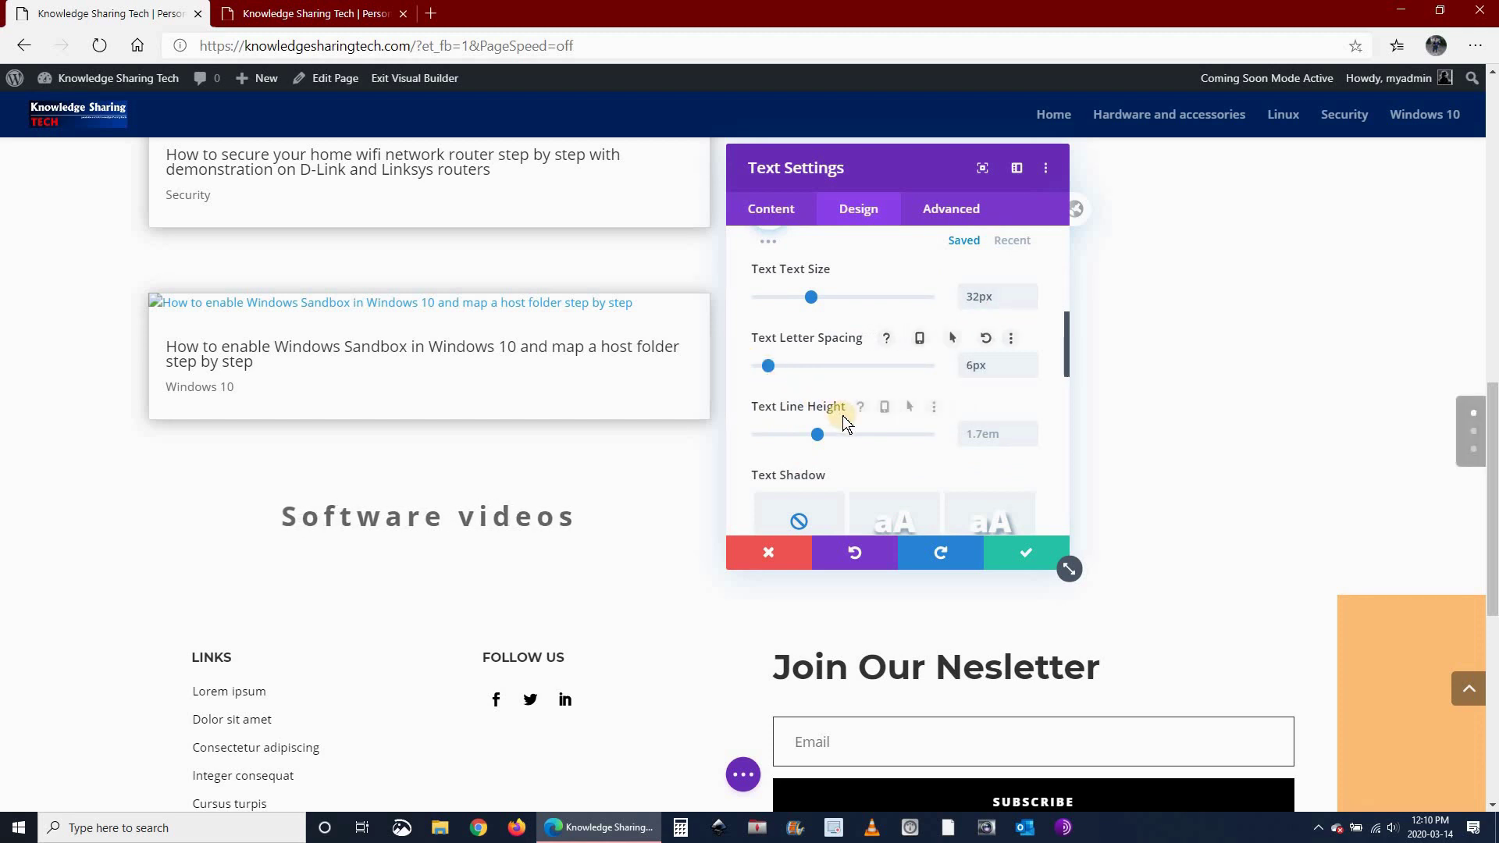
scroll(841, 416, "down", 3)
scroll(844, 423, "down", 1)
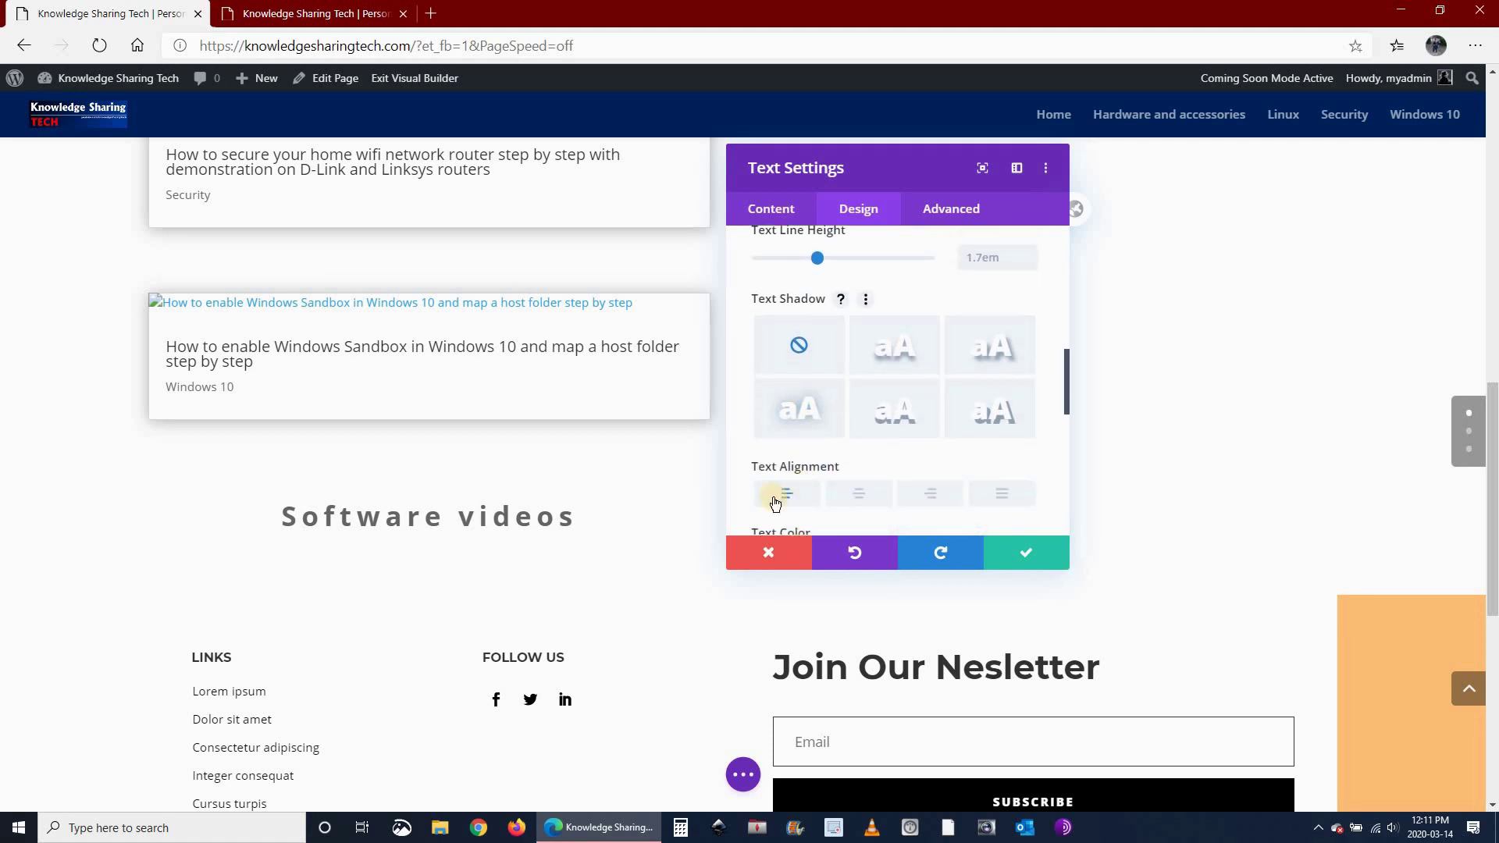
left_click(800, 411)
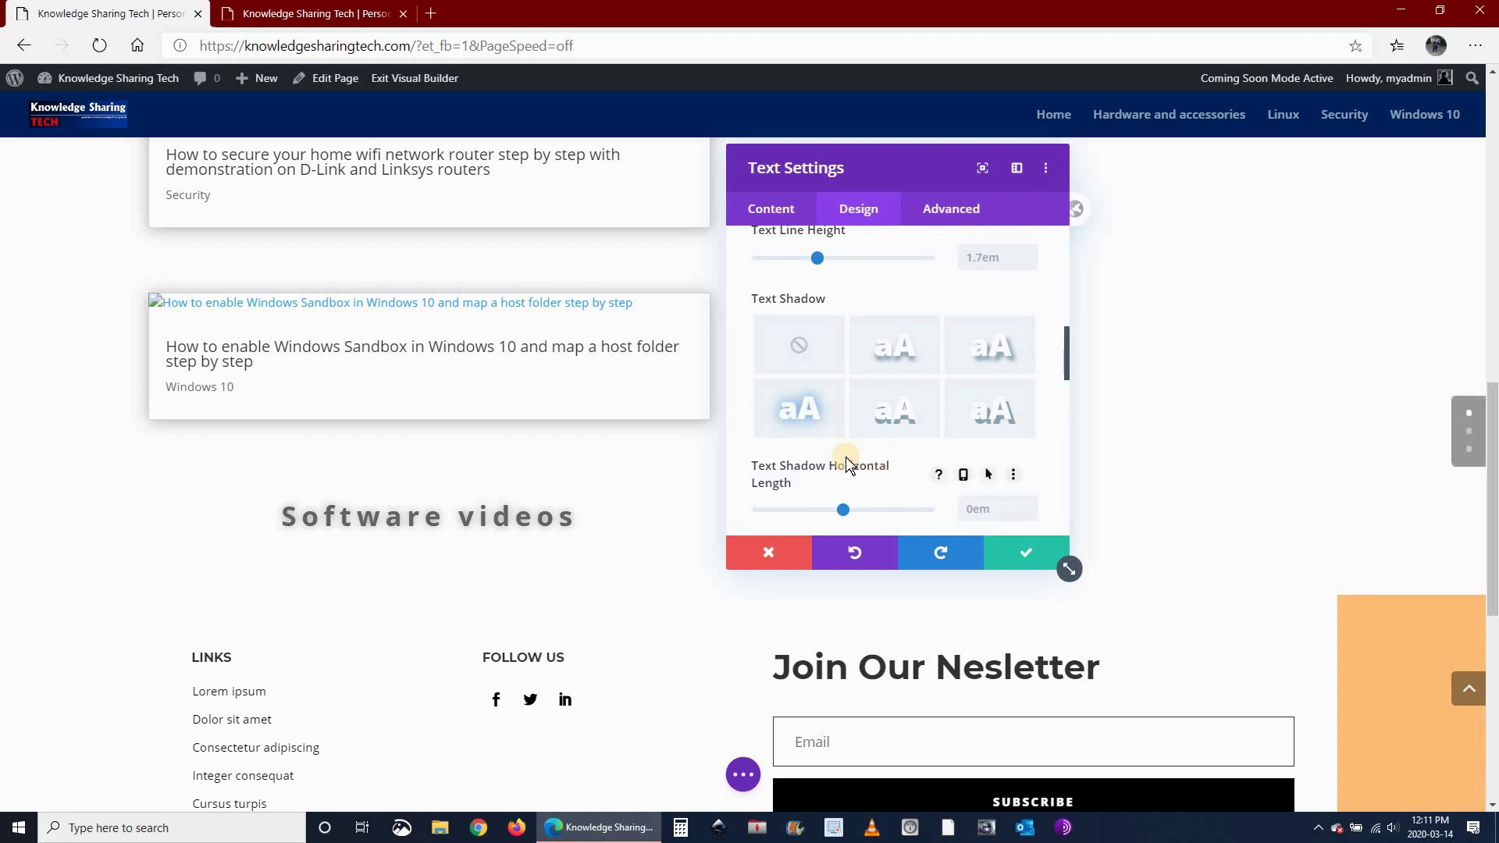
scroll(804, 466, "down", 3)
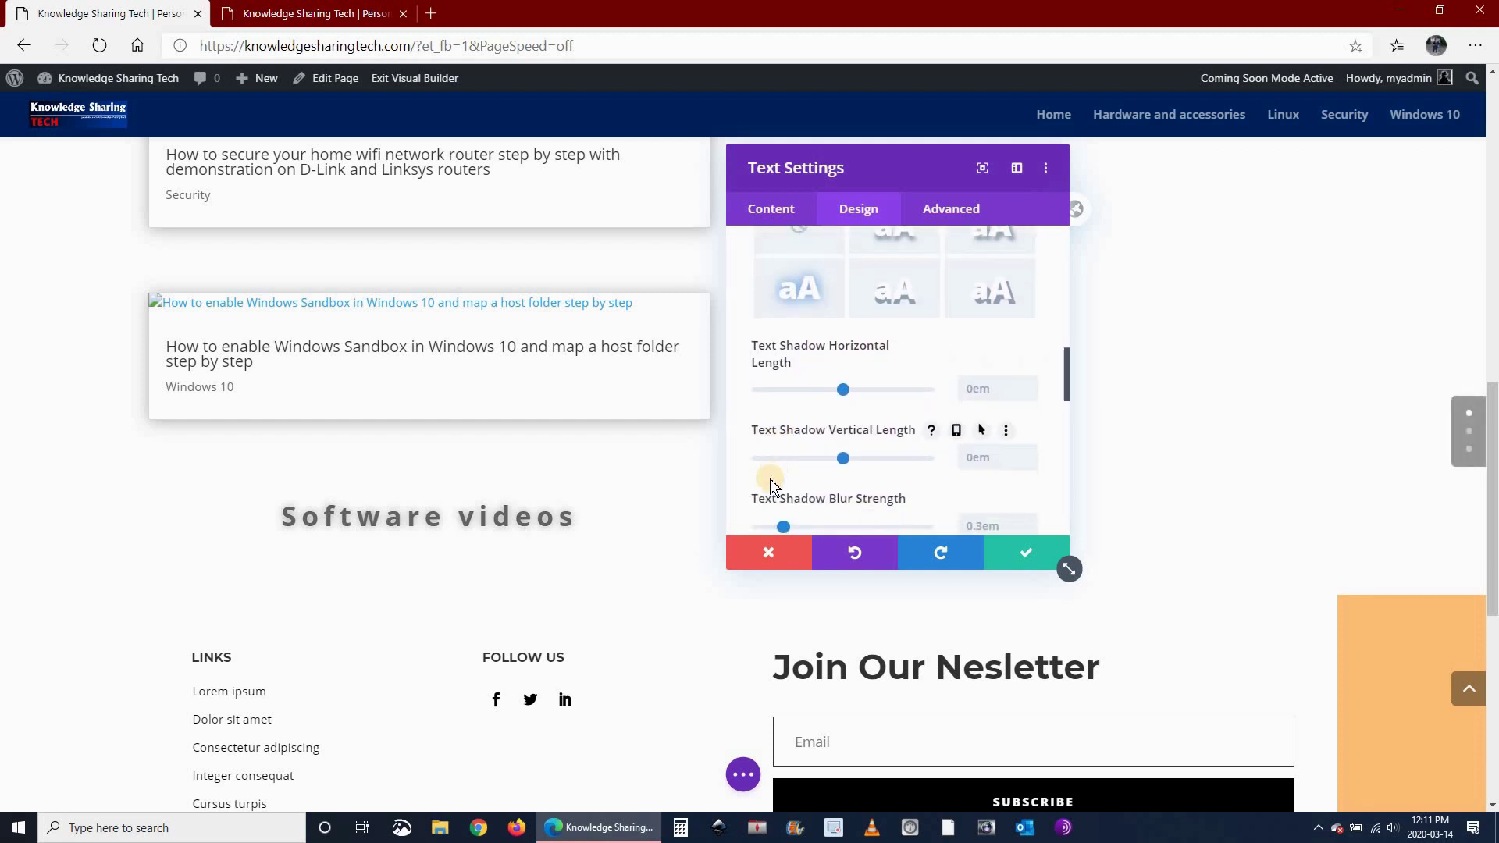
scroll(769, 480, "down", 5)
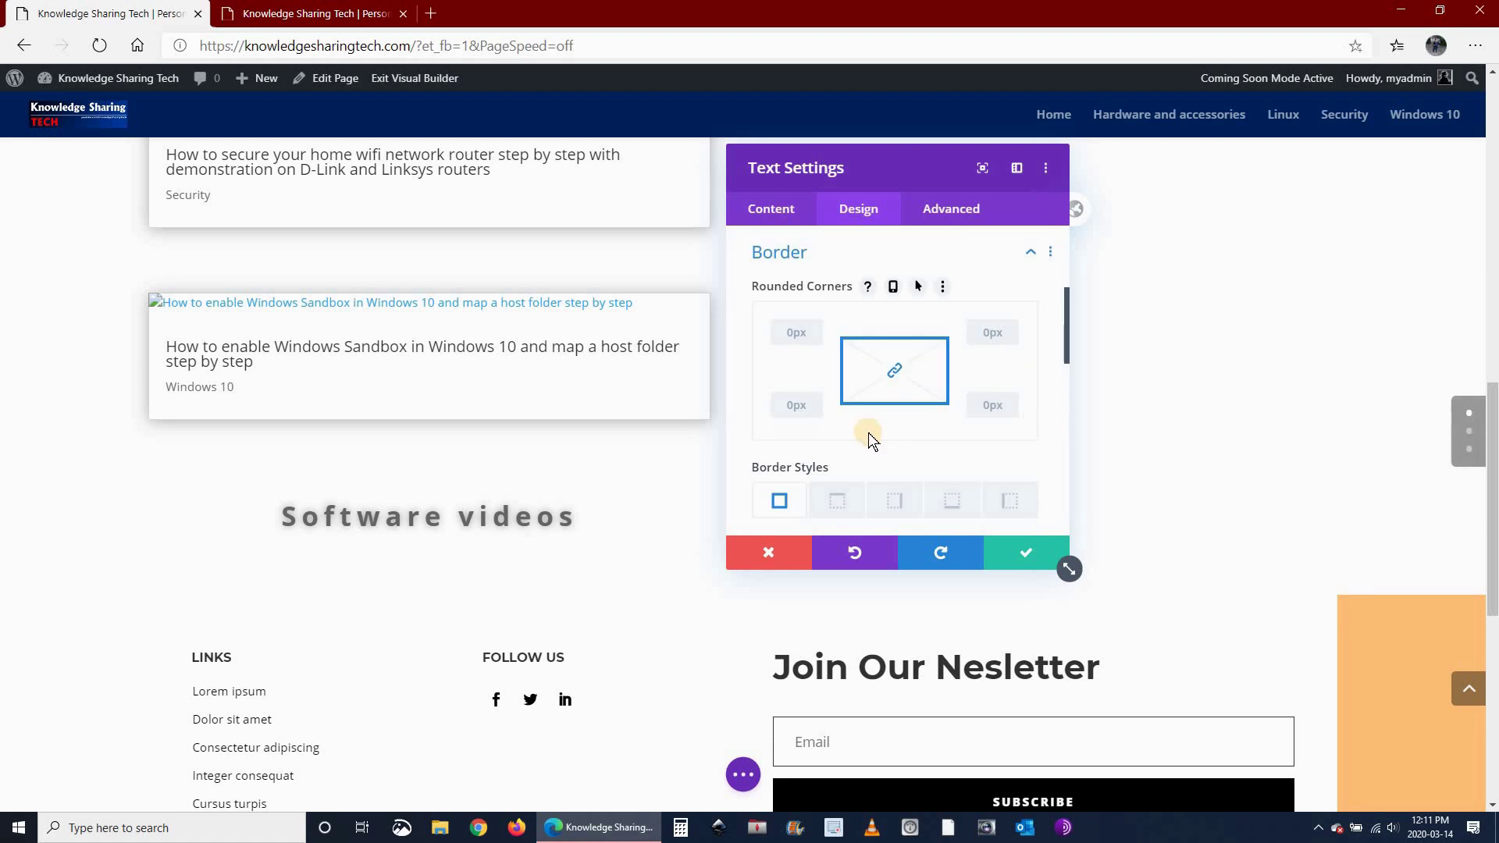
Give the heading a 2px border along its bottom edge only
scroll(868, 432, "down", 1)
left_click(952, 457)
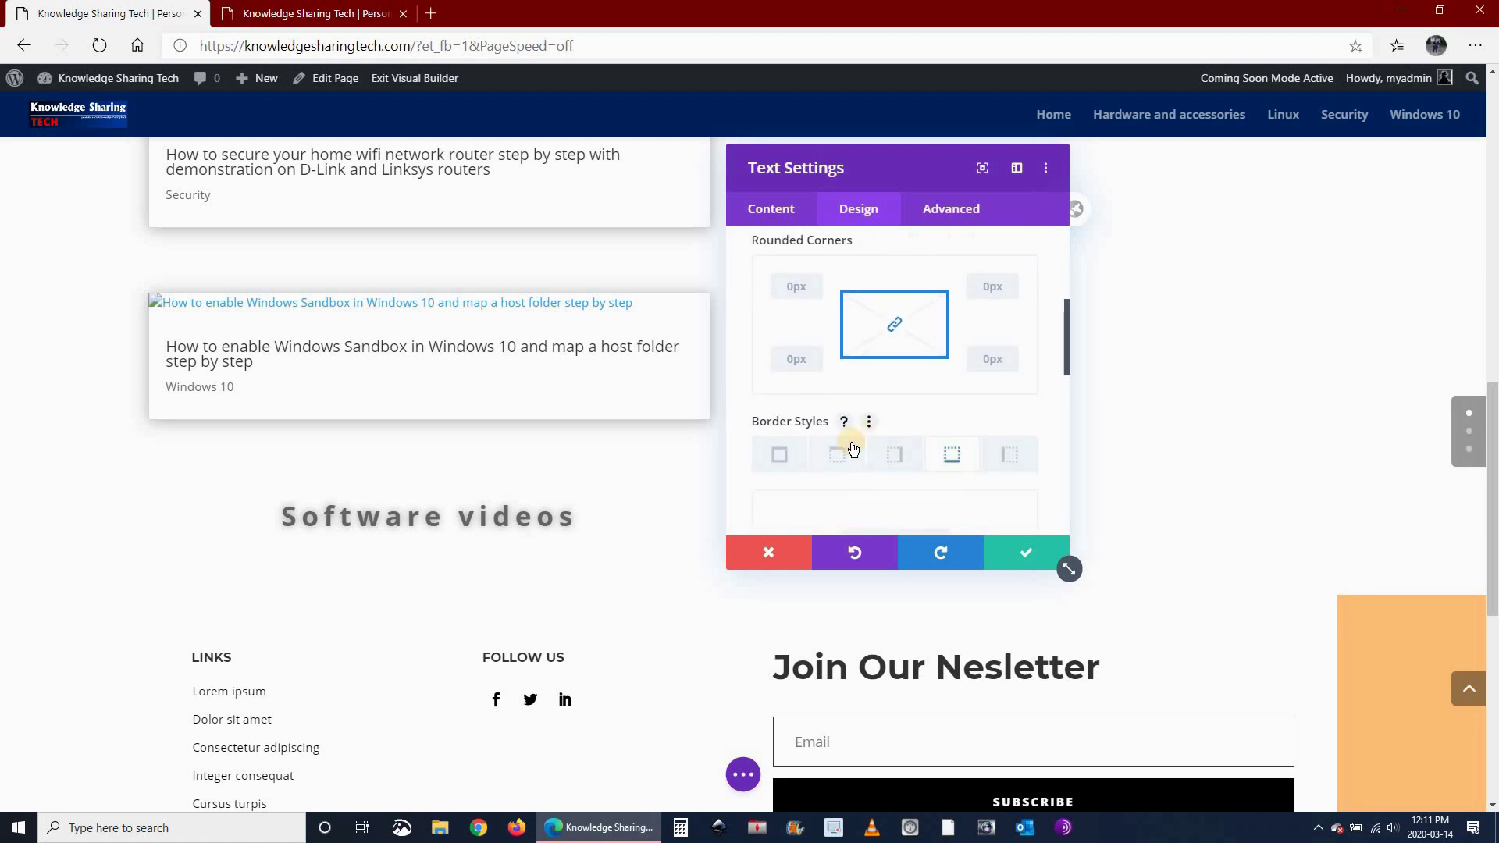
scroll(823, 476, "down", 2)
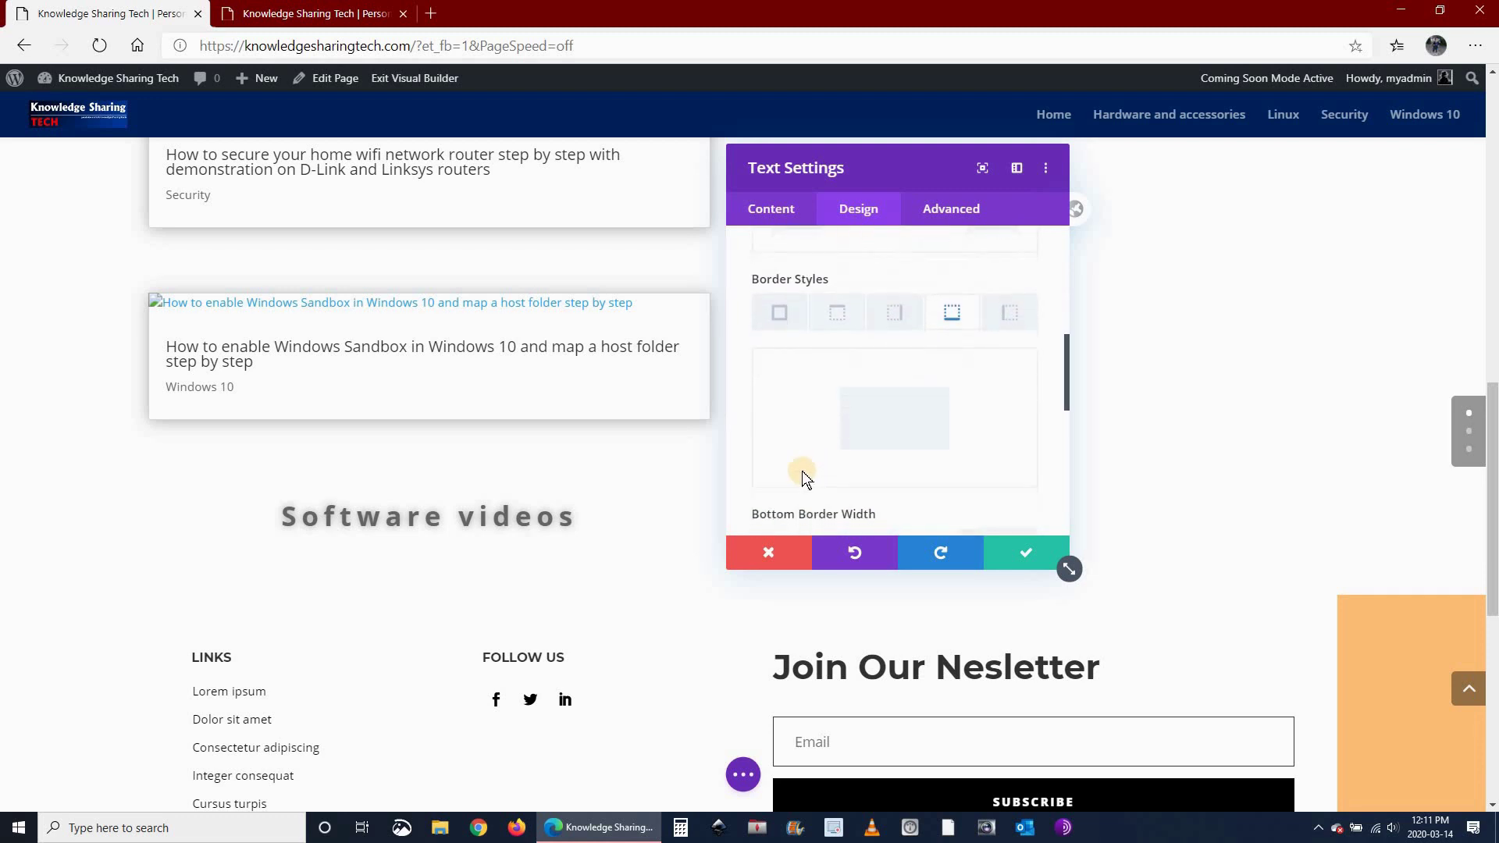
scroll(798, 476, "down", 1)
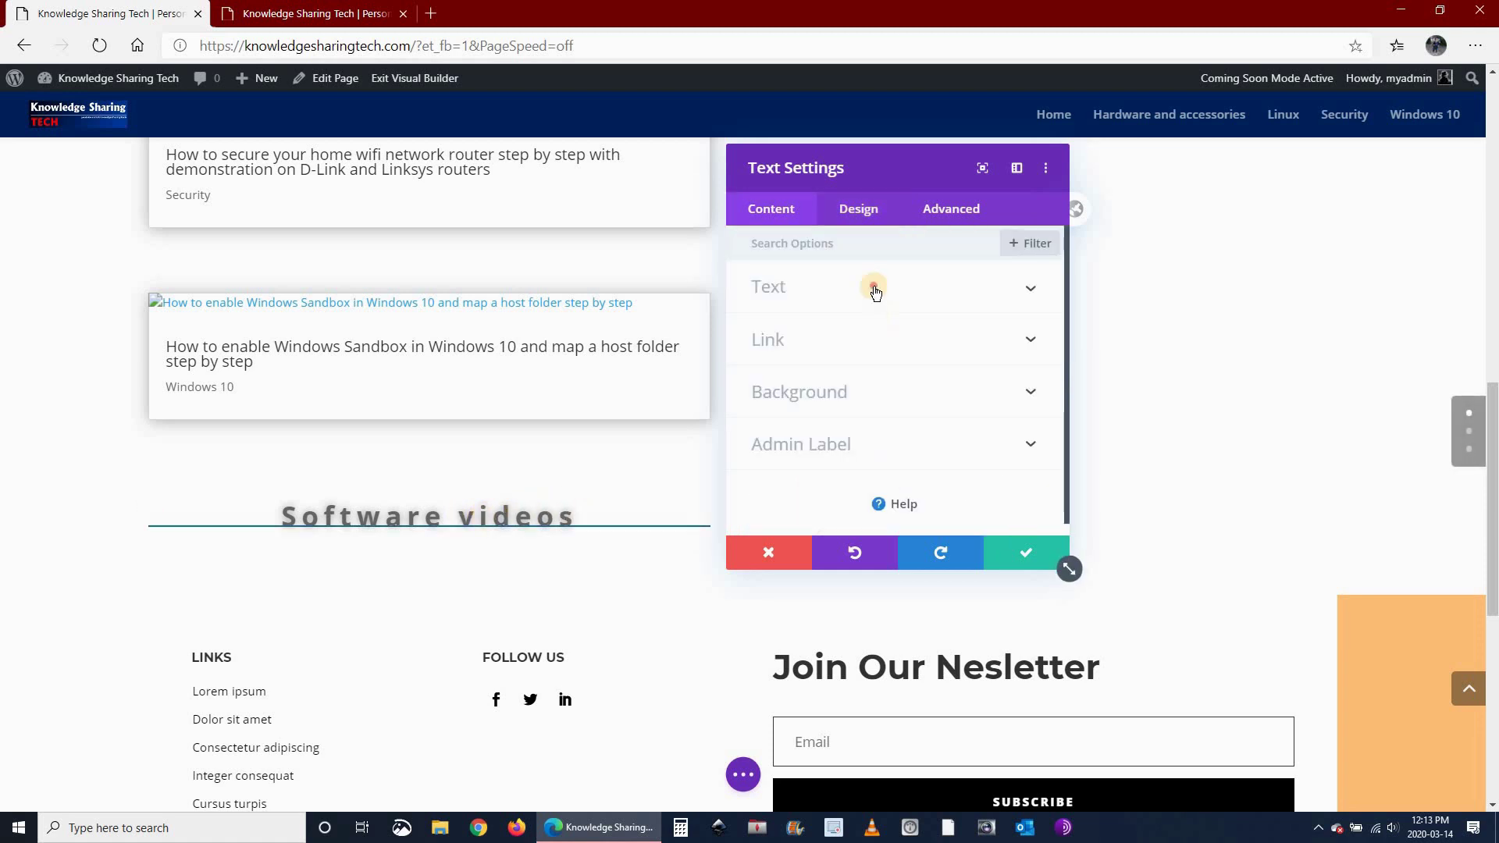
Add an empty line after the 'Software videos' text in the module content
left_click(875, 290)
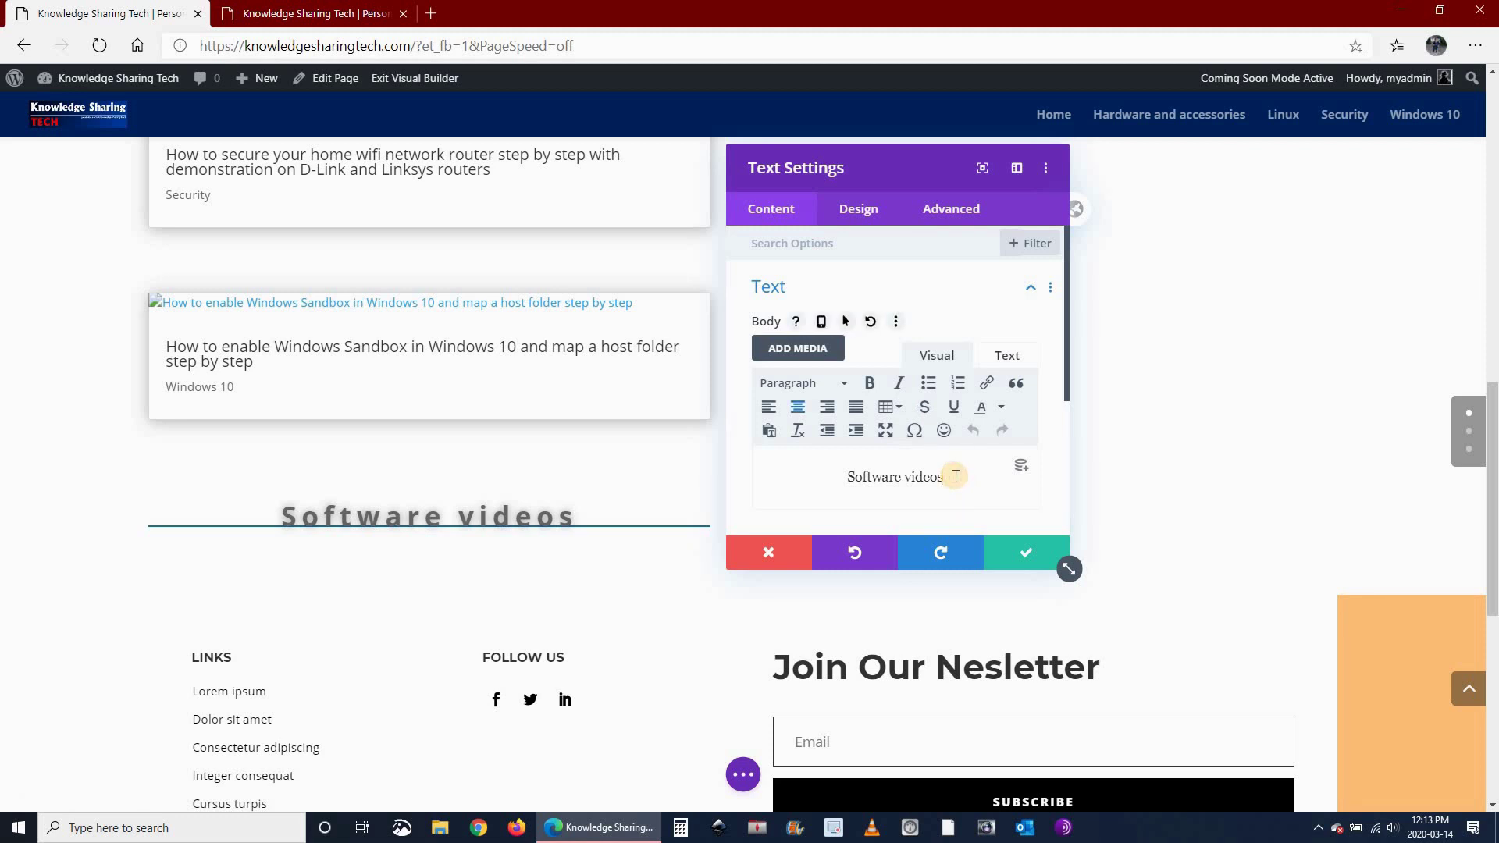
left_click(955, 476)
key("Return")
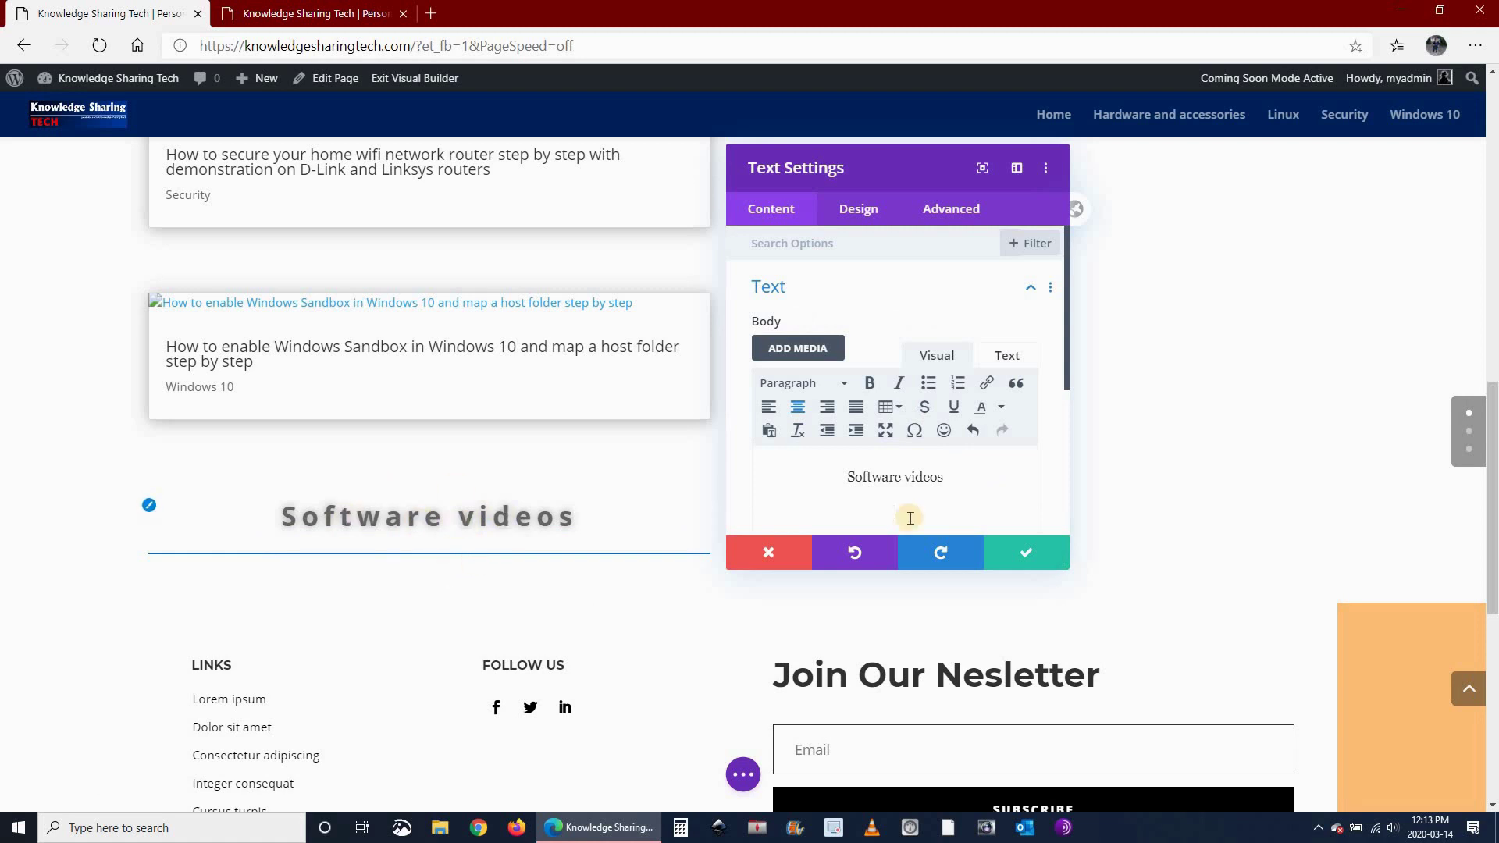
Save the heading module, duplicate it, and move the copy into the row's right column
left_click(1026, 555)
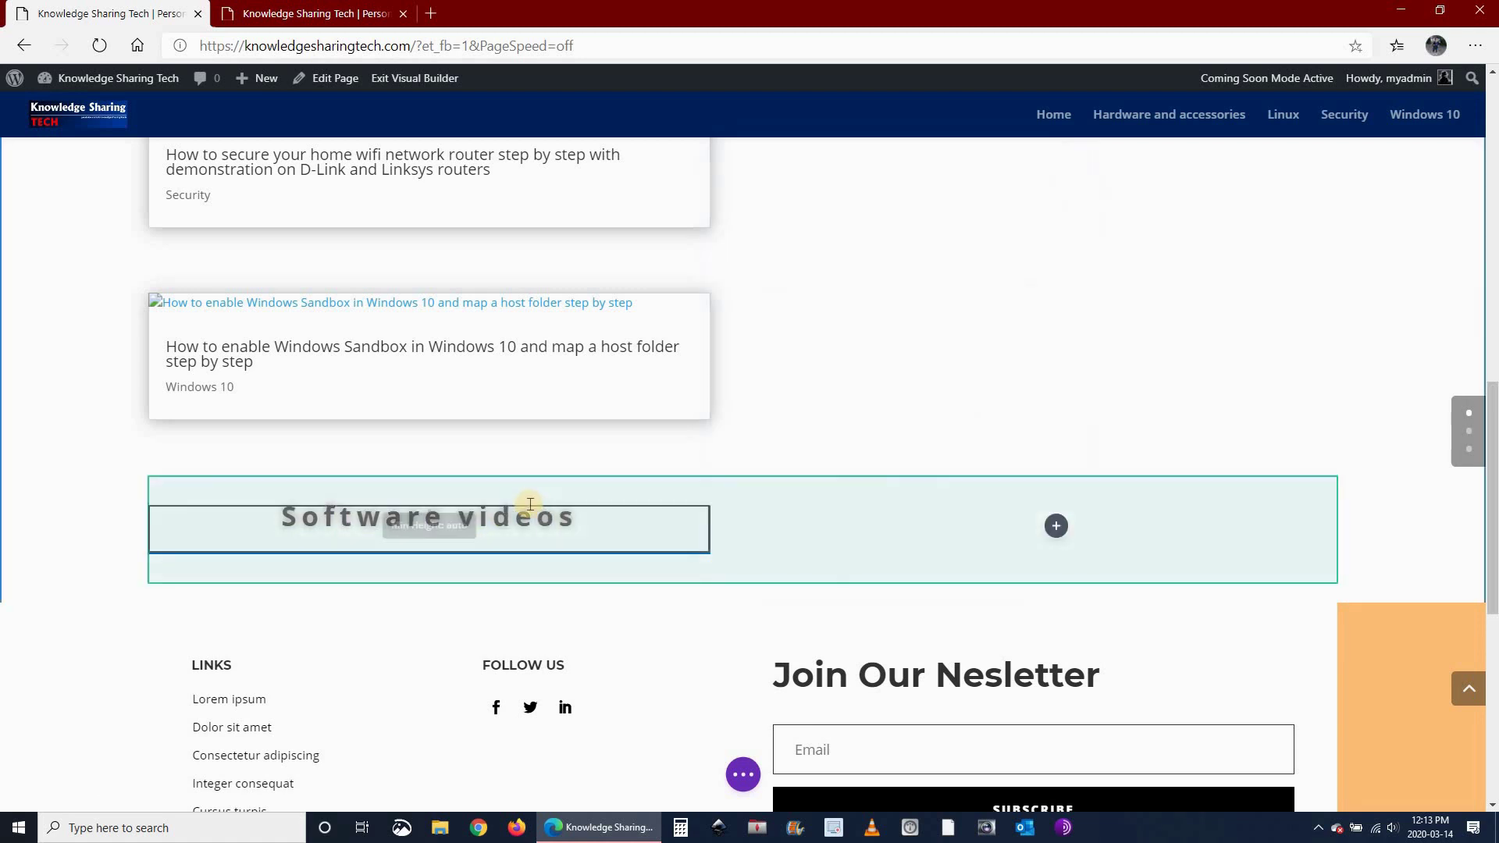
left_click(409, 514)
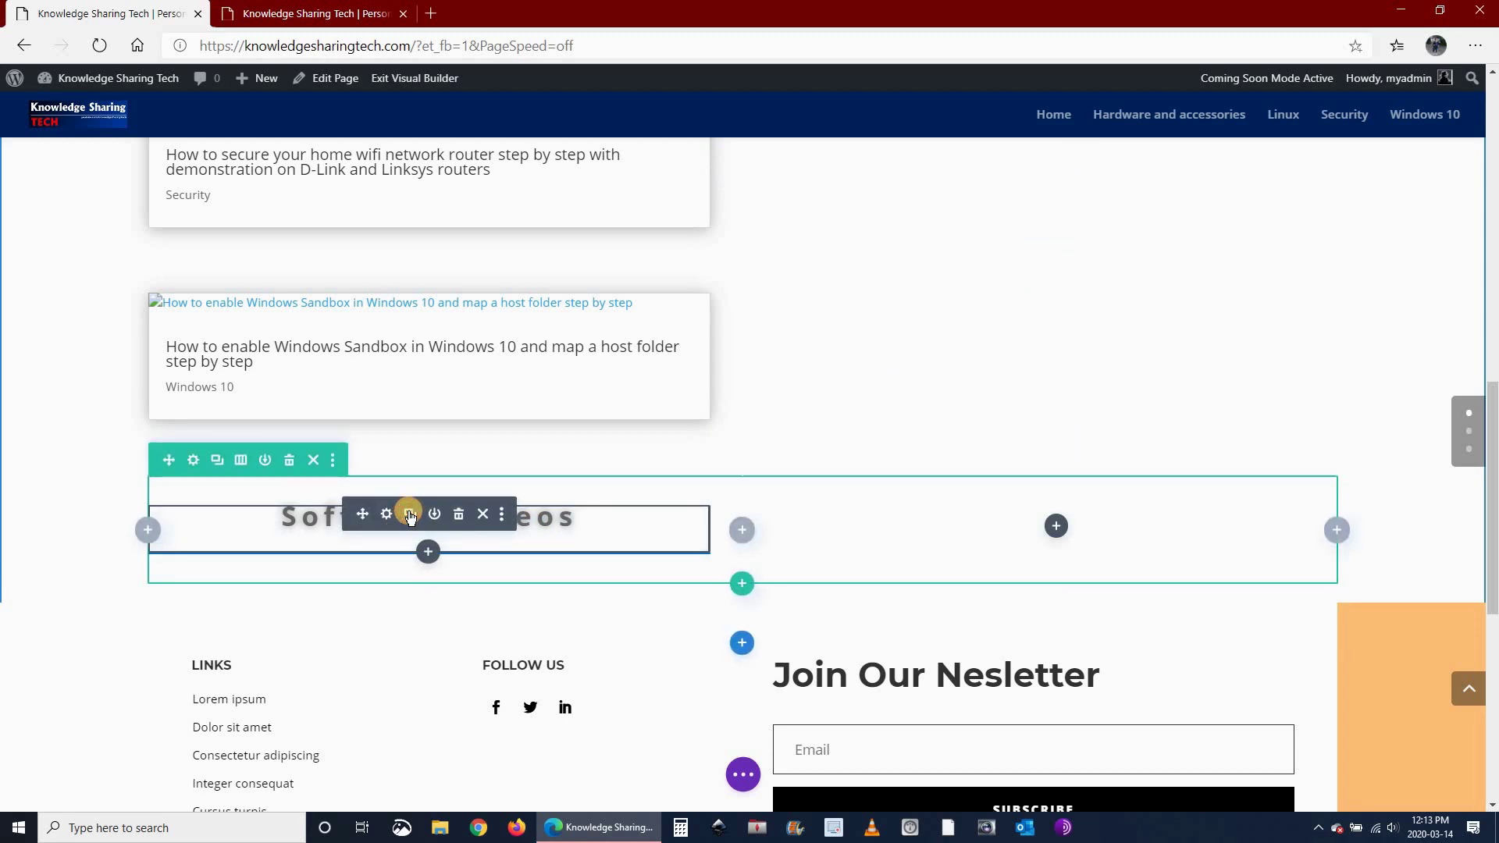
left_click(417, 607)
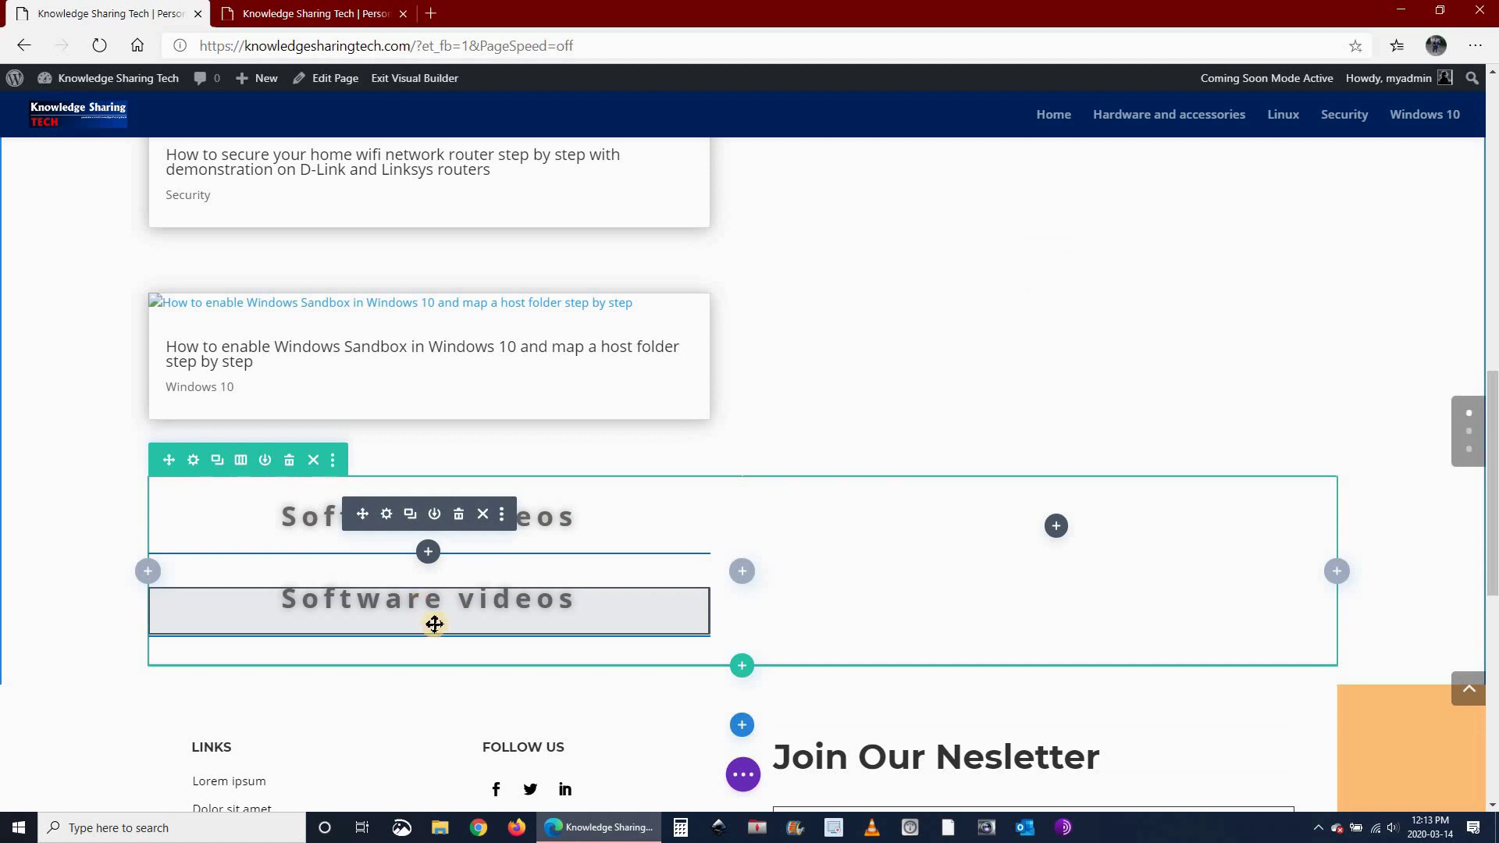
mouse_move(437, 624)
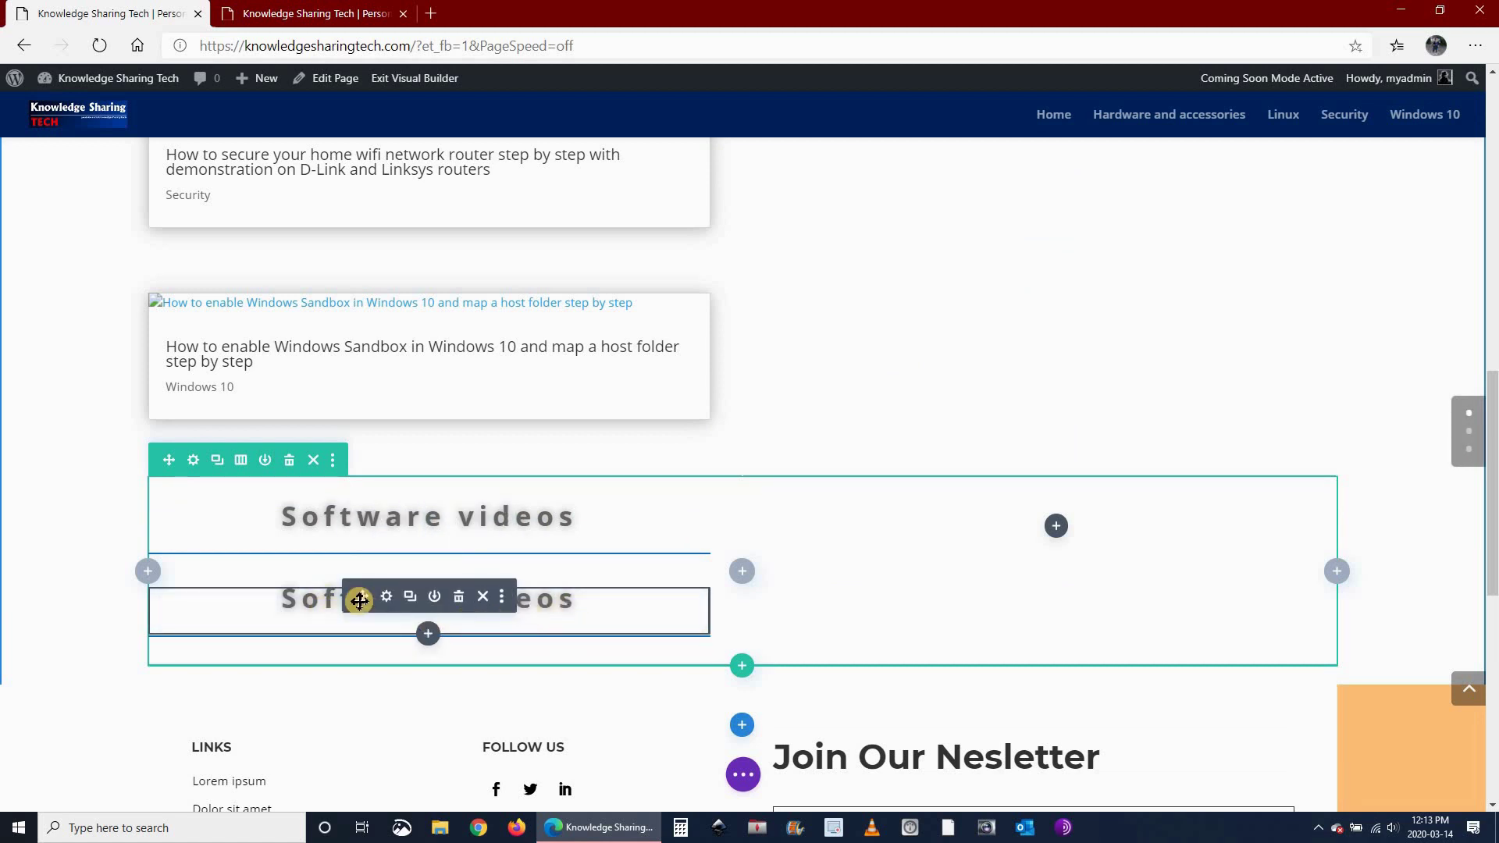
left_click(498, 599)
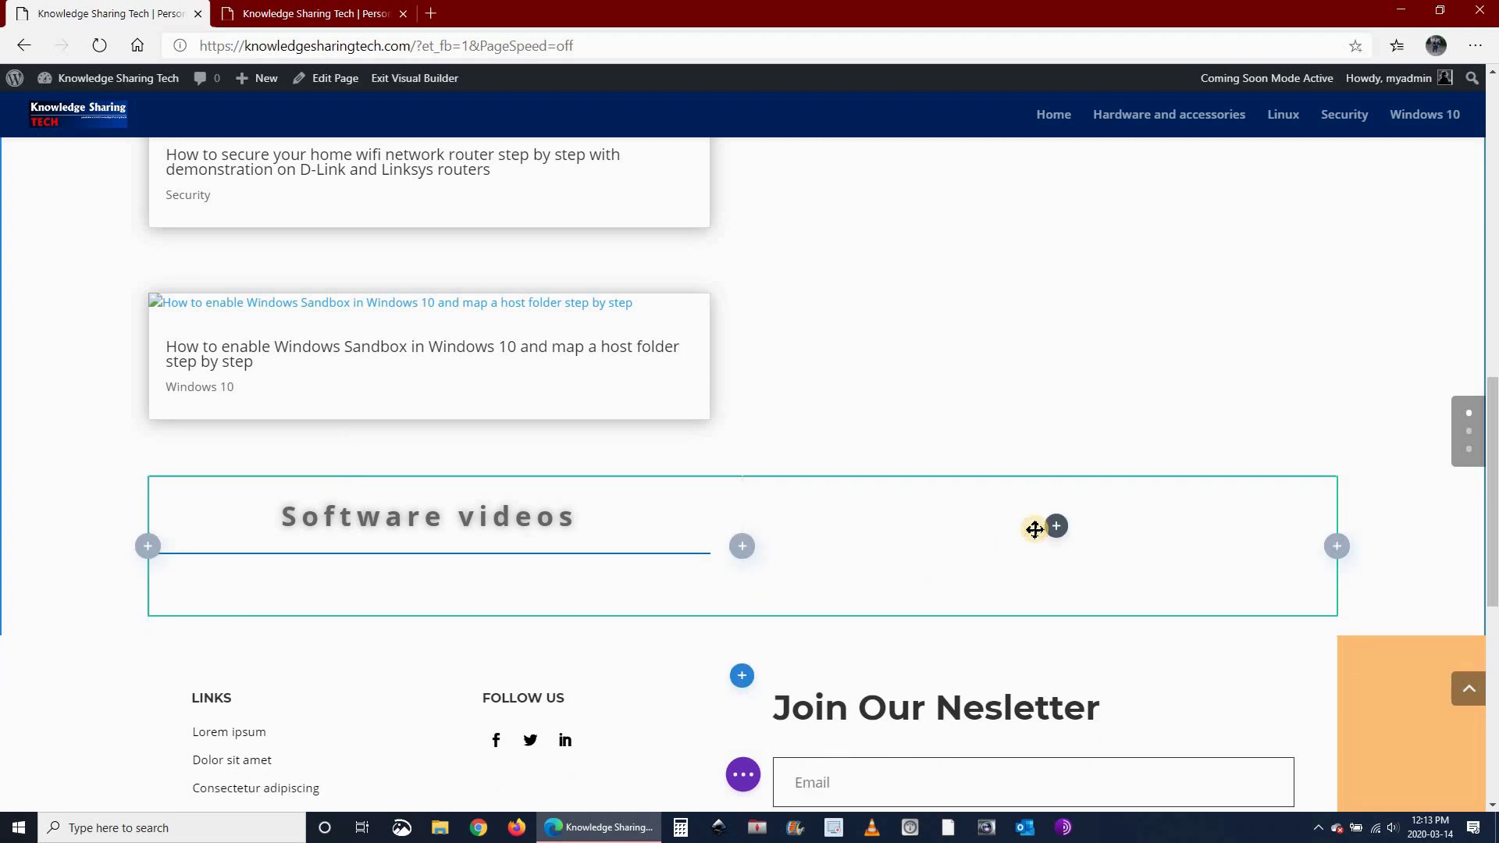
left_click_drag(1040, 587, 1058, 539)
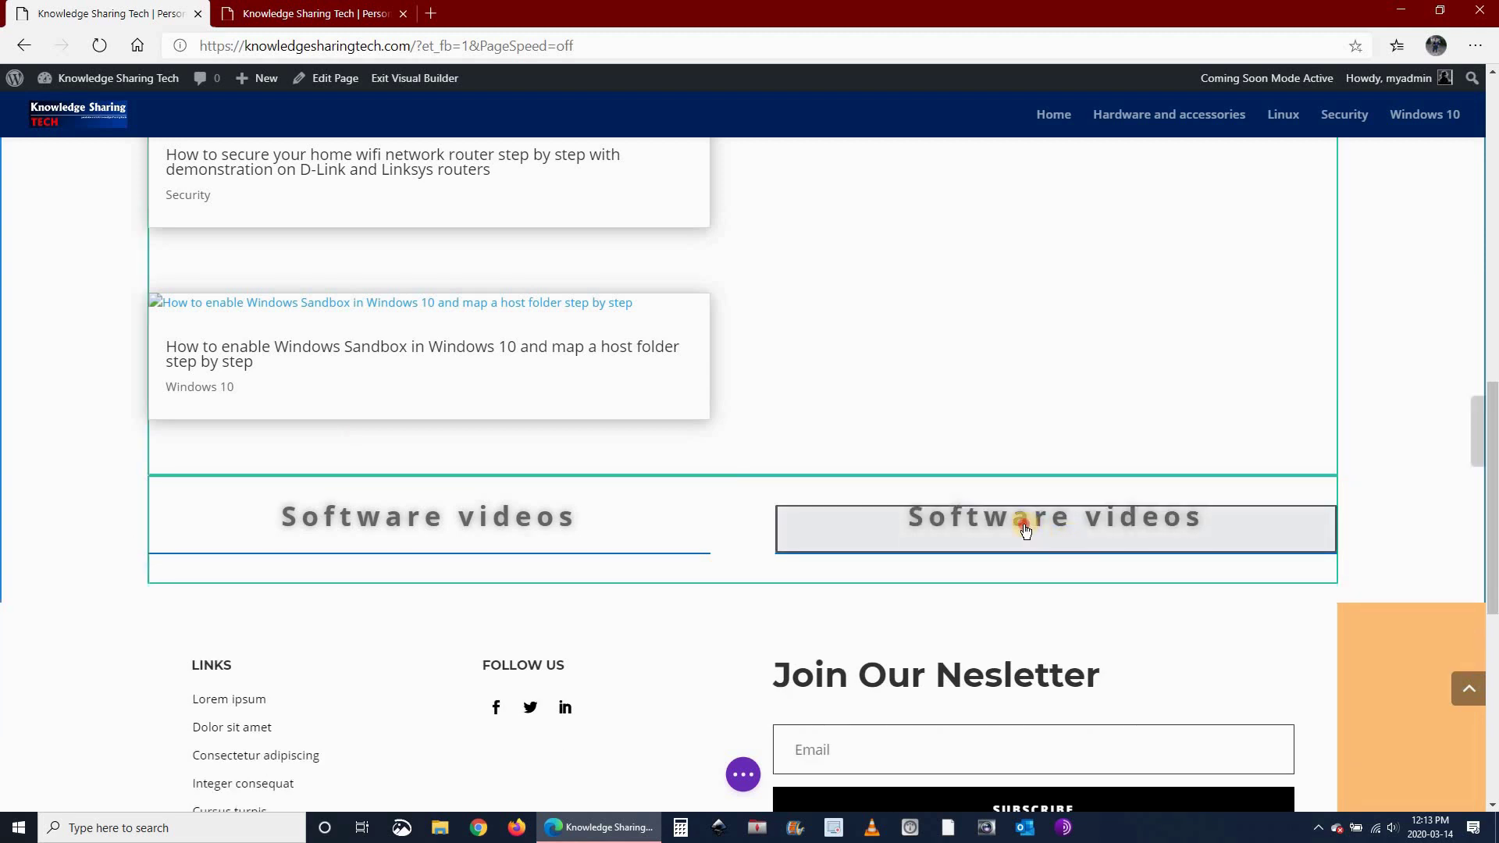
Rename the right heading to 'Hardware videos' and drag the heading row above the Blog grid
left_click(1025, 530)
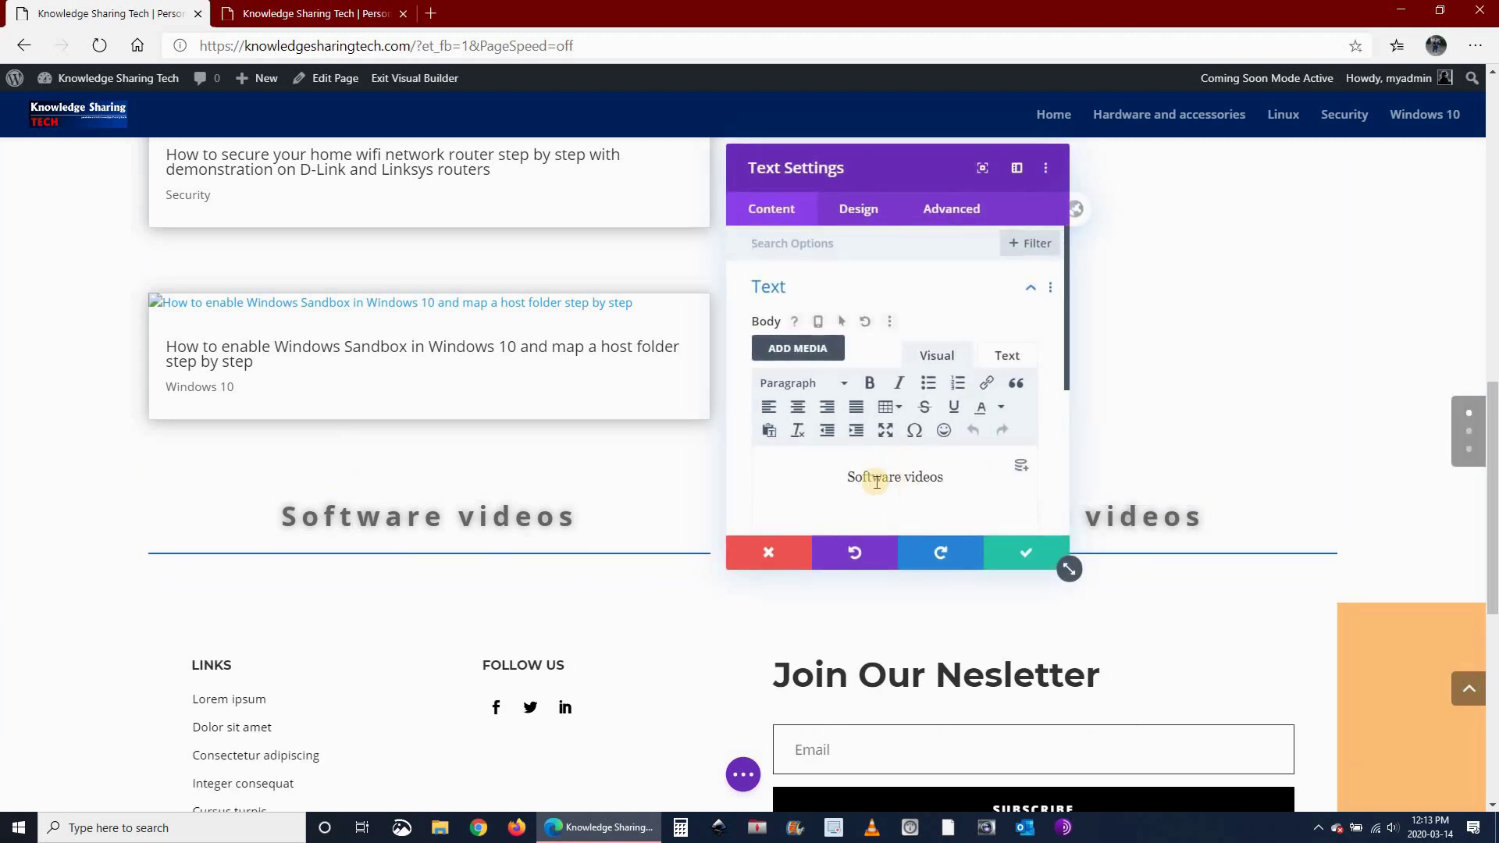
type("Hardwa")
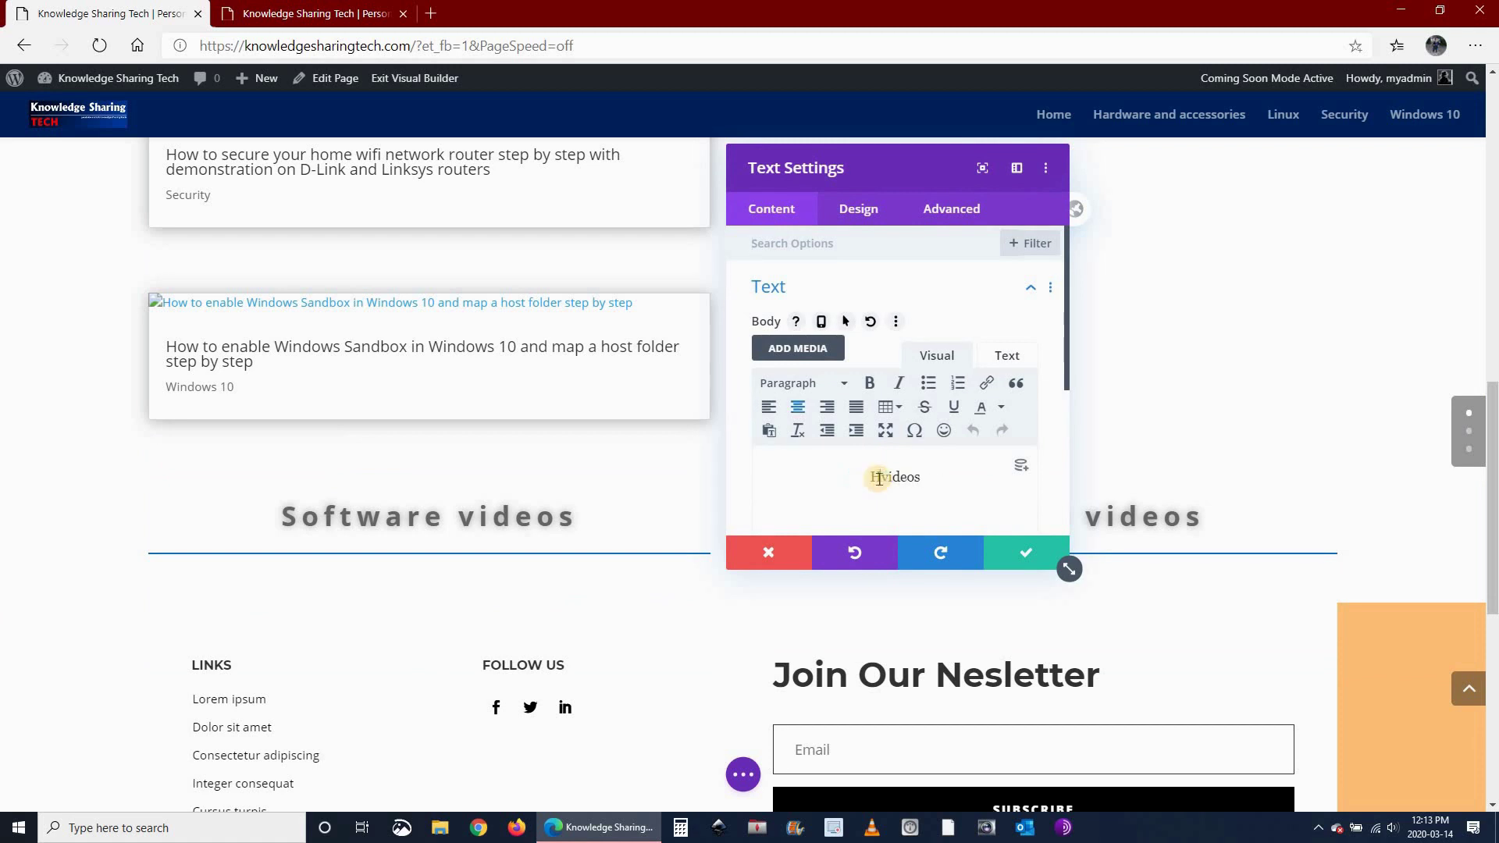
type("re")
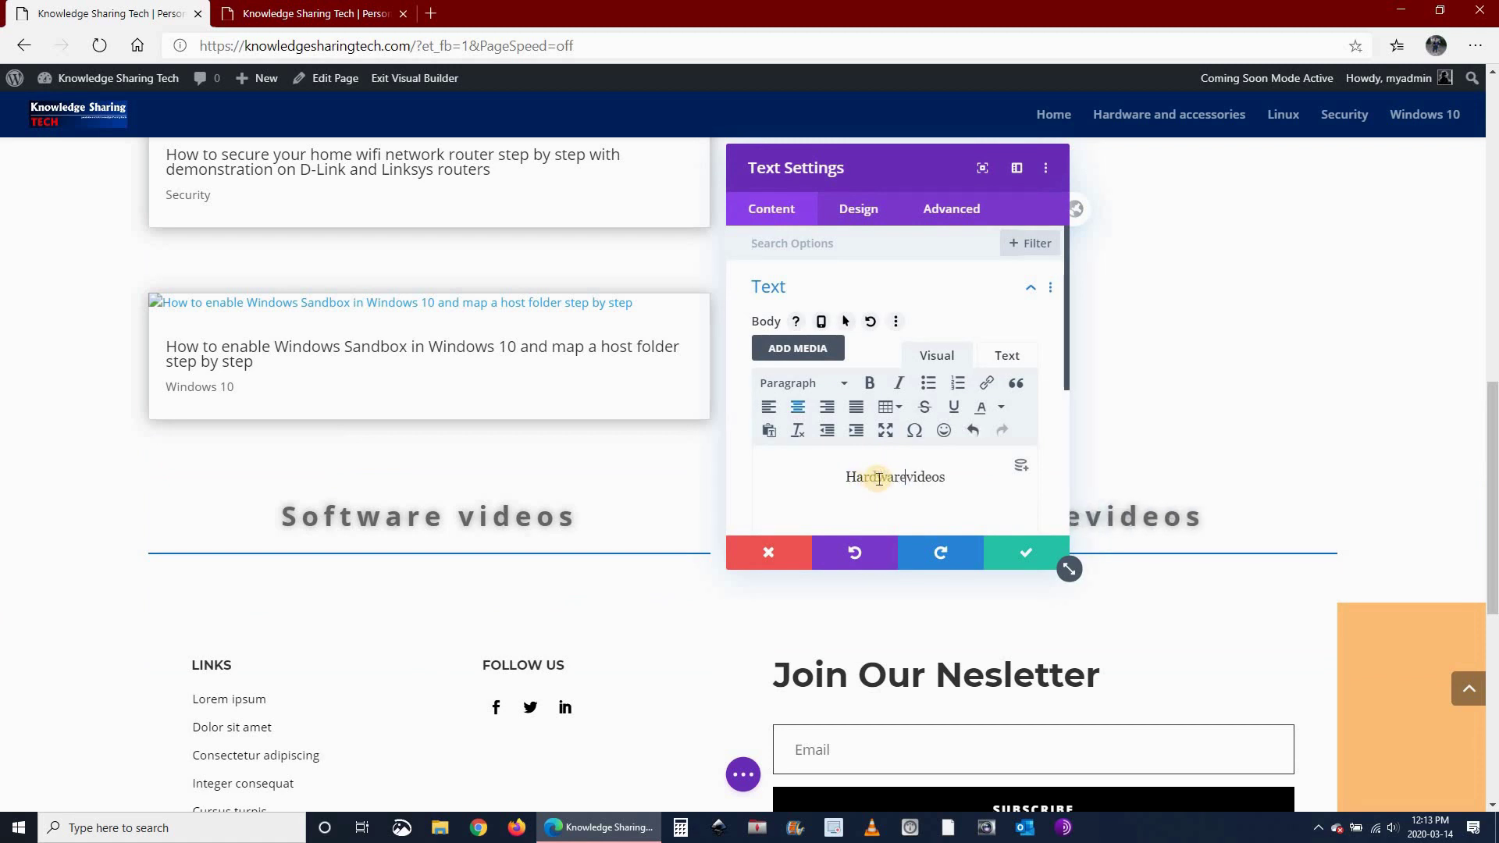
left_click(1021, 554)
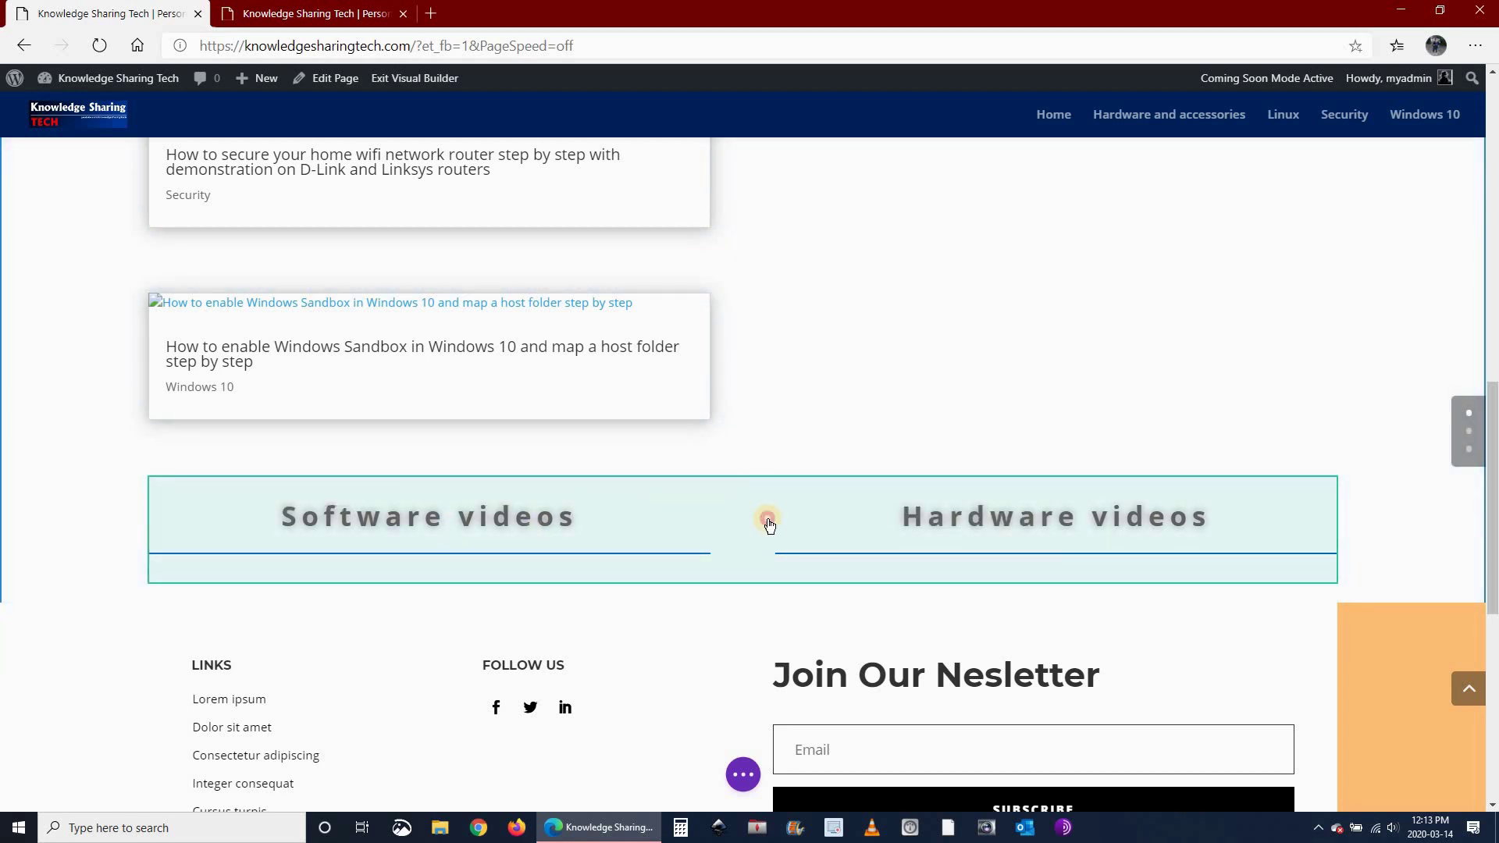
left_click_drag(765, 451, 726, 461)
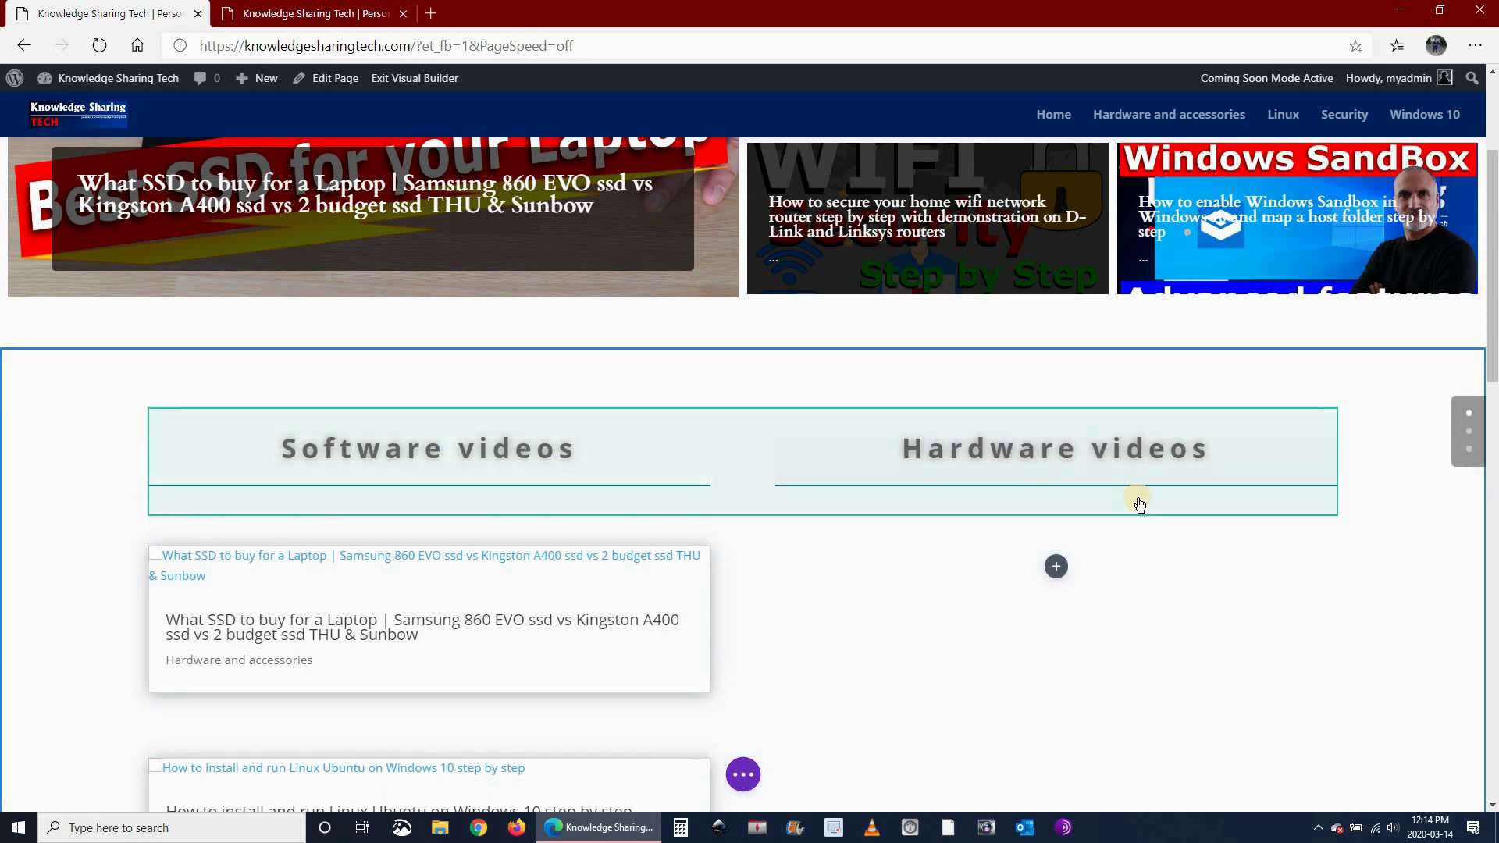
Untick All Categories in the left Blog module, tick Linux, Security and Windows 10, and save
scroll(1391, 506, "down", 1)
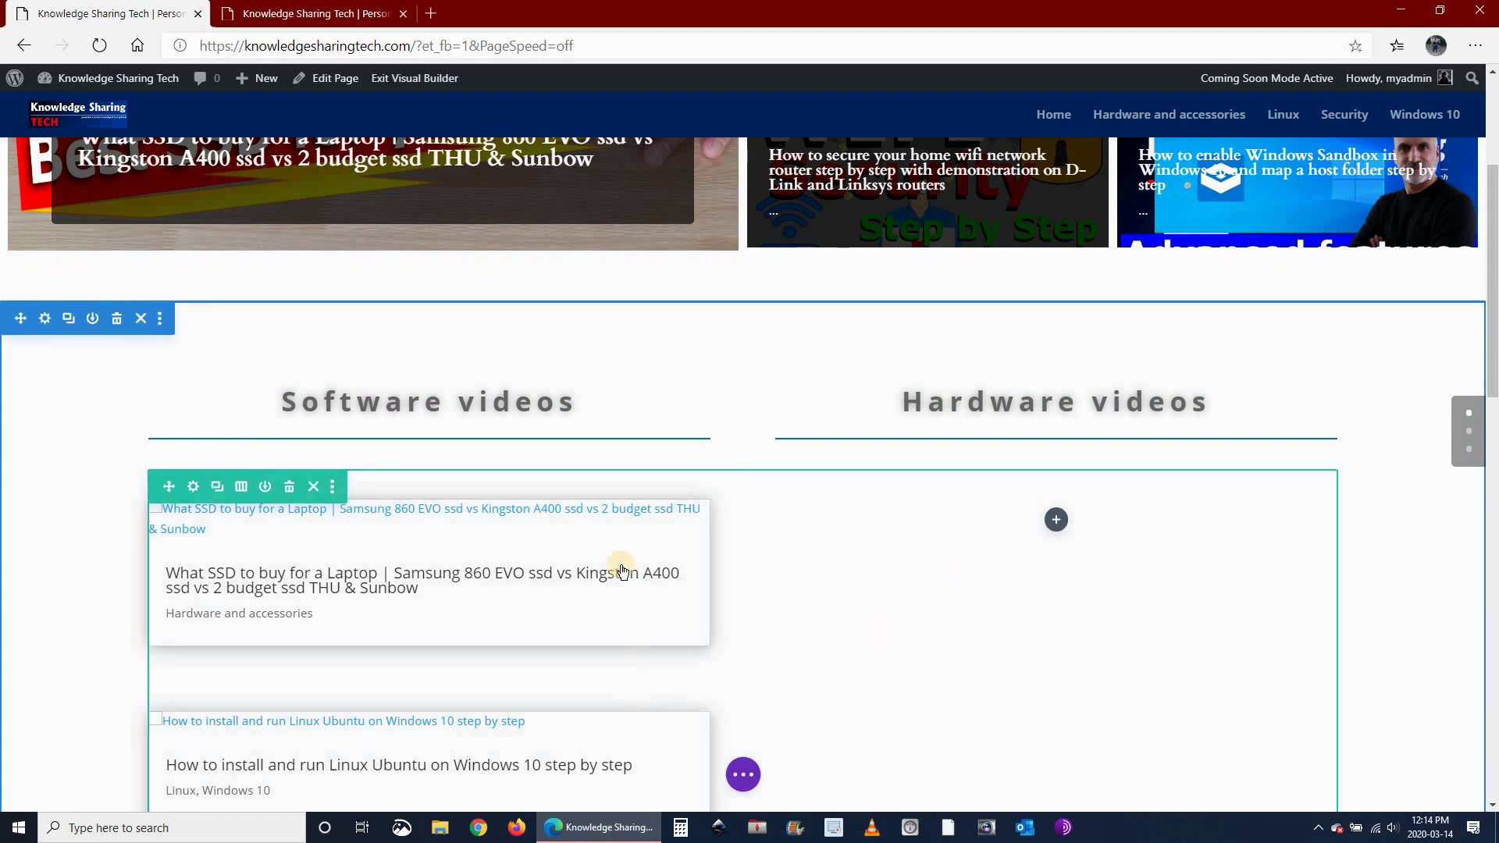
mouse_move(441, 548)
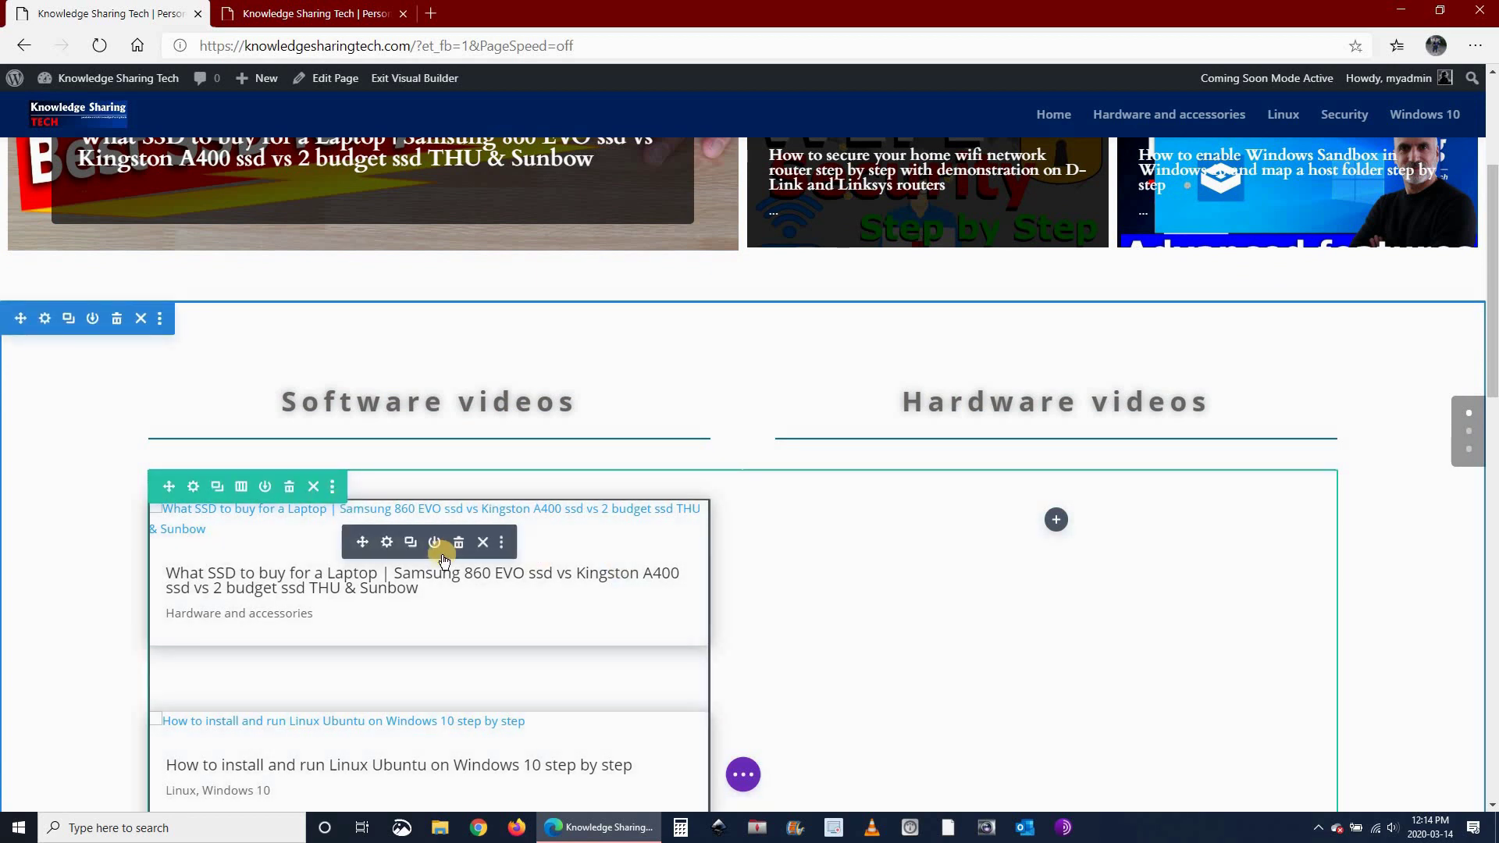
left_click(386, 543)
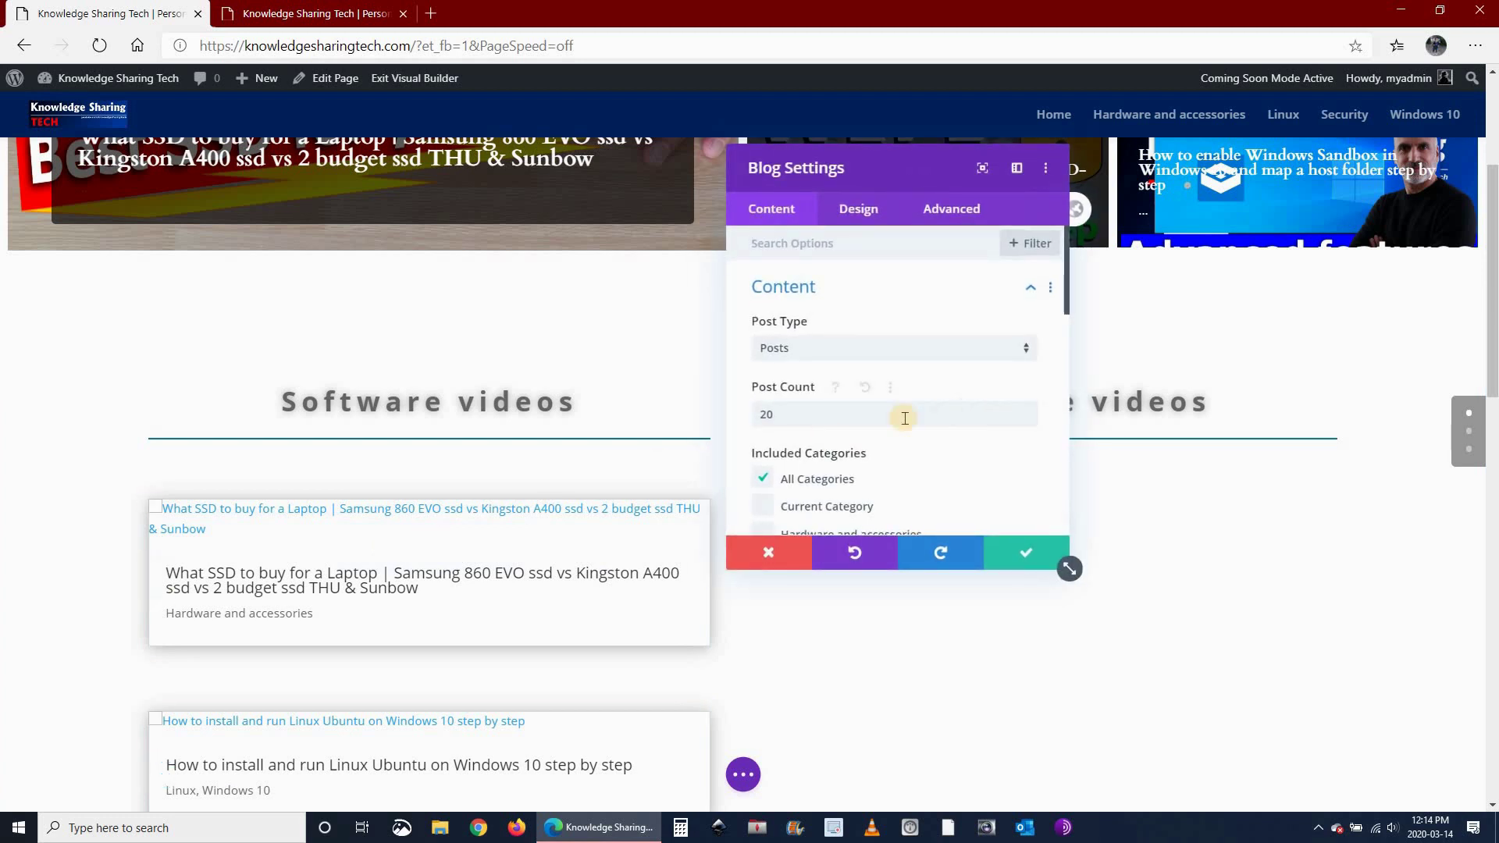
scroll(915, 450, "down", 1)
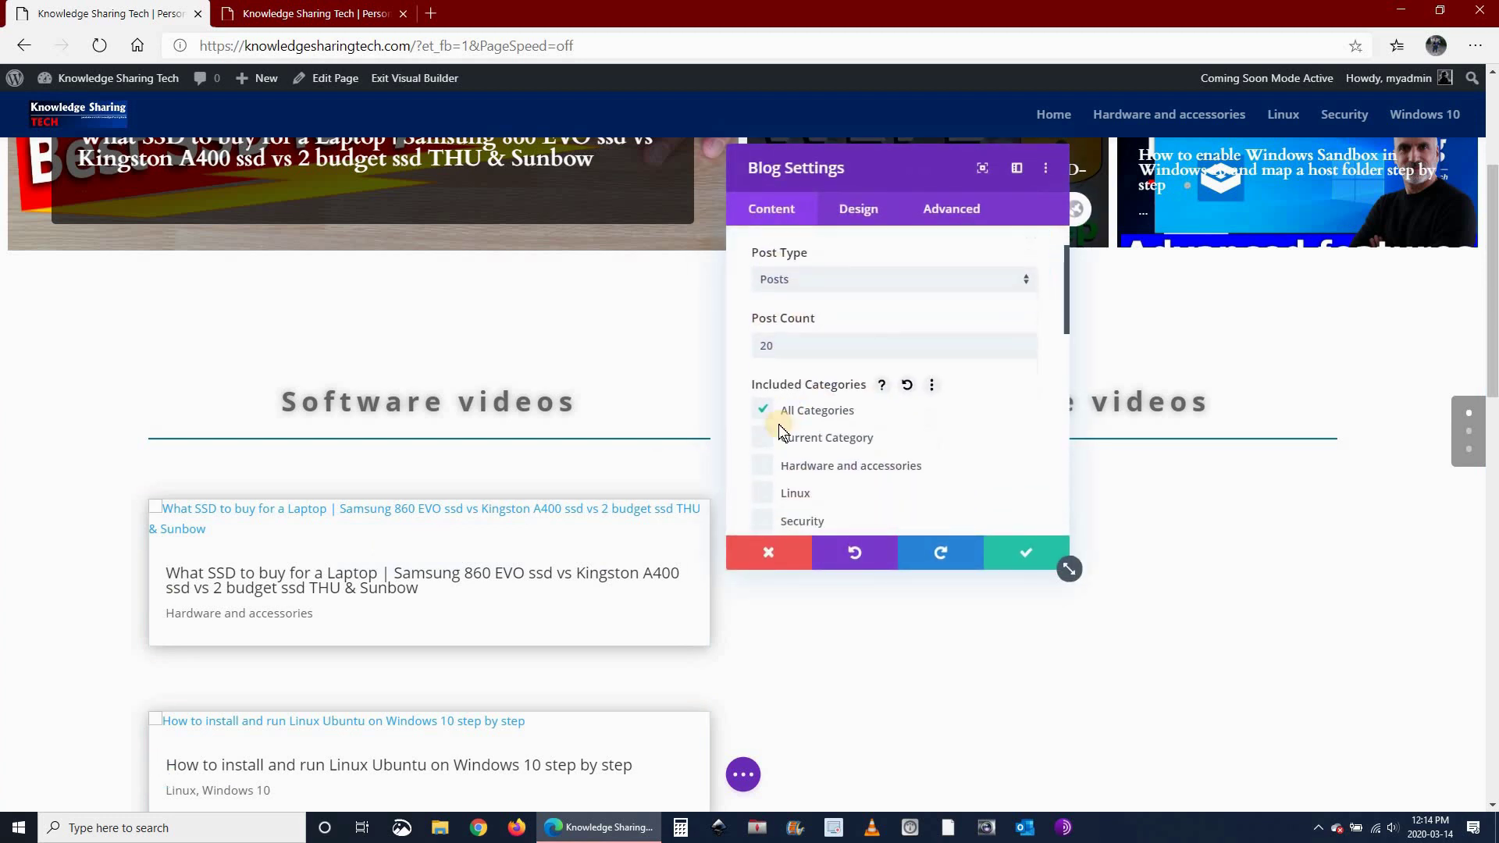
left_click(763, 412)
scroll(890, 434, "down", 1)
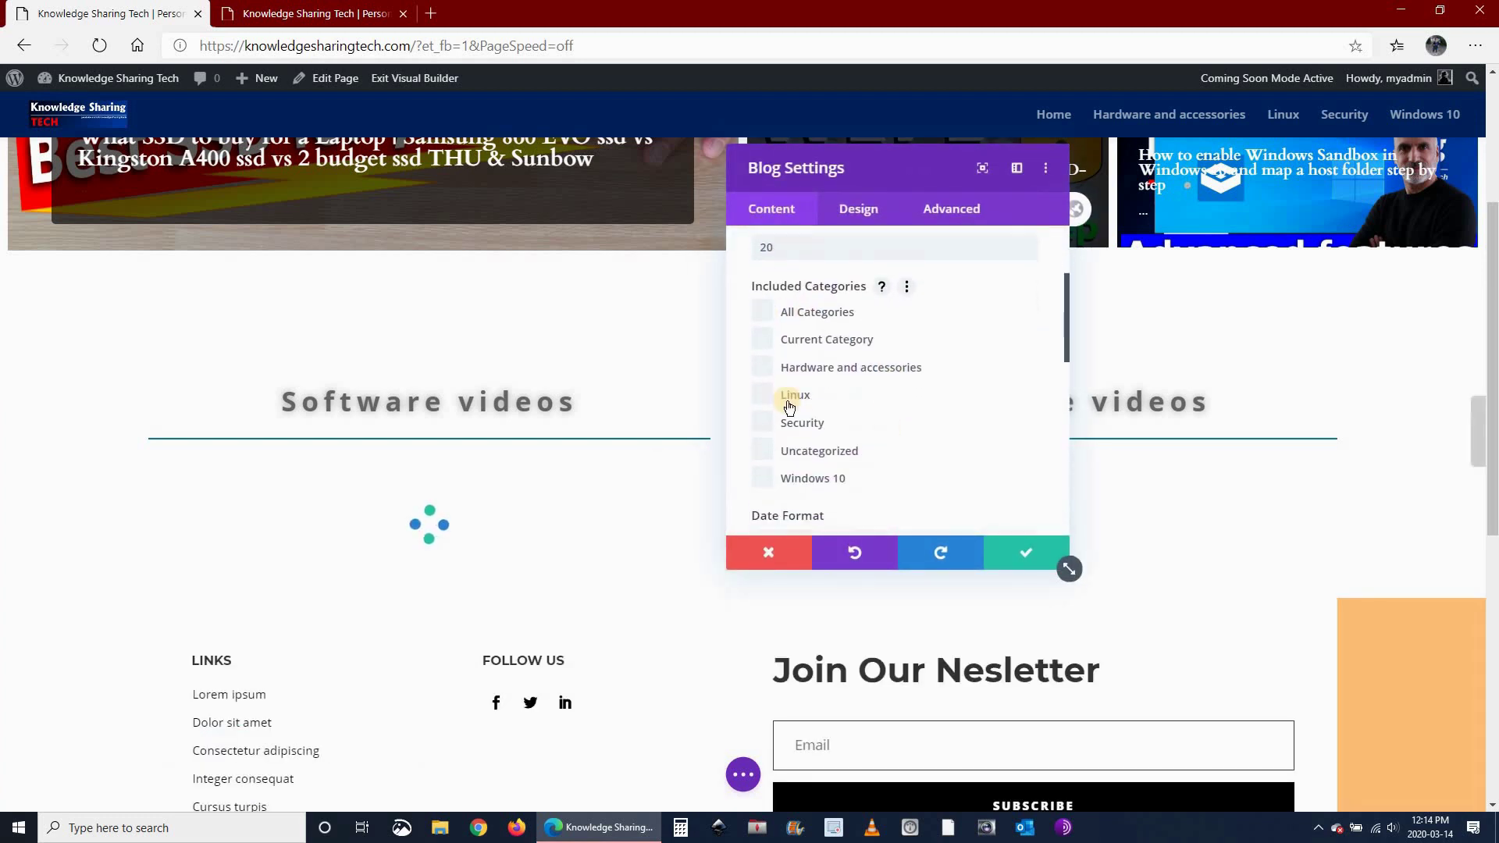
left_click(763, 392)
left_click(762, 420)
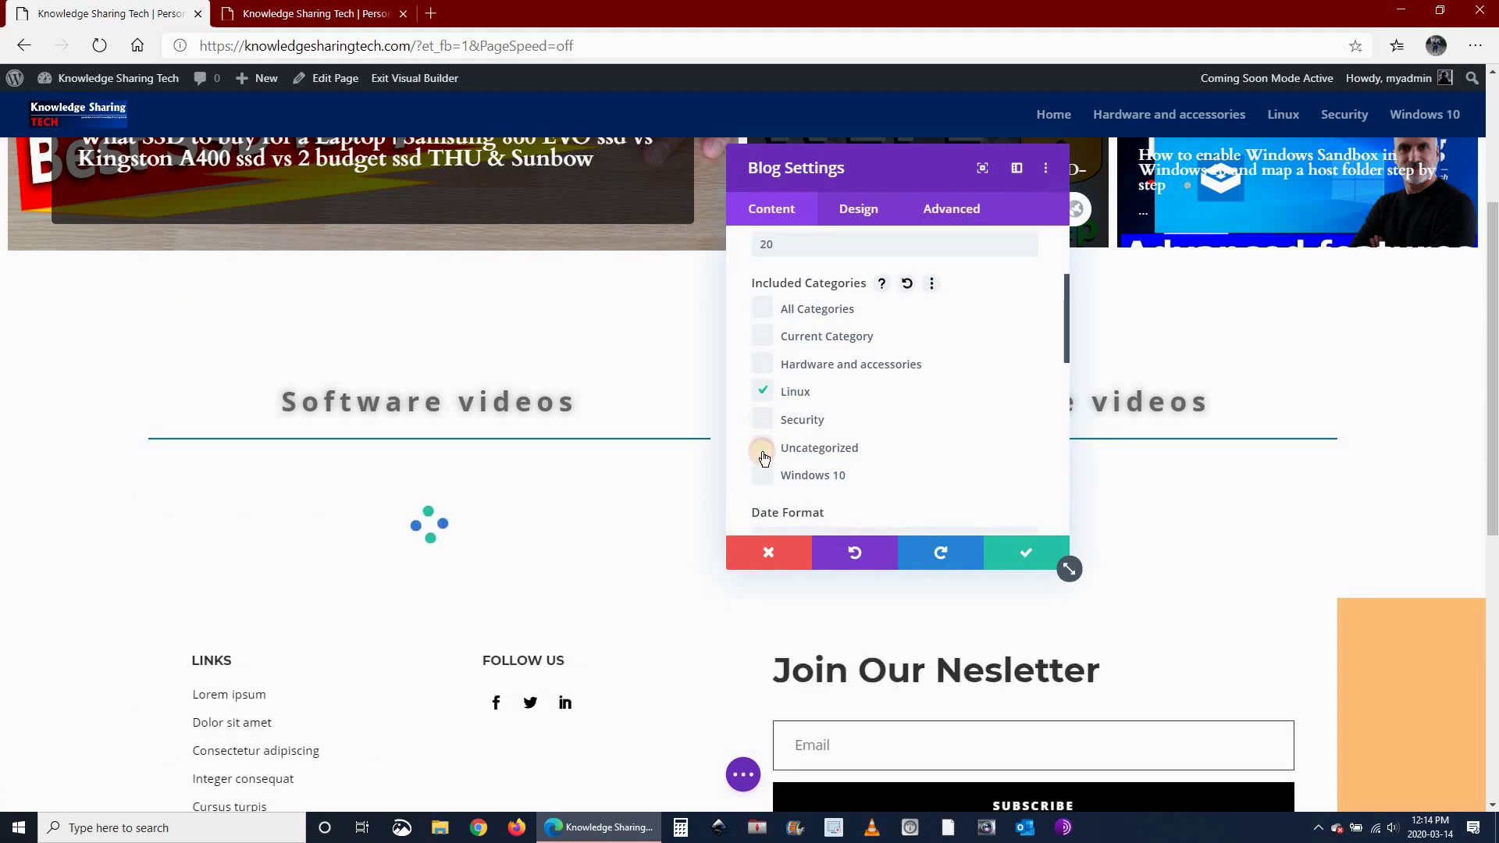
left_click(762, 475)
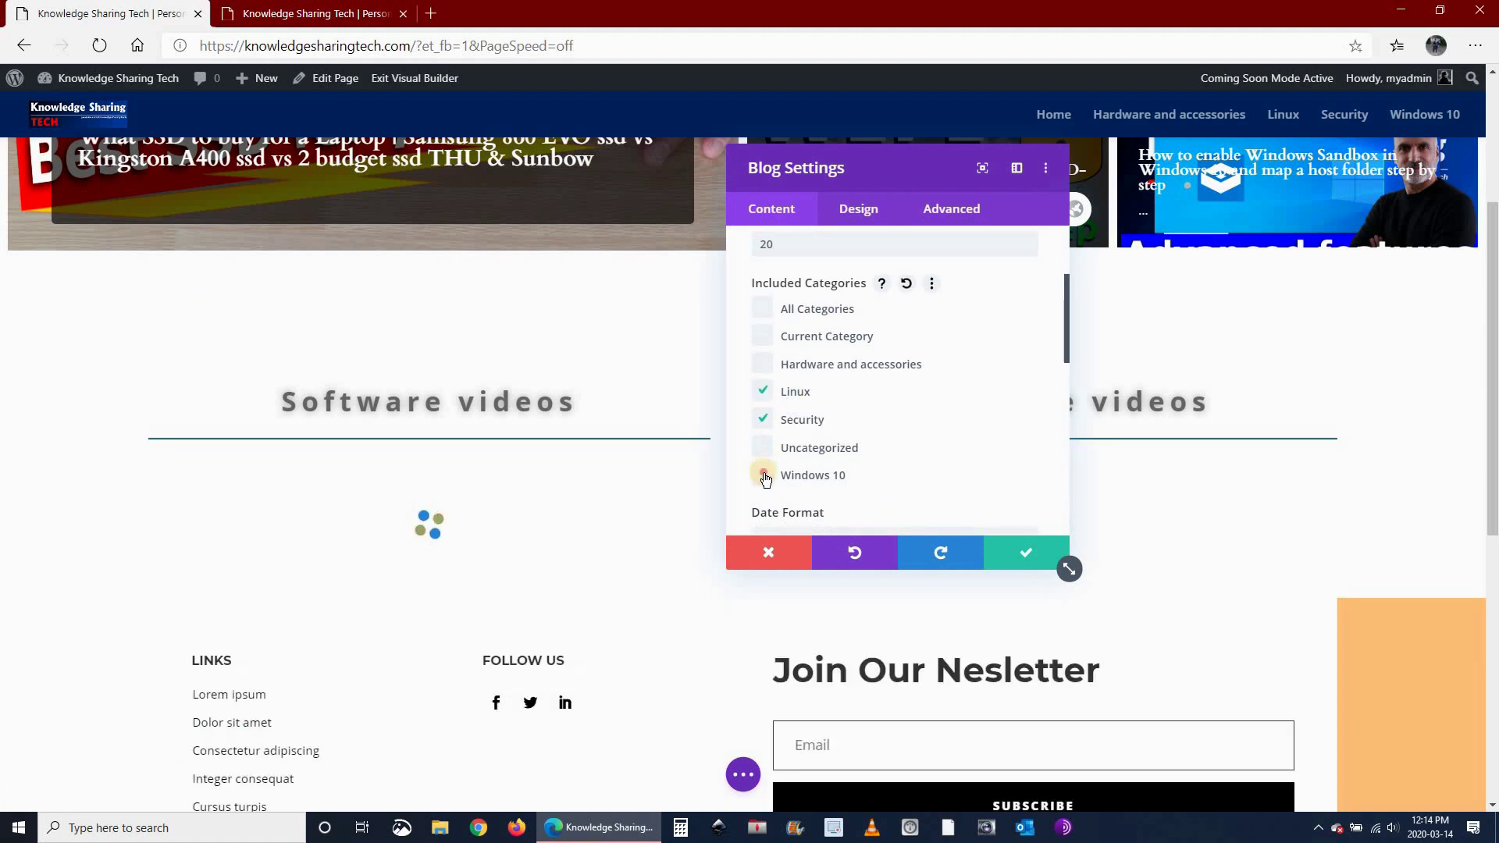
left_click(762, 420)
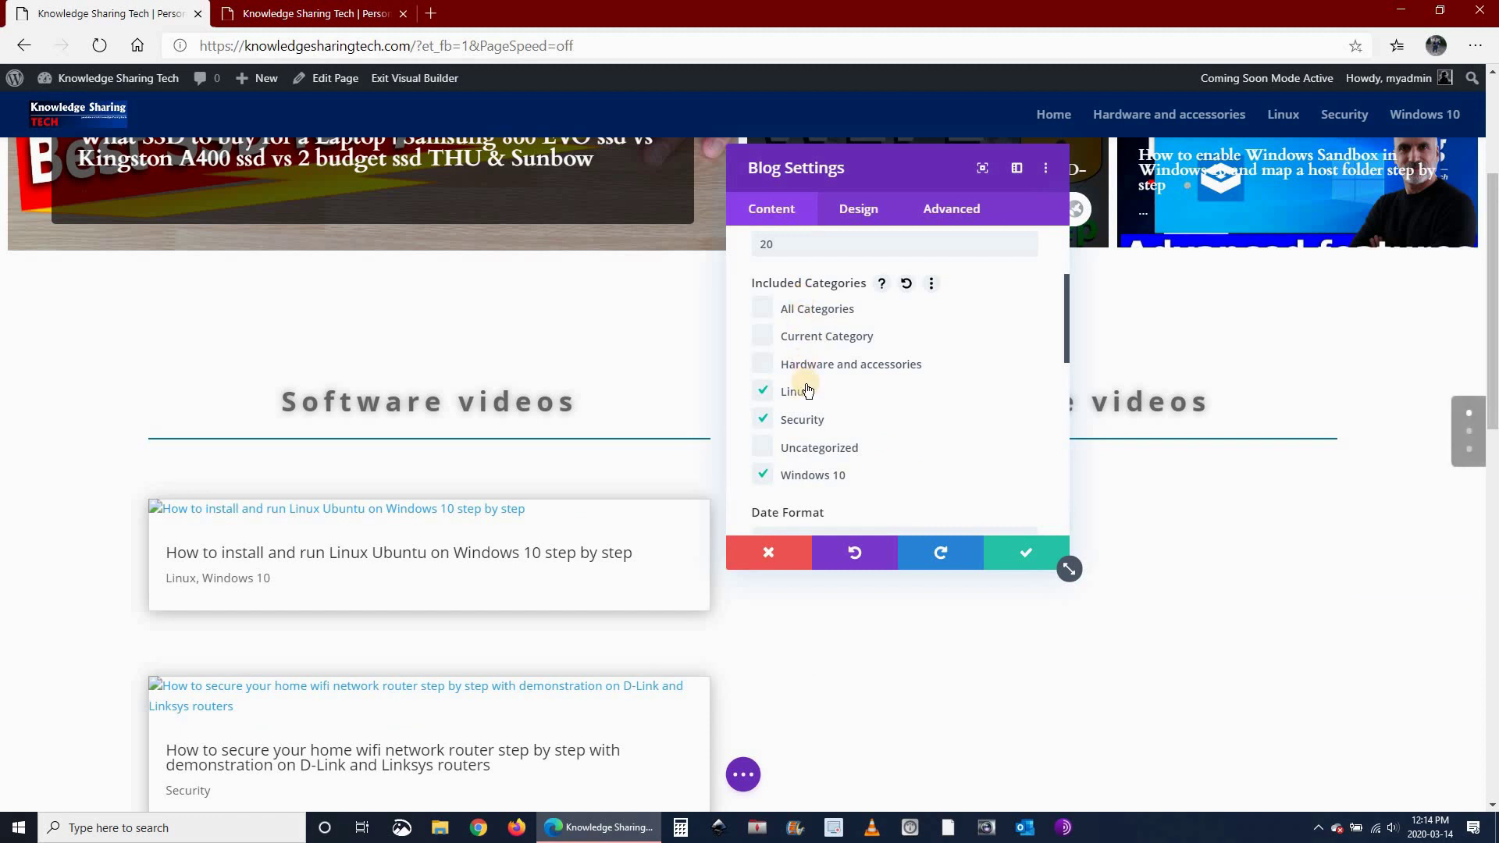
left_click(1022, 555)
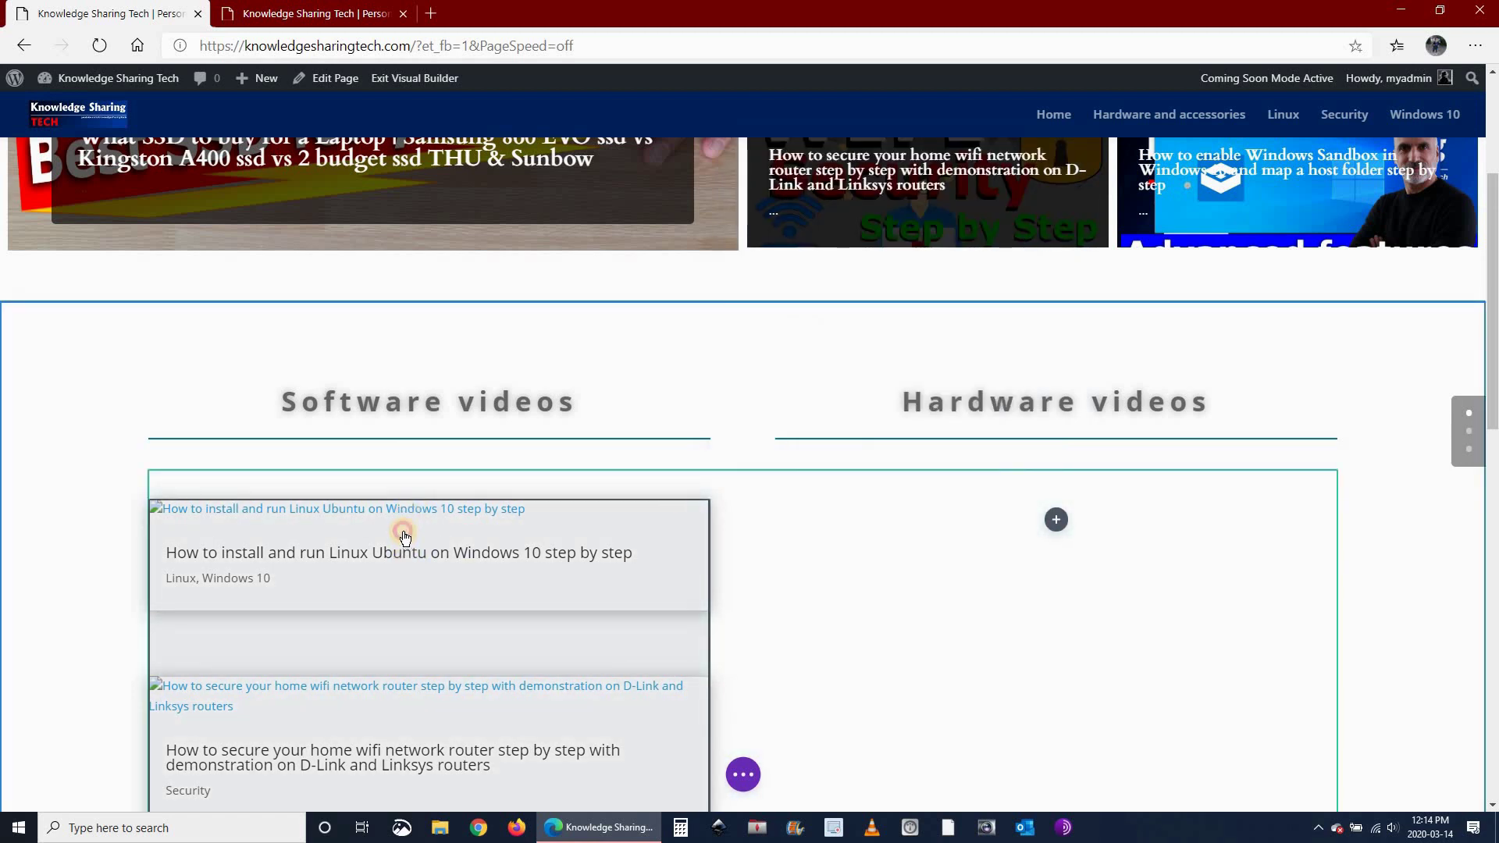
mouse_move(419, 559)
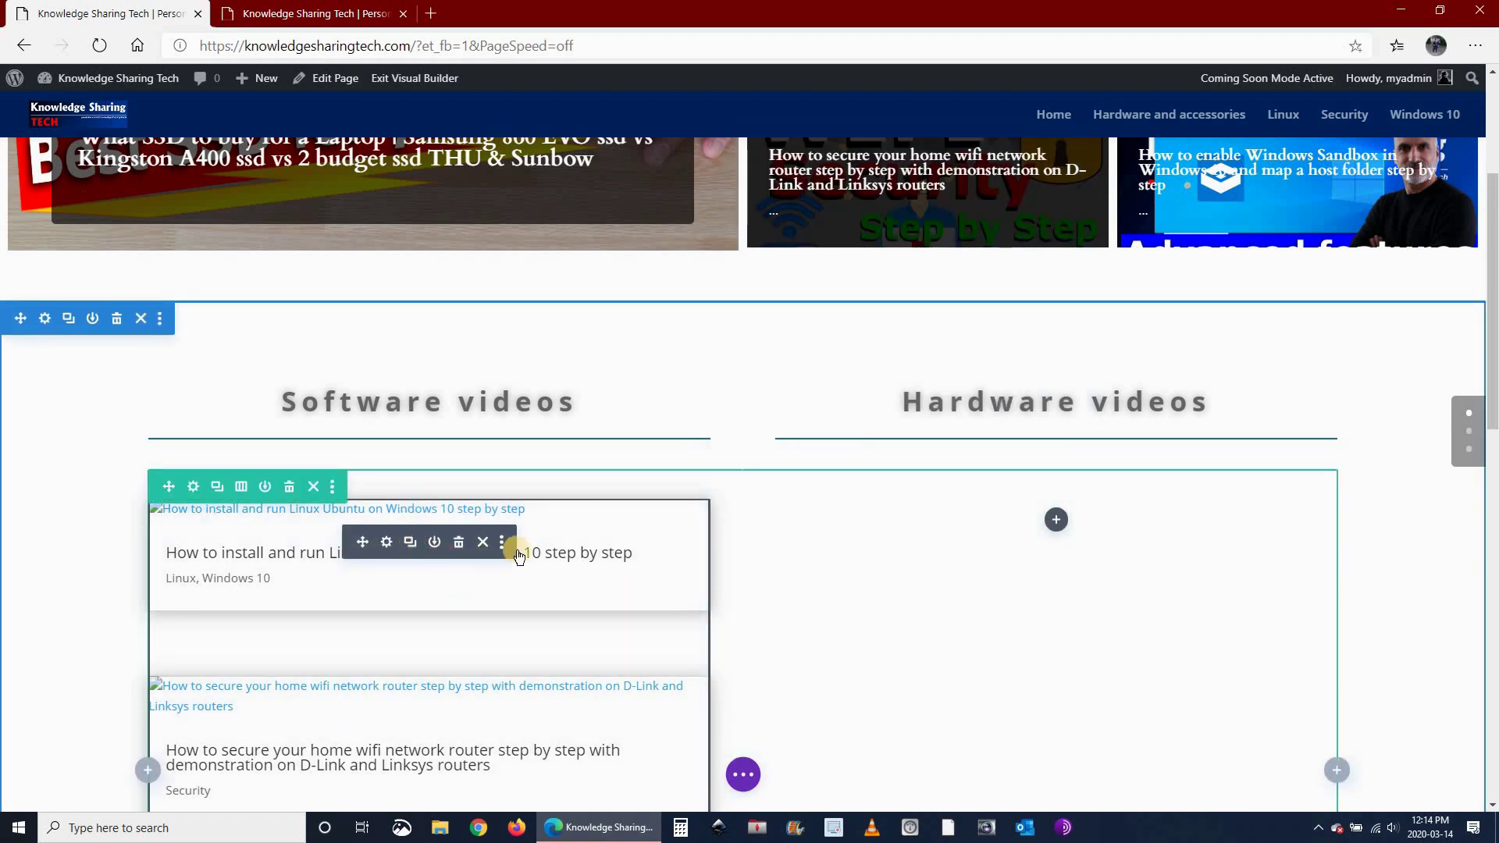
In the right Blog module, replace Windows 10 and Security with Hardware and accessories, then save
scroll(472, 595, "down", 7)
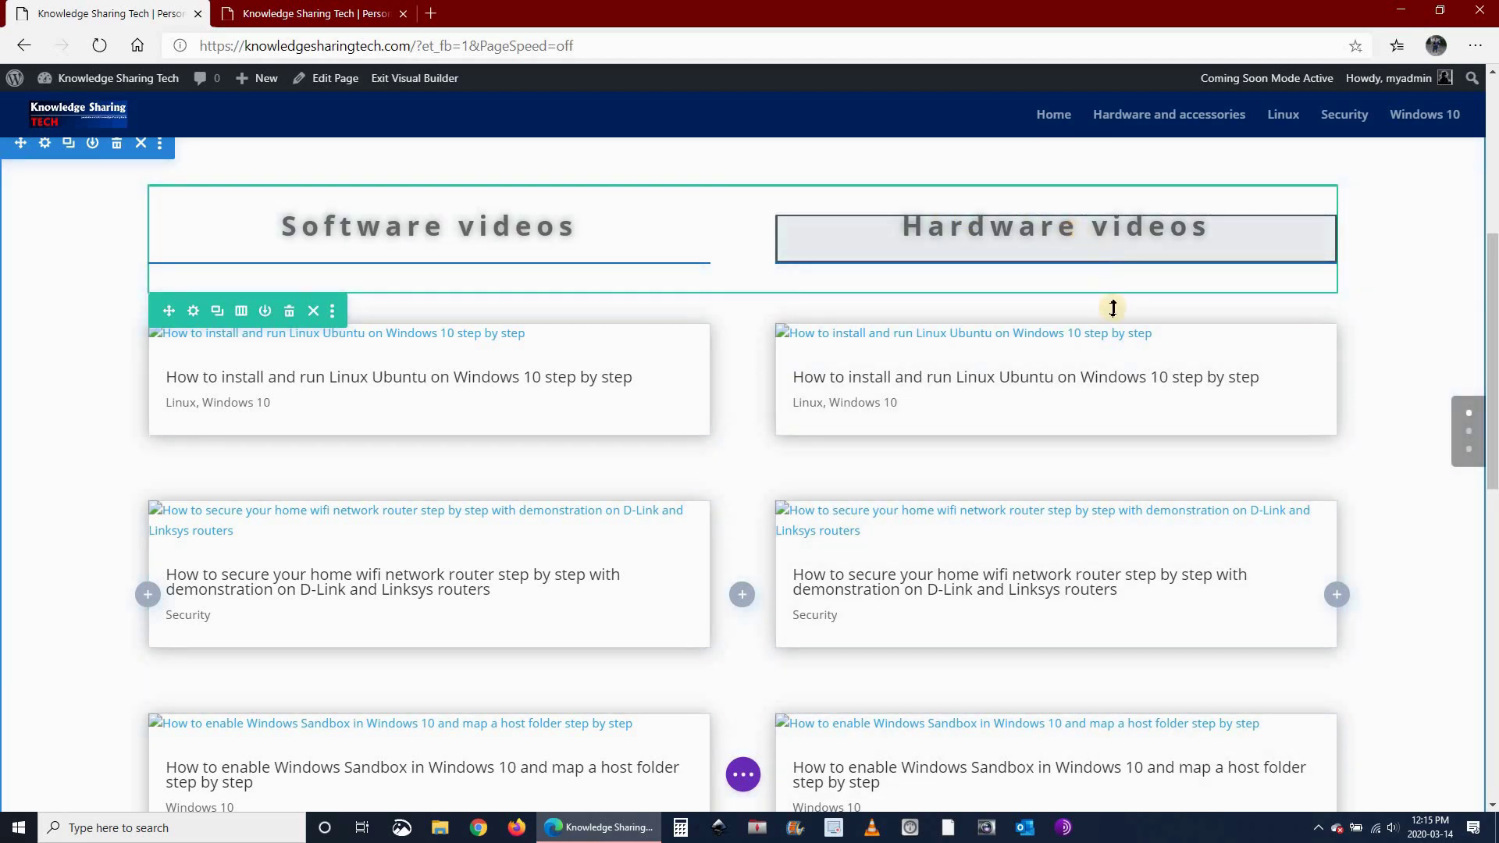
scroll(1080, 325, "down", 1)
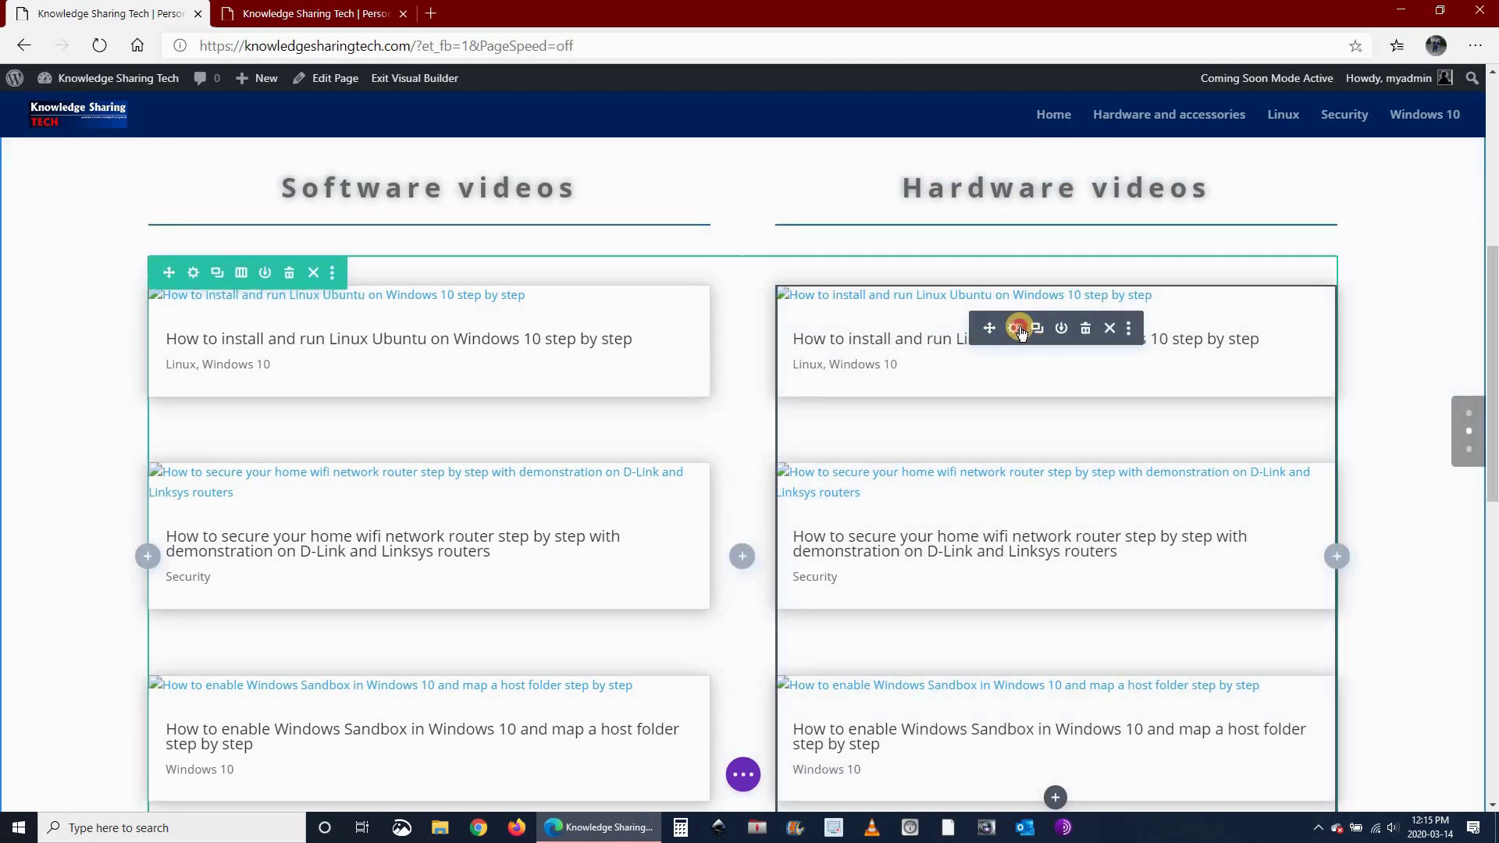
left_click(1017, 329)
scroll(876, 471, "down", 3)
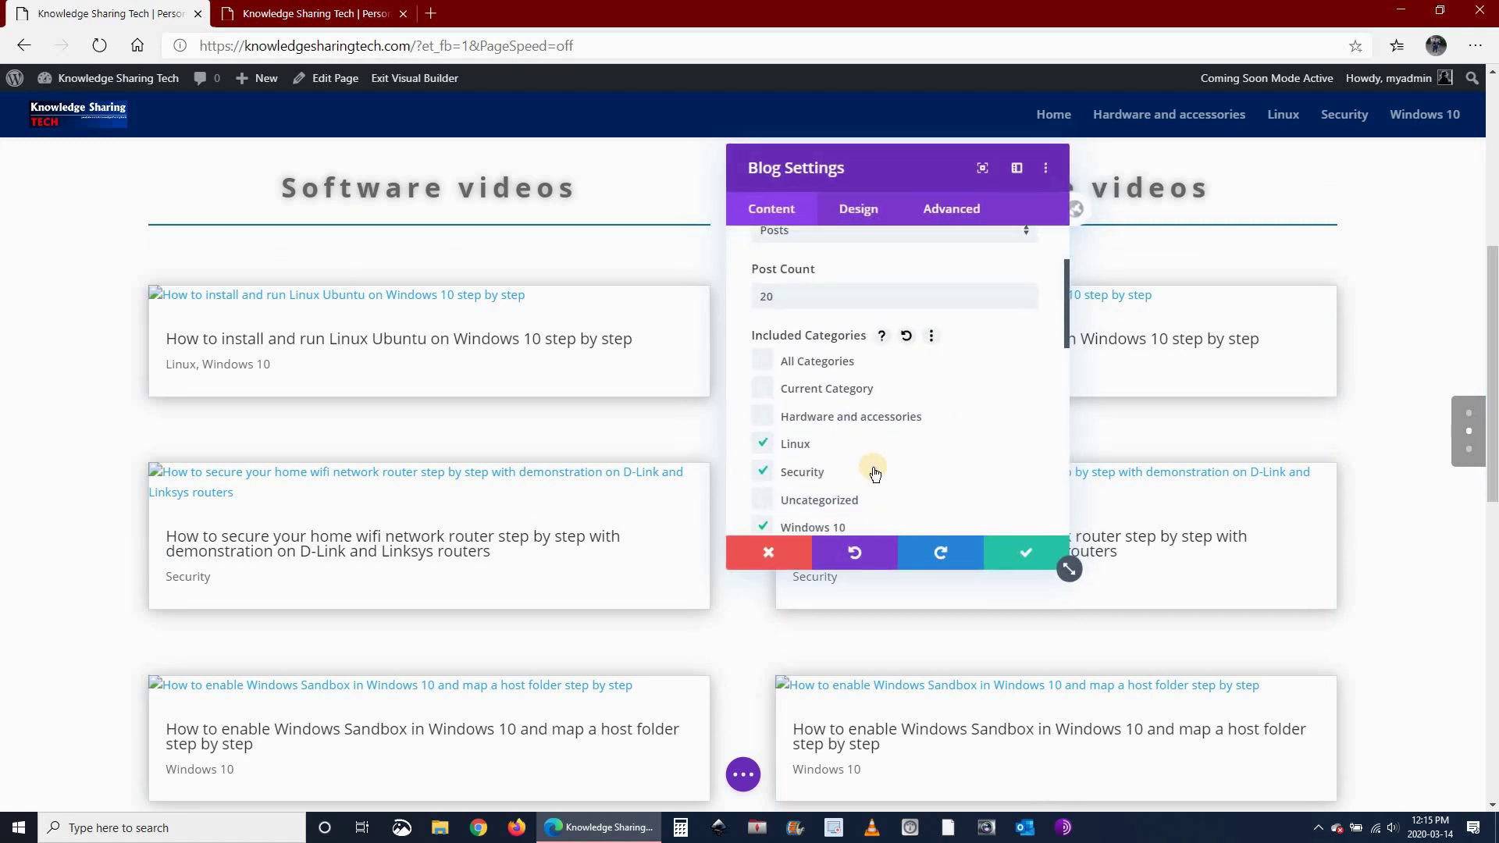
scroll(808, 445, "down", 1)
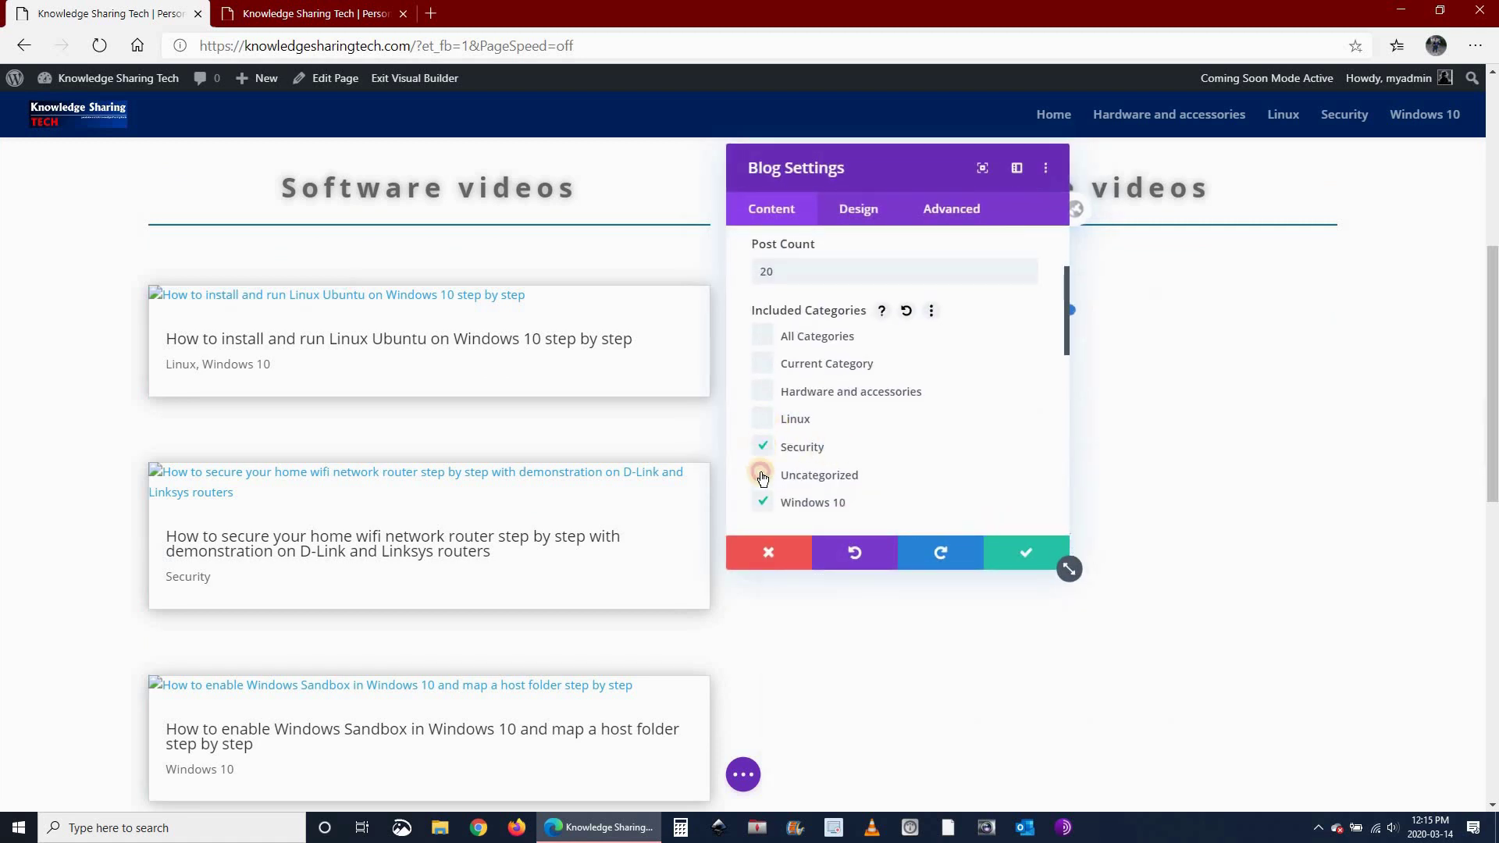
left_click(763, 502)
left_click(763, 419)
left_click(765, 393)
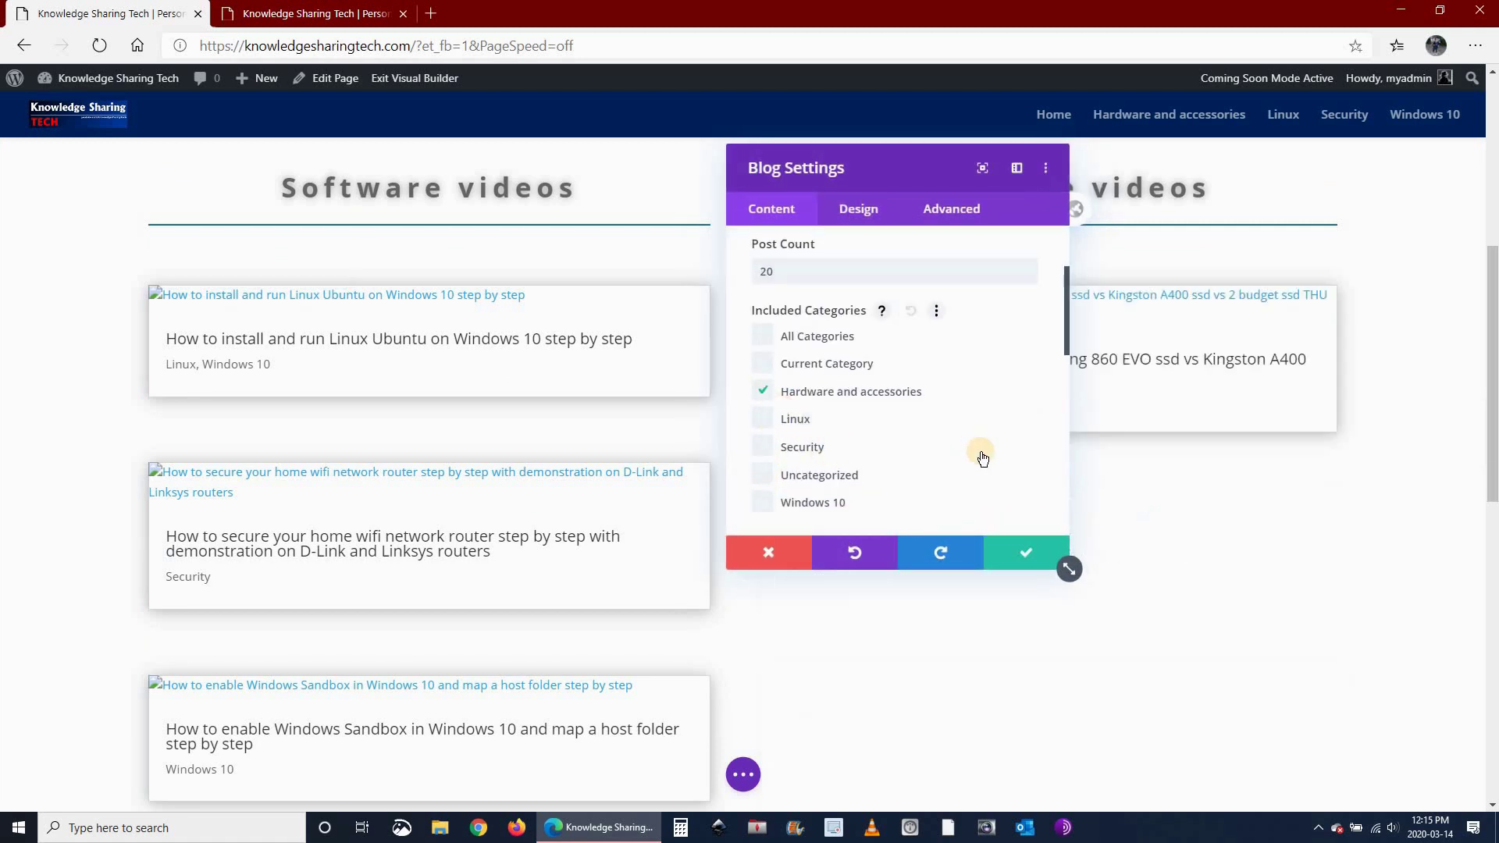
left_click(1025, 552)
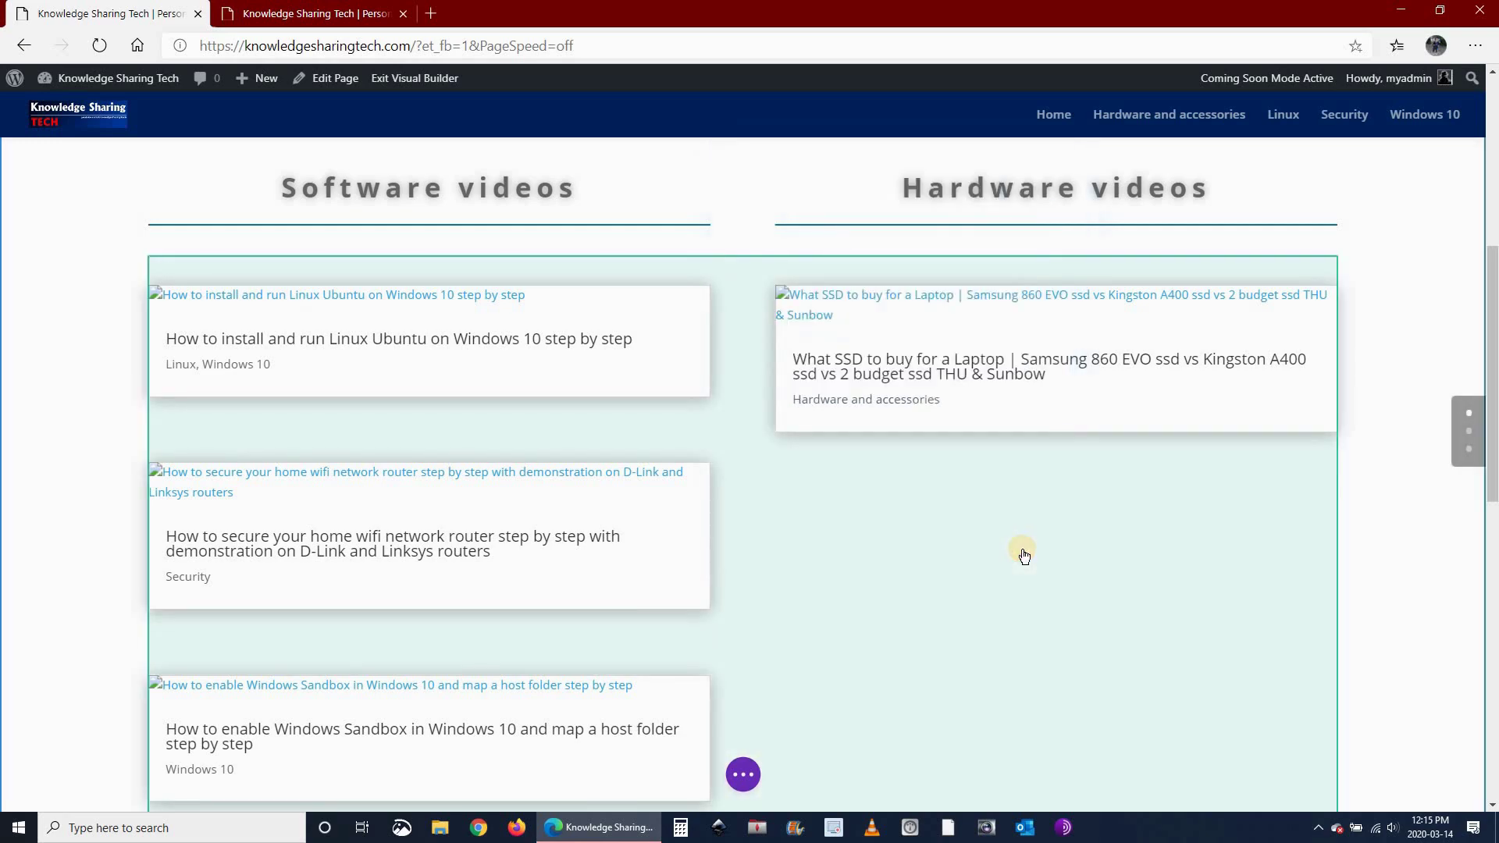
scroll(922, 569, "down", 1)
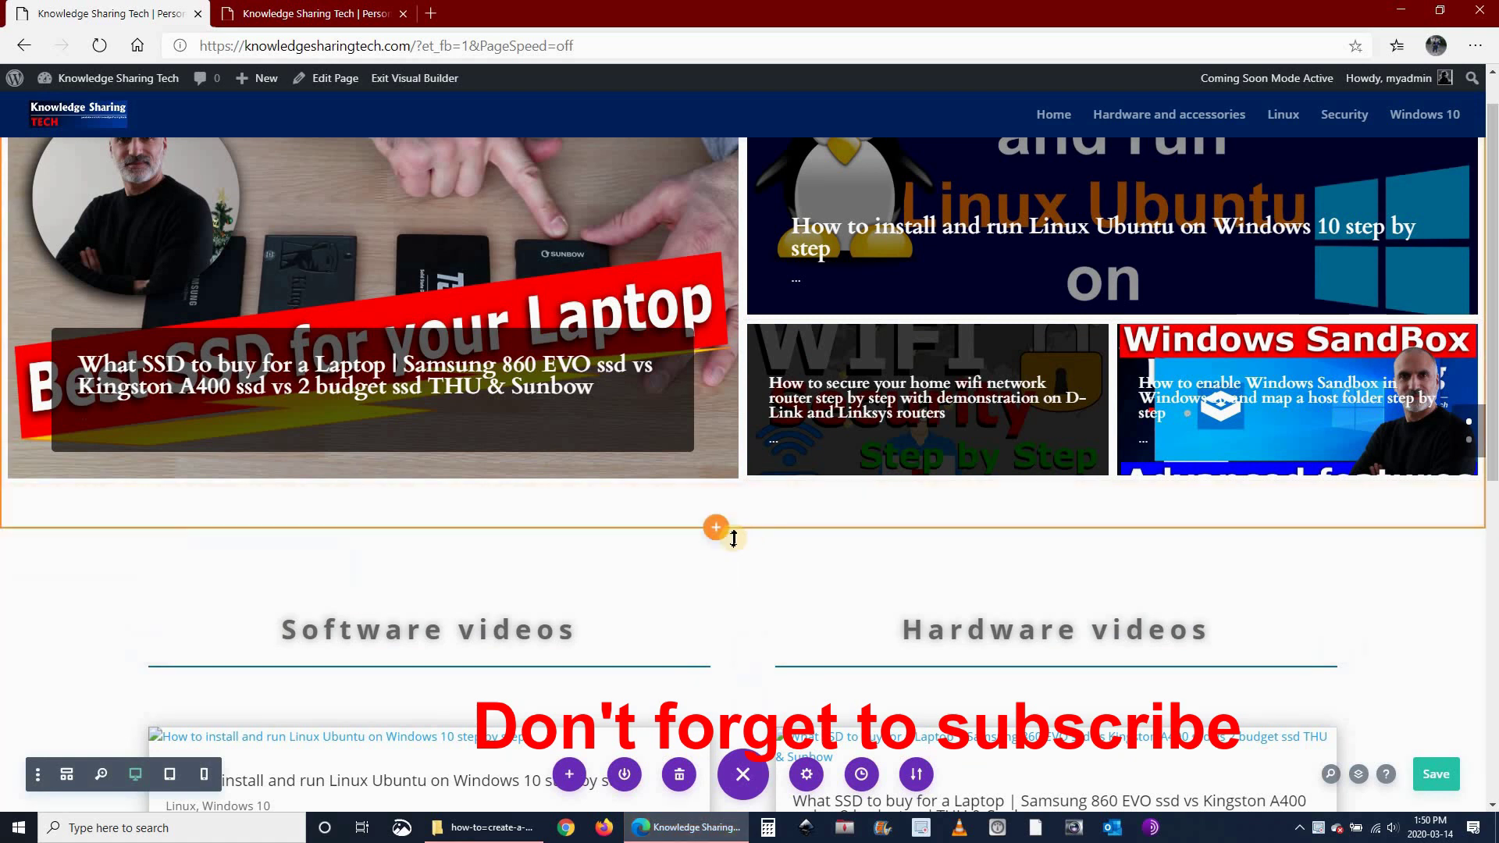
Add a Fullwidth Post Slider section below the post grid and include all categories
left_click(716, 529)
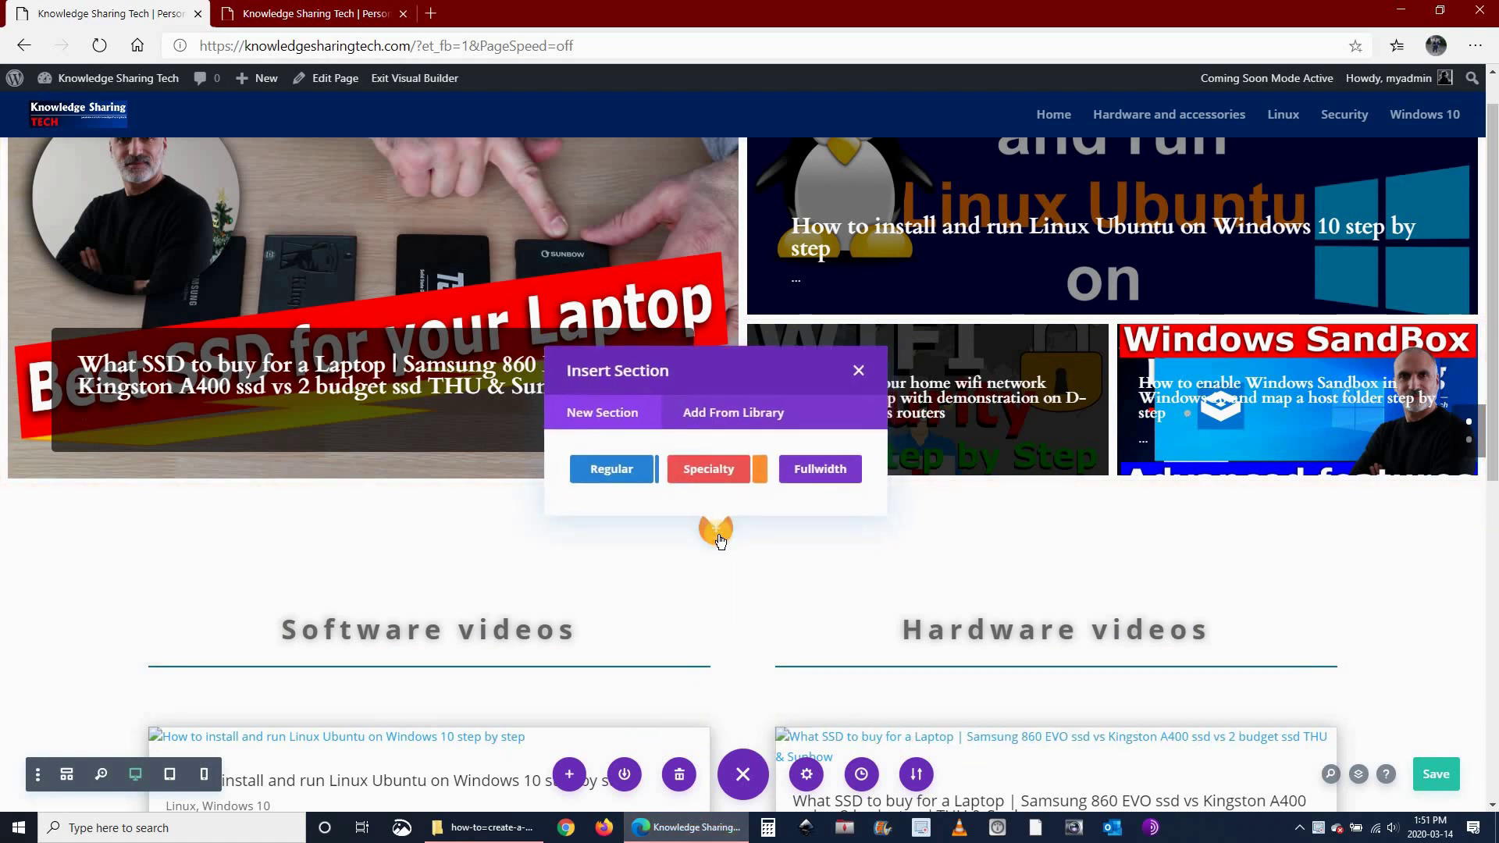
left_click(812, 471)
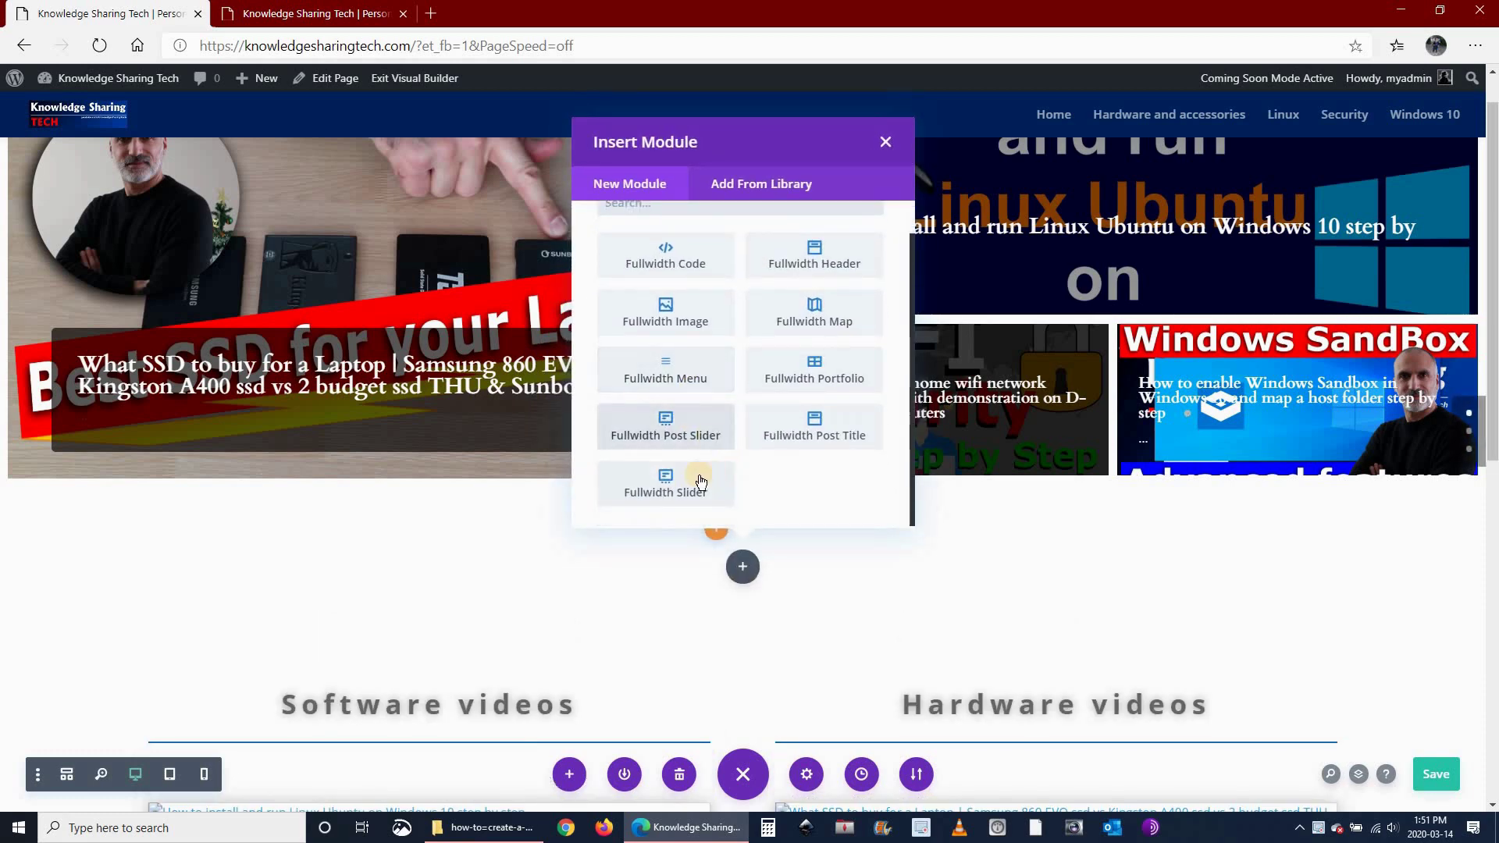
left_click(662, 425)
left_click(660, 419)
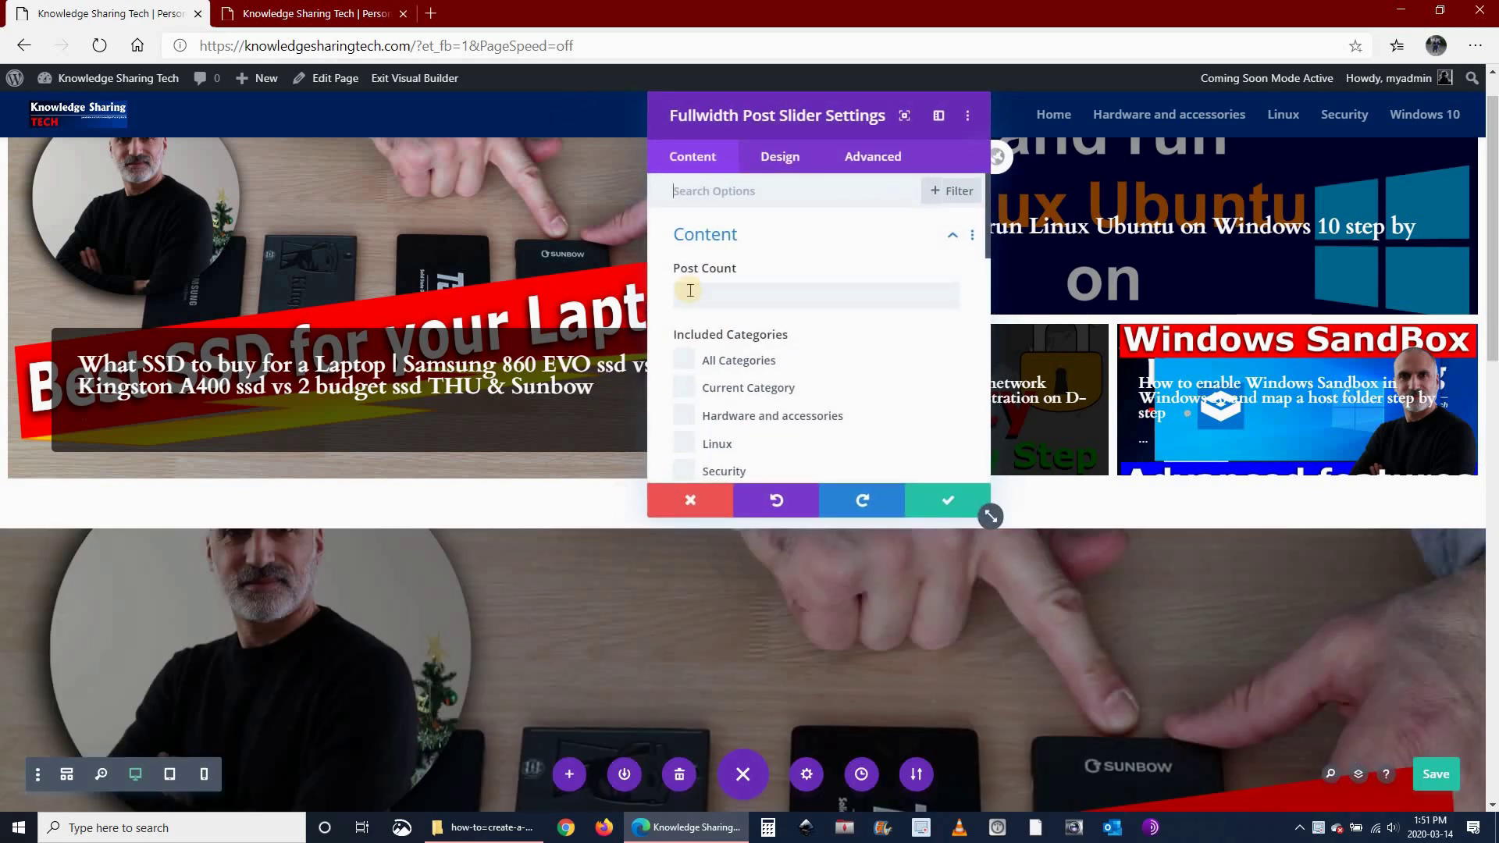
left_click(692, 270)
left_click(684, 360)
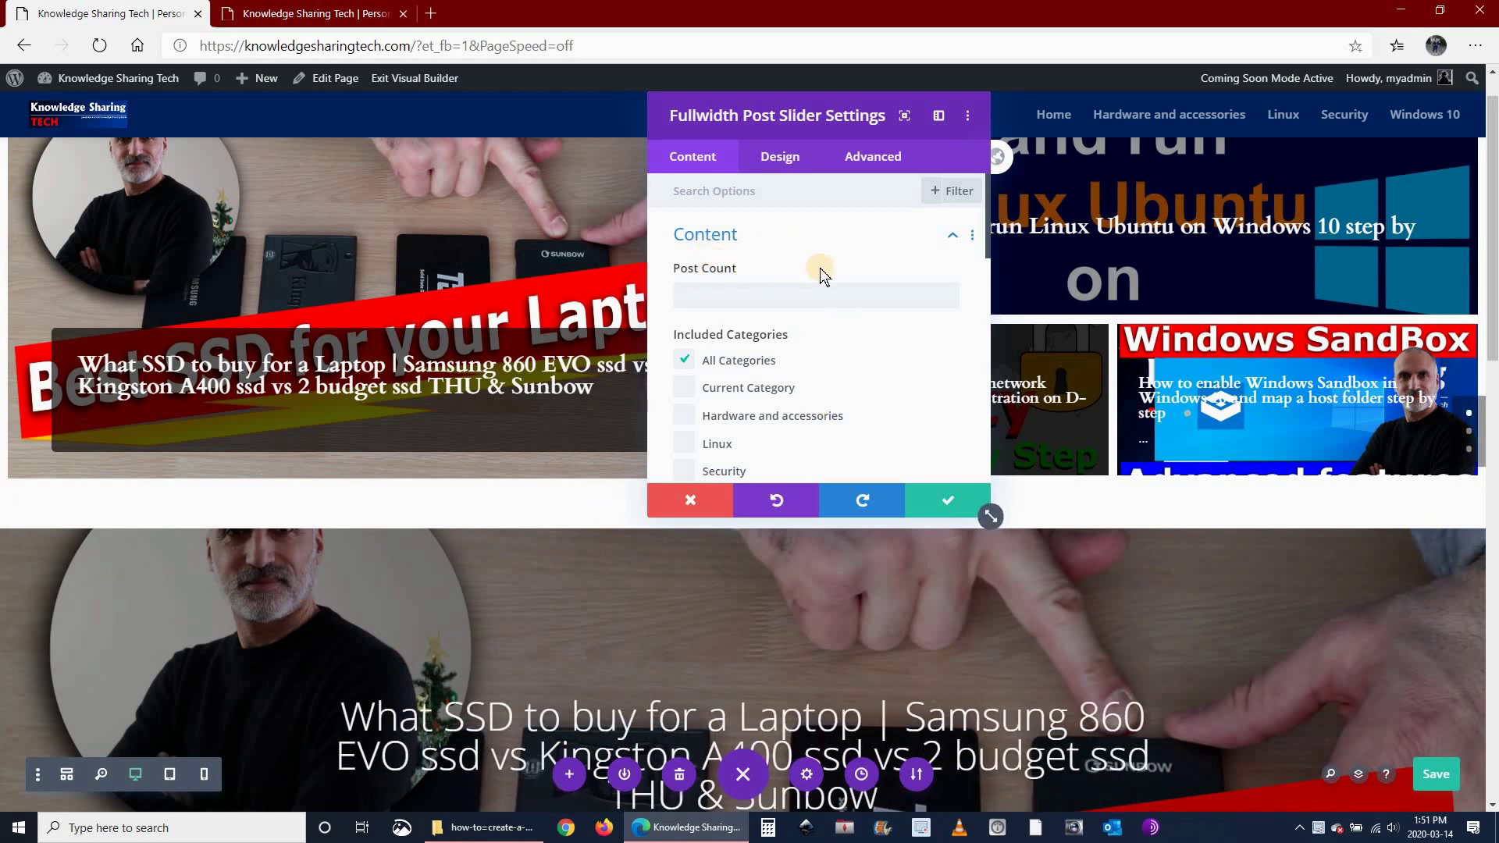
Set the slider's post order to random
scroll(812, 320, "down", 3)
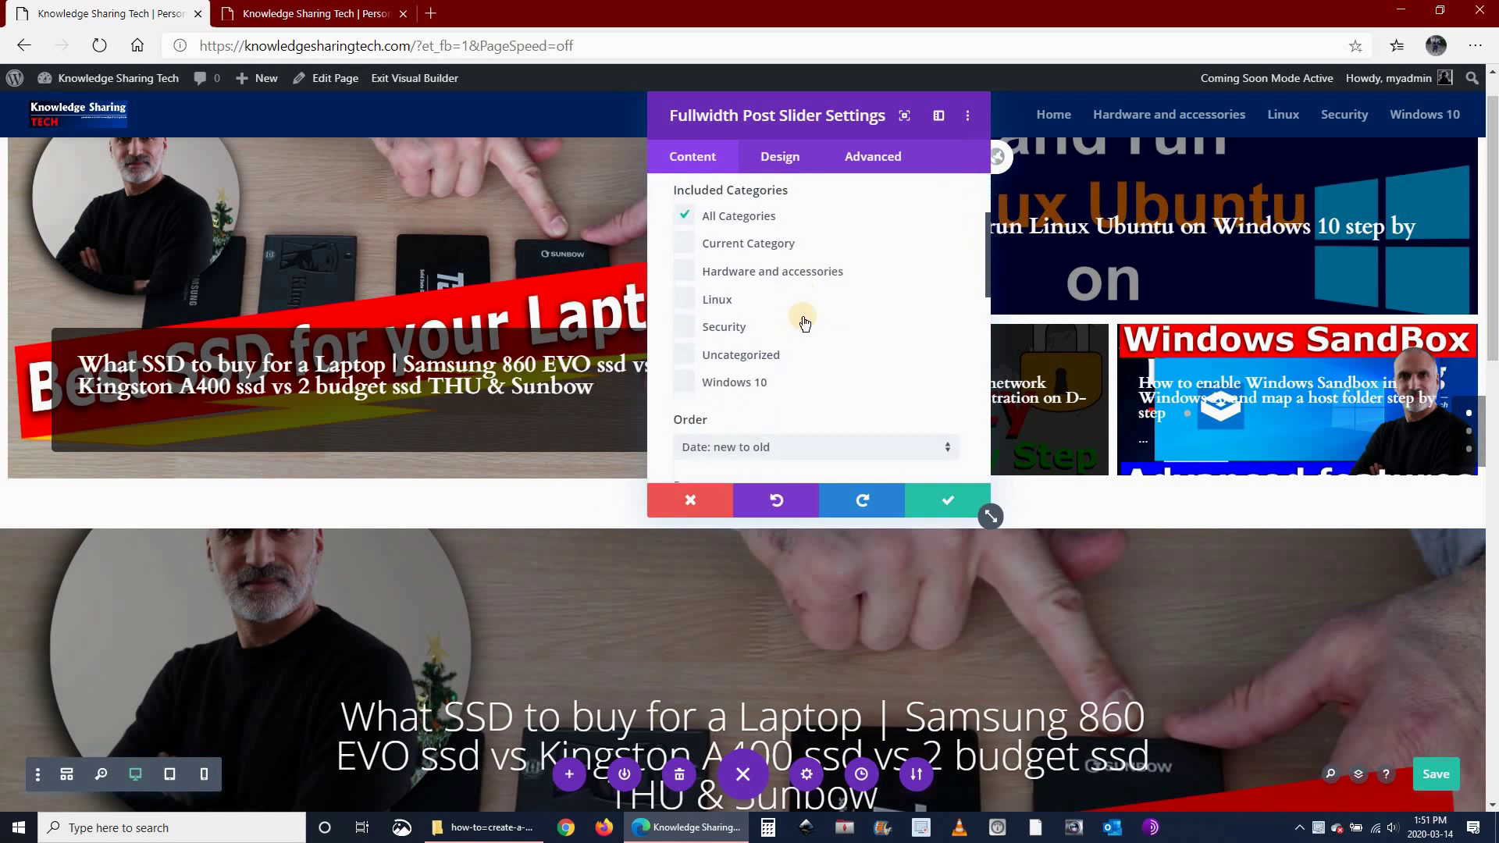
scroll(796, 314, "down", 2)
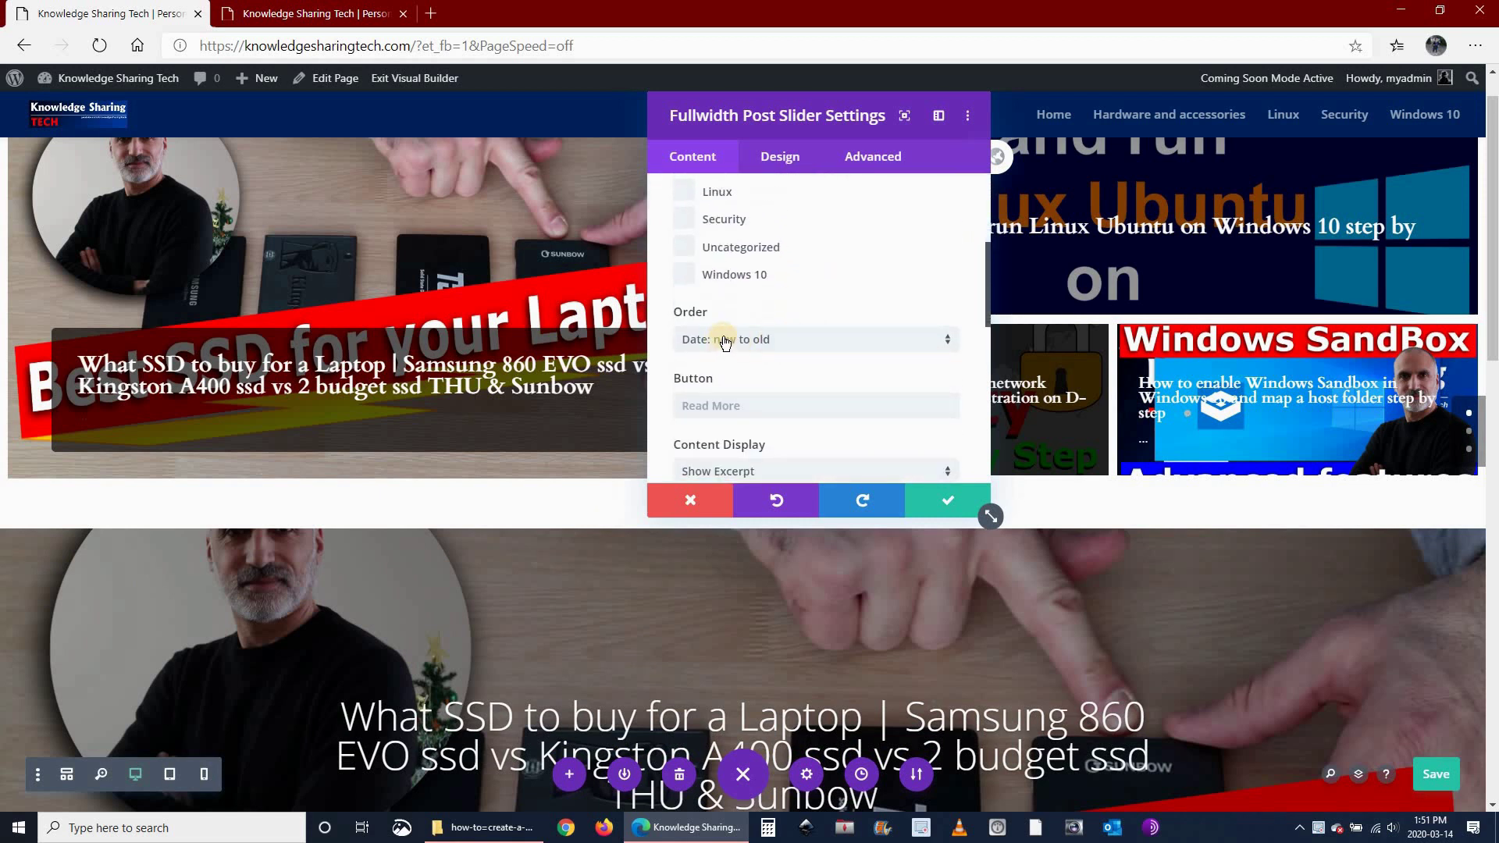
left_click(724, 339)
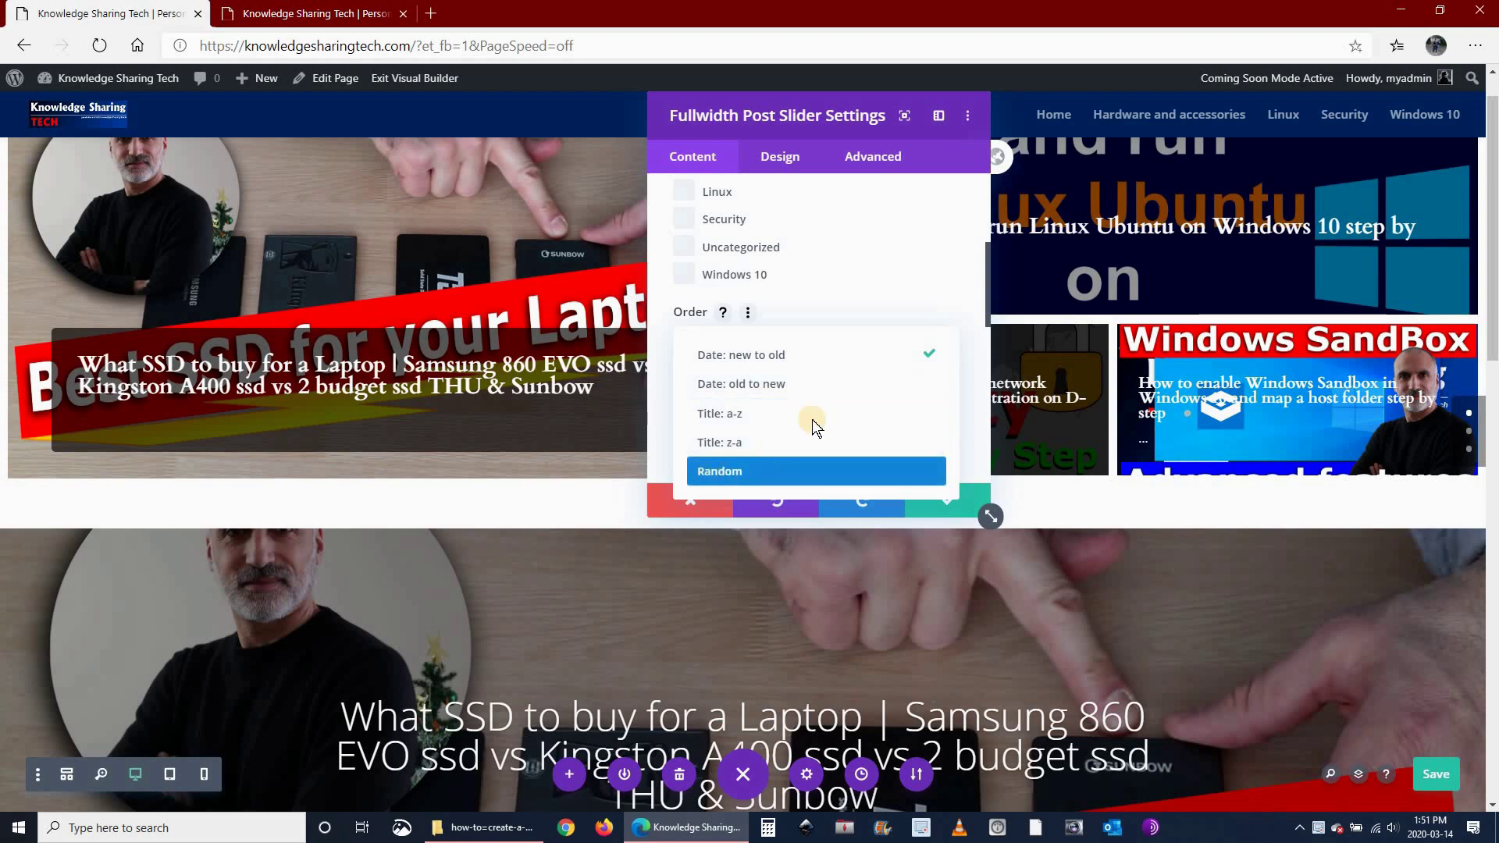
left_click(730, 471)
Turn off post excerpts in the slider and set excerpt length to 0
scroll(788, 379, "down", 1)
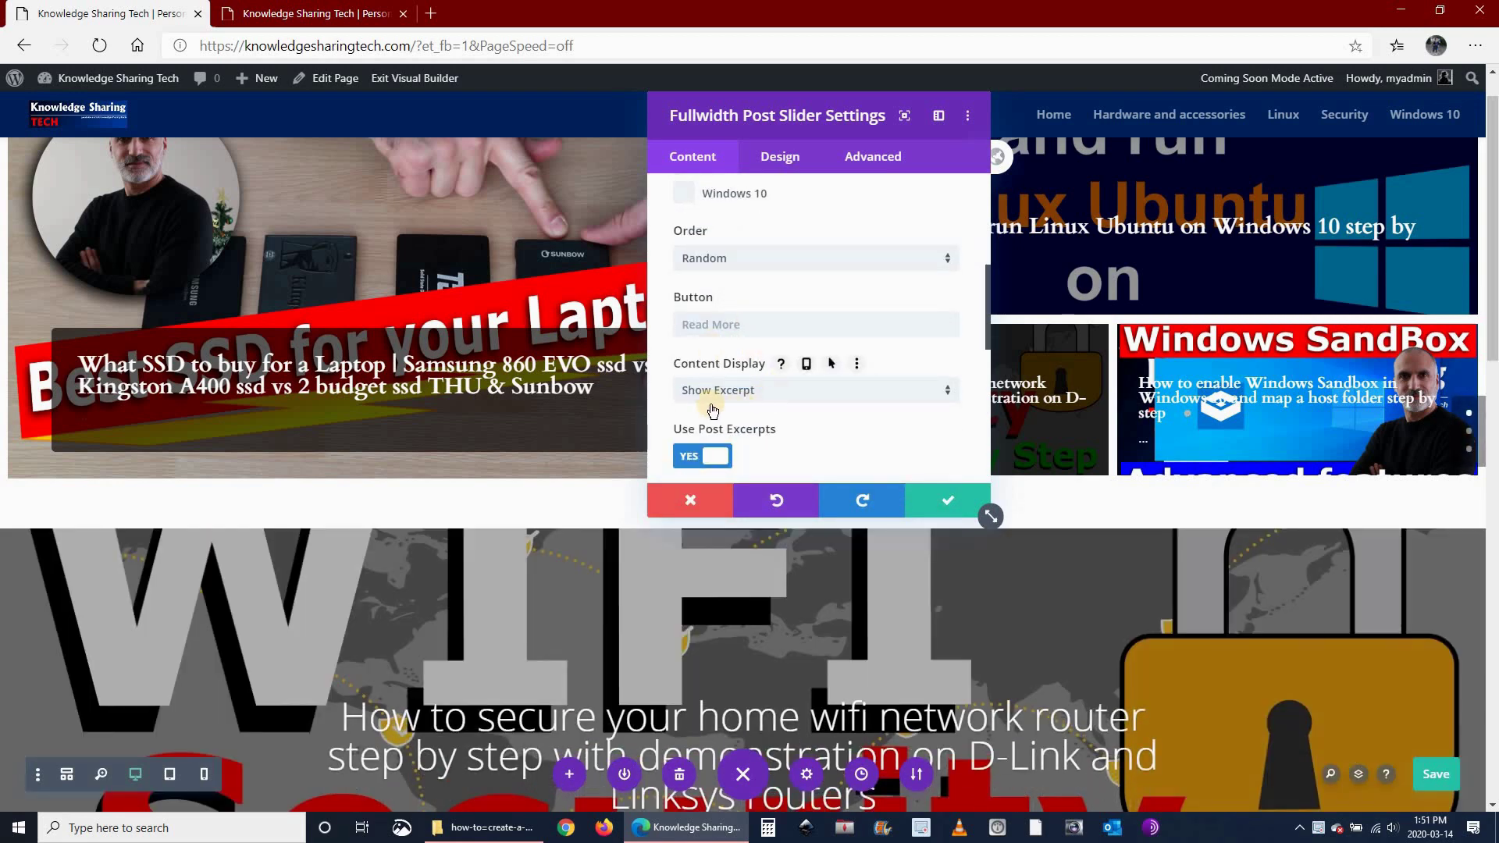
scroll(776, 417, "down", 2)
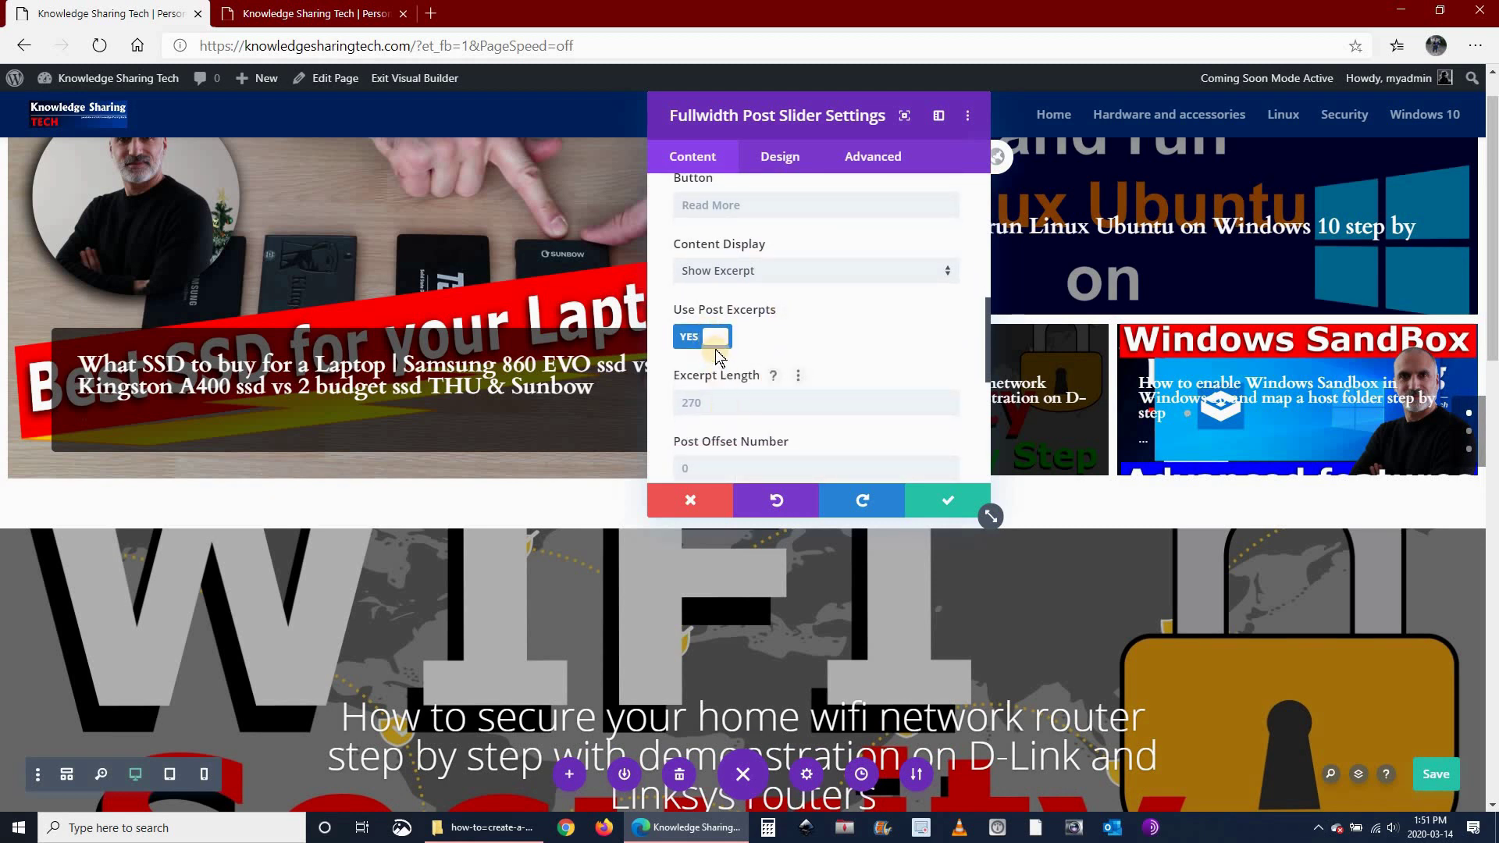
left_click(713, 343)
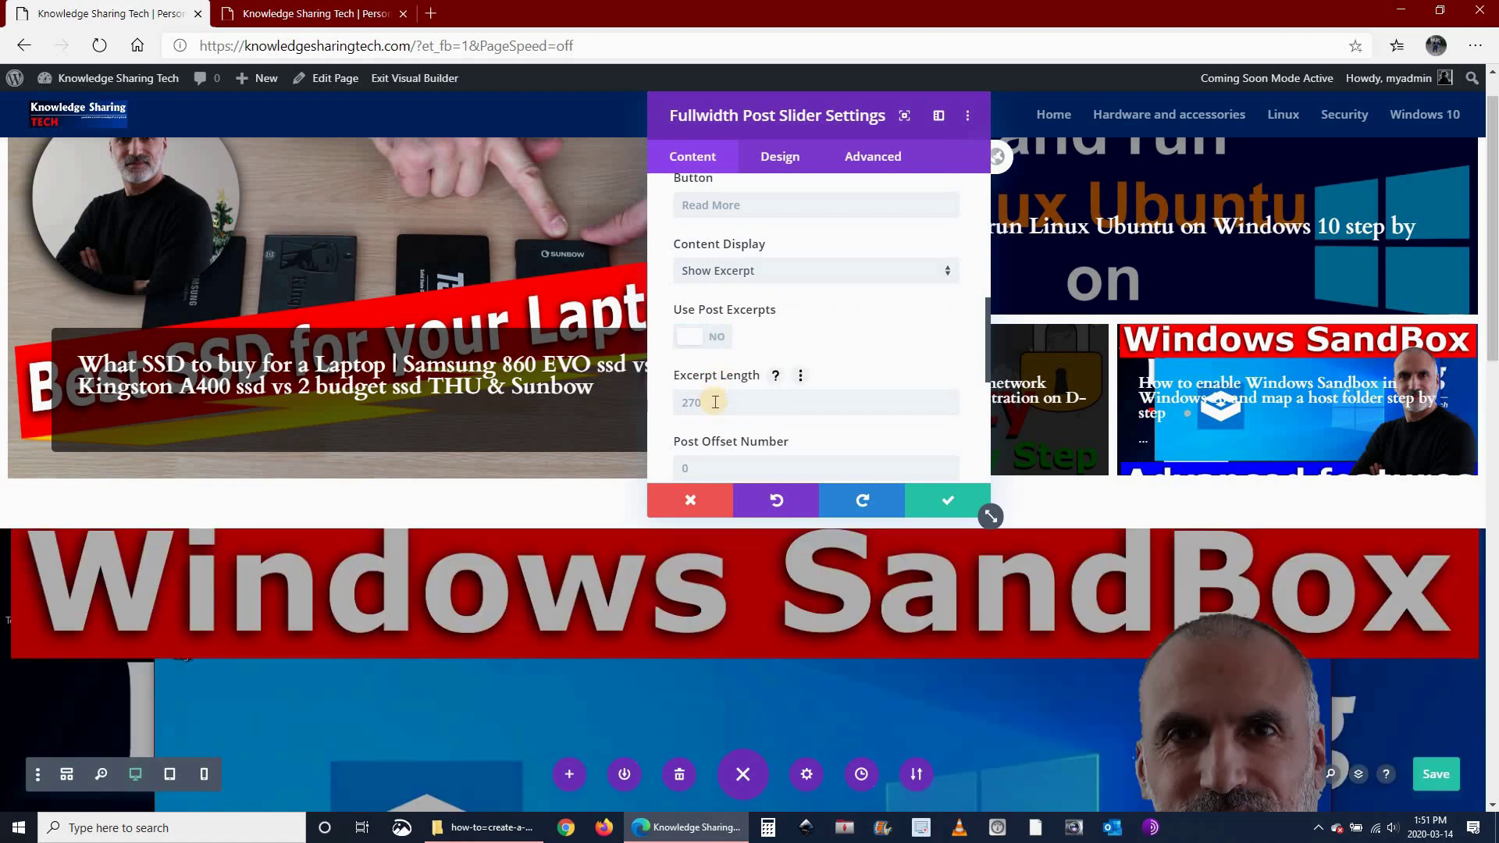
left_click(714, 402)
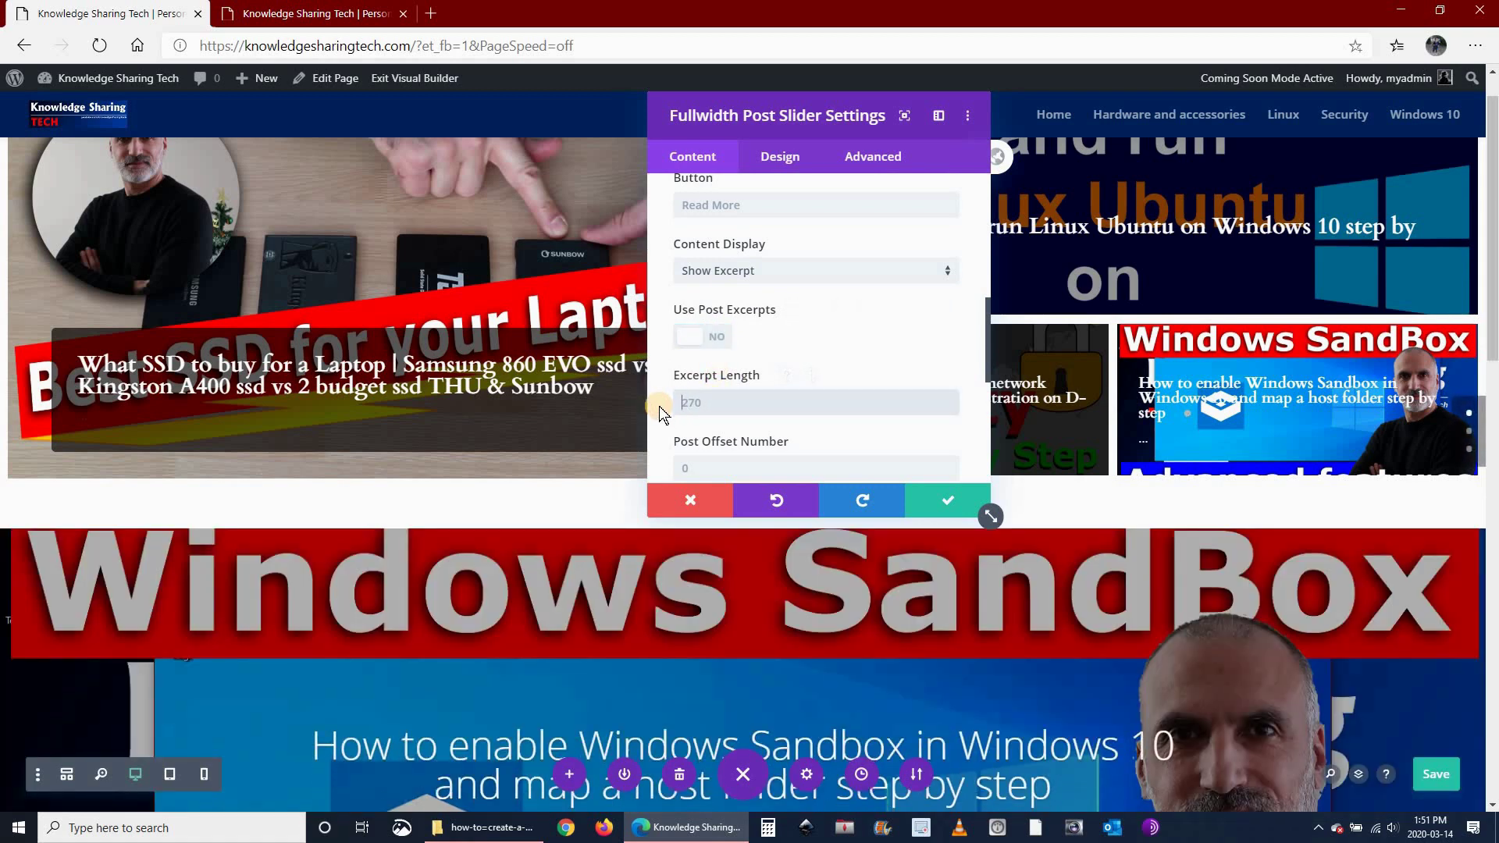
type("0")
Hide the slider's navigation controls, Read More button, post meta and featured images
scroll(777, 371, "down", 3)
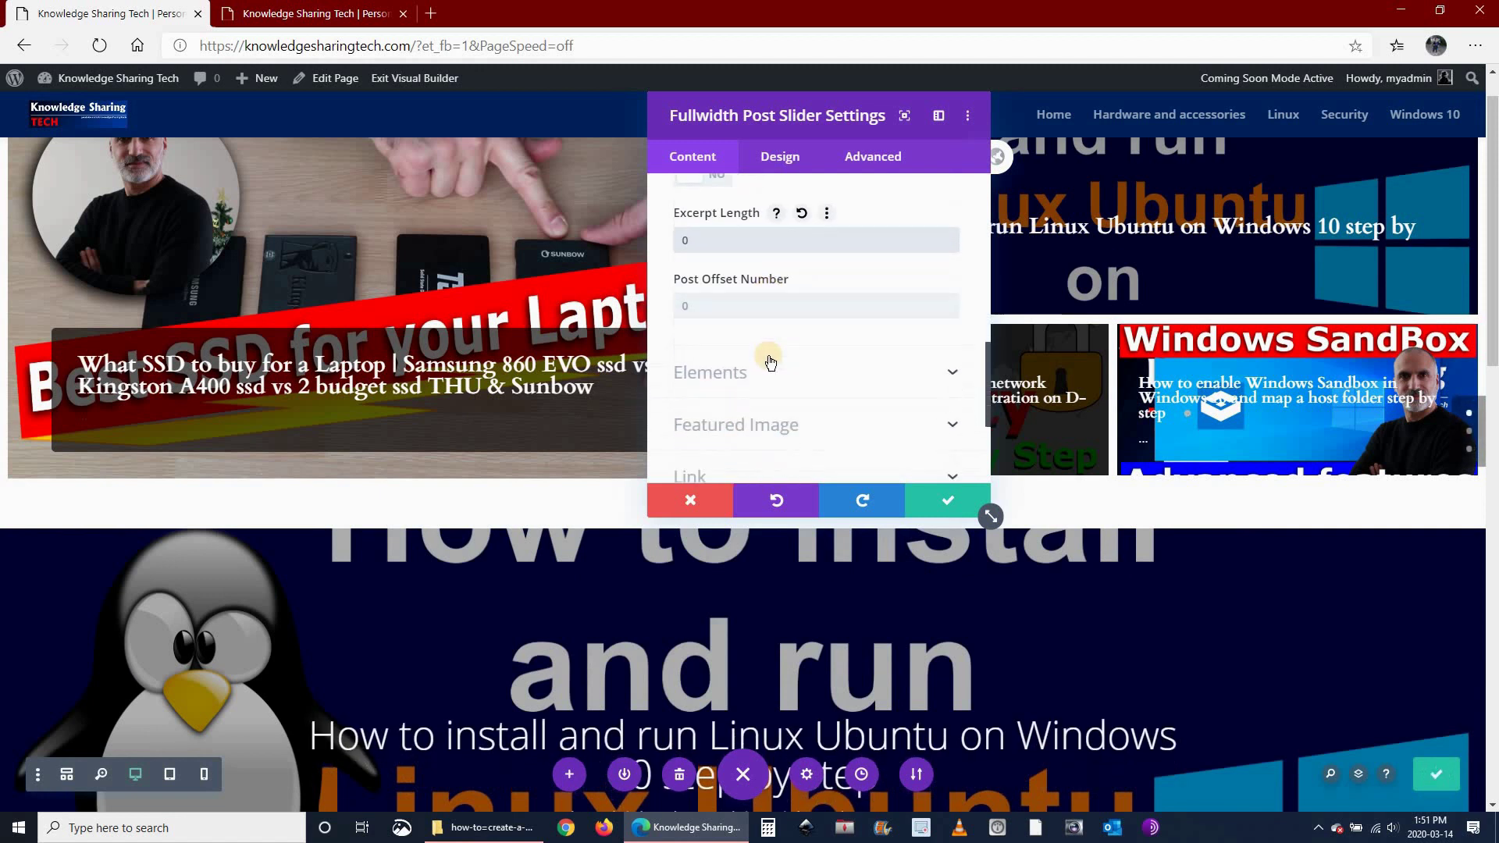
left_click(769, 359)
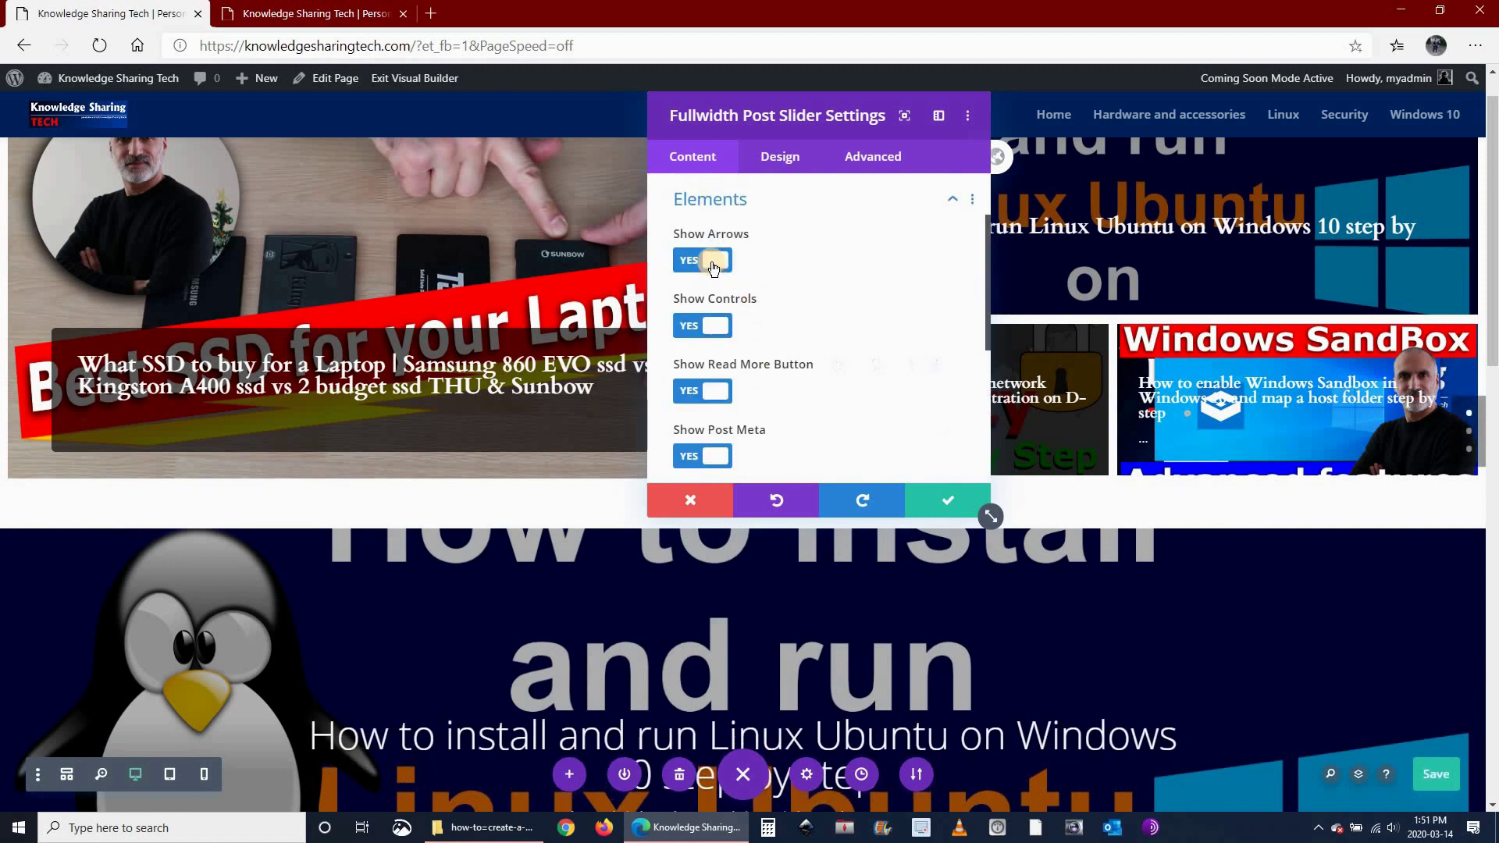
left_click(717, 338)
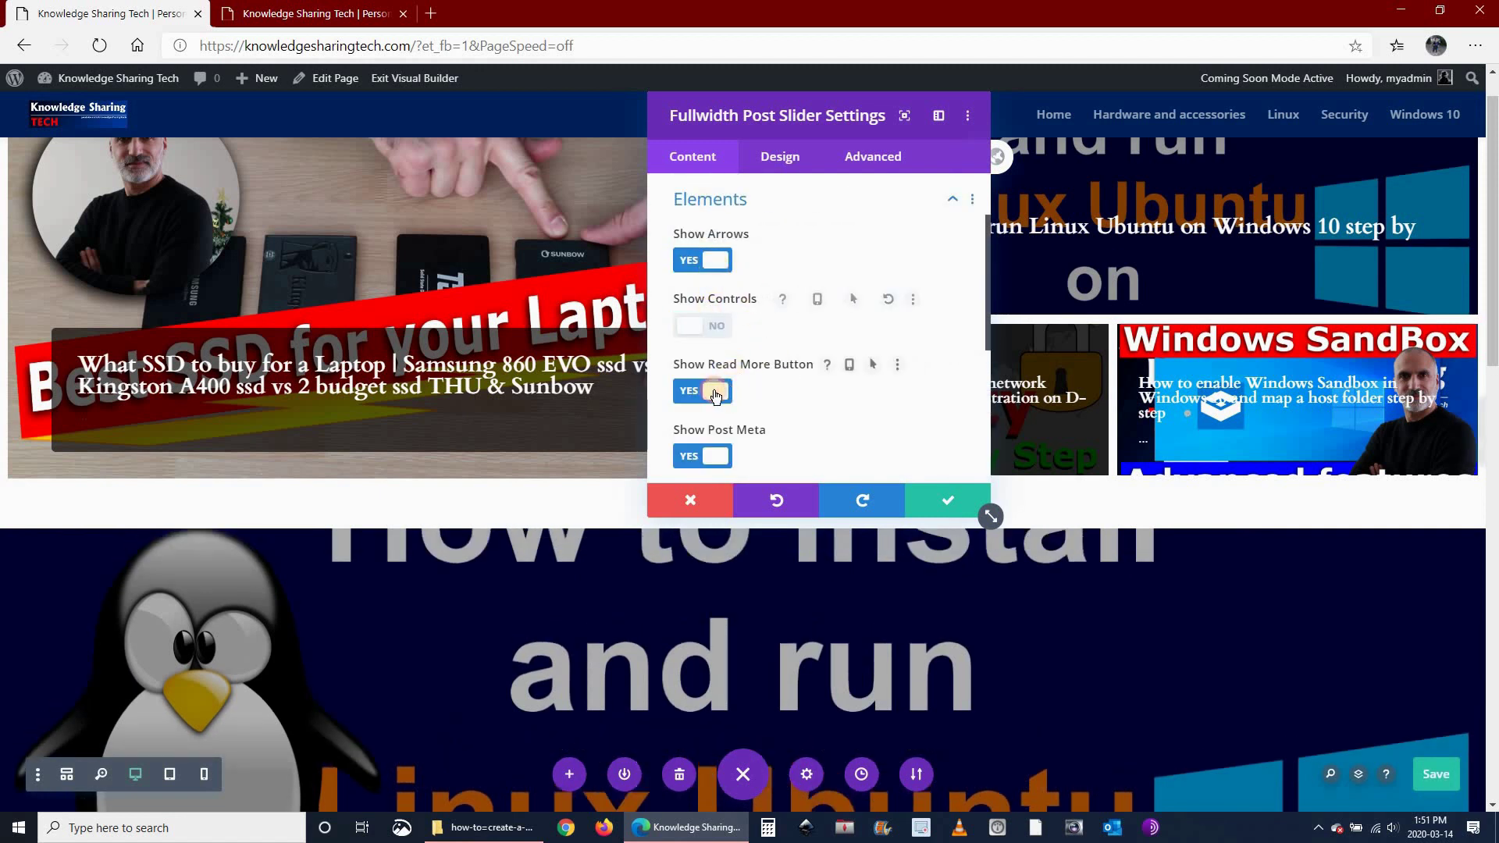
left_click(715, 391)
scroll(715, 389, "down", 1)
left_click(715, 389)
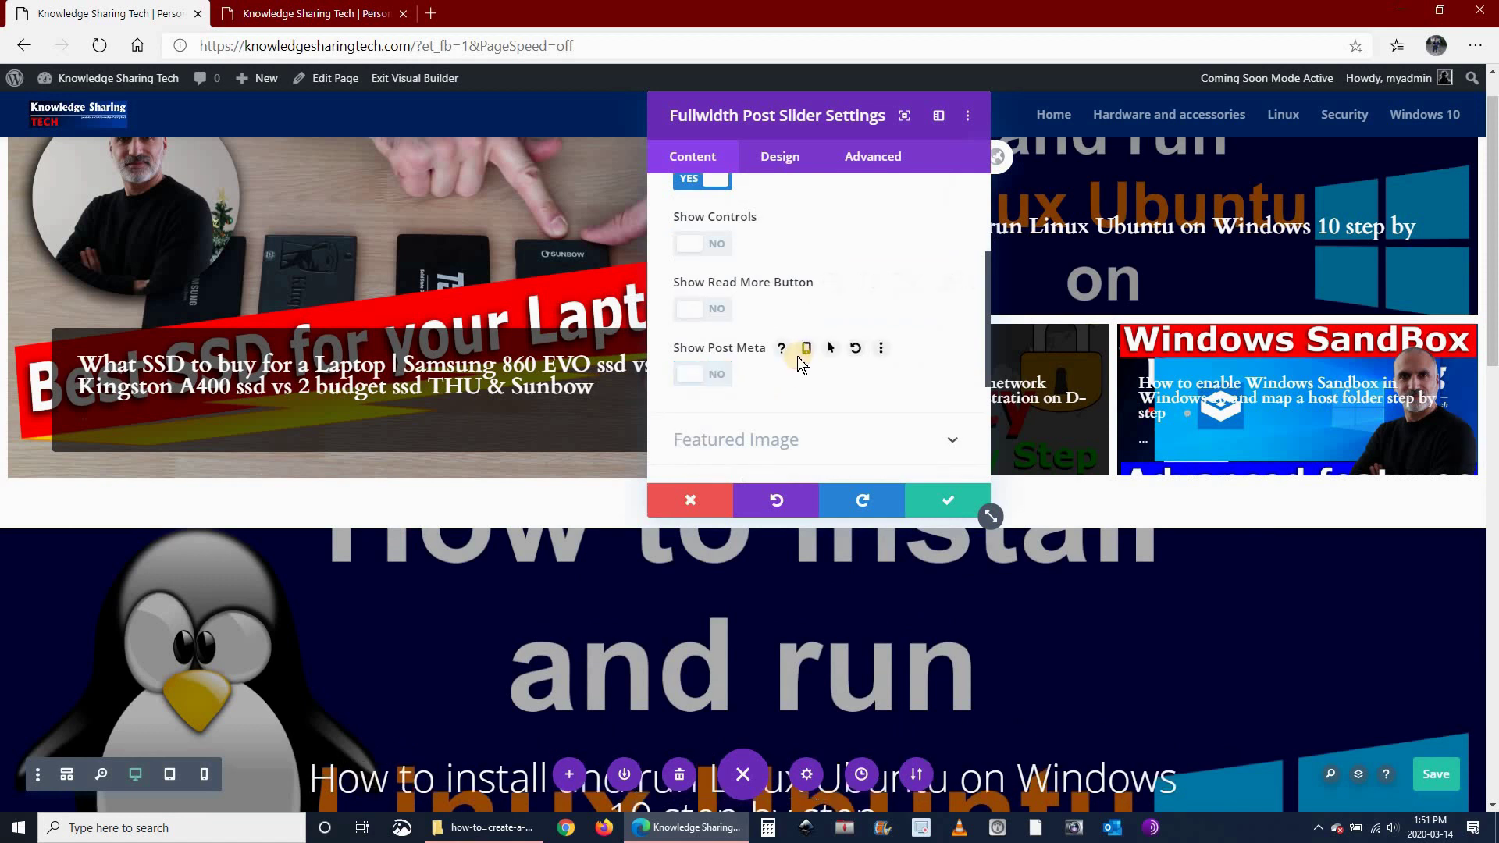
scroll(784, 351, "down", 1)
left_click(772, 348)
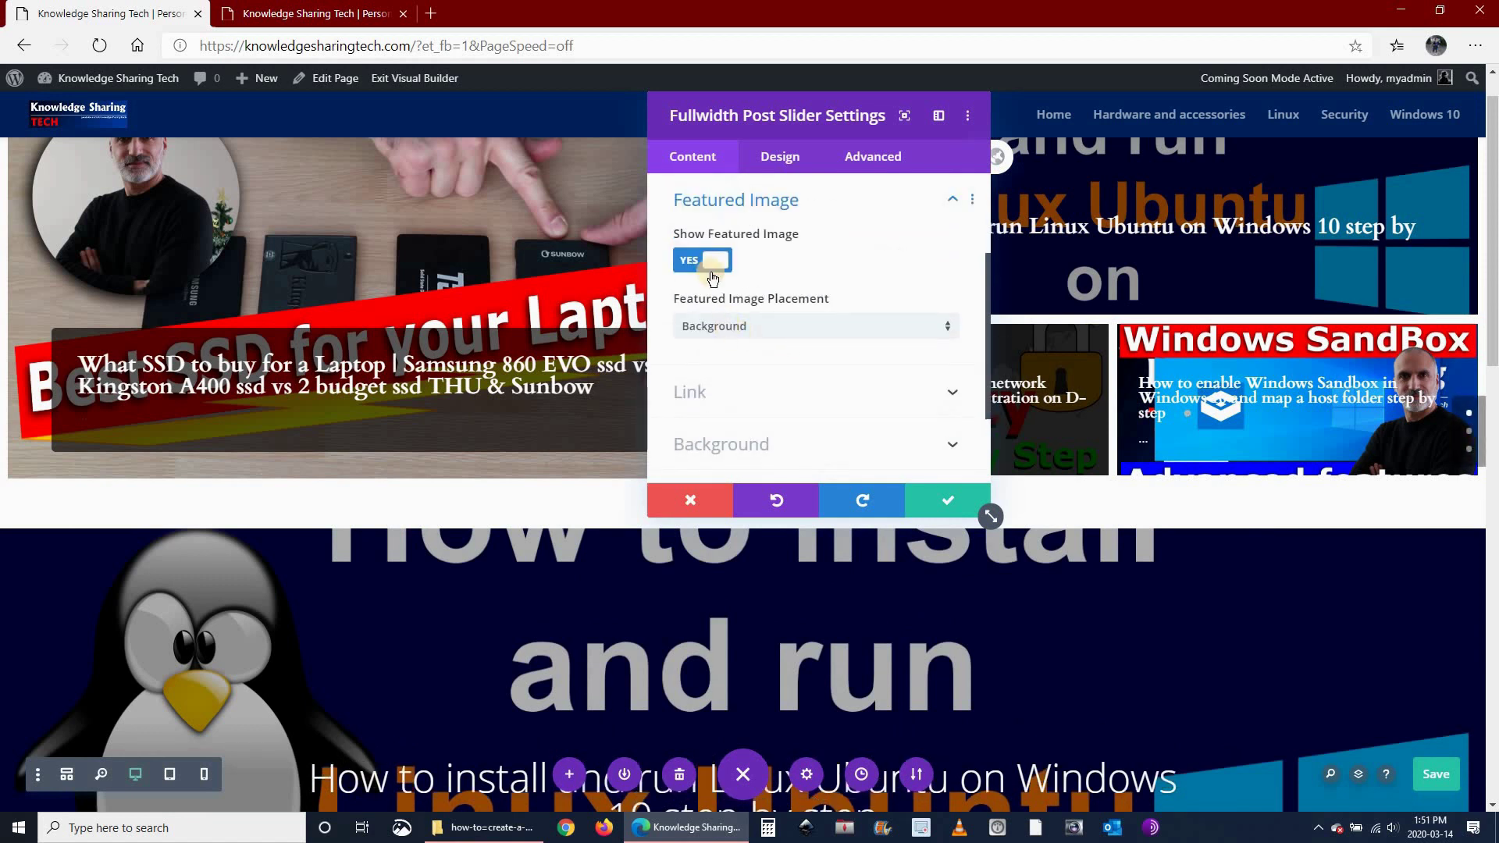
left_click(710, 263)
Set the slider's background colour to red
scroll(761, 326, "down", 1)
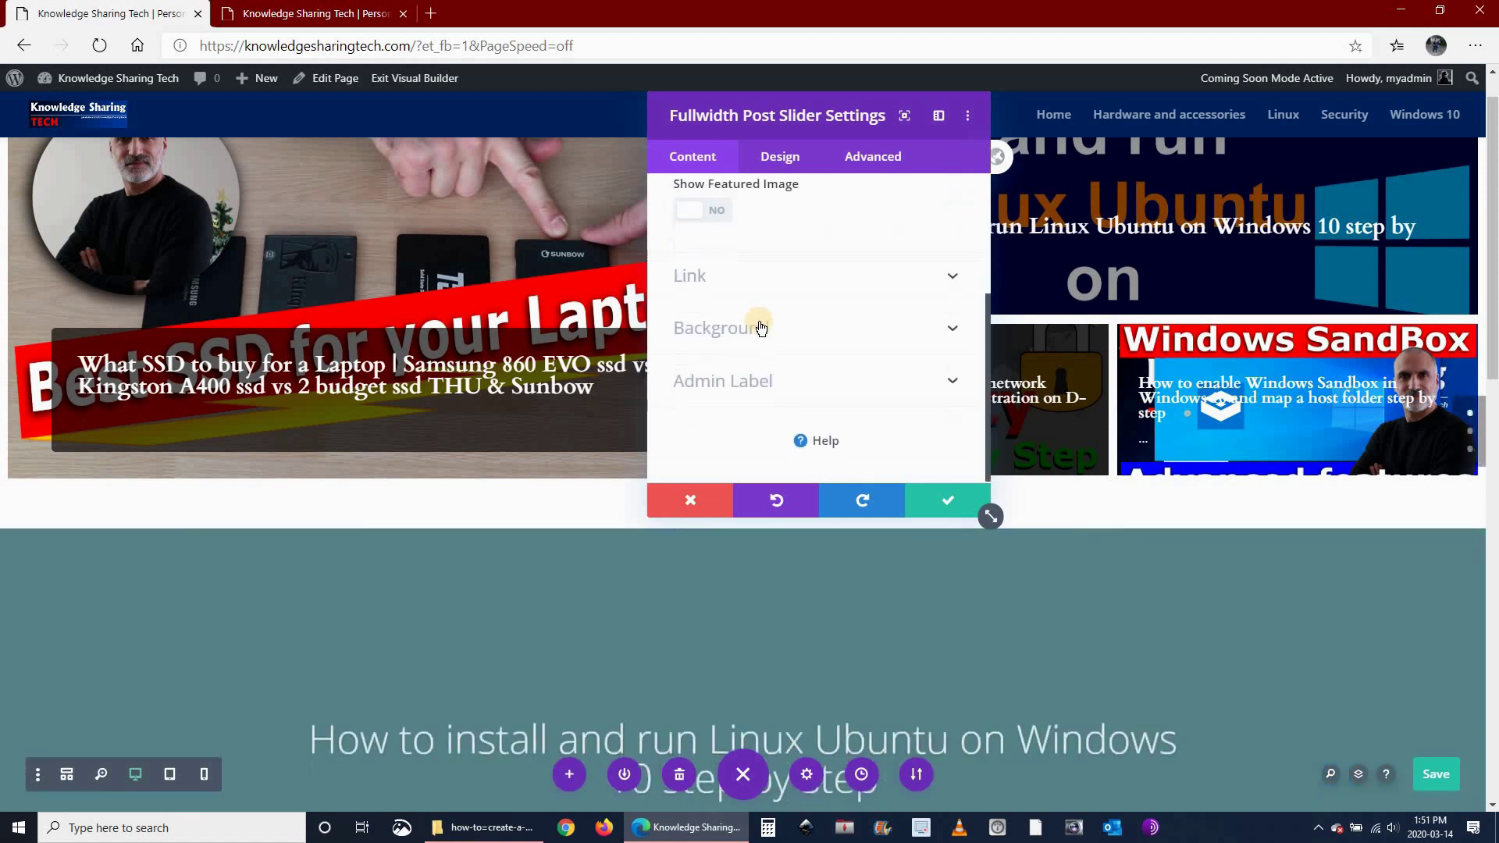
left_click(764, 325)
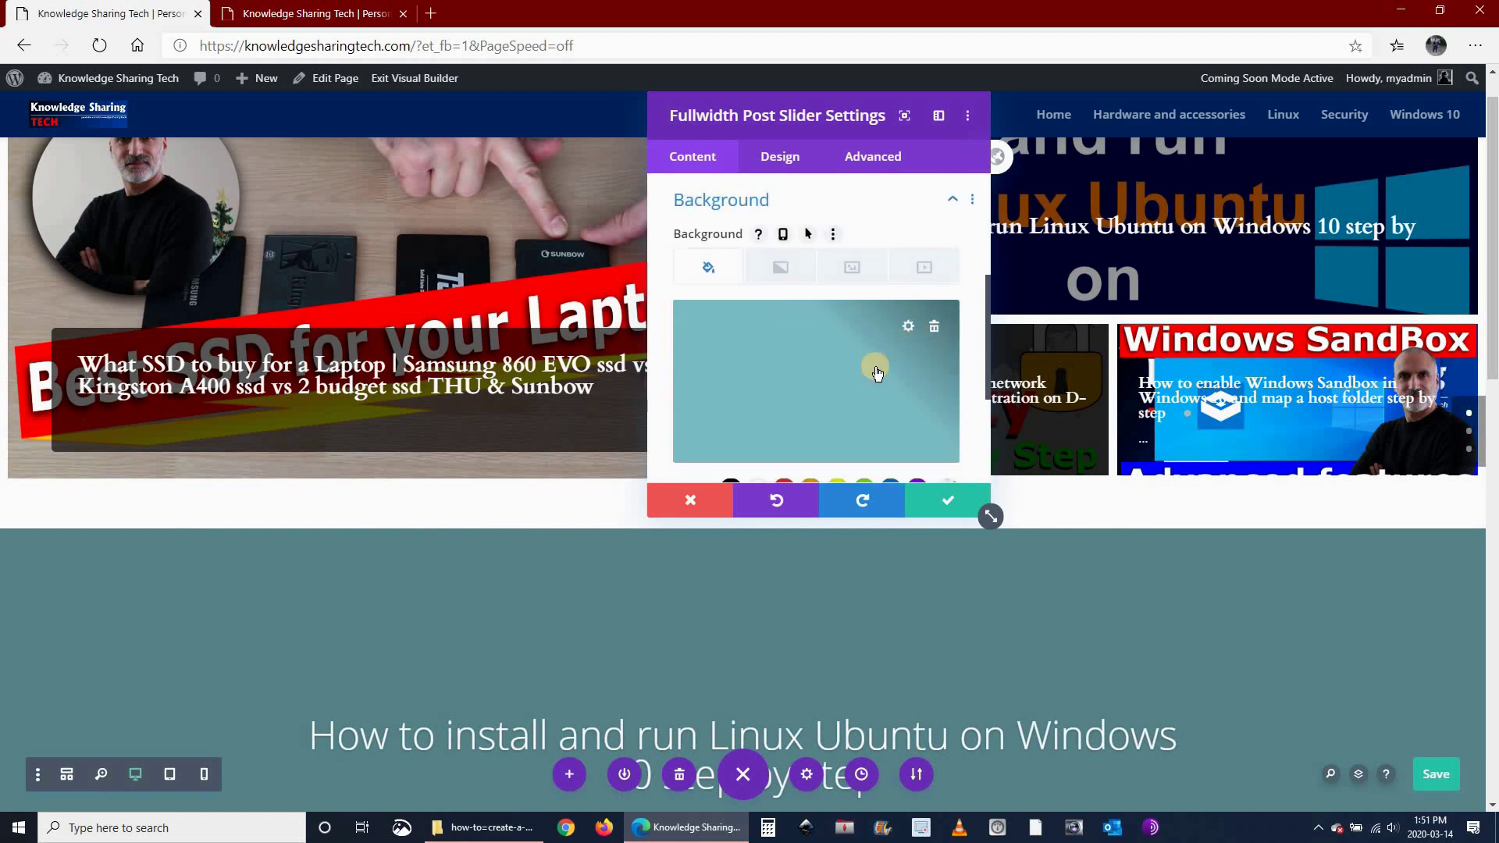
scroll(830, 372, "down", 2)
left_click(783, 370)
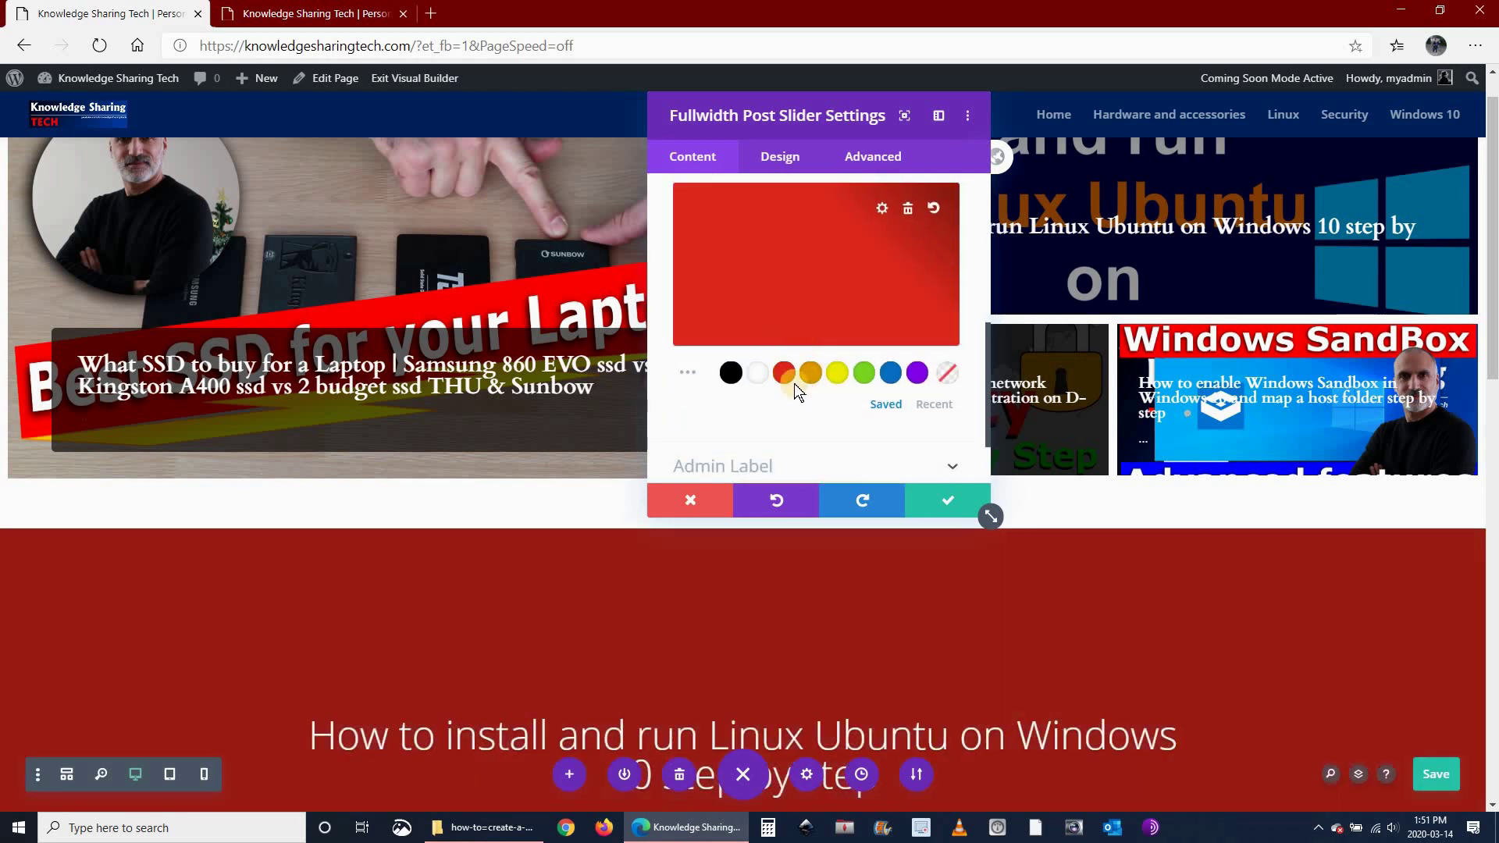
scroll(780, 433, "down", 1)
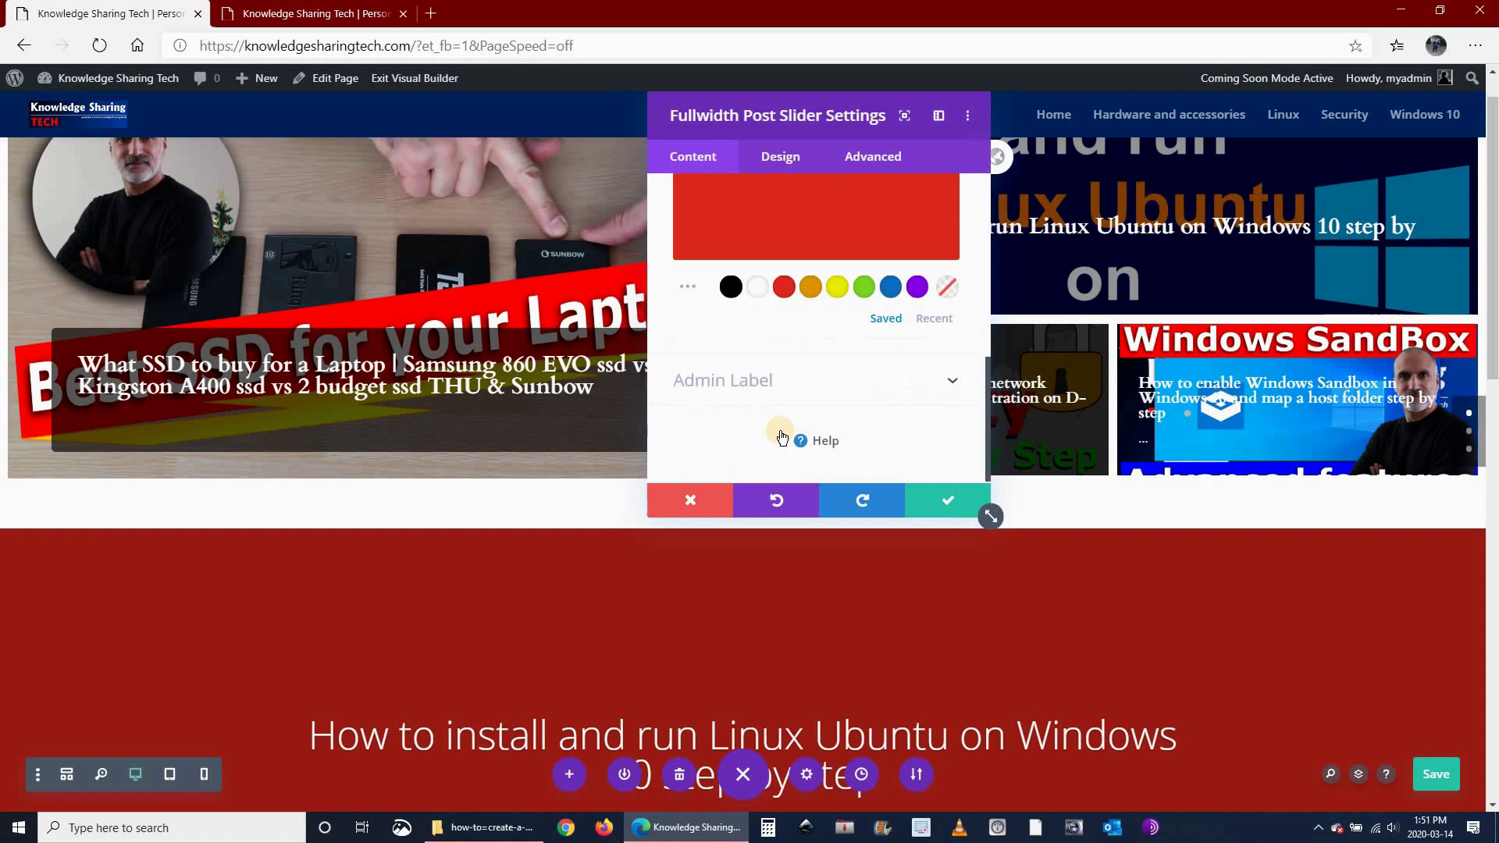
Make the slider's title text bold at 30px on the Design tab
left_click(774, 160)
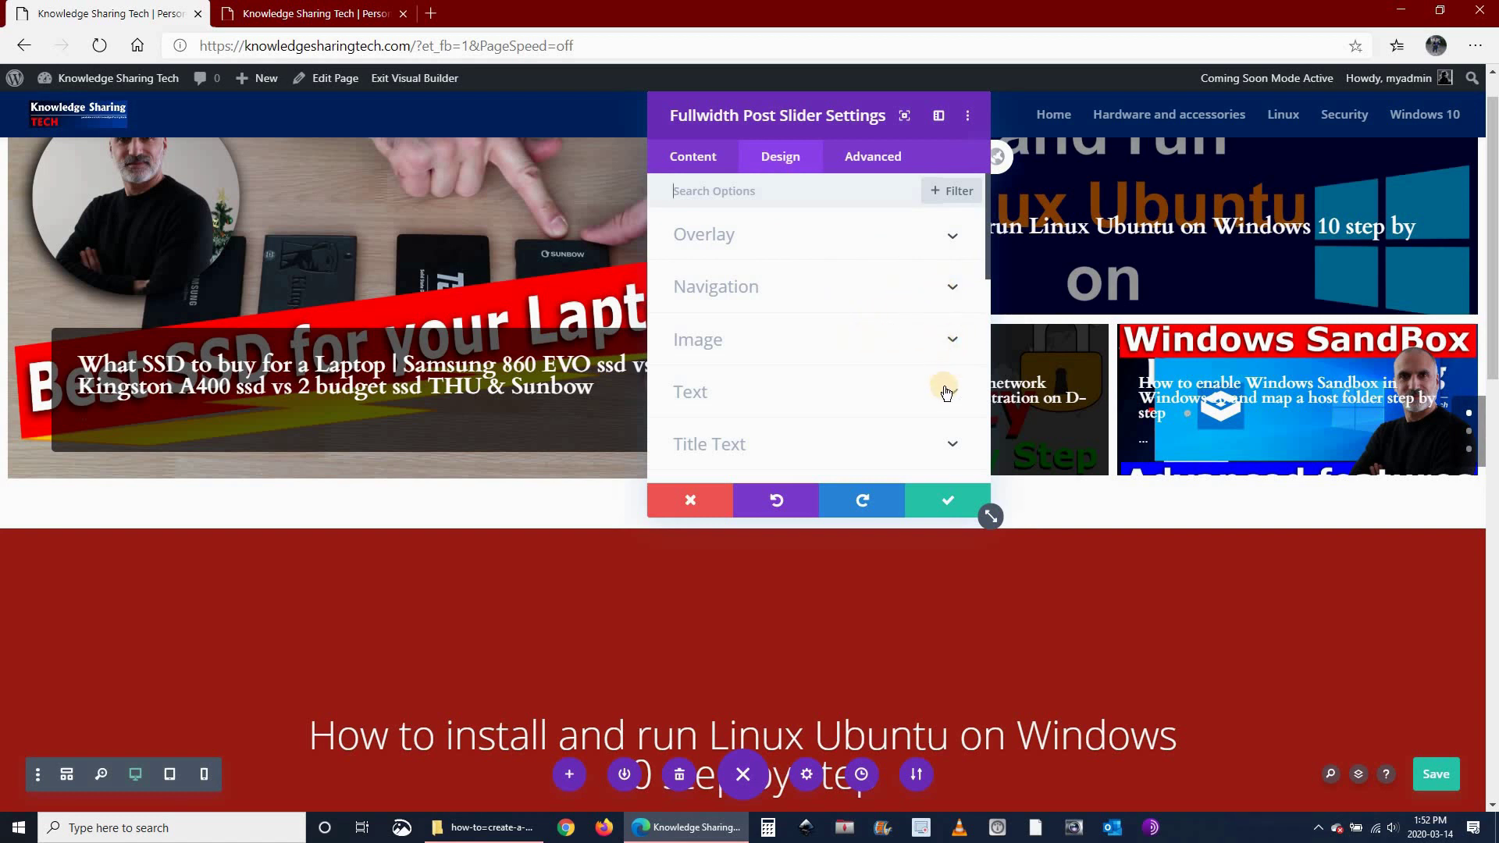
scroll(804, 391, "down", 1)
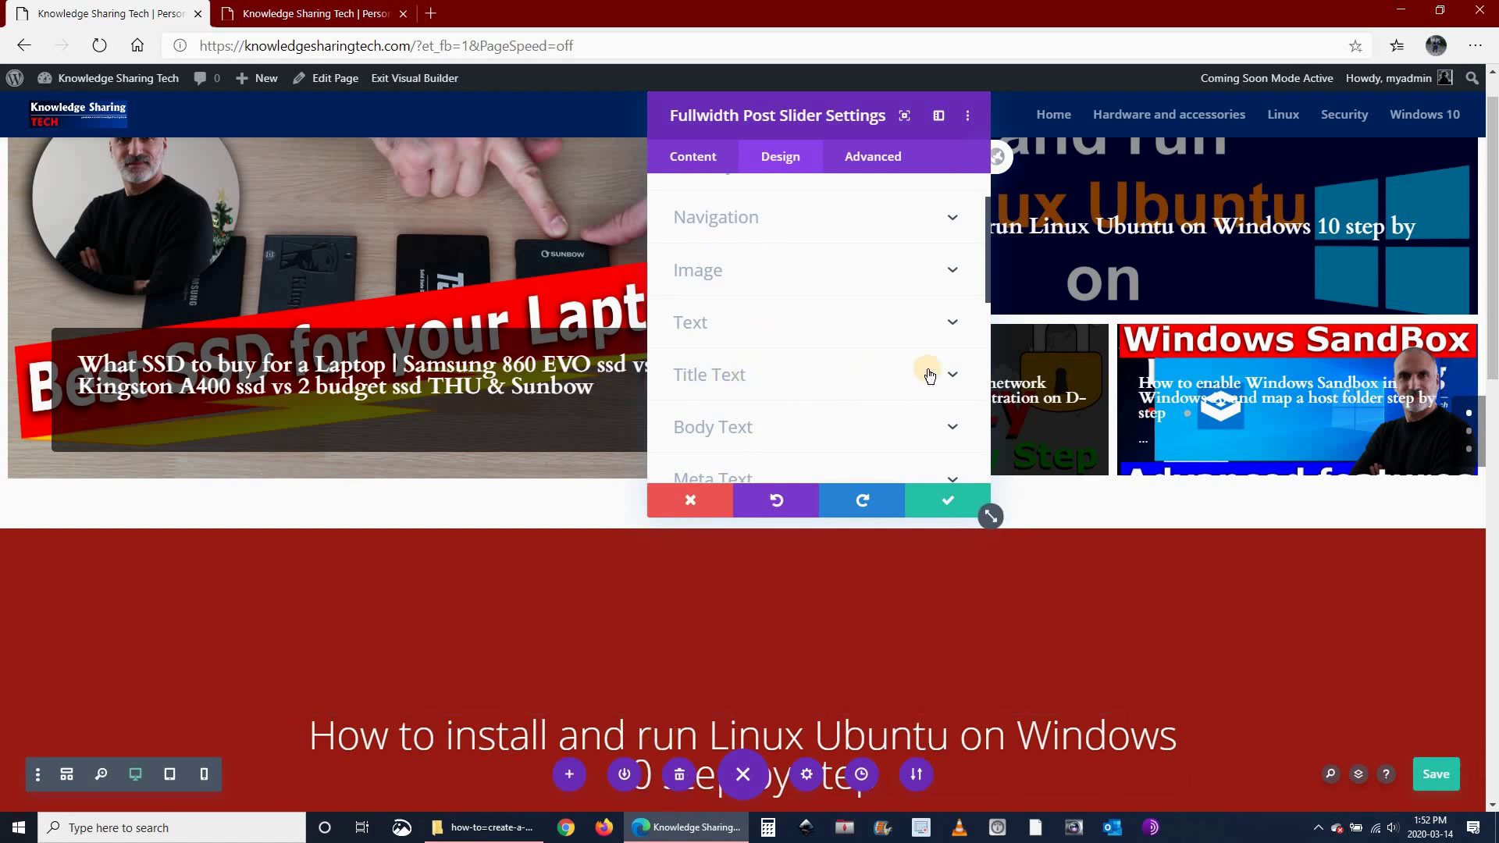
left_click(952, 378)
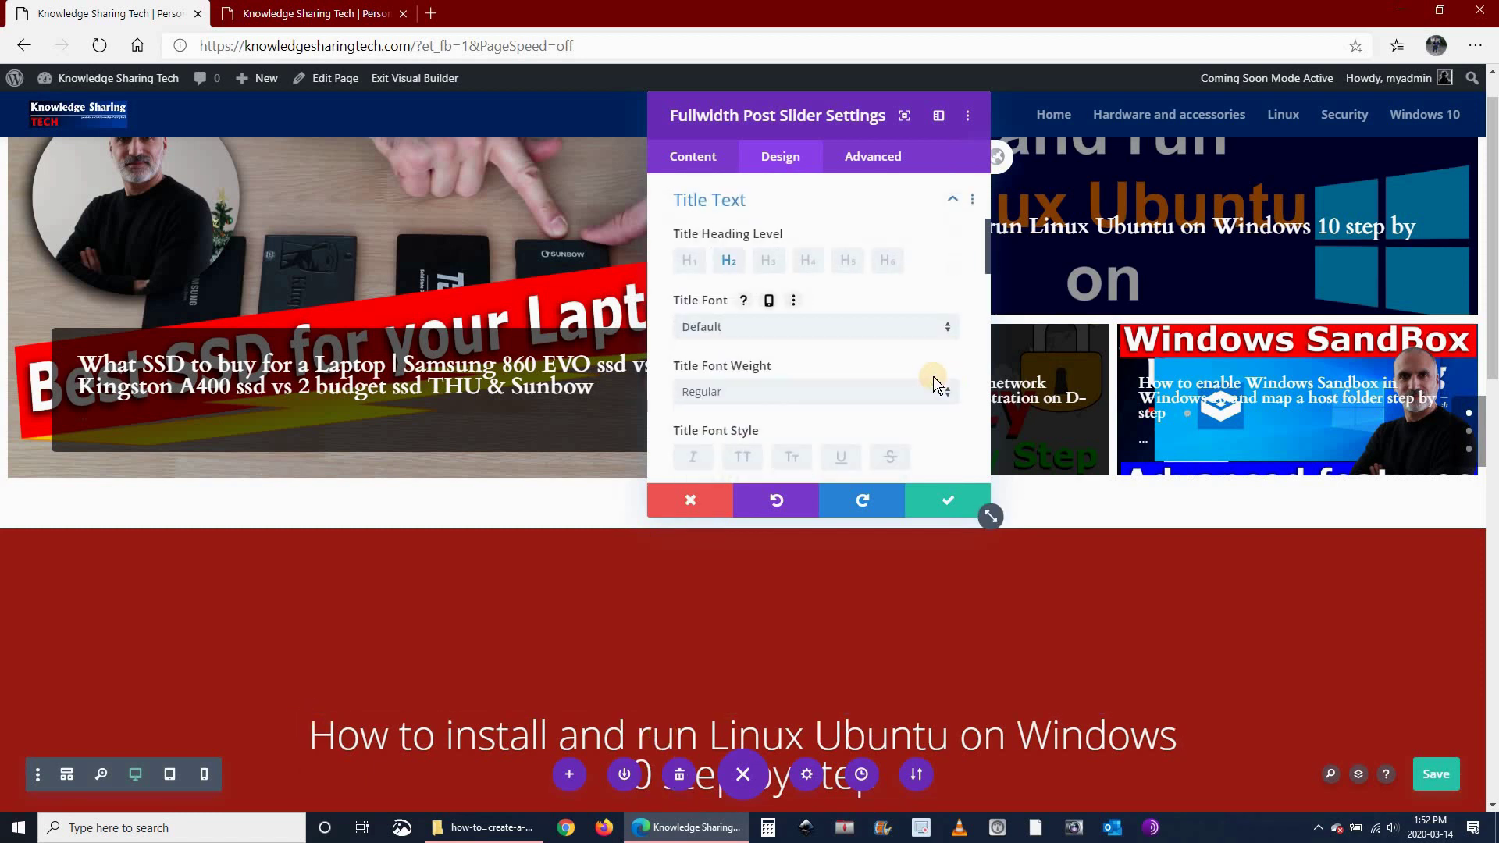
scroll(740, 351, "down", 1)
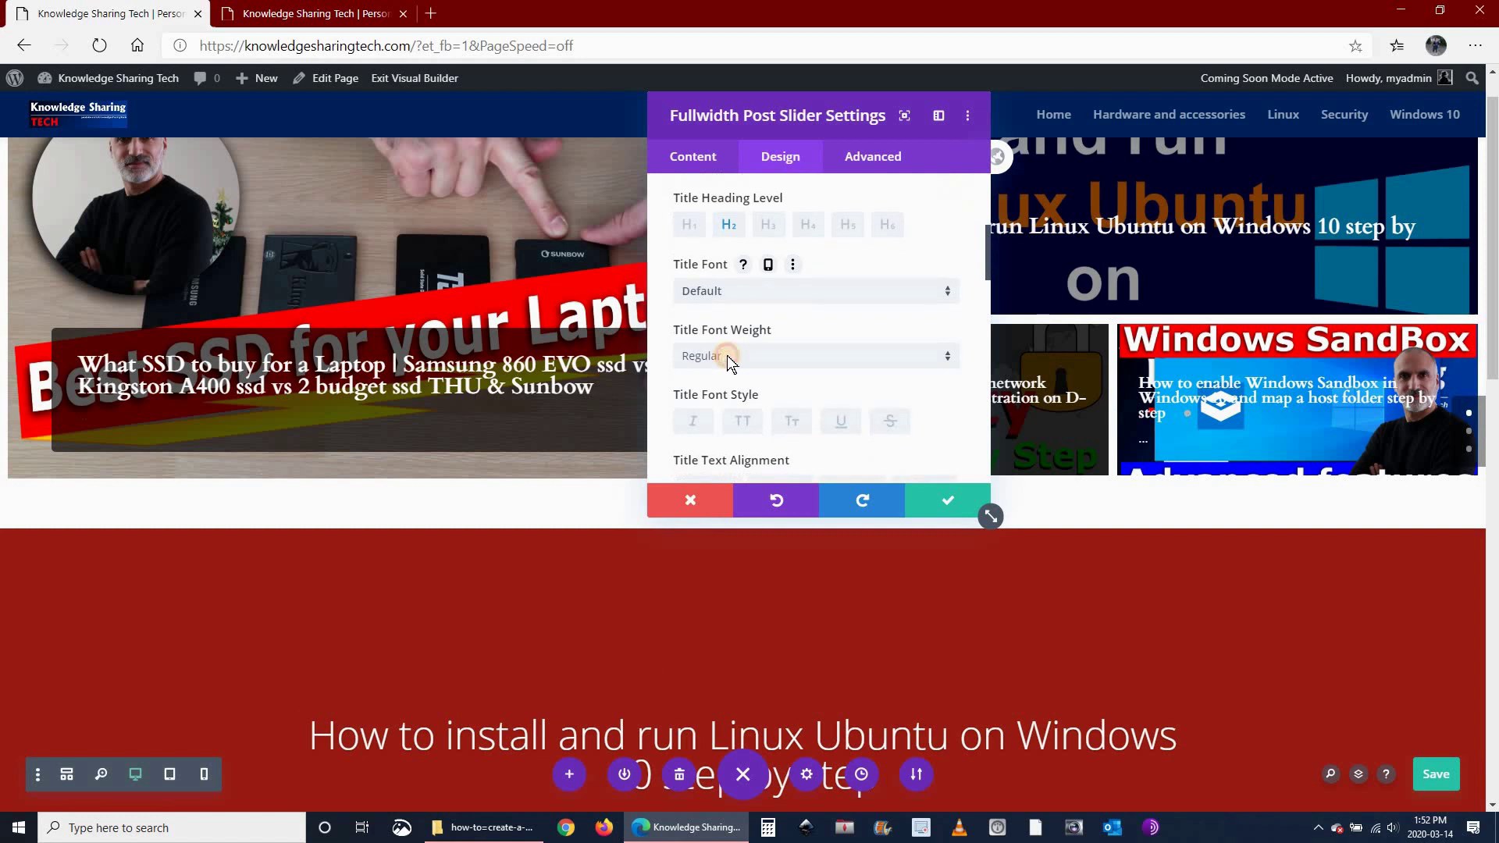
left_click(728, 354)
left_click(719, 459)
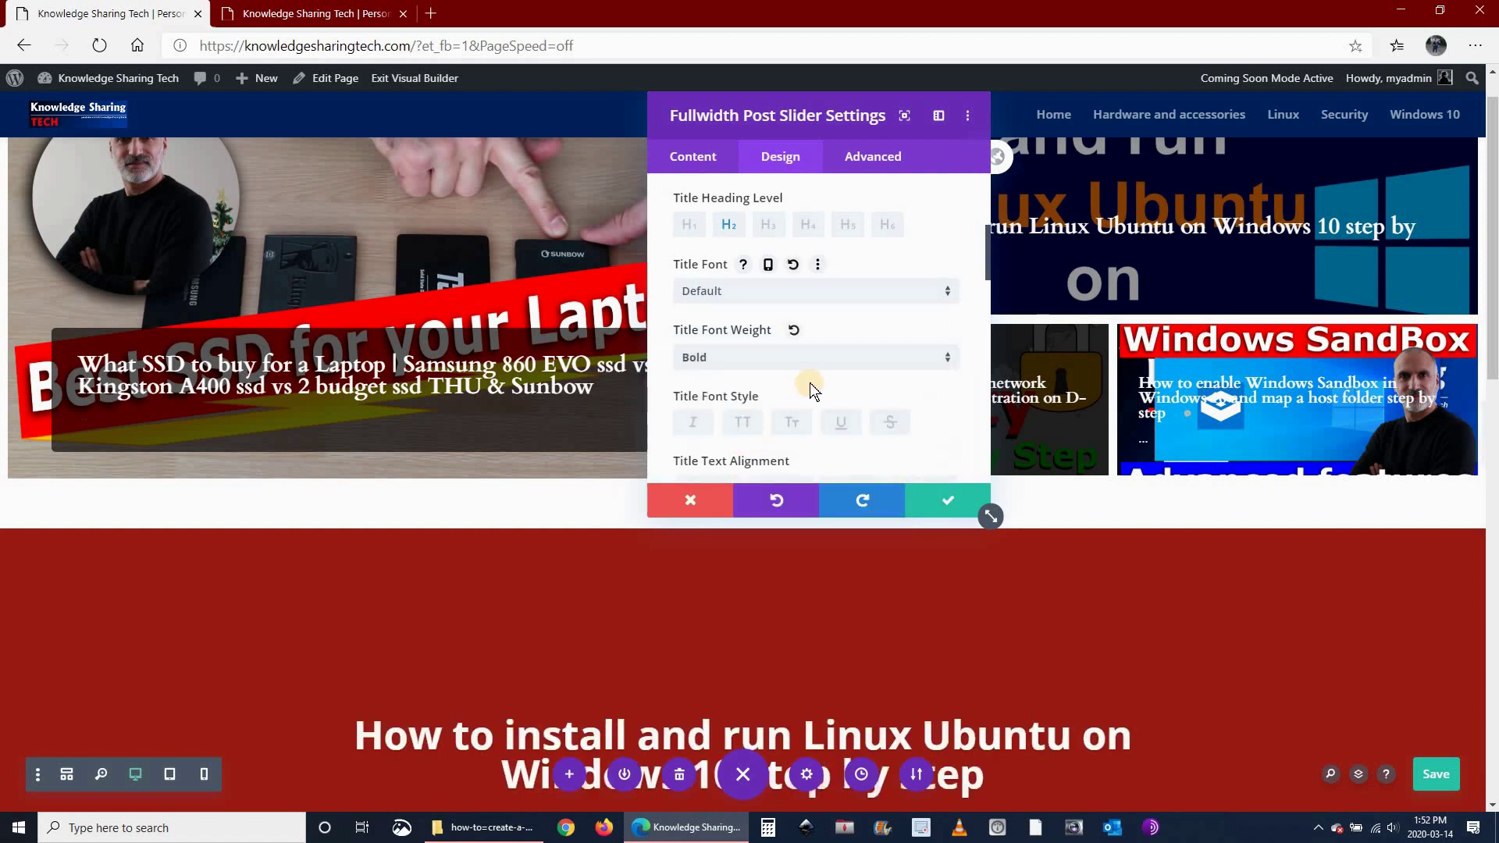
scroll(796, 361, "down", 1)
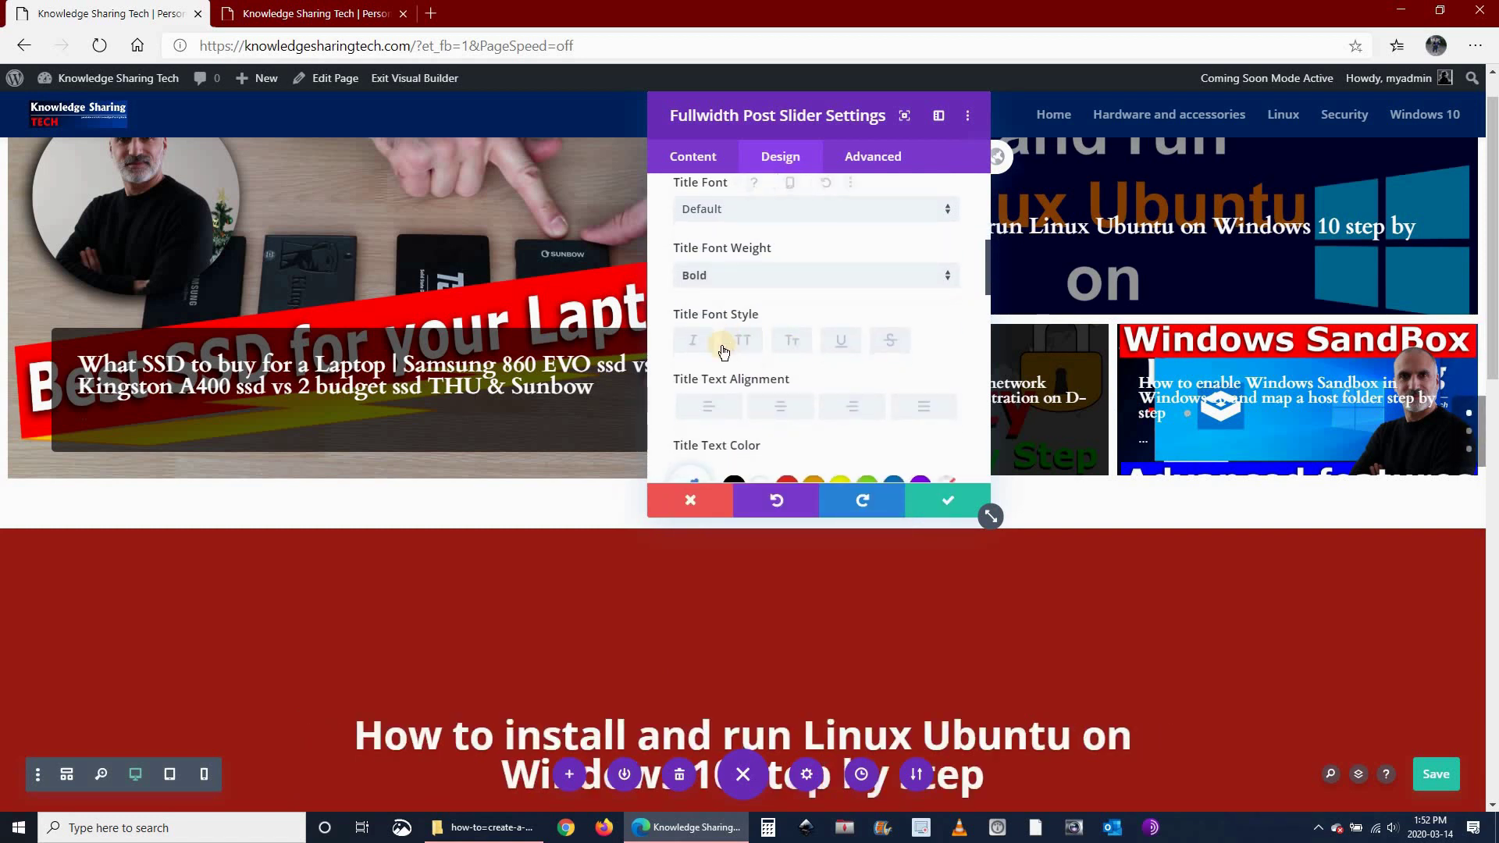
scroll(715, 316, "down", 1)
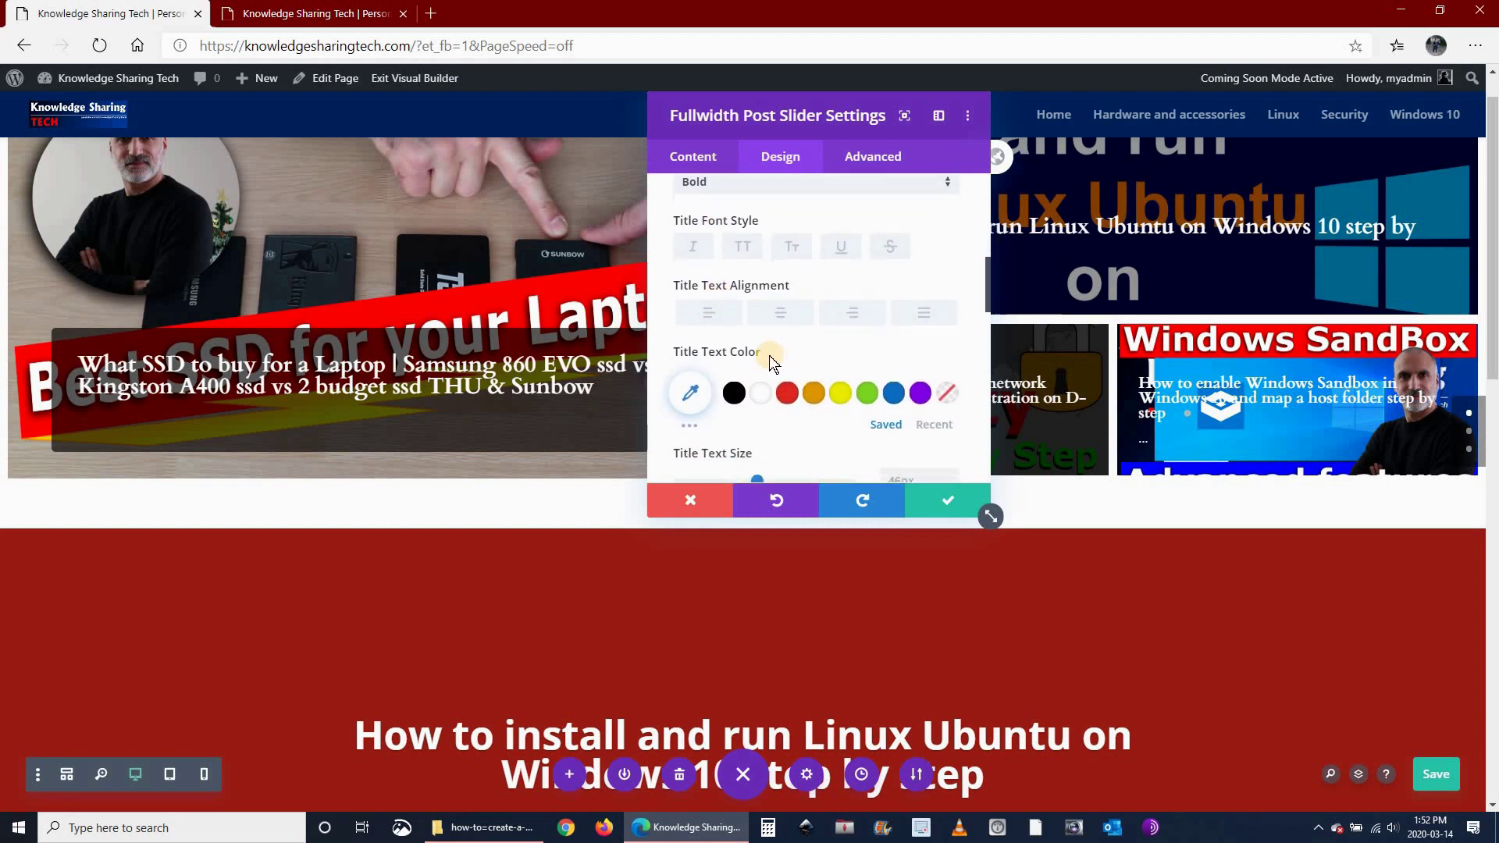
scroll(769, 354, "down", 1)
scroll(724, 350, "down", 1)
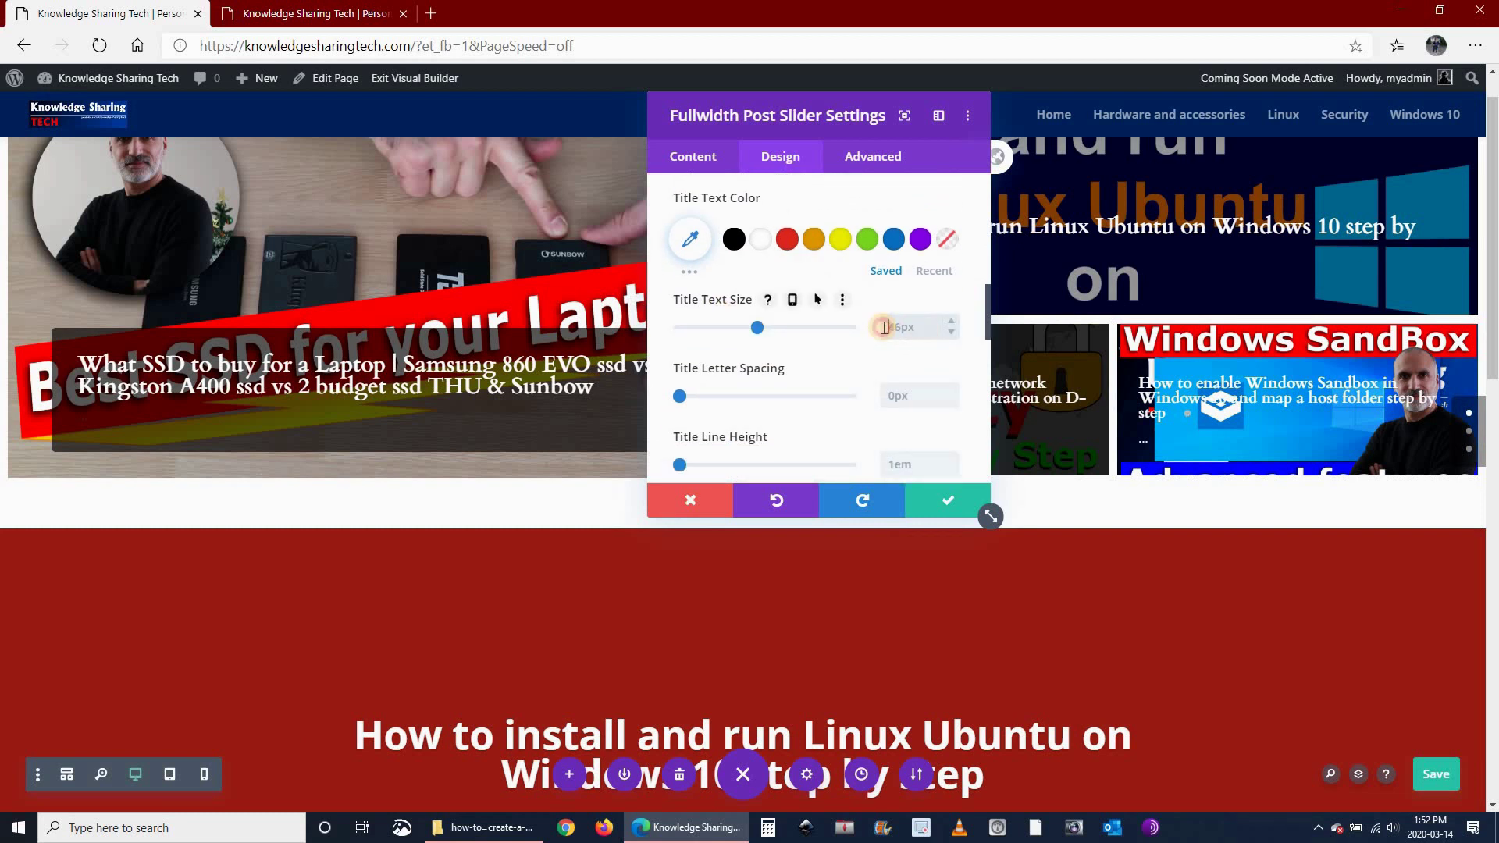
left_click(897, 326)
type("30")
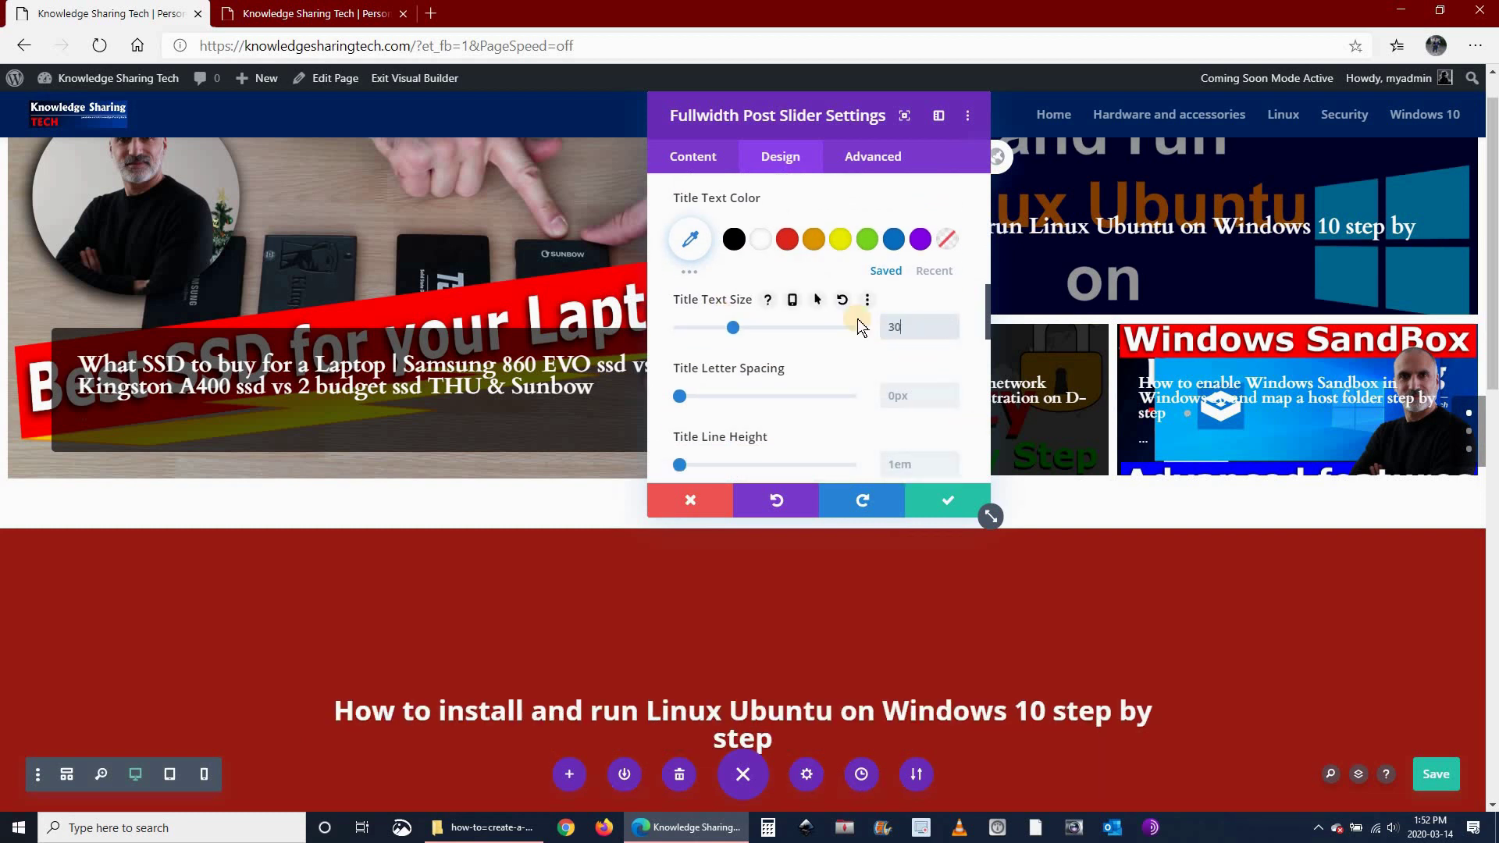
type("px")
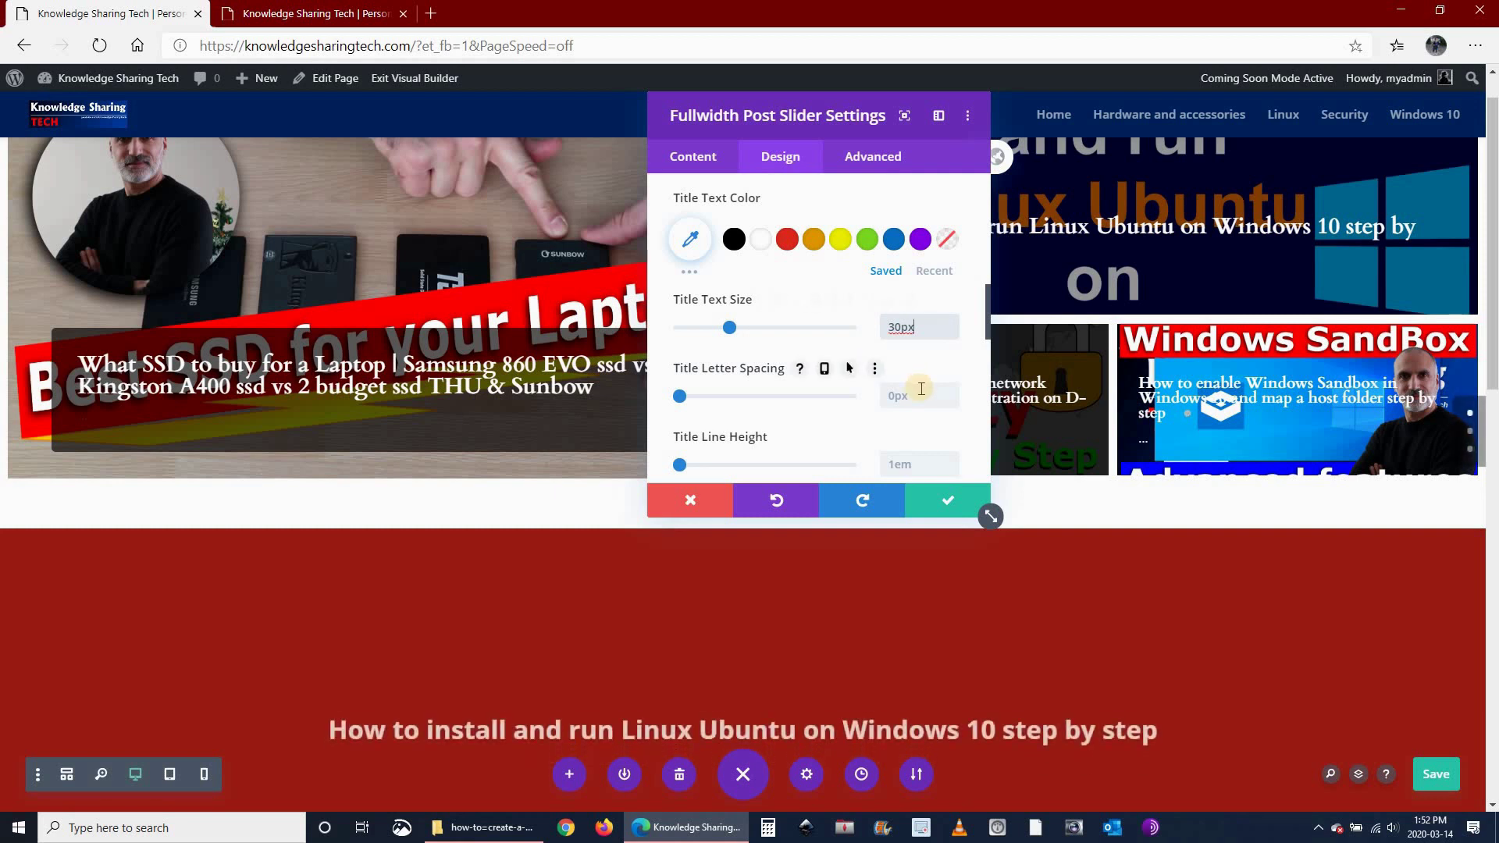
Apply a text shadow preset to the slider titles
scroll(827, 413, "down", 2)
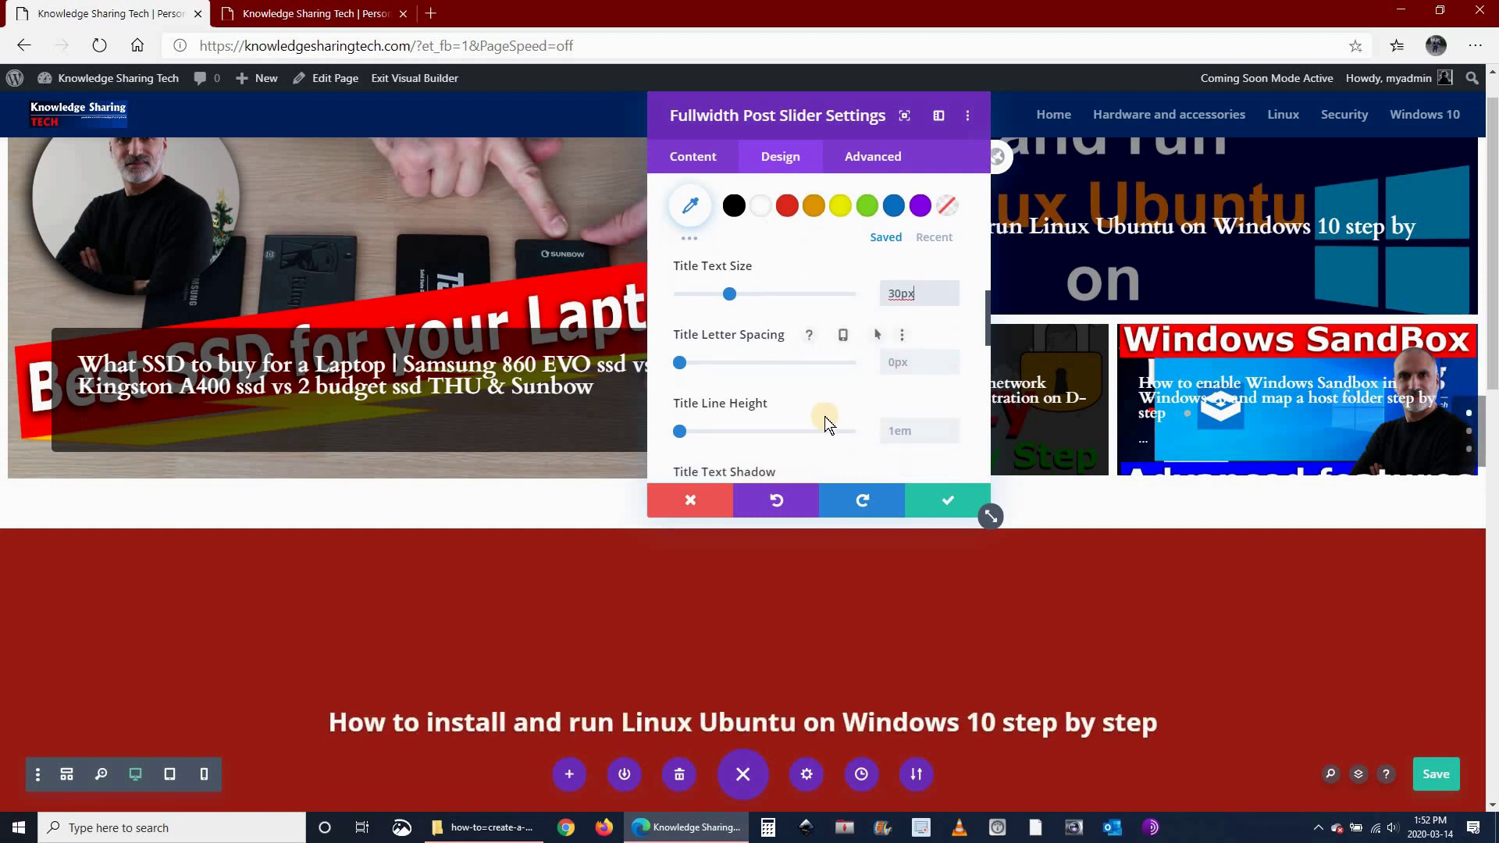
scroll(819, 423, "down", 1)
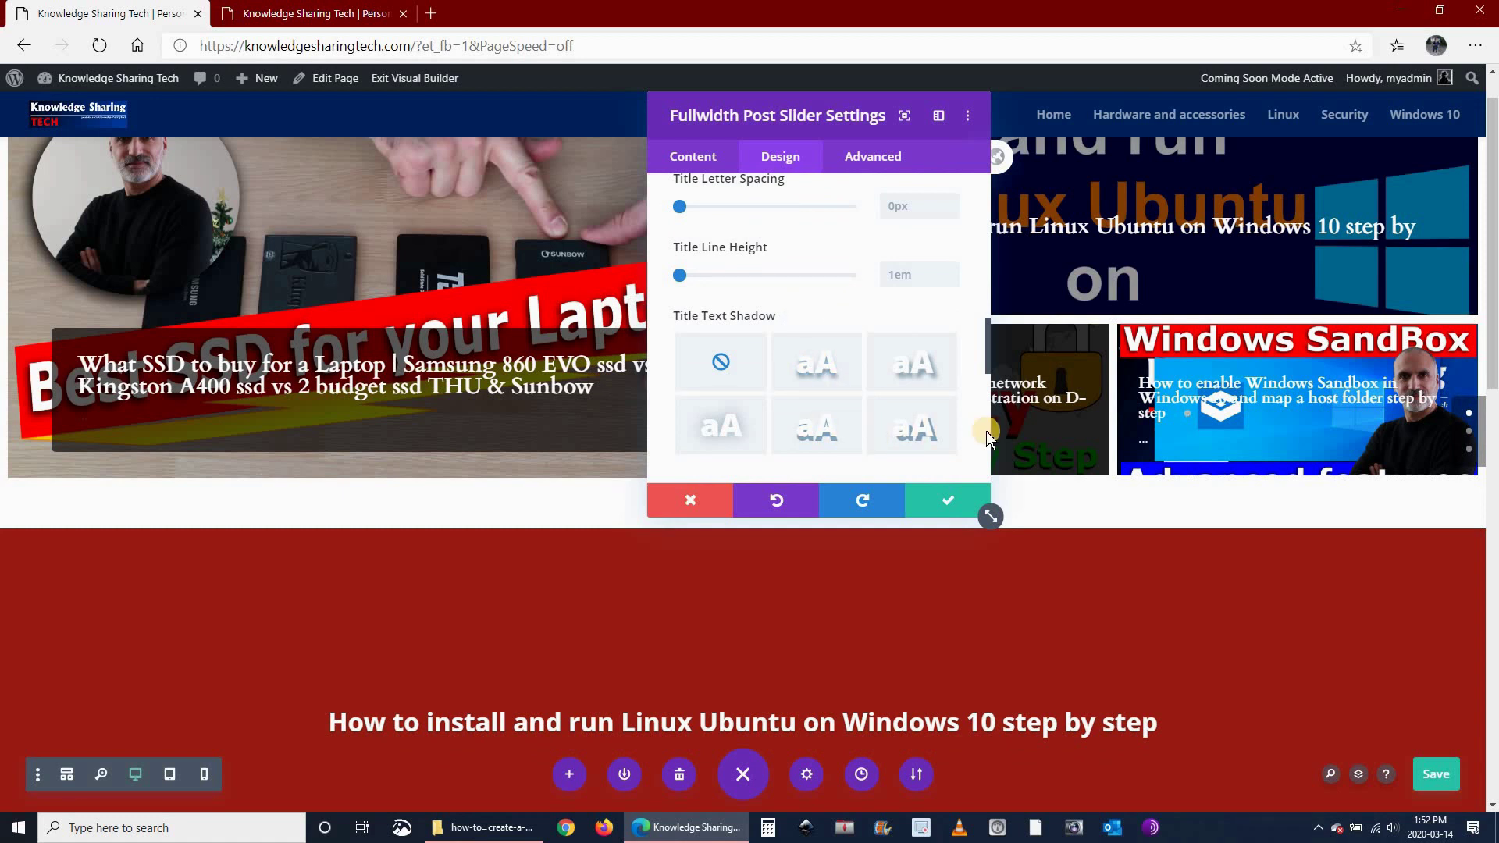
left_click(726, 430)
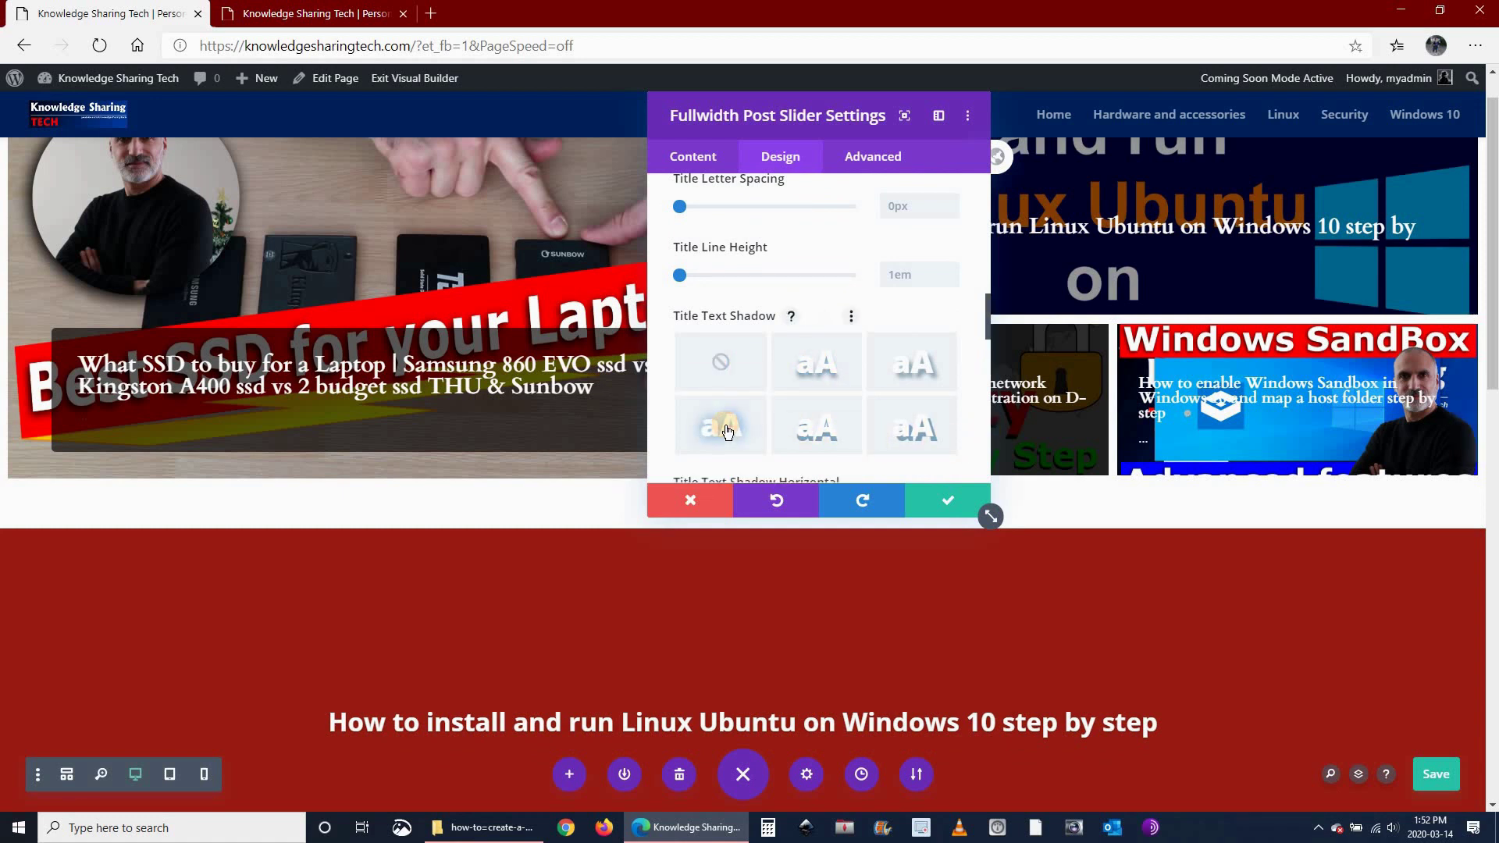
left_click(826, 366)
scroll(897, 395, "down", 3)
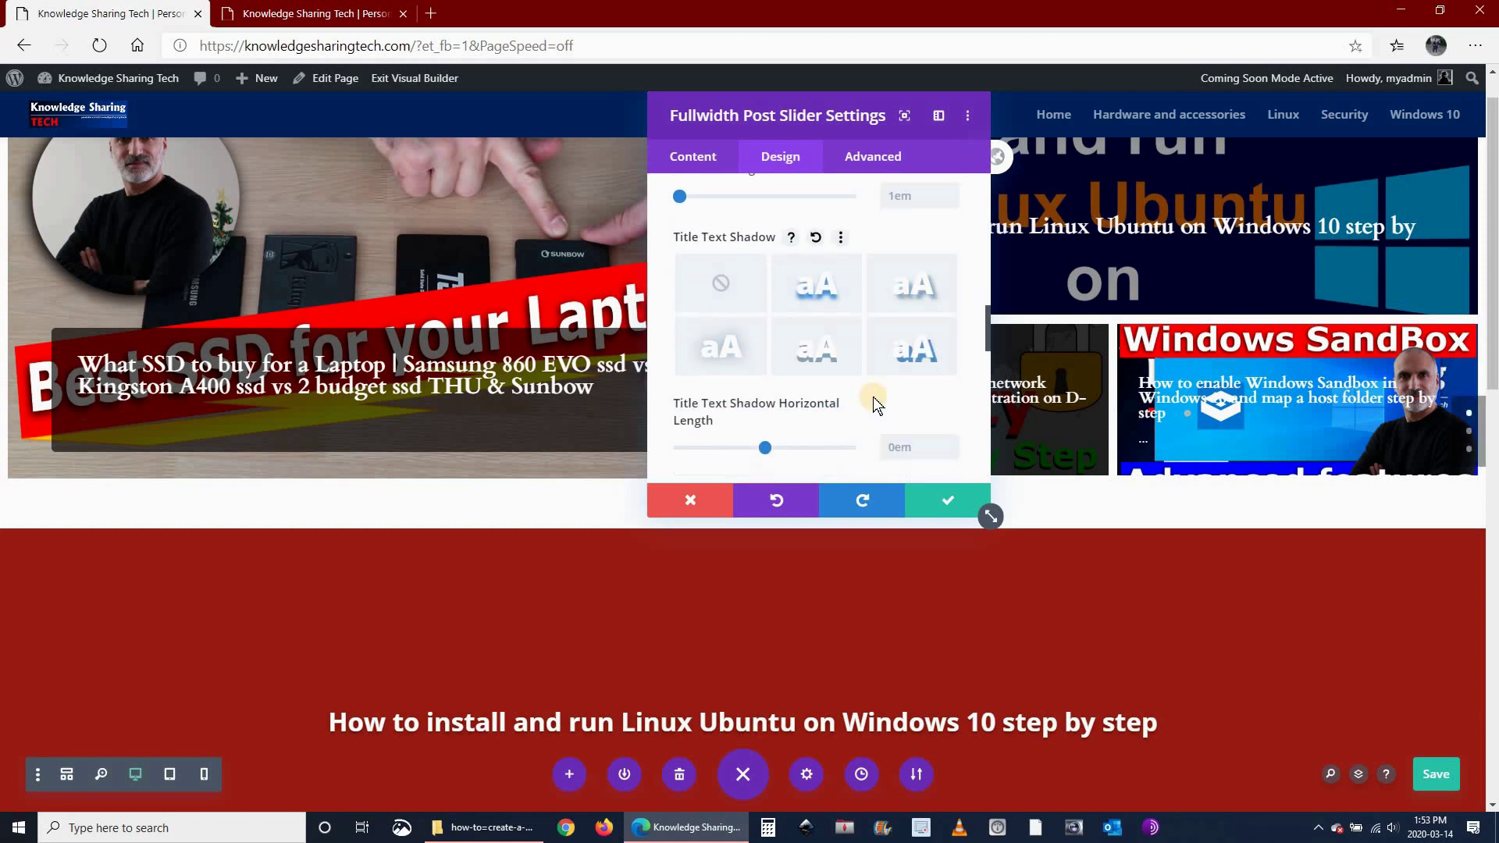
scroll(832, 334, "down", 4)
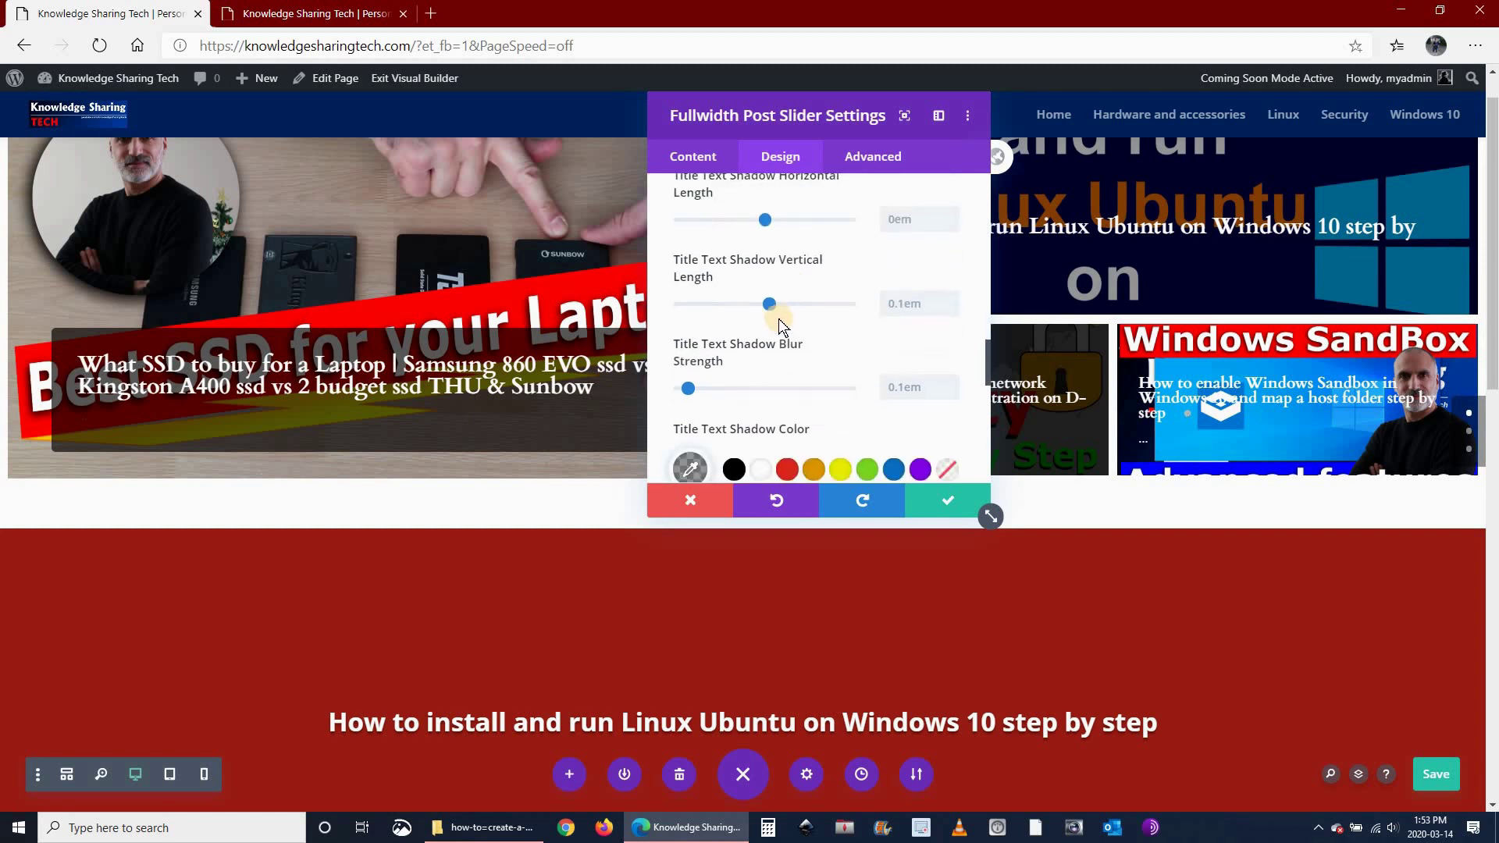
scroll(766, 329, "down", 2)
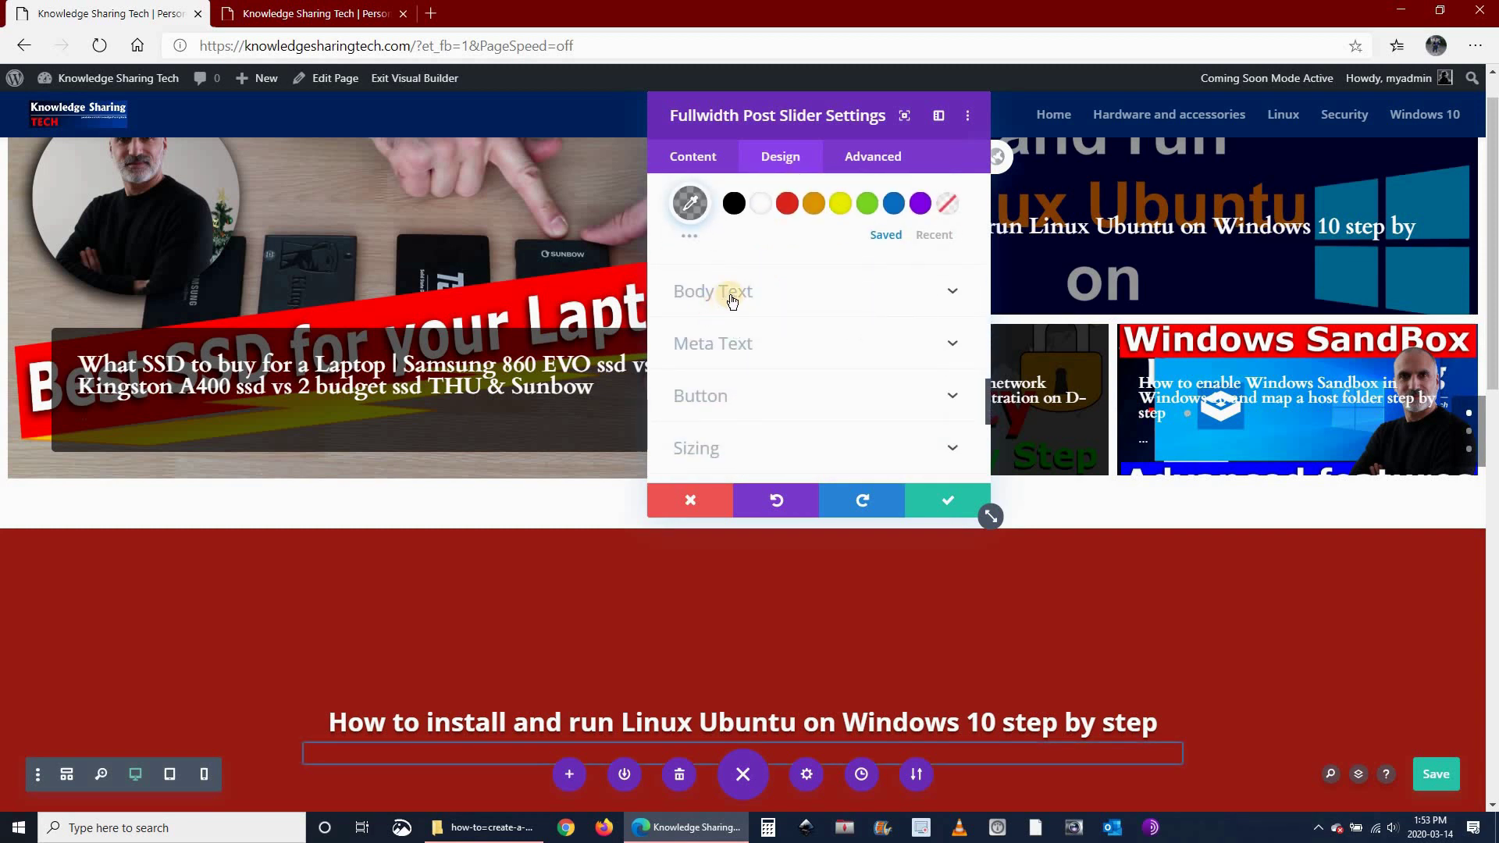
Set the slider's body text size to 1px with 1em line height
left_click(732, 296)
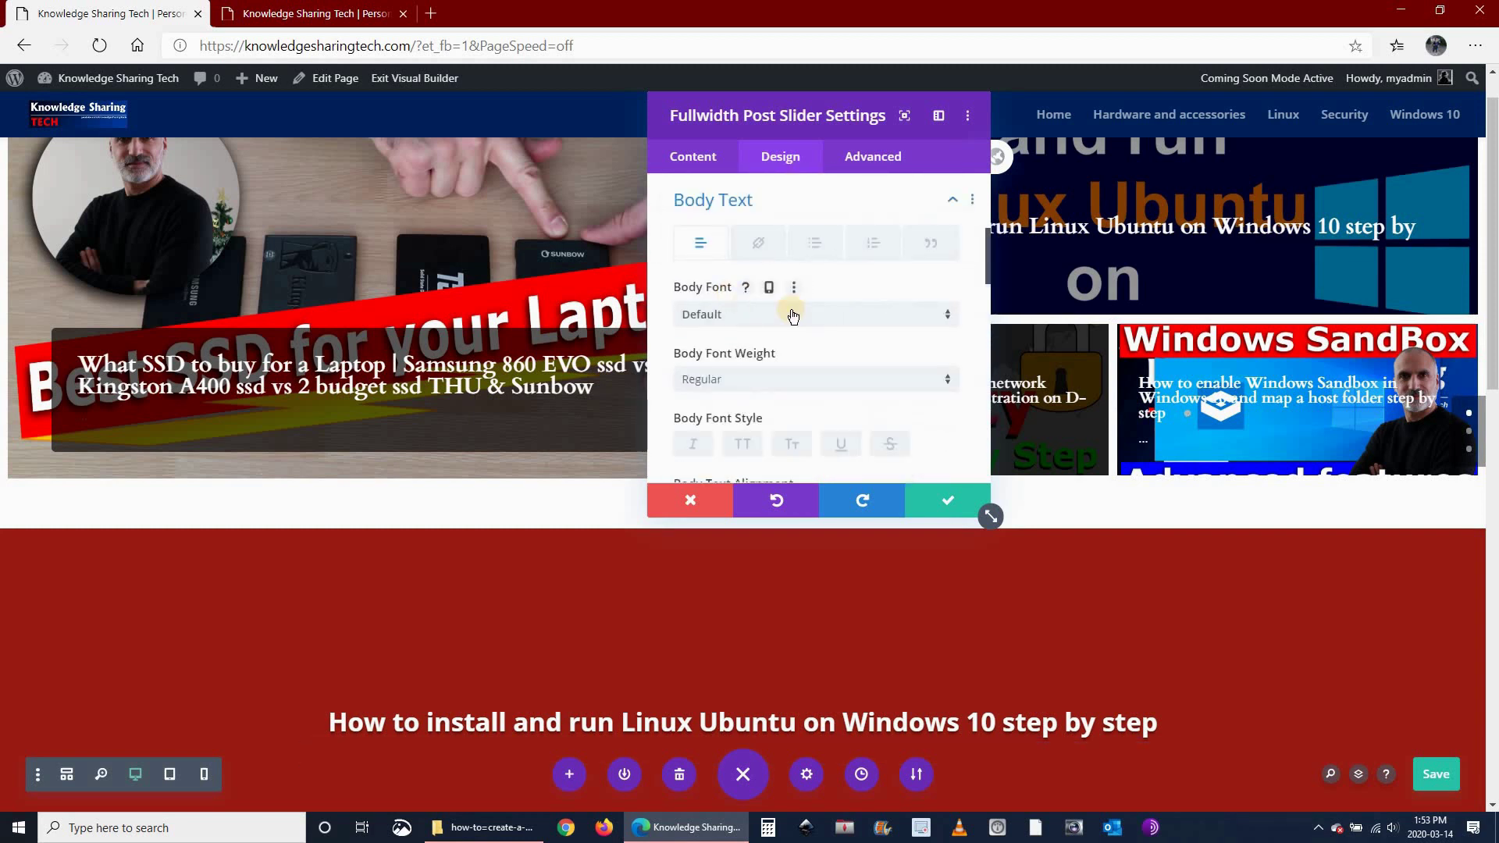
scroll(823, 342, "down", 1)
scroll(823, 343, "down", 4)
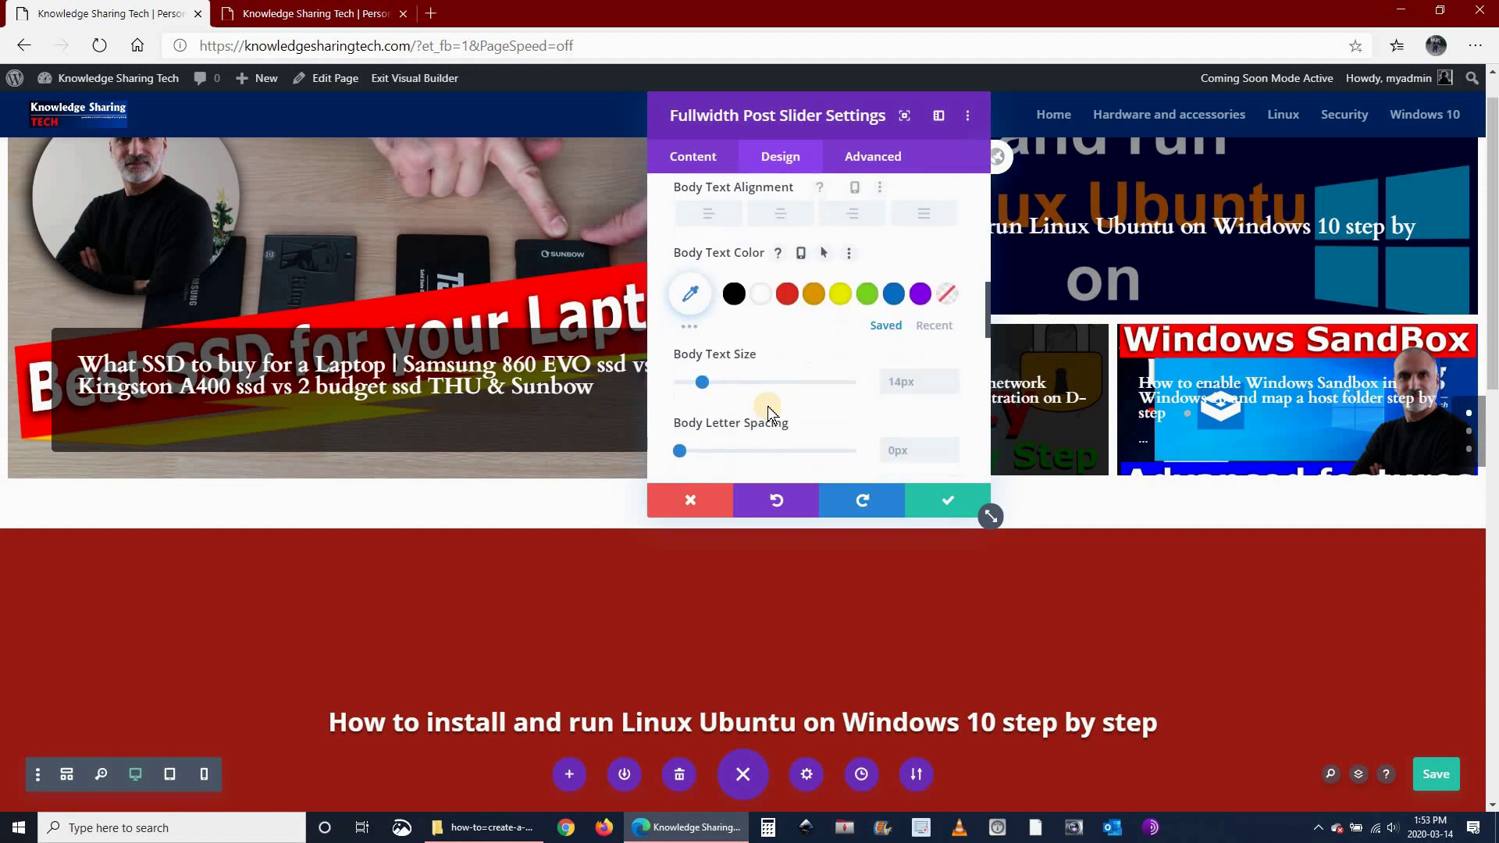
left_click(681, 376)
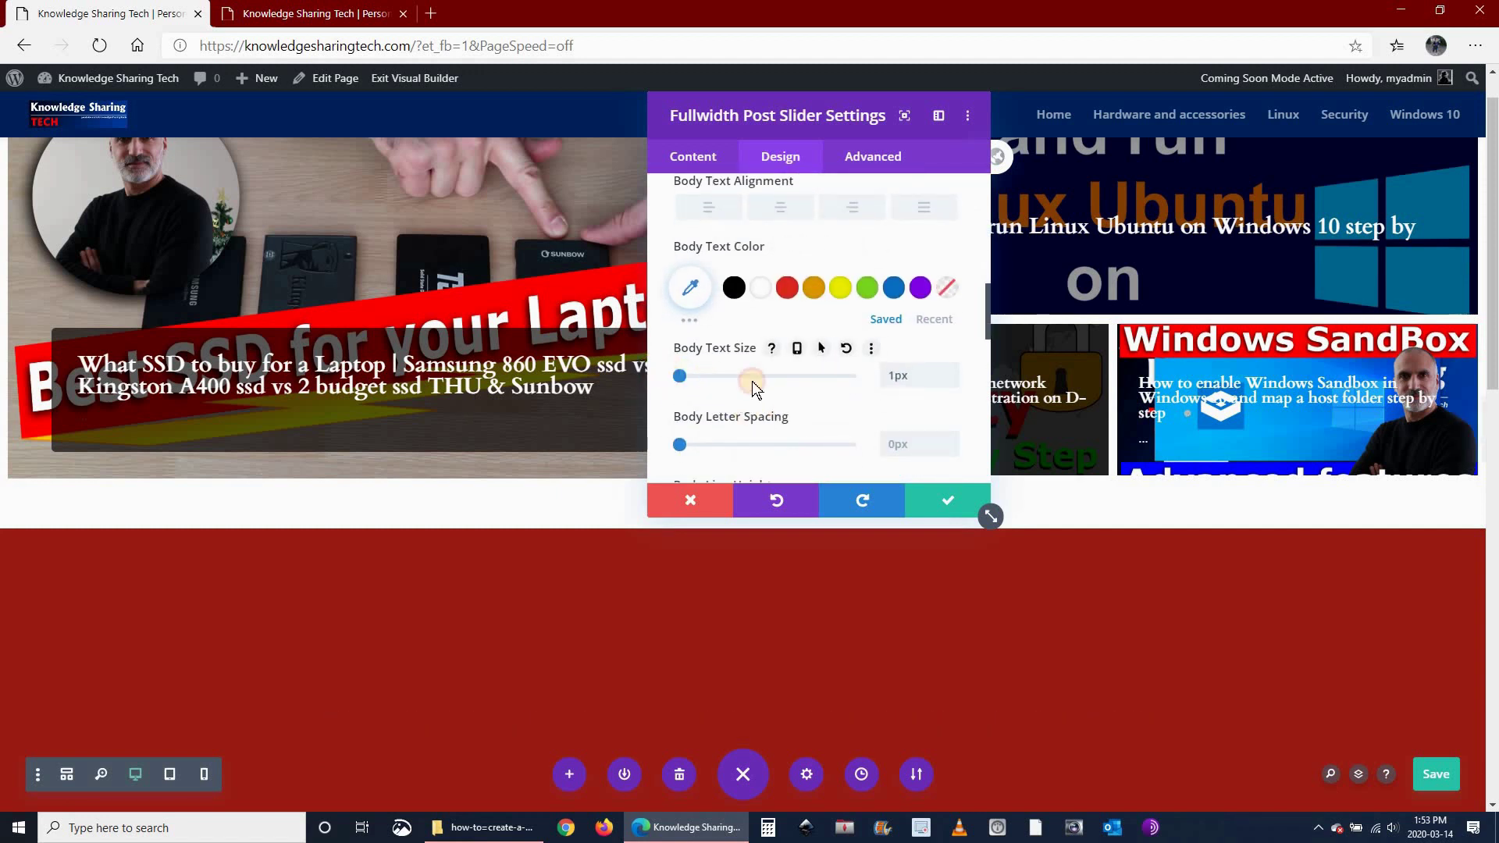
scroll(752, 381, "down", 2)
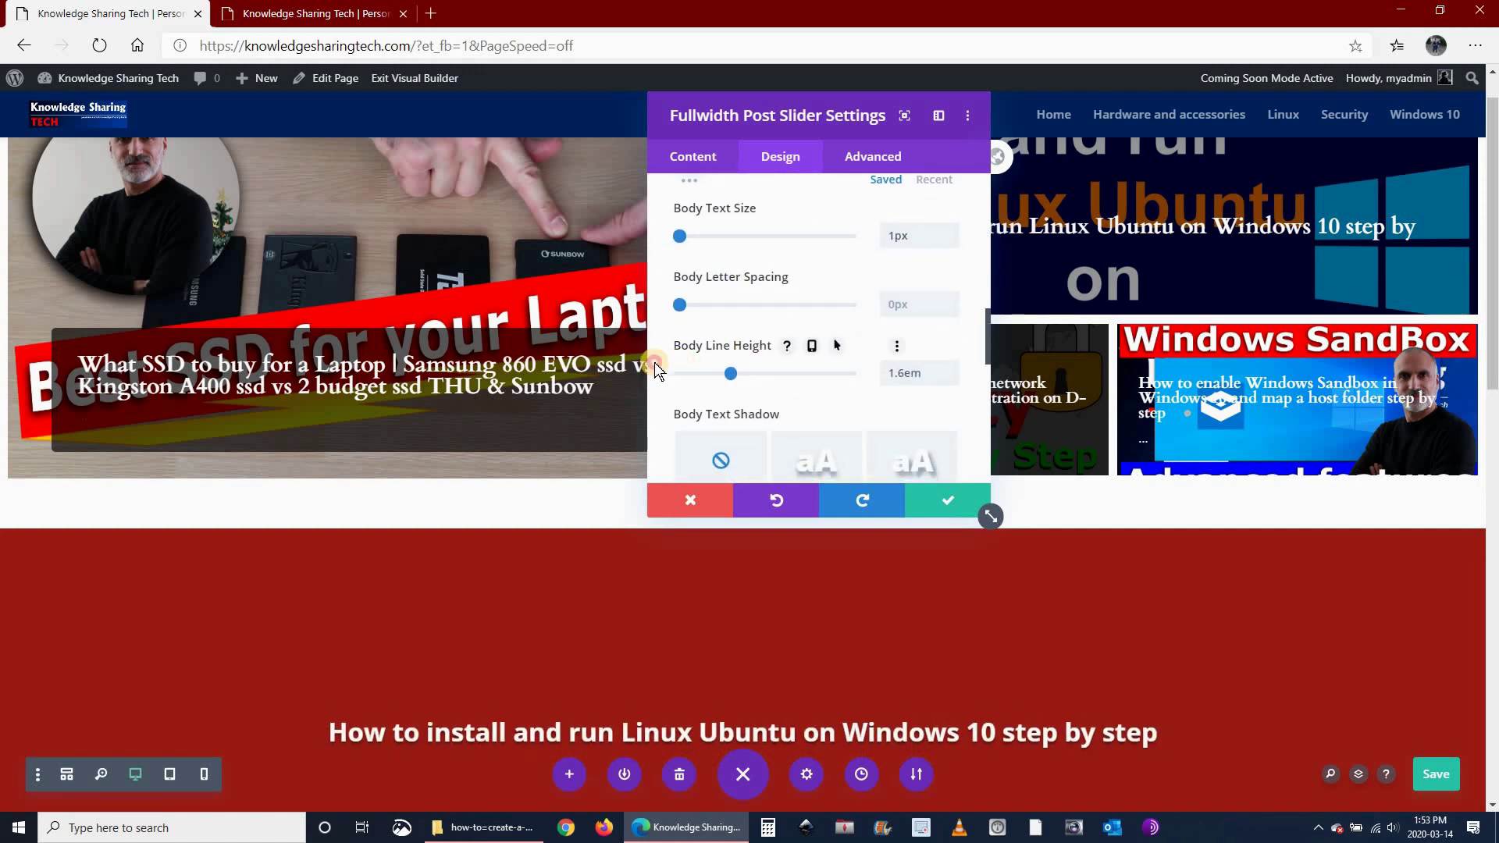
left_click_drag(740, 377, 648, 373)
scroll(810, 394, "down", 3)
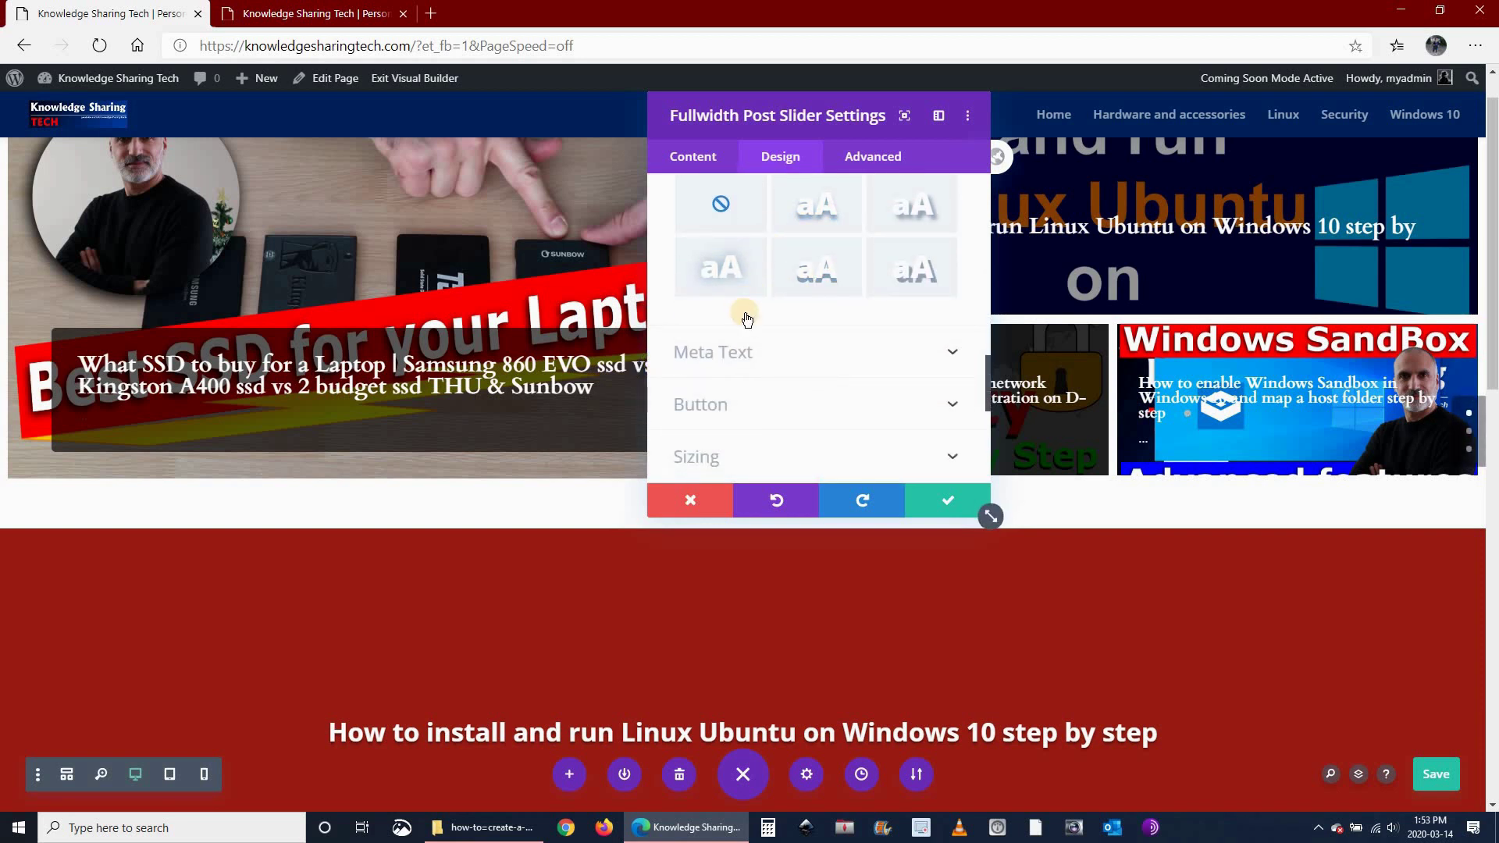
scroll(747, 317, "down", 2)
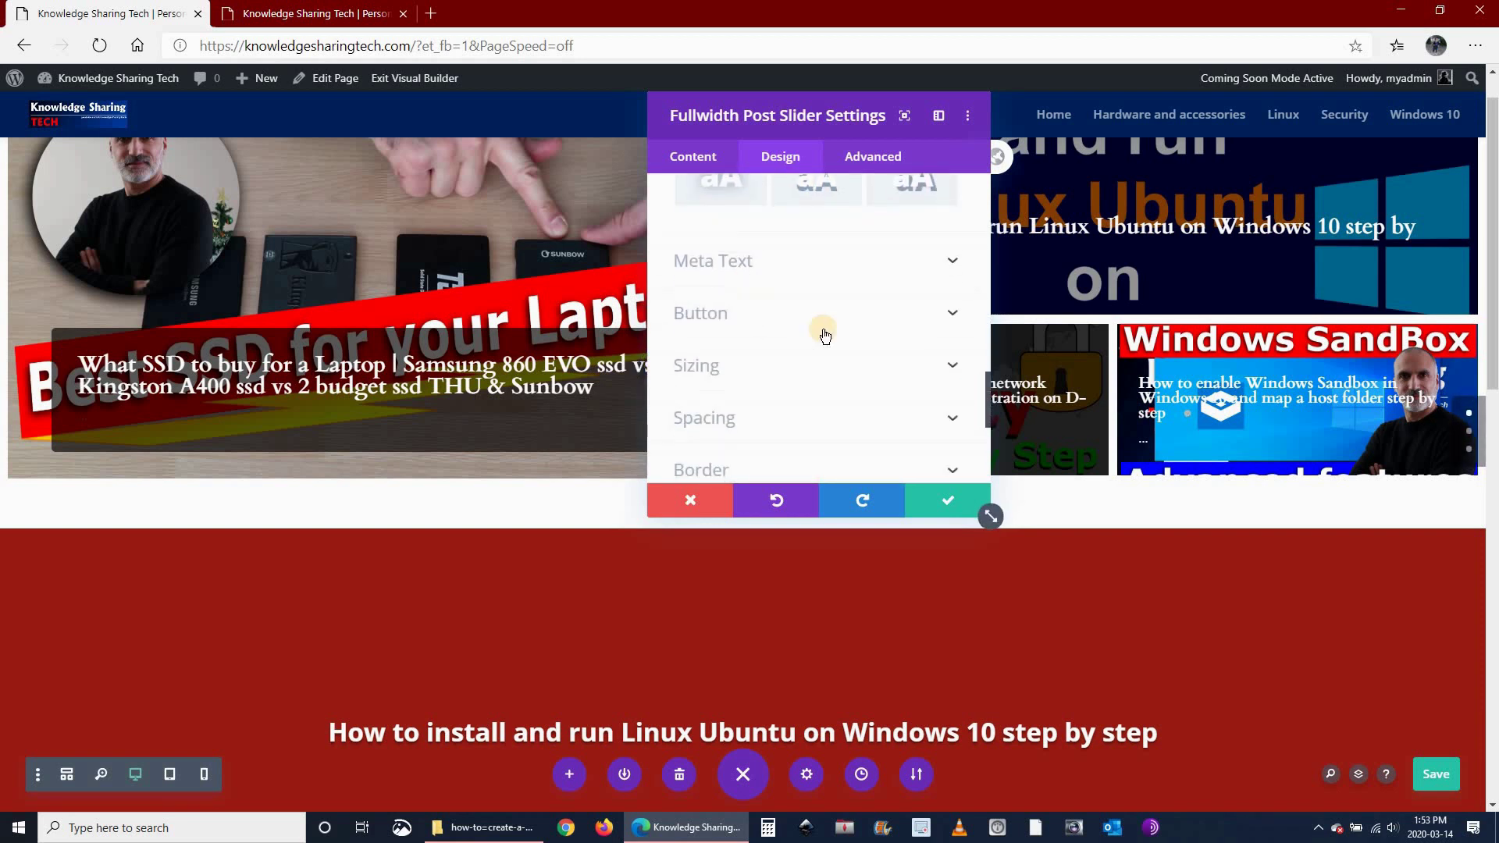
Set the slider's content max width to 1920px in Sizing
left_click(739, 348)
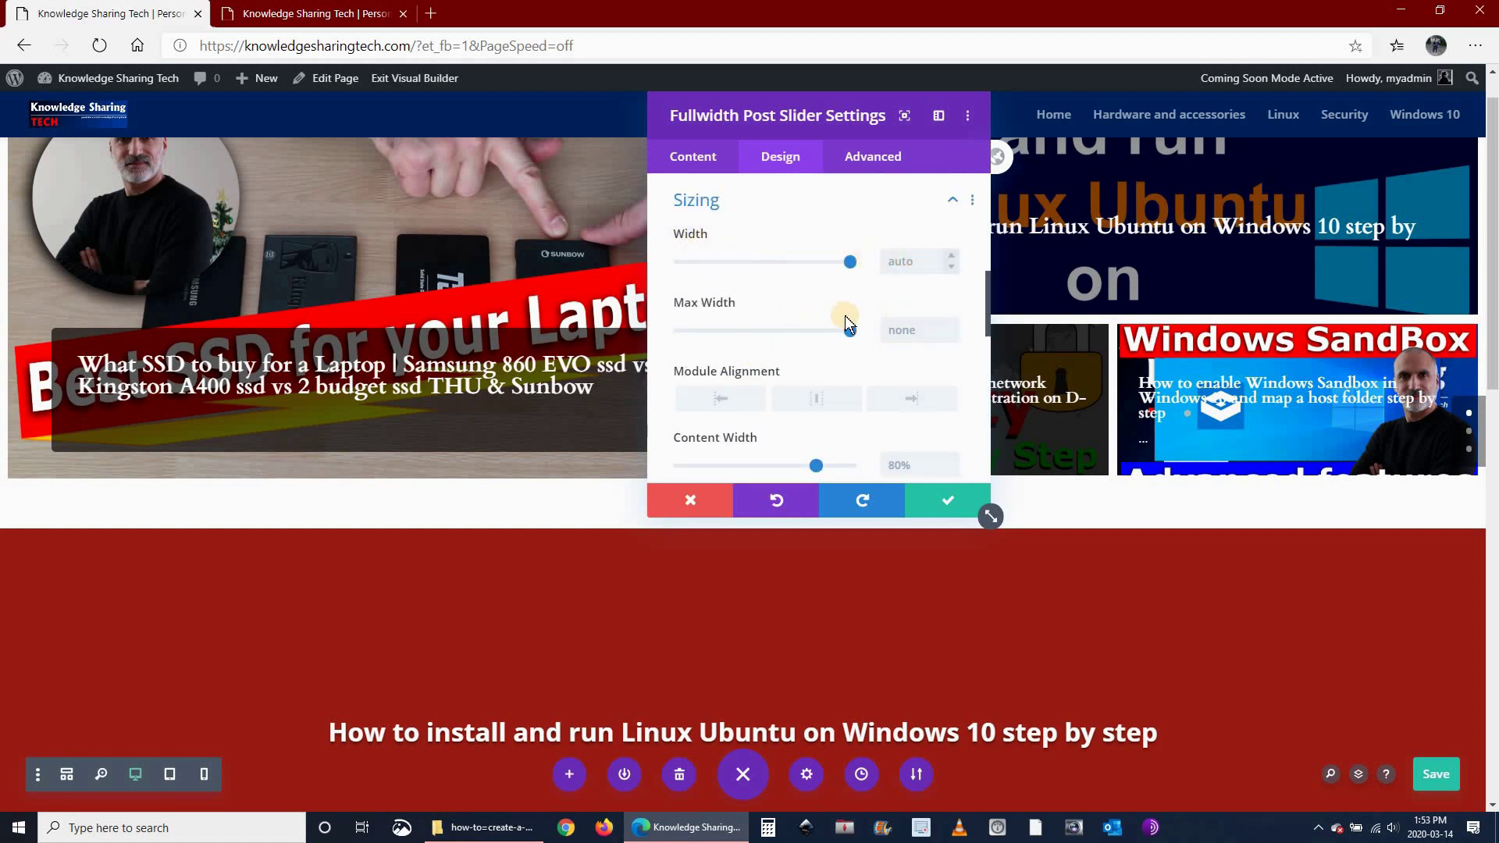
scroll(773, 331, "down", 2)
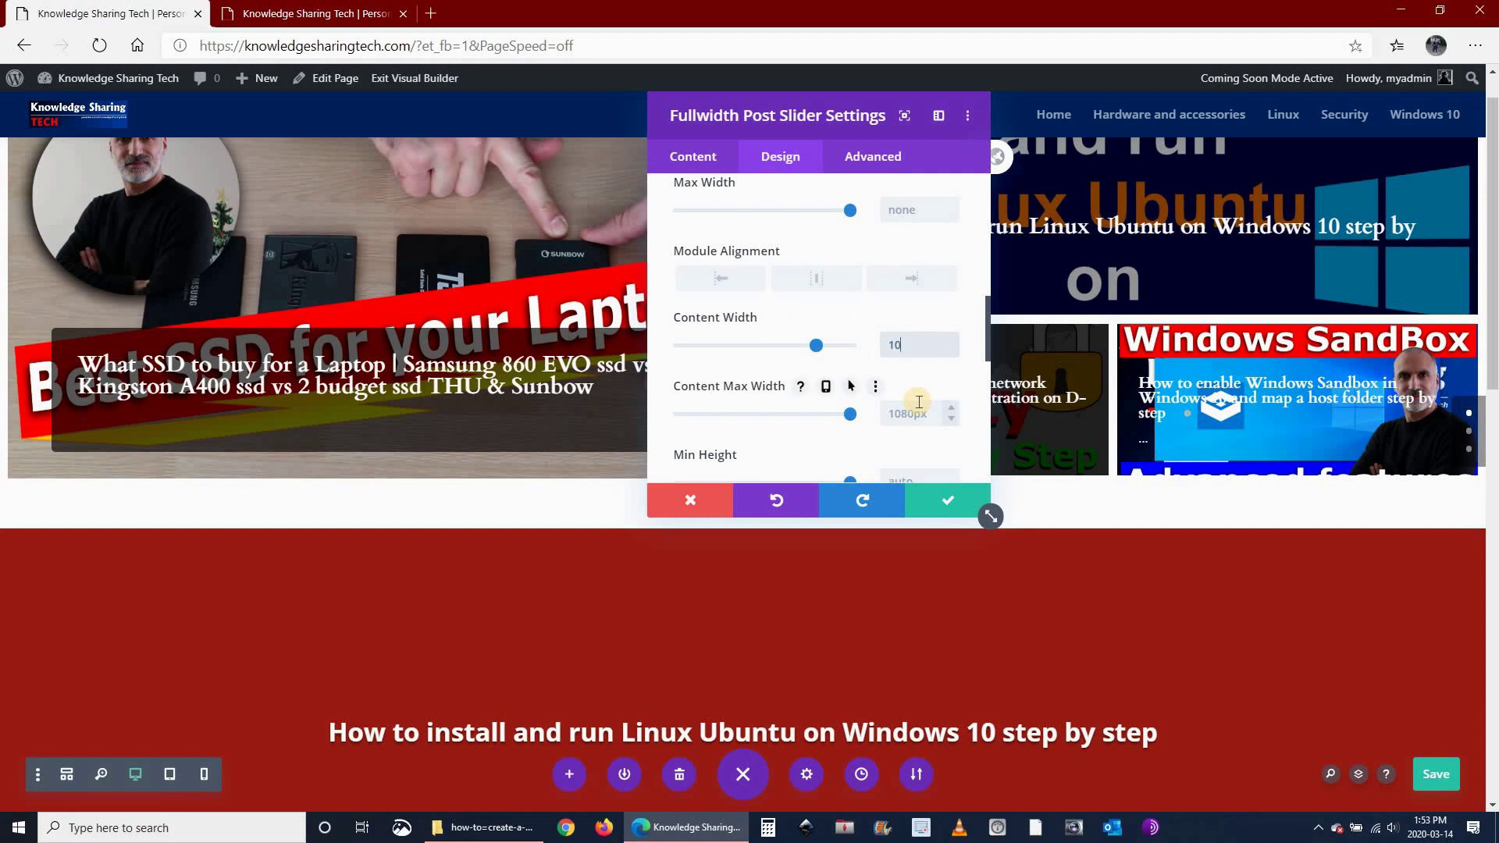
type("%")
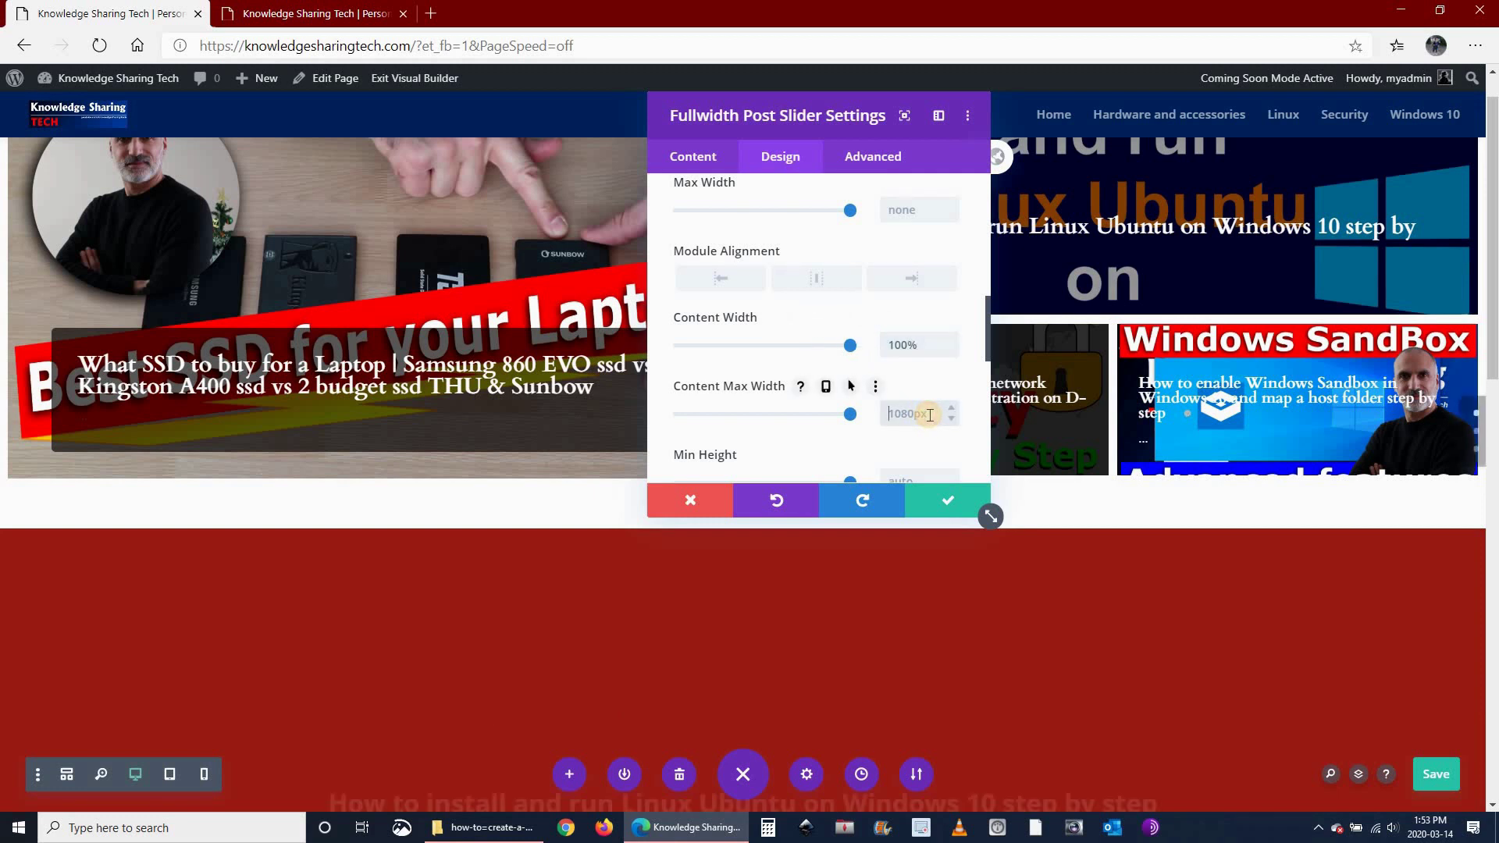
left_click(930, 415)
type("1920")
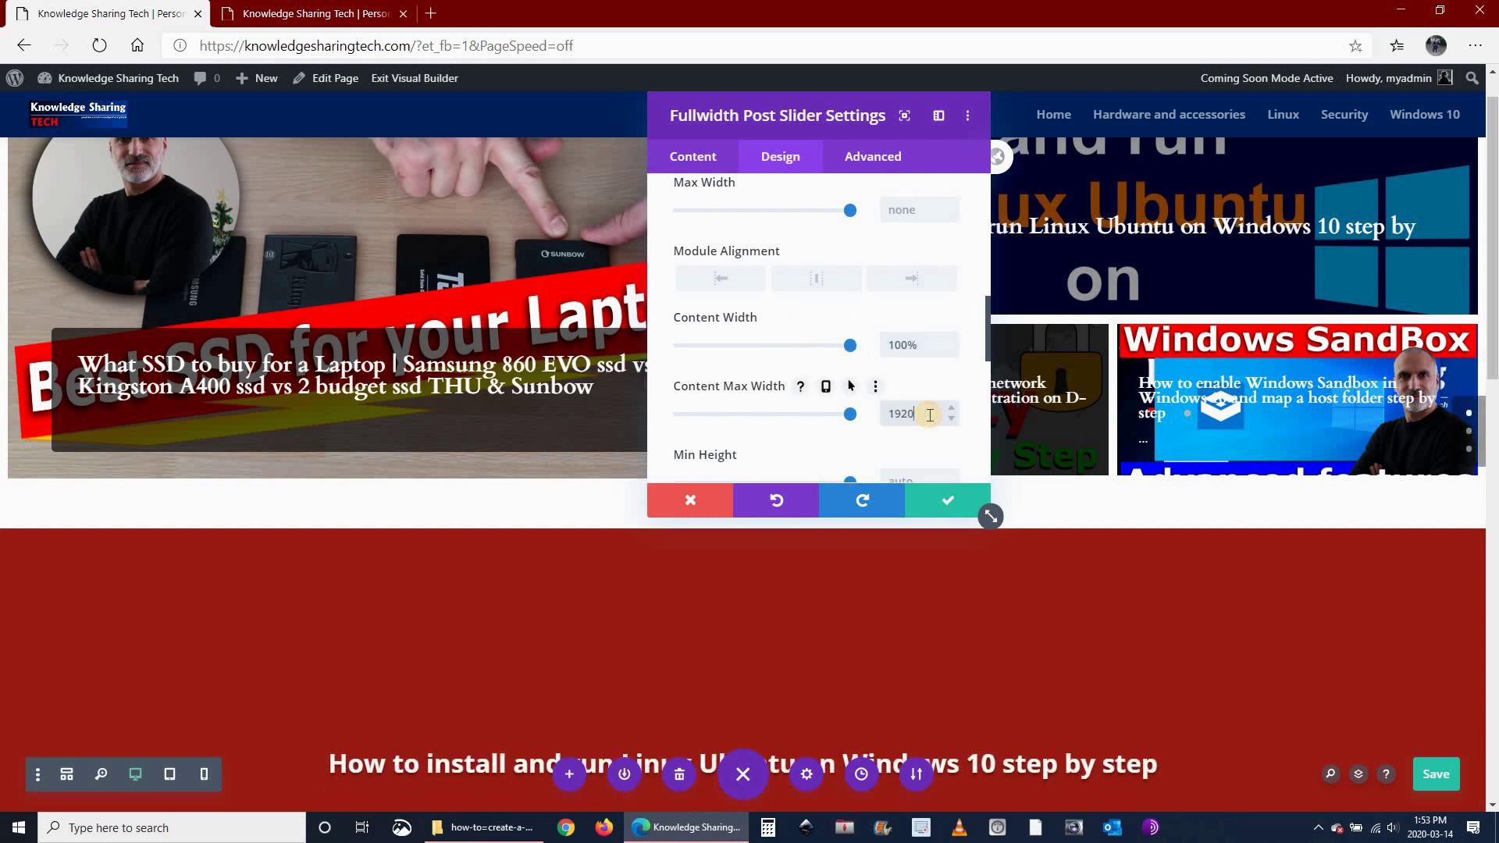
type("px")
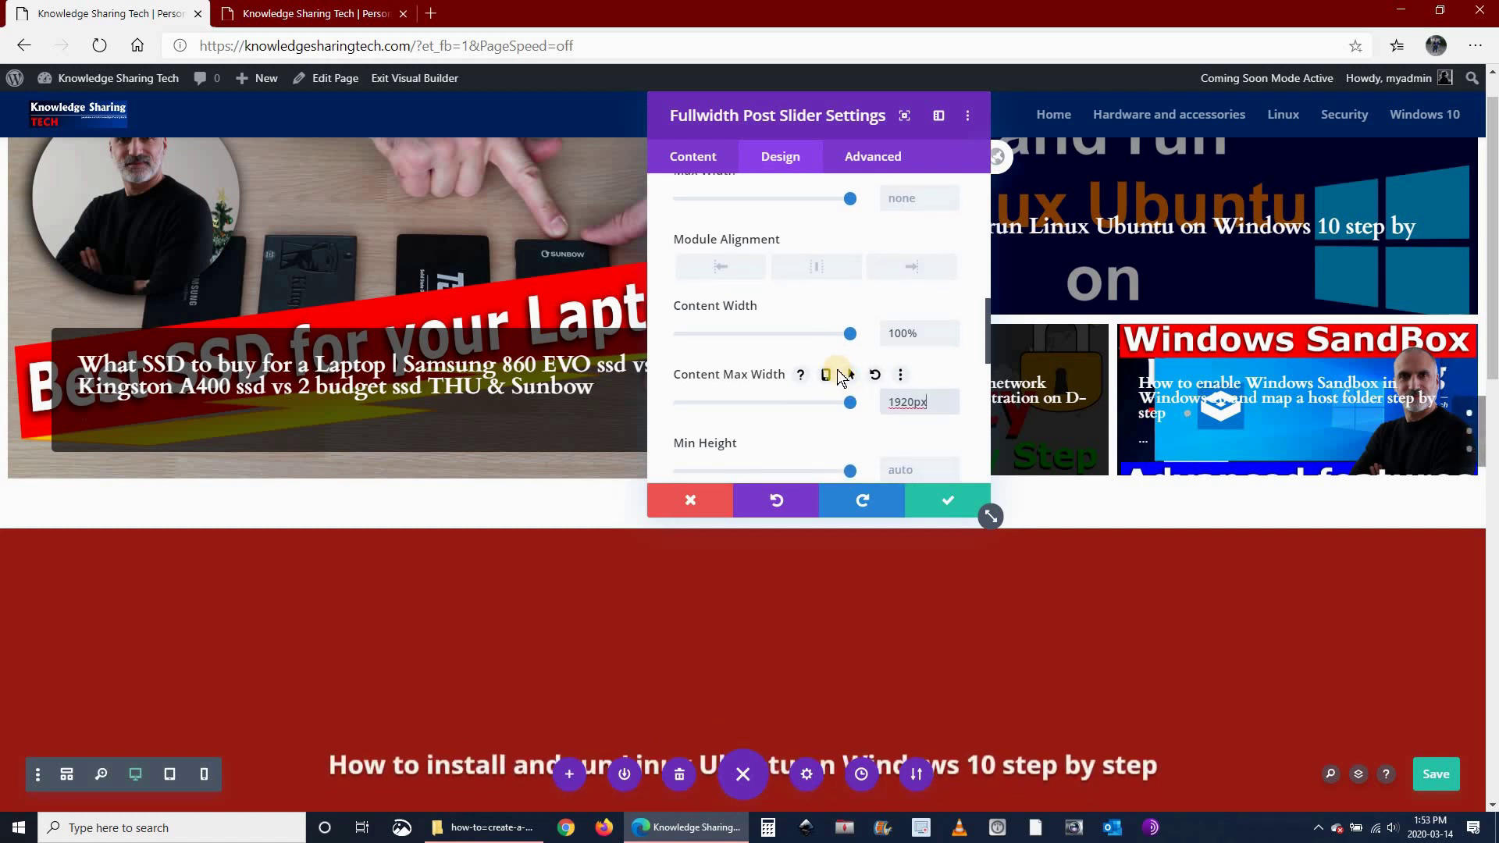
Set the slider's Max Height to 100px
scroll(847, 370, "down", 3)
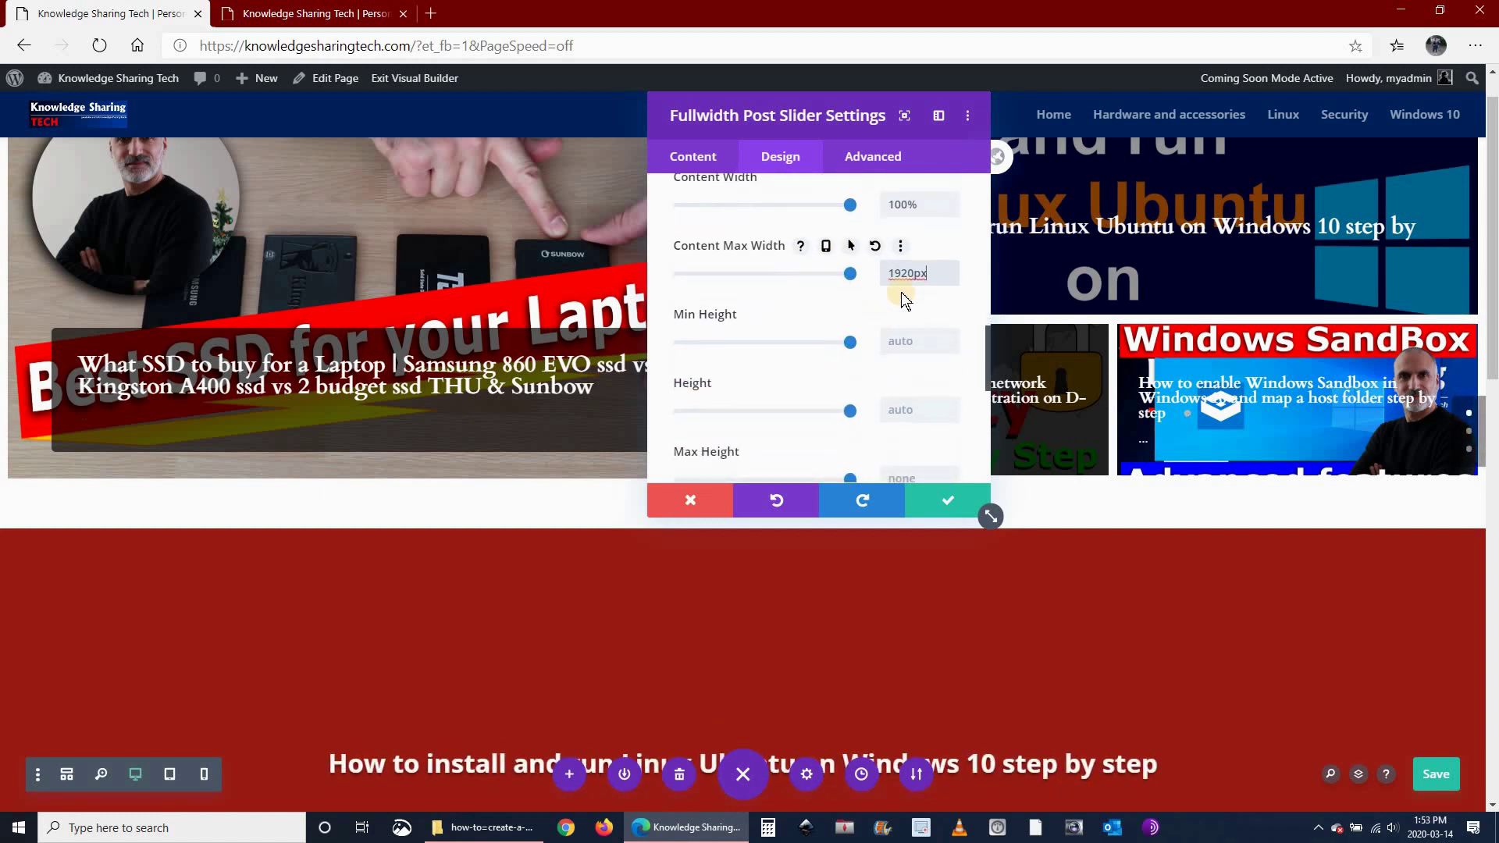
scroll(791, 394, "down", 1)
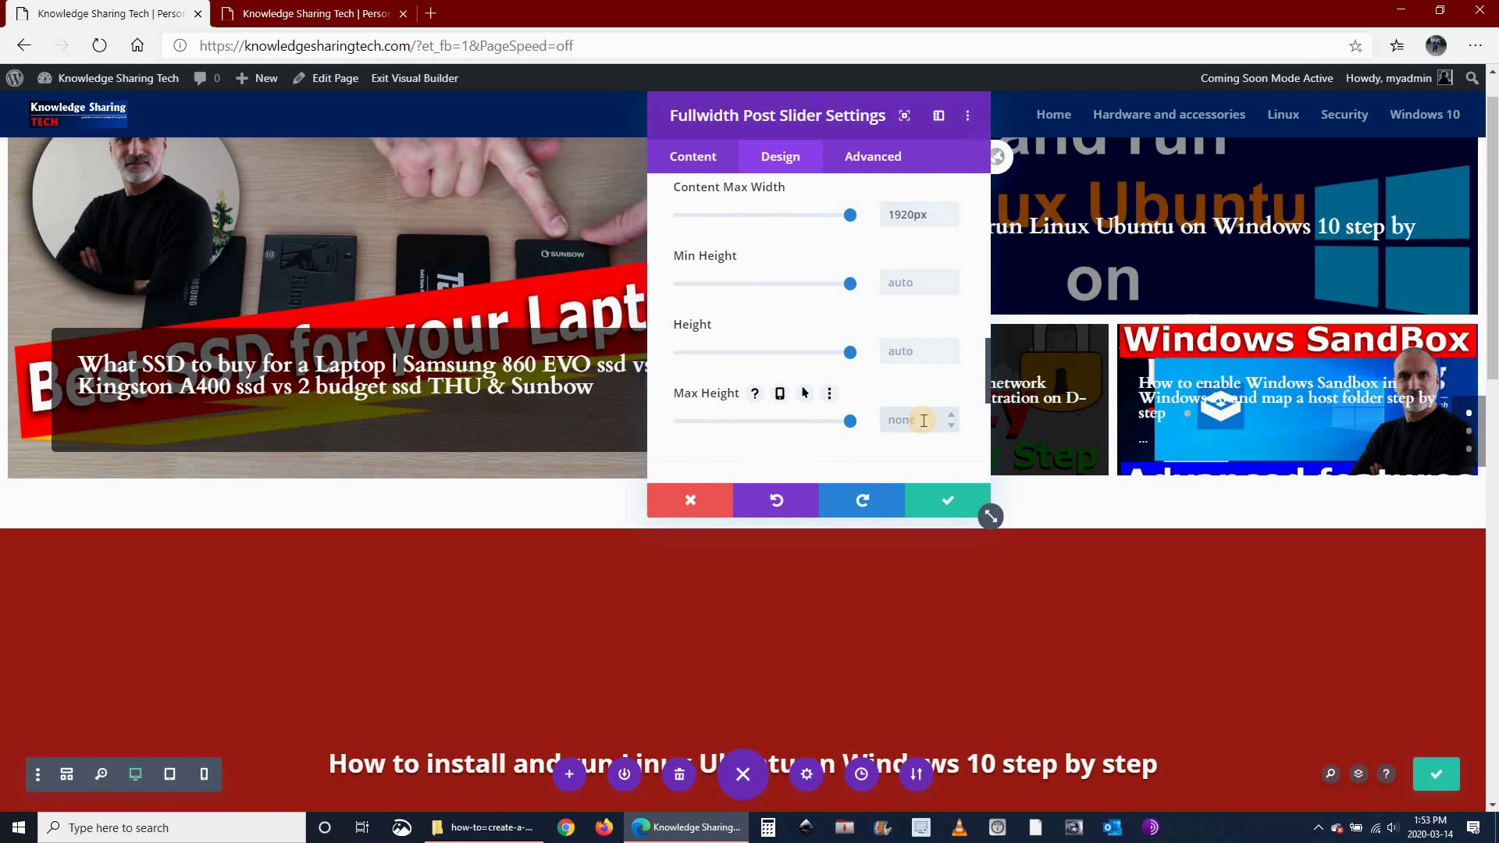
type("px")
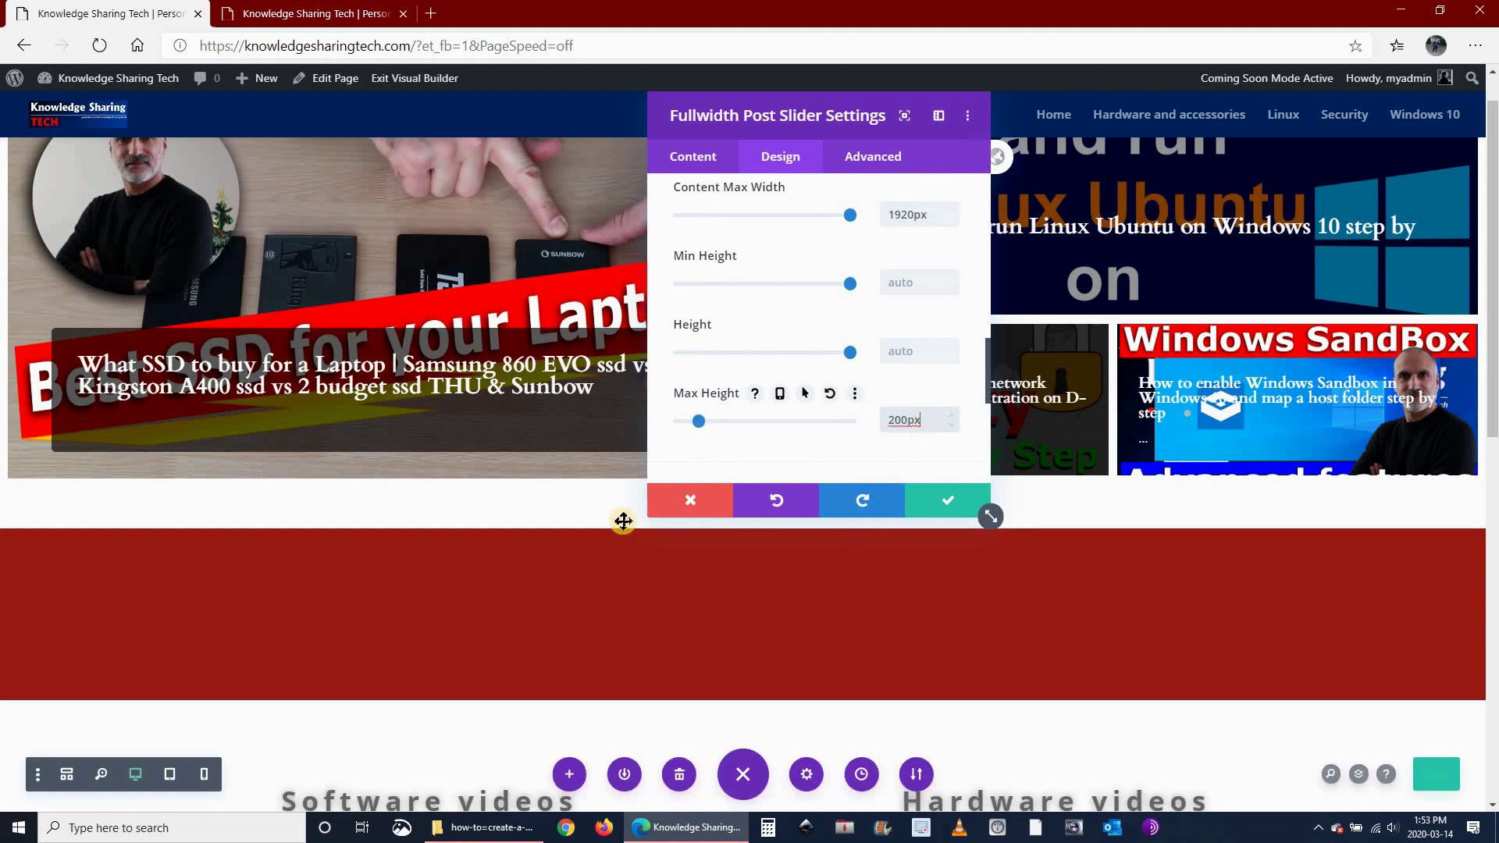
left_click_drag(931, 420, 865, 421)
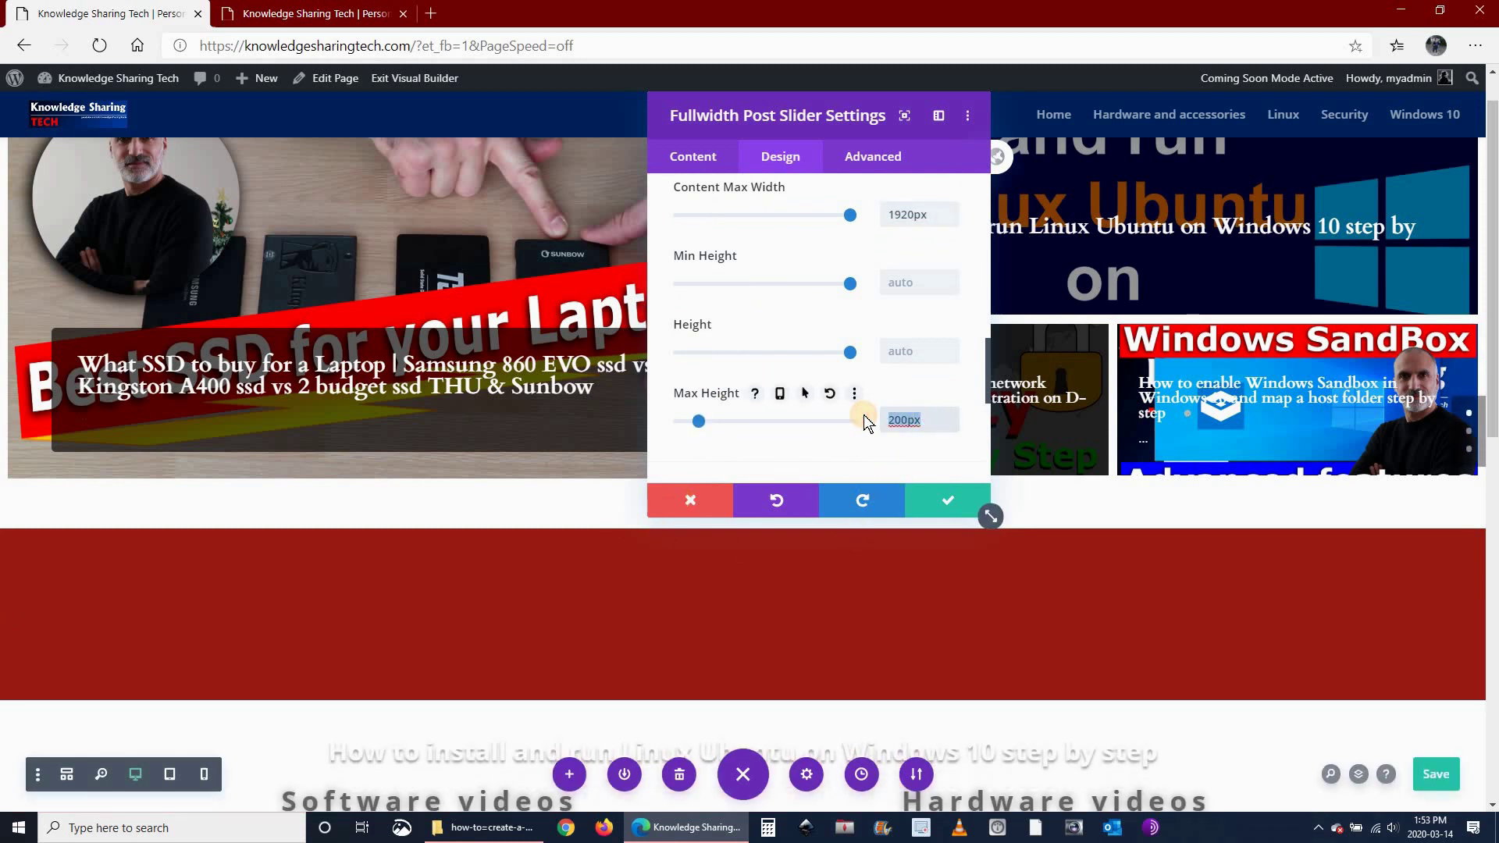
type("100px")
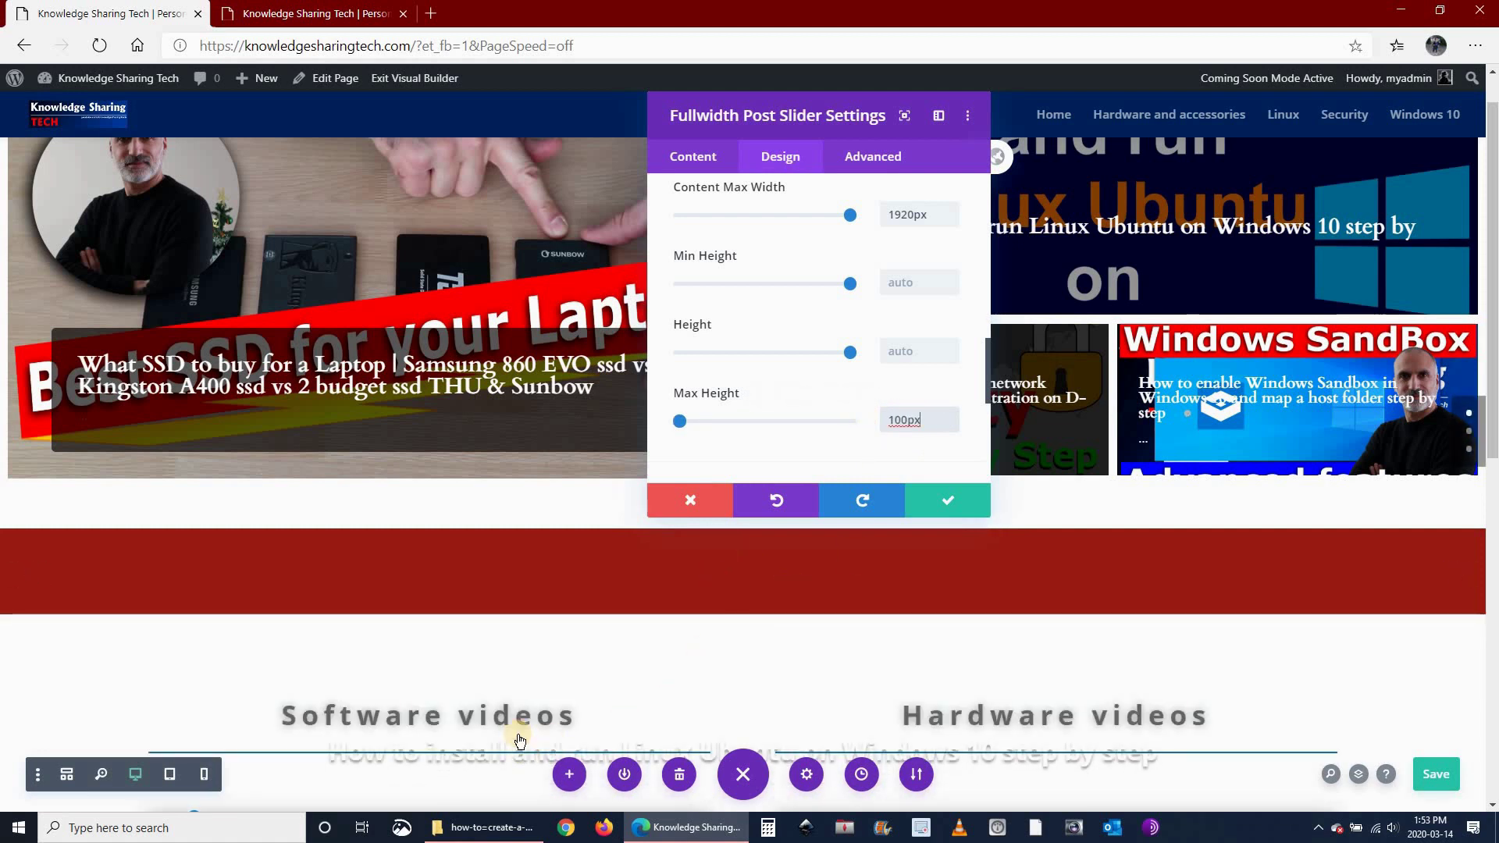
scroll(737, 394, "down", 3)
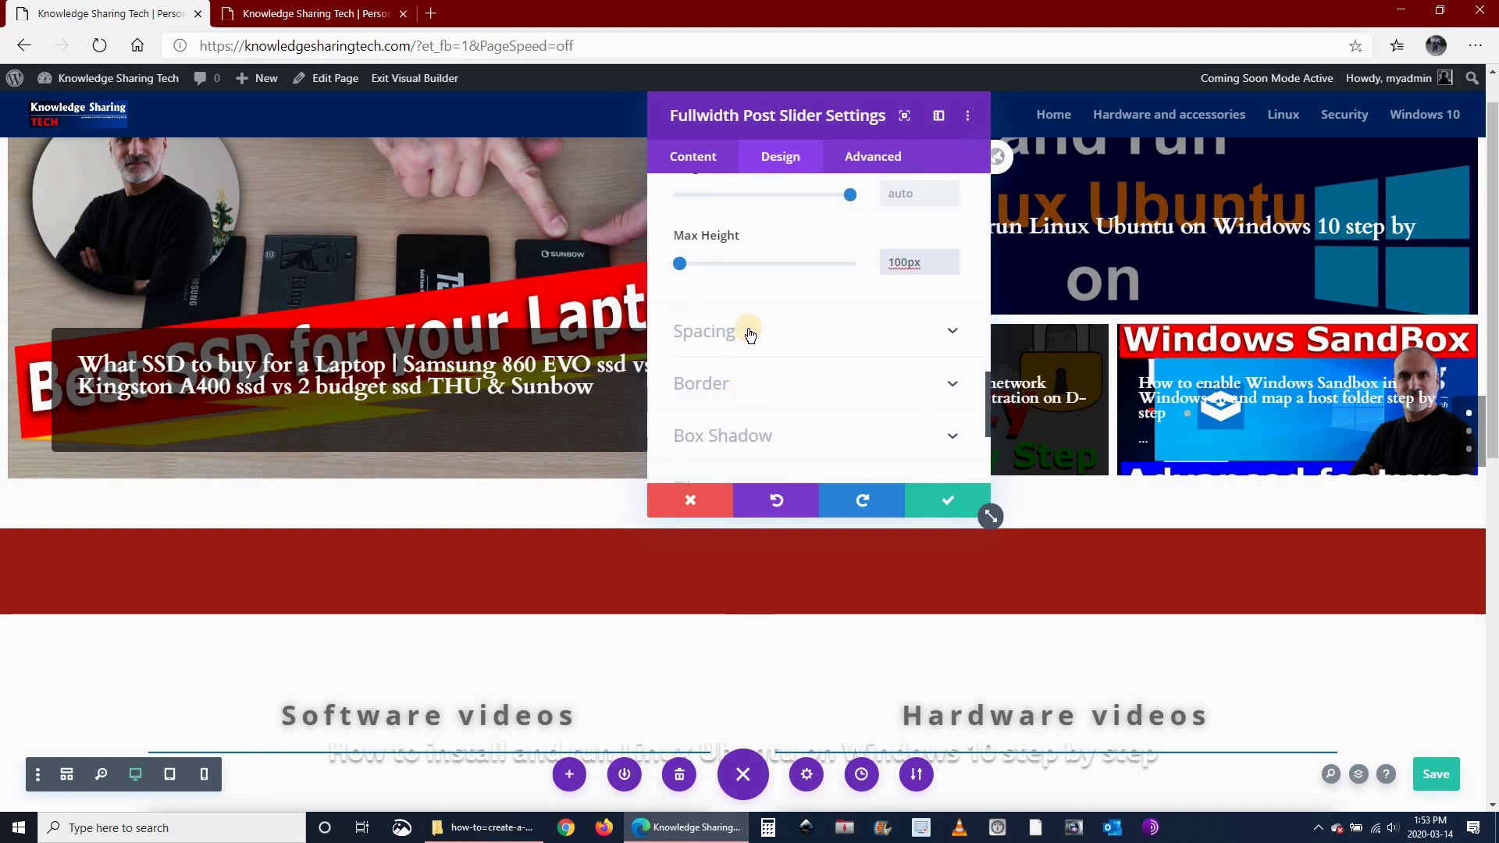
Set the slider's Padding Top to 20px
scroll(748, 332, "down", 3)
scroll(749, 334, "up", 3)
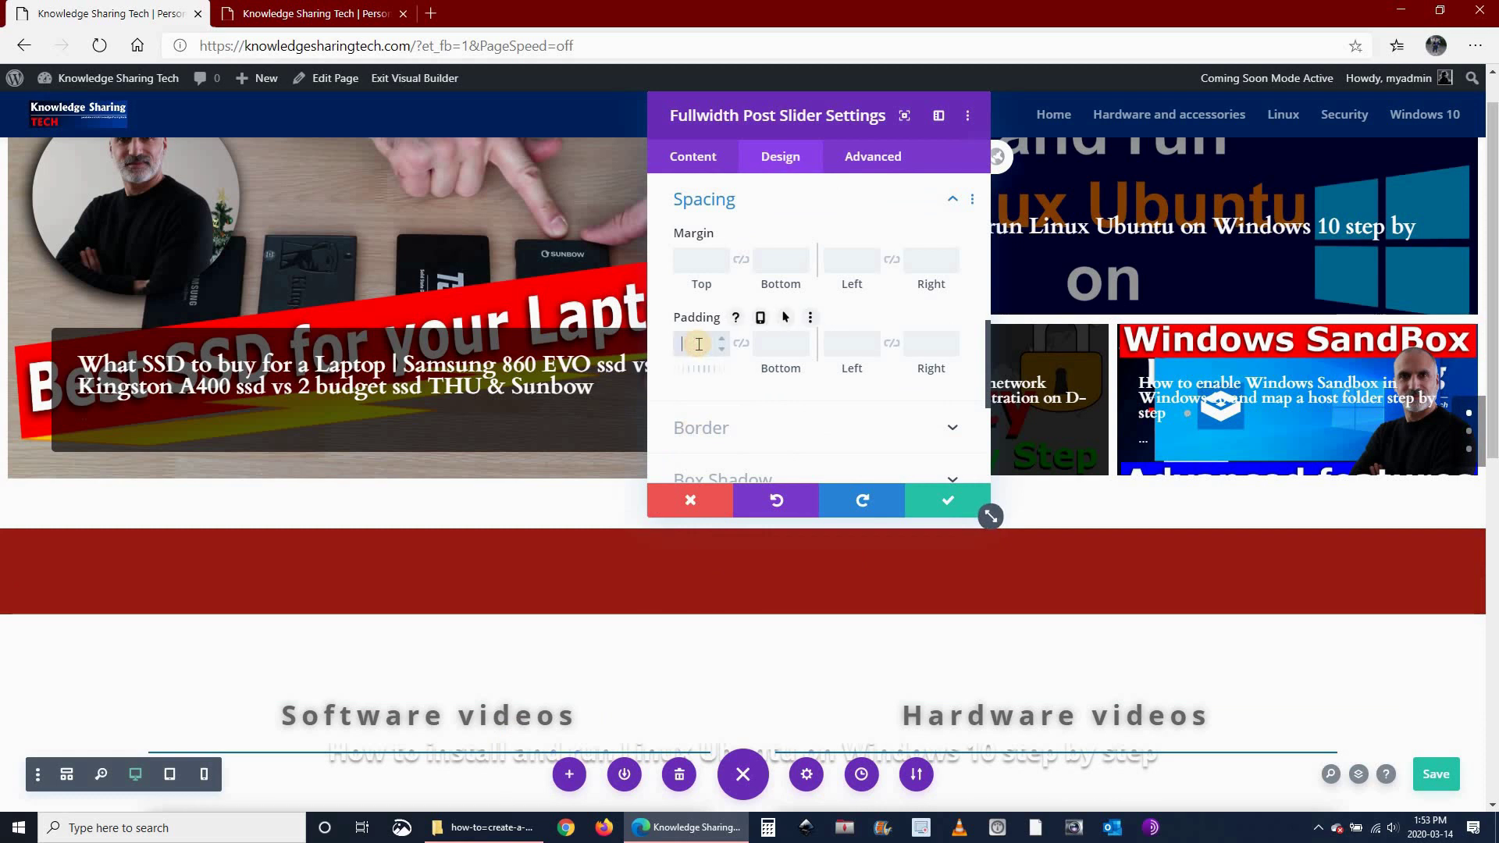
type("px")
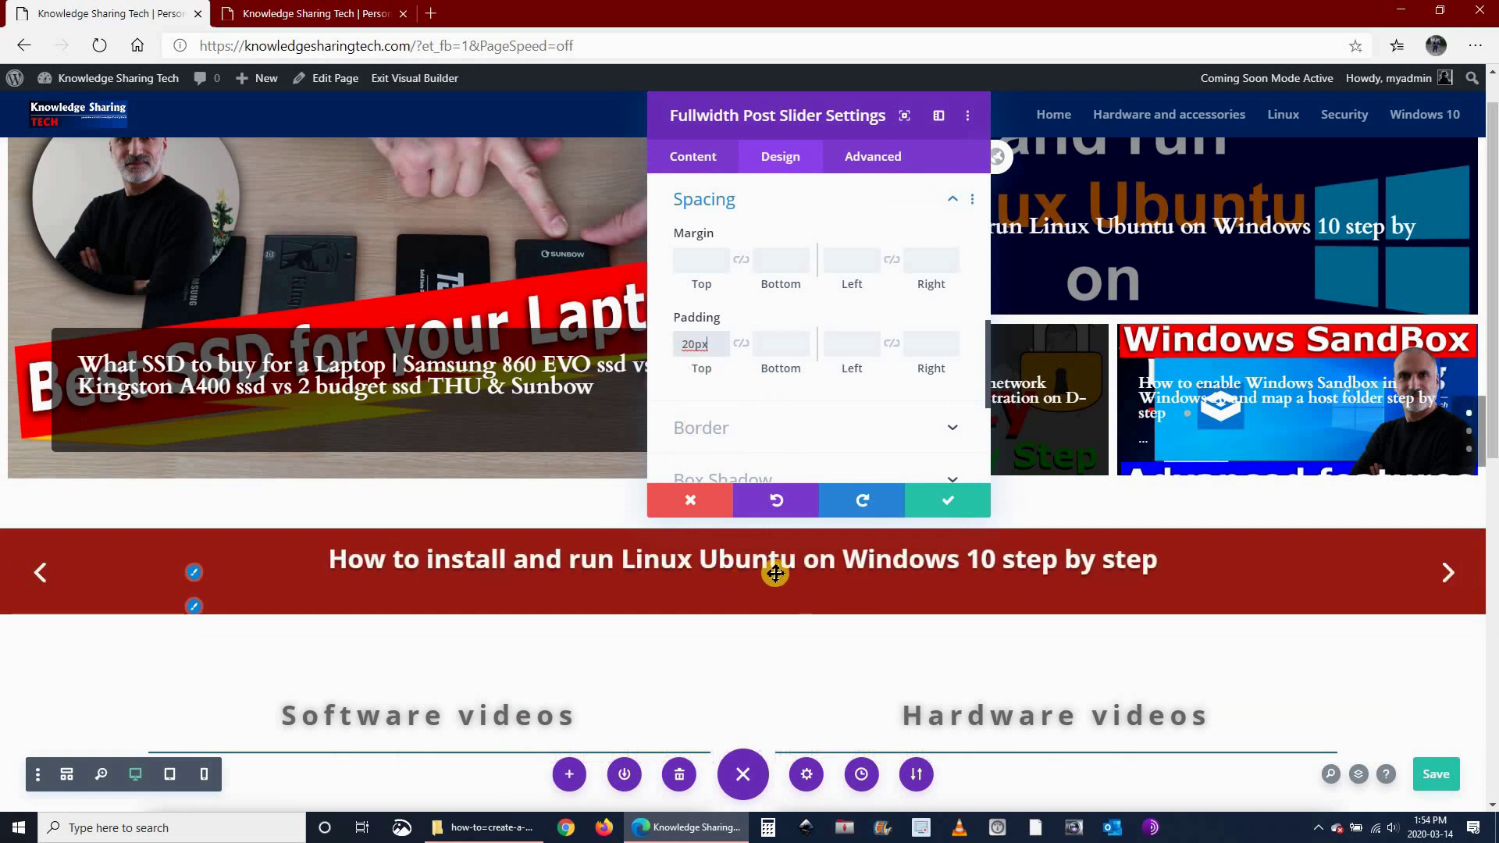
Step through the next three slider posts to preview the padded banner
left_click(1446, 570)
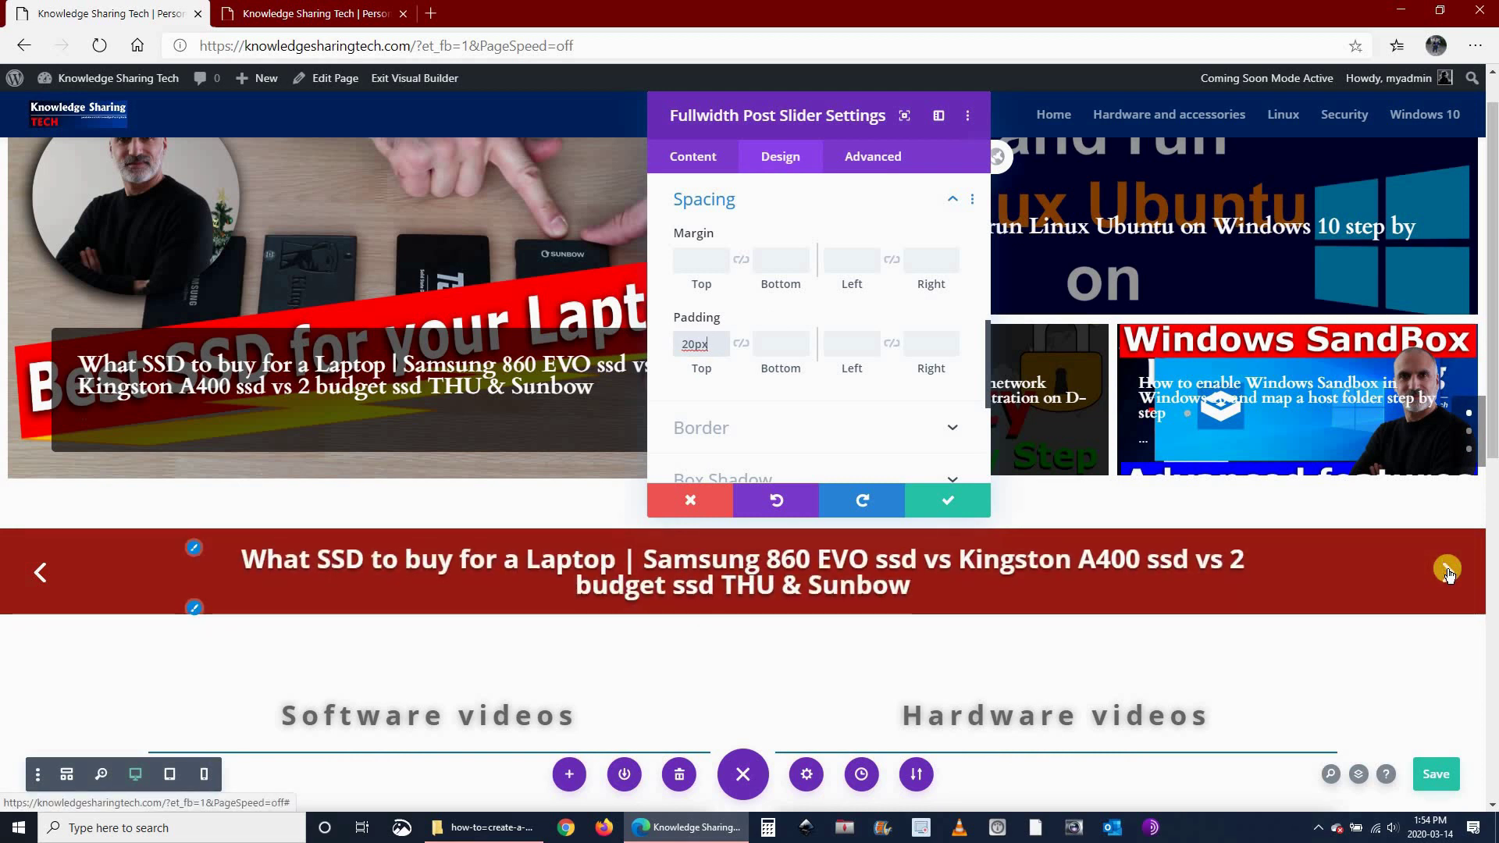
left_click(1446, 570)
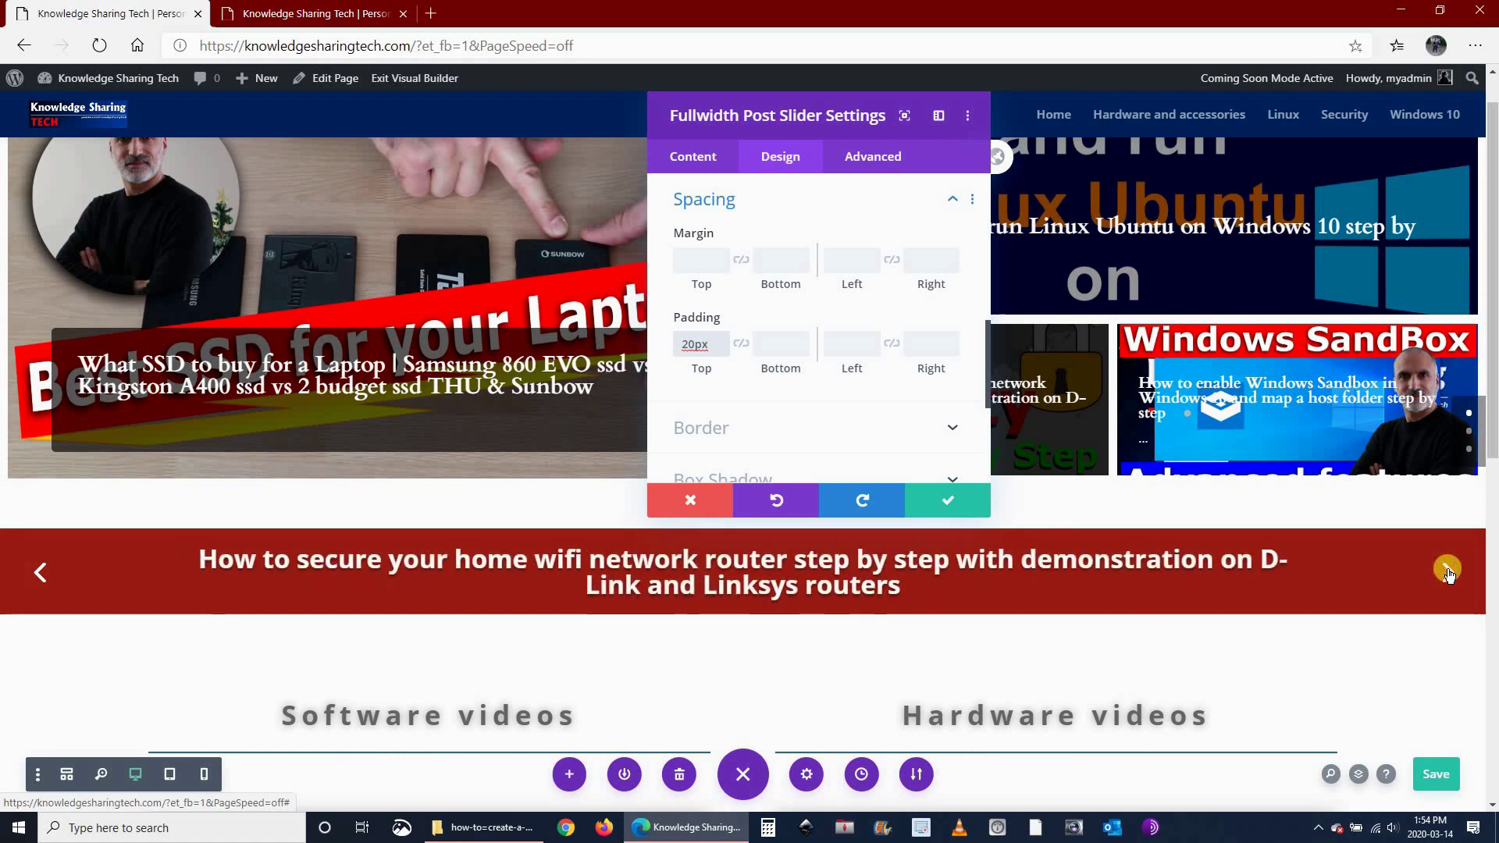
left_click(1447, 570)
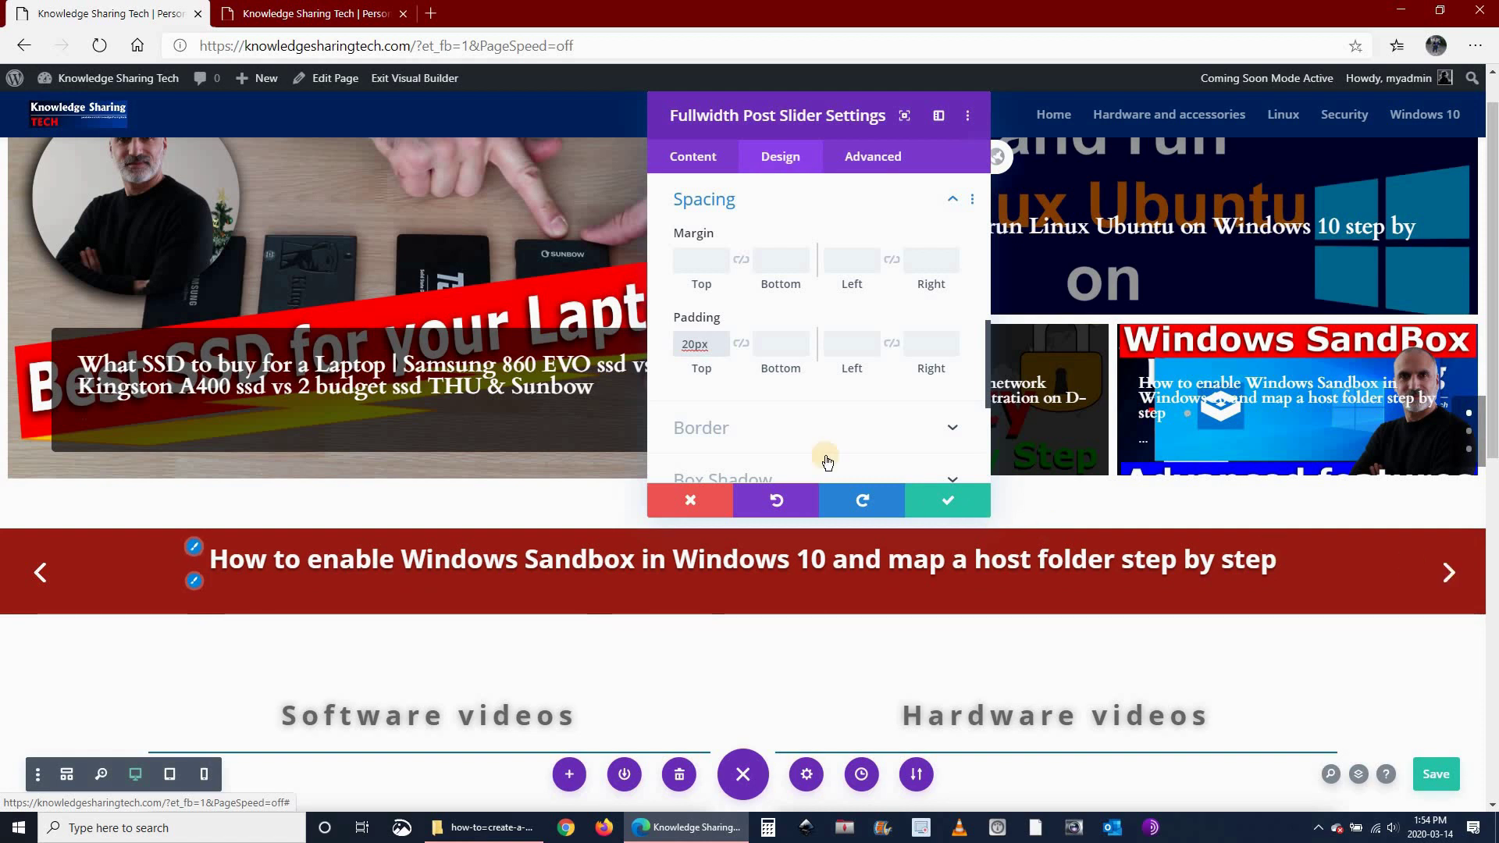
scroll(743, 398, "down", 1)
scroll(743, 400, "down", 1)
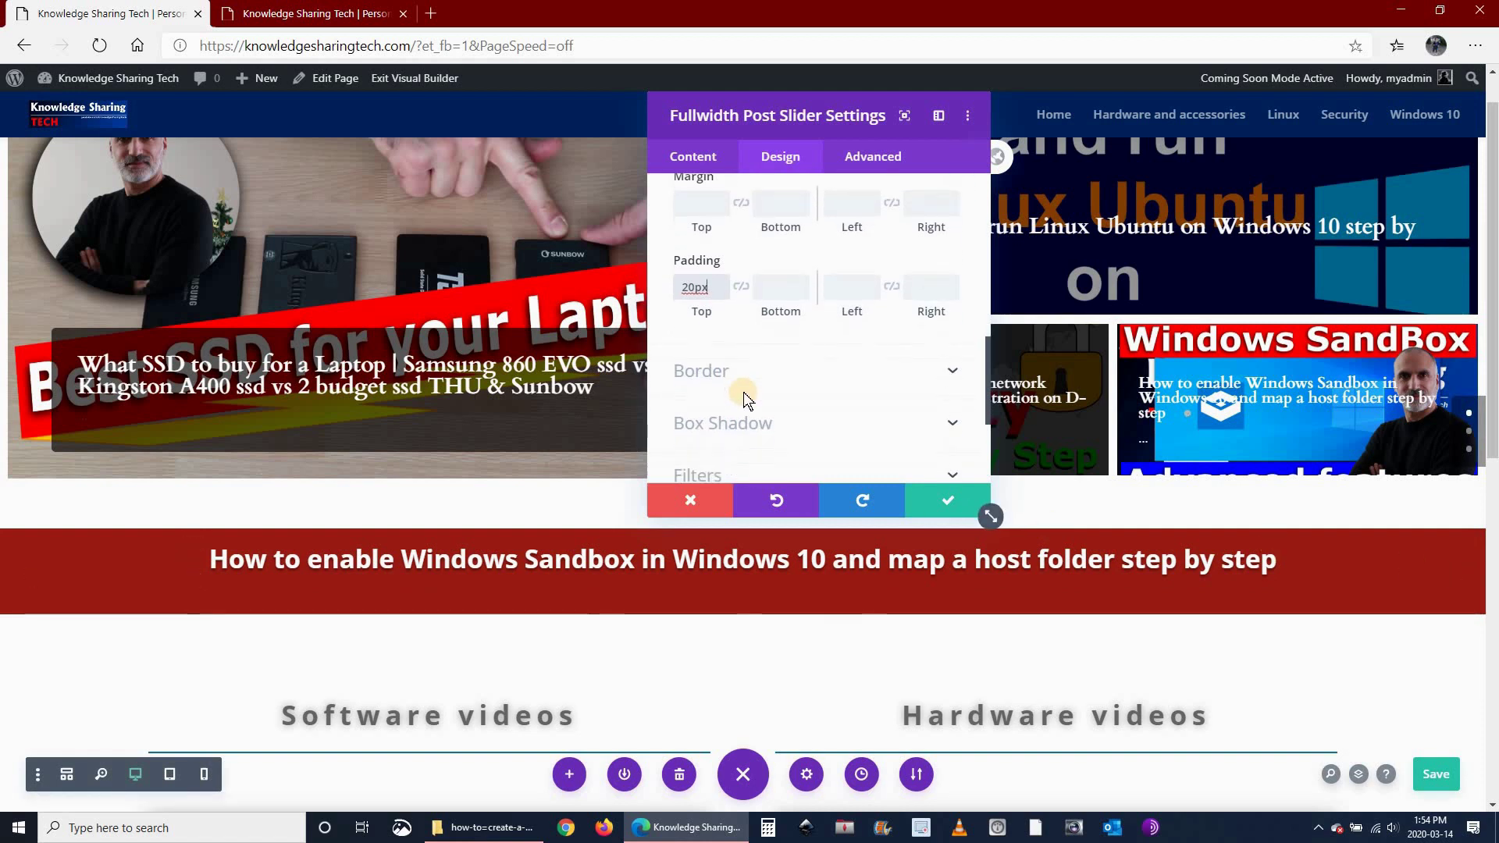
scroll(770, 380, "down", 5)
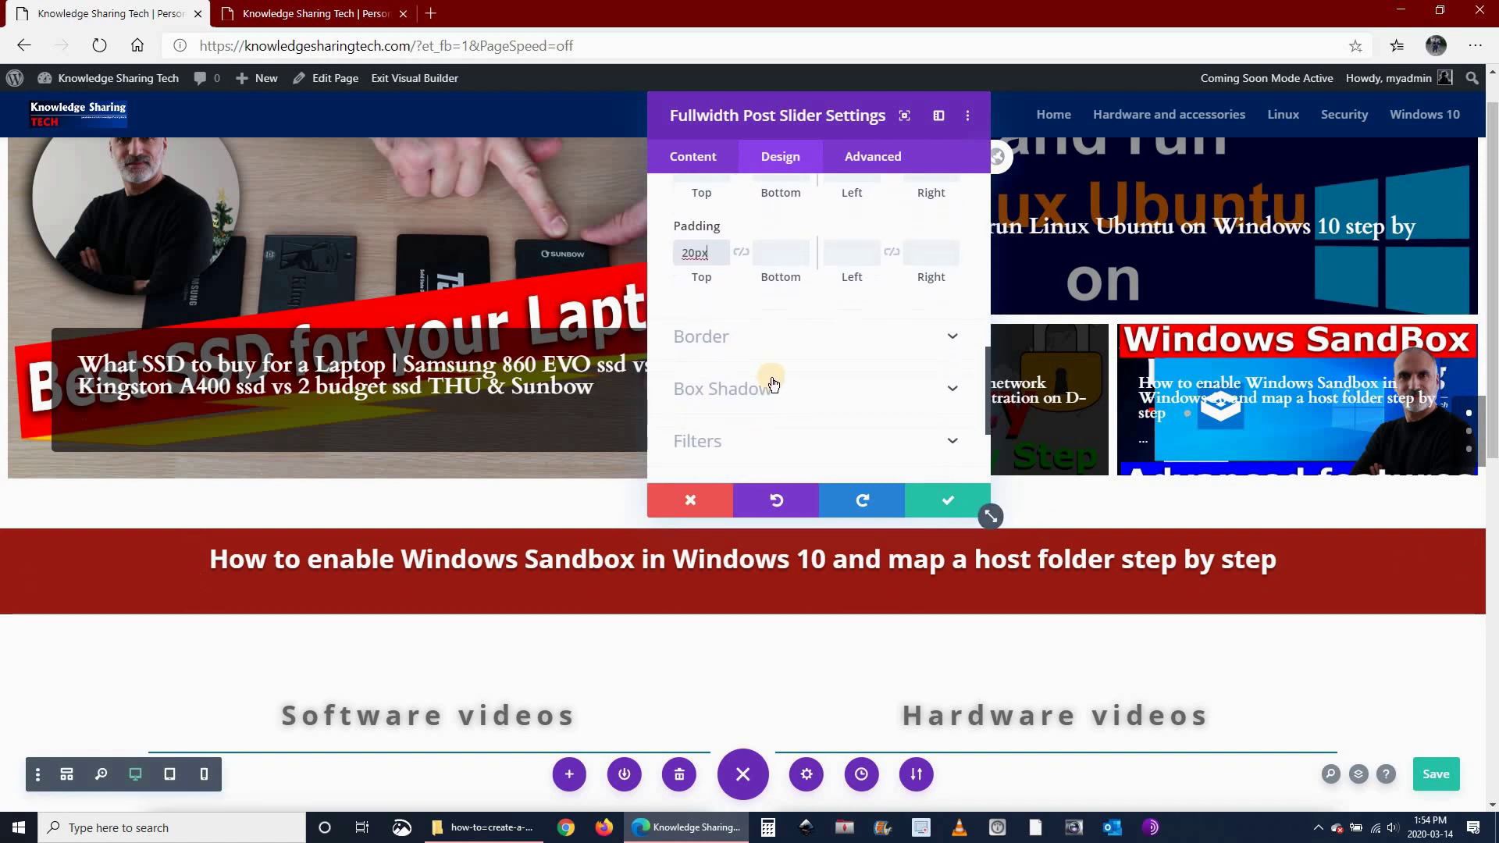
scroll(788, 398, "down", 1)
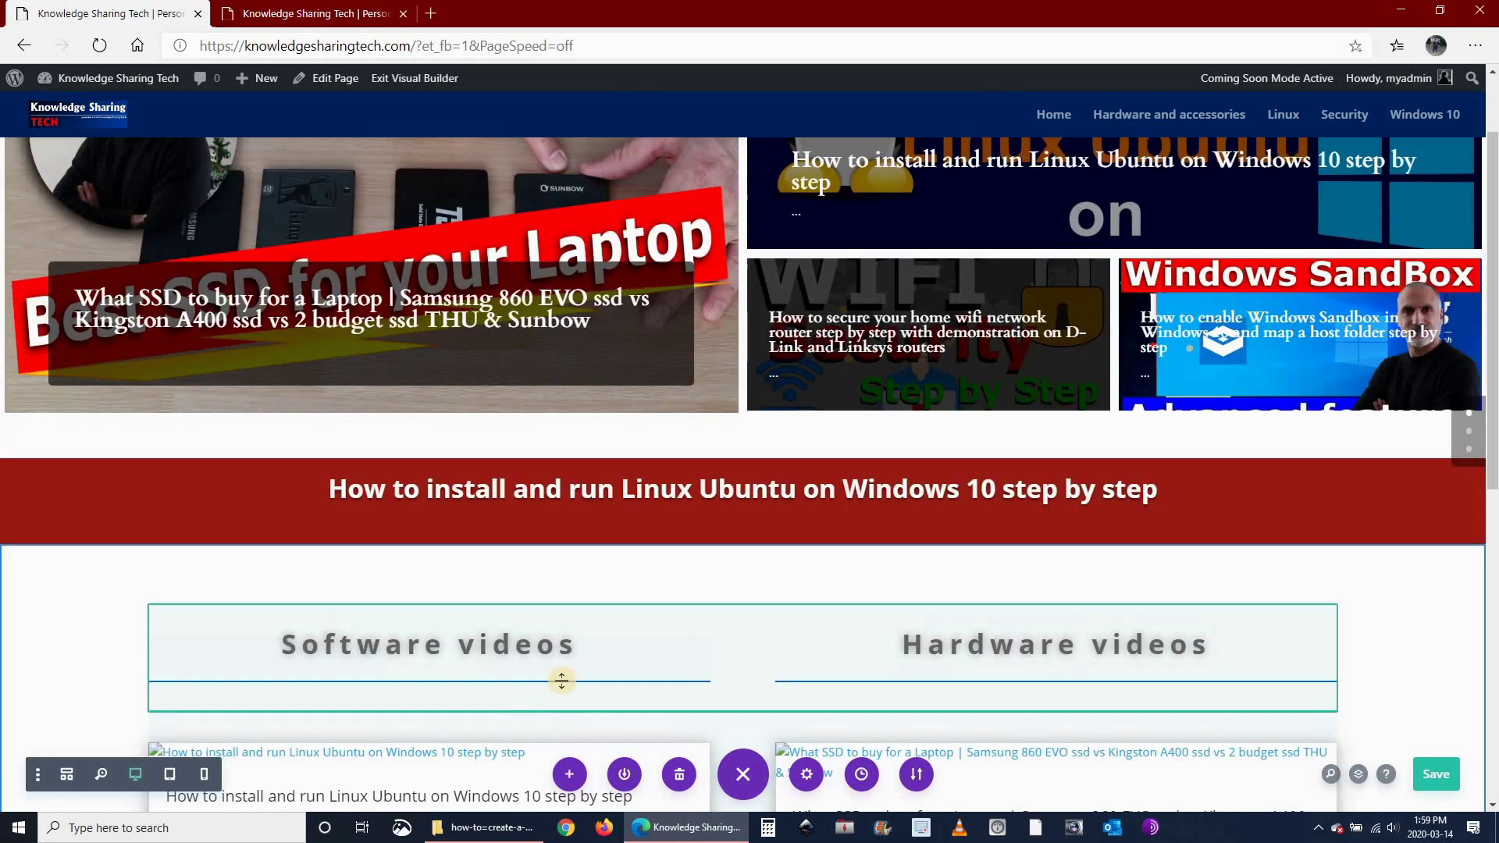
scroll(562, 679, "down", 3)
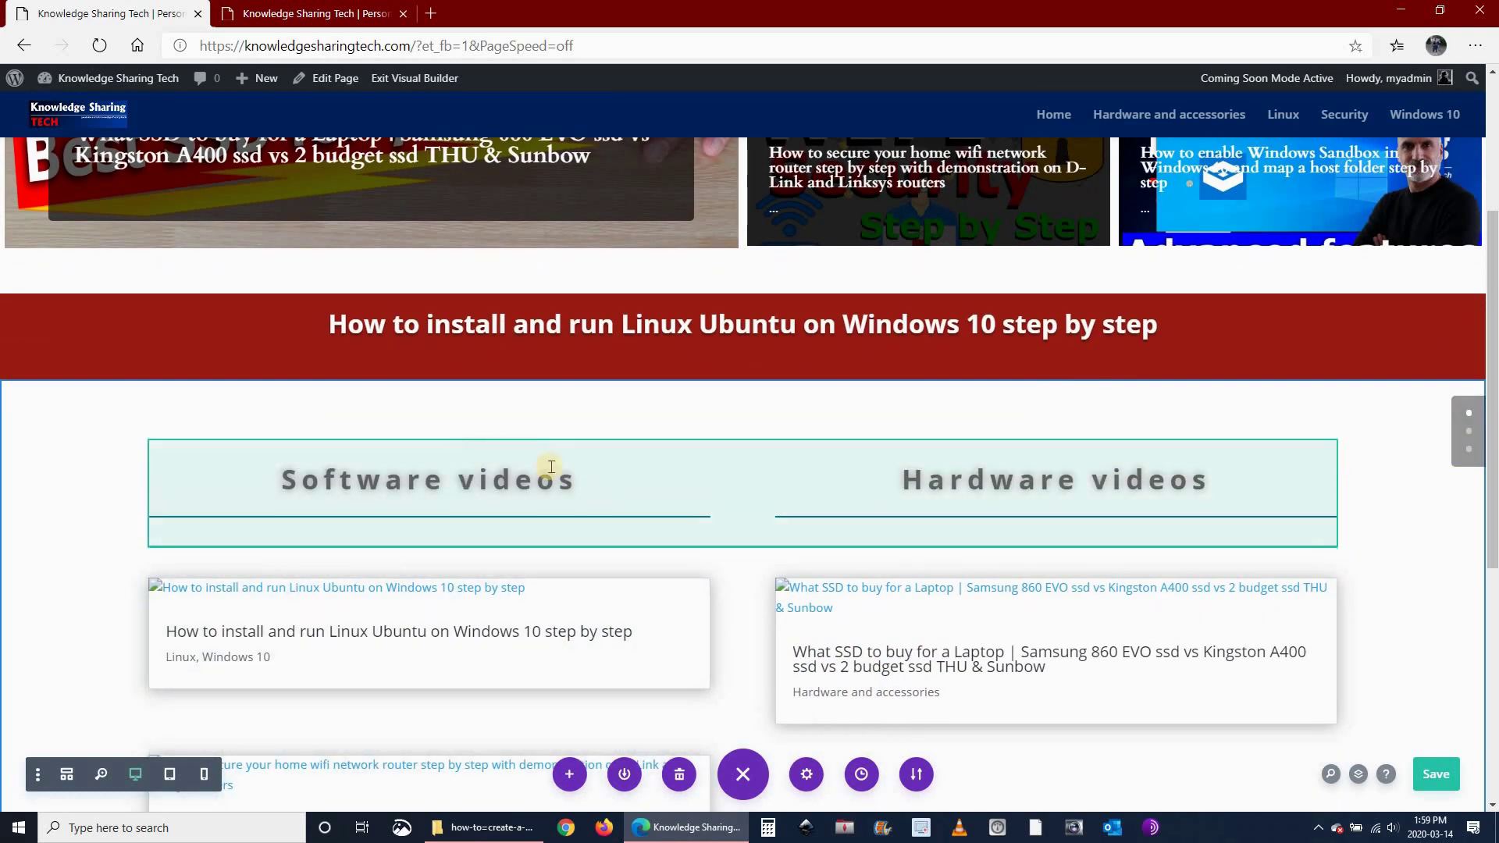
Split both the posts row and headings row into three equal columns
left_click(241, 565)
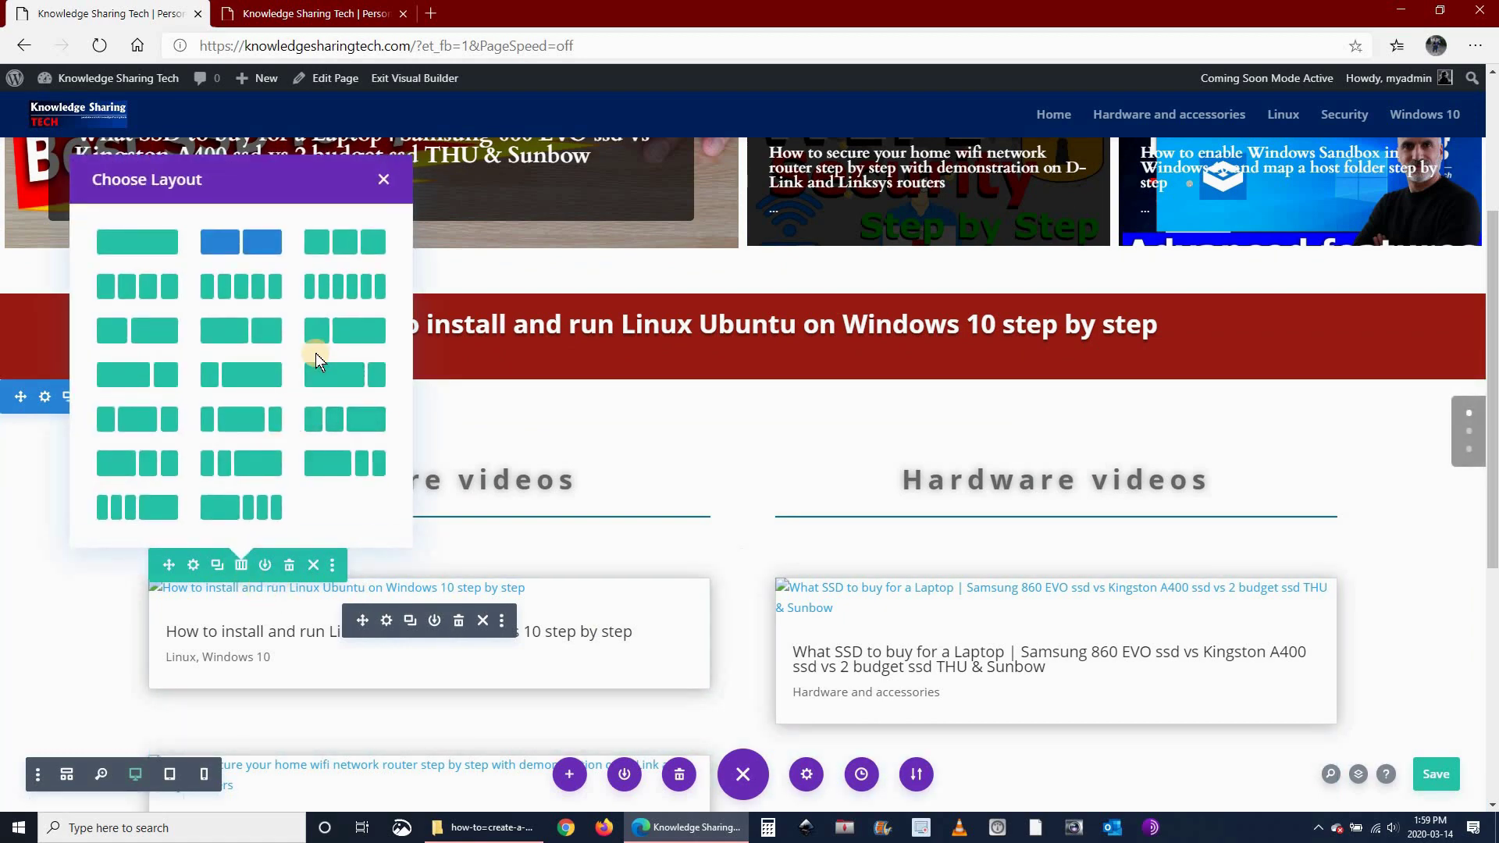
left_click(348, 241)
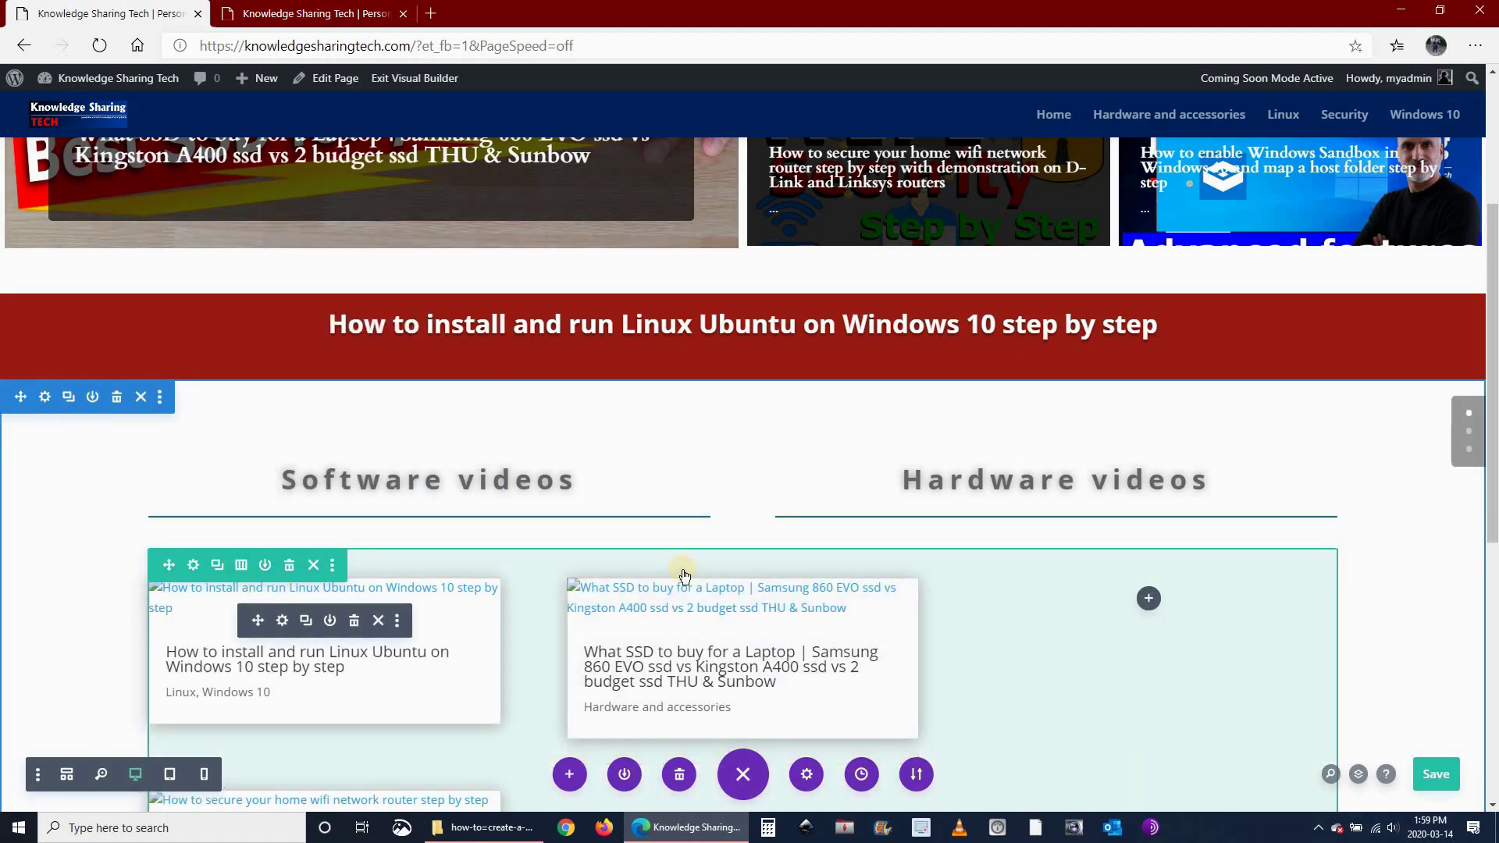
left_click(241, 423)
left_click(342, 523)
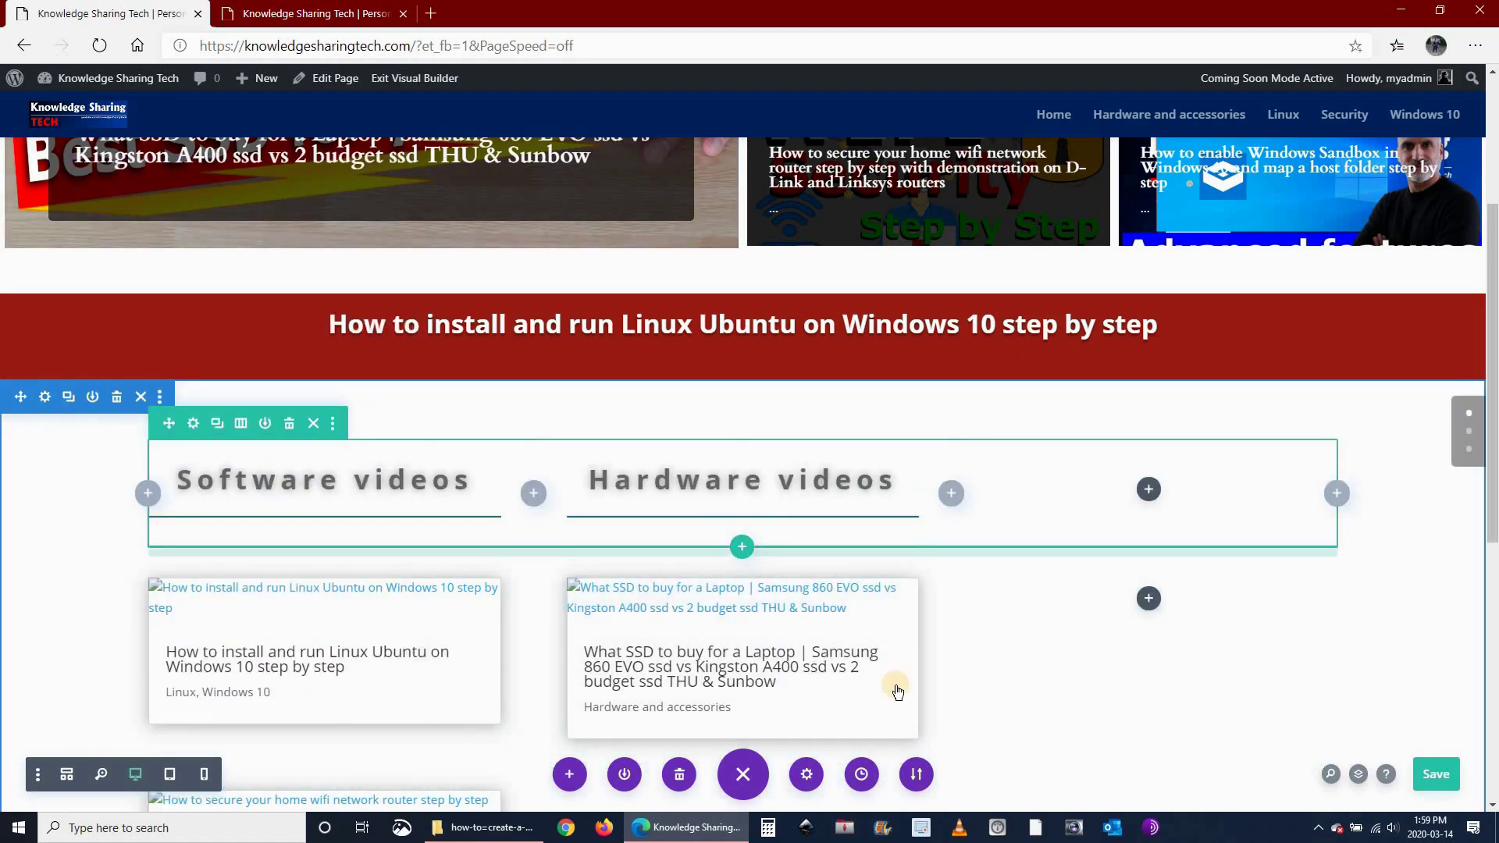
Move the SSD blog and a Hardware heading to column three; rename the middle heading 'Security videos'
left_click_drag(753, 625, 1148, 597)
left_click_drag(752, 498, 1139, 491)
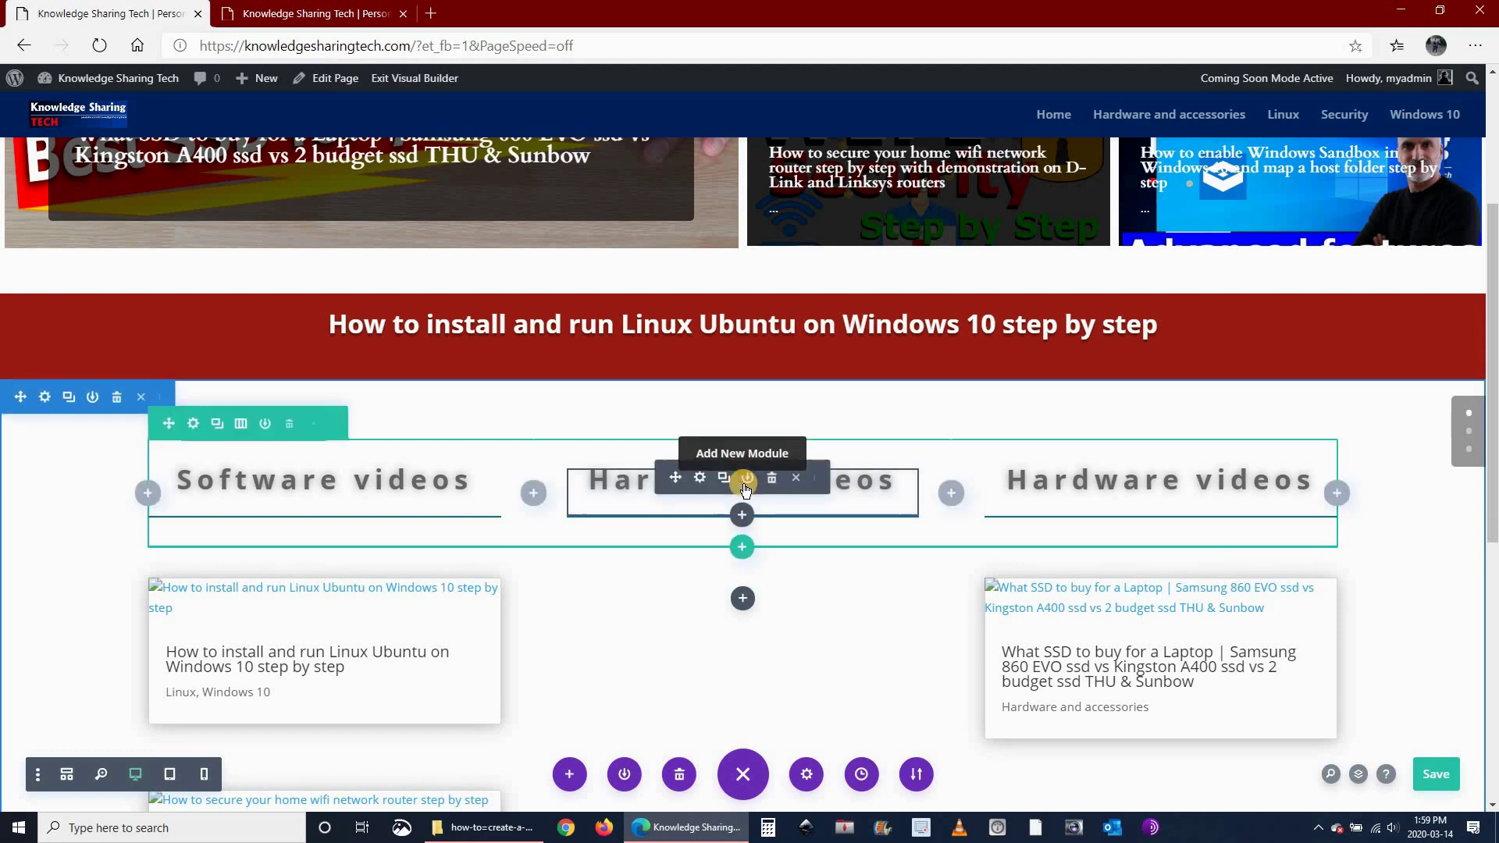
left_click(628, 484)
double_click(1019, 575)
type("Security videos")
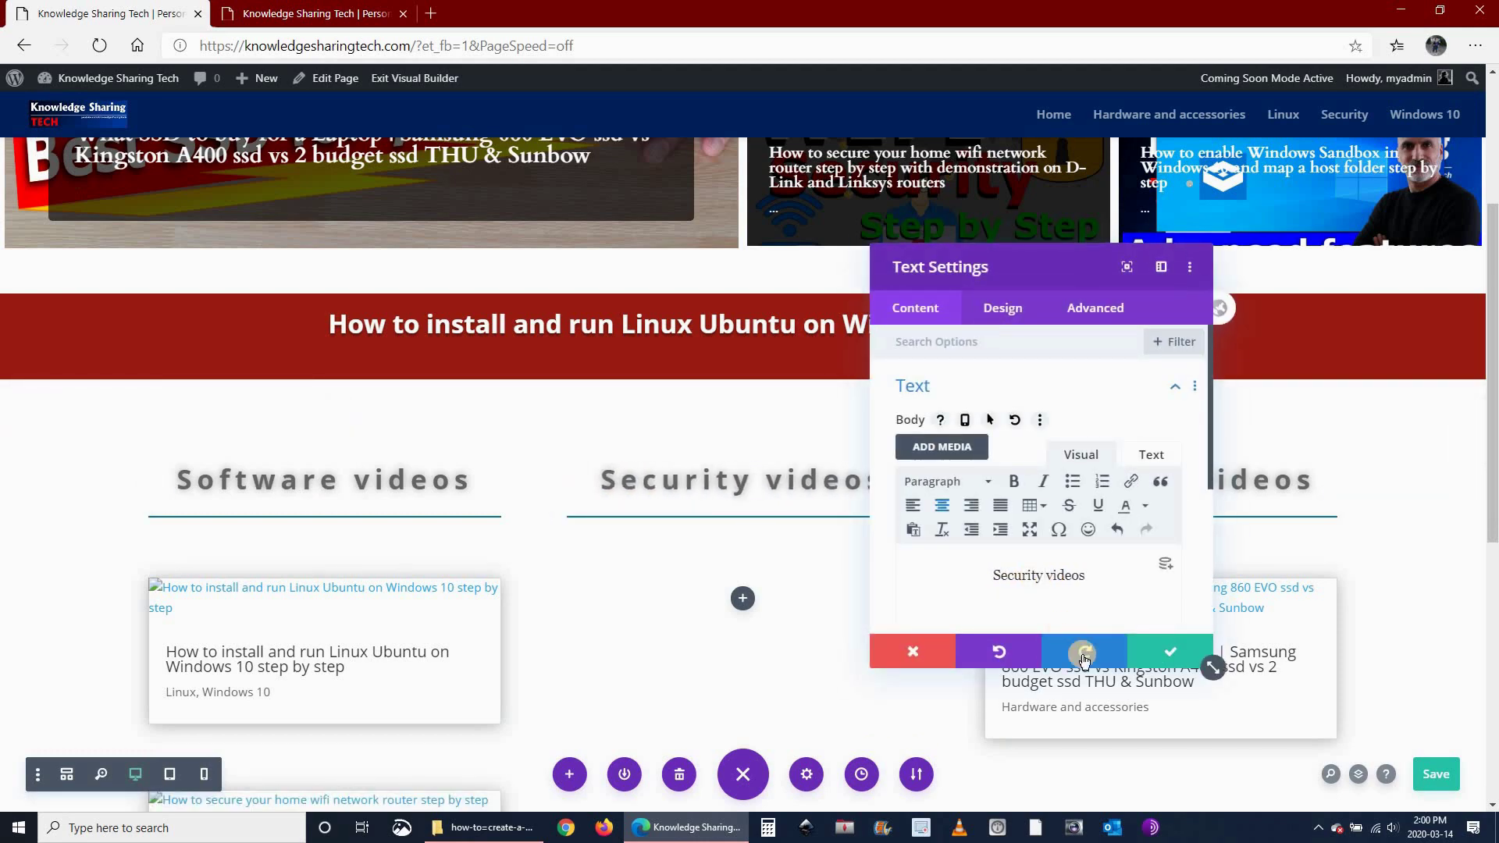
left_click(1084, 655)
scroll(1014, 679, "down", 2)
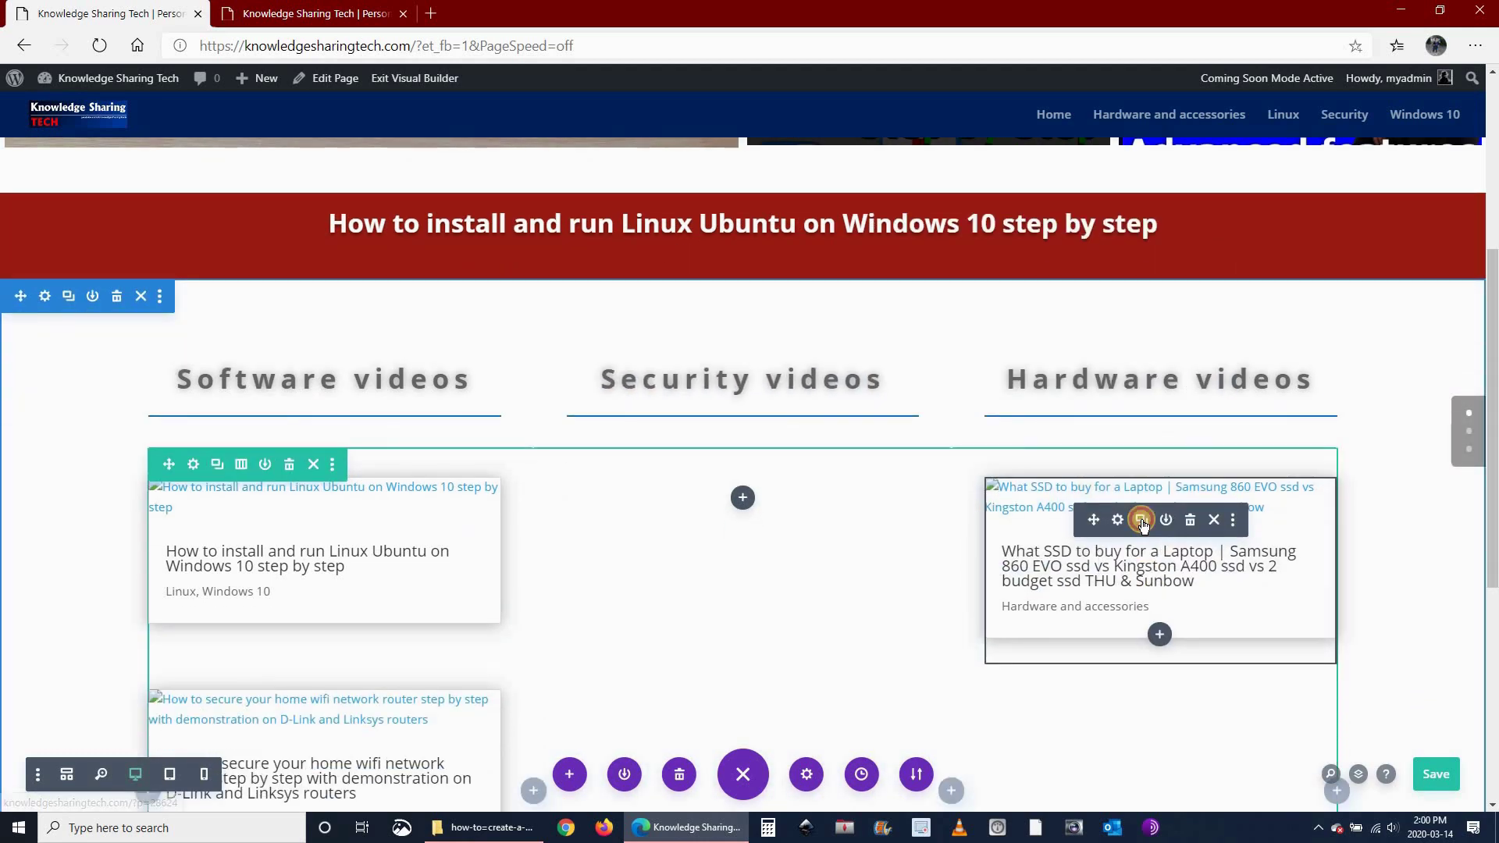
Copy the blog module into the middle column and limit it to the Security category
left_click_drag(978, 682, 693, 507)
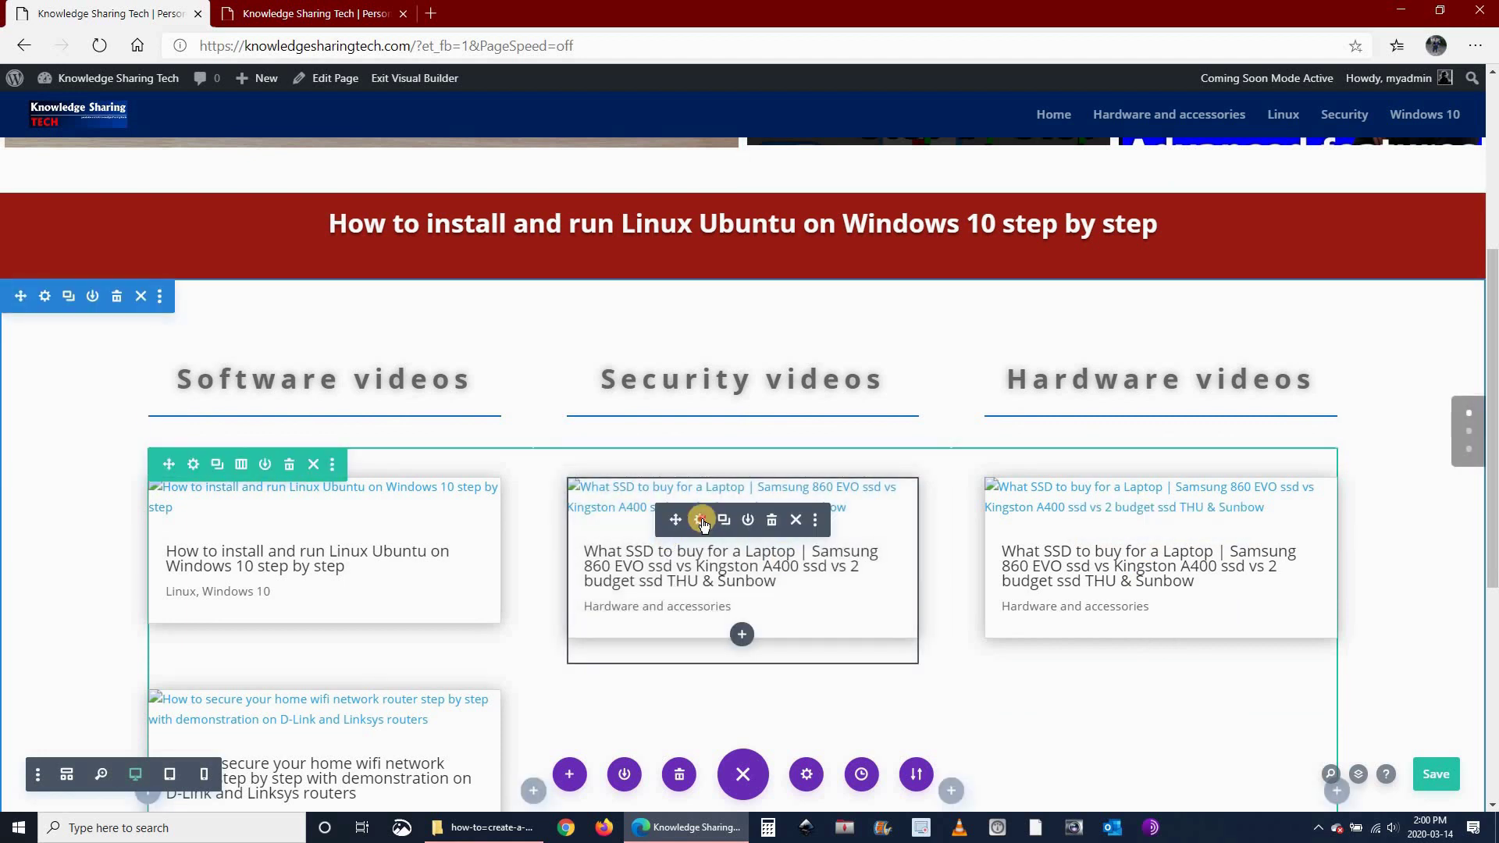
left_click(700, 520)
scroll(947, 488, "down", 2)
left_click(921, 550)
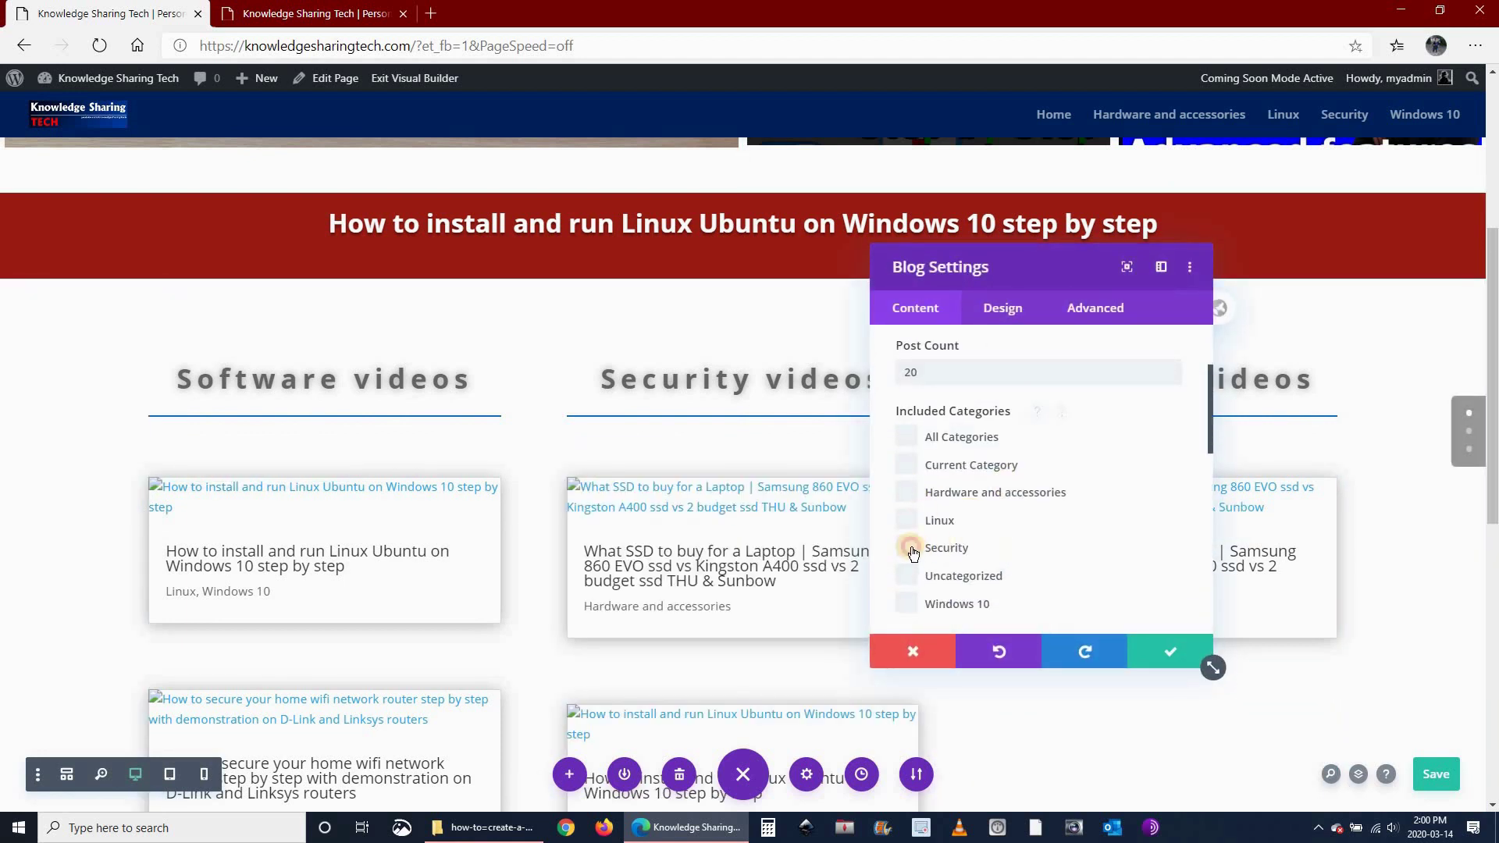
scroll(1081, 538, "down", 3)
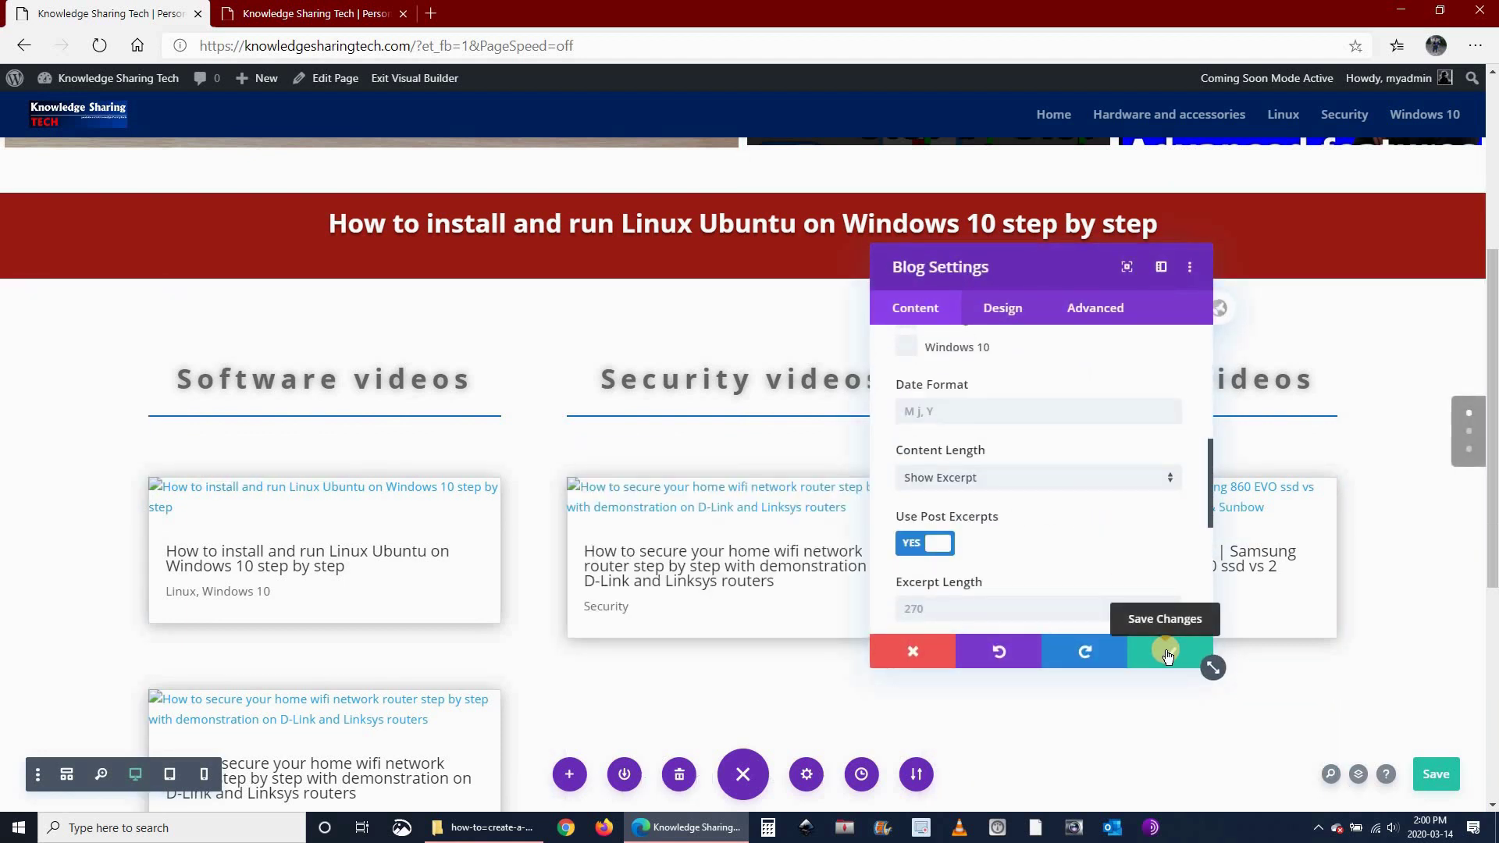
left_click(1168, 653)
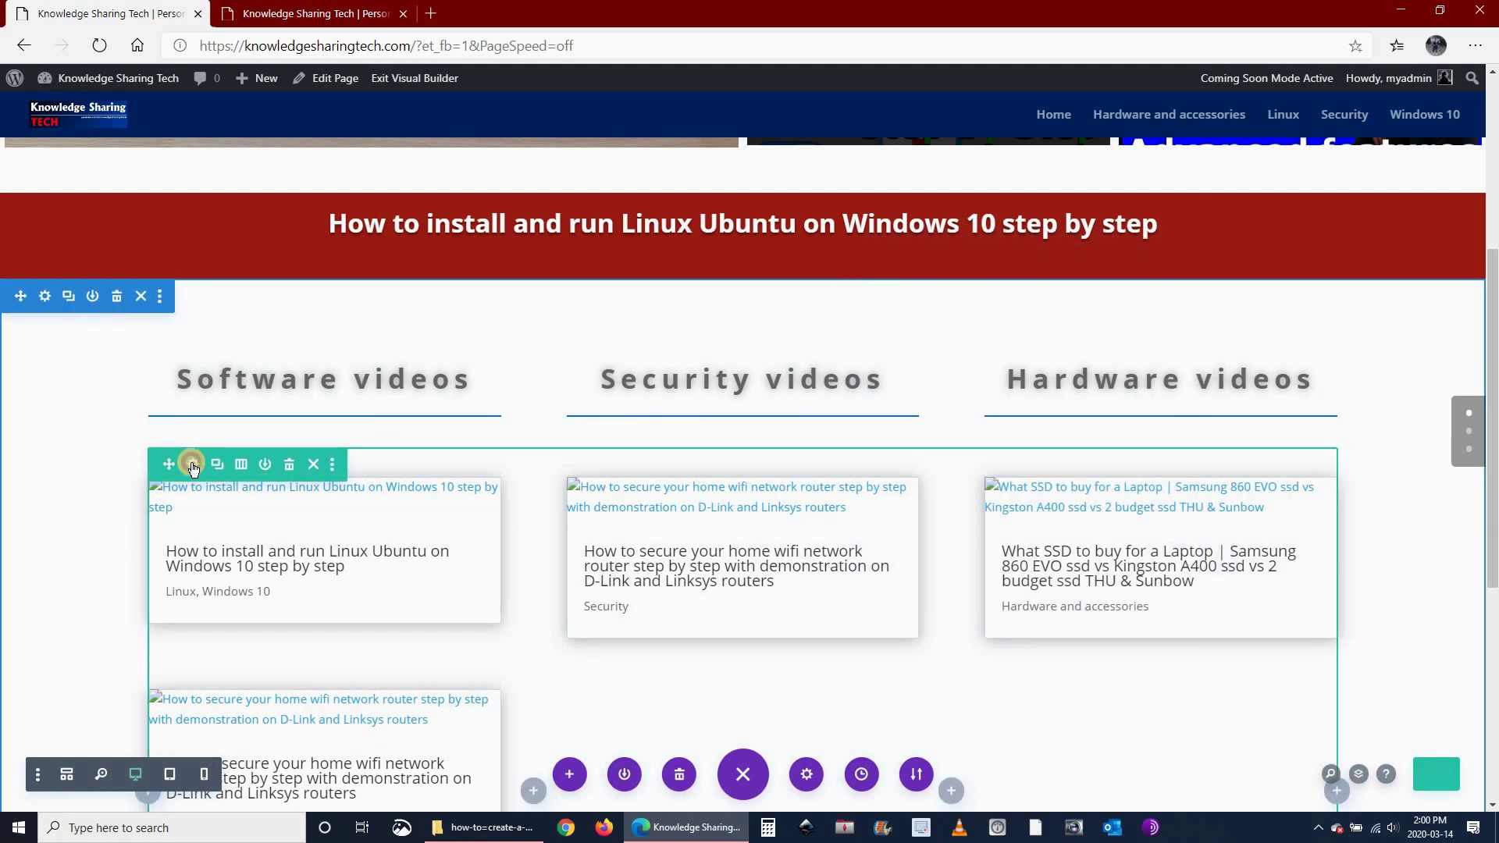
Set Padding Top to 0 in both the posts row and headings row
left_click(192, 465)
left_click(1002, 307)
left_click(968, 435)
left_click(927, 491)
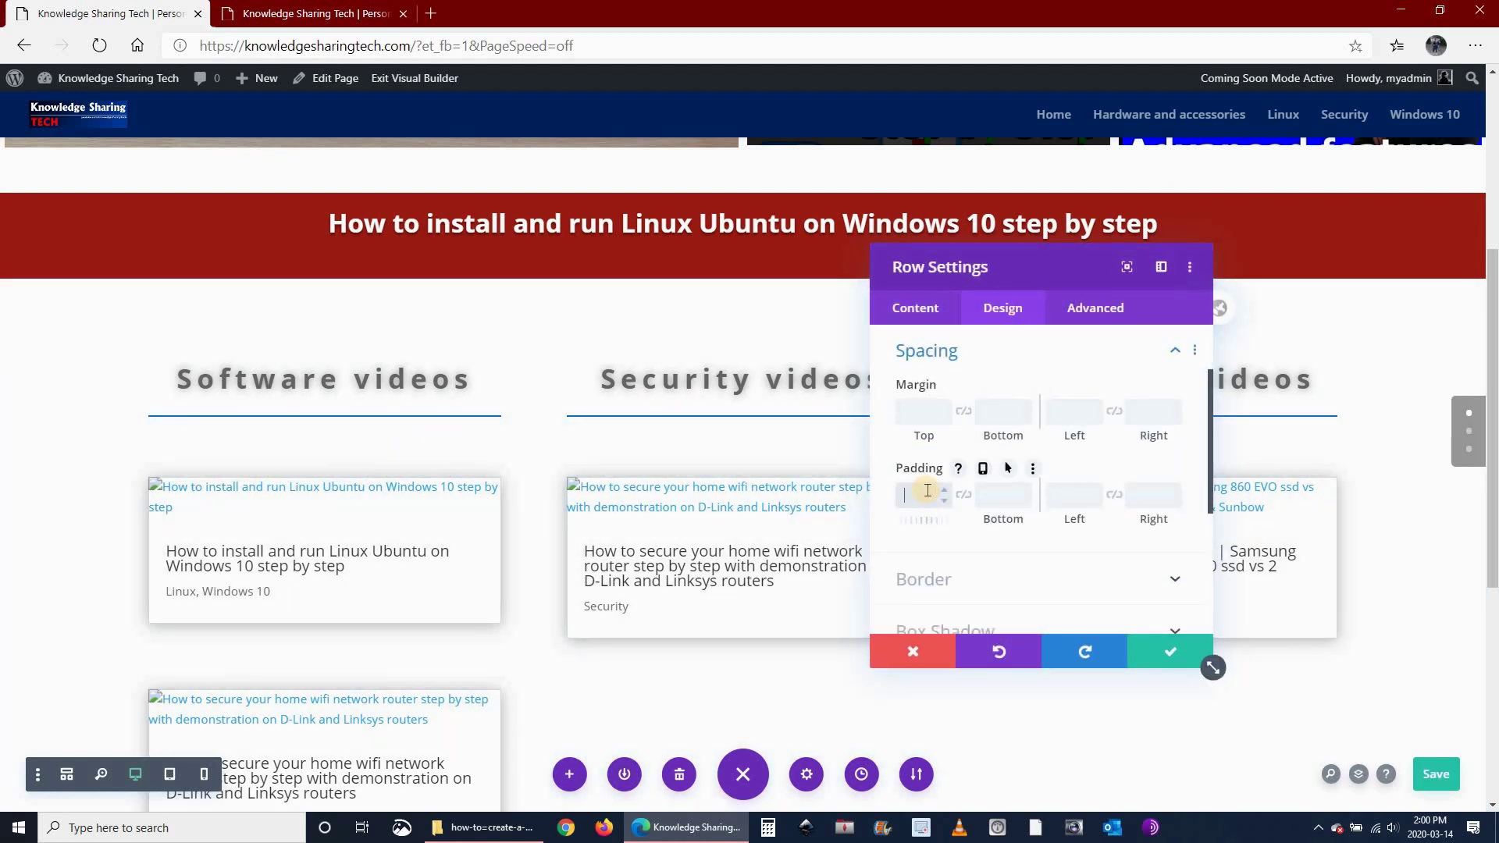
type("0")
left_click(1166, 656)
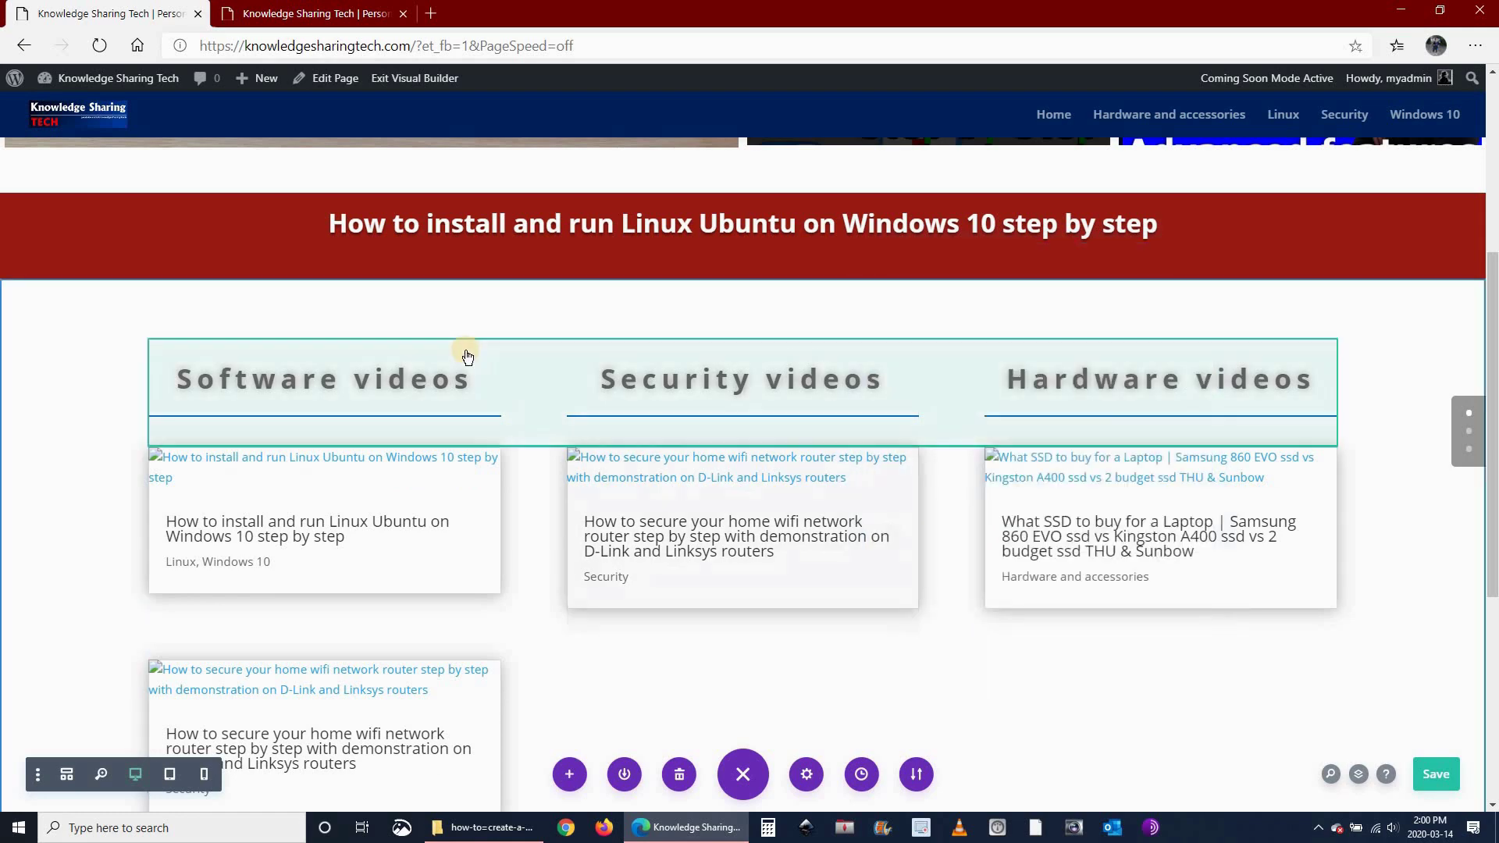
left_click(191, 325)
left_click(1002, 307)
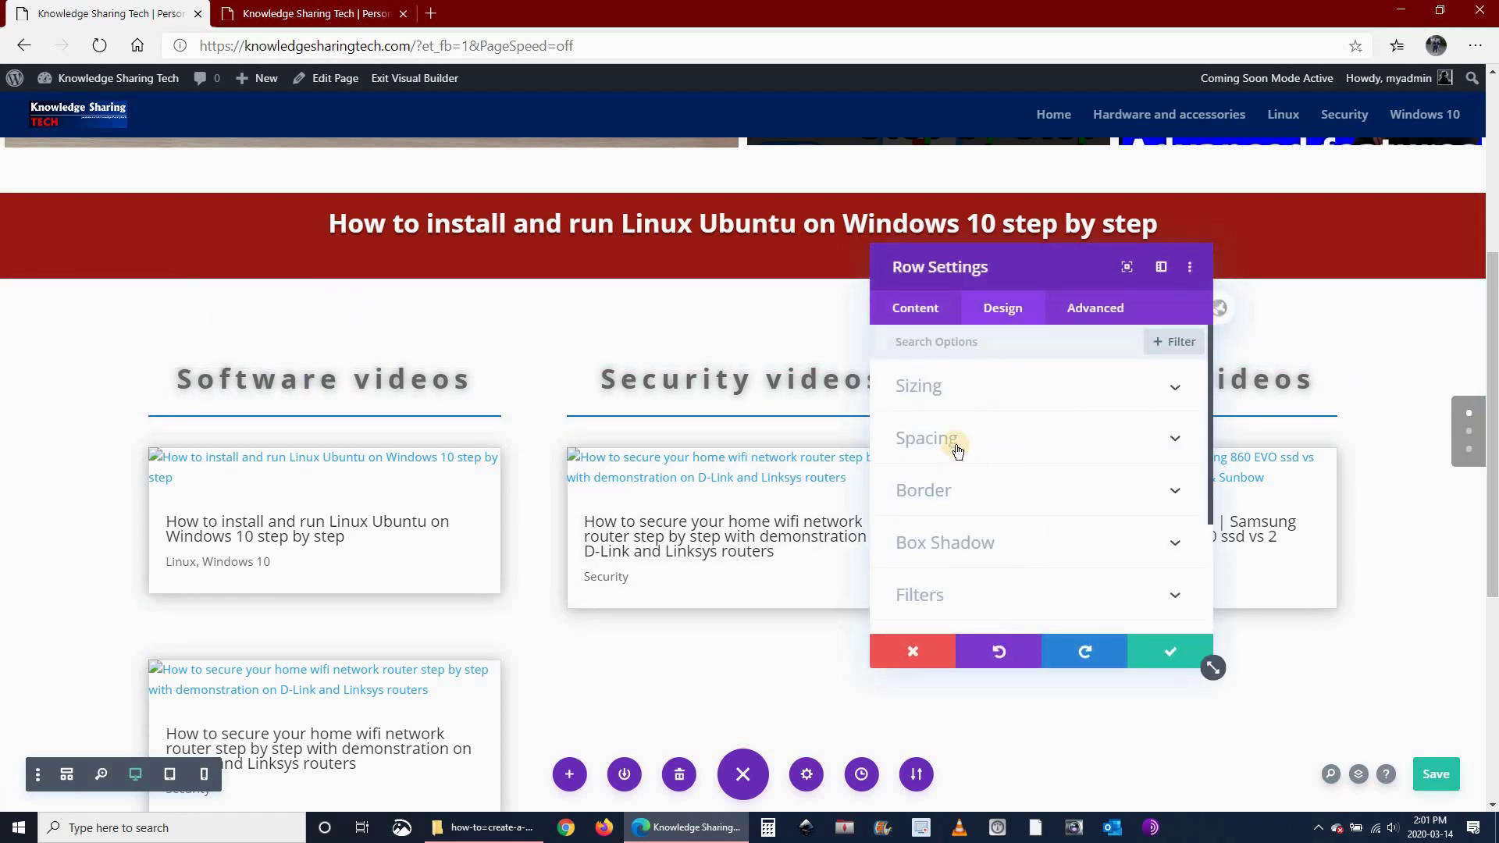
left_click(954, 437)
left_click(924, 494)
type("0")
left_click(1168, 651)
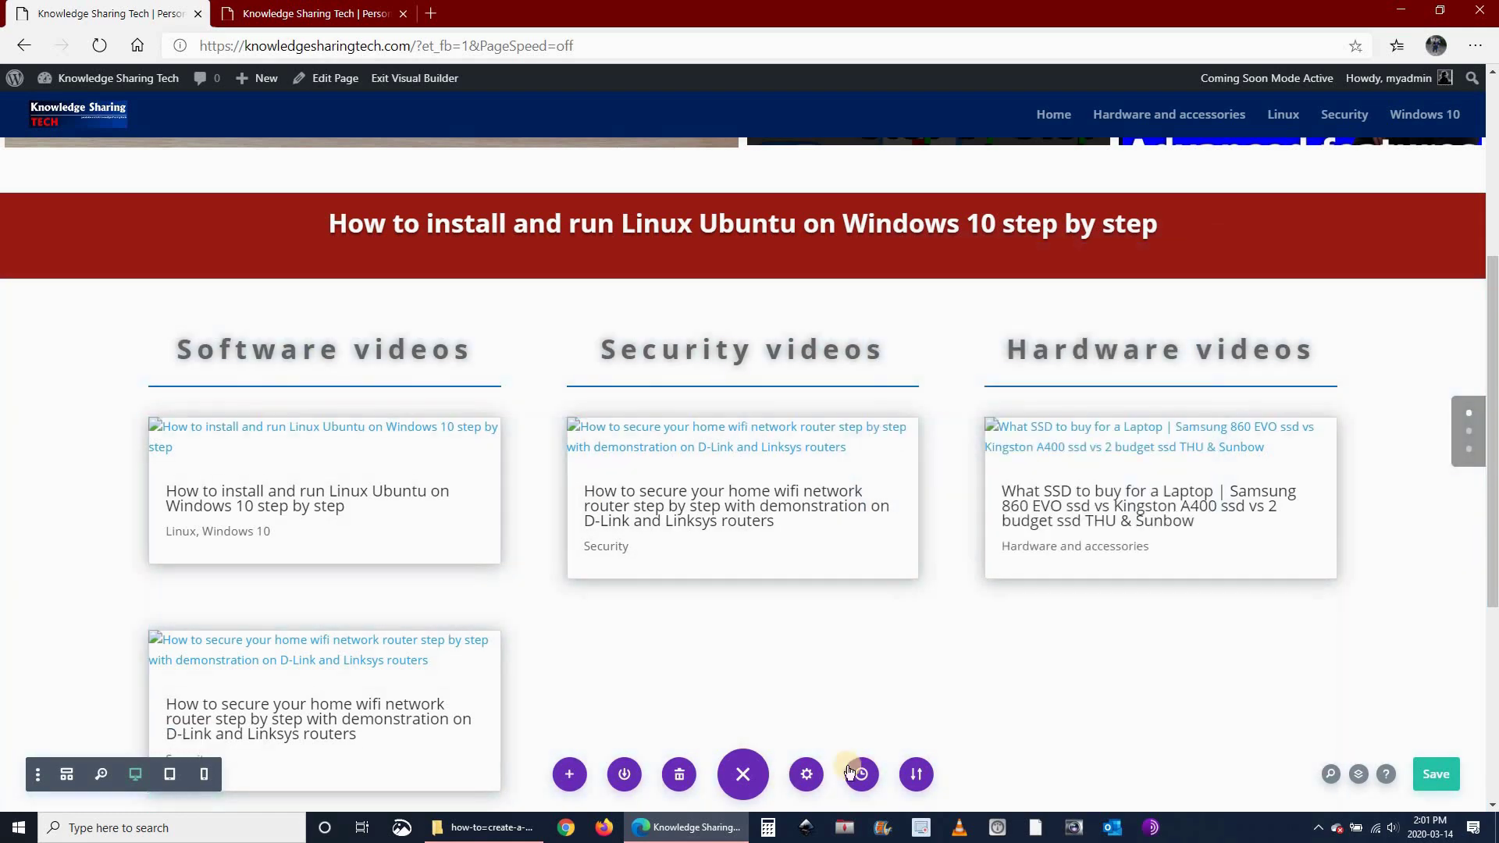
Switch to the live homepage tab and scroll through the grid, slider and category columns
left_click(305, 13)
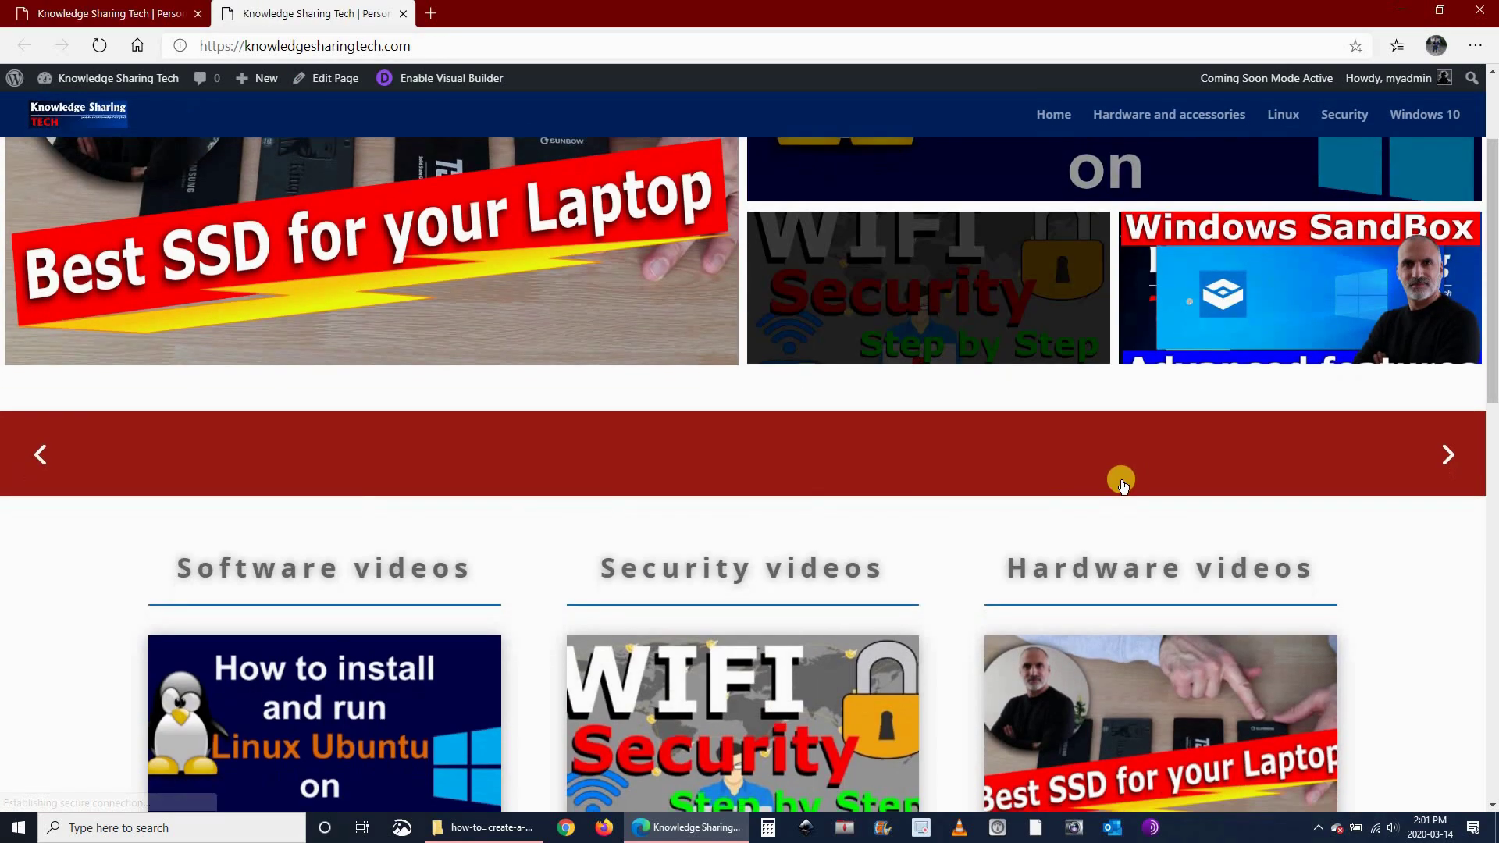
scroll(1120, 479, "up", 1)
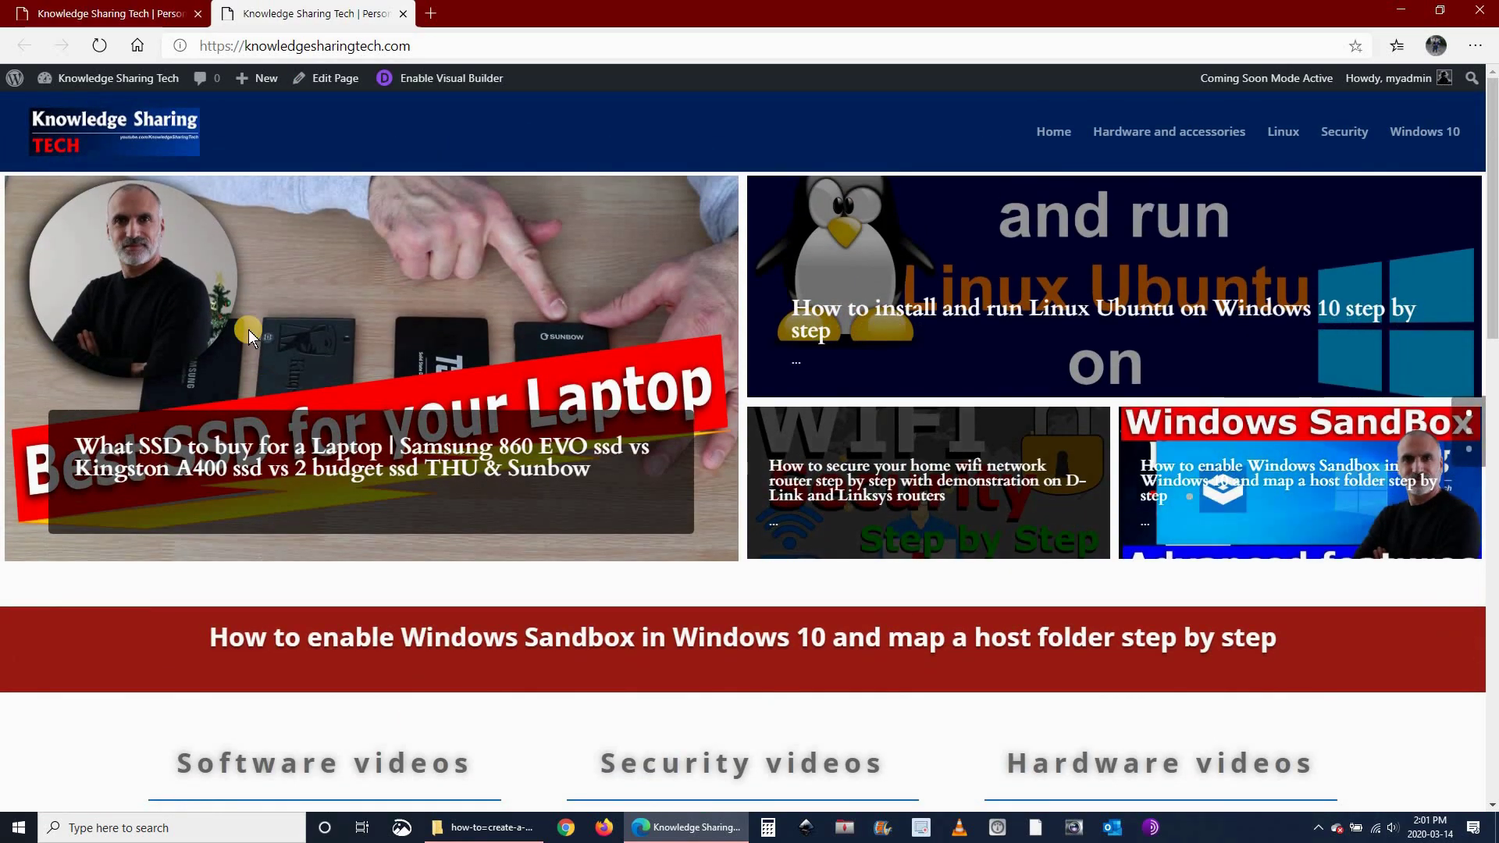
scroll(780, 424, "down", 2)
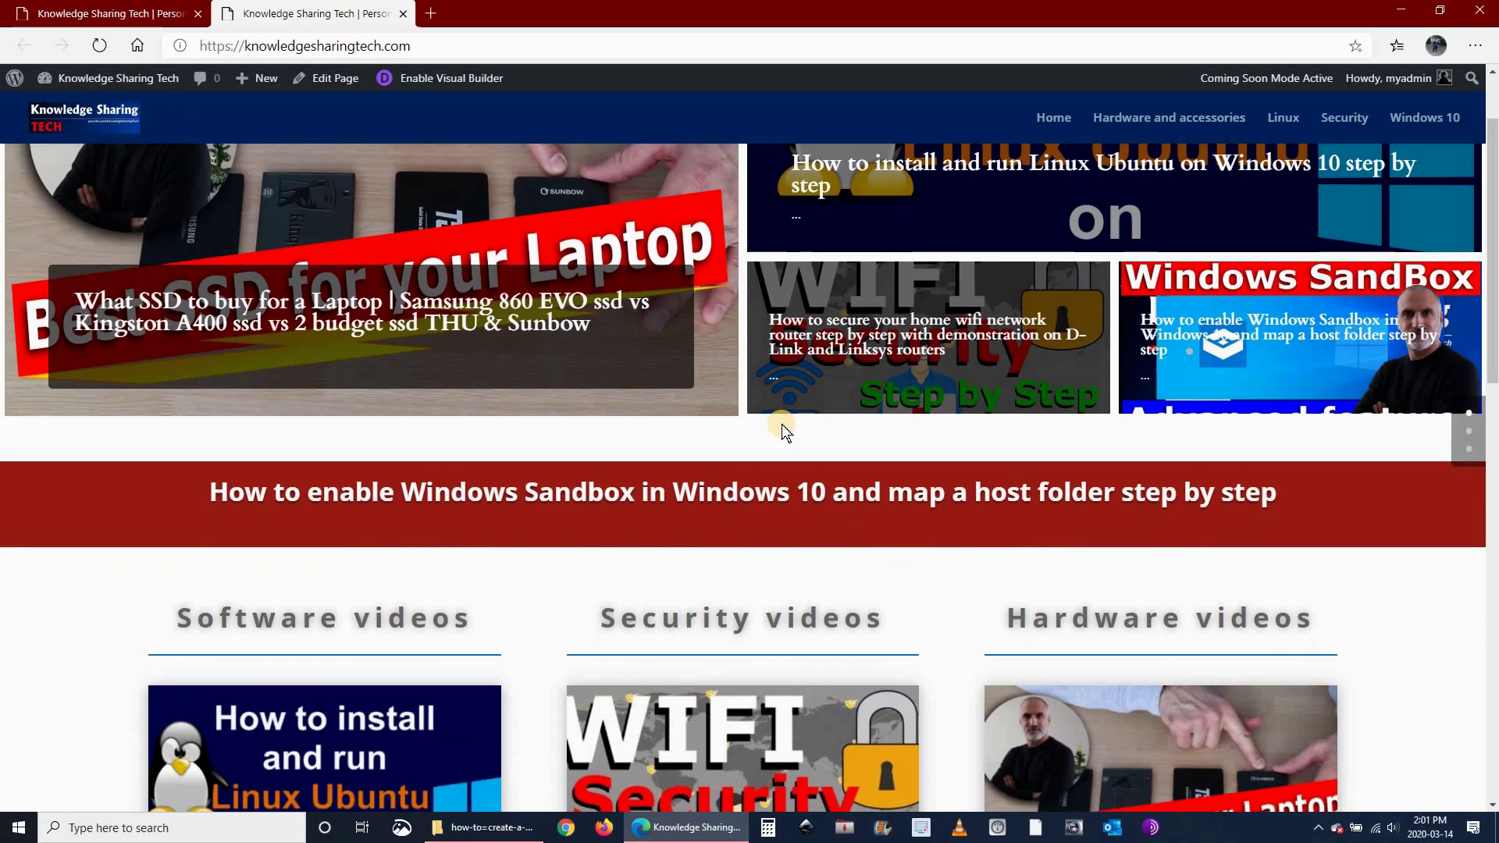
scroll(783, 429, "up", 2)
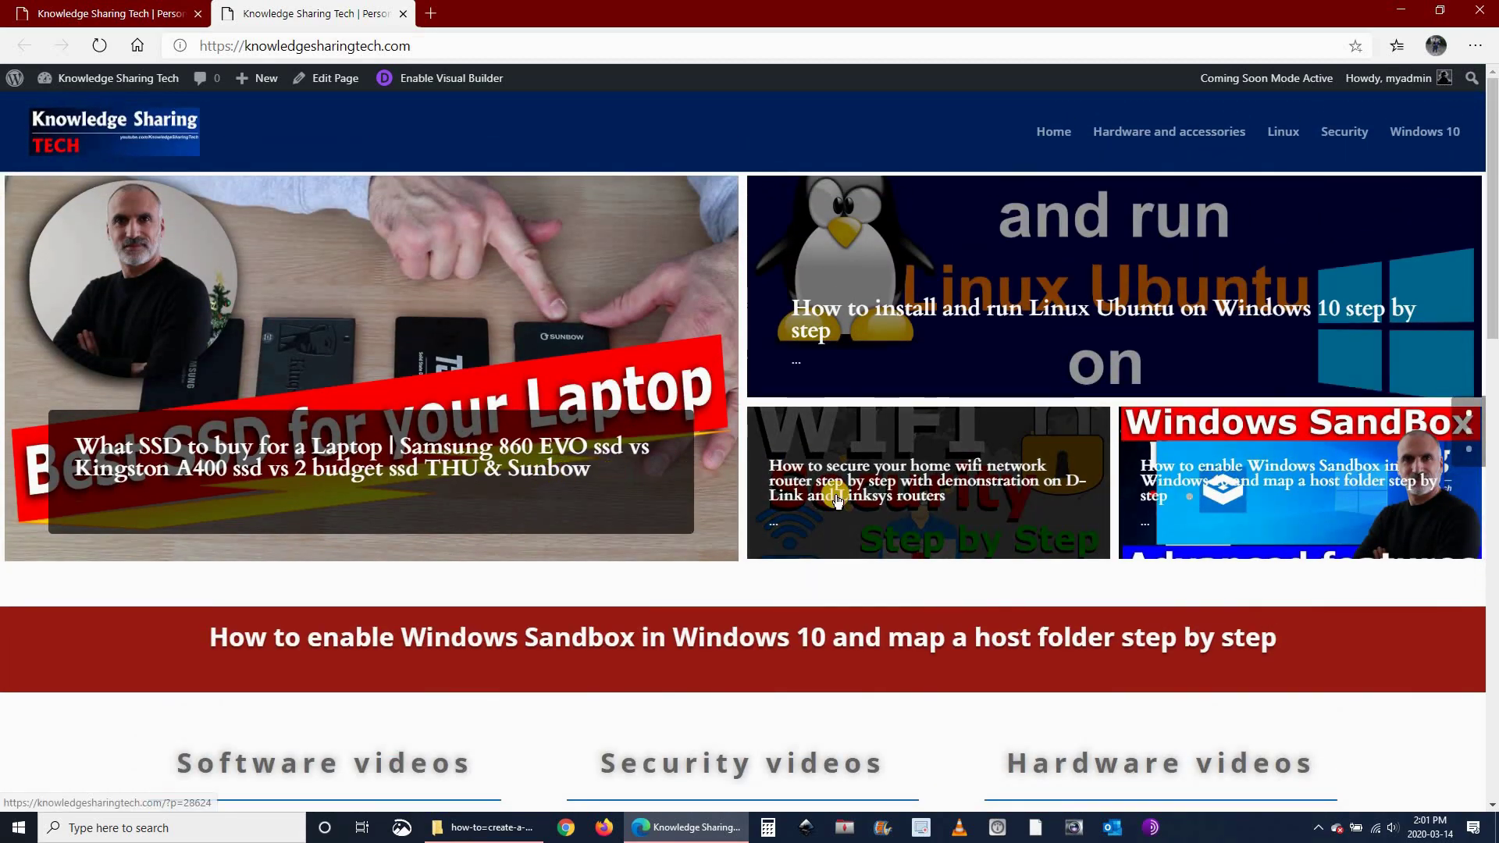
scroll(873, 505, "down", 3)
scroll(873, 507, "up", 3)
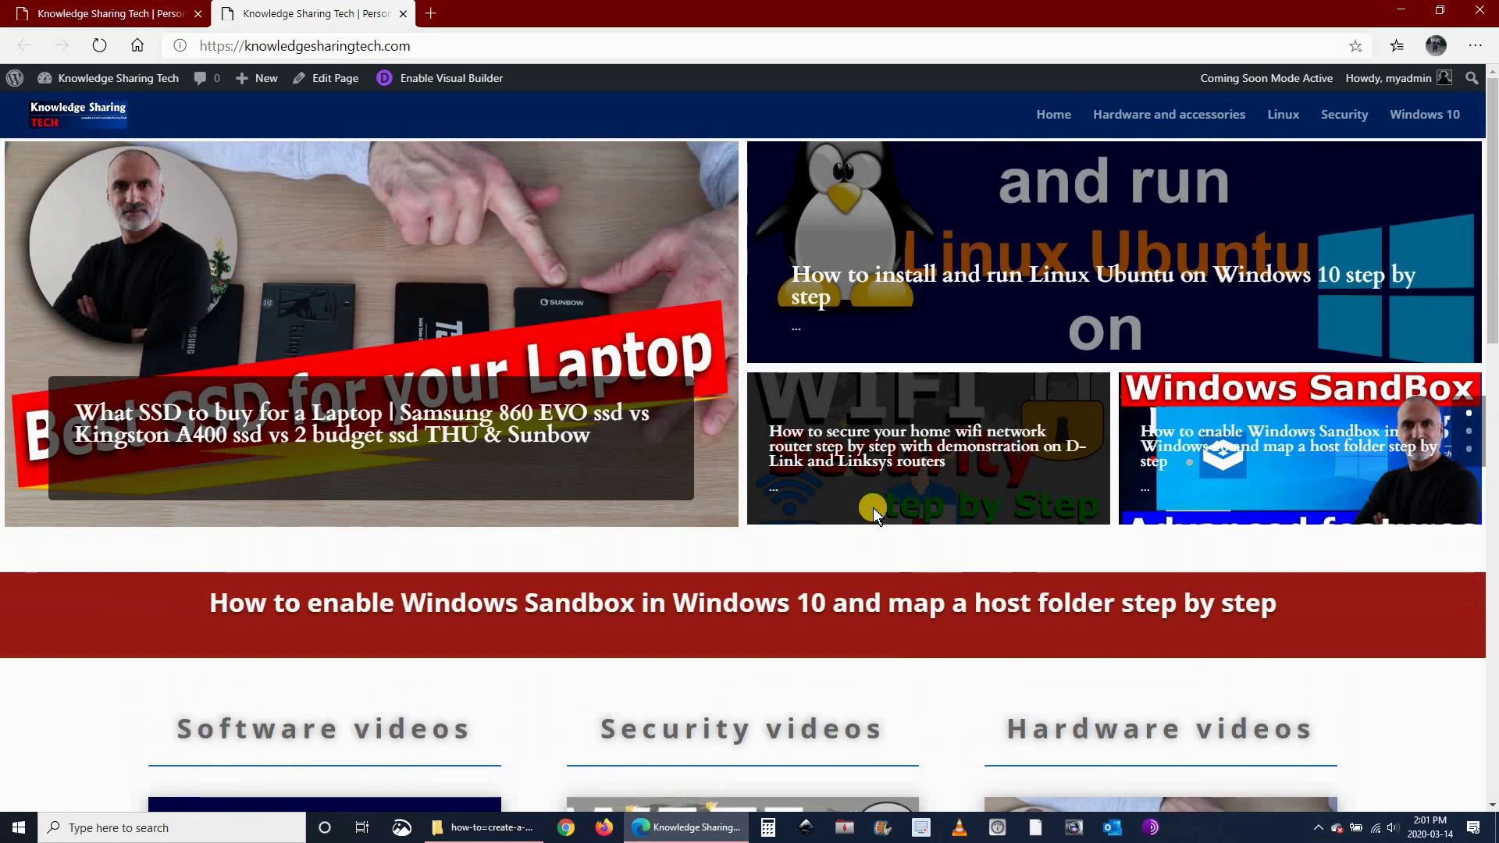
scroll(872, 507, "down", 4)
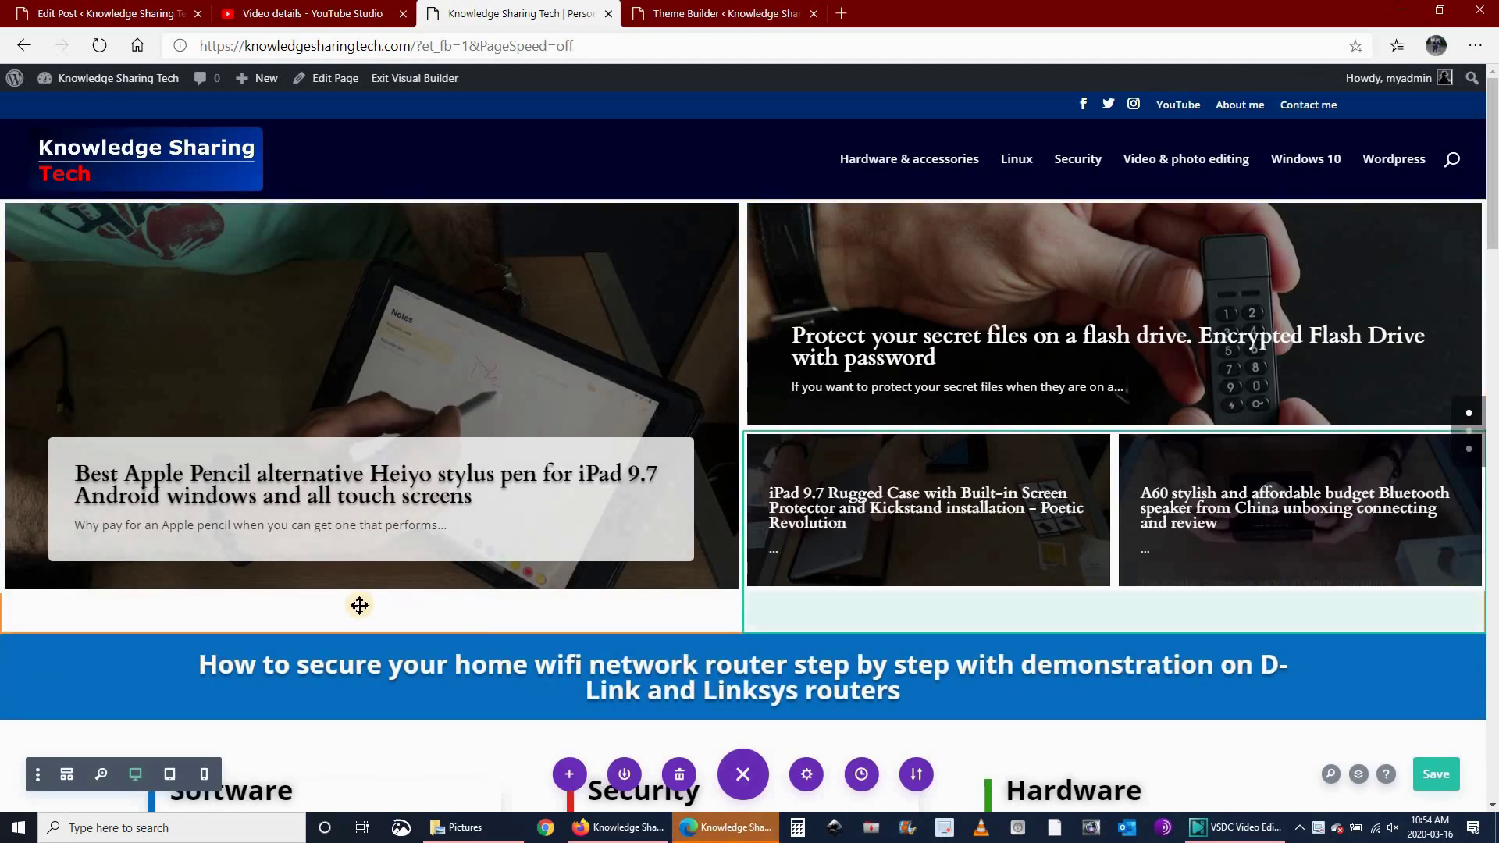
Give the post grid section a sloped bottom divider in its Design settings
left_click(136, 258)
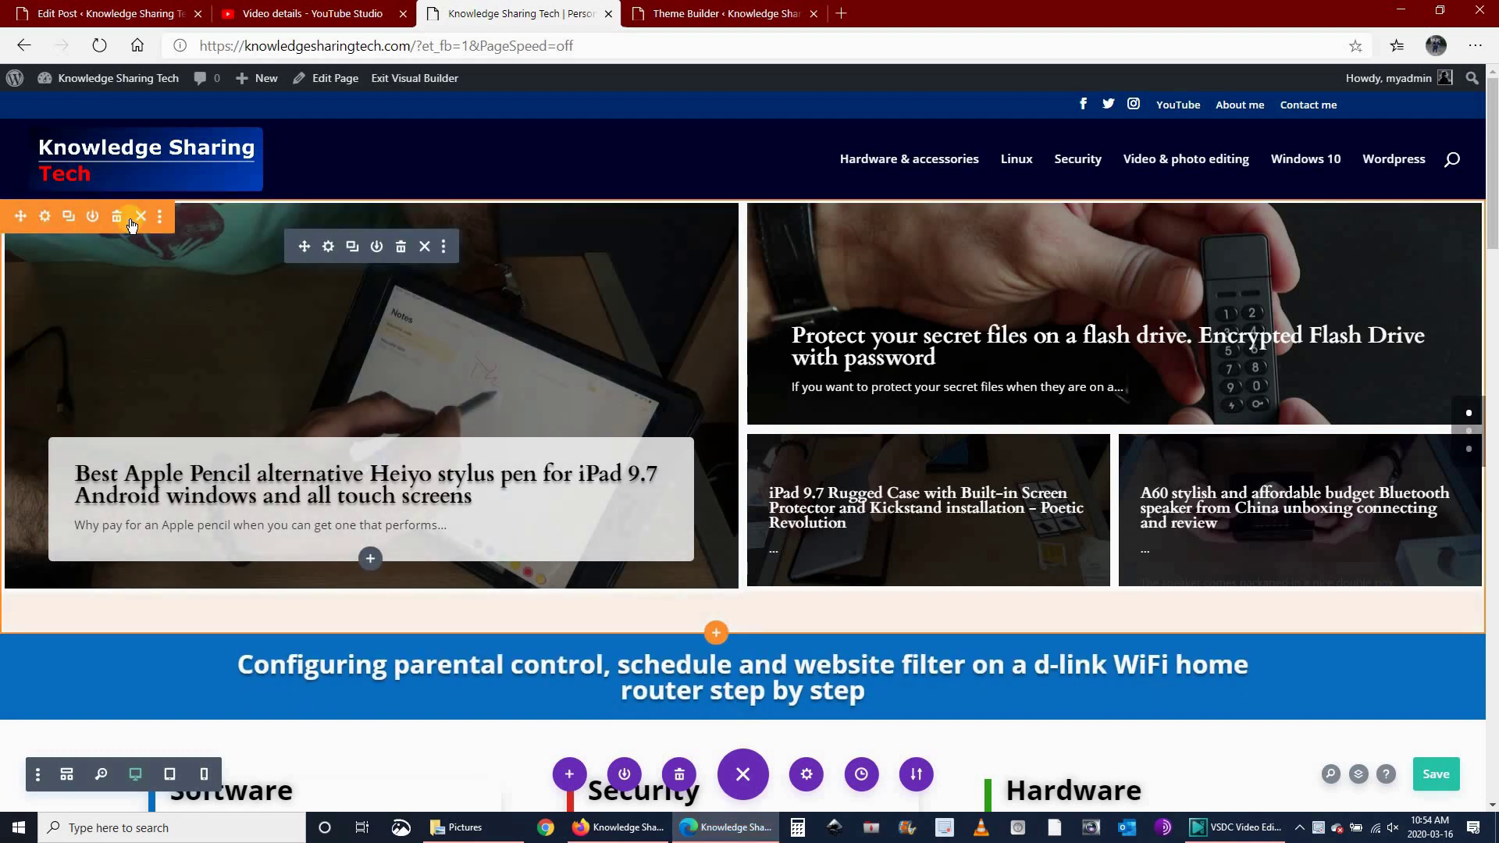
left_click(44, 215)
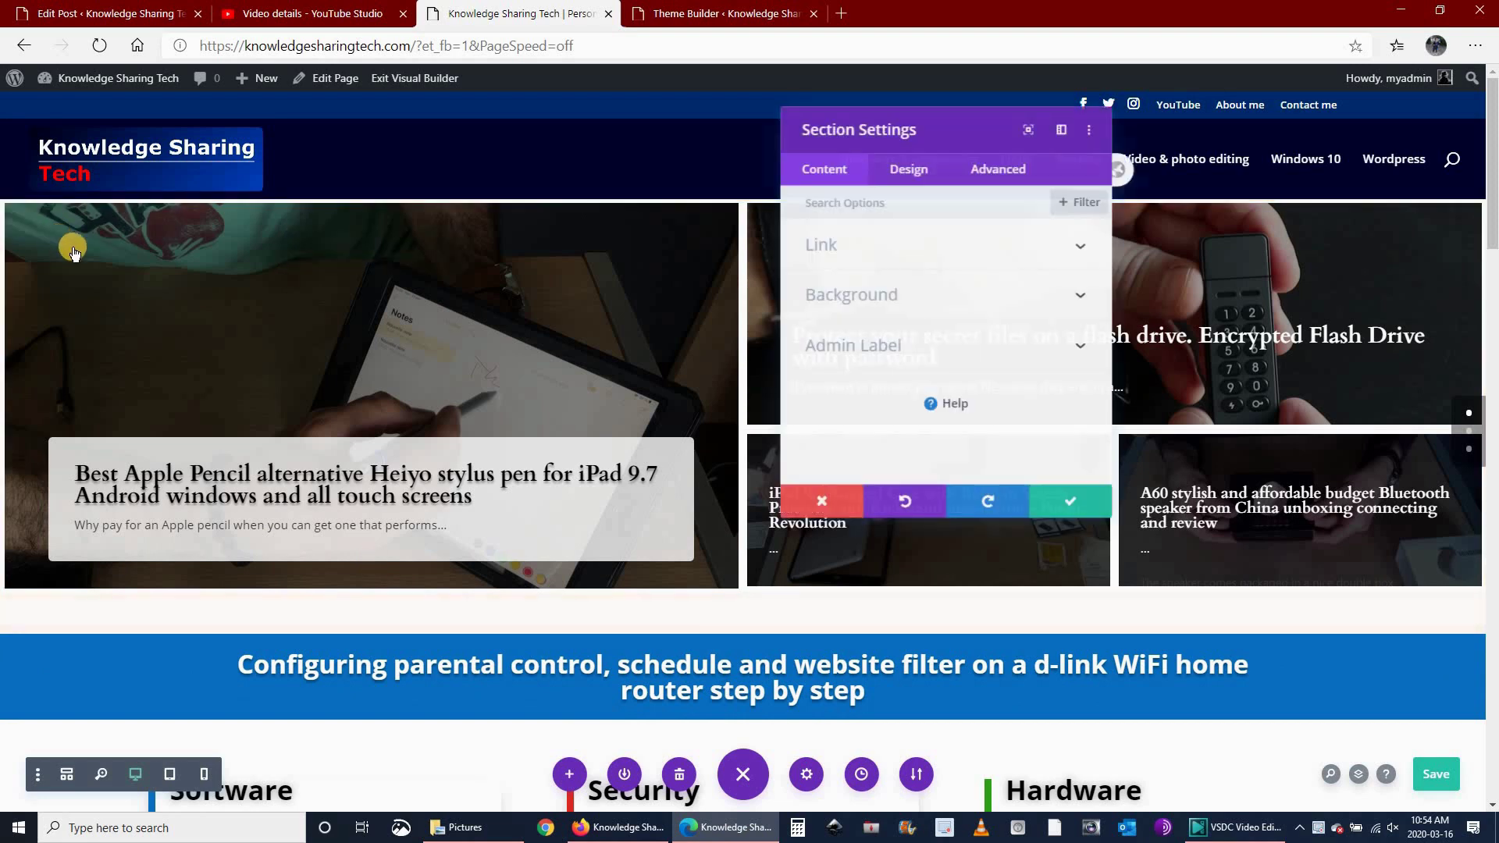
left_click(913, 167)
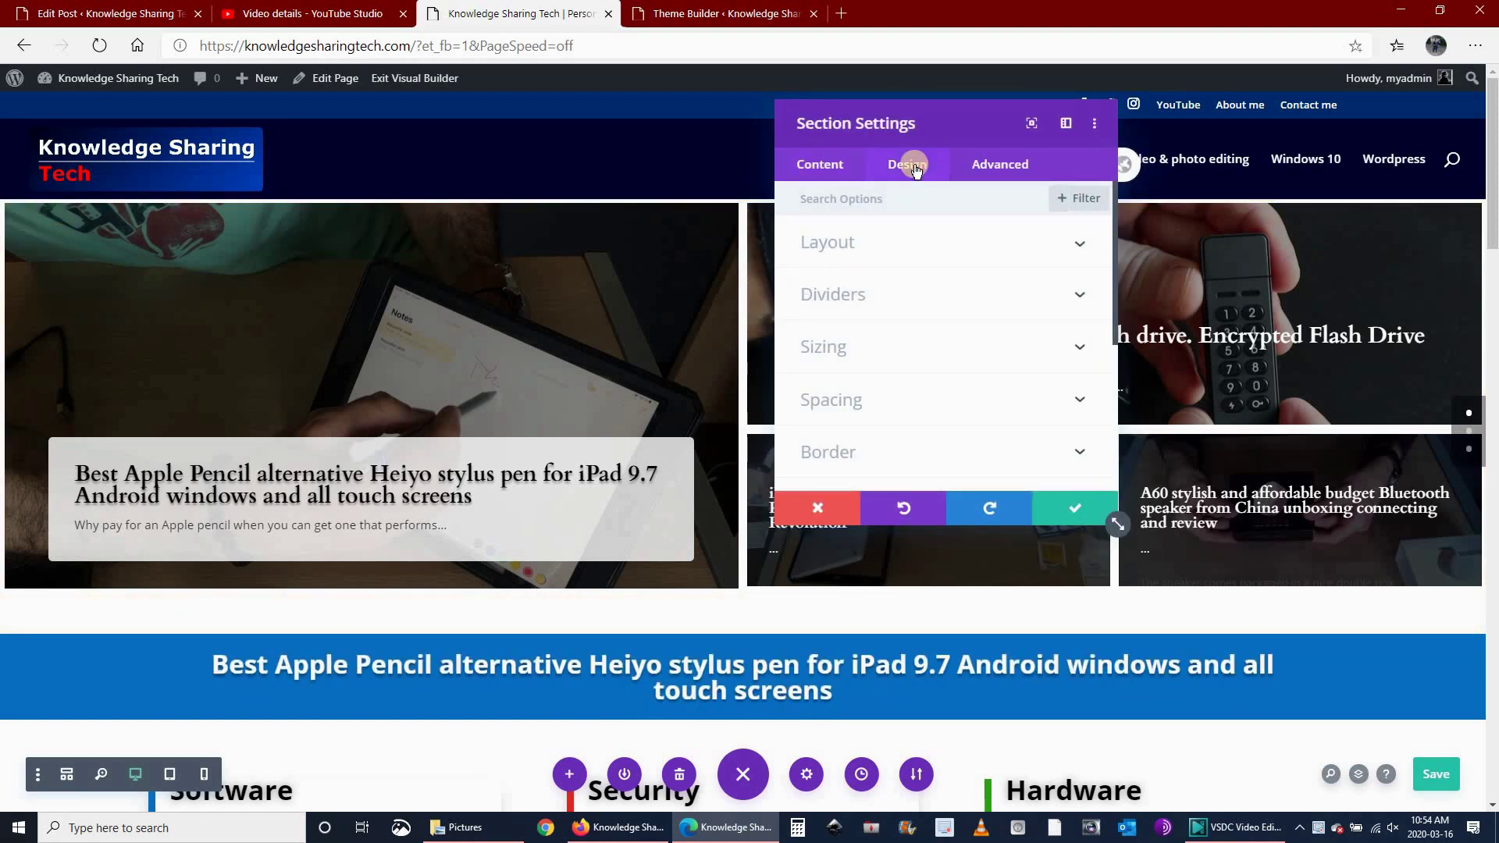
left_click(884, 295)
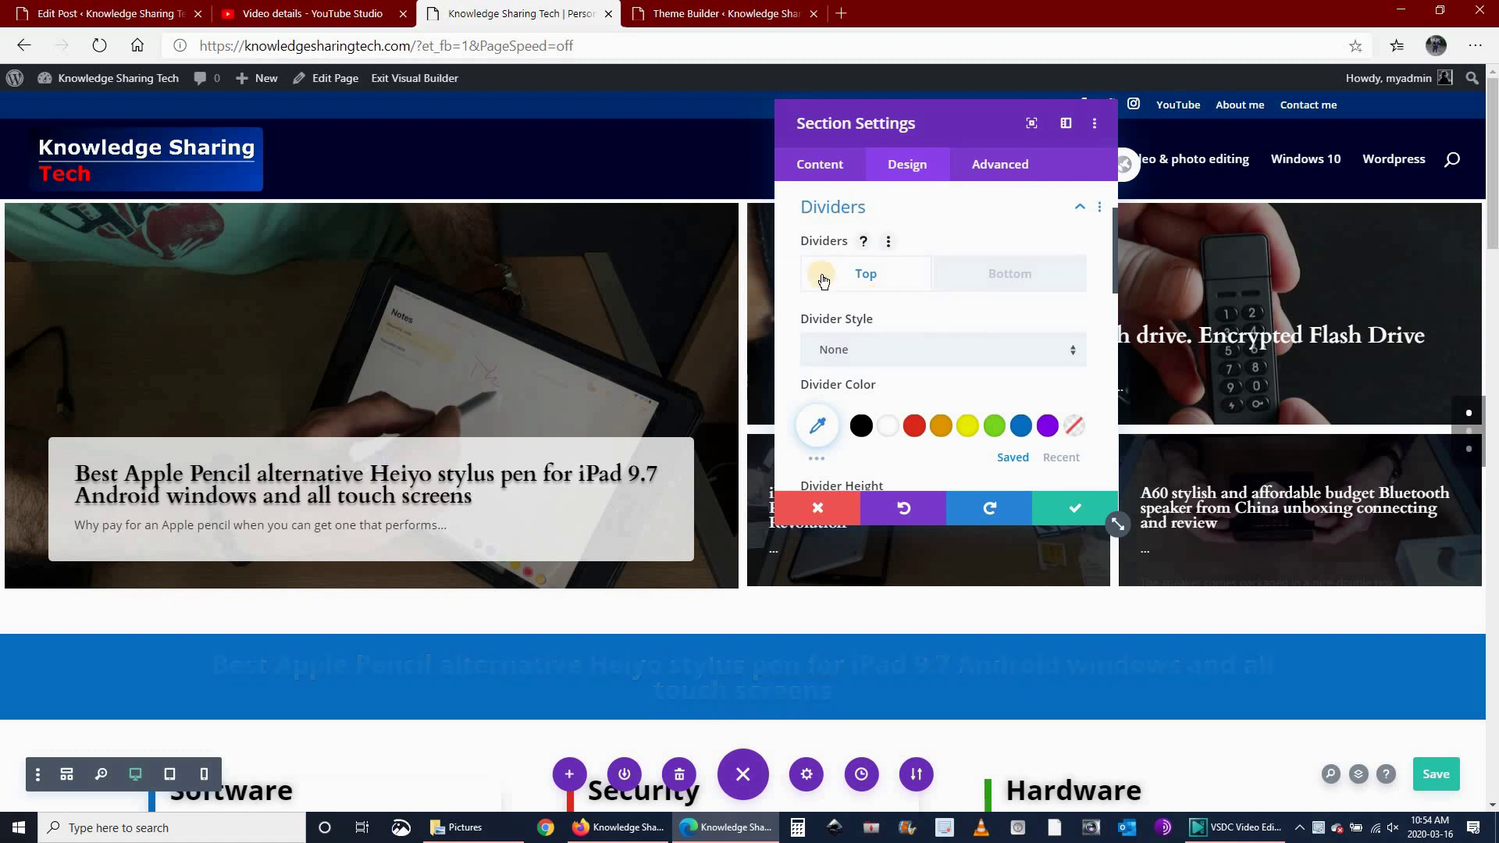
left_click(1001, 276)
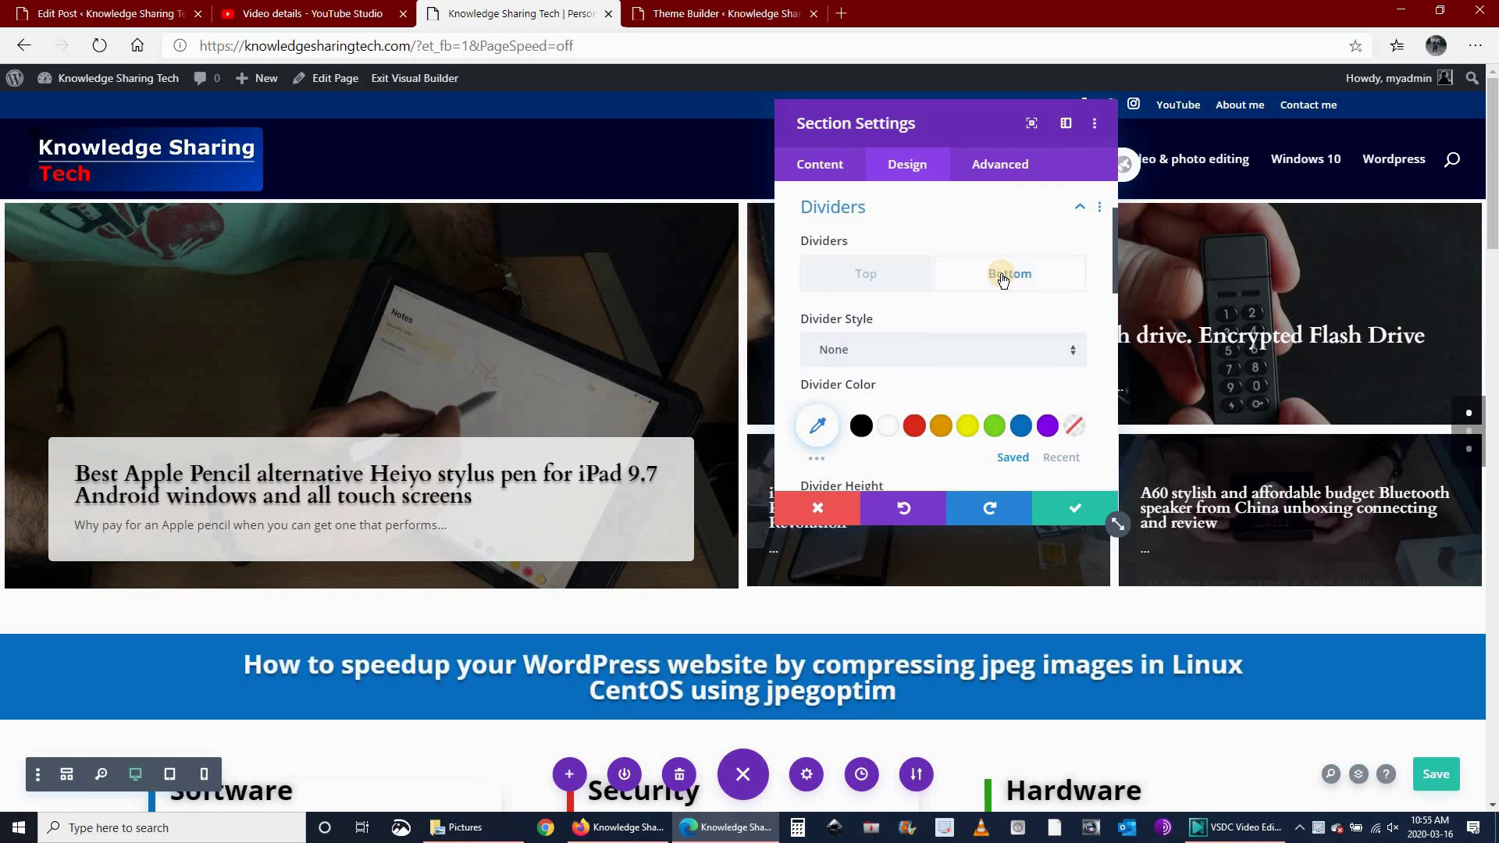
left_click(931, 349)
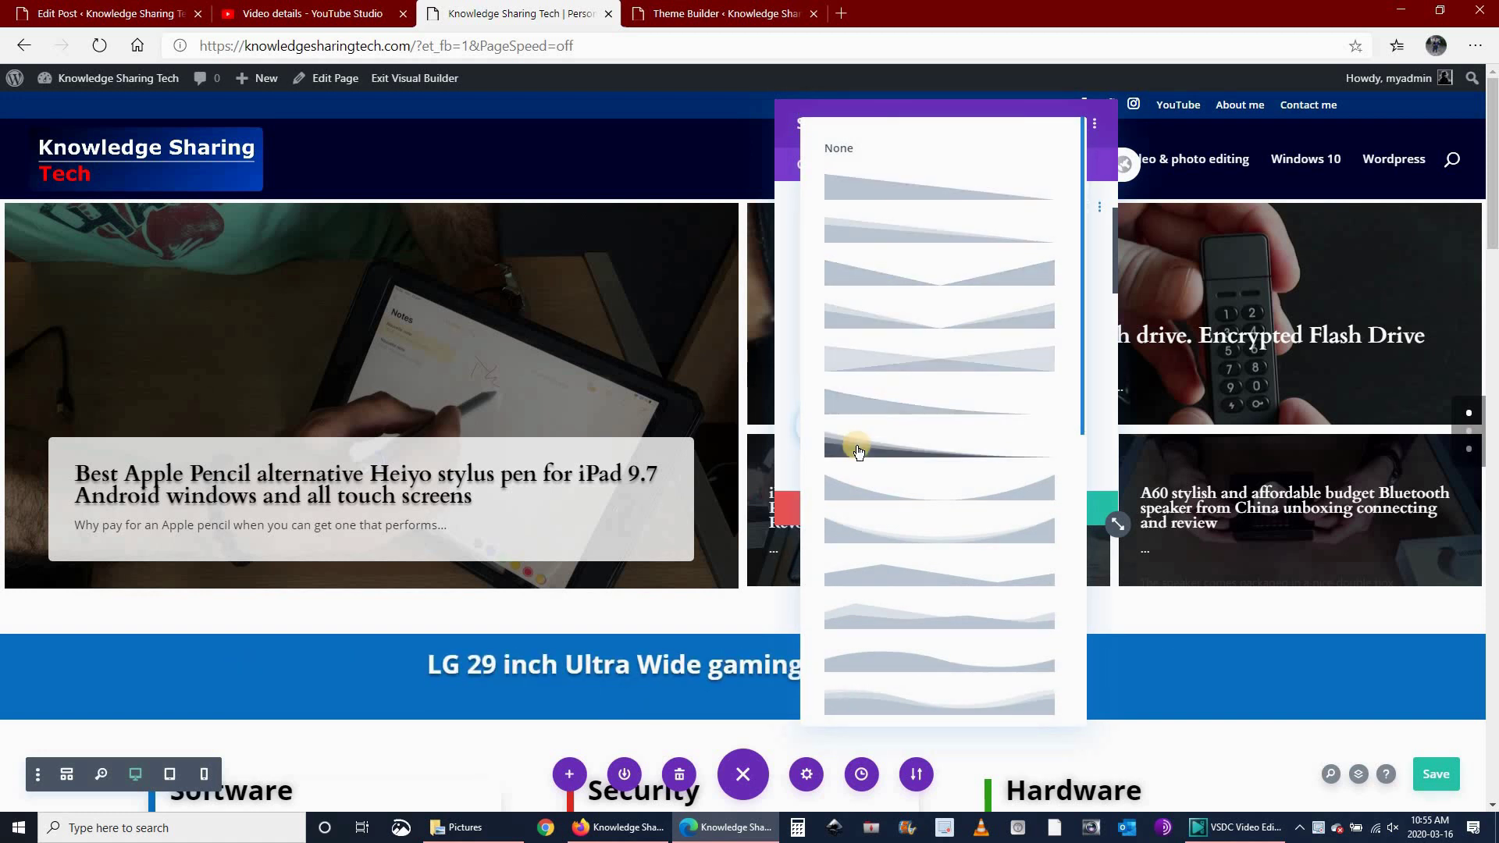
left_click(857, 450)
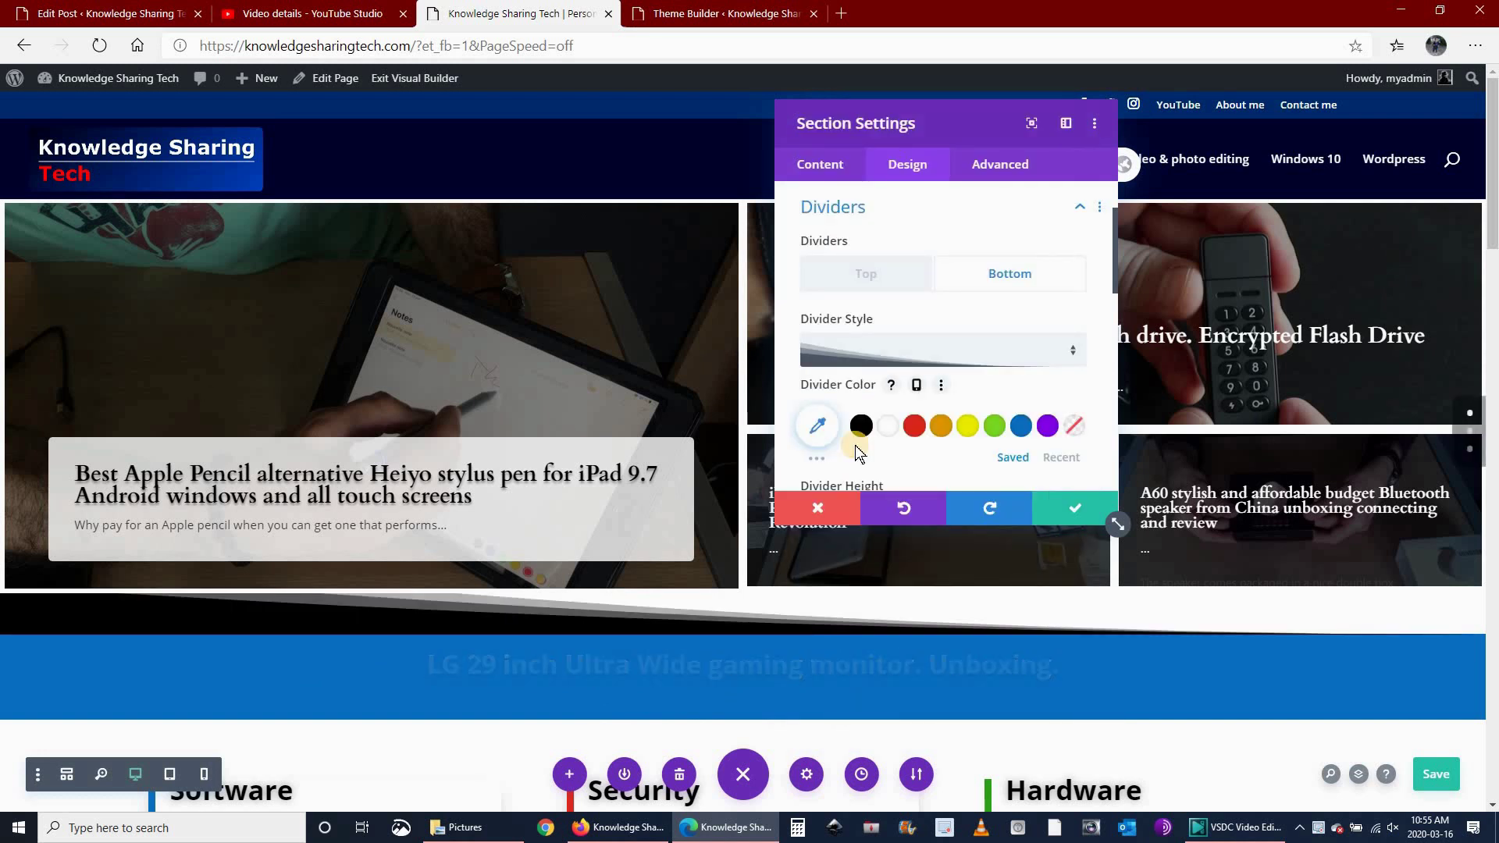
Colour the bottom divider blue #0c71c3 and confirm the section settings
left_click(1021, 427)
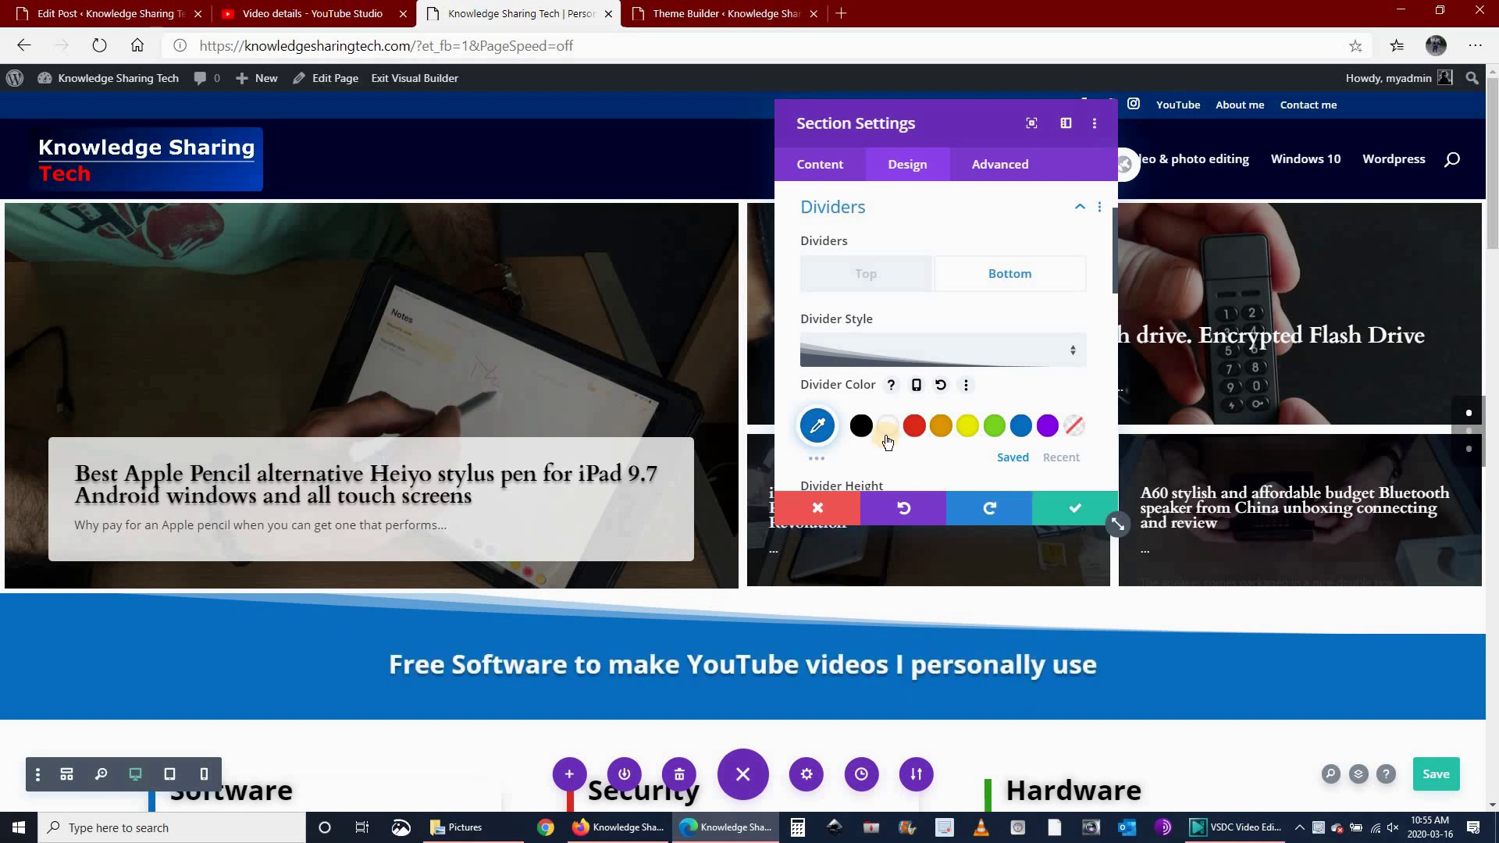
left_click(914, 425)
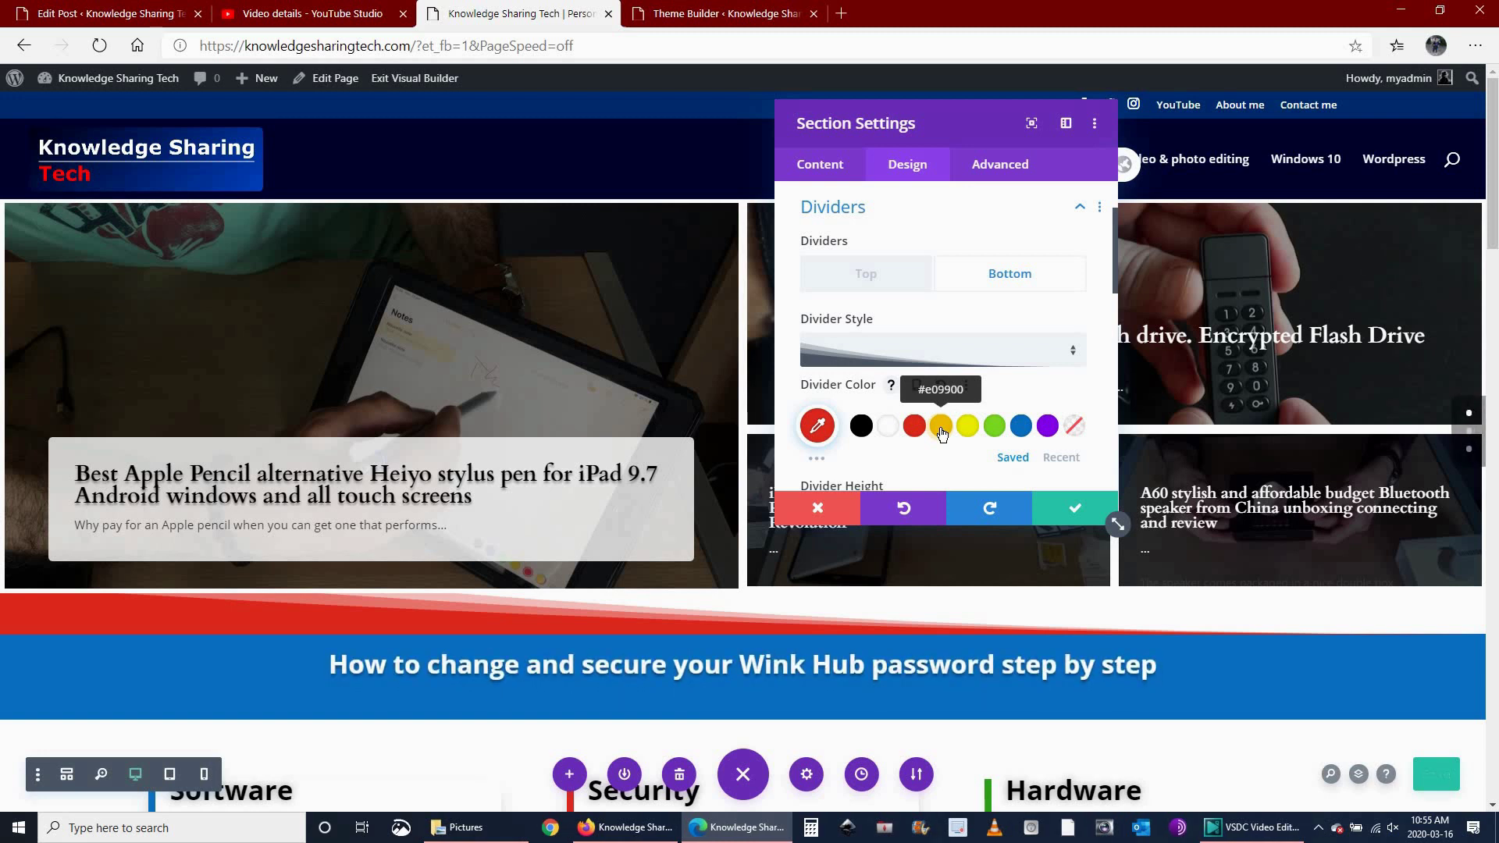
left_click(941, 426)
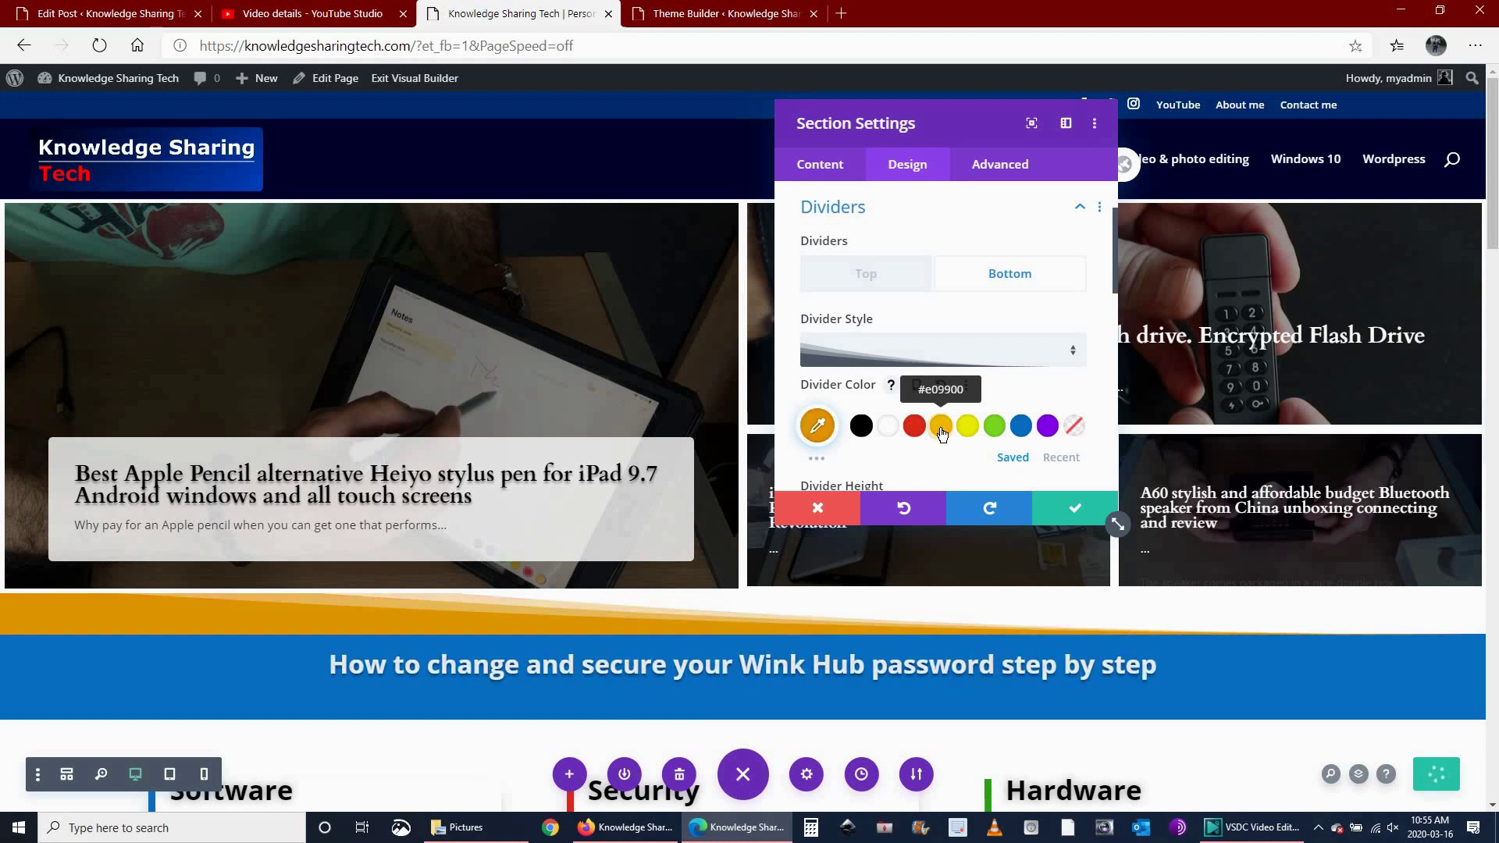
left_click(1022, 427)
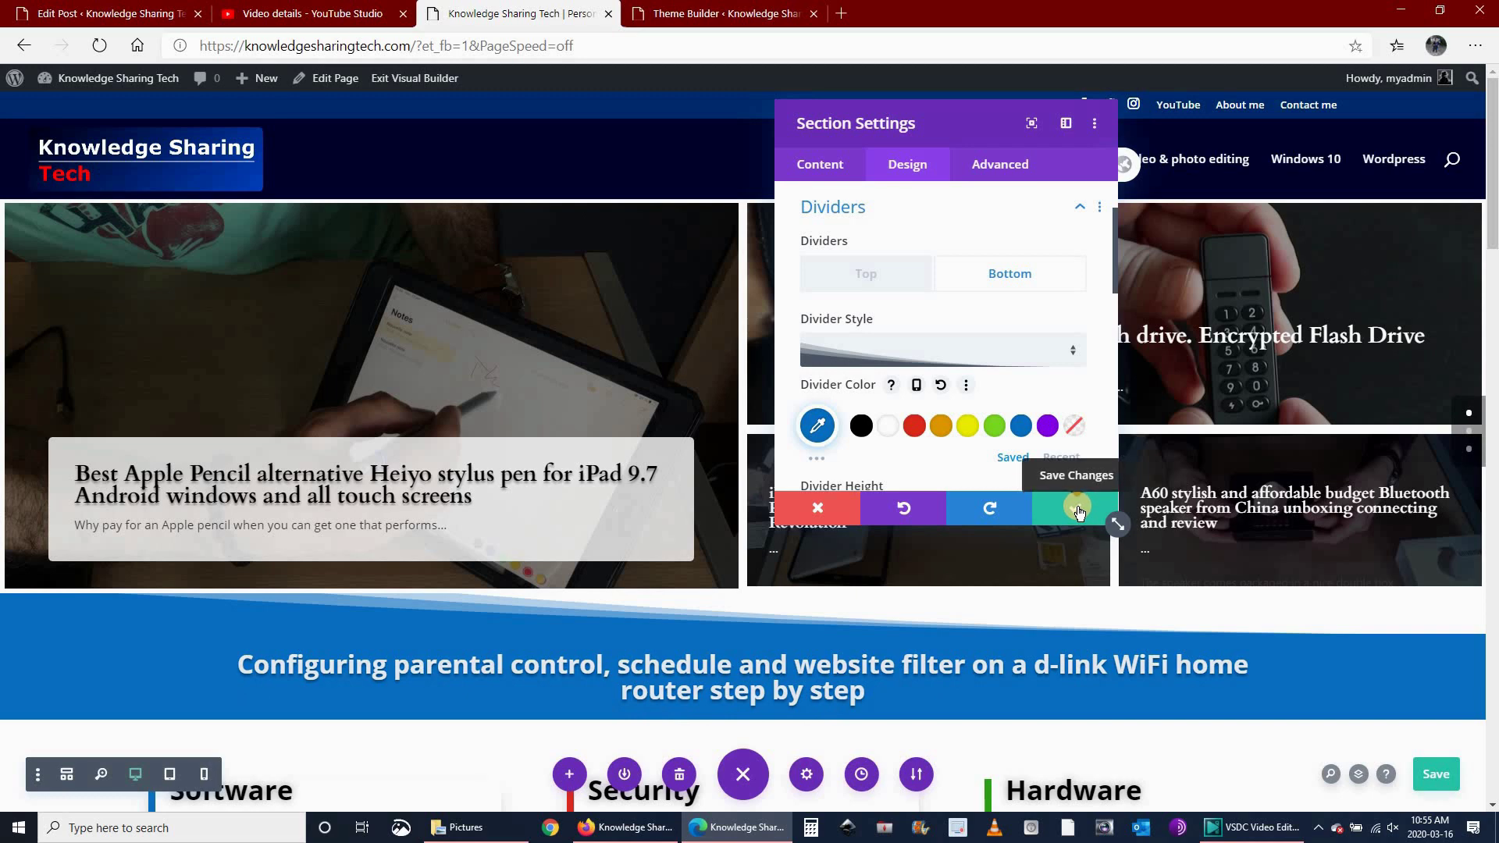
left_click(1053, 529)
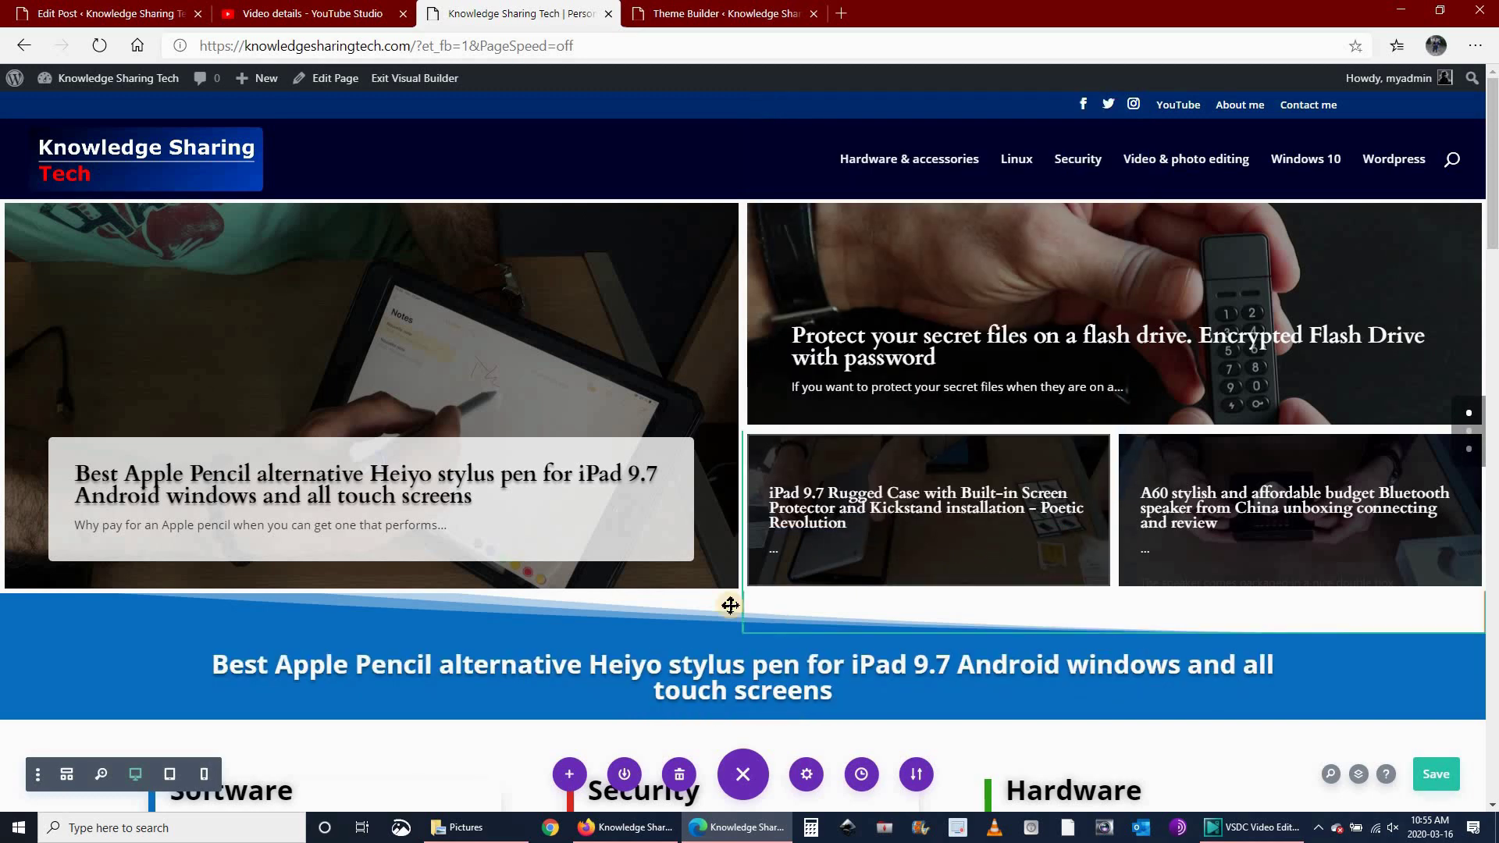
Save the homepage changes
scroll(499, 535, "down", 3)
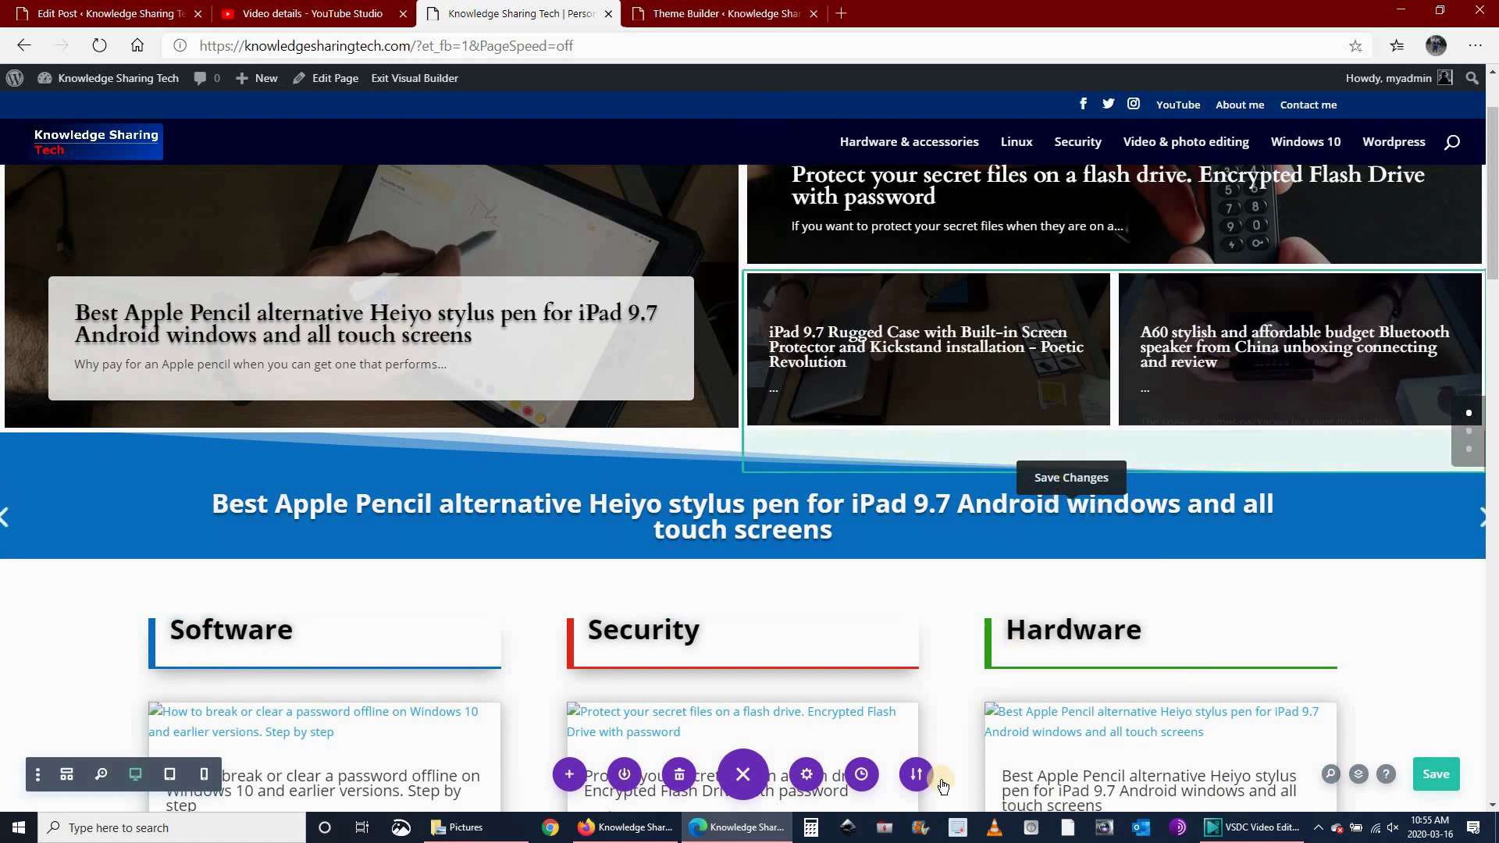
left_click(1425, 764)
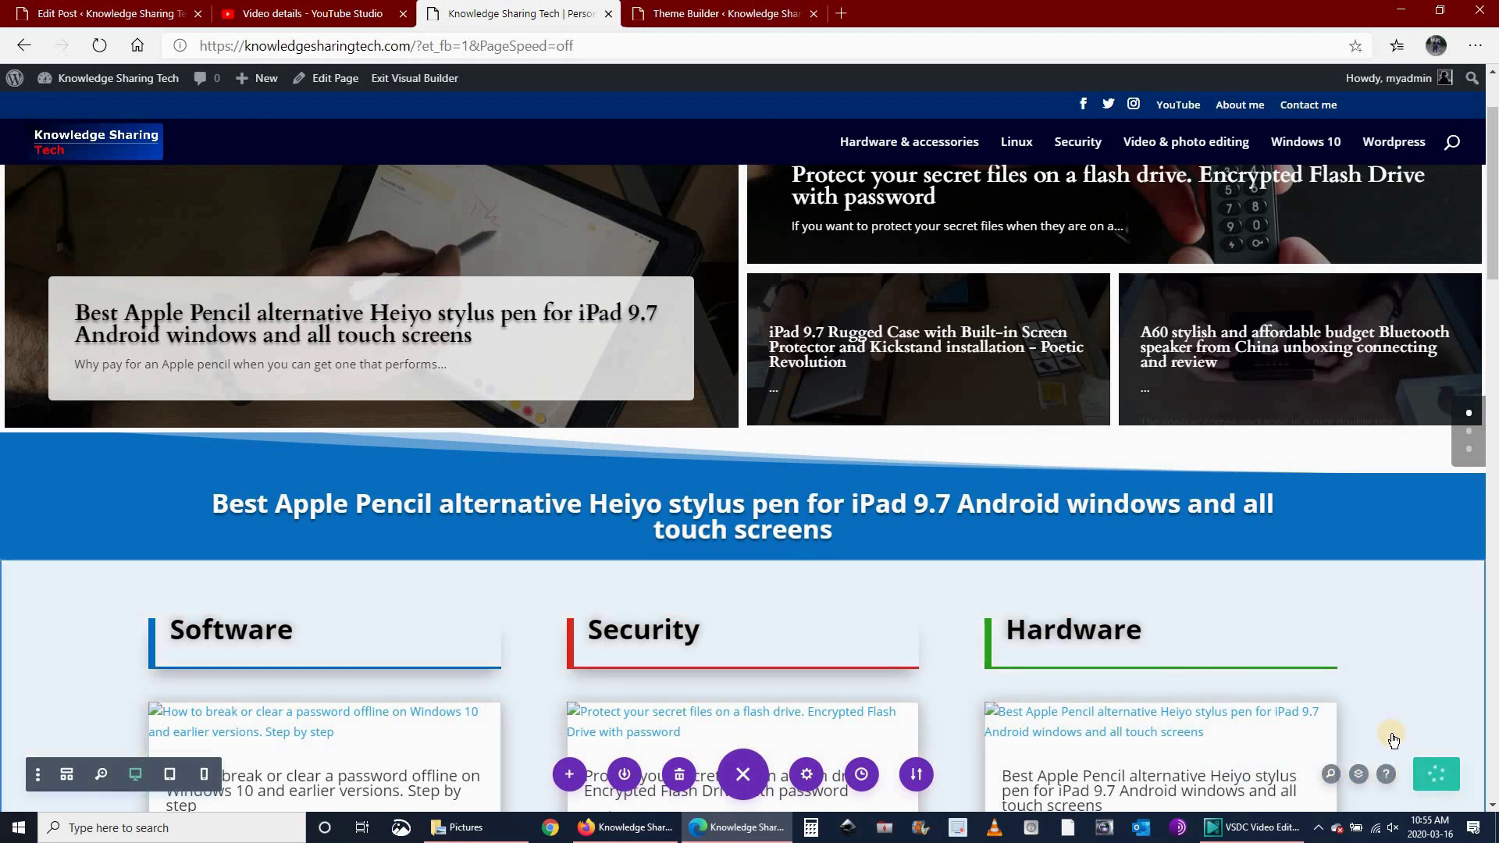
left_click(634, 829)
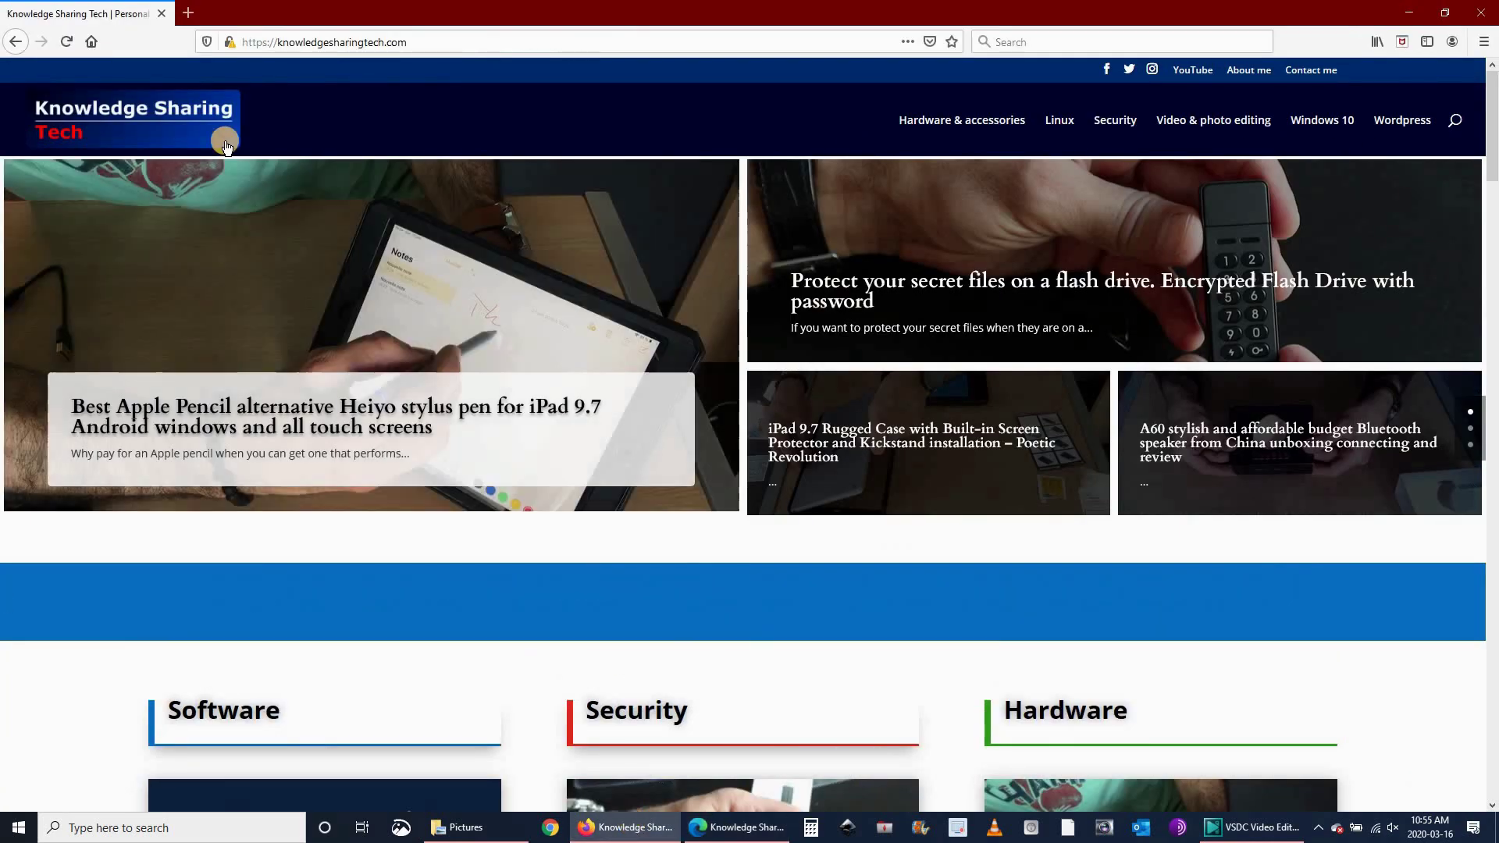
Reload the live homepage in Firefox and scroll to inspect the blue sloped divider
left_click(72, 41)
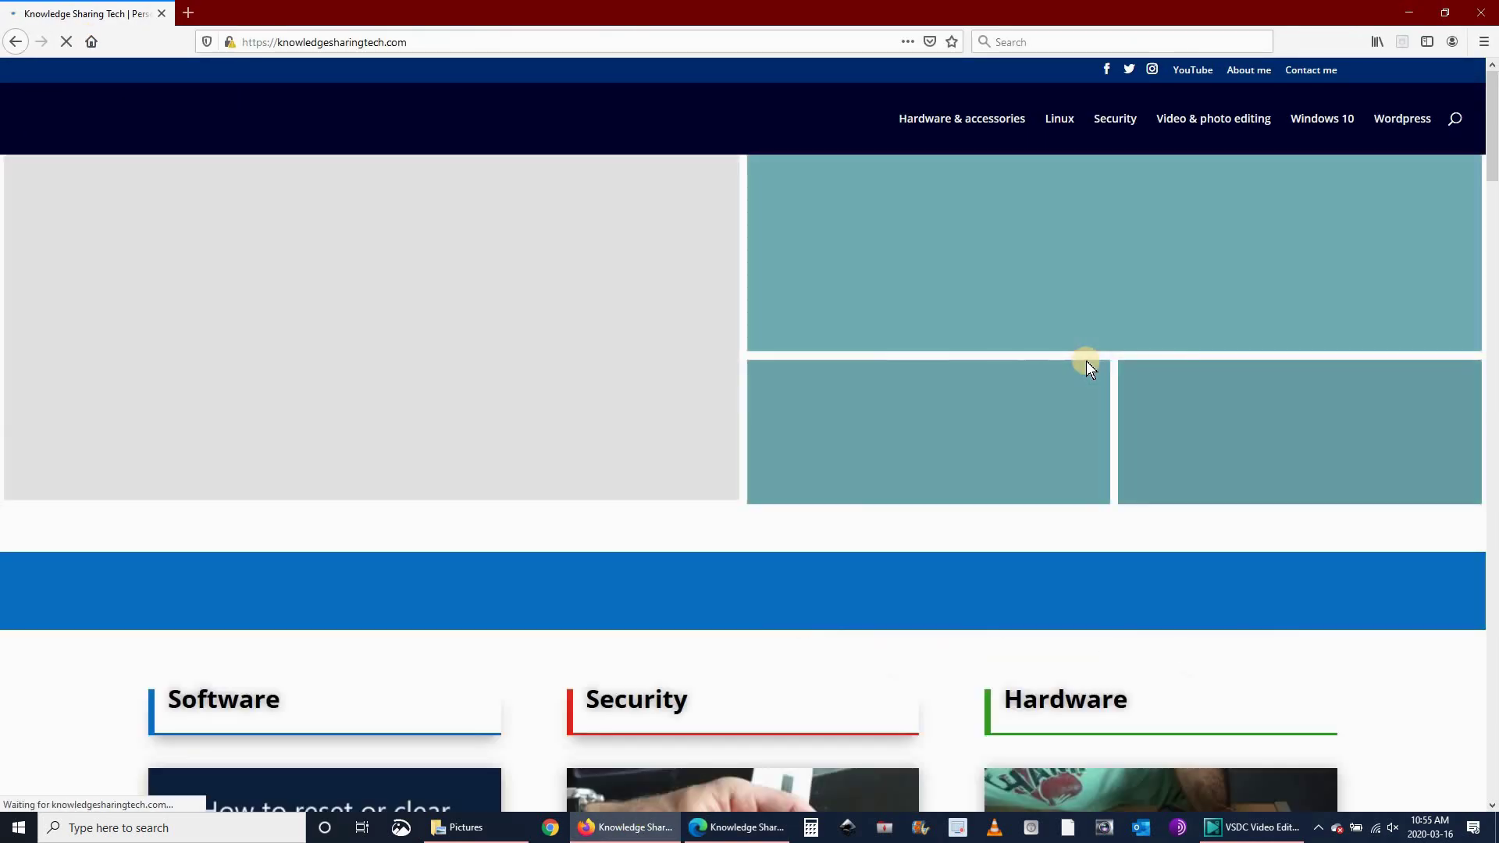
scroll(967, 414, "down", 1)
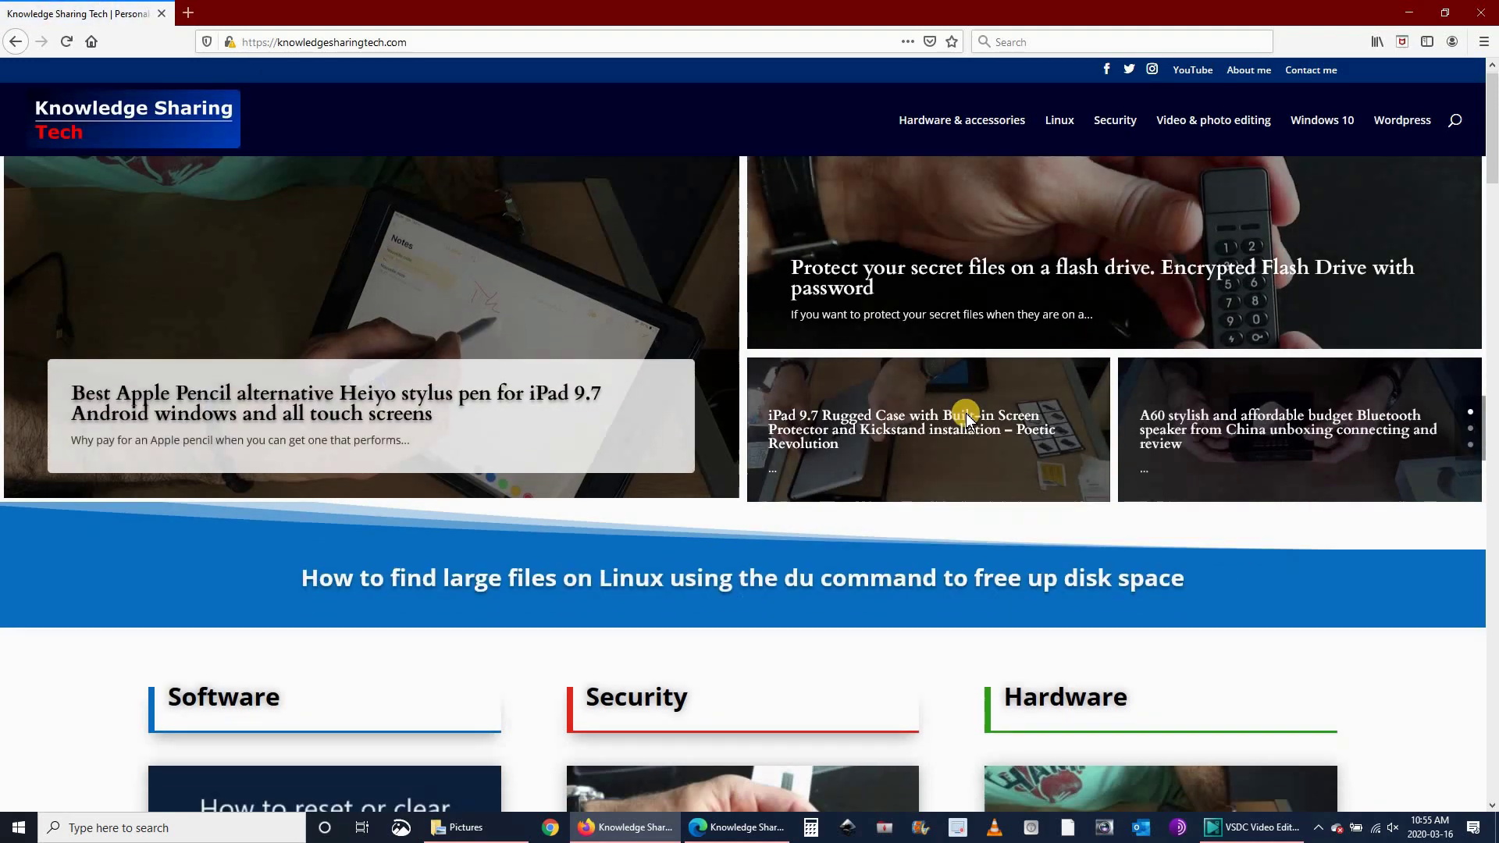
scroll(967, 413, "down", 3)
scroll(966, 414, "up", 3)
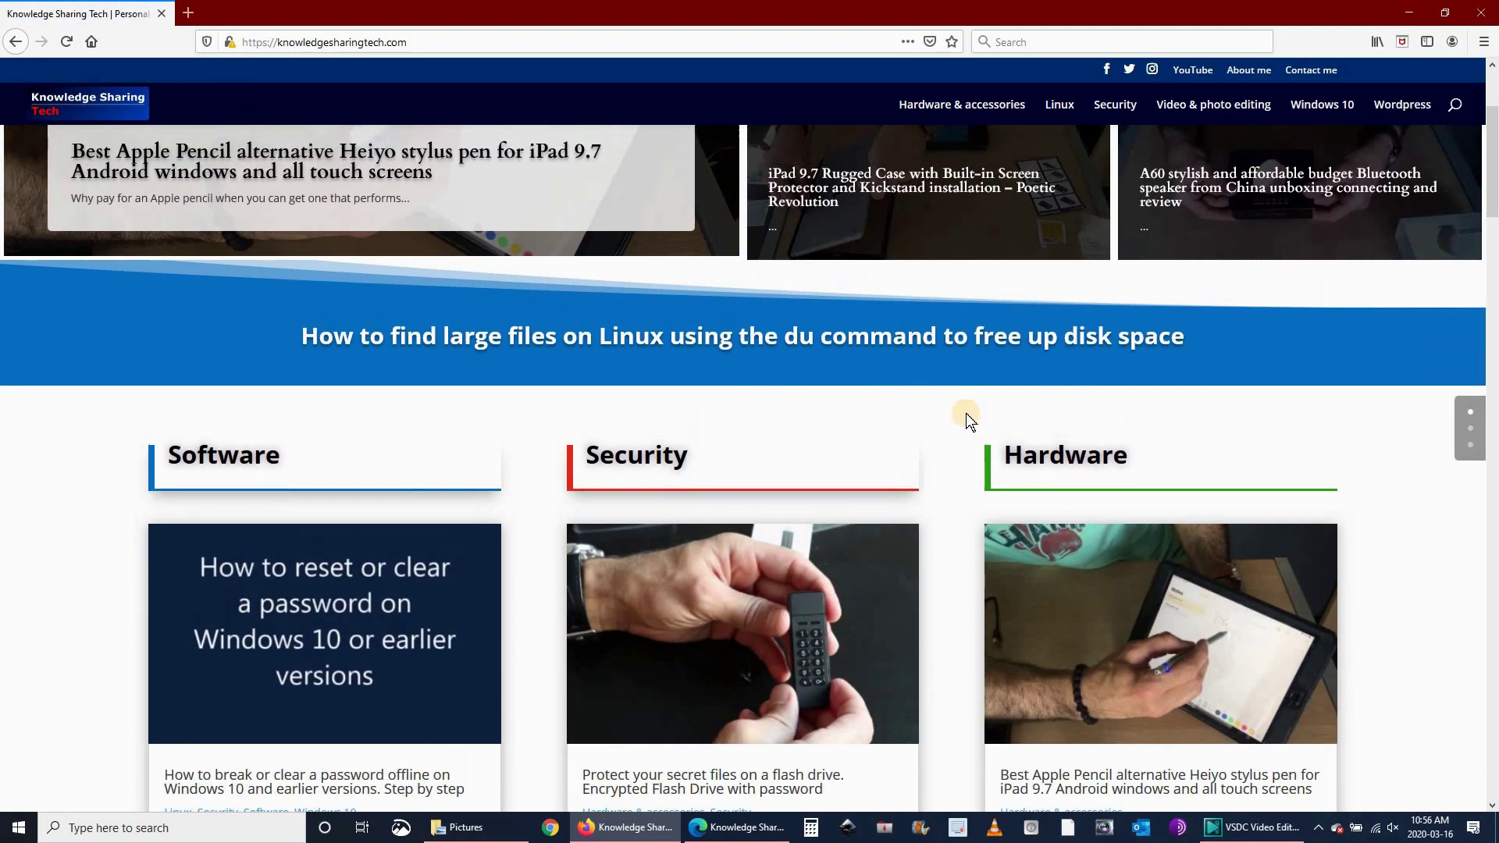
scroll(966, 413, "up", 1)
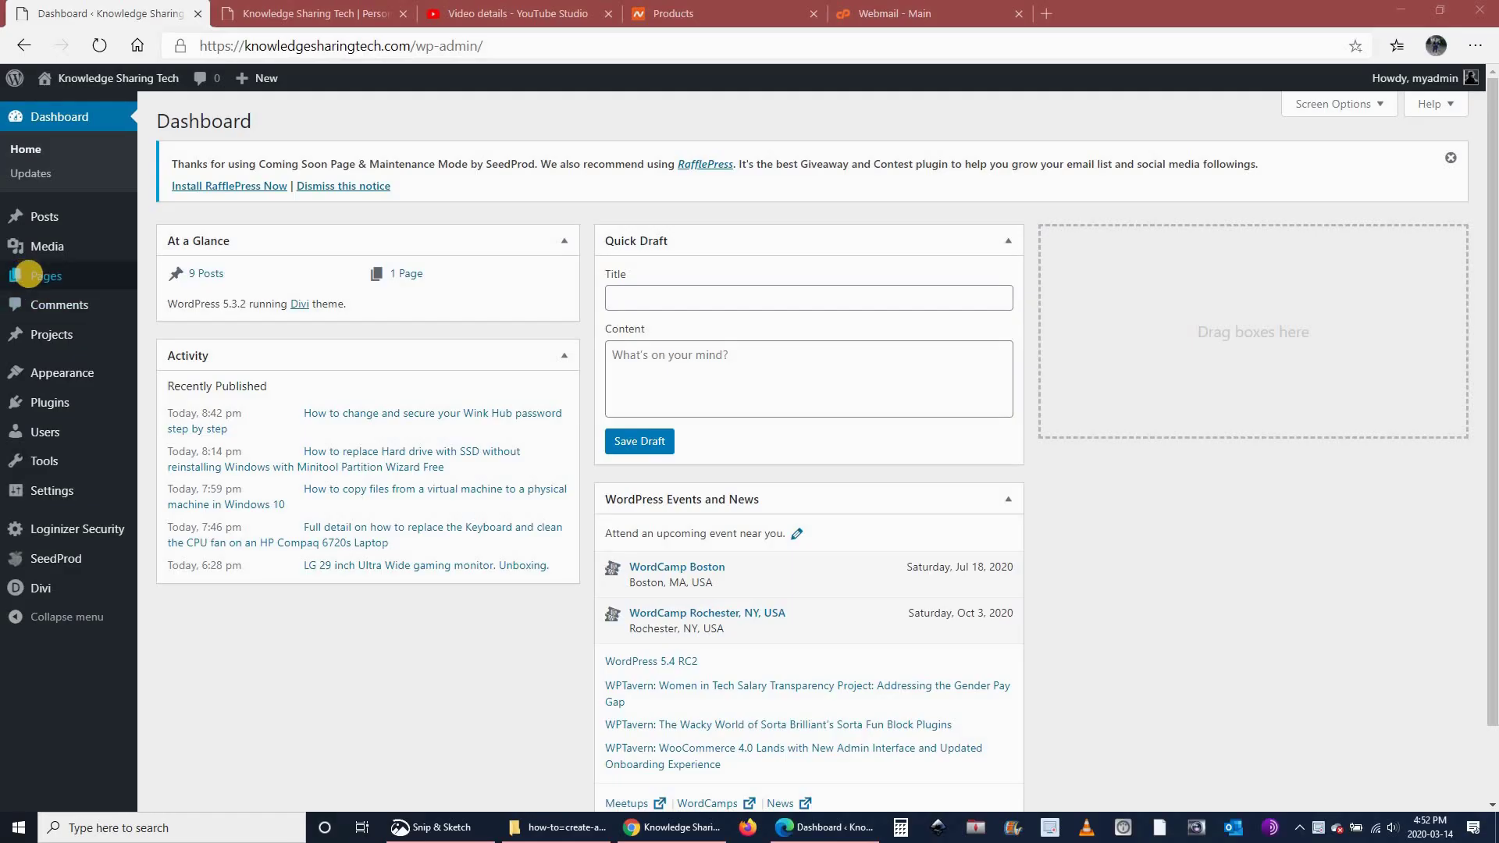
Start a new blank page via Pages > Add New in the admin dashboard
mouse_move(34, 279)
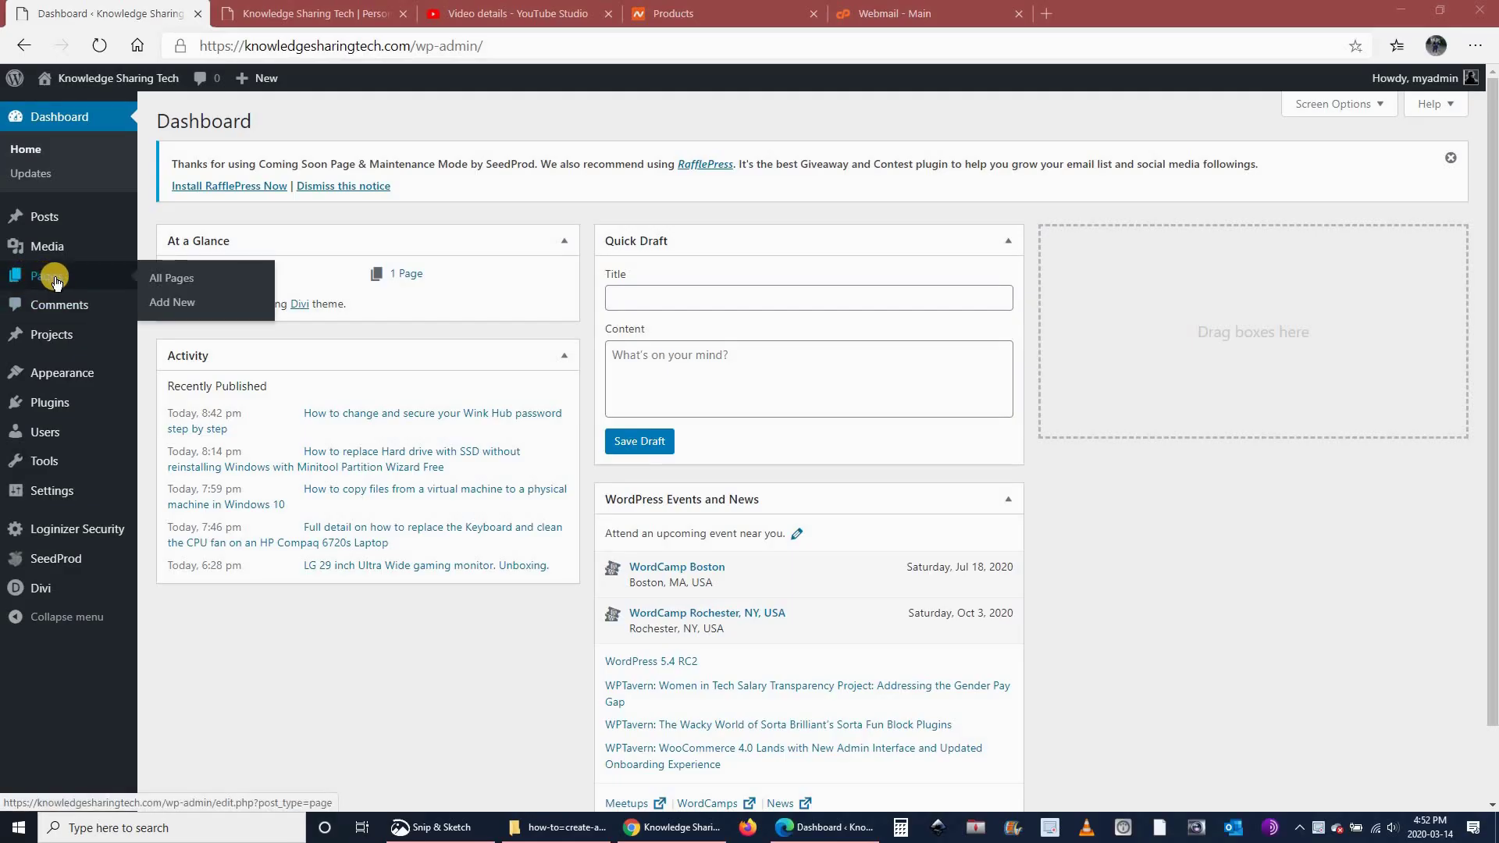
left_click(180, 304)
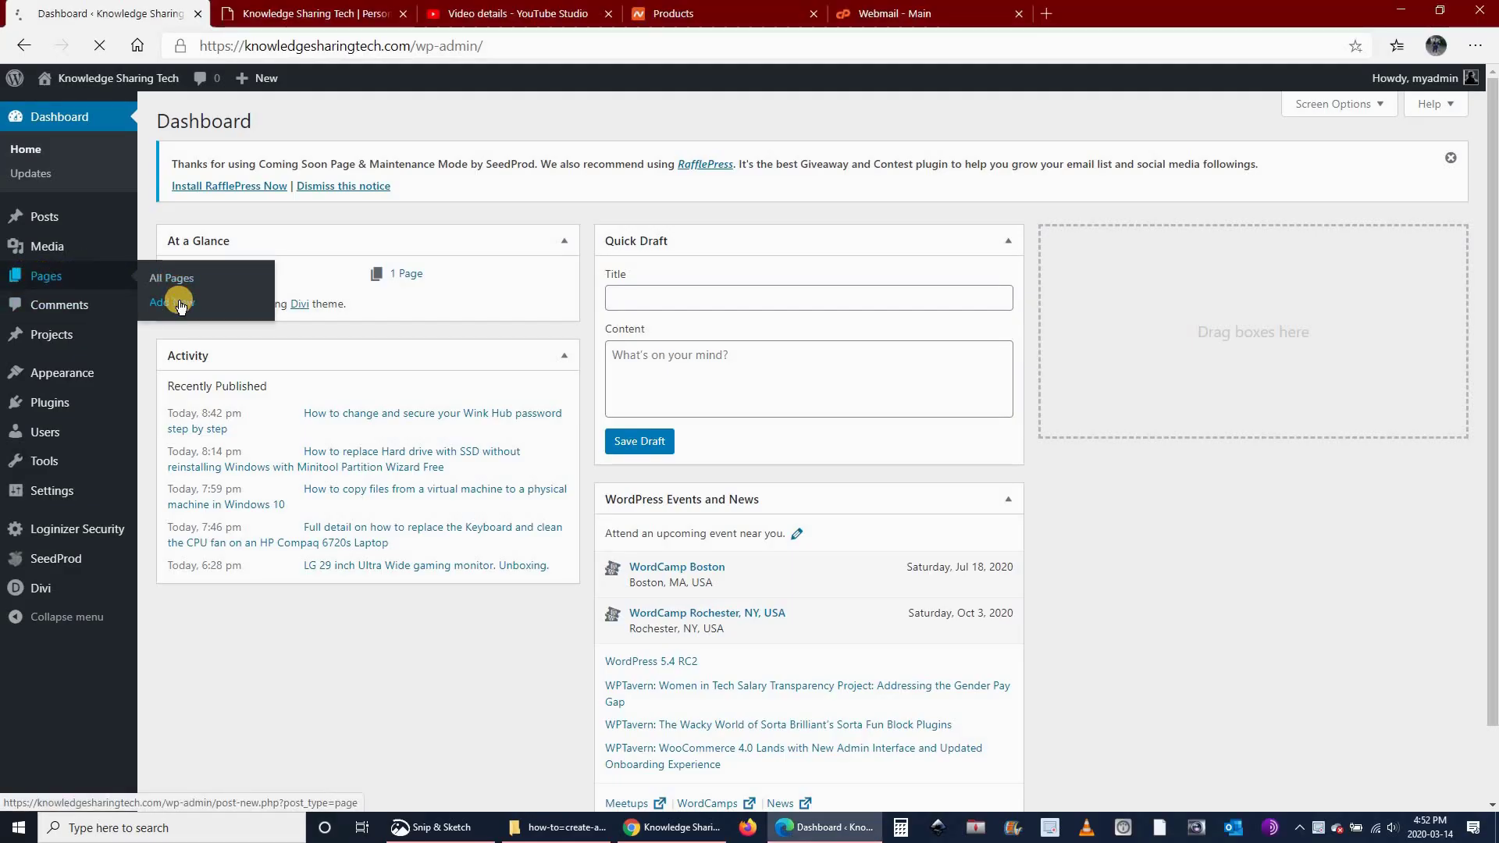
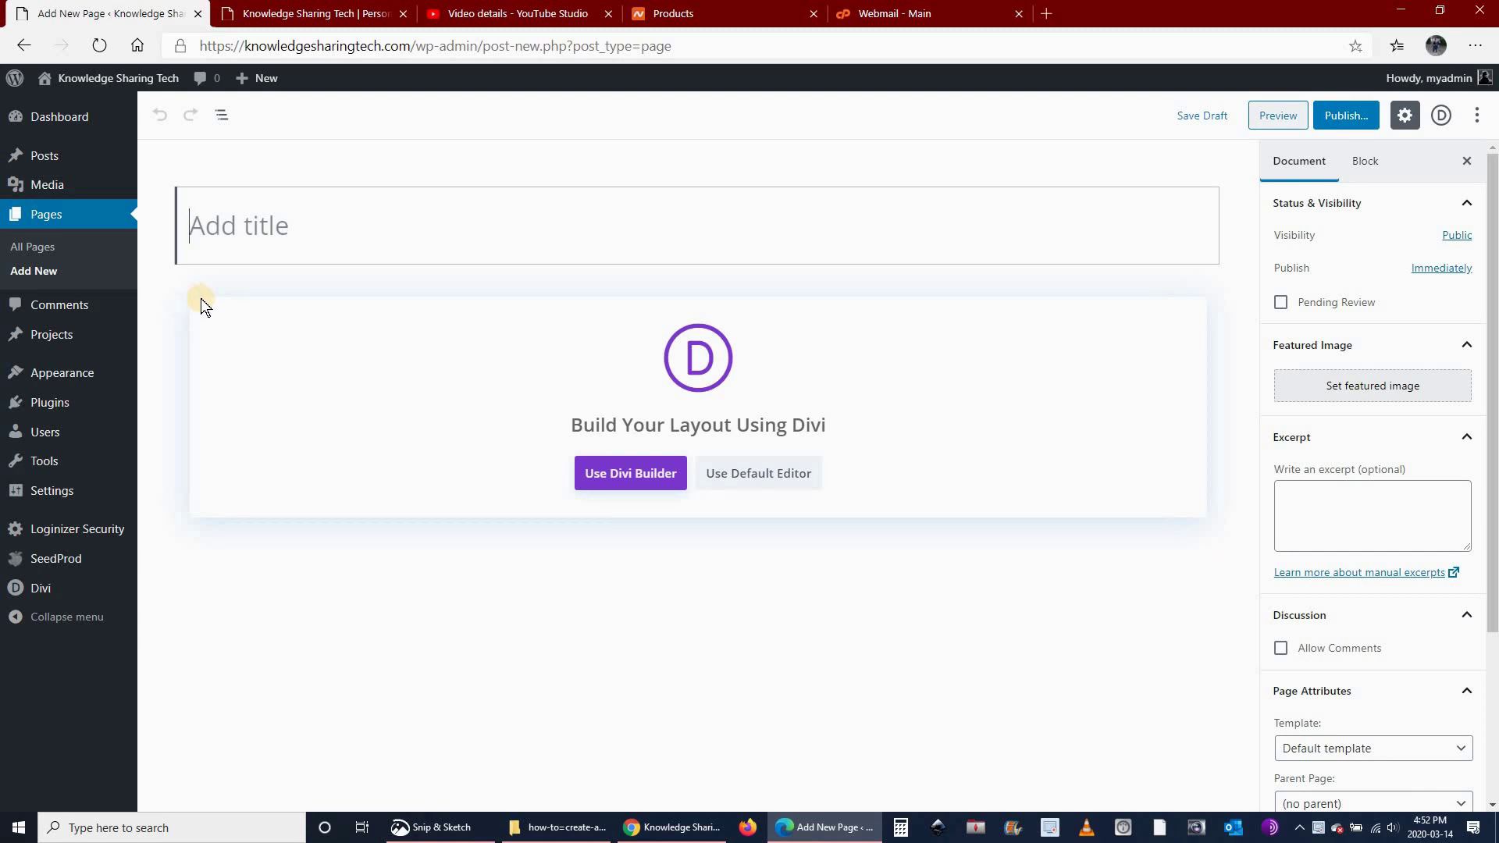
Title the new page 'Contact us' and open it in the Divi builder
type("Contact us")
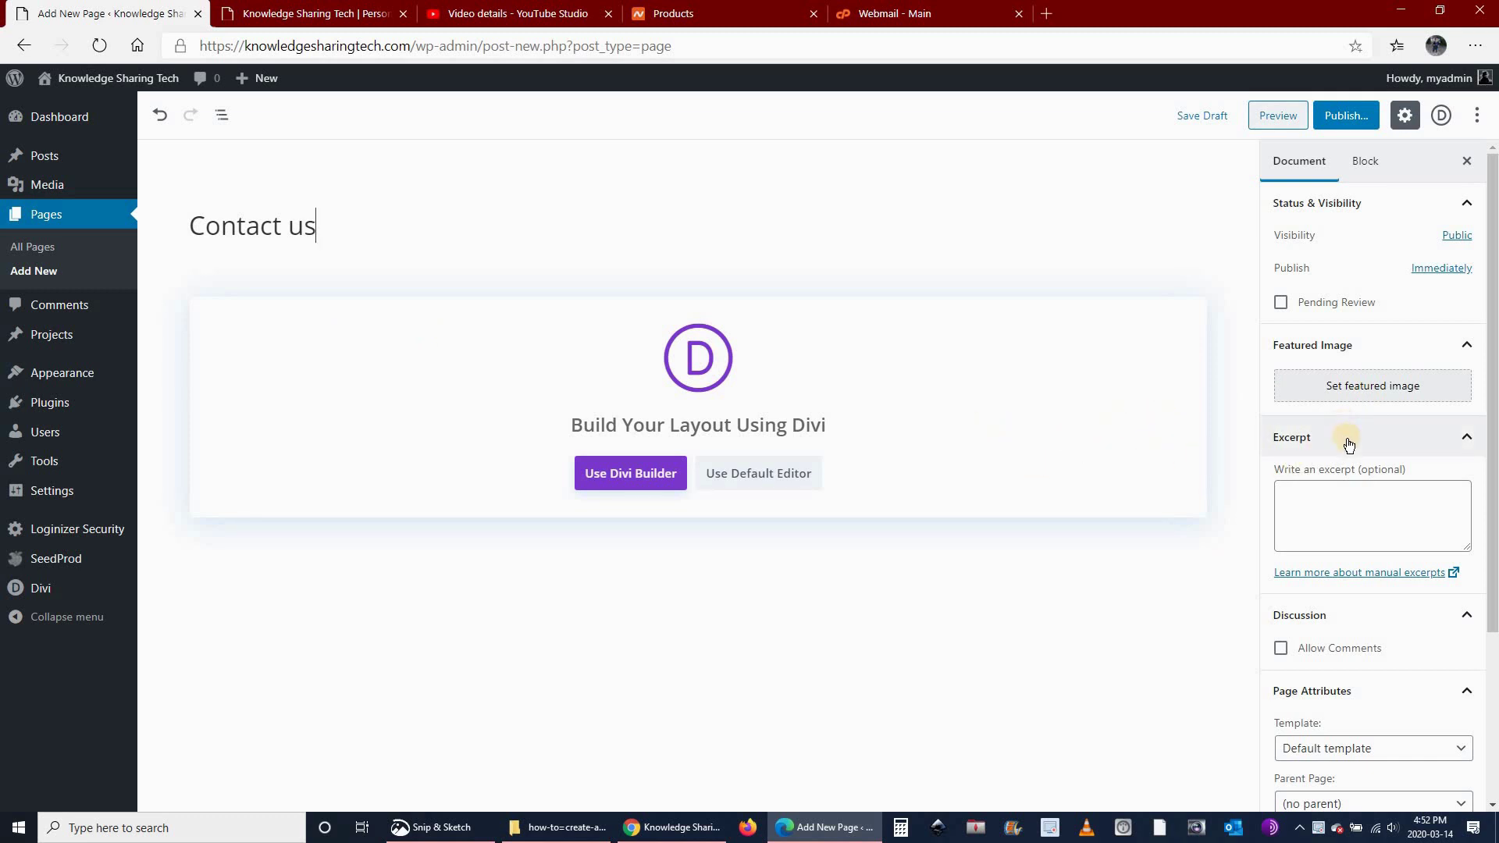
scroll(1337, 433, "down", 3)
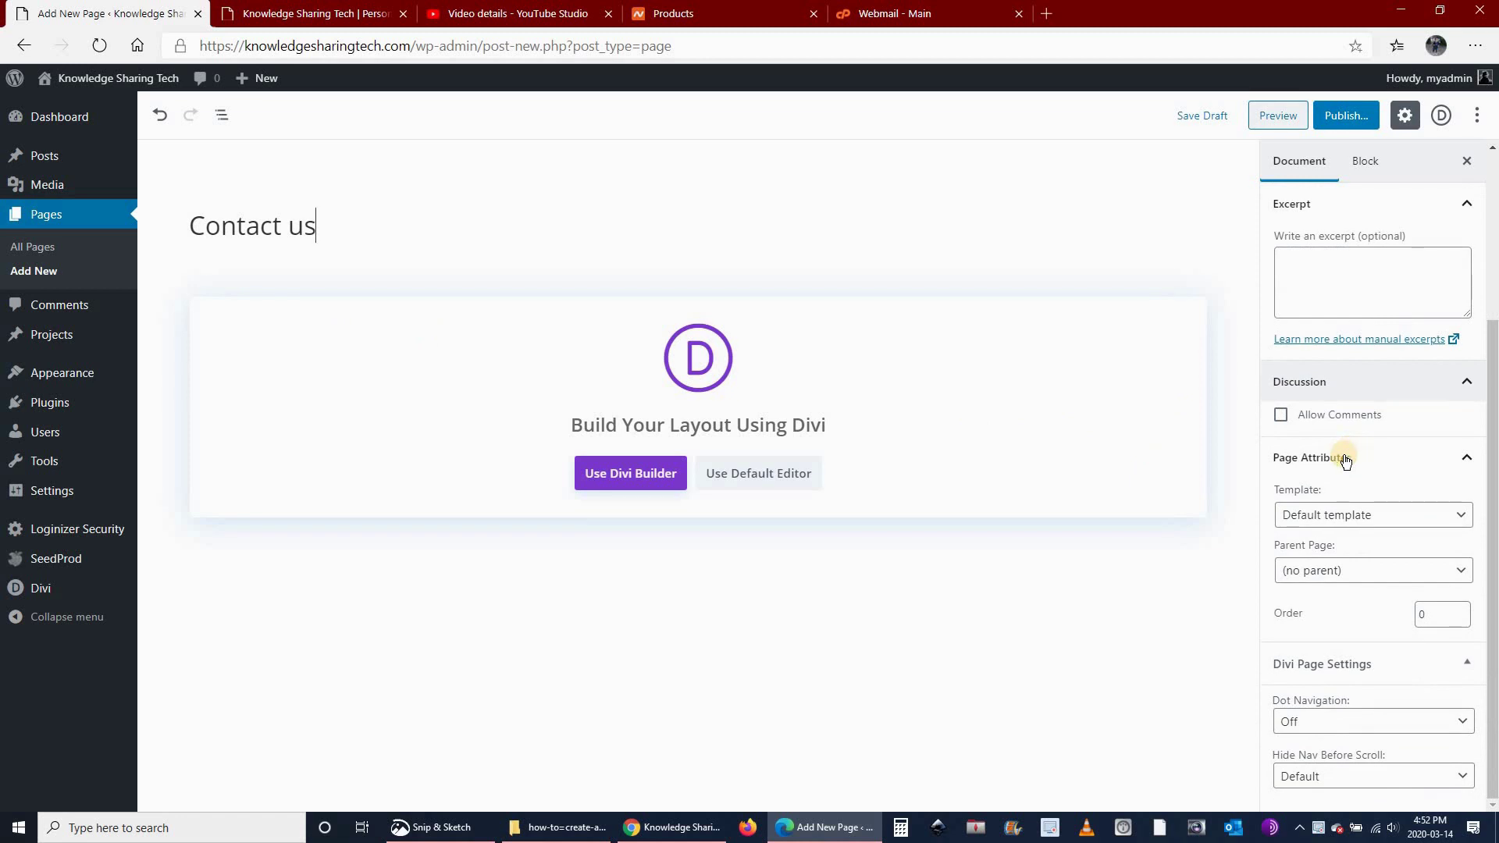
scroll(1338, 461, "up", 3)
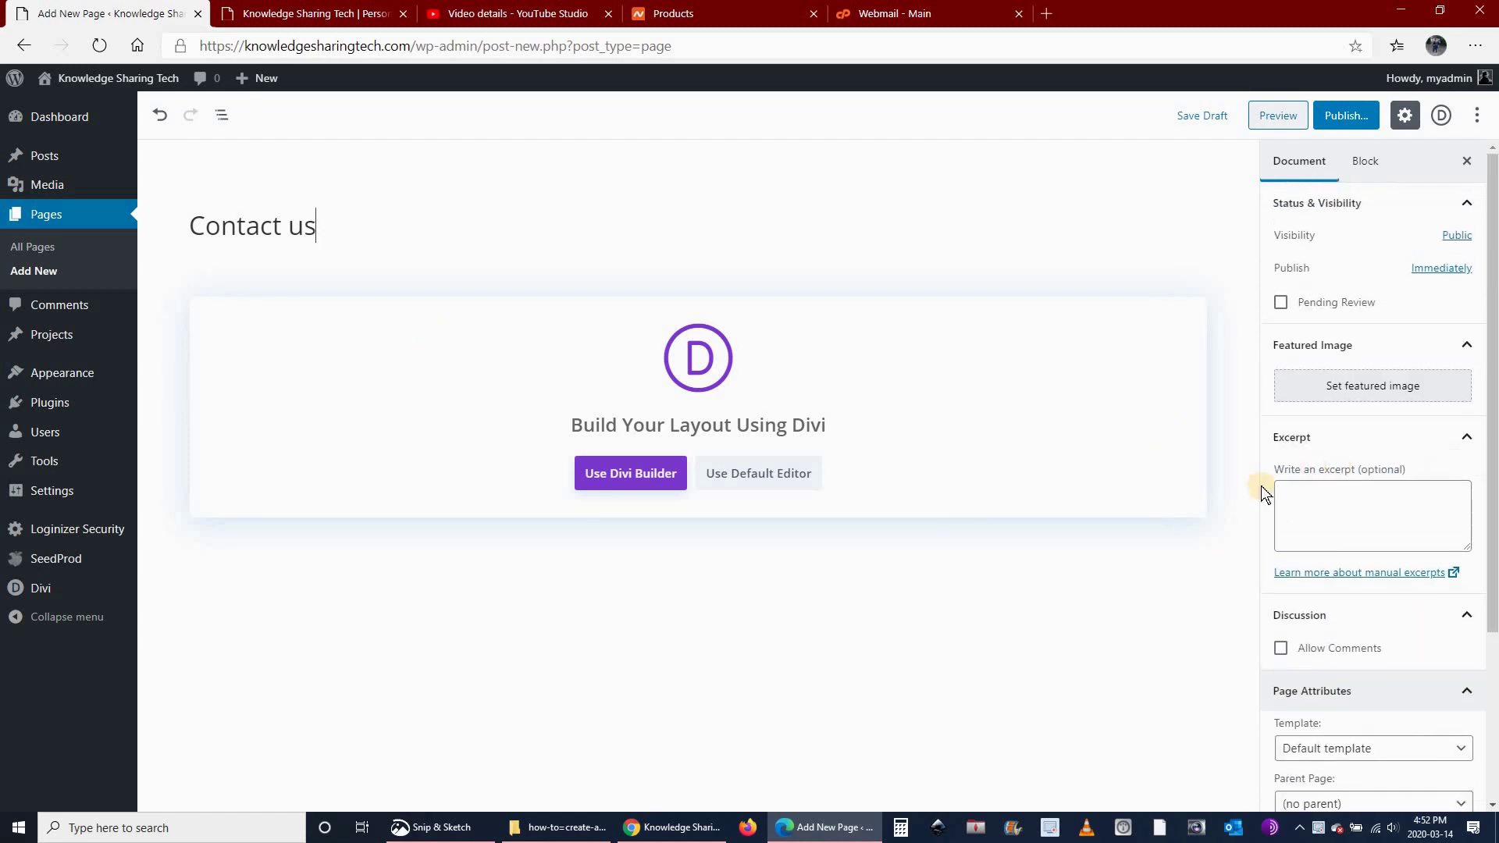
left_click(635, 474)
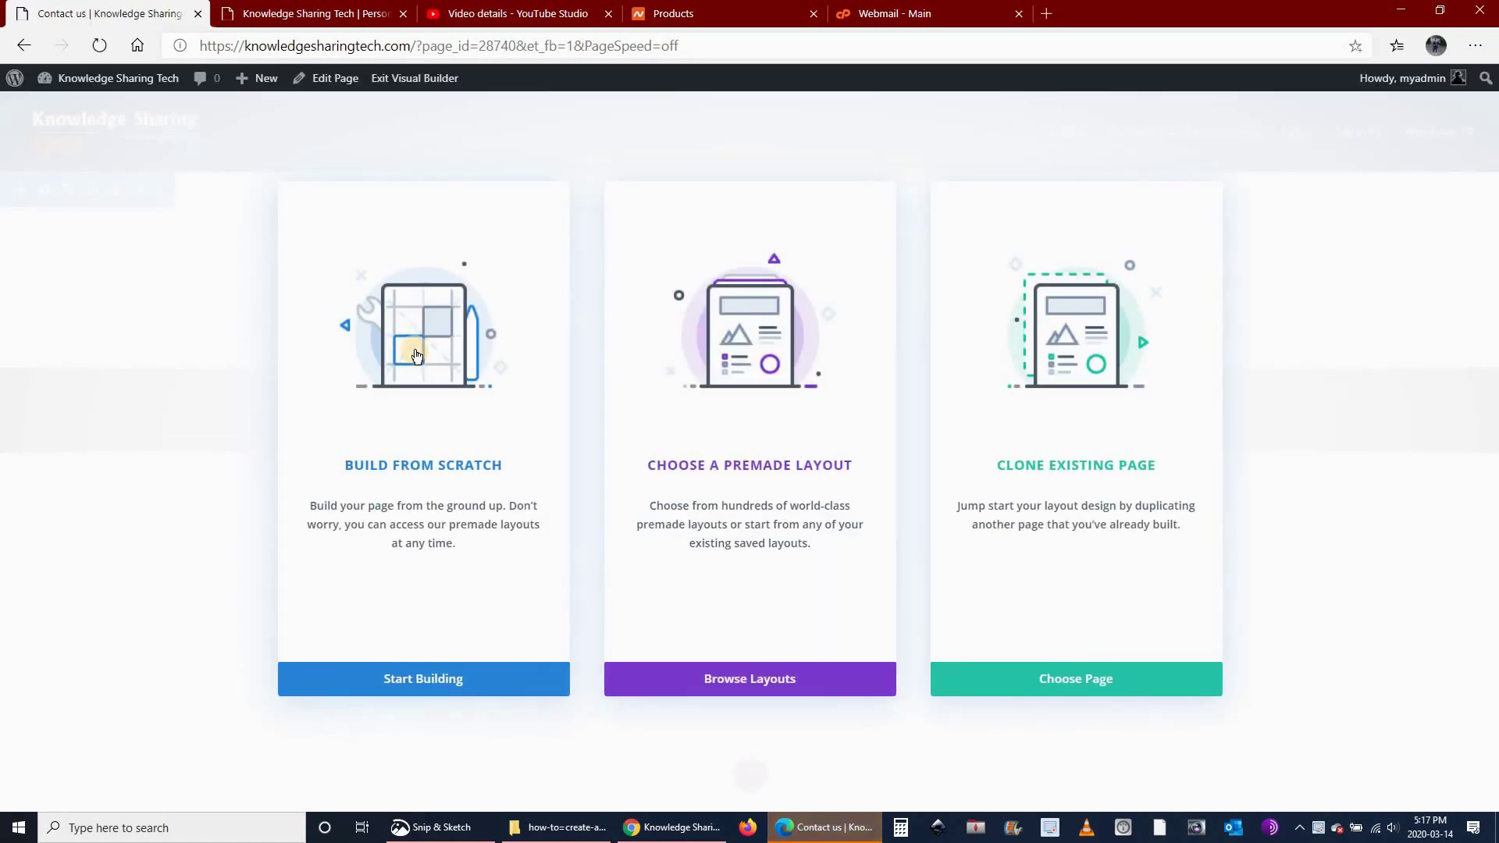
Build from scratch with a one-column row holding a Contact Form module, and save it
left_click(419, 355)
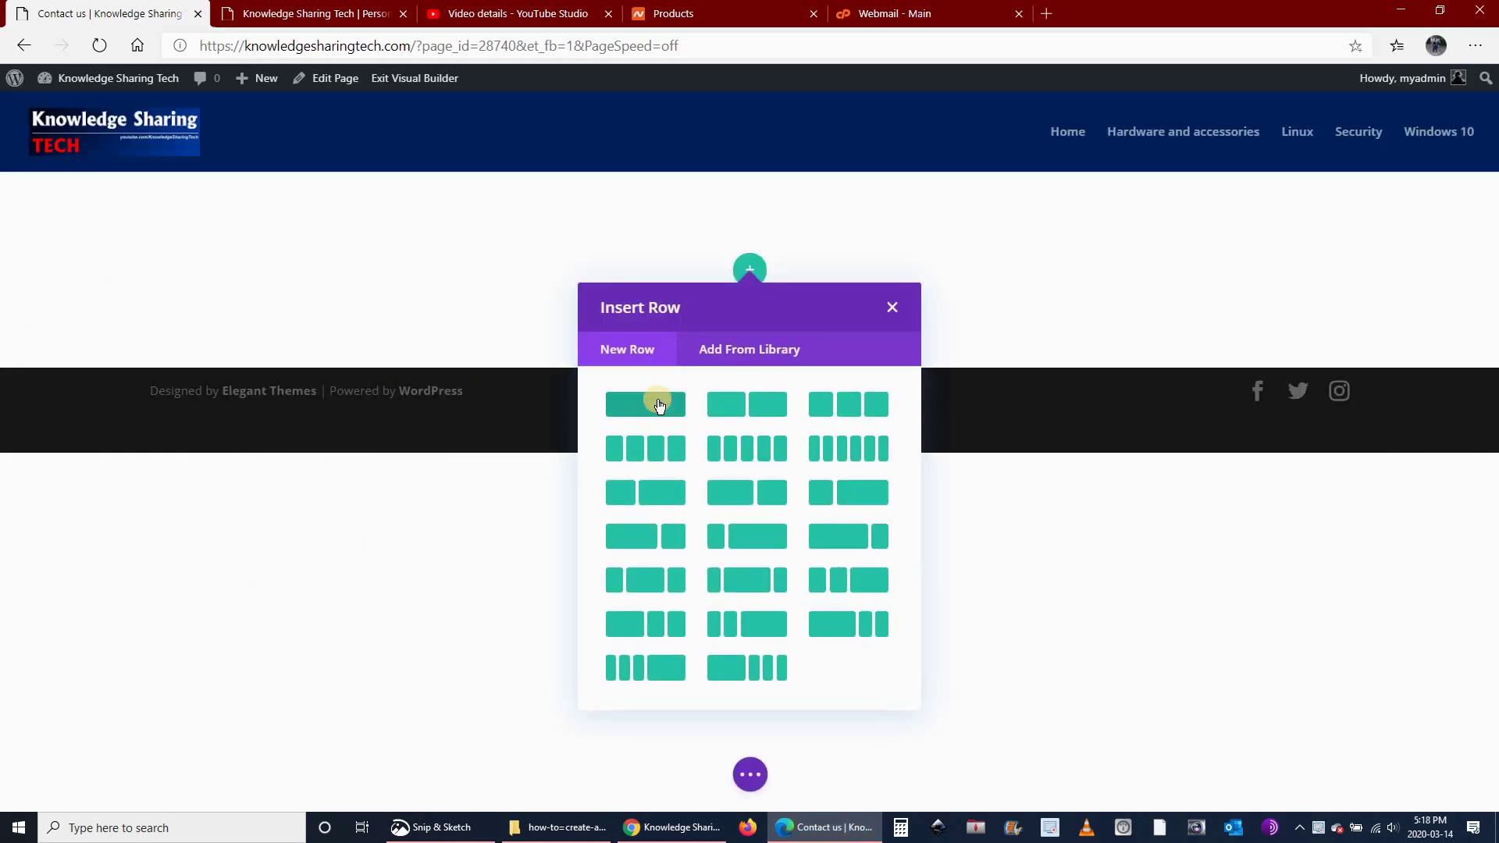
left_click(658, 404)
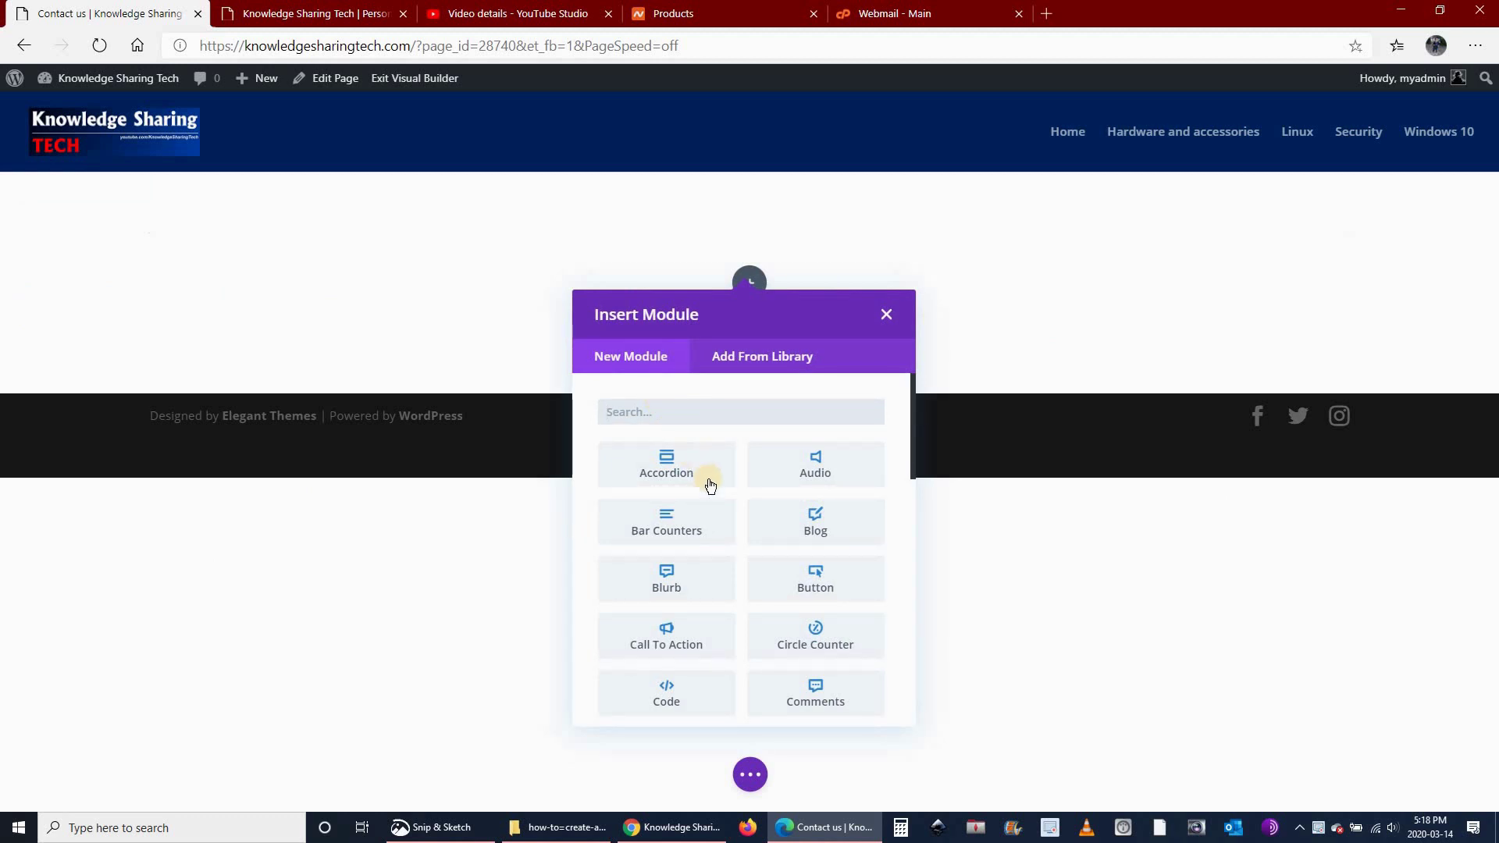
scroll(717, 500, "down", 2)
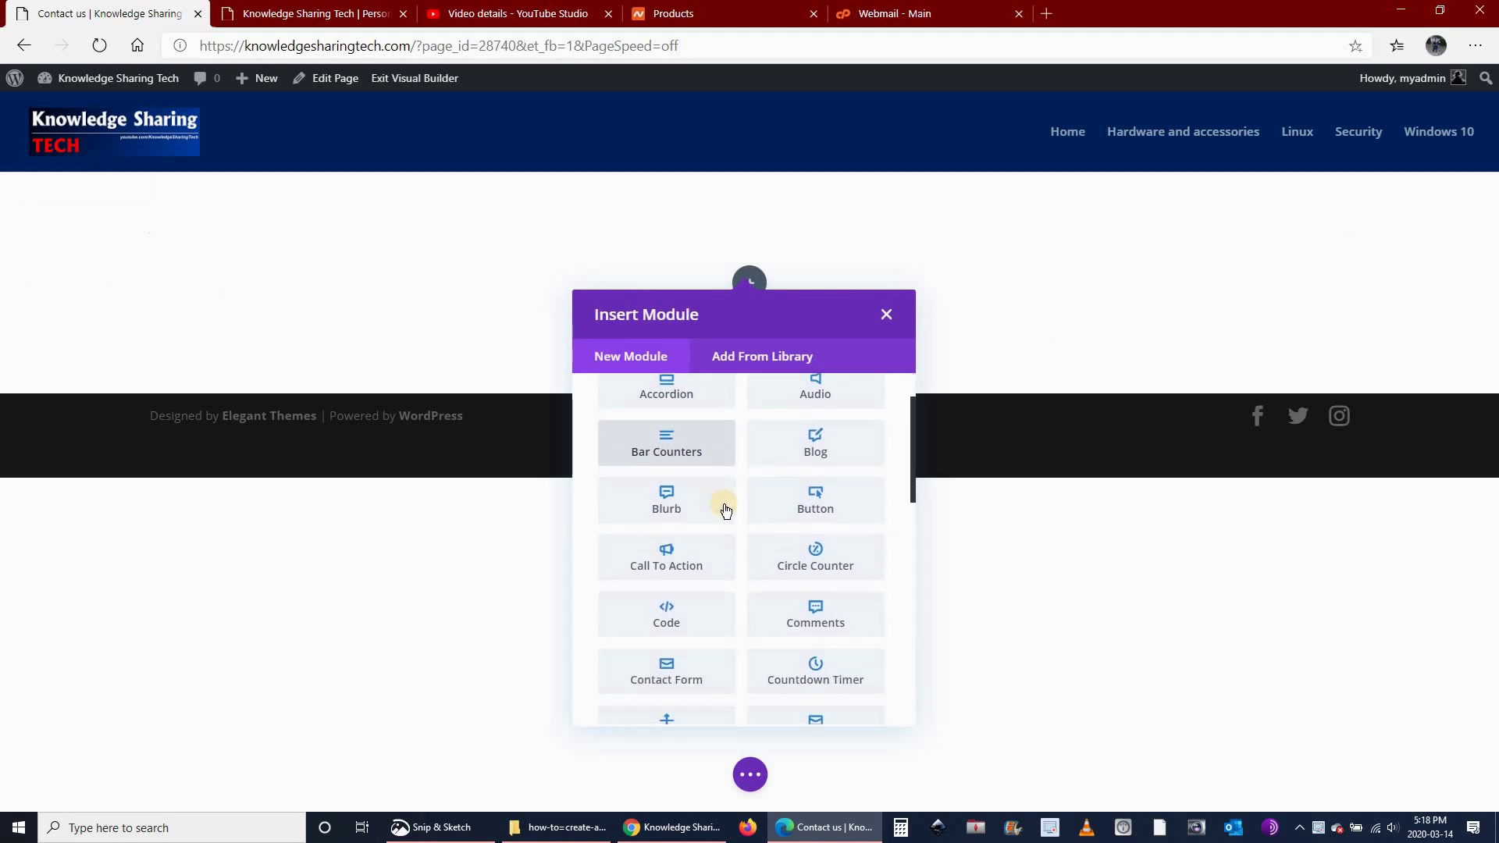
scroll(725, 510, "down", 4)
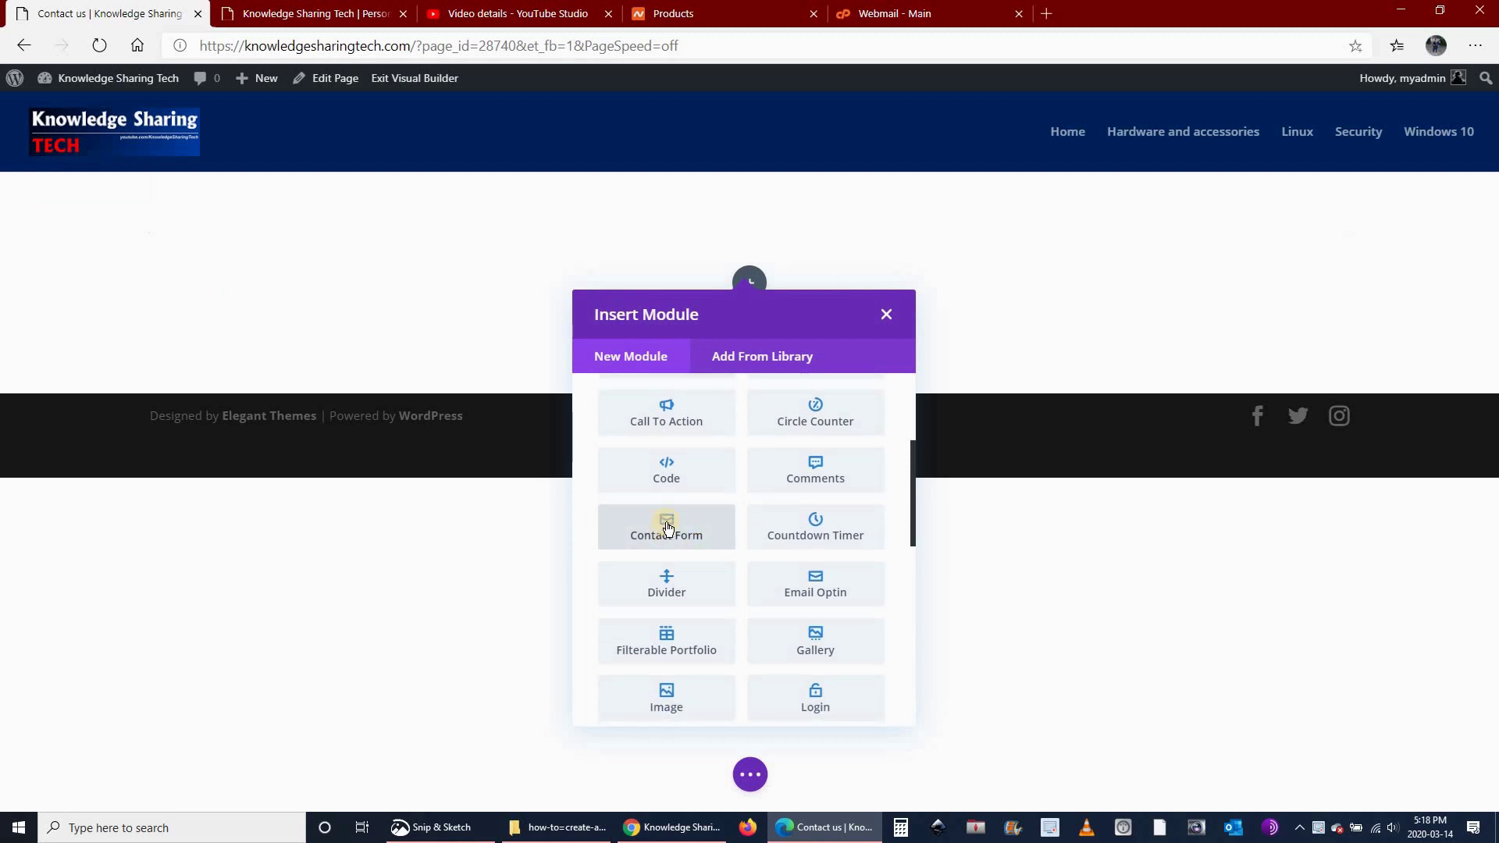
scroll(664, 546, "up", 1)
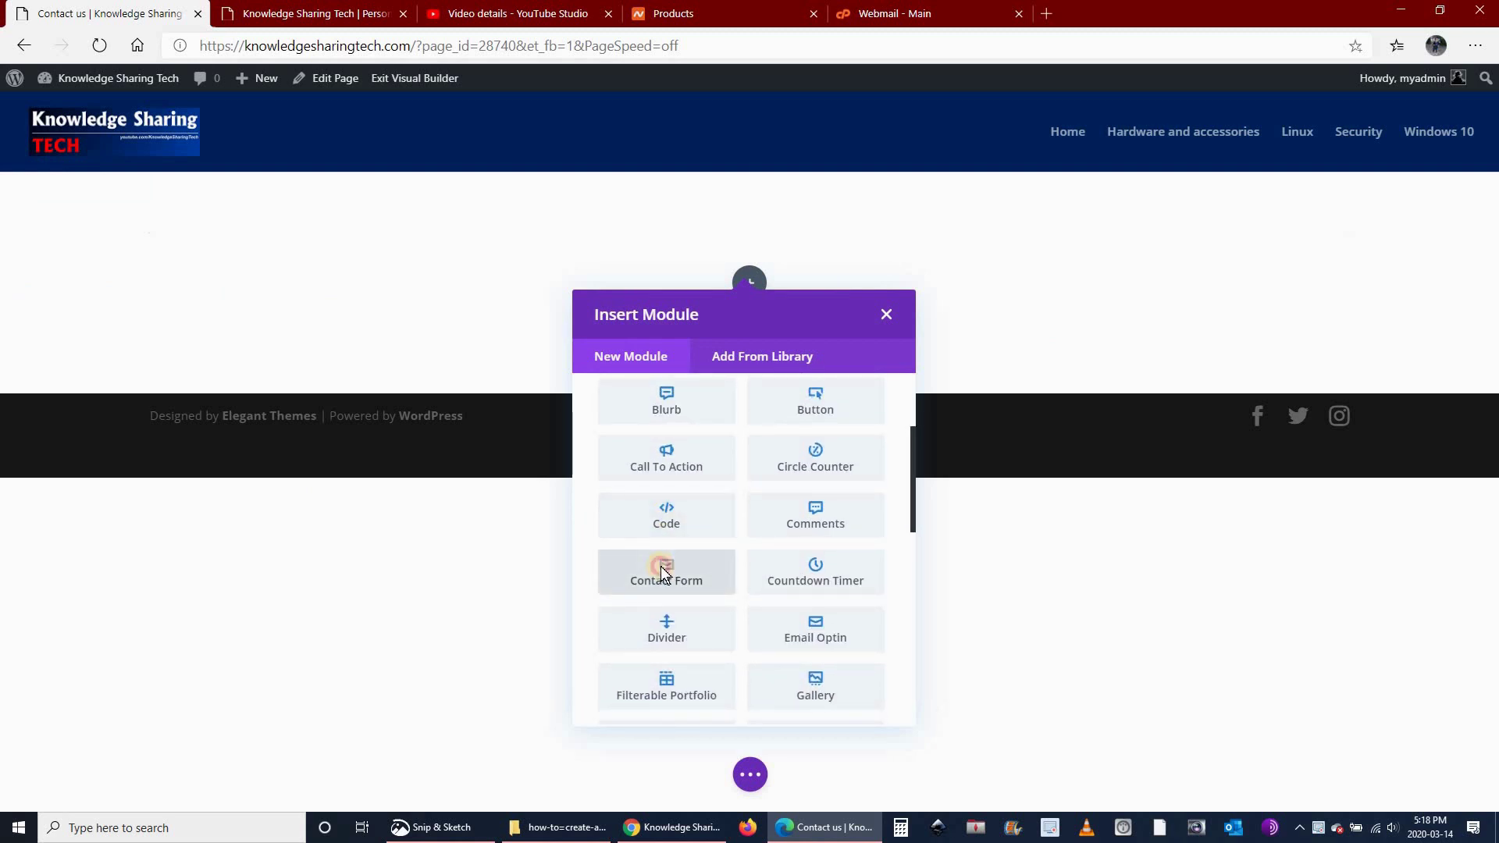
left_click(661, 565)
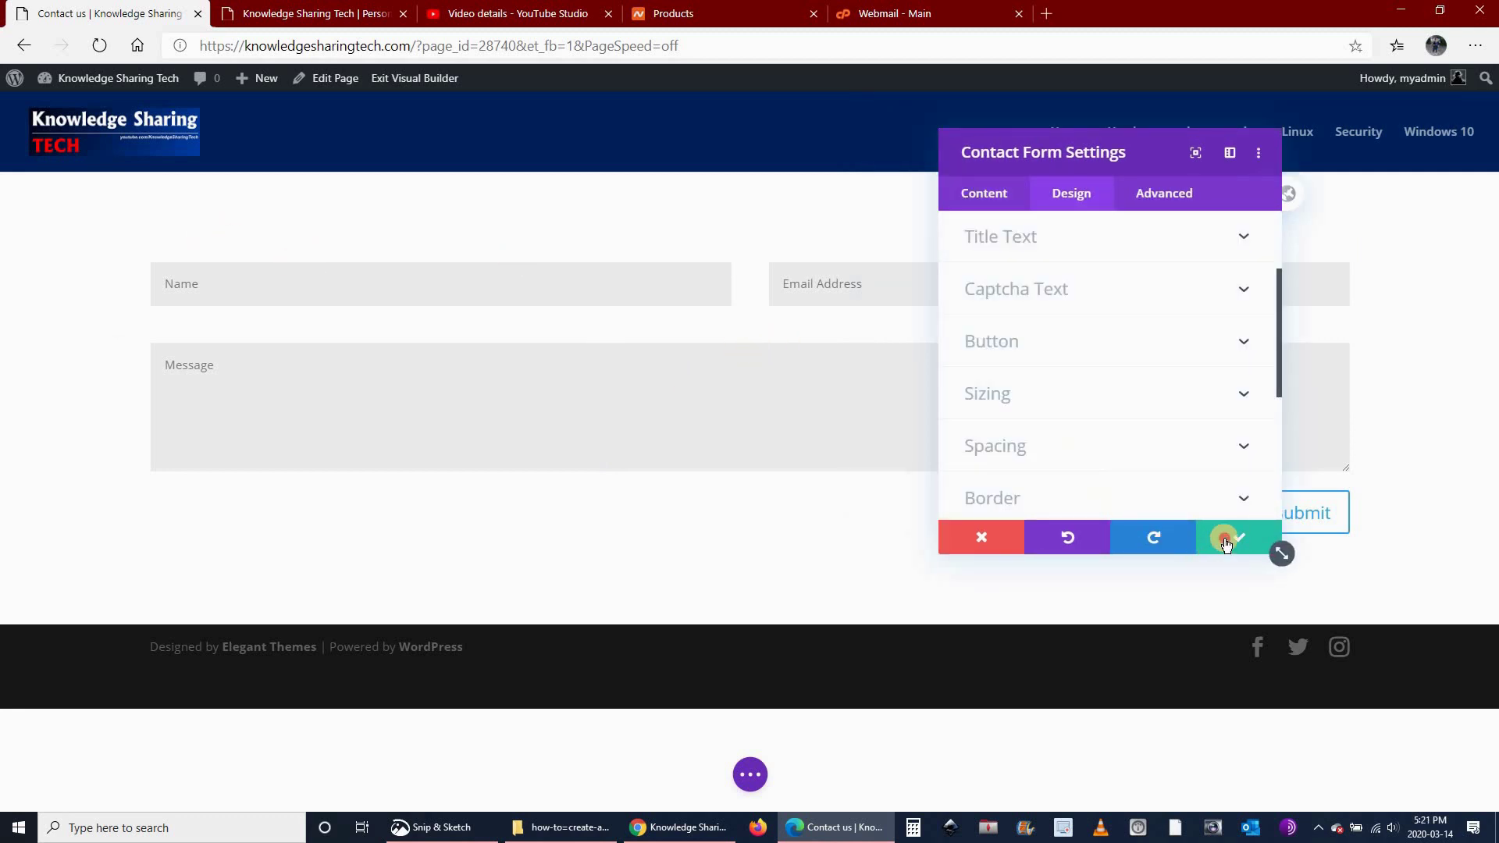
left_click(1226, 542)
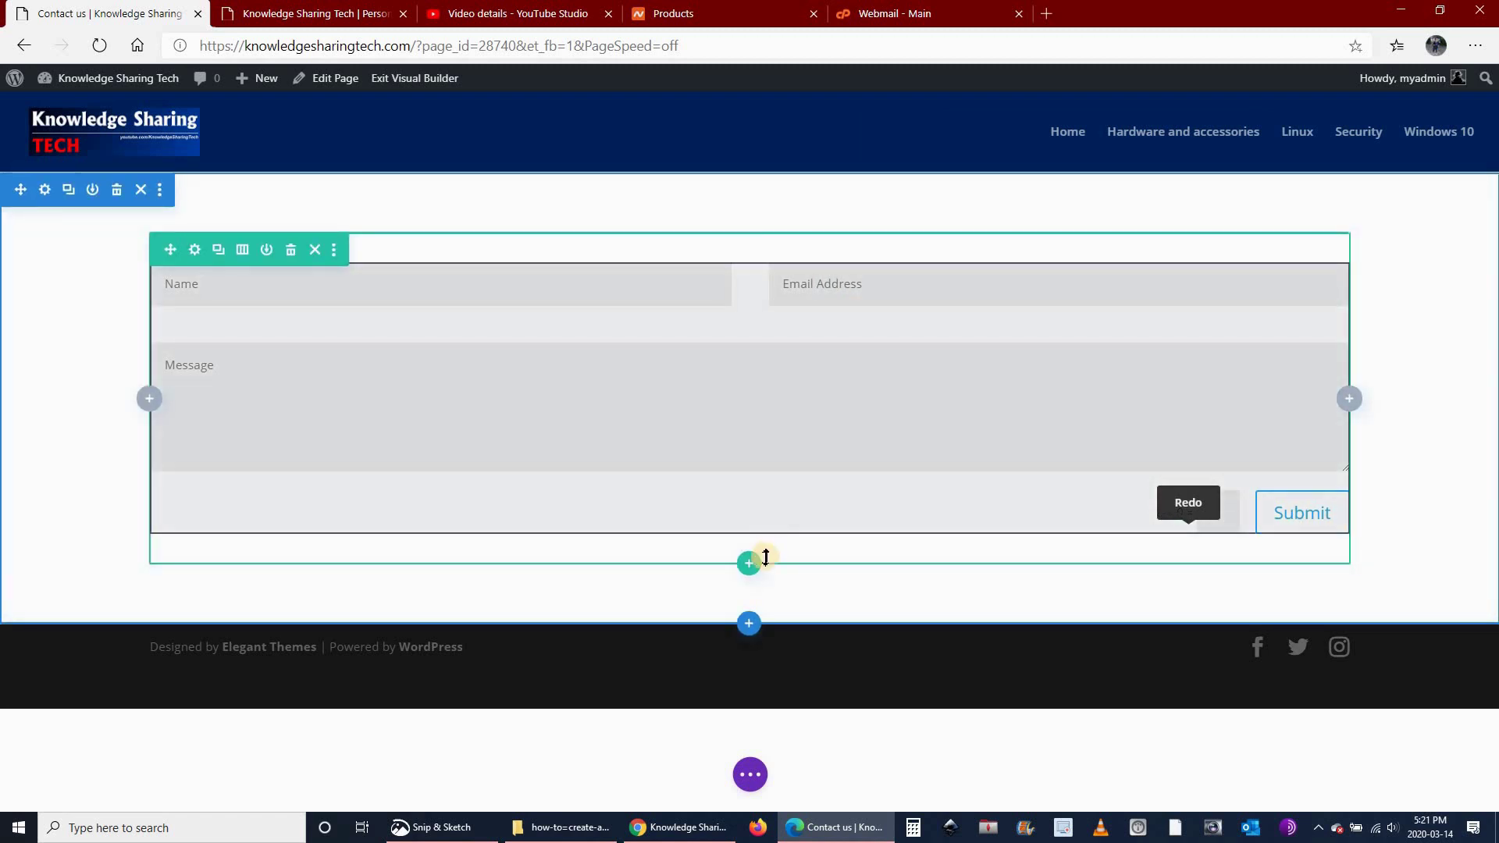
Add a one-column row with a Text module reading 'We like to hear from you. Send us a message'
left_click(750, 565)
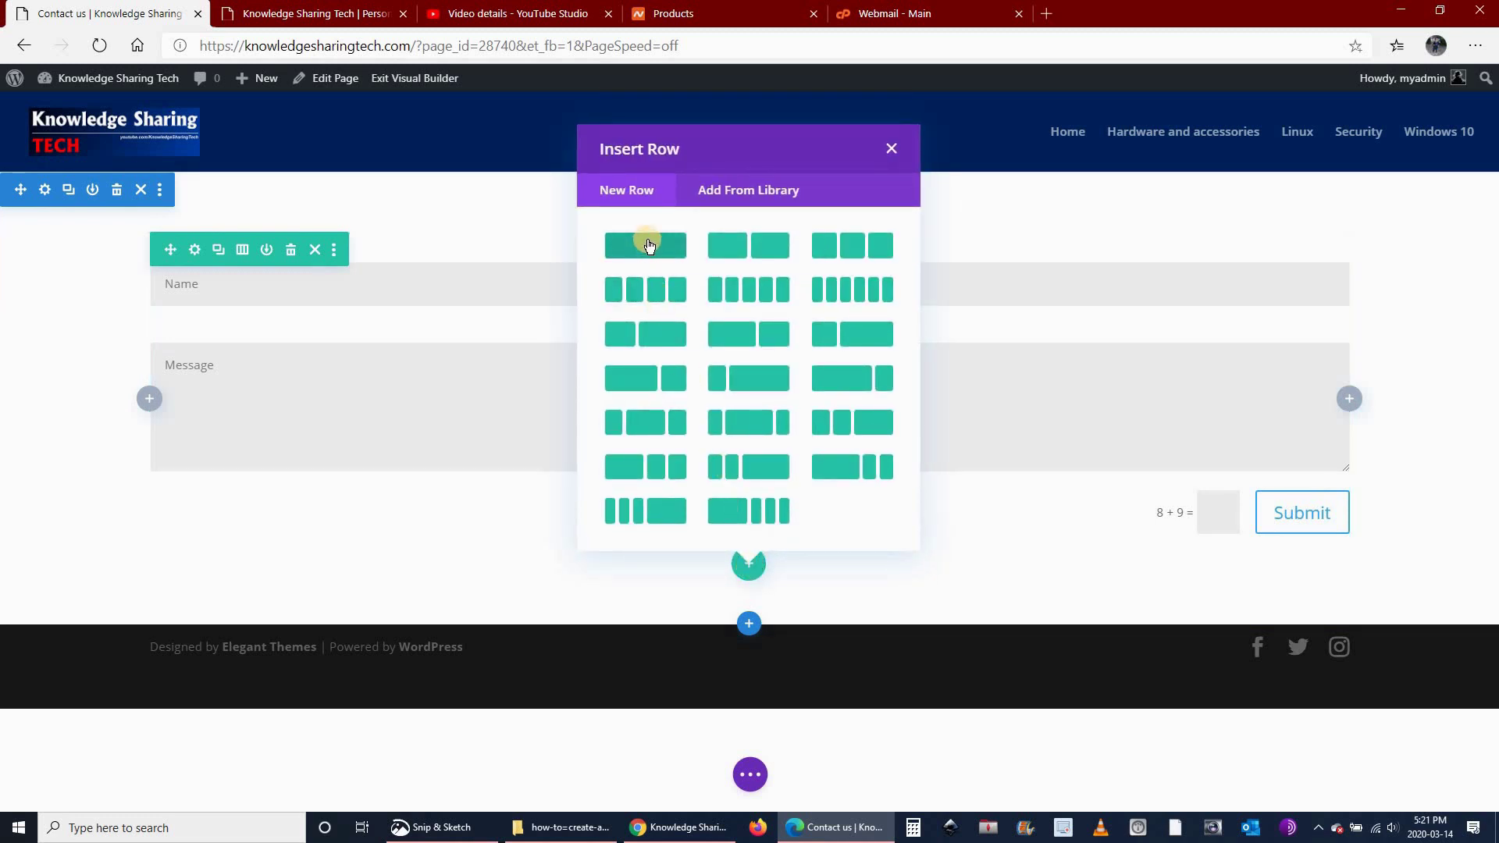
left_click(647, 244)
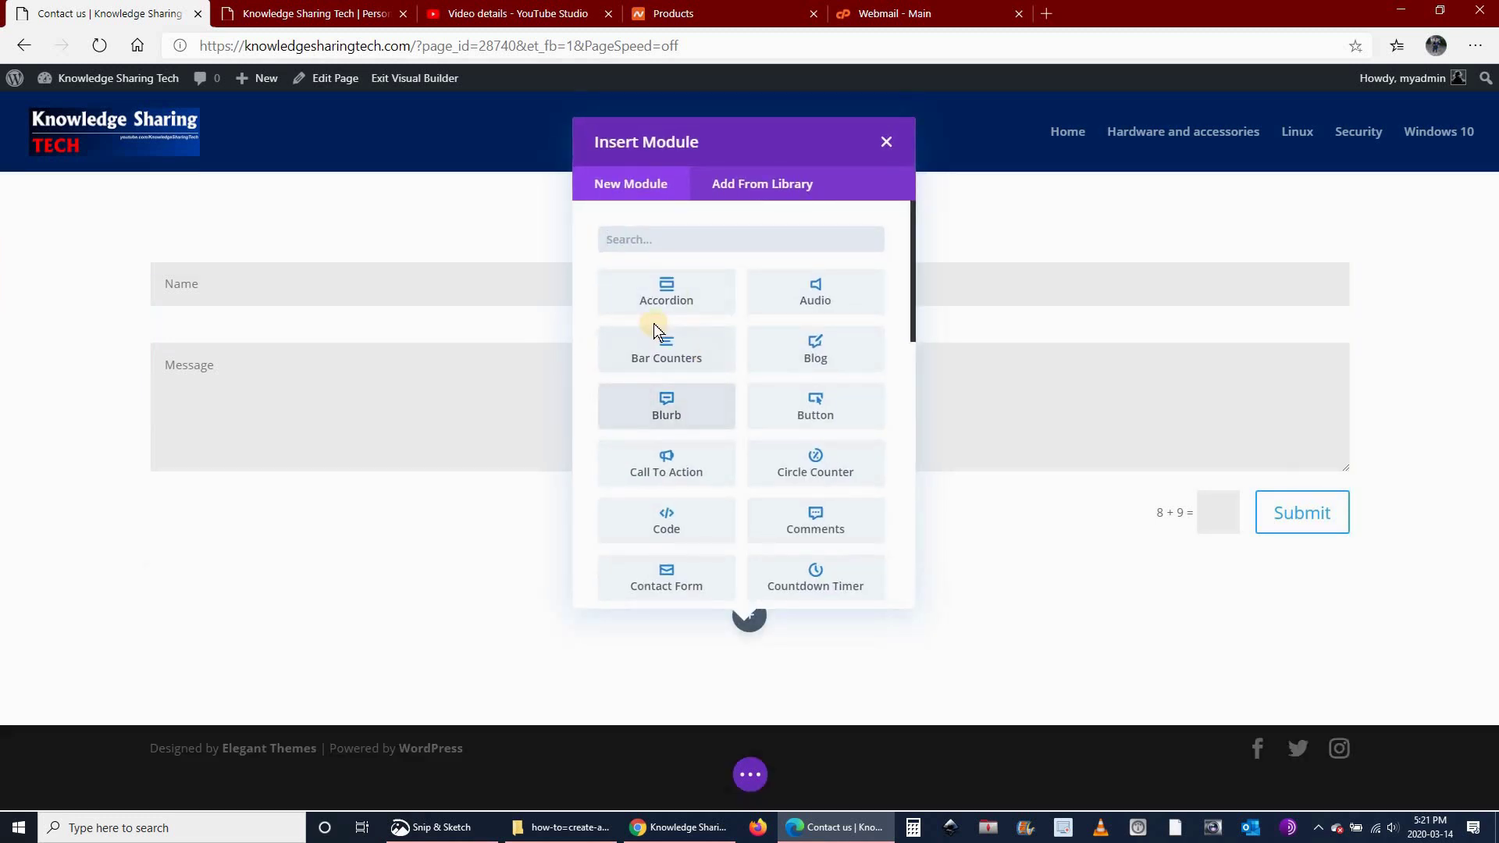
type("text")
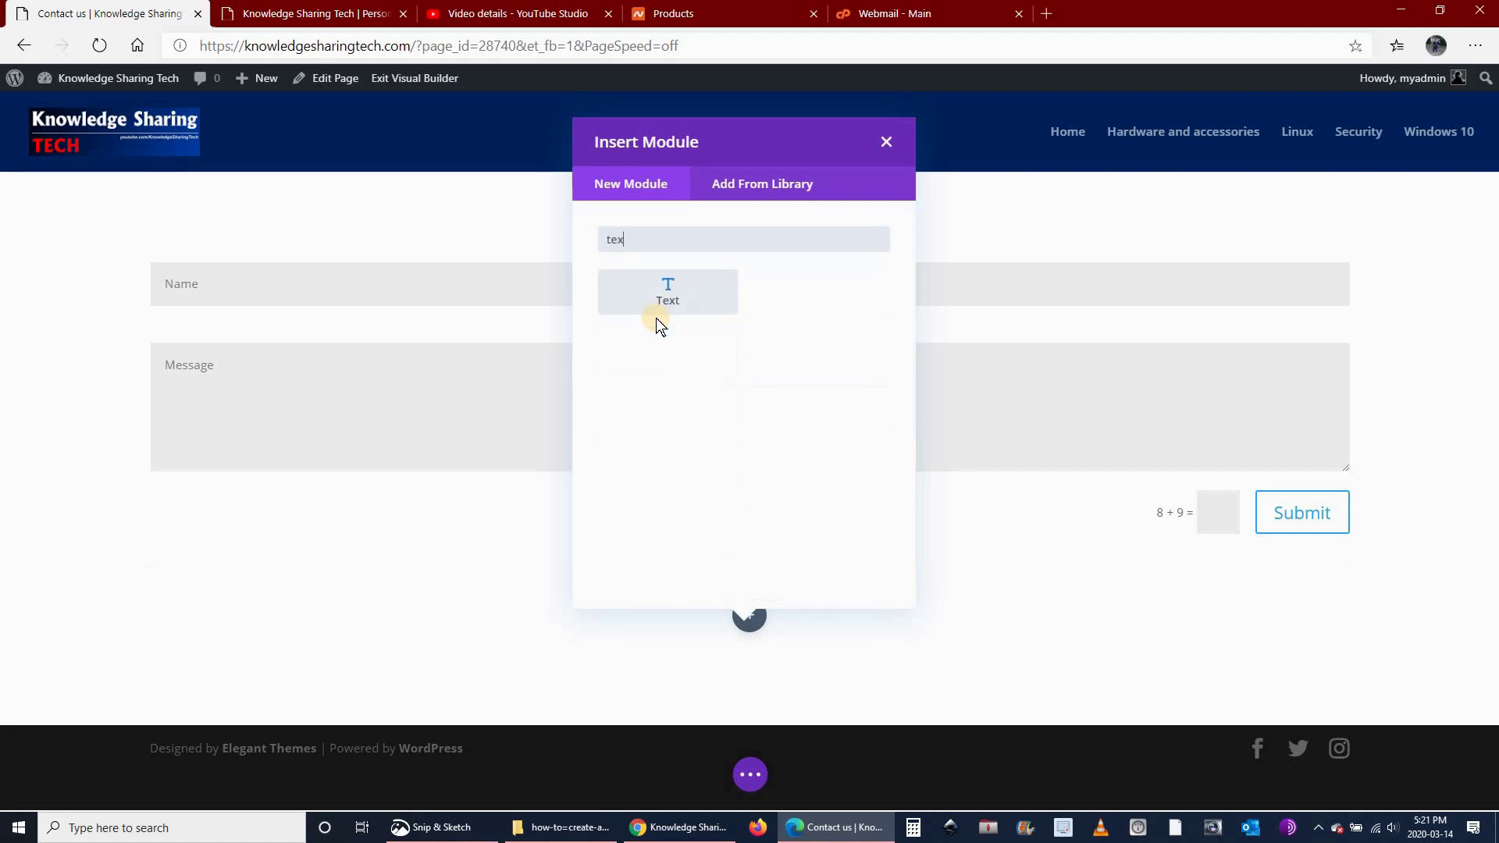
left_click(643, 298)
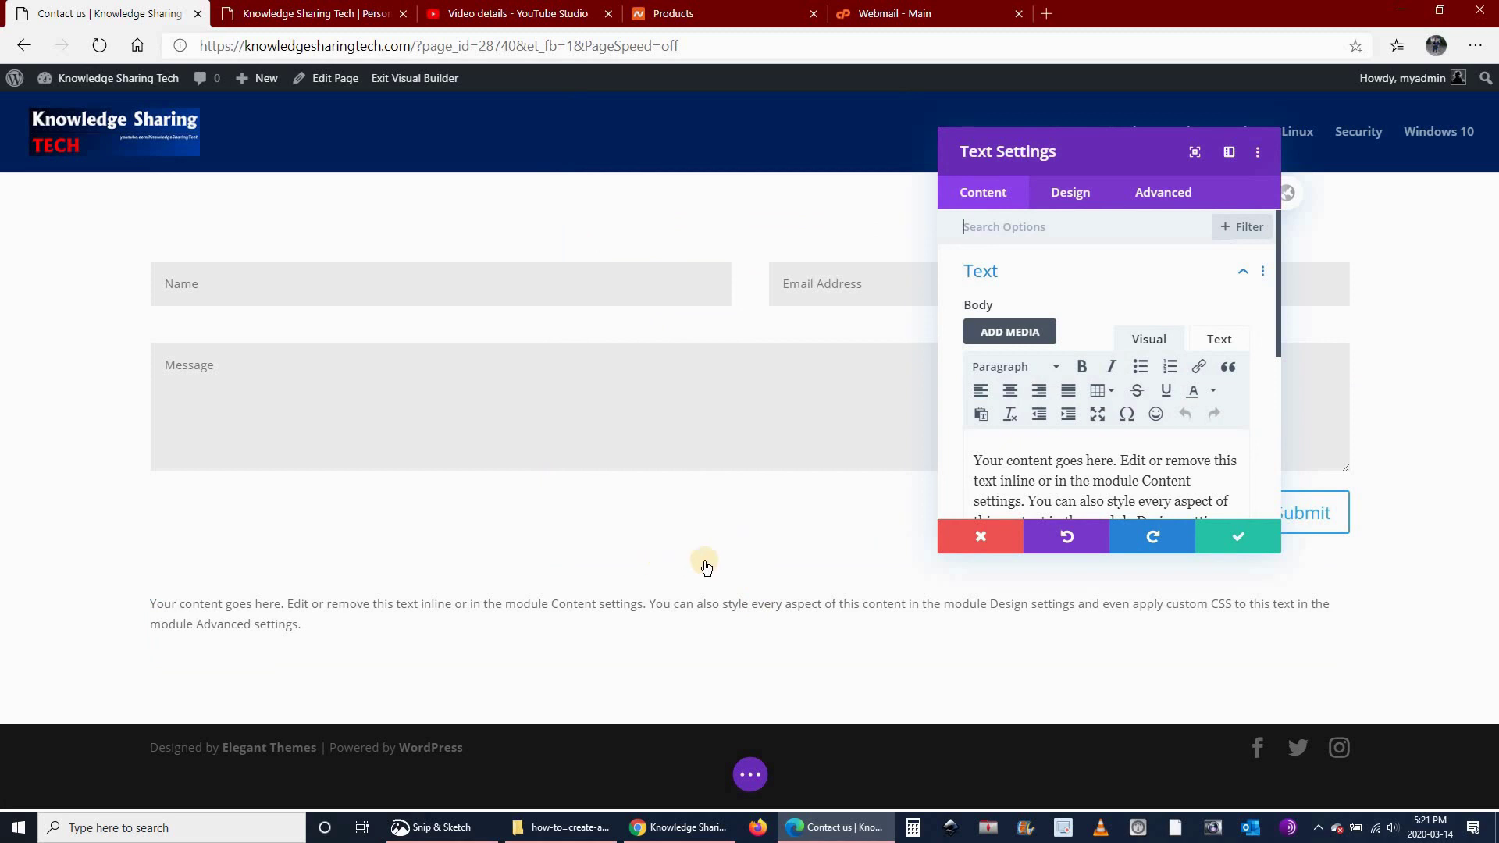
triple_click(1130, 485)
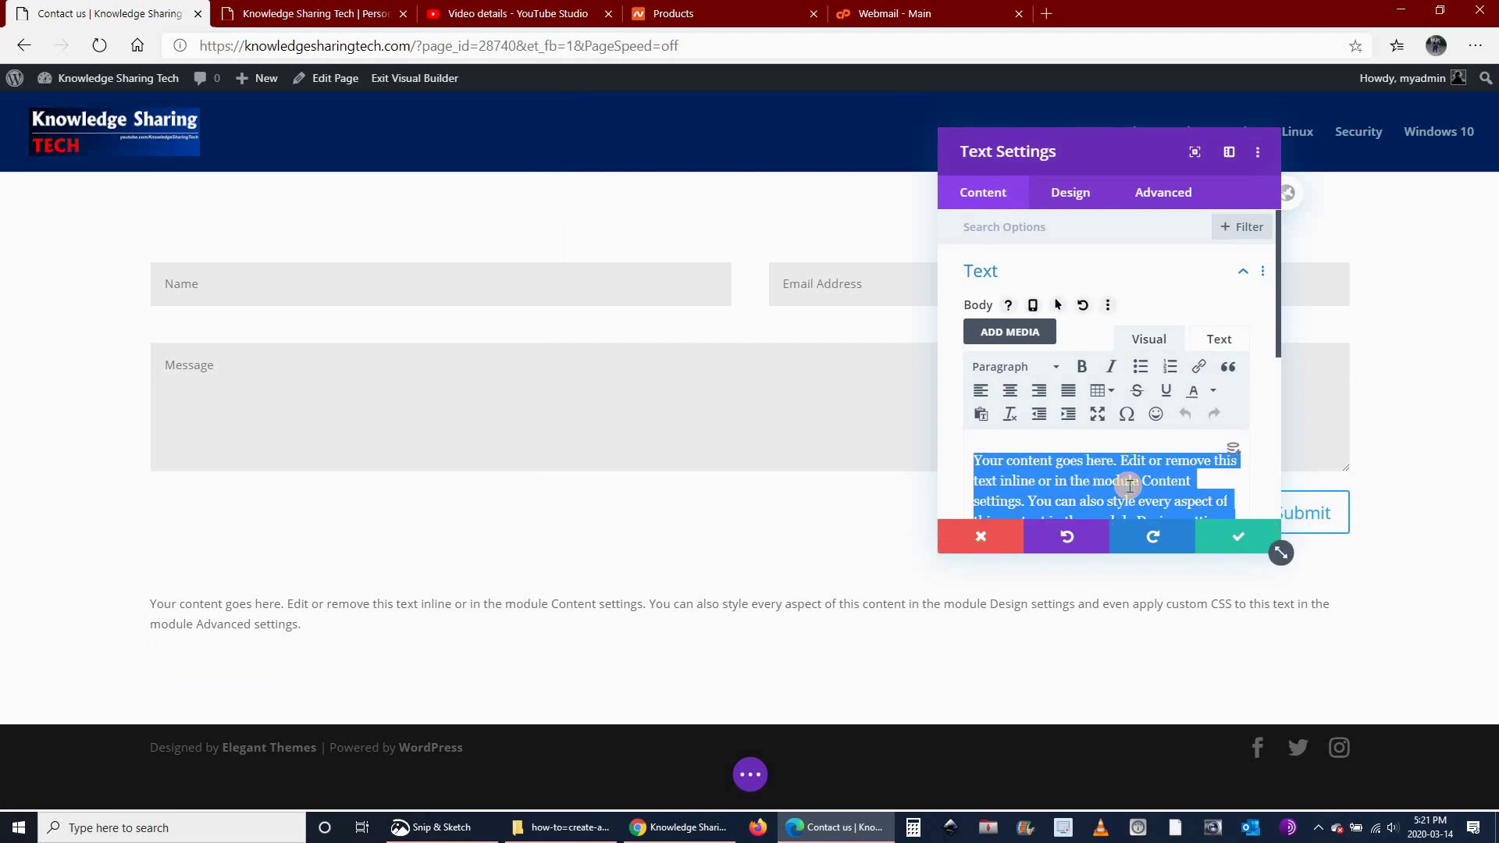
type("We")
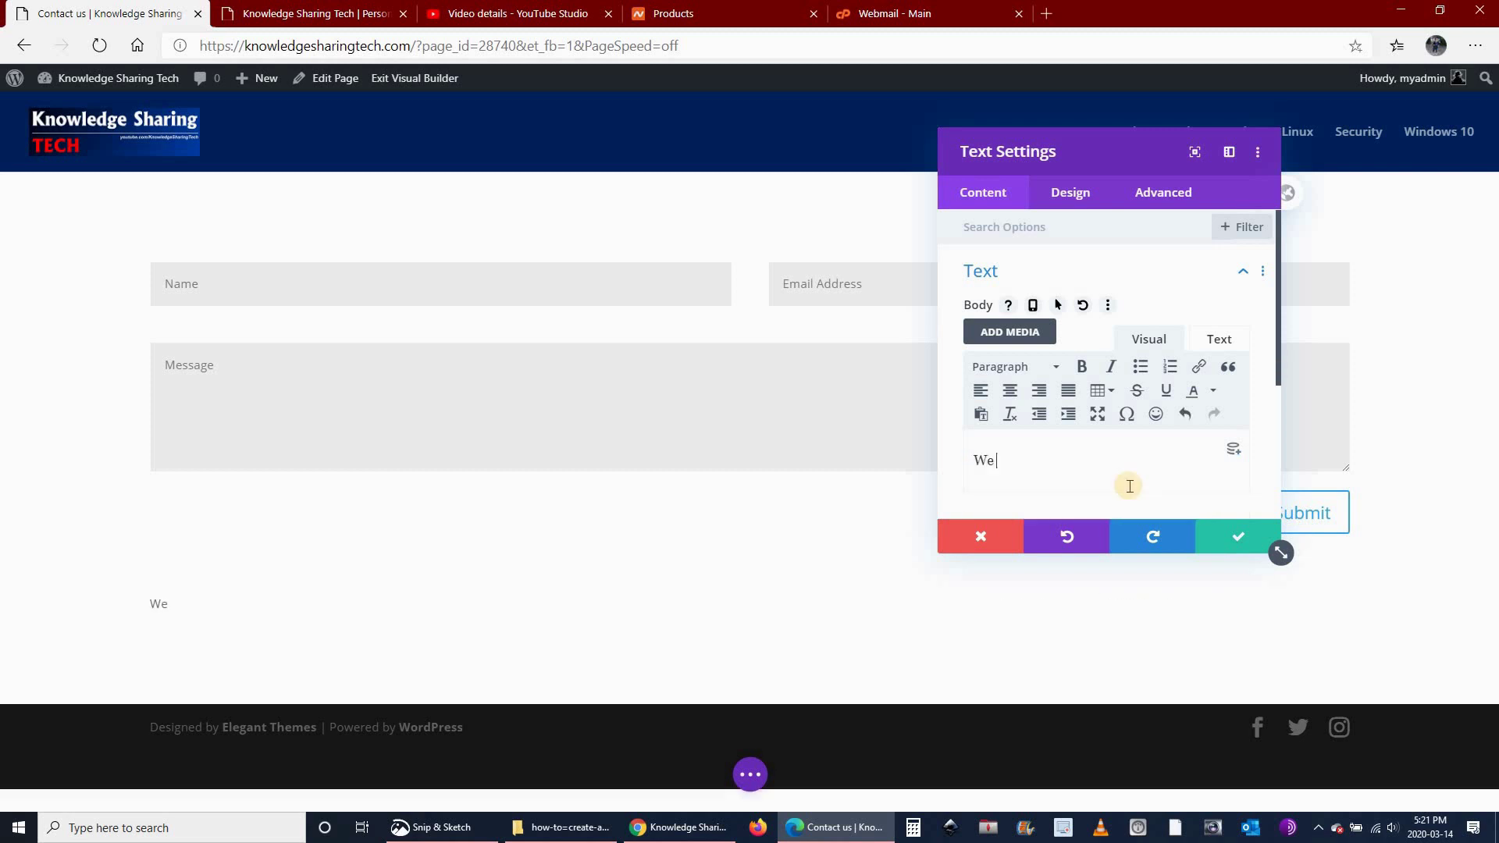
type(" like to hear from you. Send us a message")
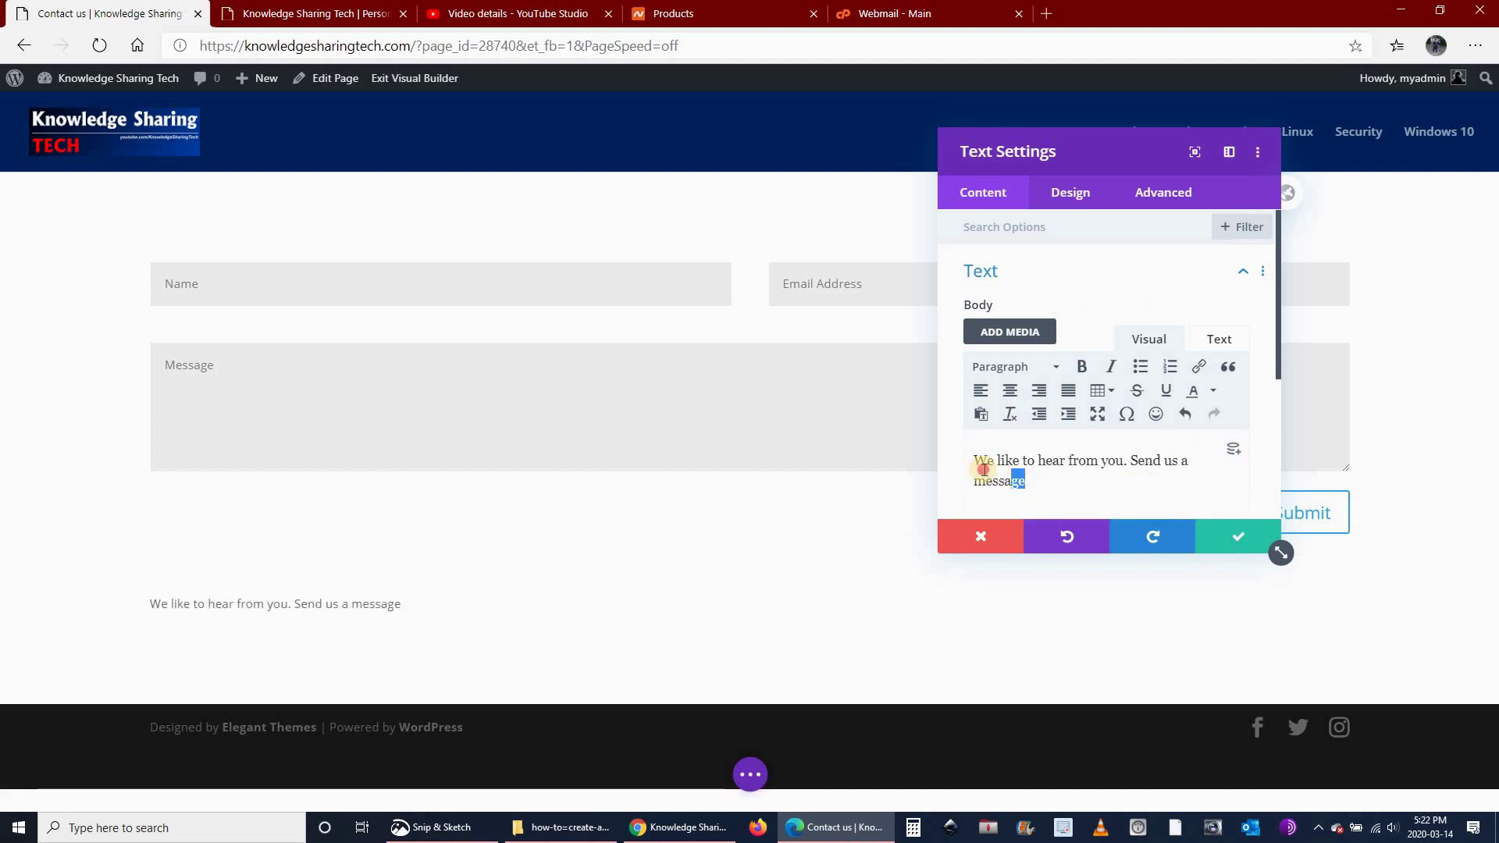
Make the message text bold and set its size to 24px
left_click_drag(984, 469, 974, 461)
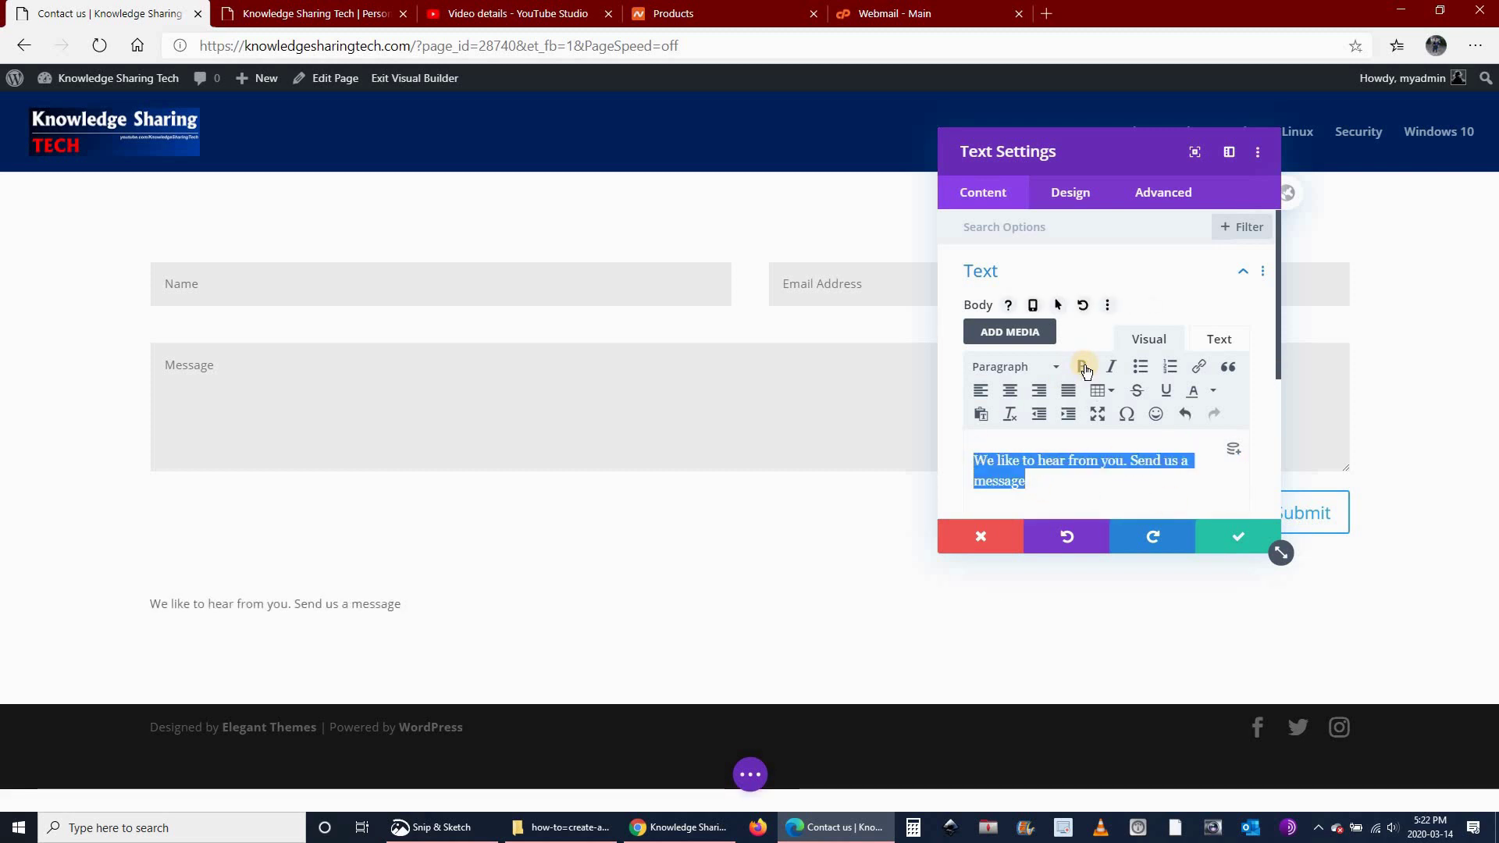
left_click(1081, 367)
scroll(1070, 452, "down", 2)
scroll(1097, 435, "up", 1)
scroll(1097, 435, "down", 2)
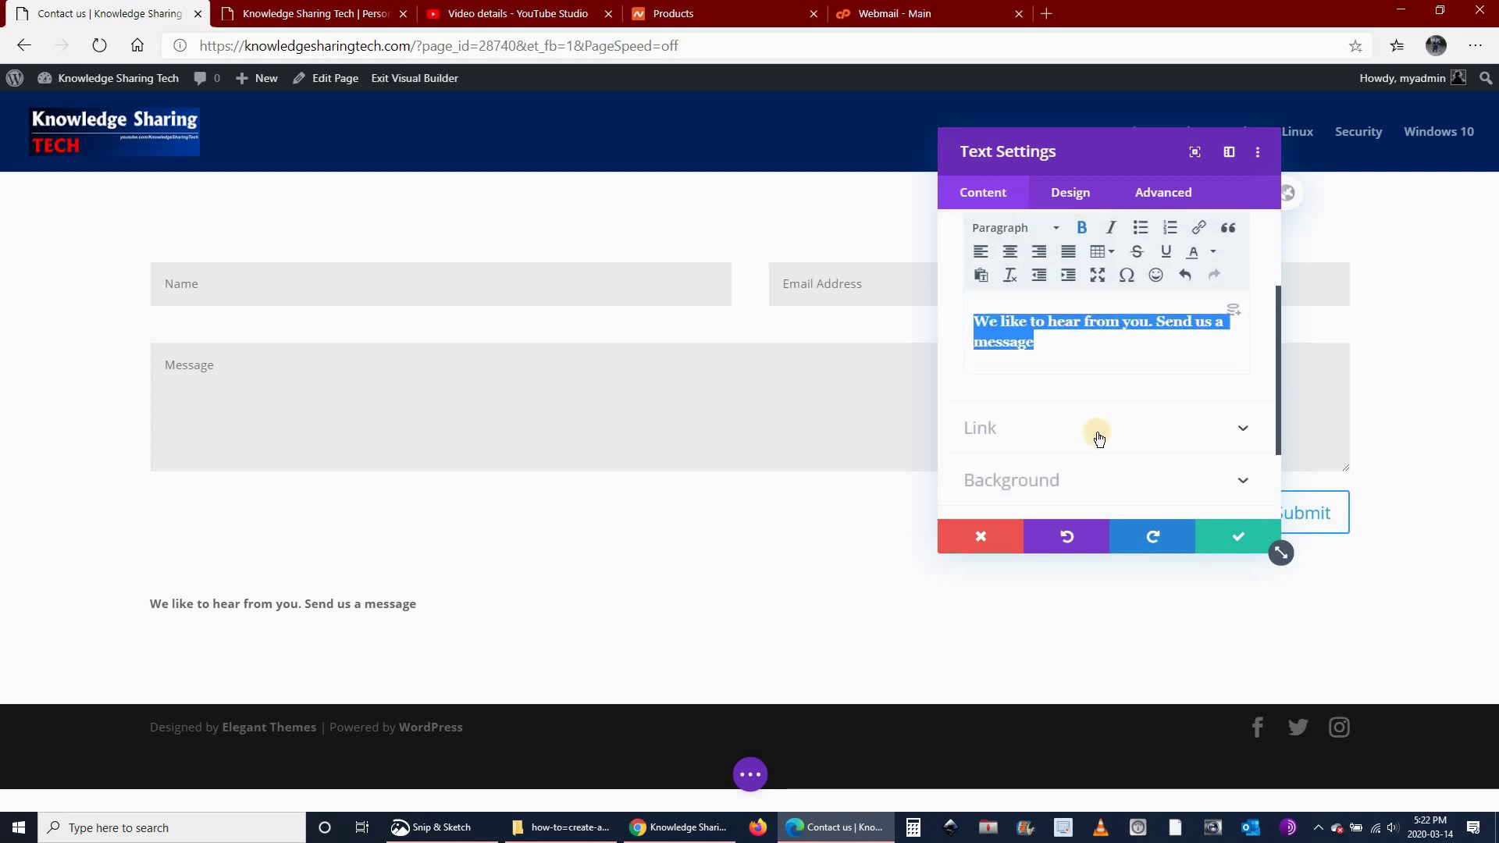
left_click(1070, 192)
left_click(1043, 277)
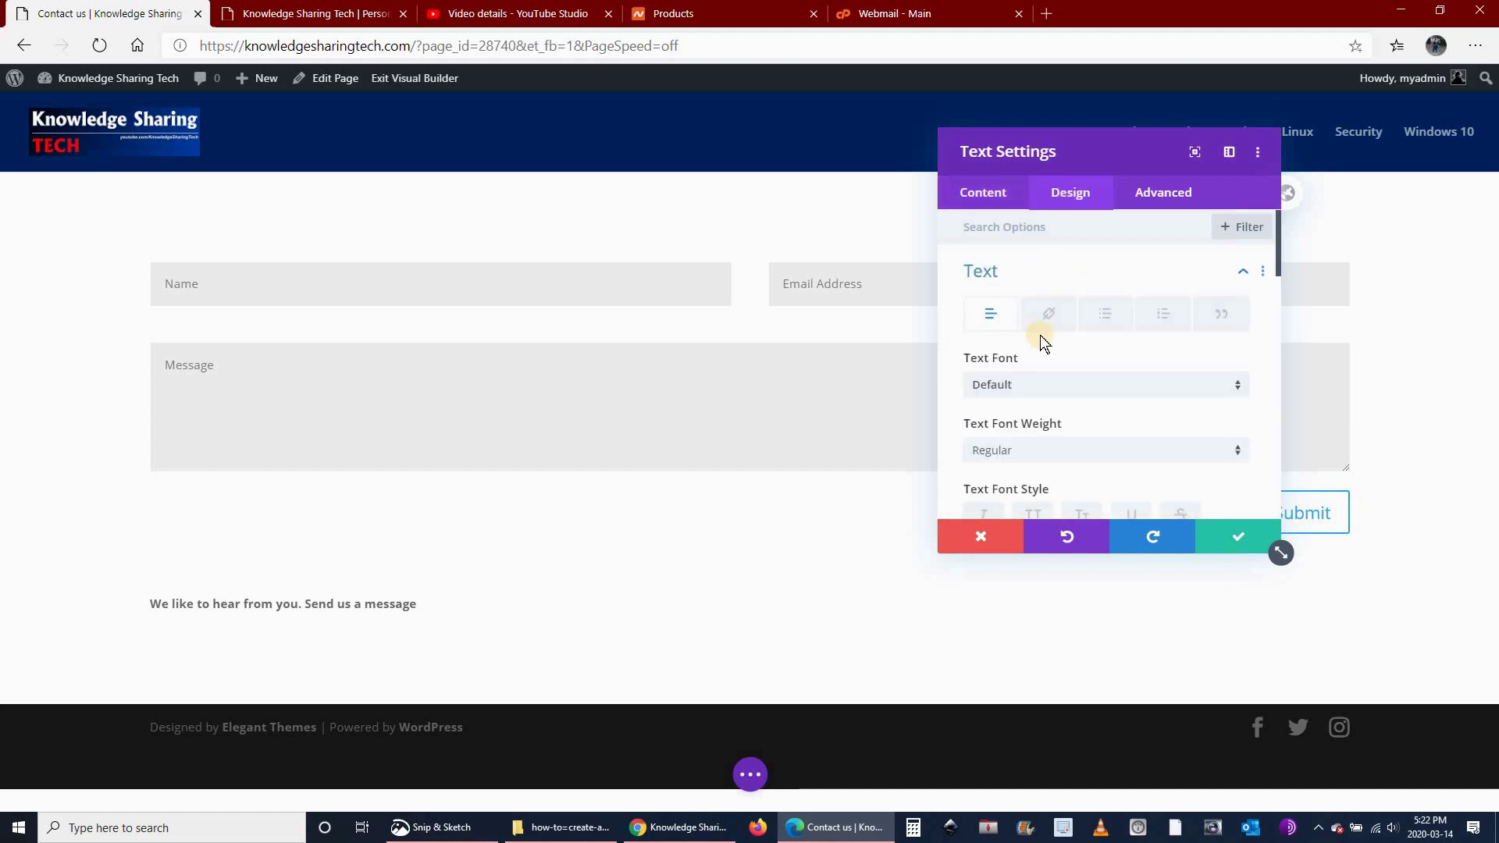
scroll(1041, 335, "down", 1)
left_click(1015, 401)
left_click(1007, 506)
scroll(1062, 432, "down", 1)
left_click_drag(992, 452, 1006, 454)
left_click_drag(1191, 453, 1178, 517)
type("24")
Give the heading a text shadow, save it, and move its row above the contact form
scroll(1107, 437, "down", 1)
scroll(1106, 437, "down", 5)
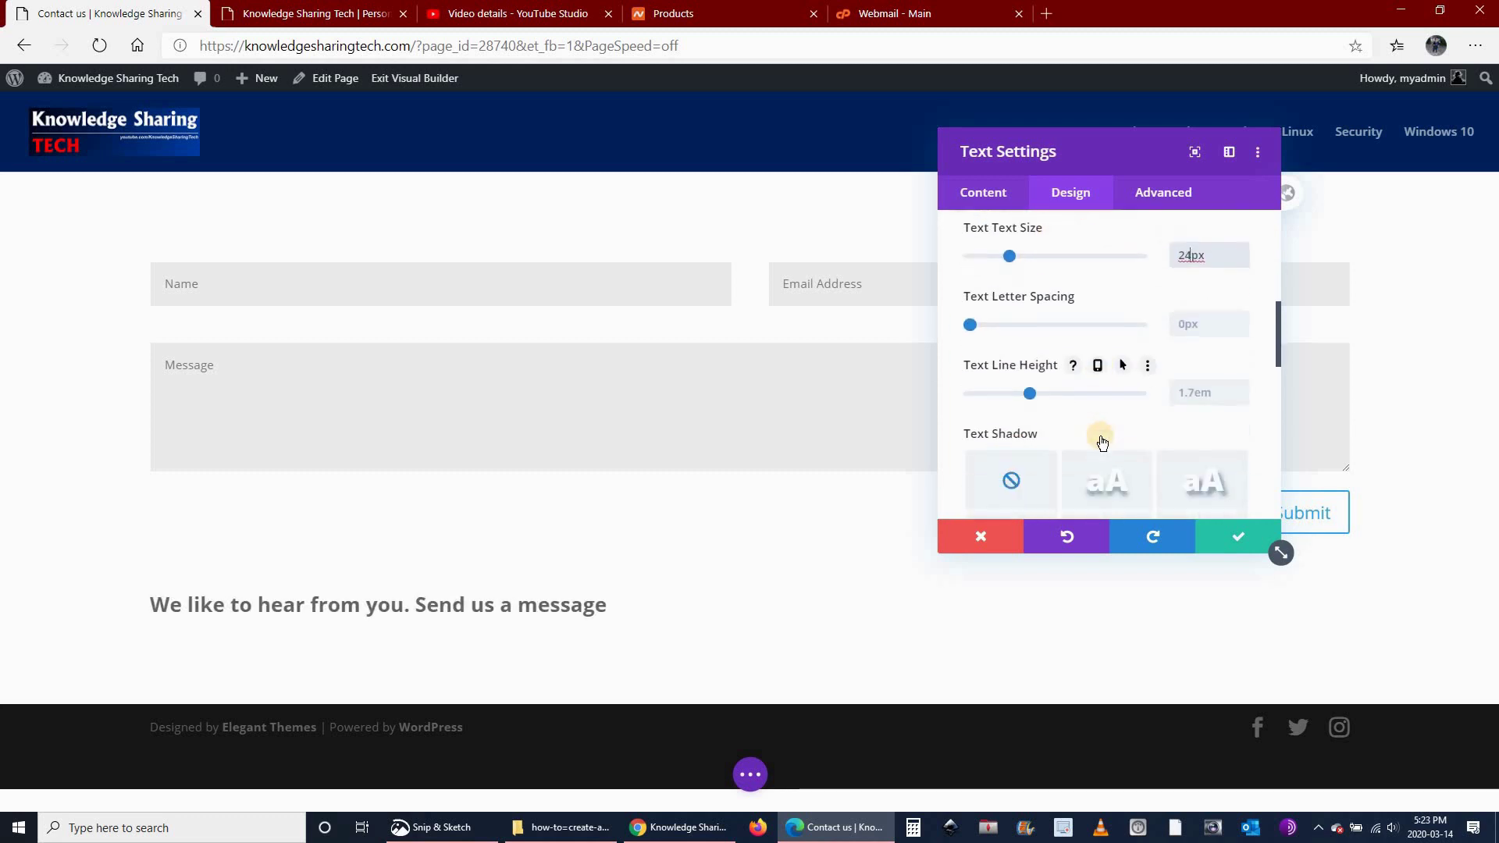
left_click(1105, 294)
left_click(1006, 346)
scroll(1010, 429, "down", 8)
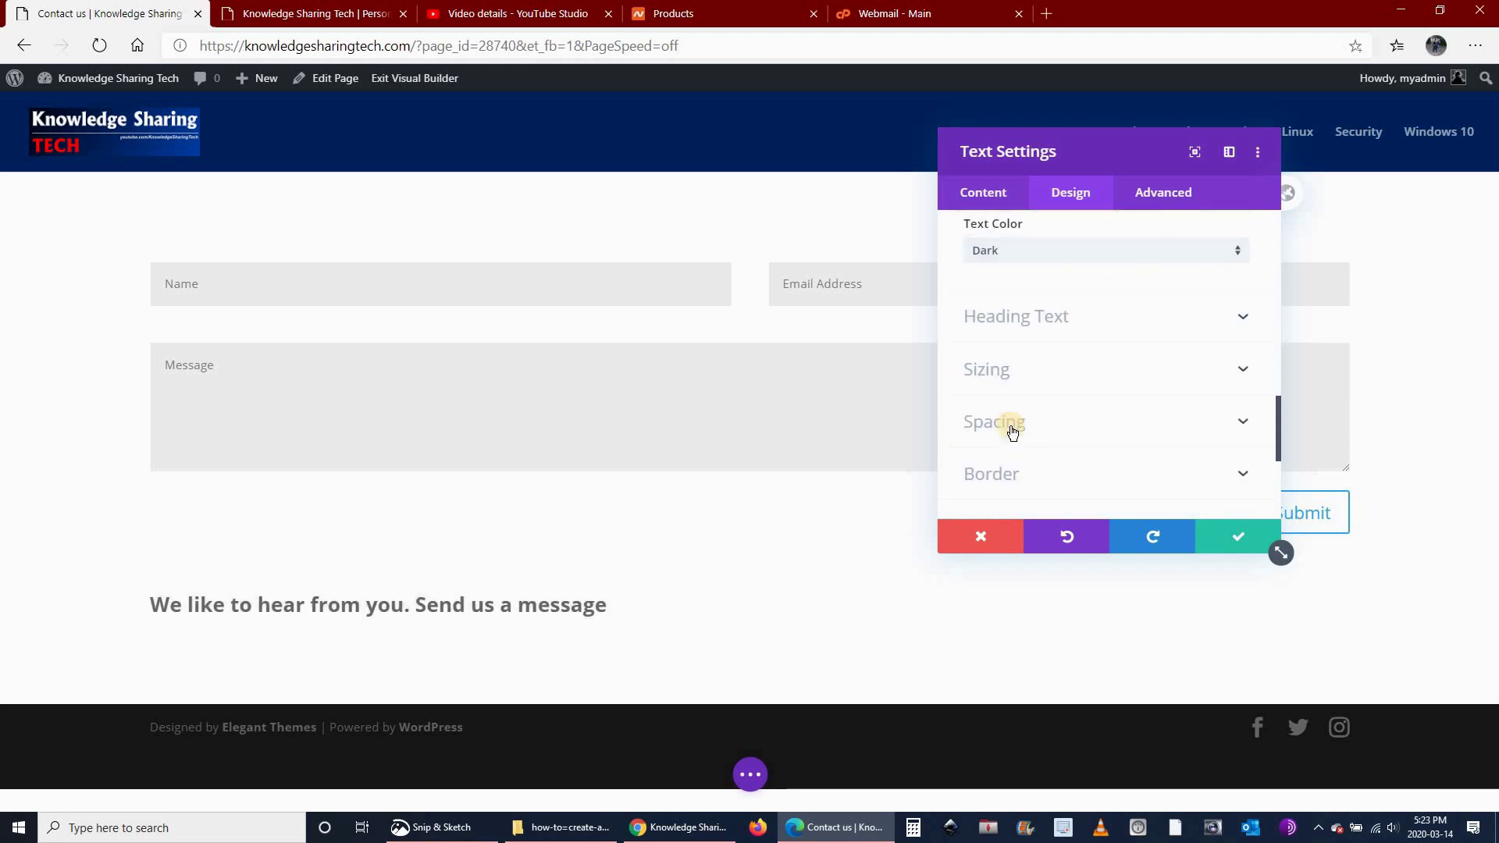
left_click(991, 268)
scroll(1007, 359, "down", 5)
left_click(1238, 537)
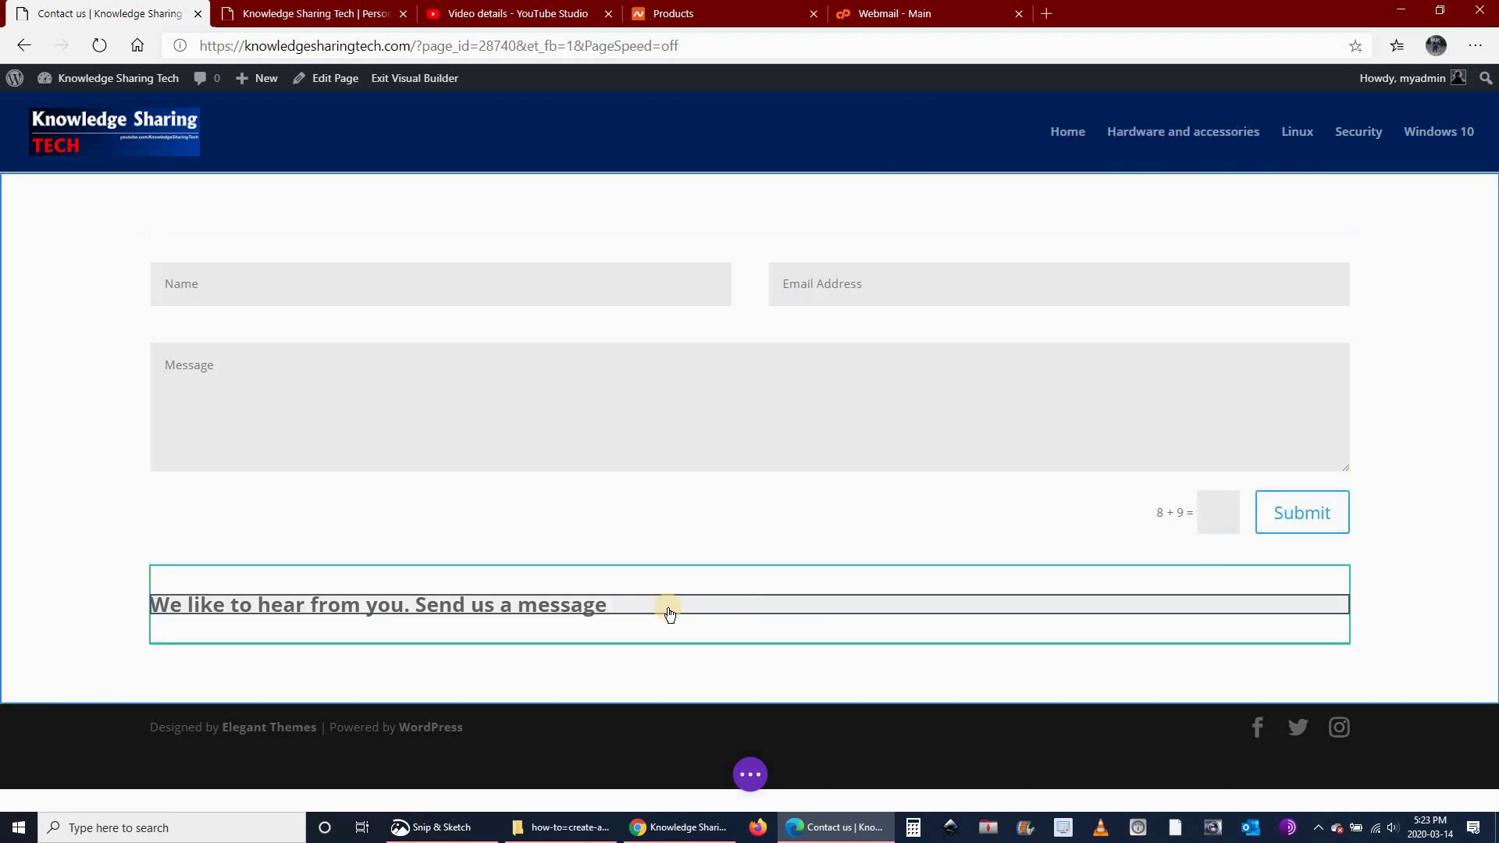
left_click_drag(668, 559, 733, 283)
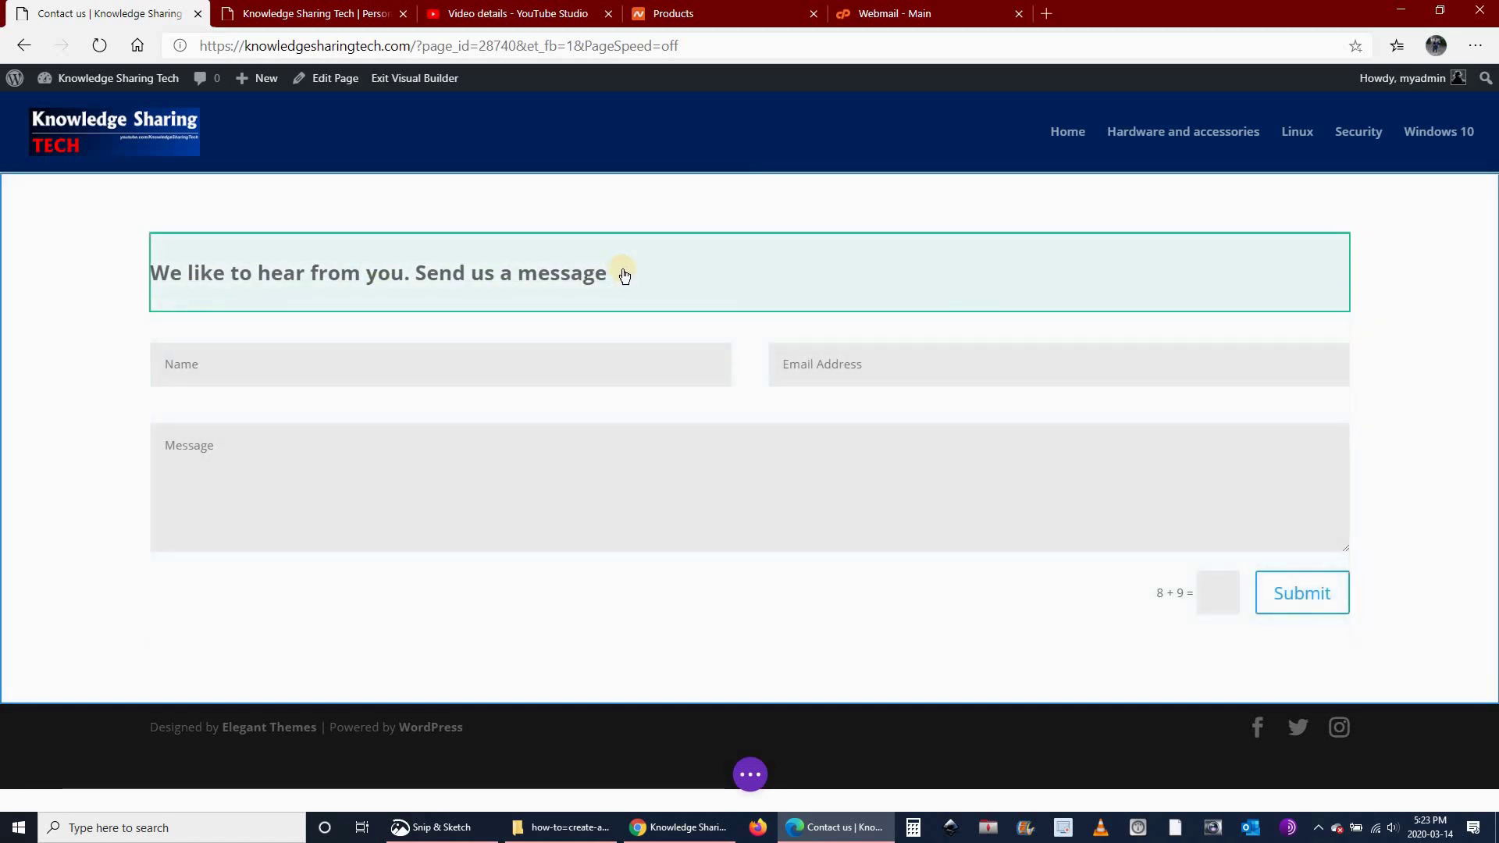
Add a one-column row with a Divider module, keeping its line position at Top
left_click(748, 311)
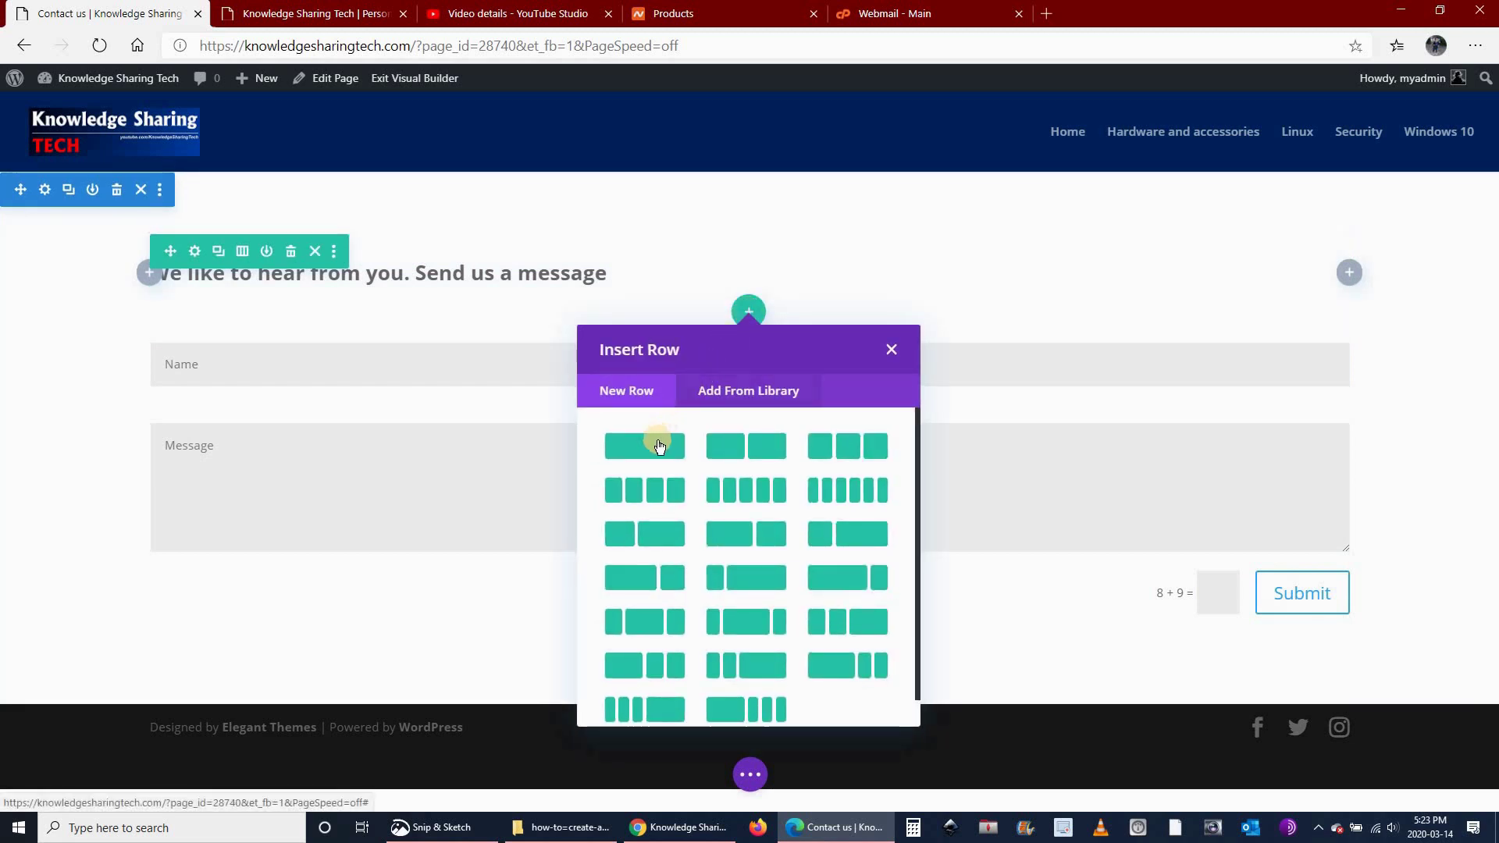
left_click(653, 443)
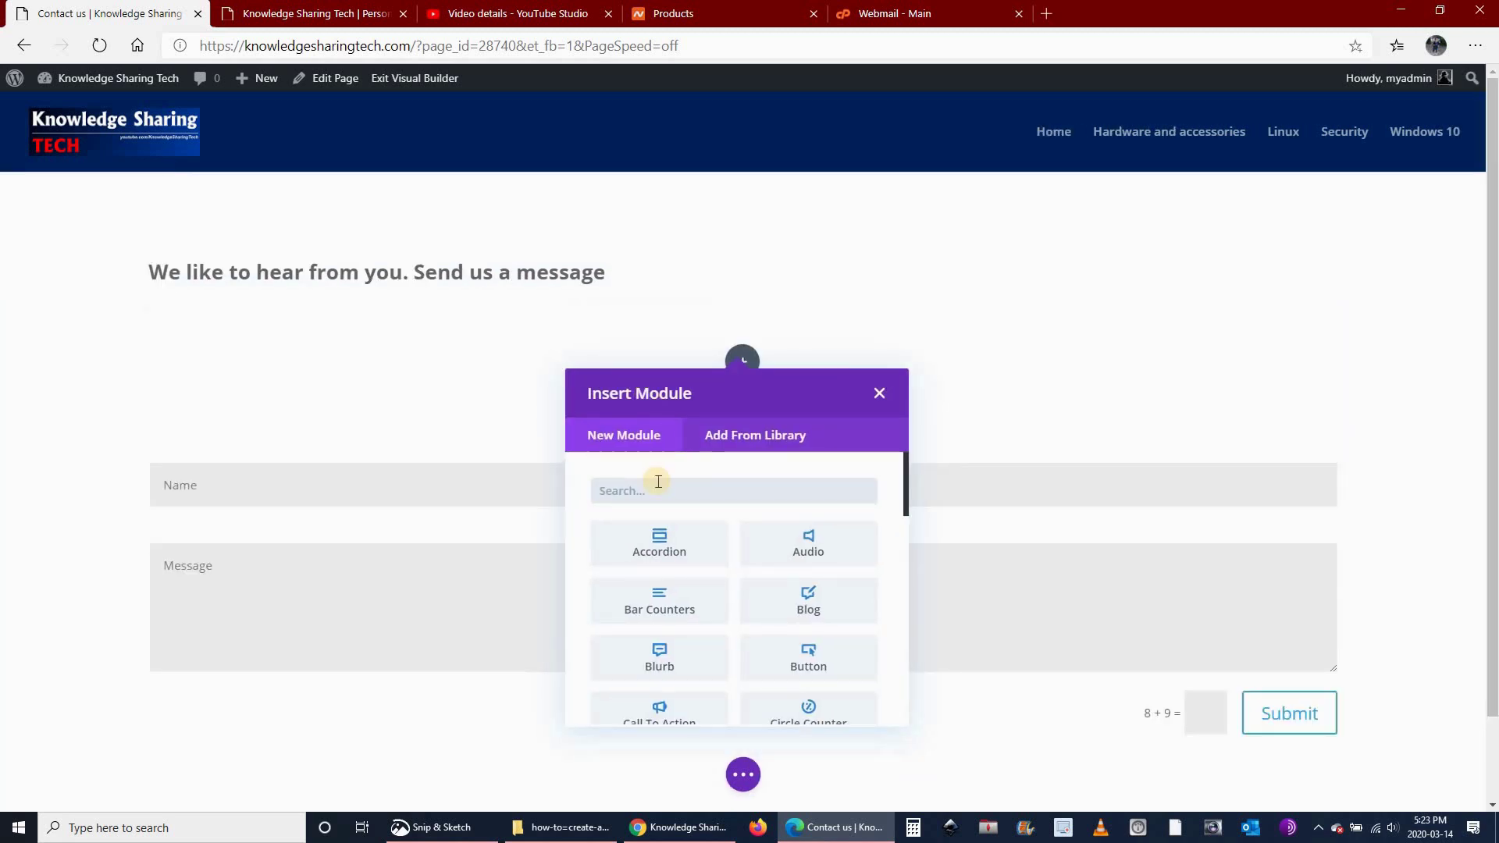
type("Divider")
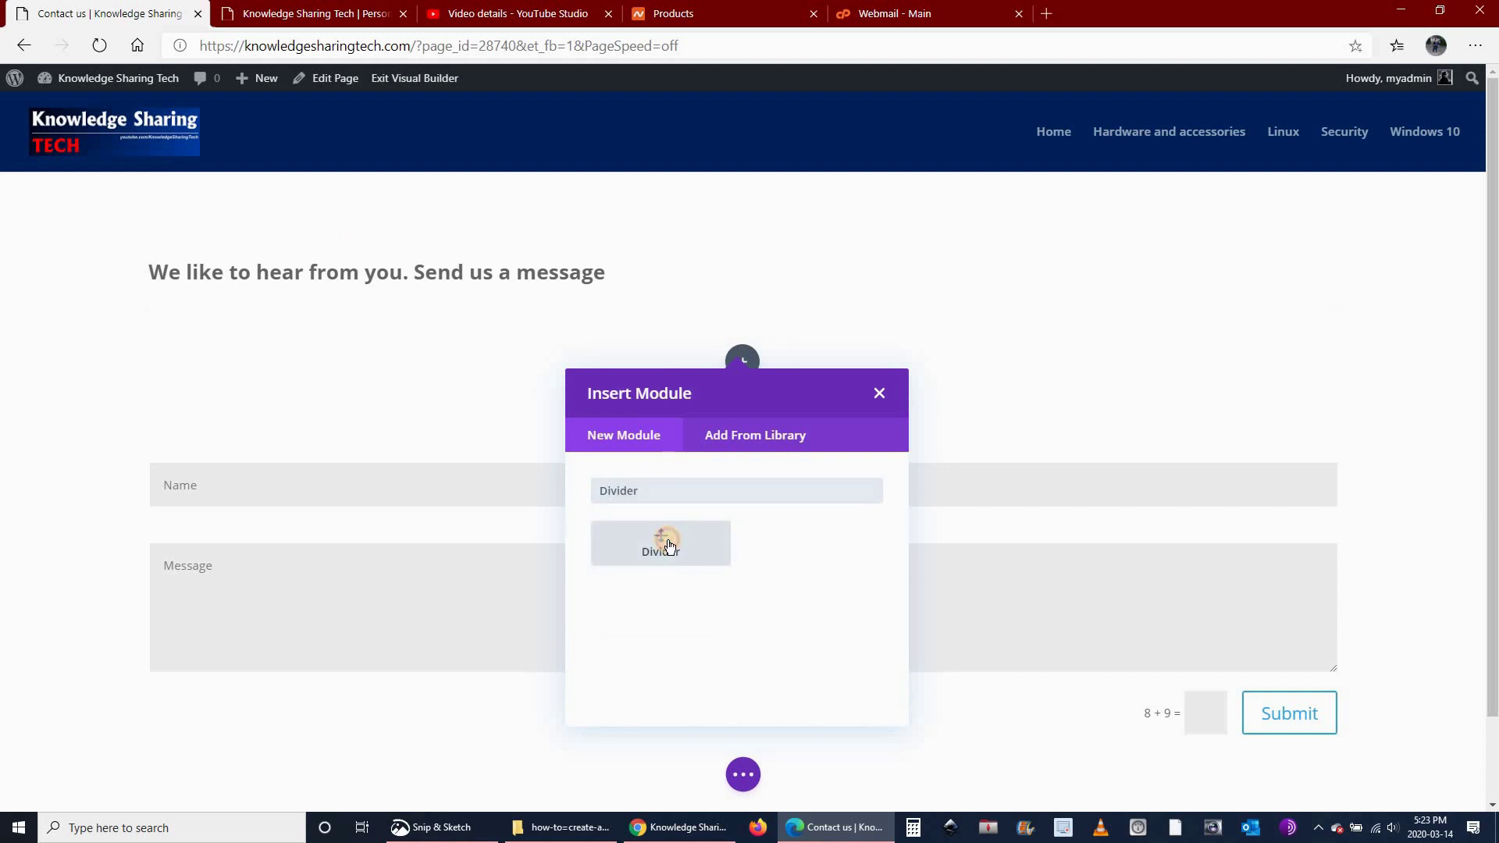
left_click(665, 542)
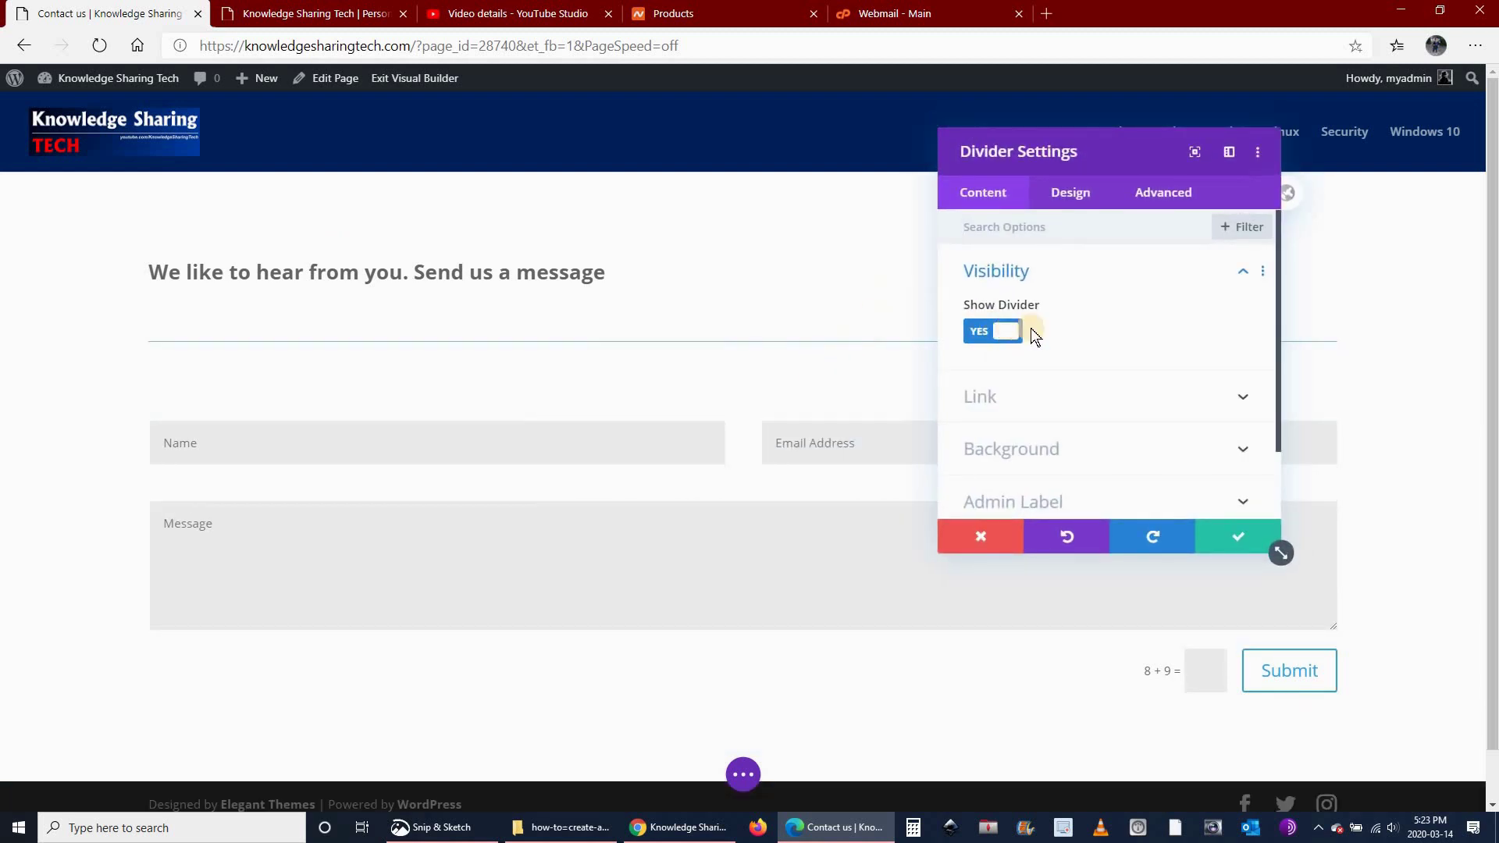
scroll(1137, 360, "down", 2)
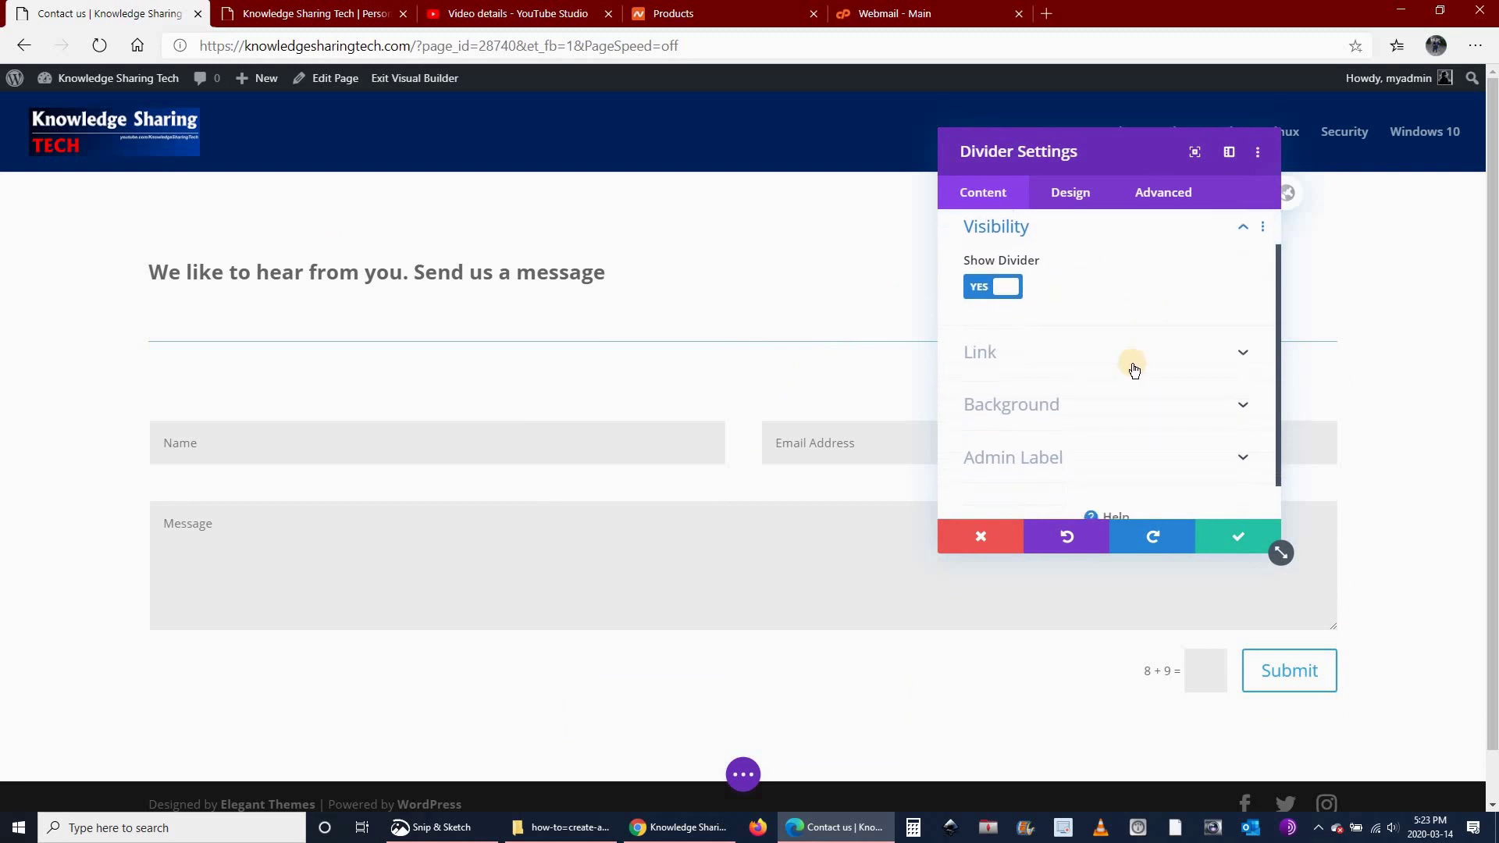
left_click(1074, 194)
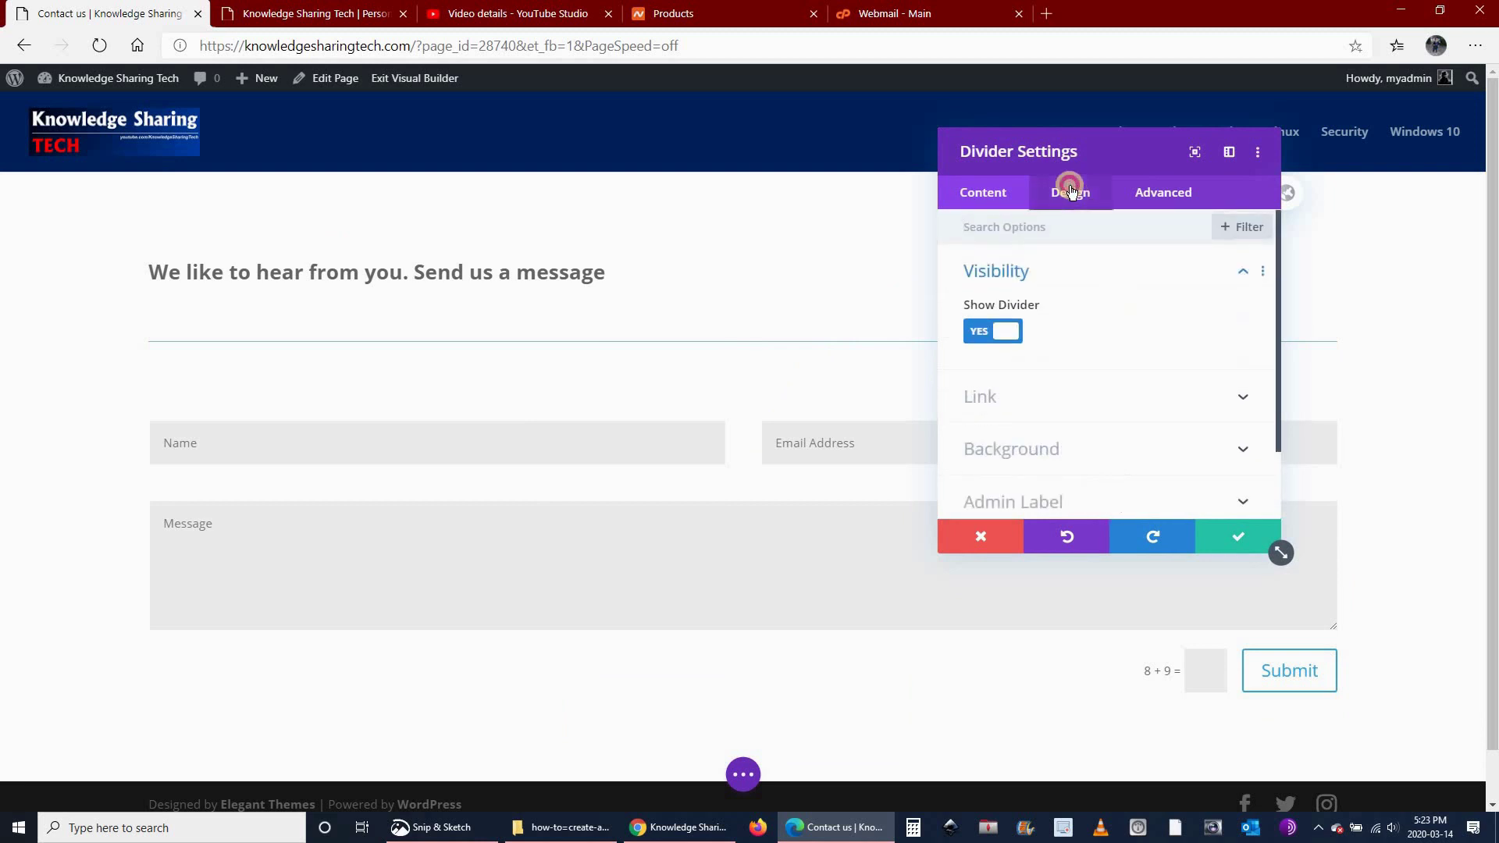
left_click(1074, 272)
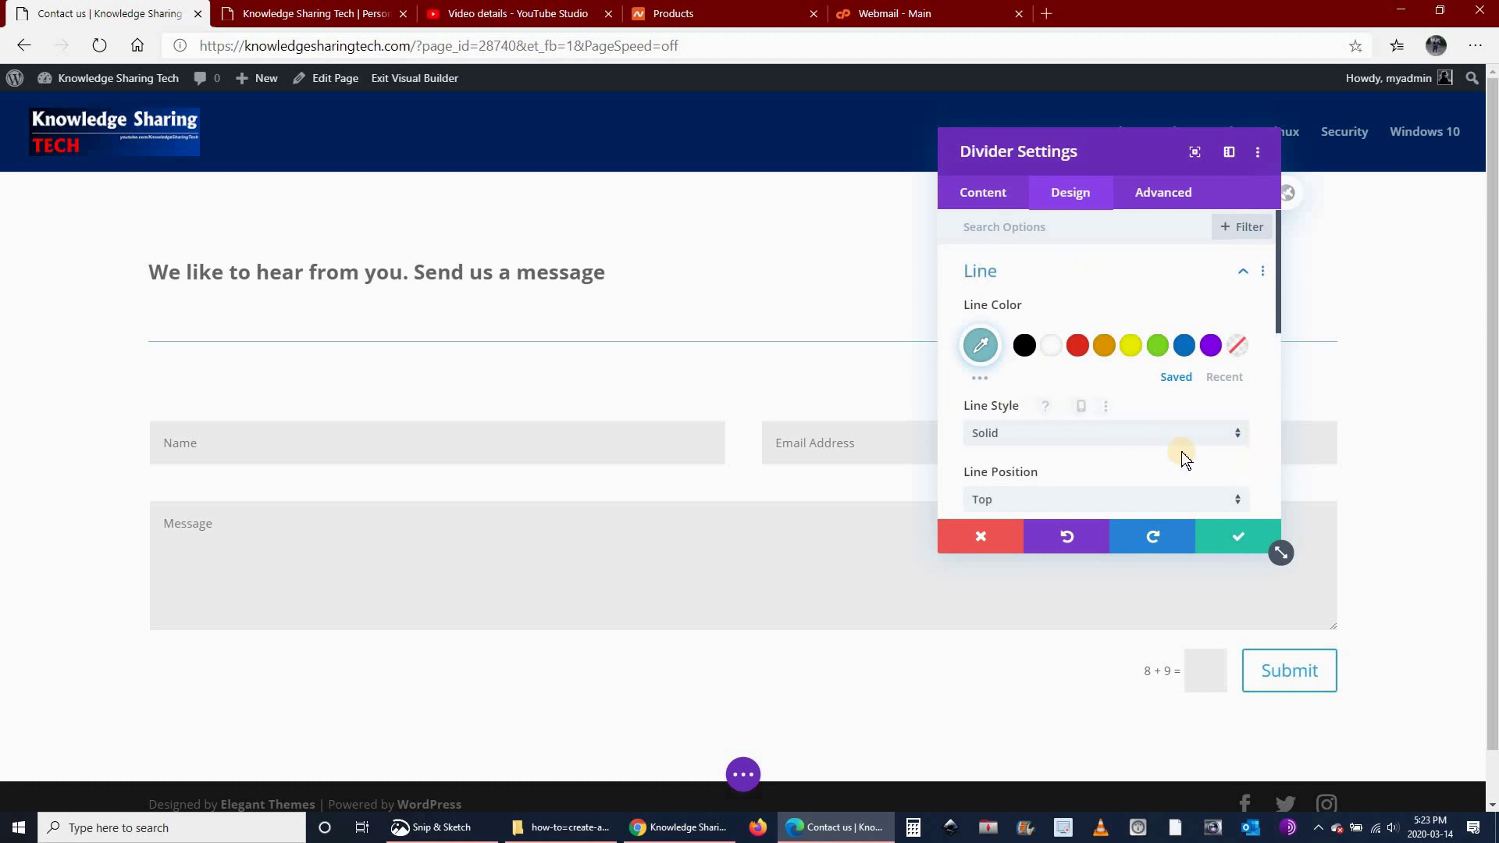
scroll(1181, 452, "down", 3)
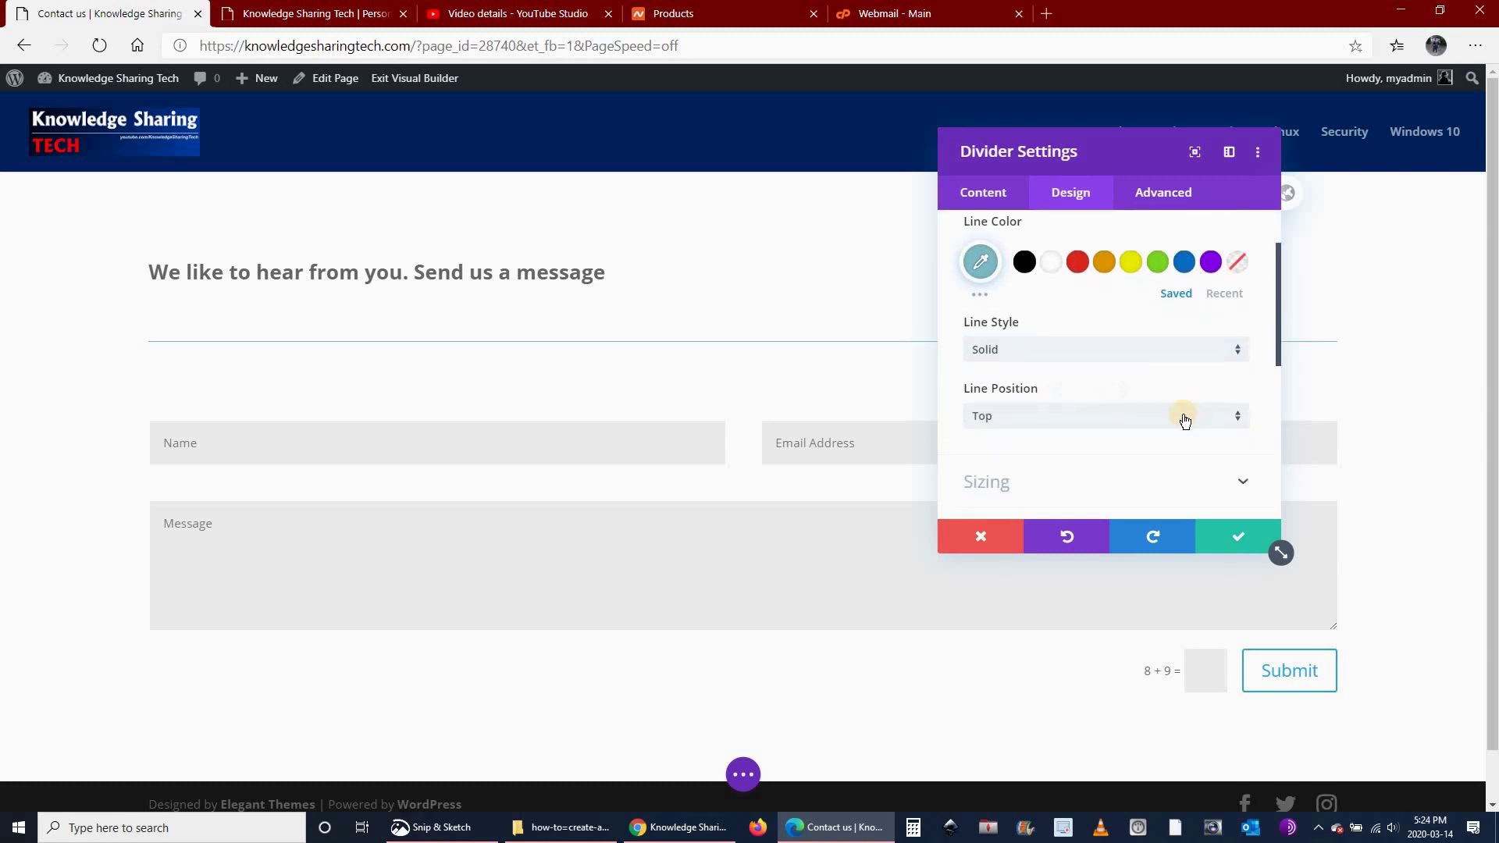
left_click(1184, 419)
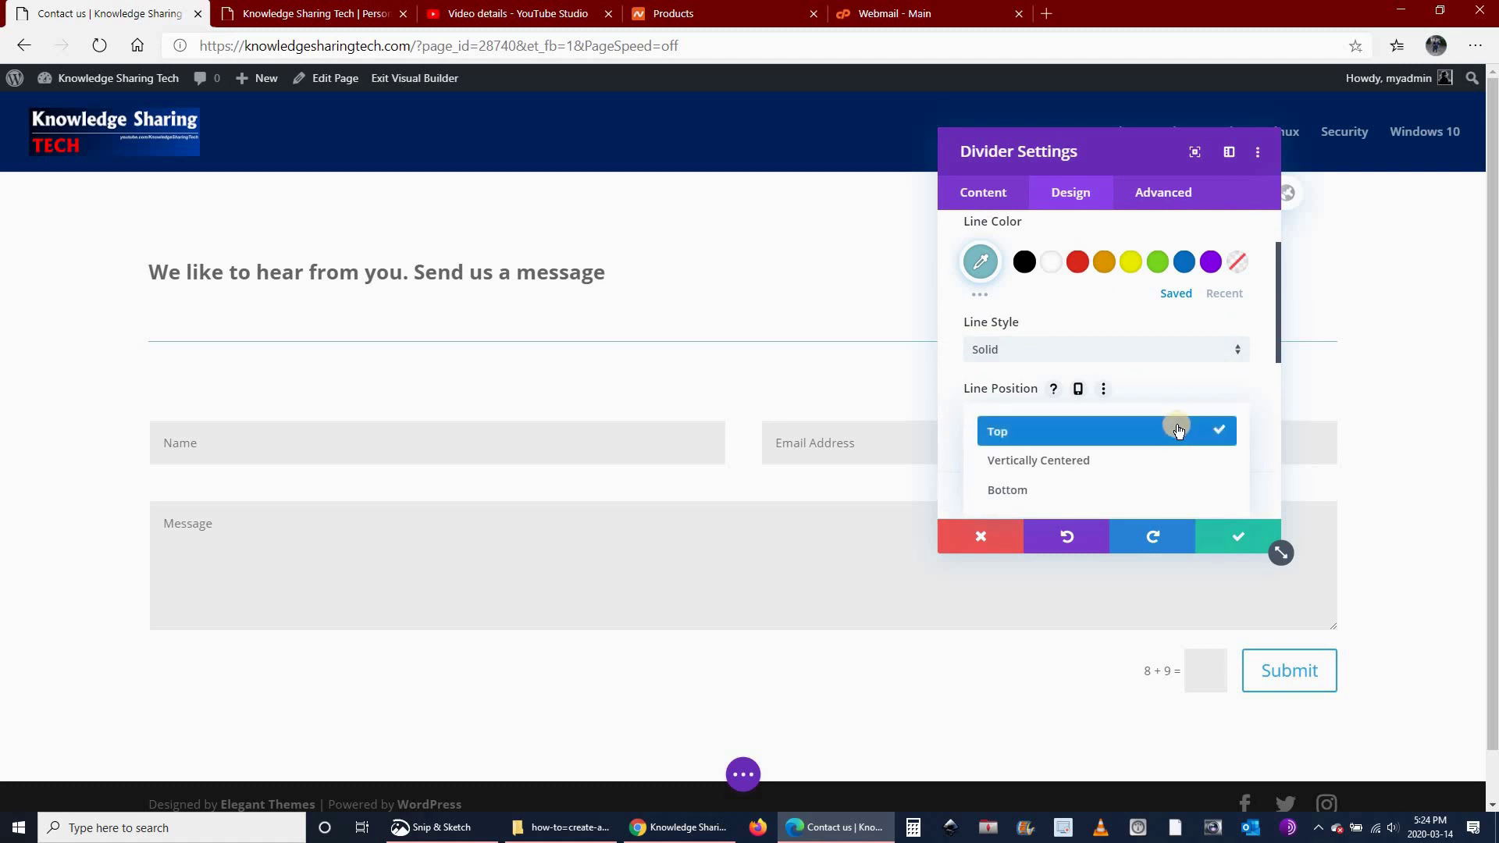
left_click(1179, 381)
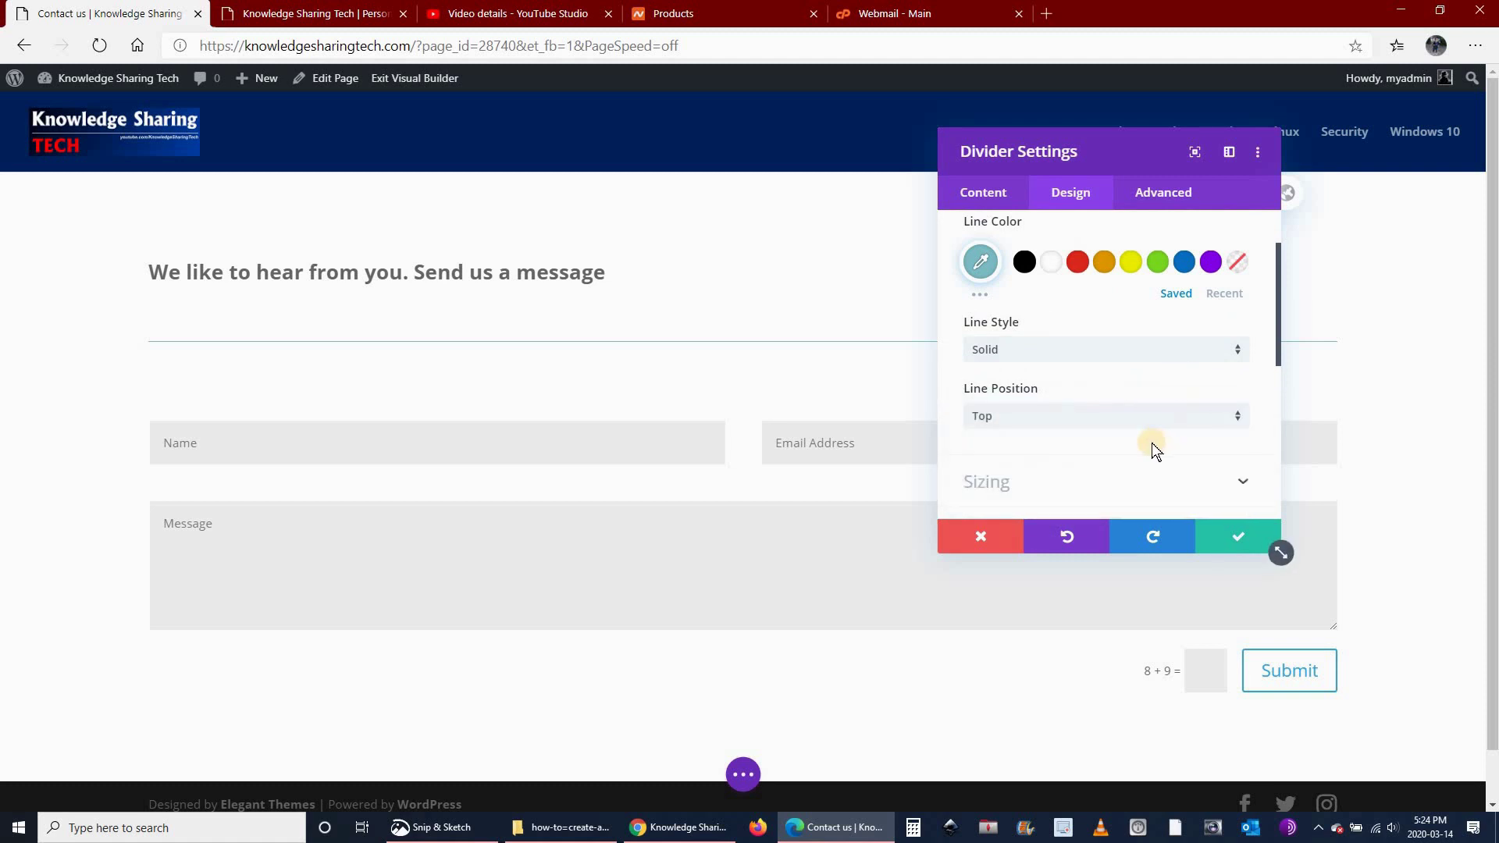
scroll(1151, 443, "down", 1)
Set the divider weight to 4px and its line colour to #0c71c3, then save
left_click(1145, 411)
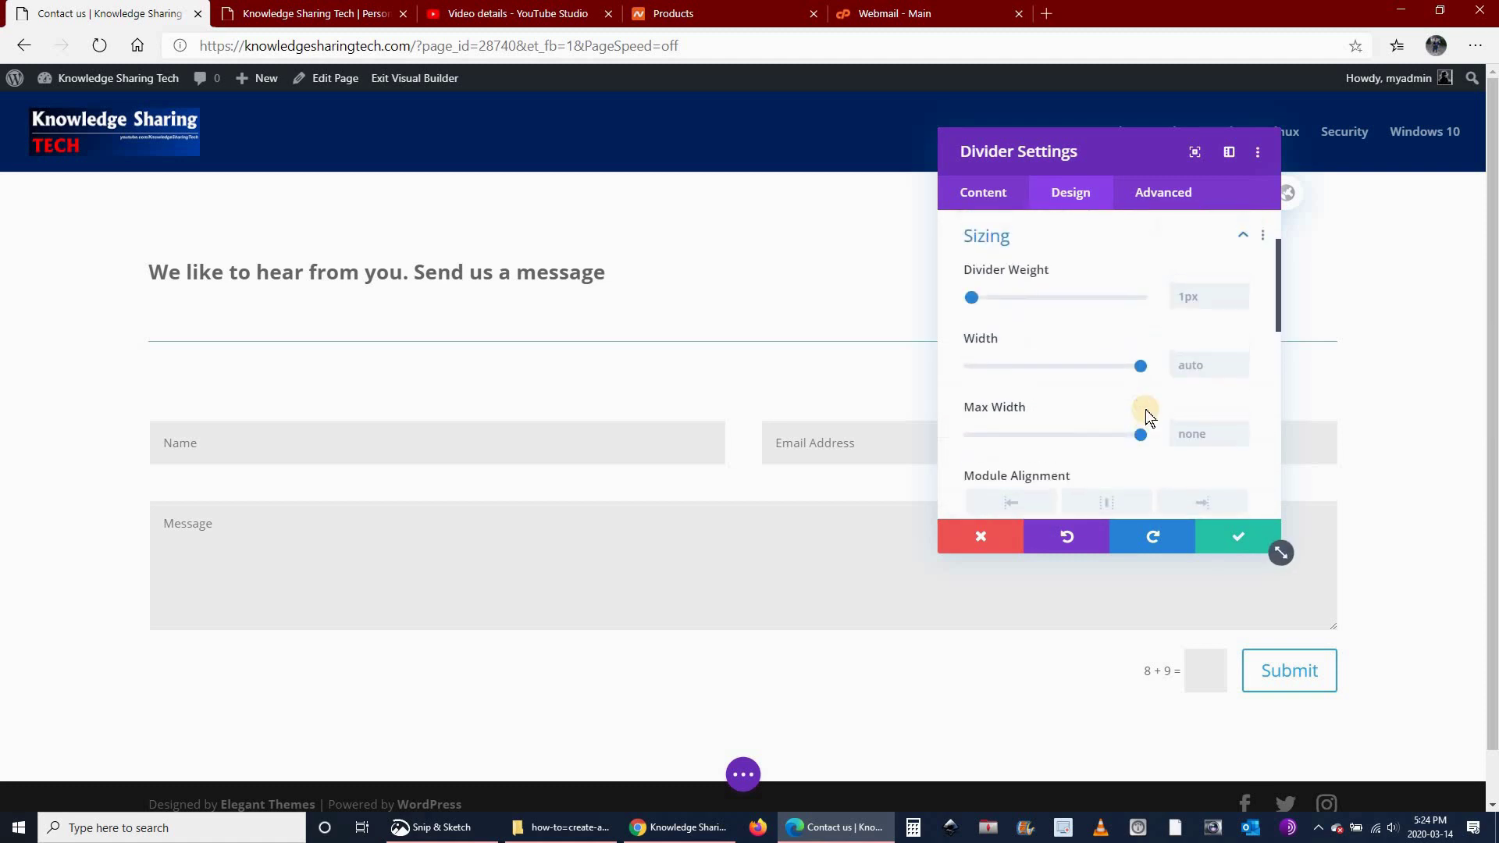
left_click(1243, 292)
left_click(1243, 292)
left_click(1243, 292)
left_click(1243, 292)
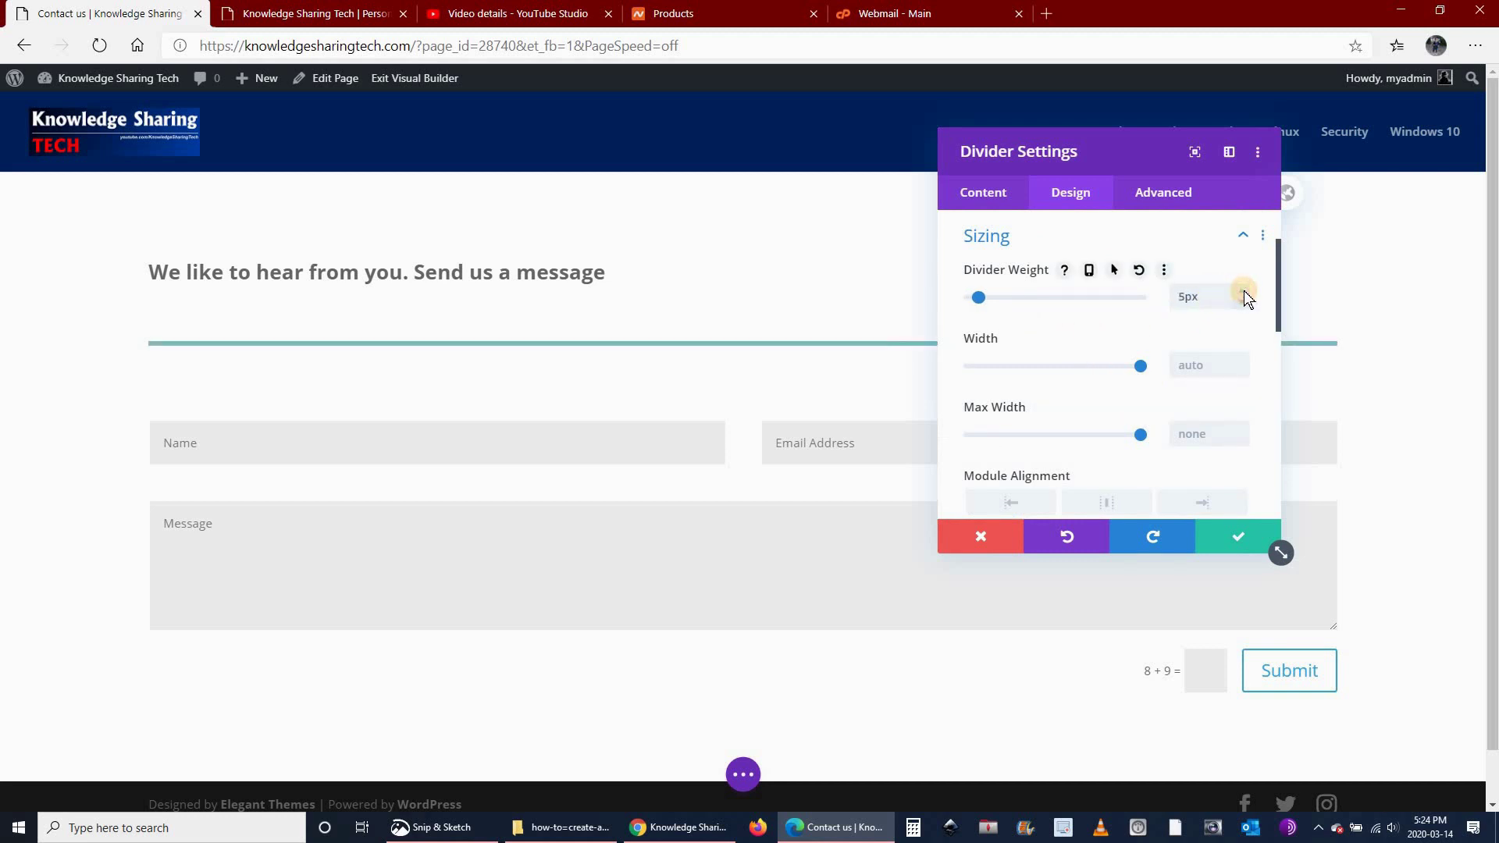
left_click(1243, 292)
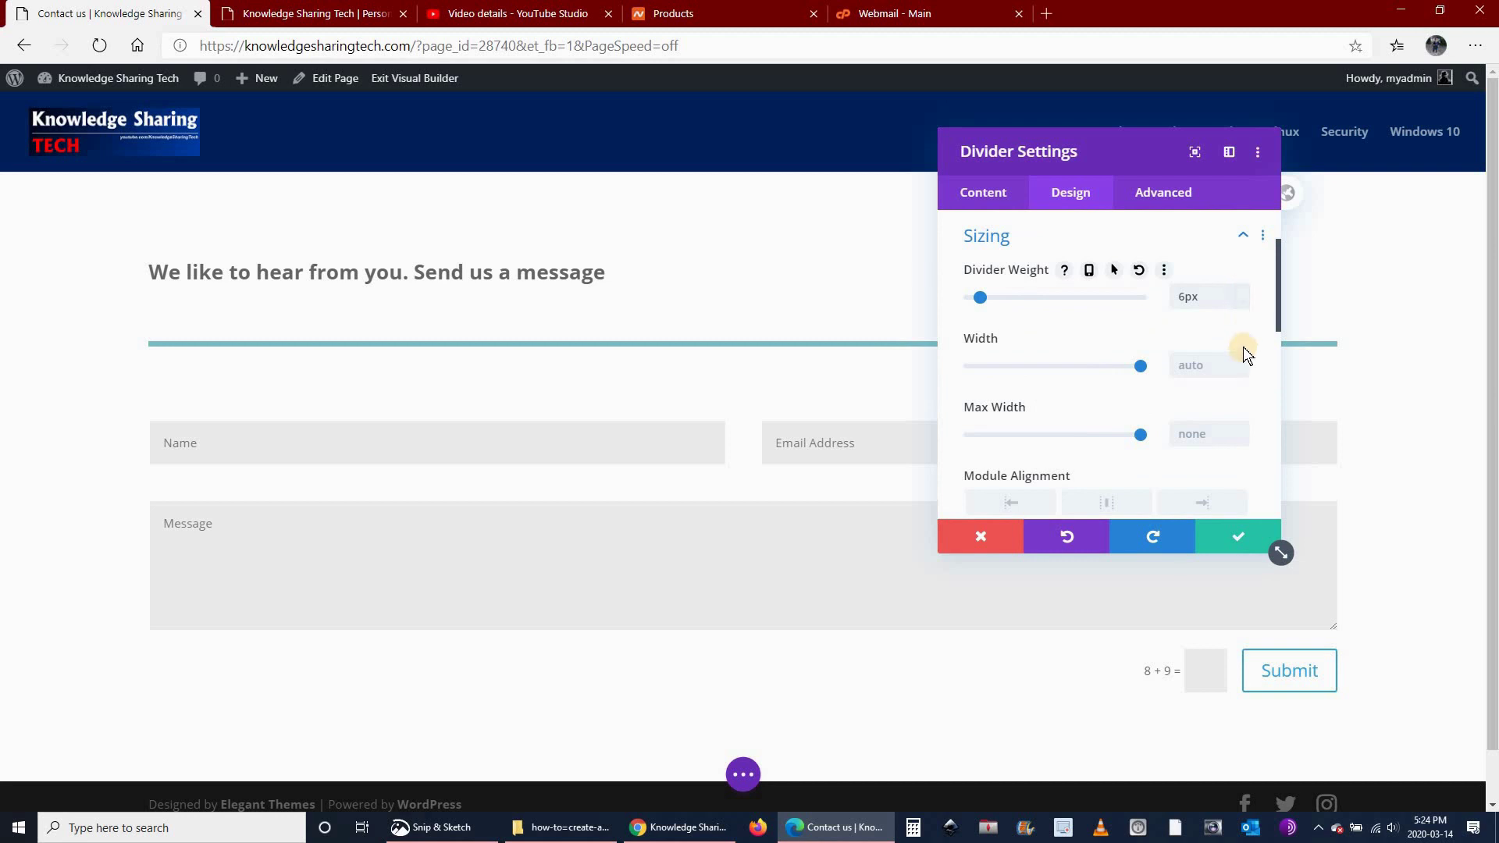
left_click(1241, 303)
left_click(1241, 303)
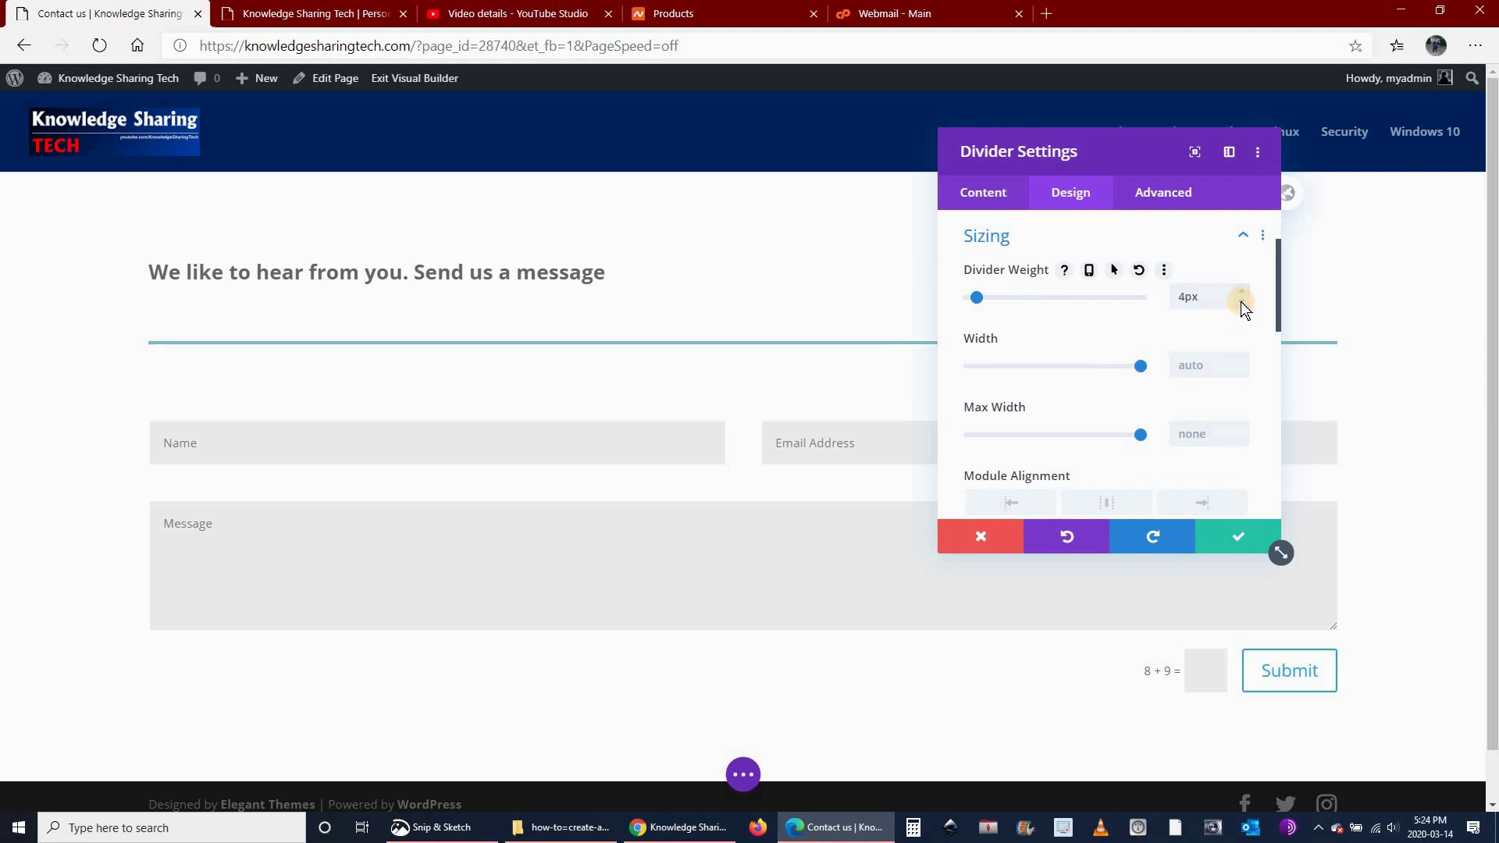
scroll(1241, 302, "up", 4)
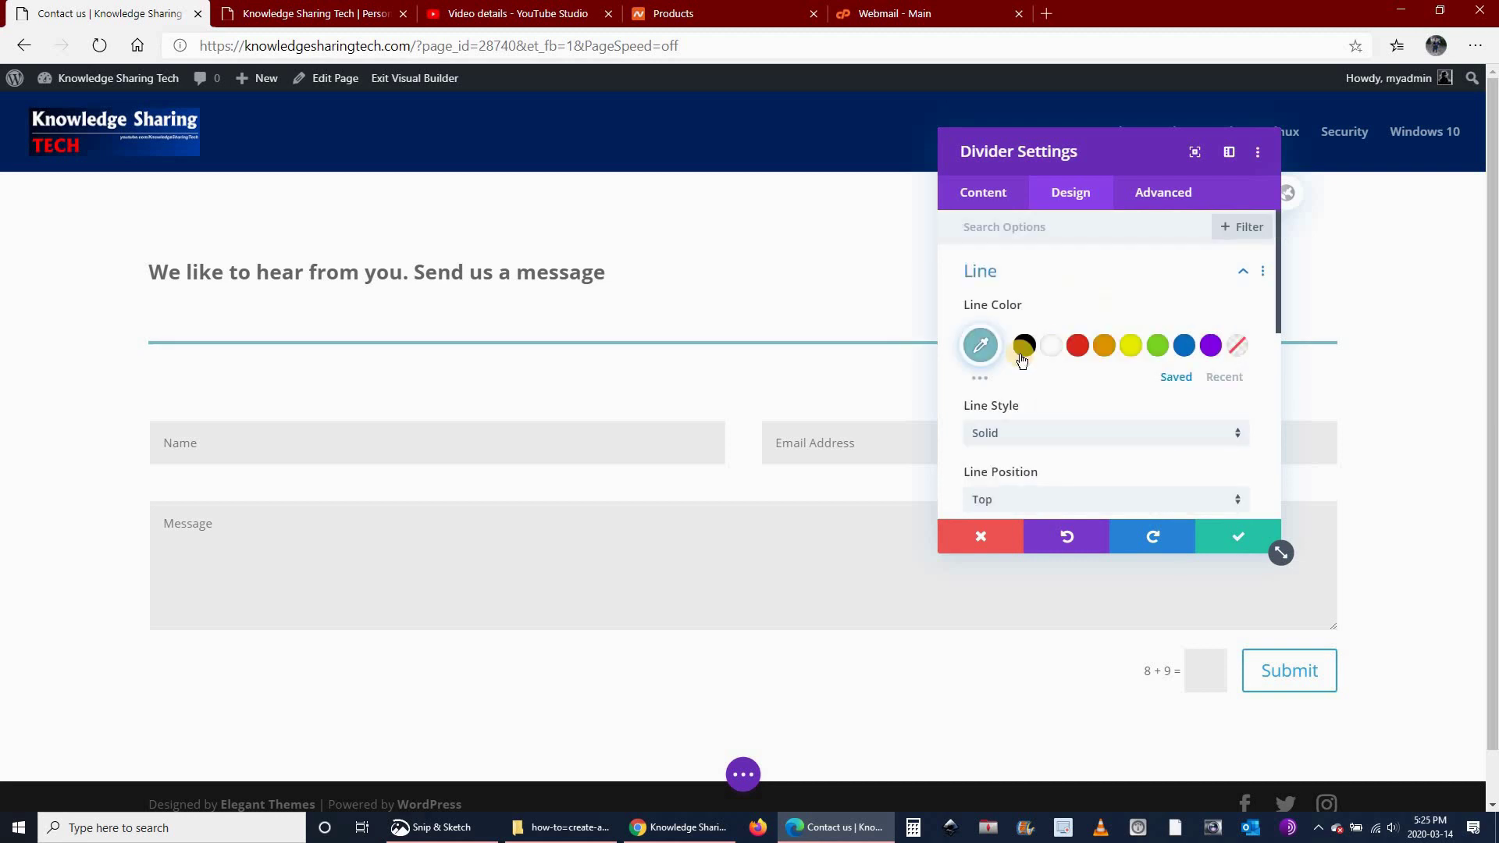
left_click(1183, 348)
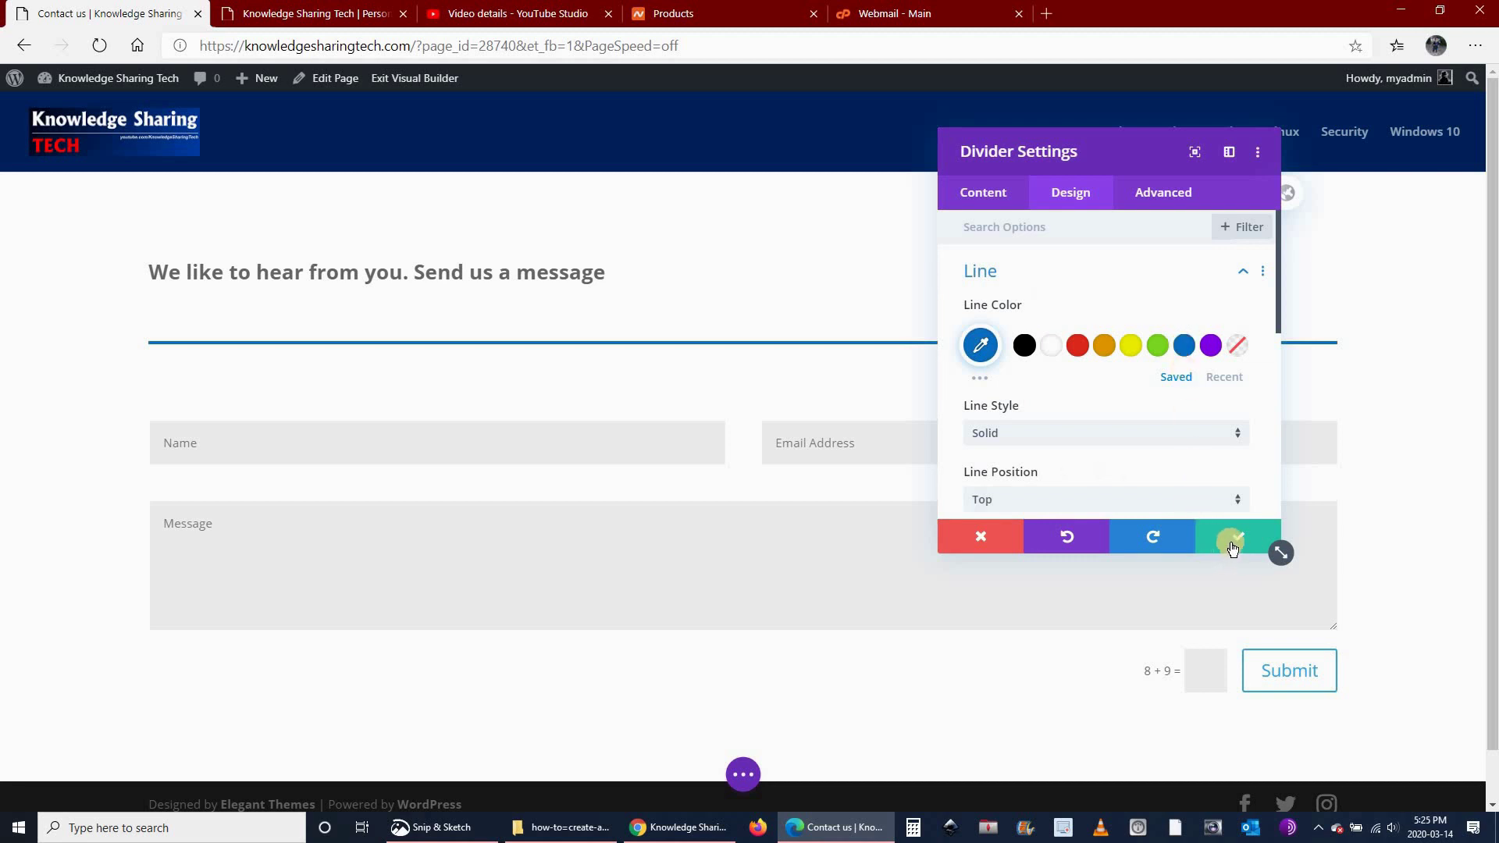
left_click(1234, 539)
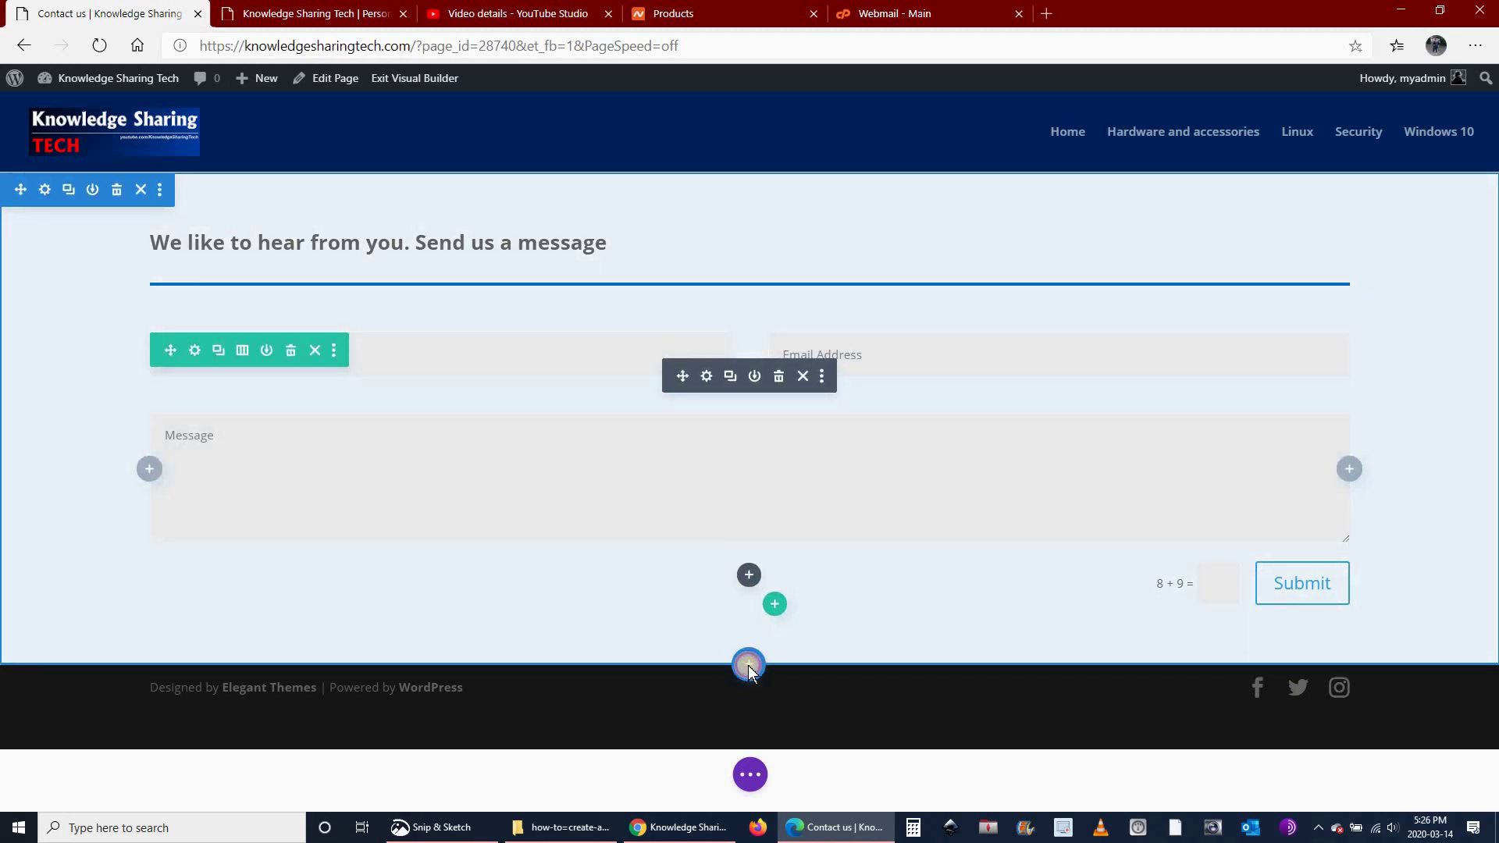
Insert a Regular section below the form with a one-column row and a Blog module
left_click(748, 666)
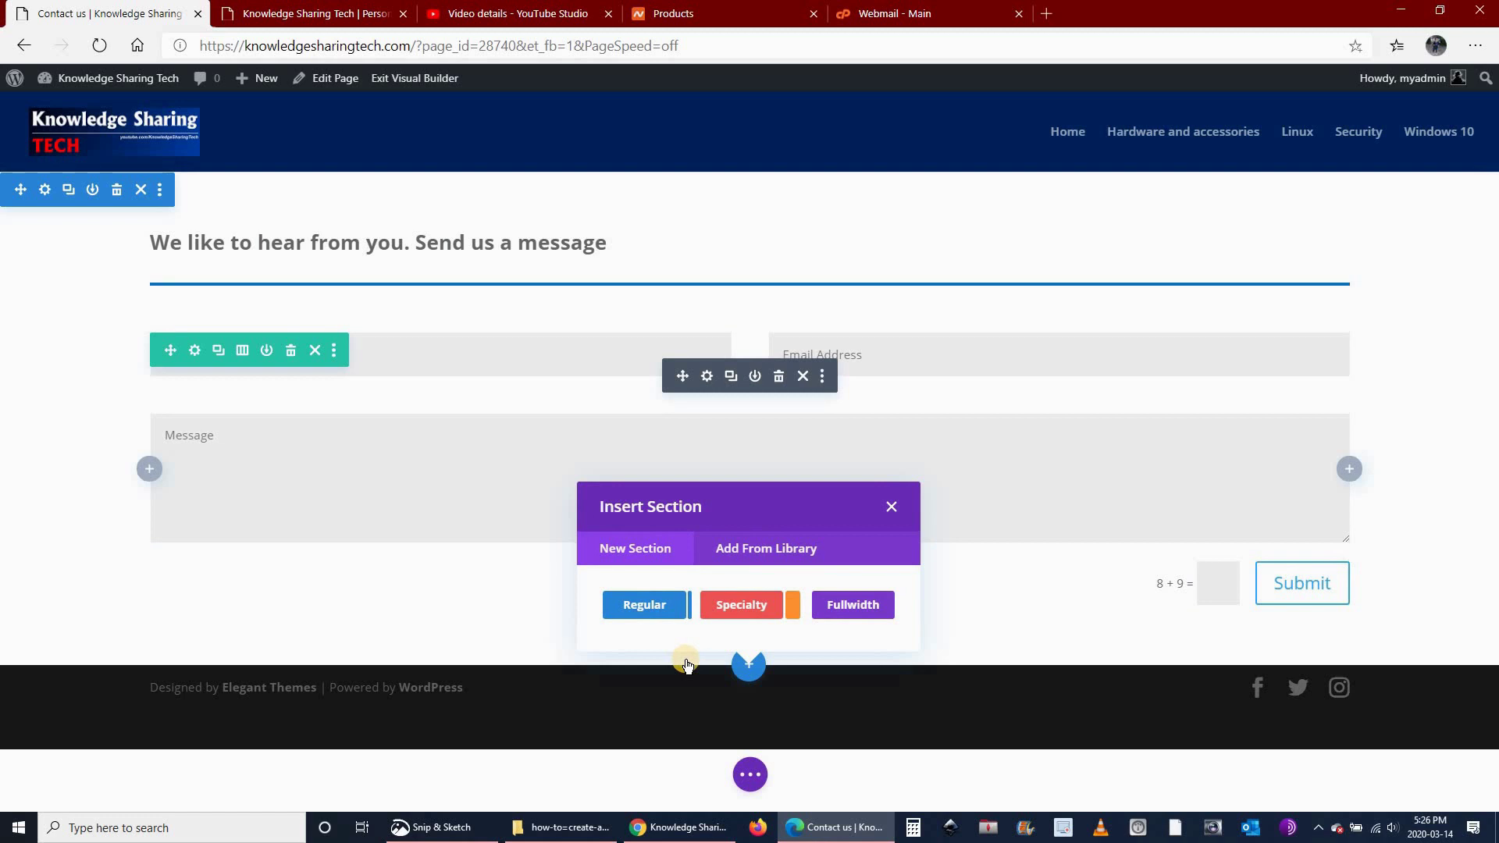
left_click(634, 605)
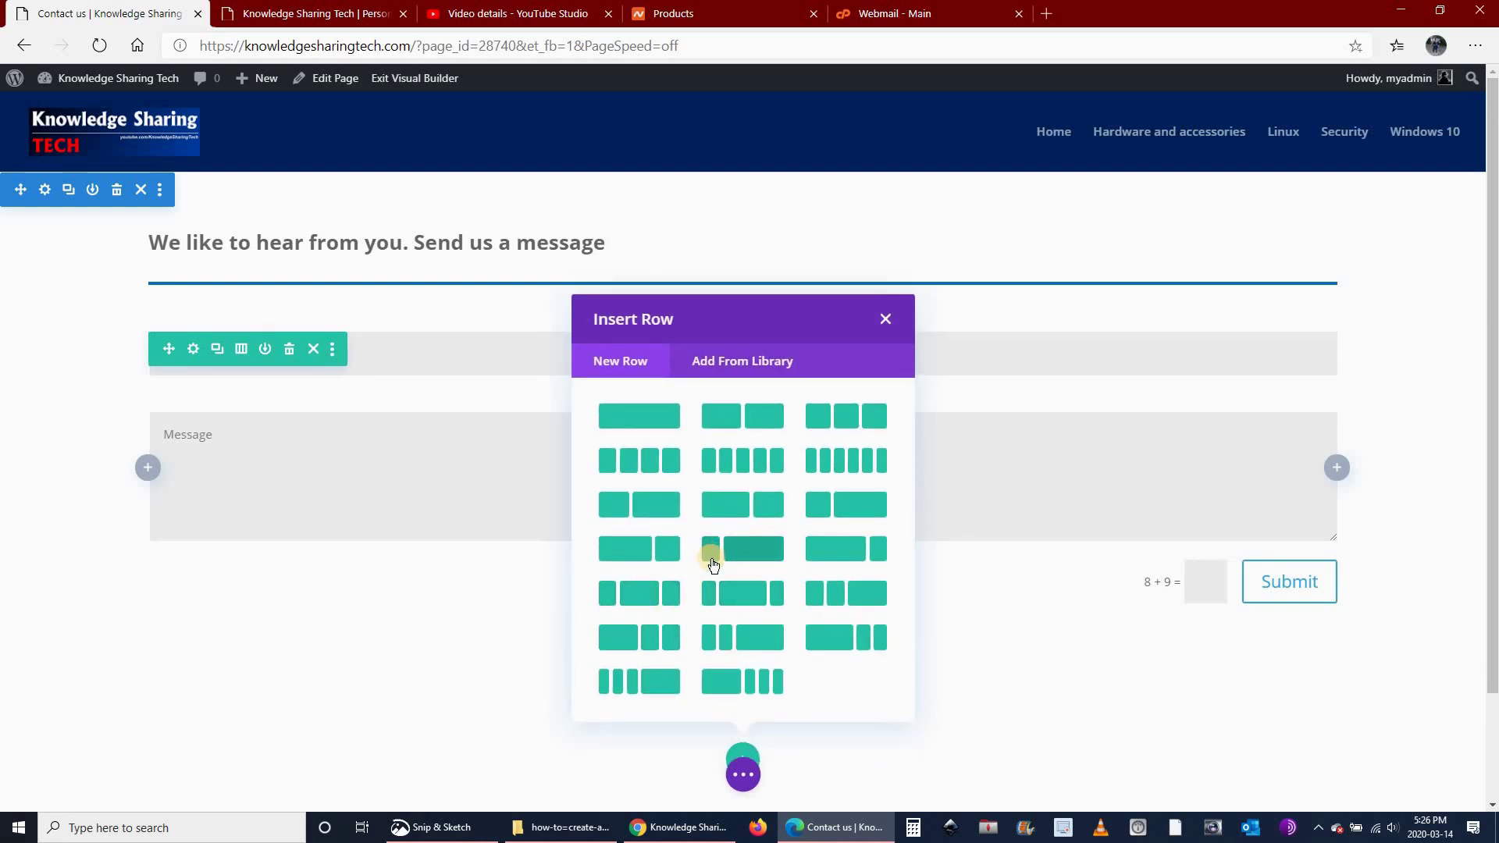
left_click(652, 415)
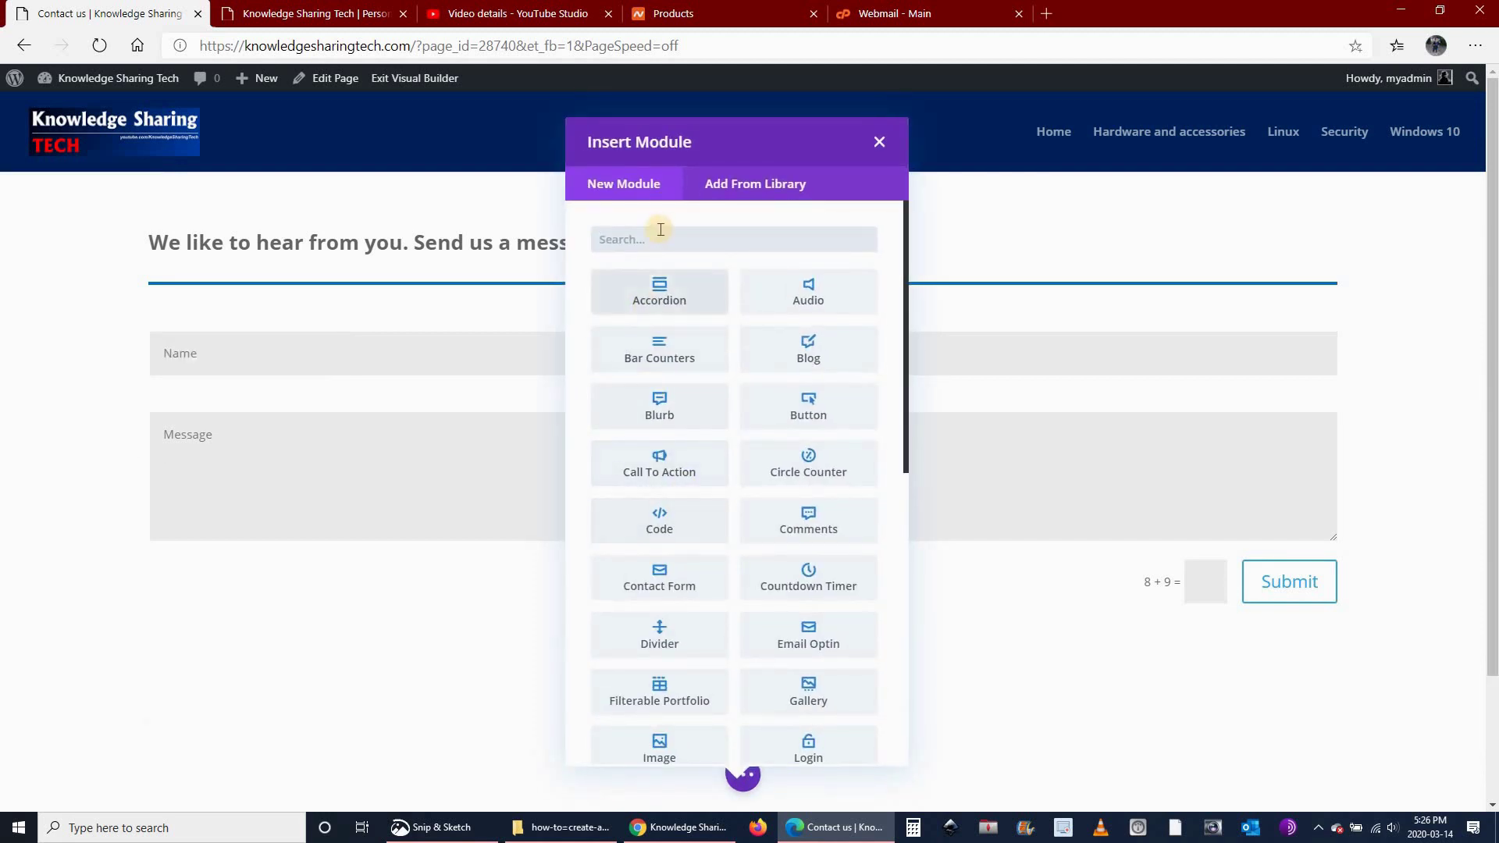
type("blo")
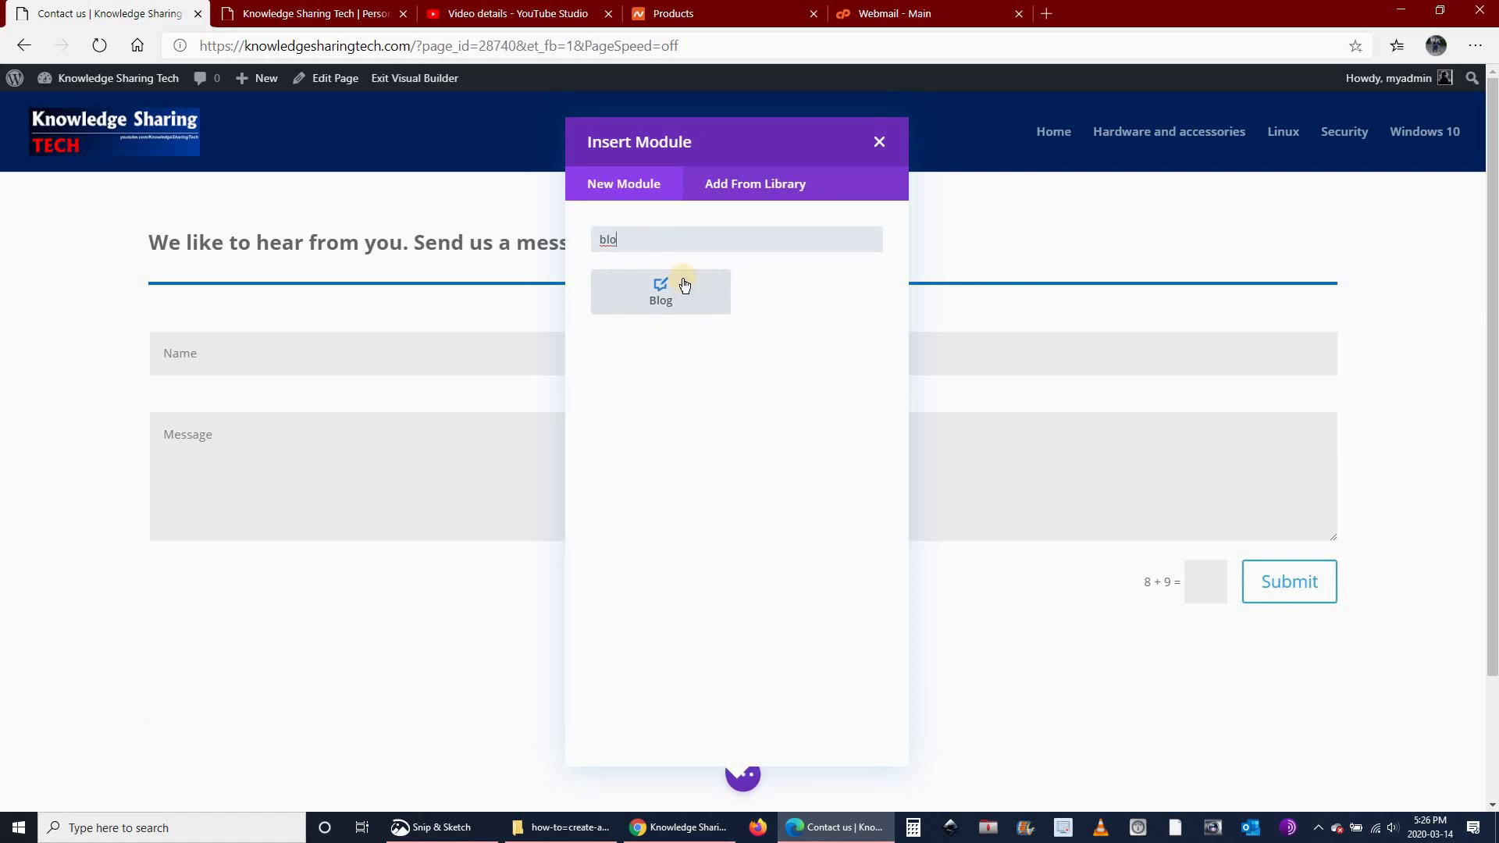
left_click(671, 290)
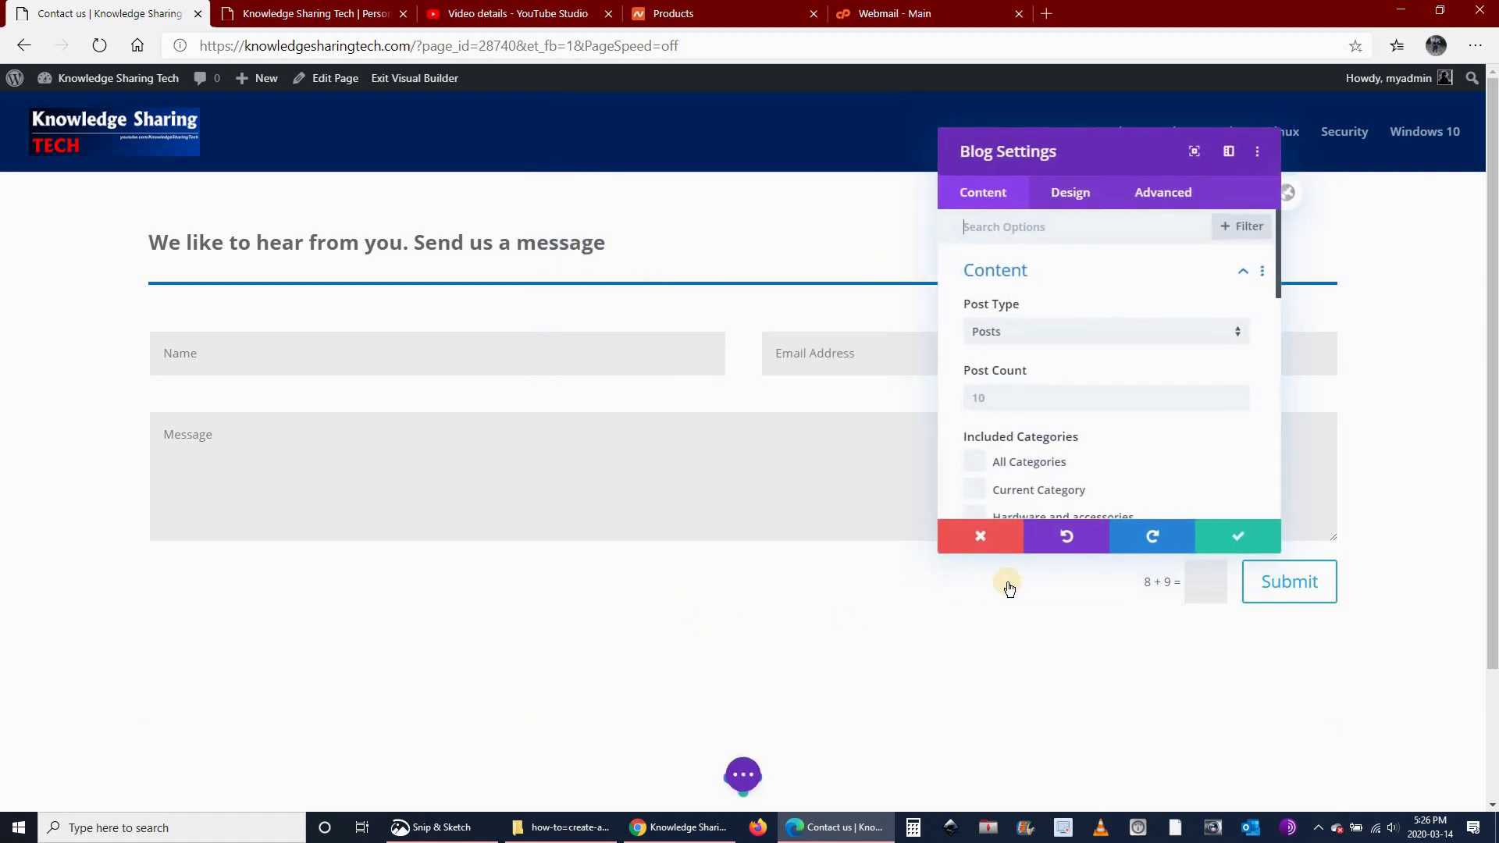
Set the Blog module's layout to Grid and save its settings
scroll(715, 757, "down", 5)
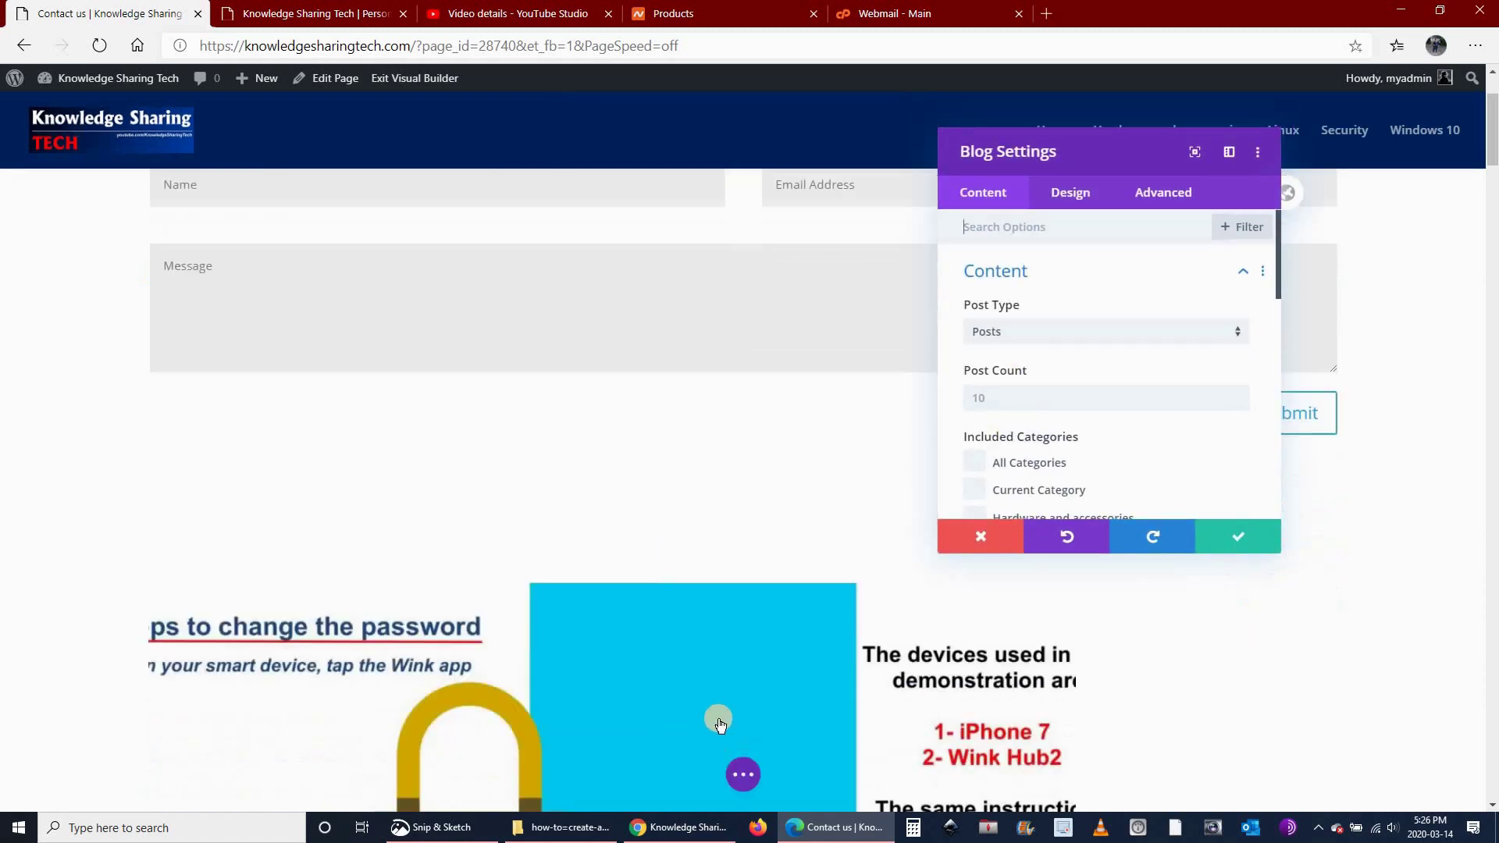
scroll(736, 677, "up", 5)
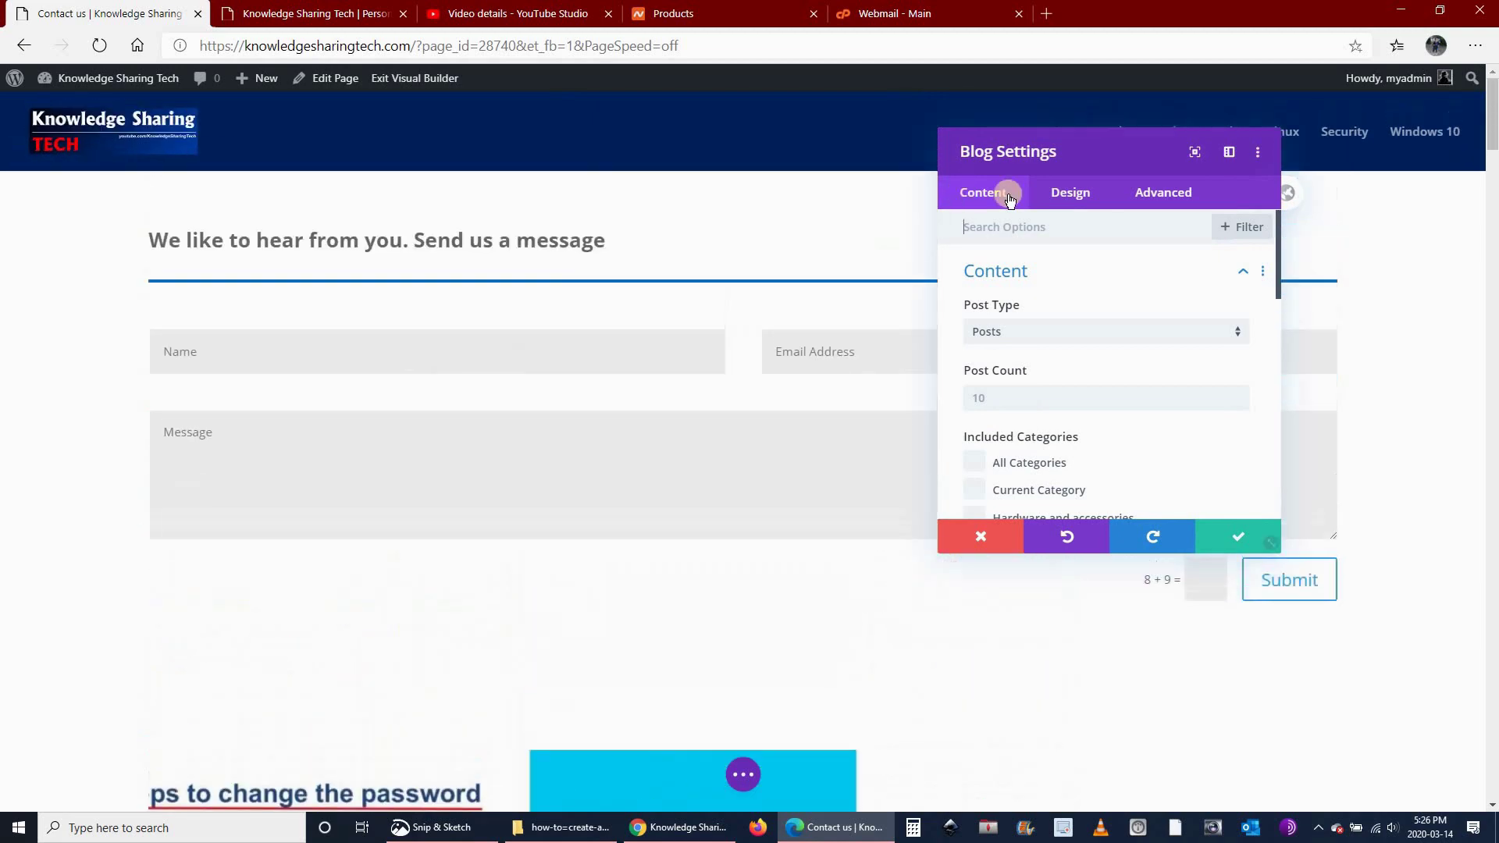
left_click(1070, 192)
left_click(1055, 275)
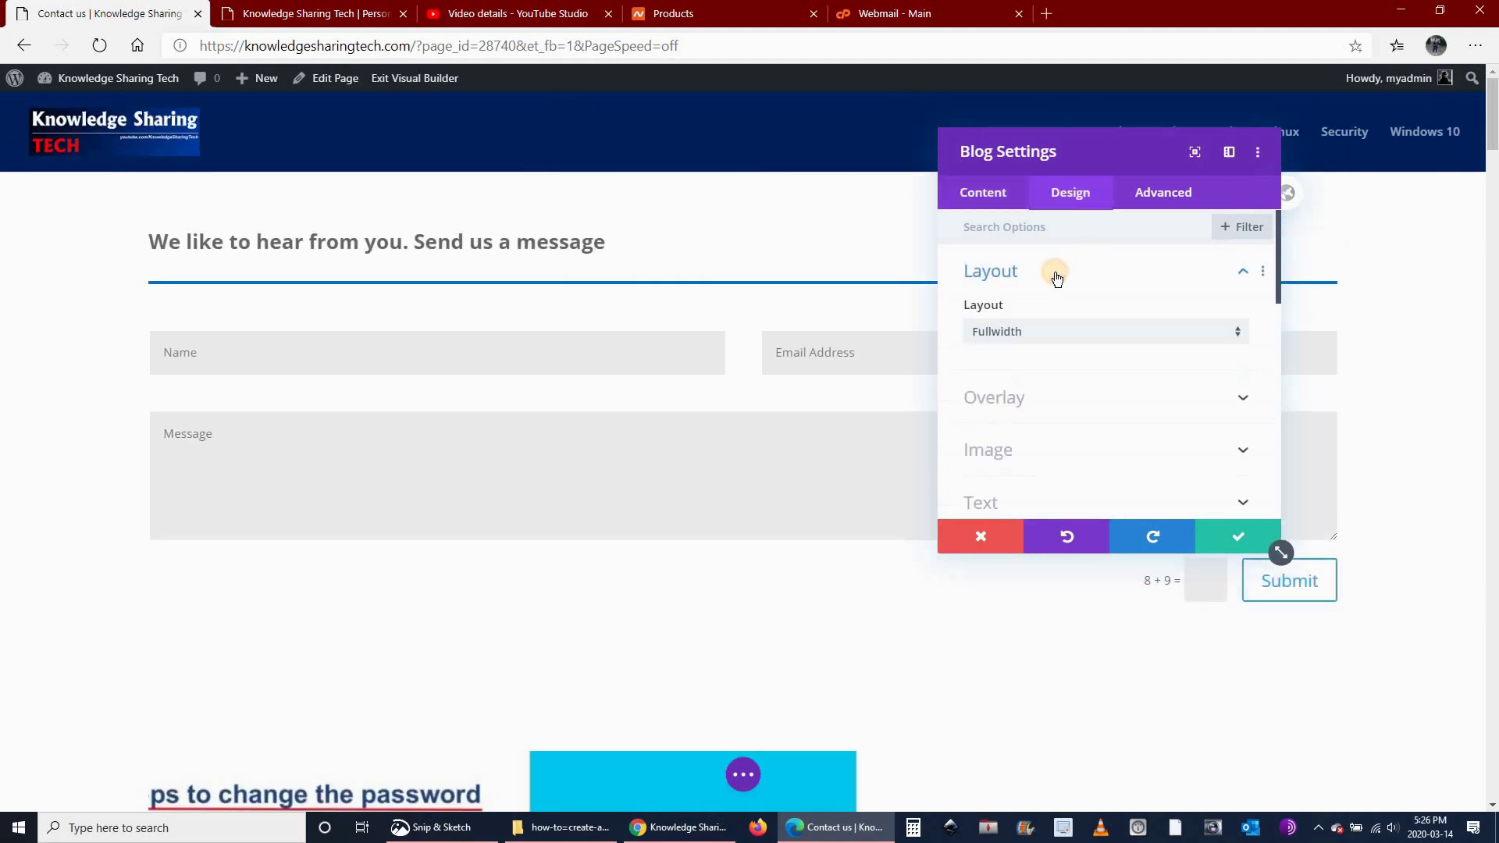
left_click(1027, 334)
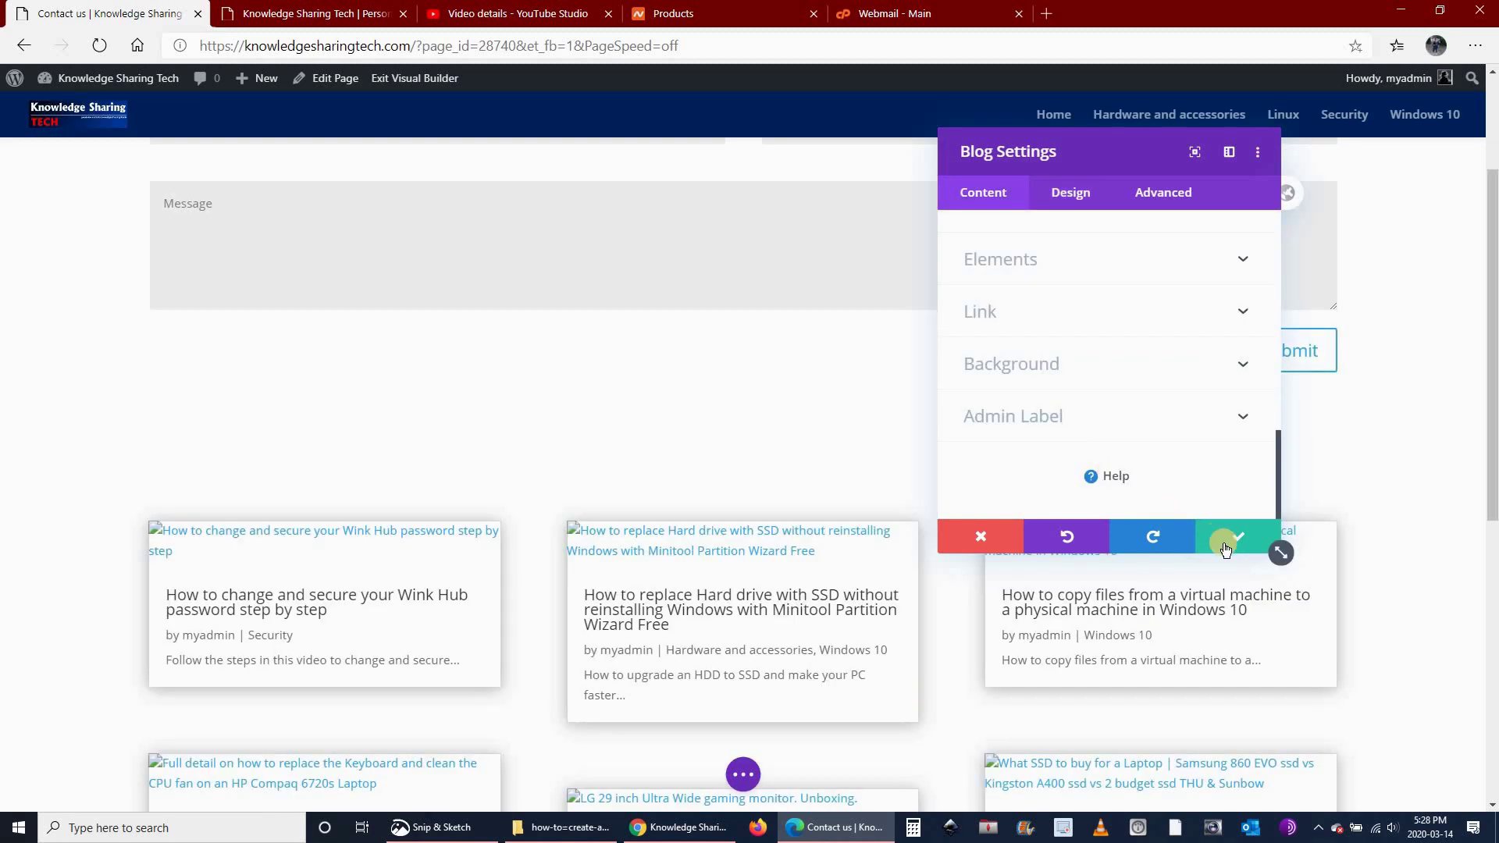
left_click(1230, 544)
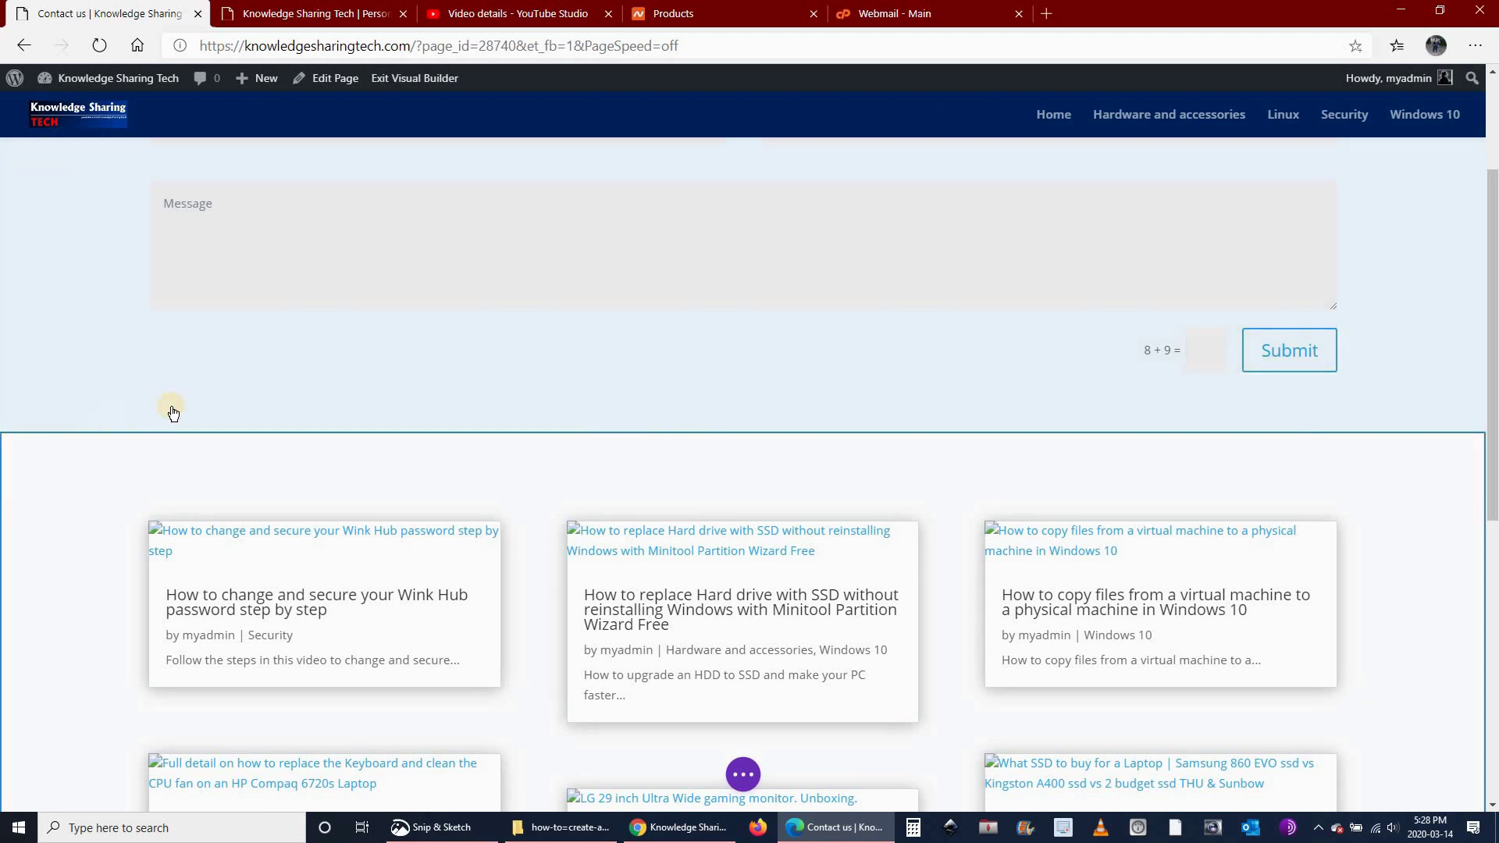
scroll(260, 374, "up", 3)
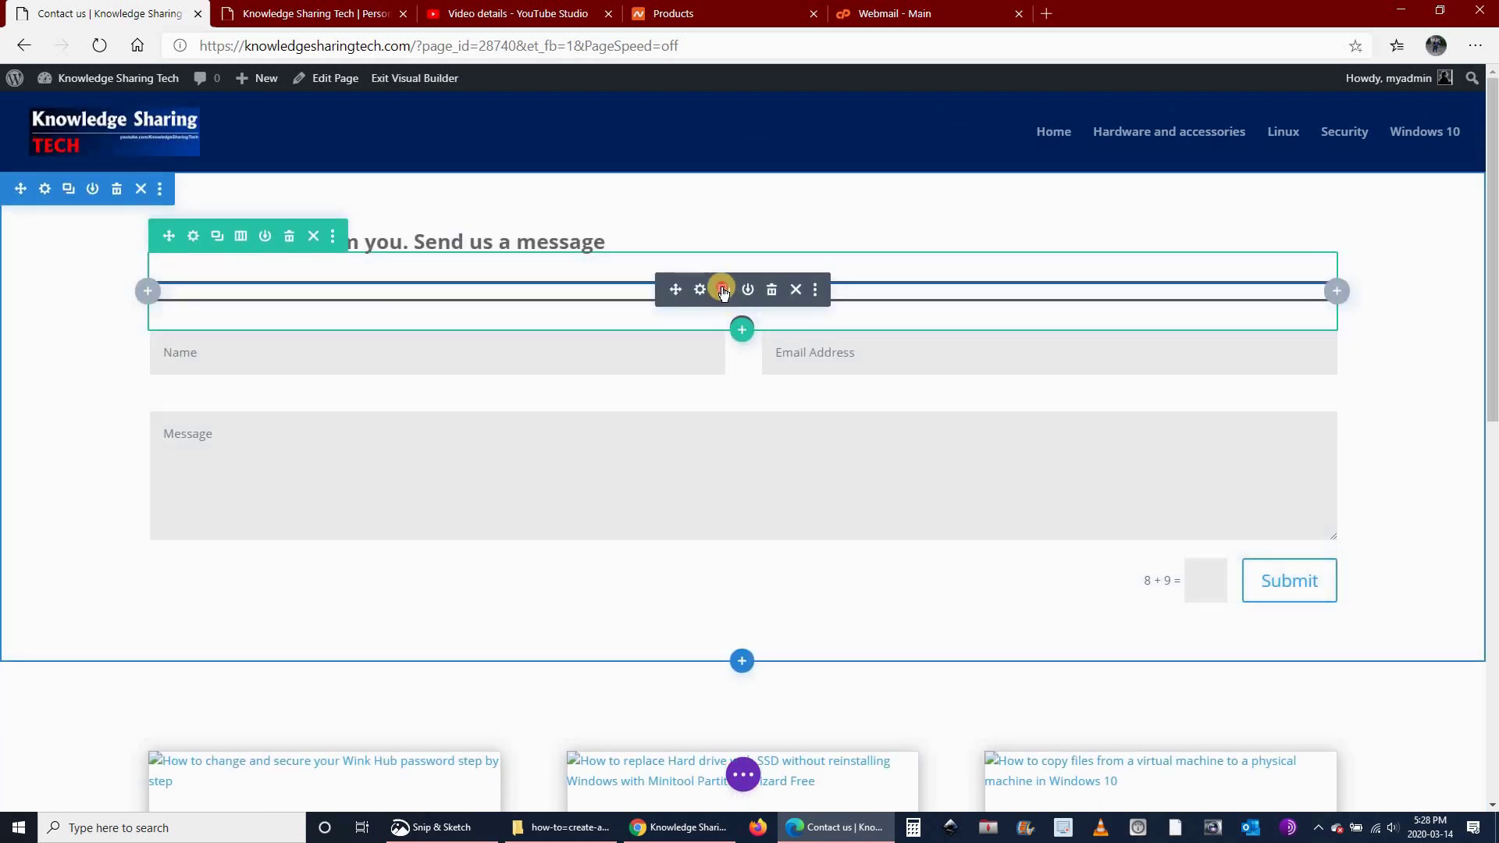
Duplicate the blue divider, move the copy above the blog posts, and save the page
left_click(723, 291)
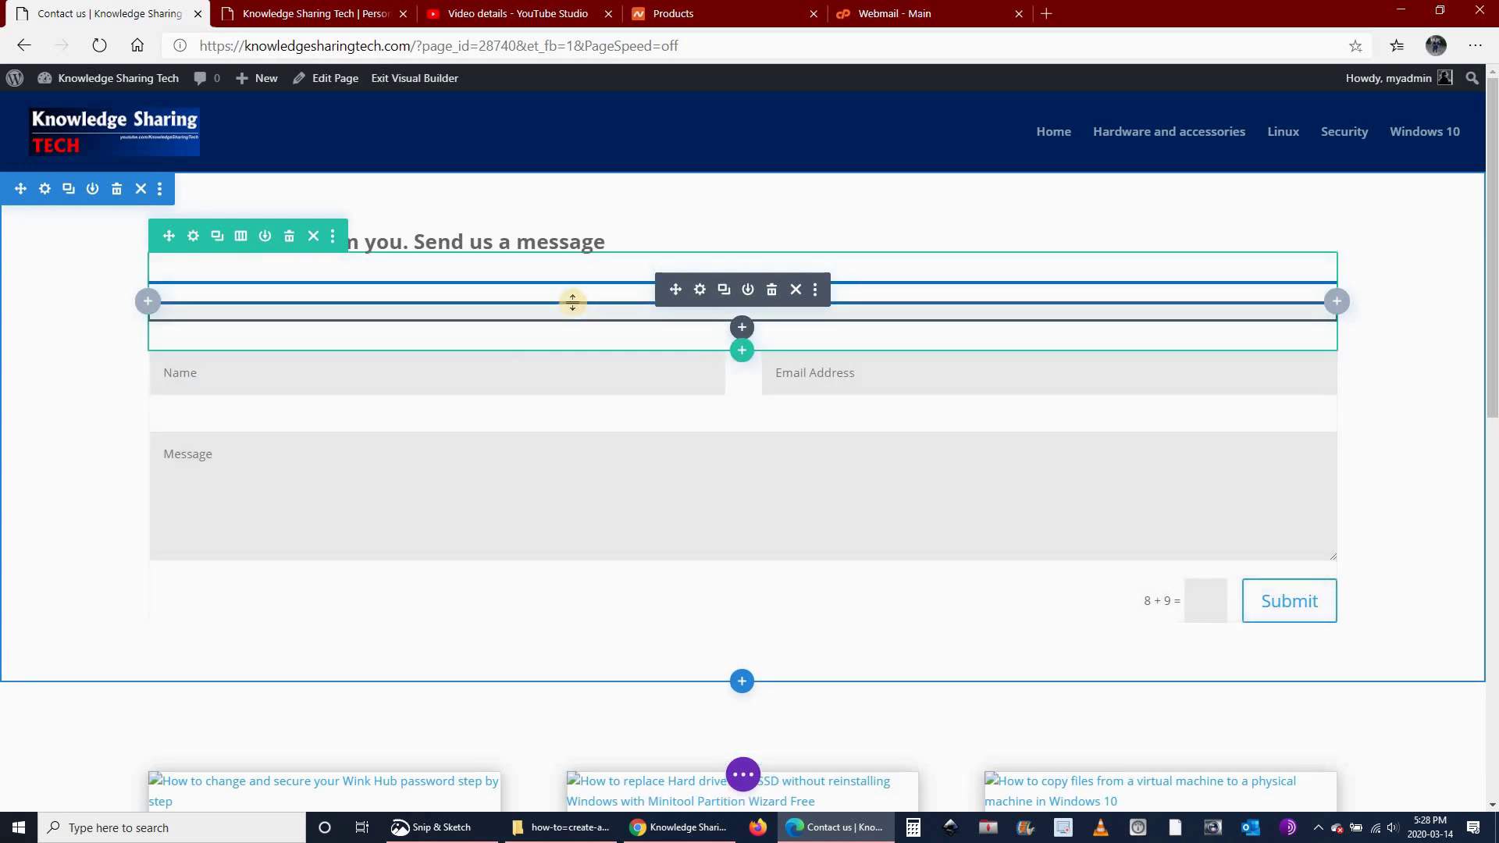
left_click_drag(576, 313, 647, 548)
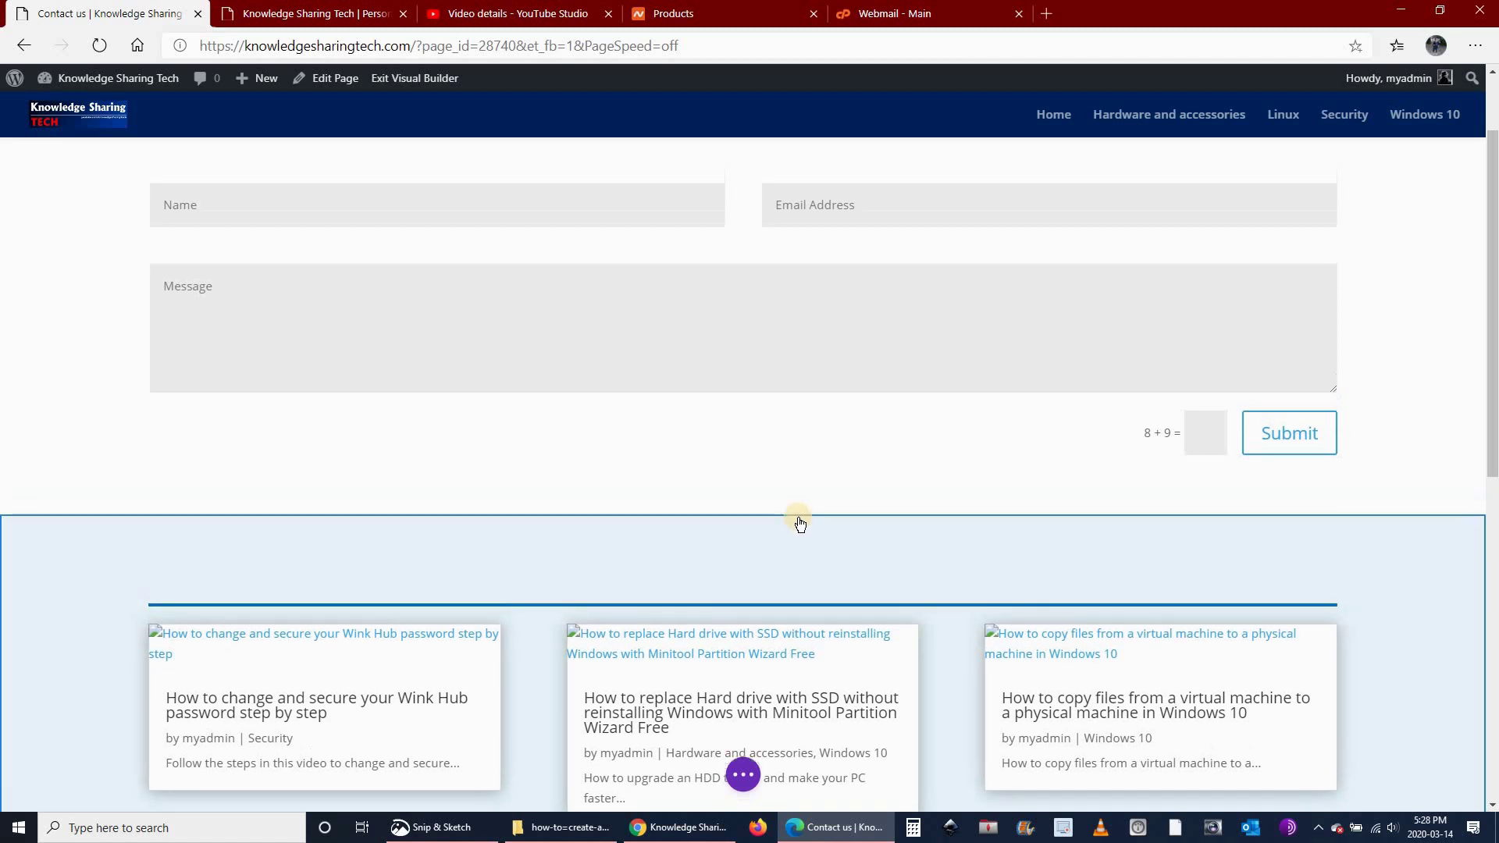
scroll(800, 523, "up", 2)
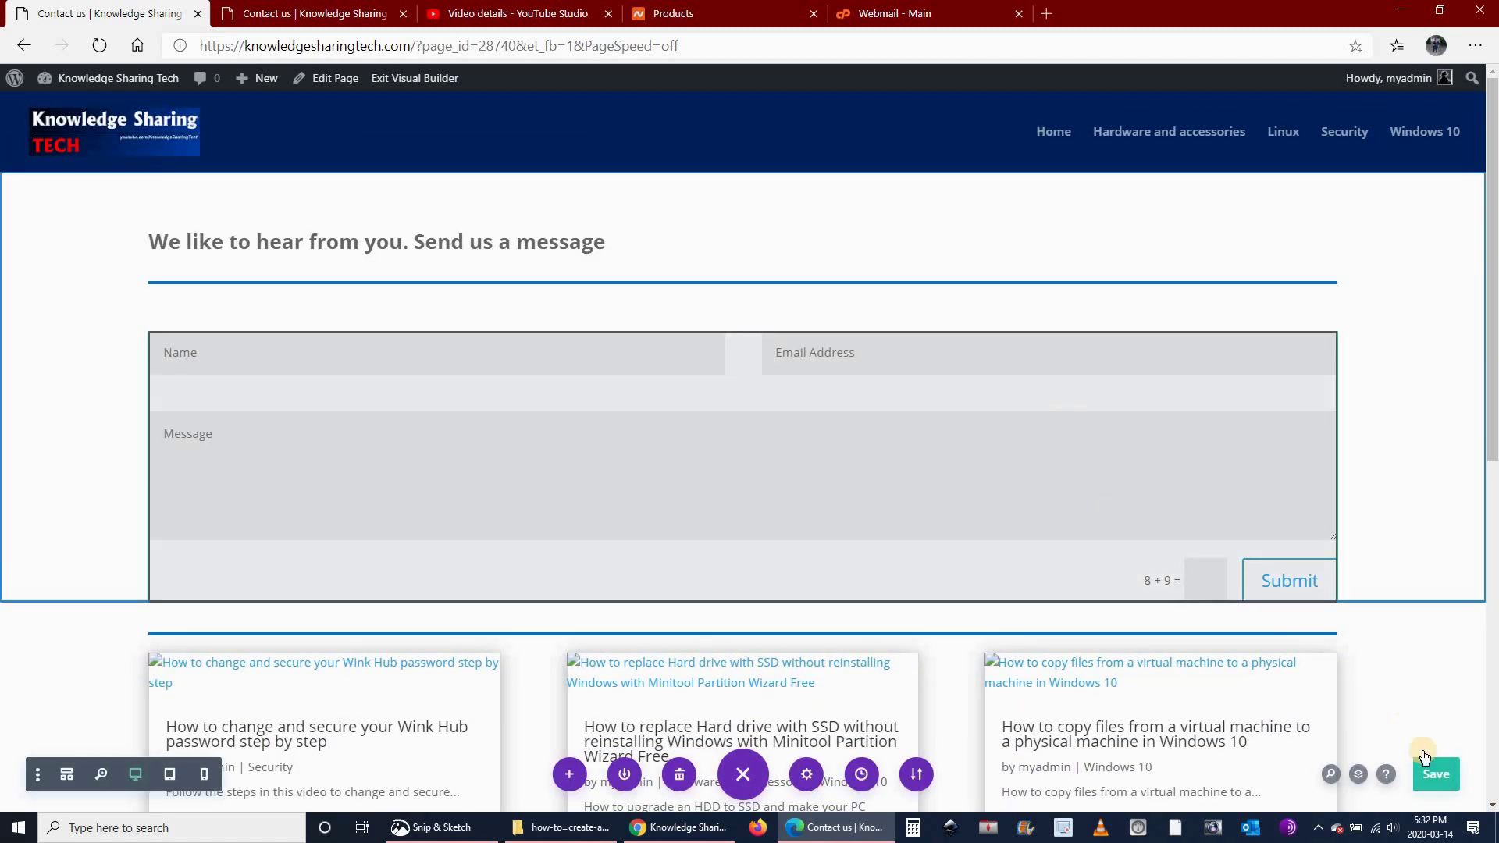
left_click(1442, 770)
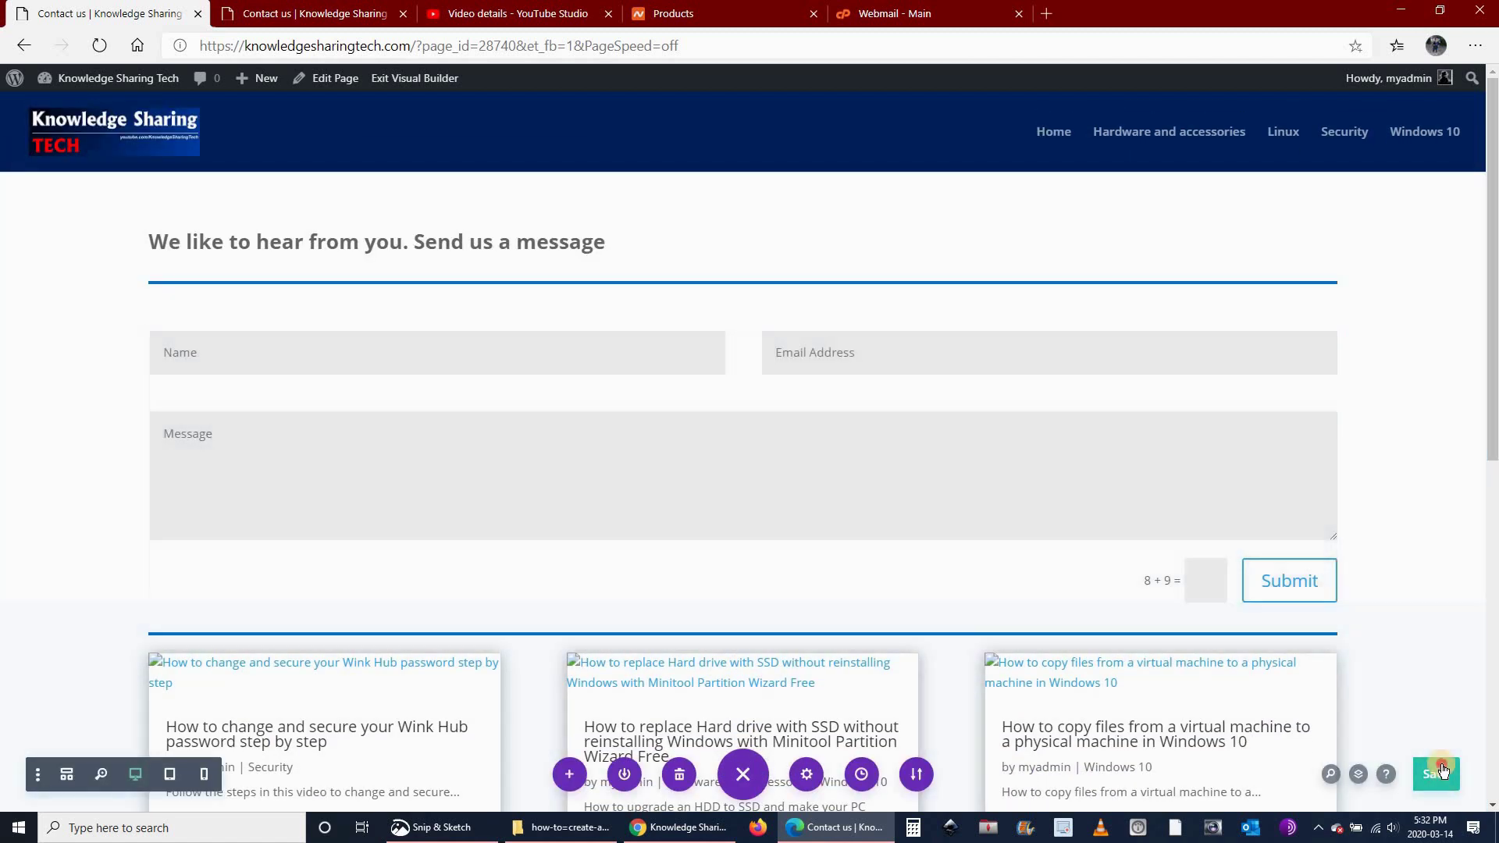
left_click(270, 13)
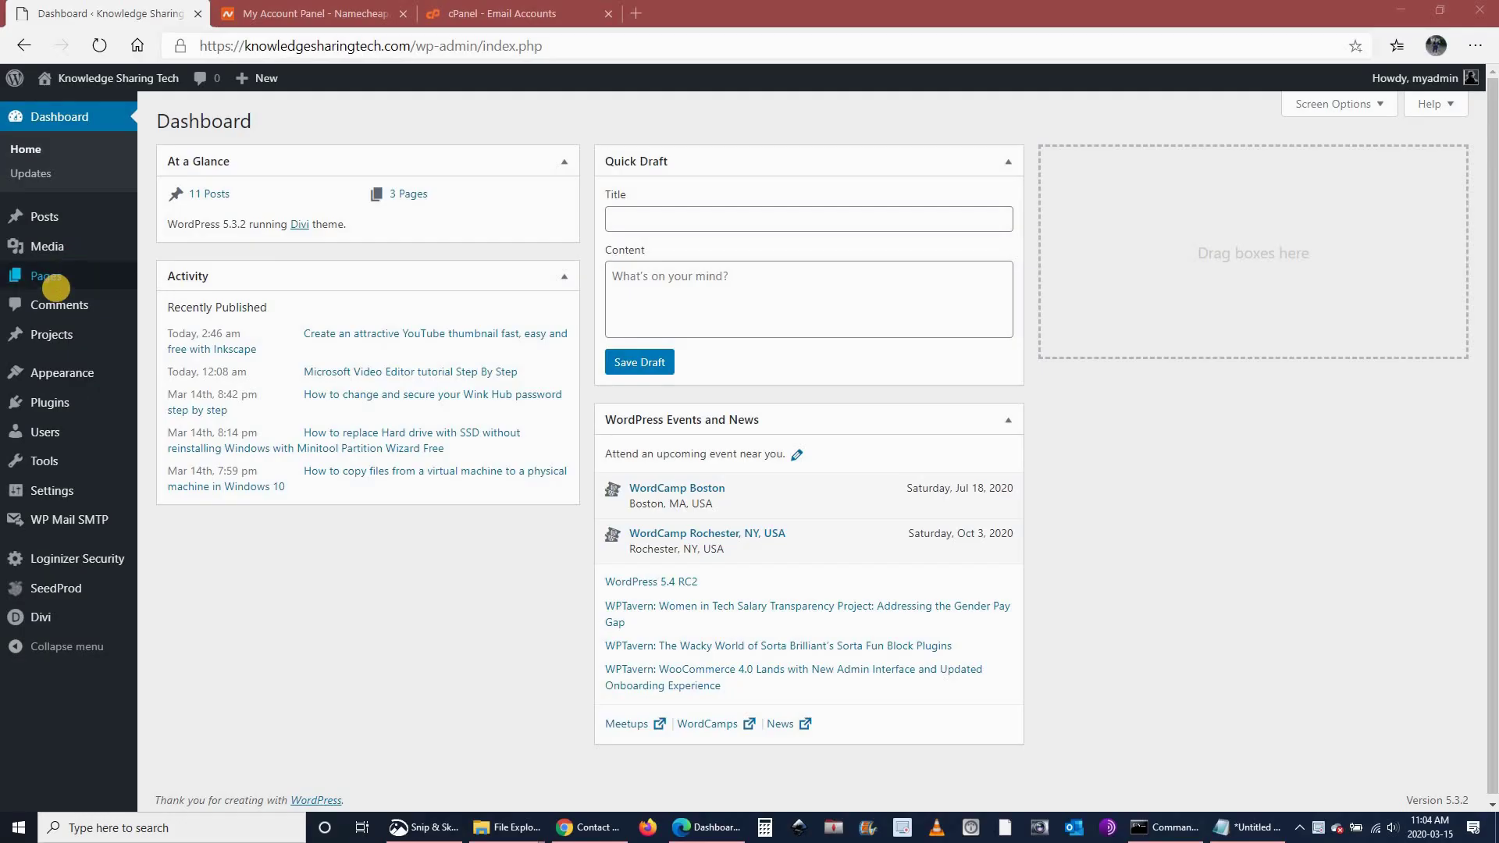
Open the About me page from the pages list in the Divi visual builder
left_click(50, 291)
left_click(200, 268)
left_click(709, 659)
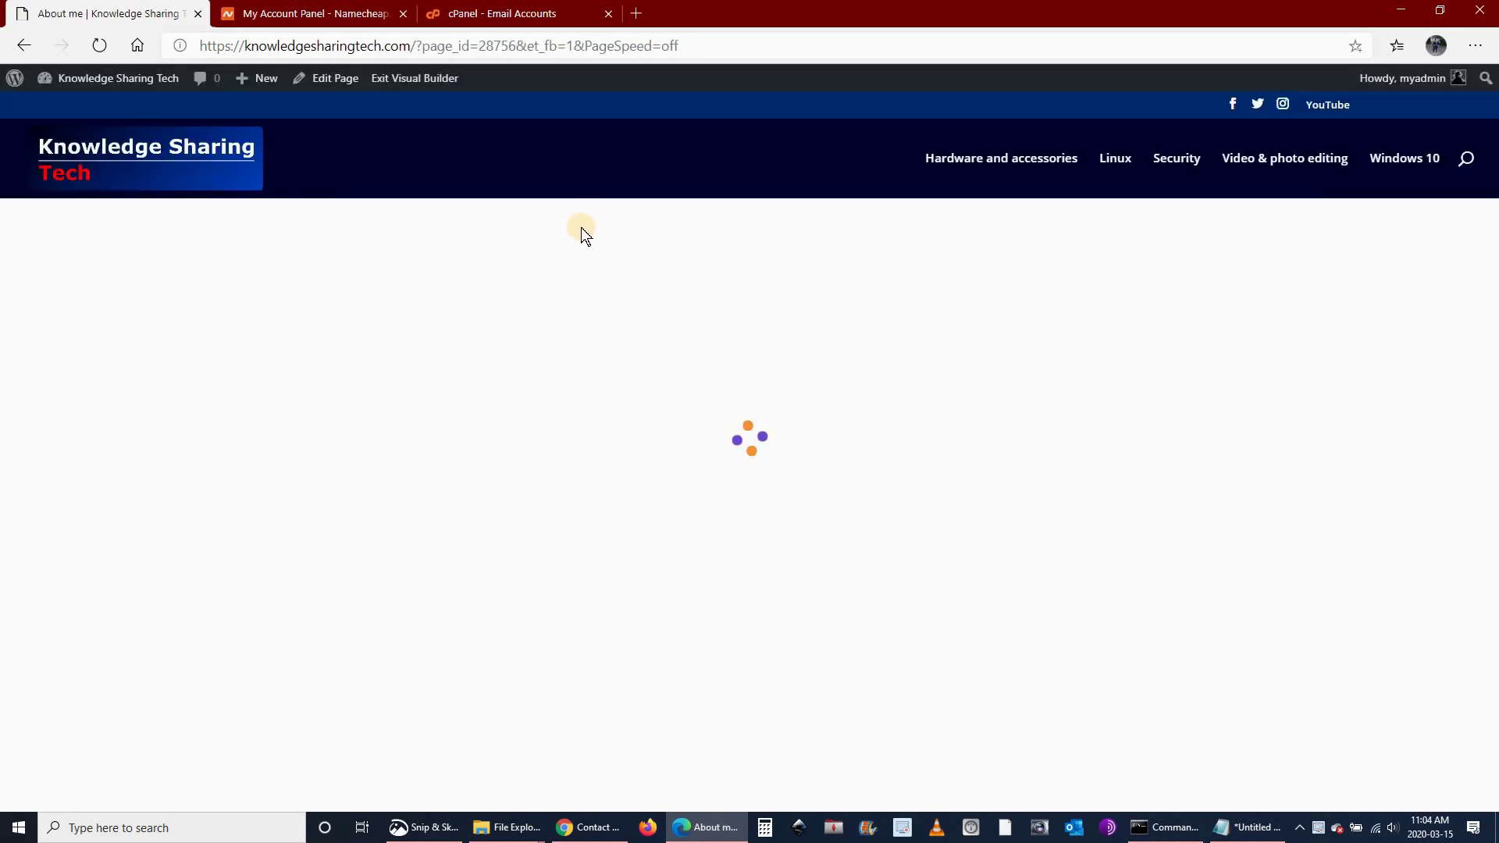
Add a Regular section with an empty one-column row below the content
left_click(715, 670)
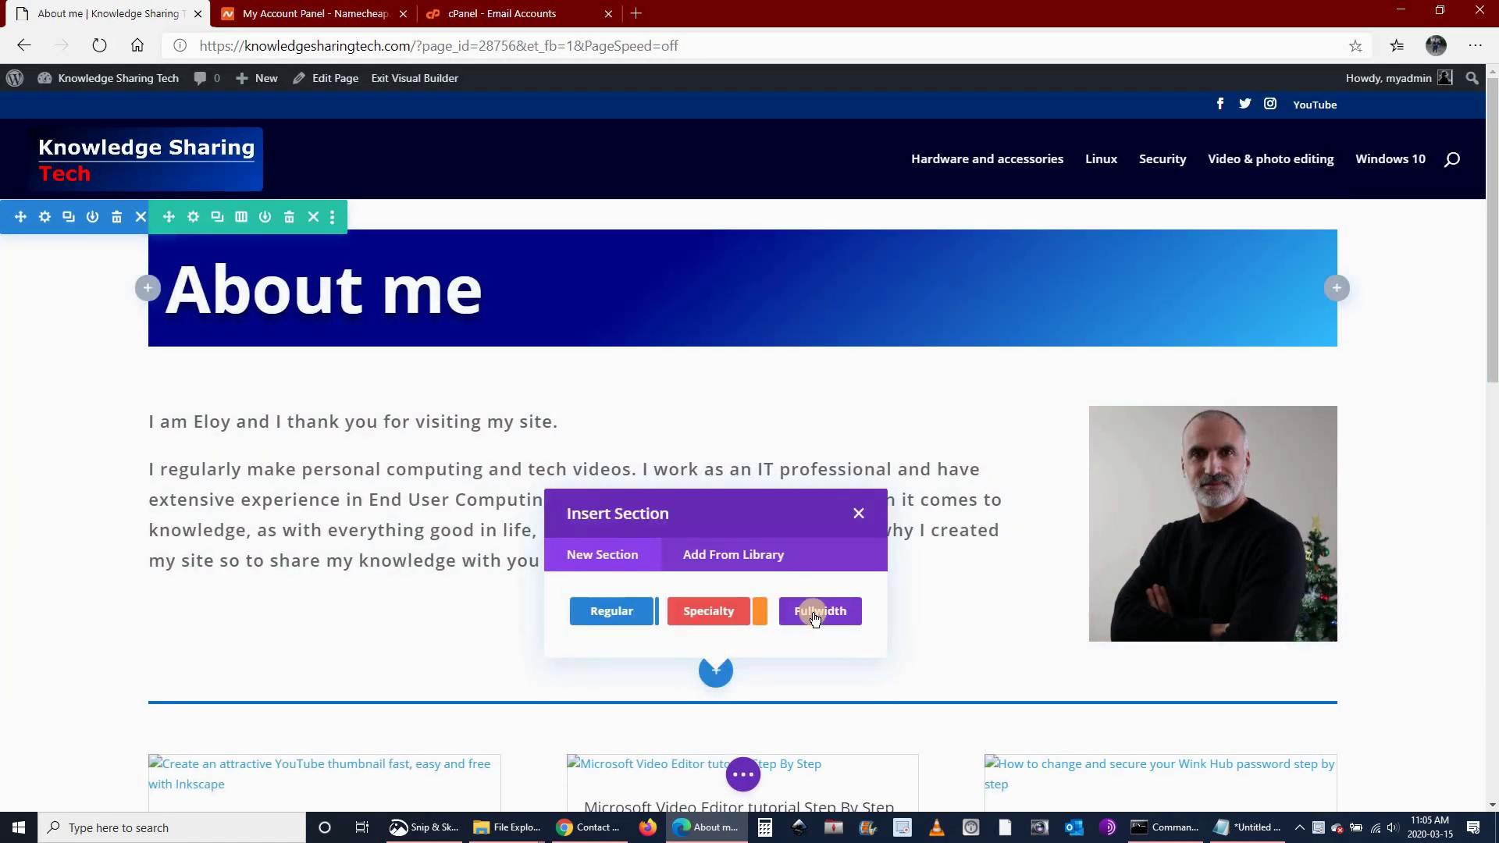
left_click(601, 616)
left_click(652, 425)
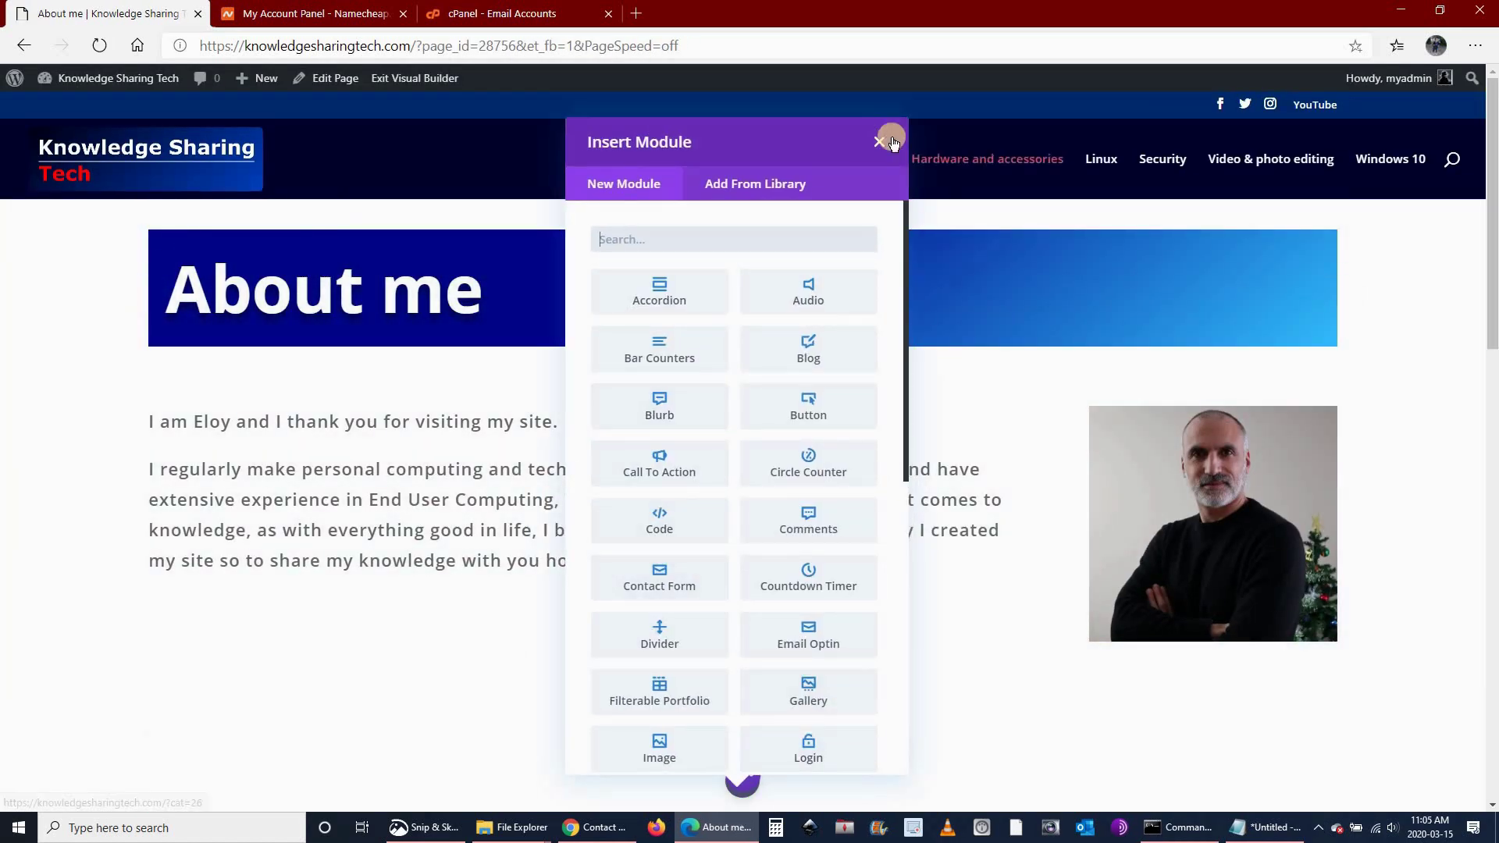
left_click(888, 137)
scroll(662, 625, "down", 2)
scroll(626, 405, "up", 2)
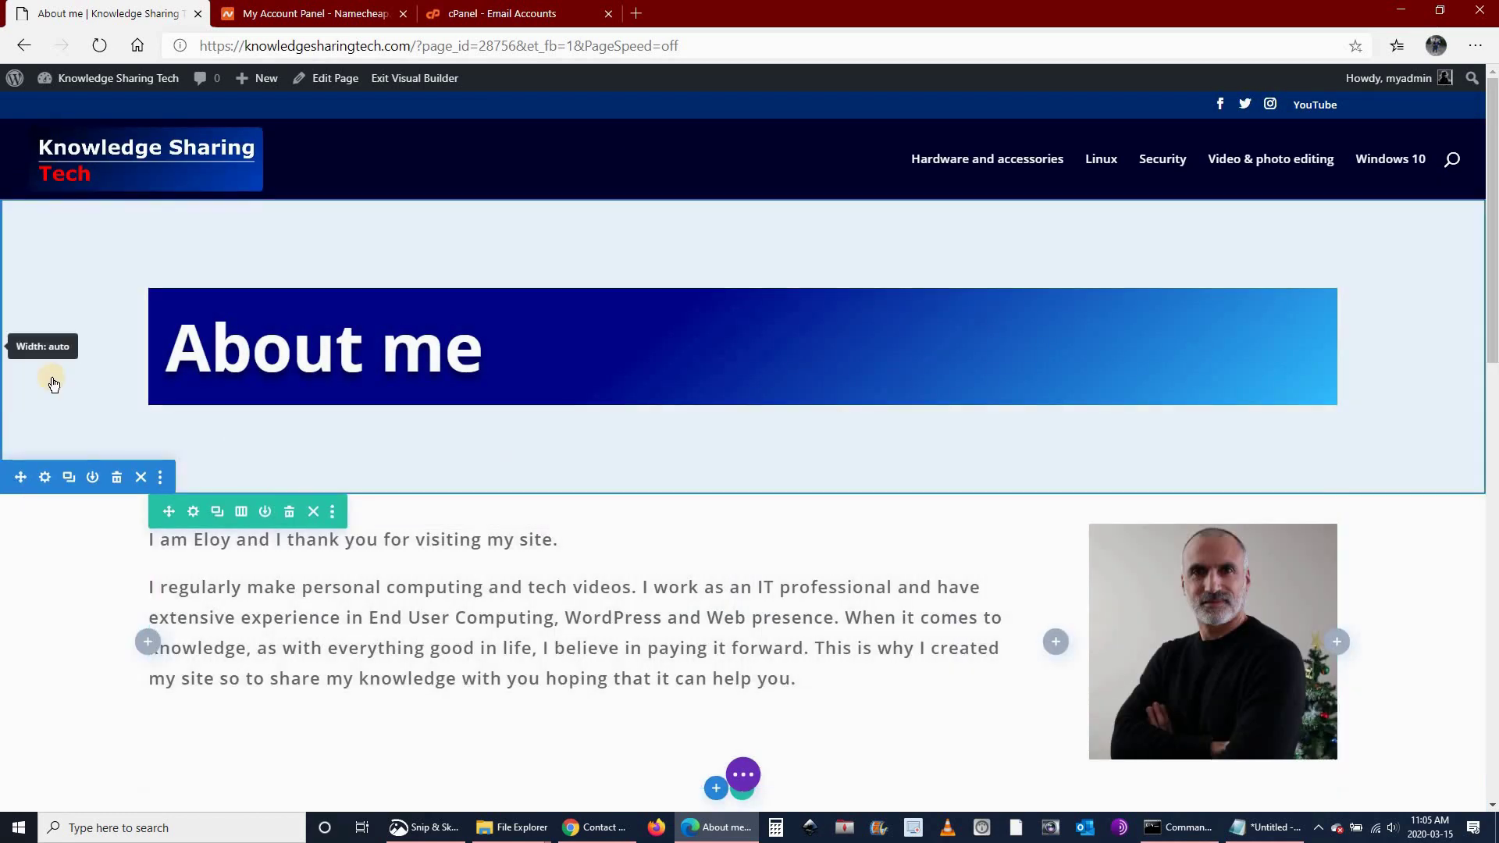
Give the About me header section a slanted bottom divider
left_click(46, 217)
left_click(742, 306)
left_click(753, 445)
scroll(765, 448, "down", 1)
left_click(843, 432)
scroll(812, 437, "down", 1)
left_click(771, 413)
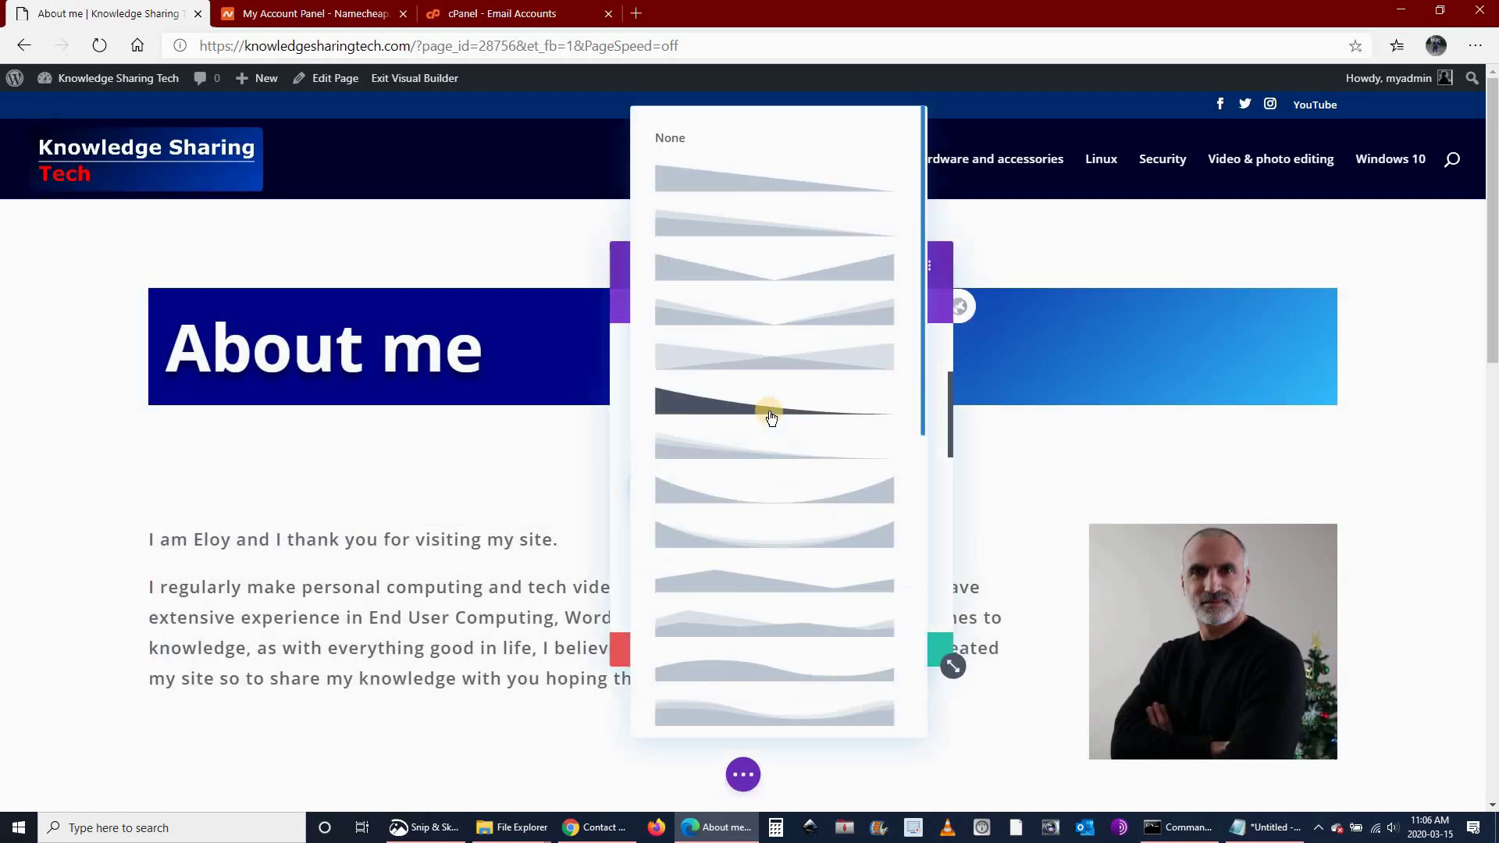
left_click(770, 412)
scroll(776, 418, "up", 2)
scroll(851, 402, "down", 8)
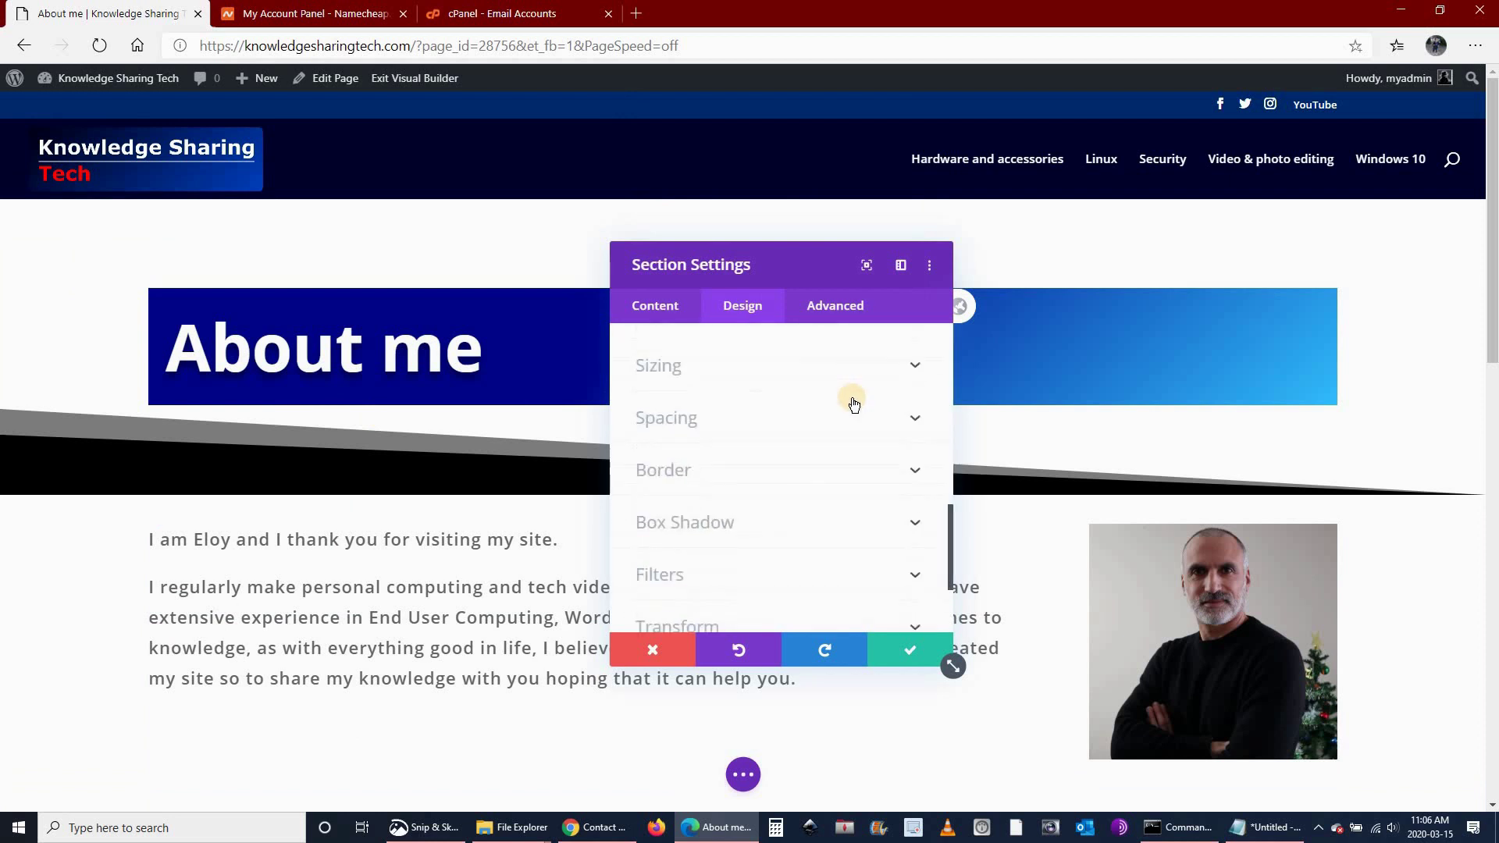
scroll(835, 382, "up", 8)
left_click(811, 384)
scroll(800, 410, "down", 1)
left_click(819, 430)
scroll(812, 511, "down", 4)
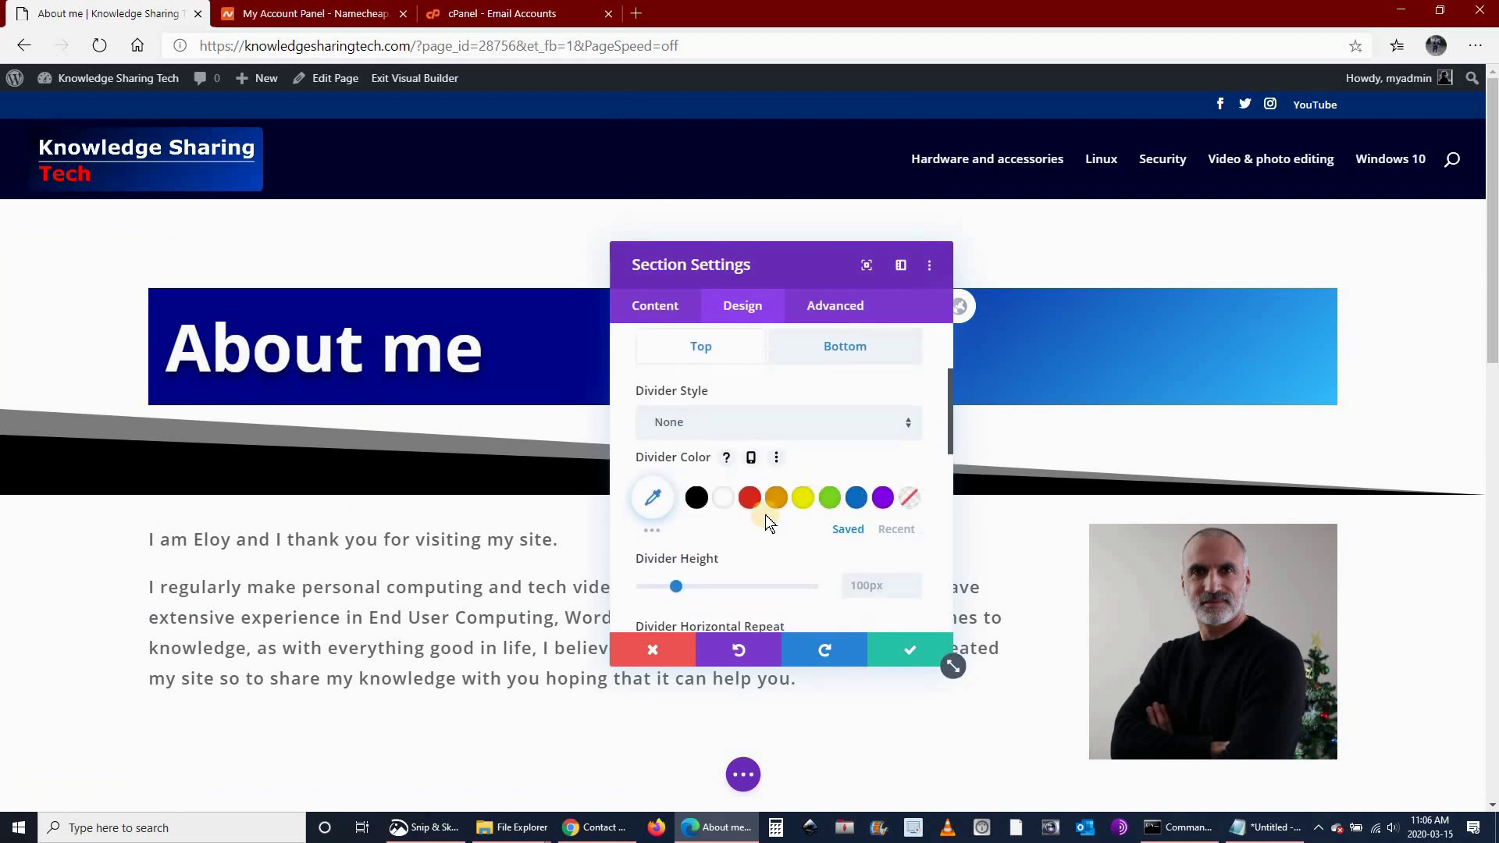
left_click(749, 558)
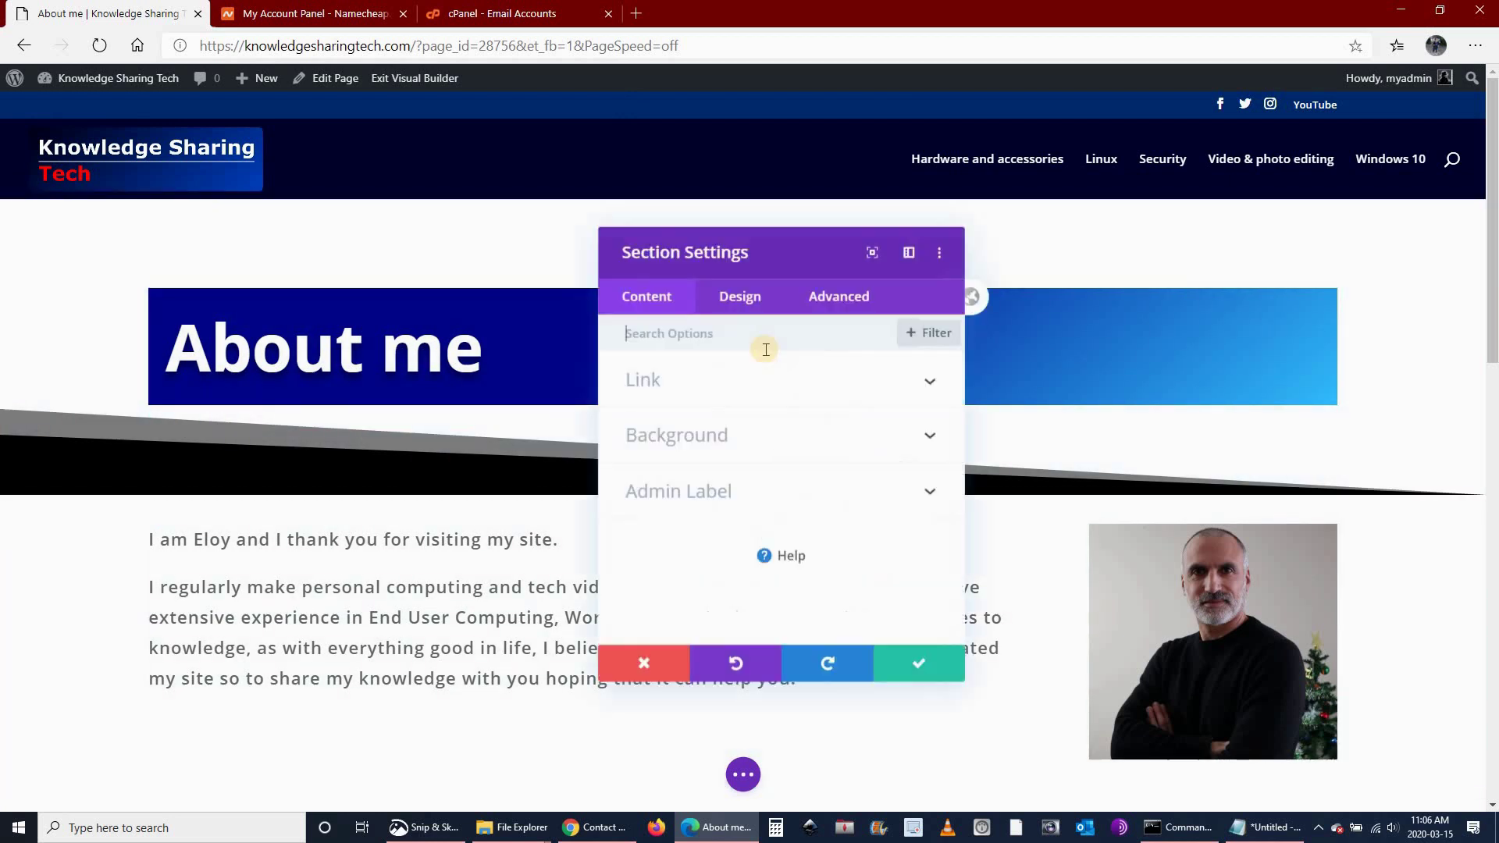
Add a dark navy to bright blue gradient background to the section and save
left_click(781, 435)
left_click(778, 520)
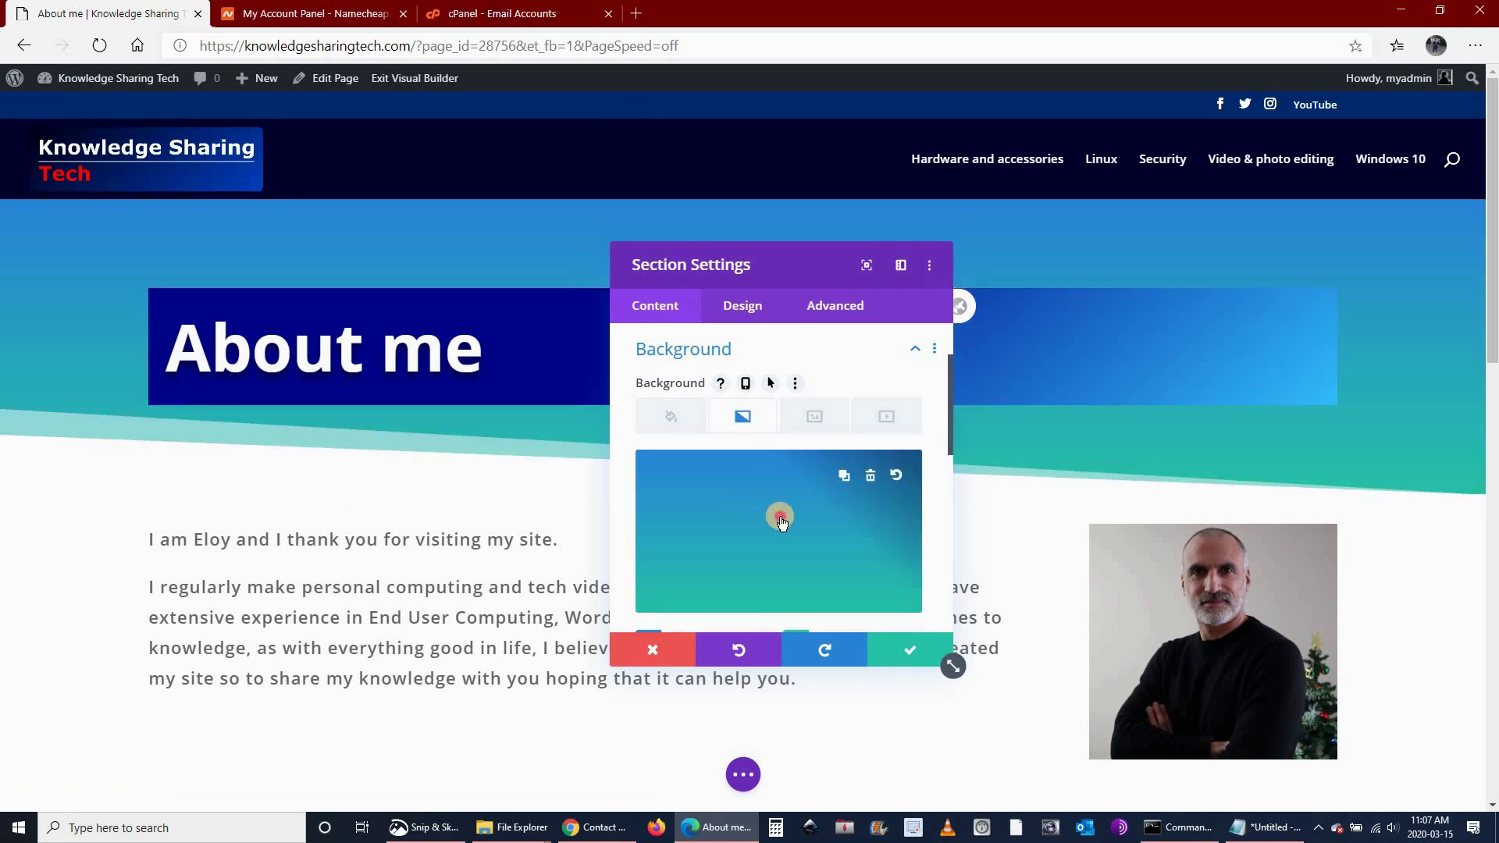
left_click(798, 578)
scroll(801, 573, "up", 1)
left_click(831, 390)
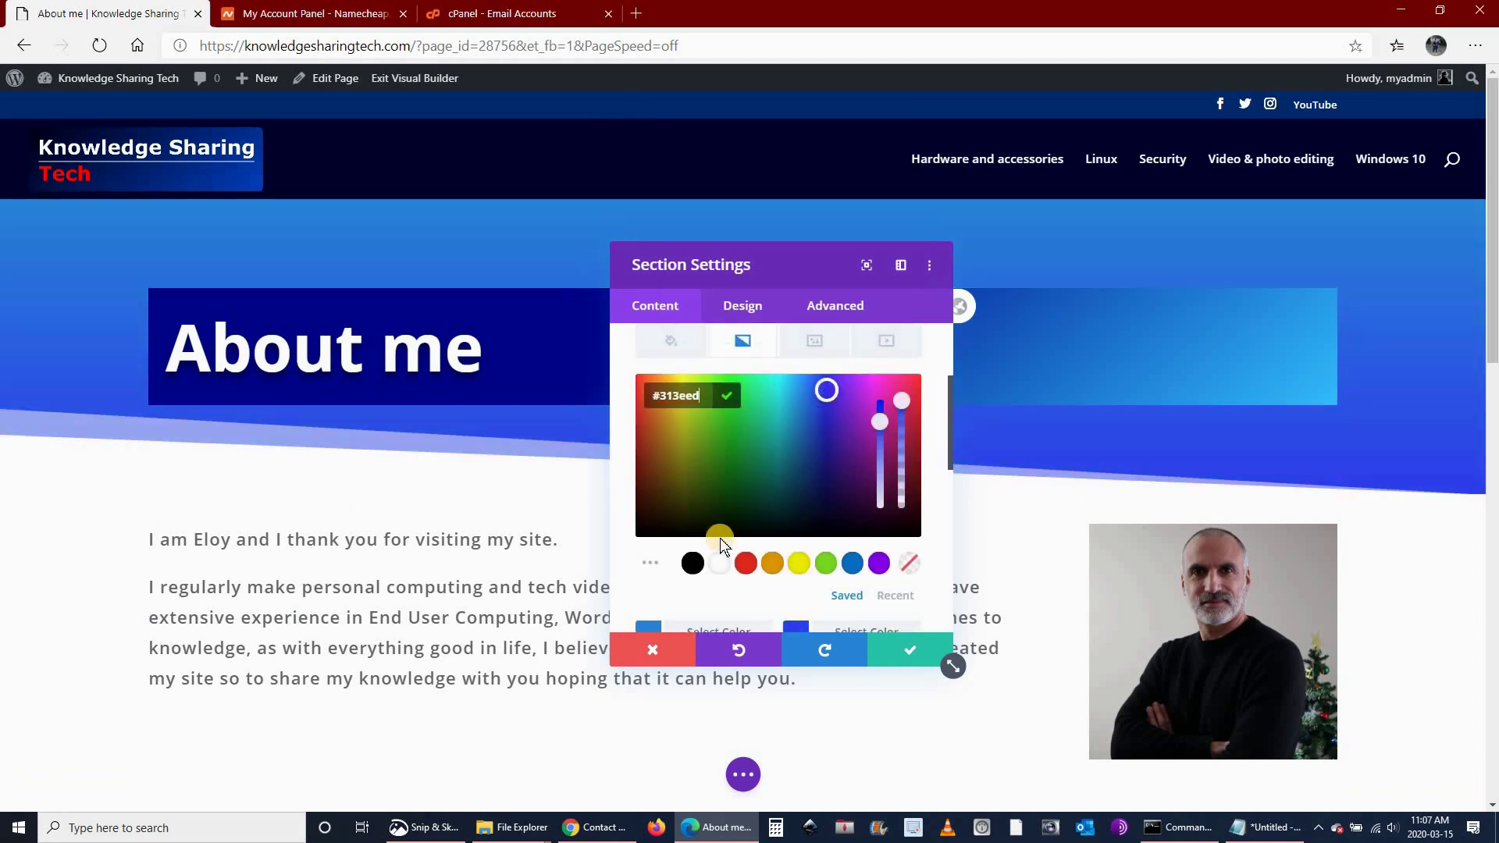
scroll(720, 537, "down", 1)
left_click(650, 572)
left_click(831, 421)
left_click_drag(801, 261, 842, 305)
left_click(767, 379)
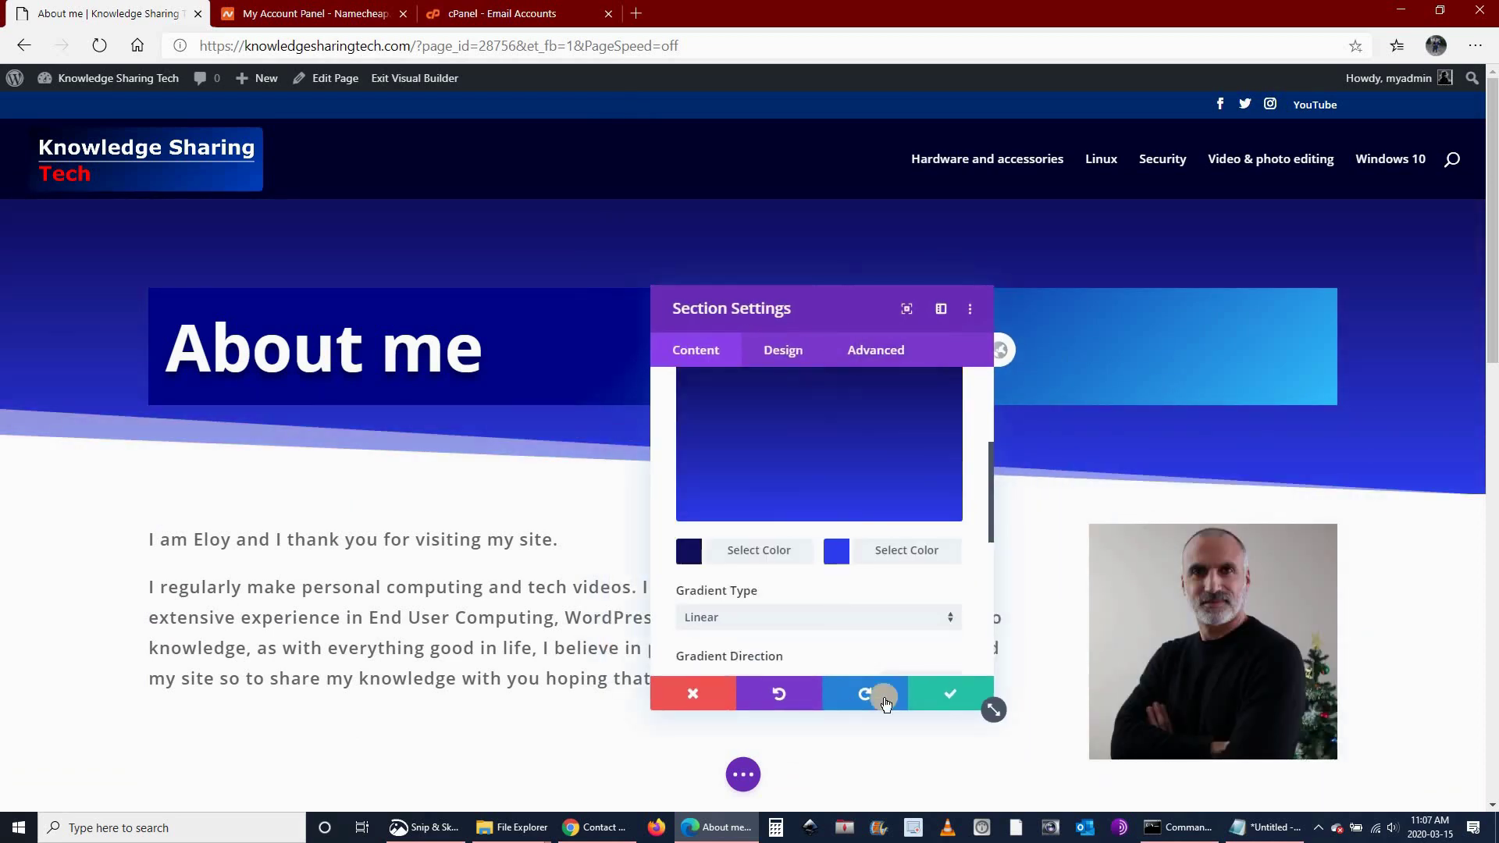
left_click(950, 692)
Delete the About me heading text's own gradient background and save it
left_click(700, 332)
scroll(859, 552, "down", 3)
left_click(856, 556)
left_click(844, 576)
left_click(937, 693)
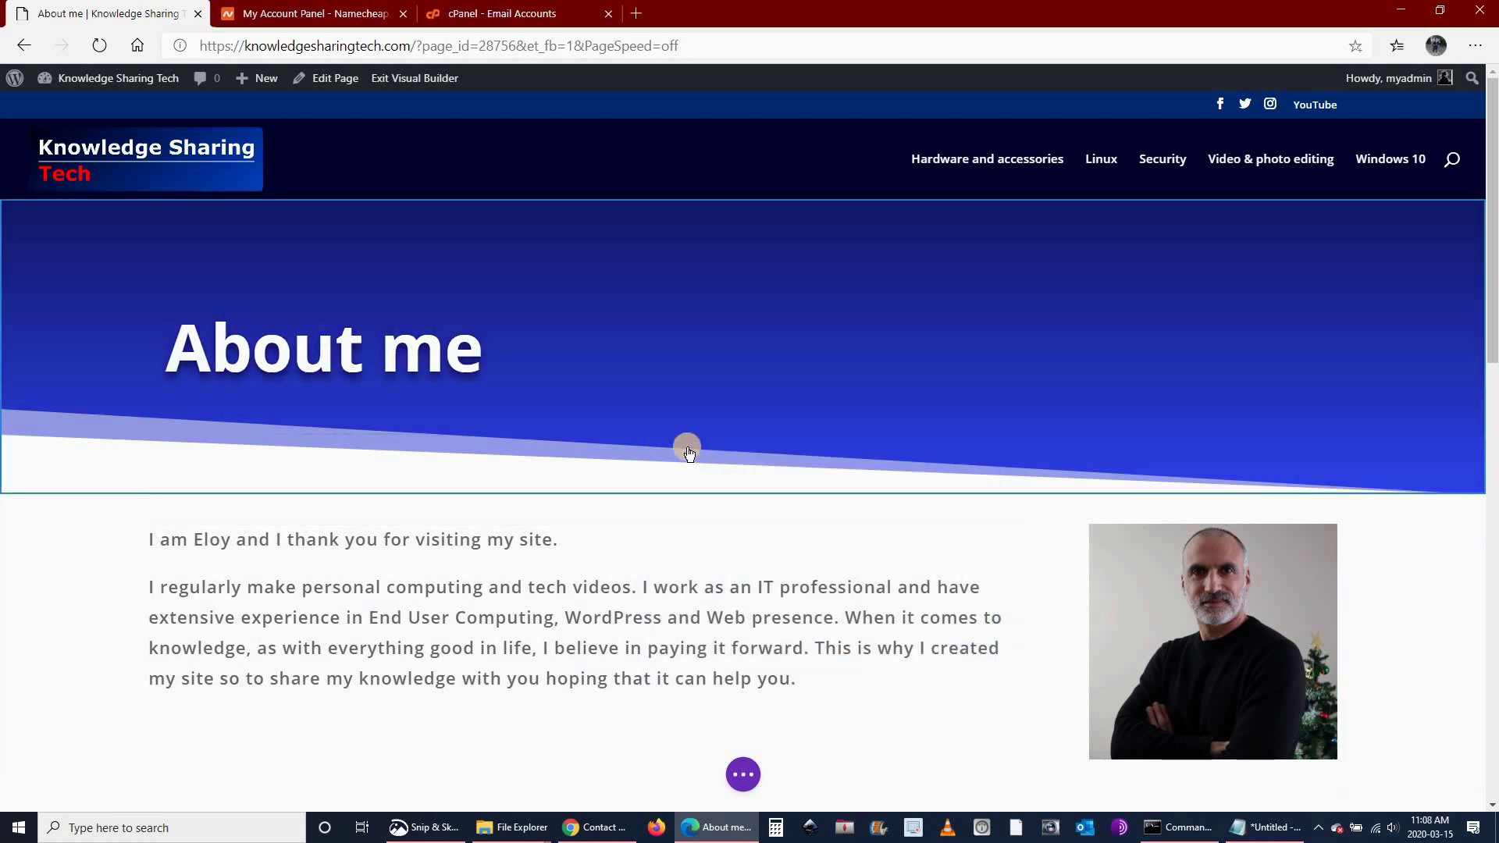
left_click(568, 594)
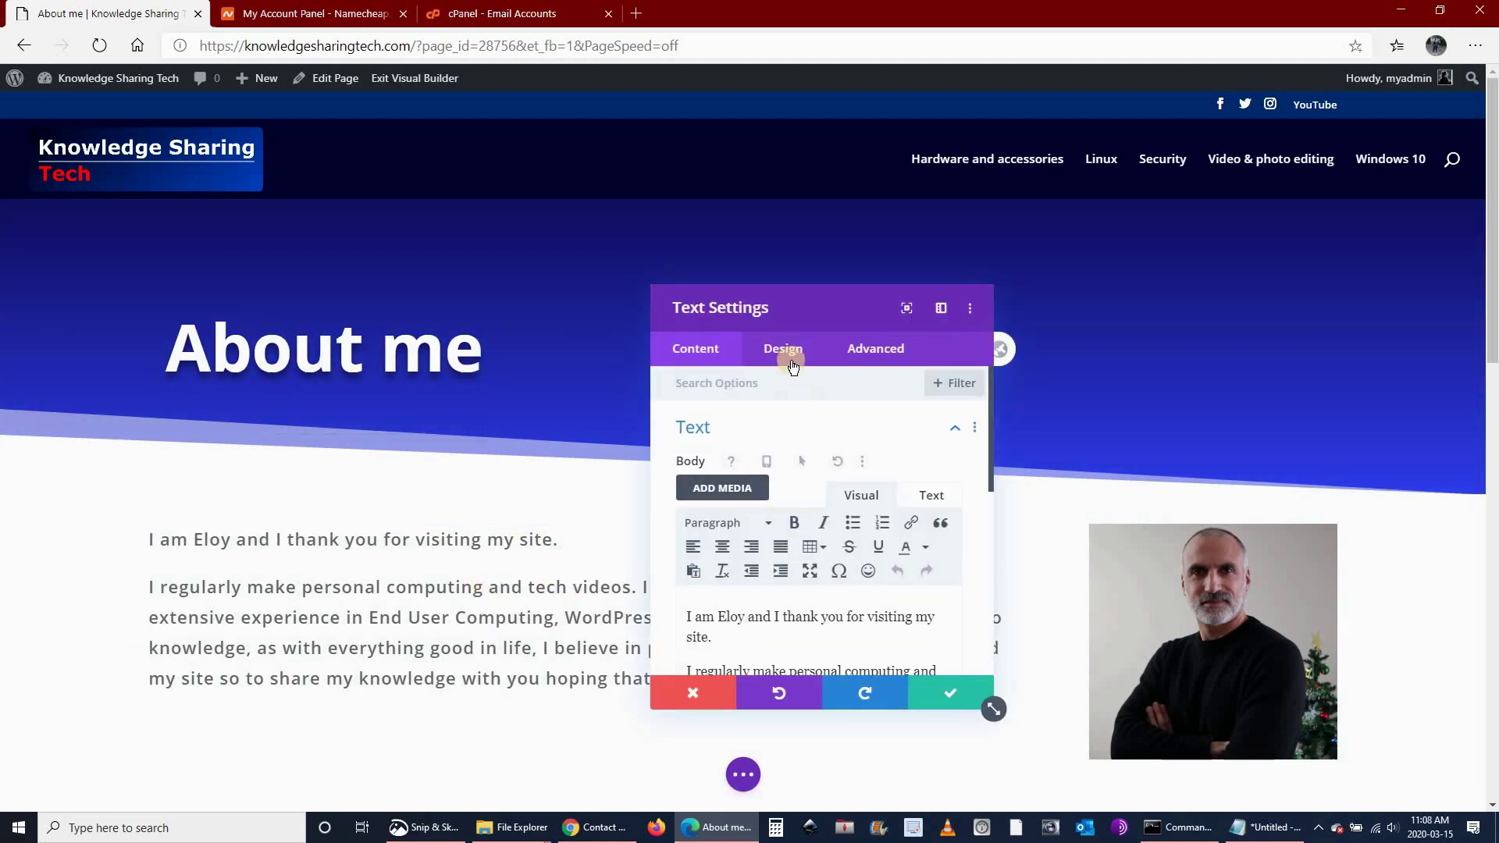
Make the About me body text black at 18px and save the text settings
left_click(783, 348)
left_click(702, 428)
scroll(771, 542, "down", 2)
left_click(736, 599)
scroll(839, 522, "down", 2)
left_click_drag(919, 573, 871, 575)
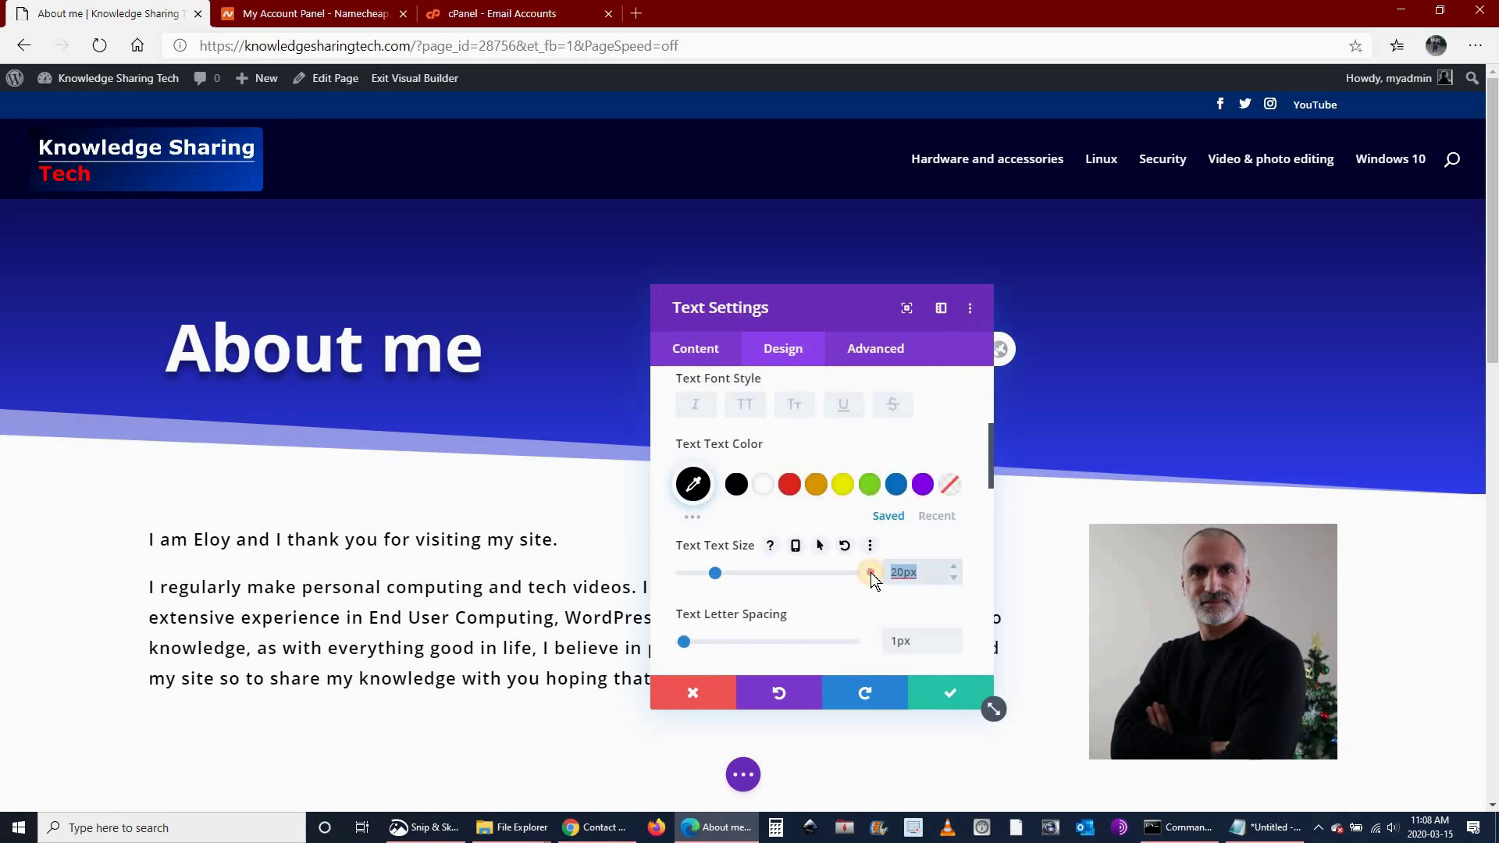
type("18px")
scroll(729, 512, "up", 1)
left_click(950, 693)
scroll(860, 461, "down", 6)
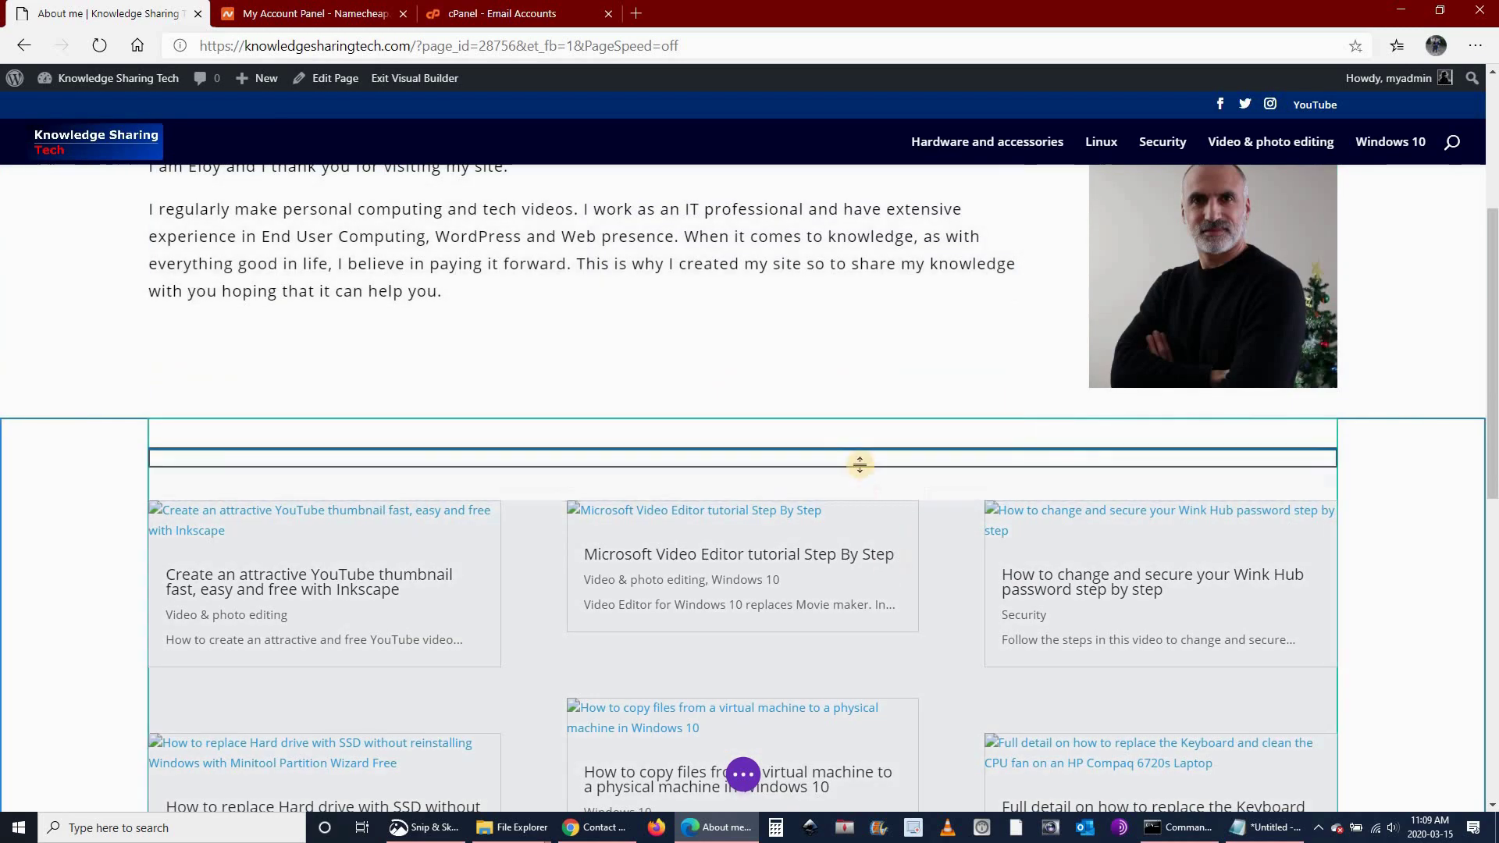
Give the blog grid section a blue, horizontally flipped slanted divider and save it
left_click(45, 401)
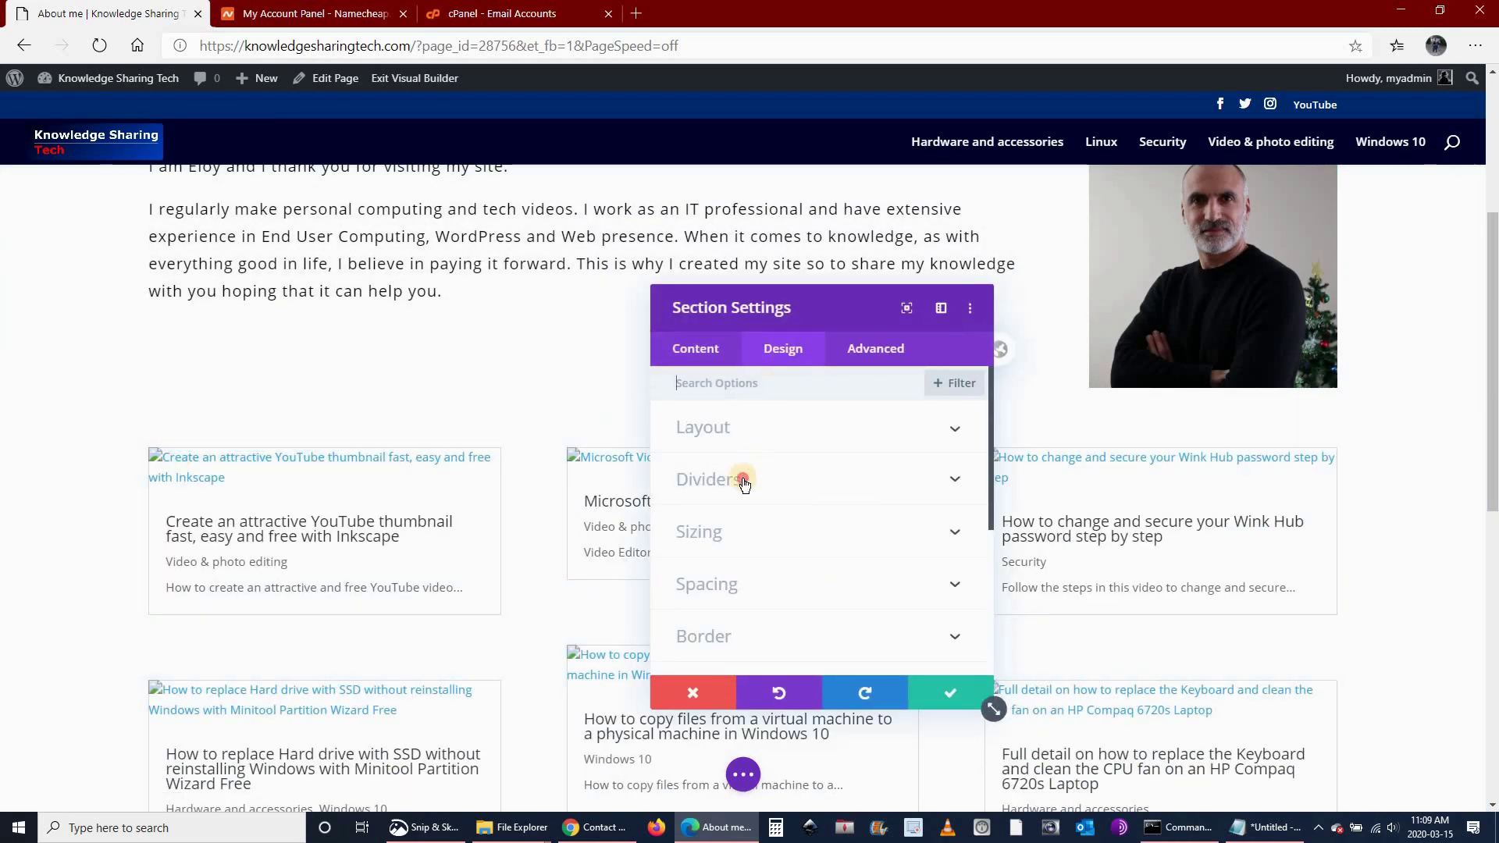
left_click(737, 478)
scroll(776, 531, "down", 3)
scroll(773, 547, "up", 3)
left_click(769, 593)
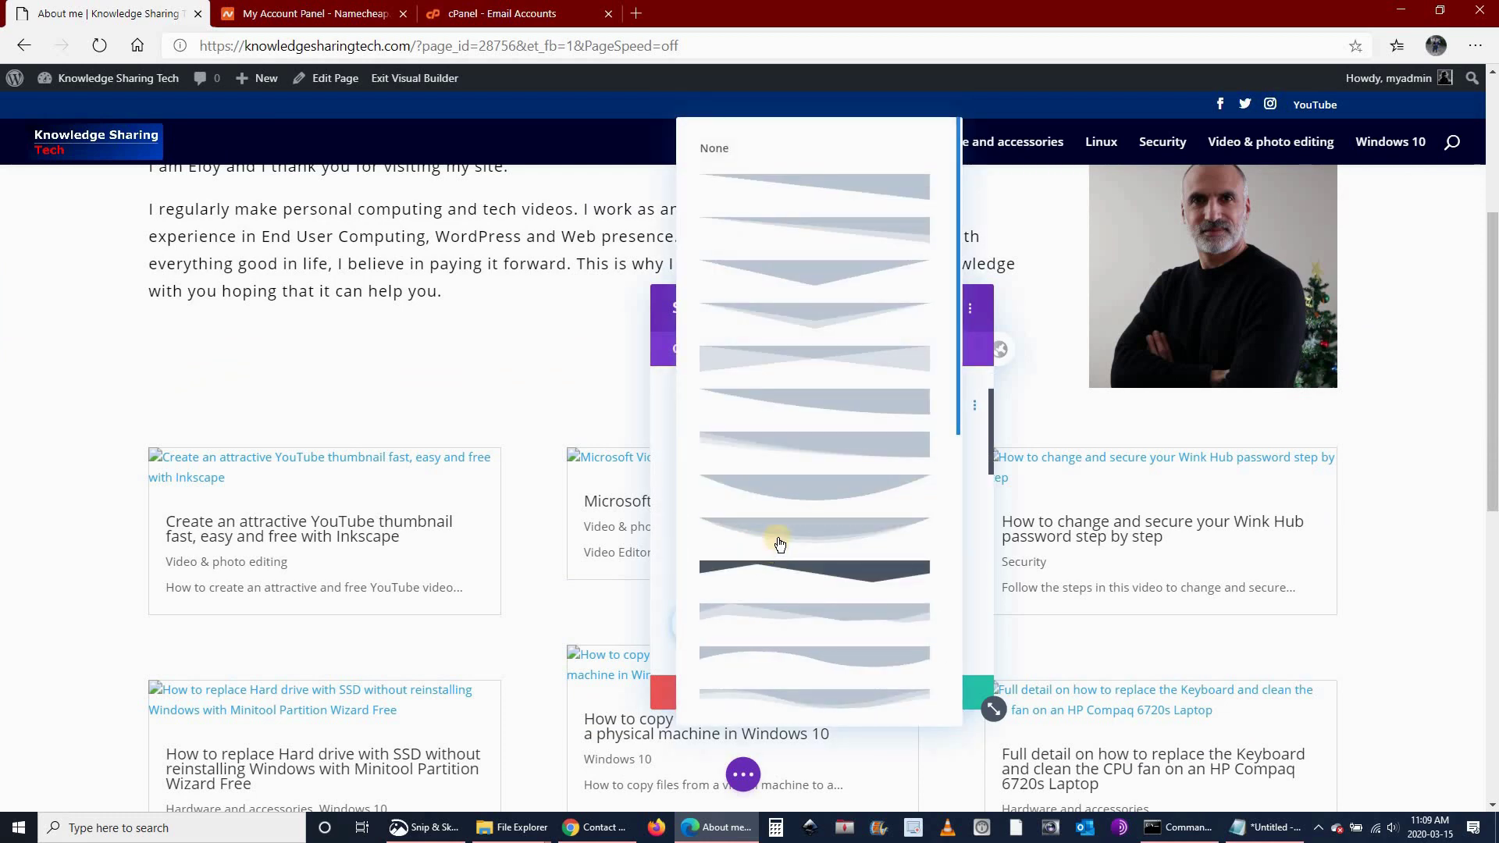
left_click(776, 535)
left_click(899, 629)
left_click(812, 546)
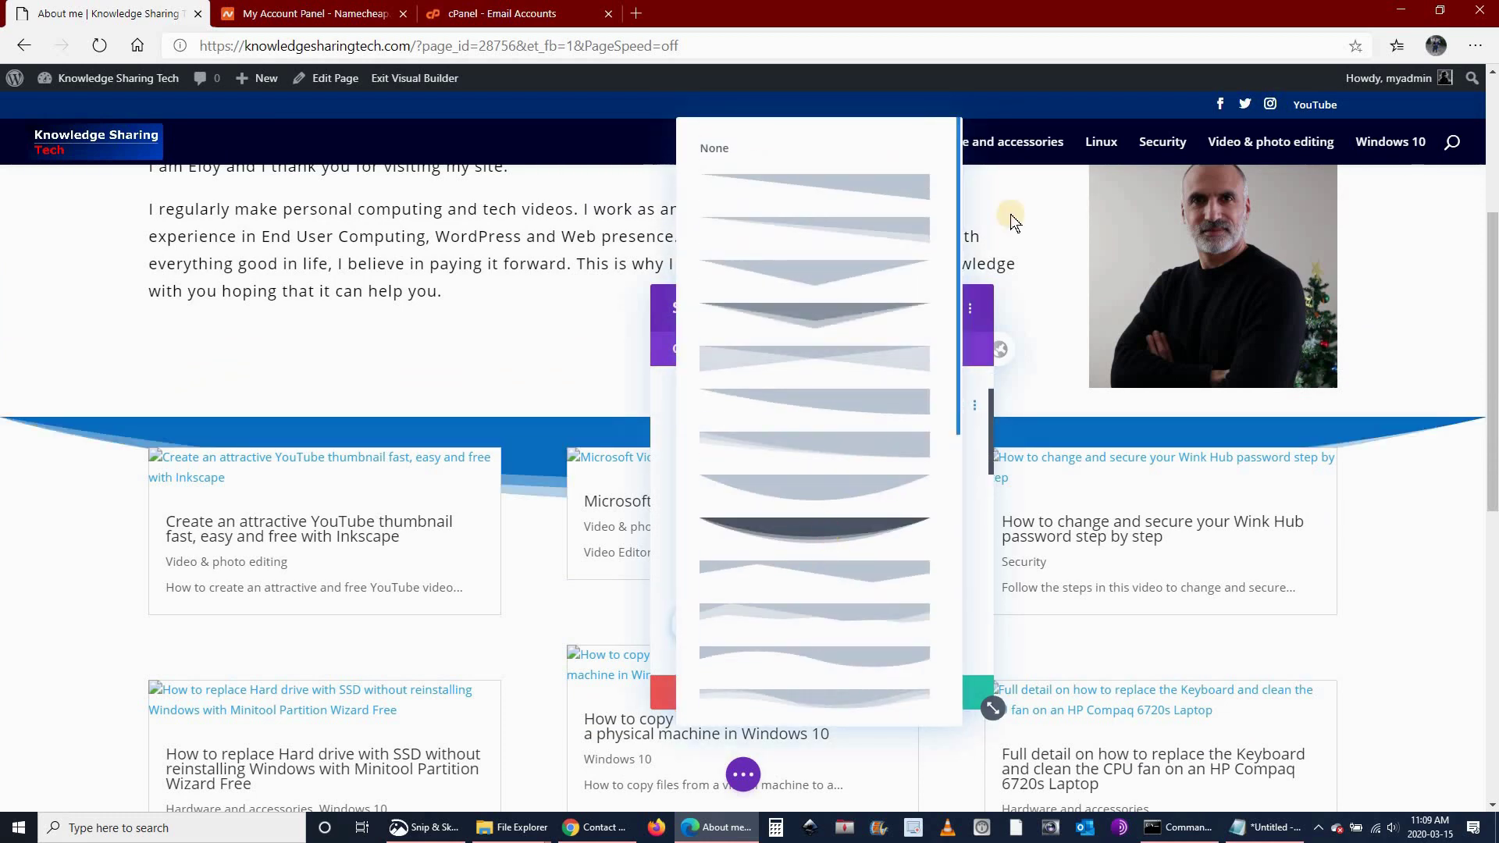
left_click(884, 248)
scroll(730, 577, "down", 3)
left_click(729, 582)
scroll(502, 495, "up", 4)
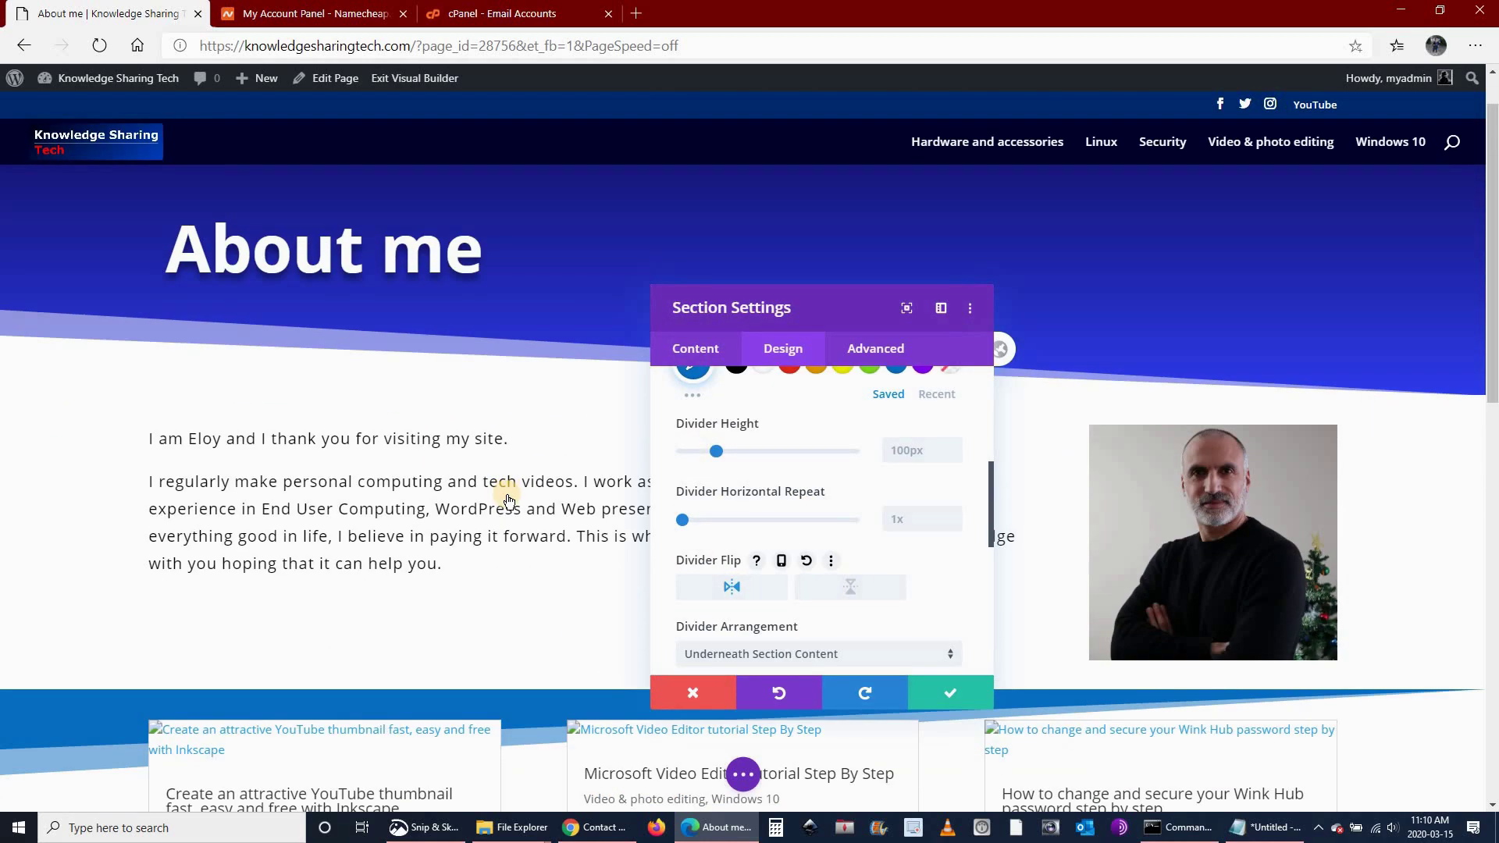
left_click(949, 692)
Lighten the second blue colour of the header section's gradient background
scroll(780, 531, "up", 2)
left_click(45, 216)
left_click(763, 475)
scroll(780, 515, "down", 2)
left_click(837, 609)
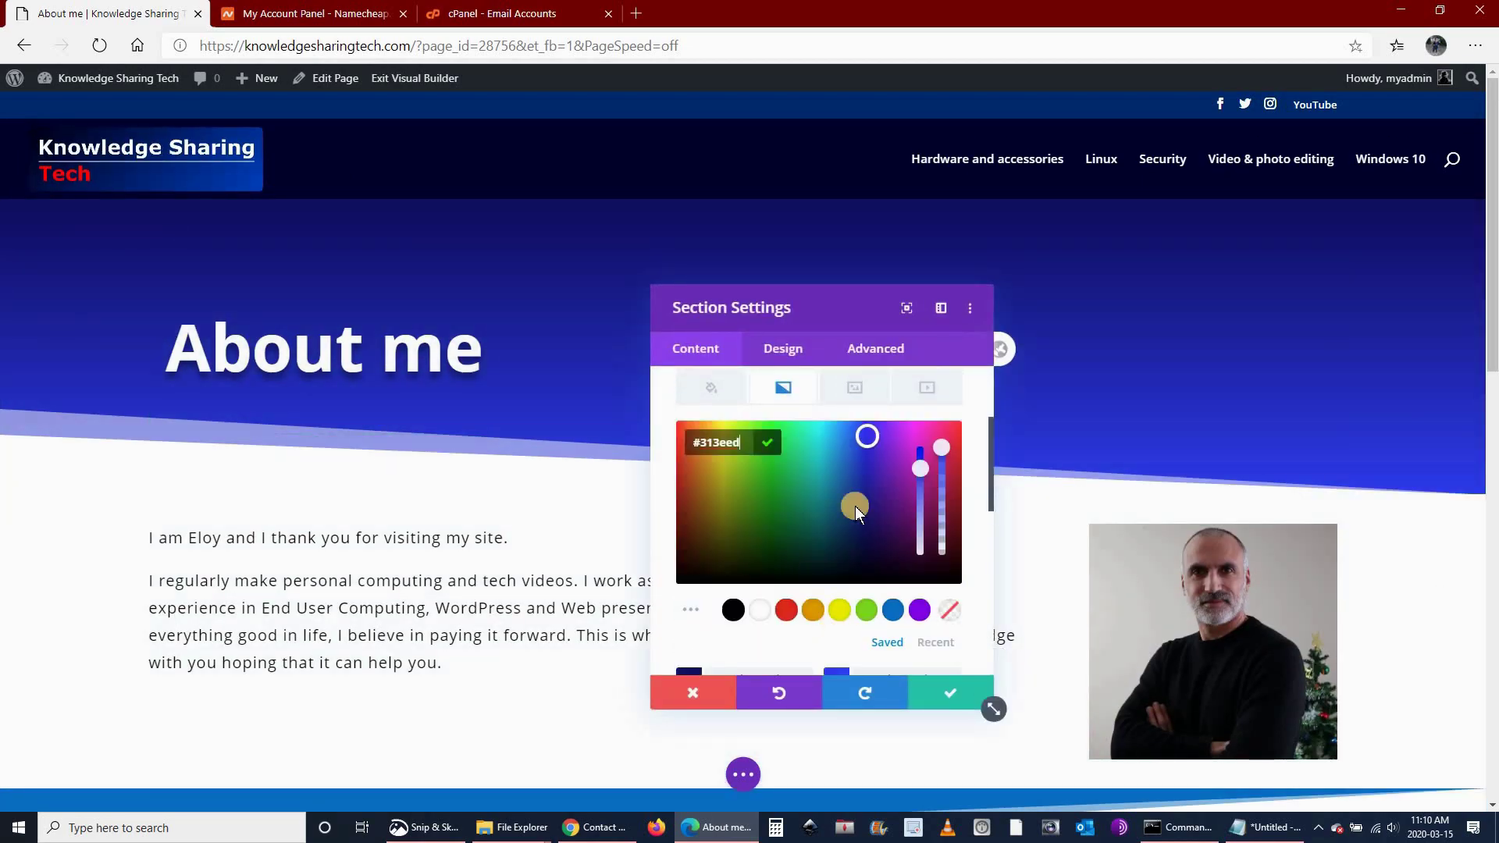
left_click_drag(866, 436, 838, 439)
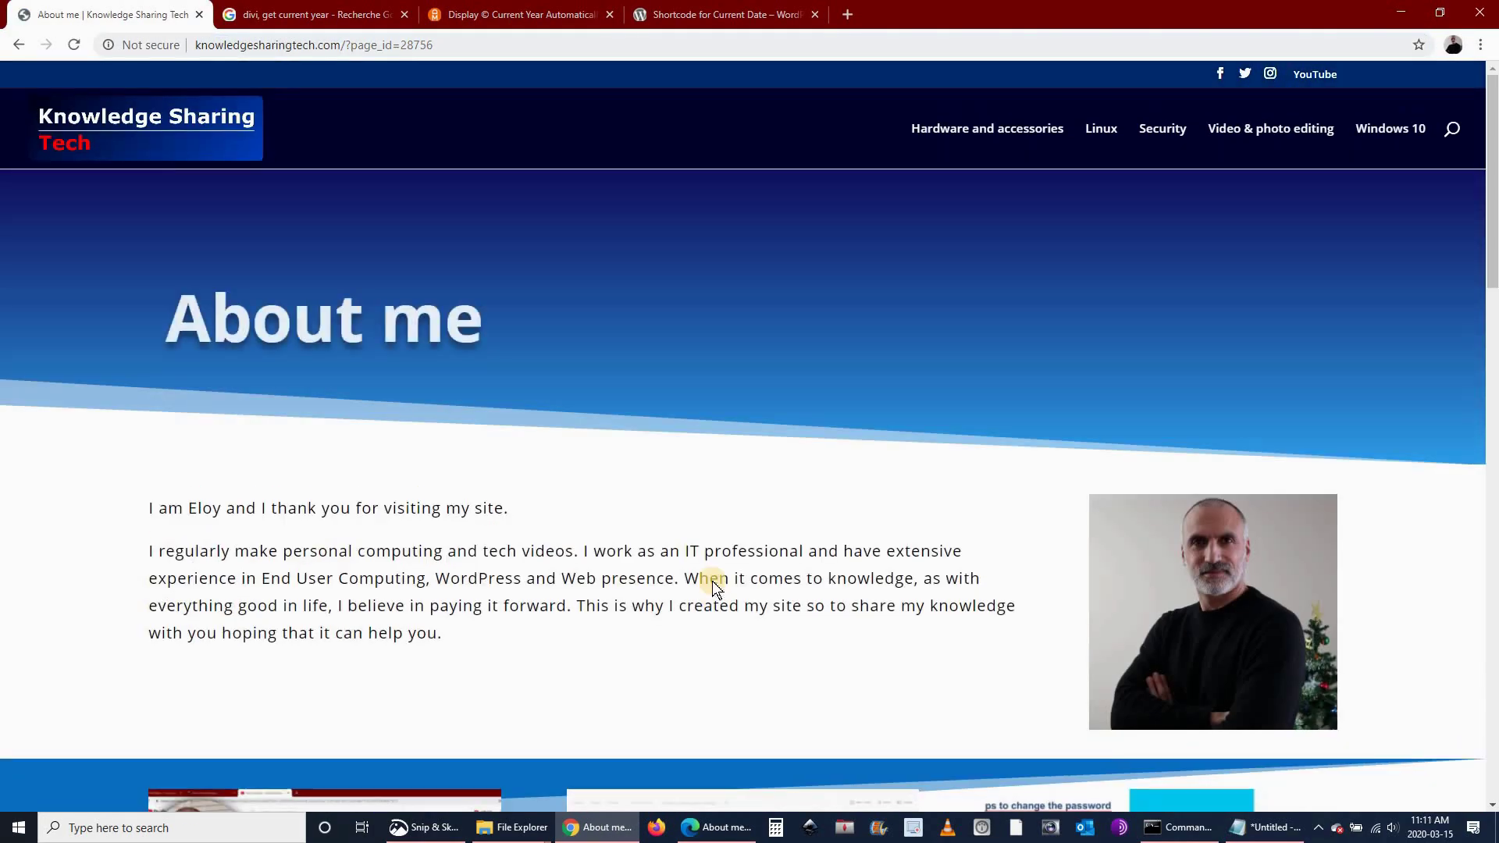
Check the live site's homepage menu, then return to the admin dashboard with Divi's submenu showing
scroll(712, 581, "down", 6)
scroll(718, 594, "up", 6)
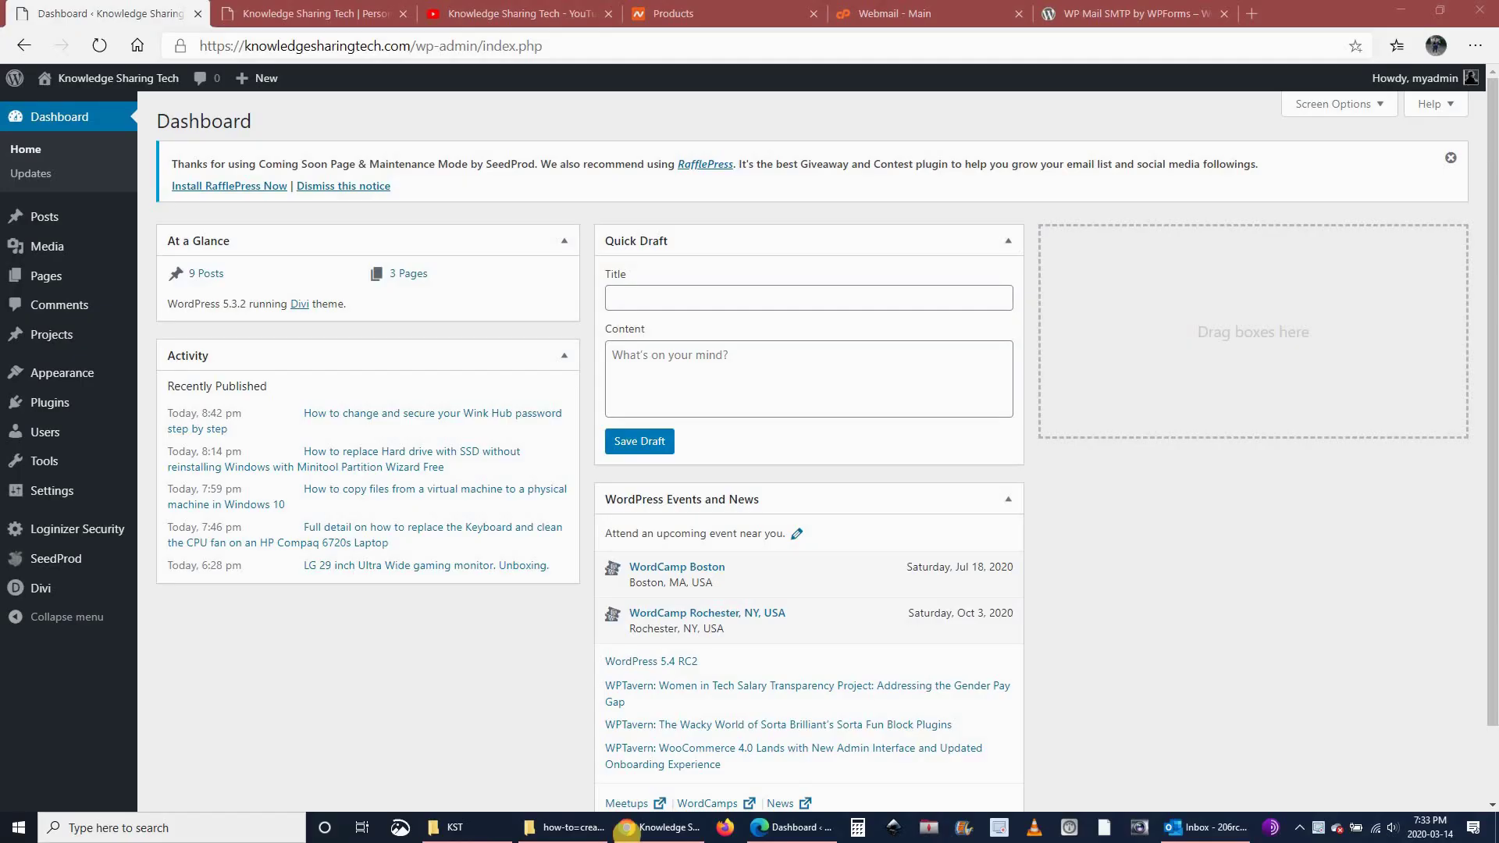
left_click(660, 827)
scroll(502, 239, "up", 2)
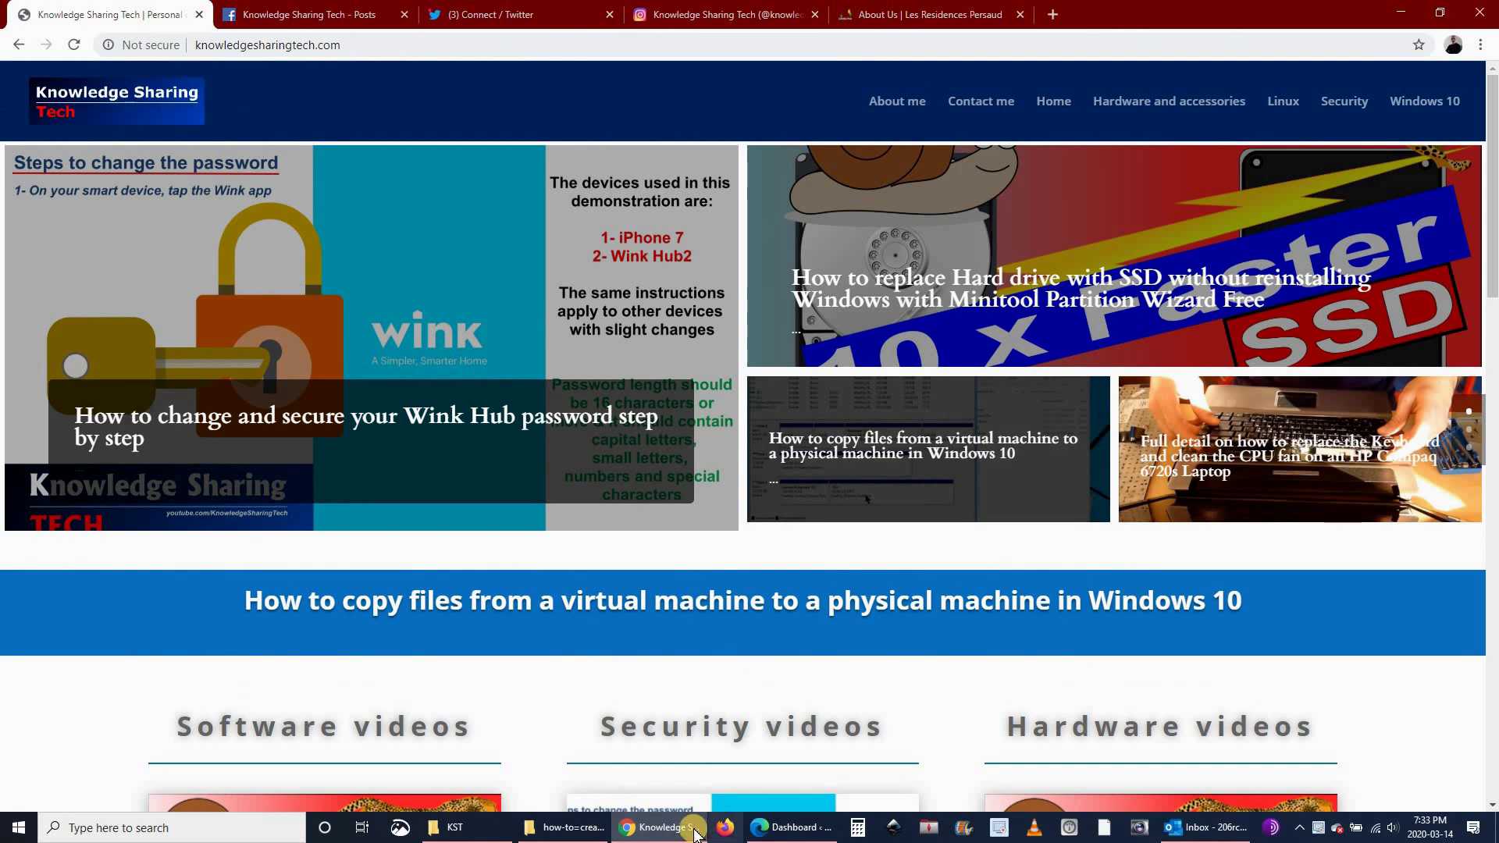
left_click(793, 830)
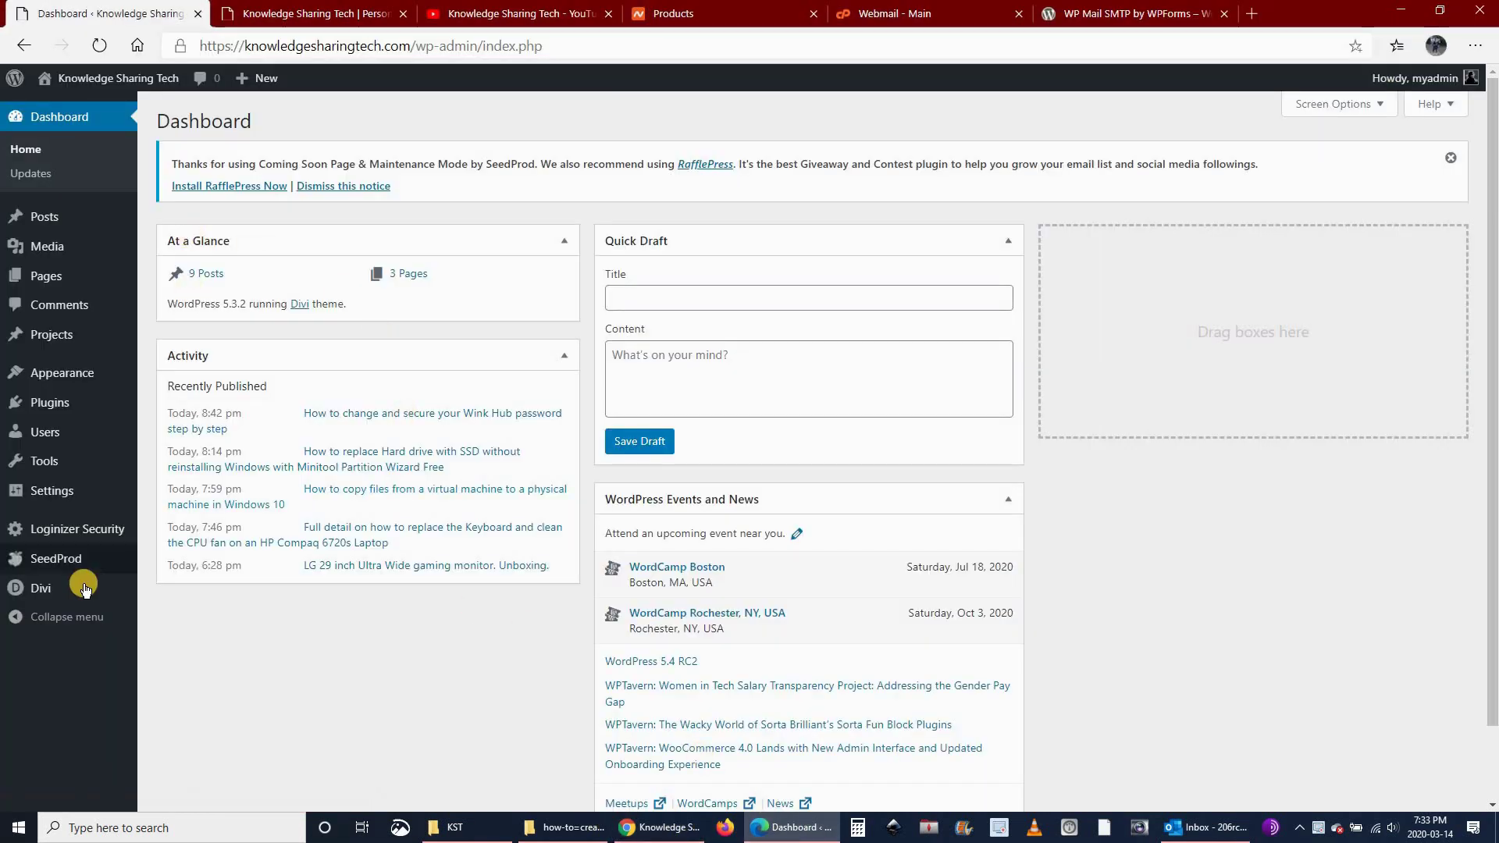
mouse_move(85, 589)
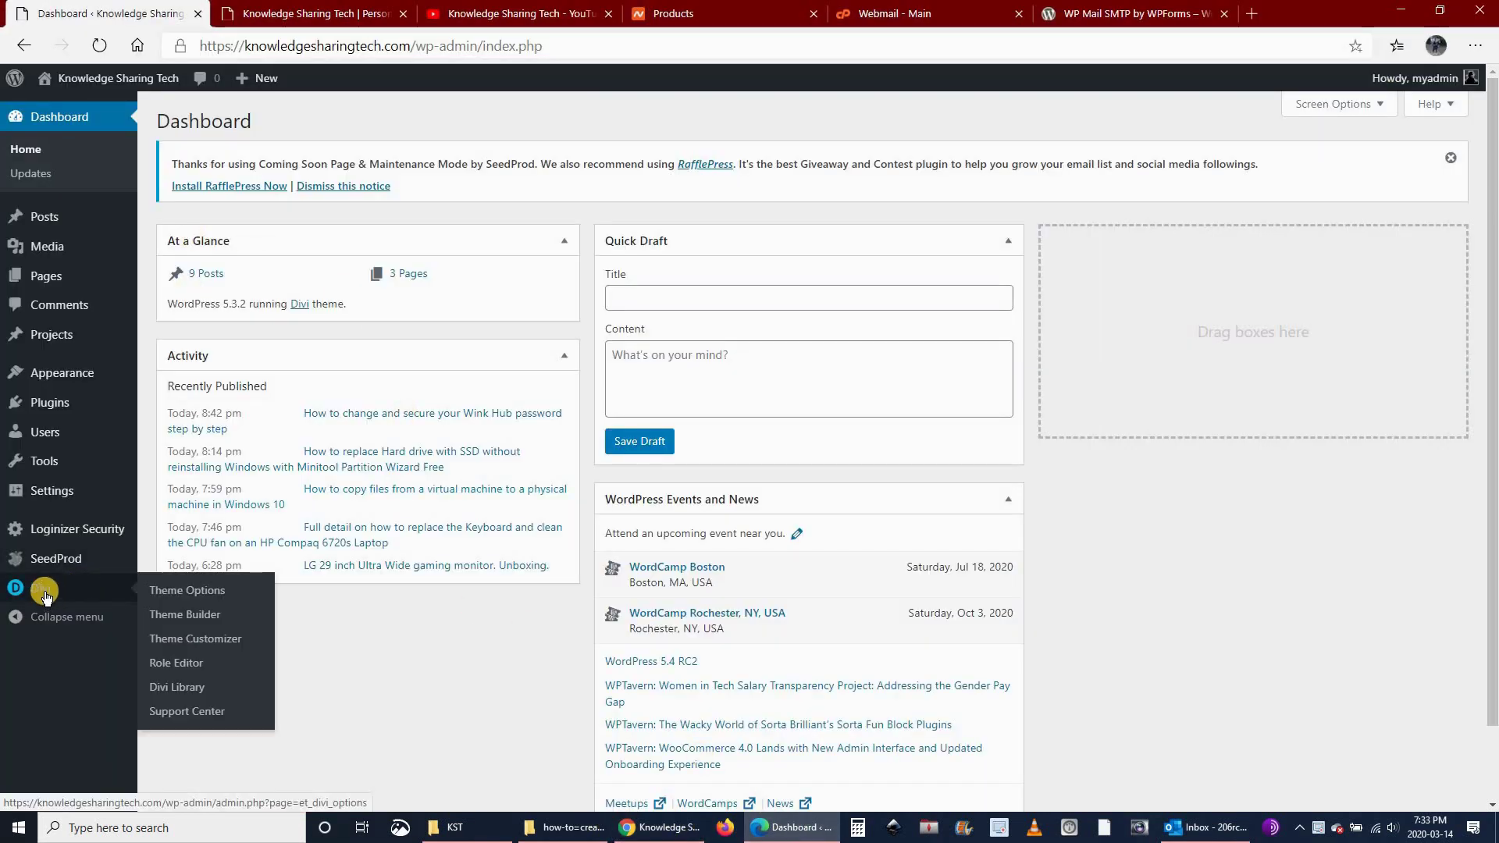
In Divi Theme Options, exclude About me from navigation pages, then review Category and Layout settings
left_click(202, 592)
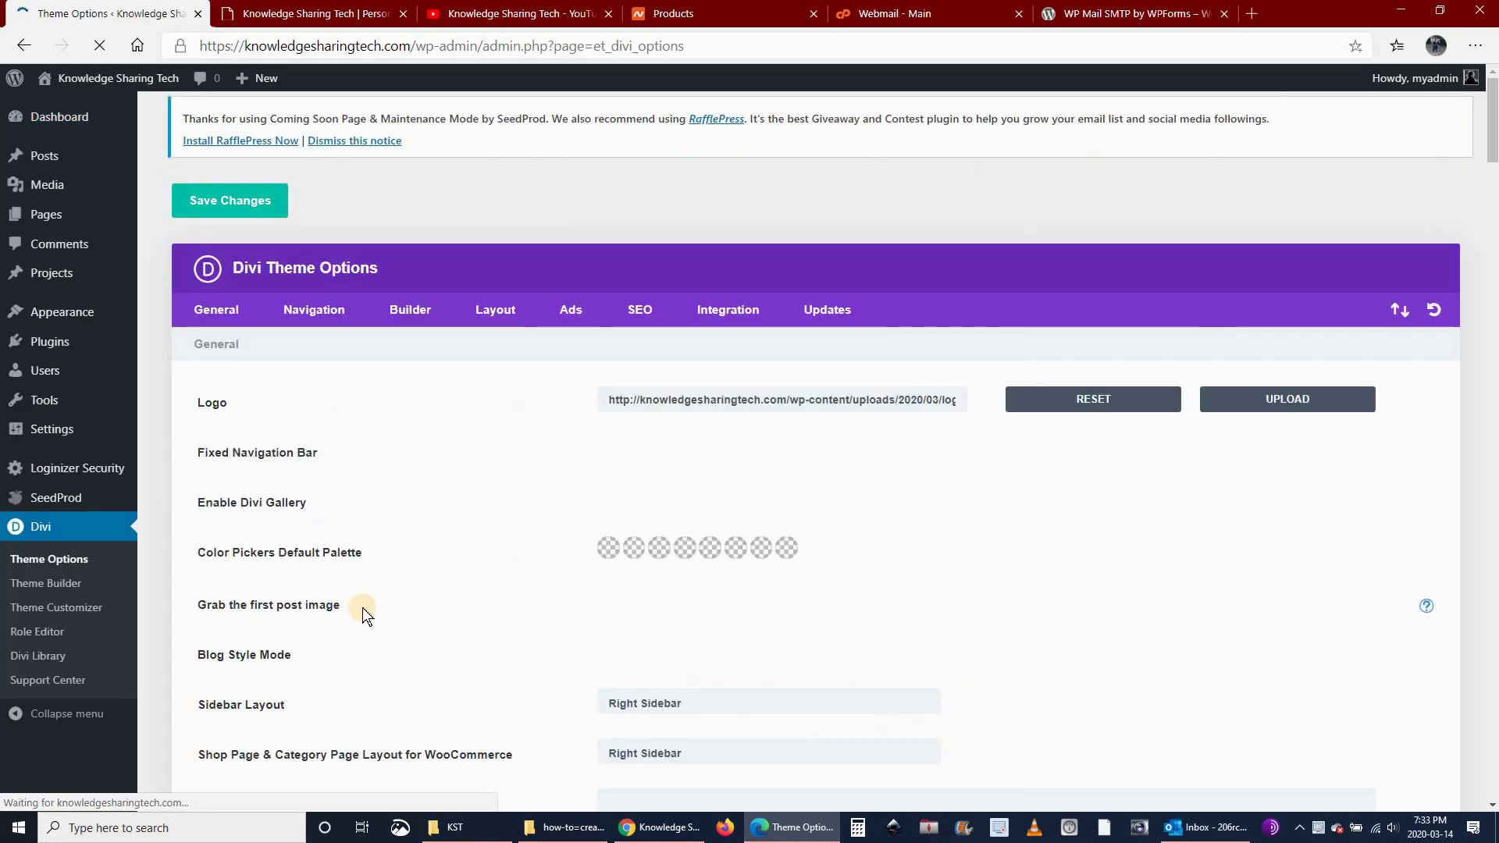
left_click(310, 310)
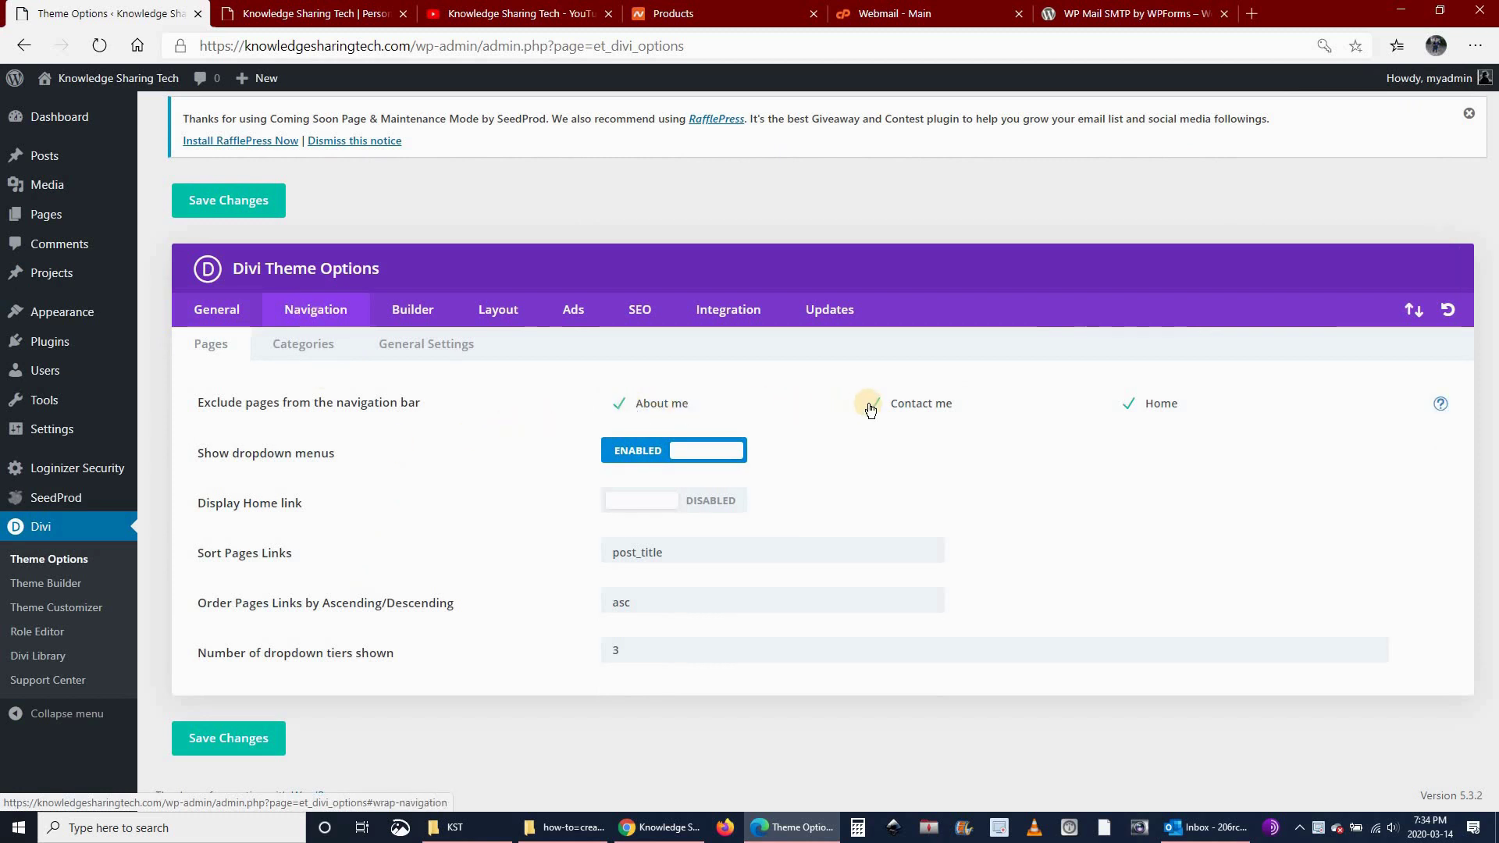
left_click(617, 404)
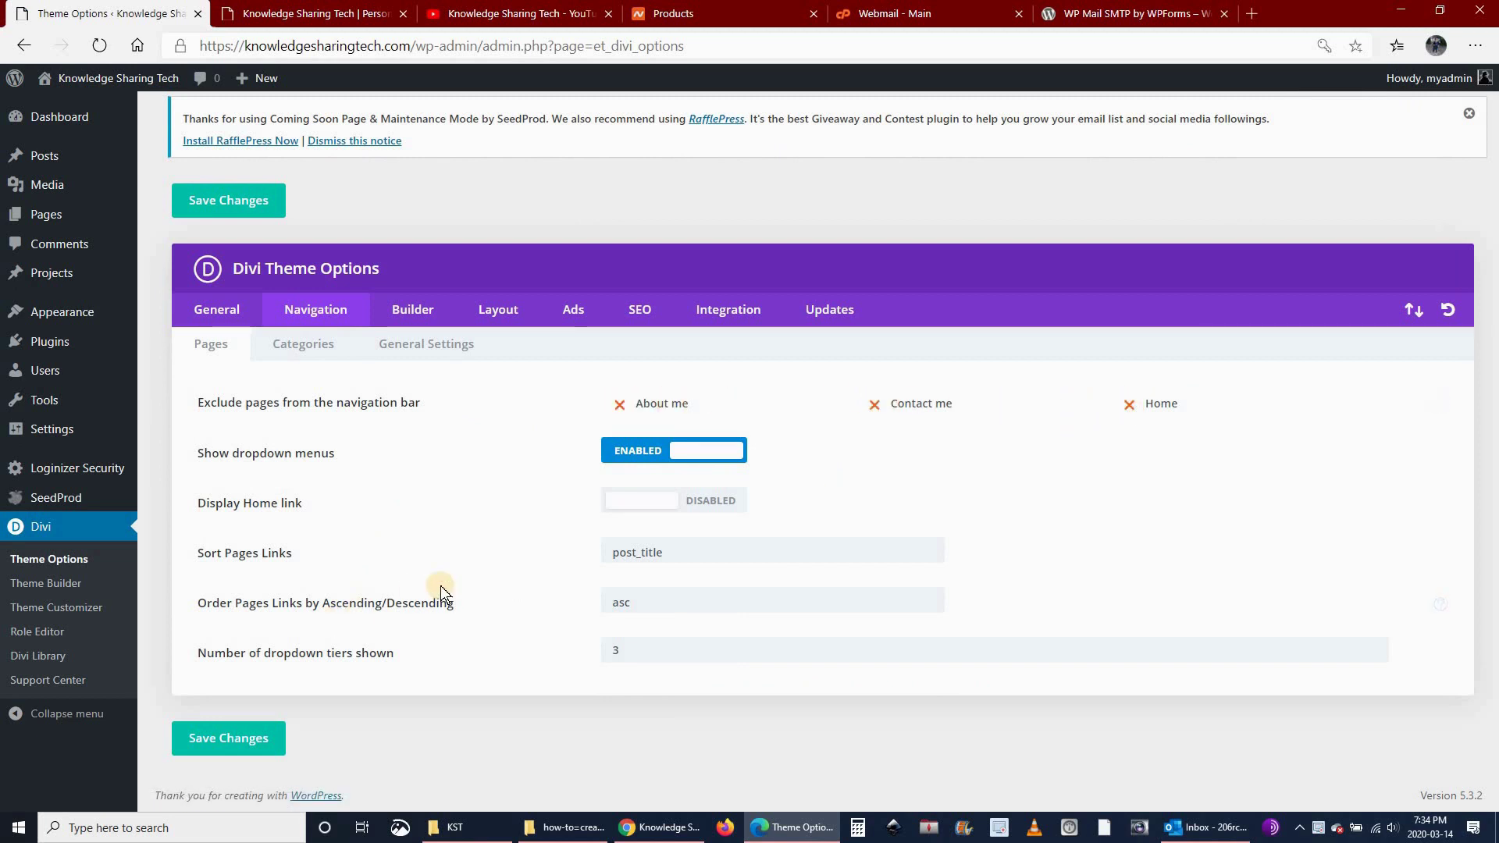
left_click(295, 346)
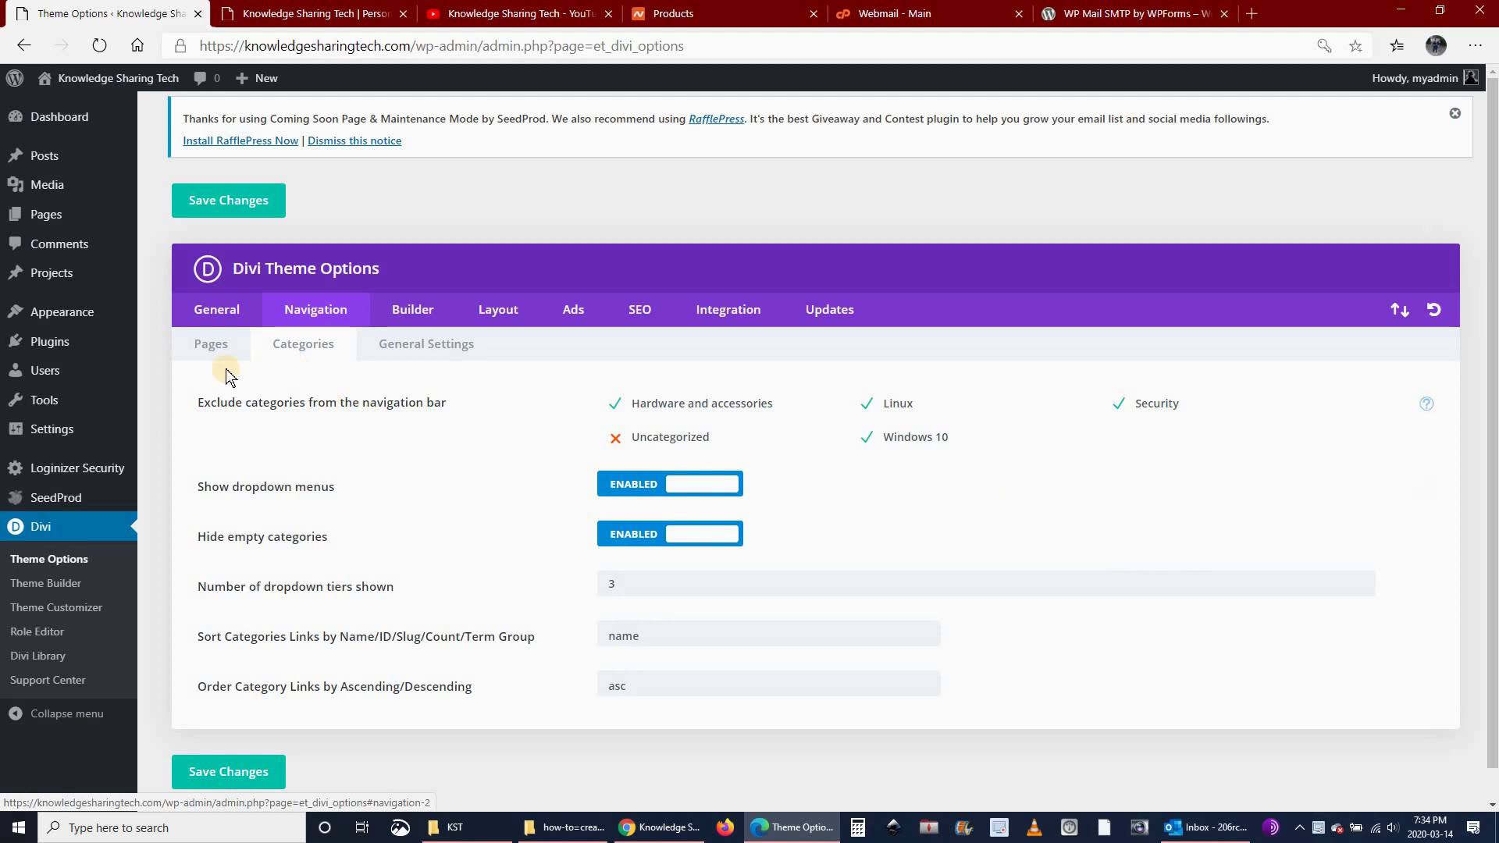
left_click(494, 310)
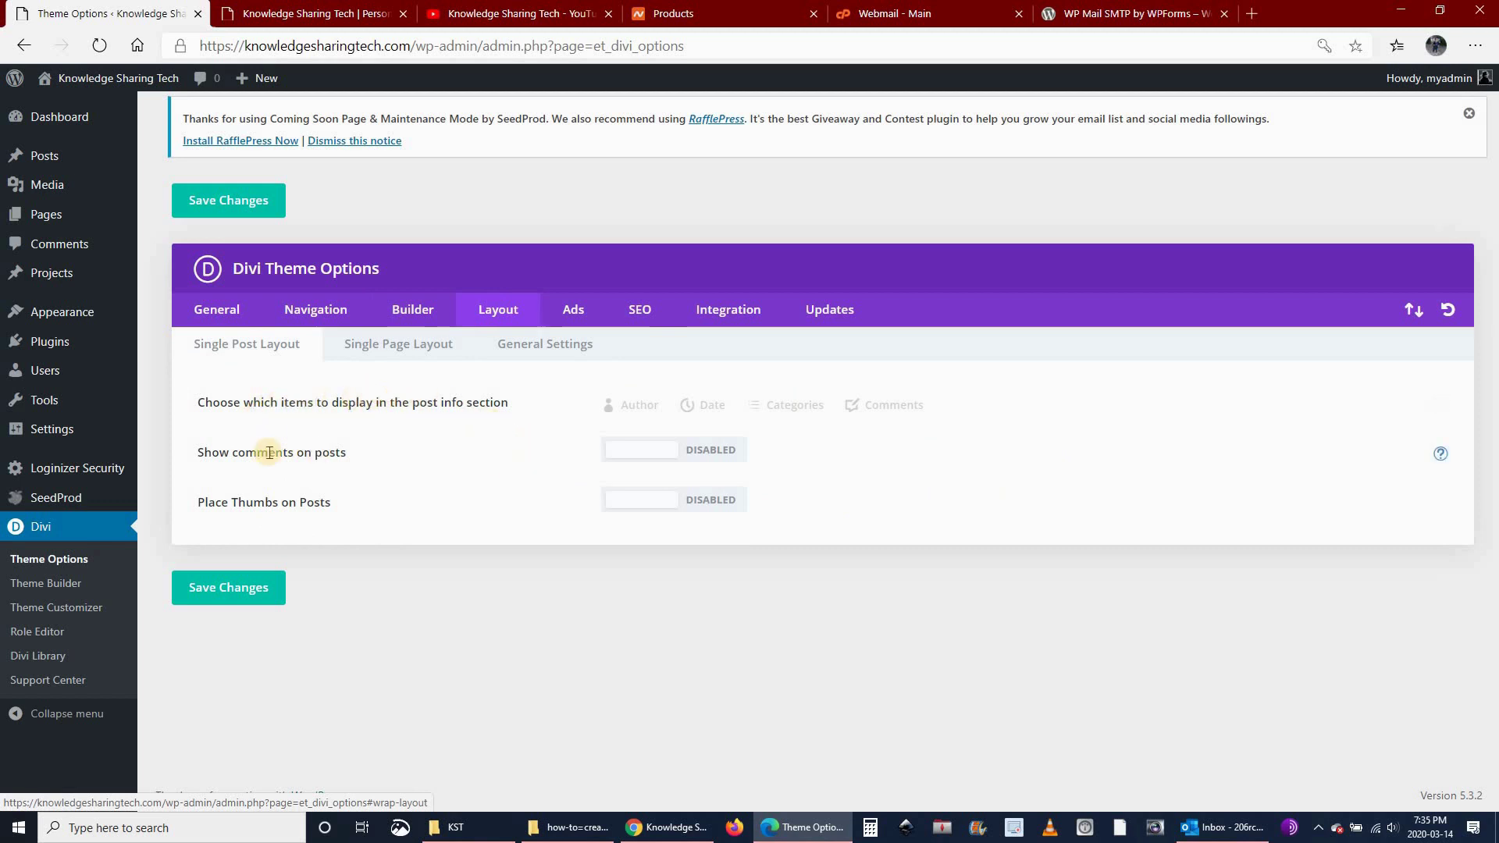
Enable comments on posts, save the theme options, and scroll through the live SSD article
left_click(649, 452)
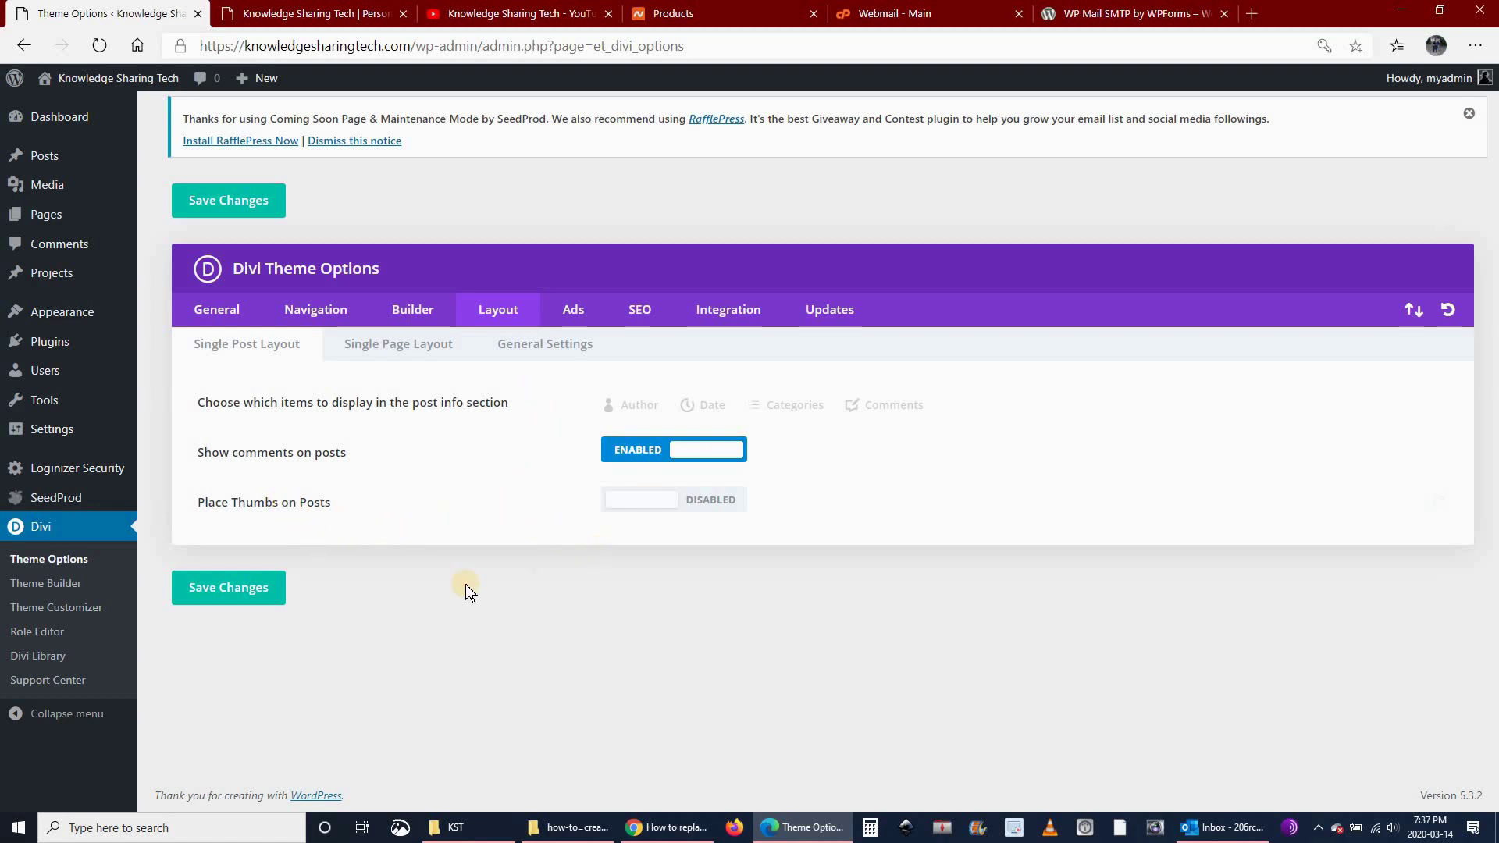
left_click(262, 603)
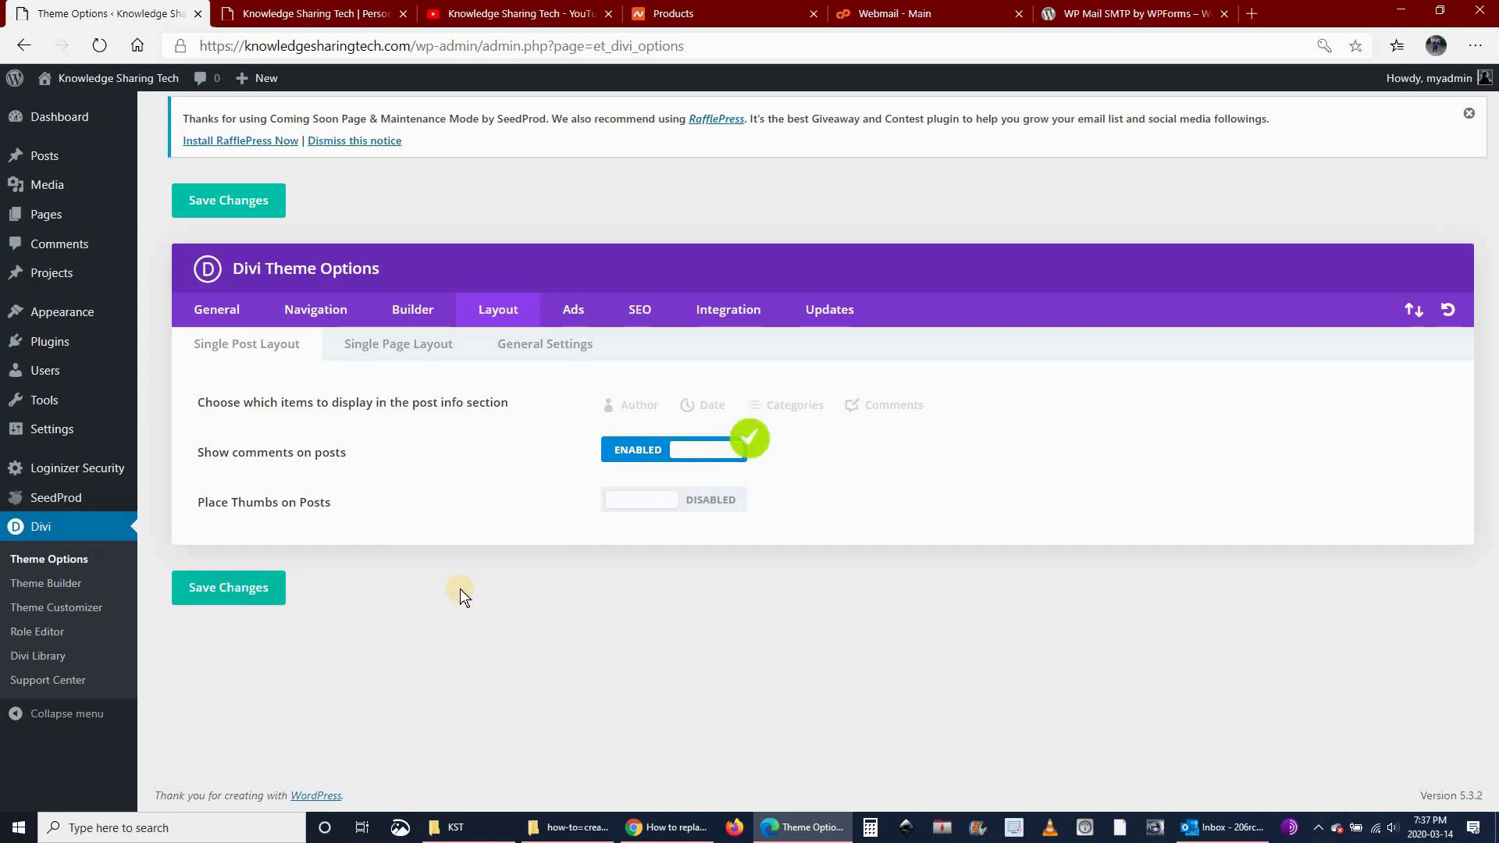
left_click(661, 818)
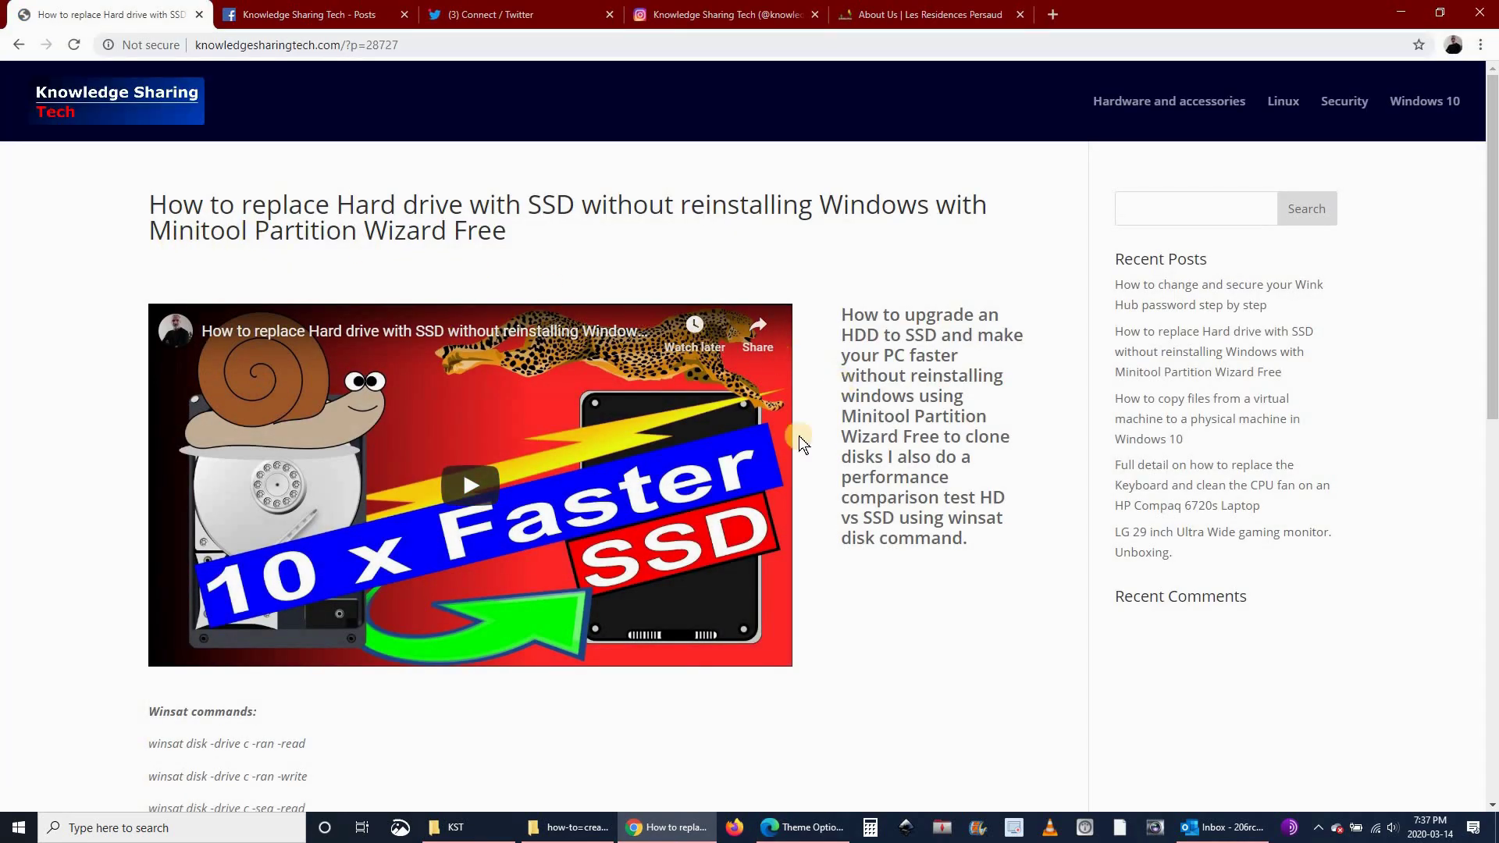
scroll(585, 517, "down", 4)
scroll(584, 516, "down", 3)
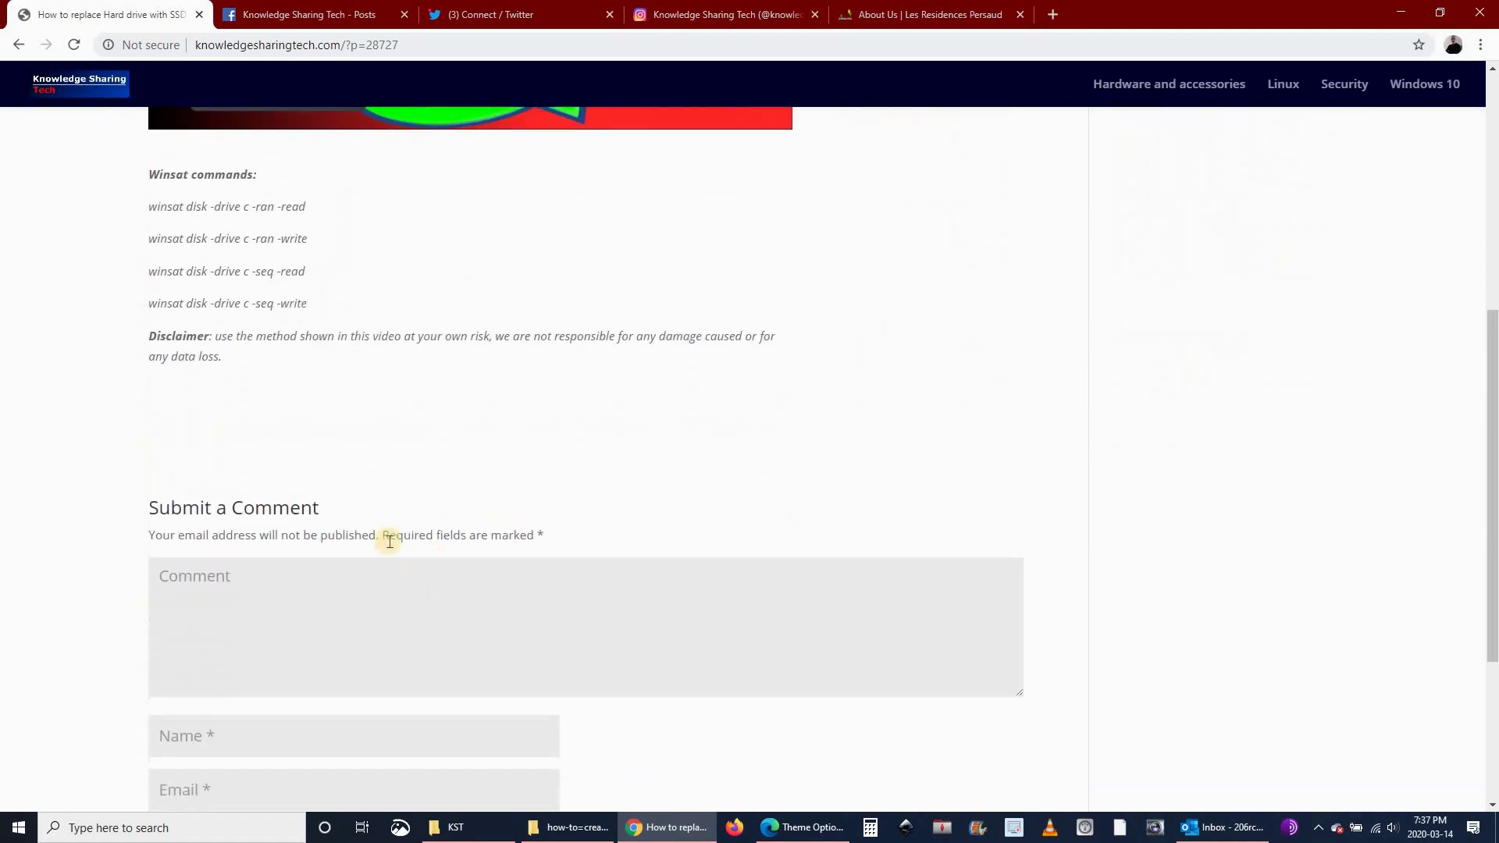
scroll(453, 613, "down", 4)
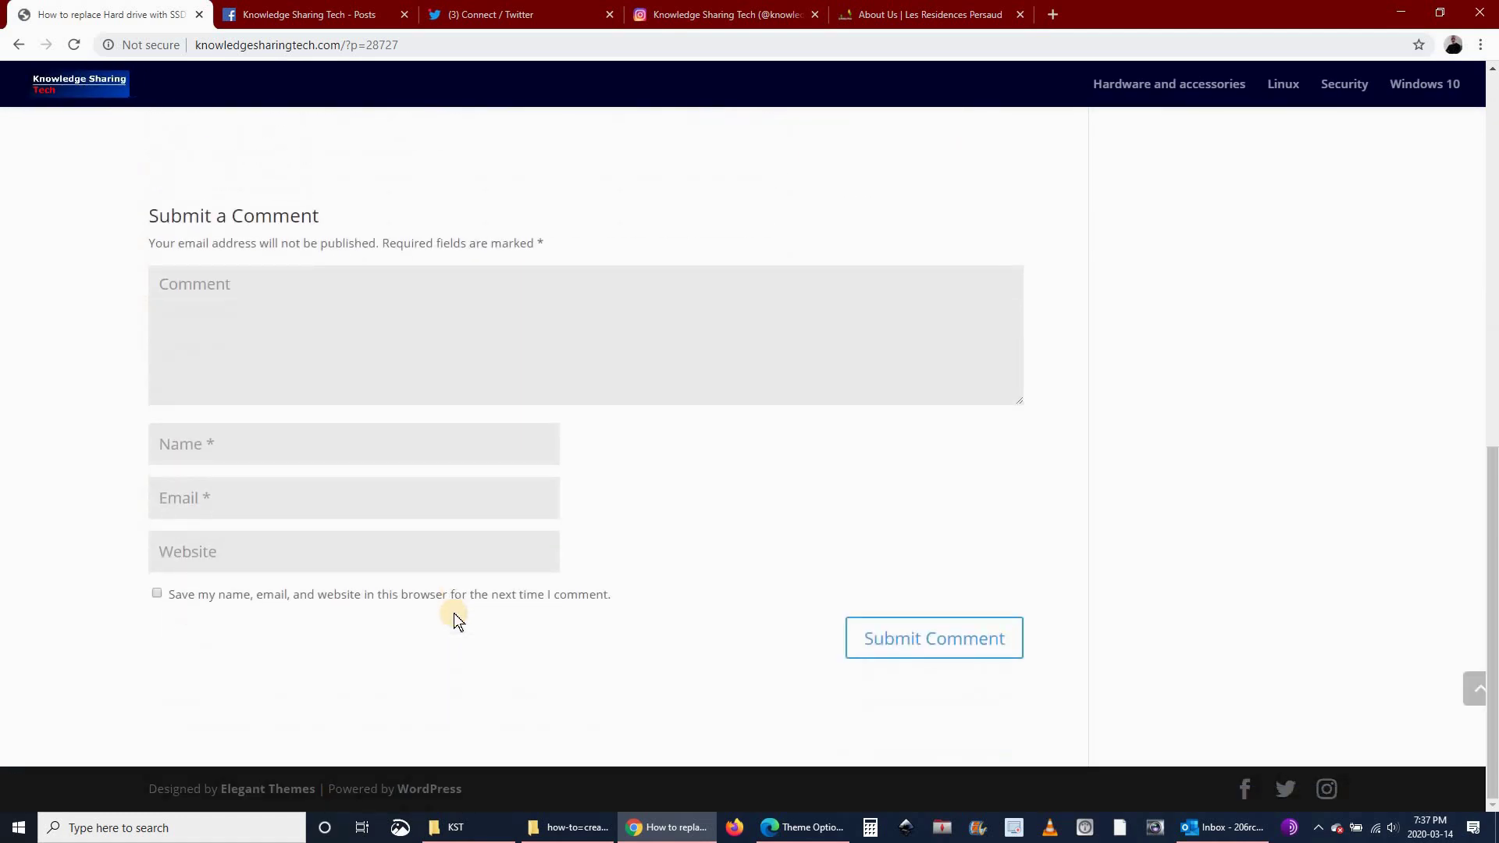
scroll(453, 613, "up", 10)
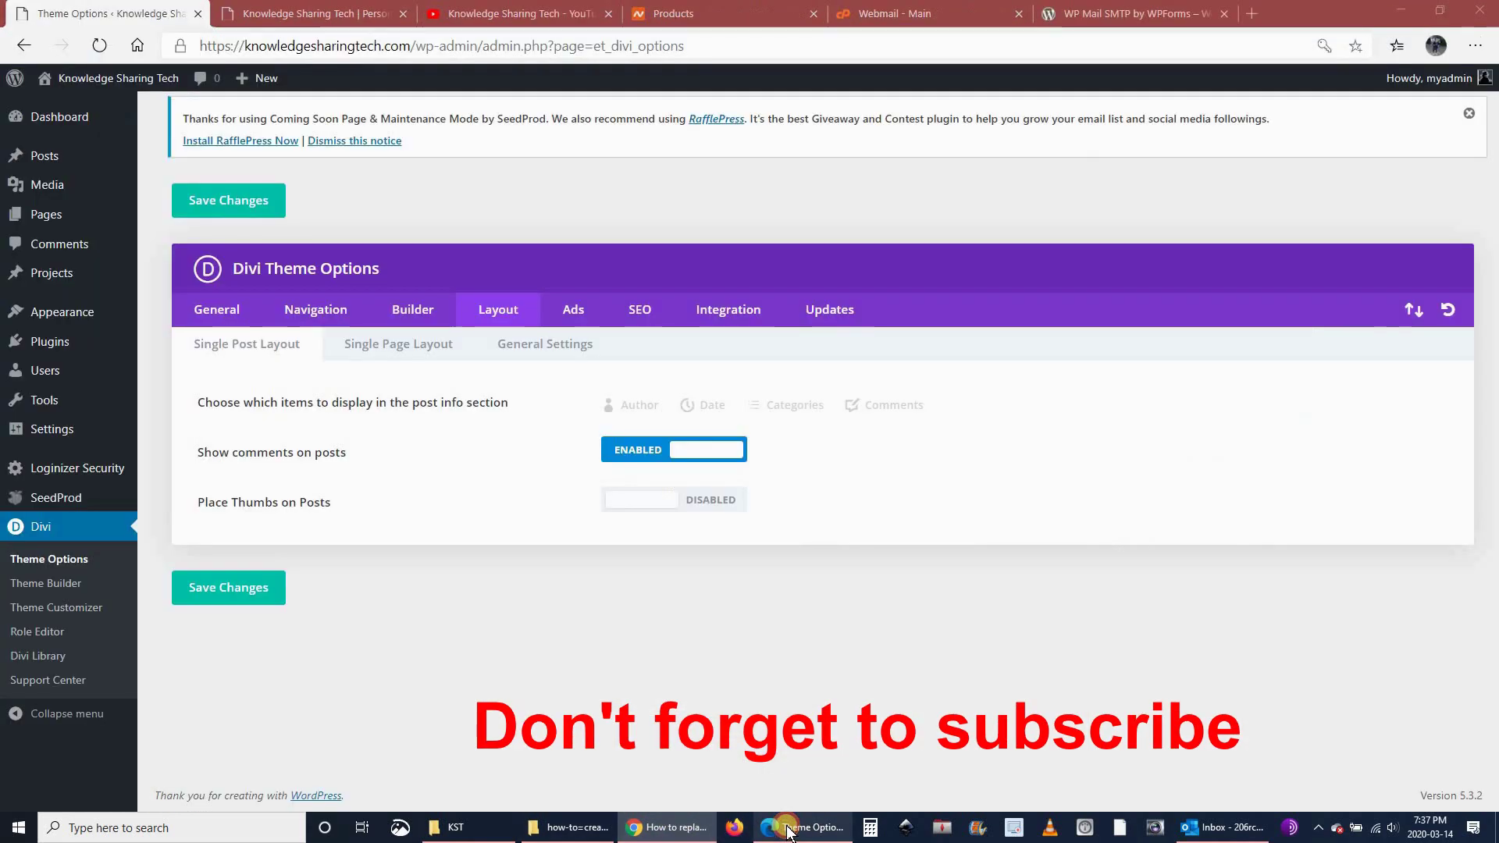
Launch Divi's Theme Customizer, glancing at the SSD article while it loads
left_click(804, 827)
left_click(727, 309)
left_click(62, 608)
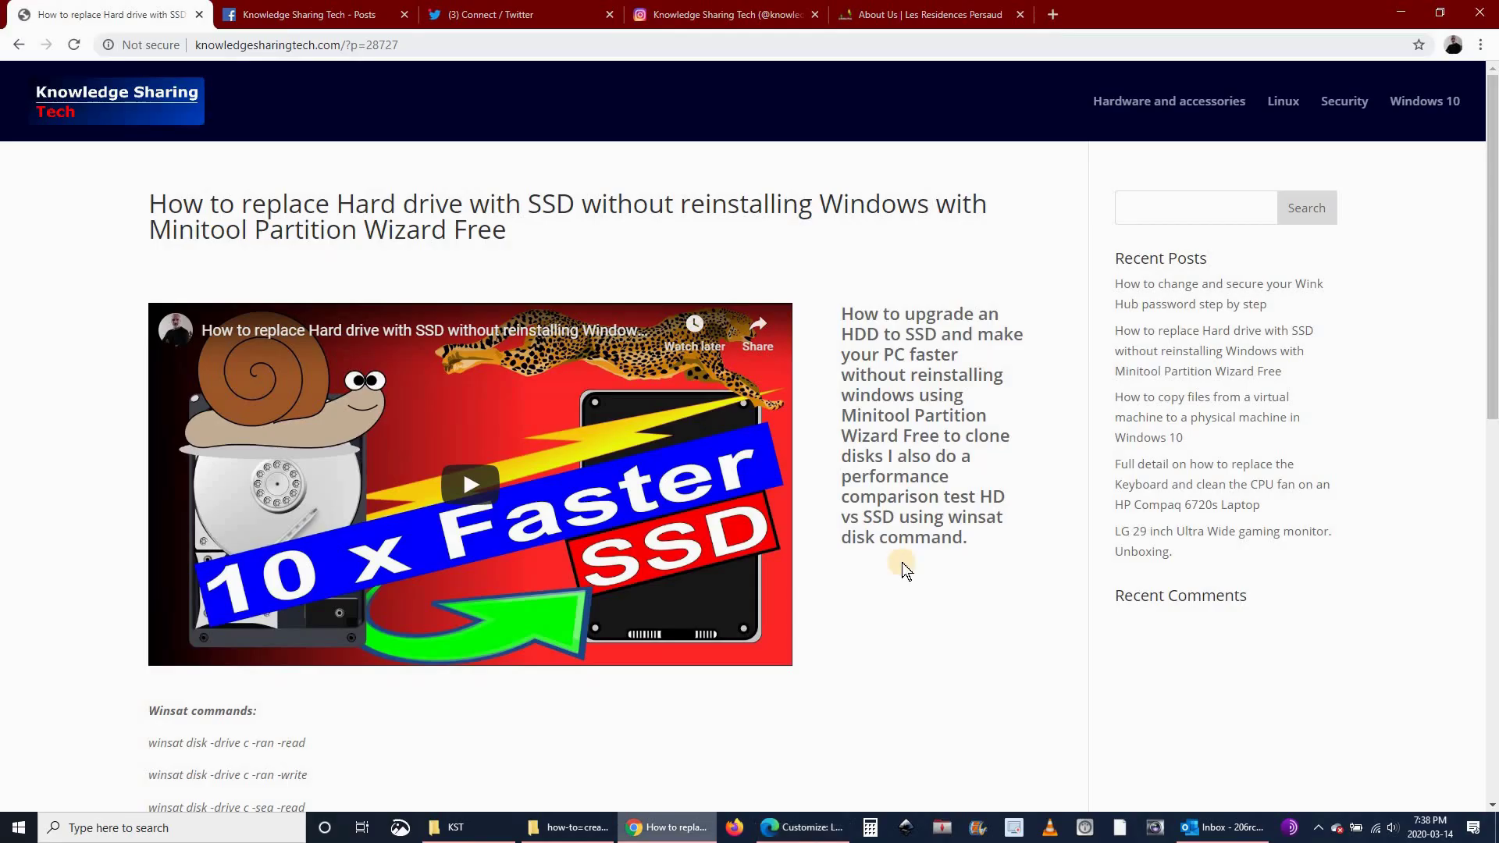
left_click(663, 827)
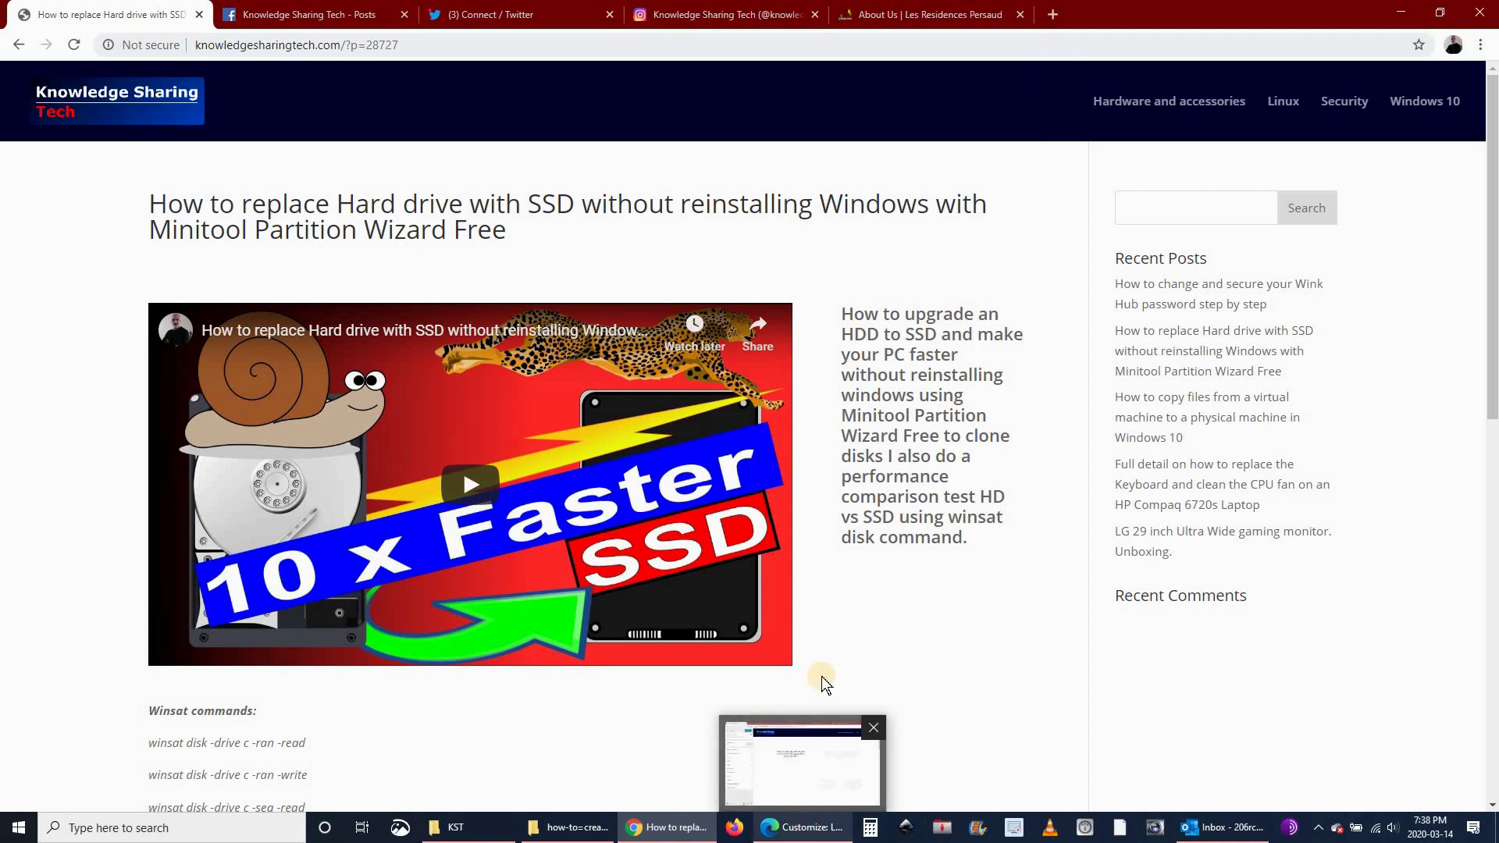
scroll(821, 676, "down", 10)
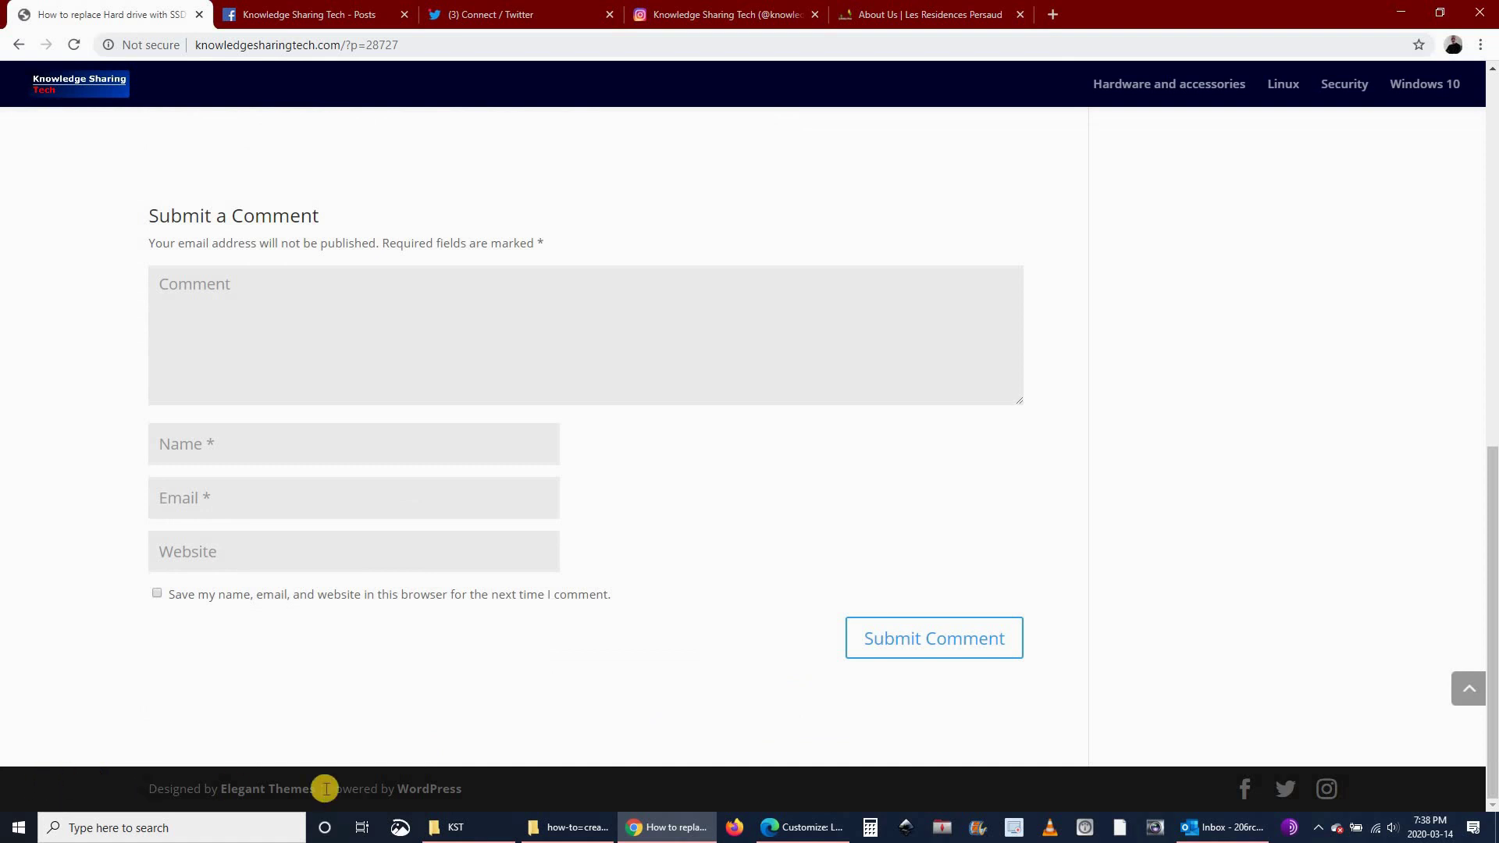
left_click(804, 828)
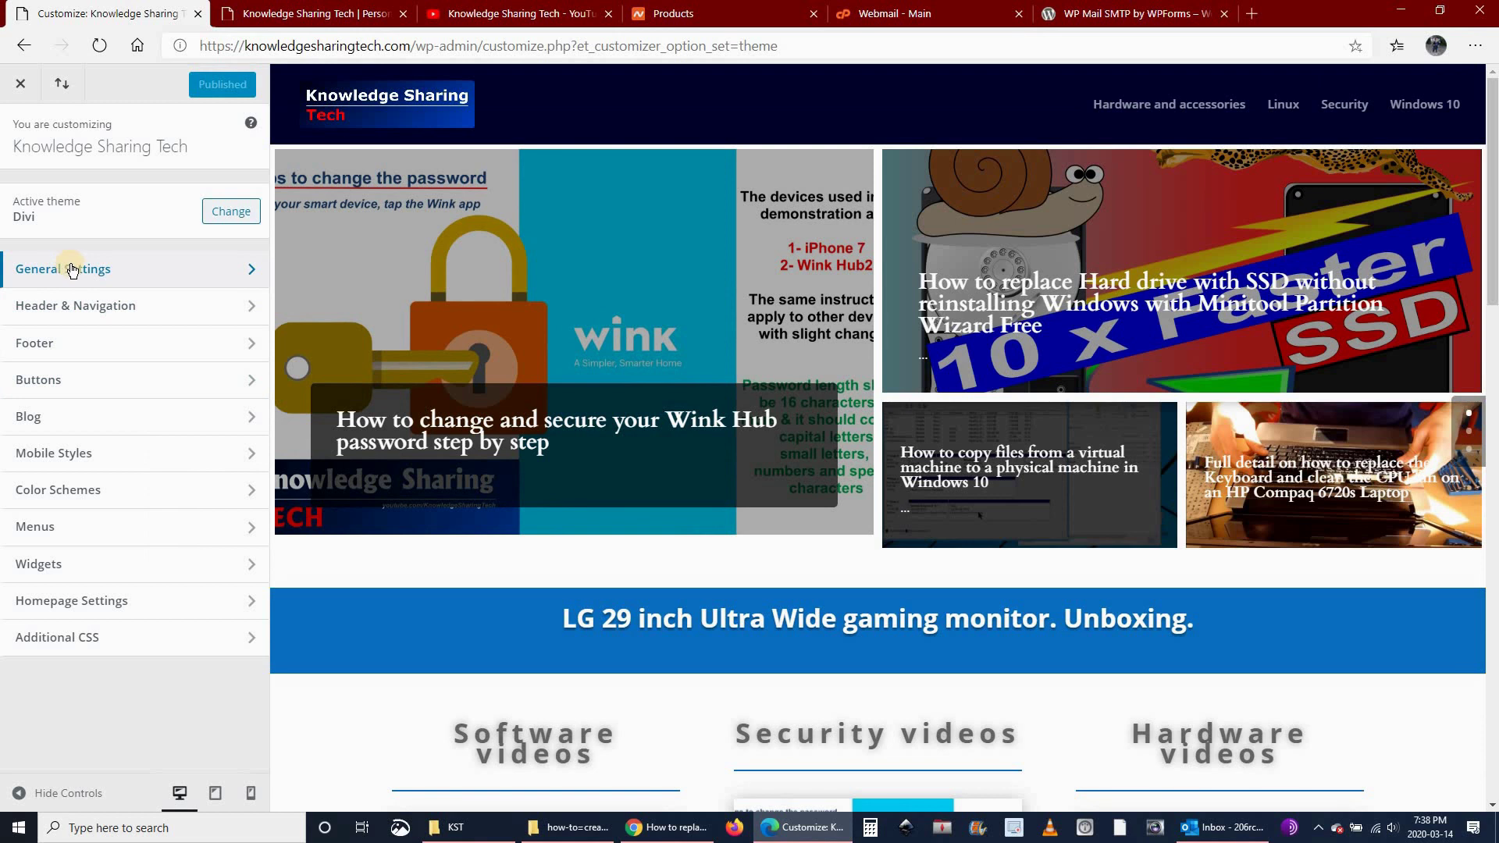
In Header & Navigation > Header Elements, turn on the search icon and publish
left_click(90, 304)
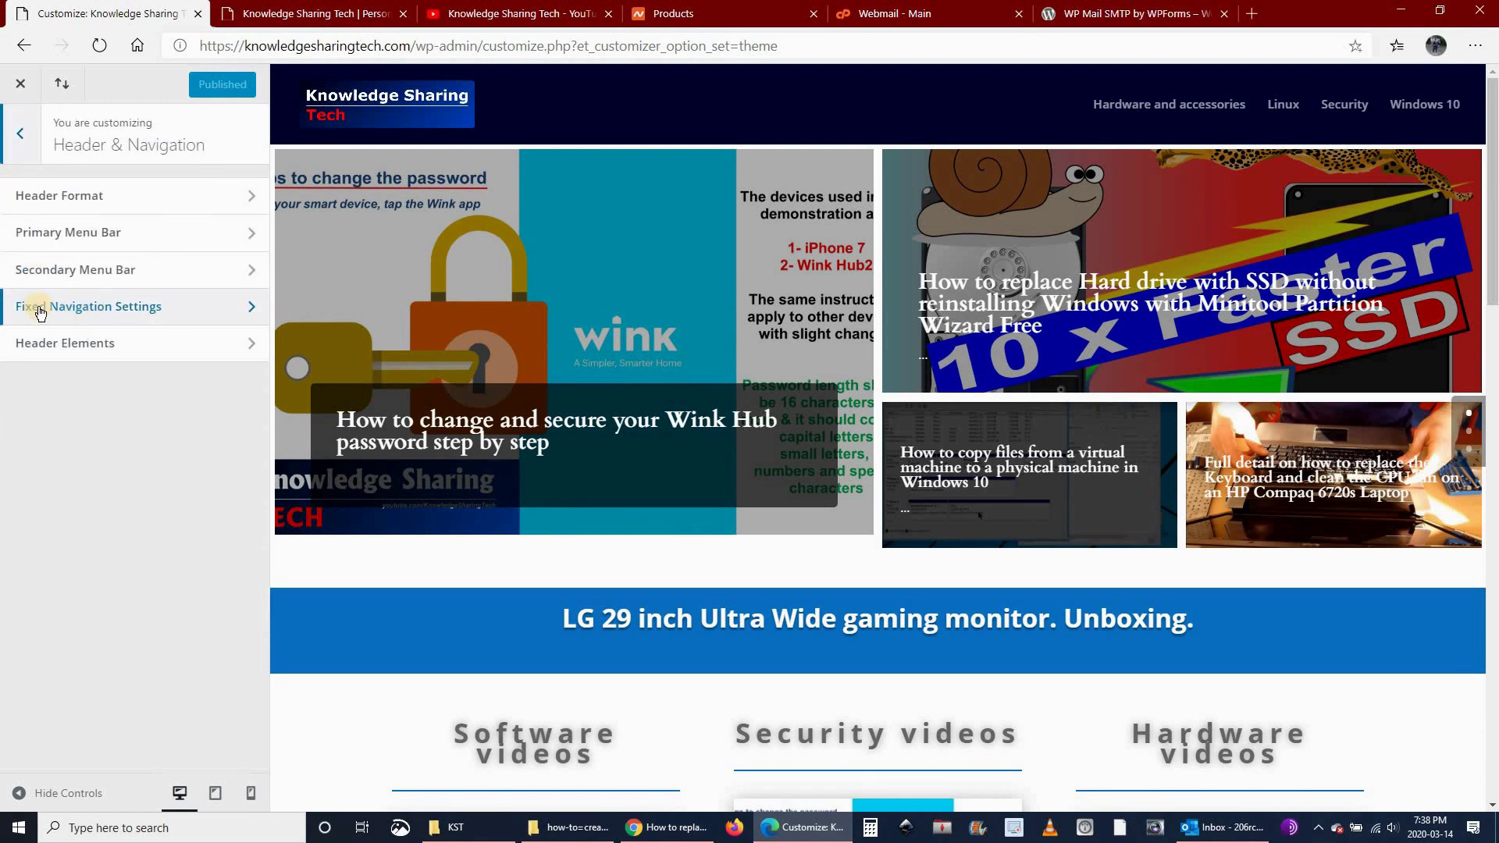
left_click(71, 344)
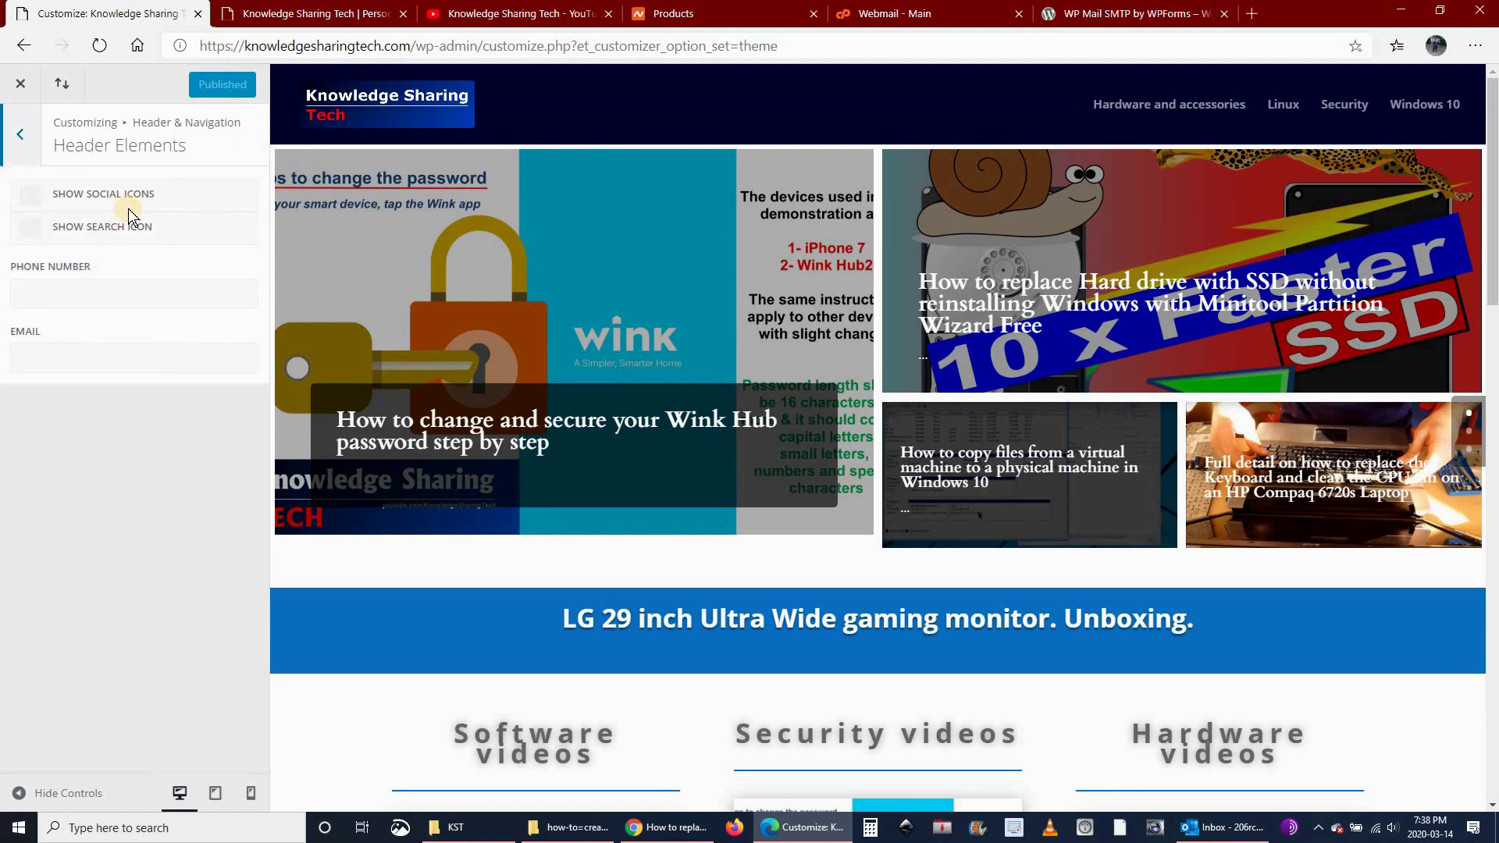
left_click(32, 194)
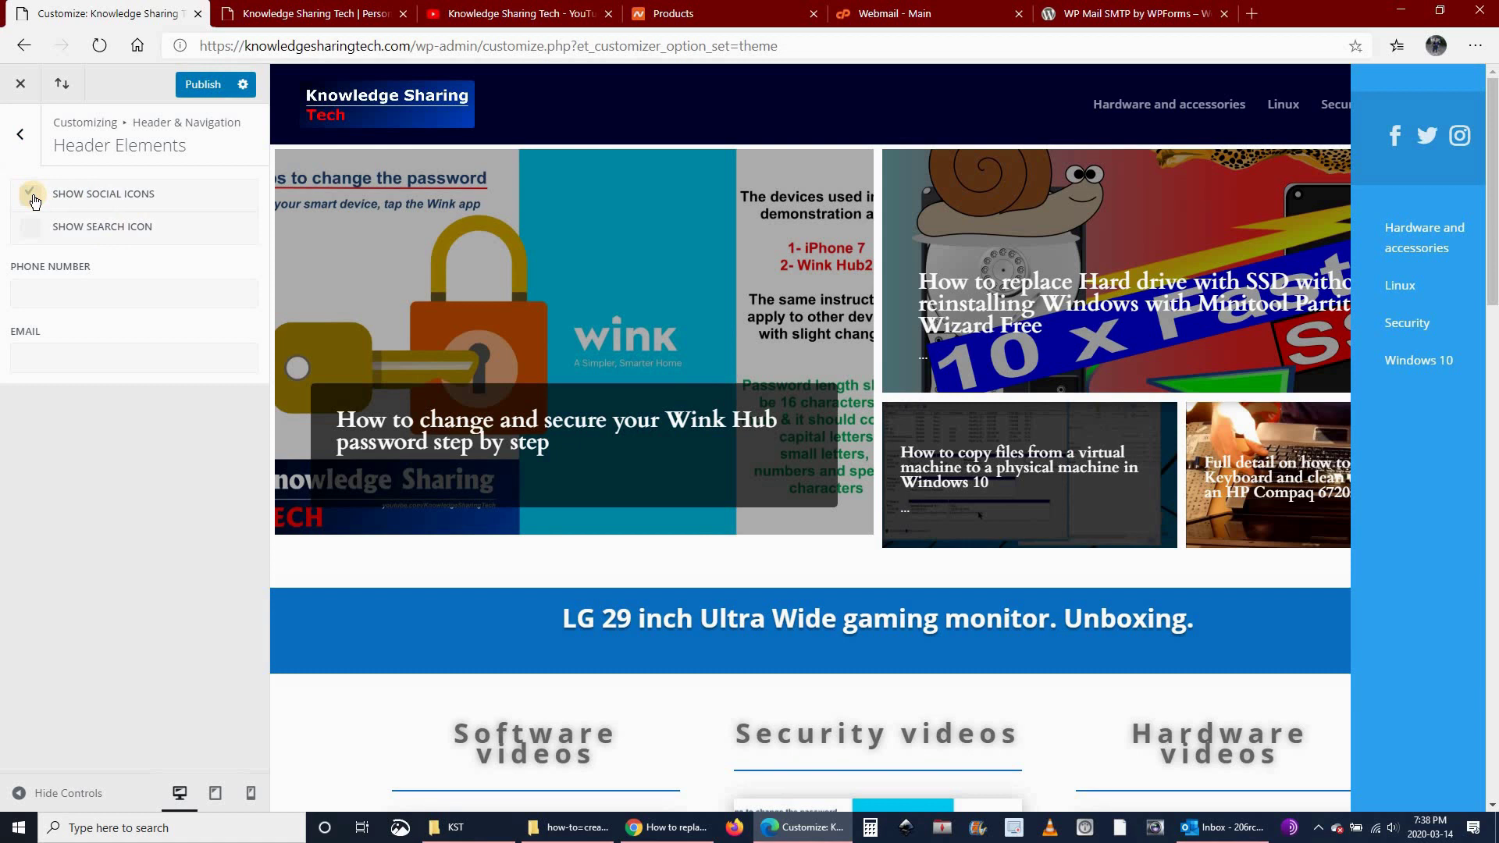
left_click(32, 195)
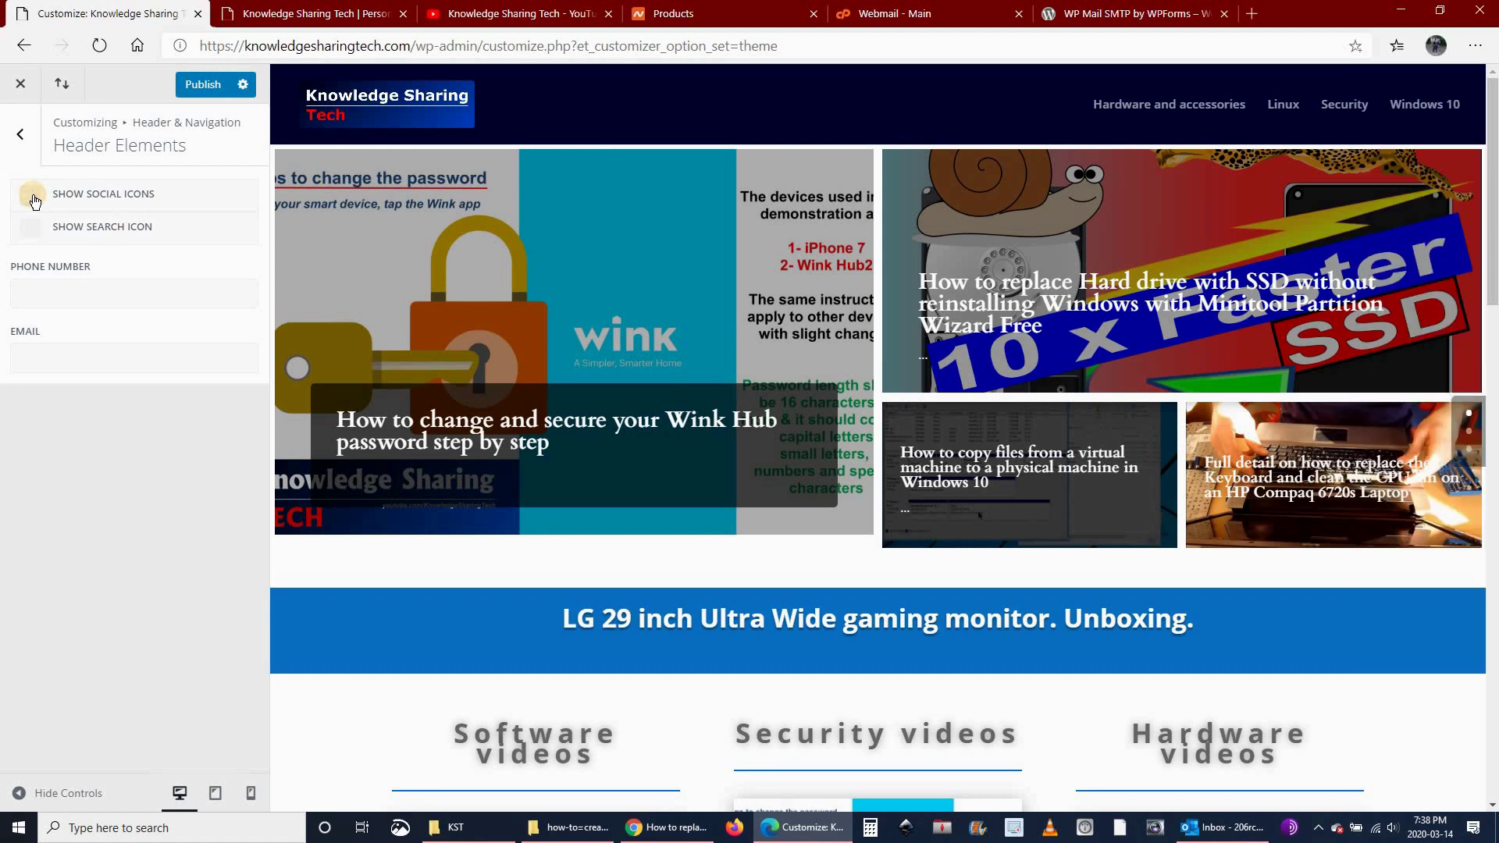
left_click(32, 227)
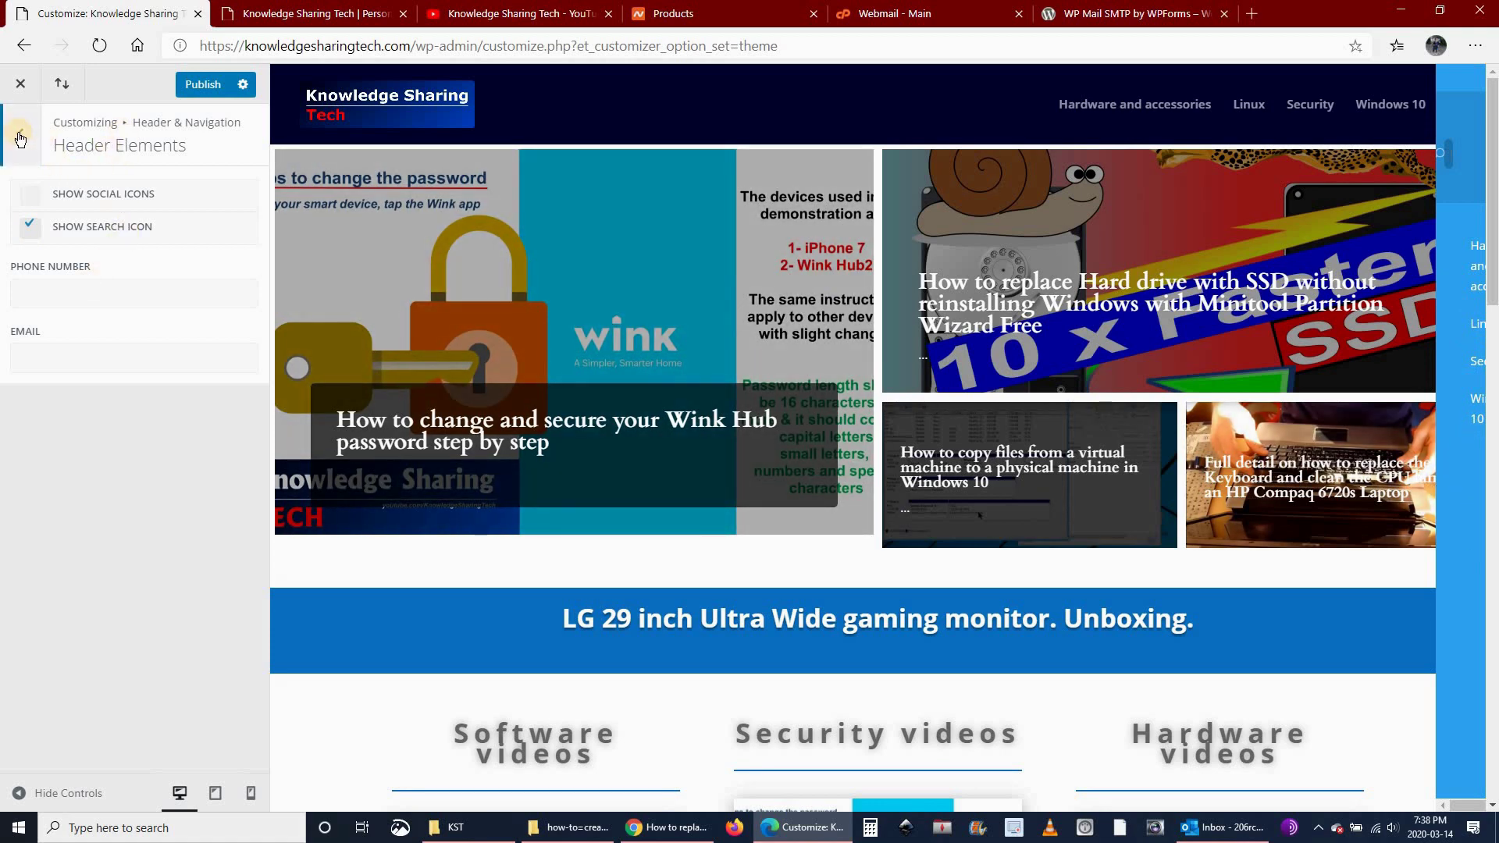
left_click(205, 87)
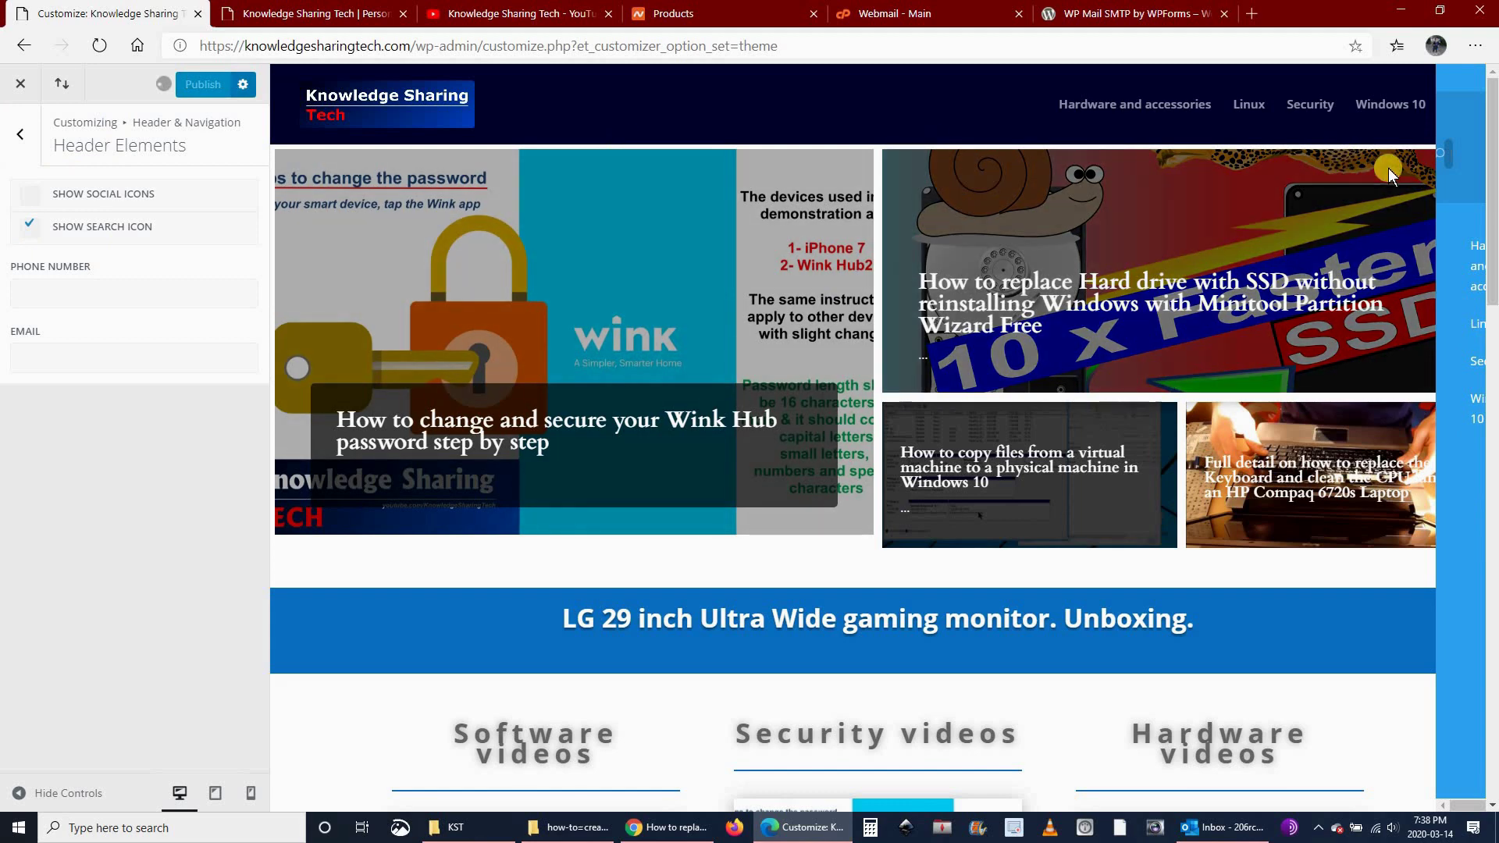
Re-enable social icons, publish, and reload the live homepage to confirm both header icons
left_click(690, 819)
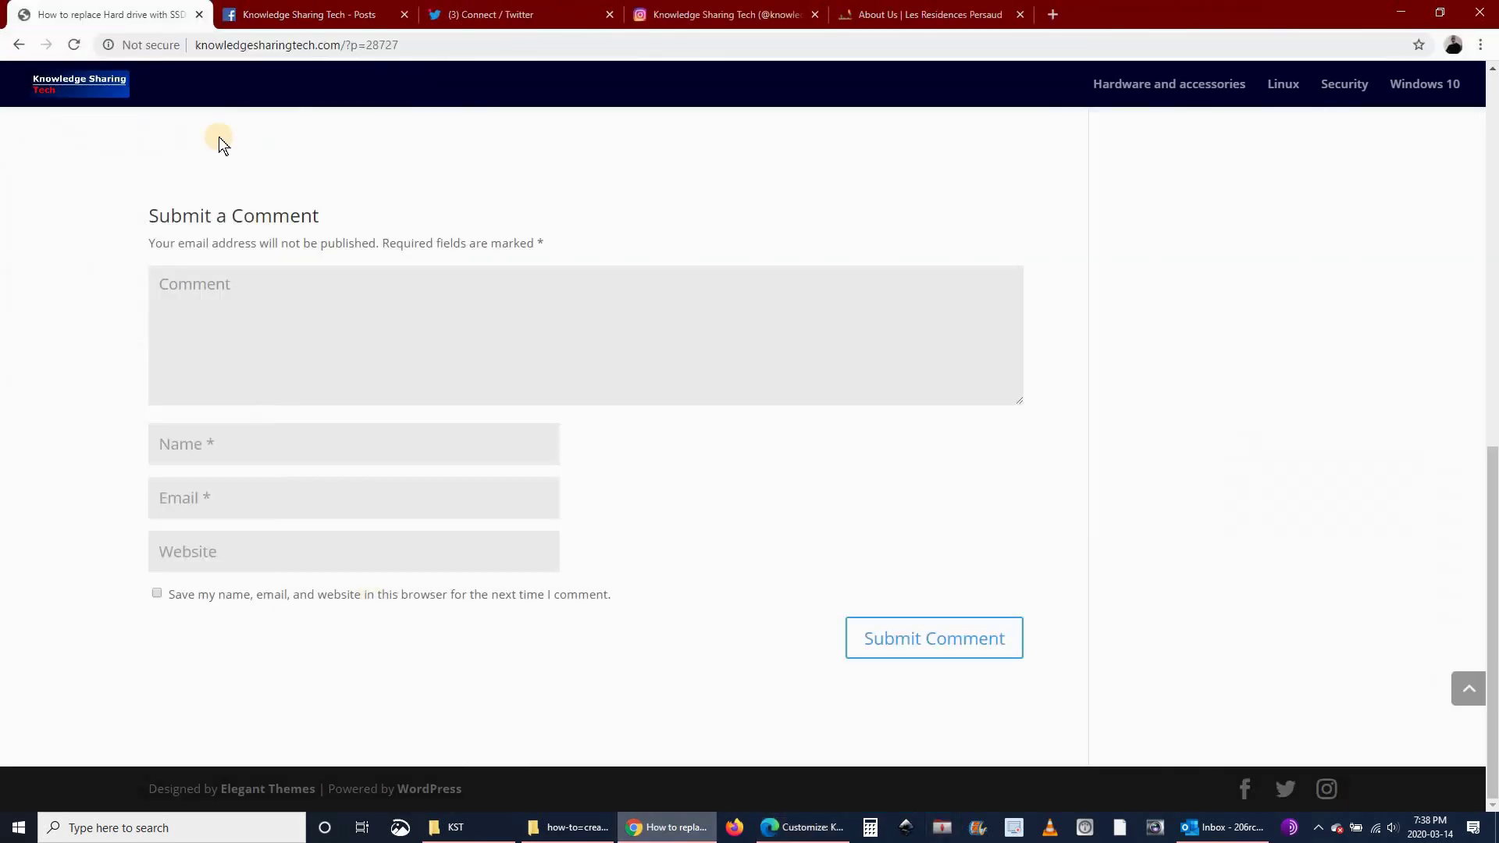
left_click(107, 88)
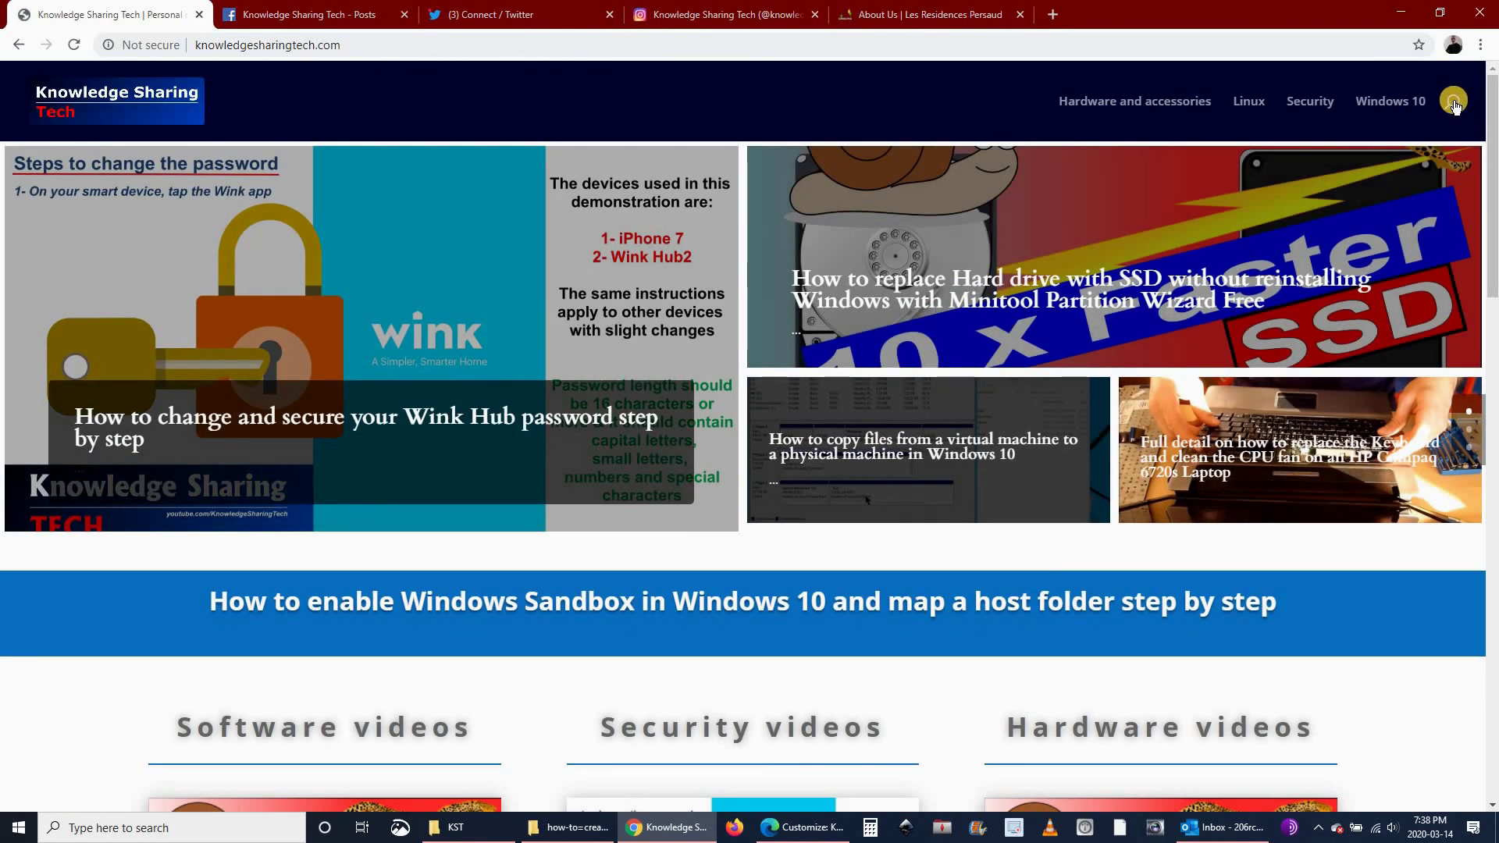
left_click(676, 832)
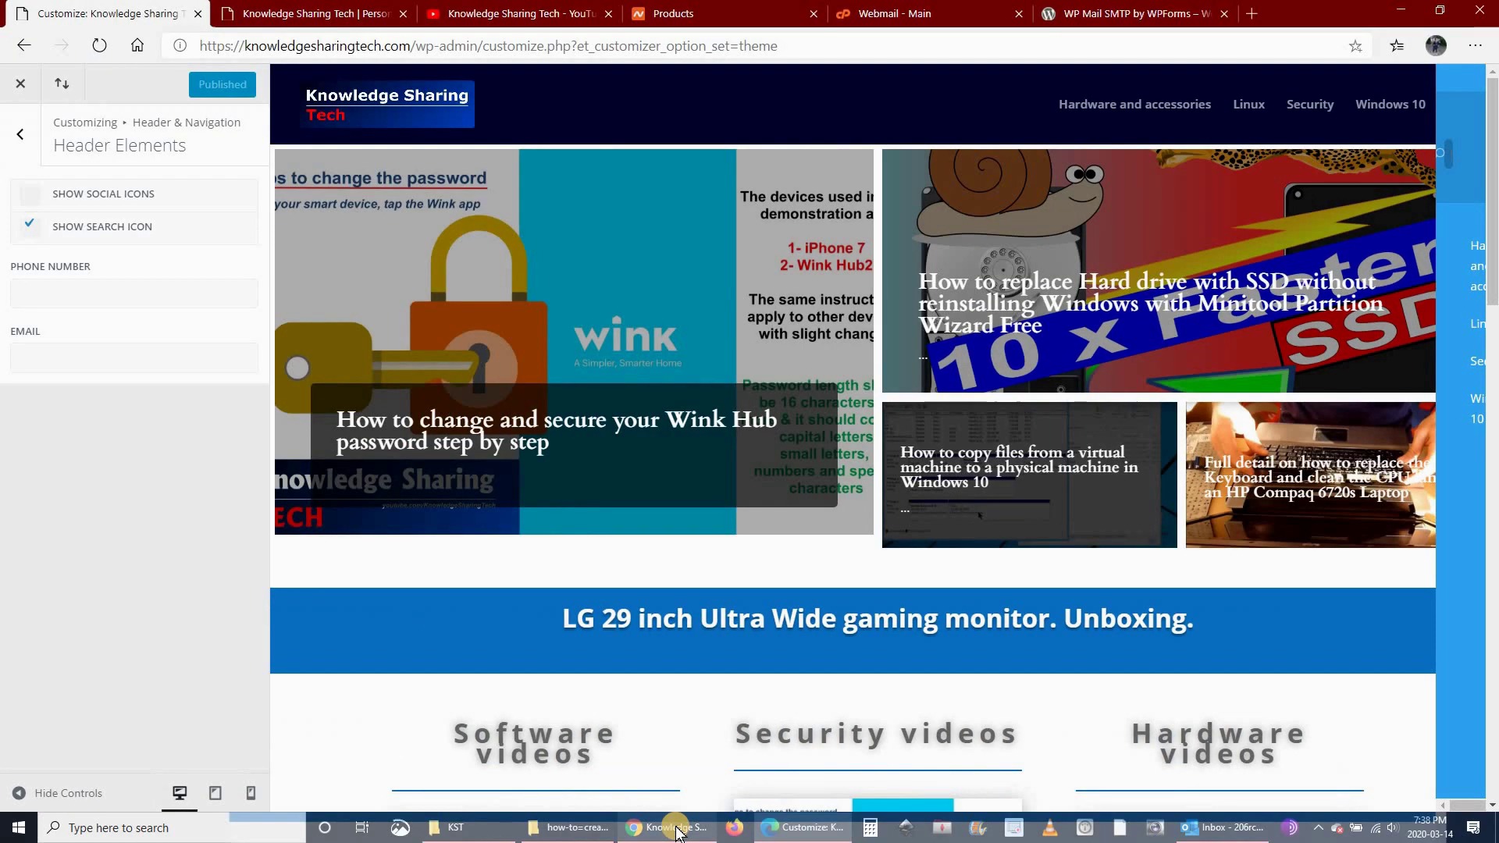
left_click(36, 195)
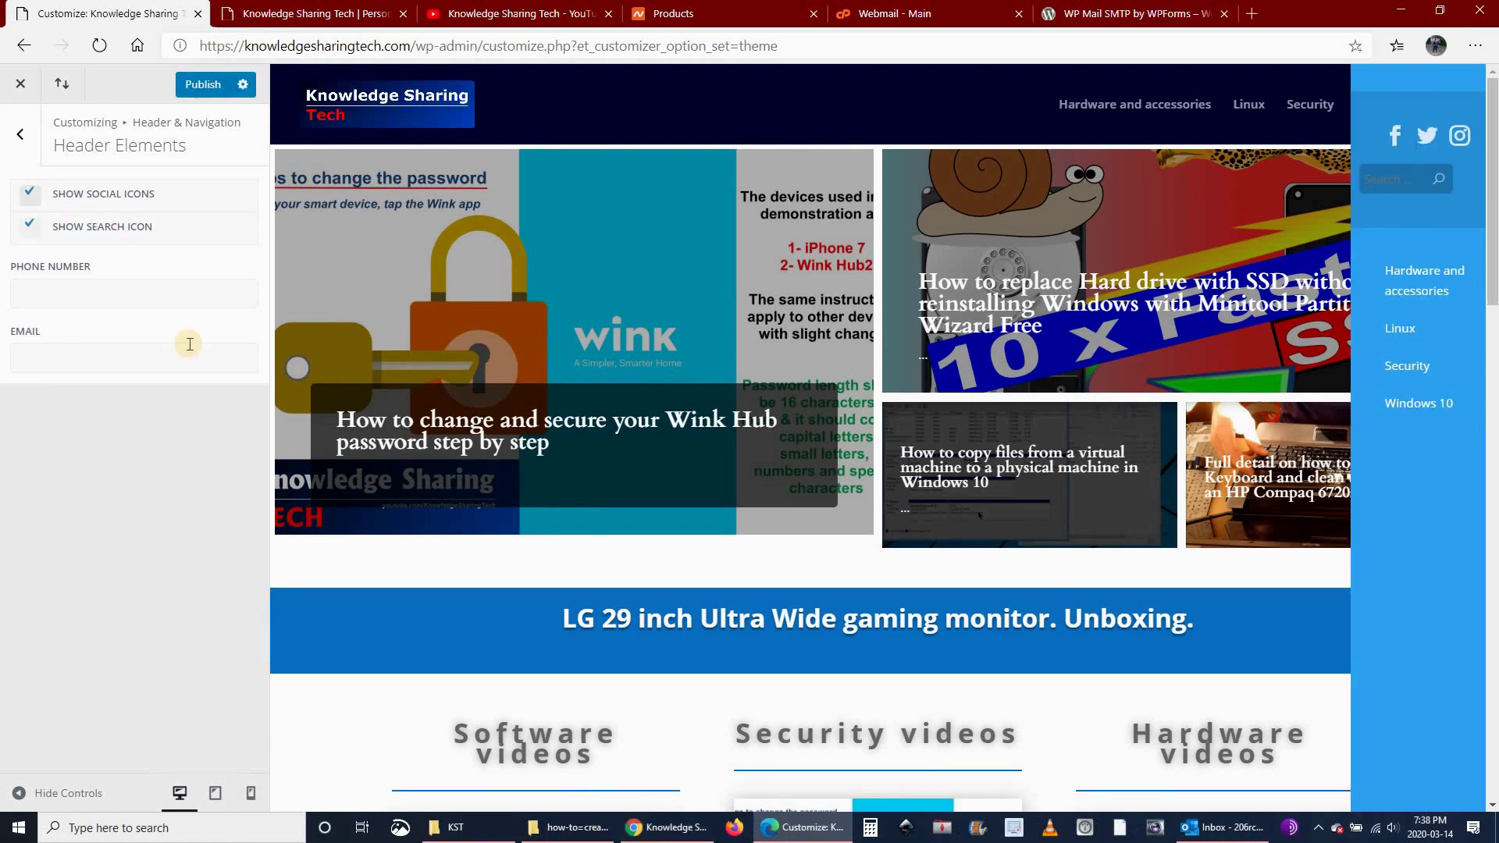
left_click(201, 93)
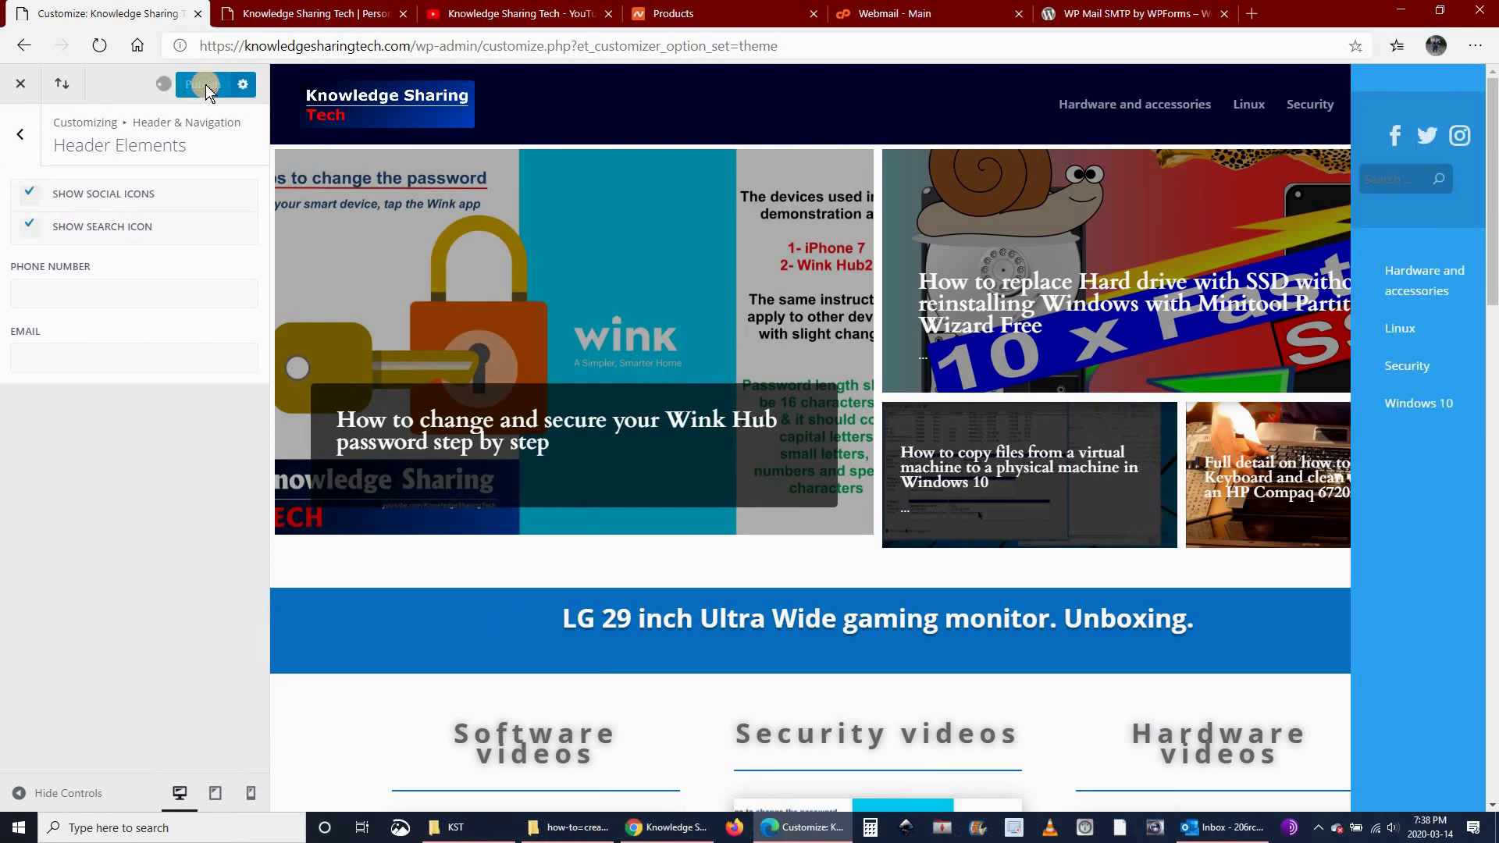
left_click(667, 827)
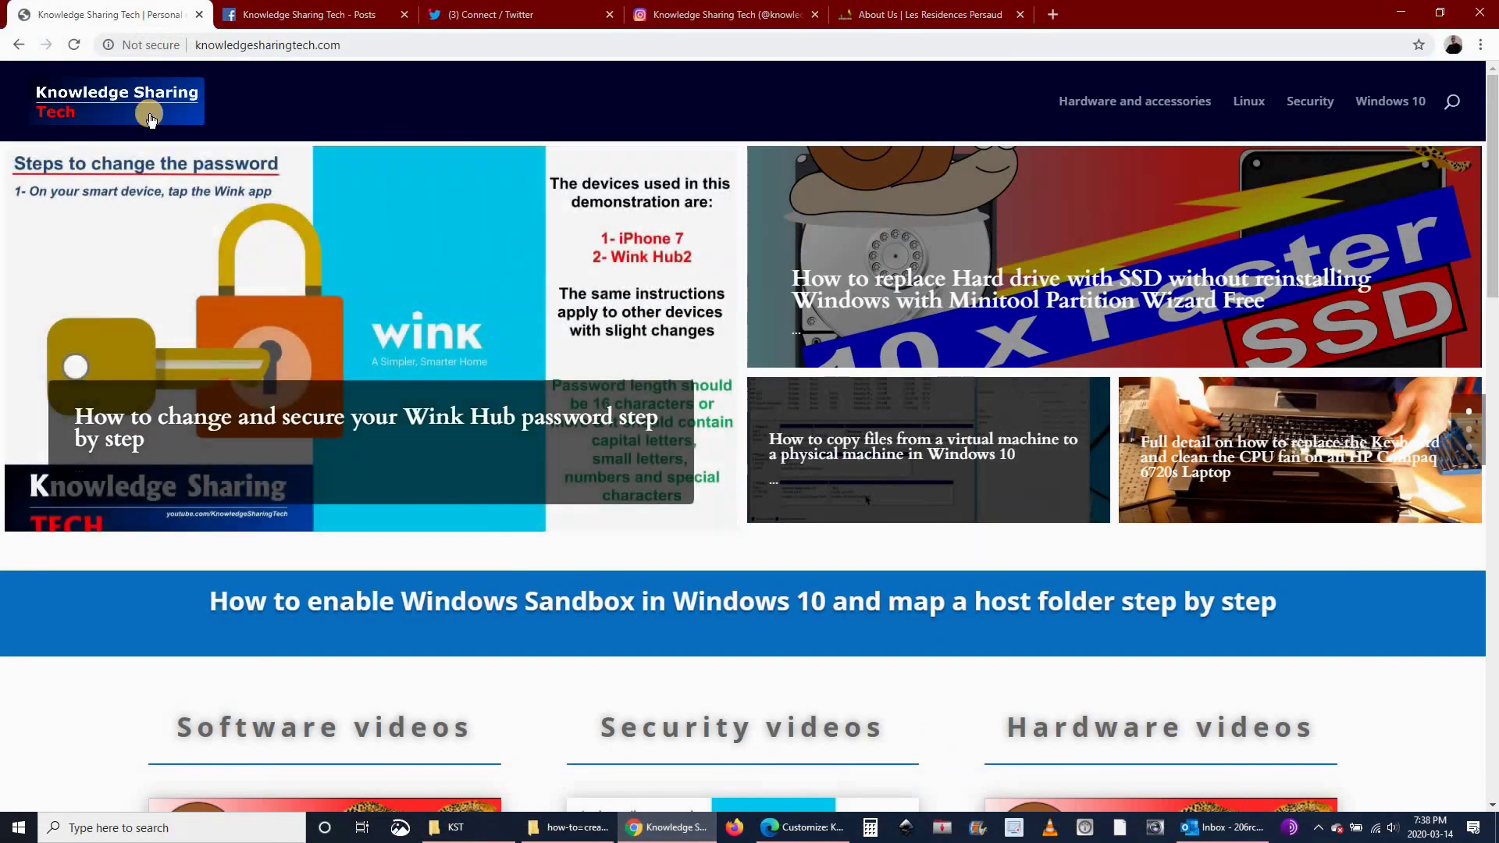
left_click(76, 49)
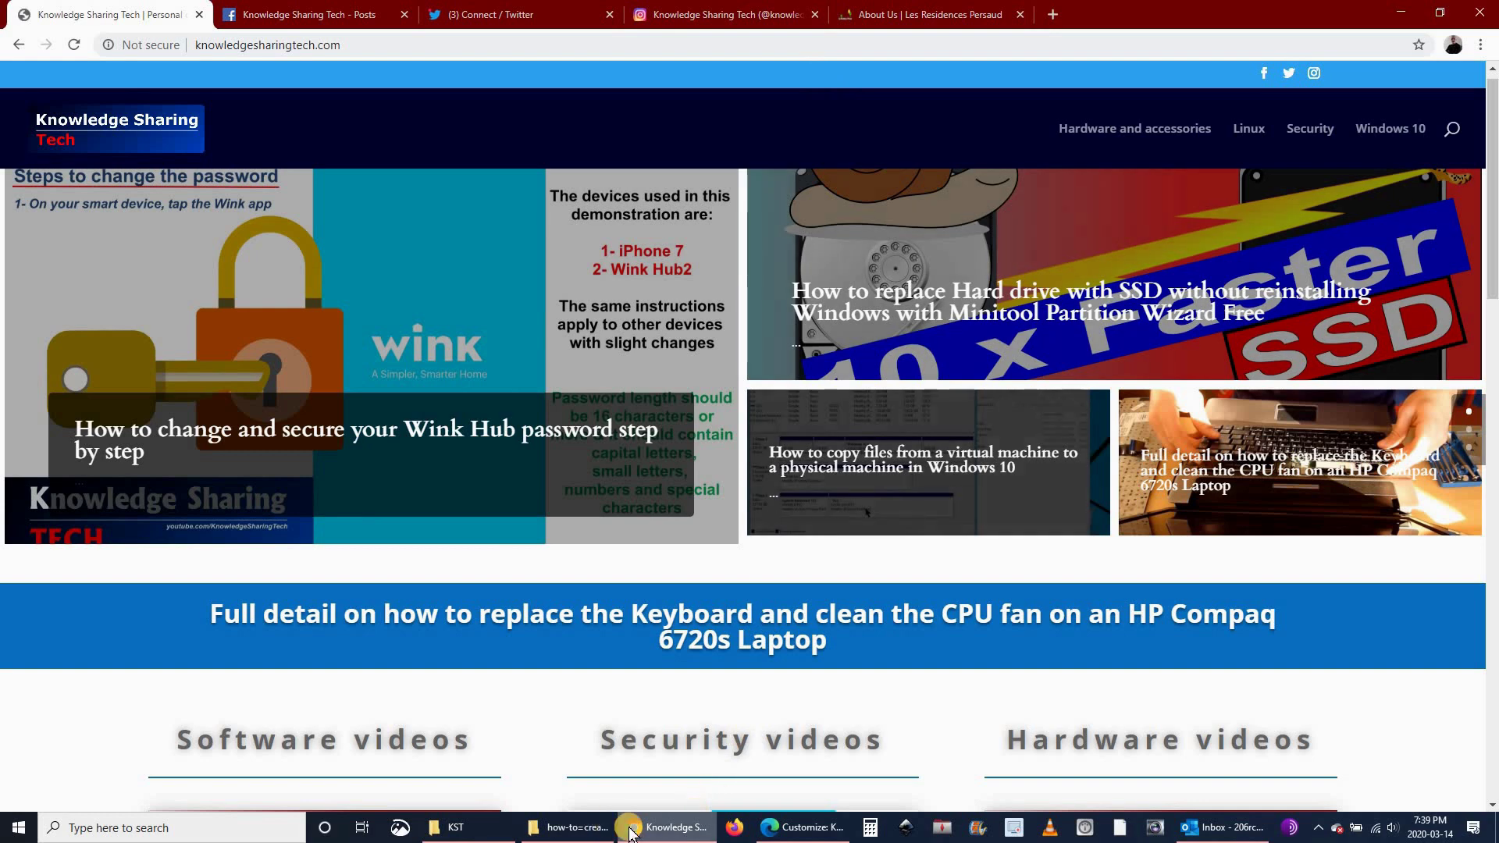
left_click(788, 827)
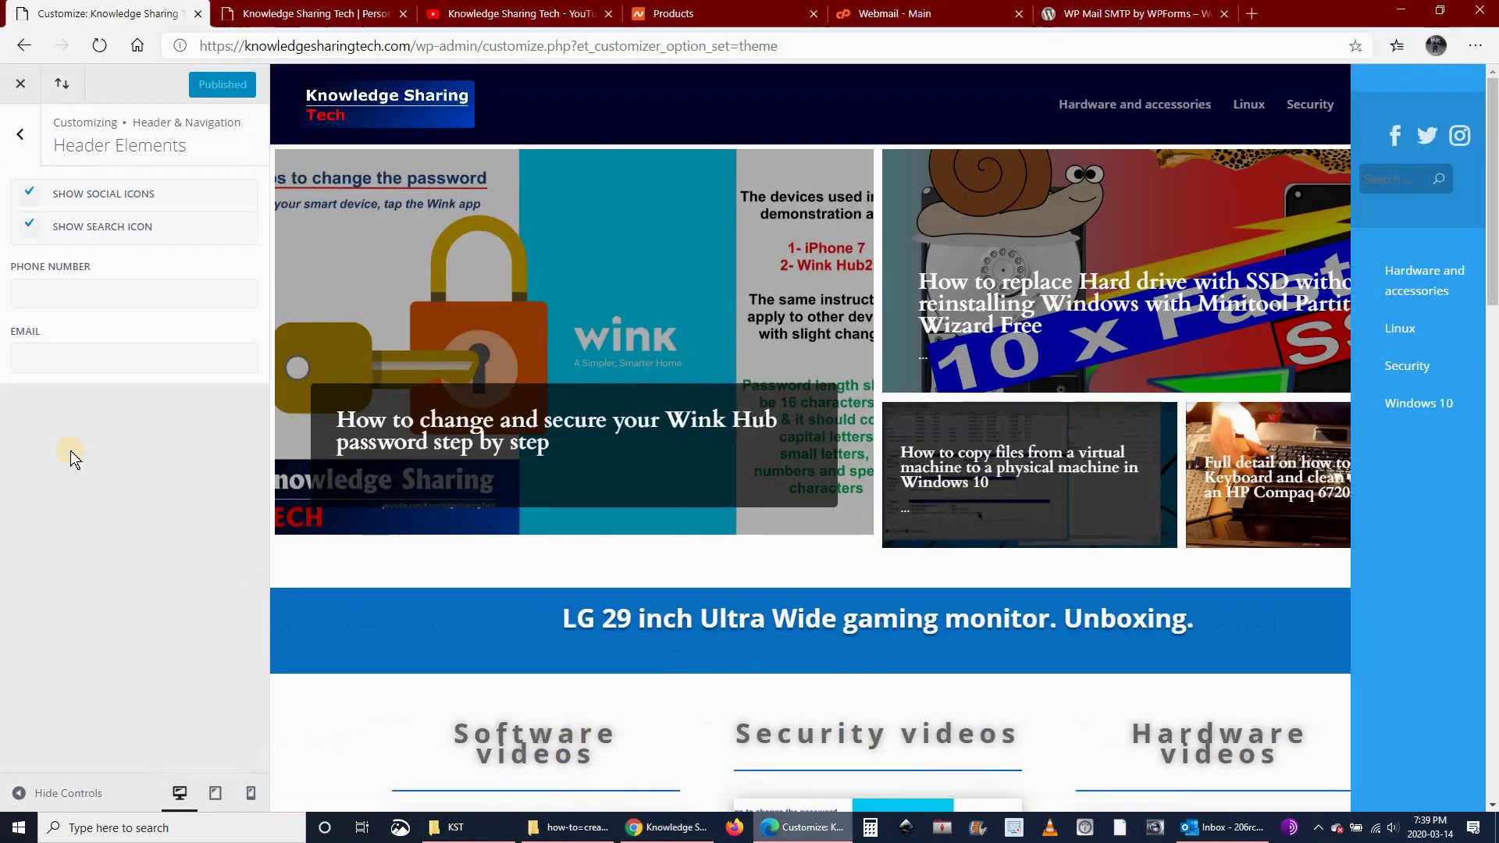
Look over the Secondary Menu Bar settings in Header & Navigation
left_click(22, 138)
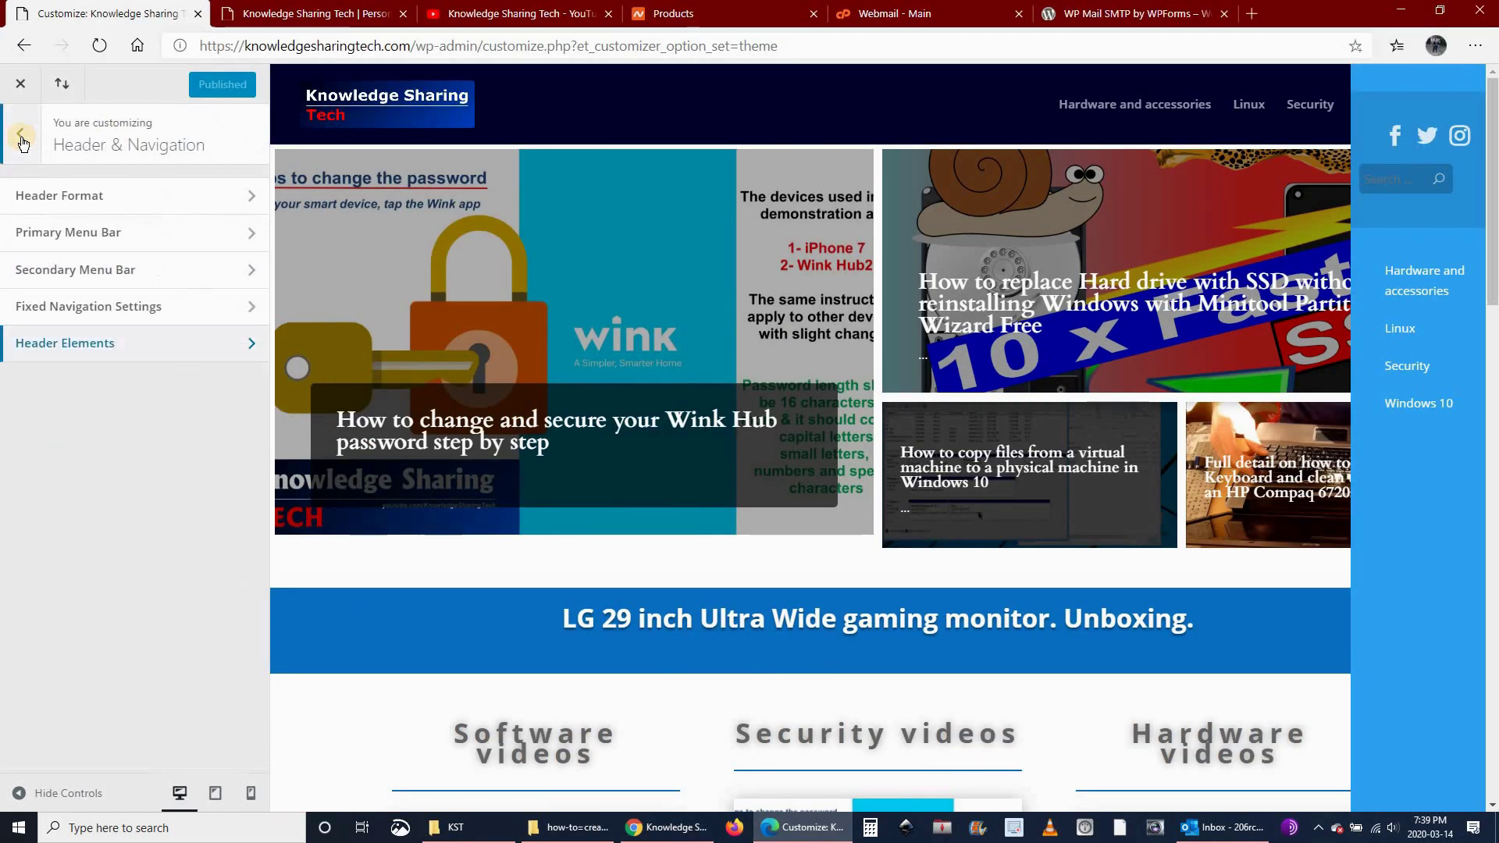
left_click(99, 196)
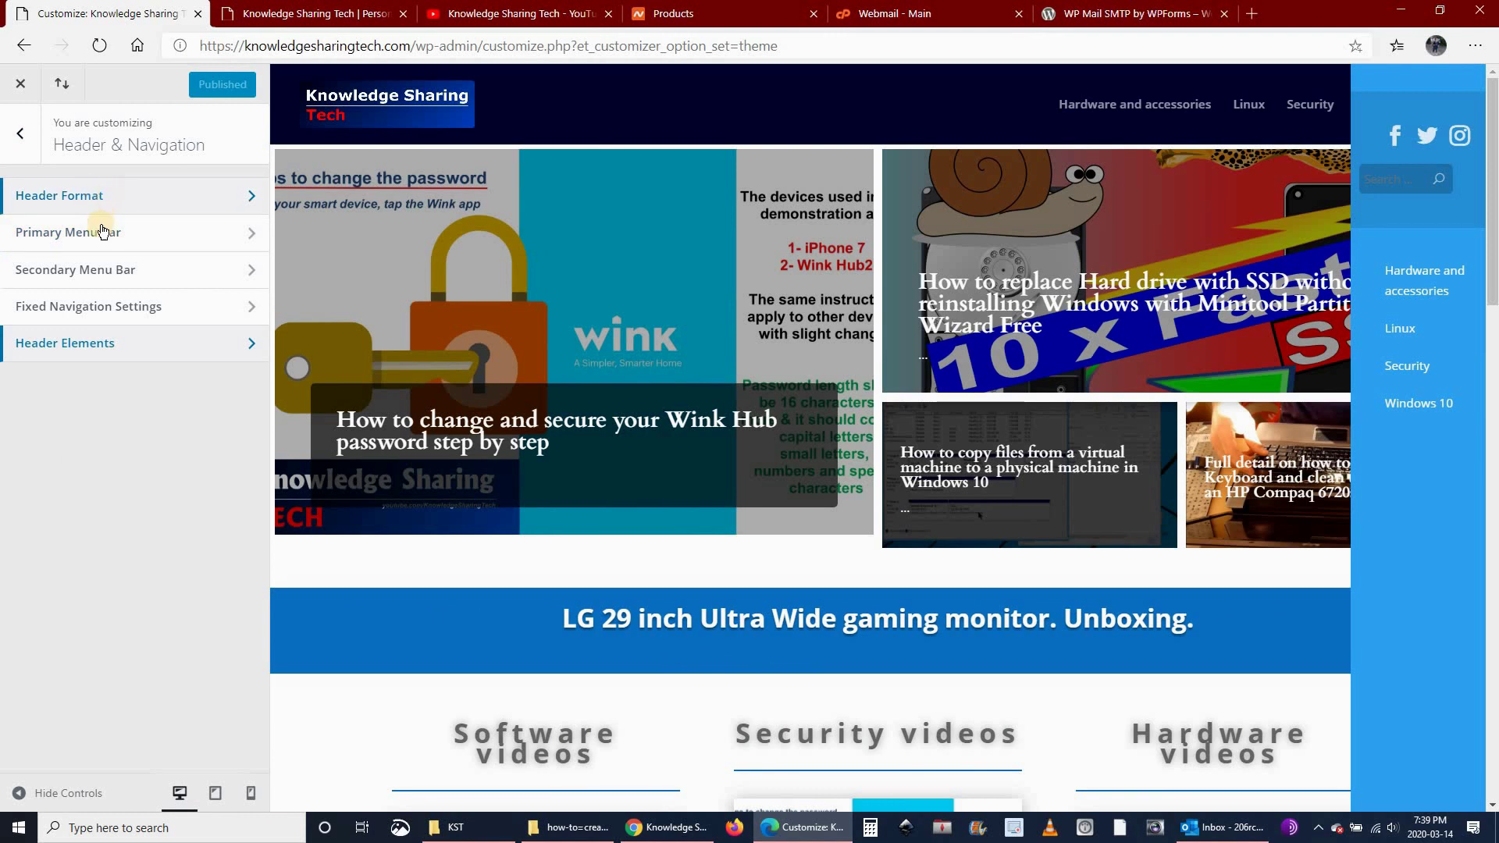
left_click(158, 274)
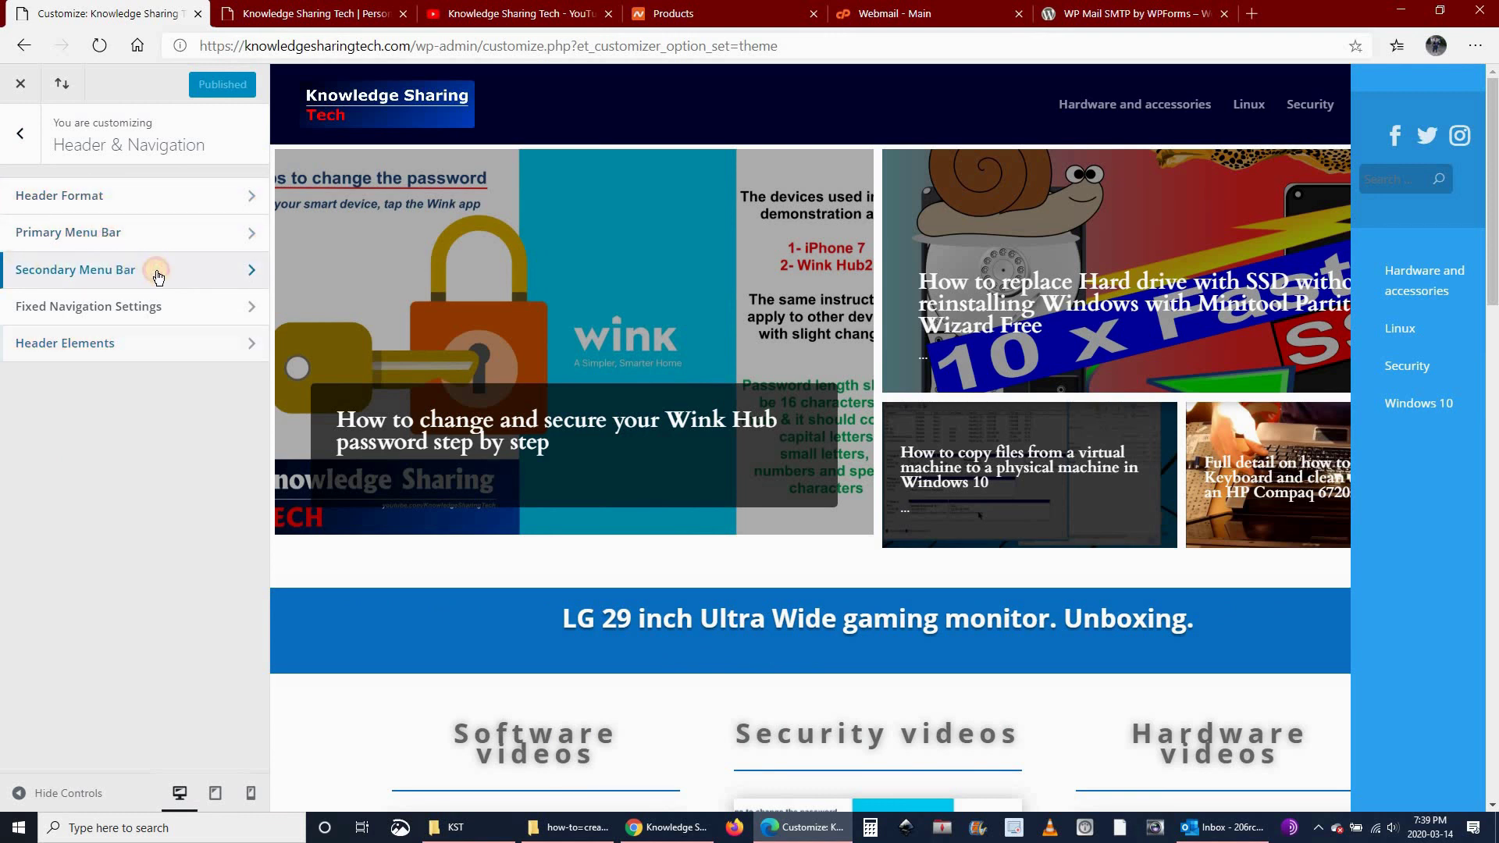
left_click(117, 417)
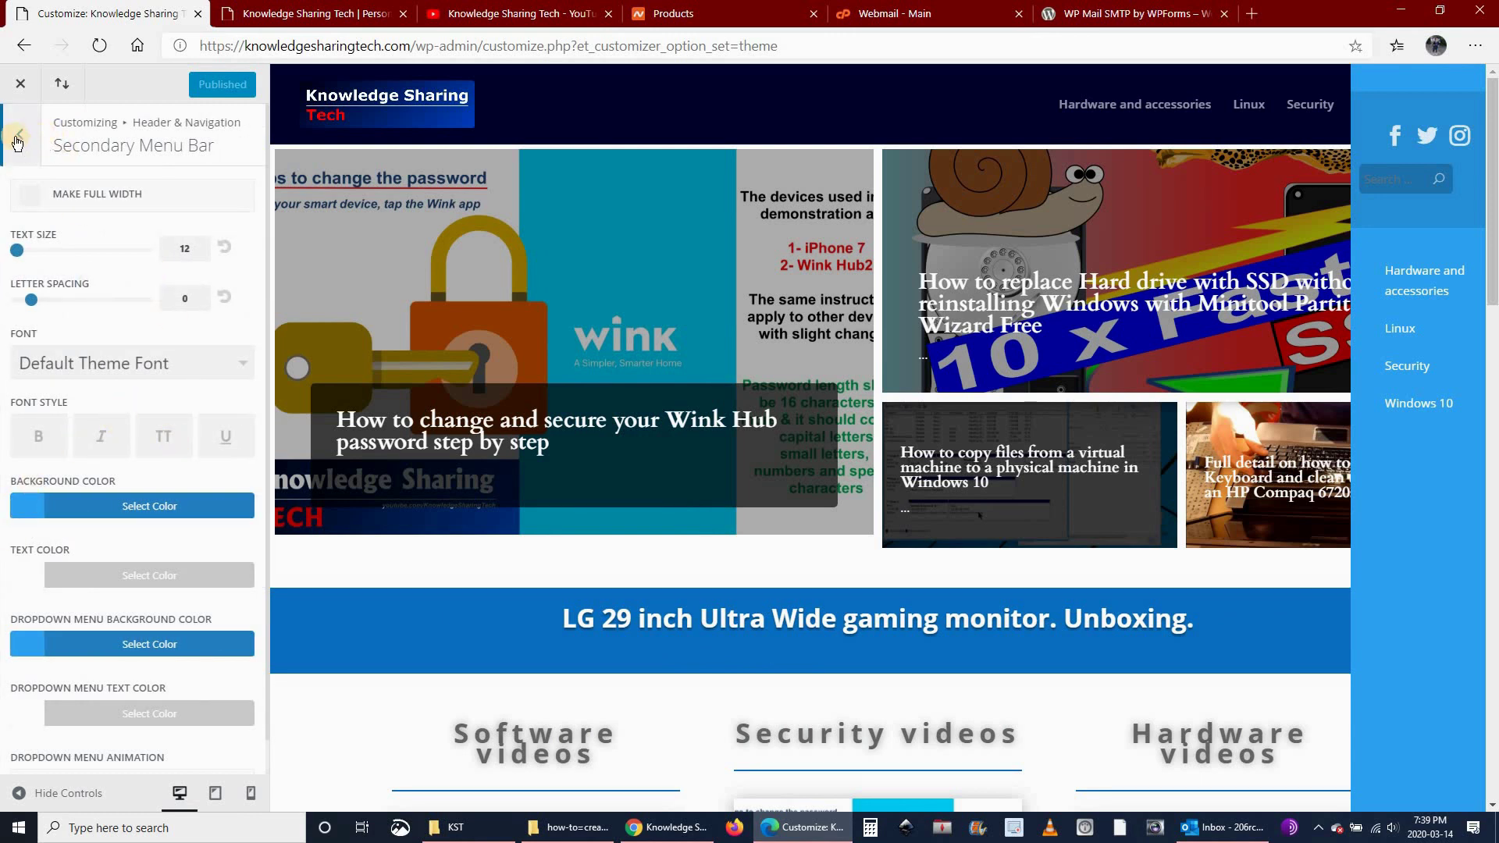
Copy the Primary Menu Bar background colour hex #00032d
left_click(15, 137)
left_click(99, 231)
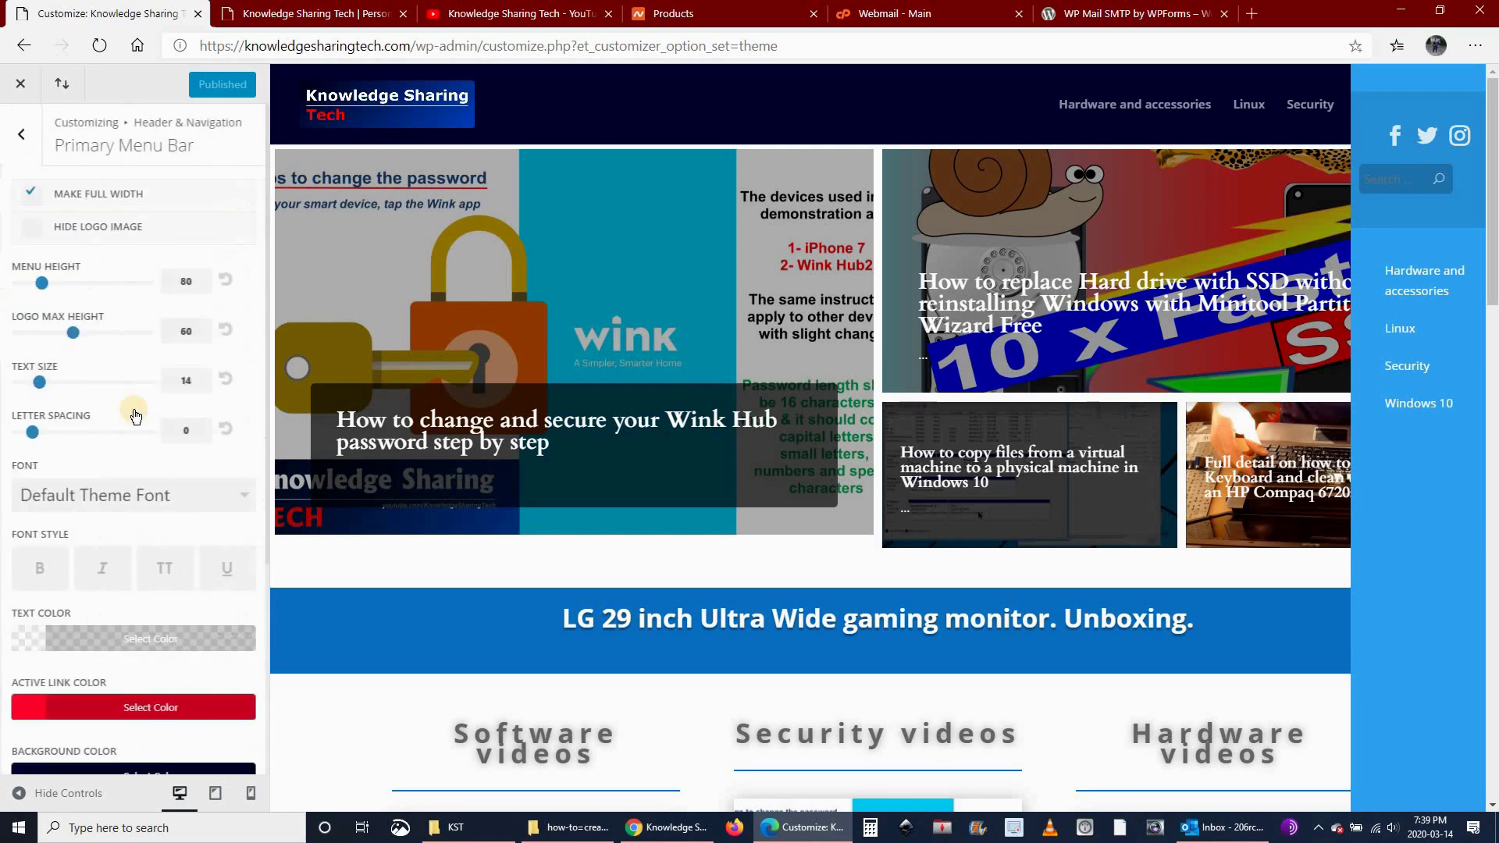
scroll(113, 516, "down", 4)
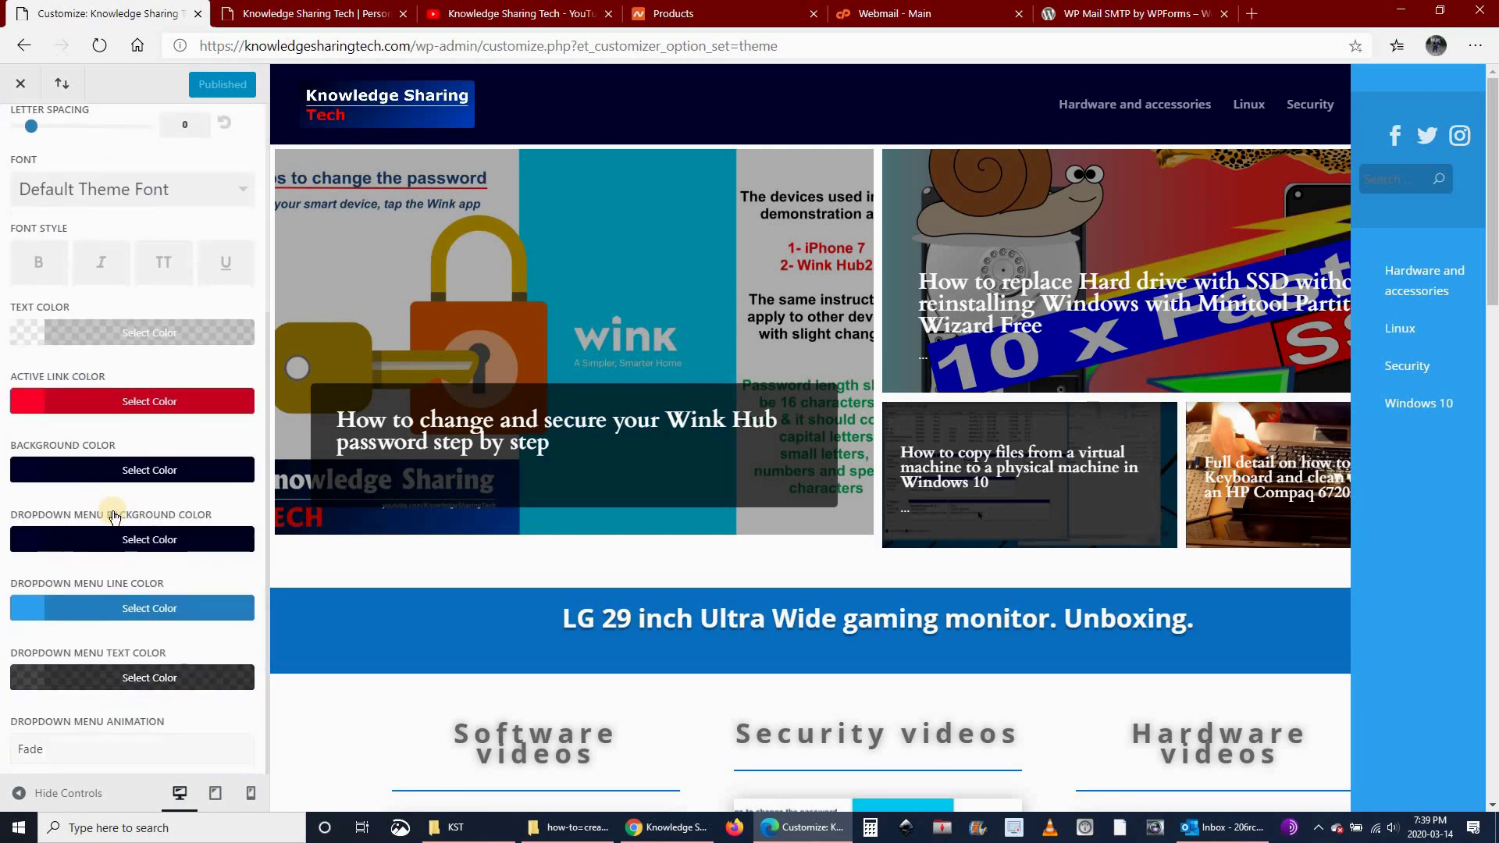
left_click(57, 472)
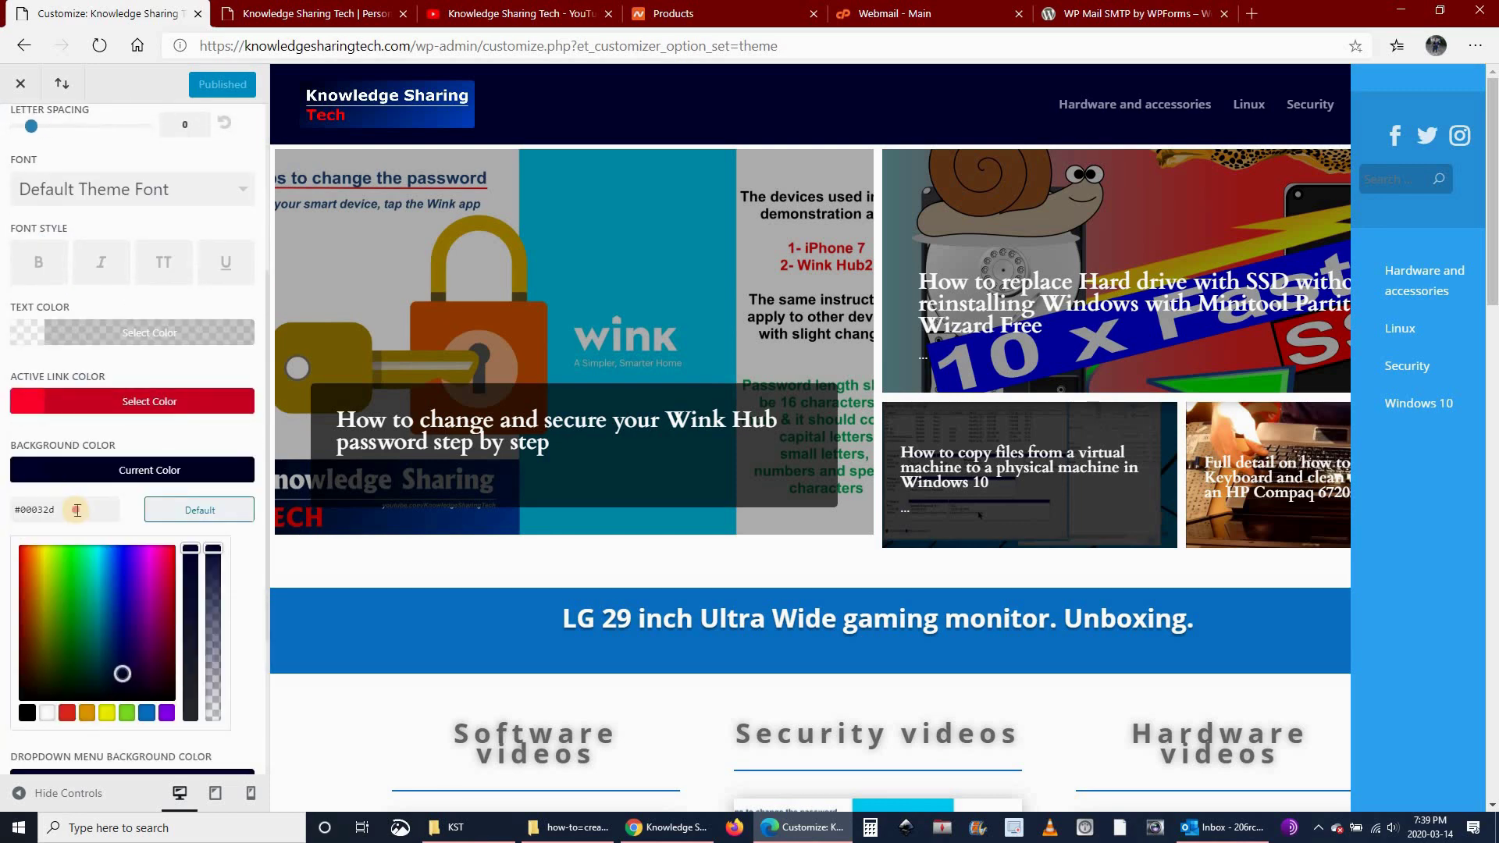
left_click(10, 508)
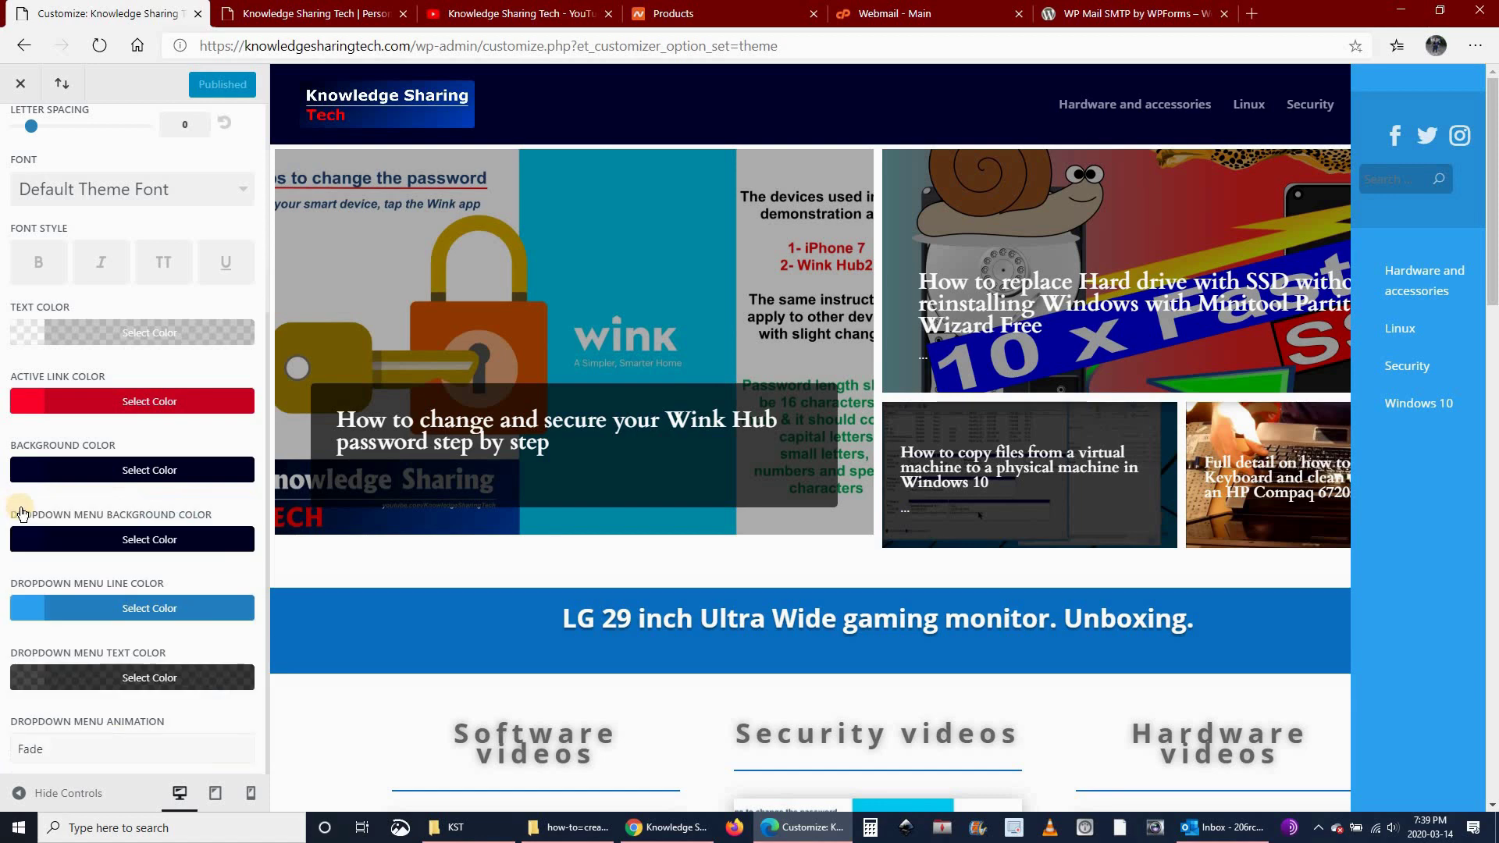
left_click(73, 477)
mouse_move(58, 509)
left_mouse_down()
mouse_move(40, 509)
mouse_move(56, 509)
left_mouse_up()
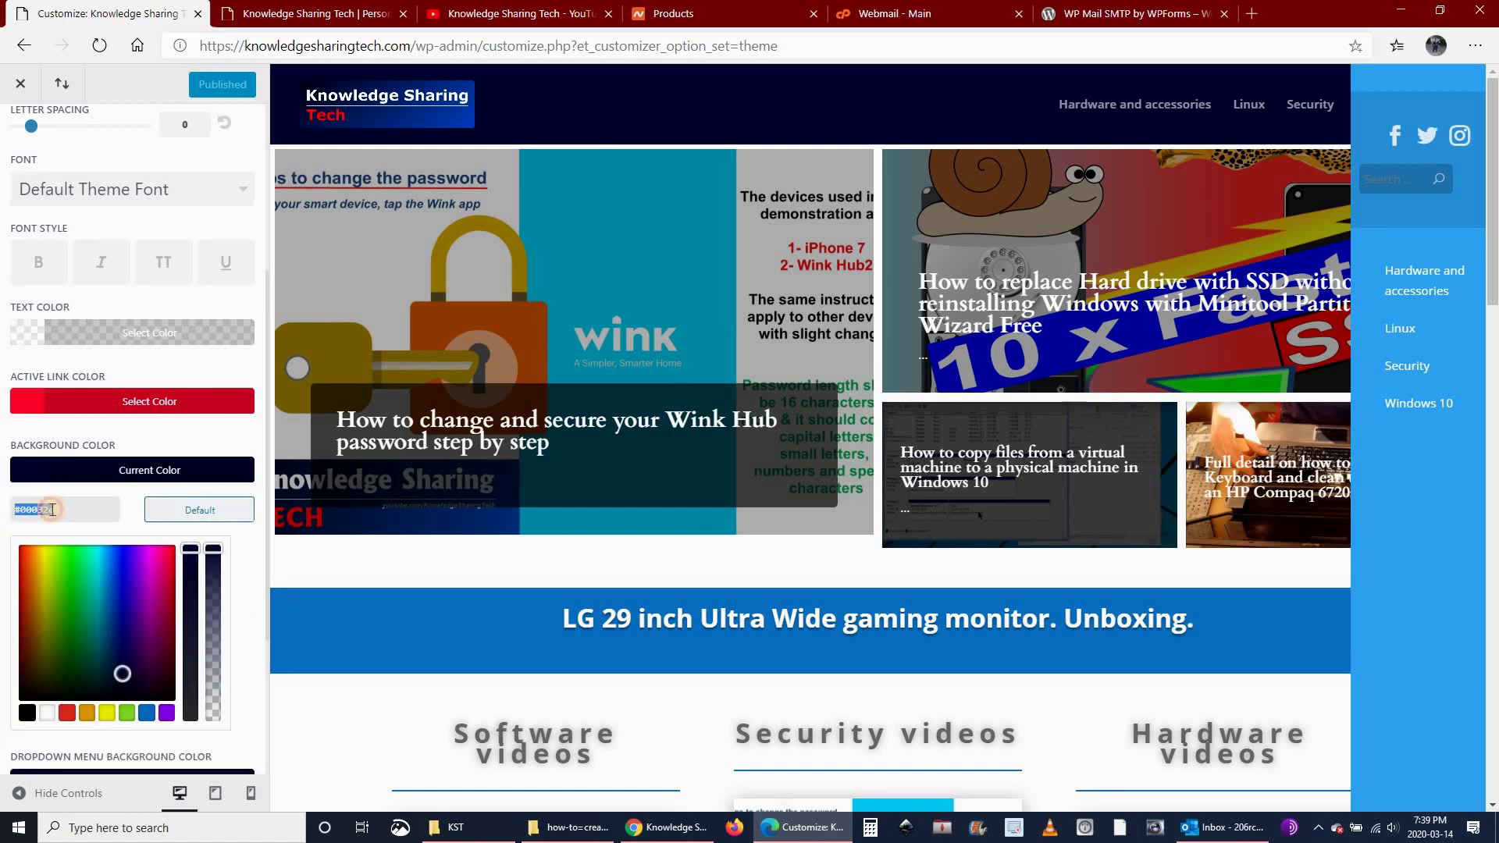
right_click(39, 509)
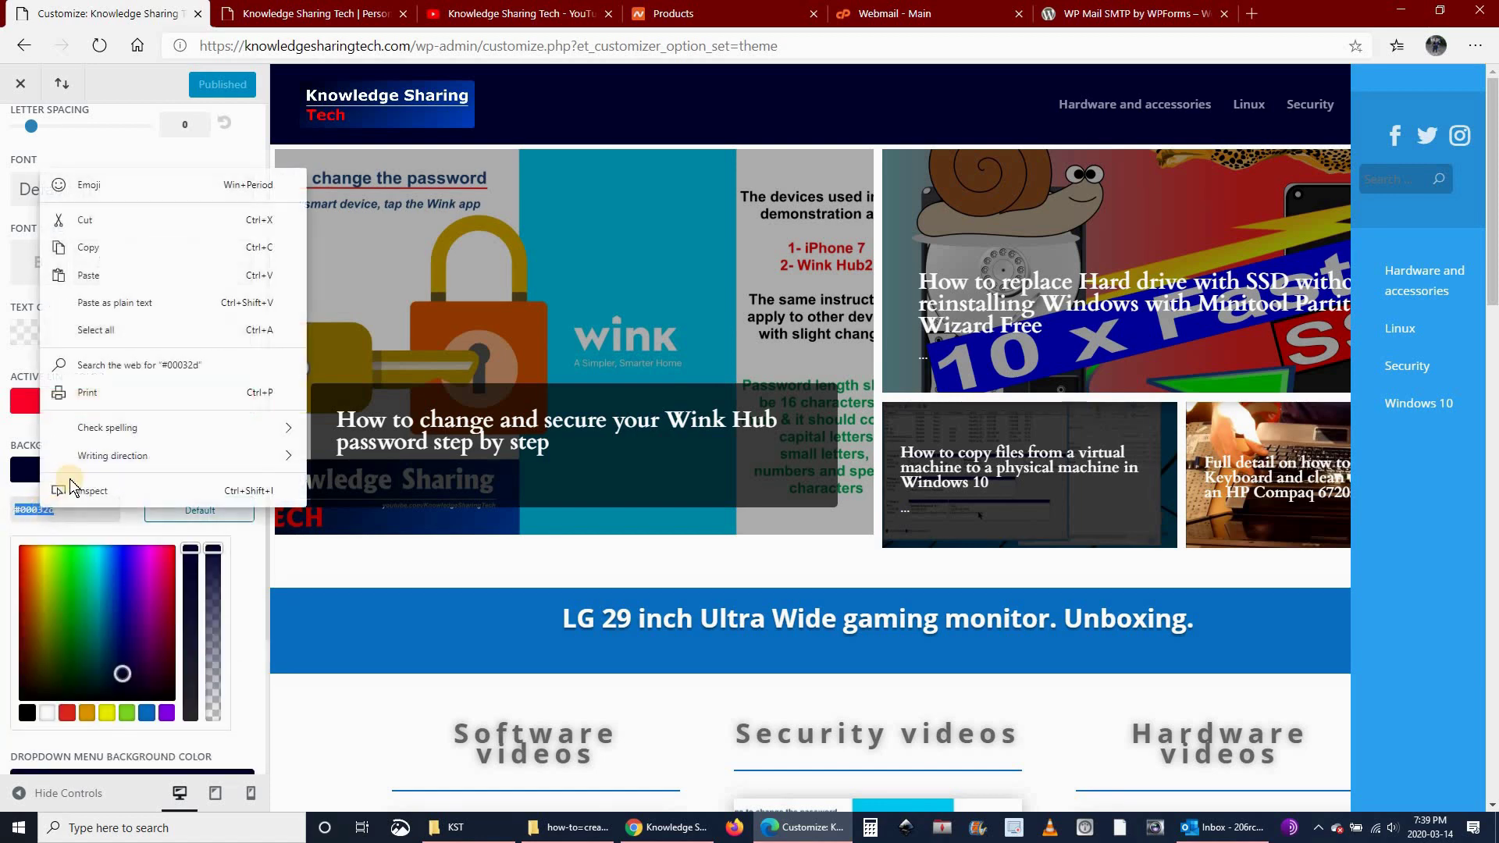
left_click(83, 244)
scroll(47, 234, "up", 4)
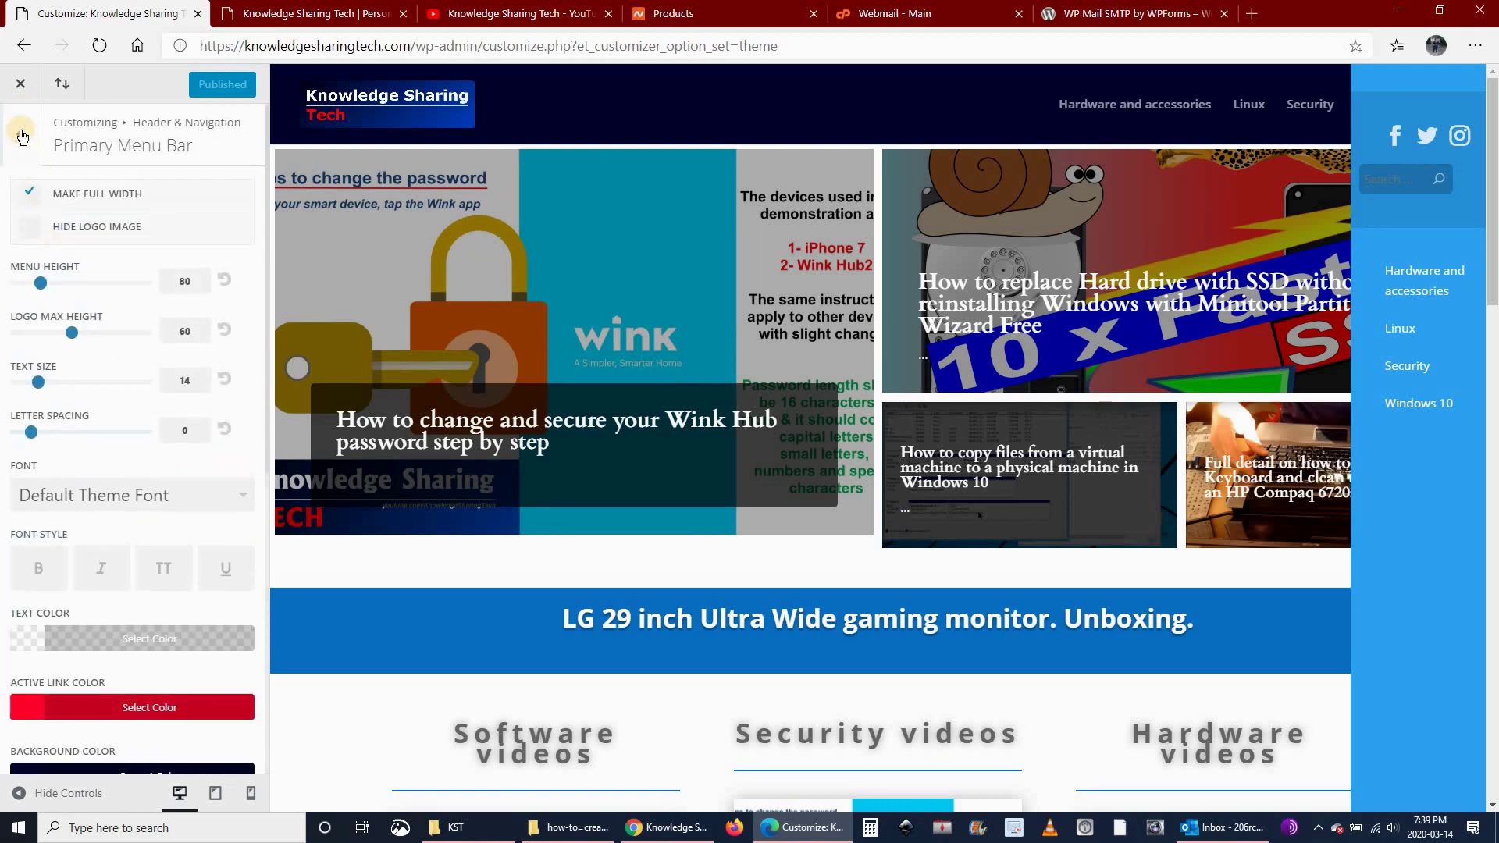
key("Escape")
Set the Secondary Menu Bar background colour to #00032d and publish
left_click(81, 272)
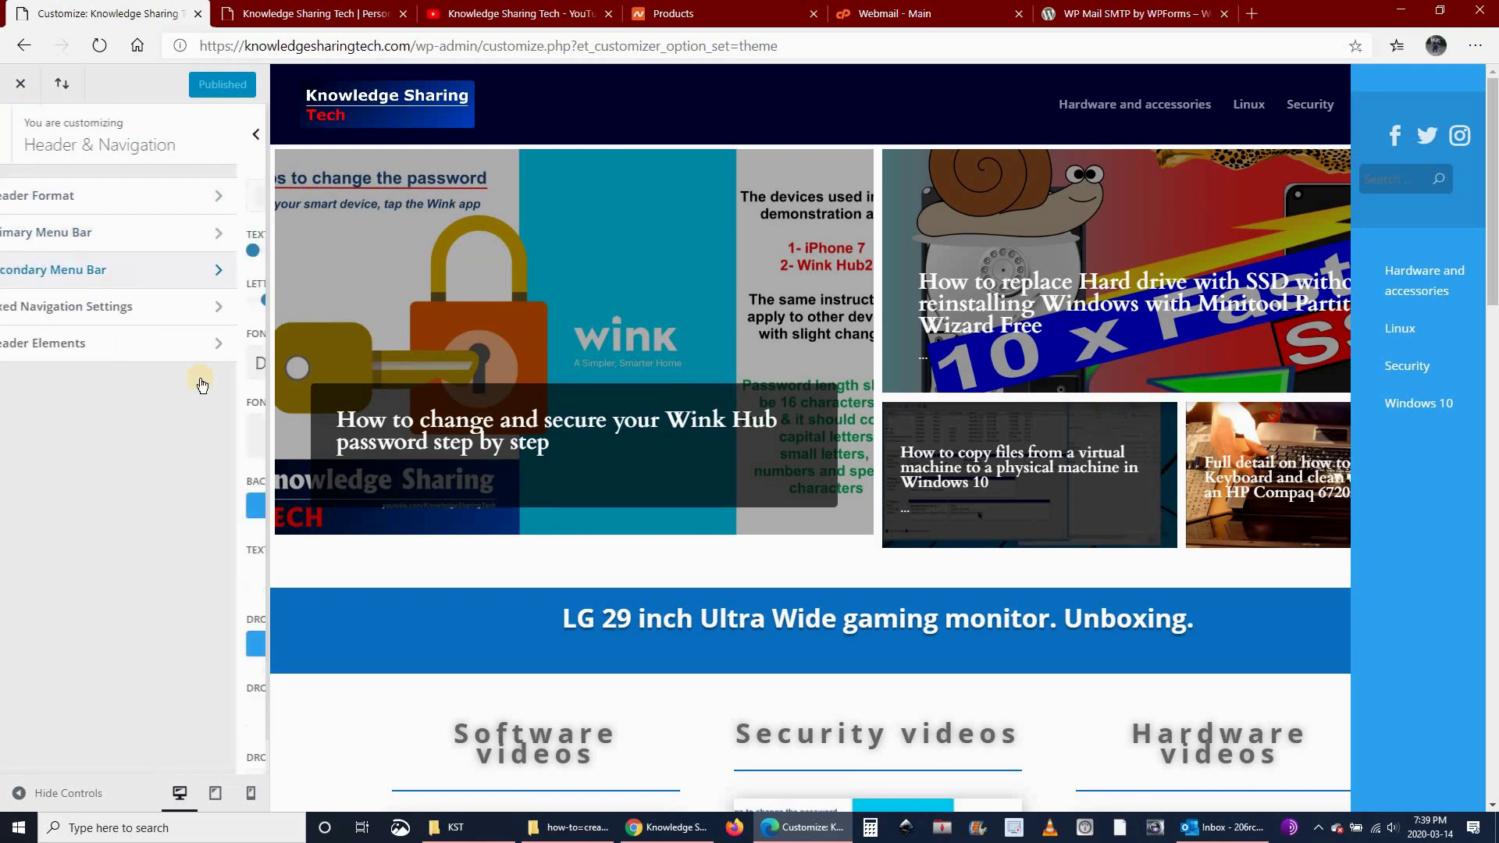
left_click(76, 511)
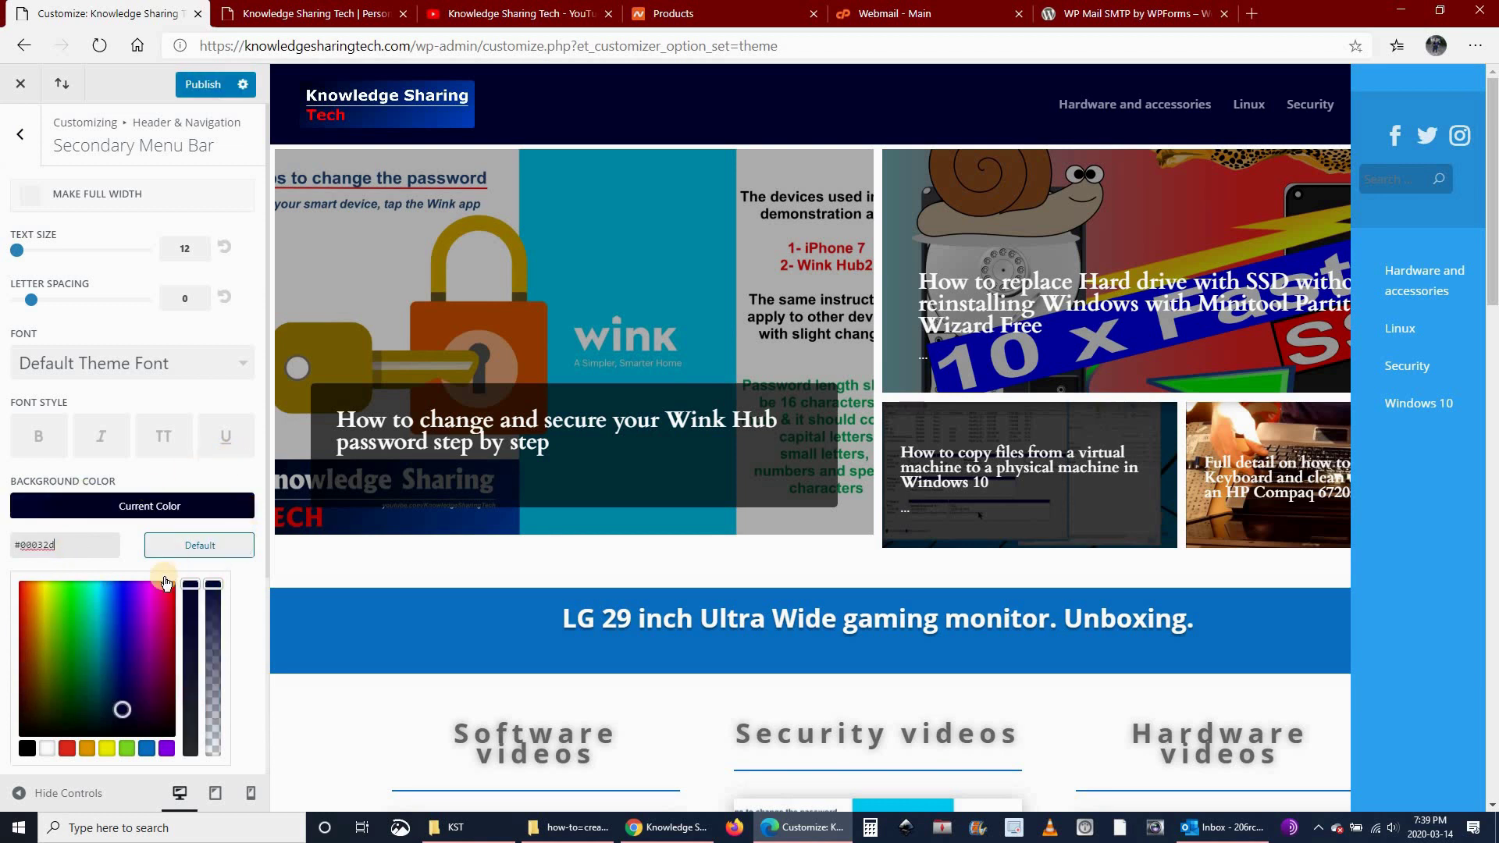
scroll(157, 582, "down", 1)
scroll(150, 574, "down", 1)
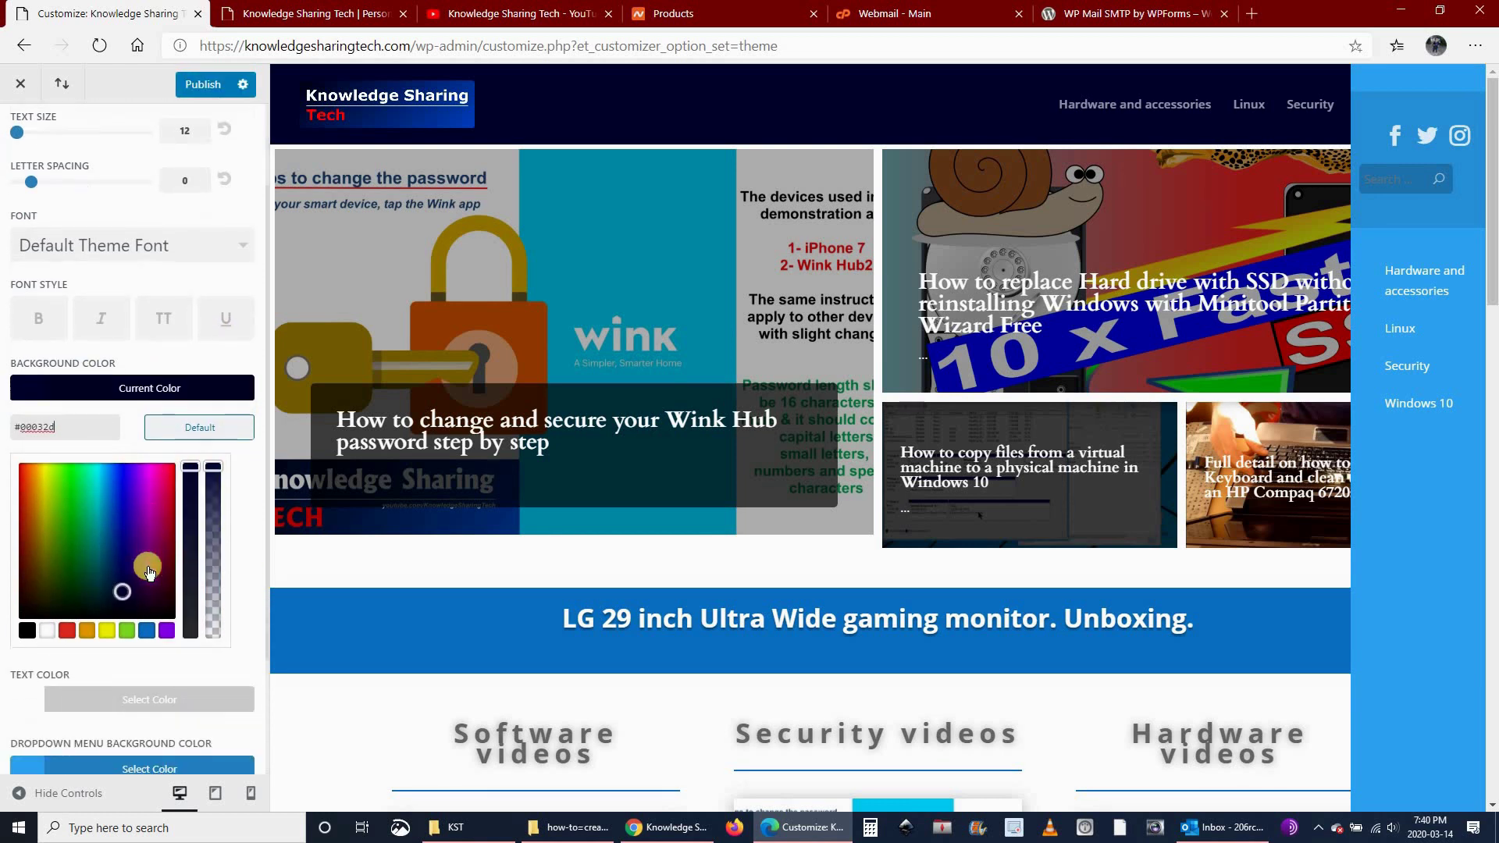
scroll(150, 572, "down", 1)
scroll(150, 578, "down", 1)
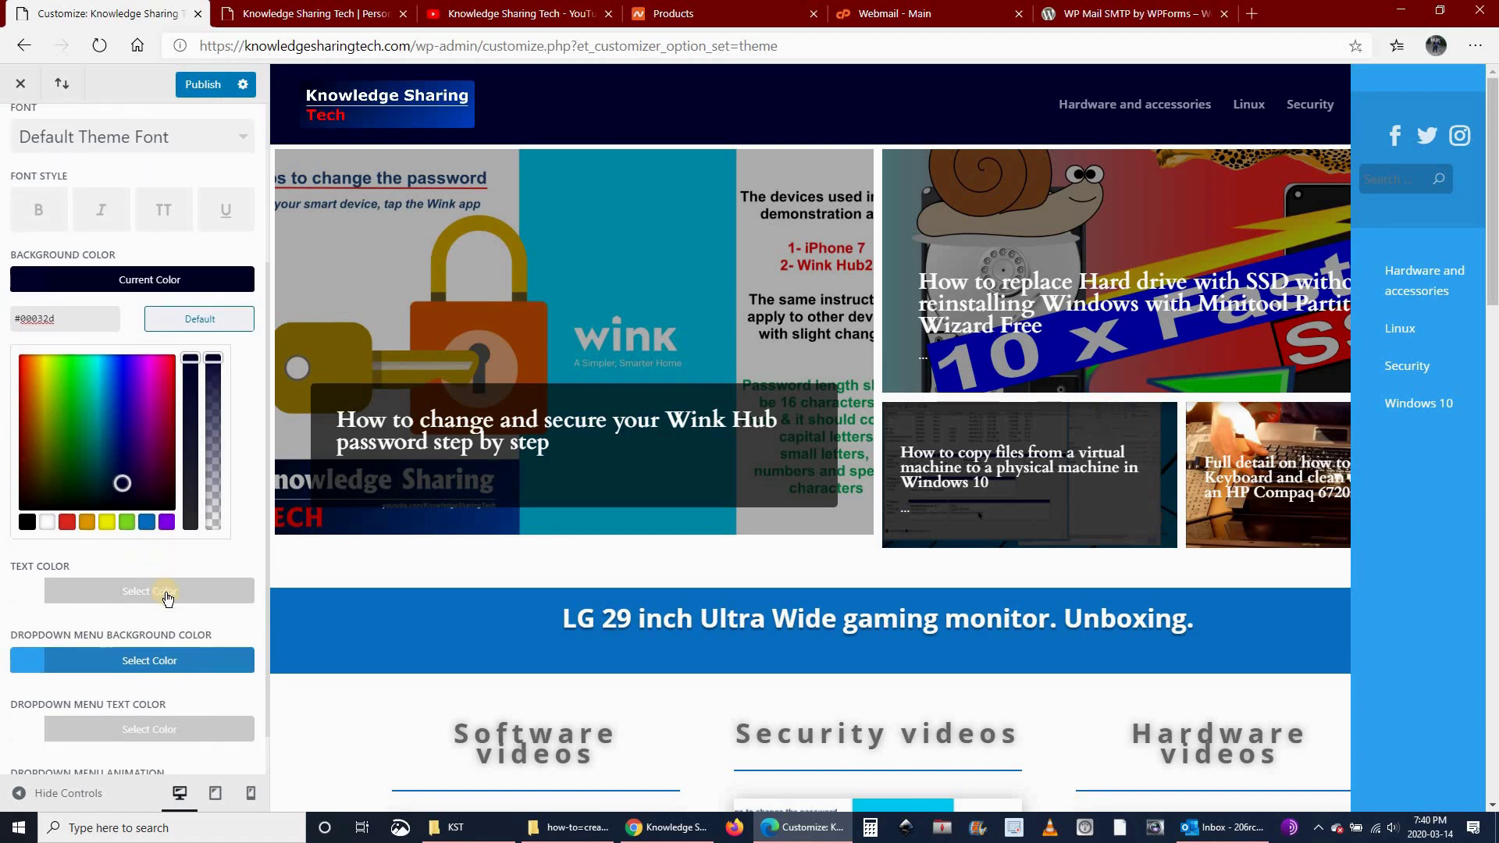
scroll(178, 620, "down", 1)
scroll(177, 613, "up", 5)
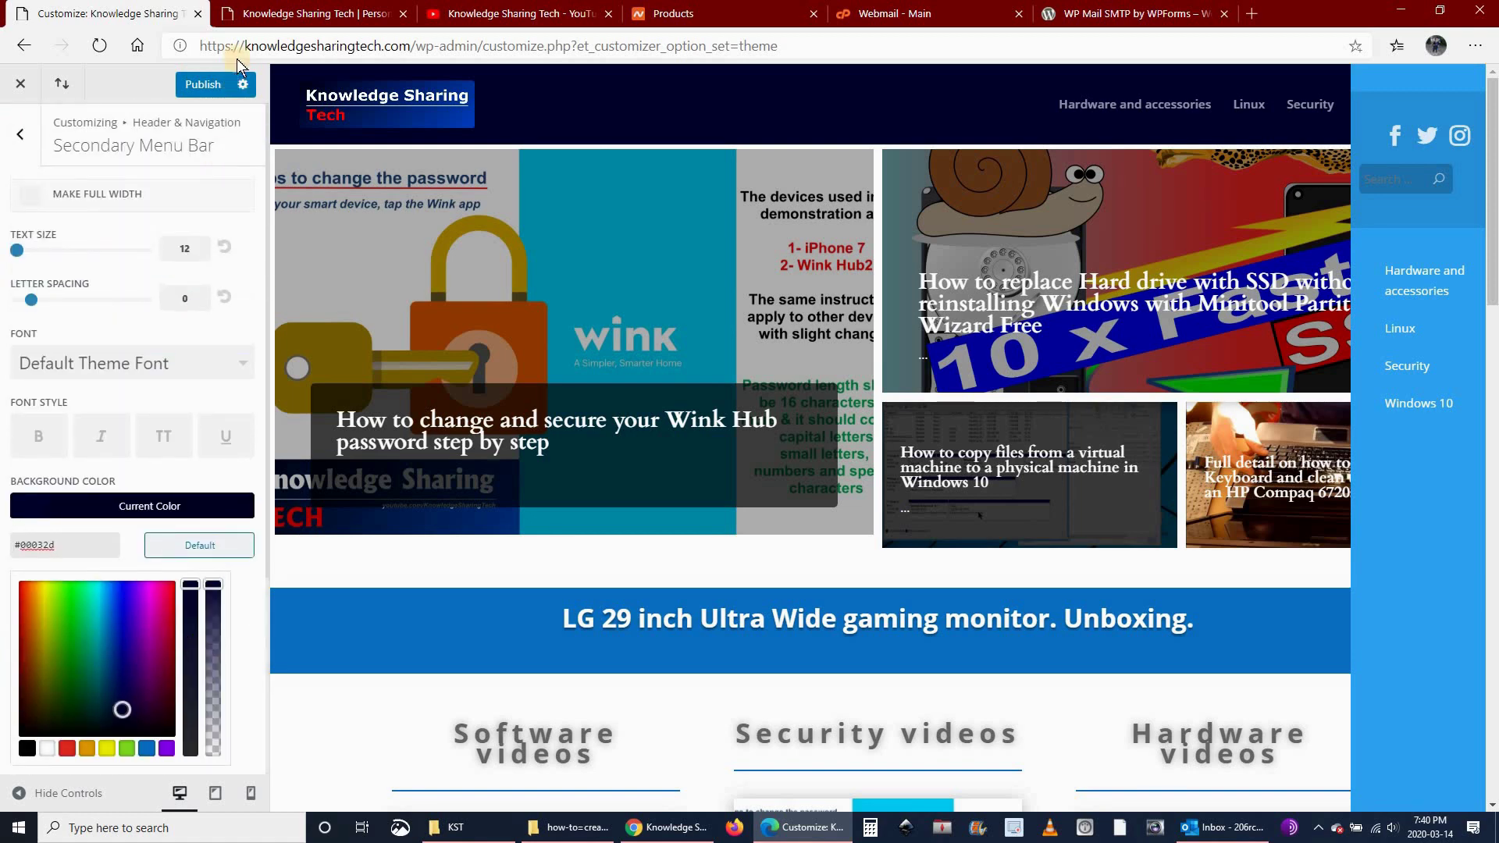
left_click(190, 85)
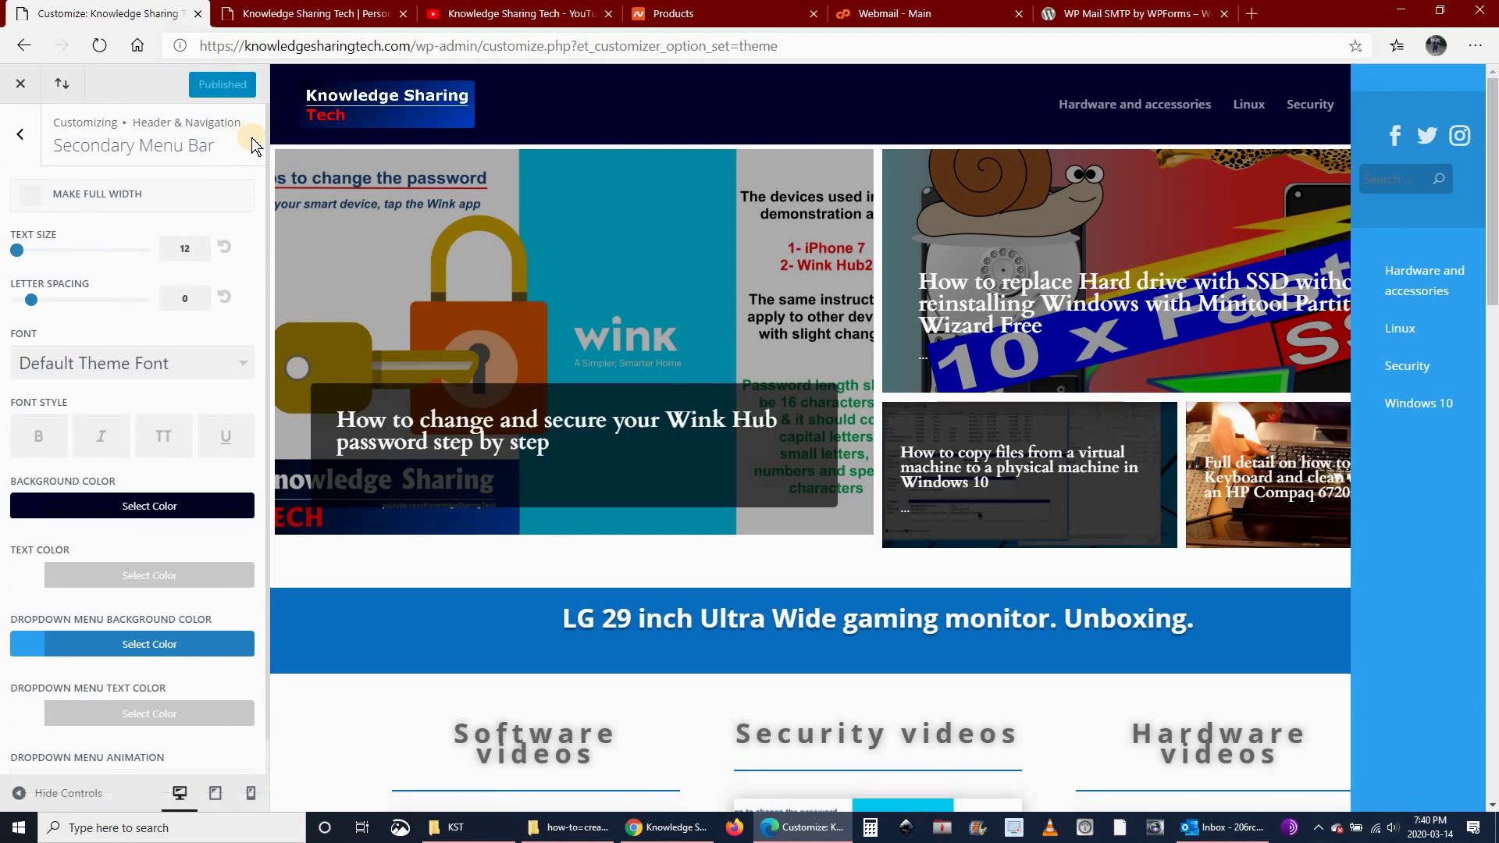
Check the dark navy secondary bar on the live site, then return to the customizer
left_click(1424, 375)
left_click(679, 829)
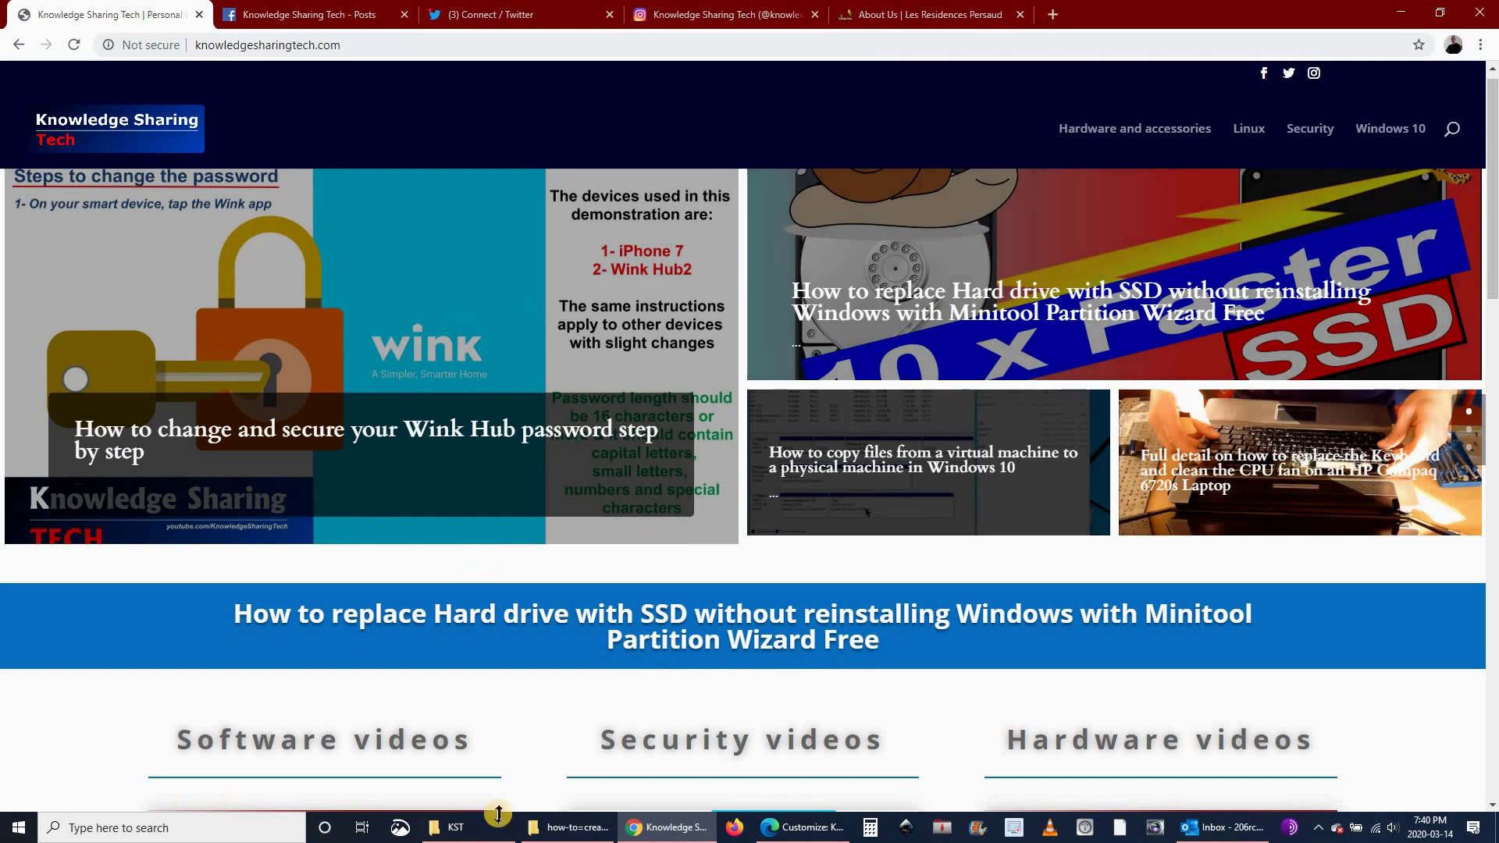
left_click(802, 827)
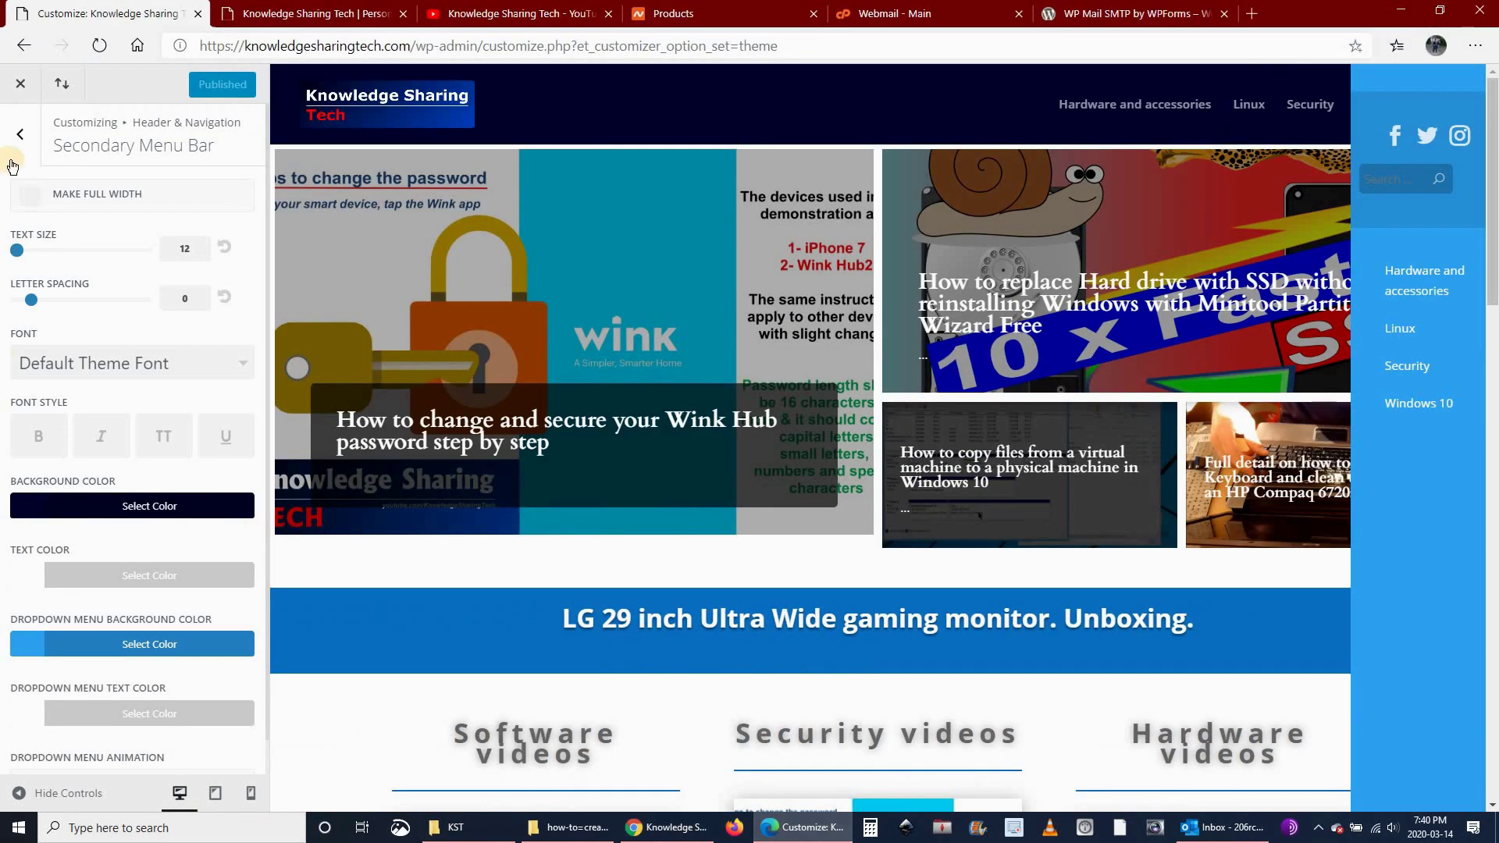
In Appearance > Menus, create a Footer menu holding About me and Contact me, and save it
left_click(19, 88)
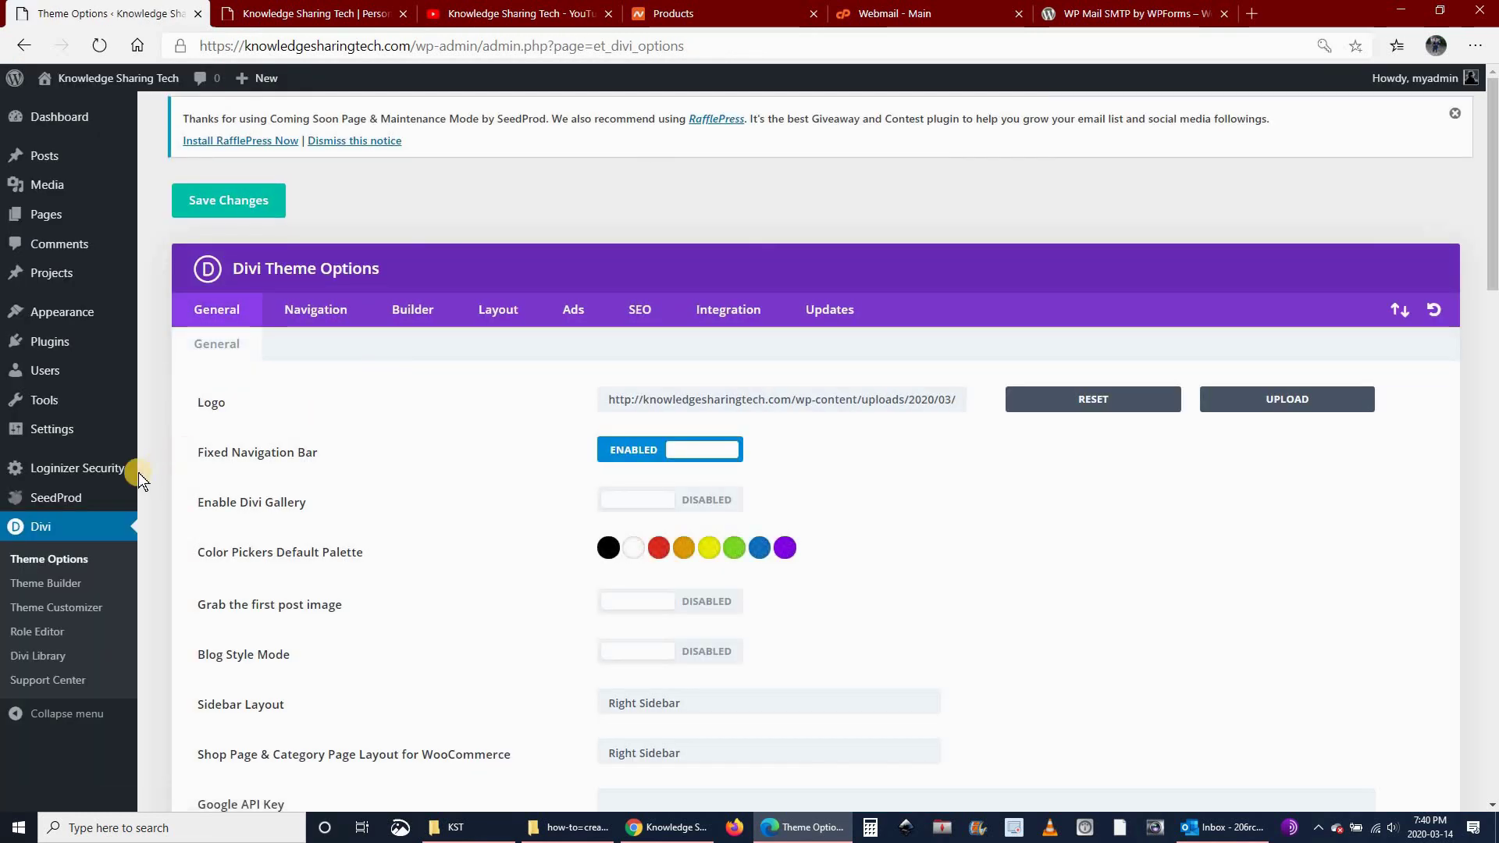
mouse_move(62, 311)
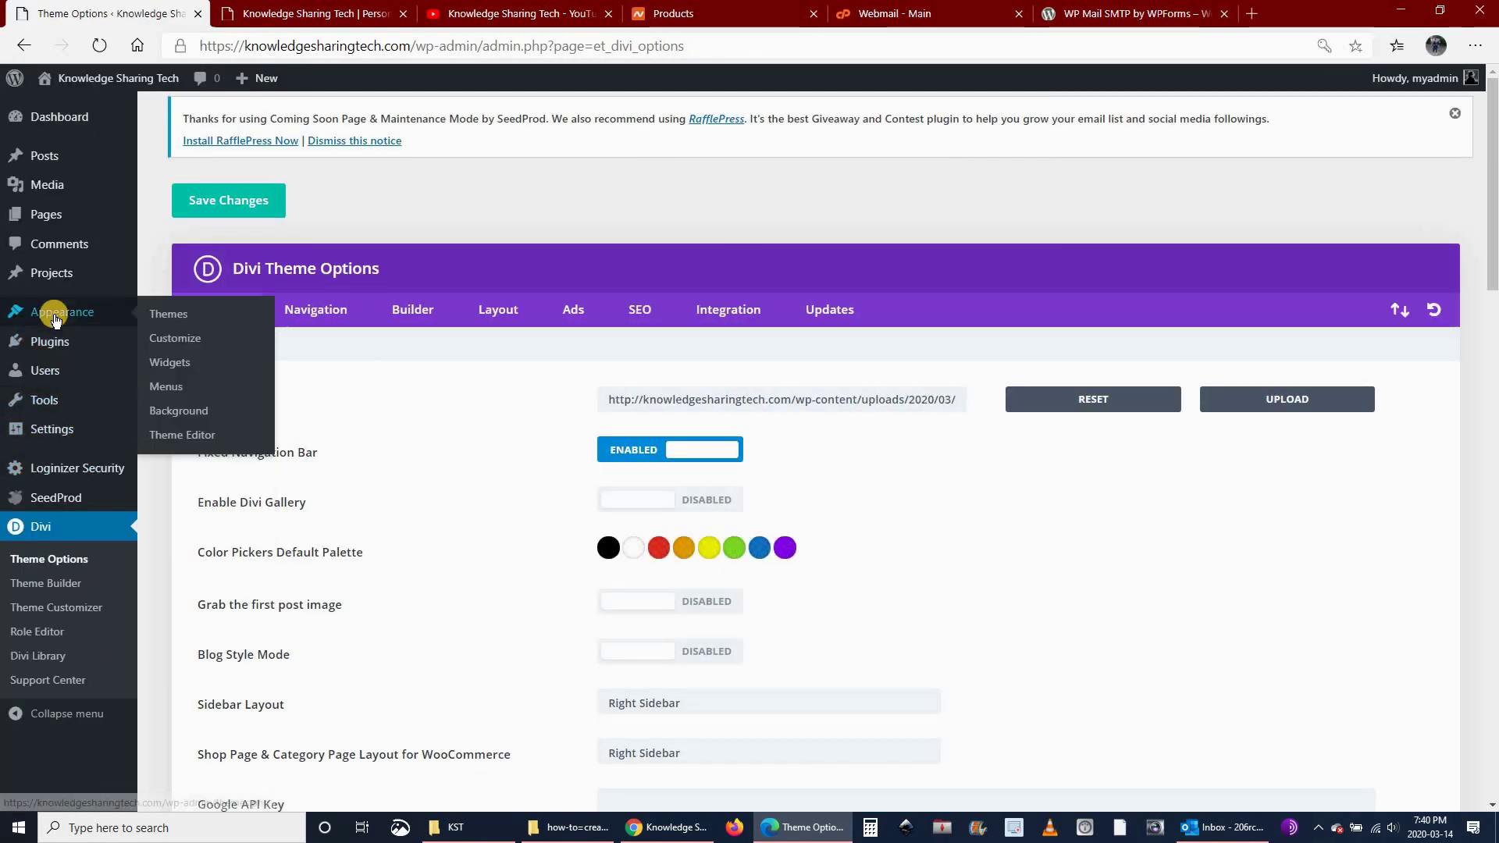
left_click(195, 385)
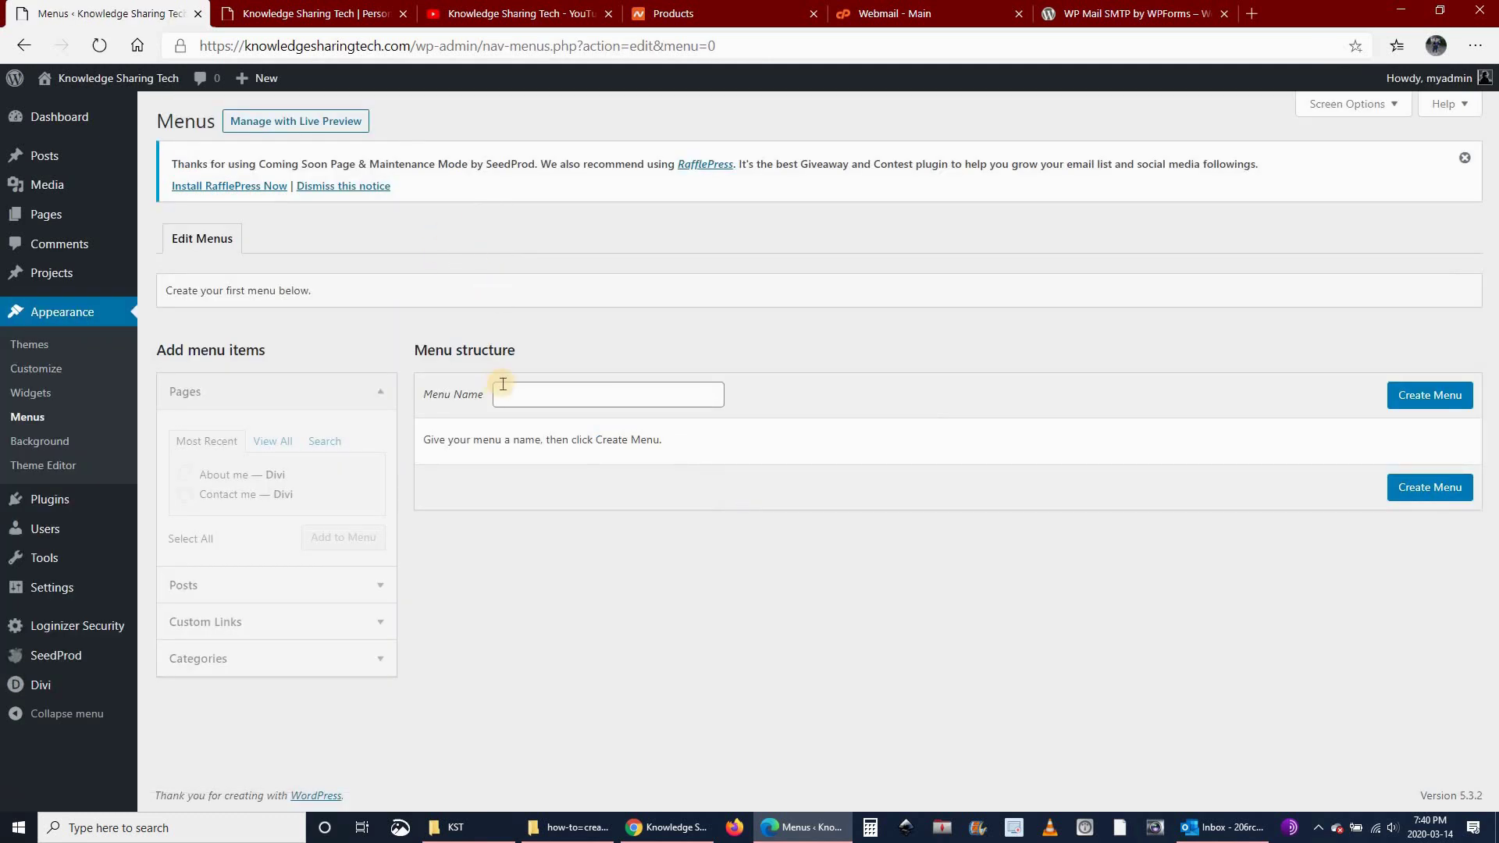
left_click(507, 390)
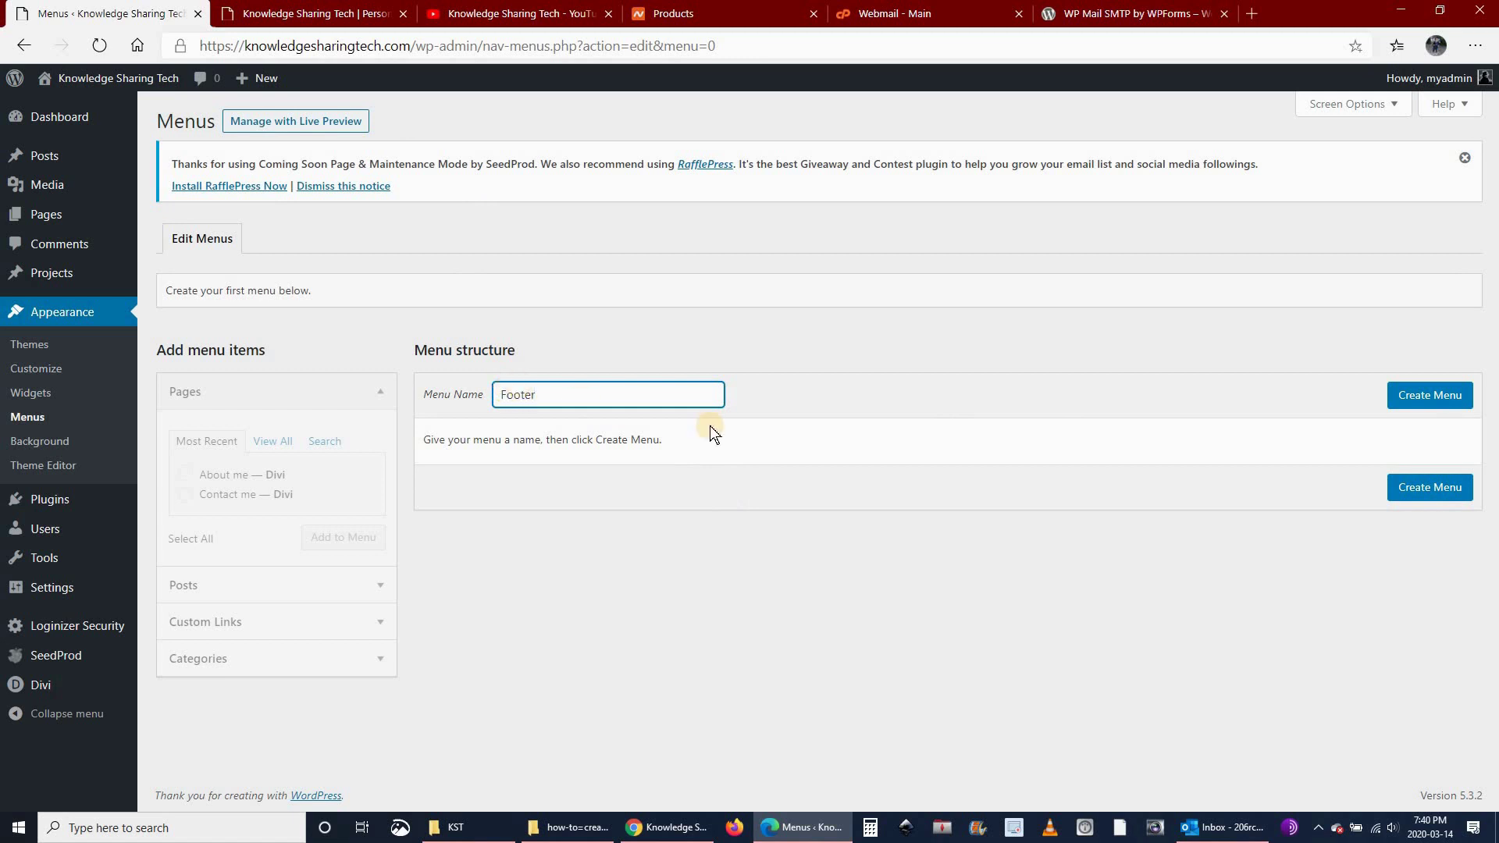
left_click(1422, 396)
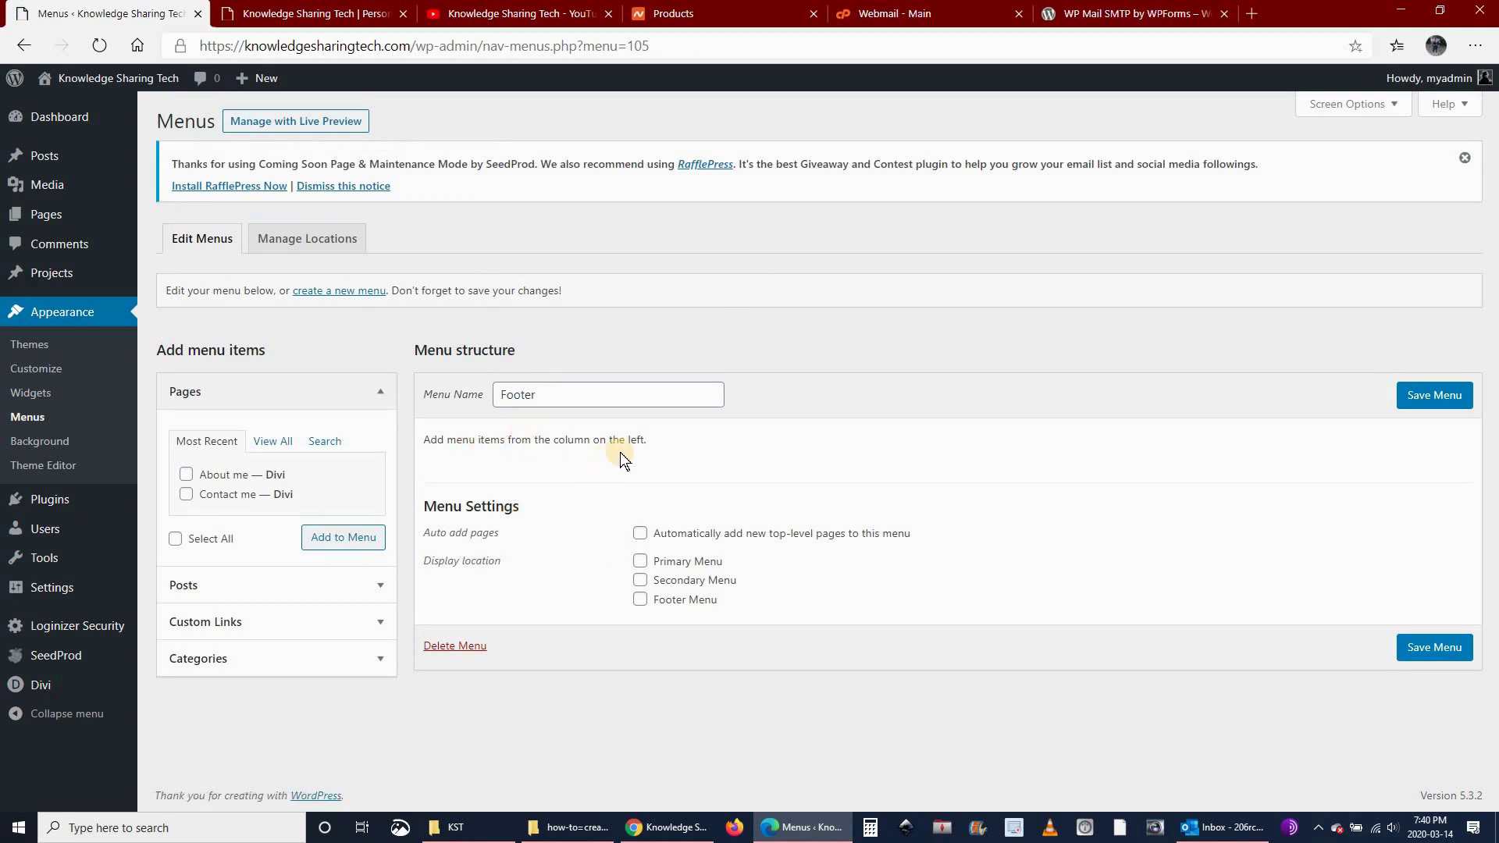
left_click(186, 474)
left_click(328, 538)
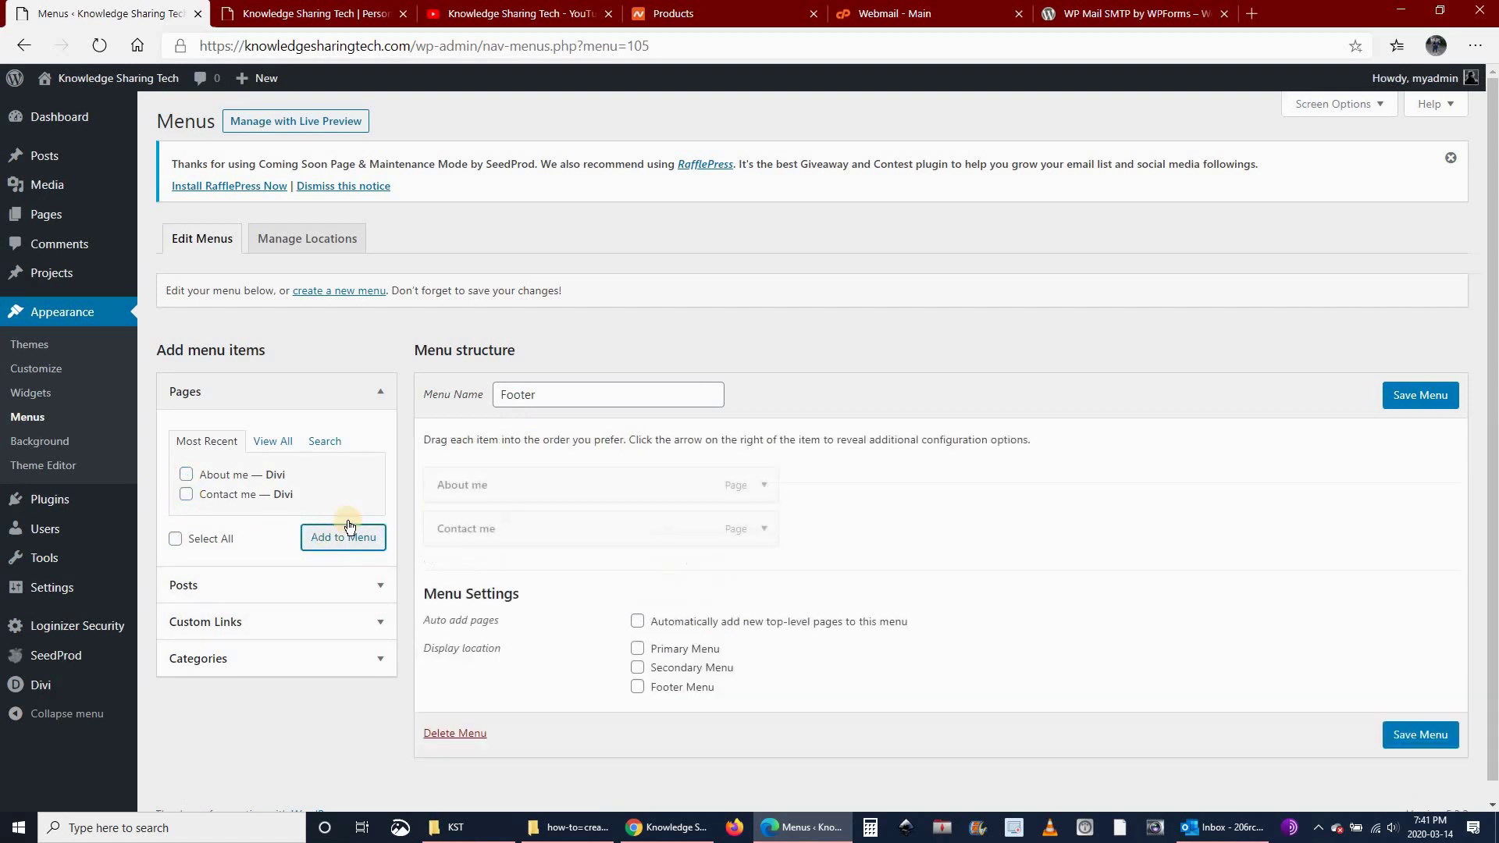
left_click(1405, 395)
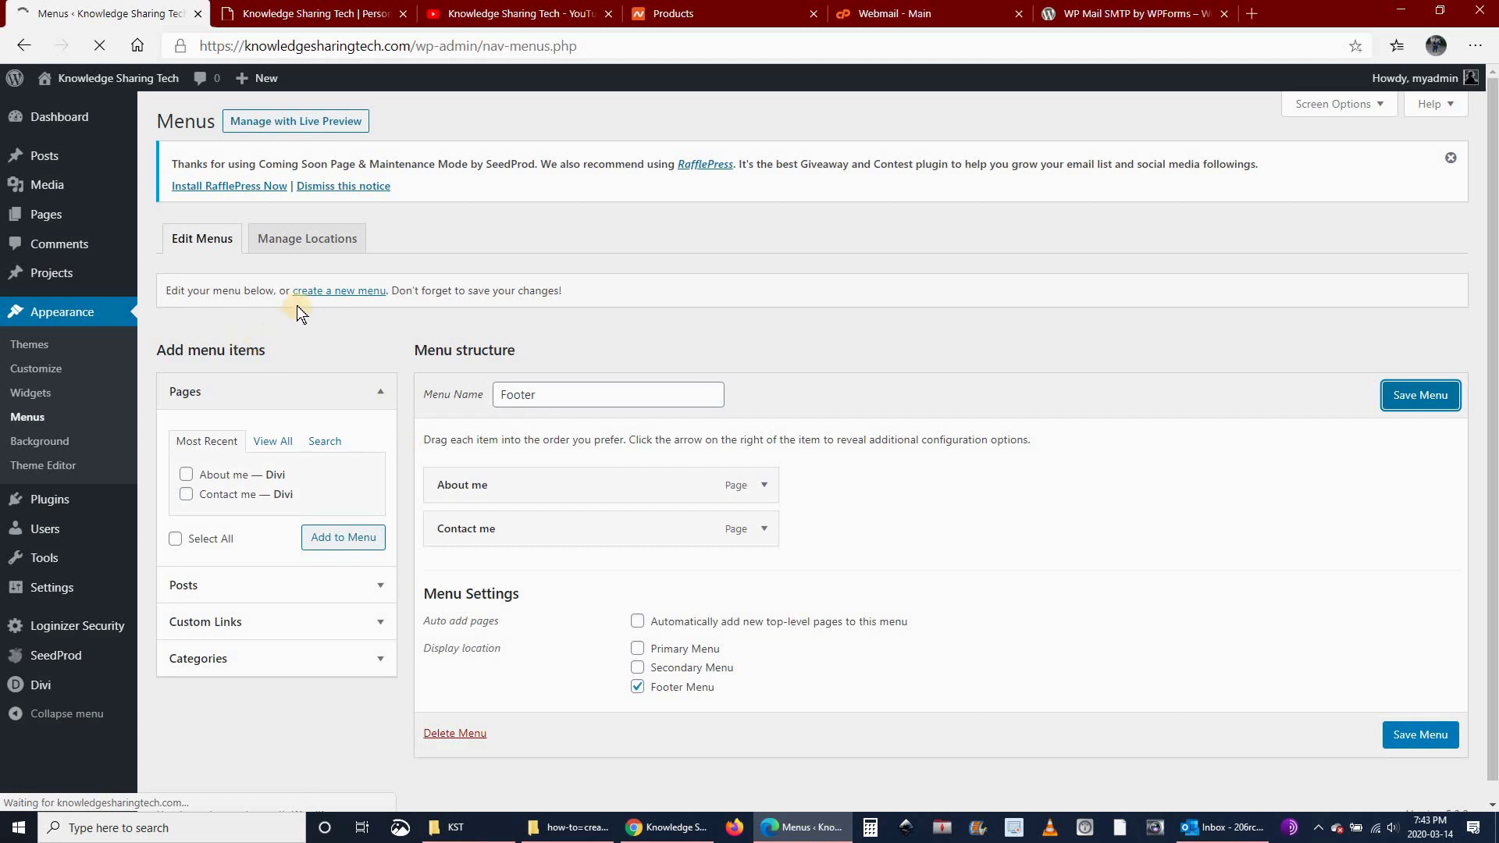
Start another new menu and begin naming it 'Secondary'
left_click(324, 290)
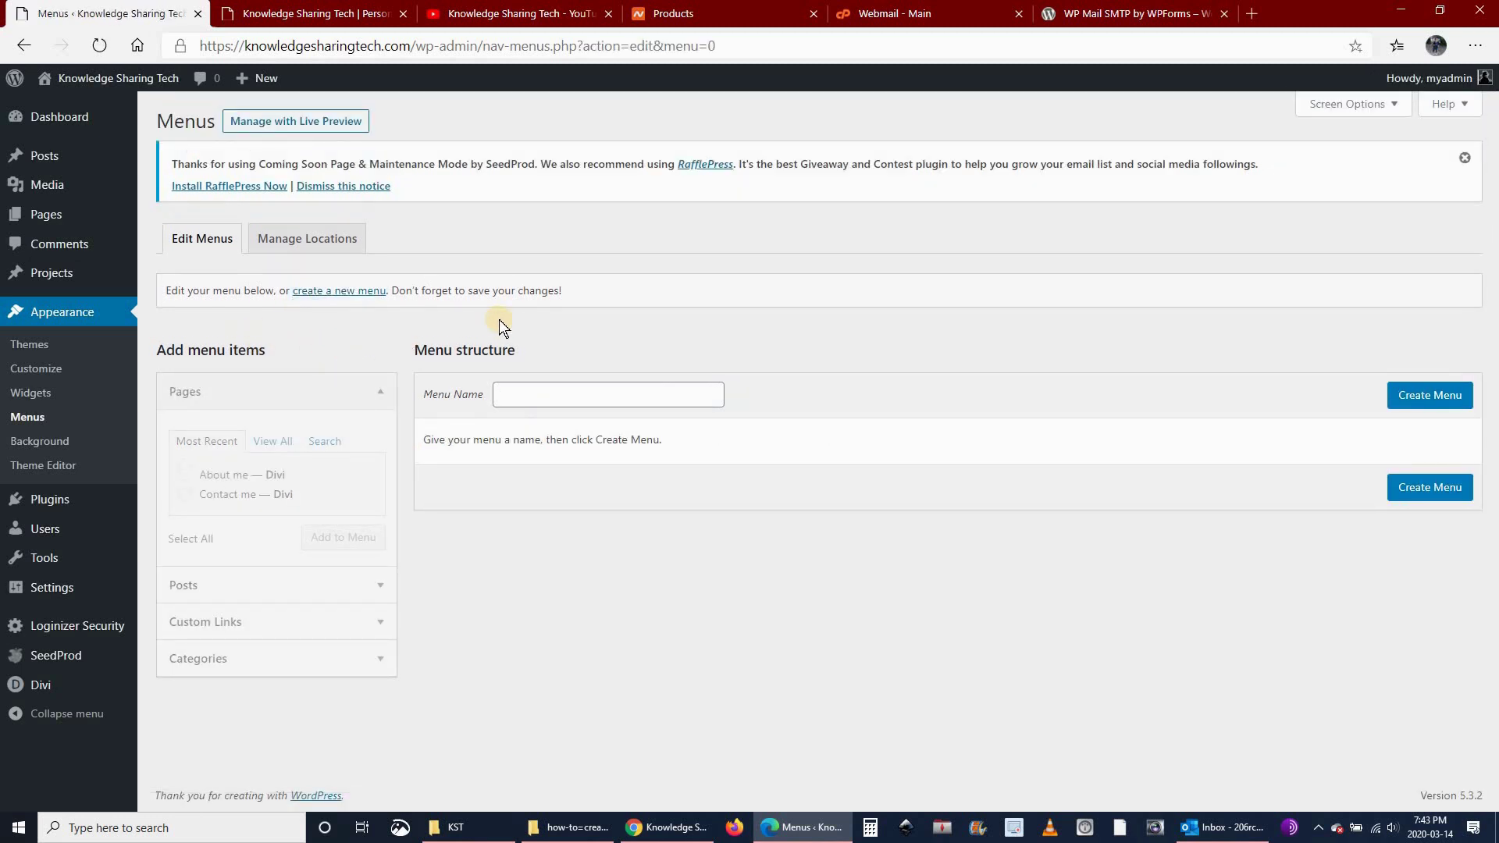
left_click(585, 391)
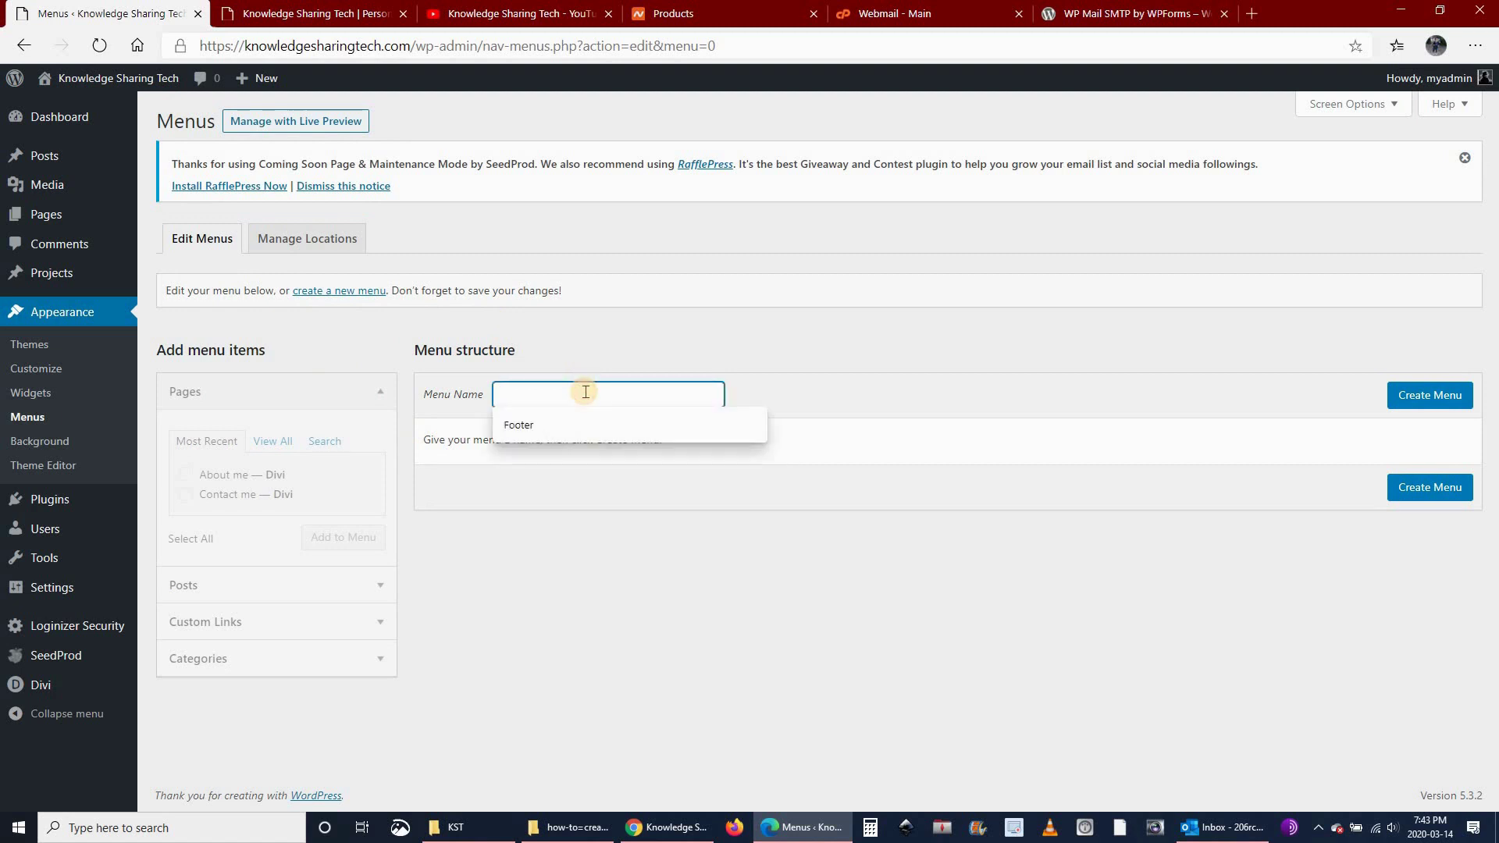
type("Secondary")
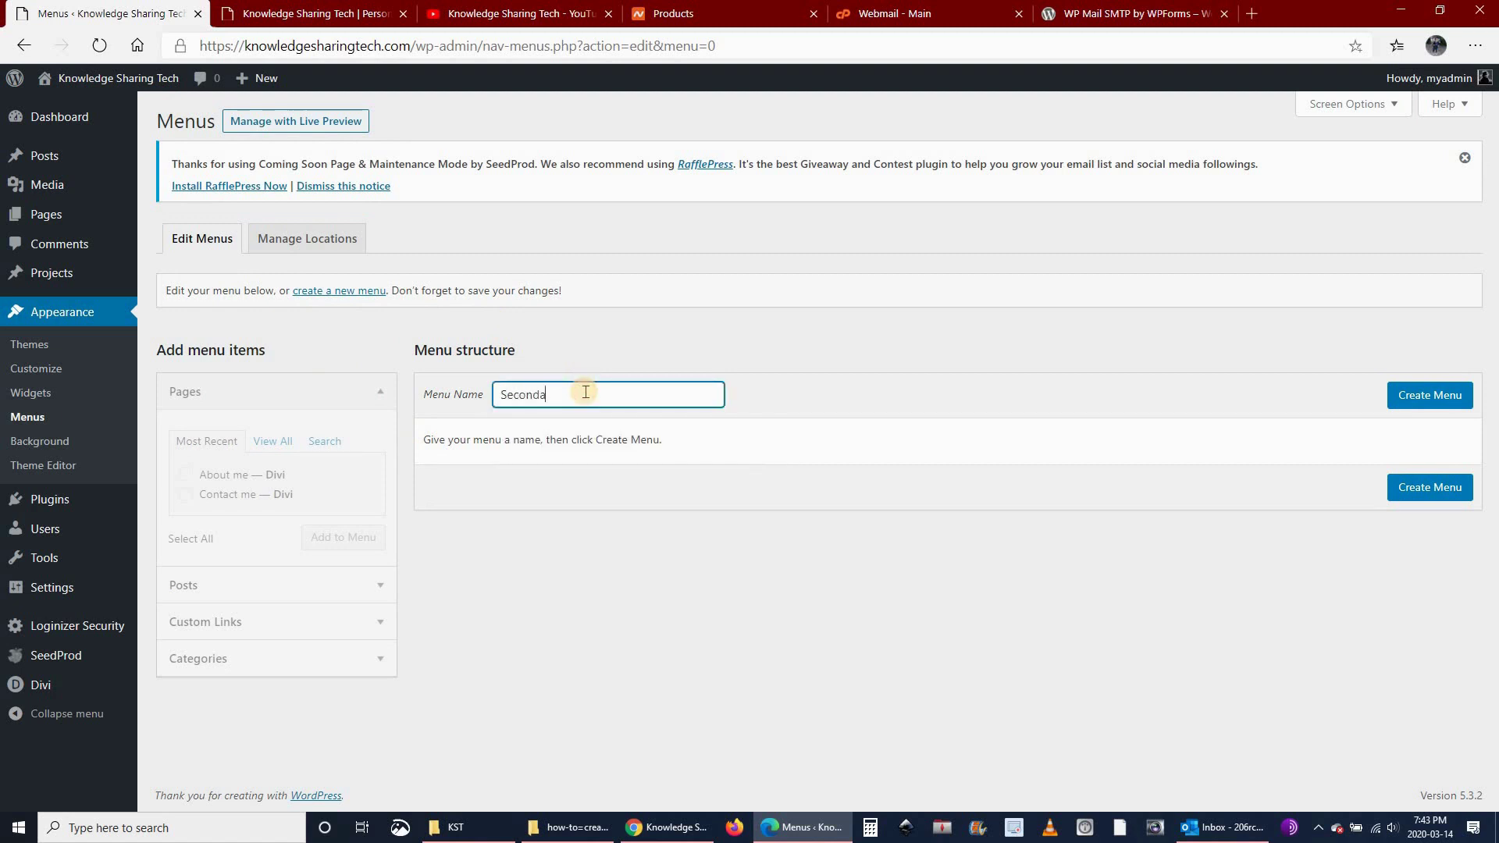
Create the Secondary menu, add a YouTube custom link to it, and save
left_click(1399, 397)
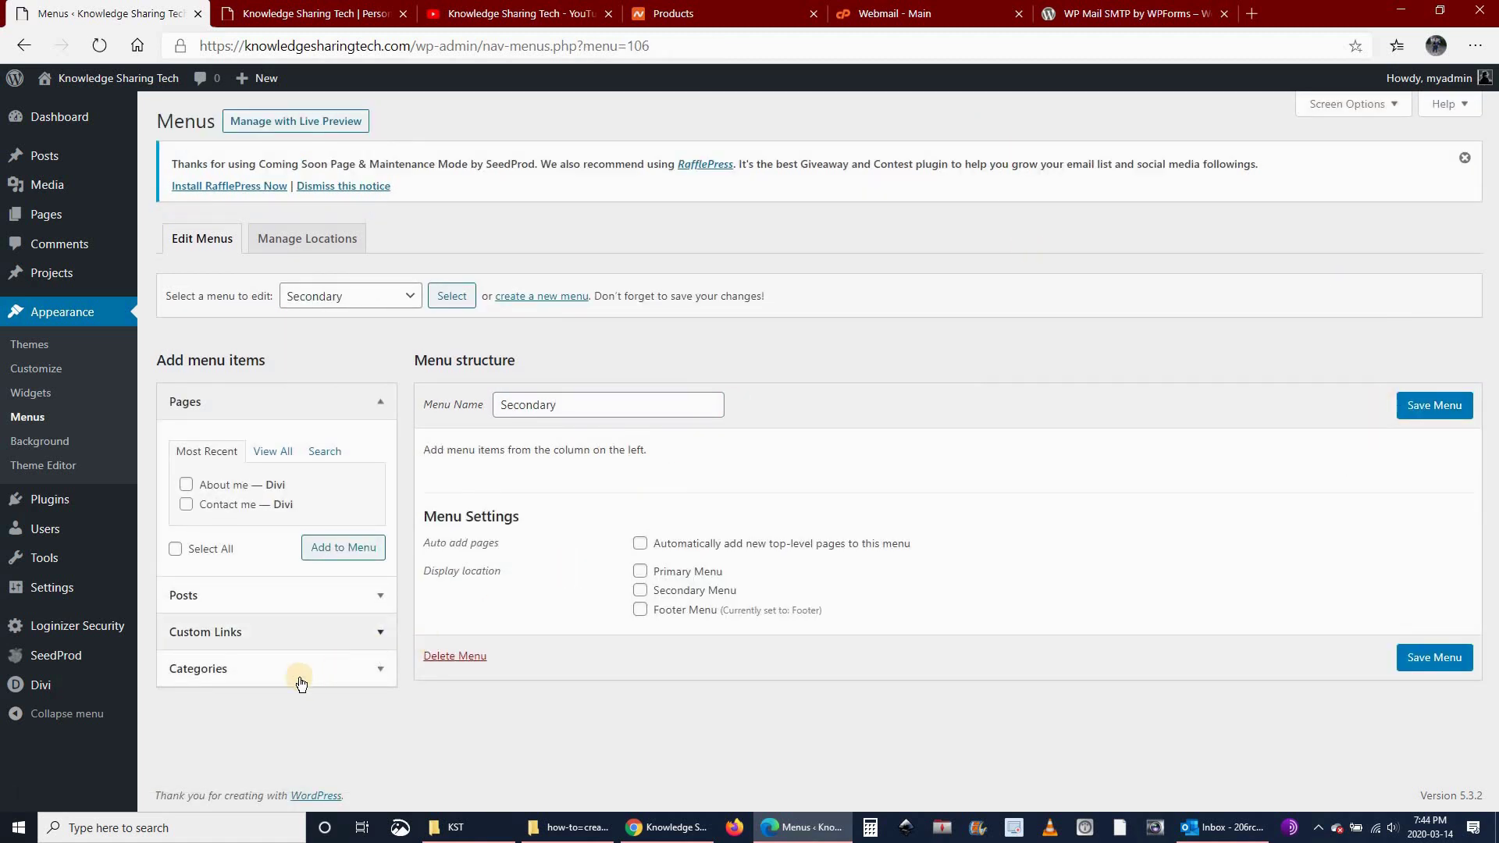
left_click(270, 629)
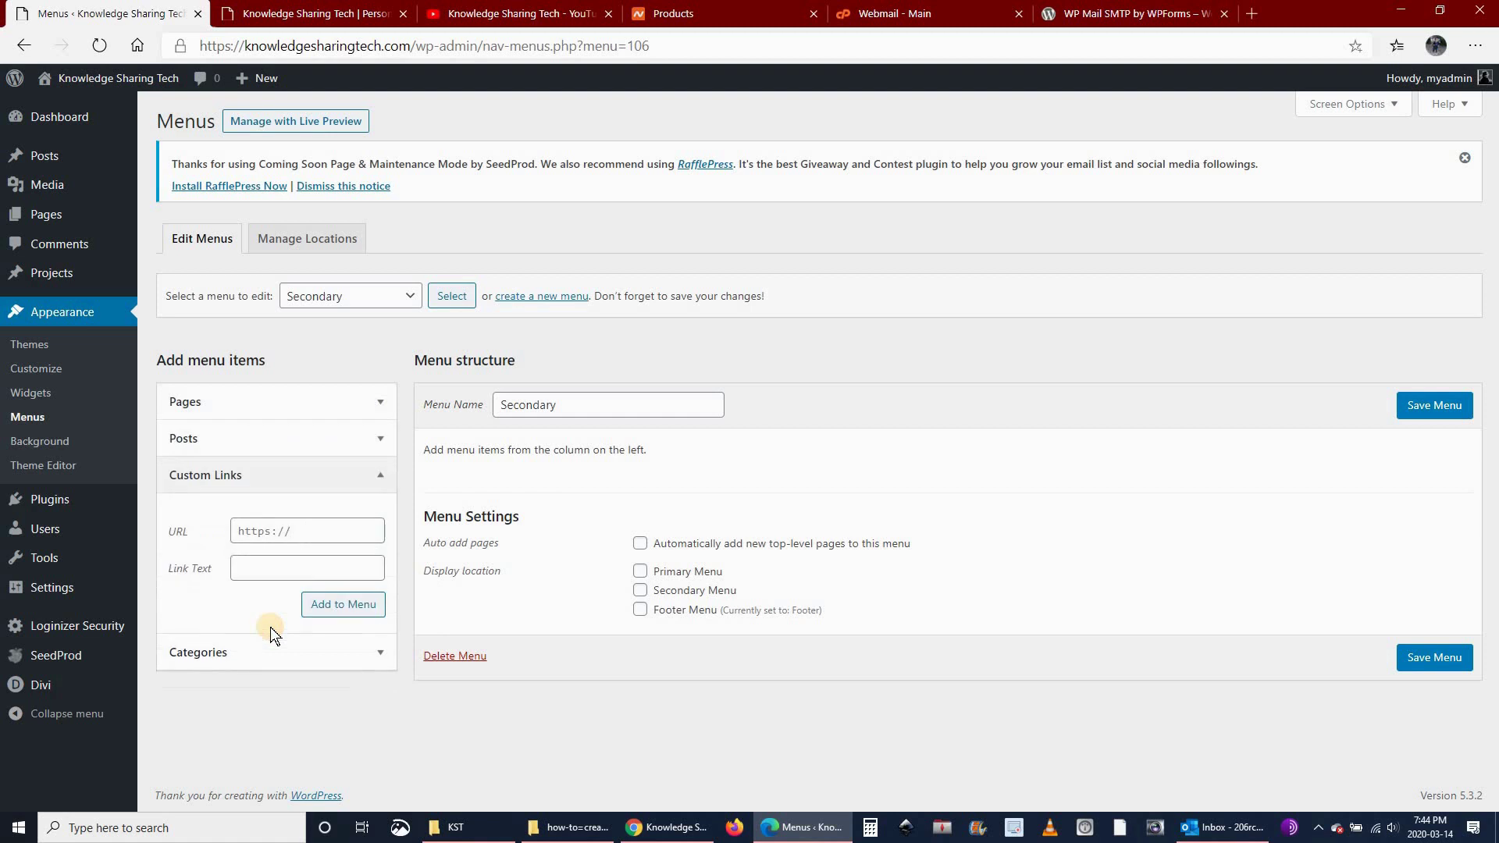
left_click(286, 528)
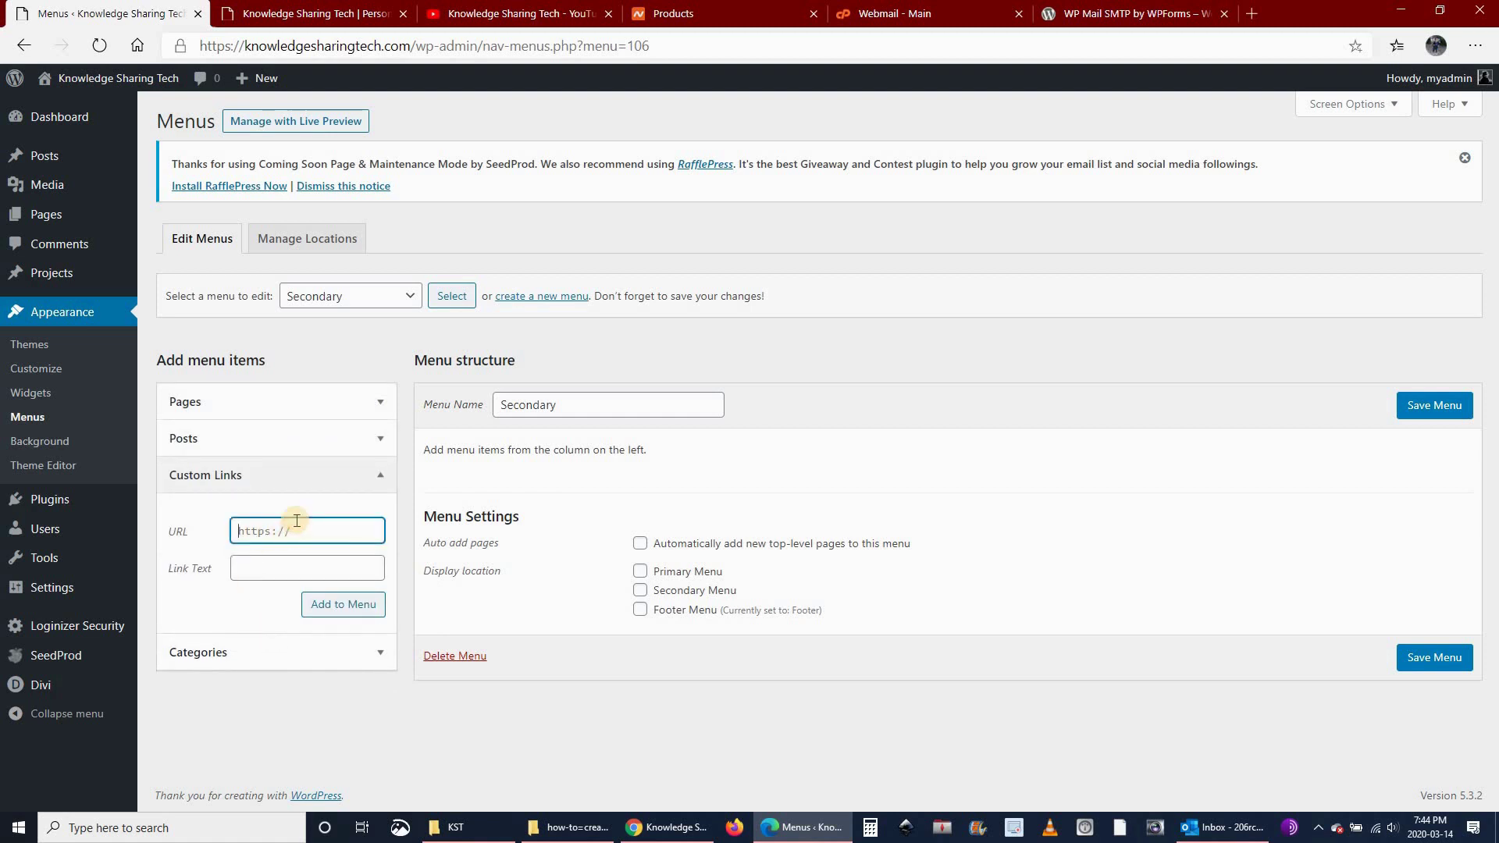
left_click(296, 564)
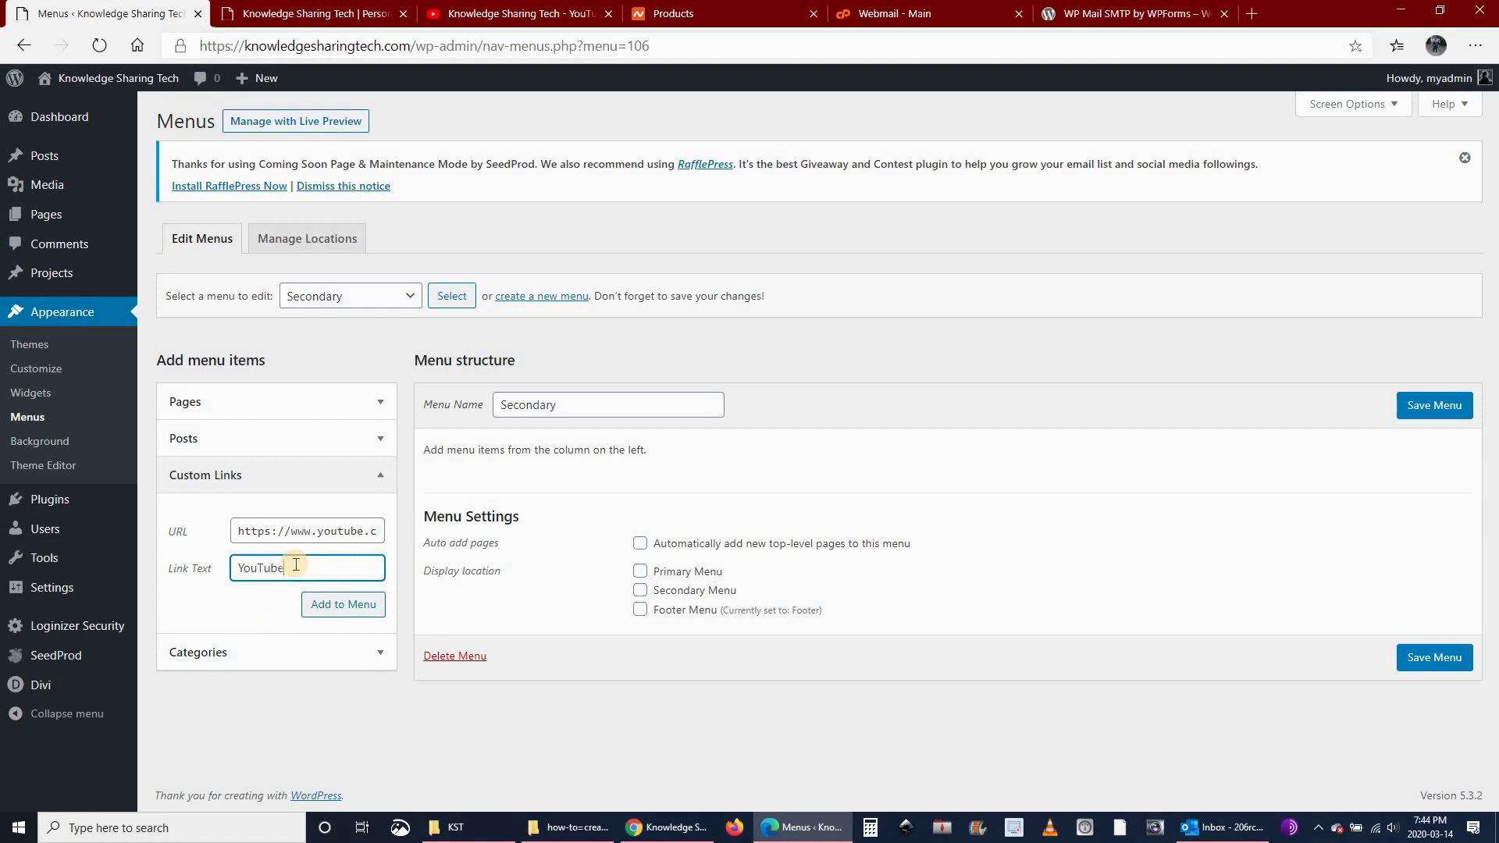
left_click(333, 607)
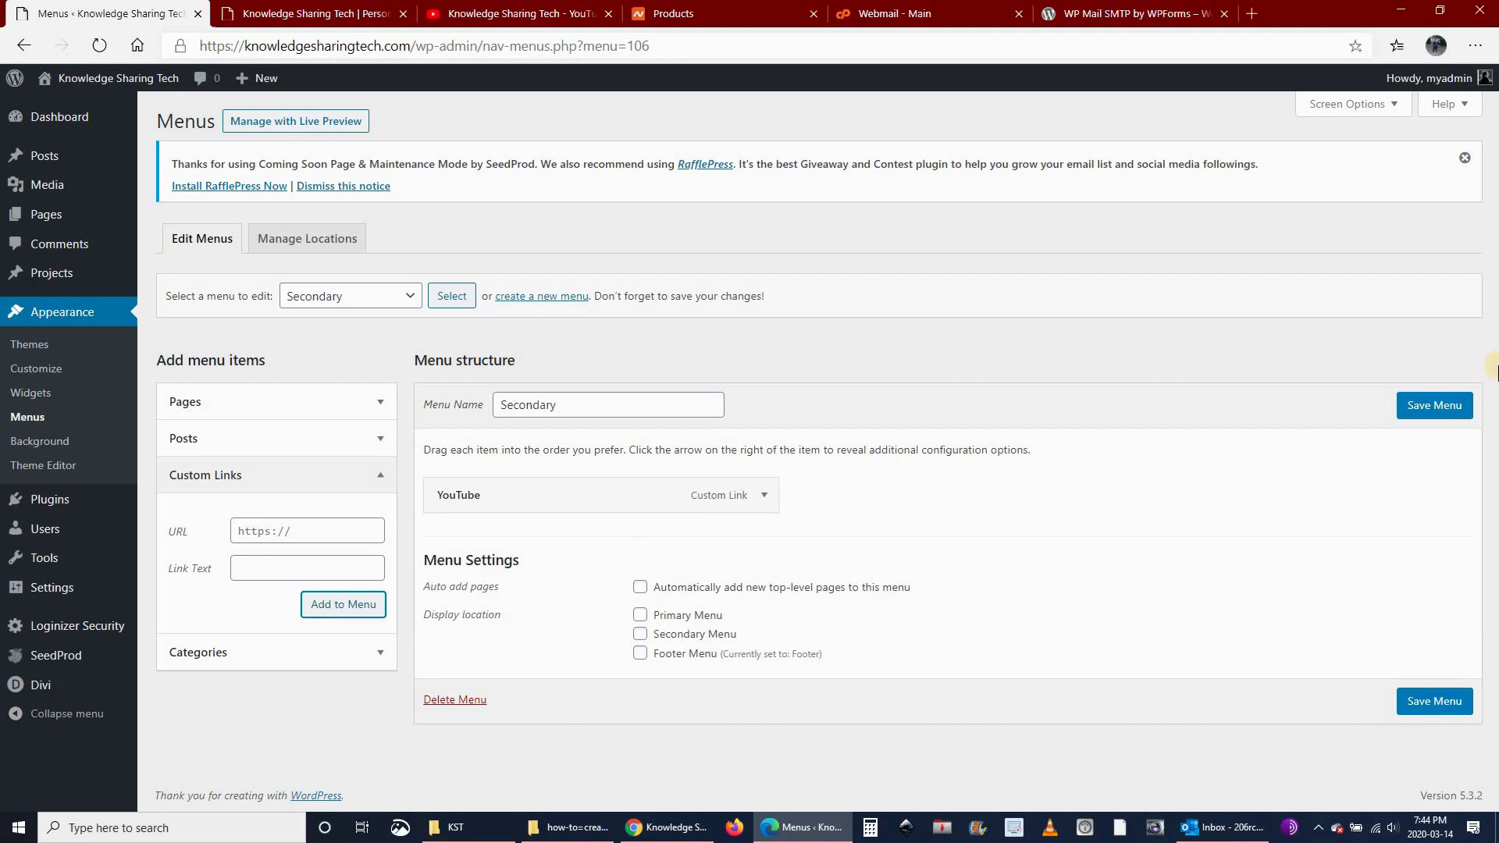
left_click(1443, 410)
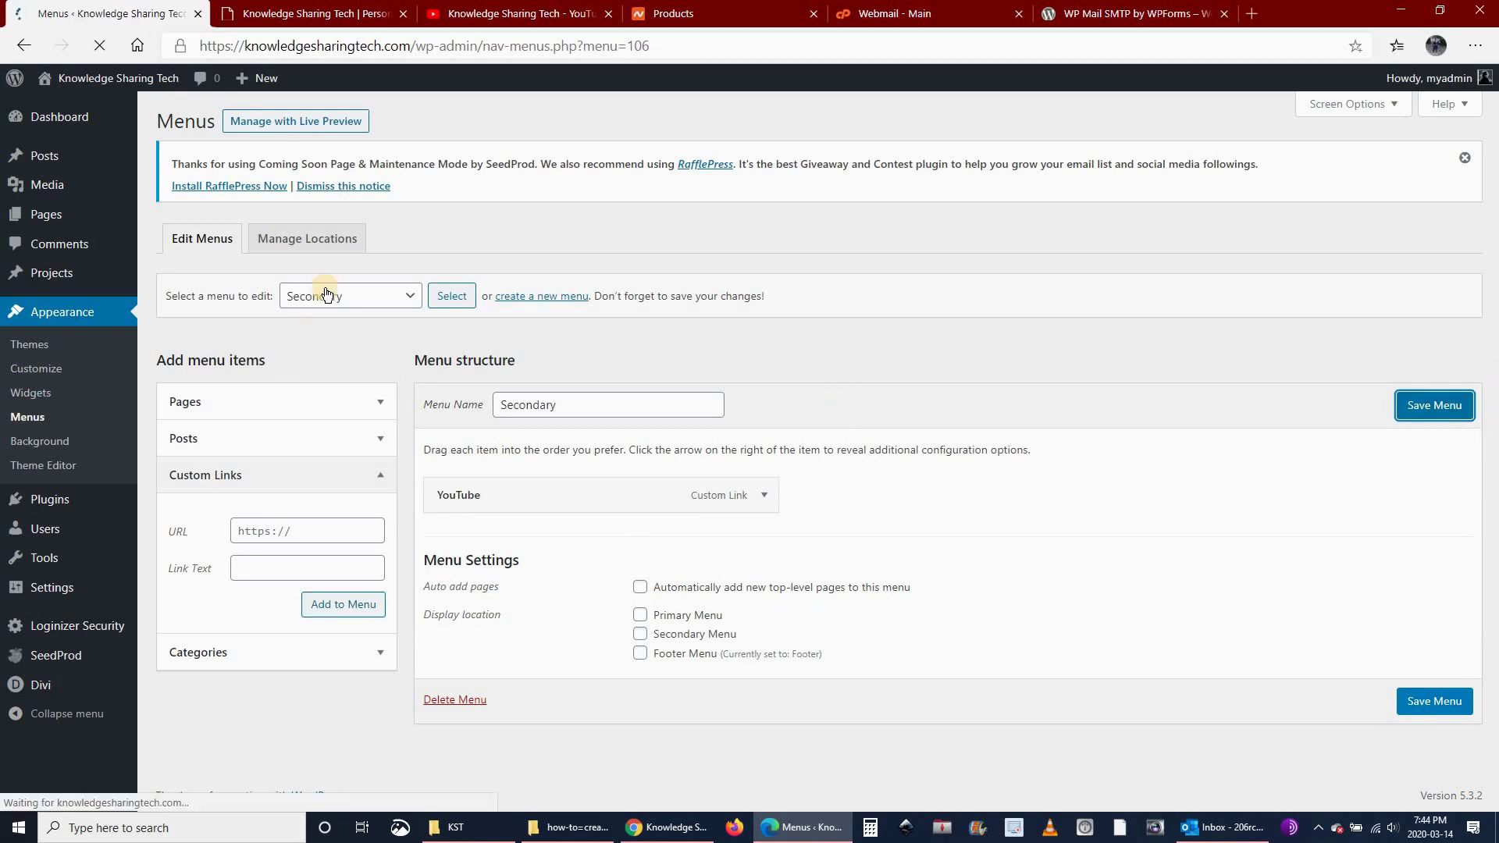
Under Manage Locations, assign Footer to Footer Menu and Secondary to Secondary Menu, then save
left_click(295, 287)
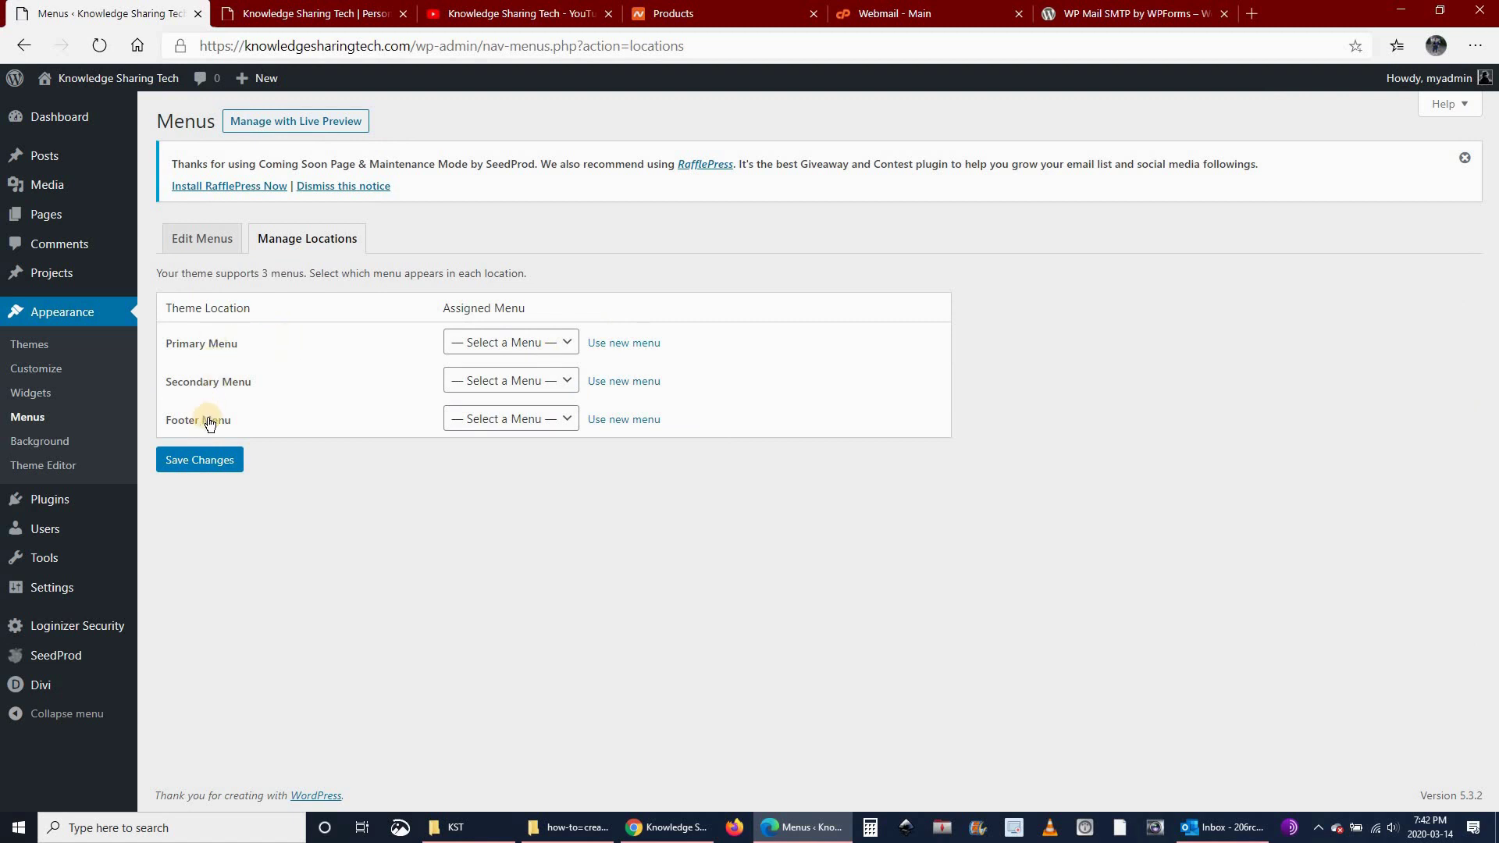
left_click(569, 420)
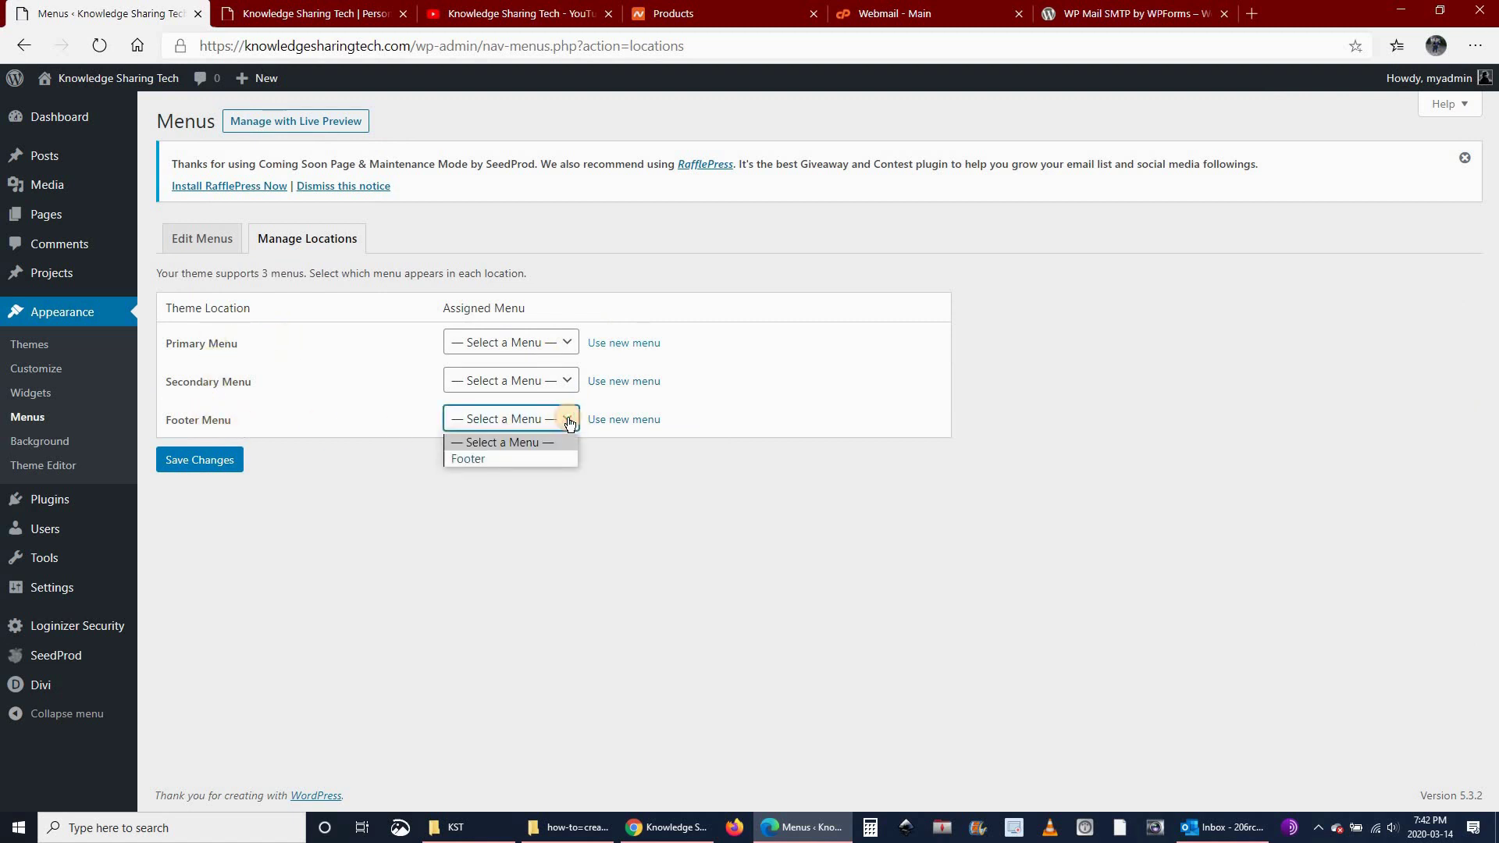
left_click(467, 459)
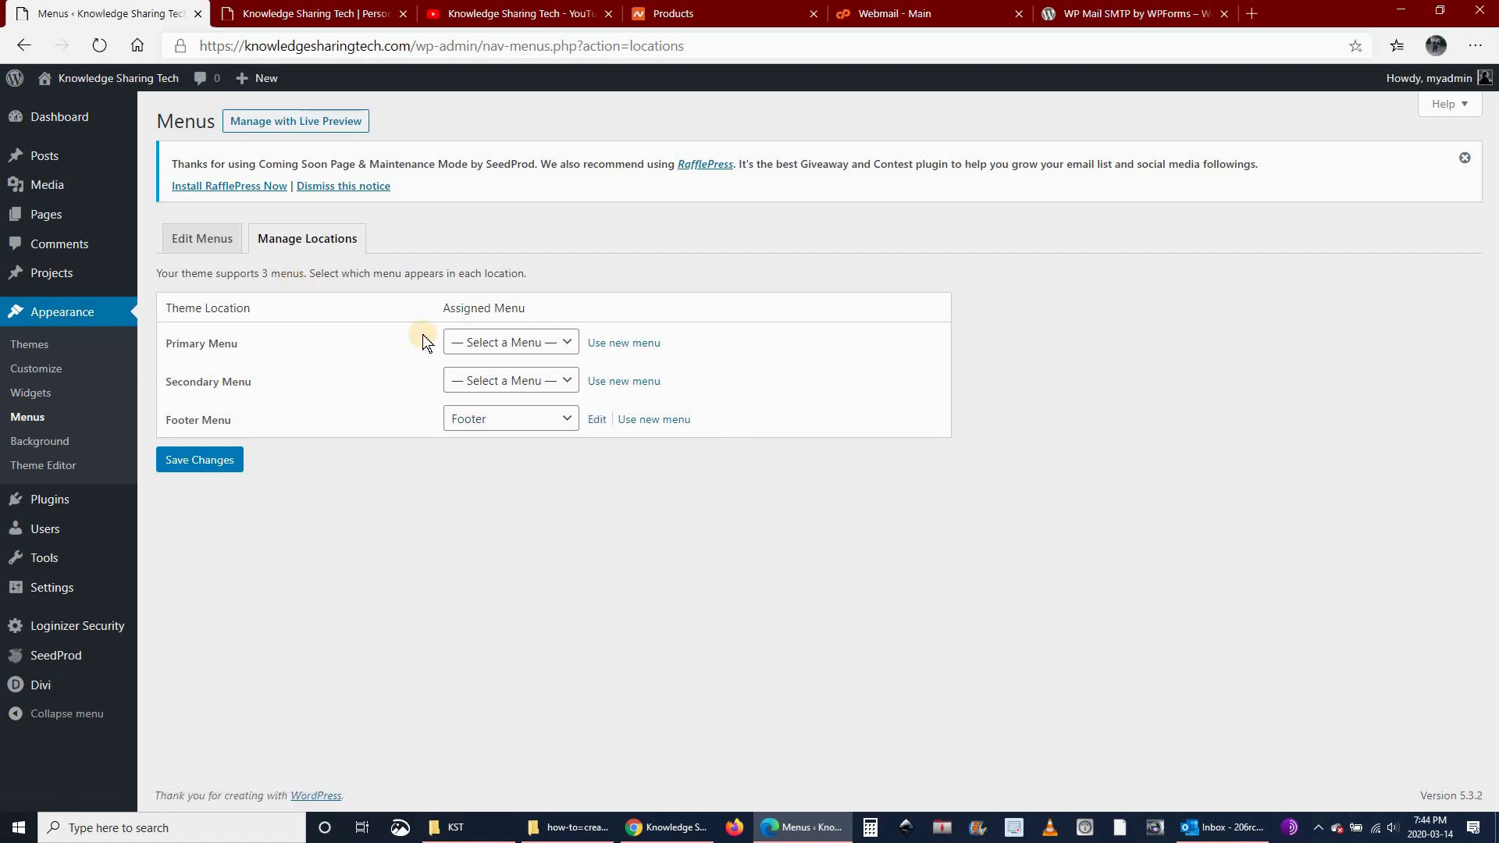
left_click(526, 388)
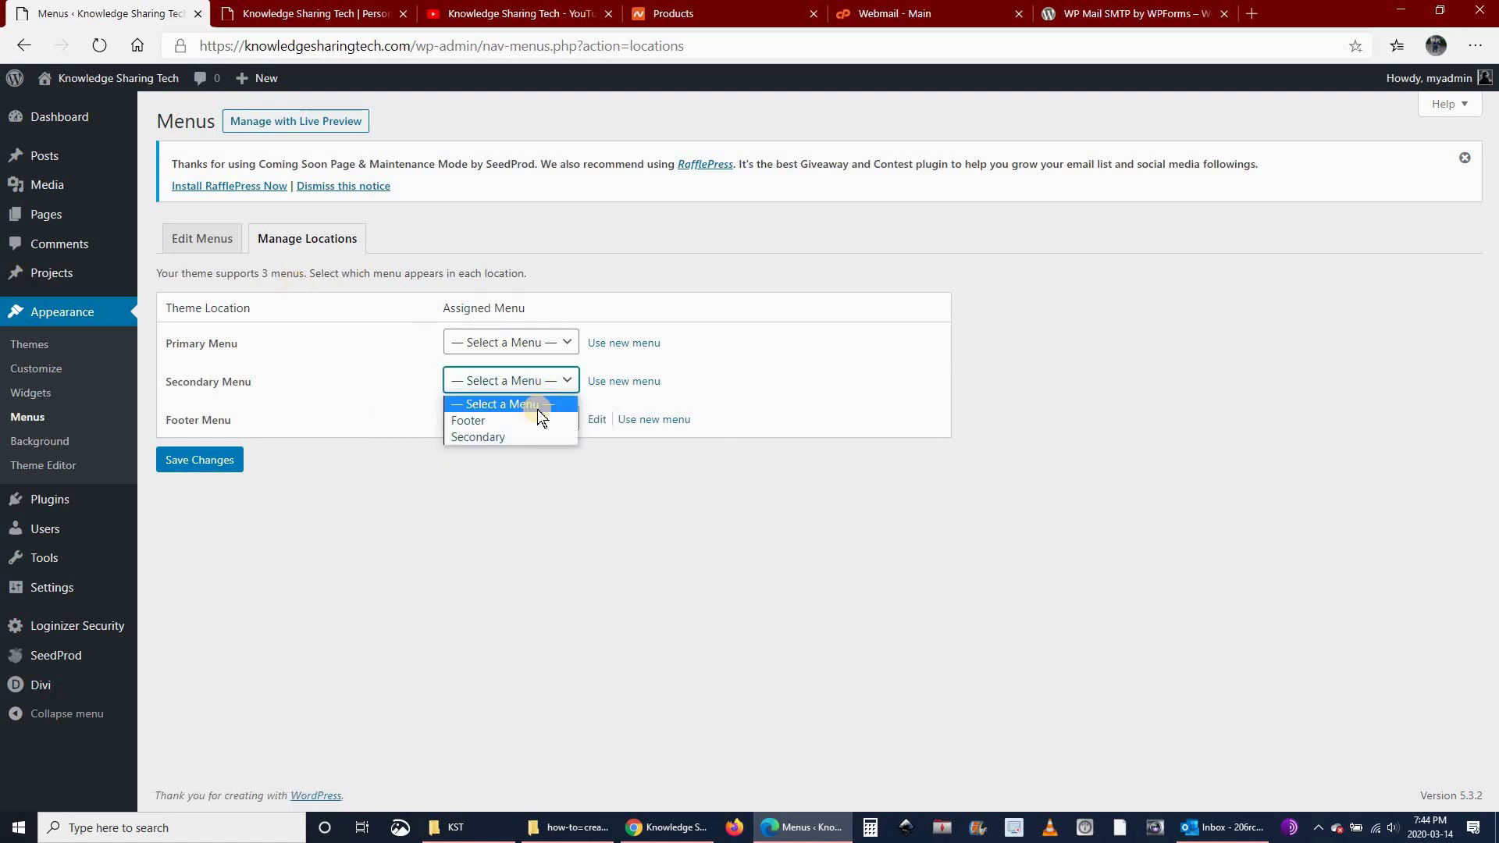
left_click(481, 436)
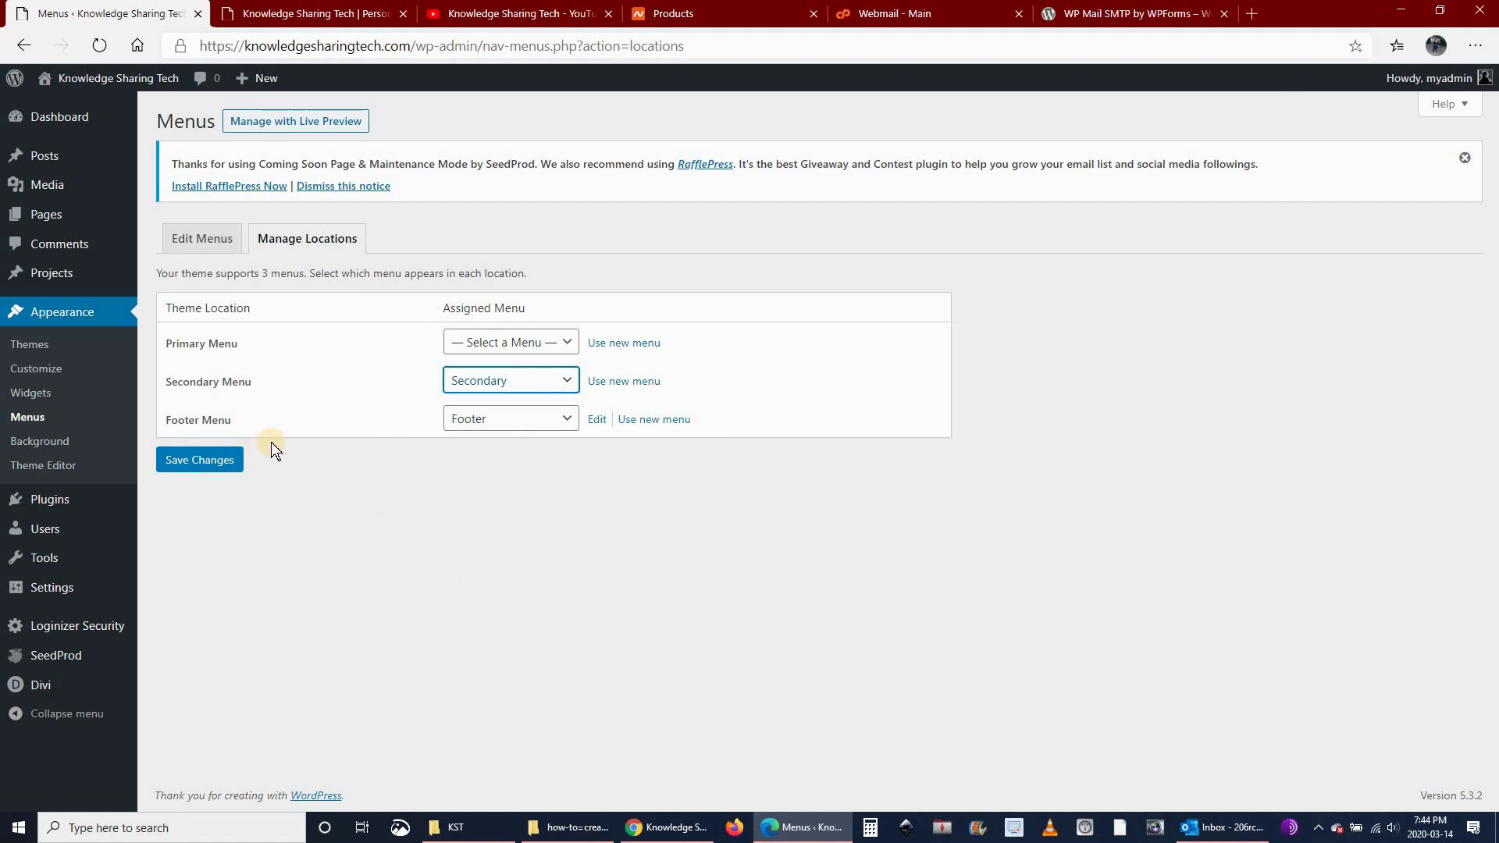
left_click(198, 462)
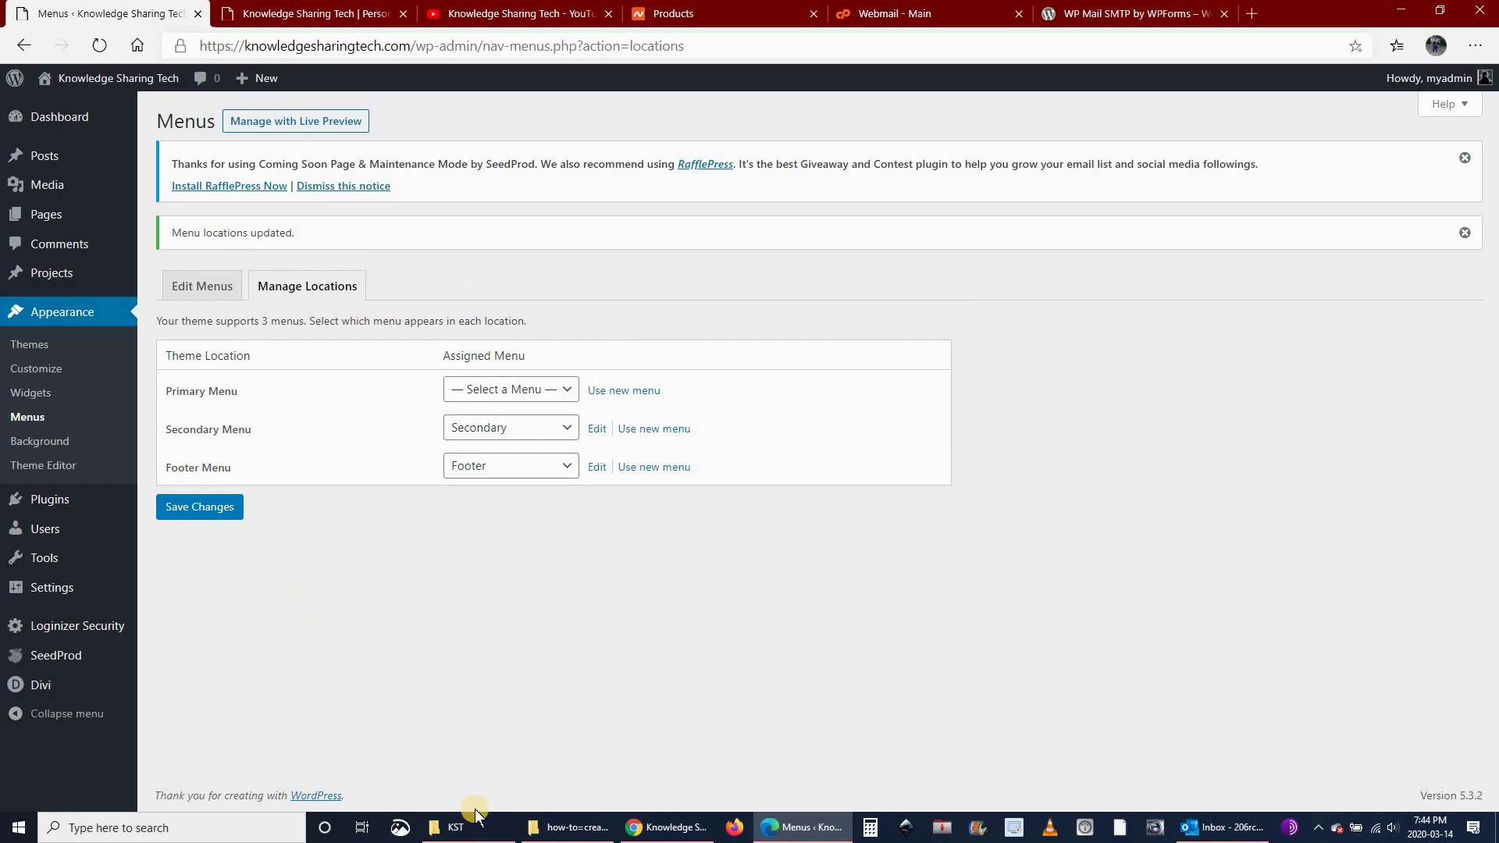
left_click(668, 828)
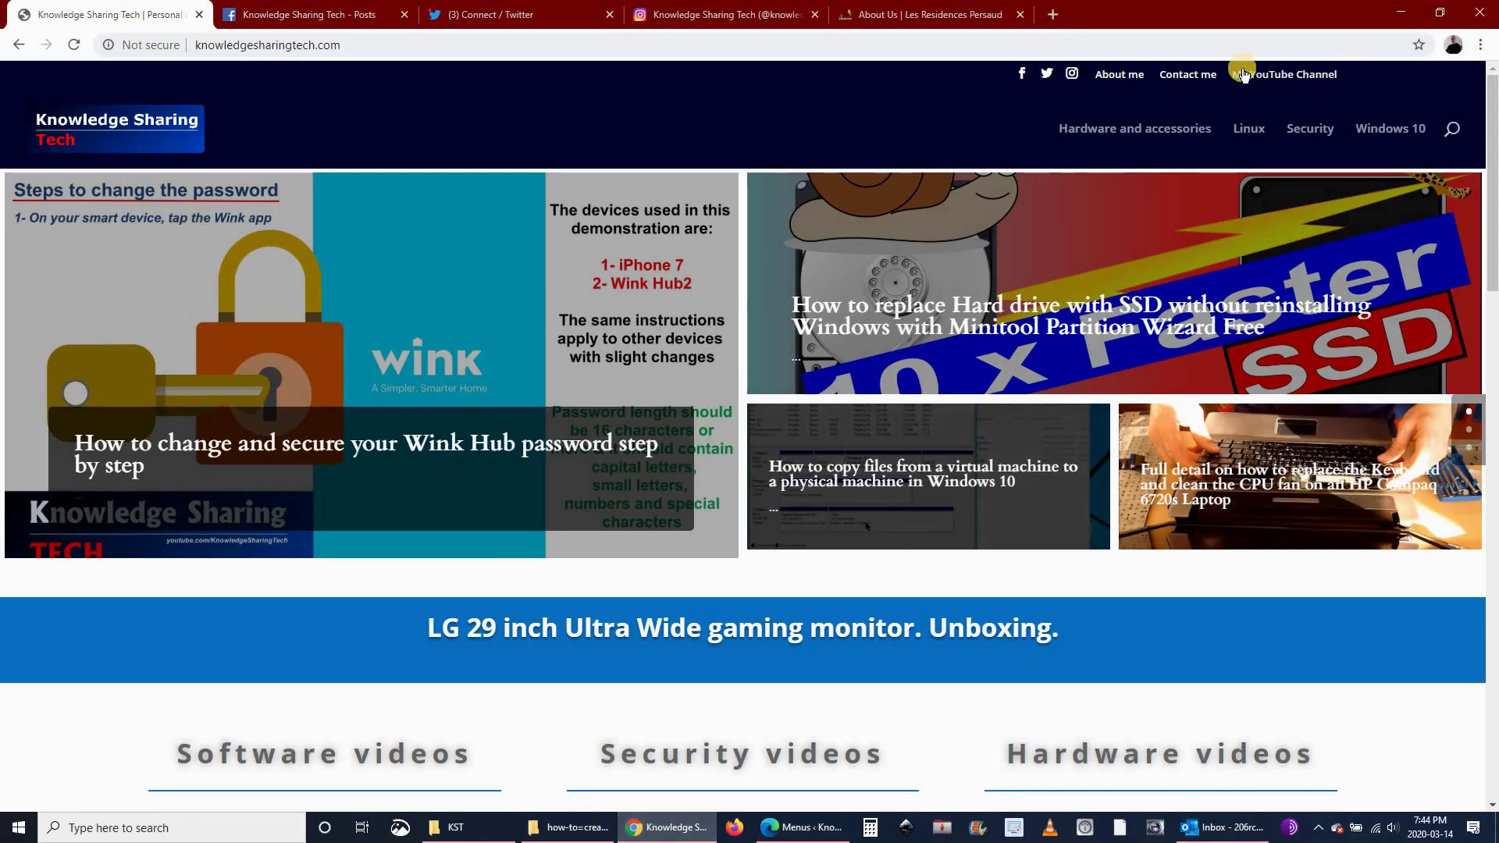
Reload the live site and test the header's YouTube link, then close the channel tab
left_click(76, 45)
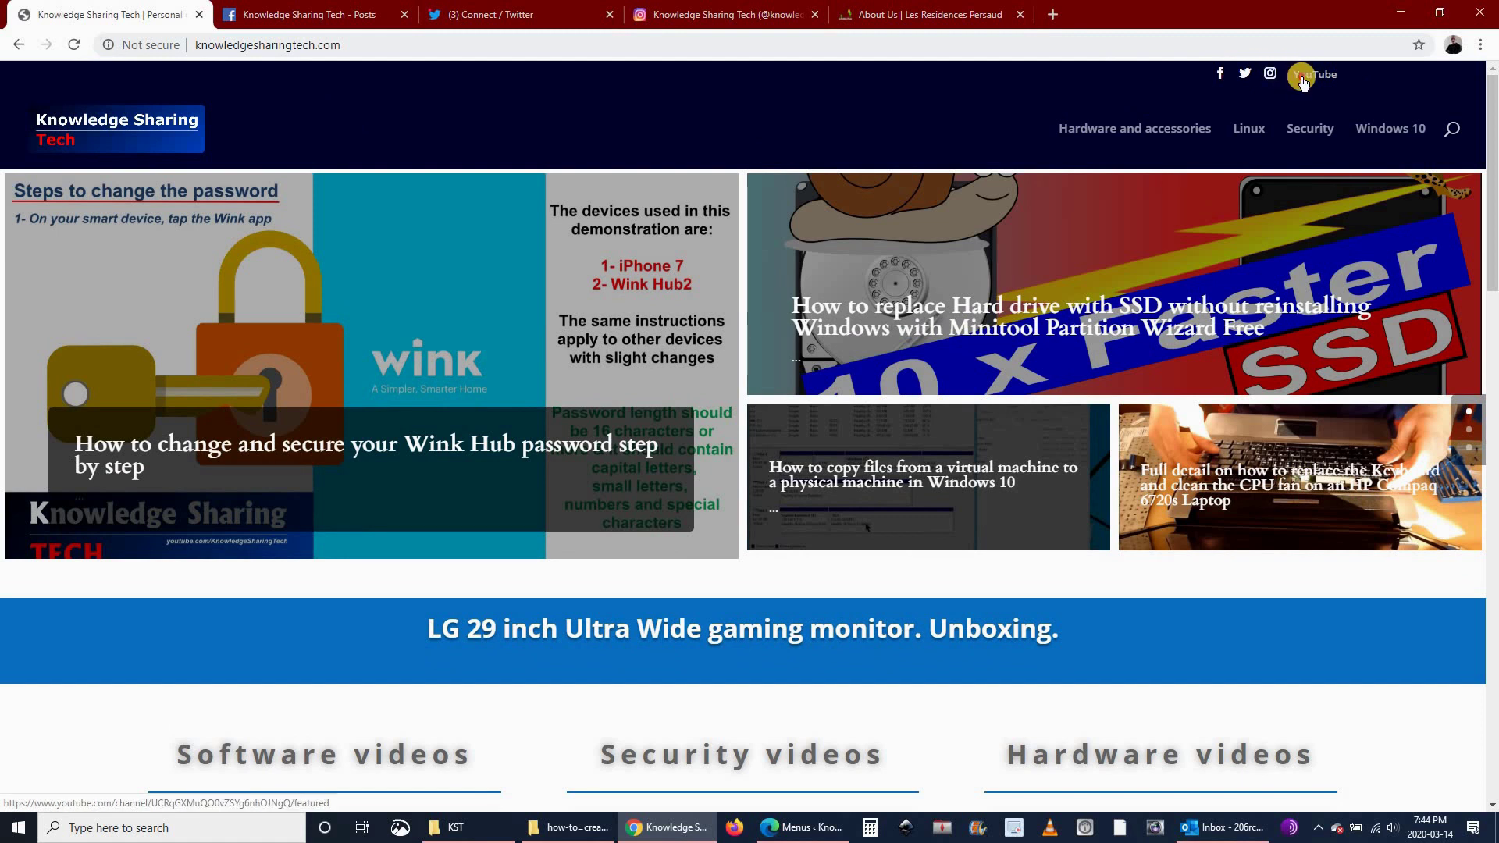
left_click(1301, 81)
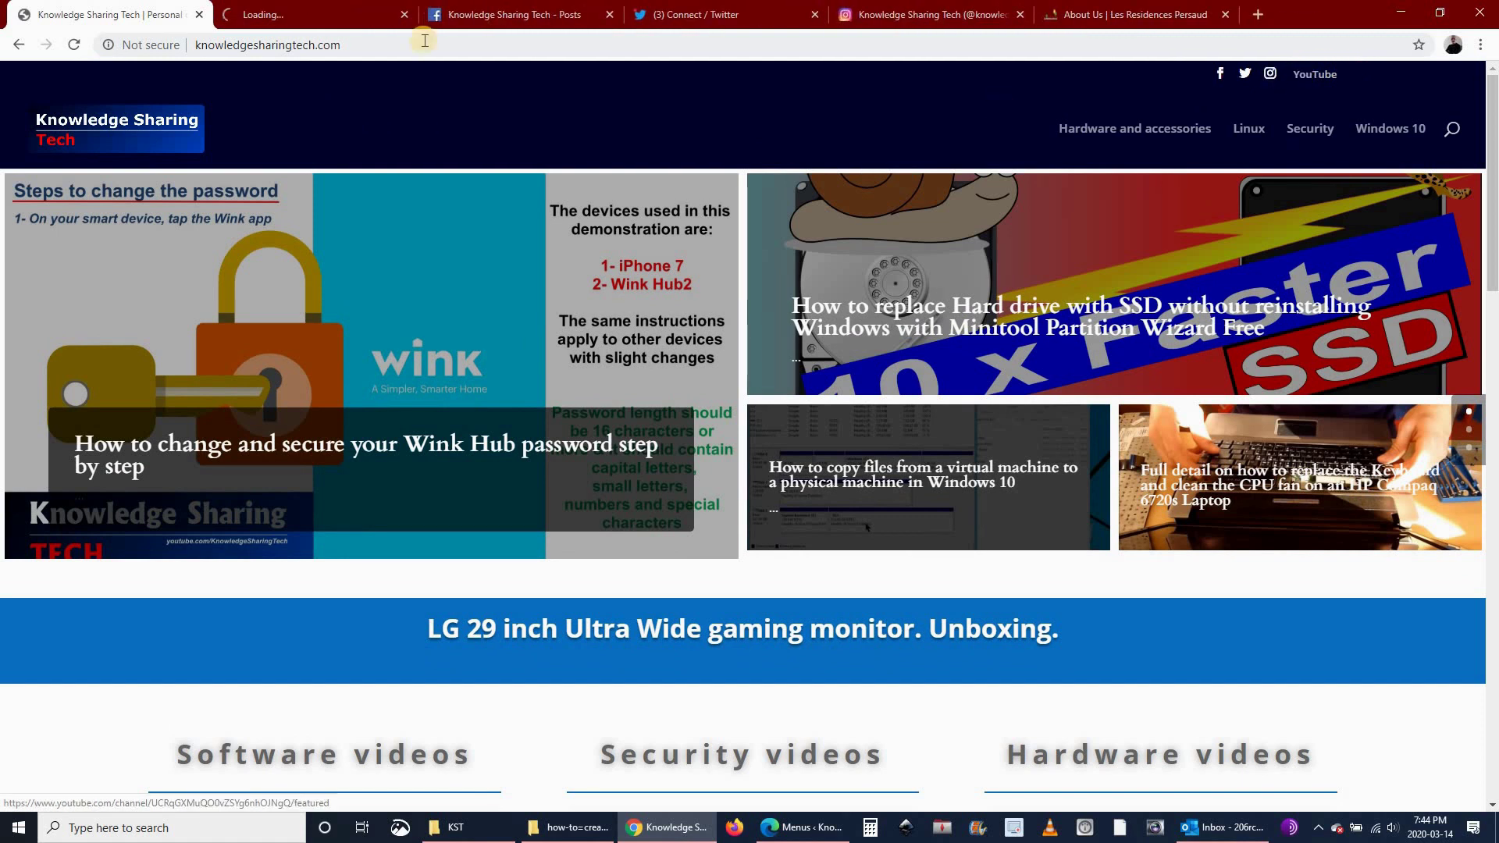
left_click(291, 14)
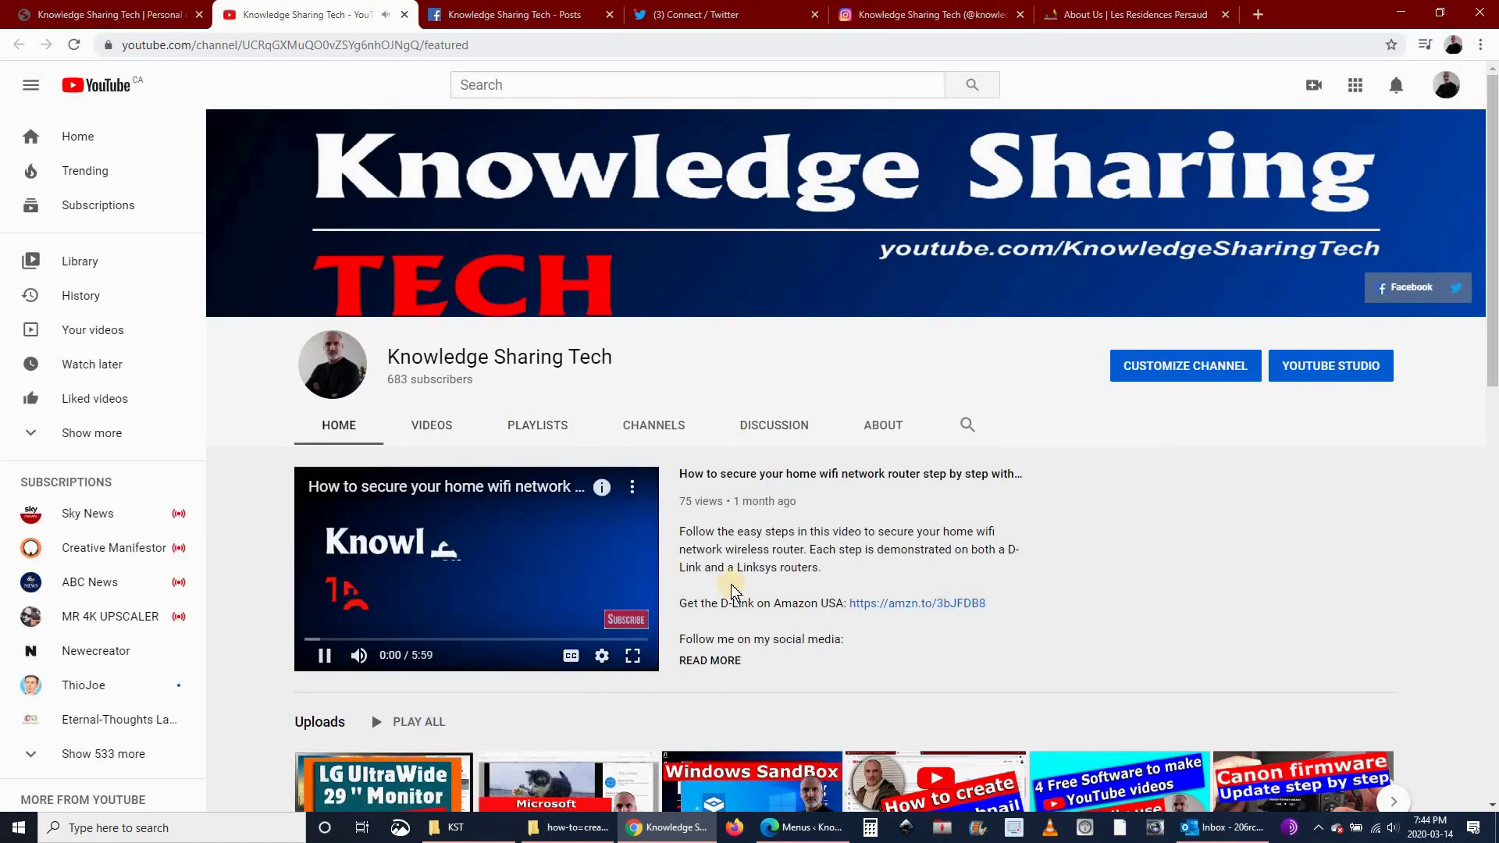
scroll(702, 578, "down", 5)
scroll(689, 581, "down", 4)
scroll(679, 578, "up", 10)
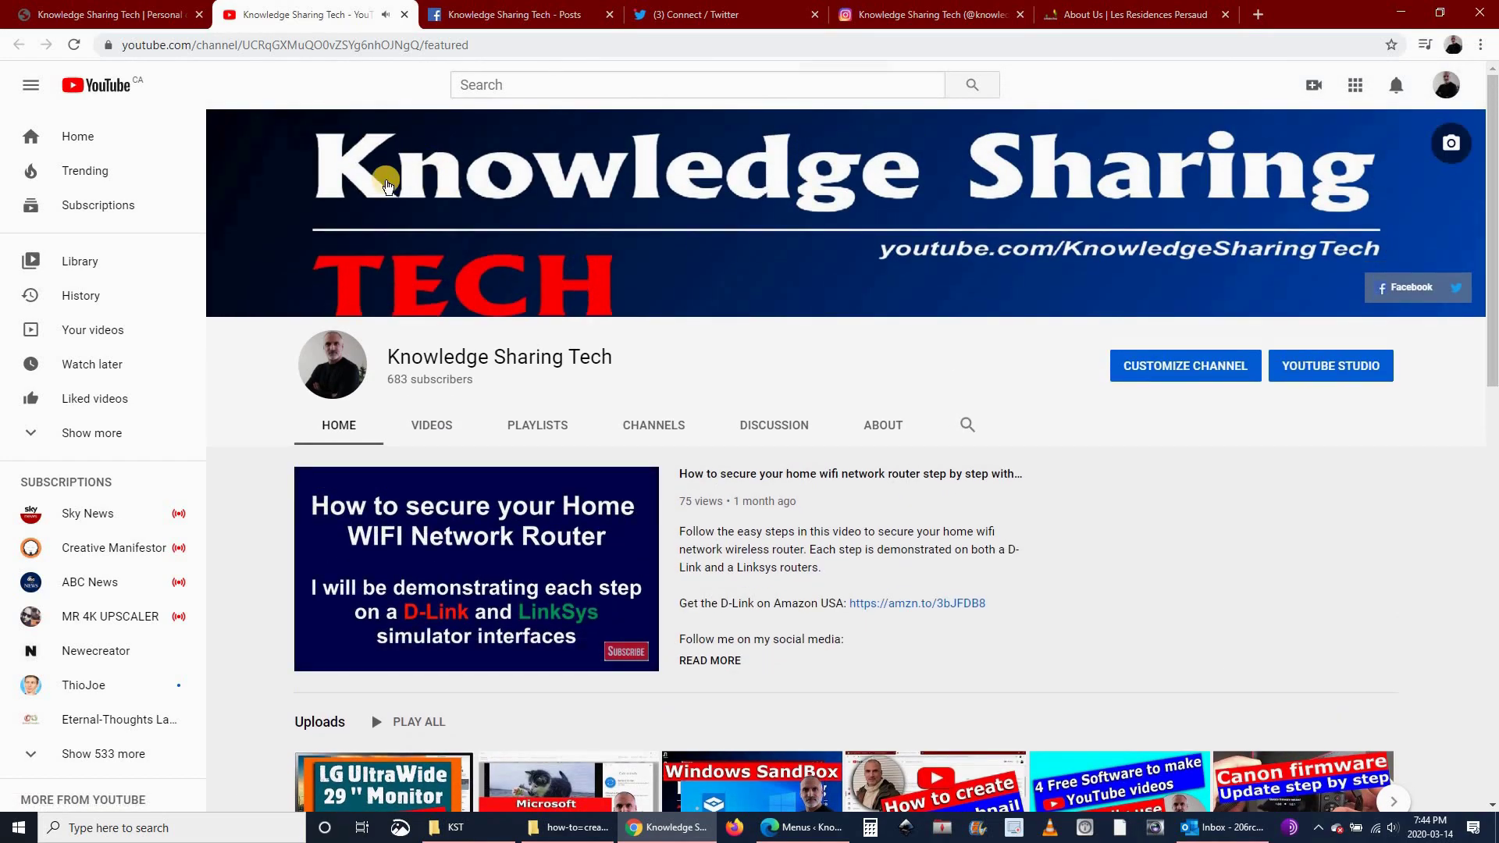
left_click(404, 15)
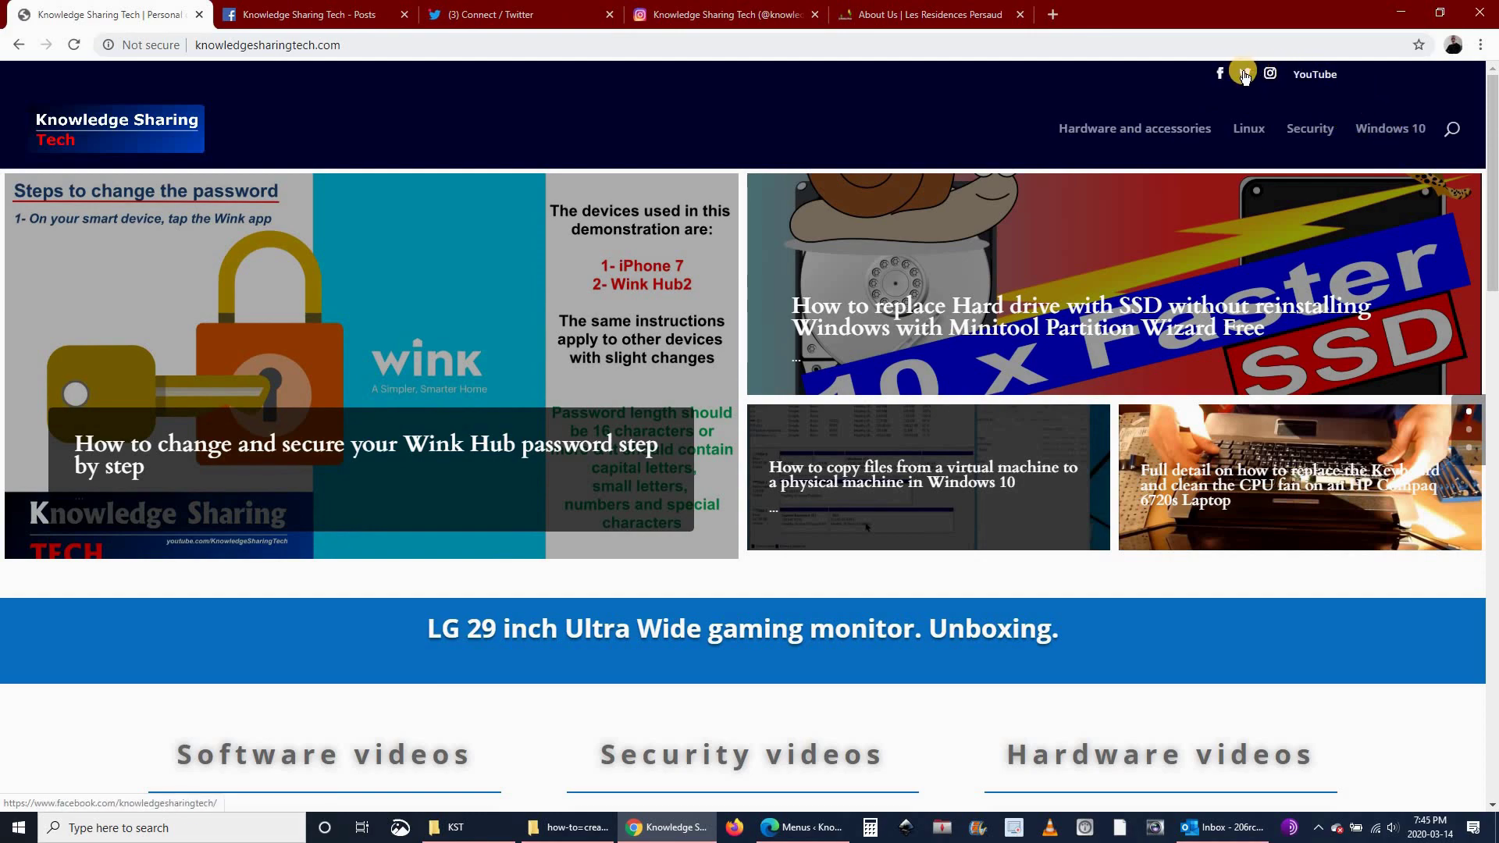
Test the footer's About me and Contact me links, then reload the homepage
scroll(725, 466, "down", 15)
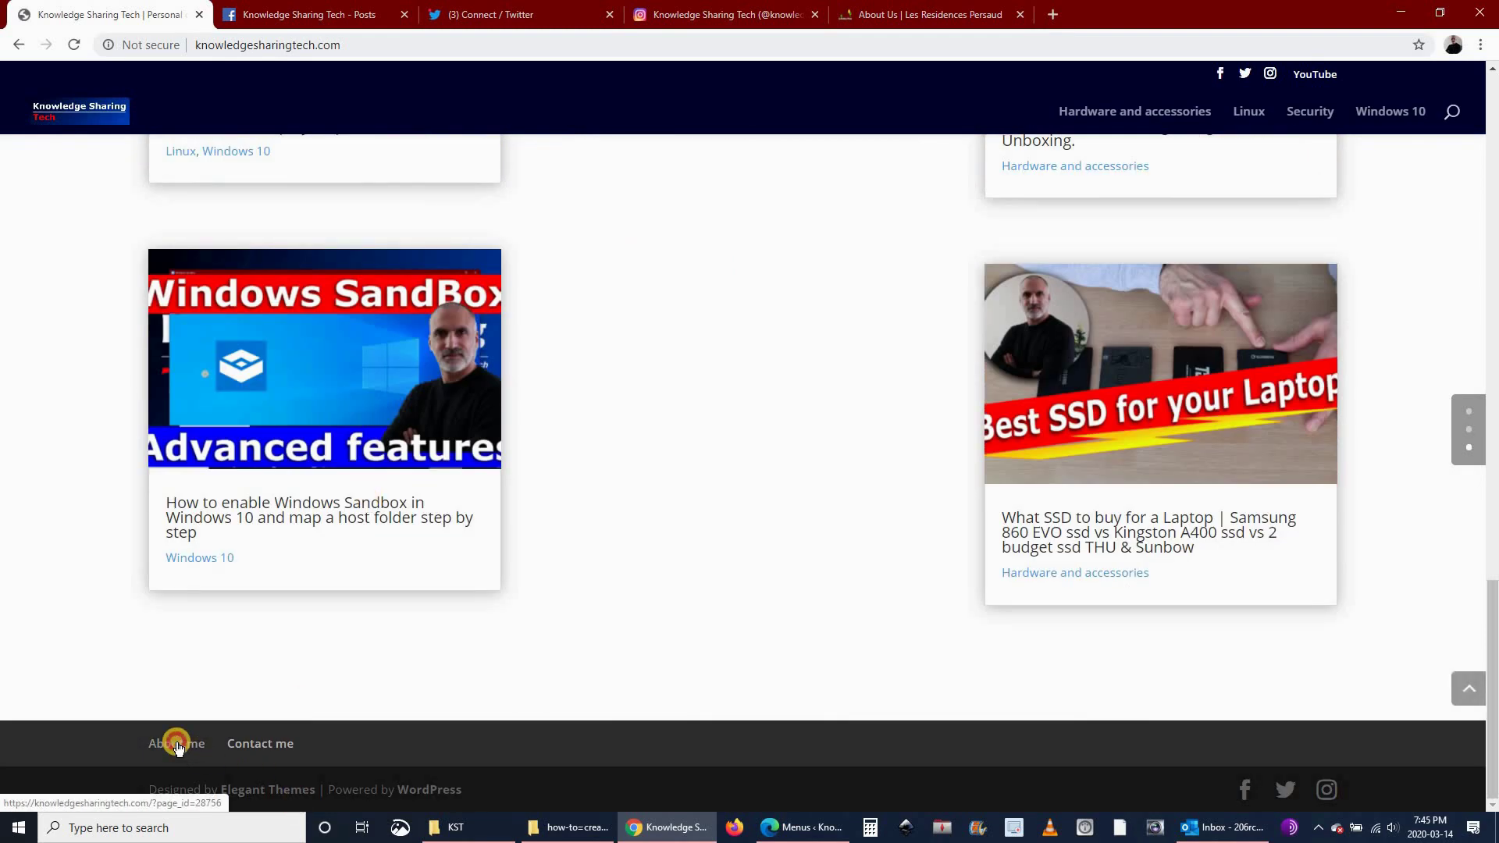
left_click(178, 746)
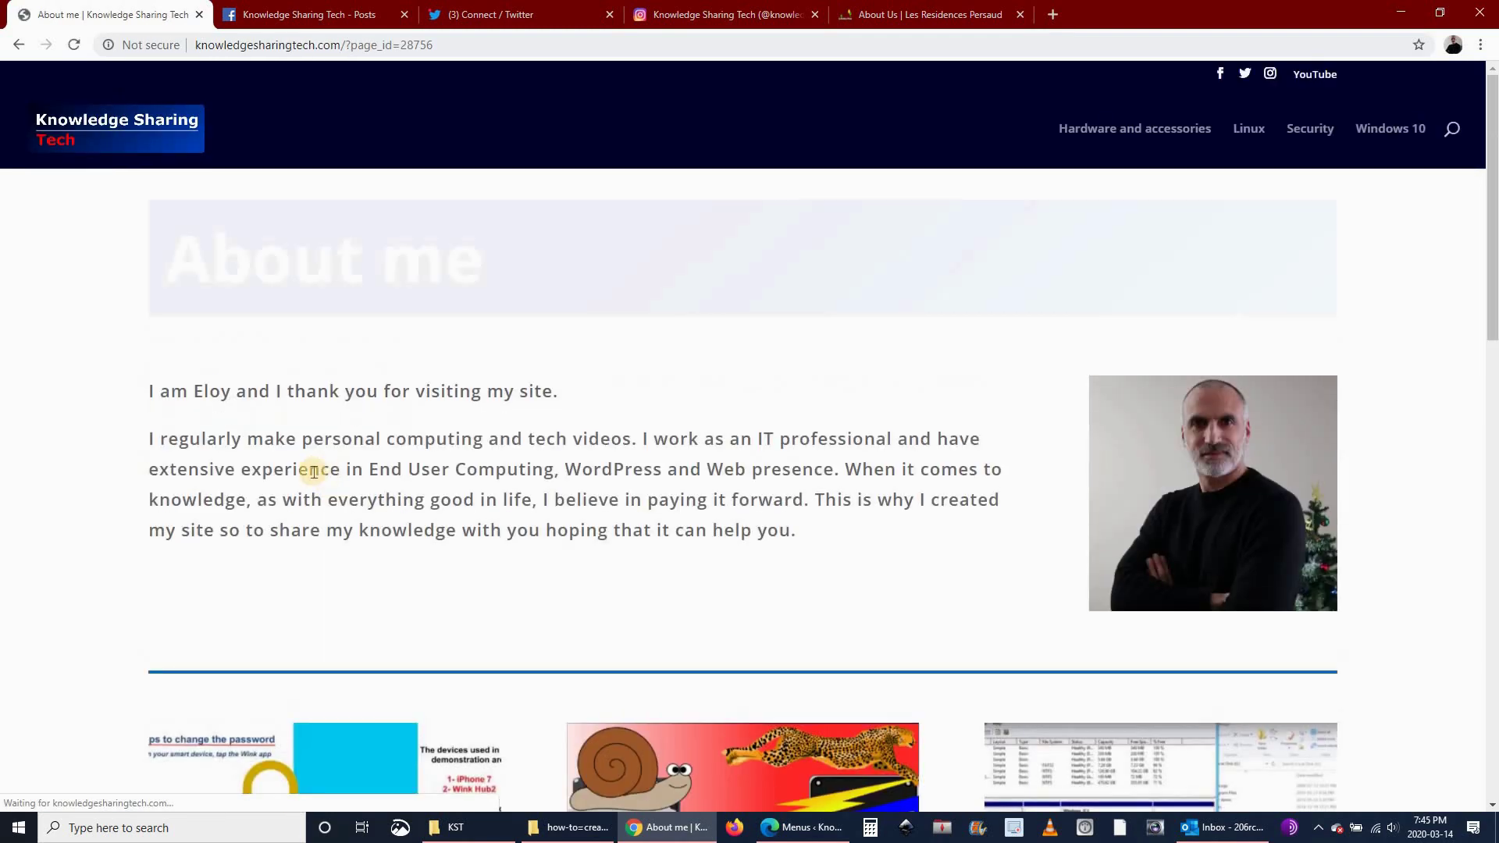
scroll(294, 488, "down", 15)
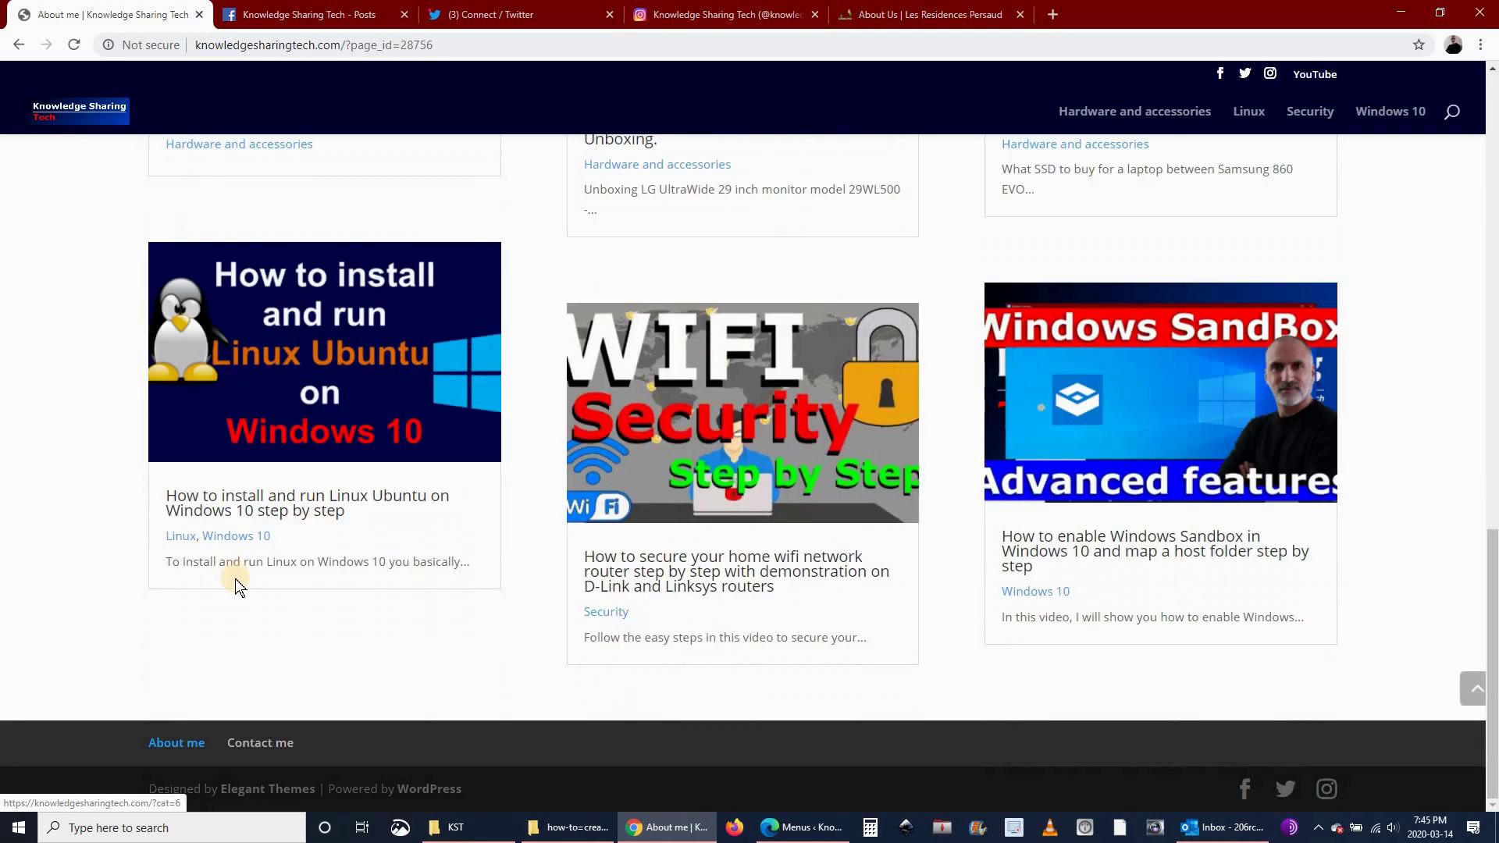
left_click(257, 743)
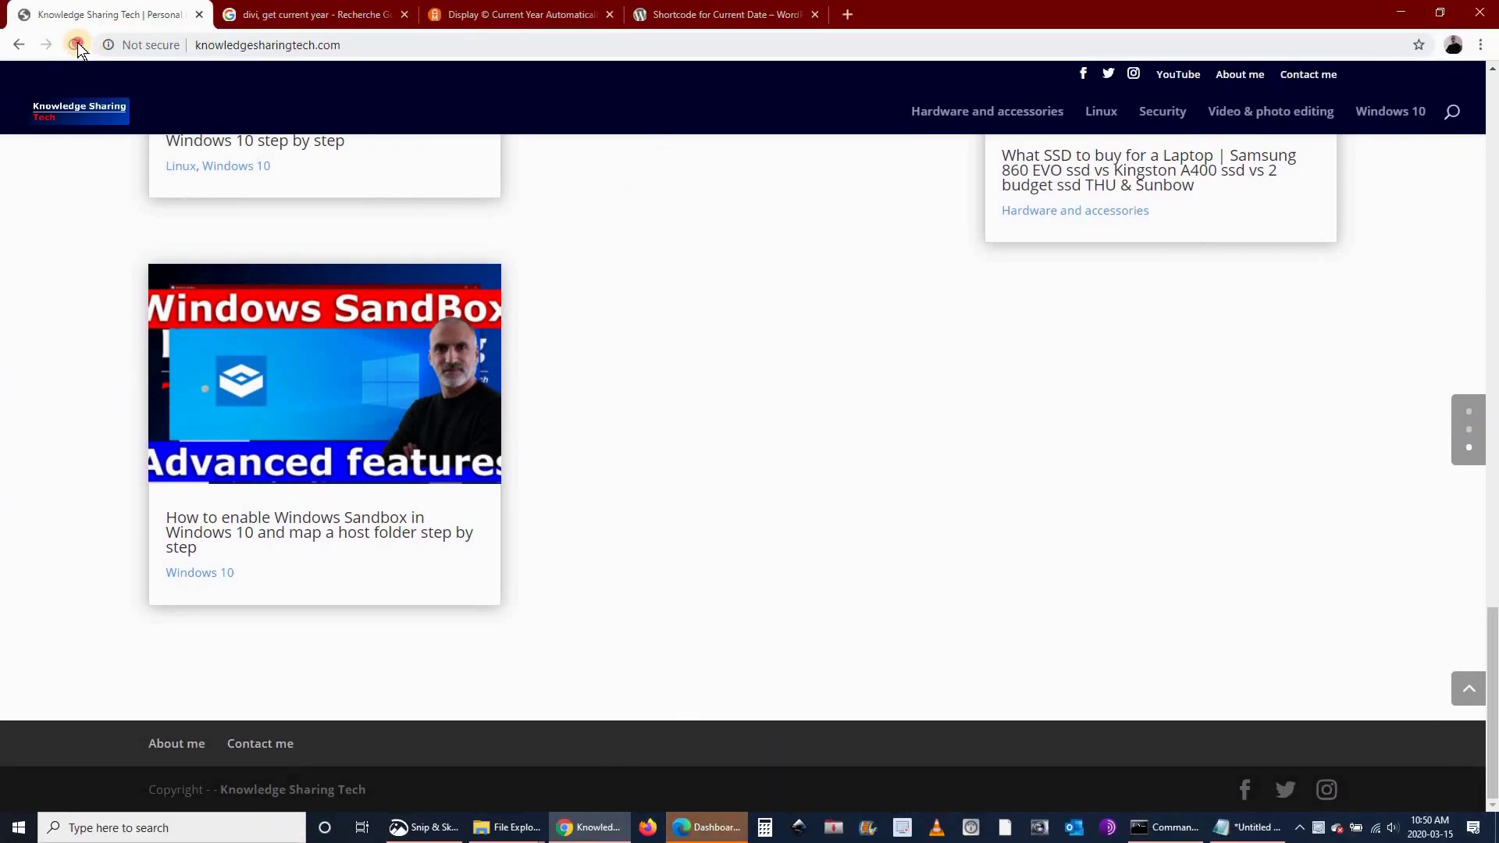
left_click(73, 44)
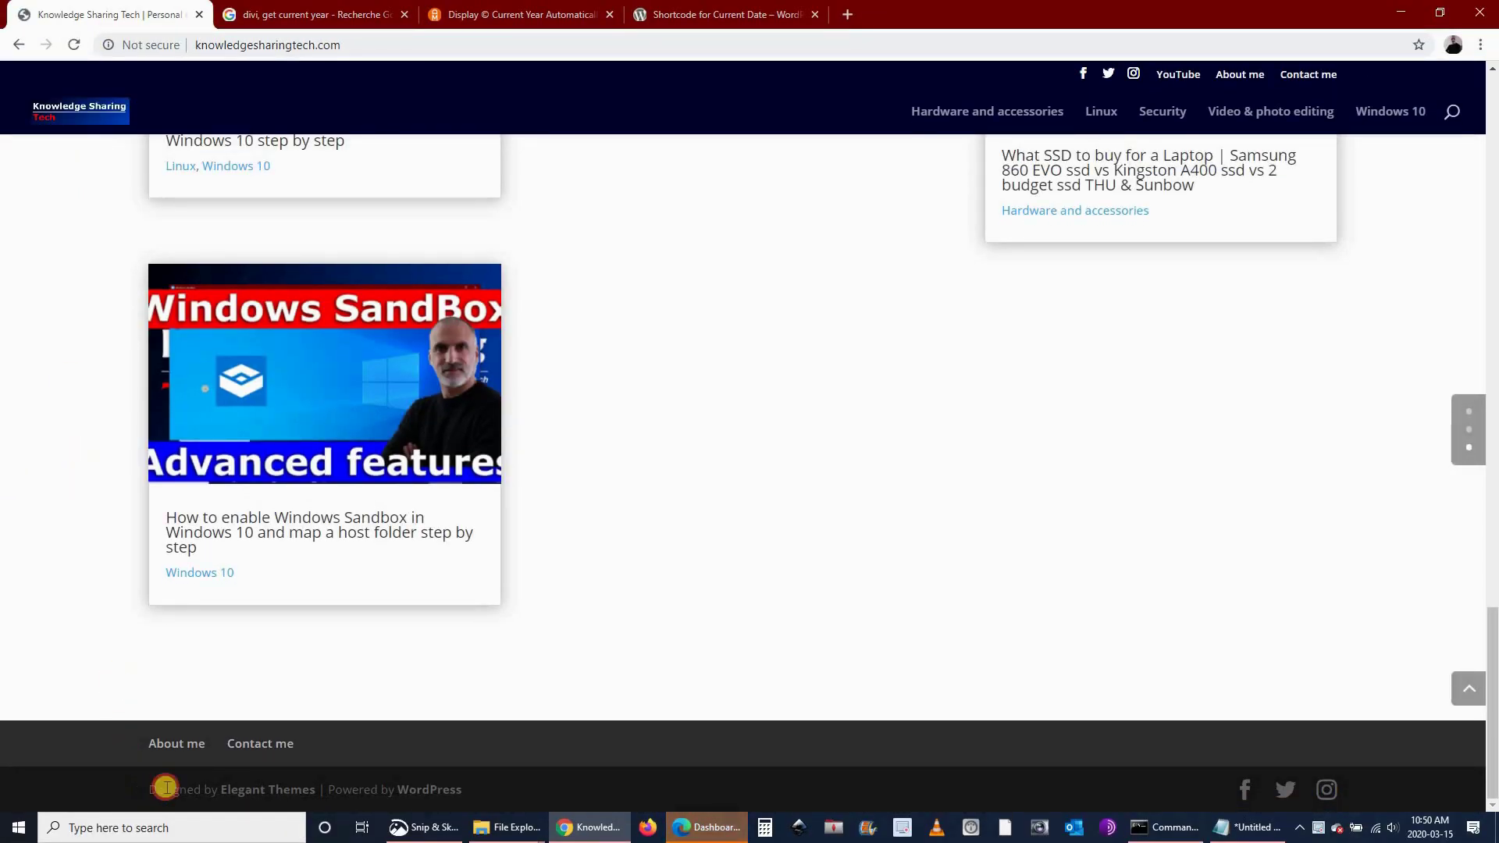
In the Divi Theme Customizer, go to Footer > Bottom Bar and focus the Edit Footer Credits box
left_click_drag(147, 790, 517, 779)
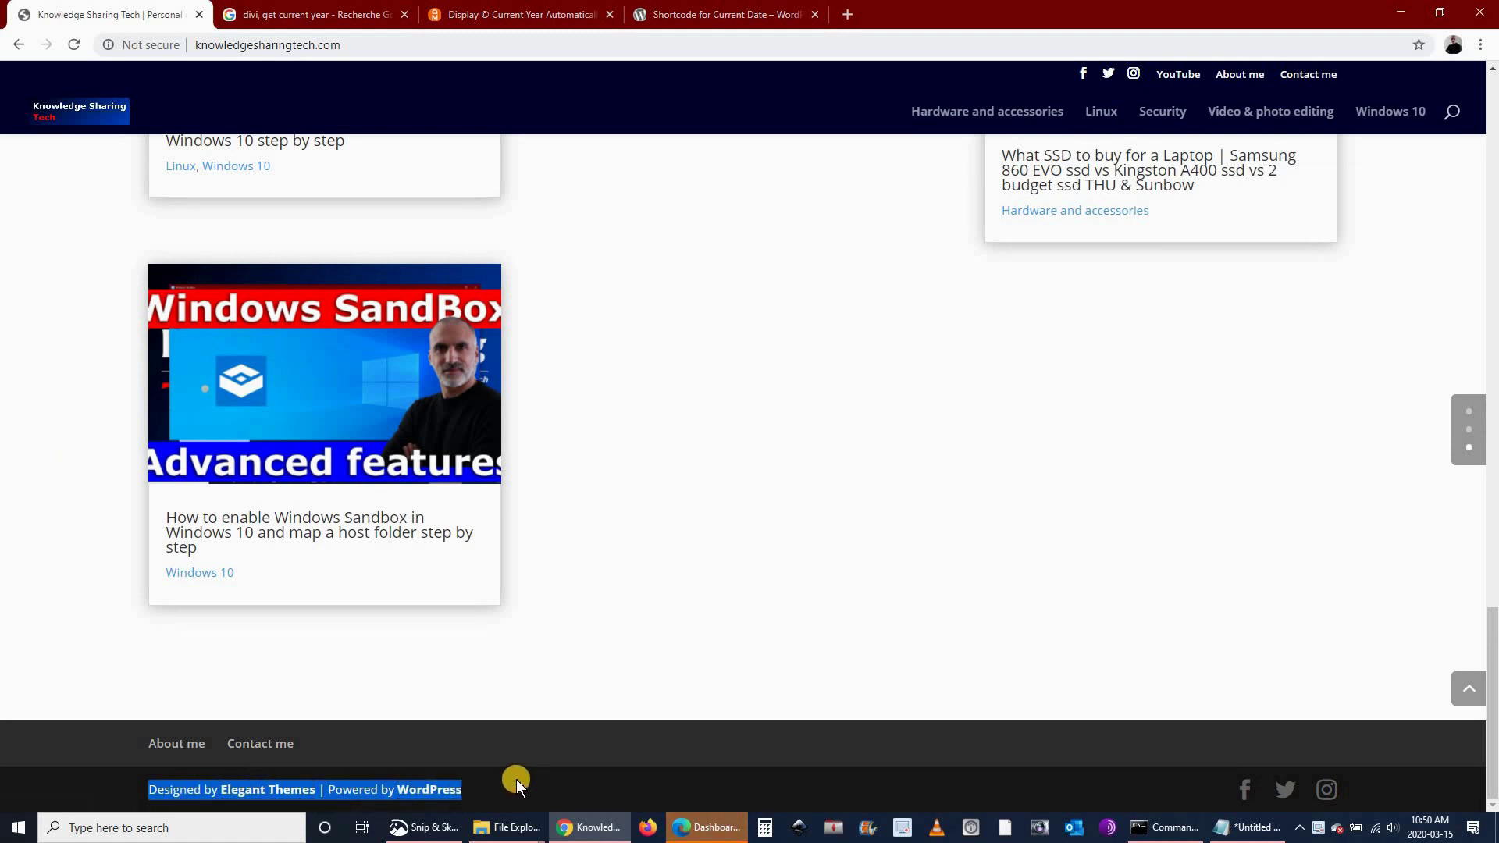
left_click(517, 778)
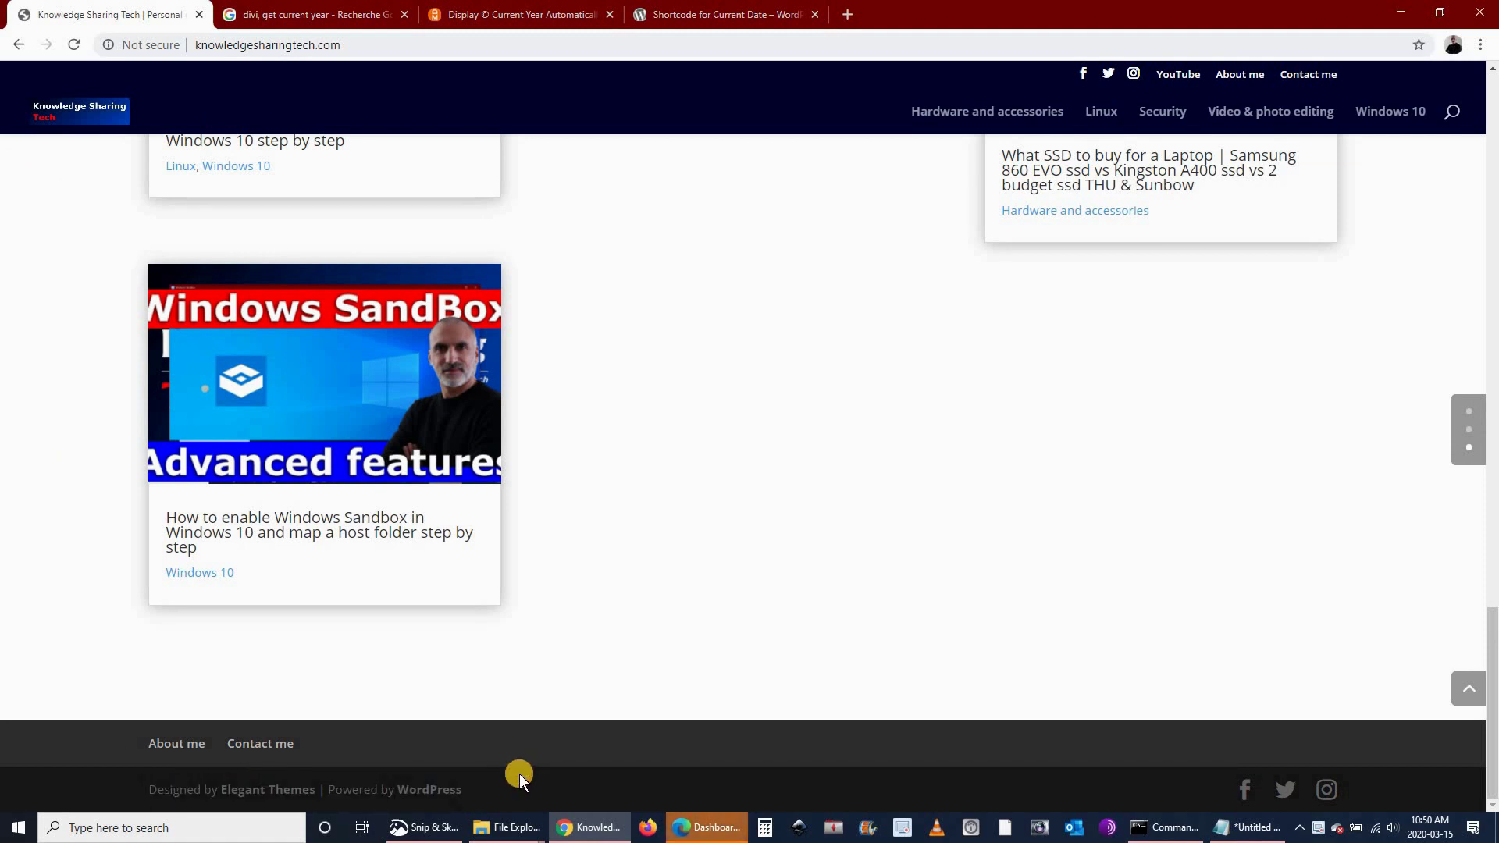
left_click(574, 830)
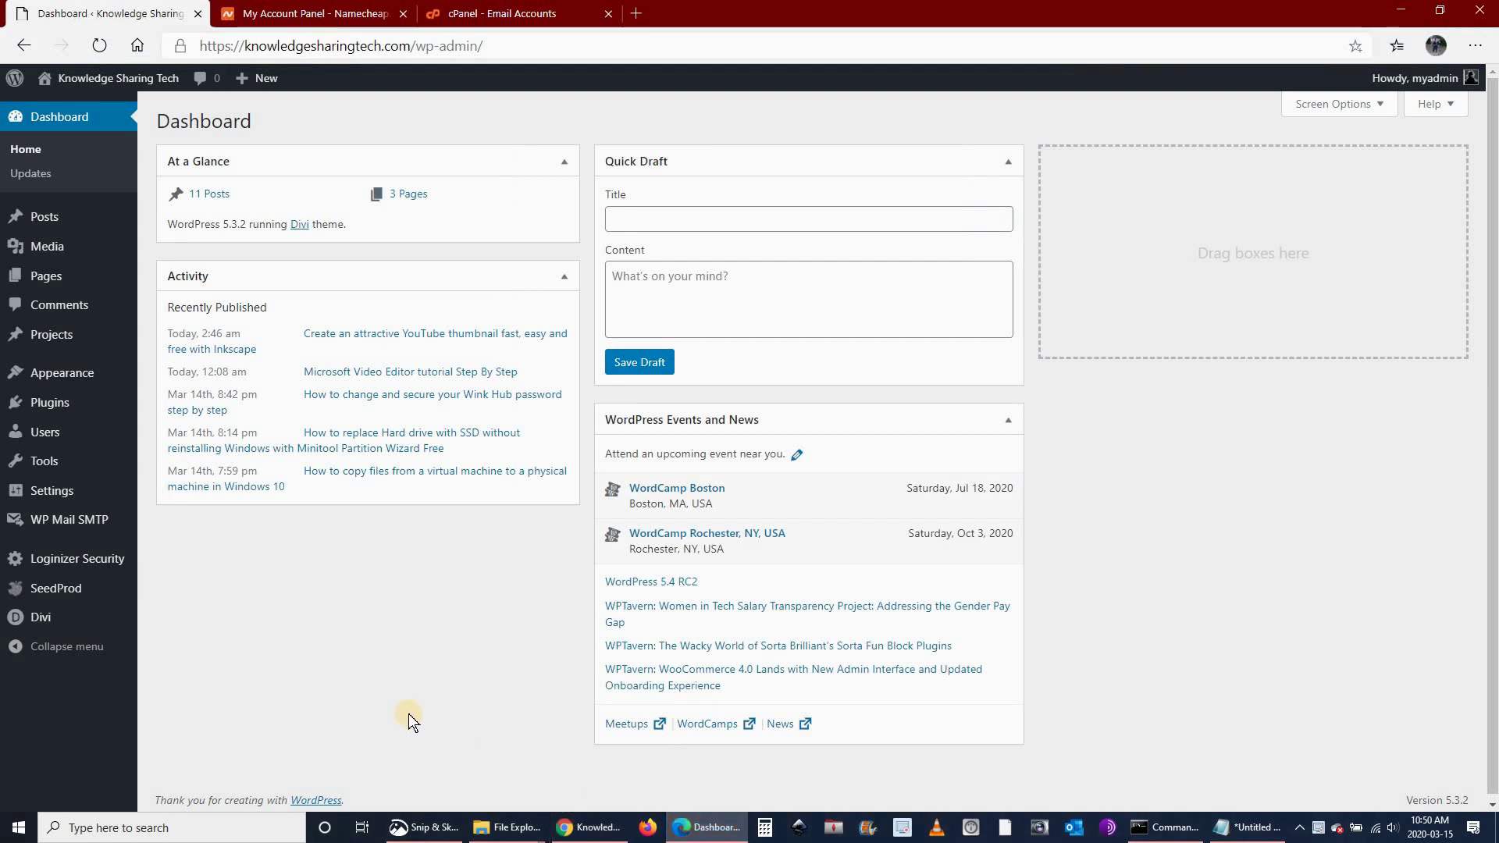
mouse_move(42, 618)
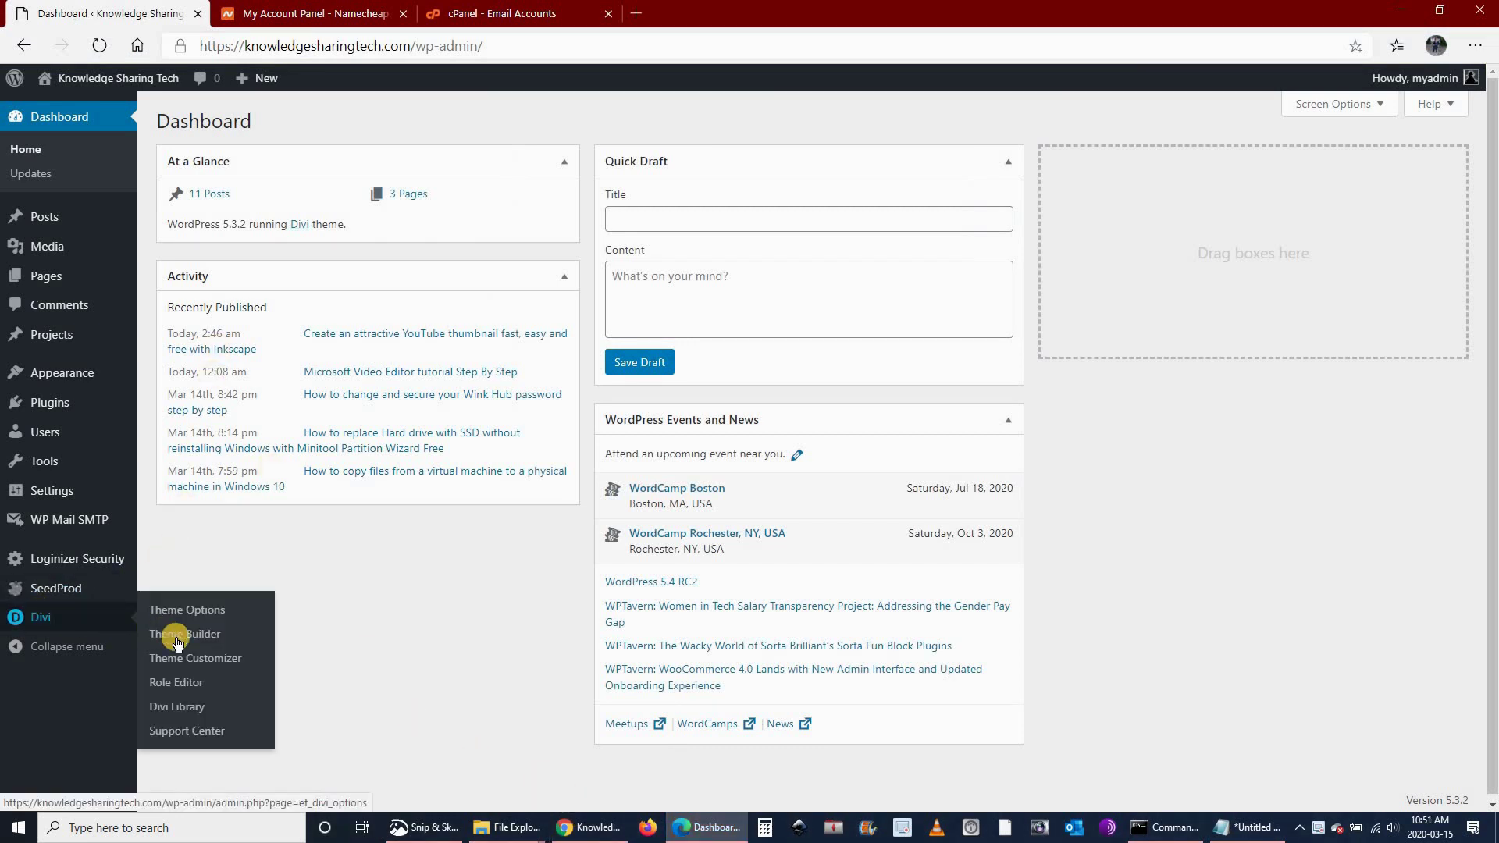
left_click(197, 660)
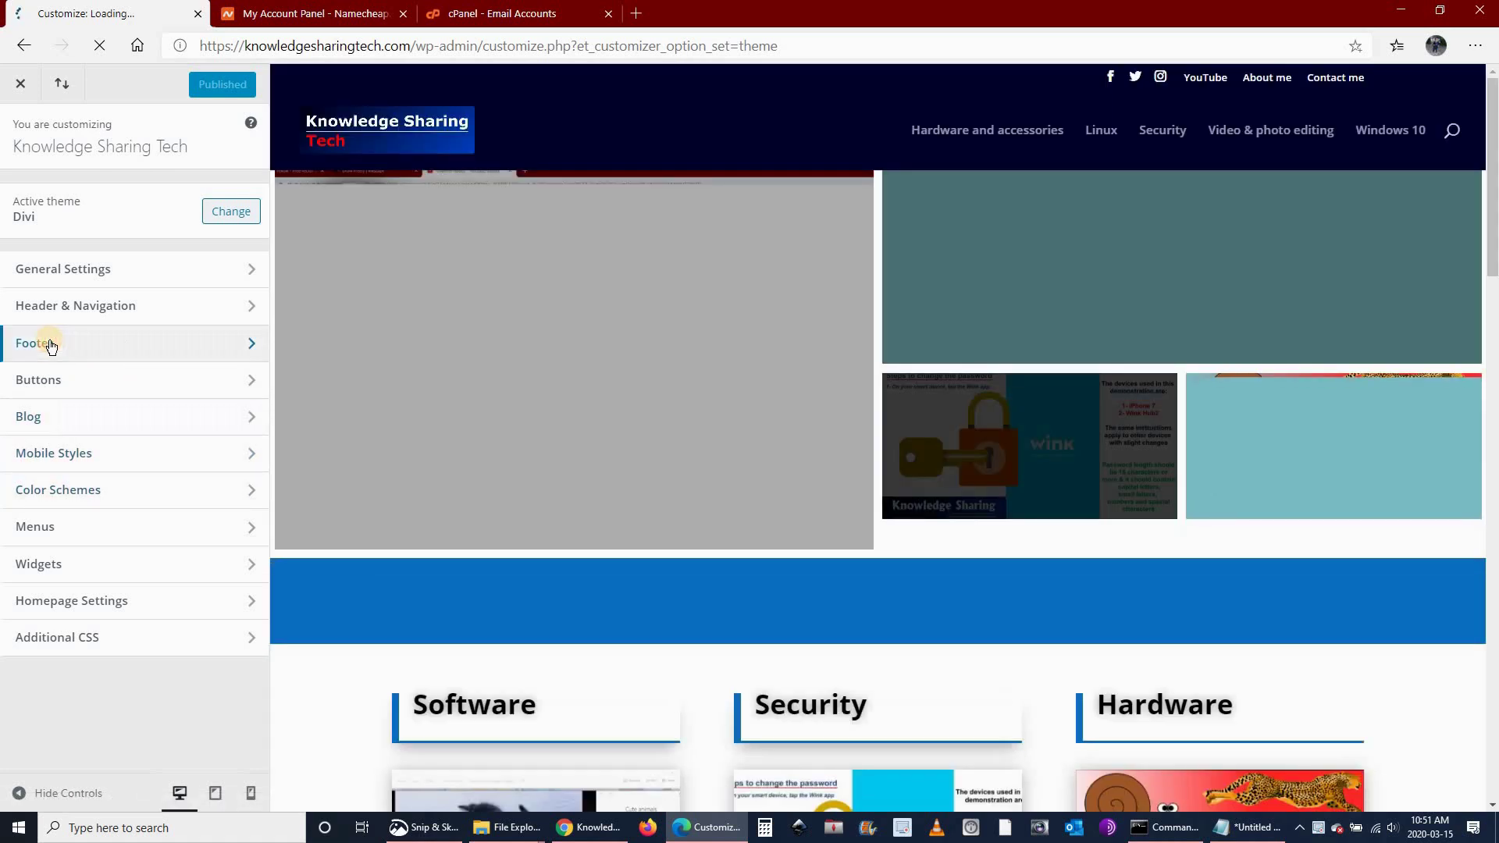
left_click(50, 344)
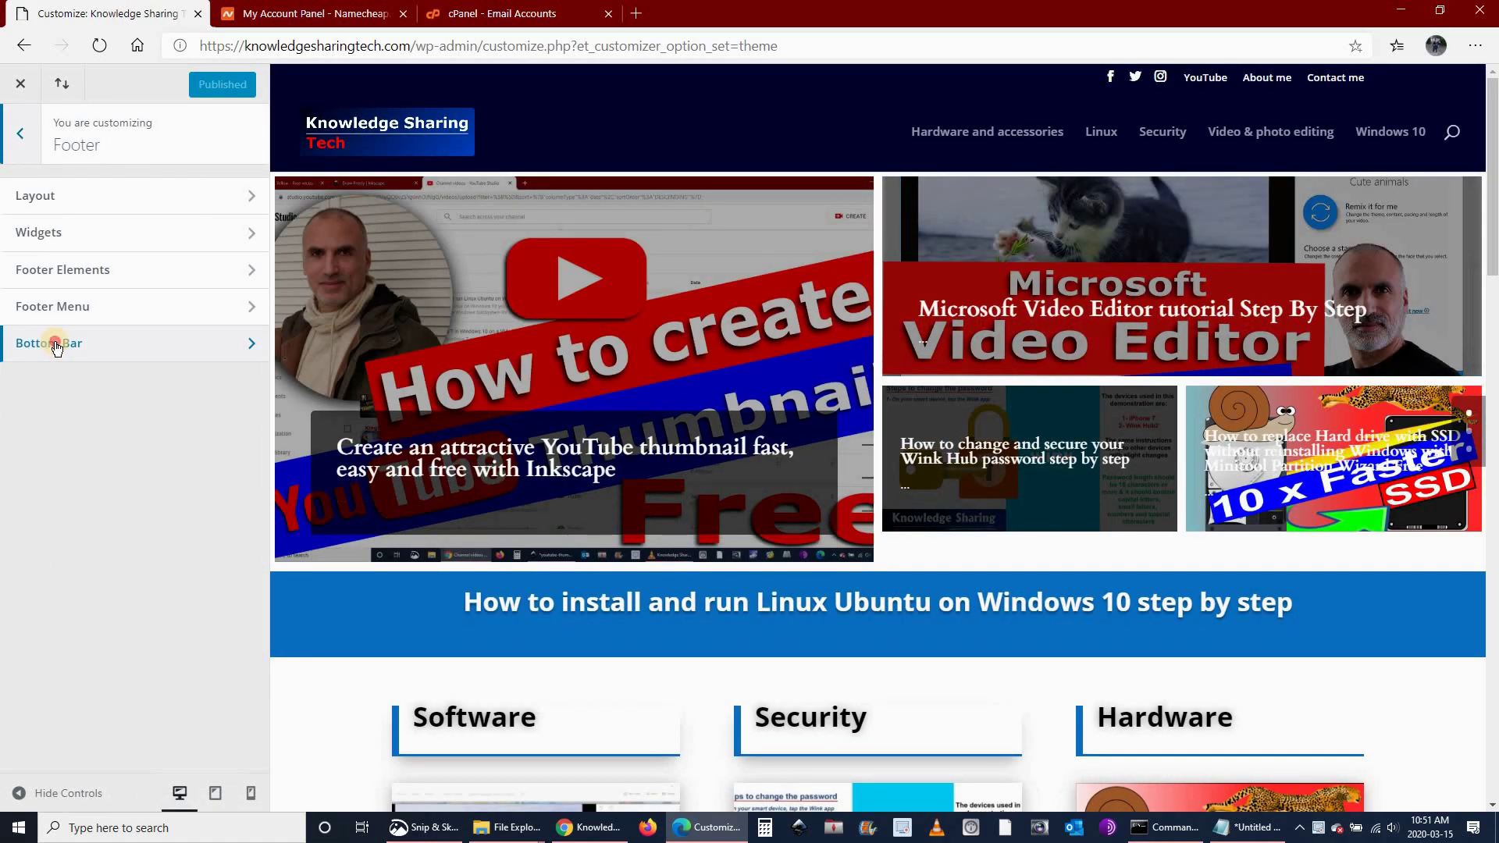
left_click(55, 346)
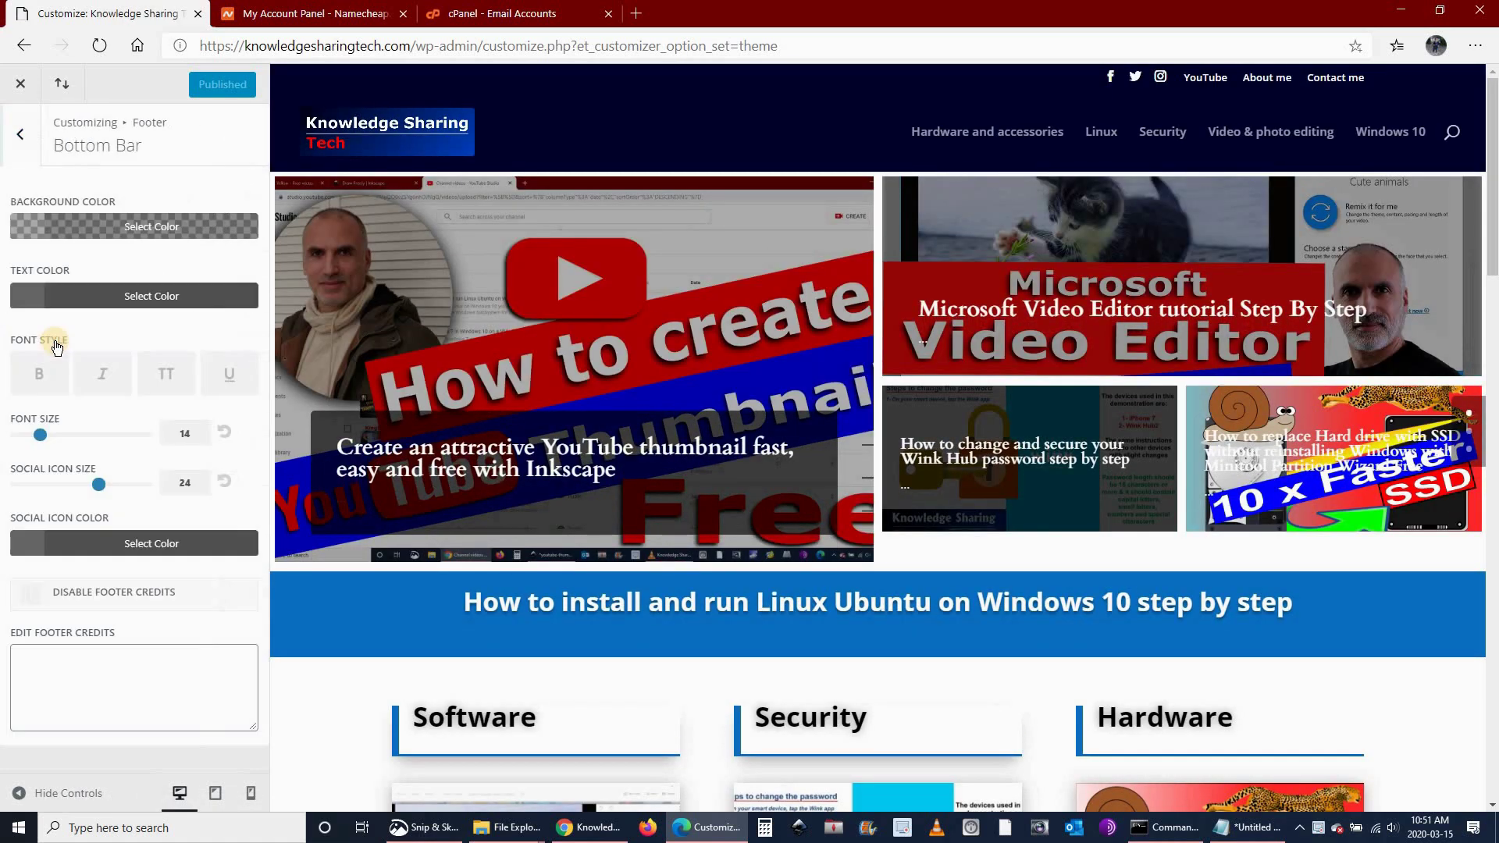
left_click(38, 661)
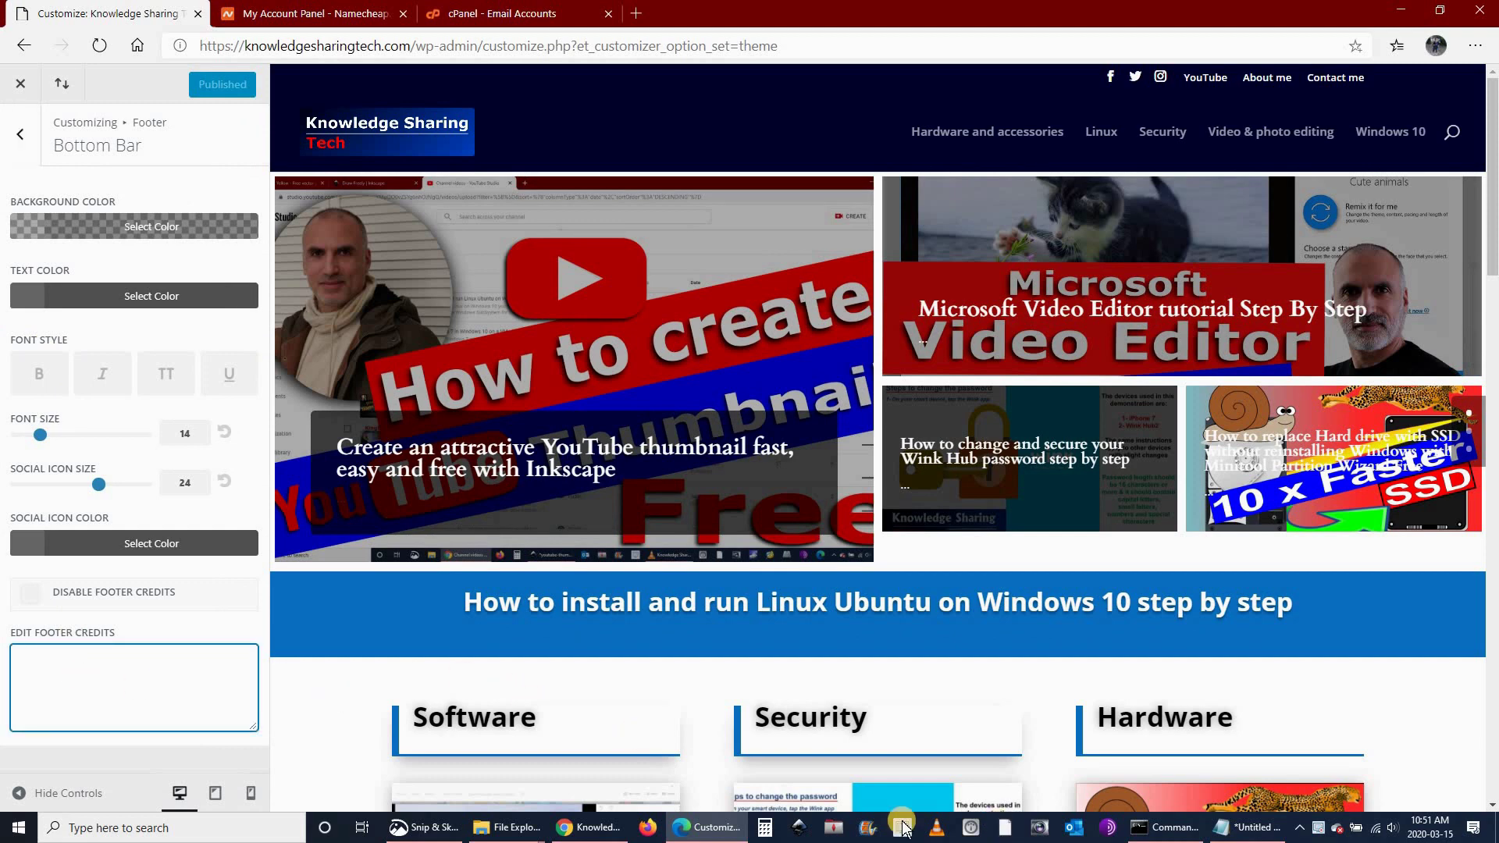
Paste the 'Copyright - 2020' HTML from Notepad into the footer credits and publish
left_click(1245, 830)
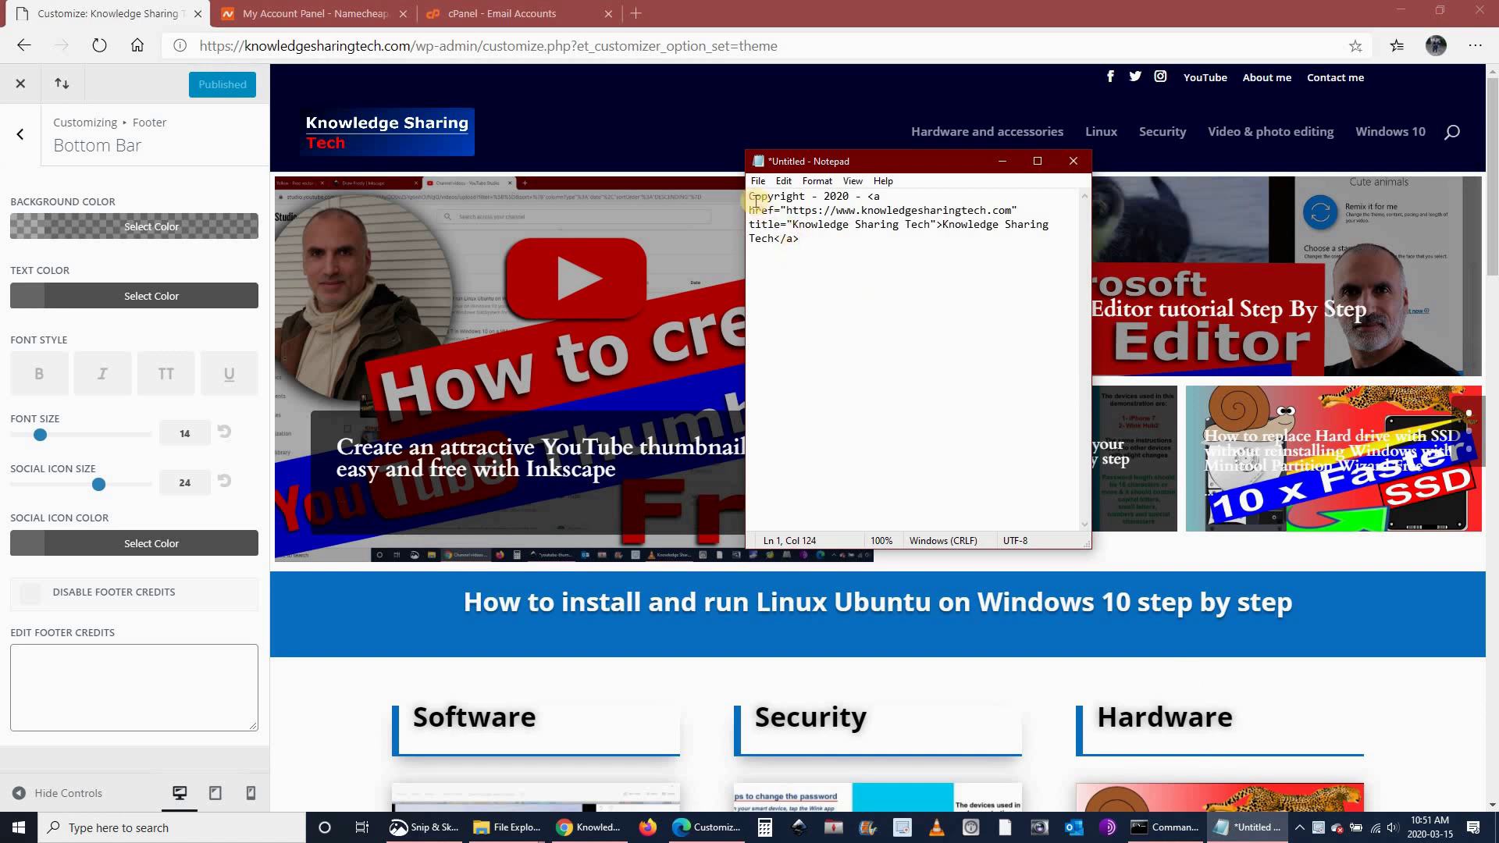
left_click_drag(750, 198, 847, 242)
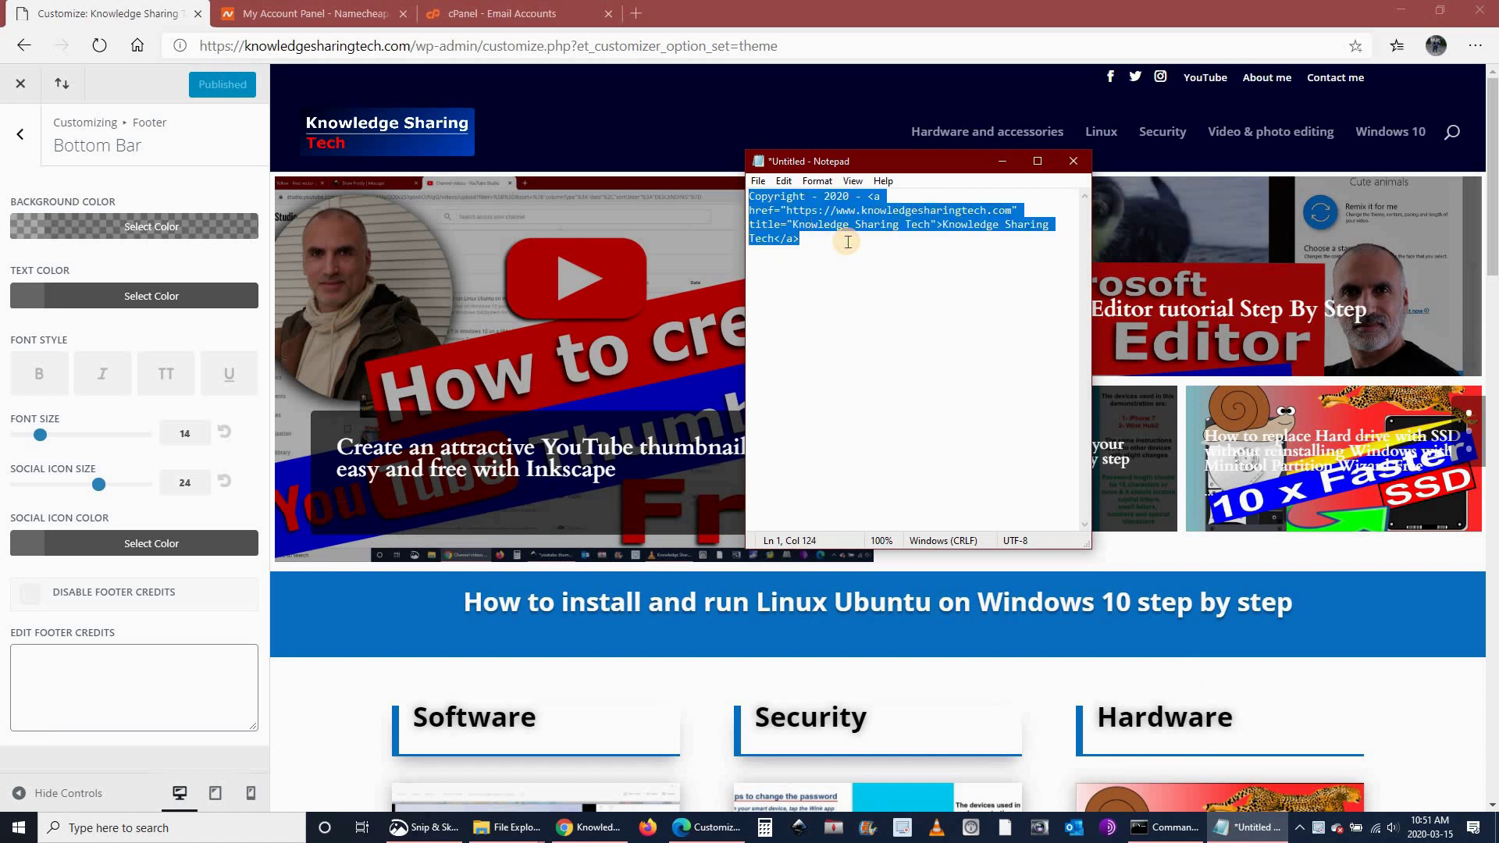
right_click(849, 231)
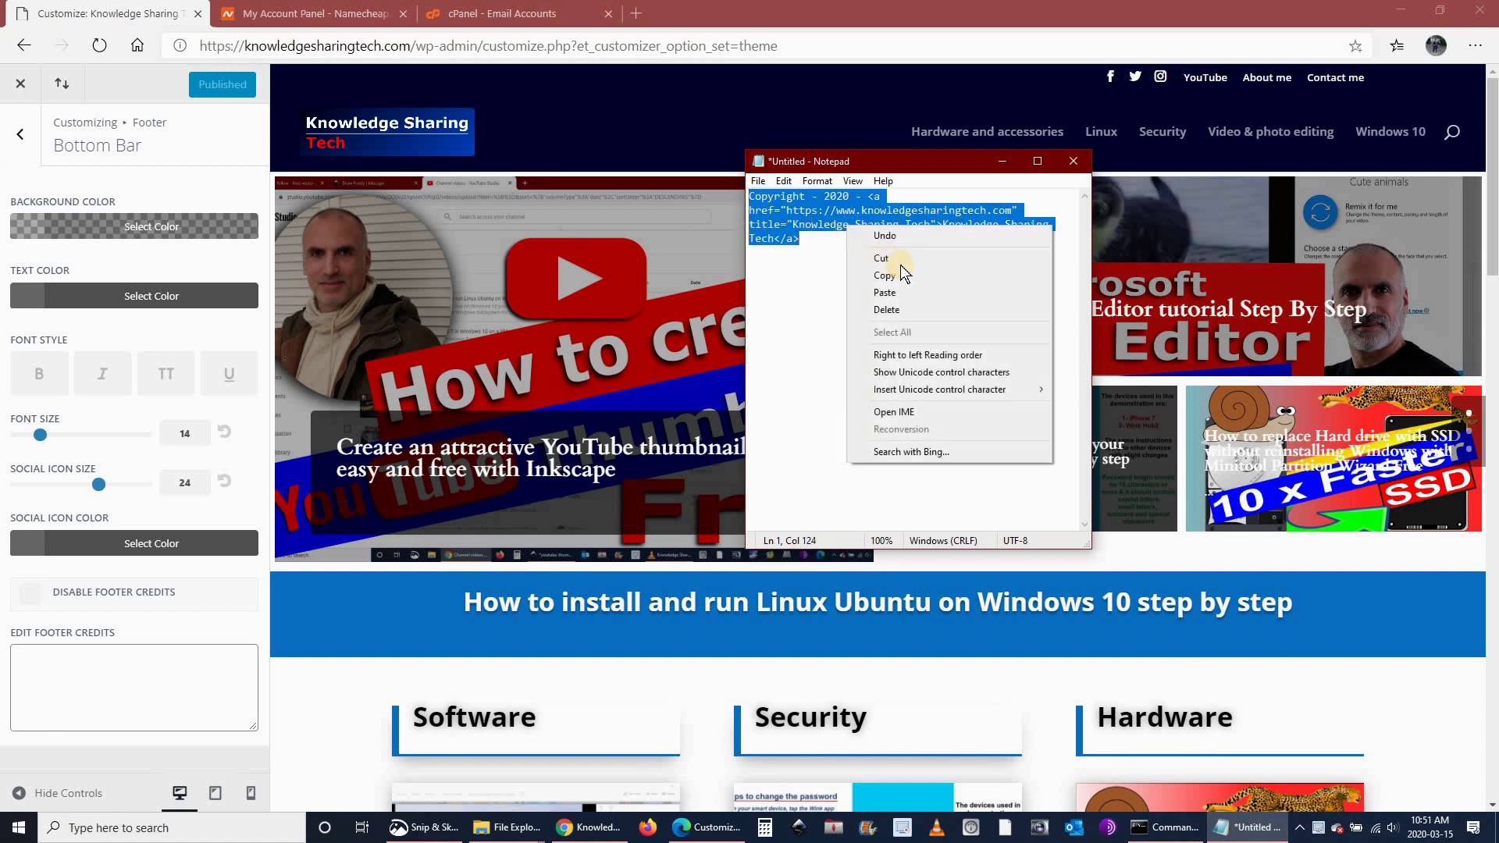
left_click(905, 276)
left_click(76, 665)
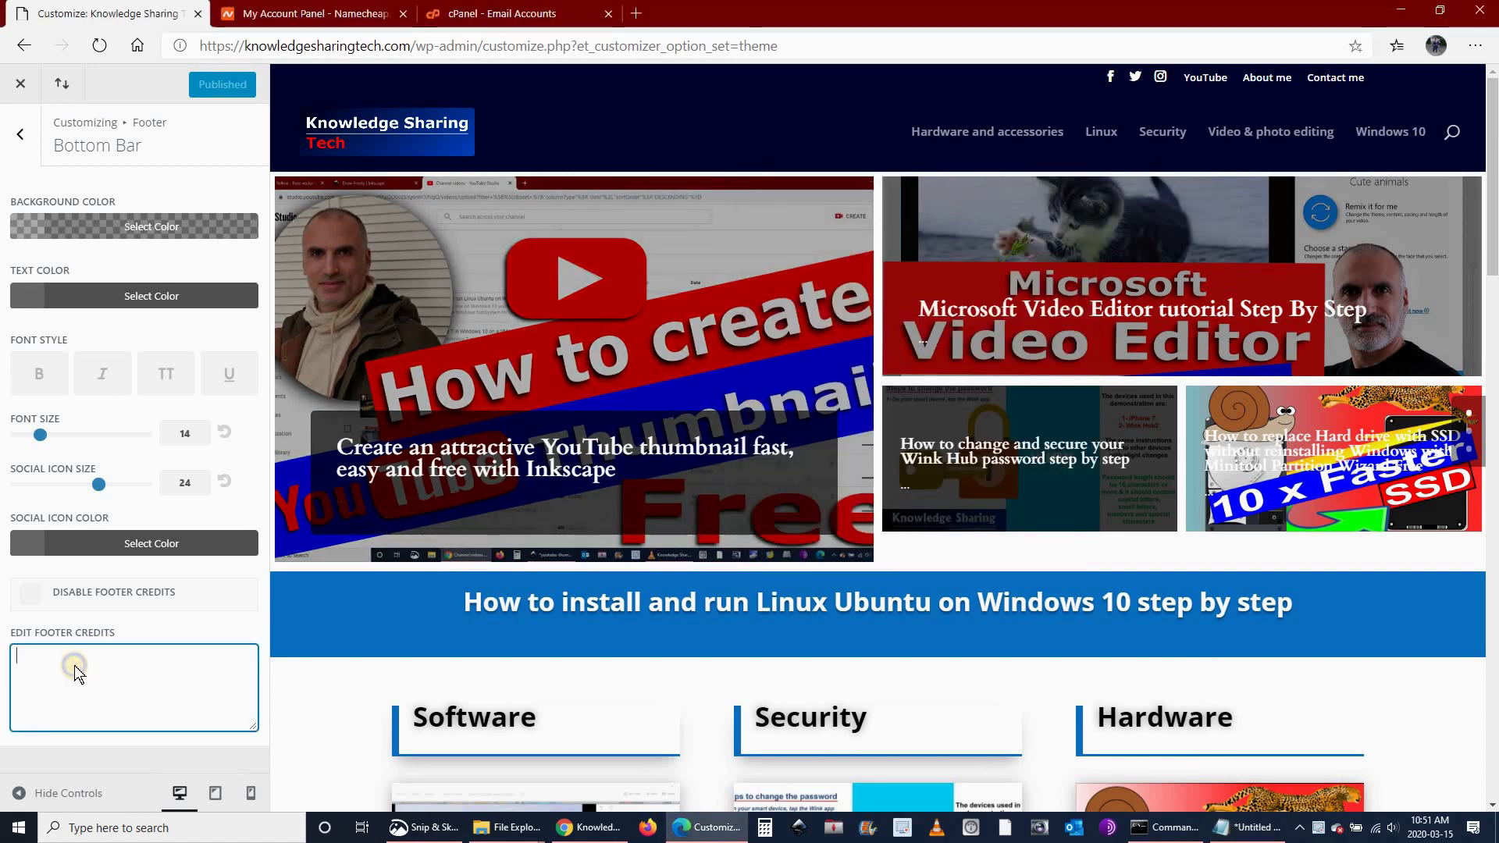
right_click(76, 665)
left_click(141, 492)
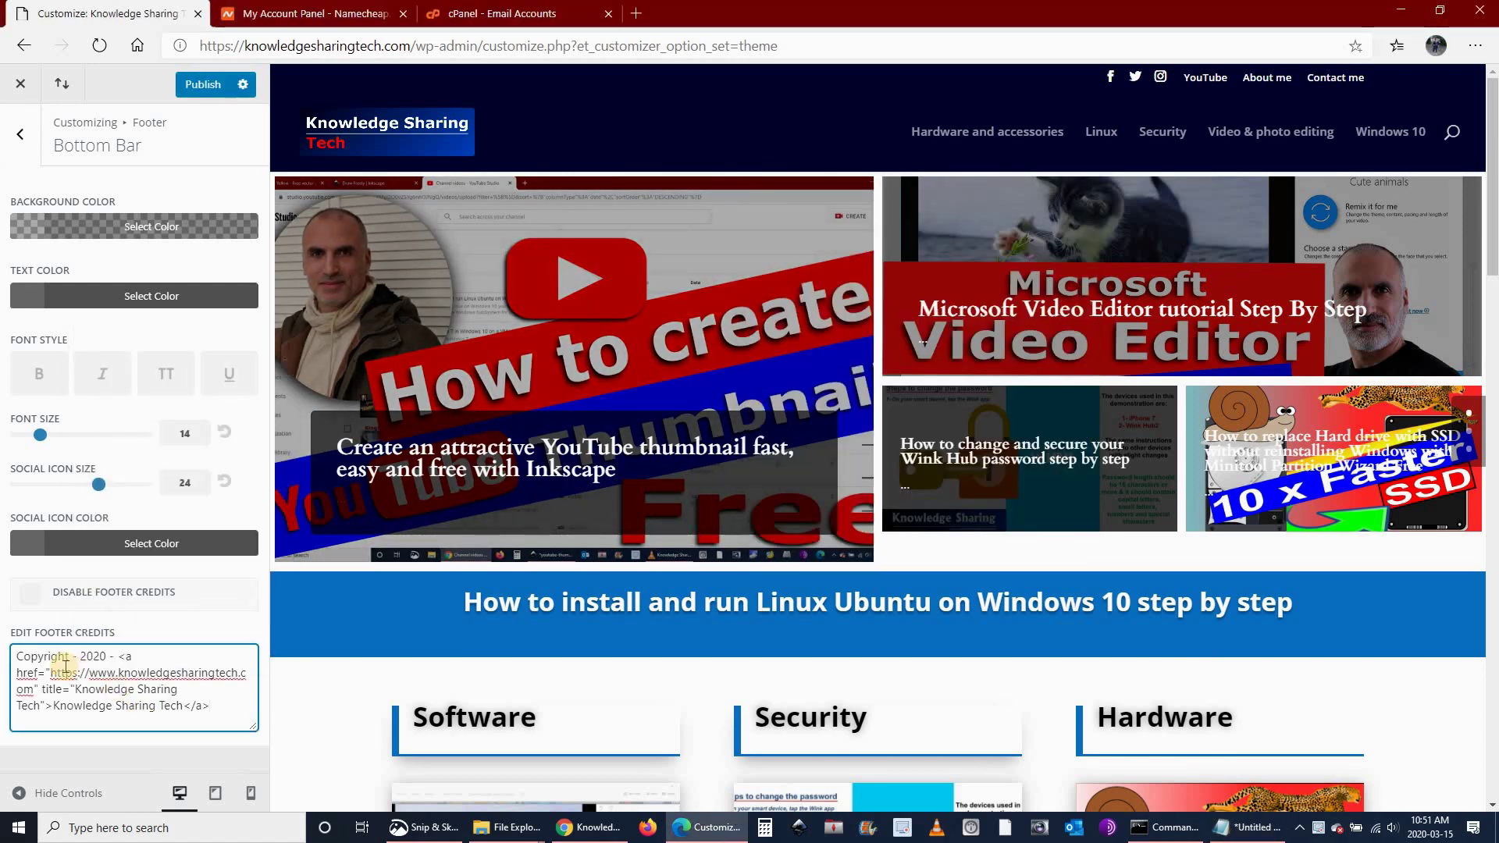
left_click_drag(117, 660, 212, 706)
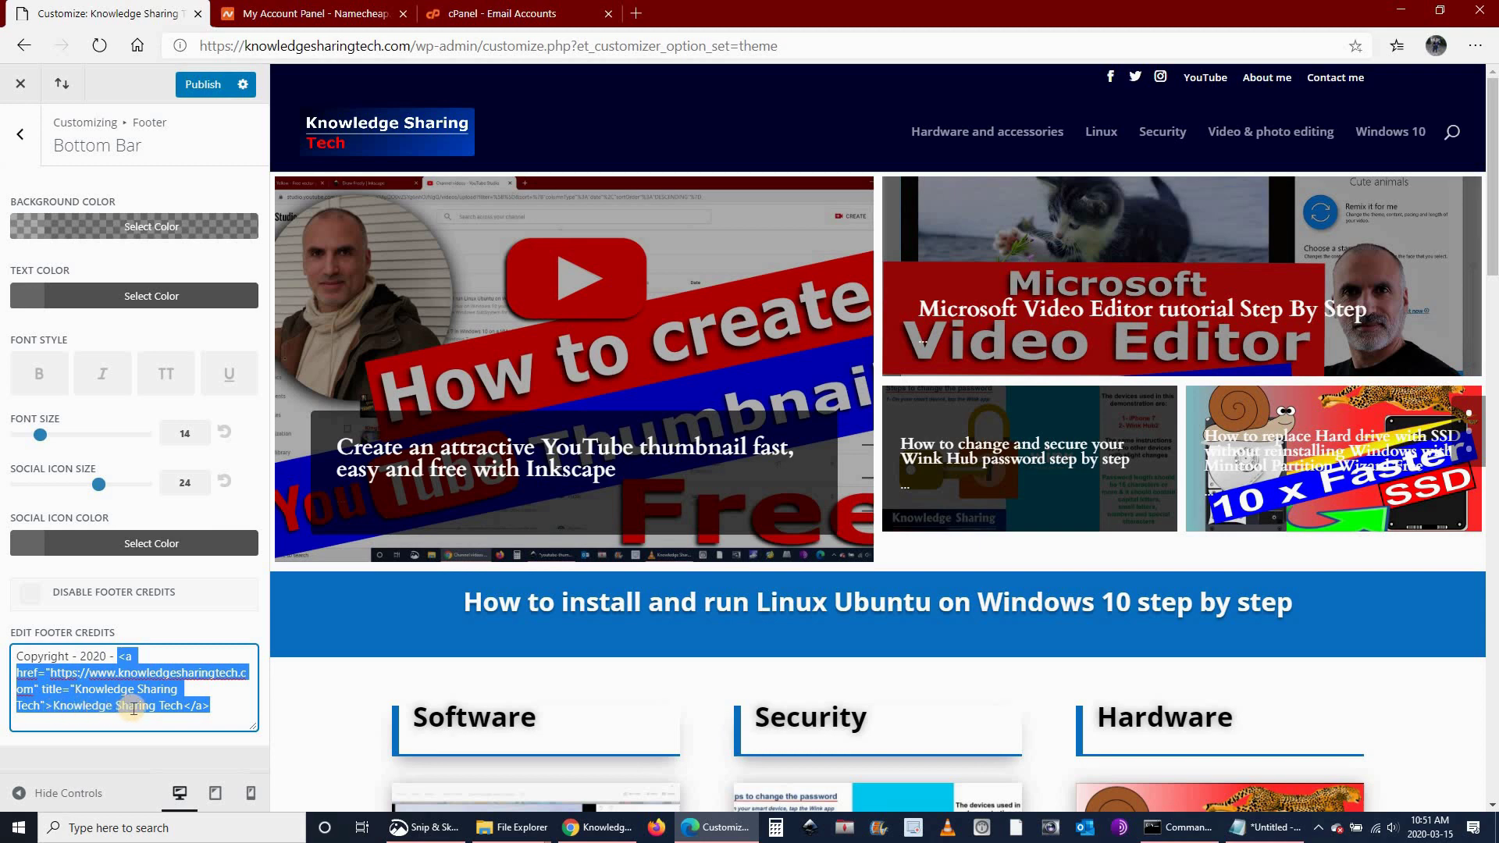
left_click(208, 95)
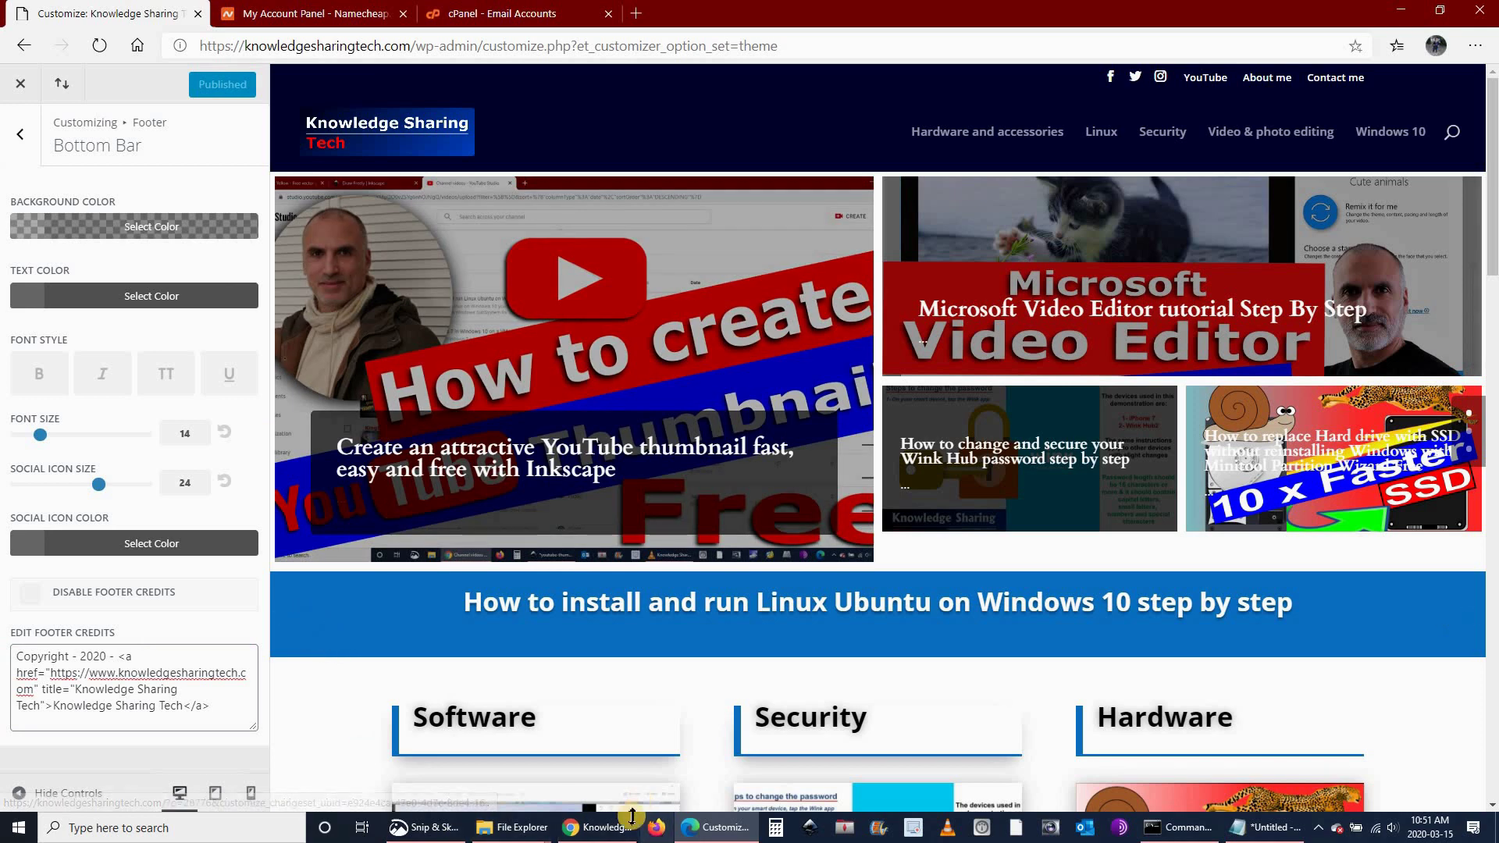
Reload the live site to confirm the Copyright - 2020 footer, then return to the Dashboard
mouse_move(587, 832)
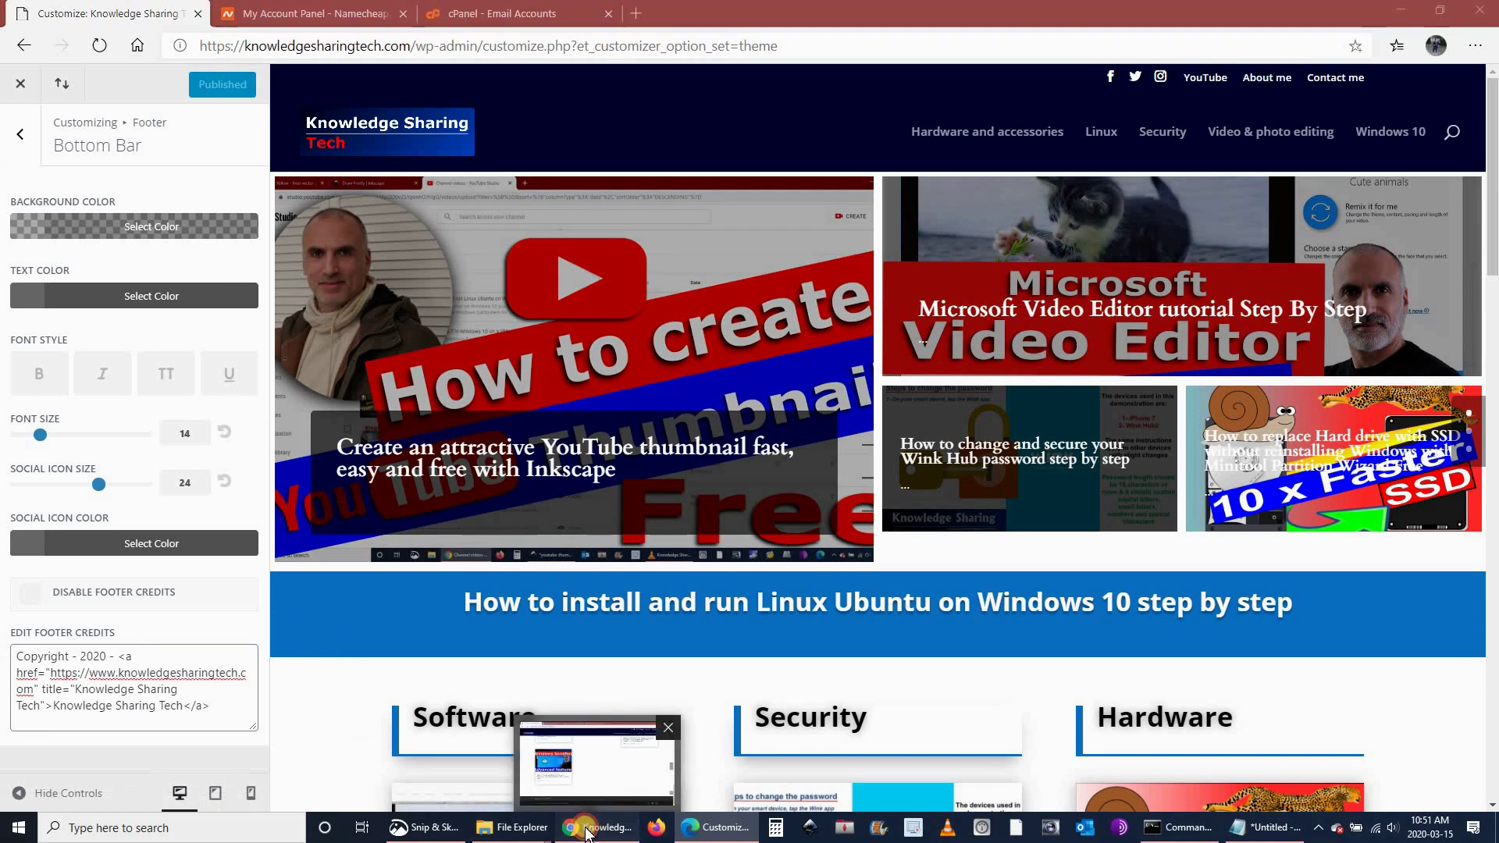
left_click(539, 755)
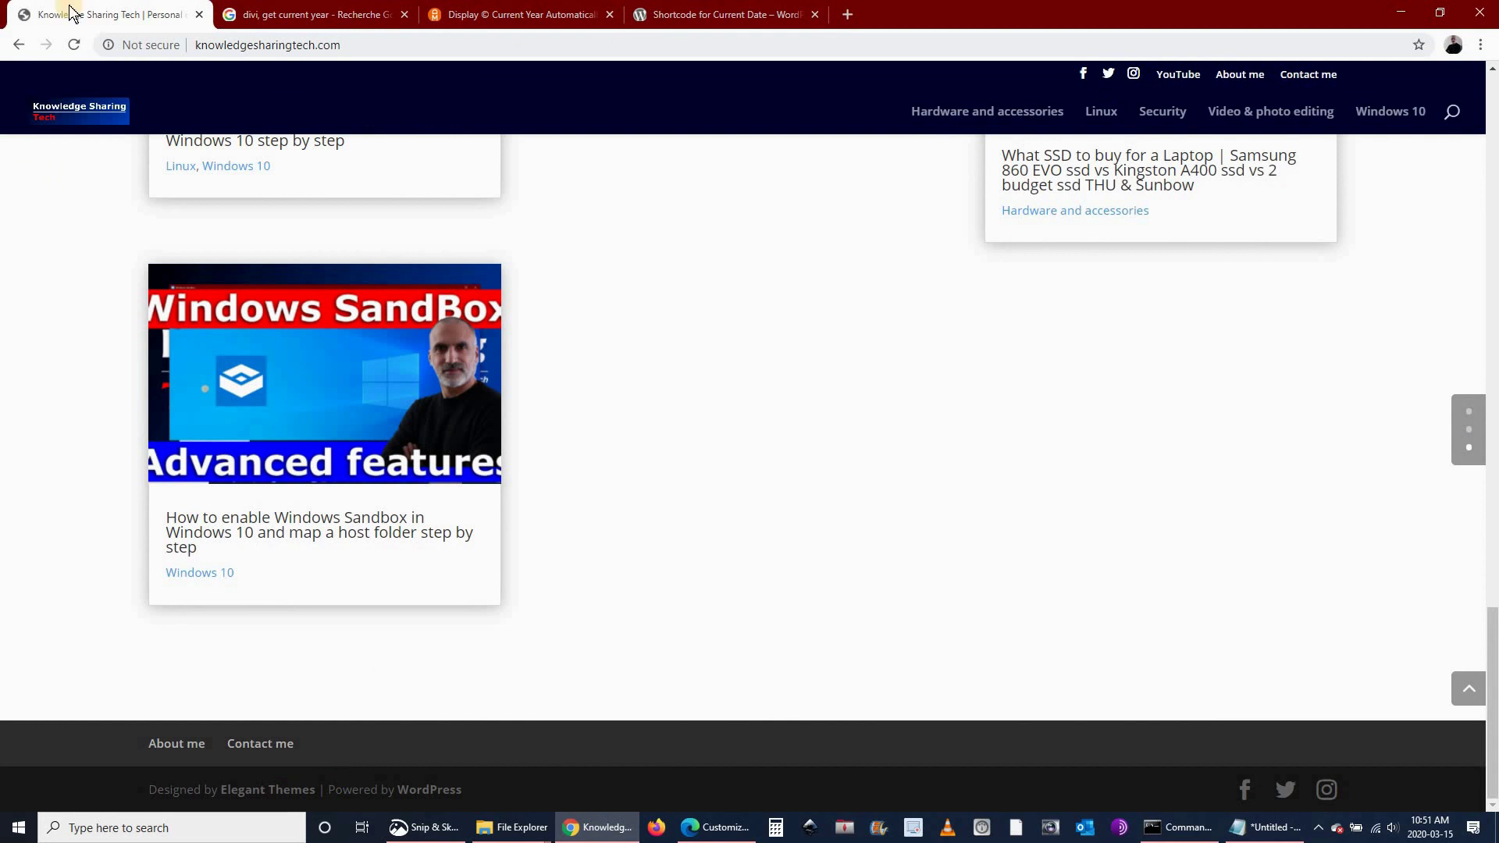
left_click(74, 45)
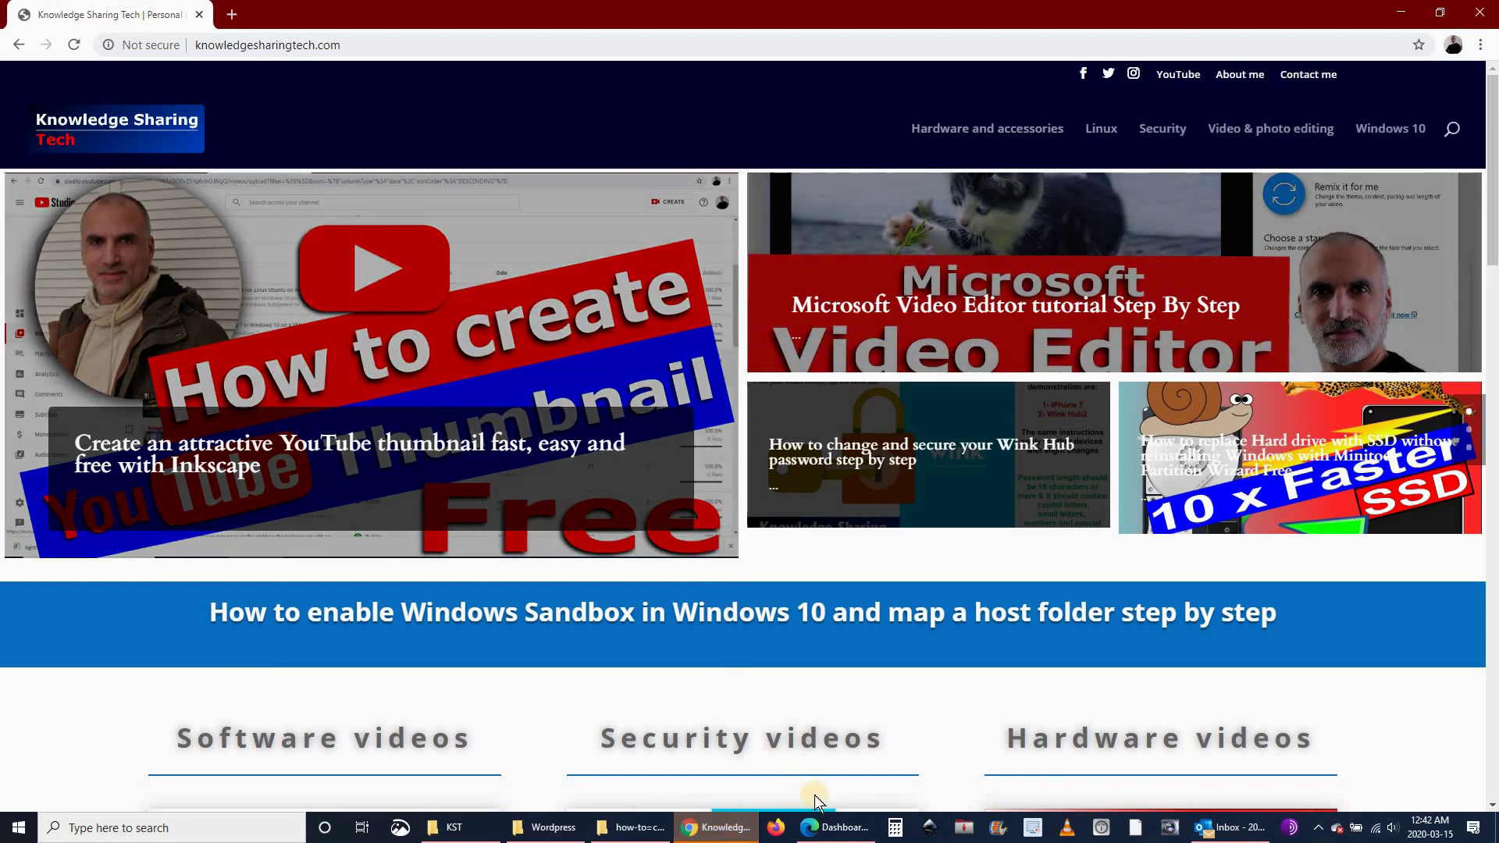
left_click(834, 827)
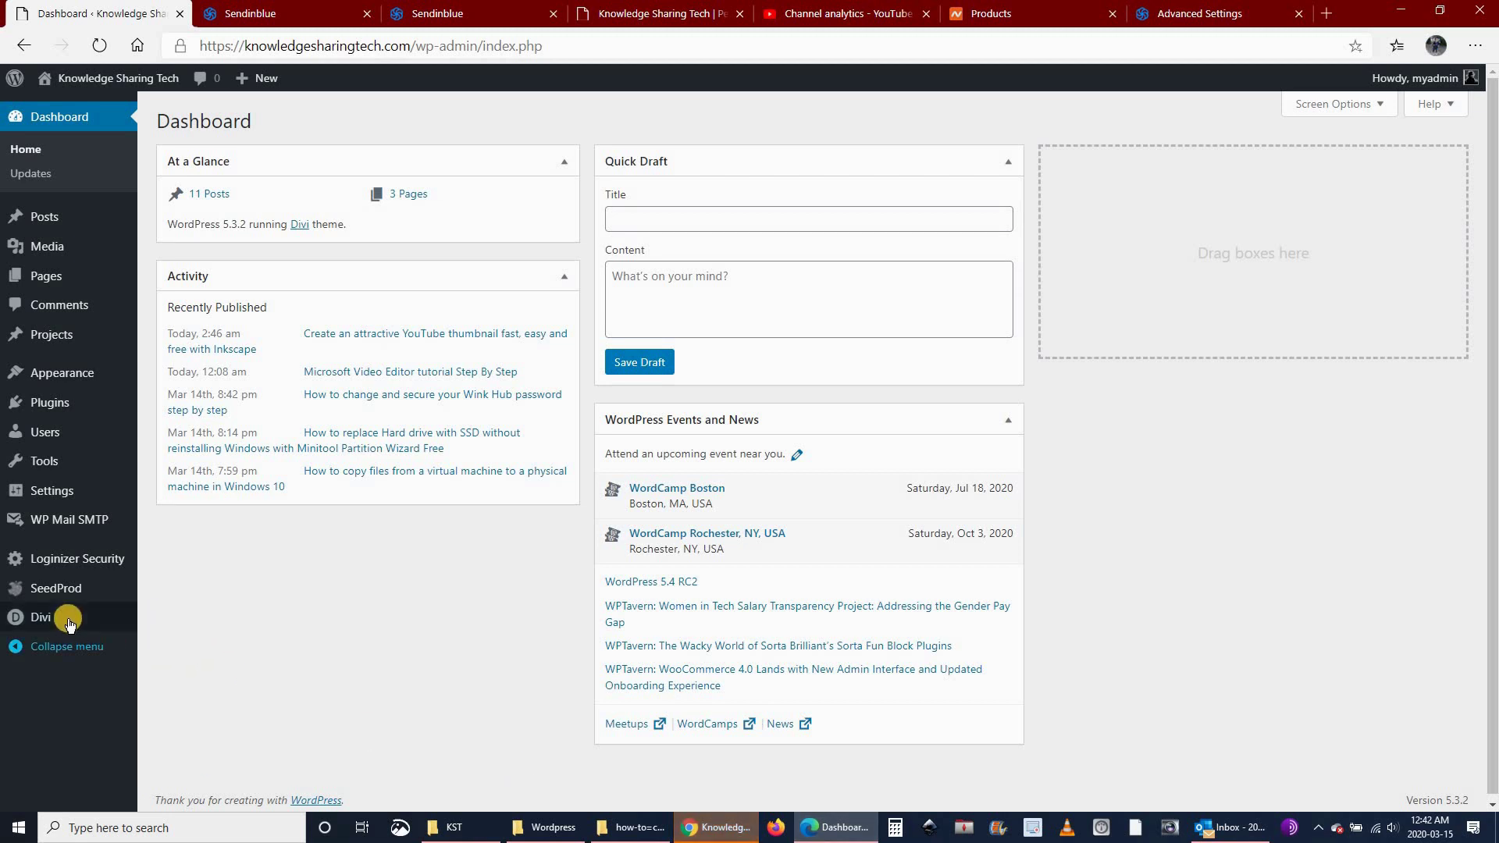
Paste the #top-menu a:hover red rule into Divi Theme Options Custom CSS, save, and reload the site
mouse_move(28, 618)
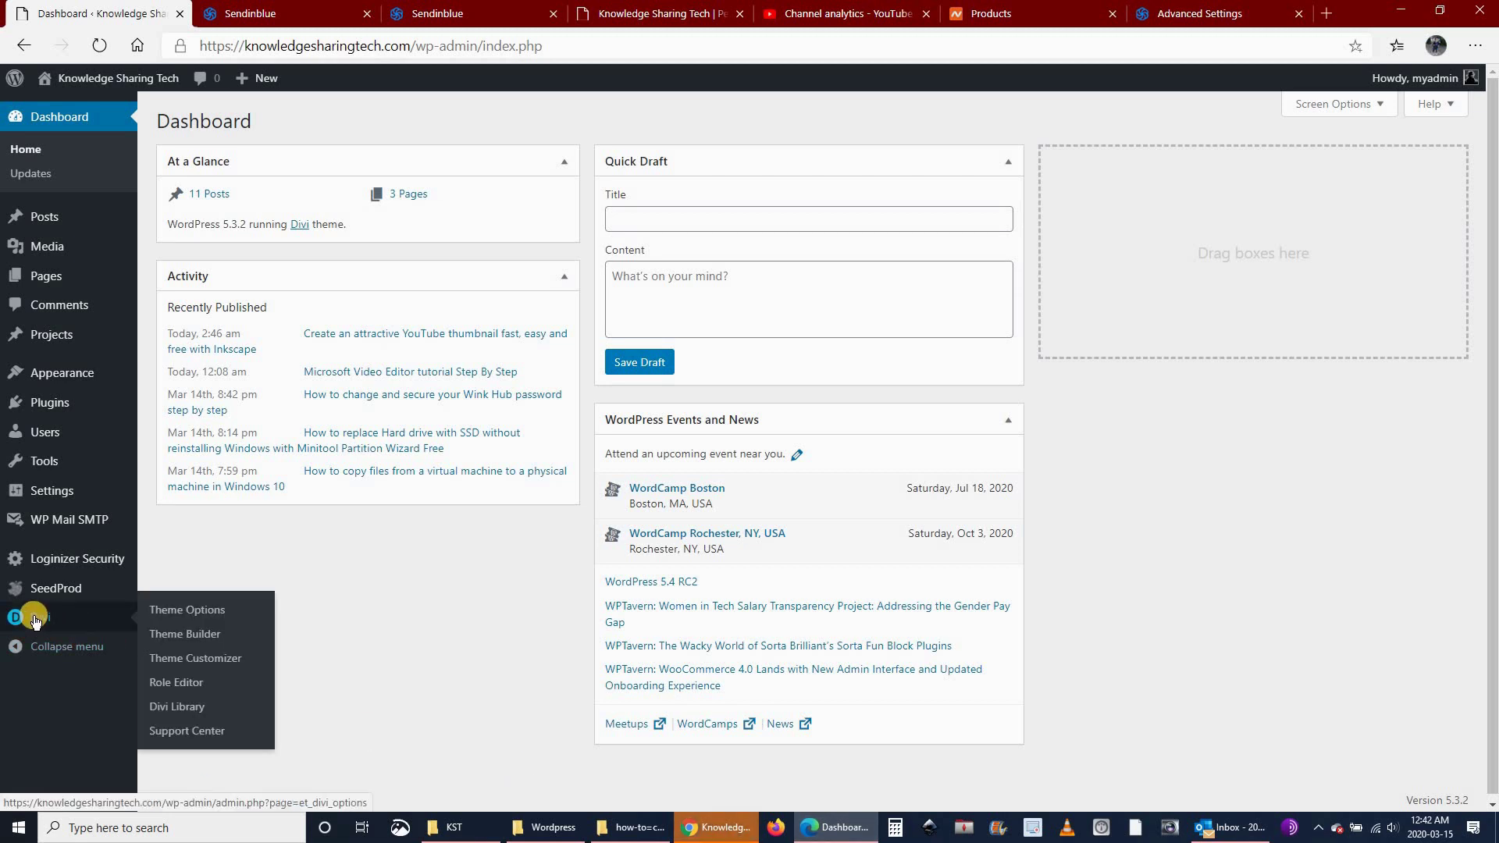
left_click(212, 611)
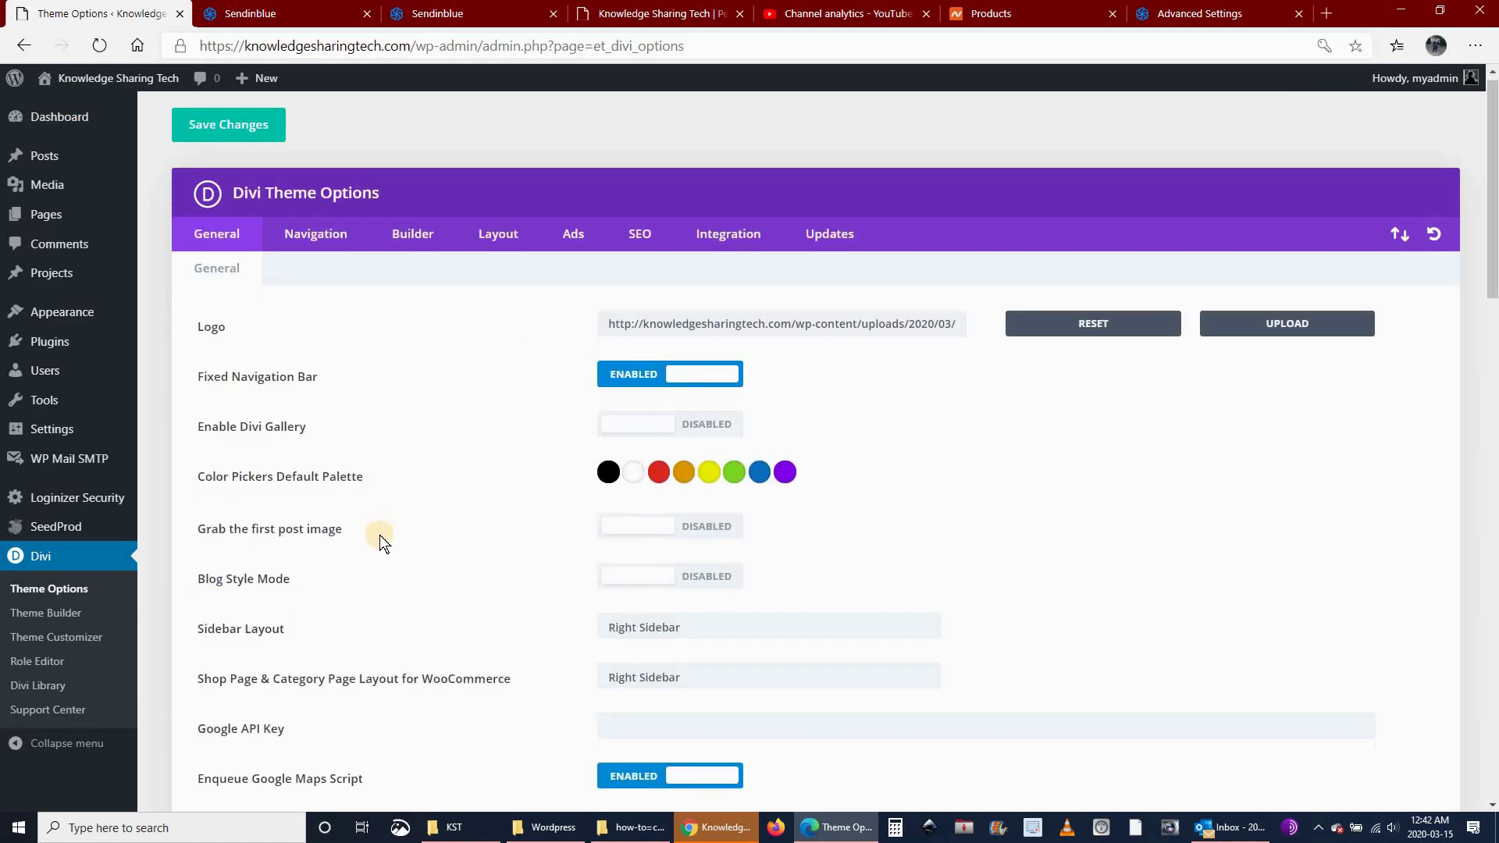
scroll(377, 523, "down", 20)
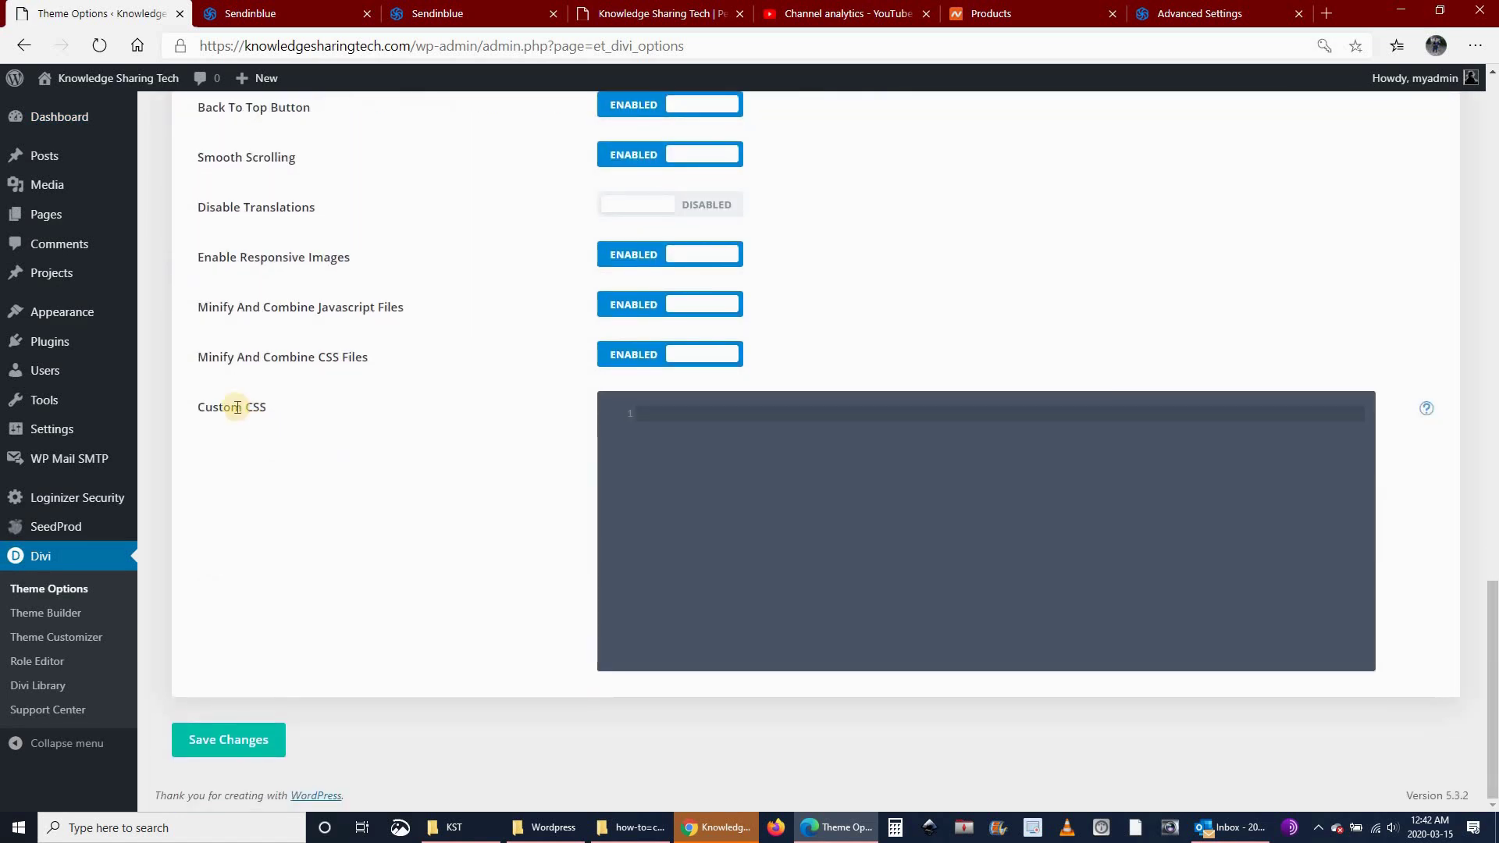
left_click(653, 414)
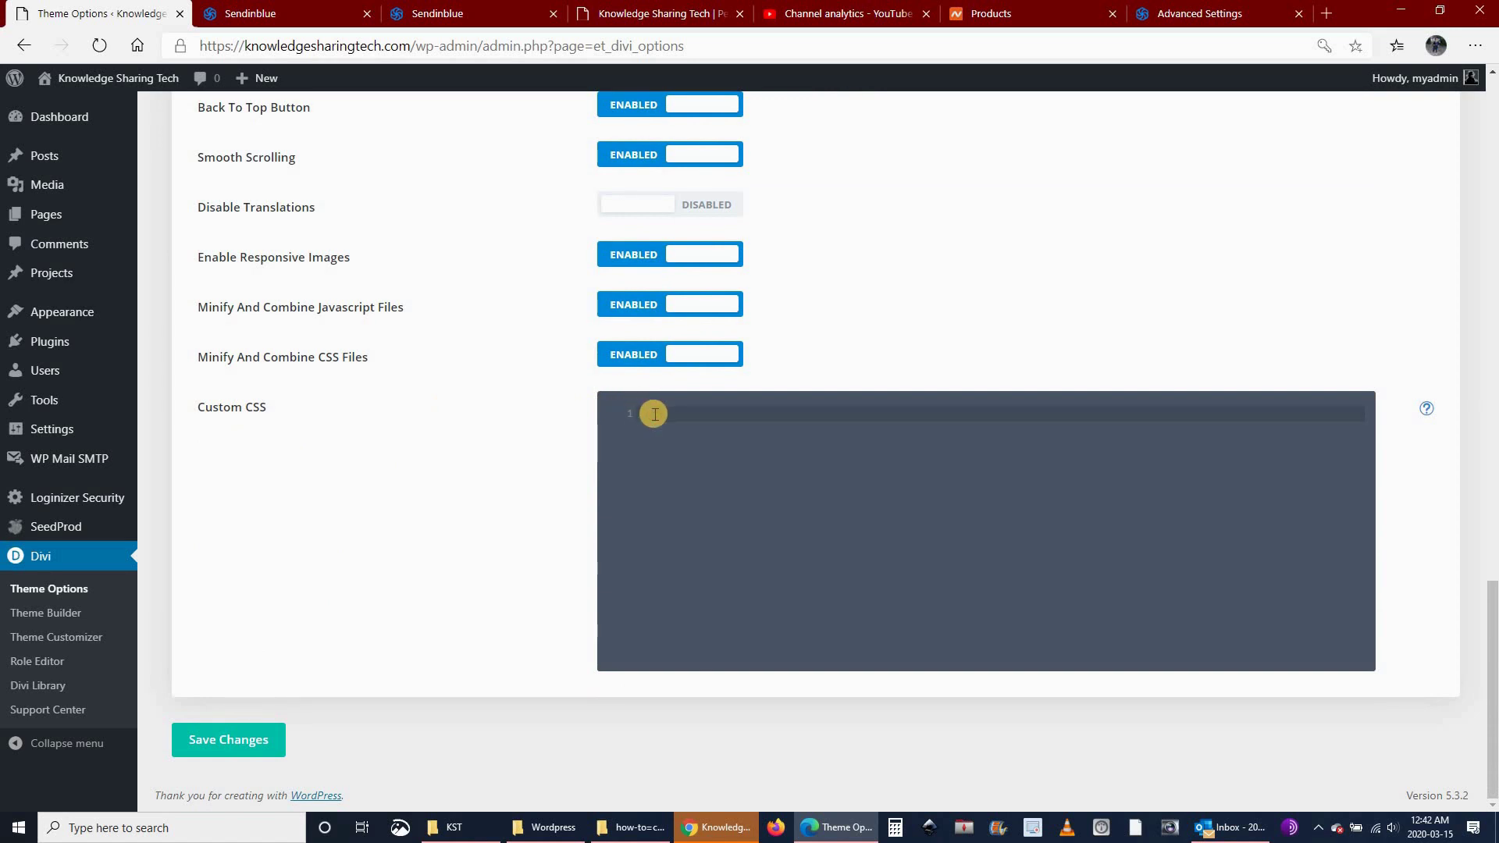
type("#top-menu a:hover { color: red !important; }")
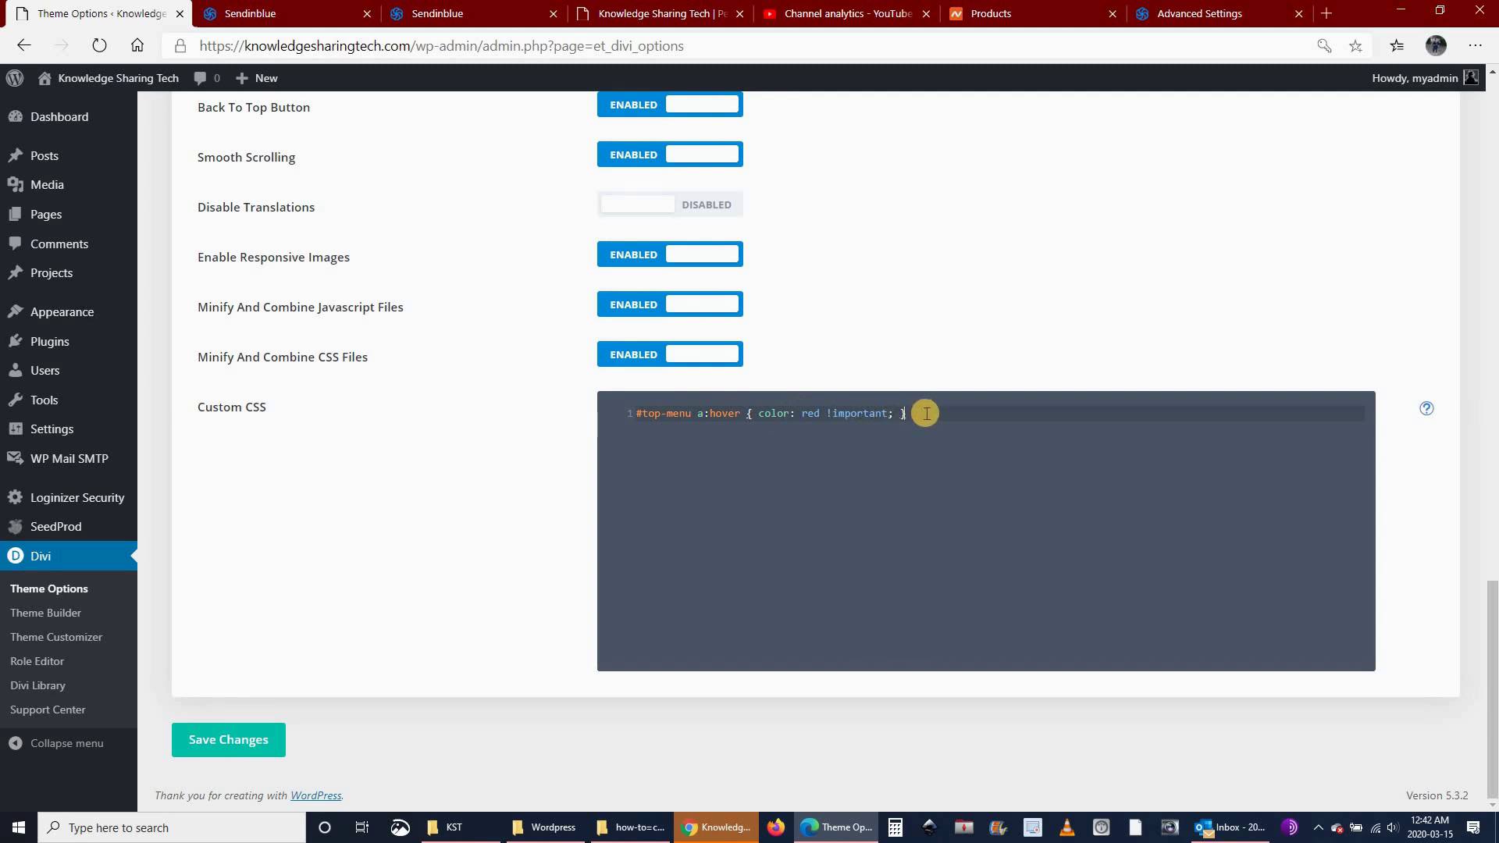
left_click(247, 744)
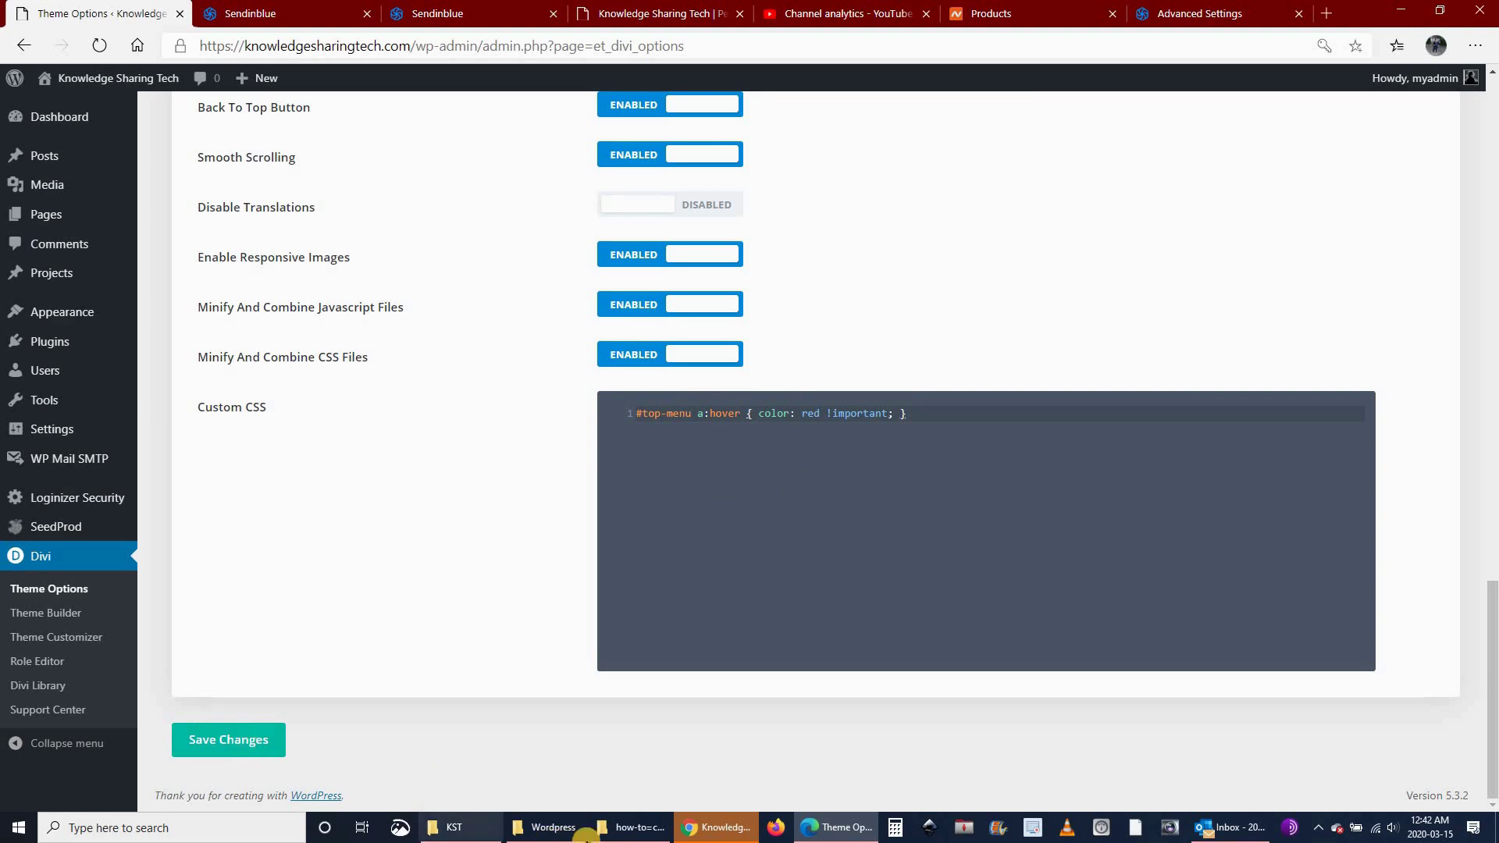
left_click(712, 829)
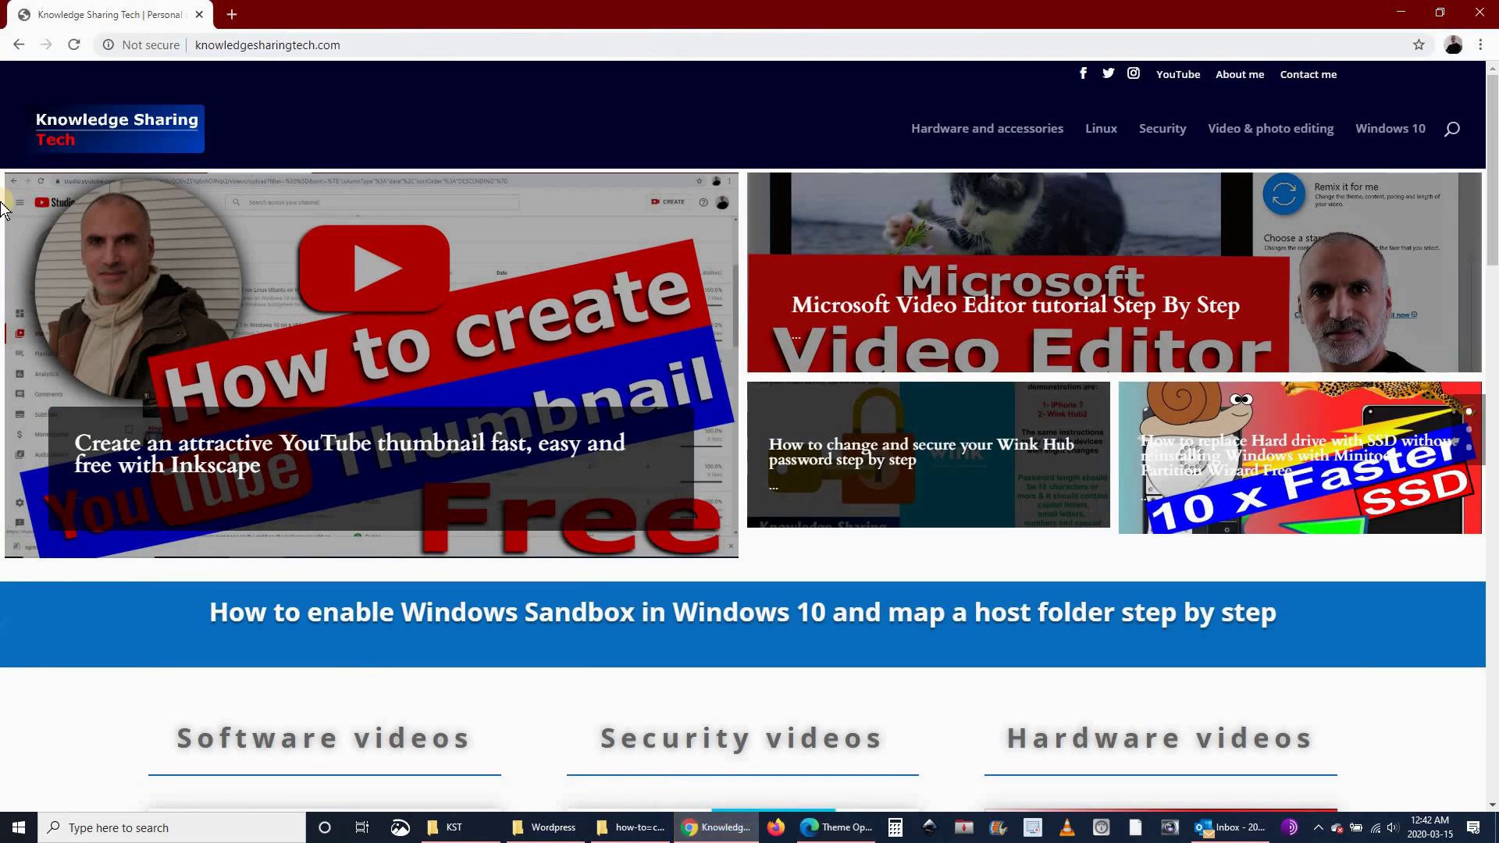
left_click(74, 45)
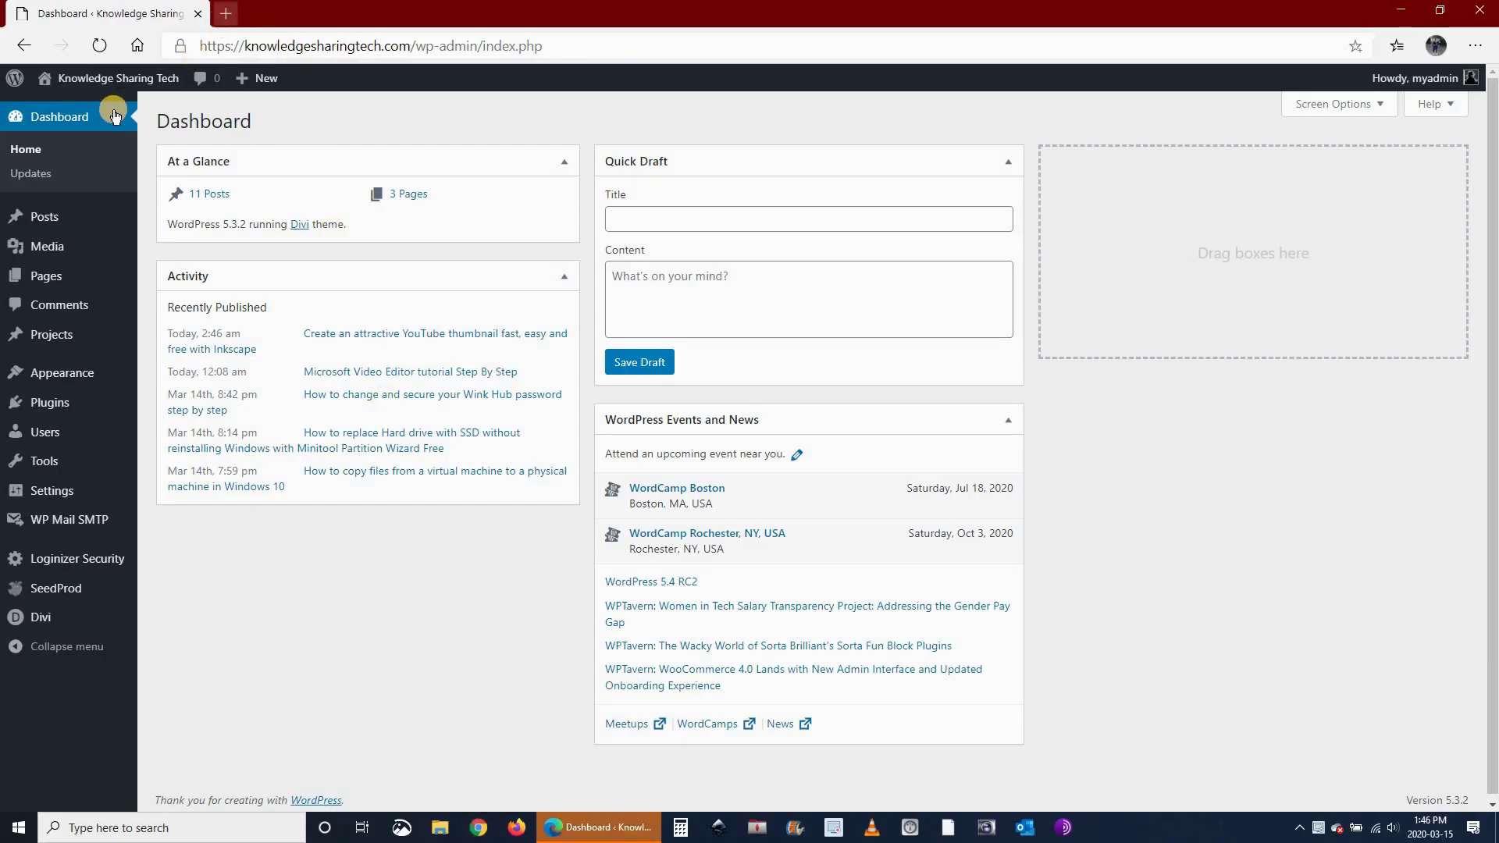
Open the live site in a new tab and browse the Windows 10 category page
mouse_move(86, 79)
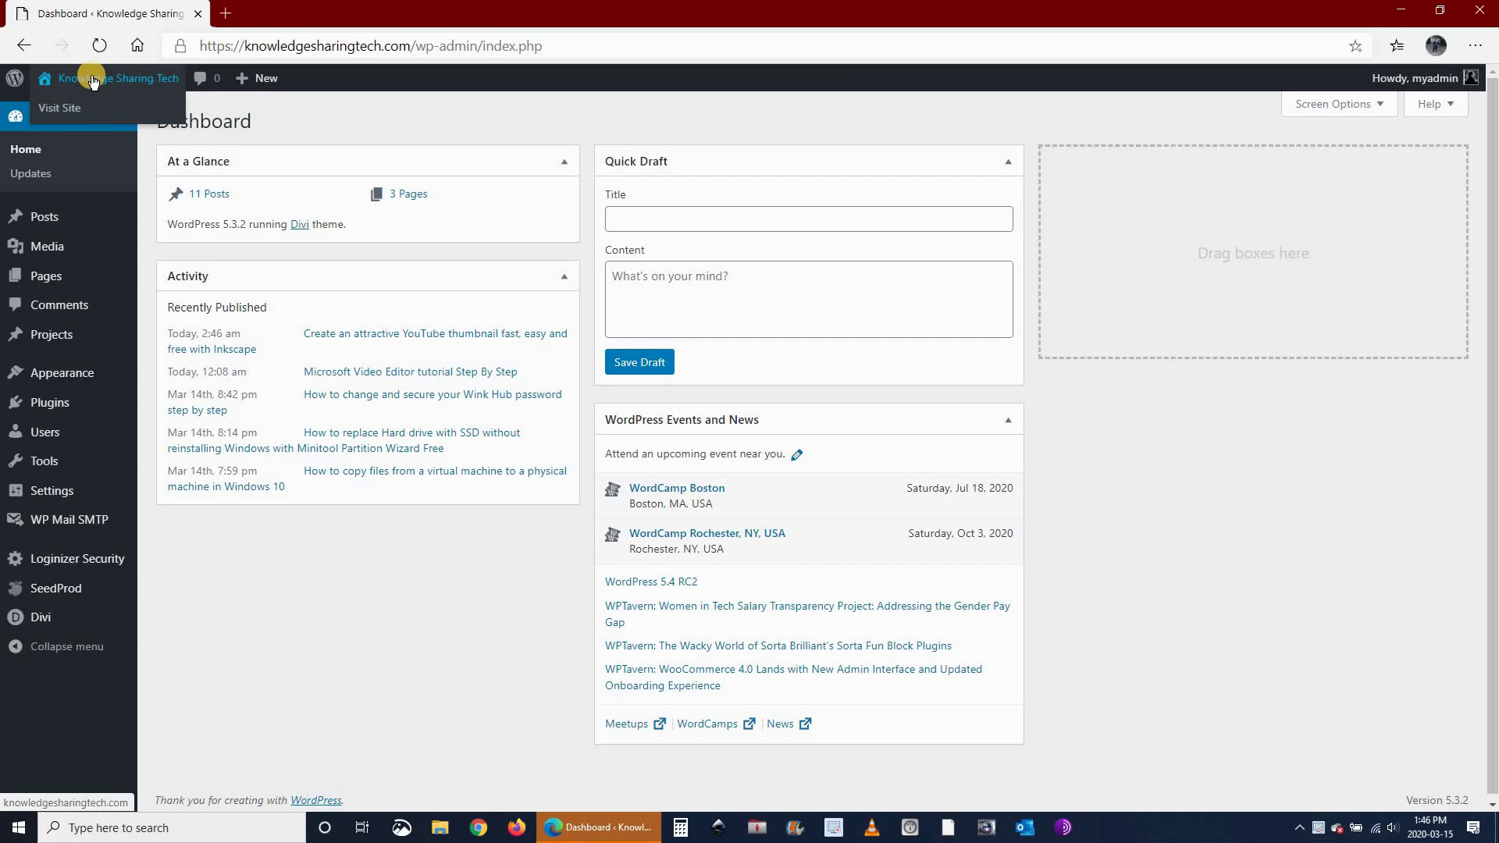
middle_click(67, 109)
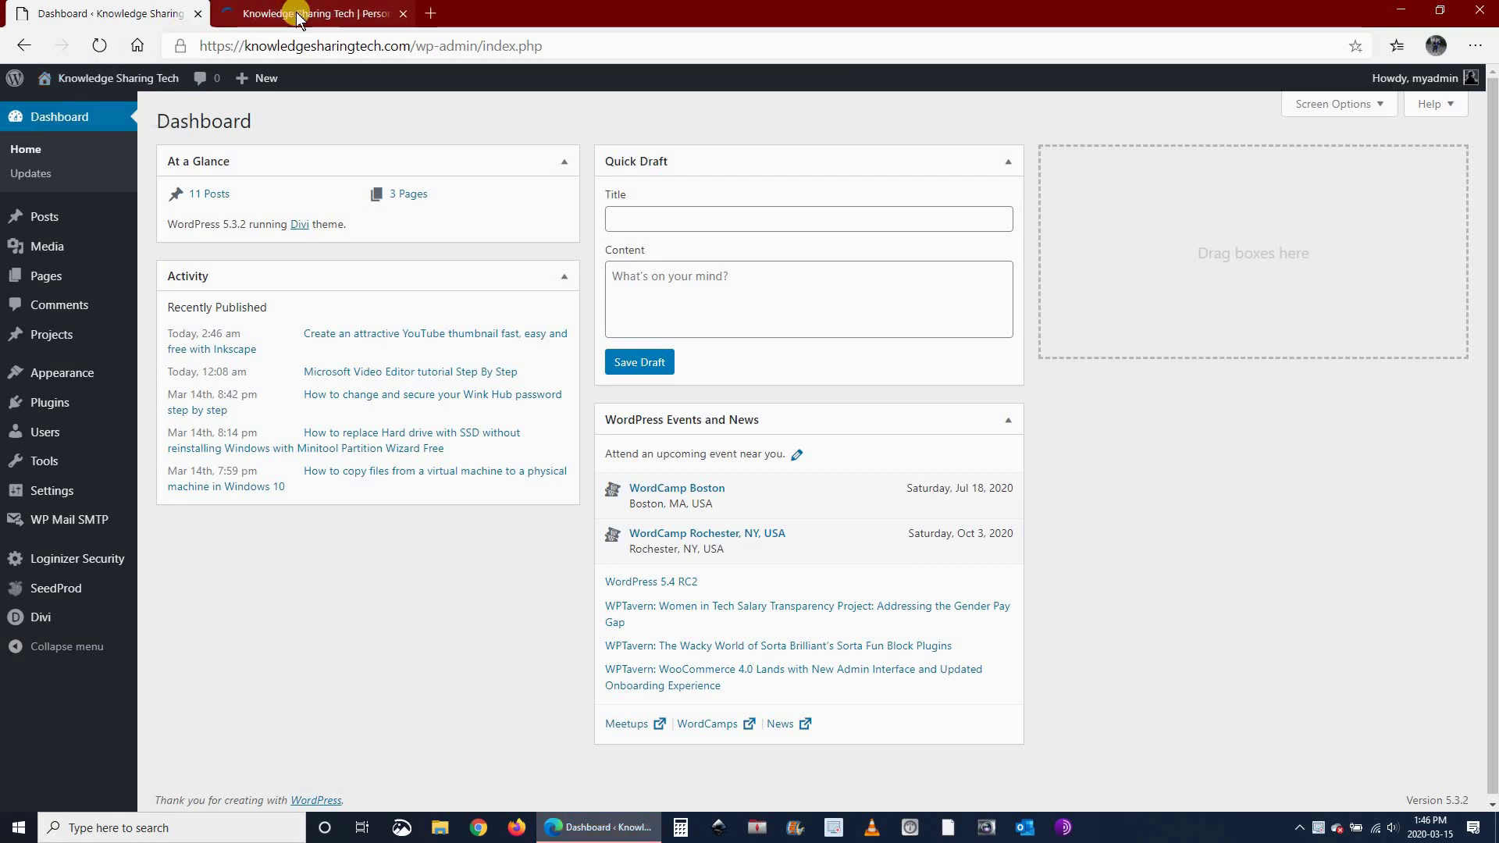
left_click(301, 16)
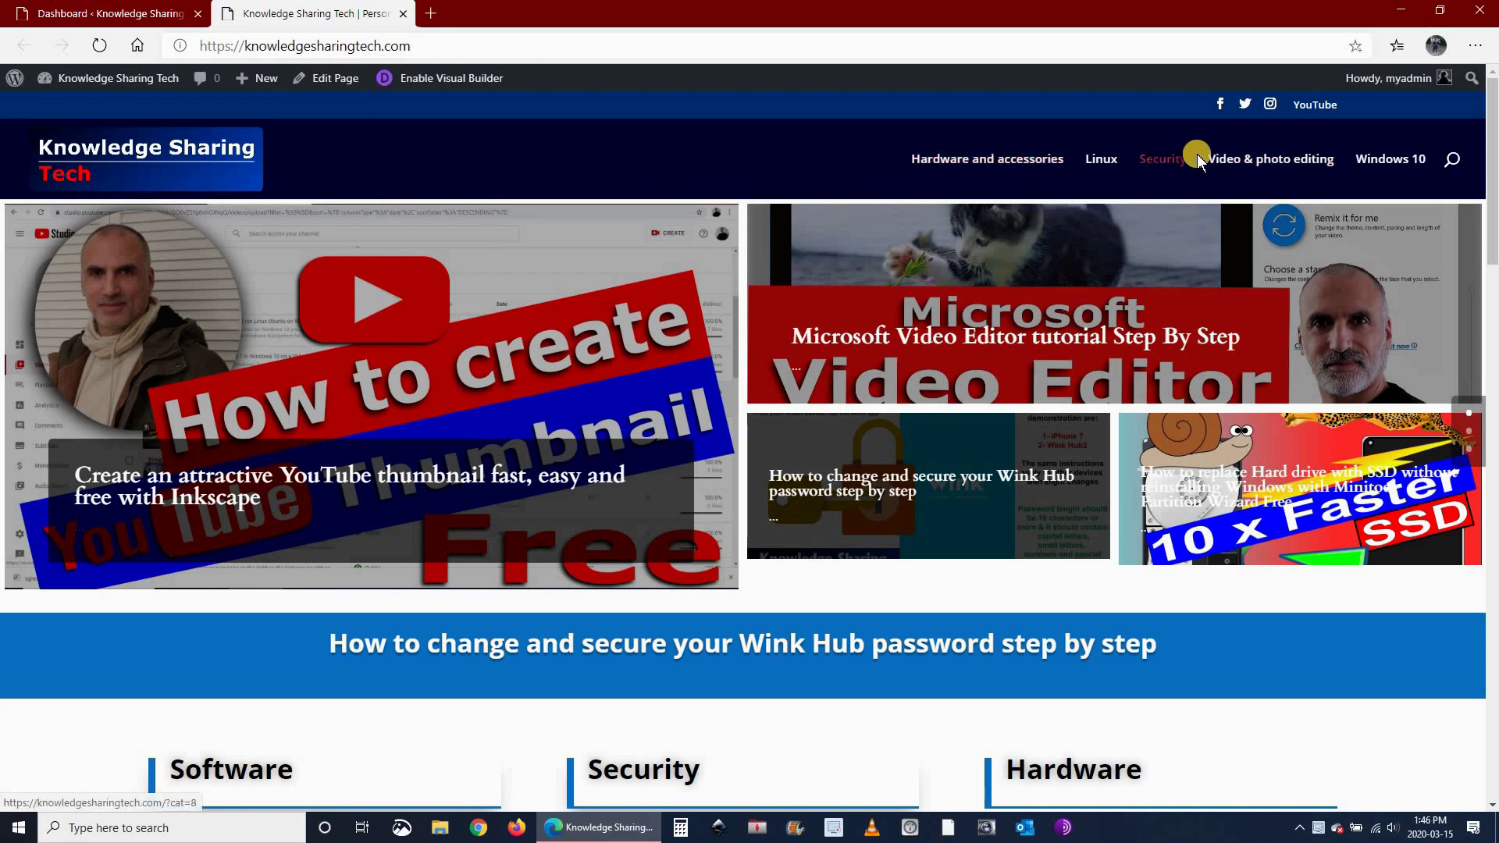
left_click(1377, 163)
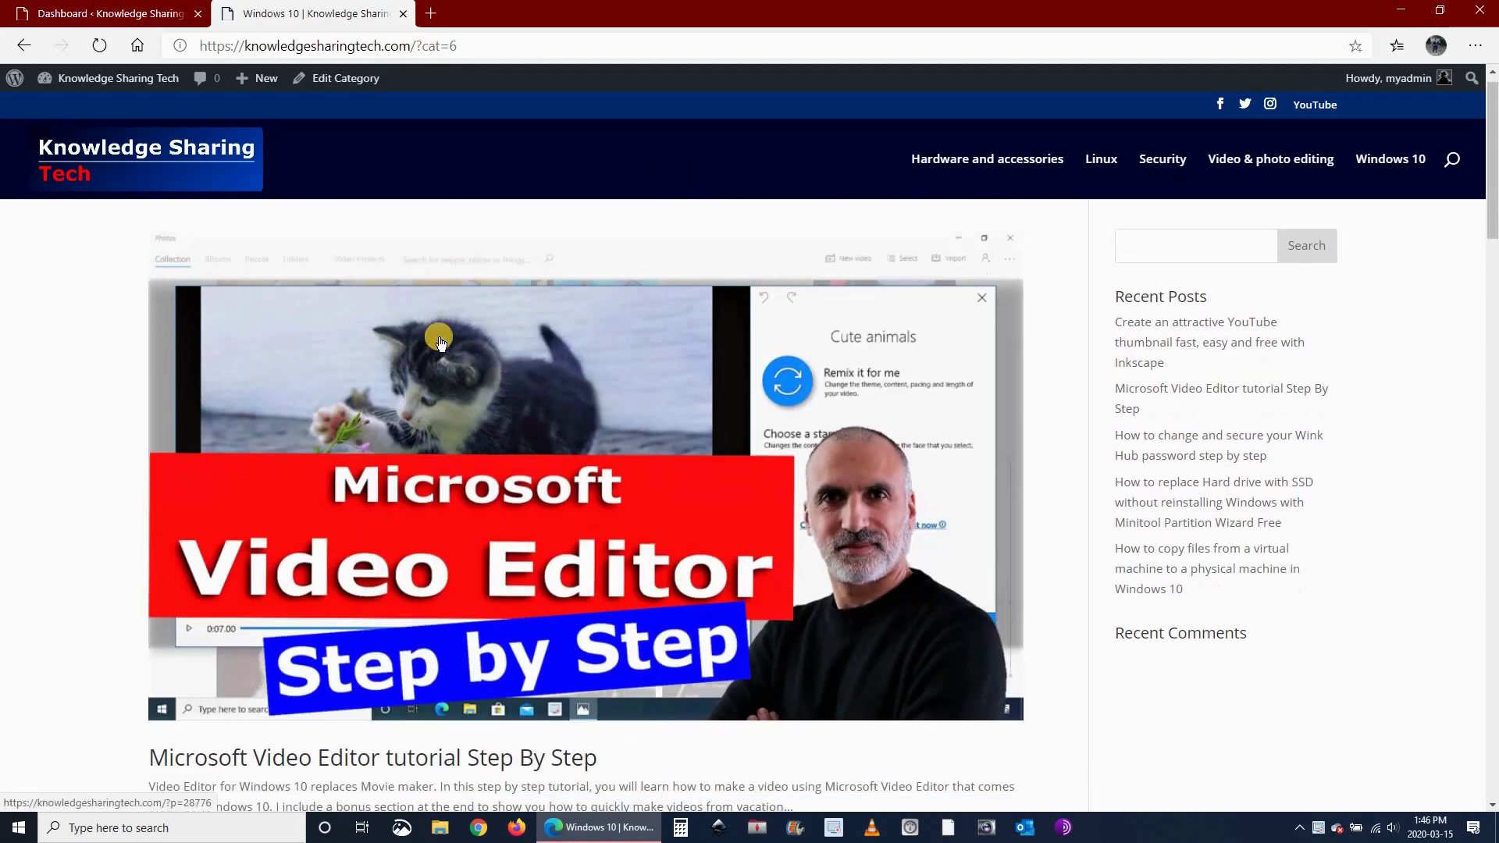
scroll(441, 342, "down", 20)
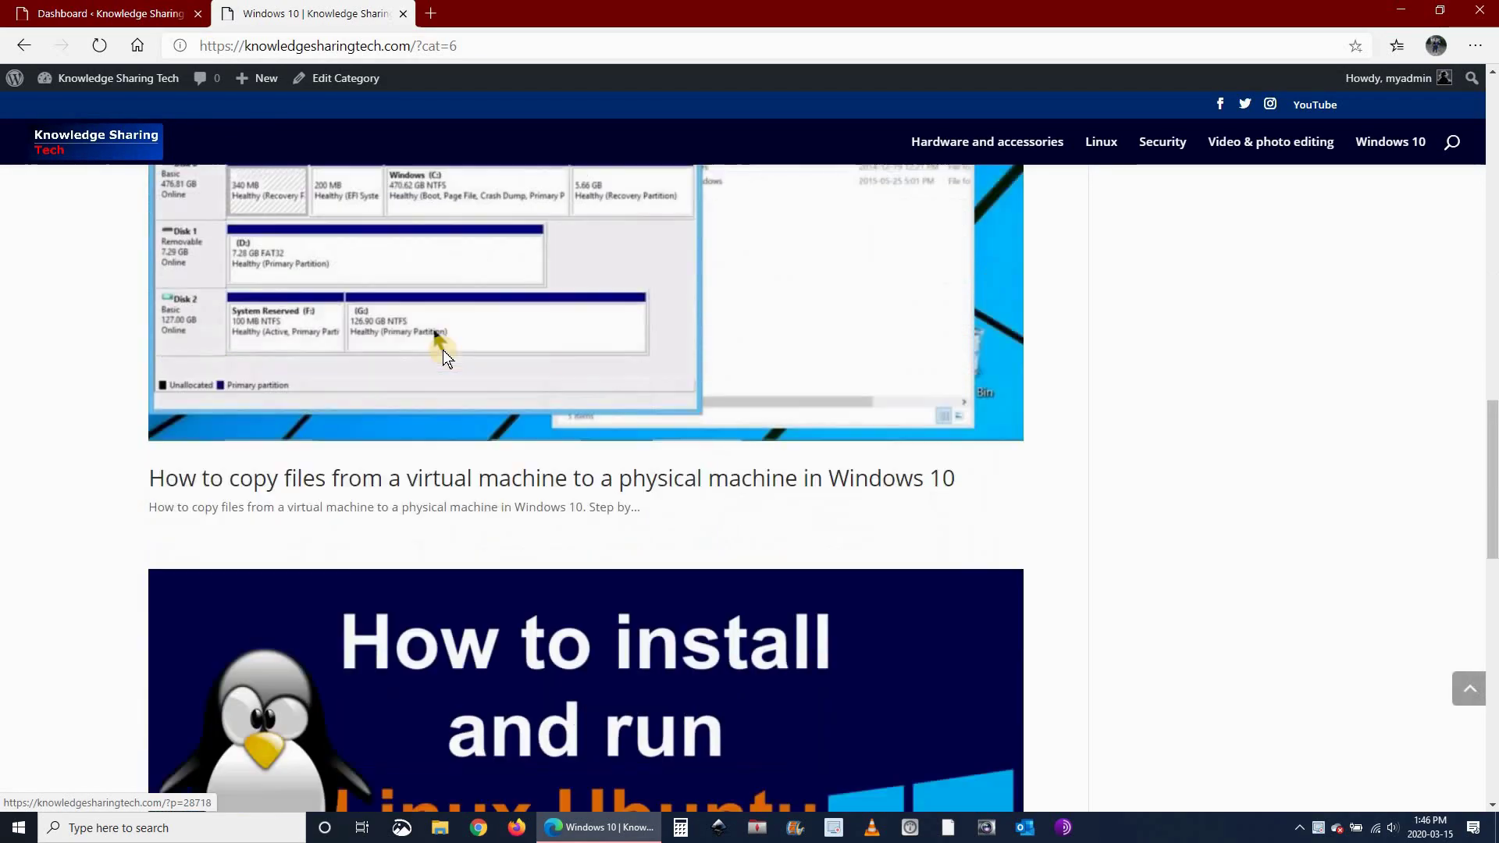
scroll(442, 350, "down", 10)
scroll(441, 347, "up", 18)
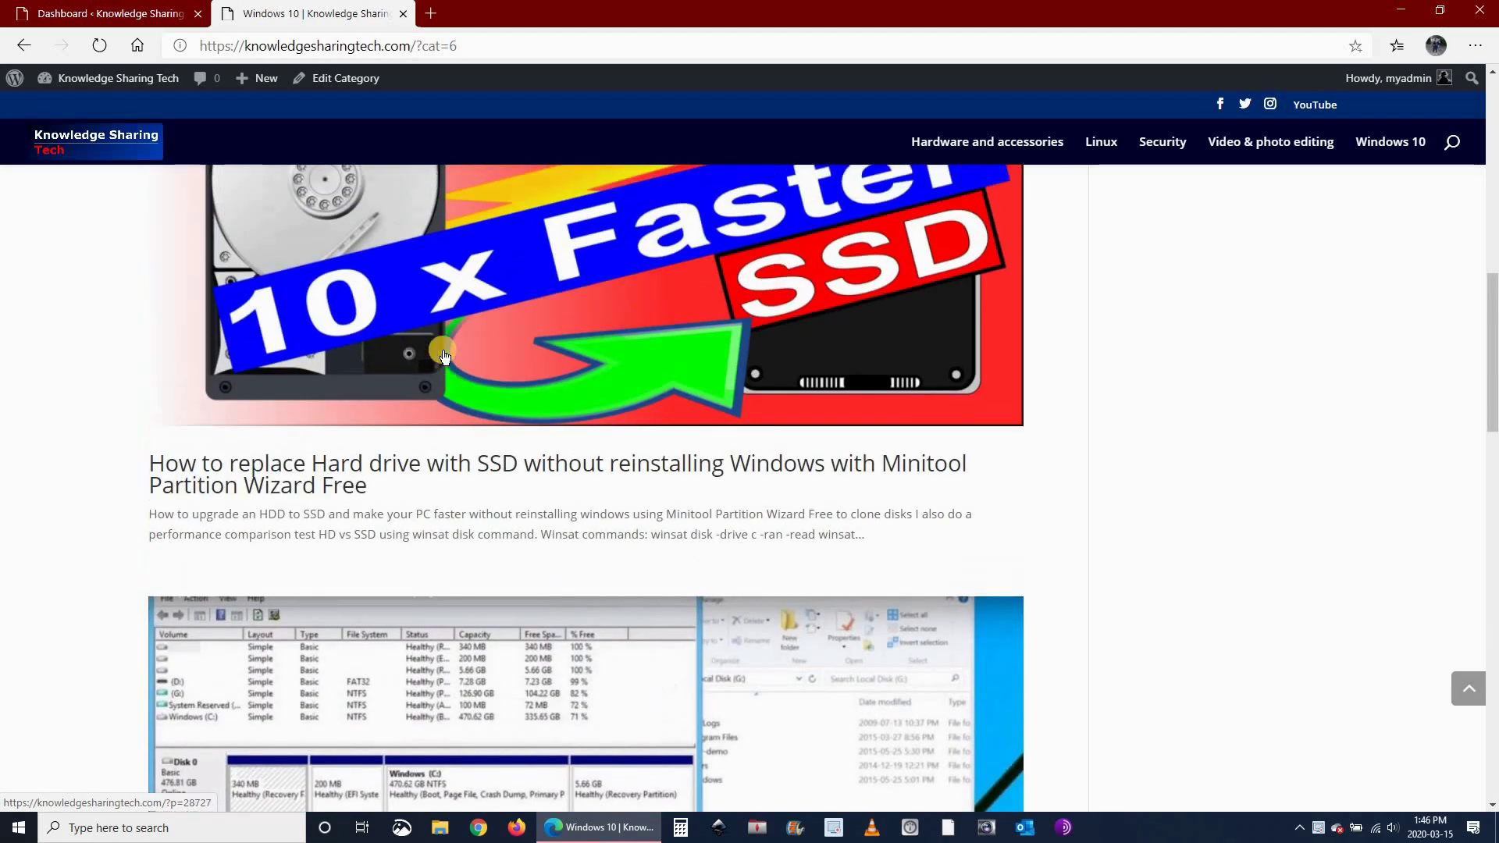
scroll(443, 355, "up", 8)
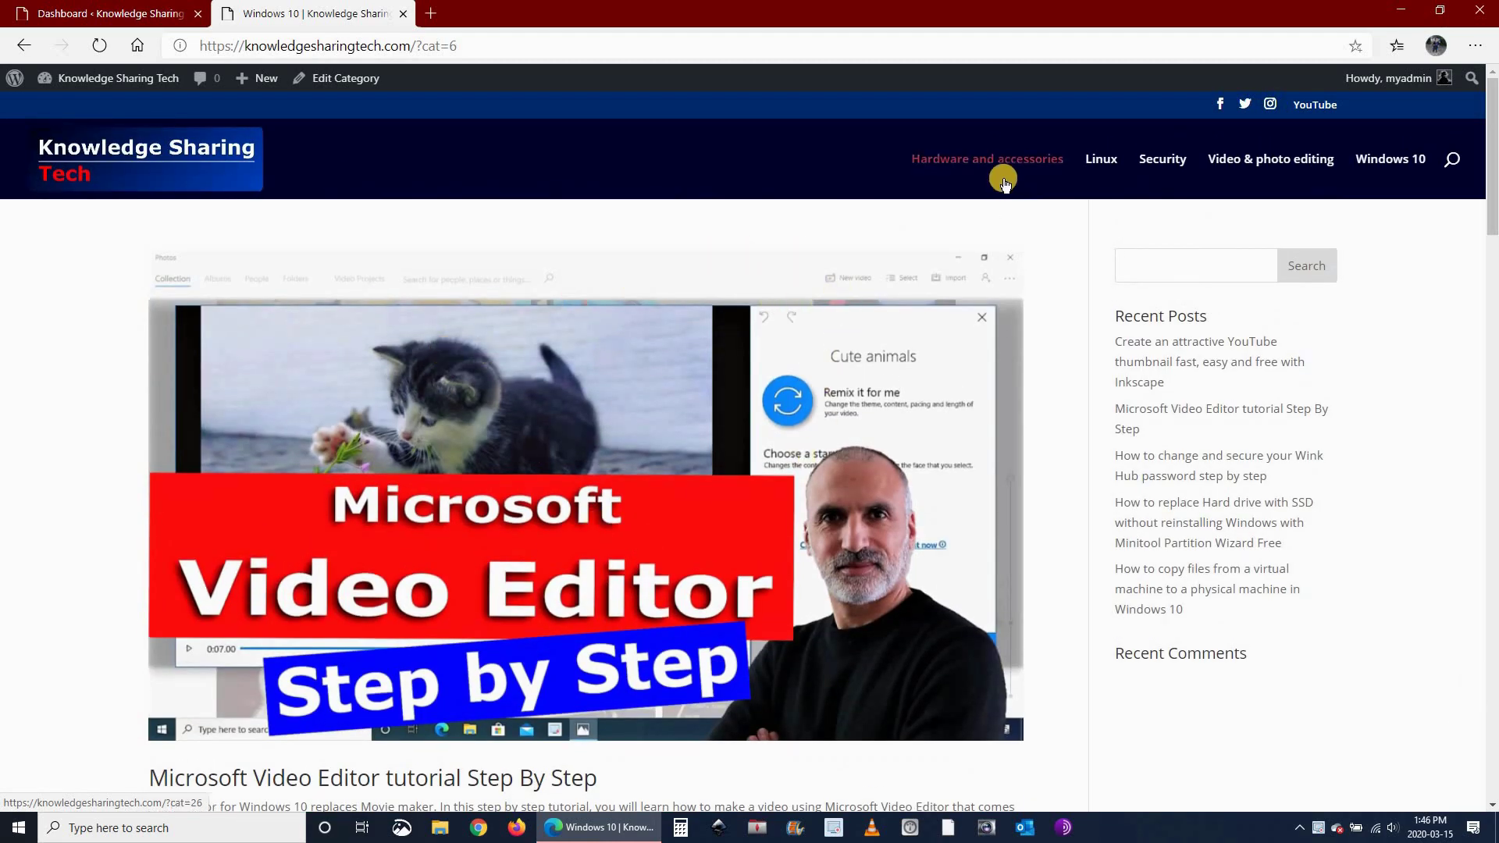
Check the homepage via the logo, then return to the admin Dashboard tab
left_click(137, 156)
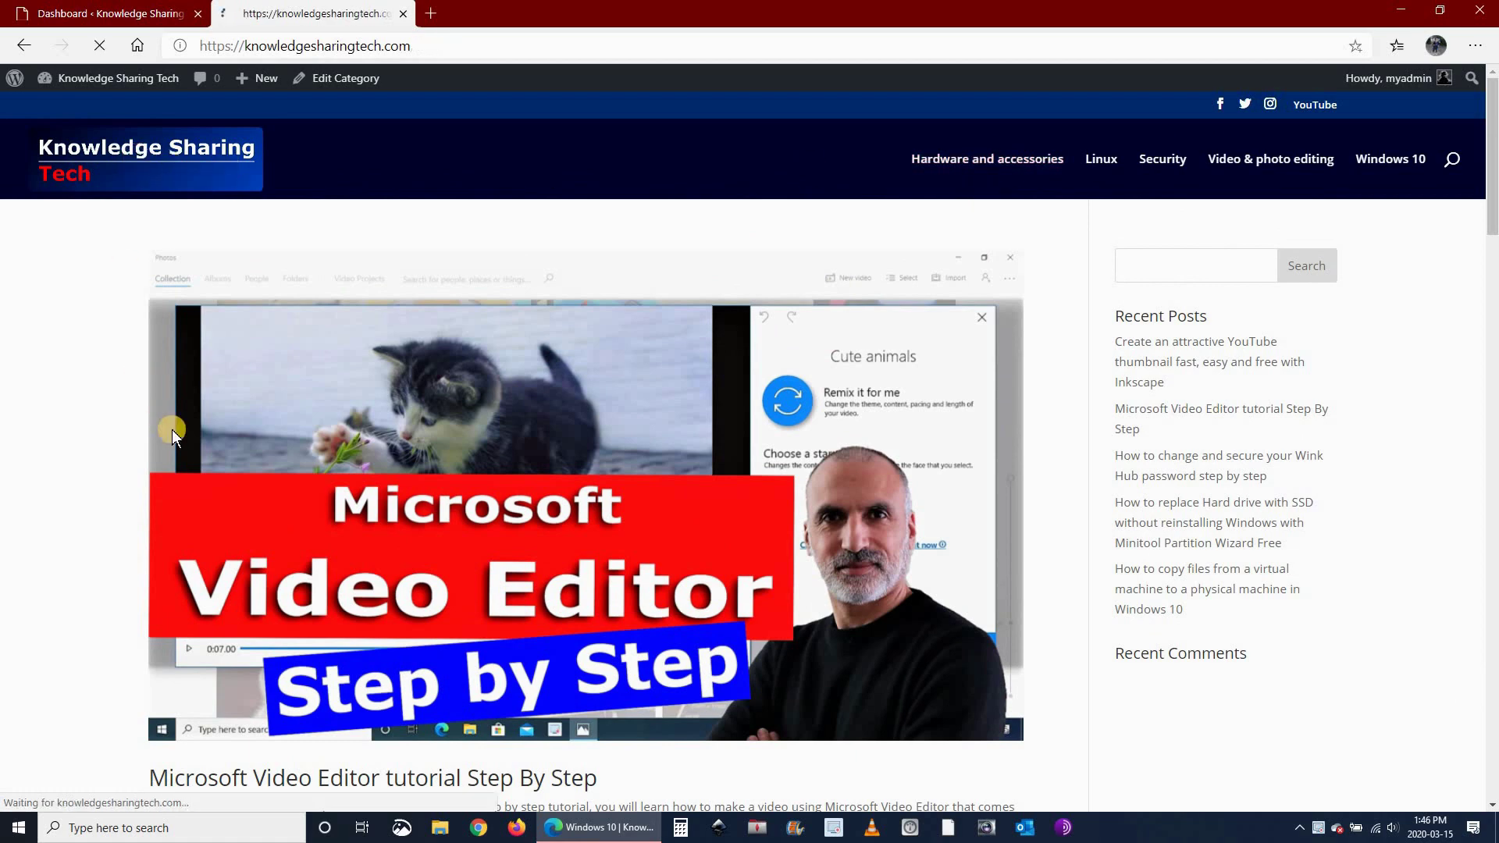
scroll(368, 510, "down", 8)
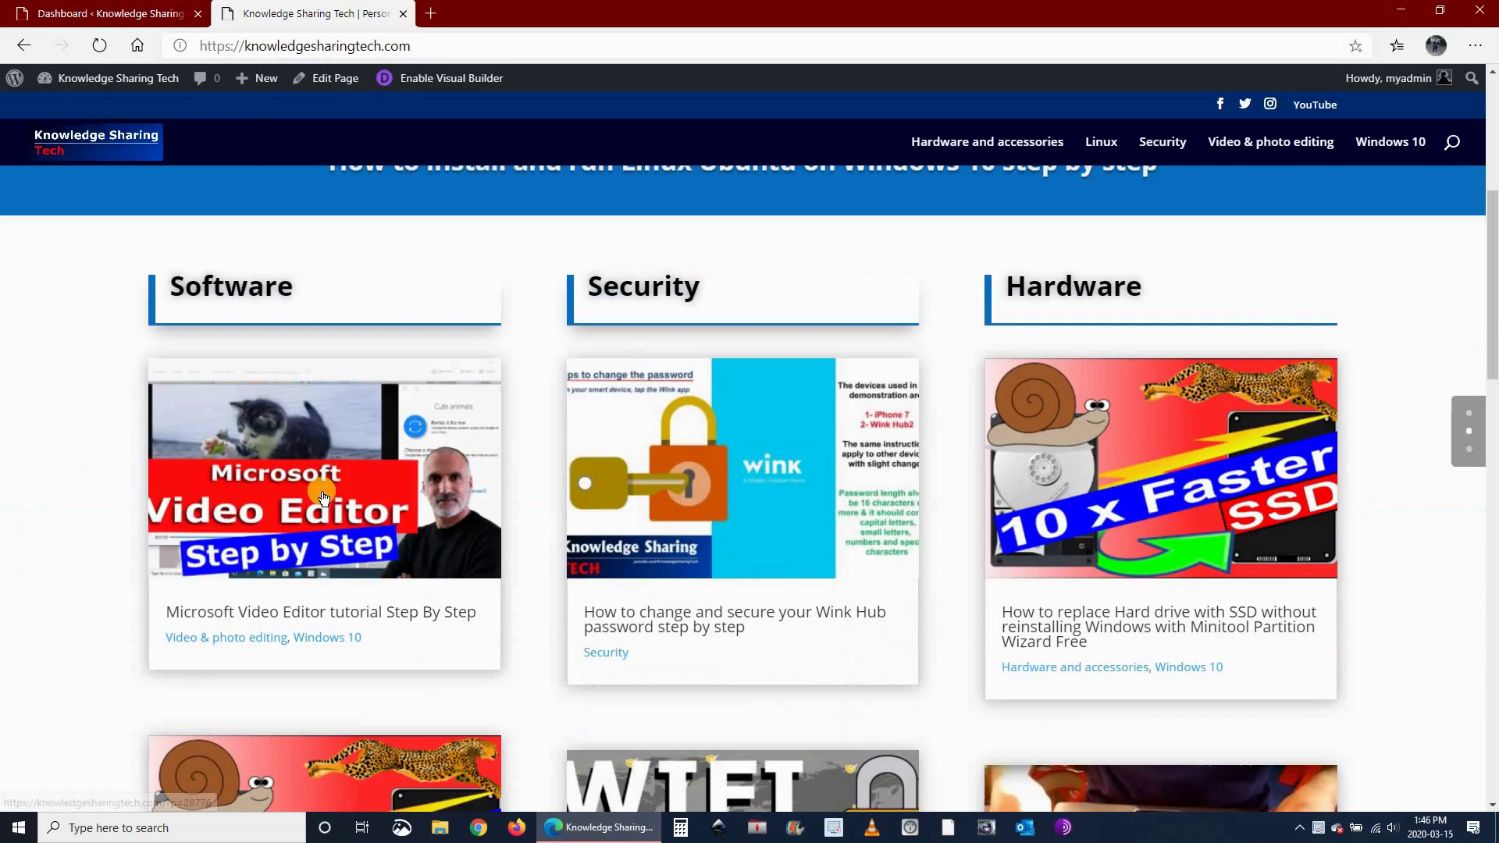
scroll(313, 390, "up", 4)
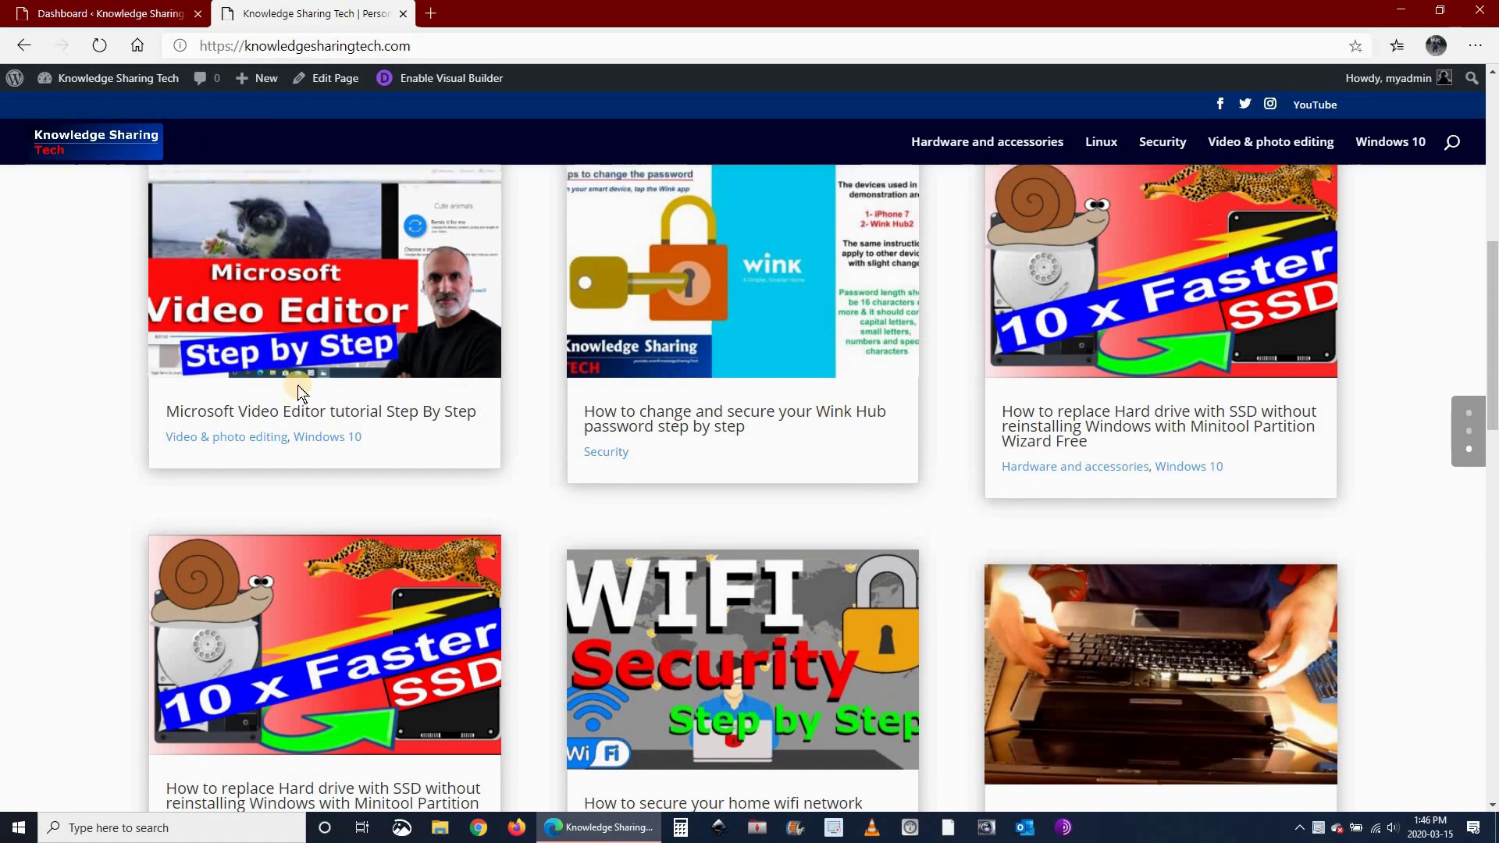
scroll(348, 512, "up", 5)
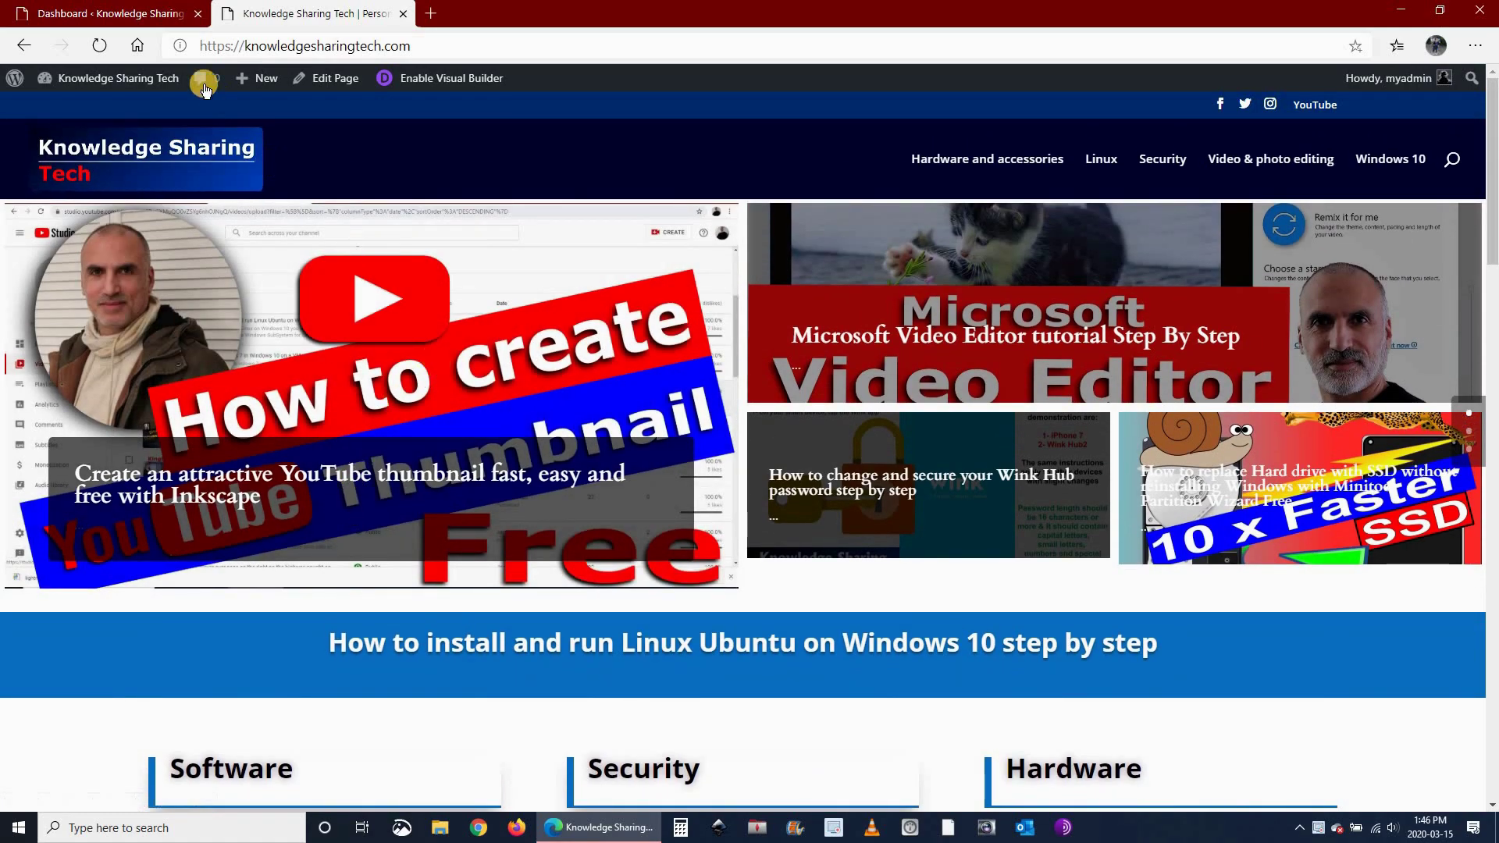
left_click(79, 11)
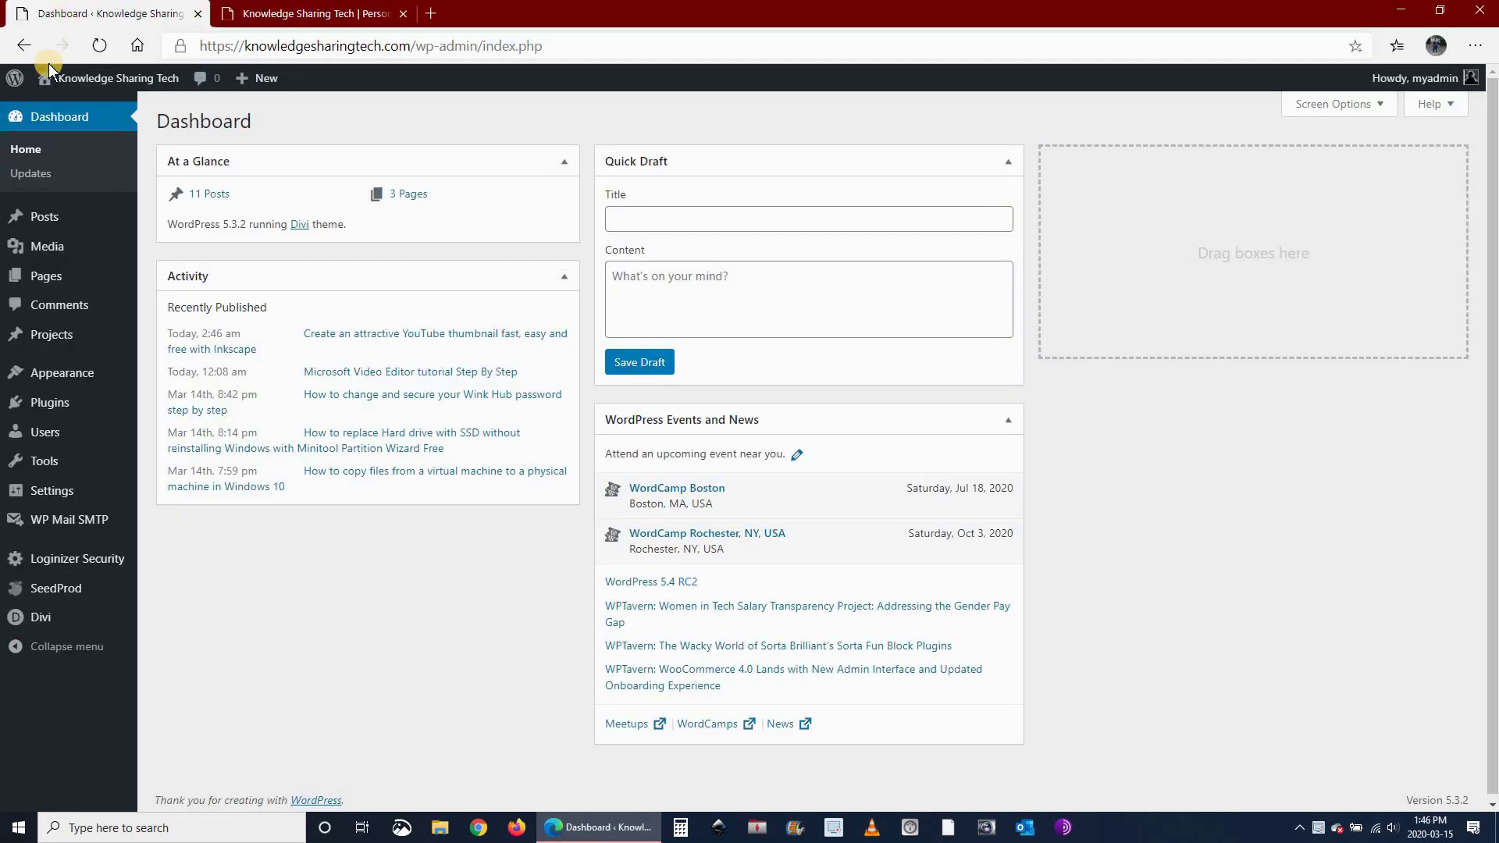
Open Divi > Theme Builder's Portability dialog on the Import tab
mouse_move(49, 73)
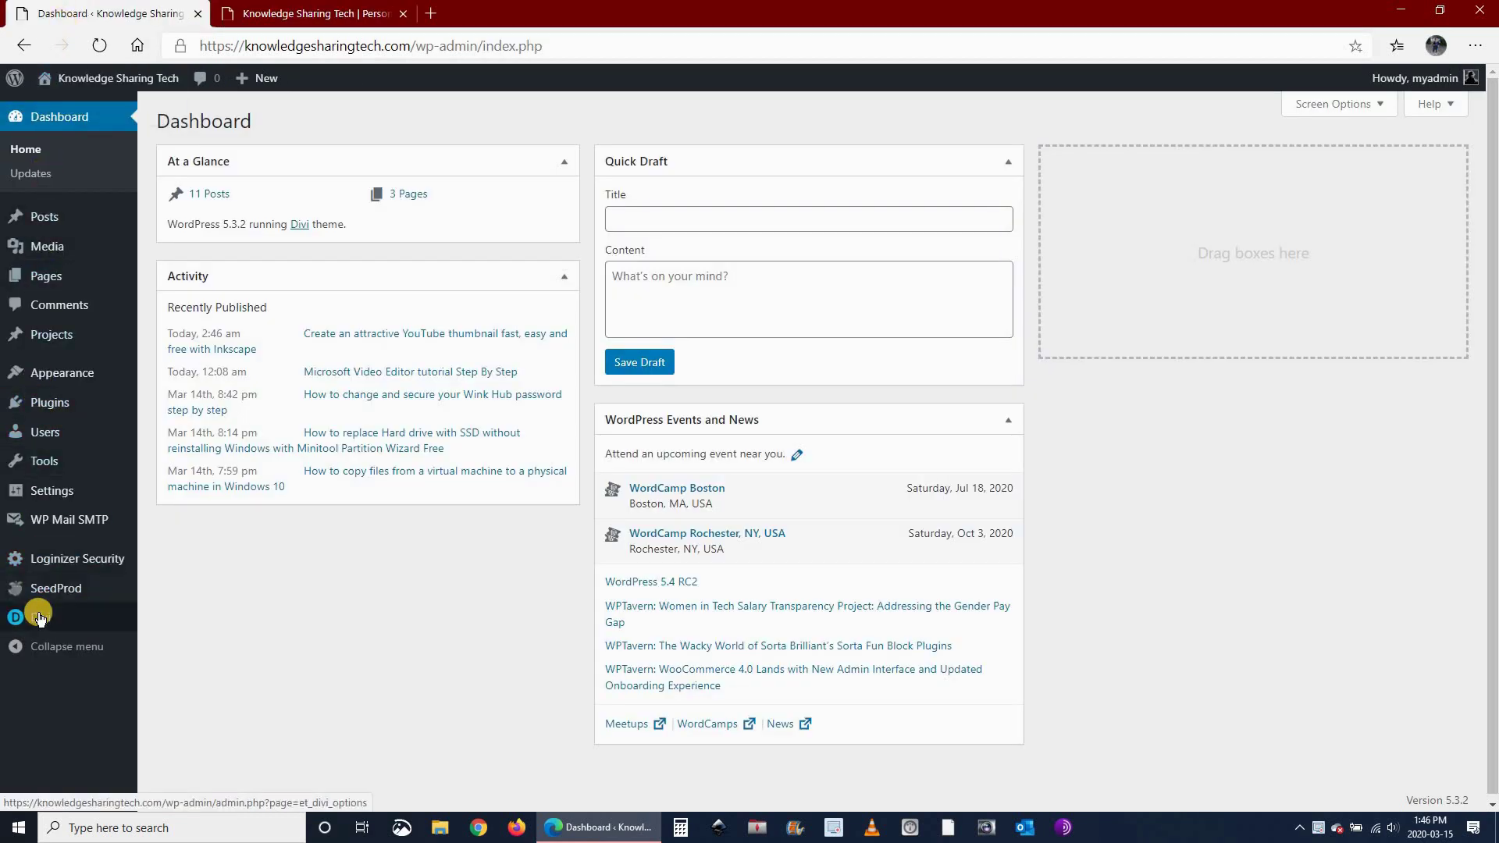
mouse_move(39, 617)
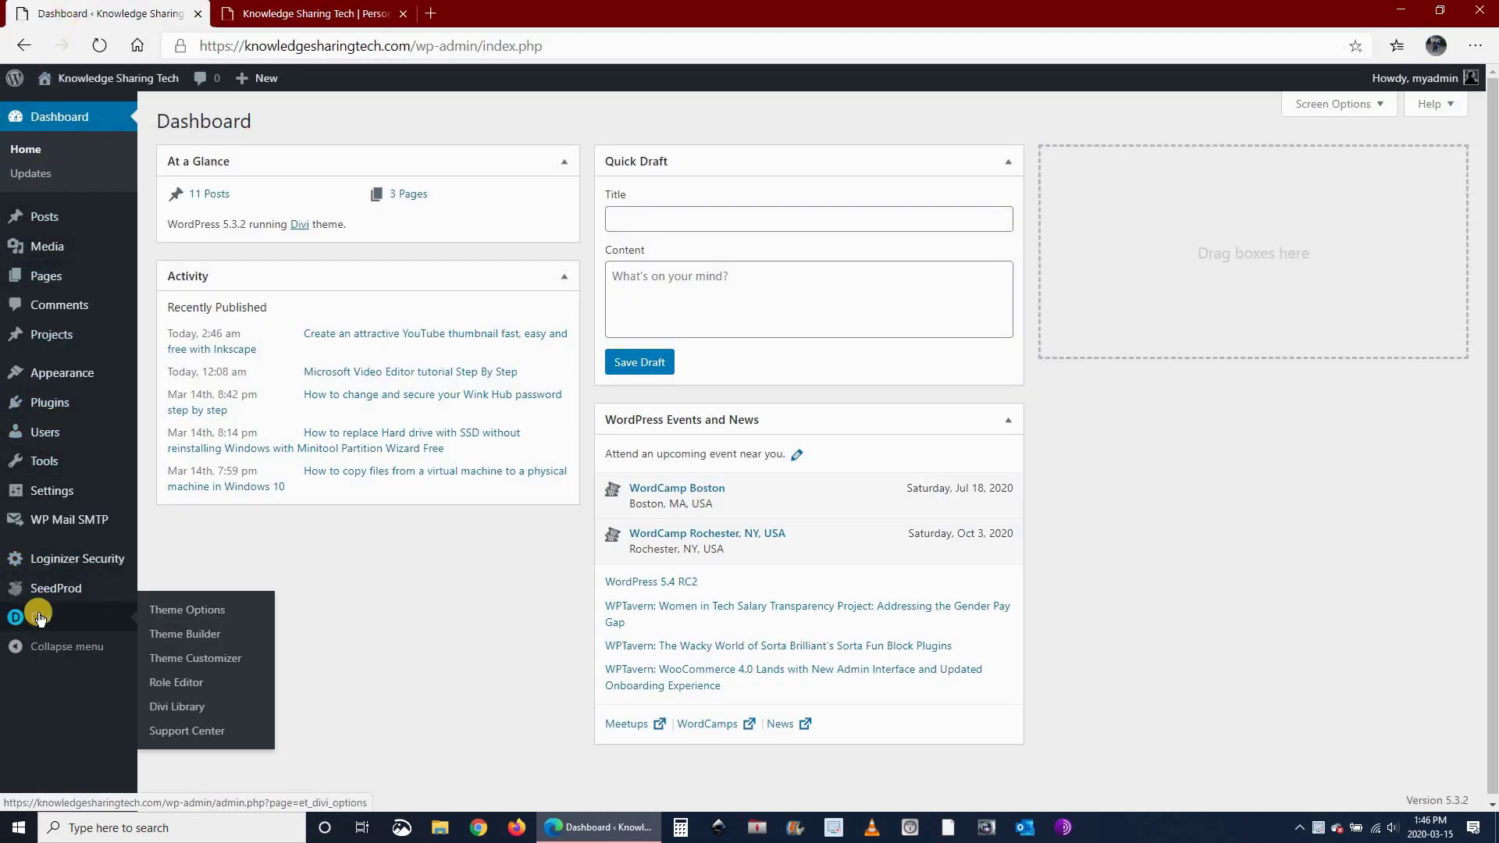
left_click(186, 635)
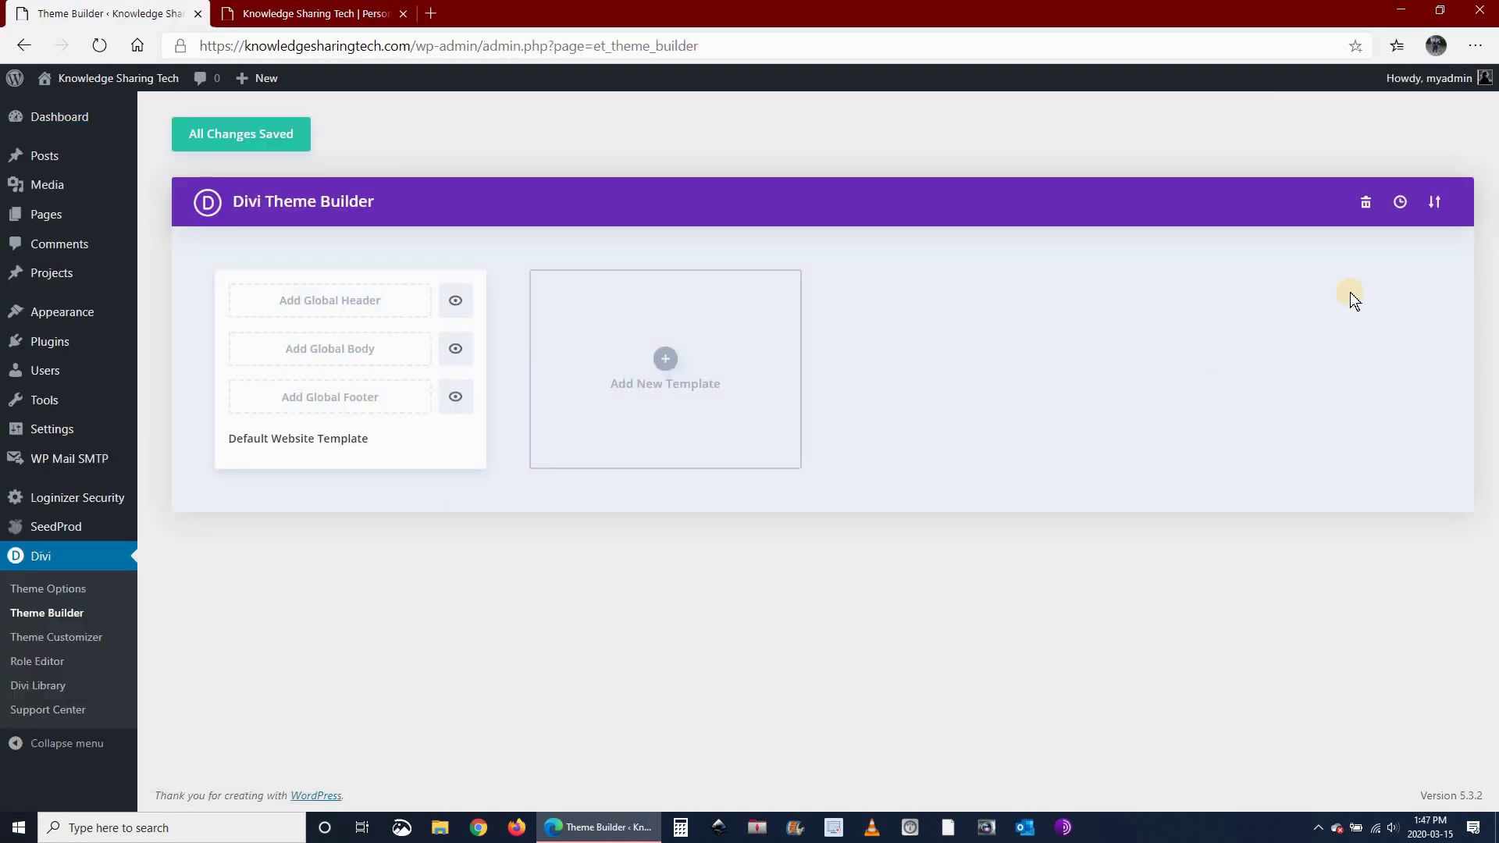
left_click(1433, 201)
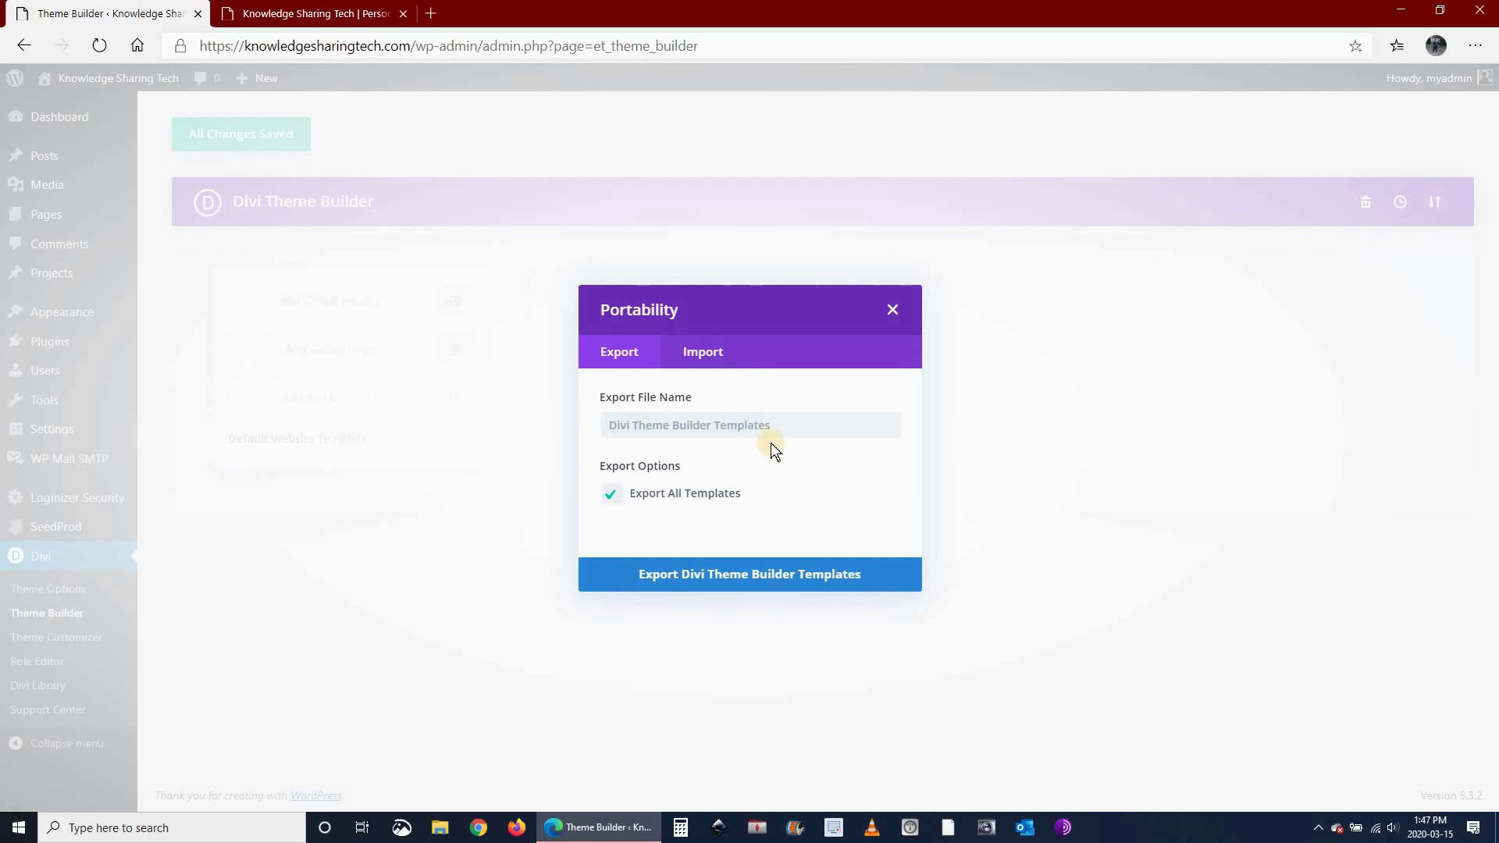
left_click(705, 351)
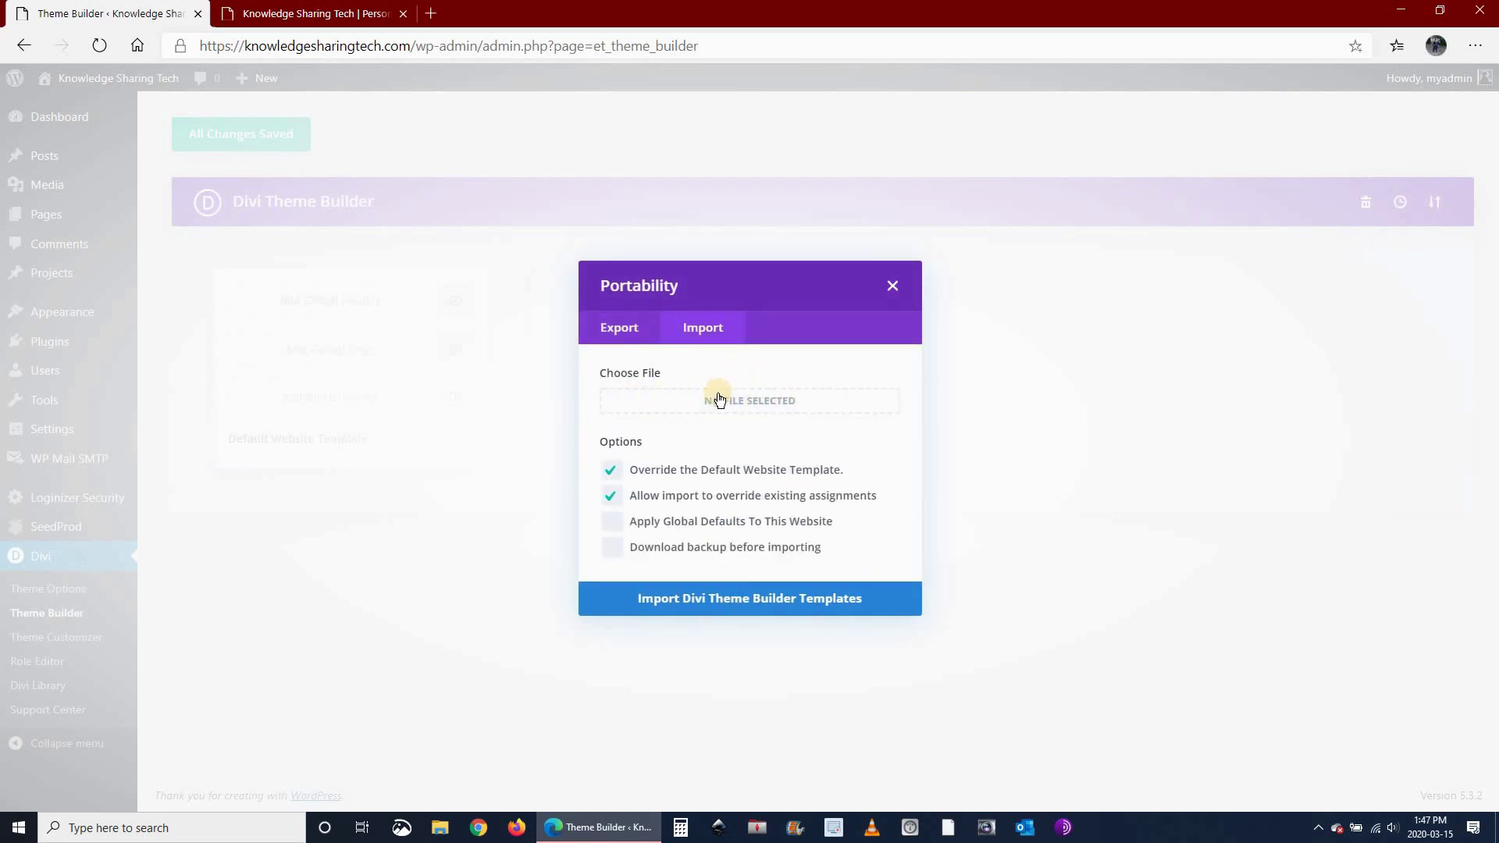
Load the Elegant Themes Divi category page template tutorial and scroll to its free layout download
left_click(429, 18)
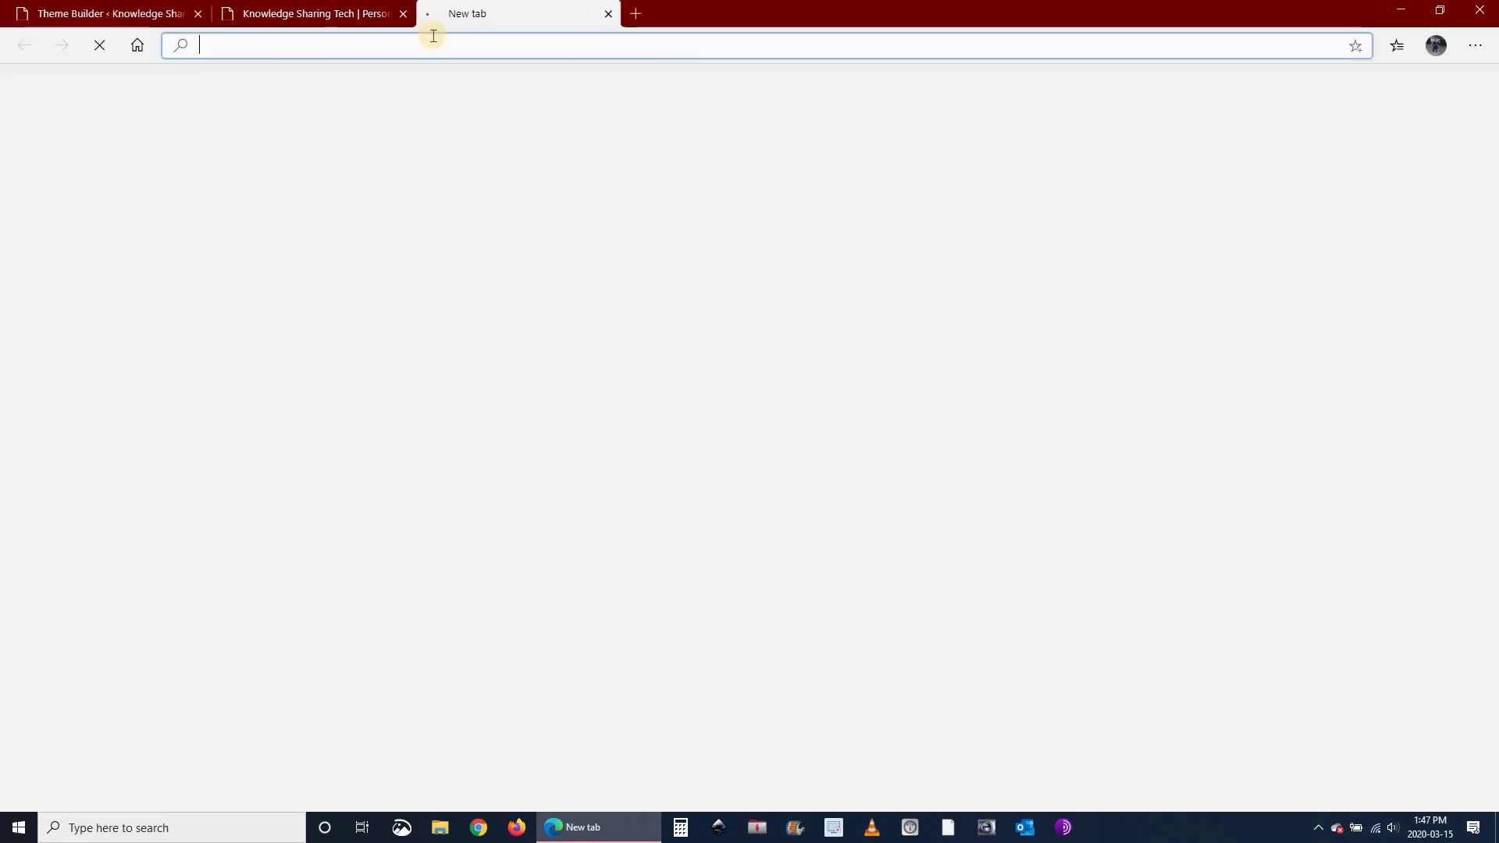
type("https://www.elegantthemes.com/blog/divi-resources/how-to-create-a-category-page-template-for-your-blog-using-the-divi-theme-builder")
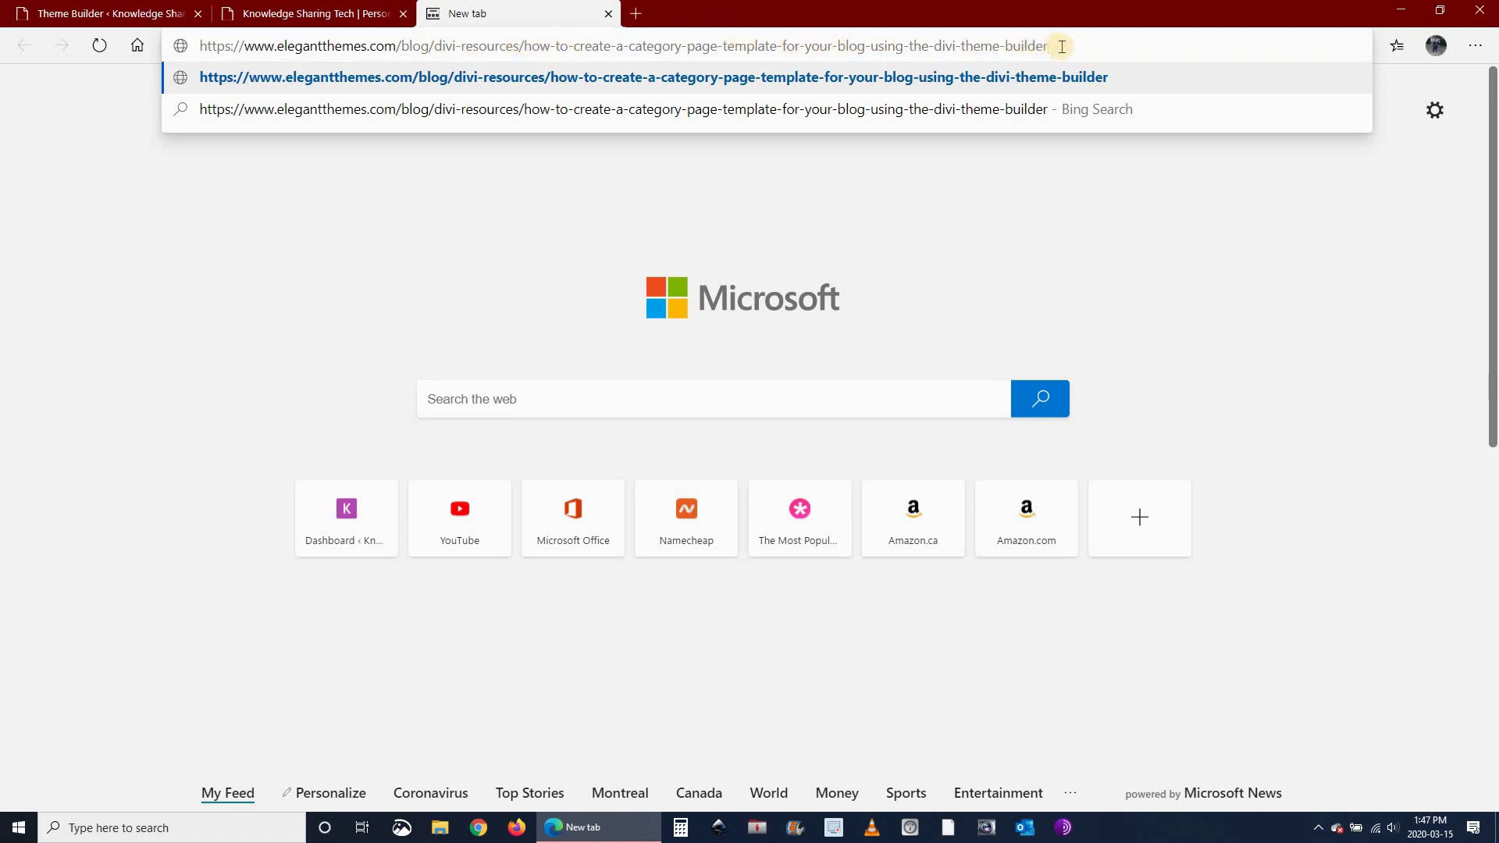
key("Return")
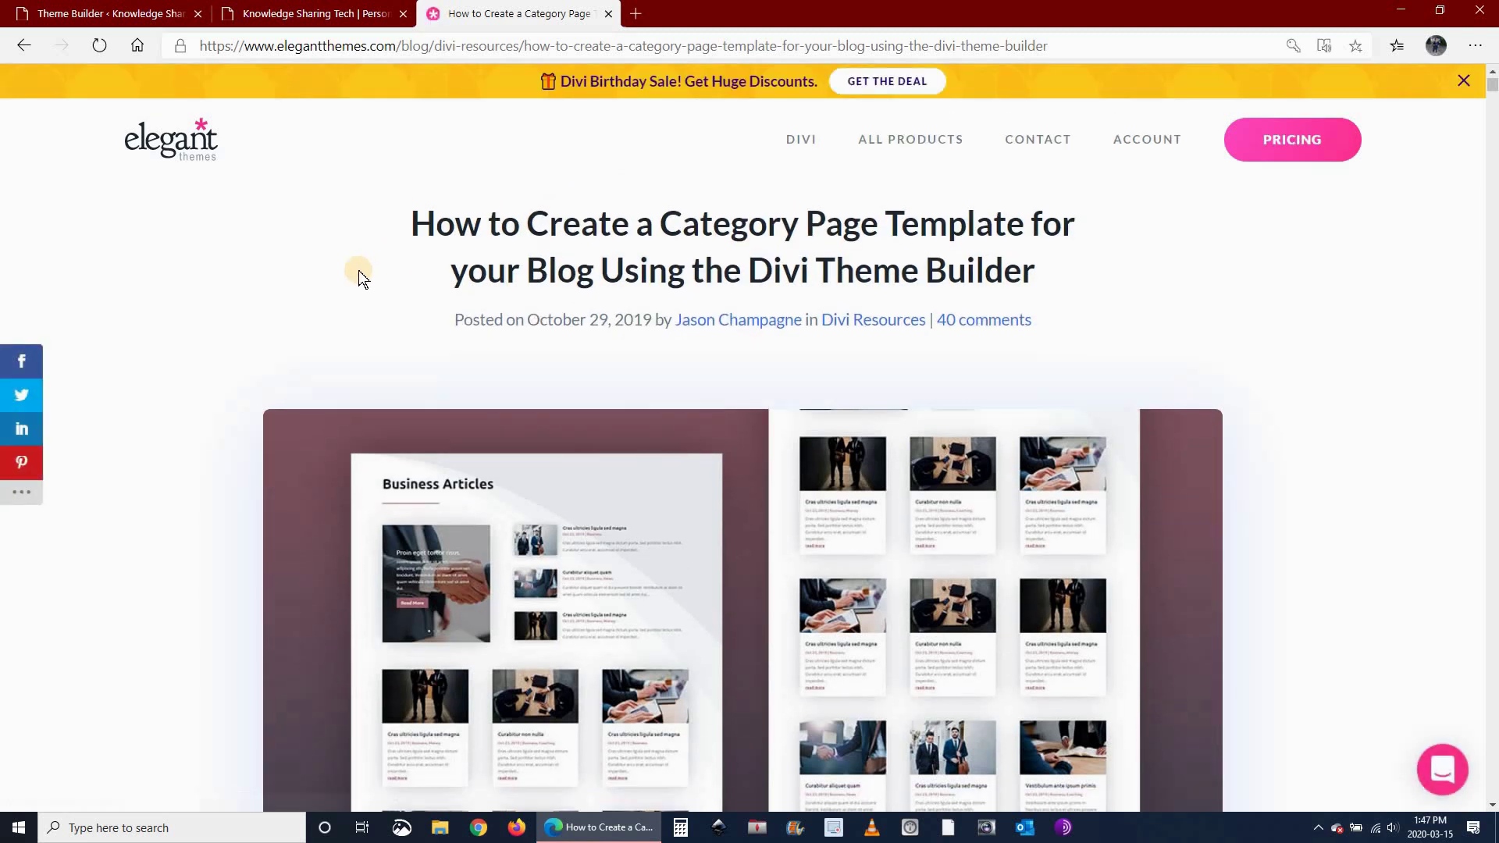
scroll(358, 270, "down", 1)
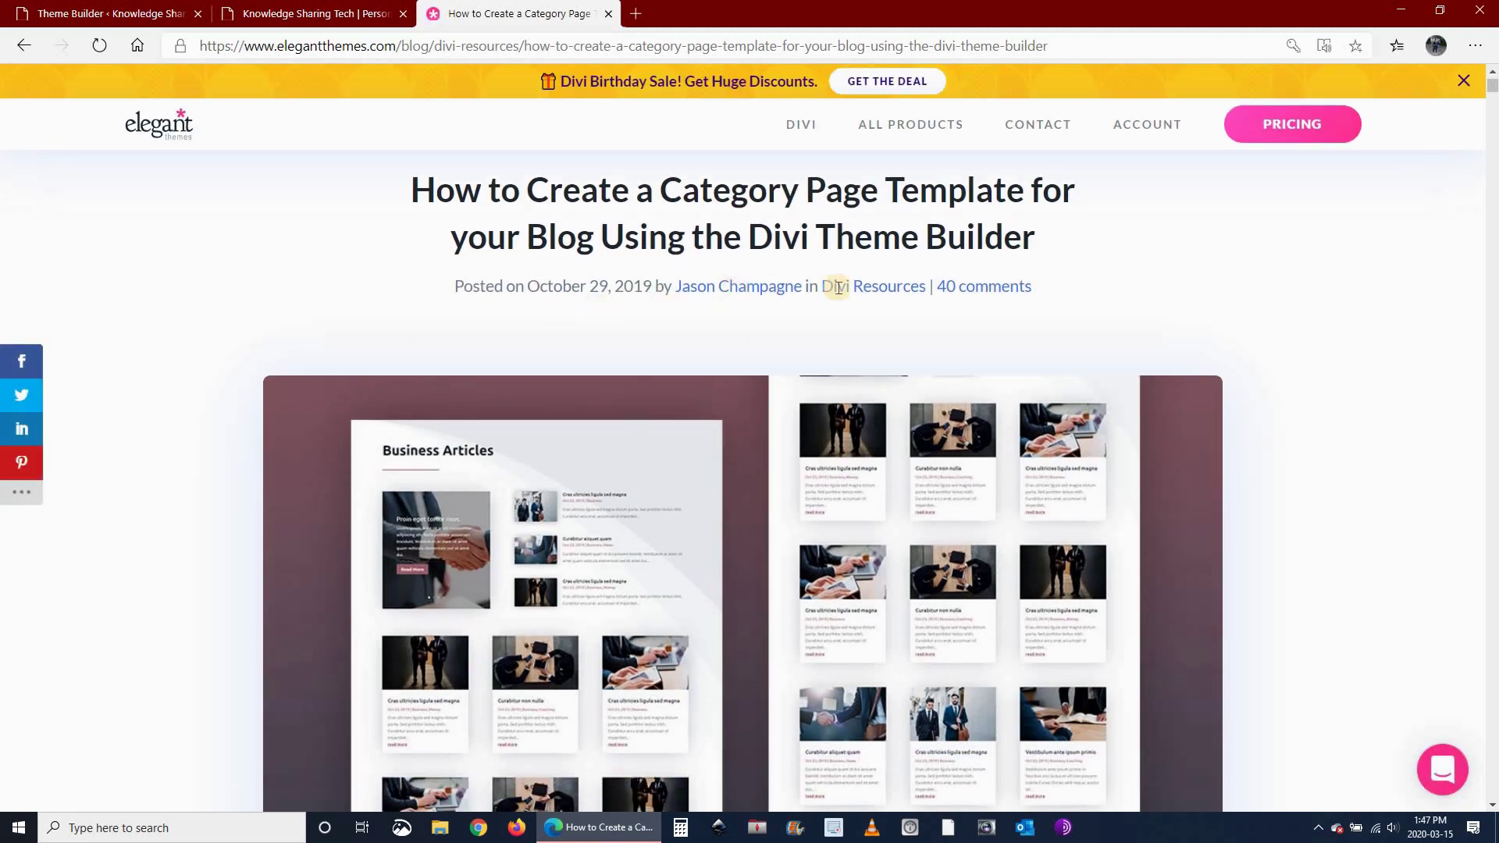
scroll(657, 373, "down", 3)
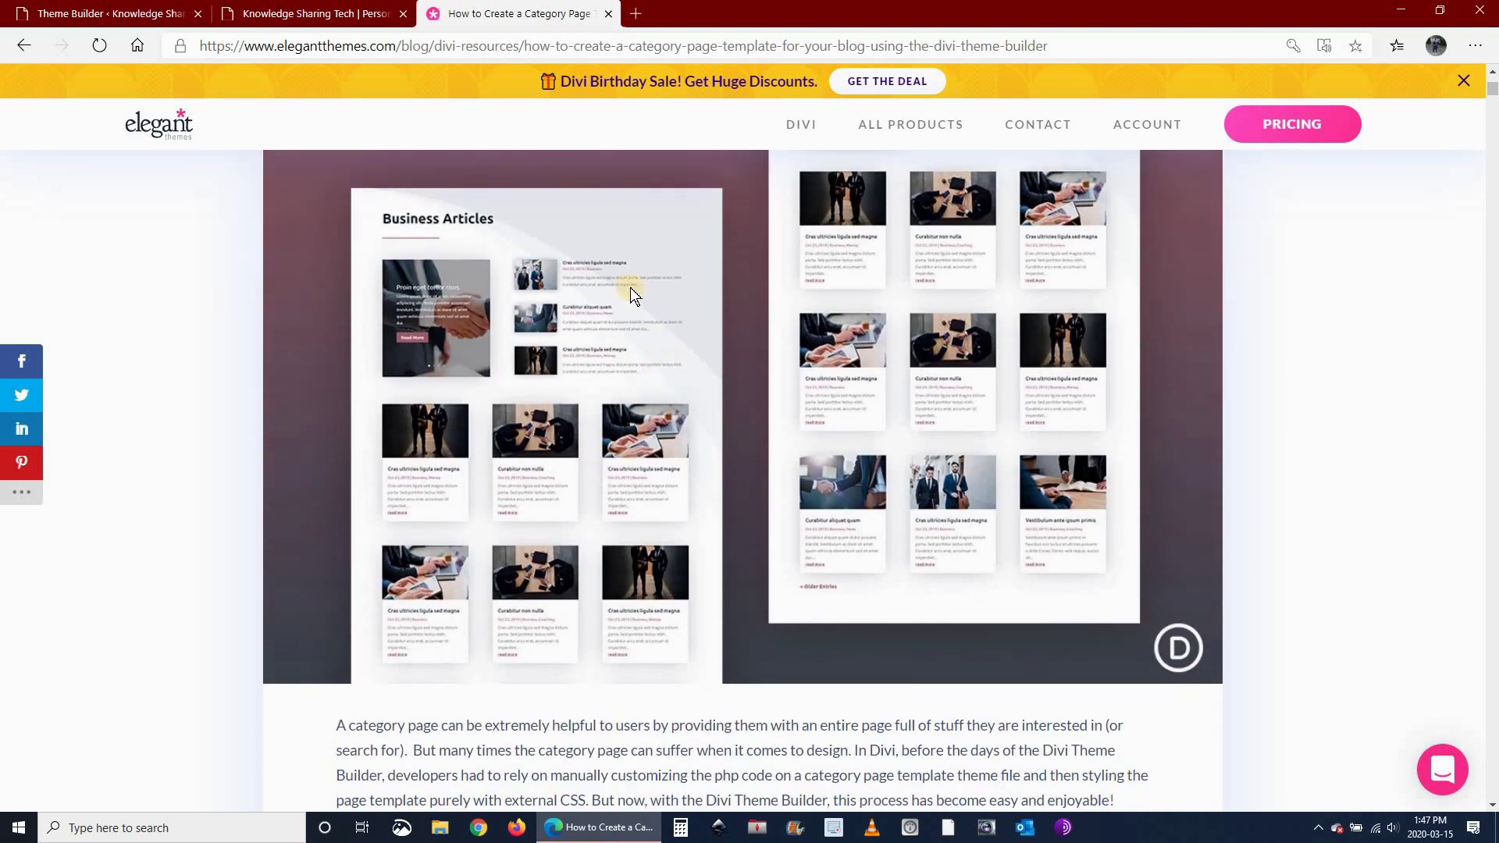
scroll(556, 364, "up", 2)
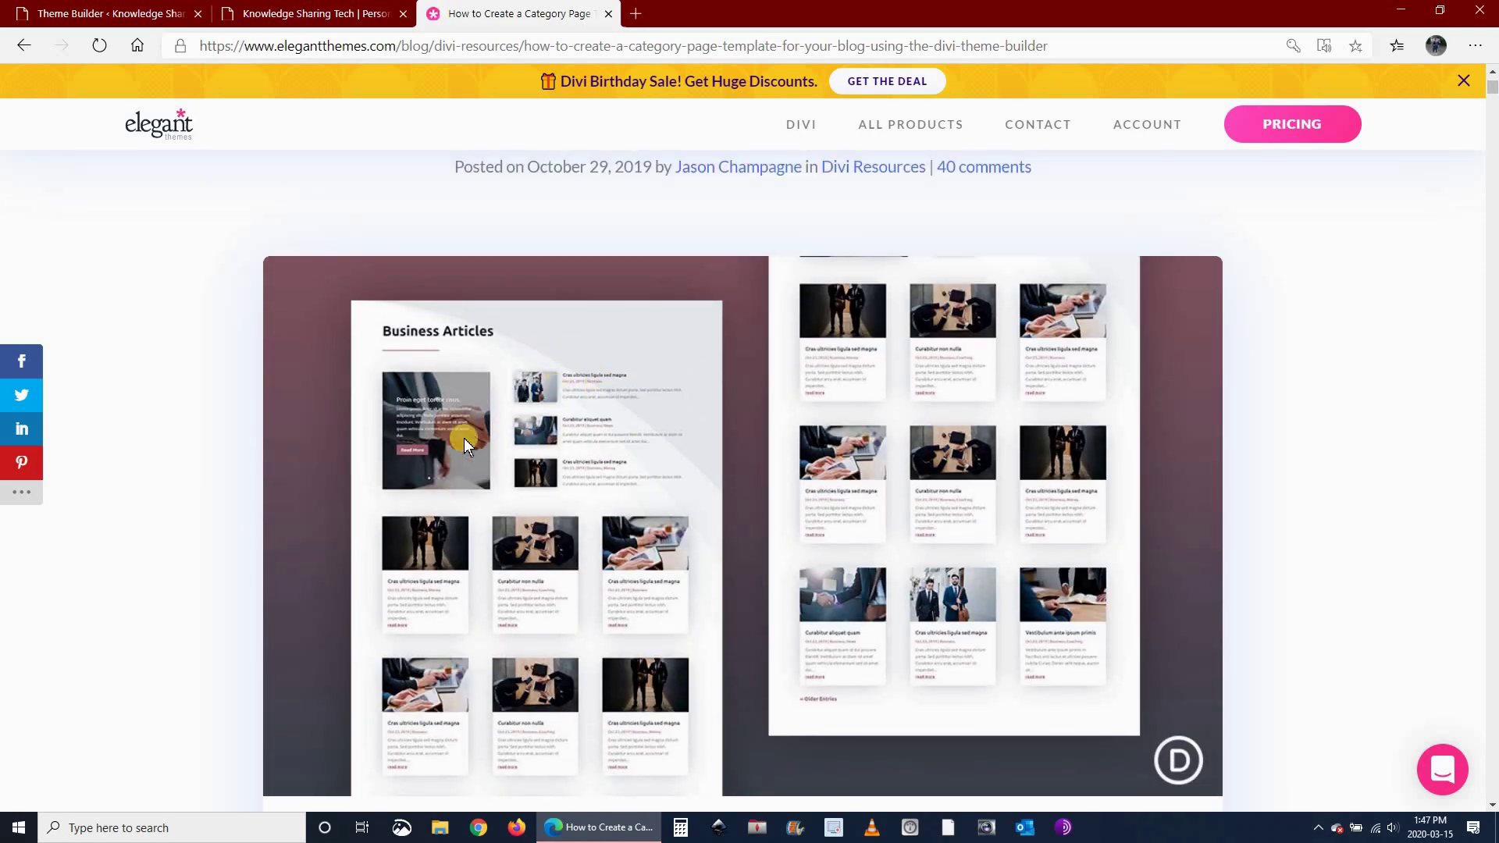
scroll(639, 554, "down", 5)
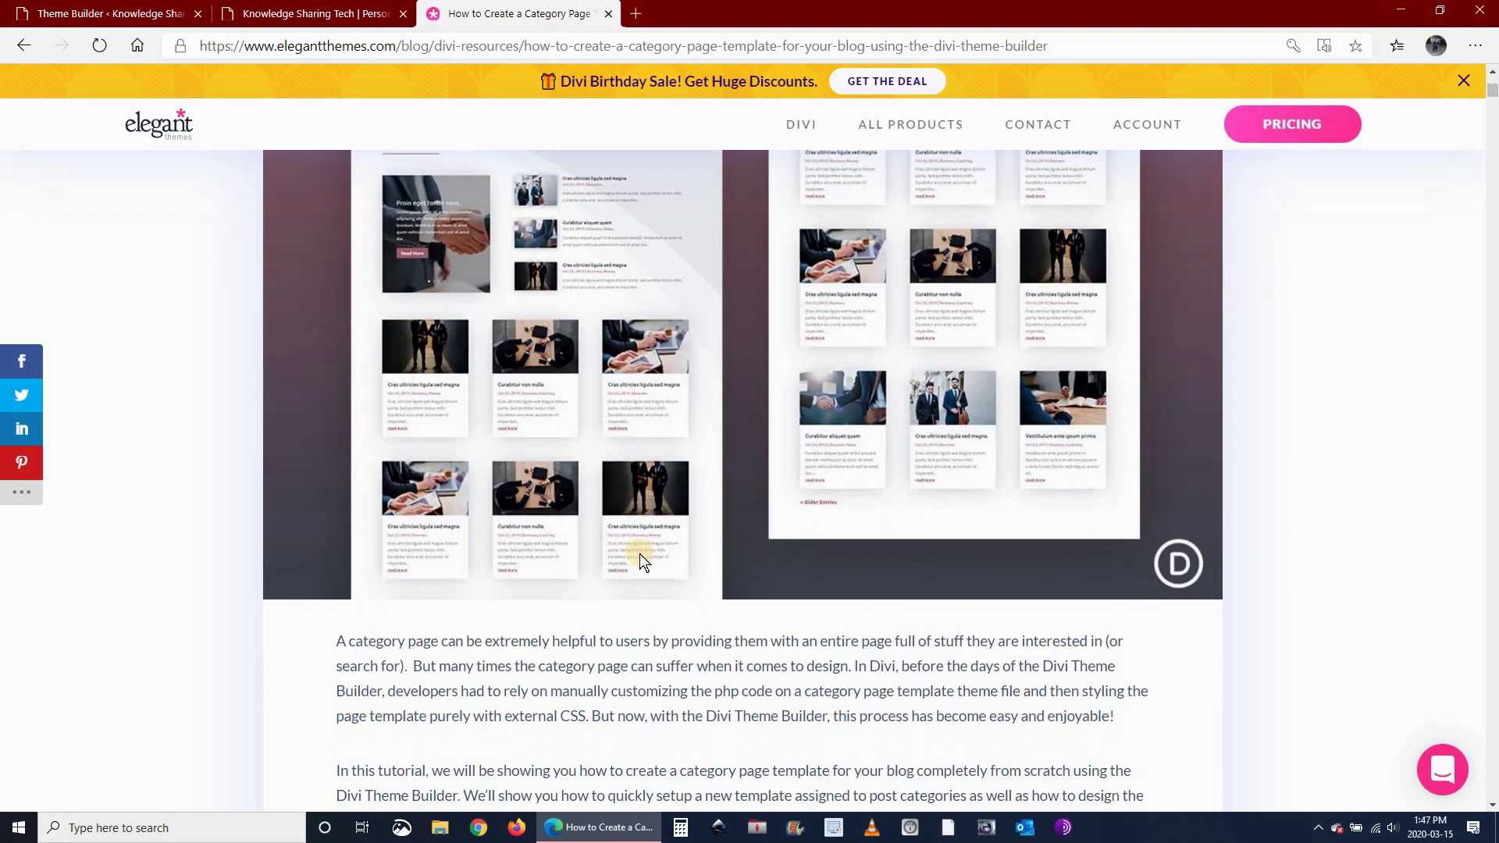
scroll(640, 554, "down", 8)
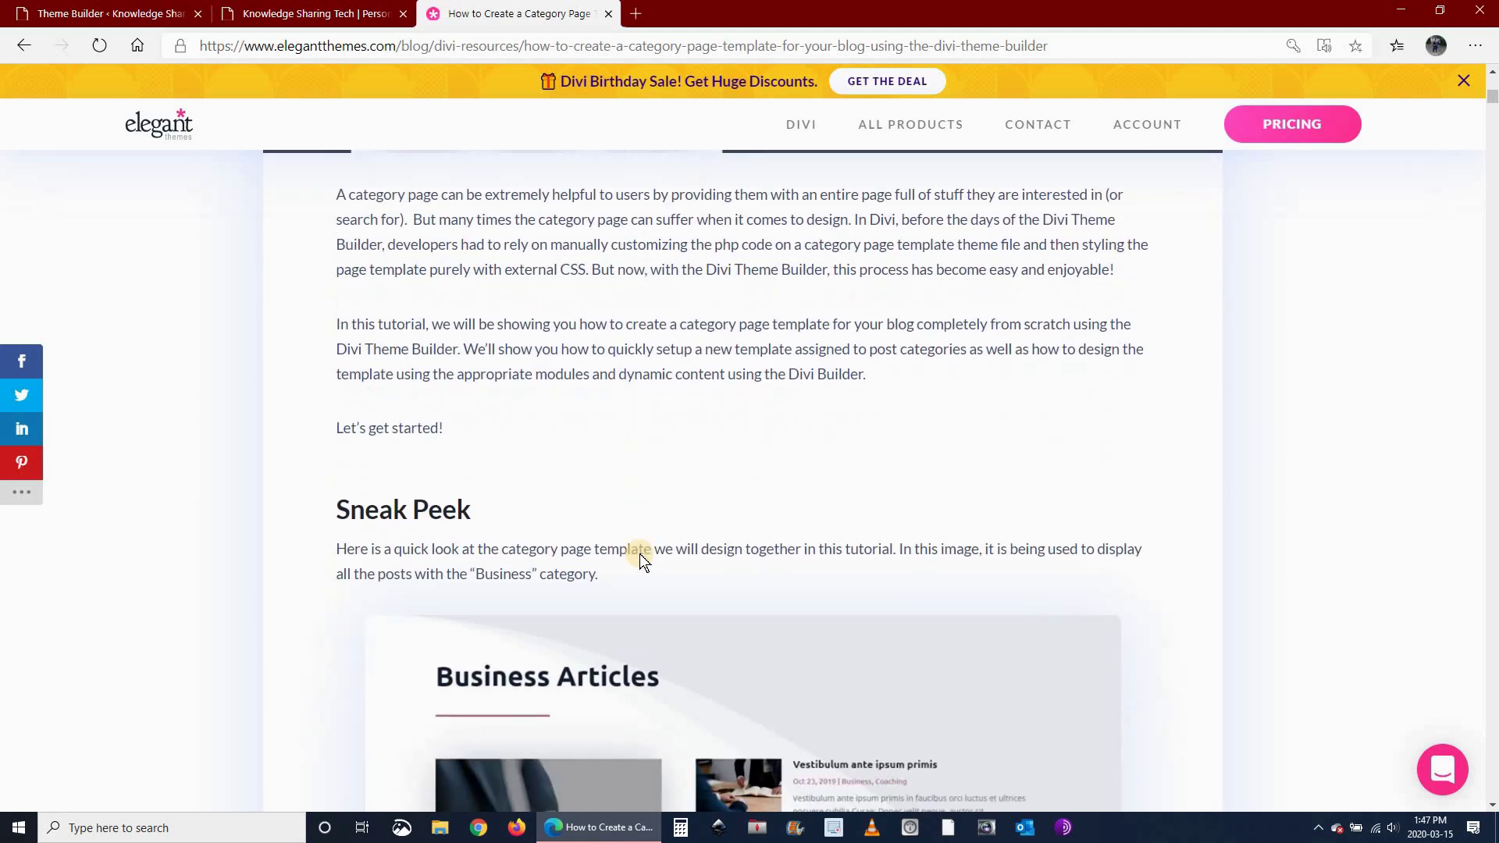
scroll(686, 549, "down", 3)
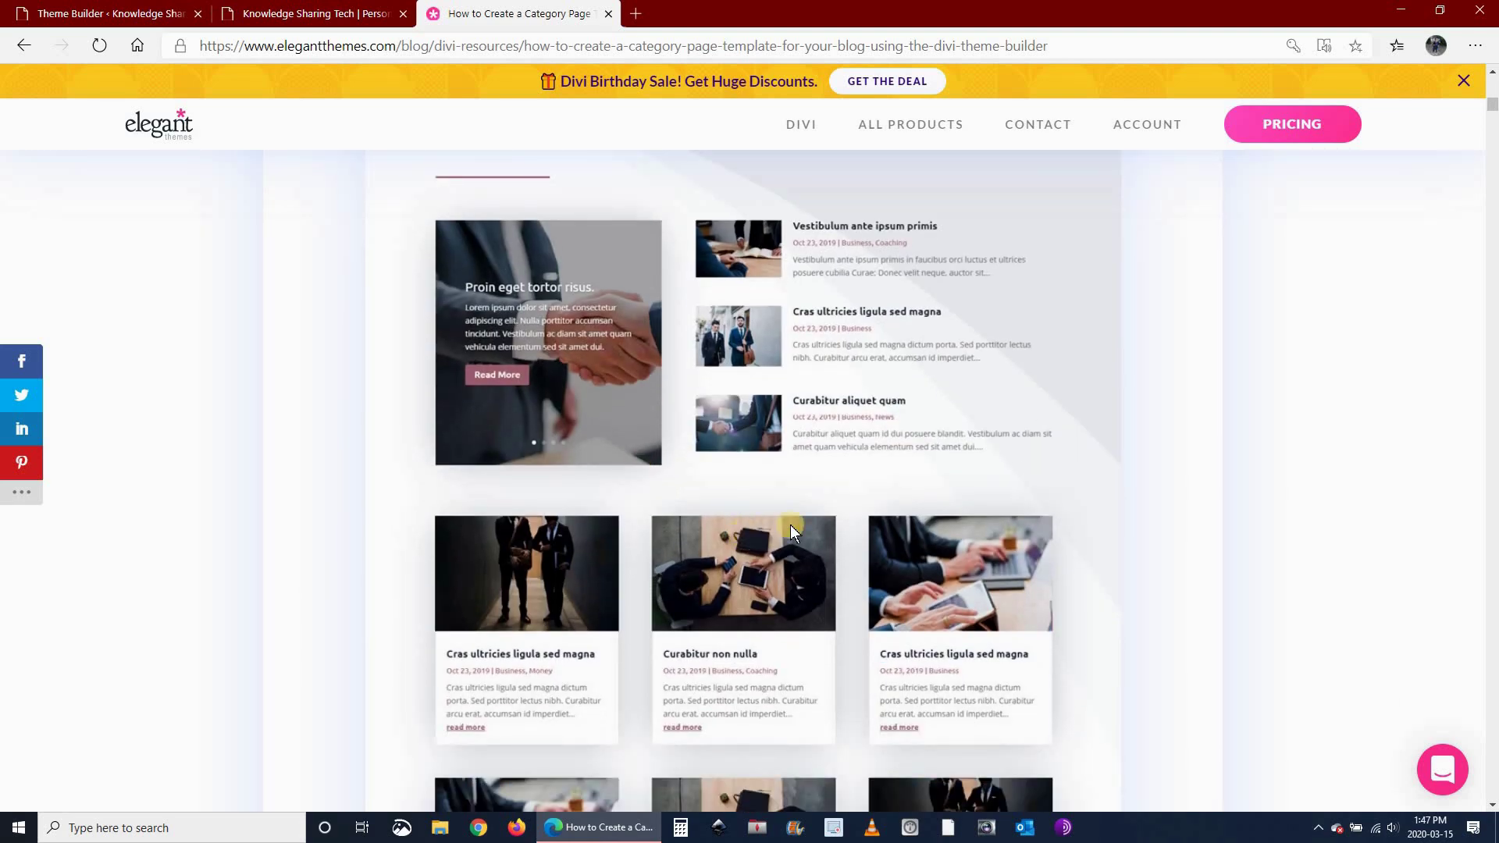
scroll(817, 520, "down", 10)
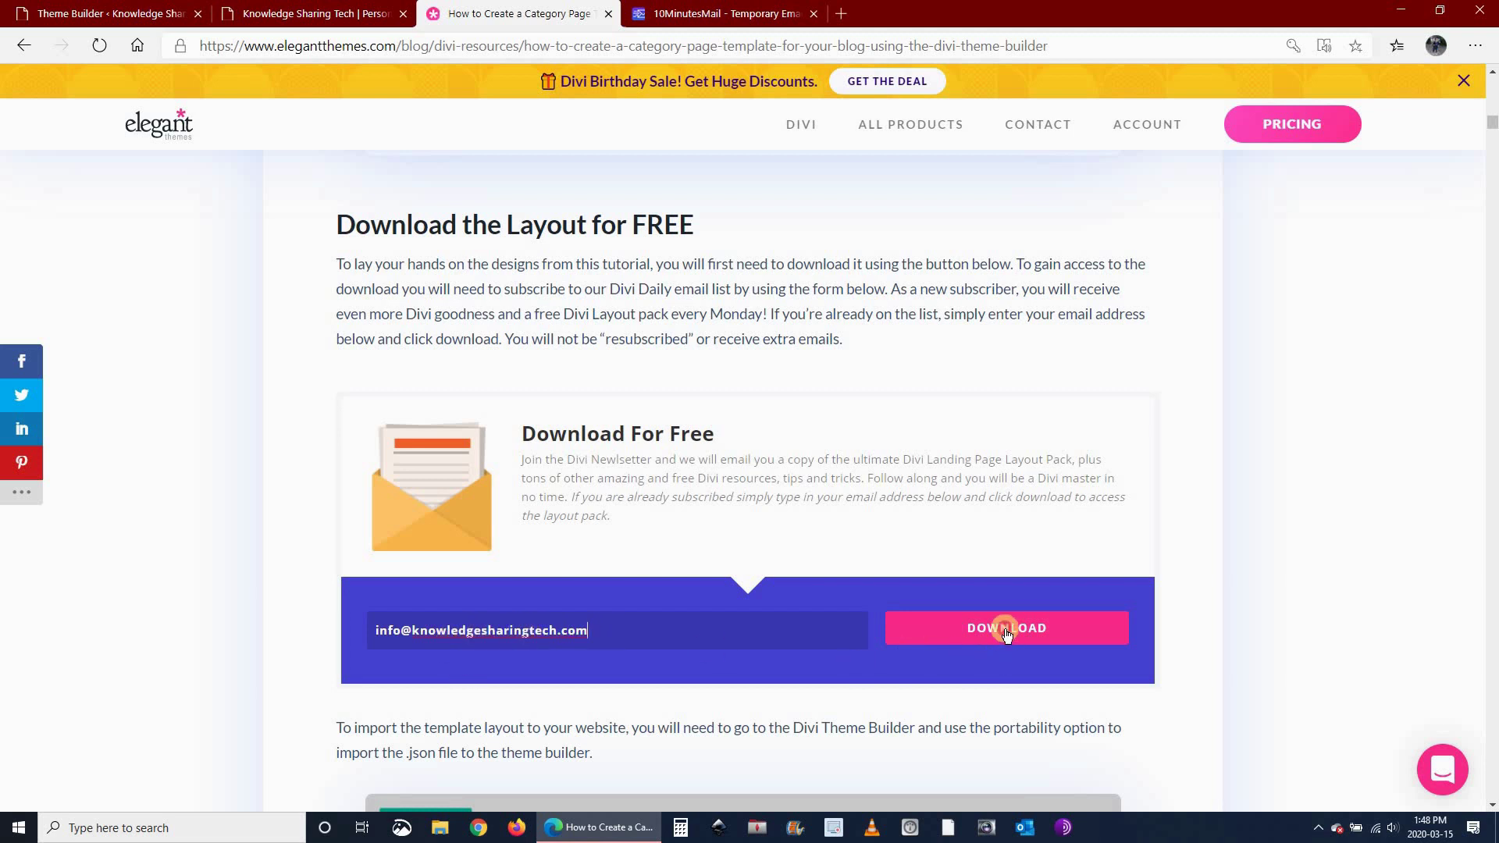
Download the Divi-Category-Page-Template zip and show it in its folder
left_click(1007, 633)
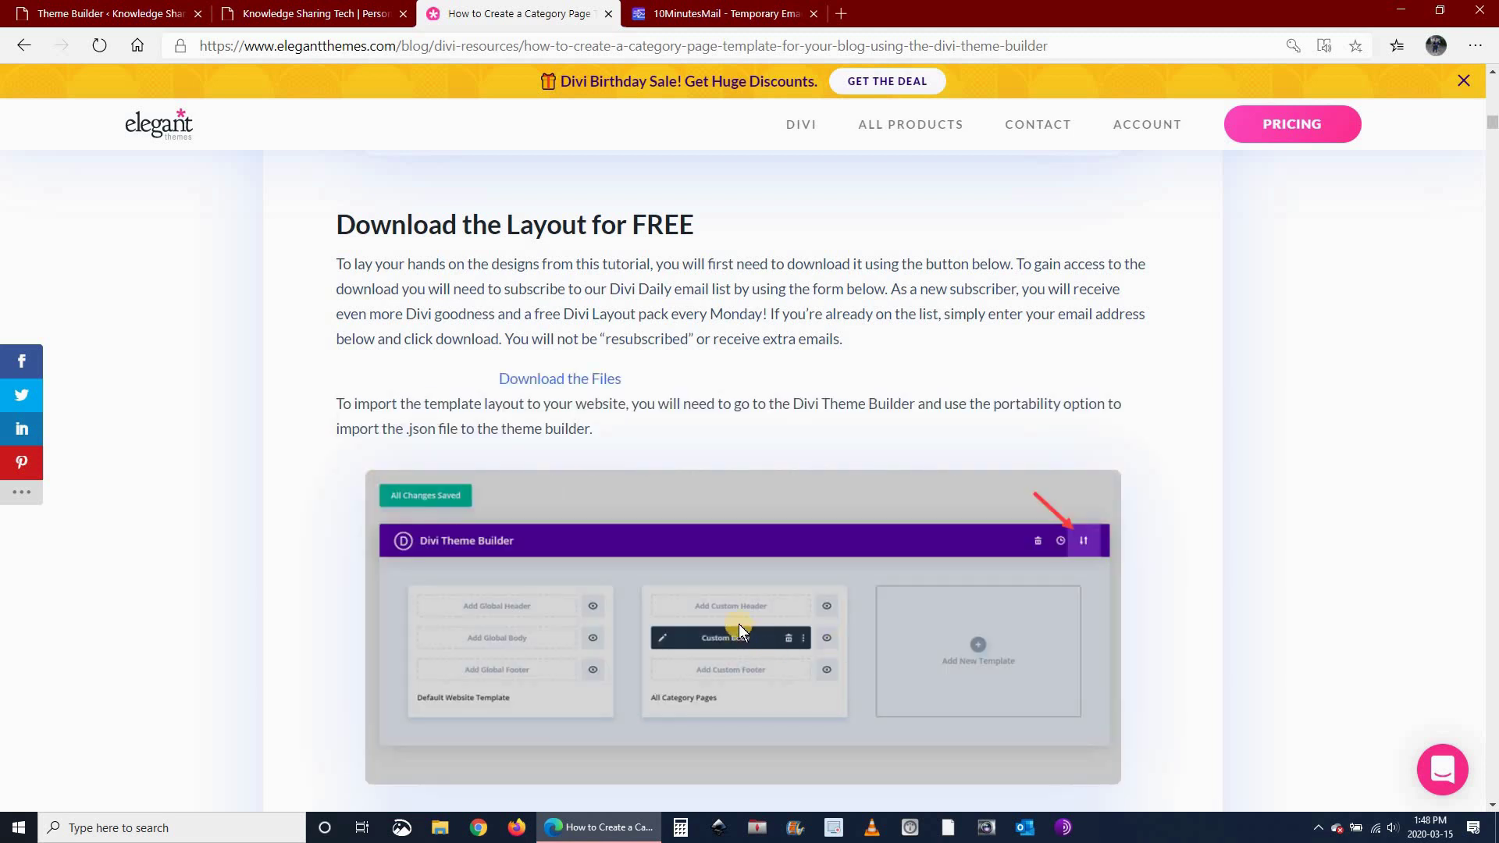
left_click(542, 381)
left_click(107, 802)
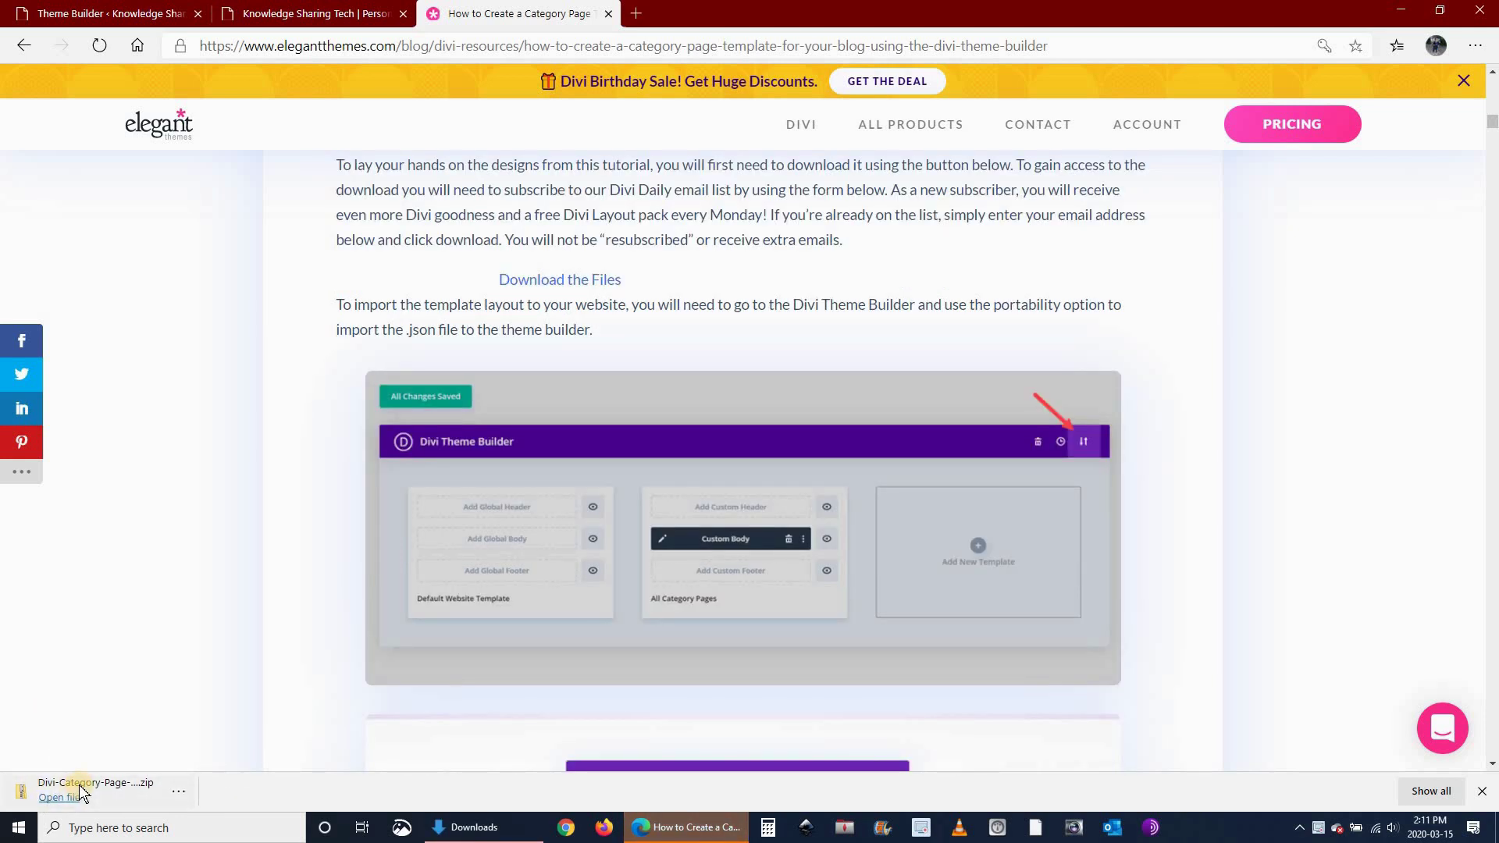
left_click(179, 793)
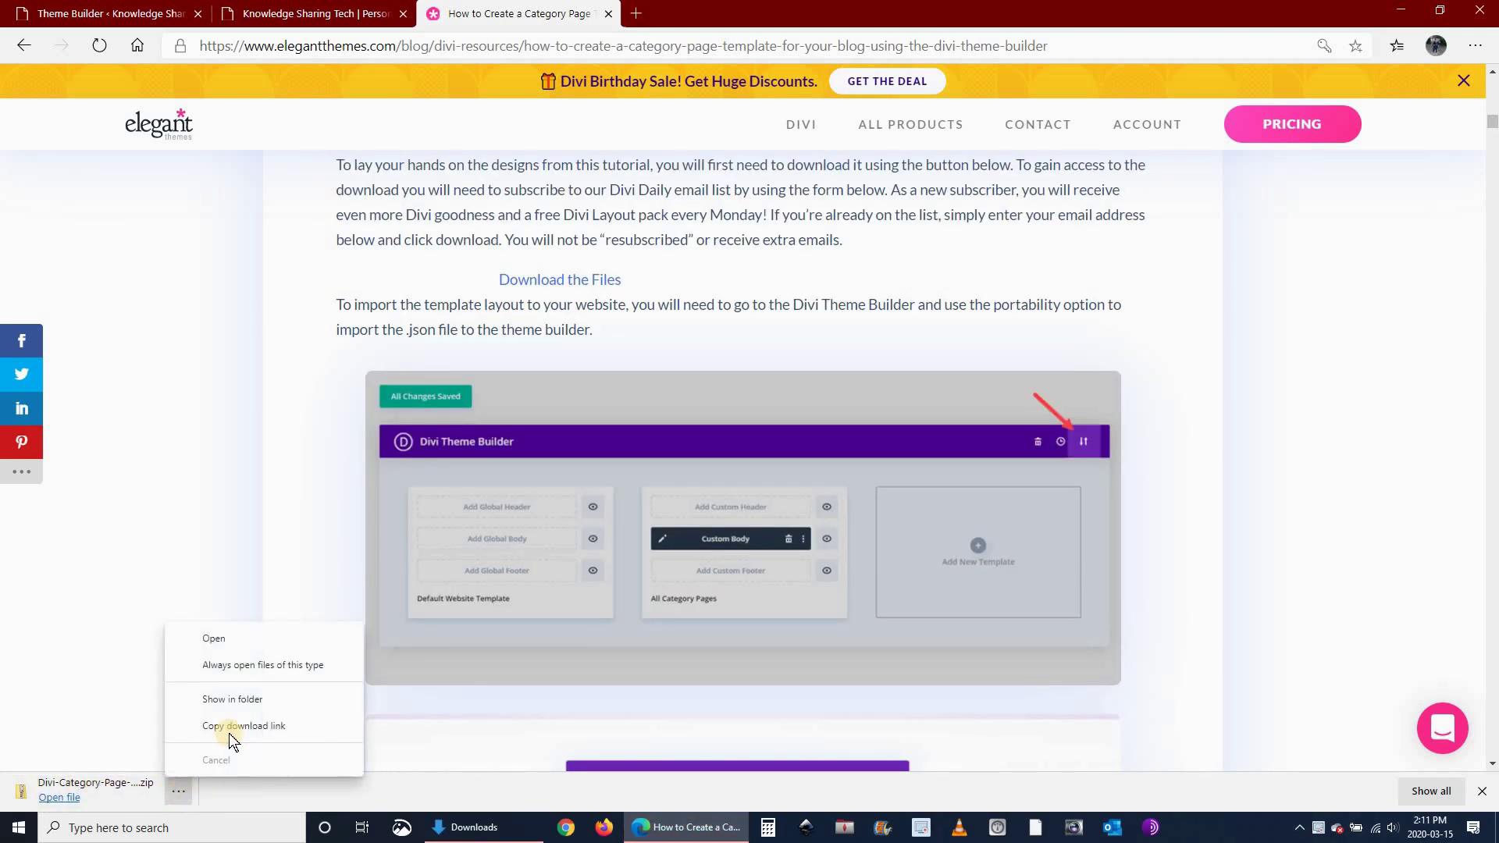
left_click(236, 702)
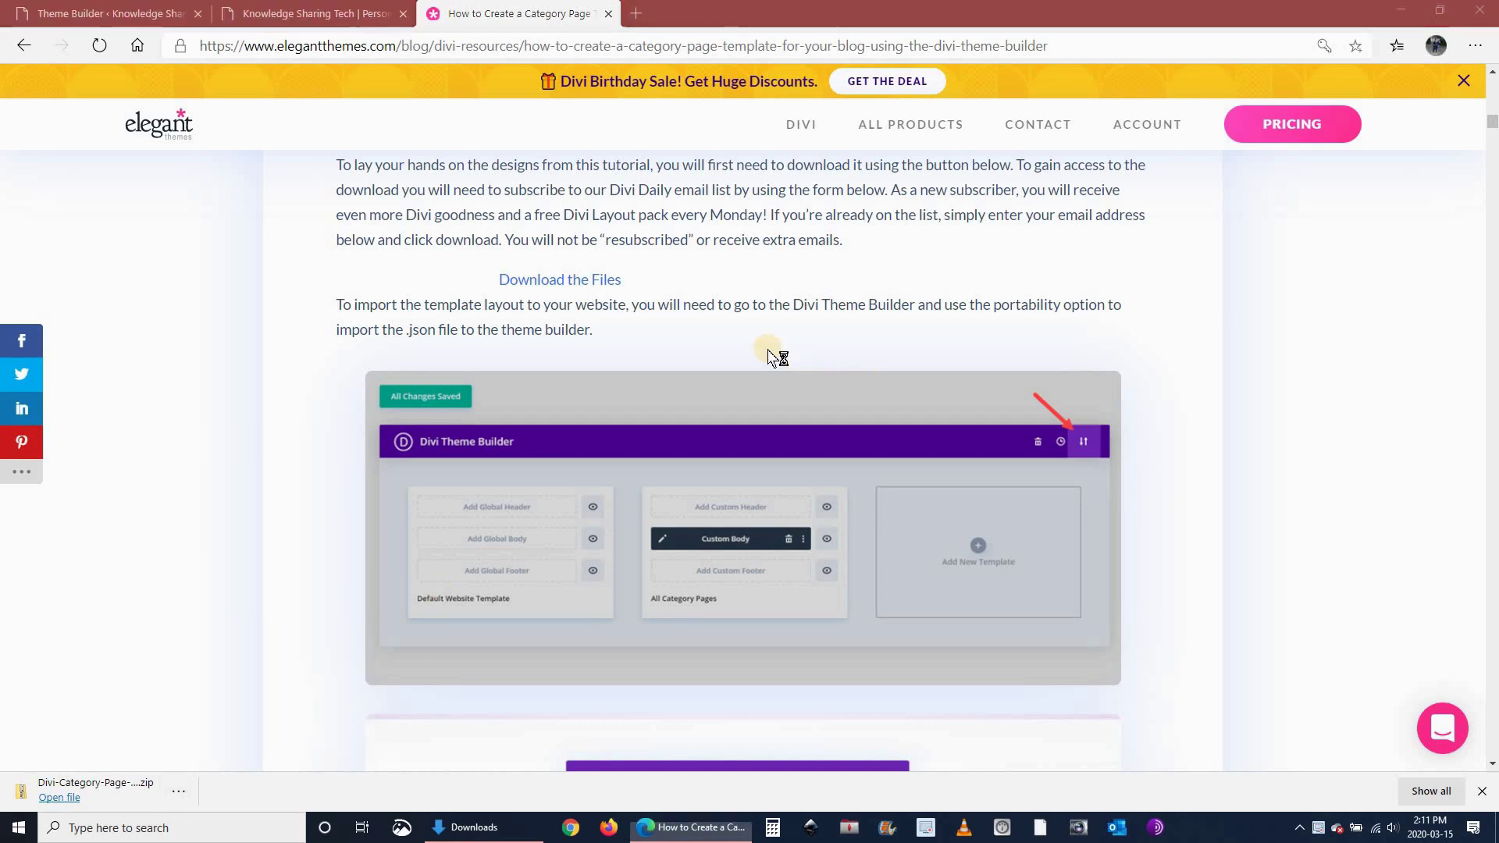
Copy Divi-Category-Page-Template.json from the zip into Downloads, then return to the browser
double_click(603, 340)
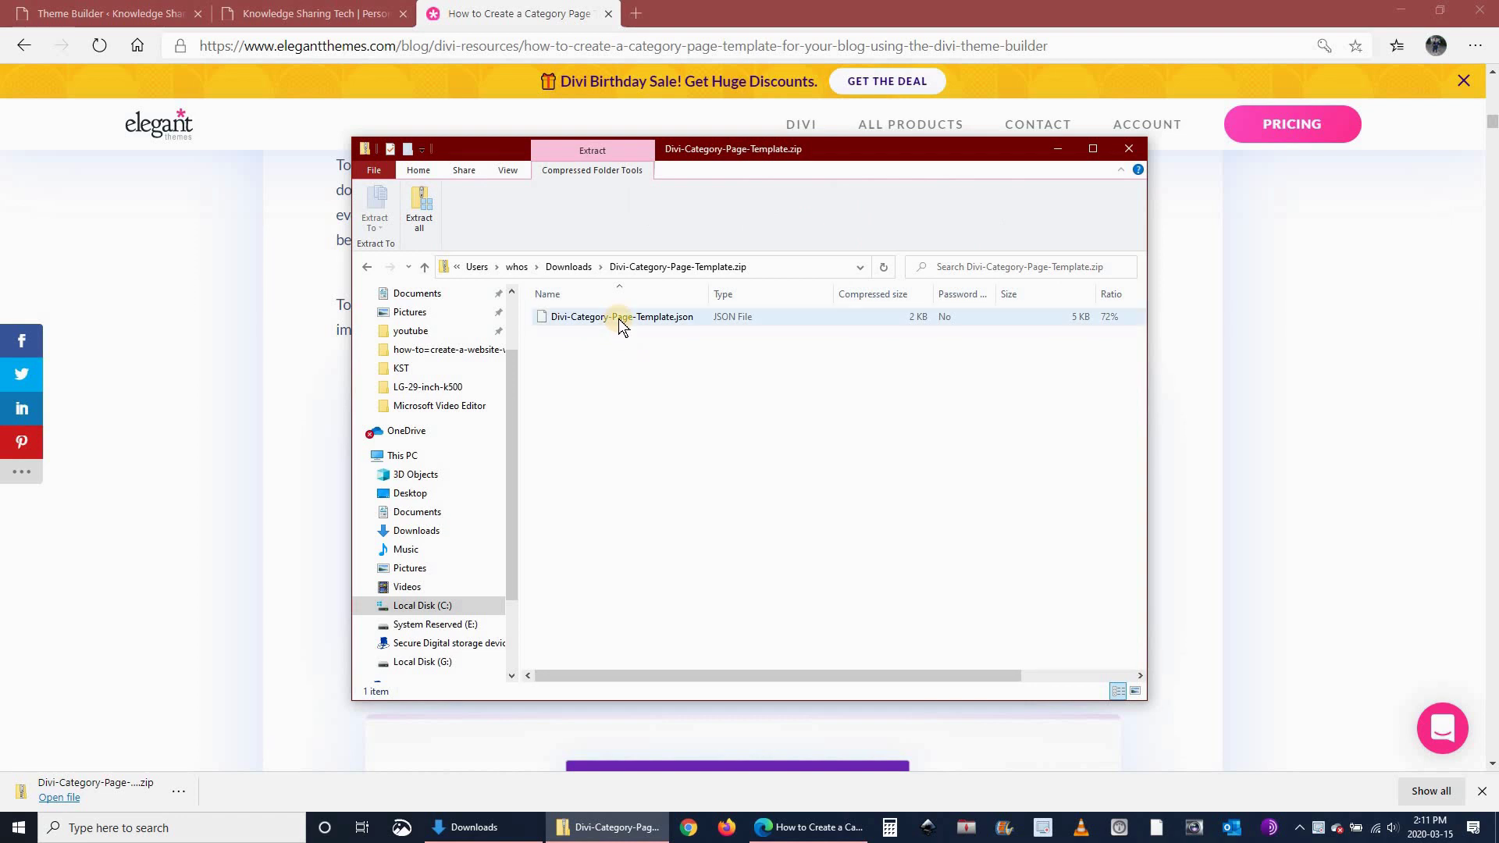
left_click(619, 317)
right_click(619, 316)
left_click(636, 369)
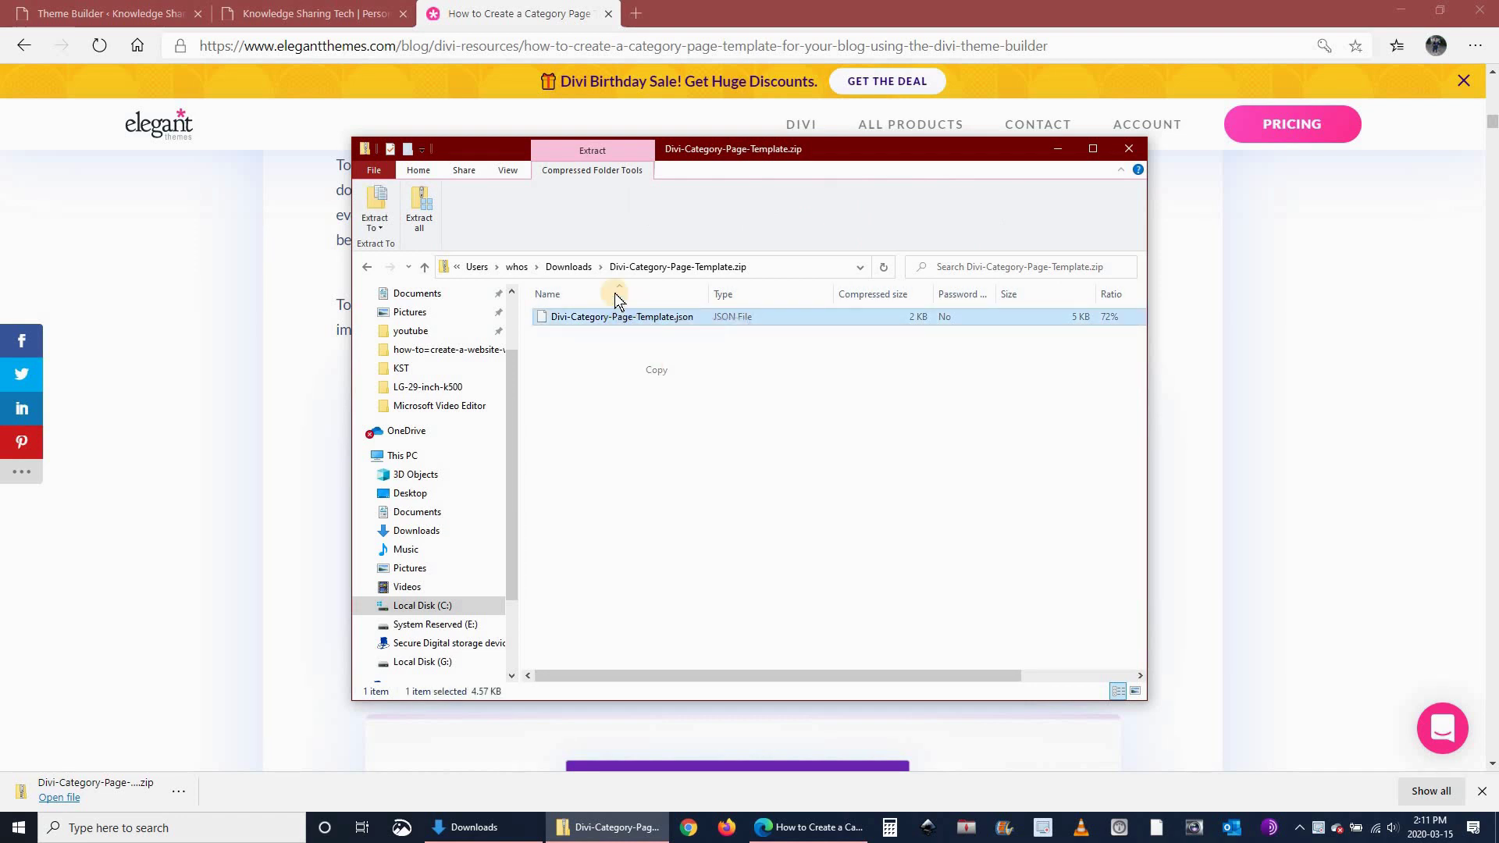
left_click(587, 388)
right_click(587, 388)
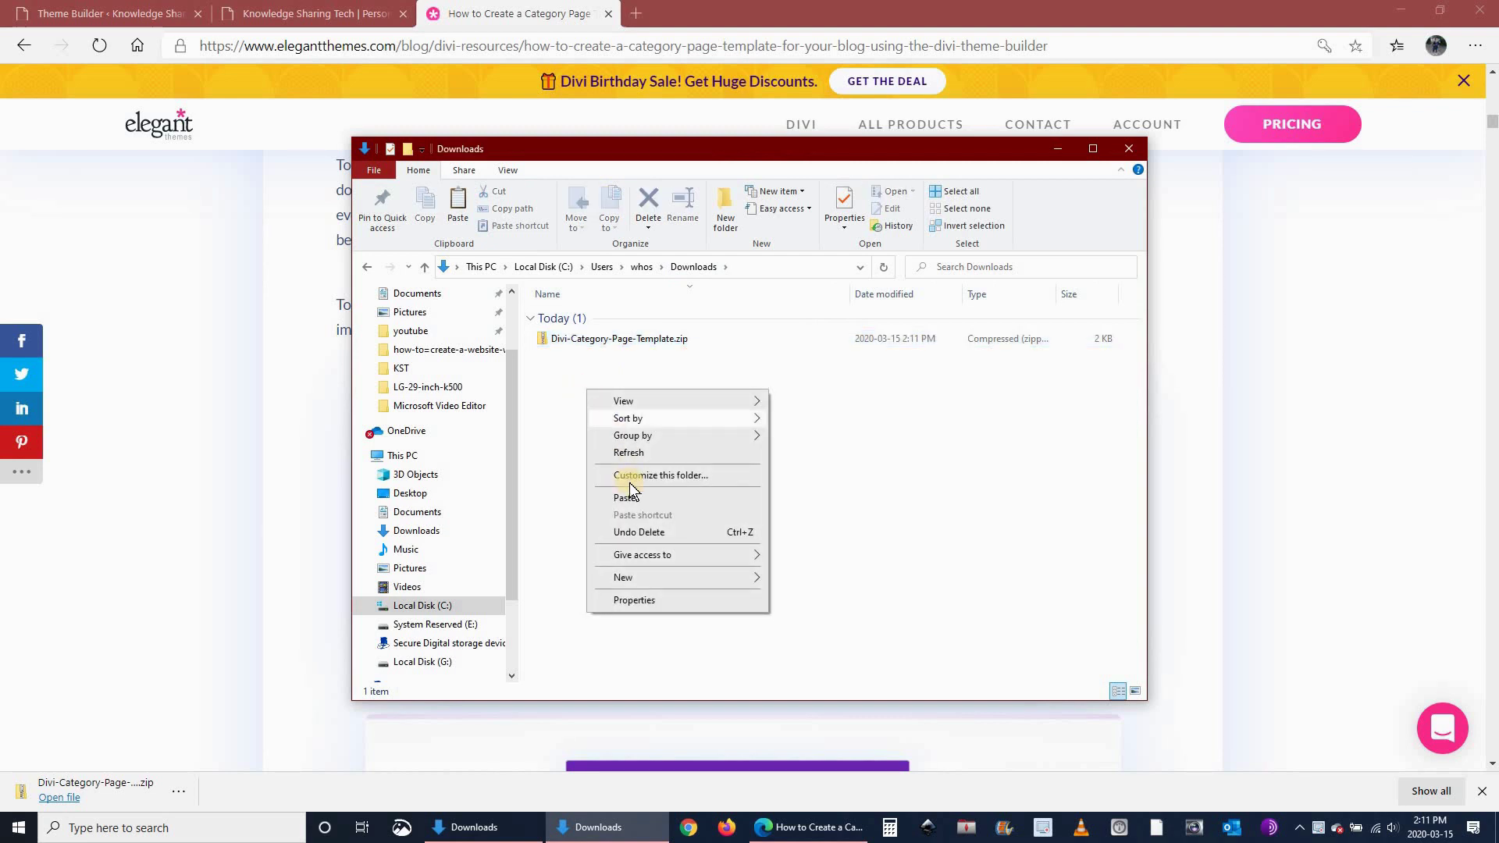
left_click(625, 500)
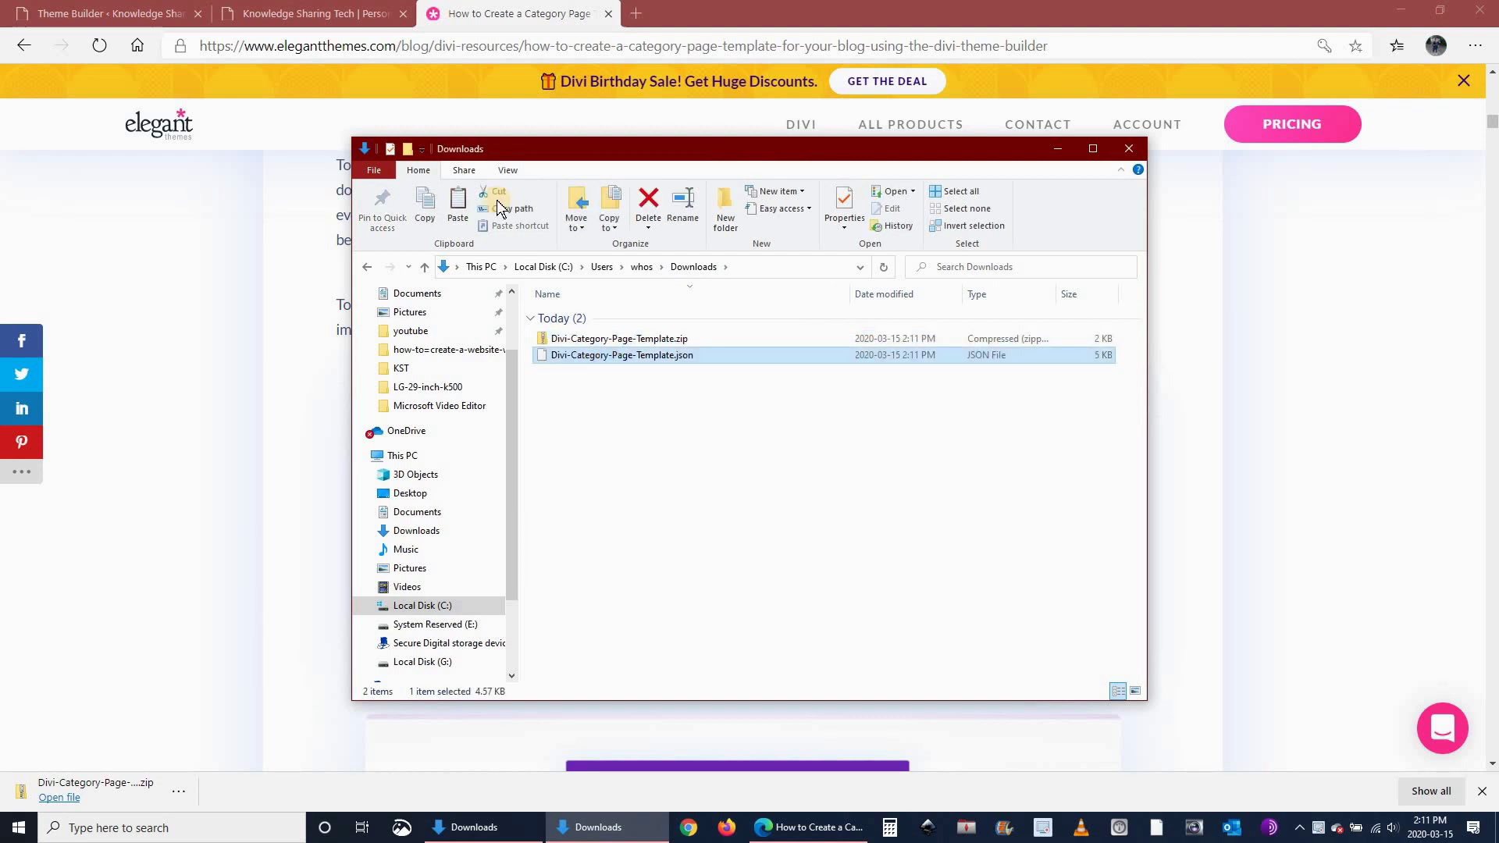
left_click(129, 25)
left_click(129, 25)
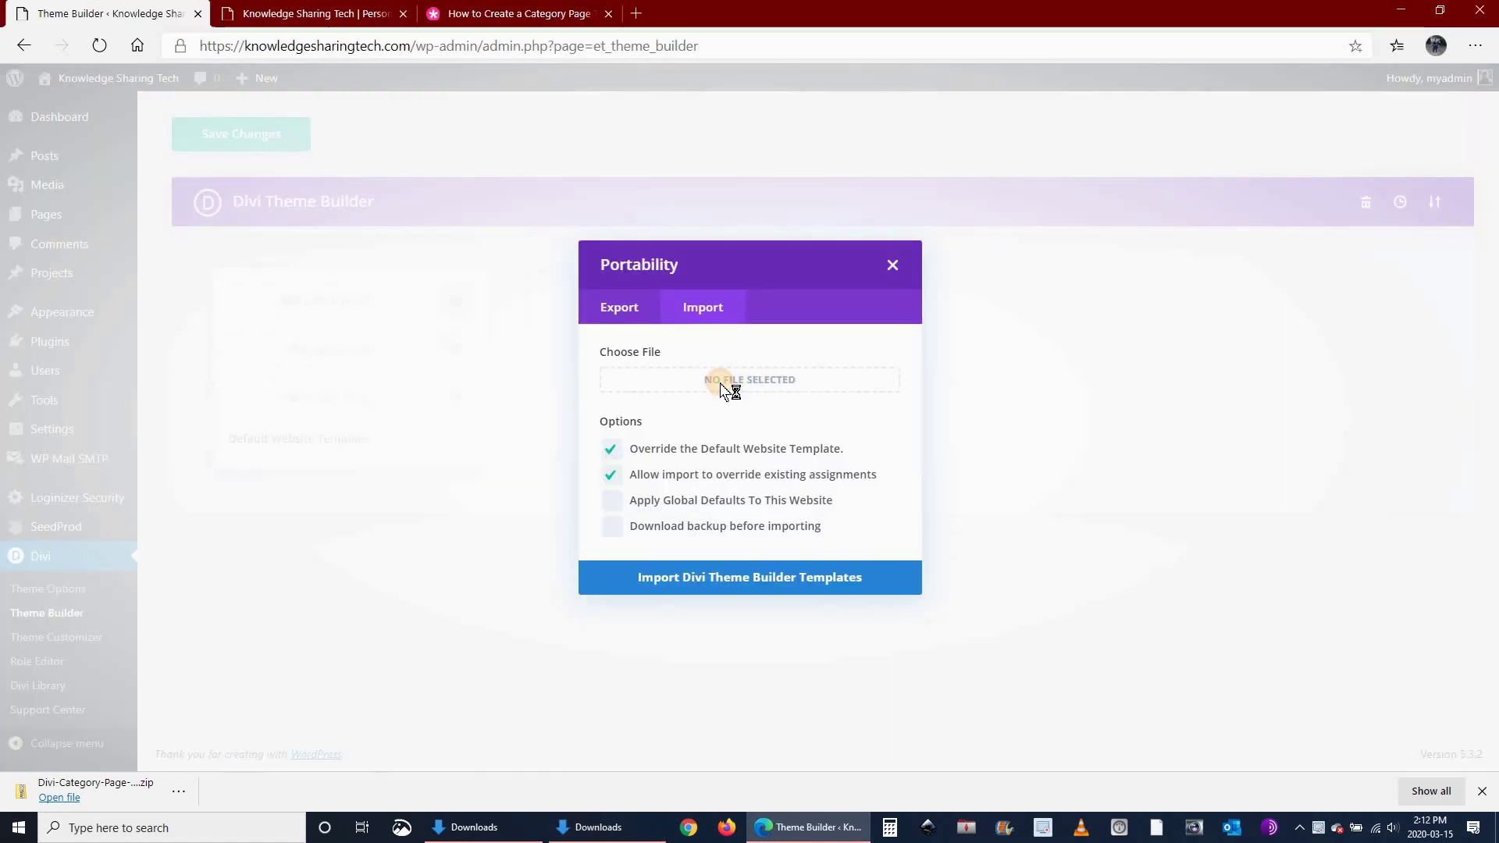
Import Divi-Category-Page-Template.json and open the All Category Pages Custom Body layout for editing
left_click(720, 381)
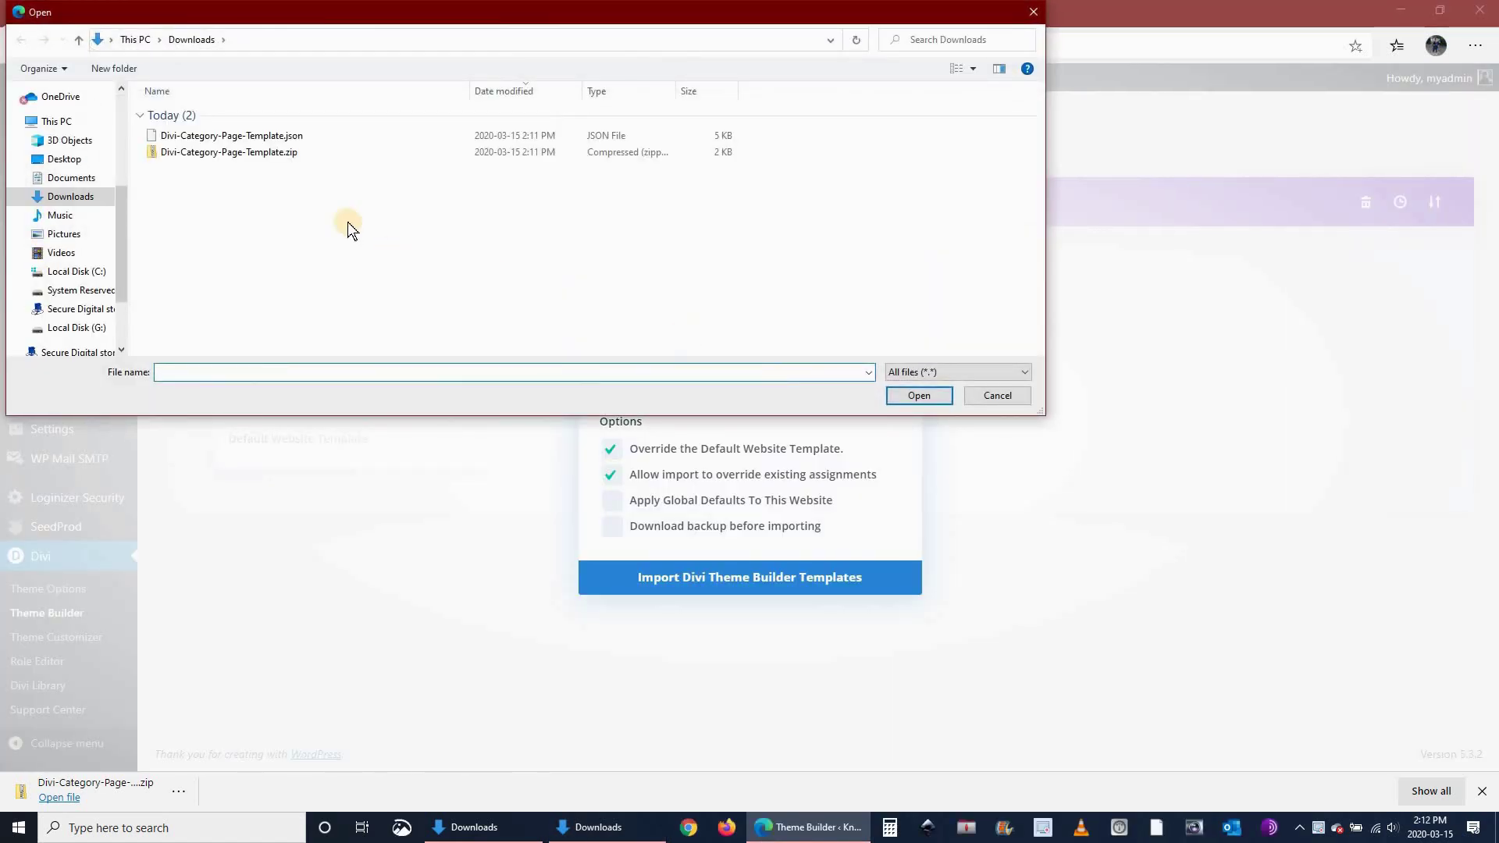
left_click(233, 137)
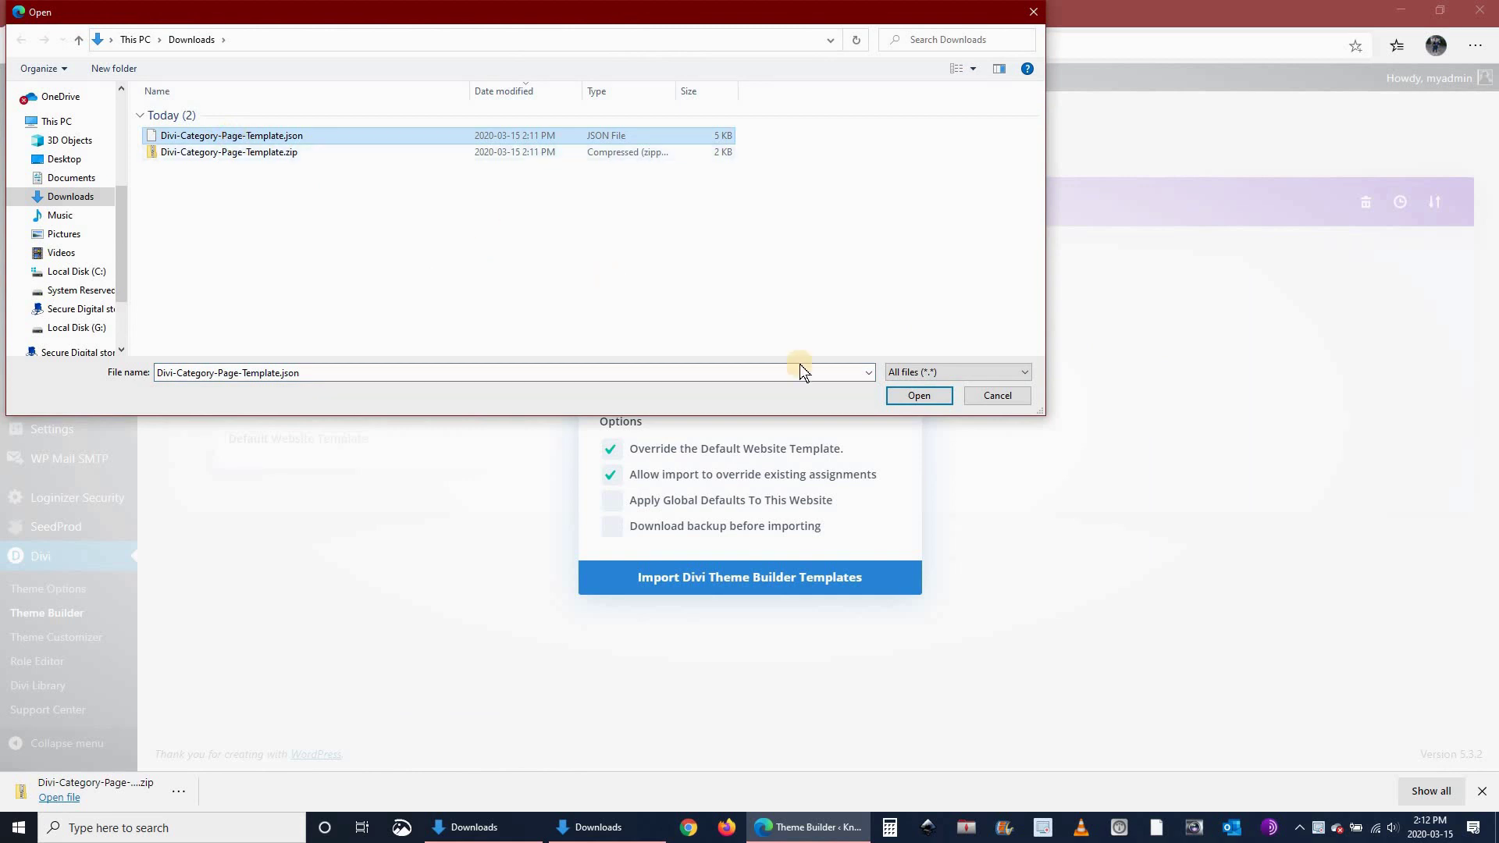
left_click(917, 395)
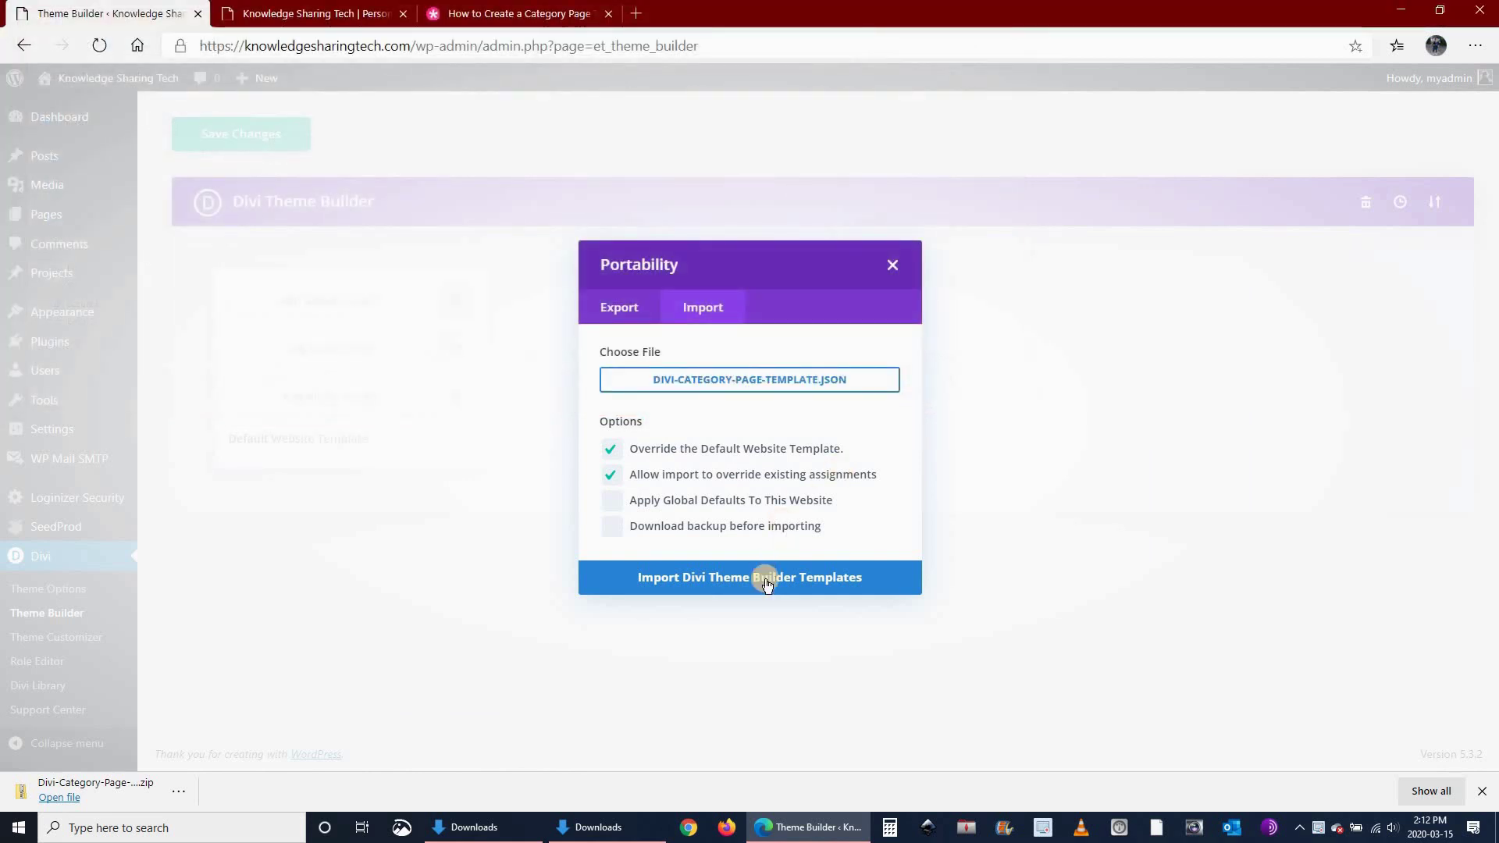
left_click(786, 567)
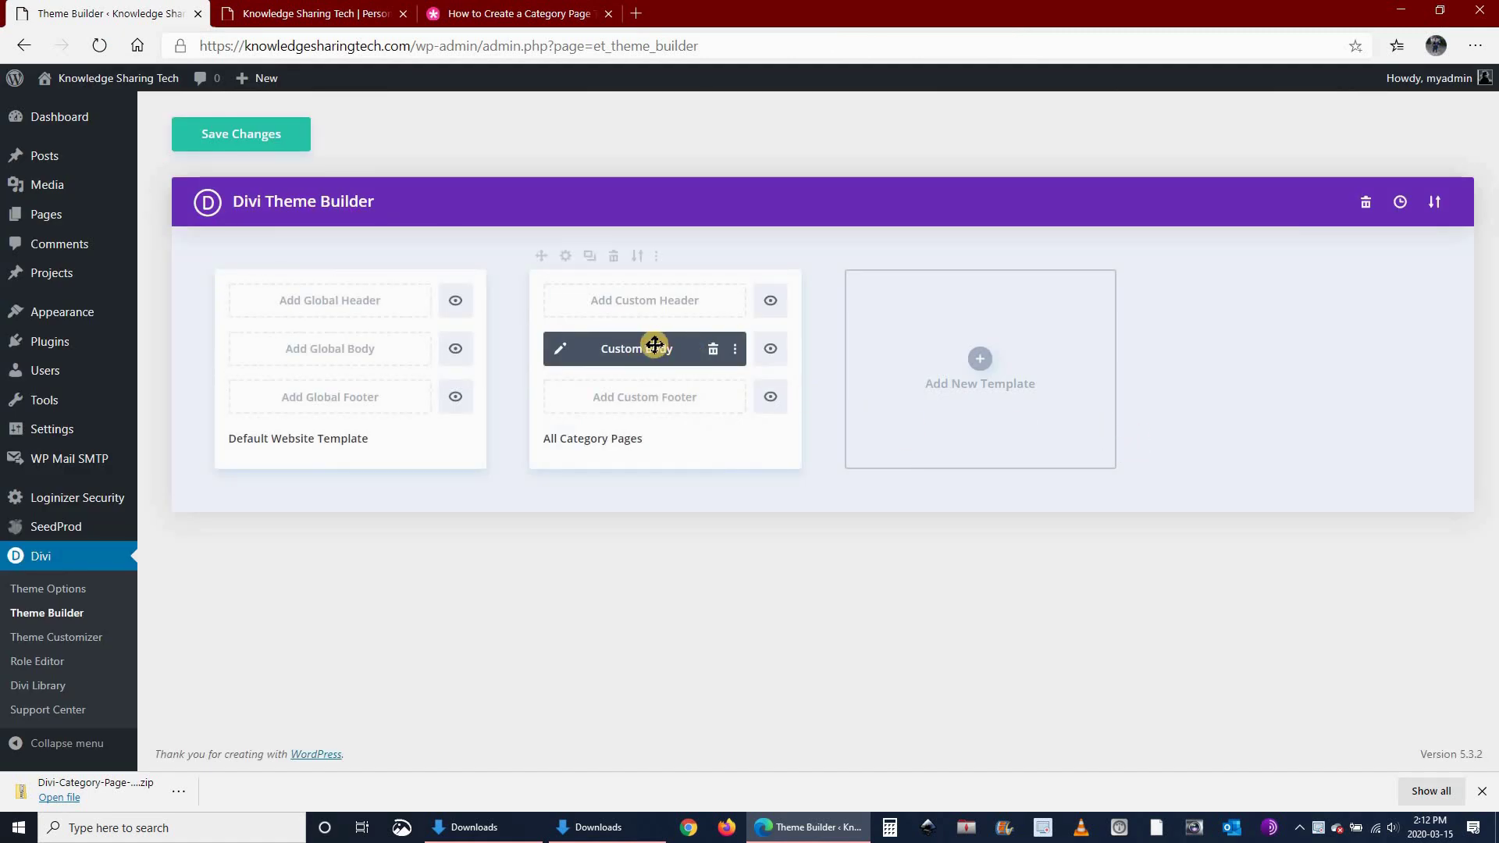
left_click(736, 352)
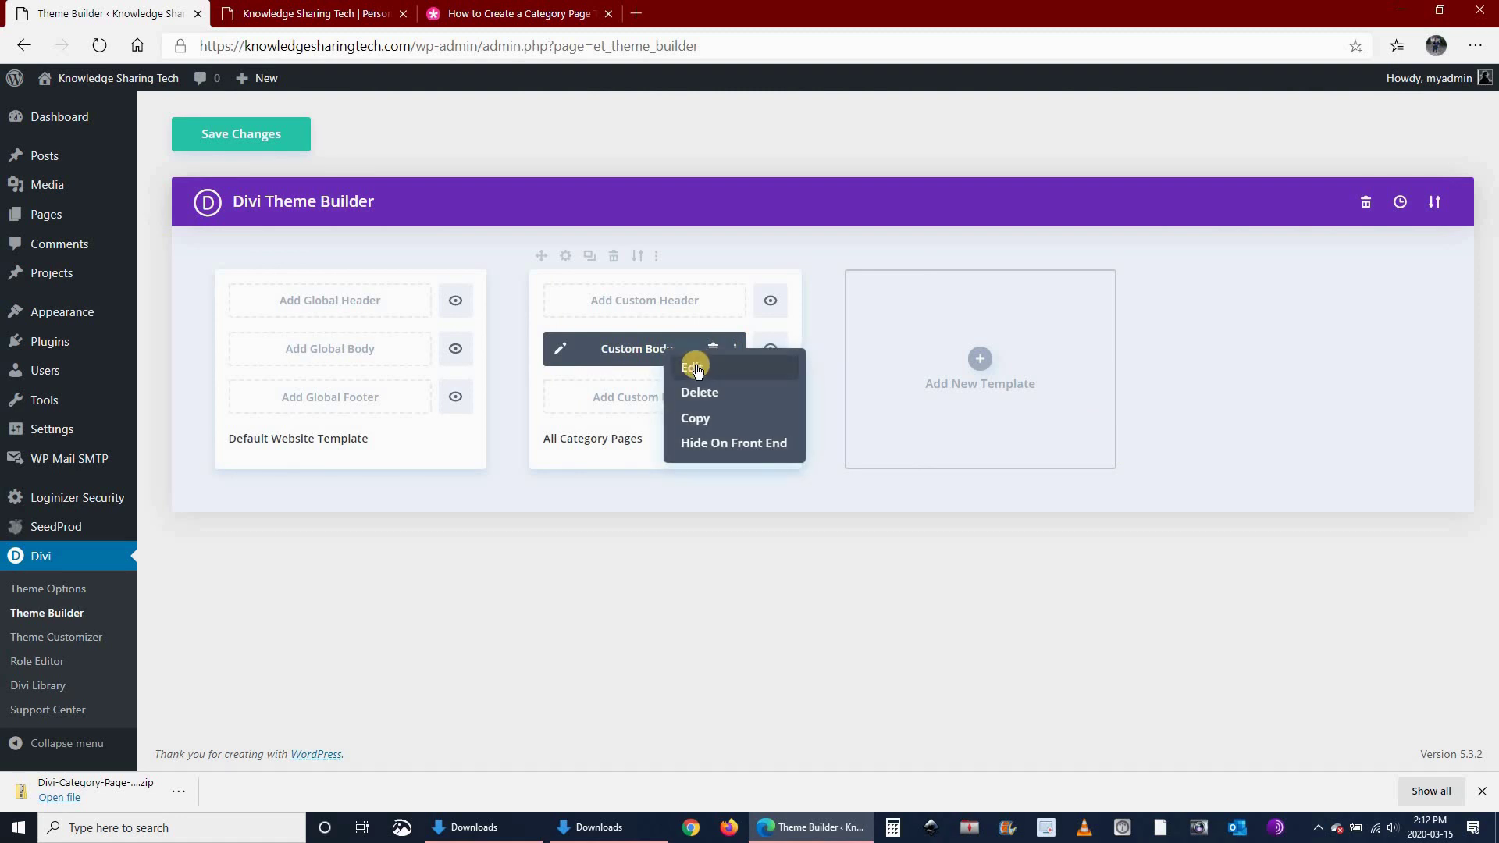
left_click(696, 367)
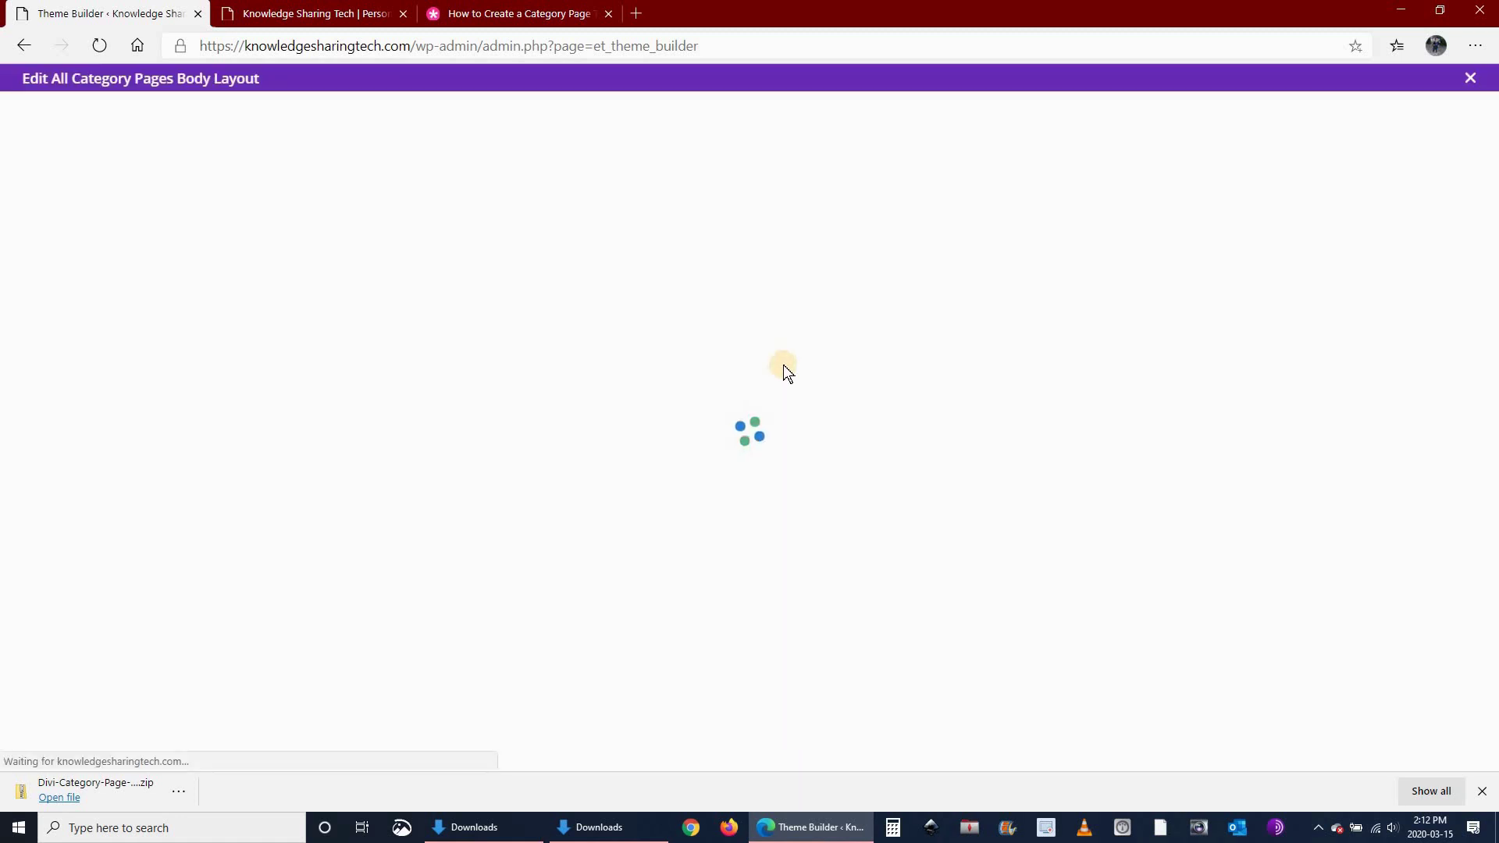
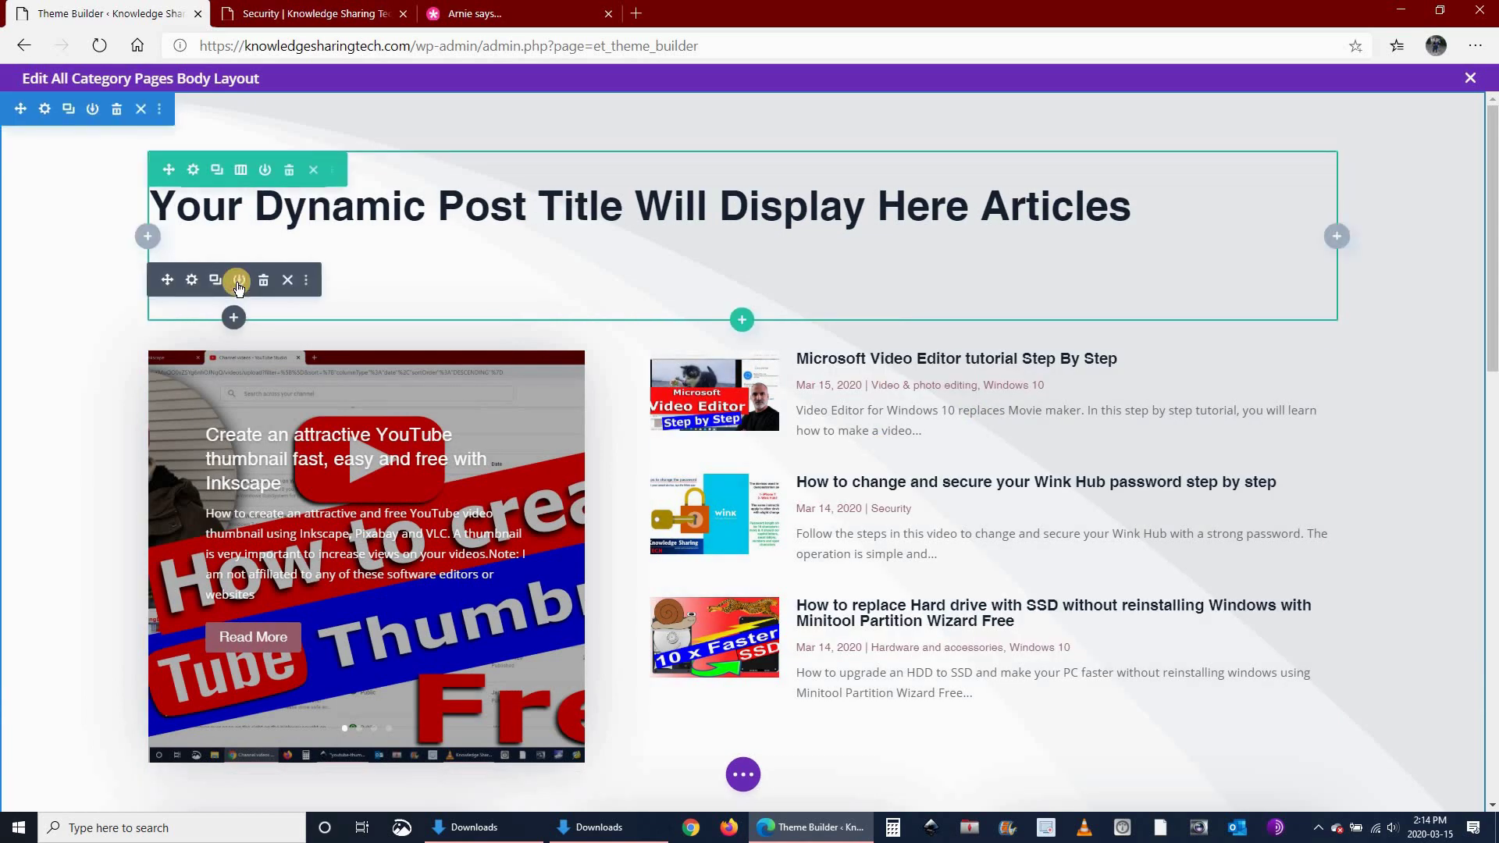
Change the divider's line colour to the blue #0c71c3 swatch and save it
left_click(190, 281)
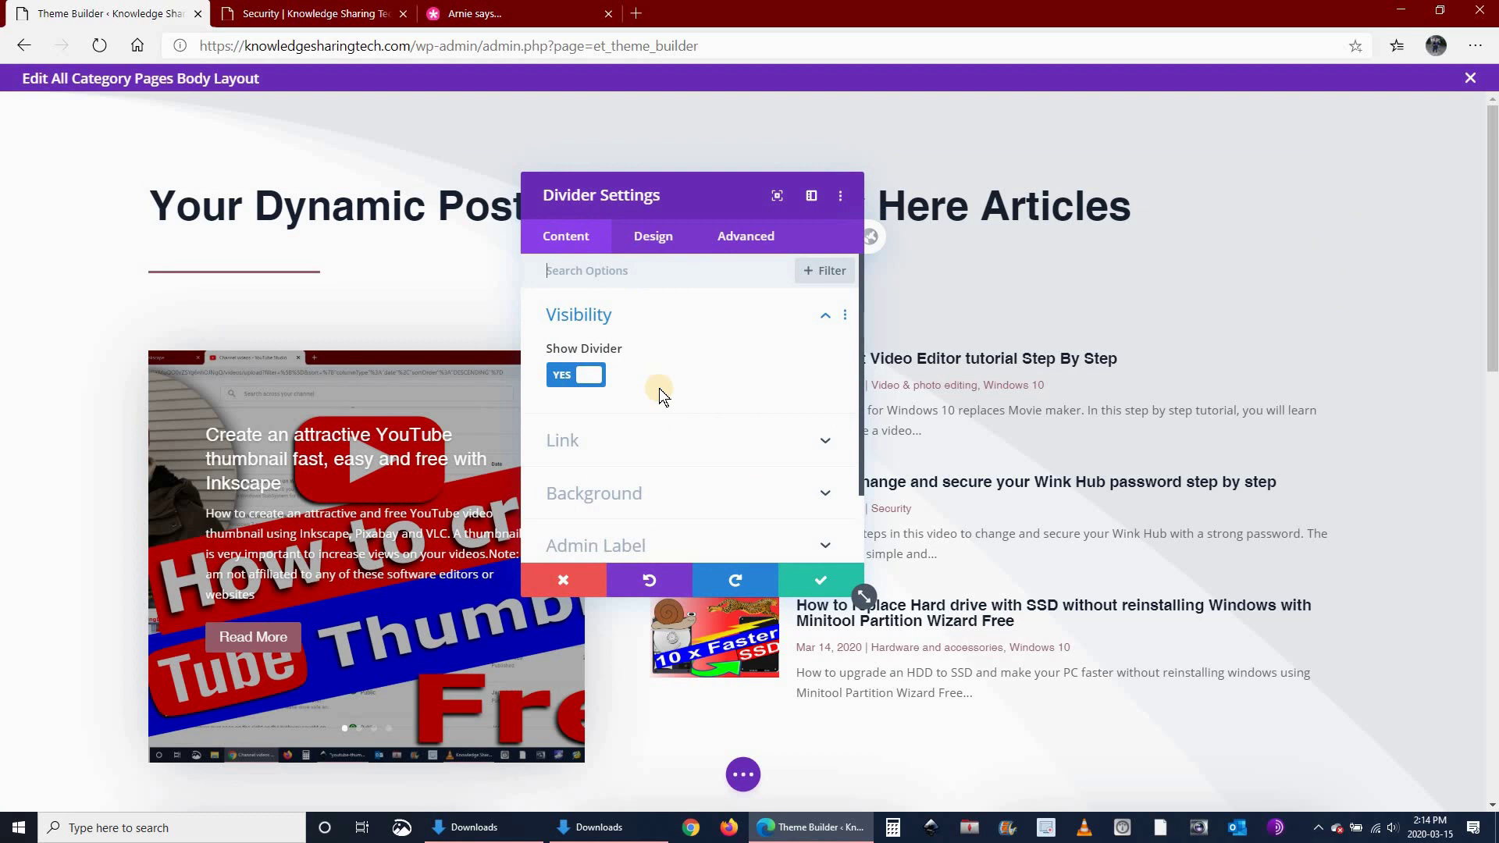
scroll(671, 396, "down", 1)
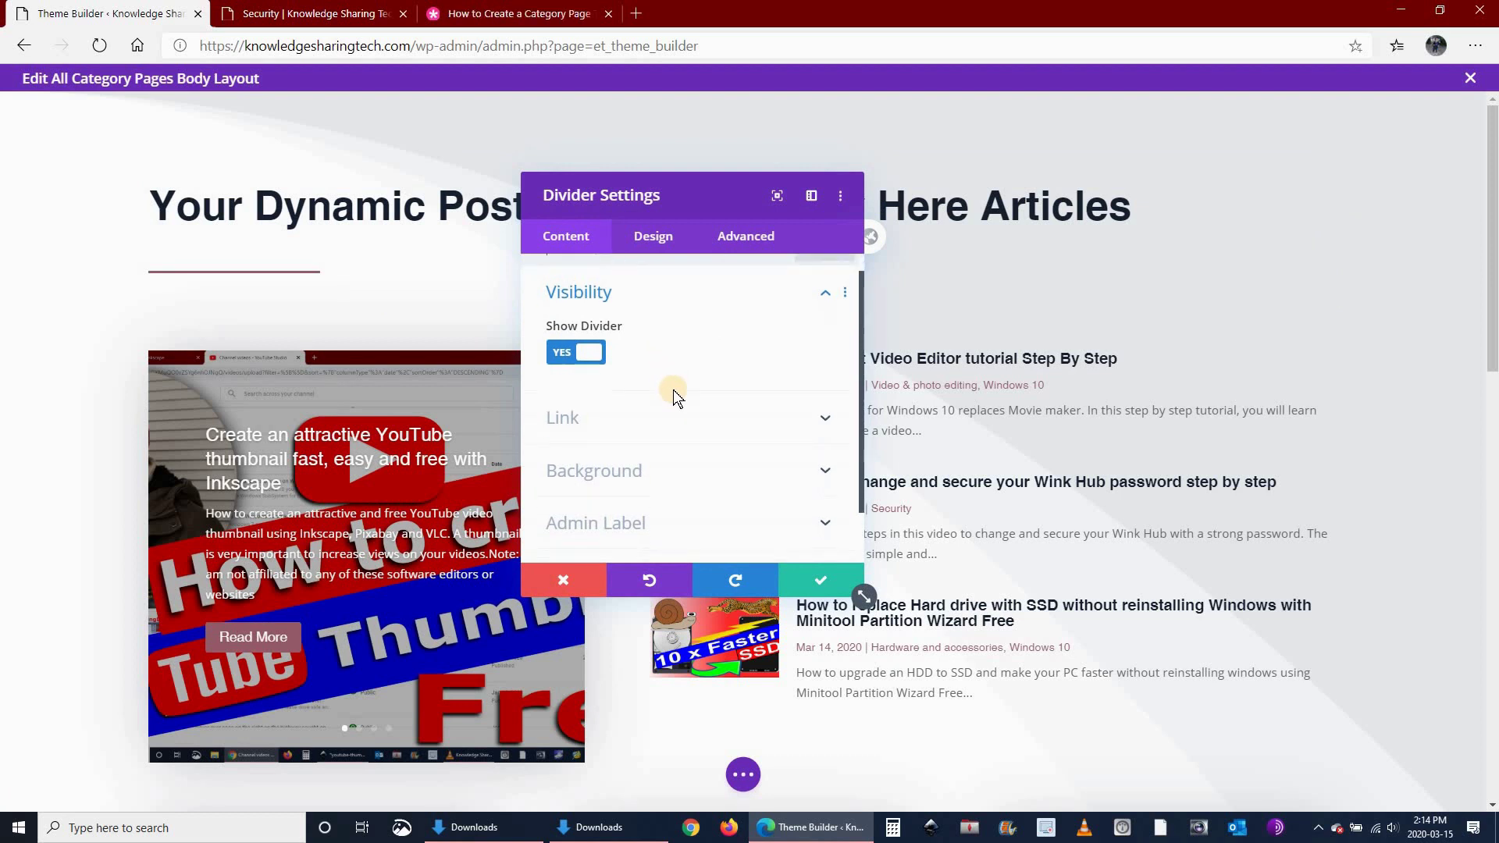
scroll(676, 396, "up", 1)
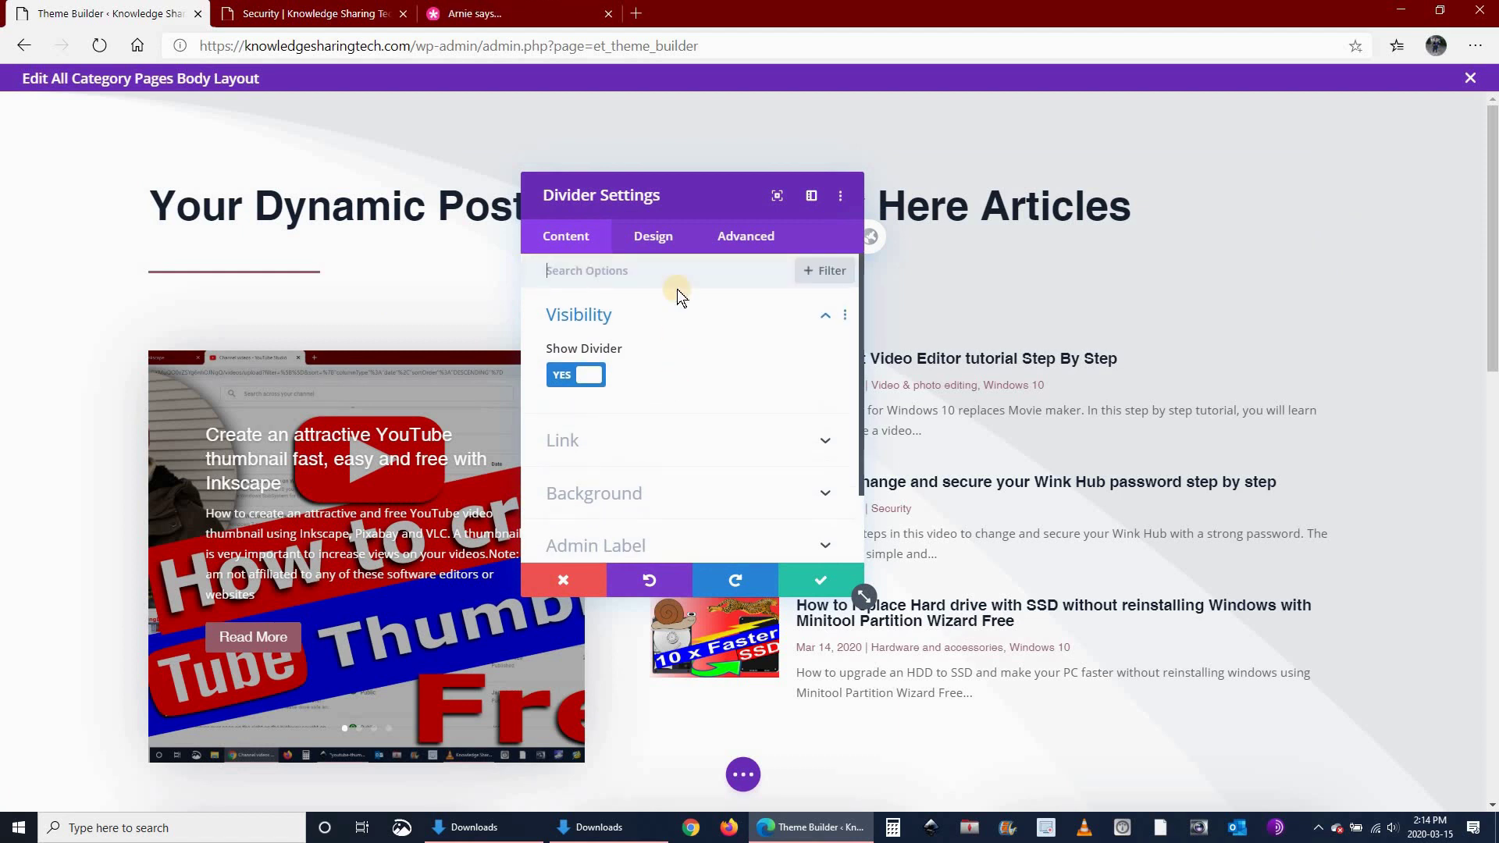
scroll(670, 327, "down", 2)
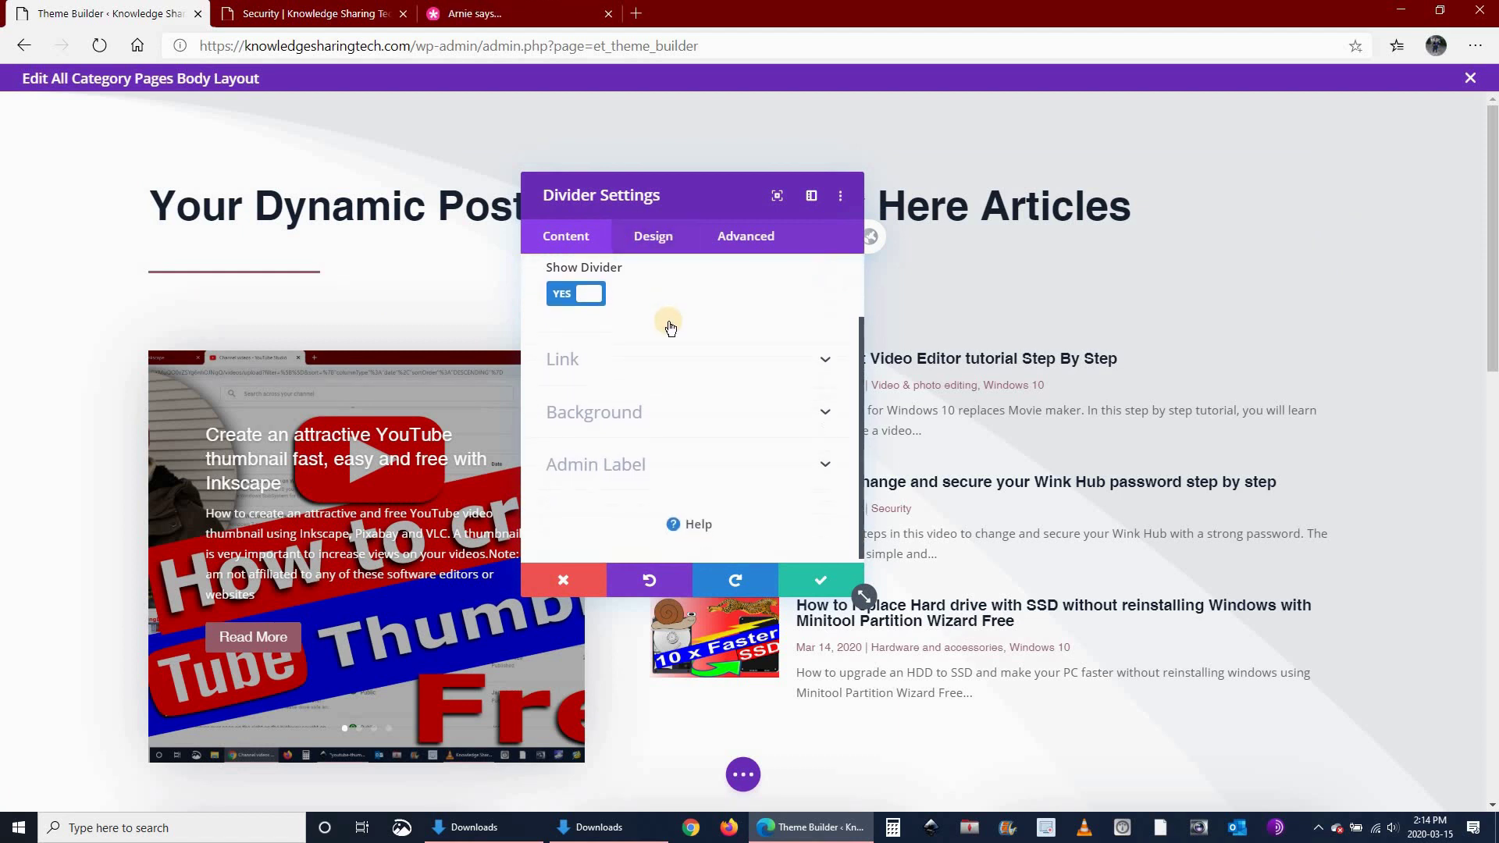
left_click(650, 237)
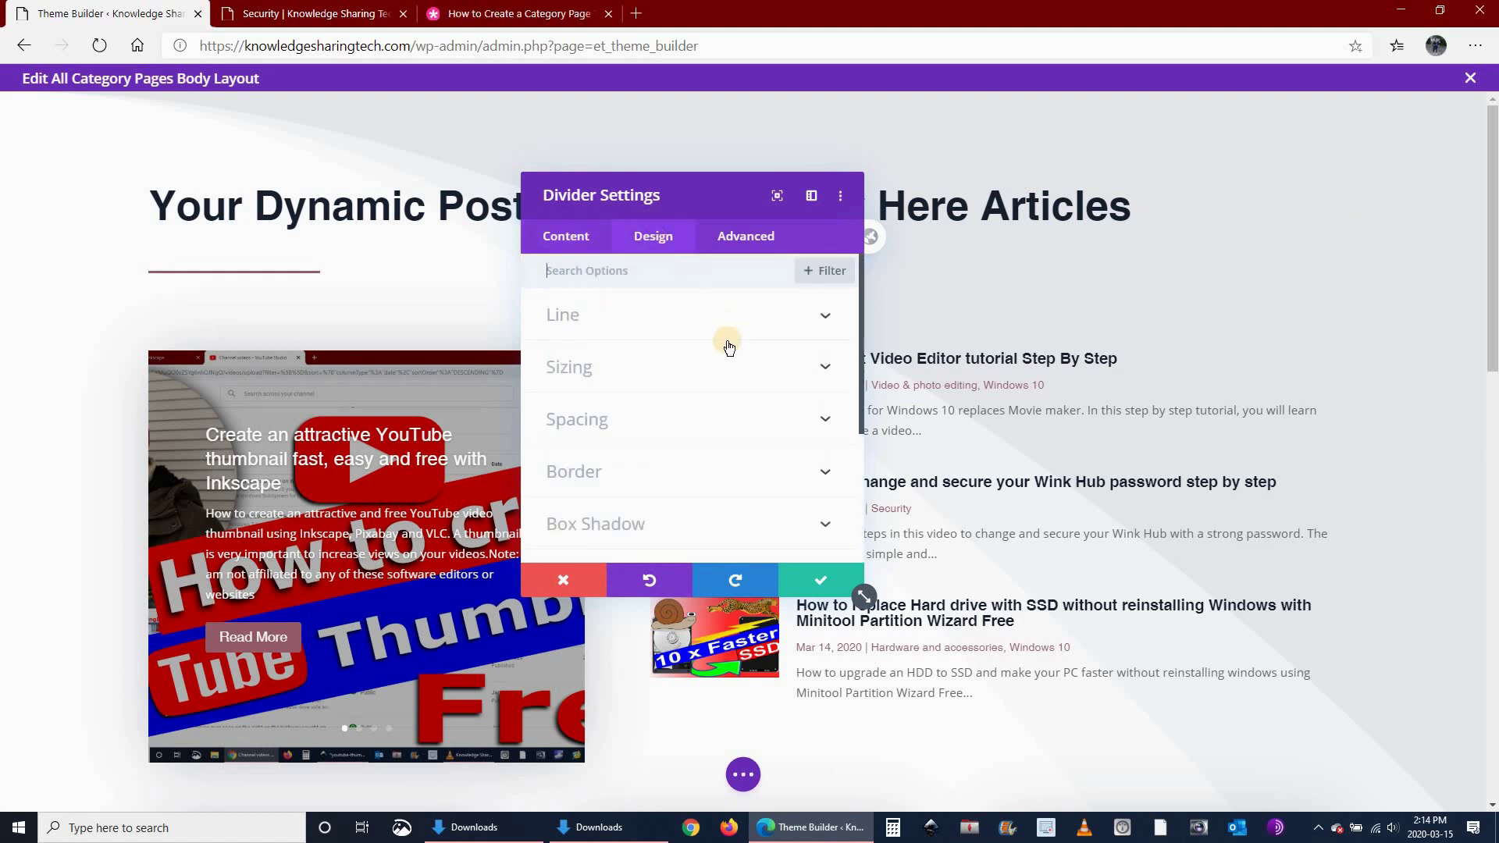
left_click(637, 315)
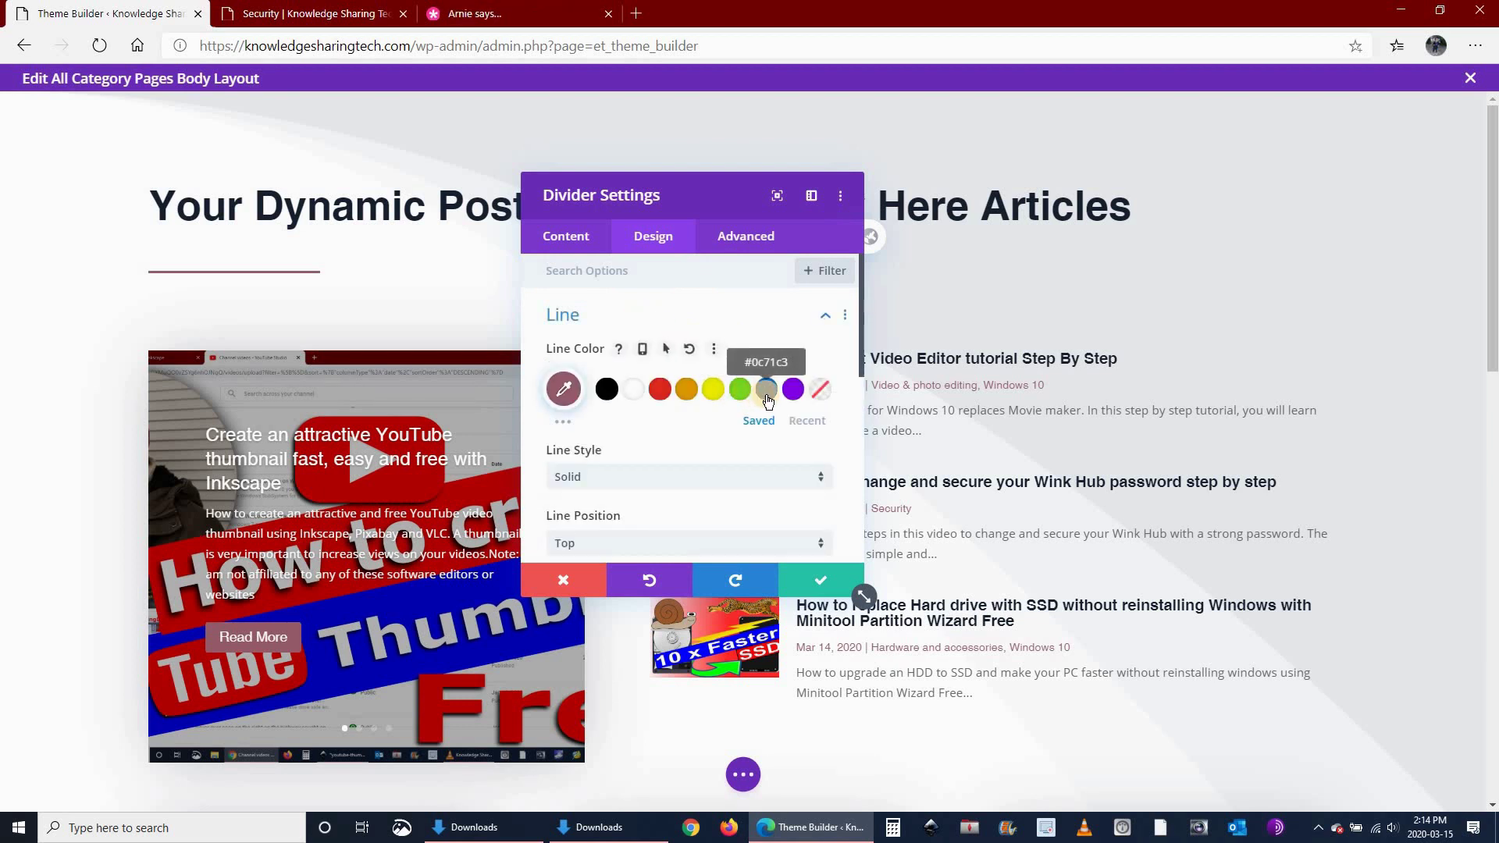
left_click(767, 393)
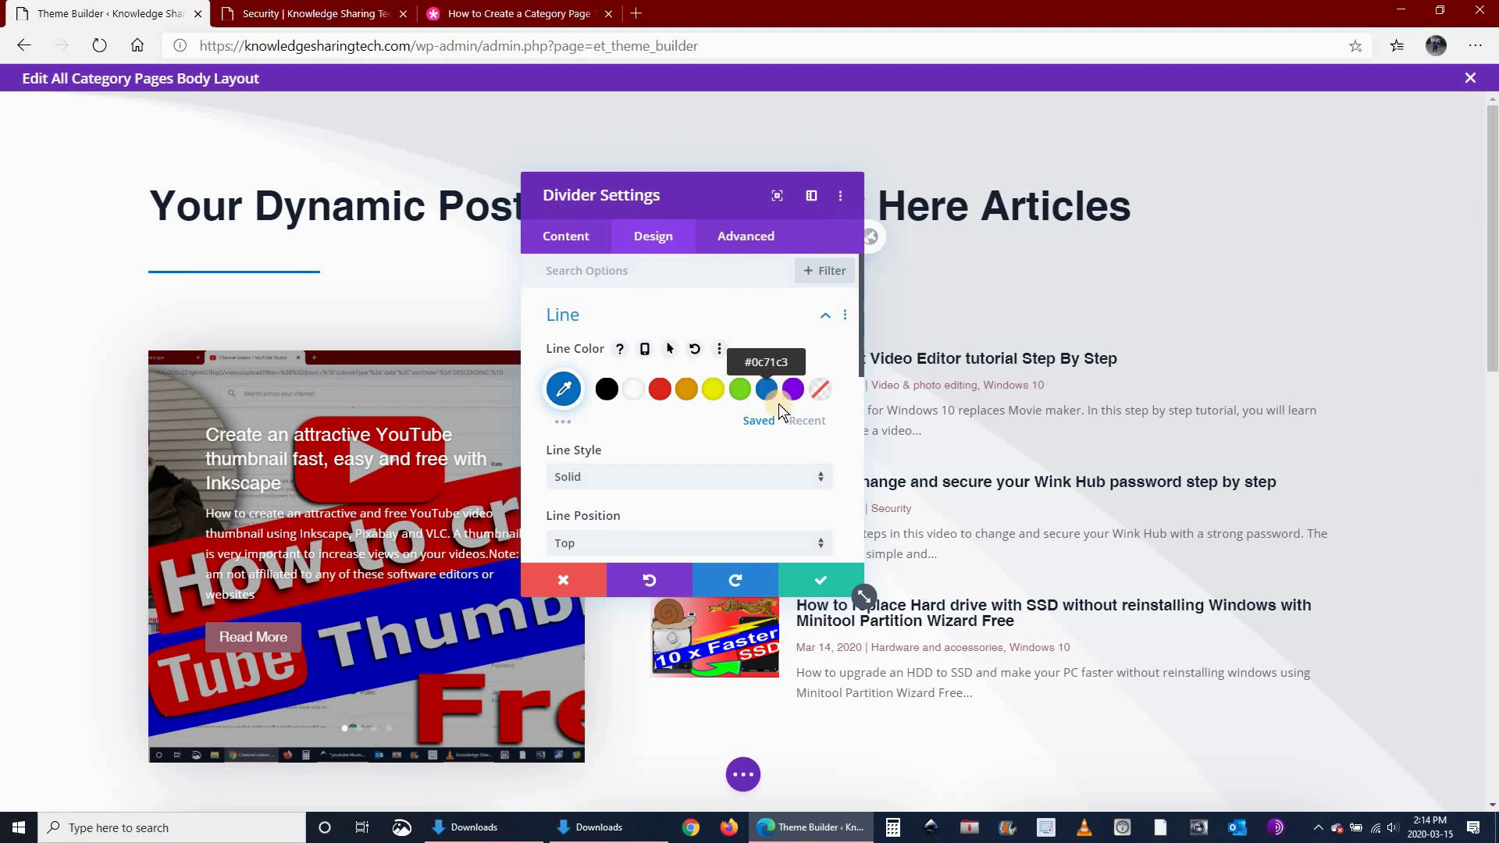
left_click(825, 587)
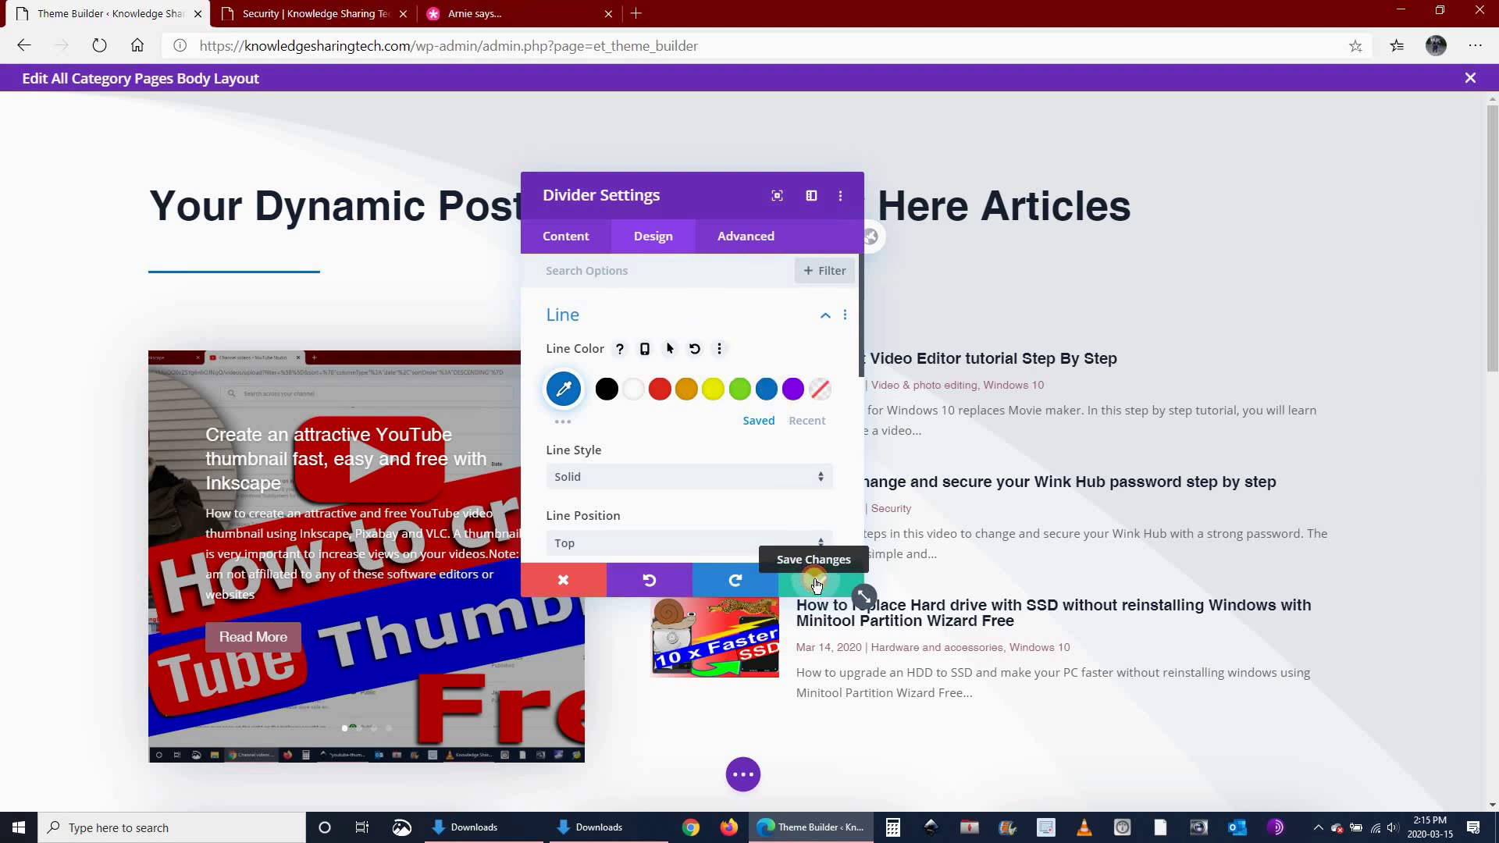
left_click(816, 586)
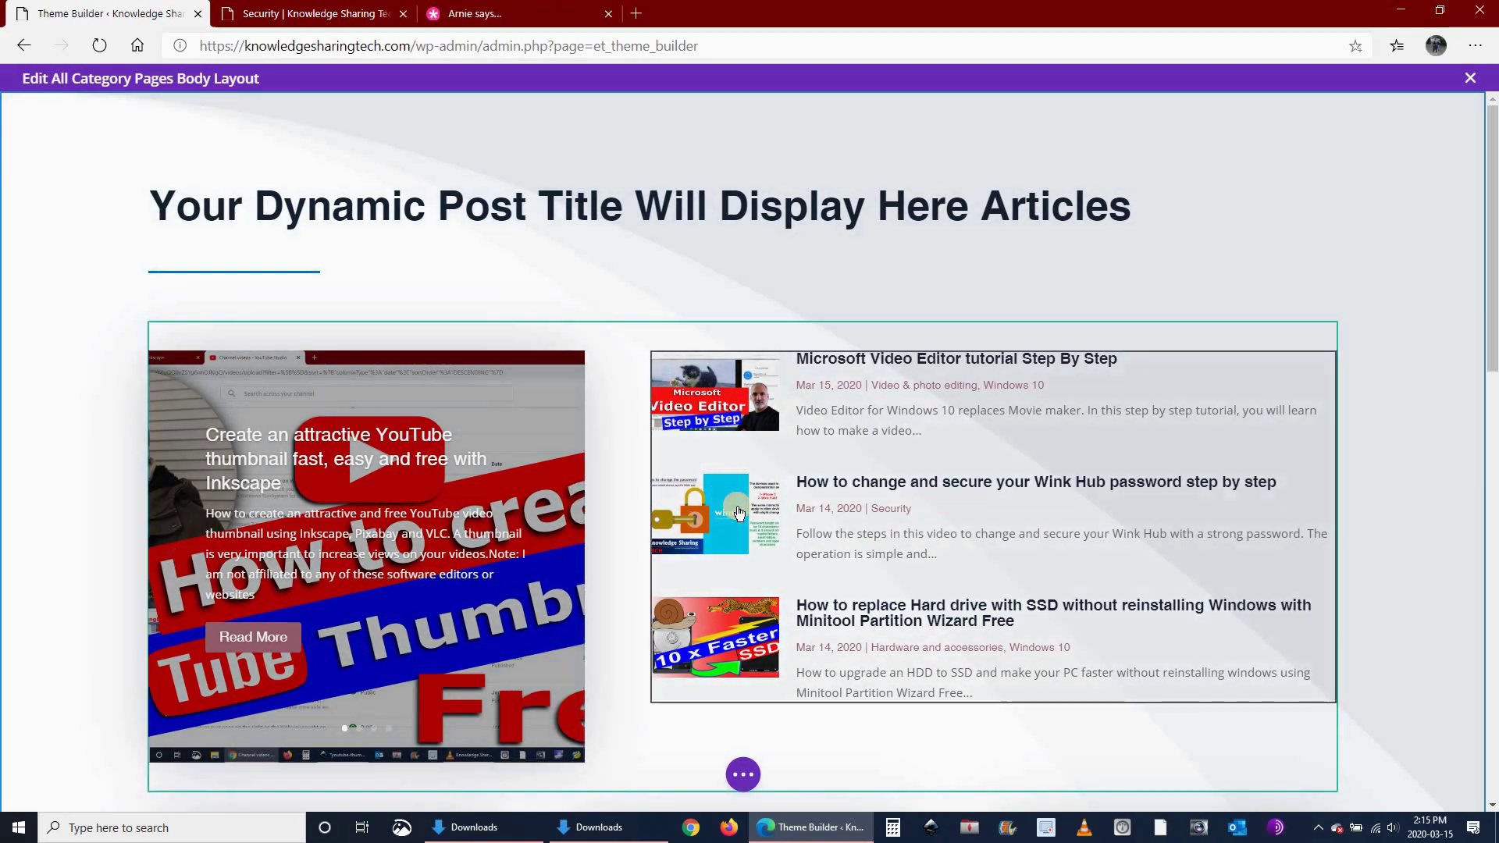
Review the layout and bring up the builder's page-level options
scroll(737, 511, "down", 6)
scroll(738, 512, "down", 8)
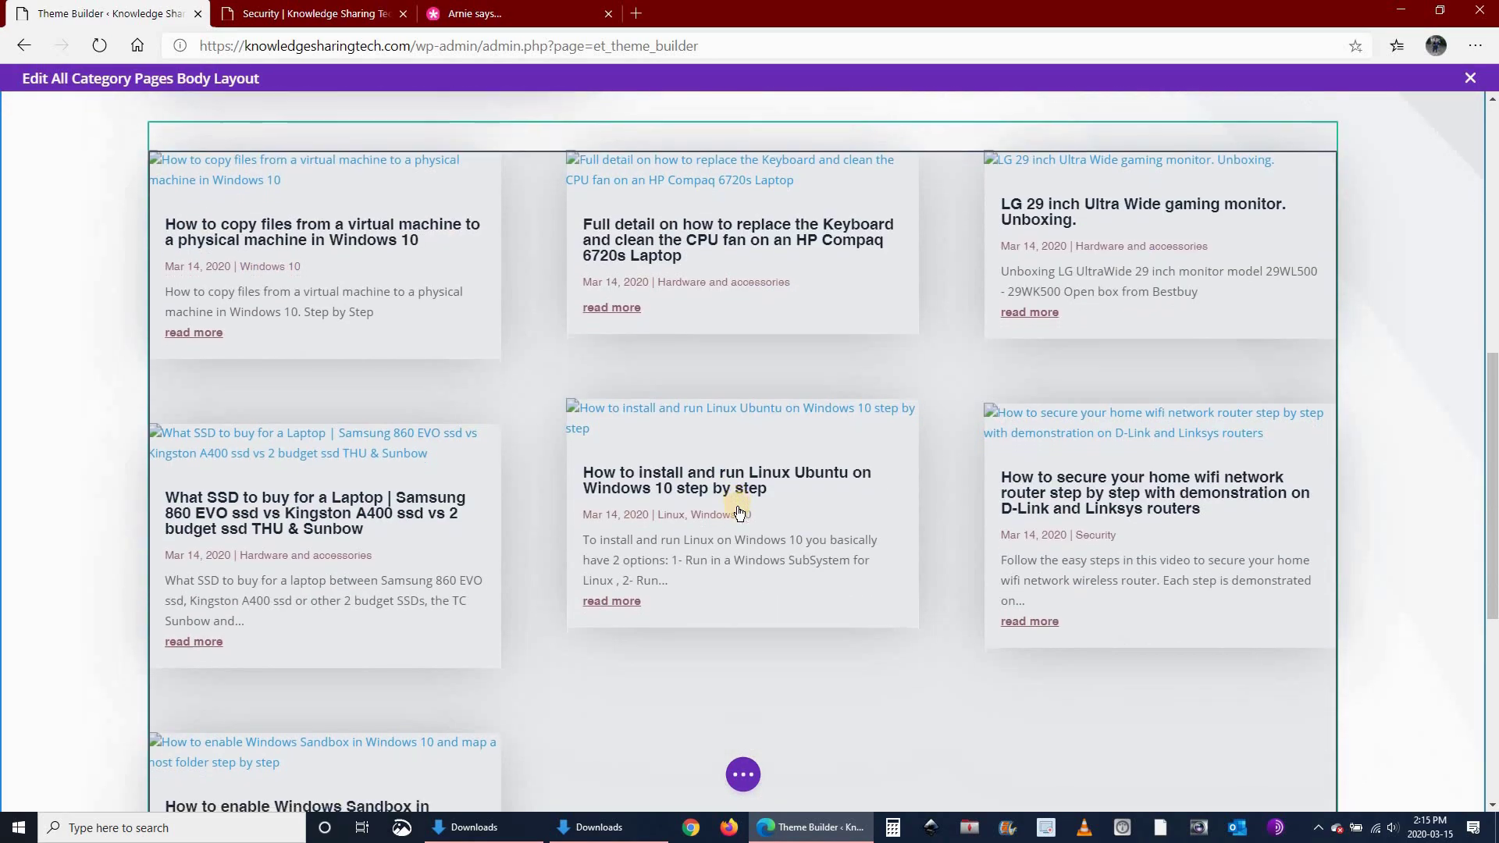
scroll(739, 513, "up", 4)
scroll(738, 513, "up", 10)
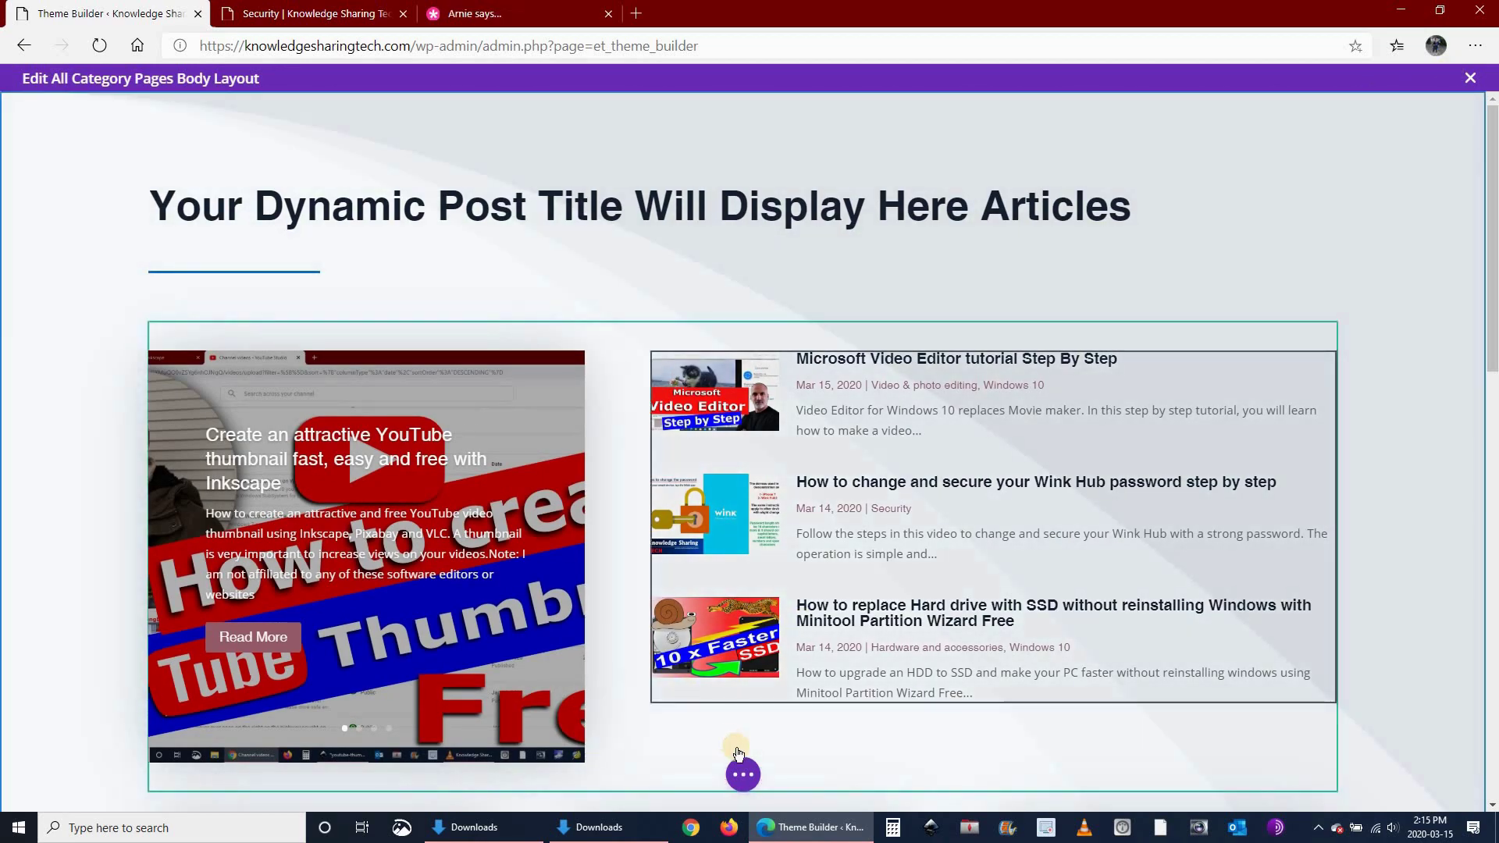
left_click(741, 773)
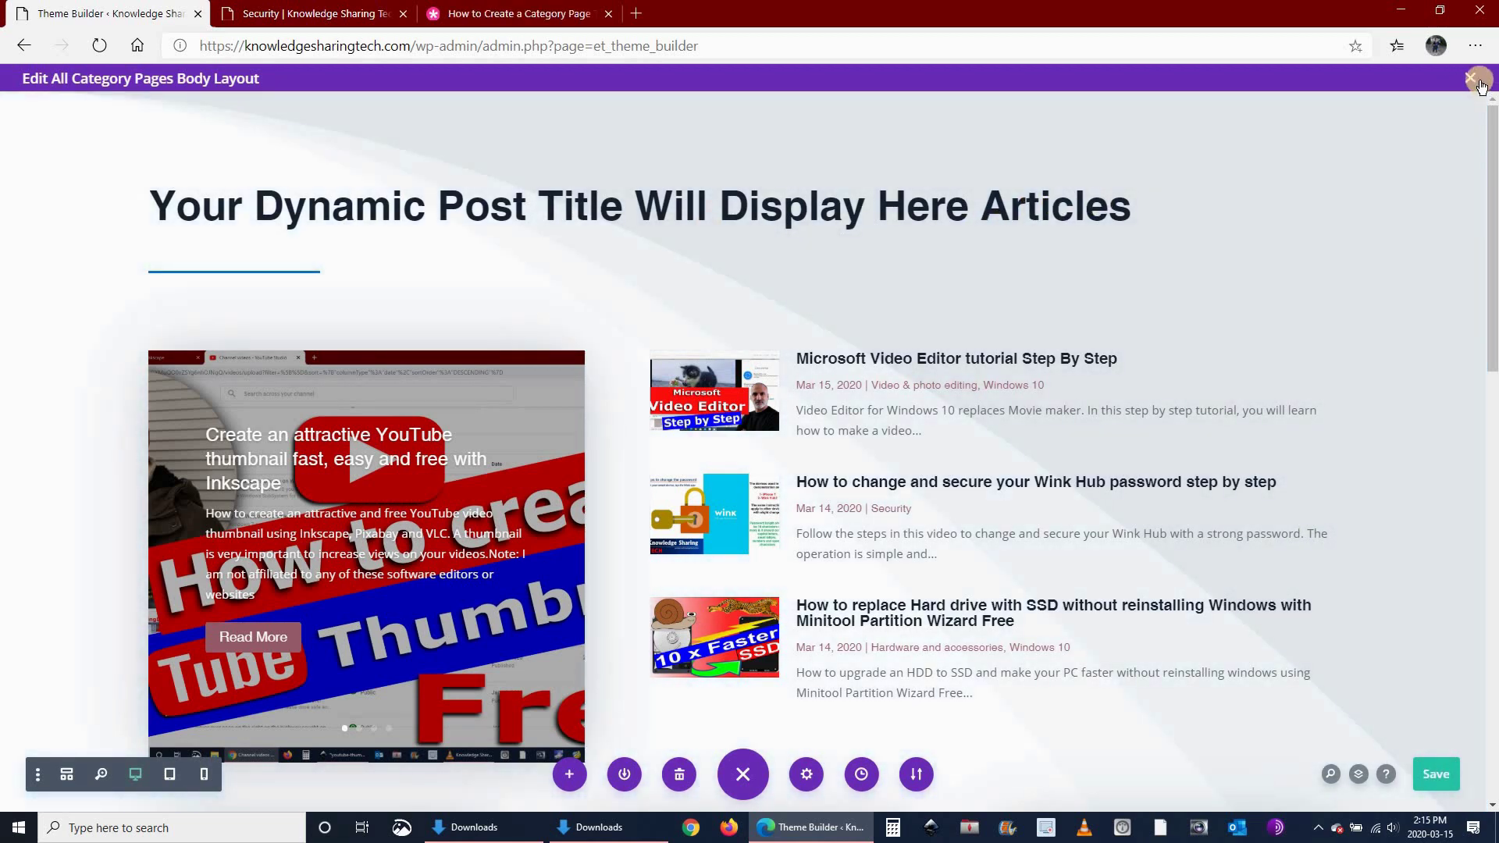
Exit the builder saving all Theme Builder changes, then reload the Security category page to check the divider
left_click(1475, 79)
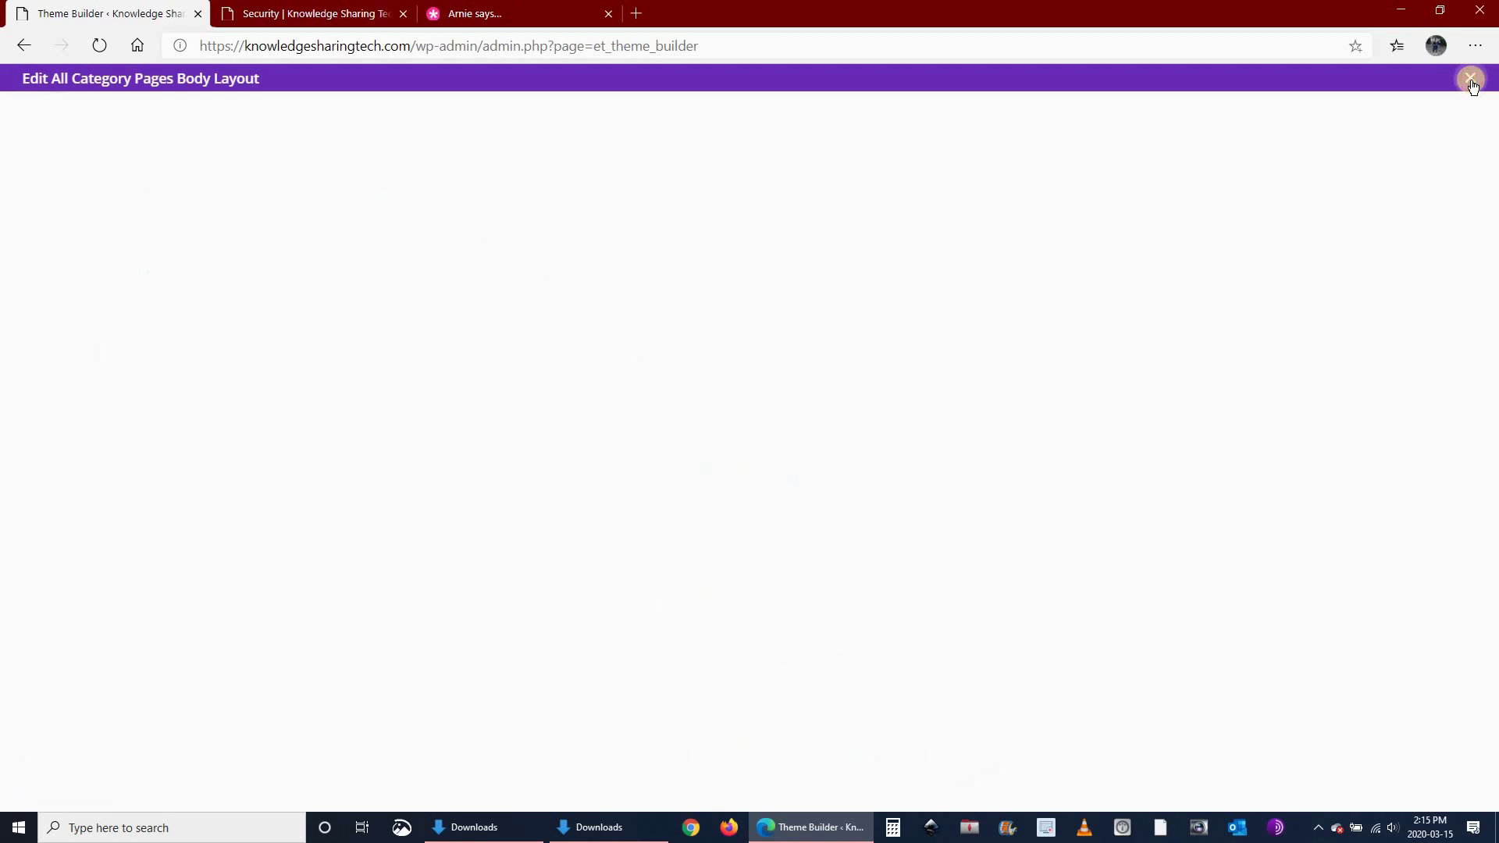
left_click(203, 134)
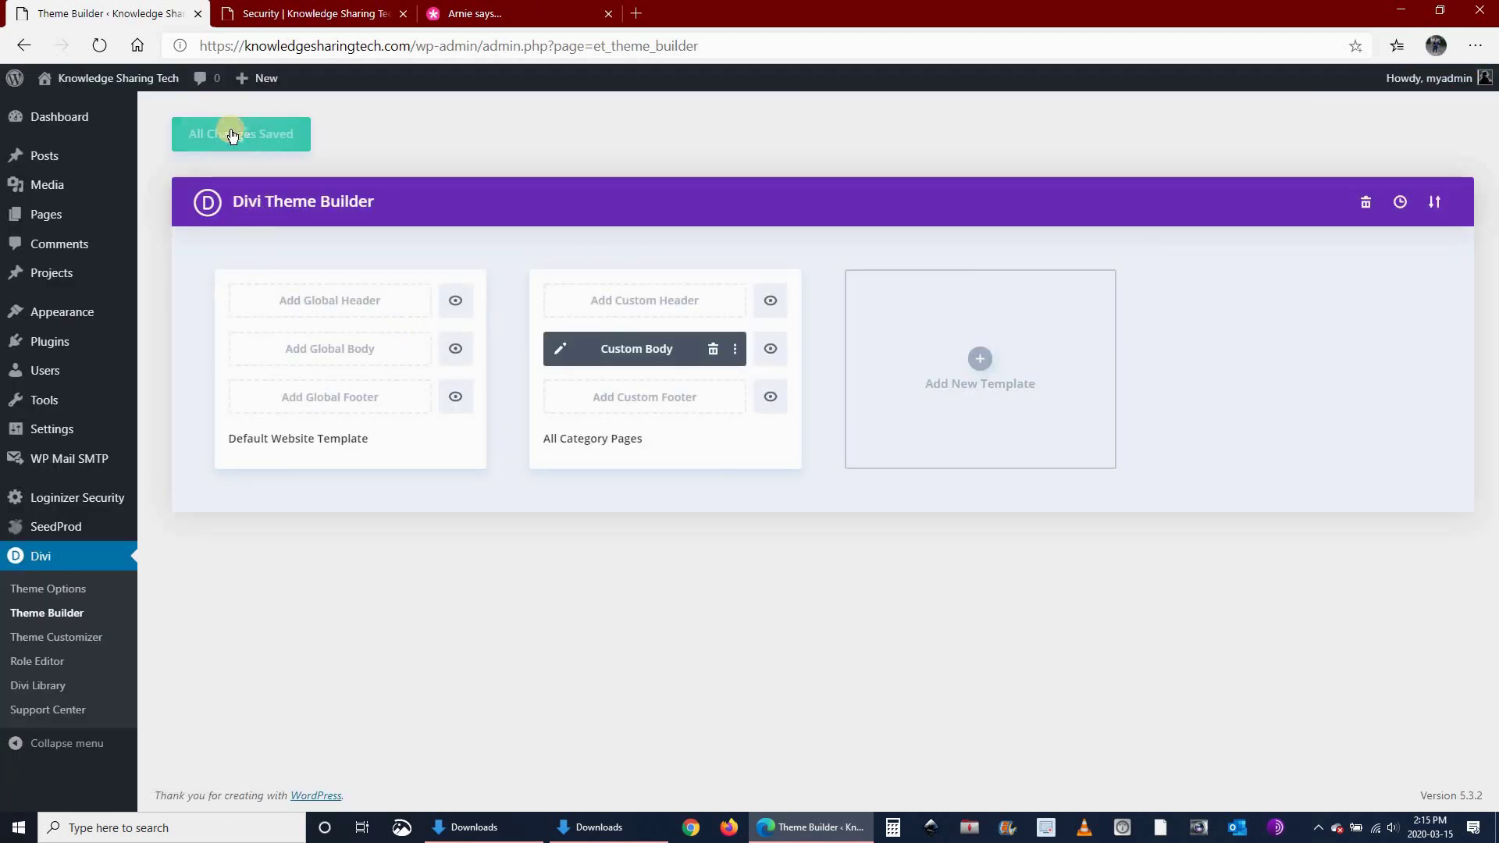
left_click(301, 13)
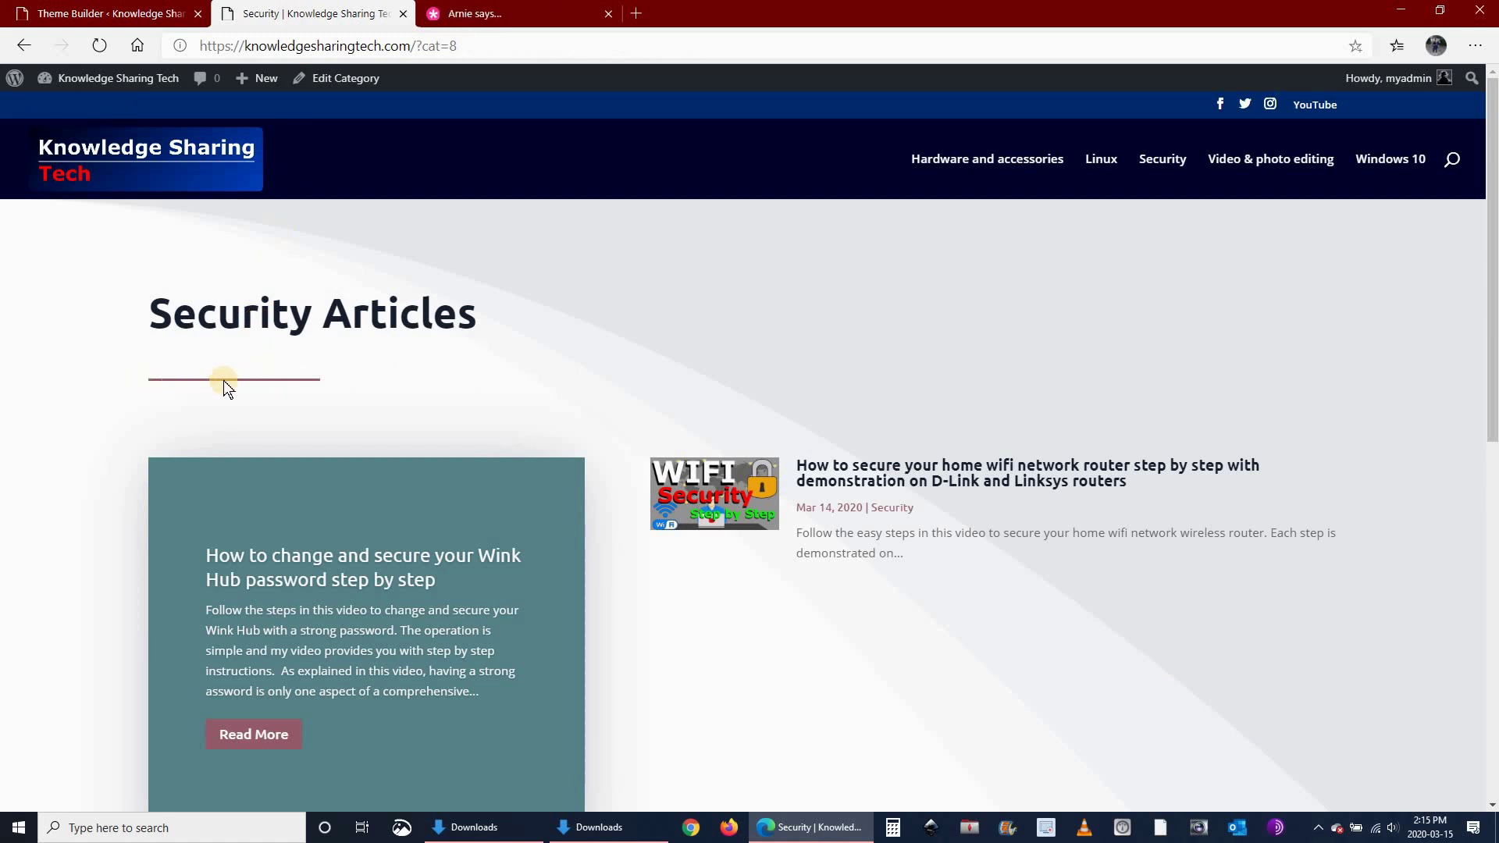
left_click(99, 45)
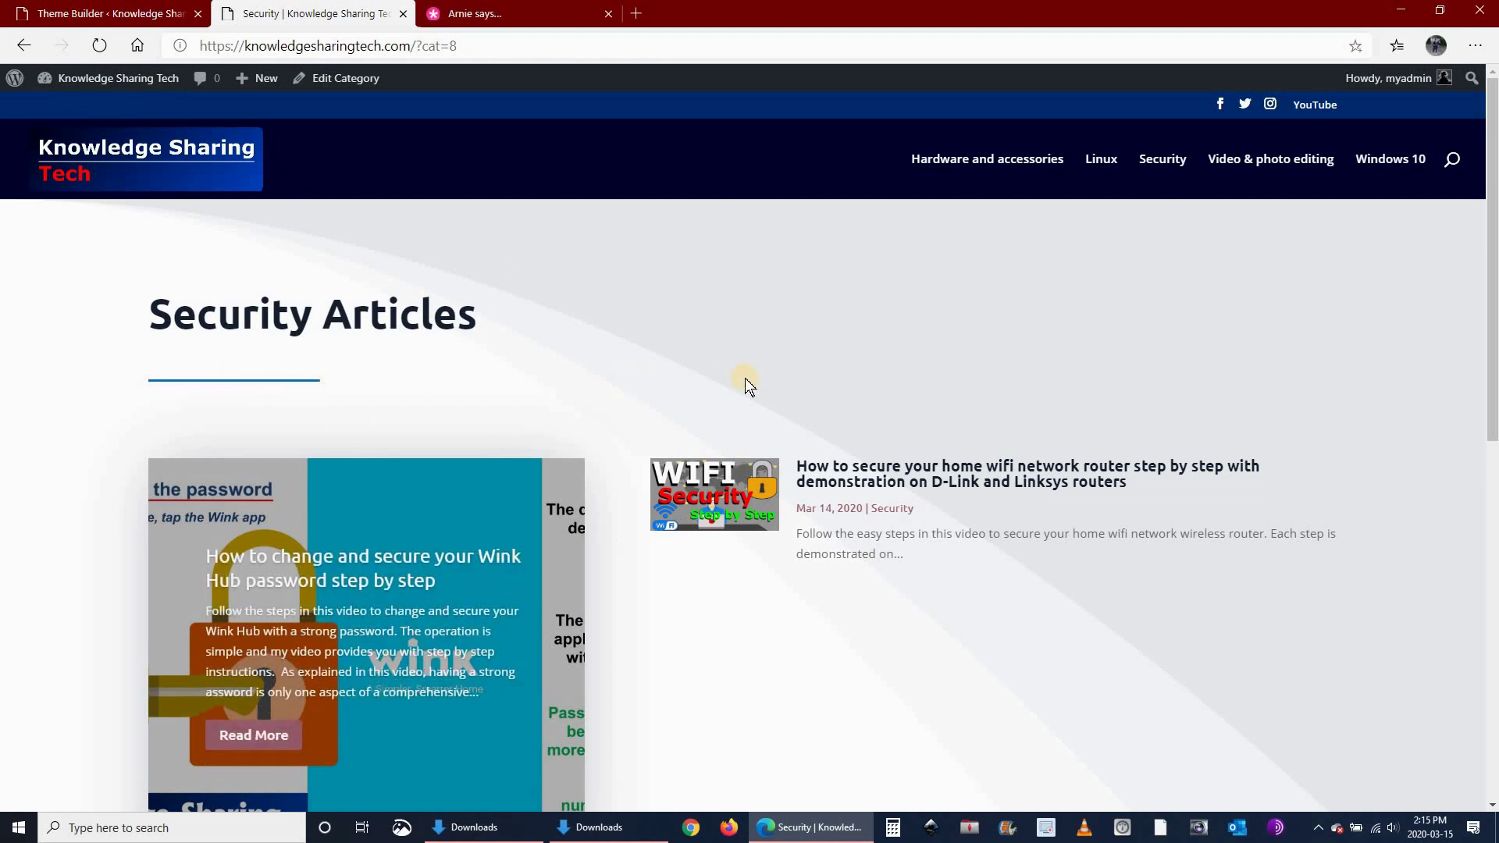
scroll(745, 378, "down", 3)
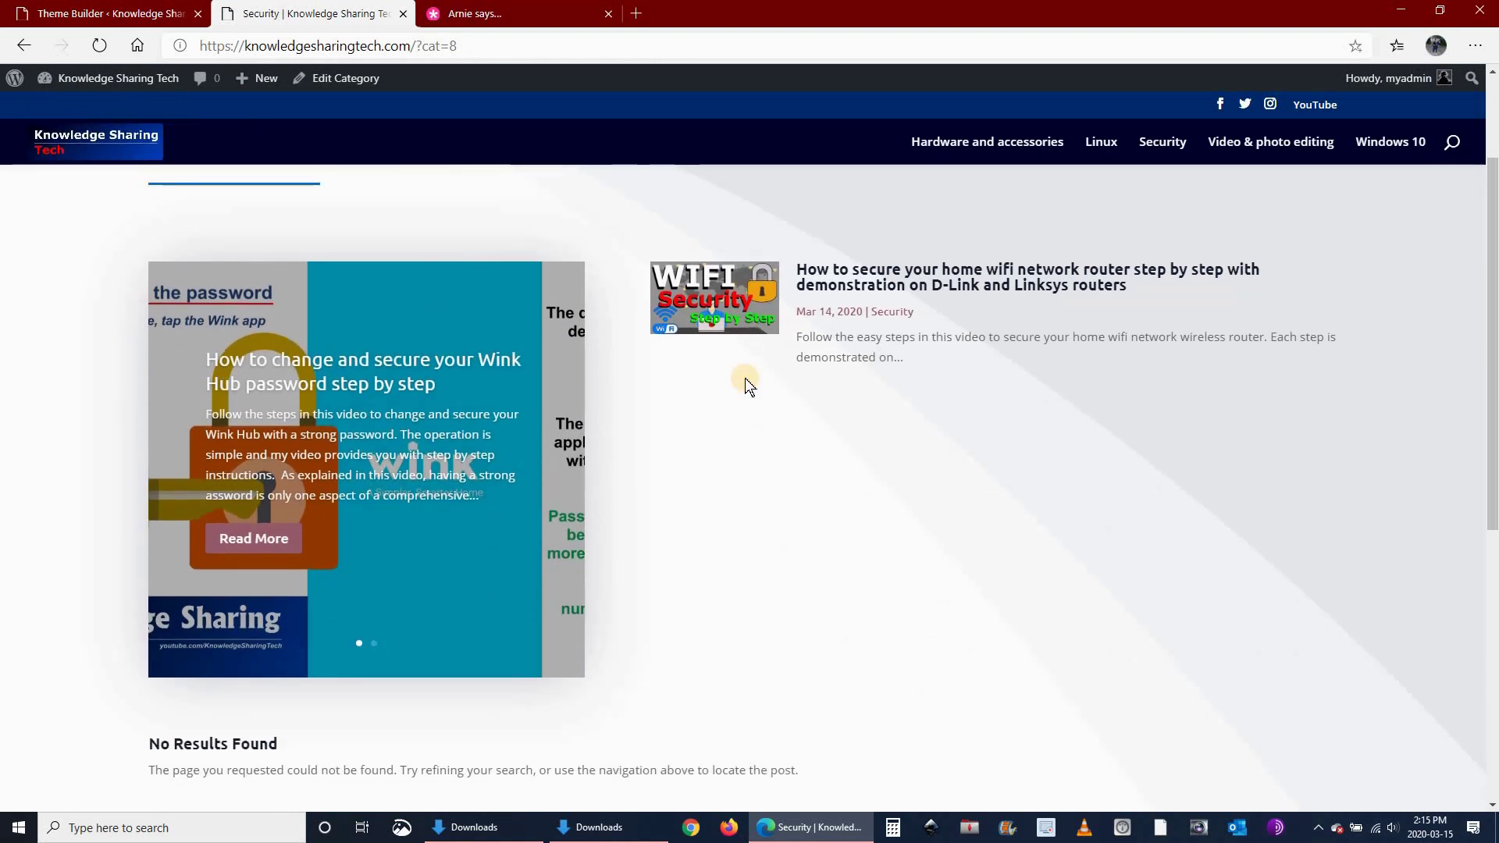
scroll(744, 377, "up", 3)
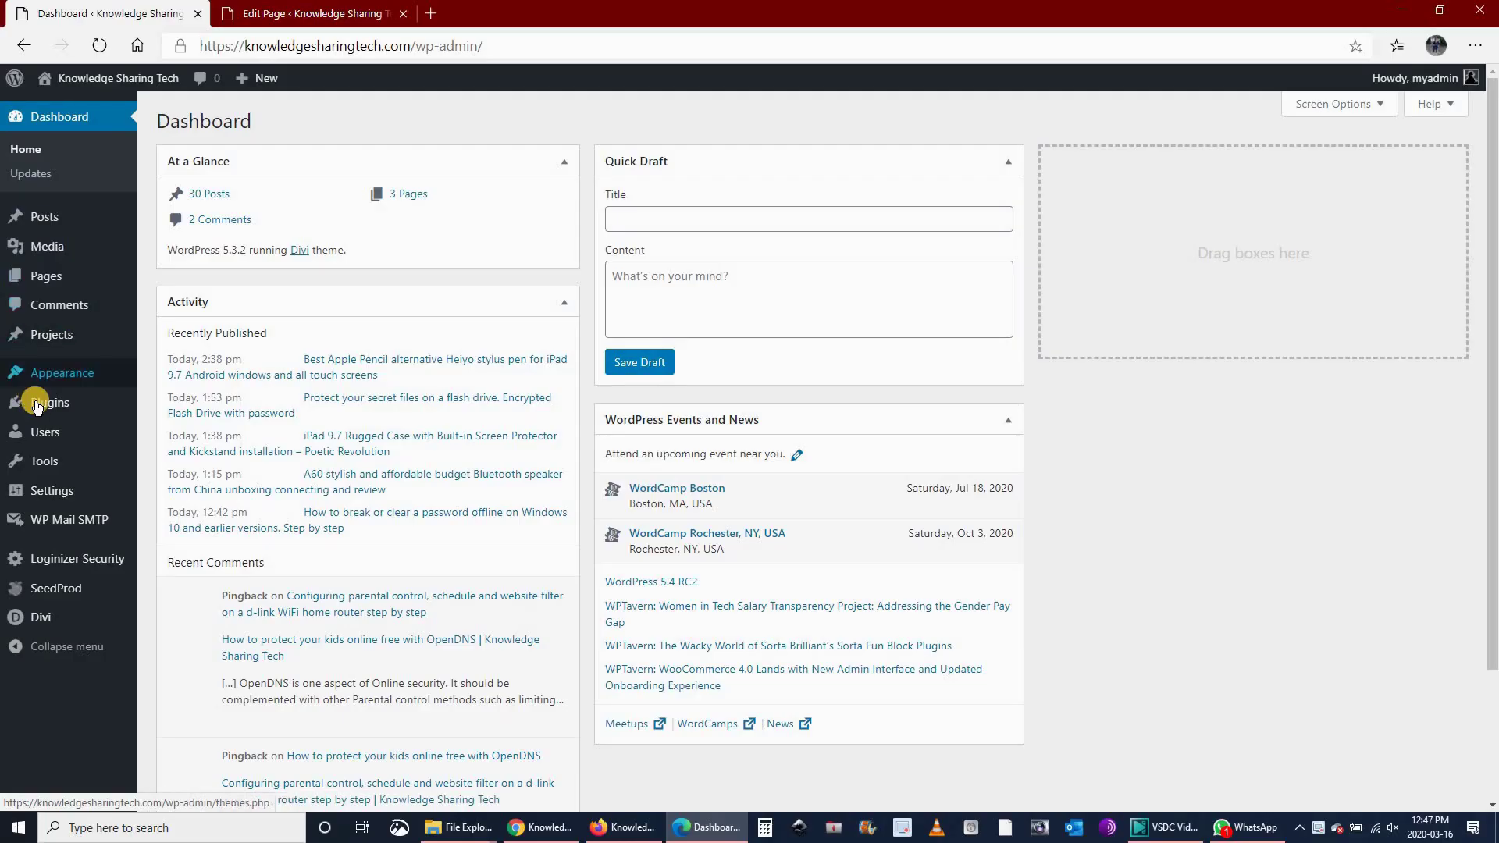
Search the plugin directory for 'fastest cache', then install and activate WP Fastest Cache
mouse_move(33, 402)
left_click(185, 435)
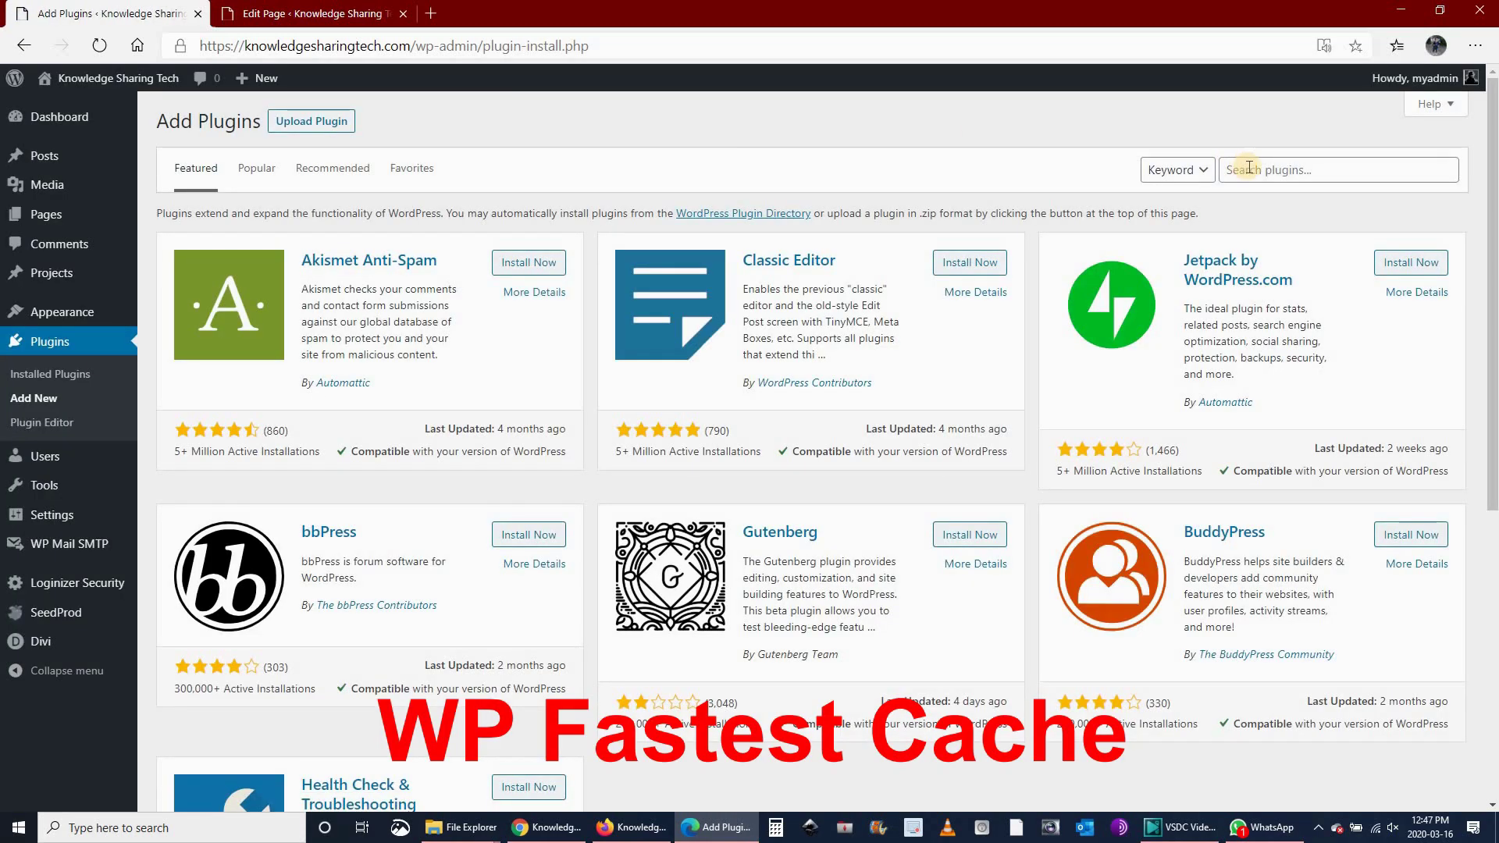
left_click(1249, 168)
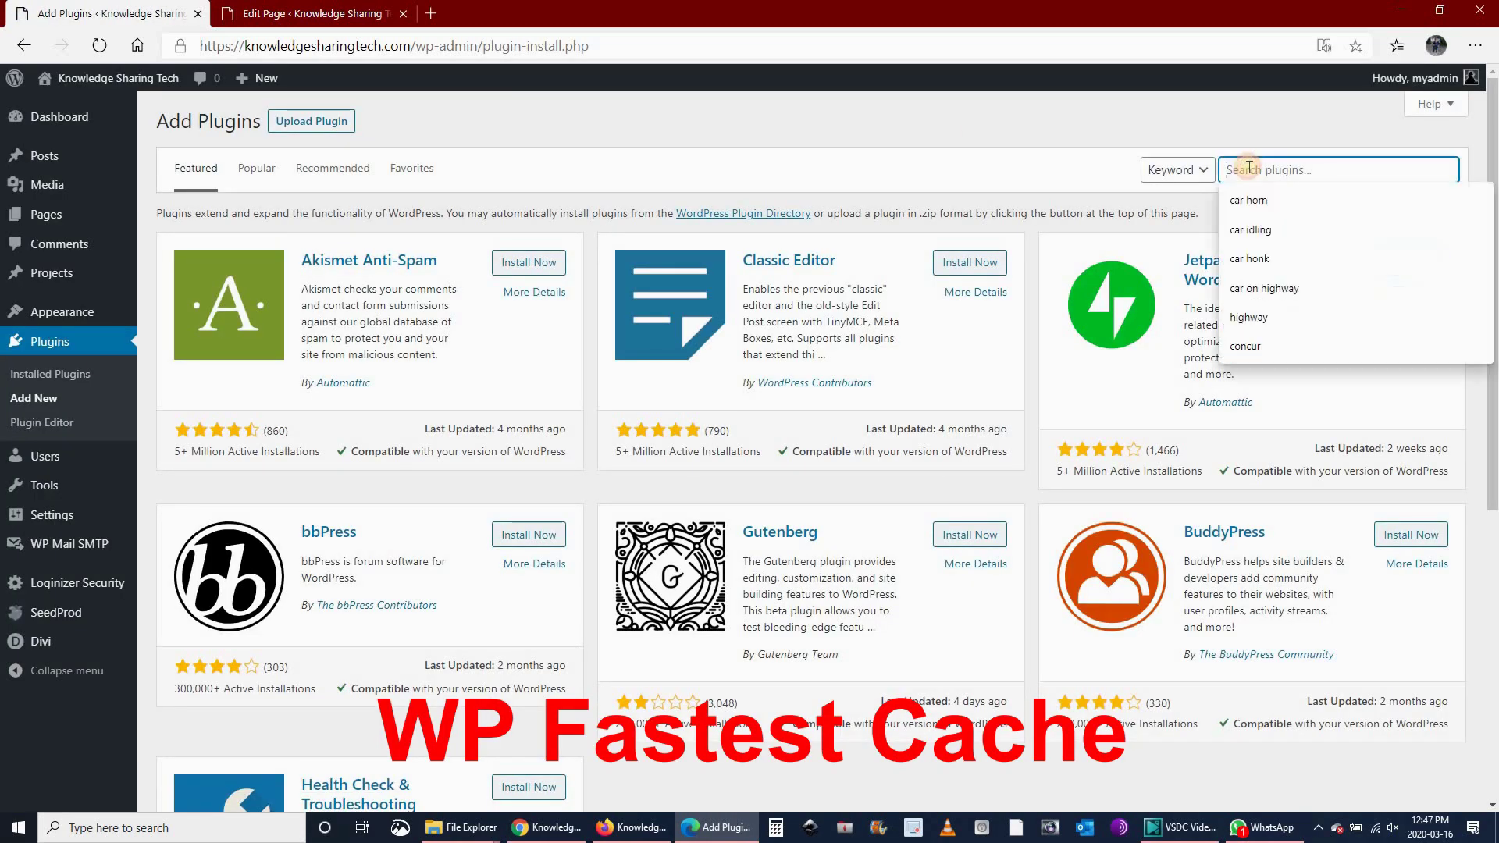
type("fastest cache")
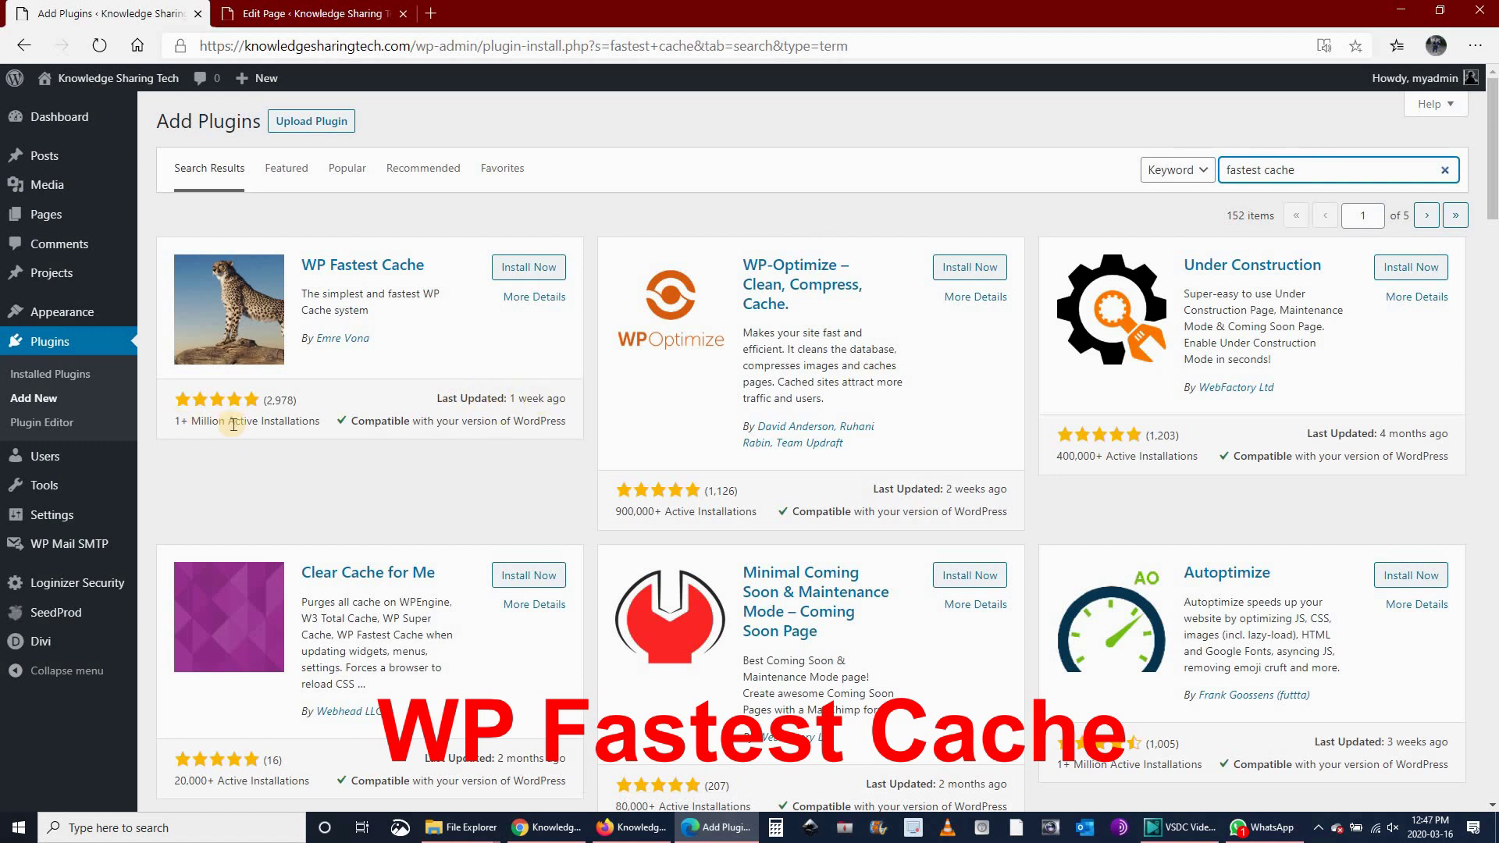
left_click(529, 269)
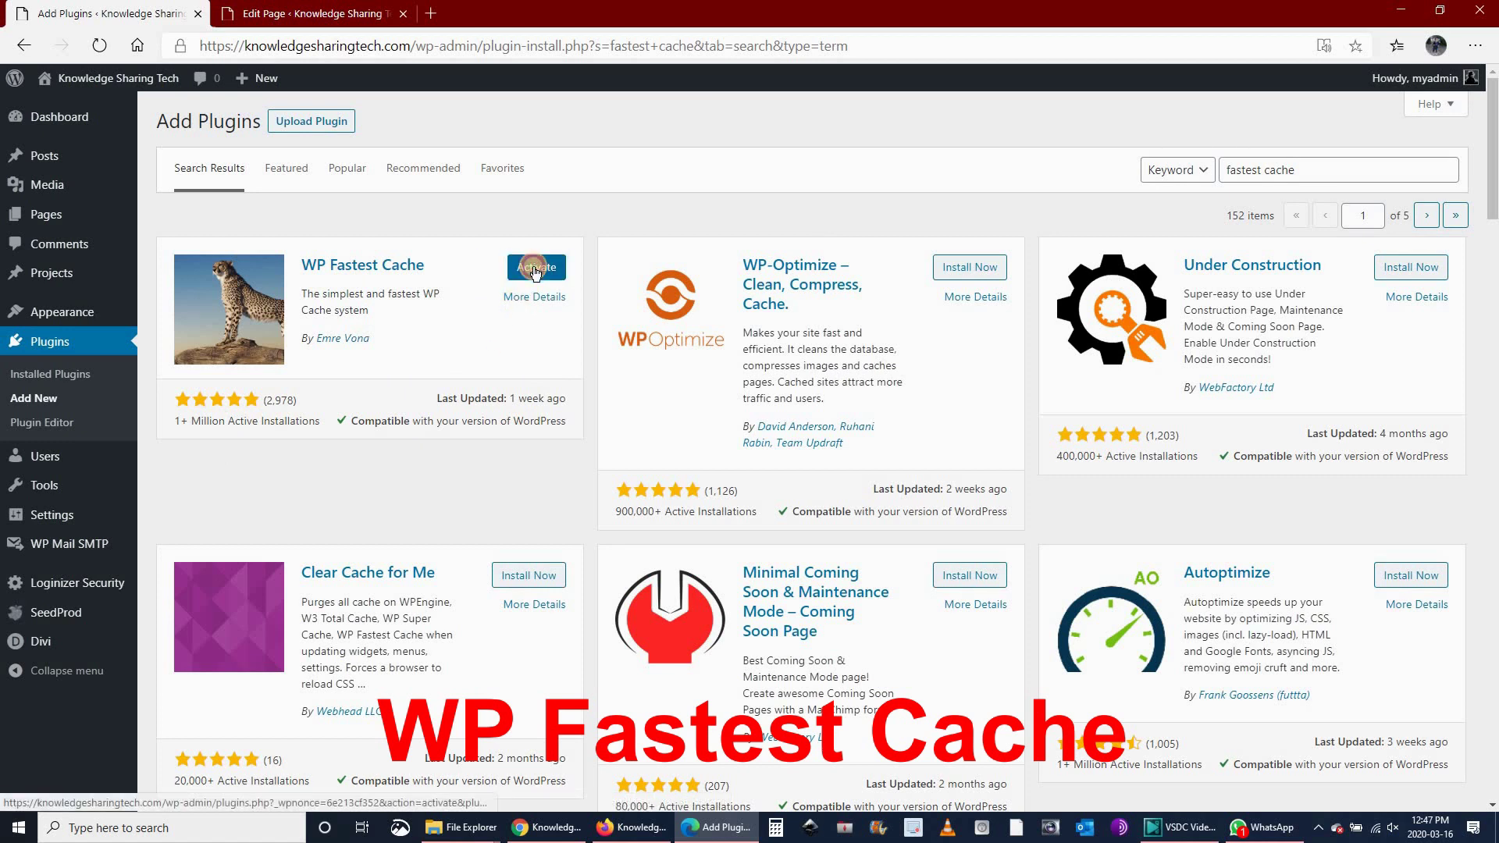
left_click(535, 271)
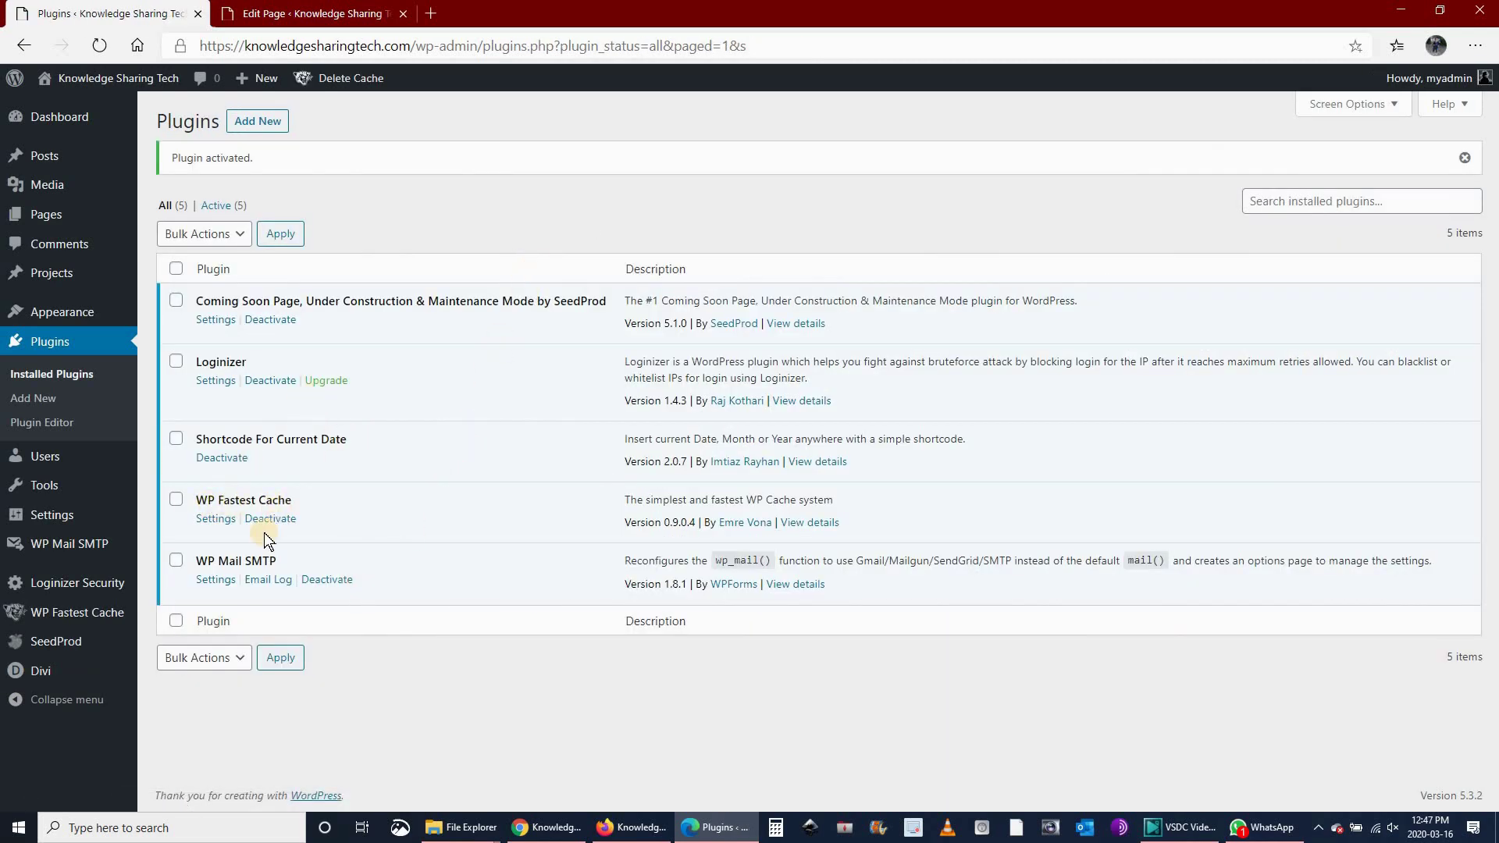
mouse_move(68, 622)
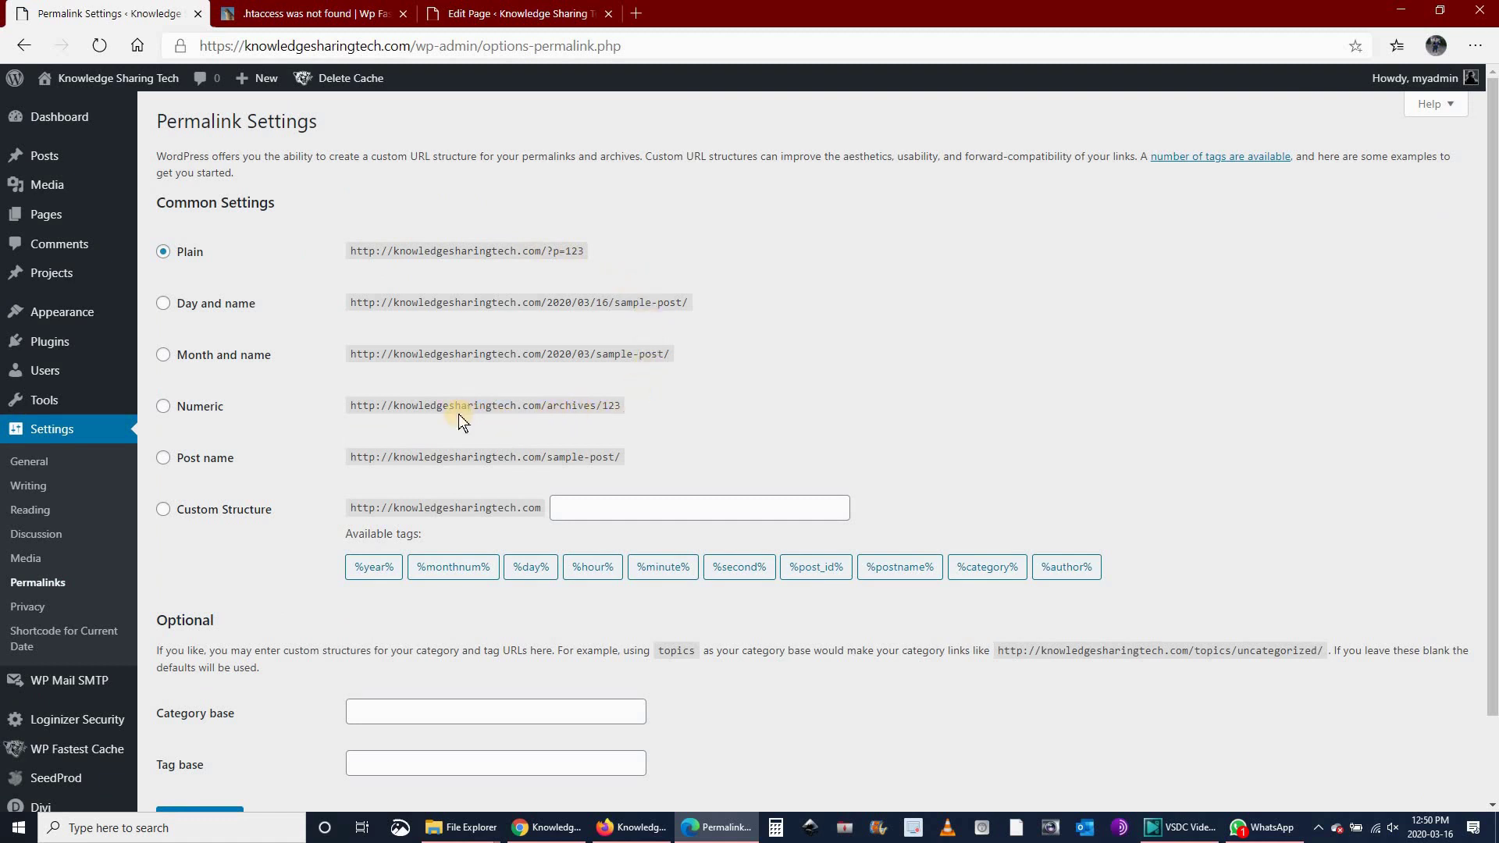
Select the Day and name permalink structure and save the permalink settings
left_click(163, 304)
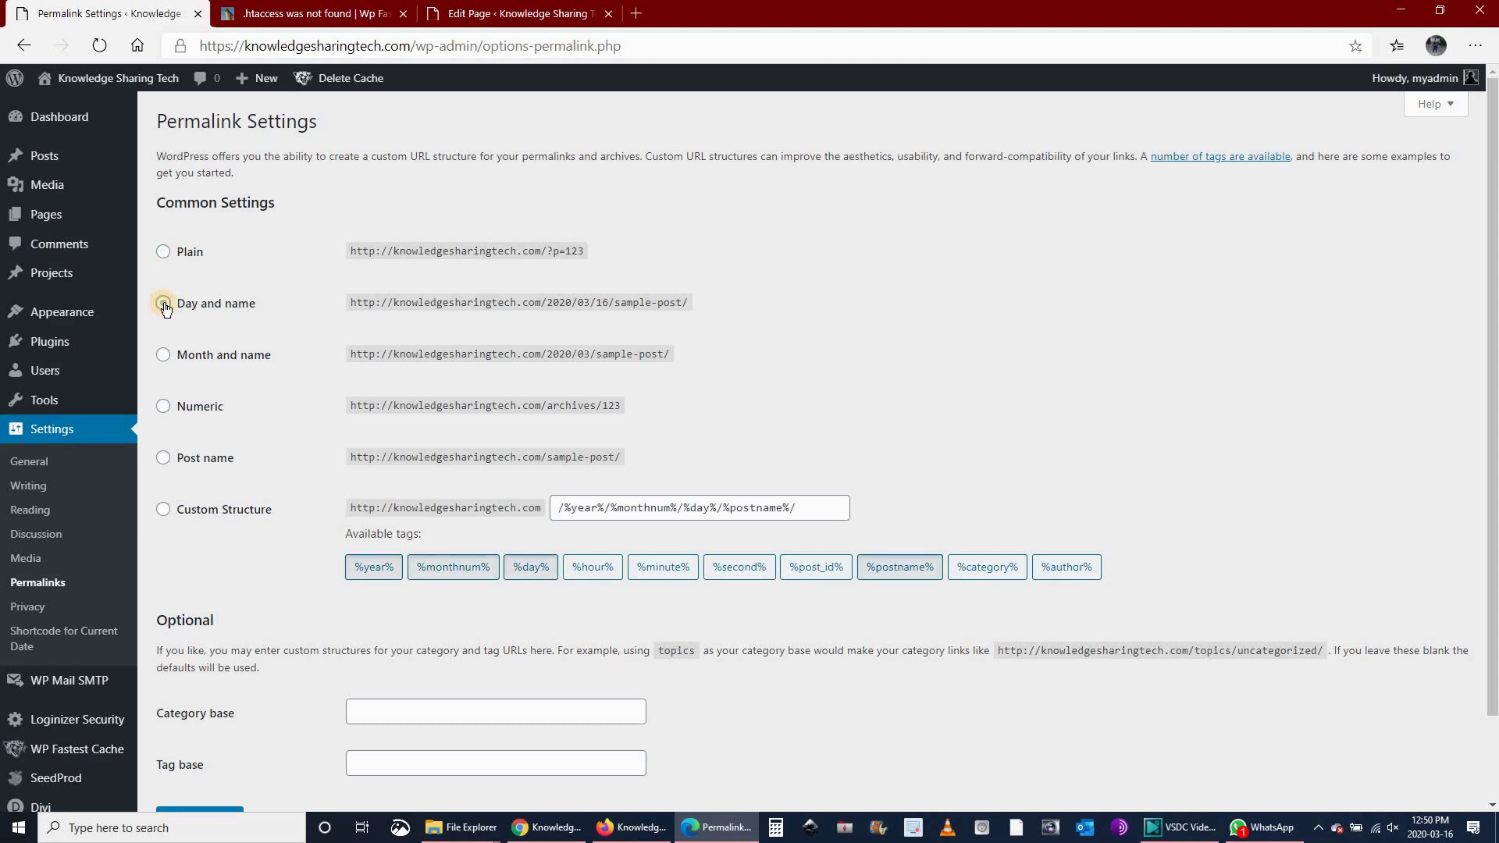
scroll(999, 469, "down", 2)
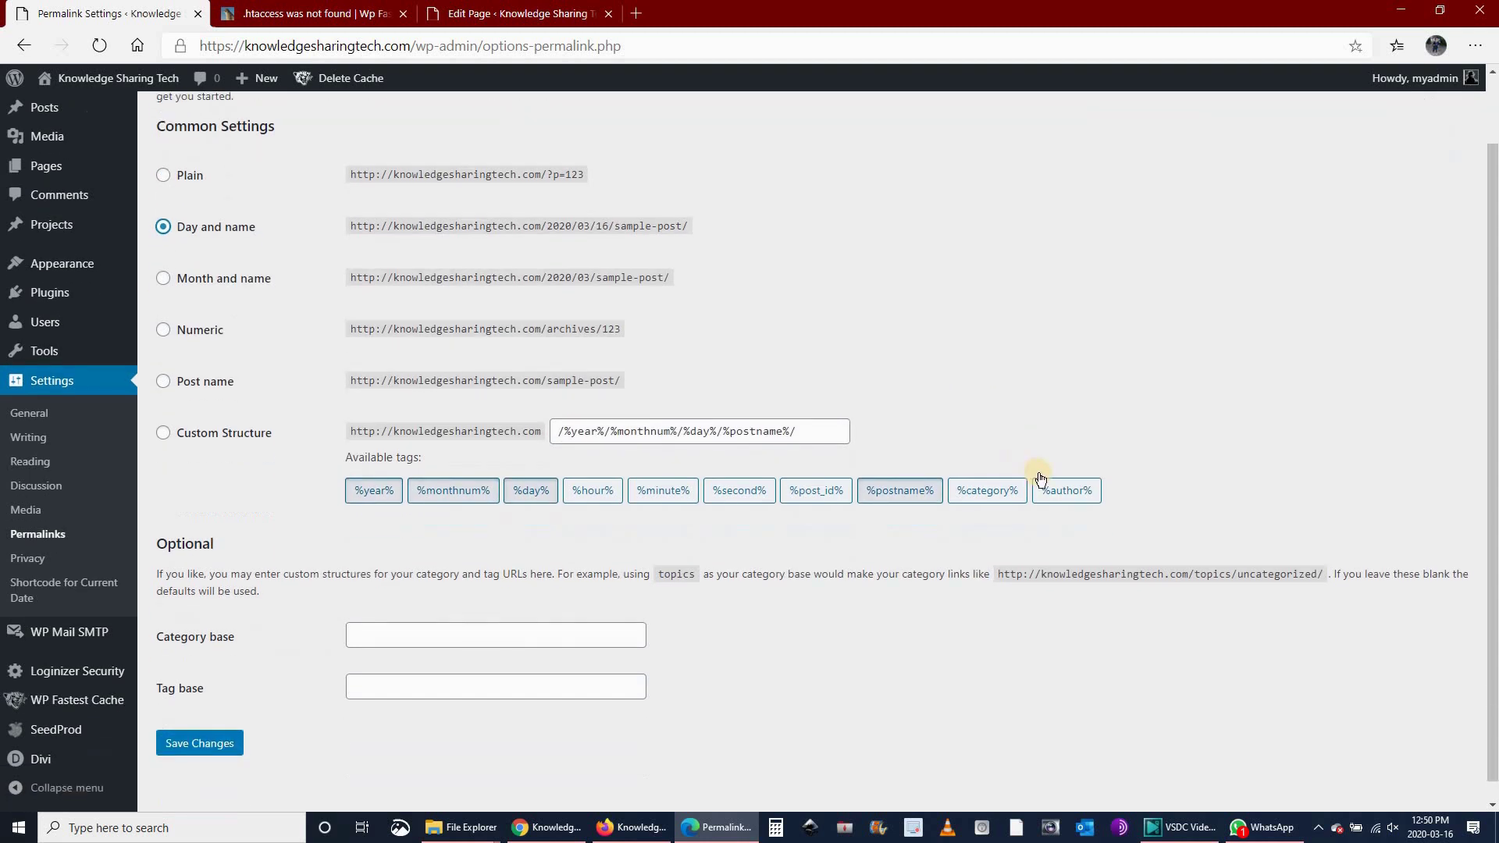
scroll(1038, 482, "up", 1)
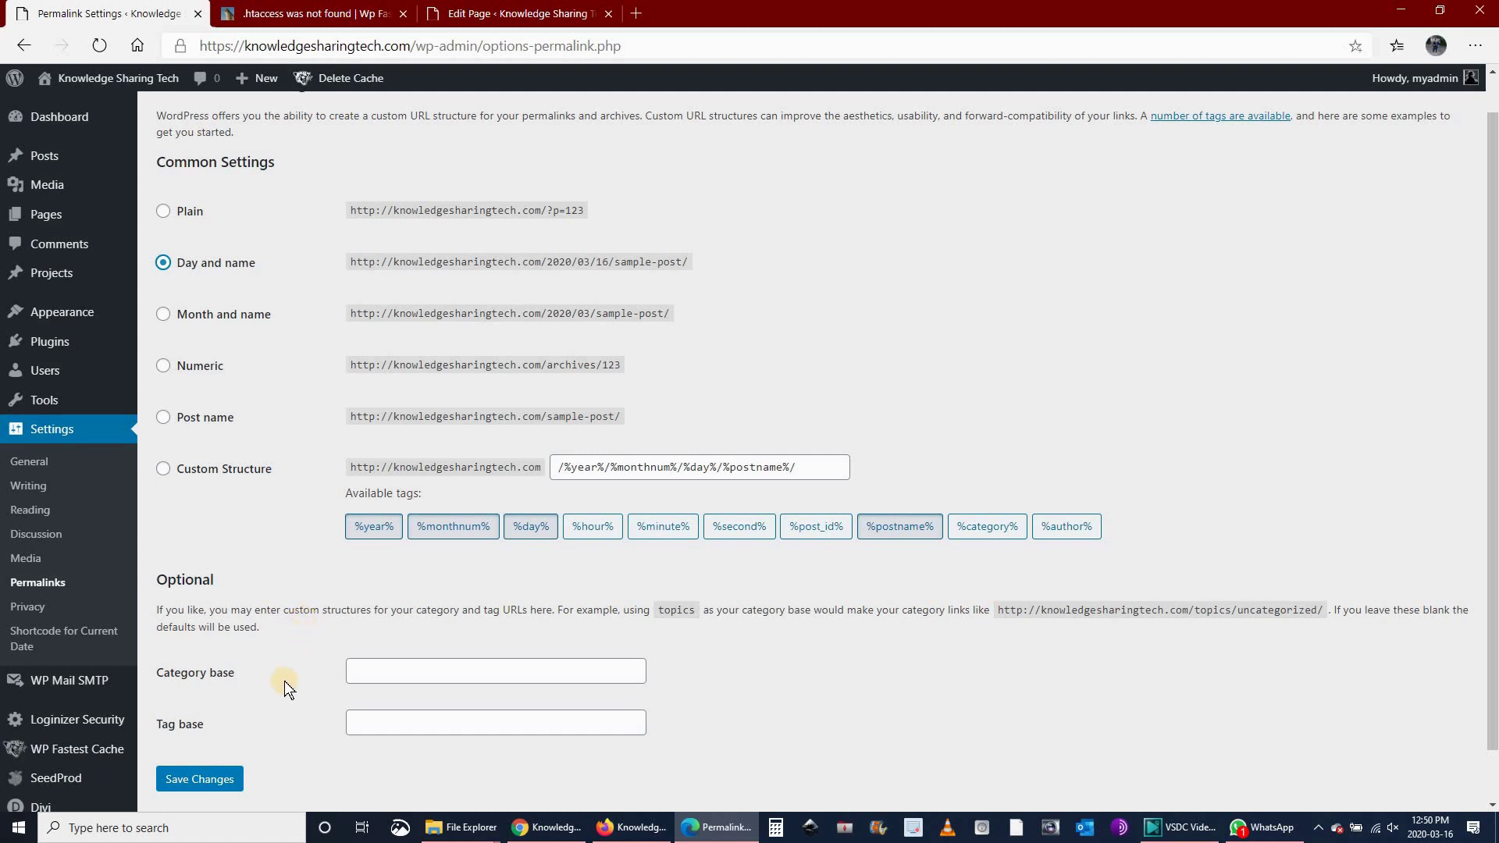
left_click(198, 779)
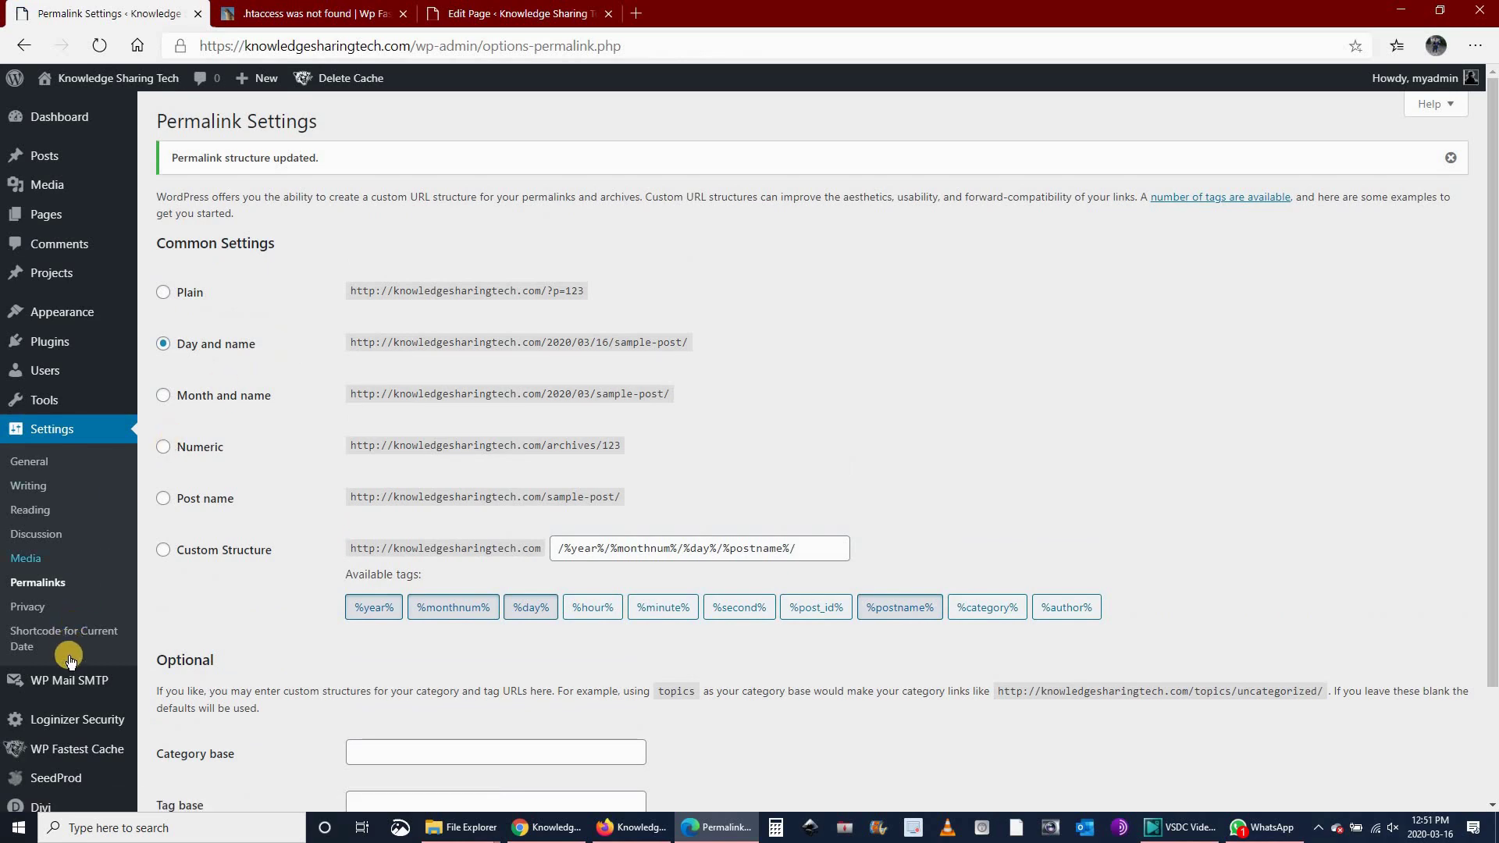
scroll(67, 683, "down", 2)
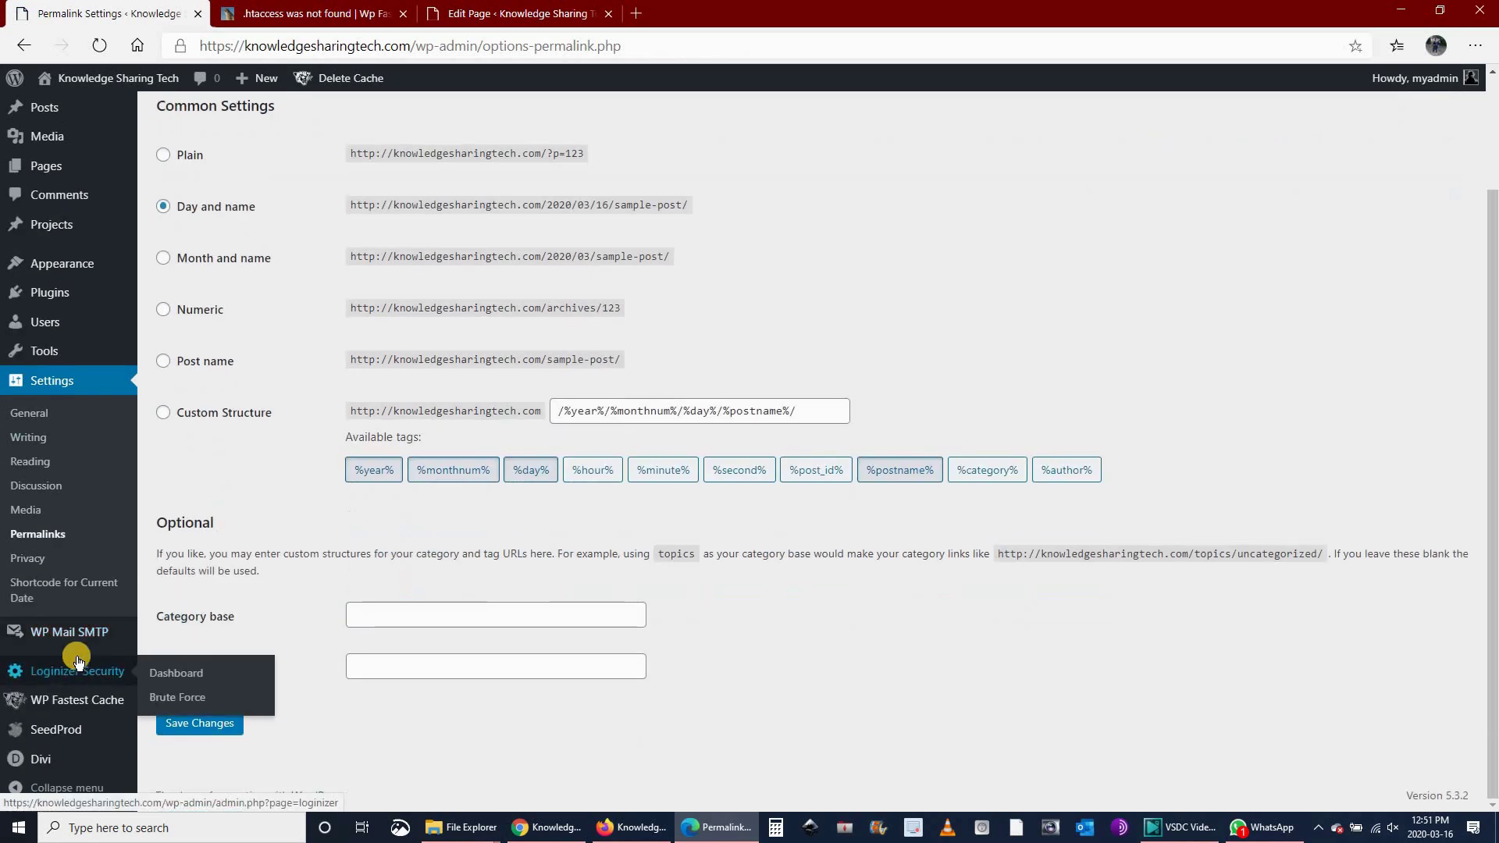
Enable WP Fastest Cache with preload covering pages, custom post types and attachments
left_click(86, 710)
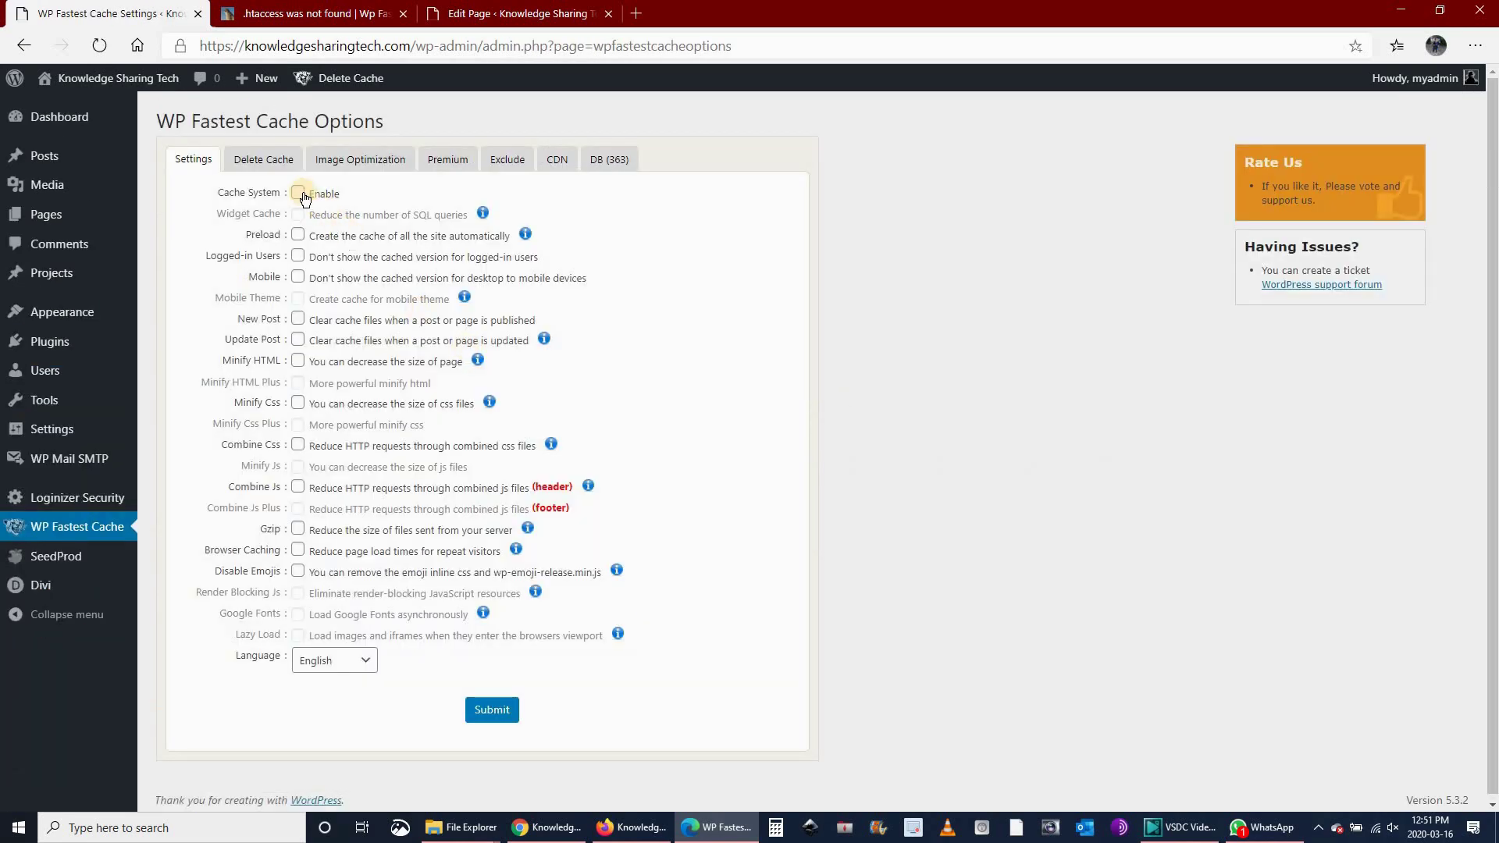
left_click(297, 193)
left_click(298, 235)
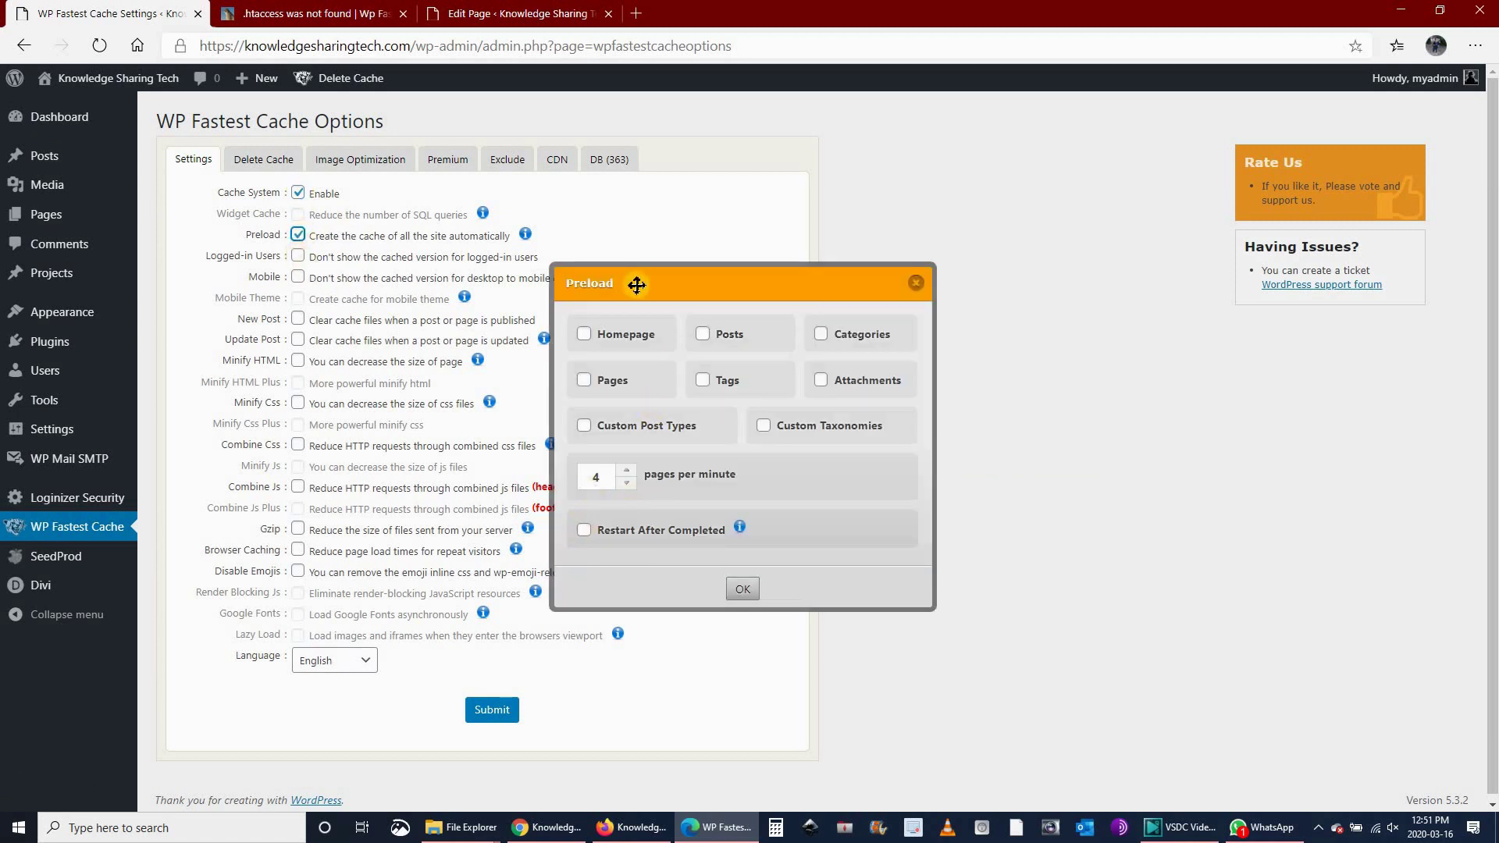
left_click(584, 381)
left_click(584, 425)
left_click(823, 380)
left_click(742, 587)
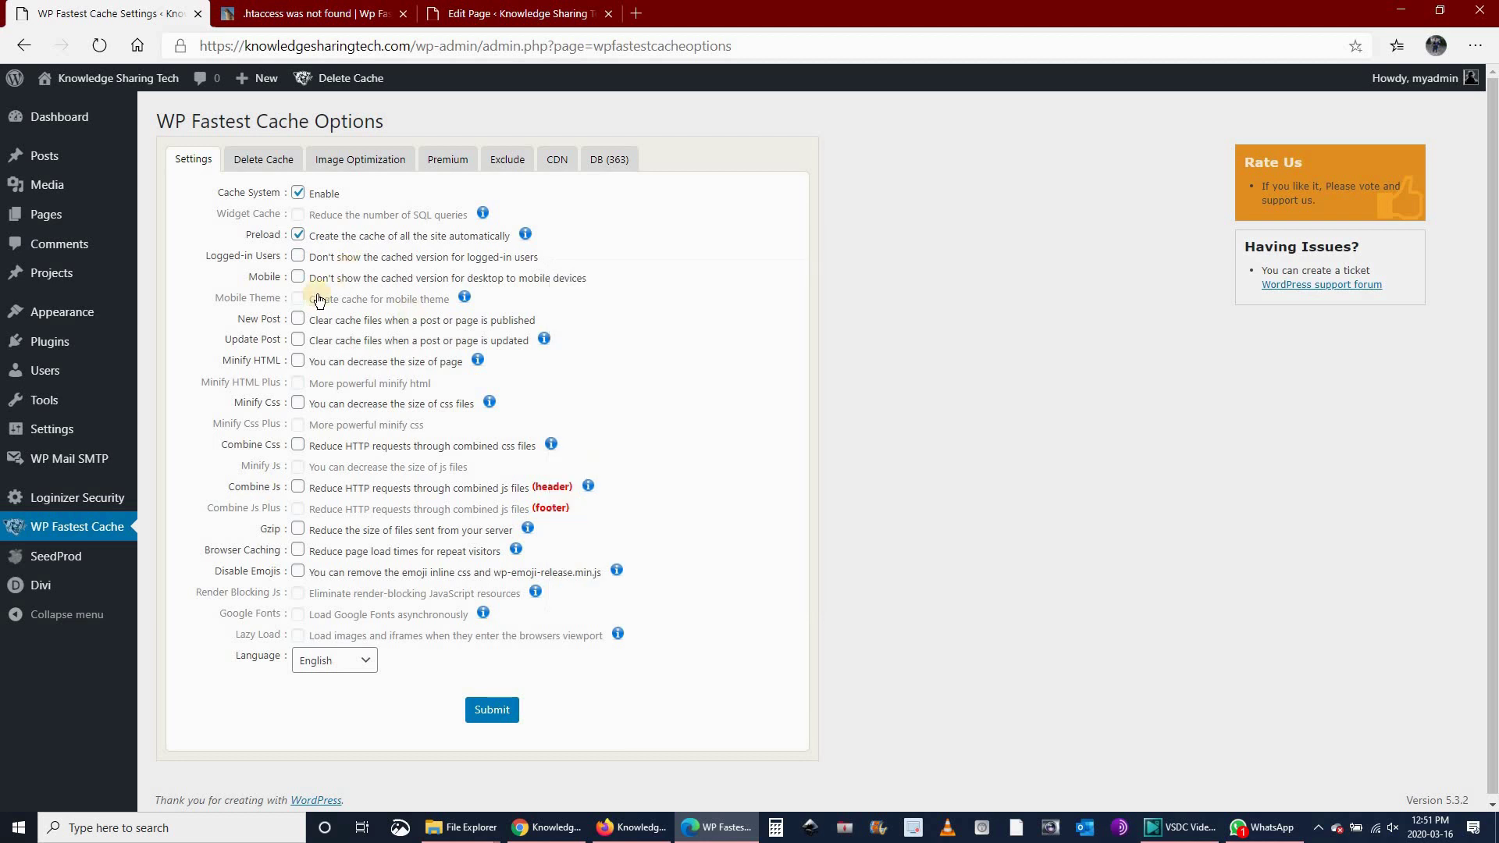
Turn on the Logged-in Users and Mobile options, and clear all cache on new or updated posts
left_click(299, 260)
left_click(299, 278)
left_click(298, 319)
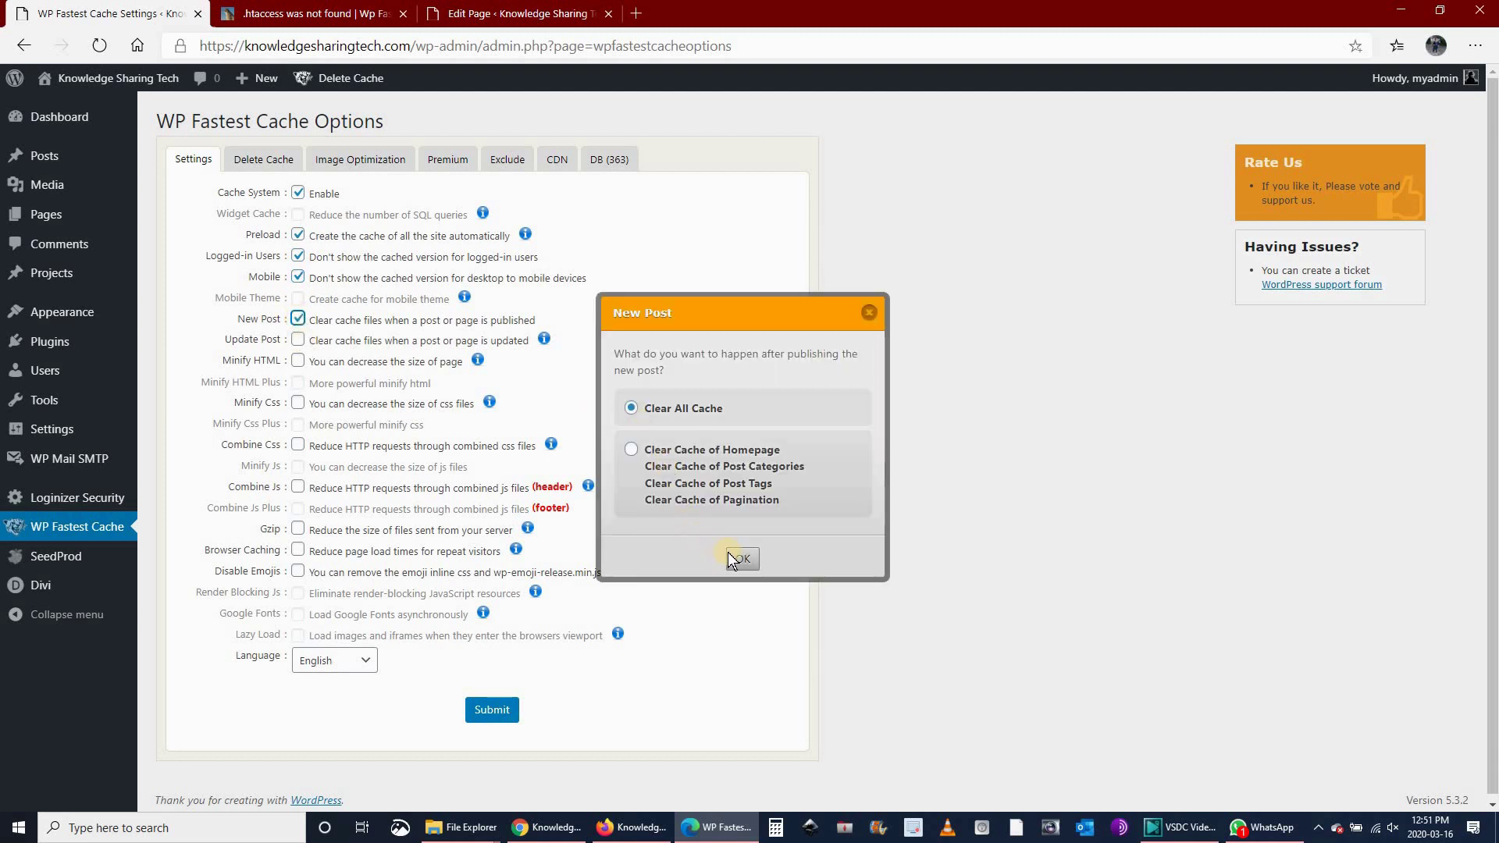
left_click(729, 555)
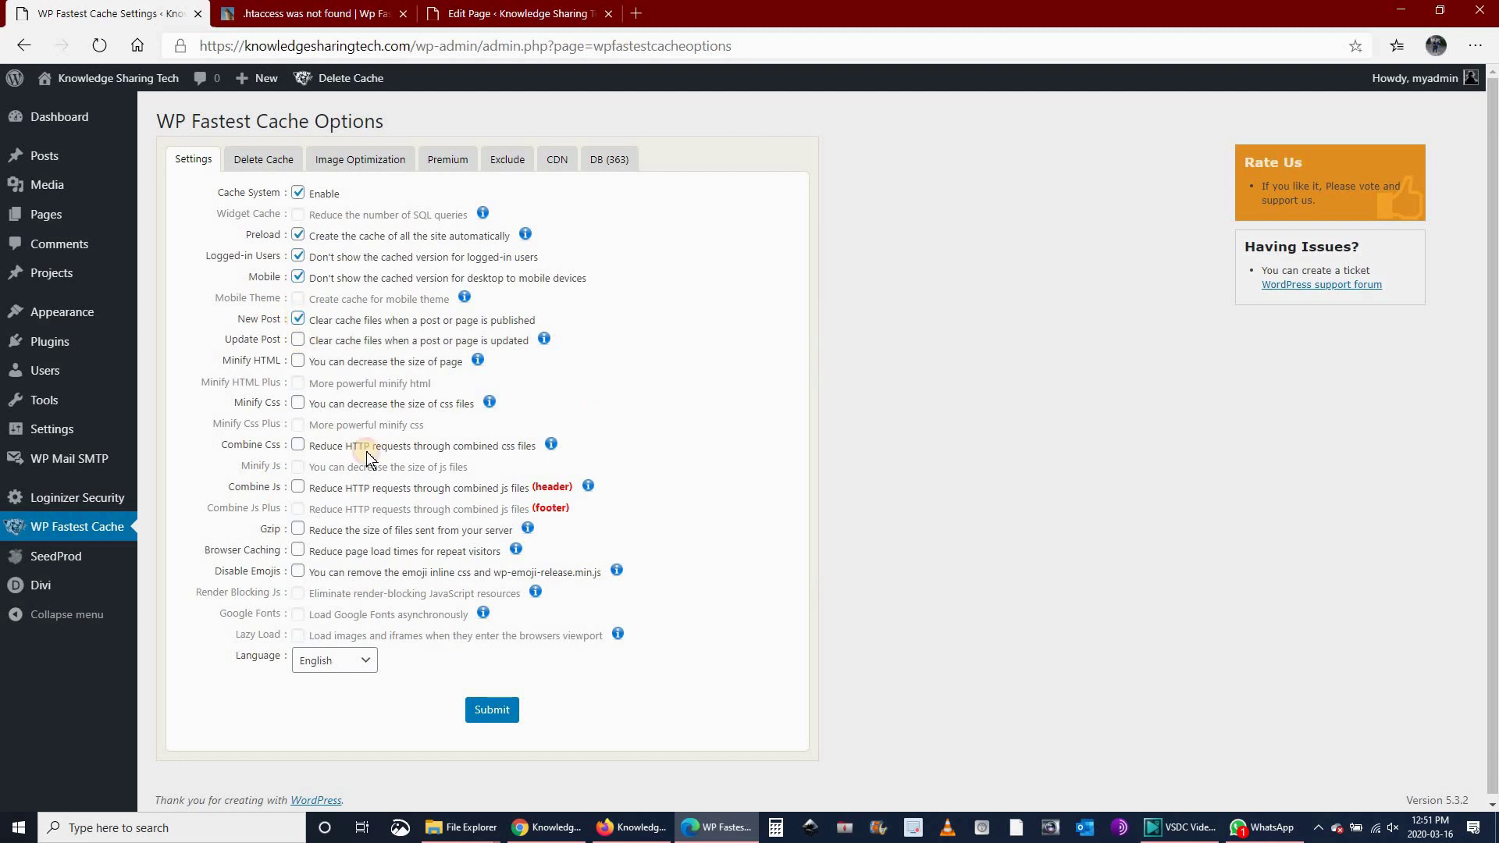
left_click(299, 340)
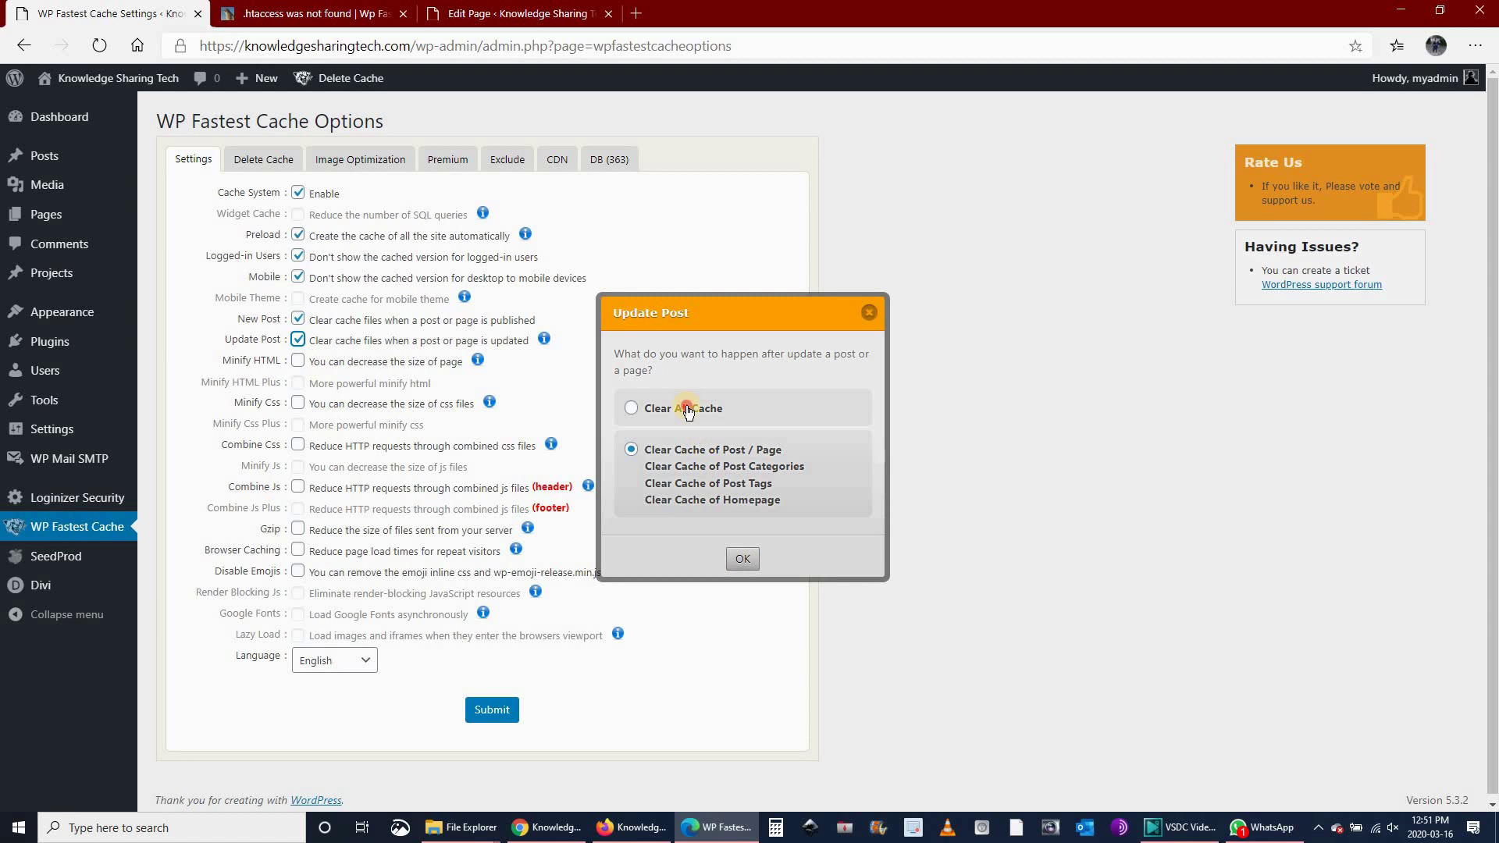
left_click(688, 409)
left_click(741, 560)
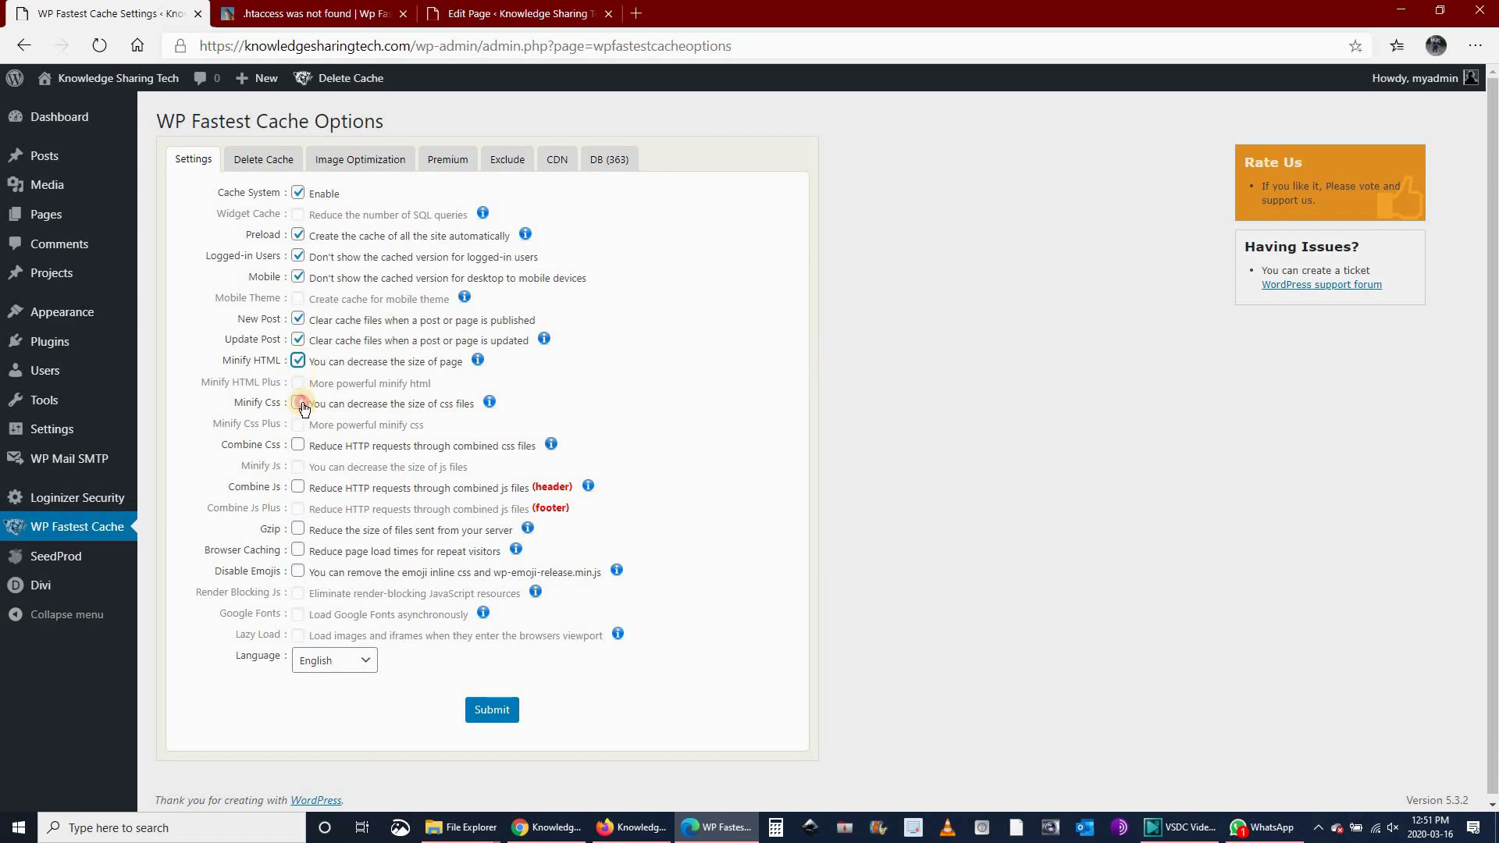
Enable CSS minify, CSS and JS combine, Gzip and browser caching, then submit the settings
left_click(299, 446)
left_click(299, 489)
left_click(297, 531)
left_click(298, 572)
left_click(298, 572)
left_click(478, 712)
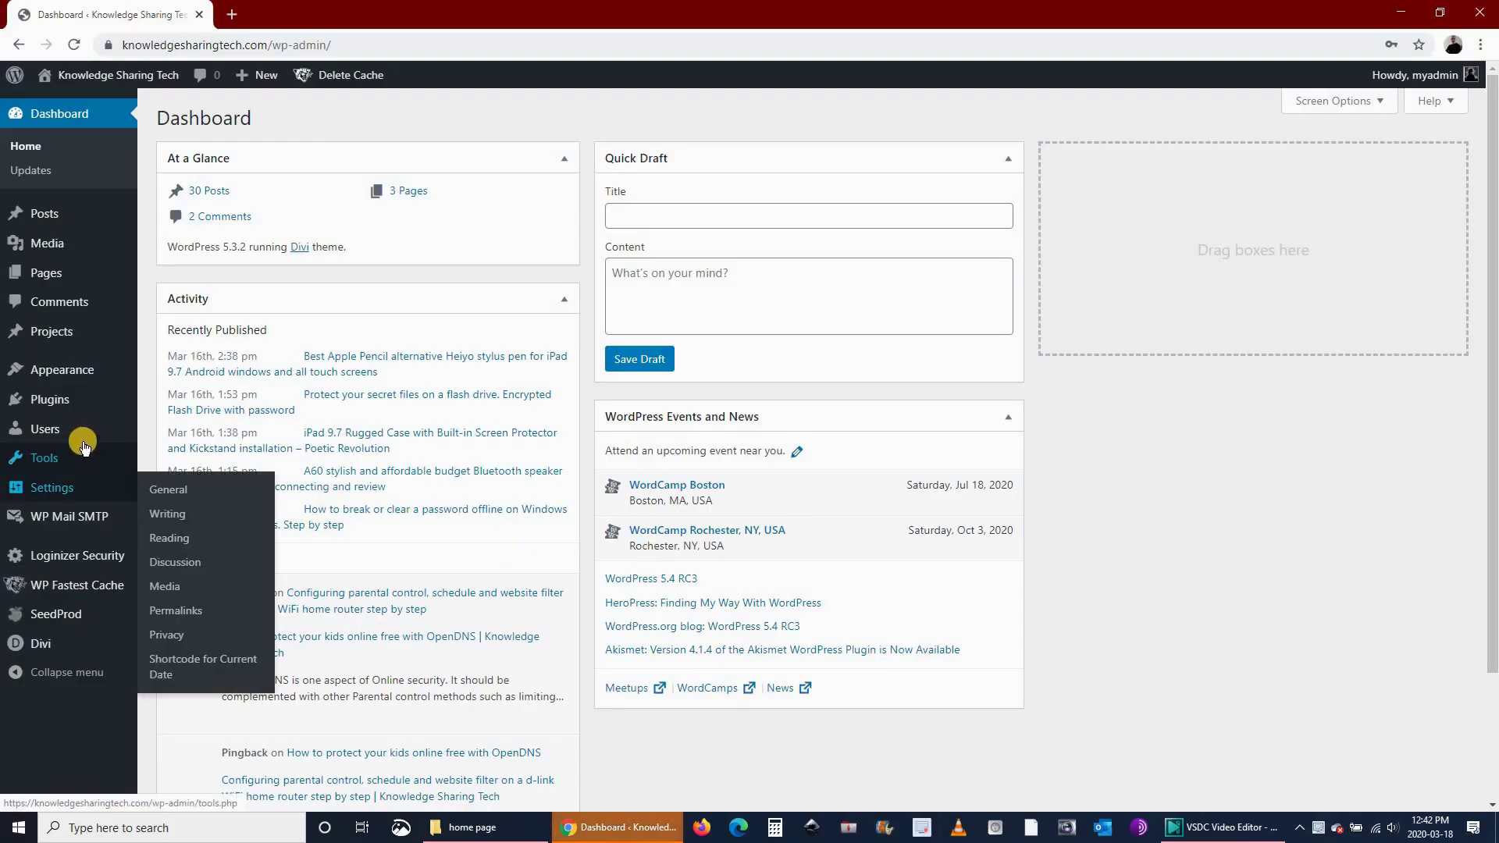
Search for 'updraft', install and activate UpdraftPlus, and dismiss its welcome message
left_click(161, 424)
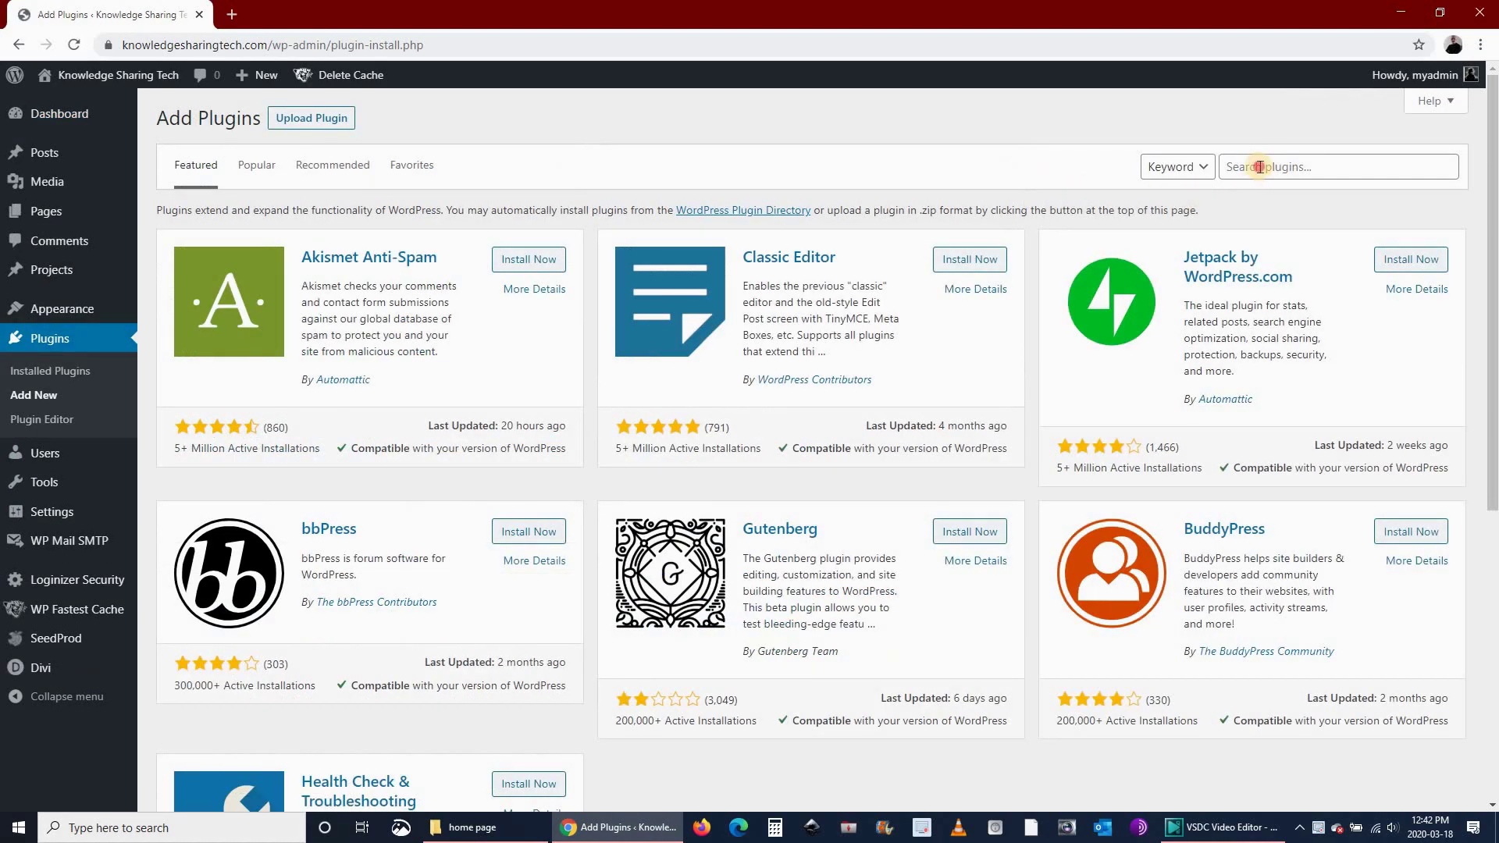
left_click(1259, 166)
type("upd")
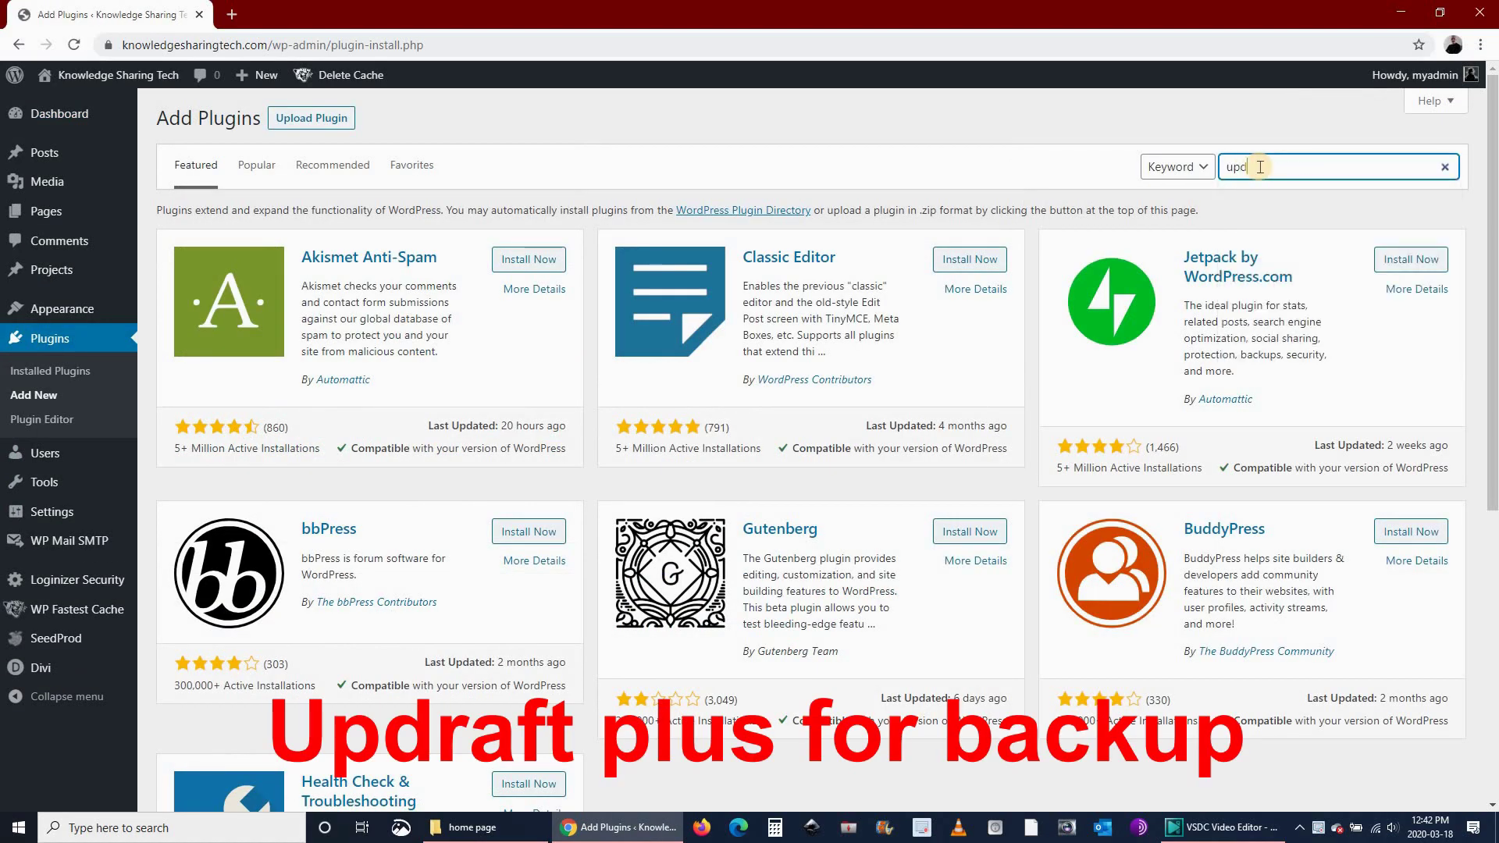
type("raft")
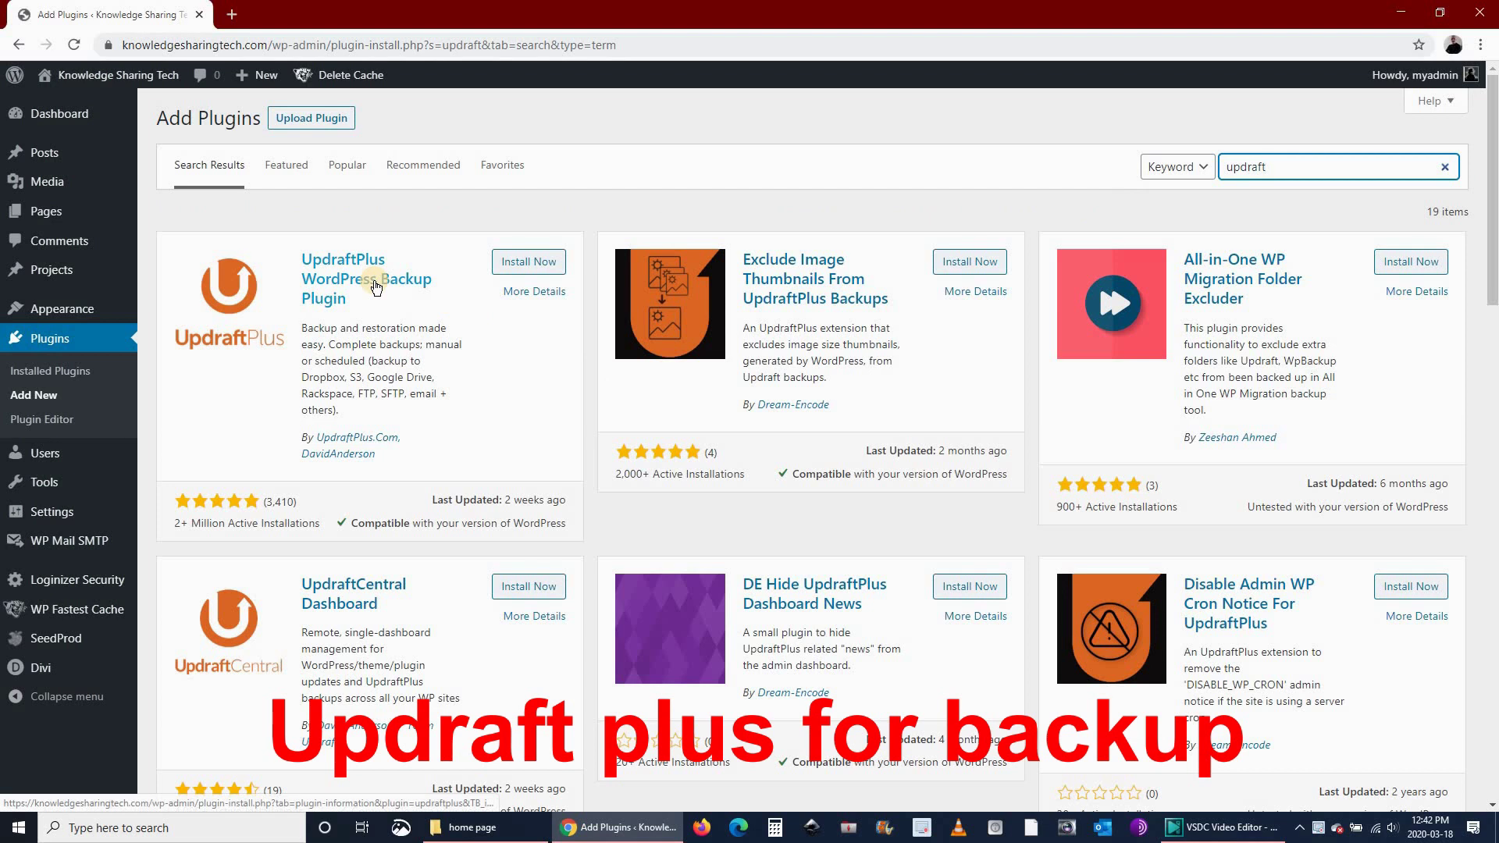
left_click(528, 264)
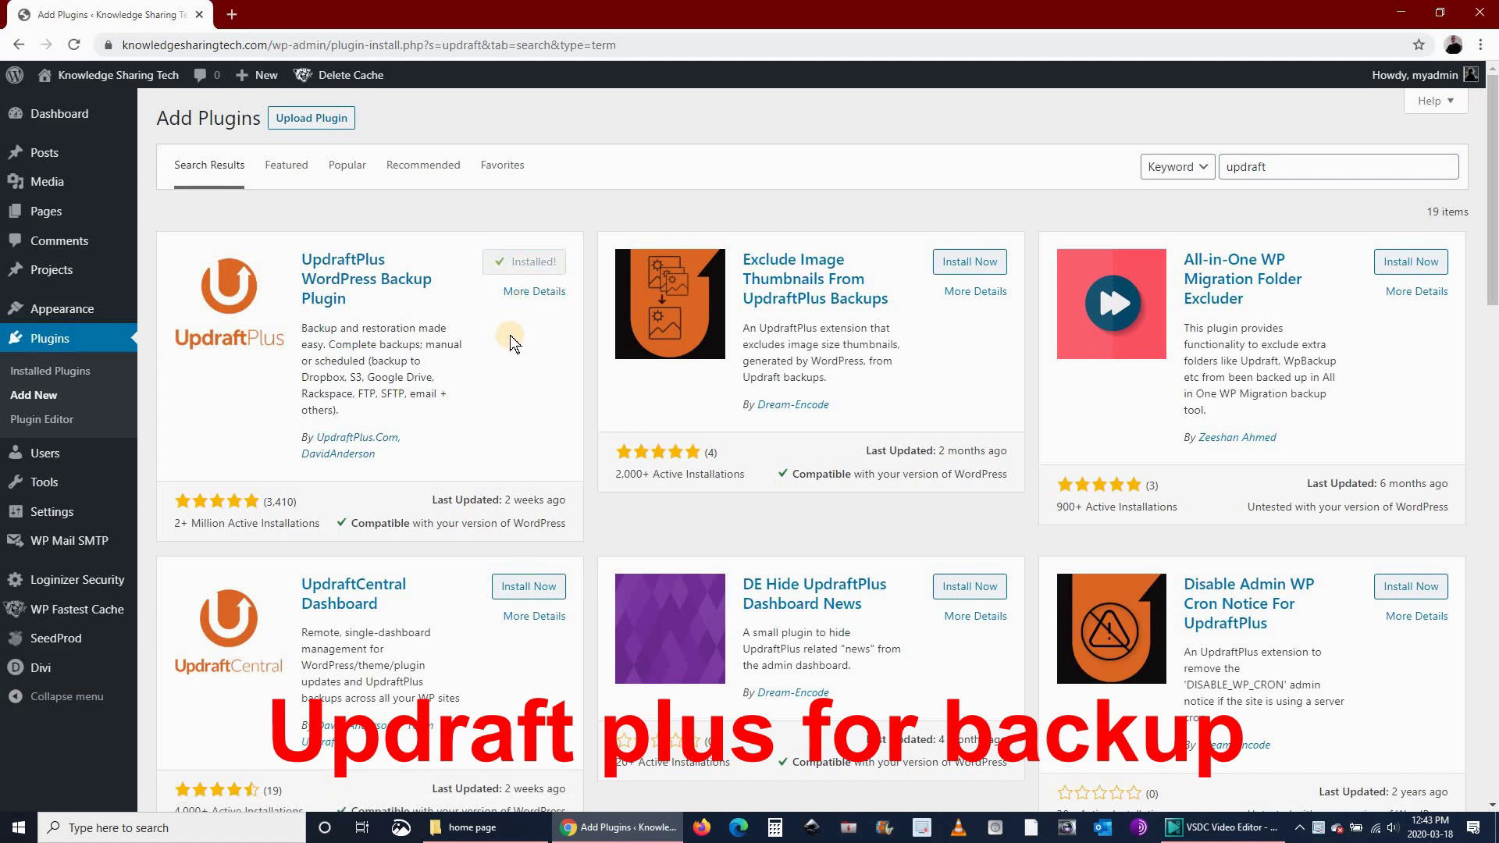
left_click(533, 269)
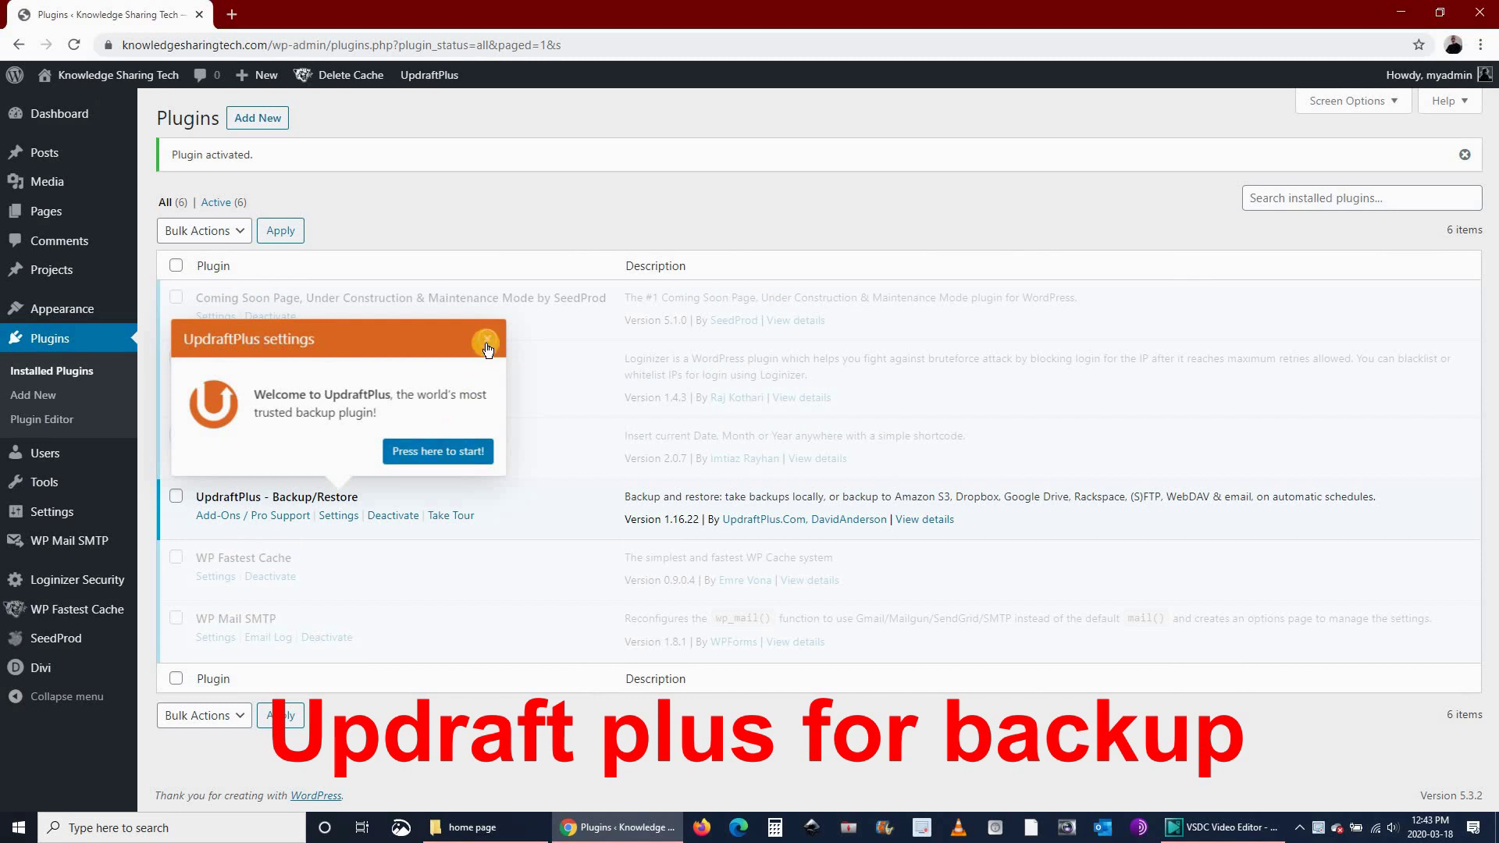
left_click(486, 340)
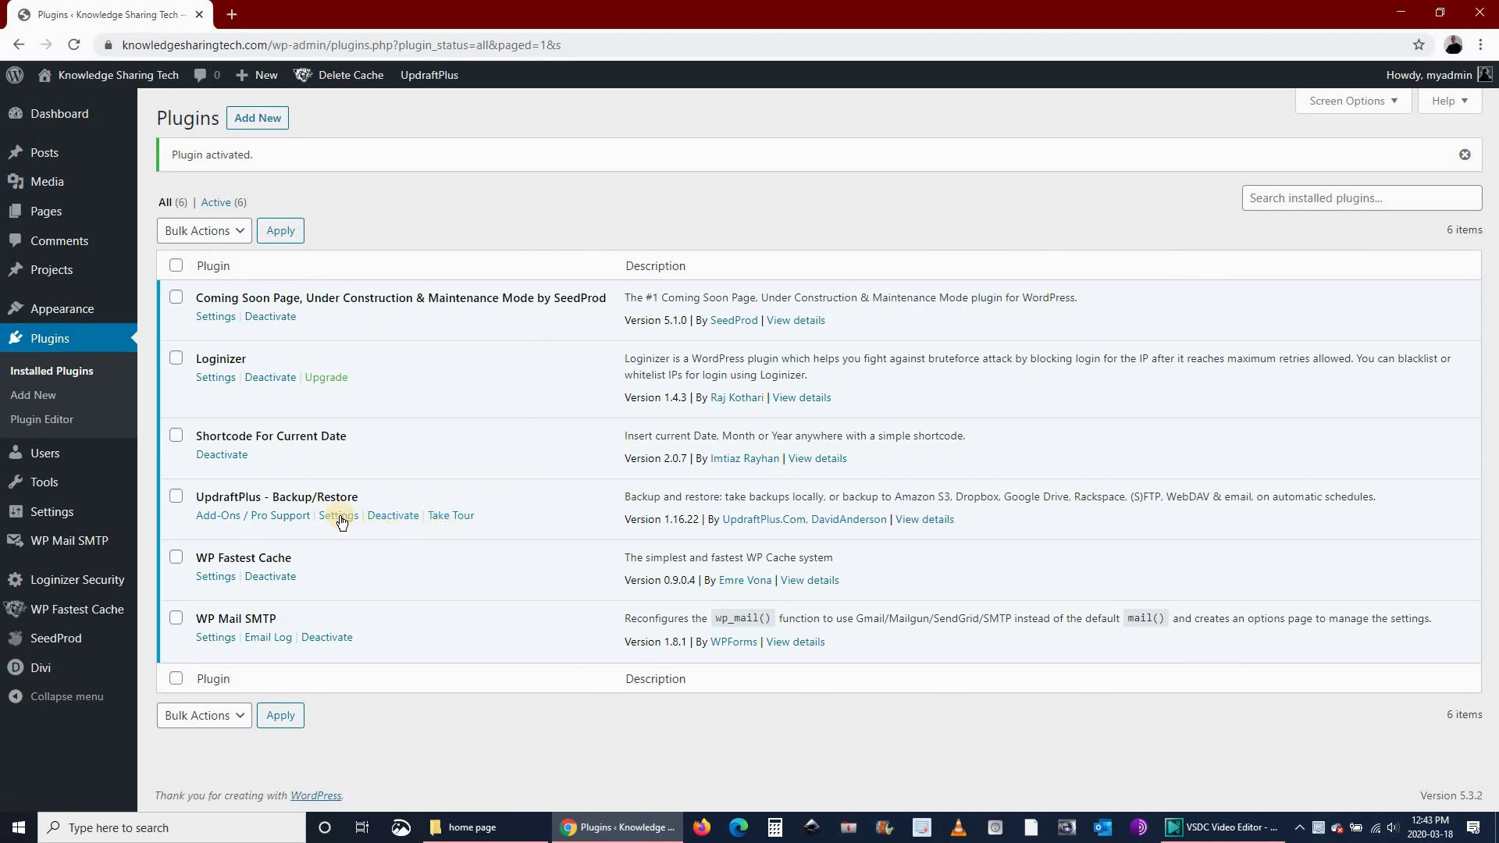
Open UpdraftPlus settings from the plugin list and view the Migrate / Clone section
left_click(338, 516)
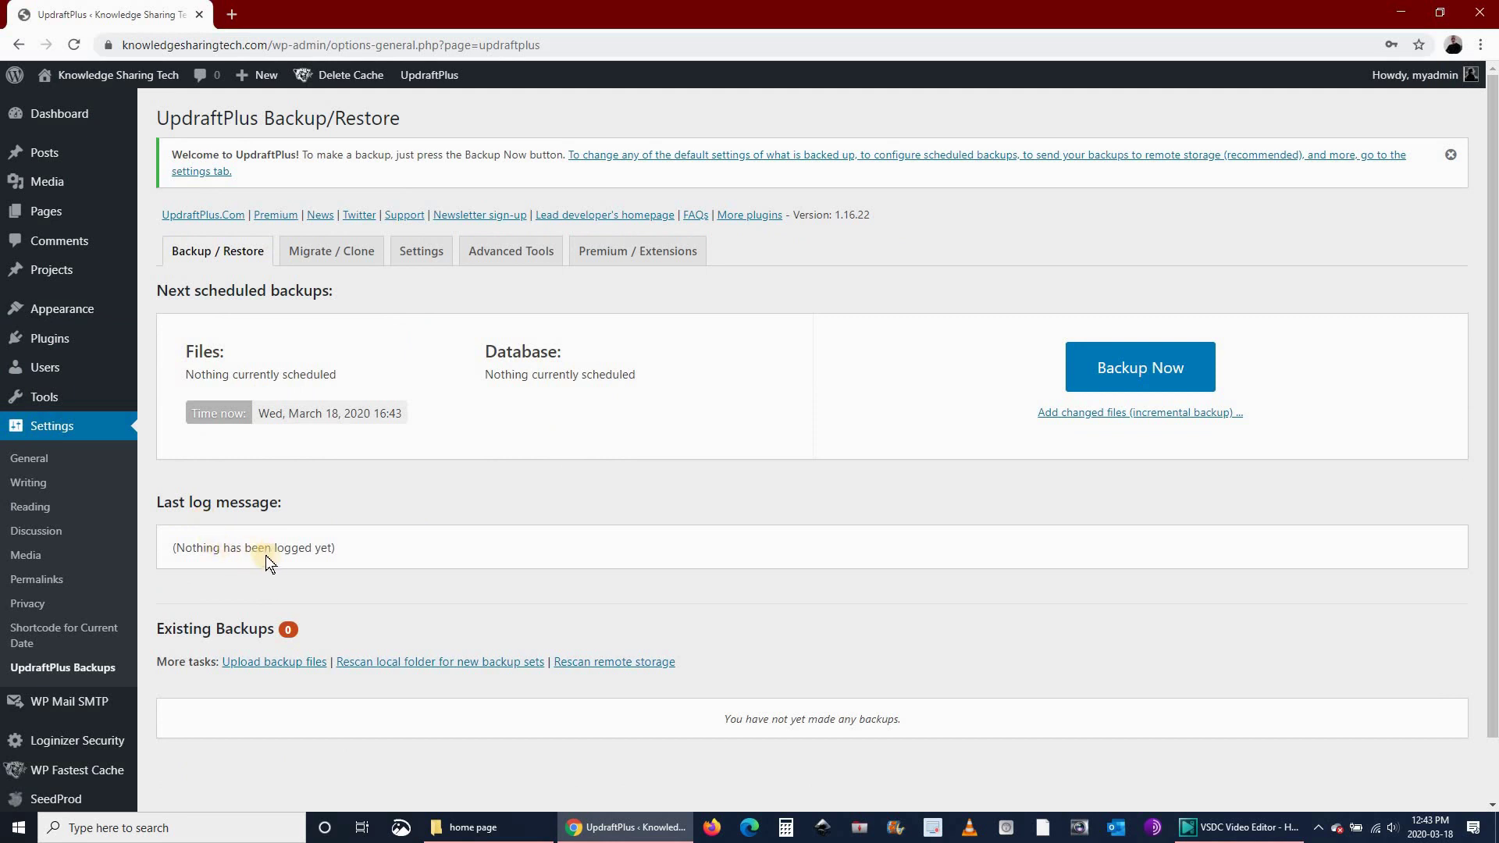
left_click(331, 250)
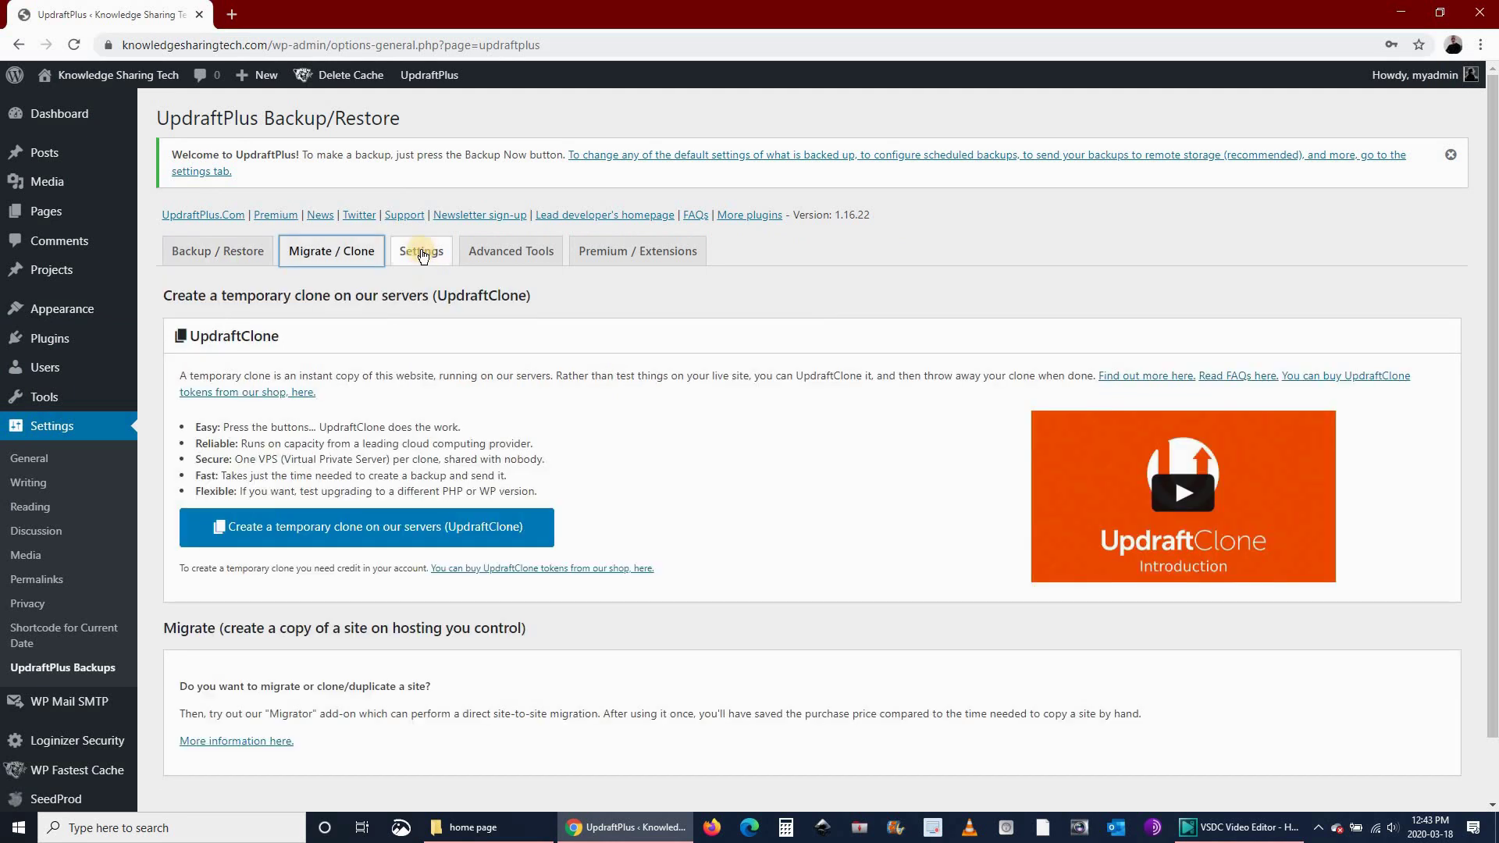
Set UpdraftPlus file backups to Daily, keeping 4 backups
left_click(421, 253)
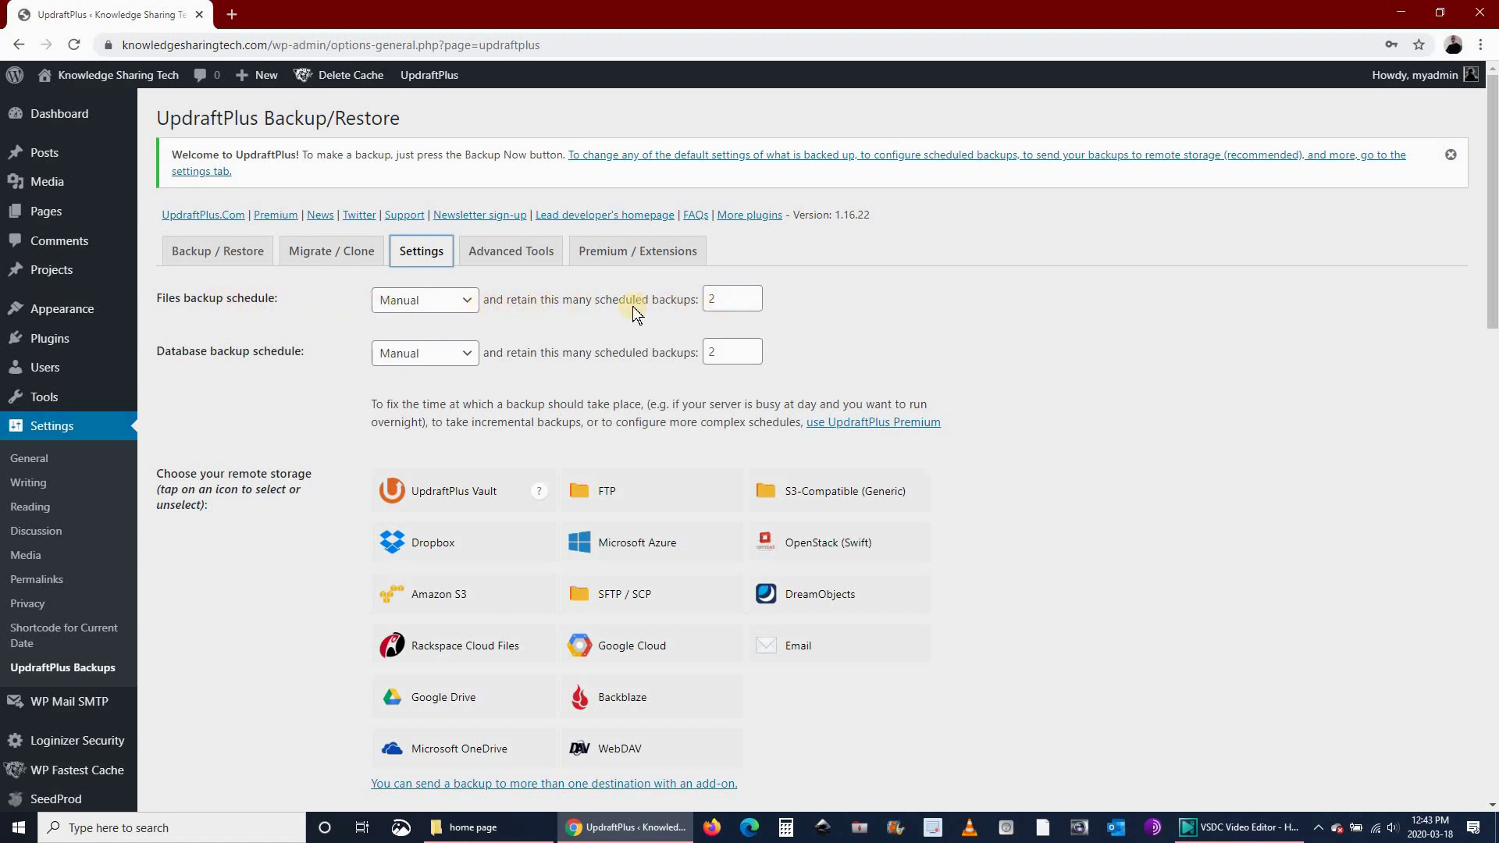
left_click(752, 294)
left_click(753, 295)
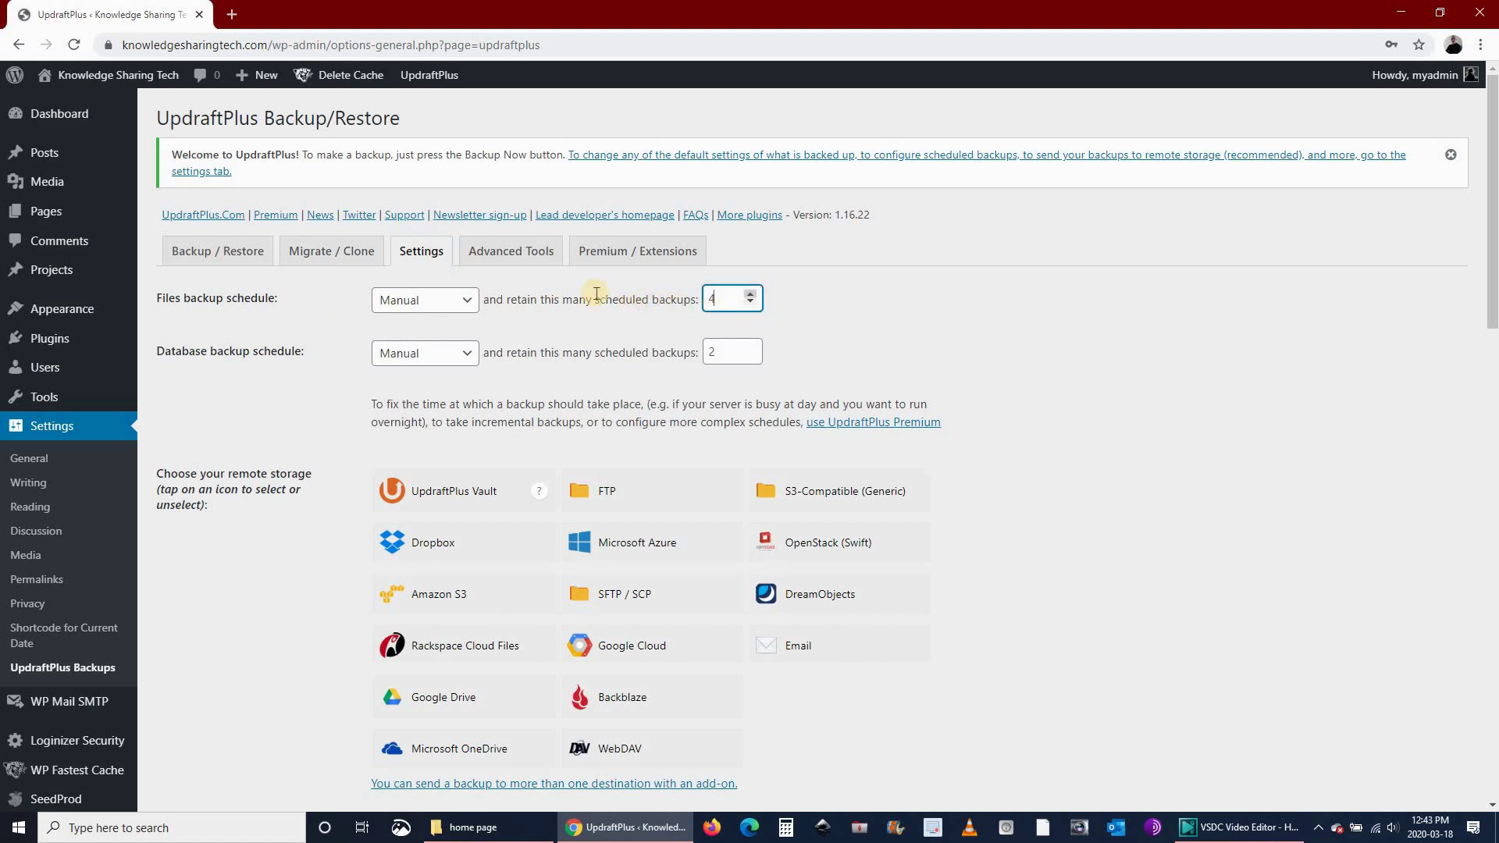
left_click(471, 303)
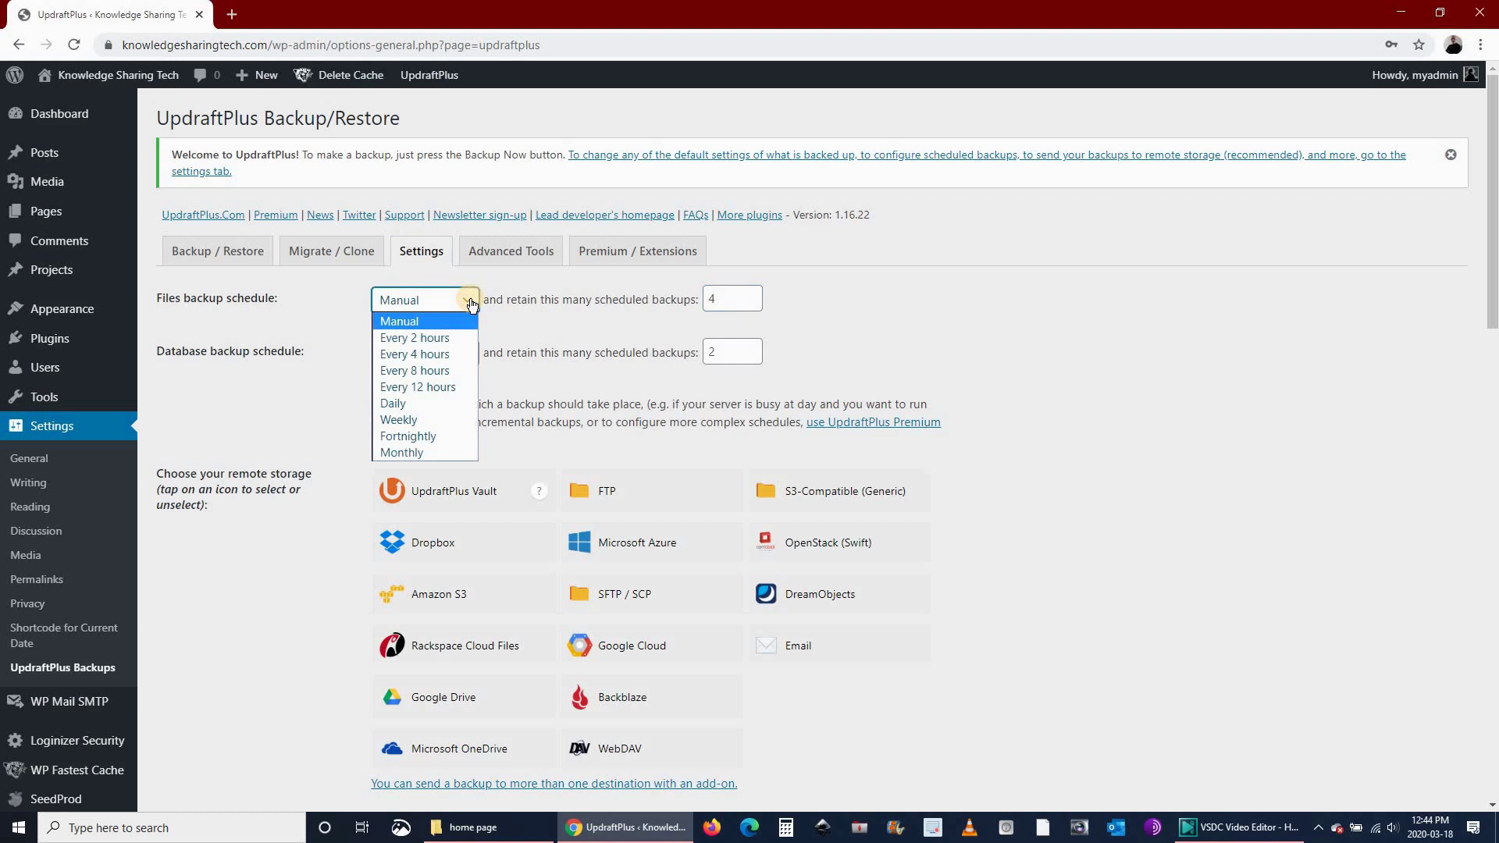
left_click(394, 402)
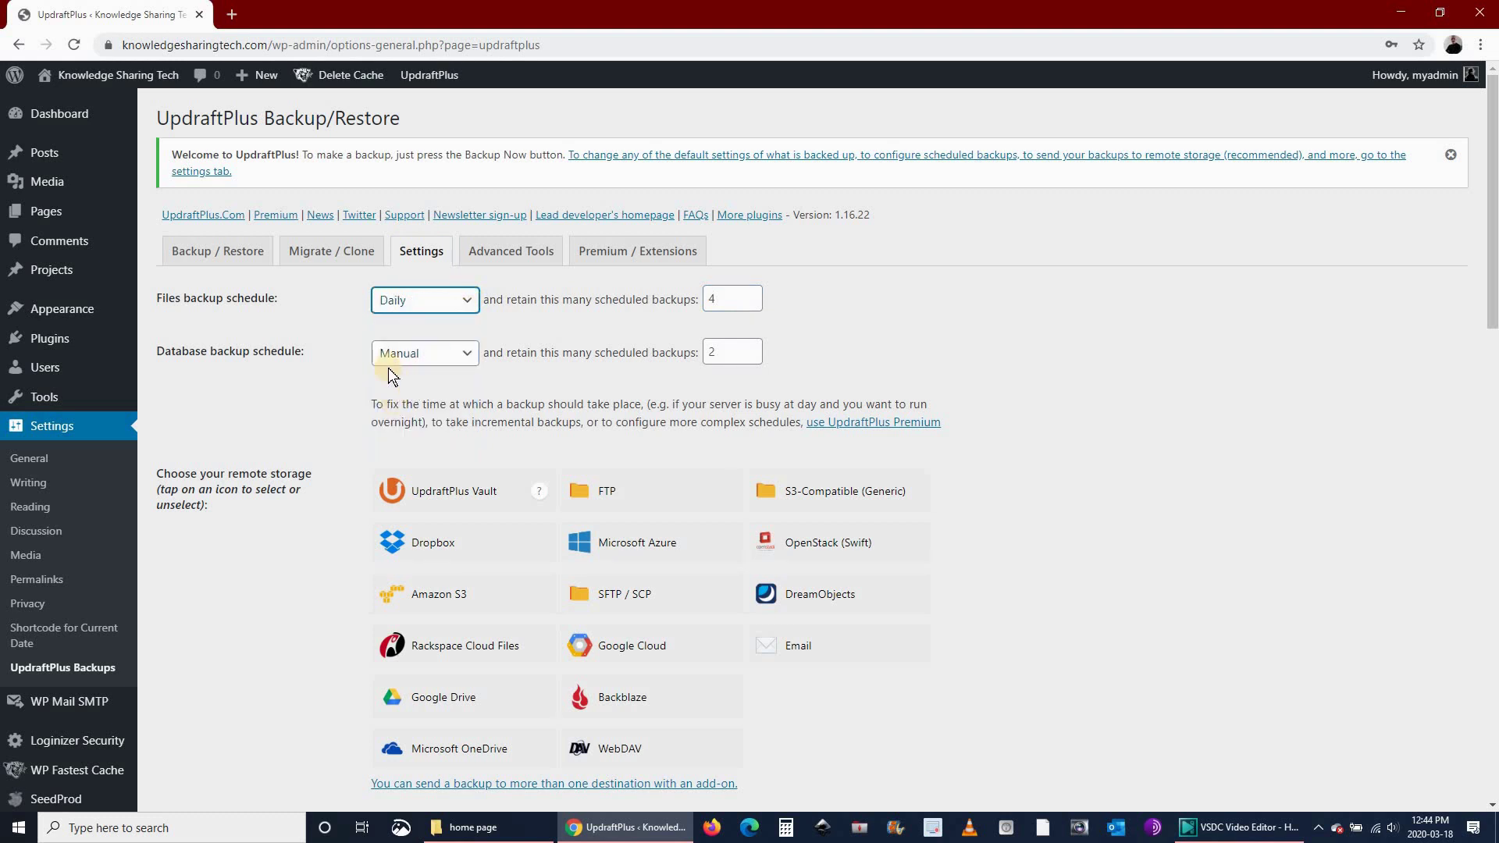
Set database backups to Daily keeping 4, and pick UpdraftPlus Vault as remote storage
left_click(471, 356)
left_click(409, 469)
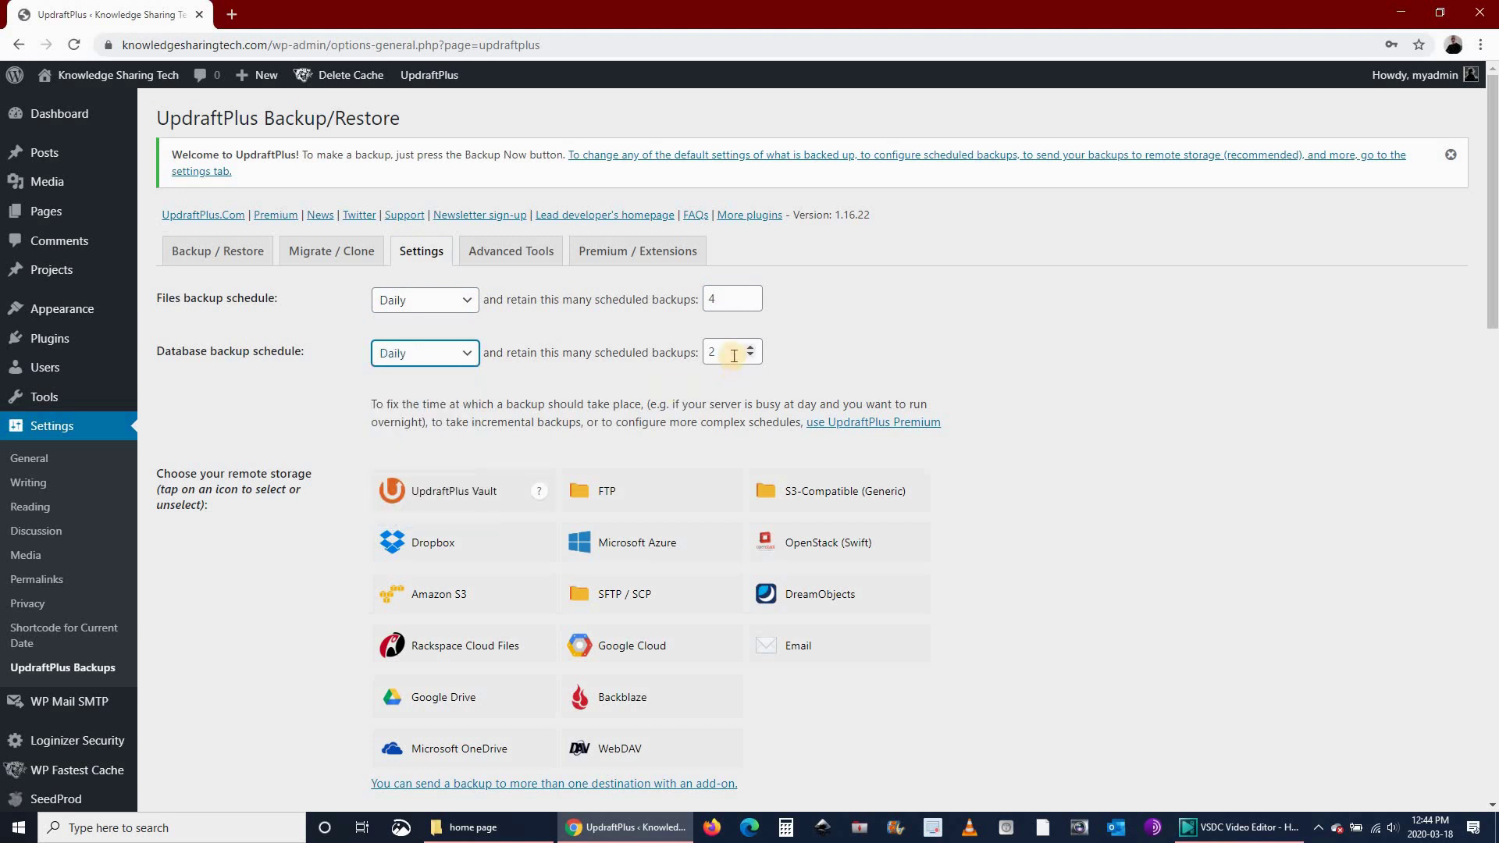
left_click_drag(734, 352, 697, 353)
type("4")
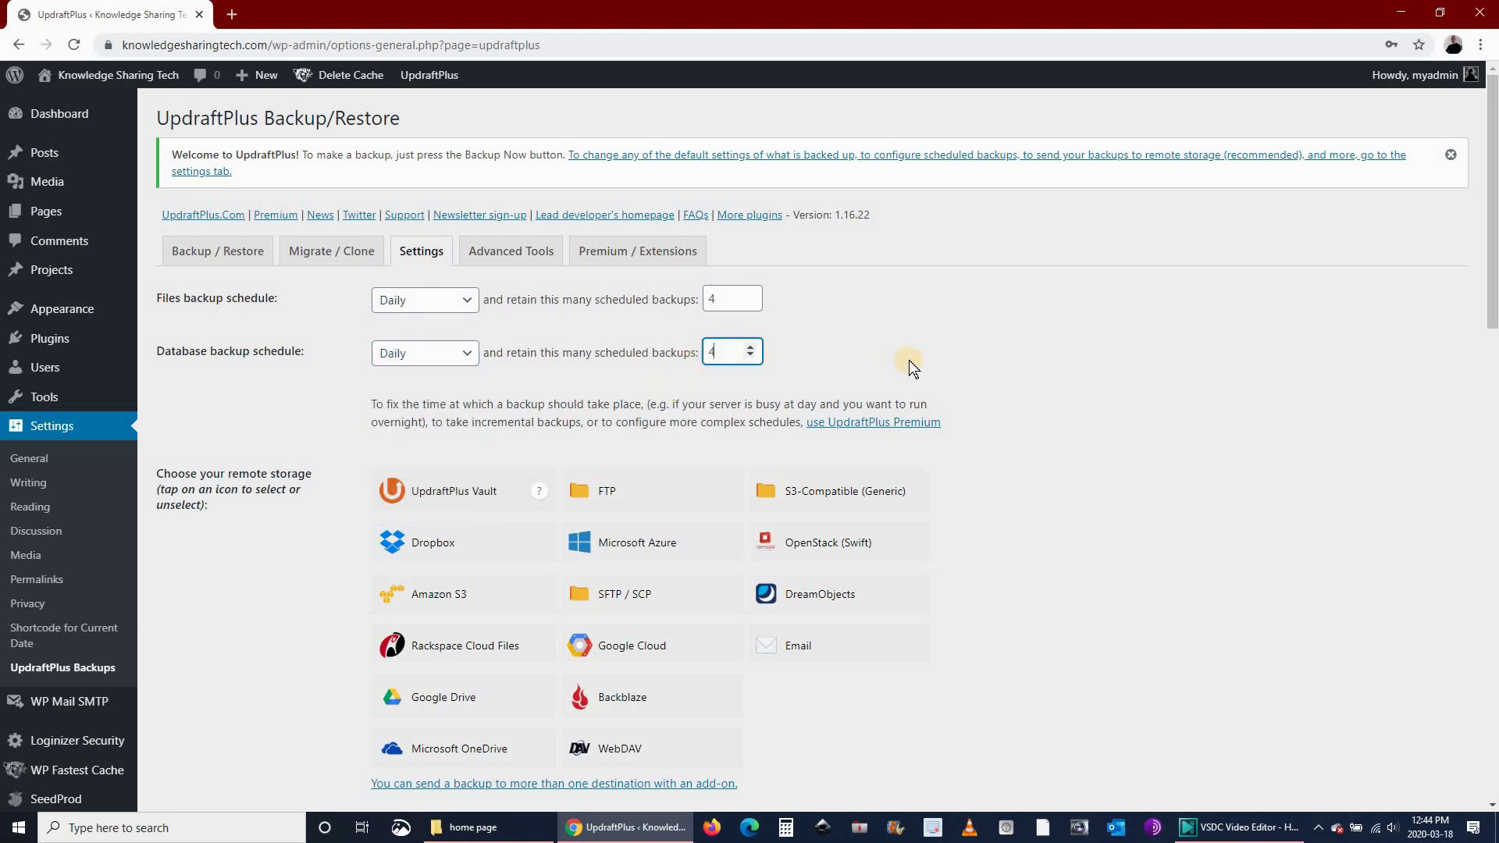
left_click(908, 360)
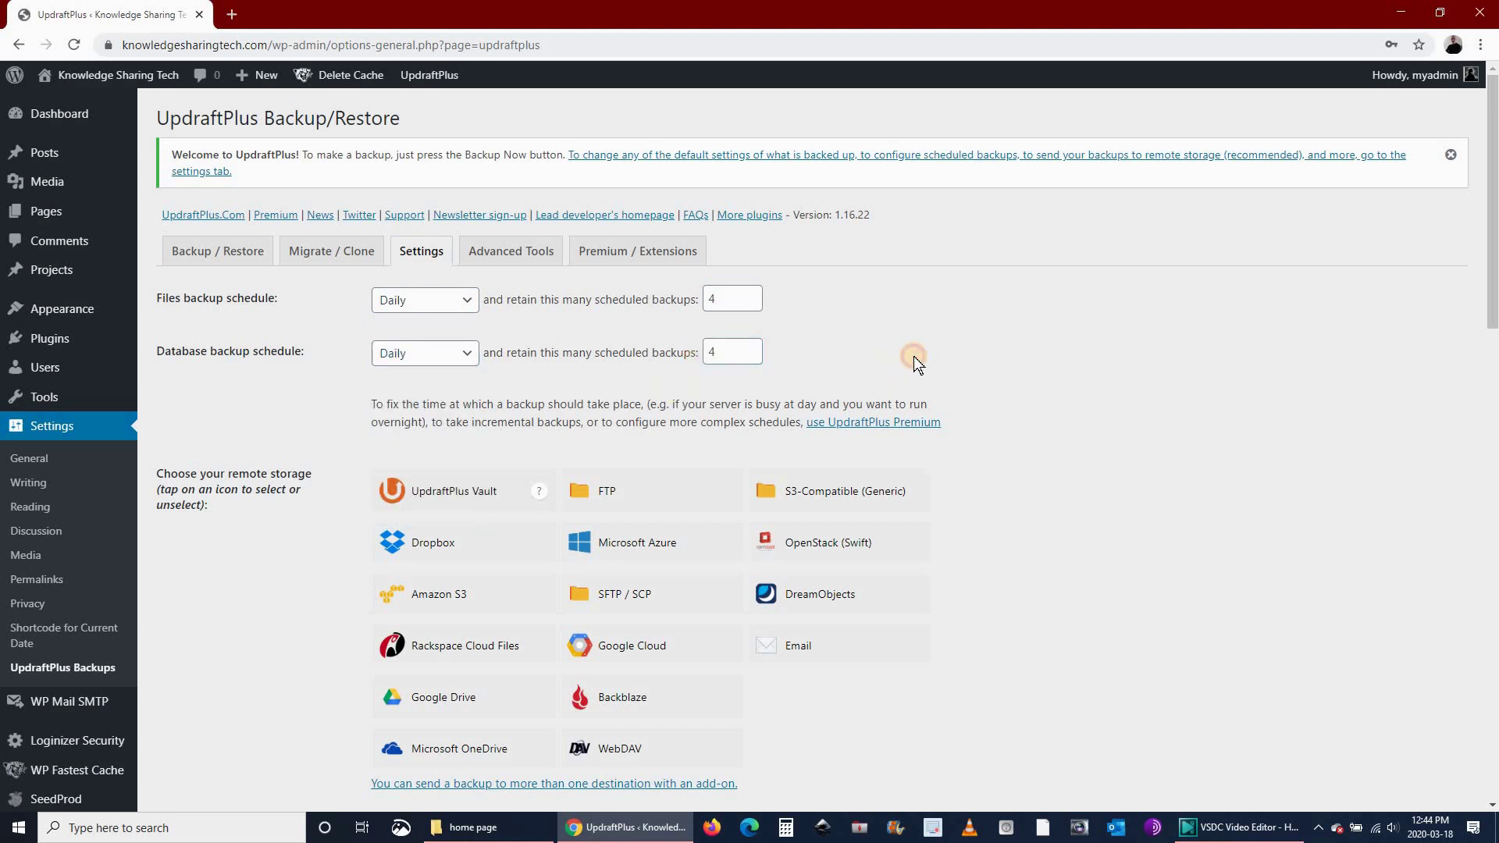
left_click(416, 506)
scroll(429, 546, "down", 1)
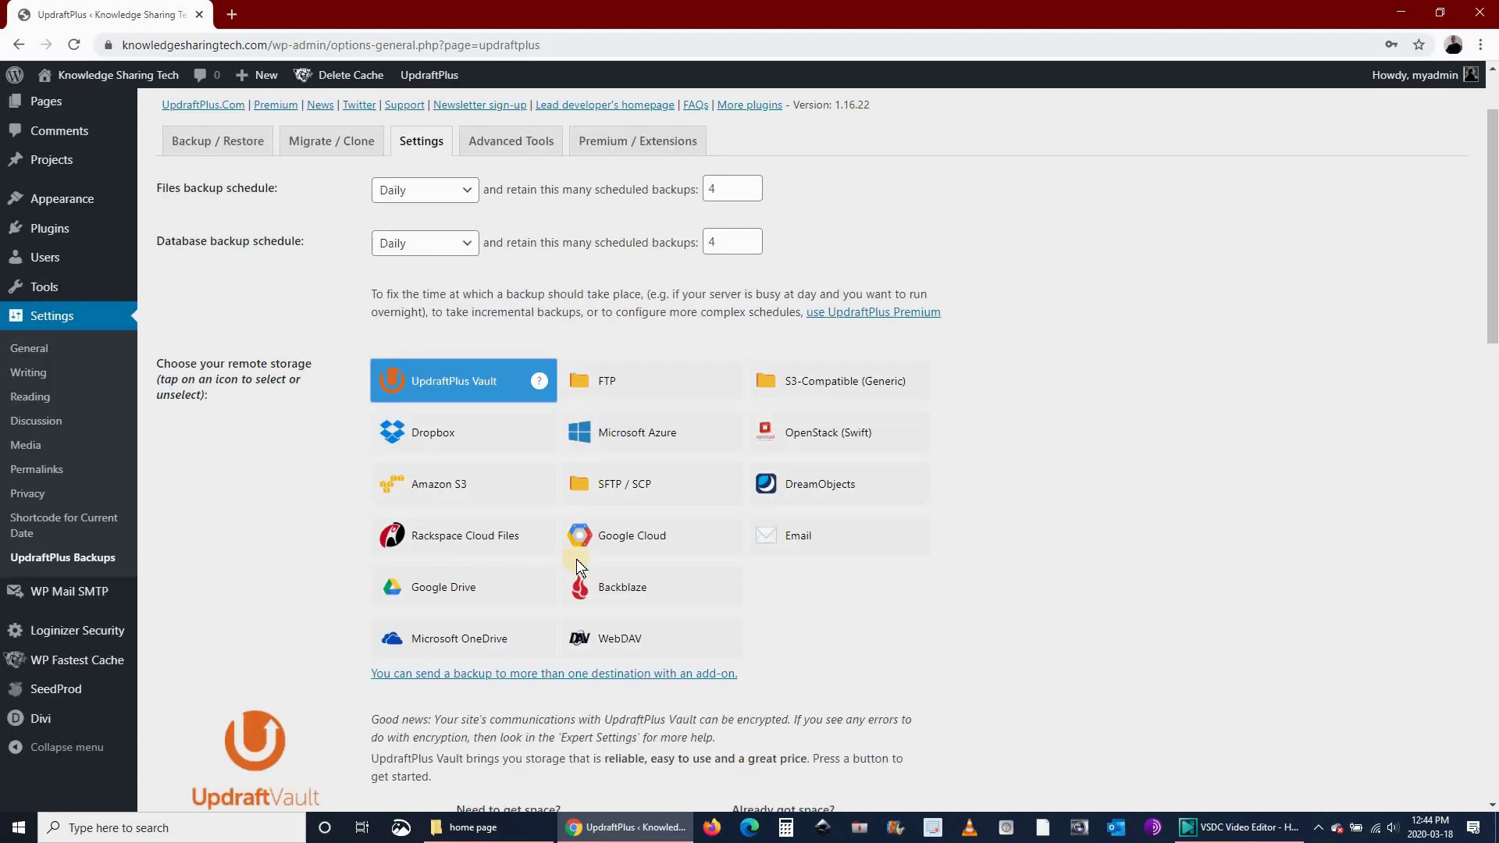
Choose Google Drive as remote storage and make sure themes are included in file backups
left_click(433, 597)
scroll(900, 591, "down", 1)
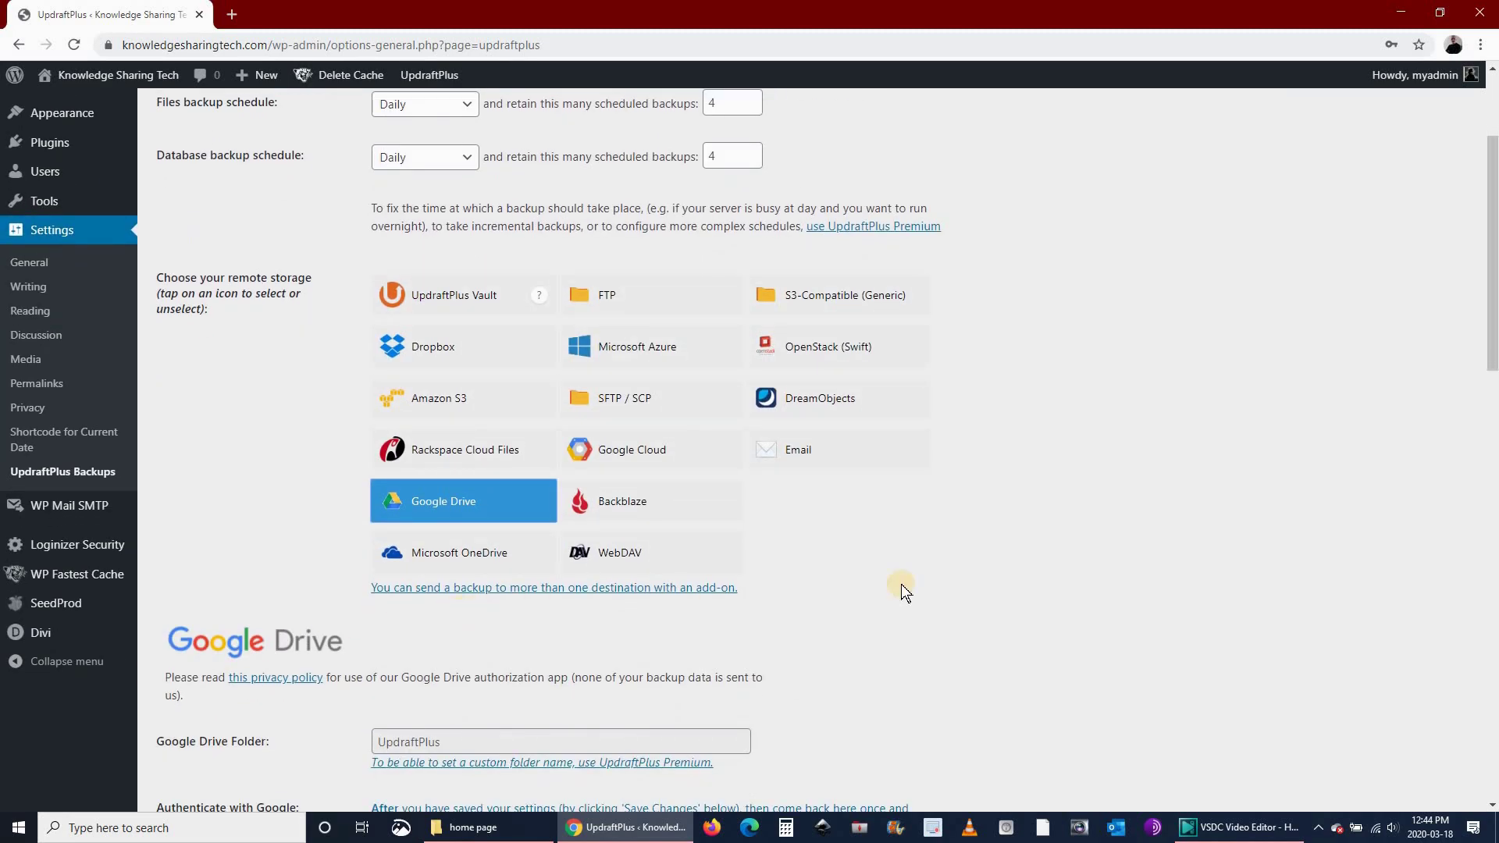
scroll(901, 585, "down", 4)
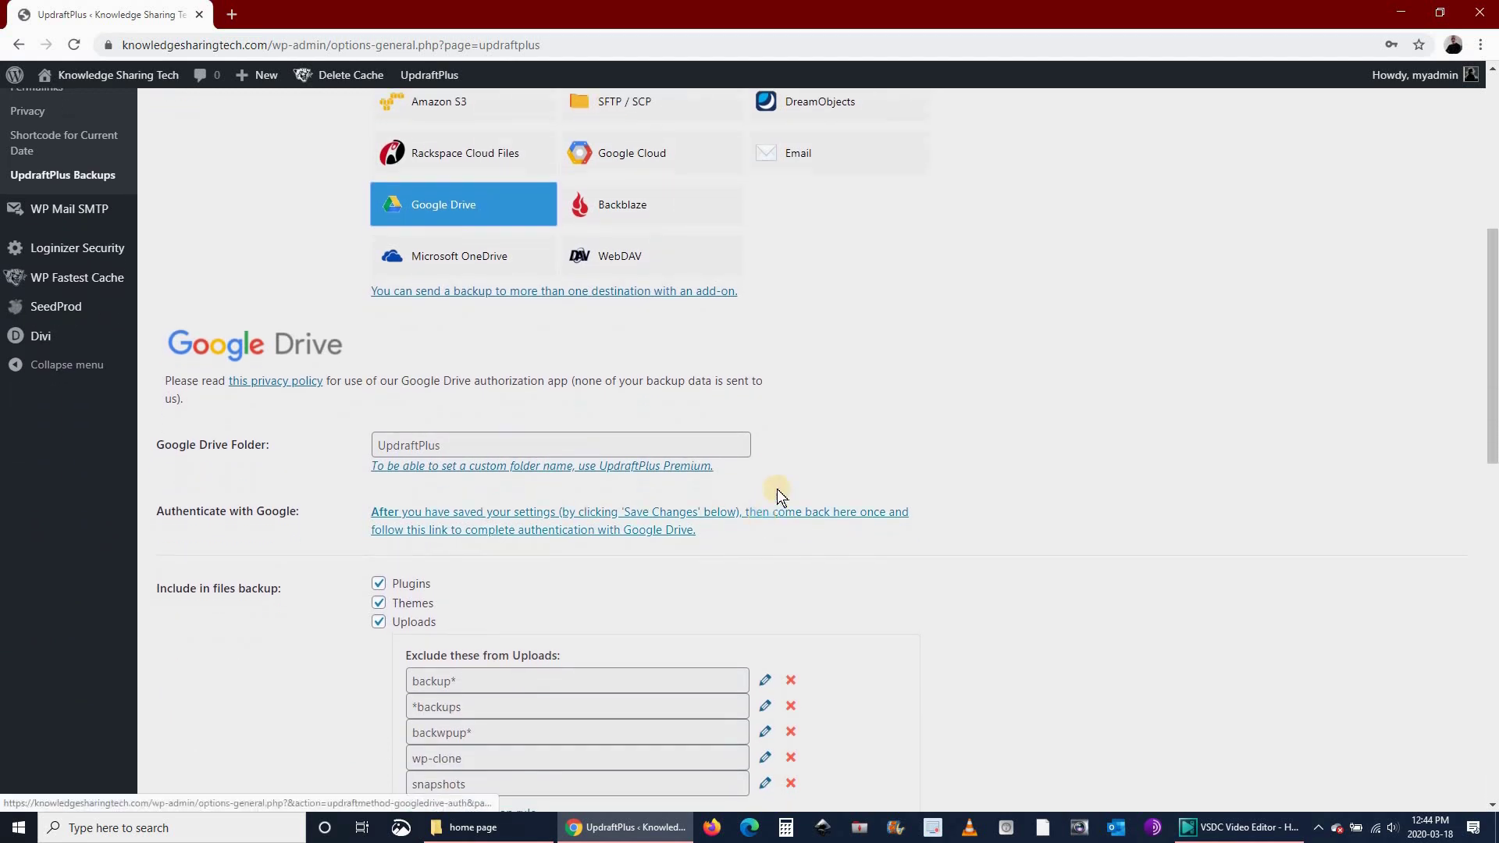
scroll(718, 499, "down", 1)
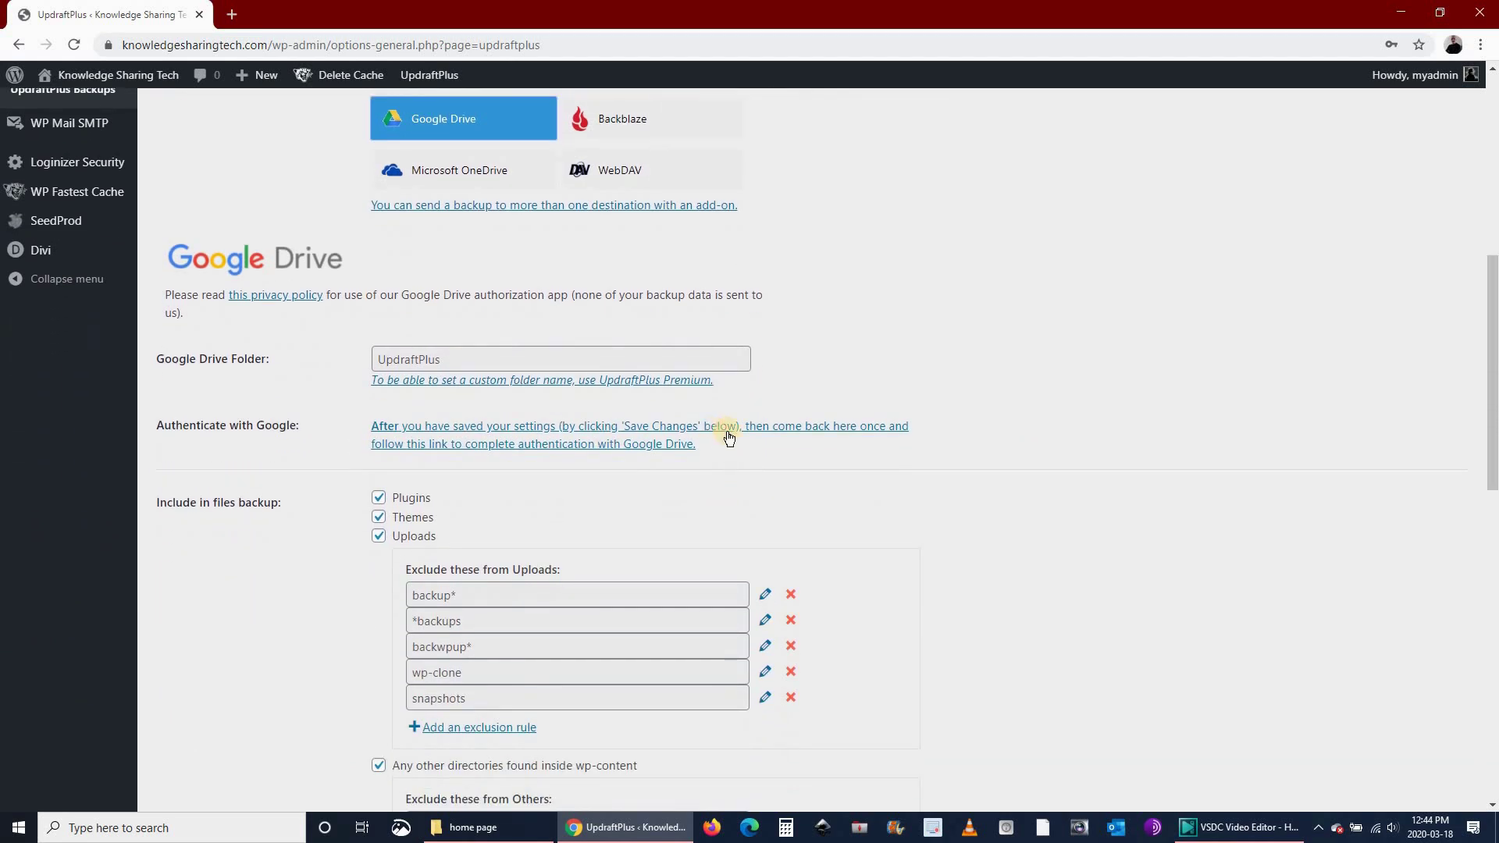
scroll(836, 465, "down", 2)
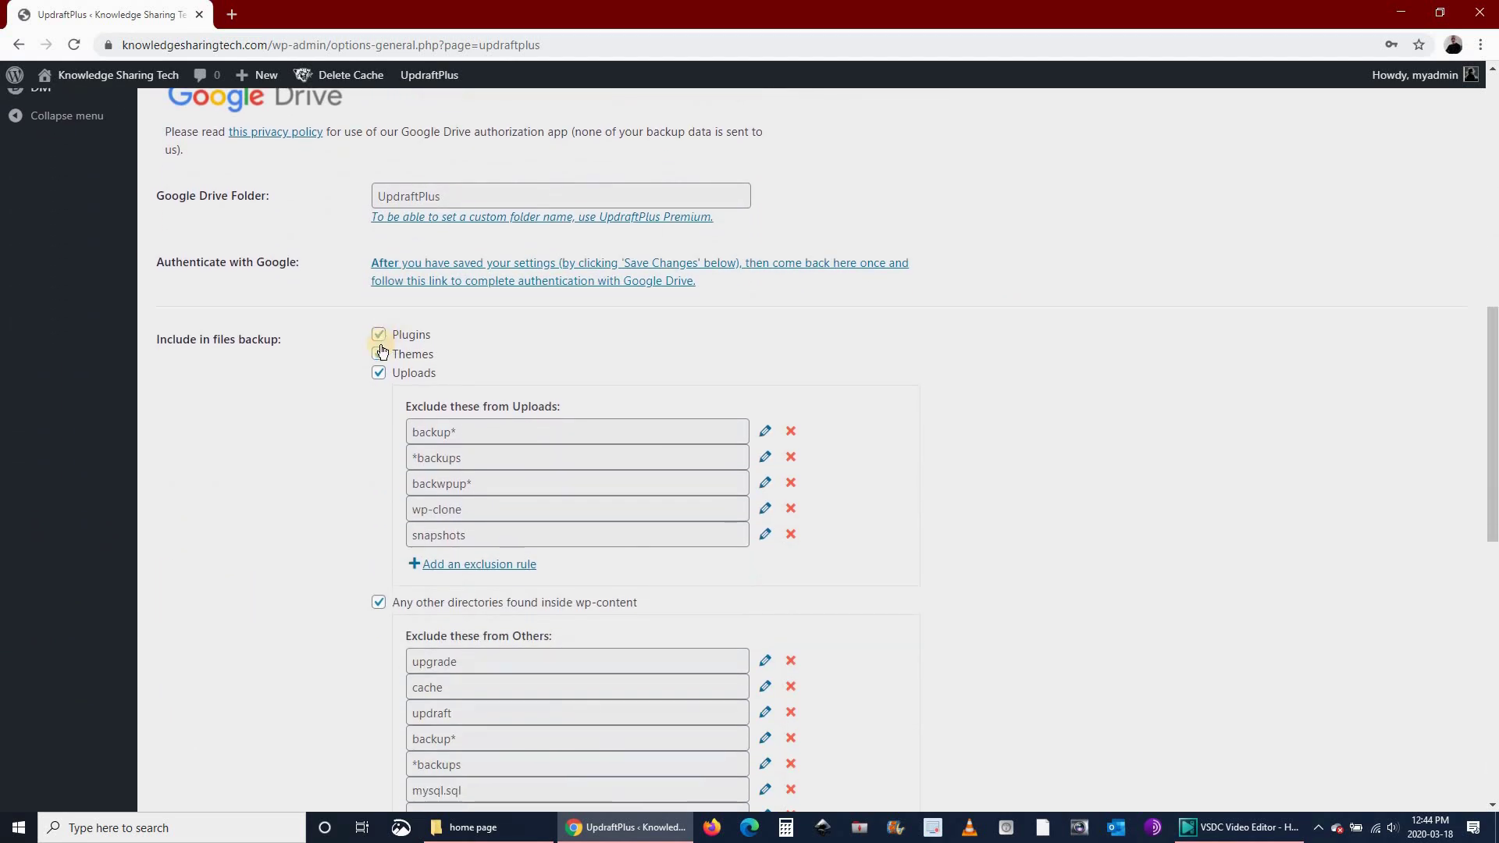
left_click(379, 354)
Enable the basic email backup report and save the UpdraftPlus settings
scroll(921, 467, "down", 2)
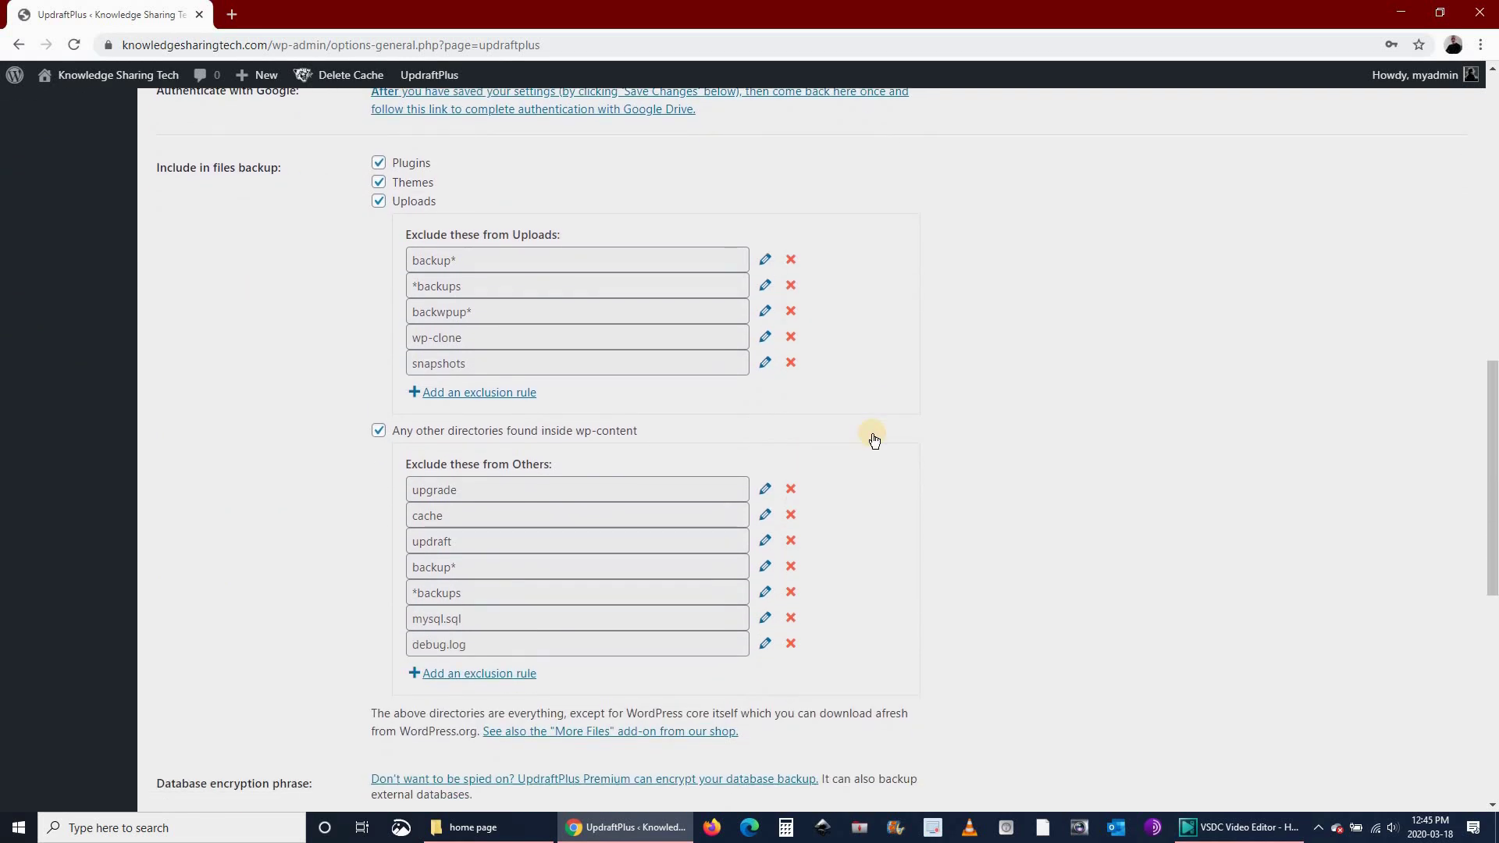
scroll(874, 439, "down", 2)
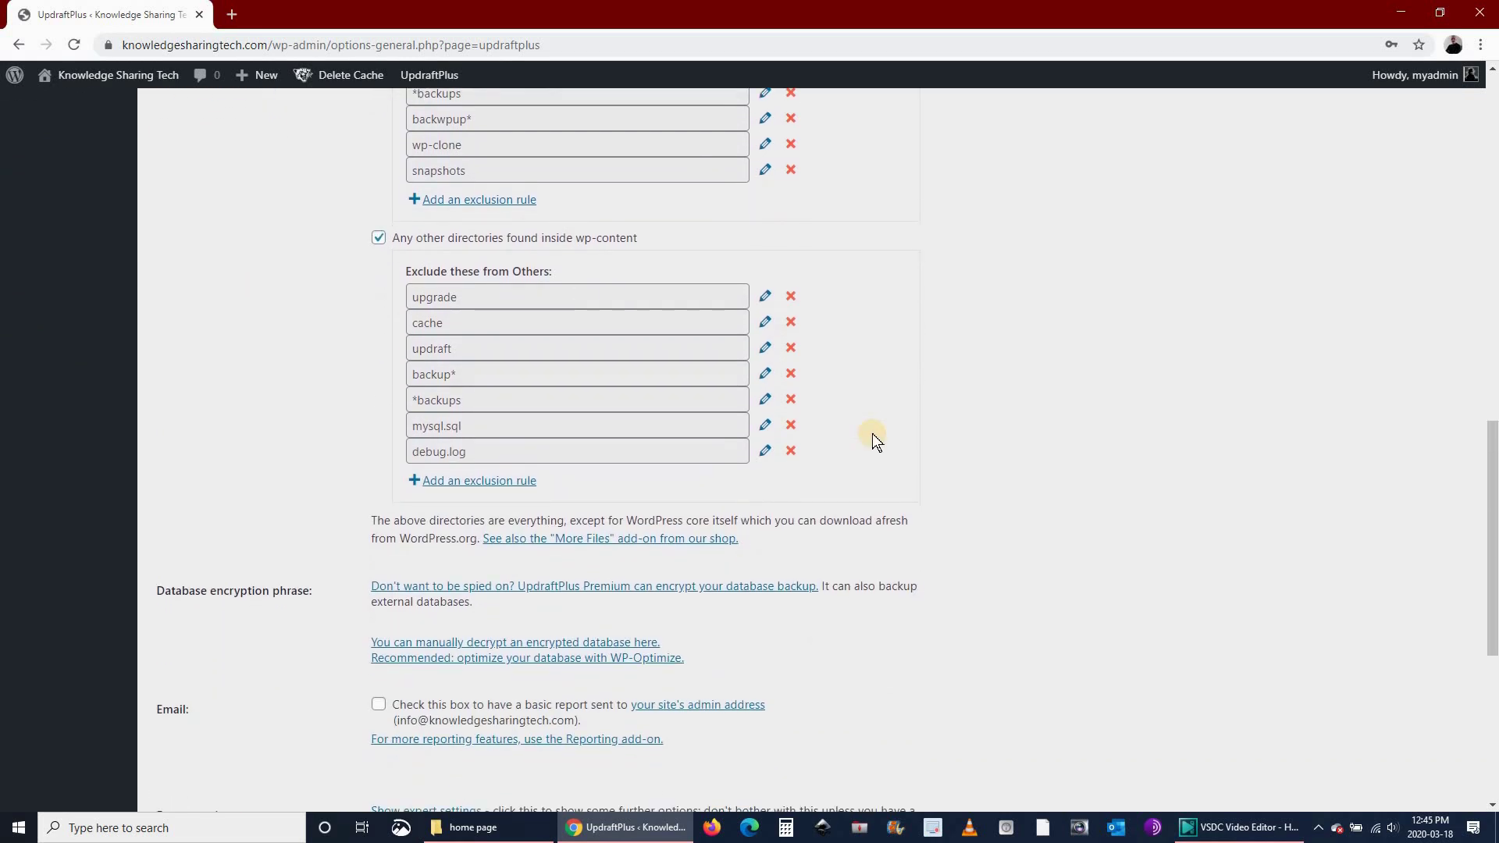
scroll(872, 438, "down", 3)
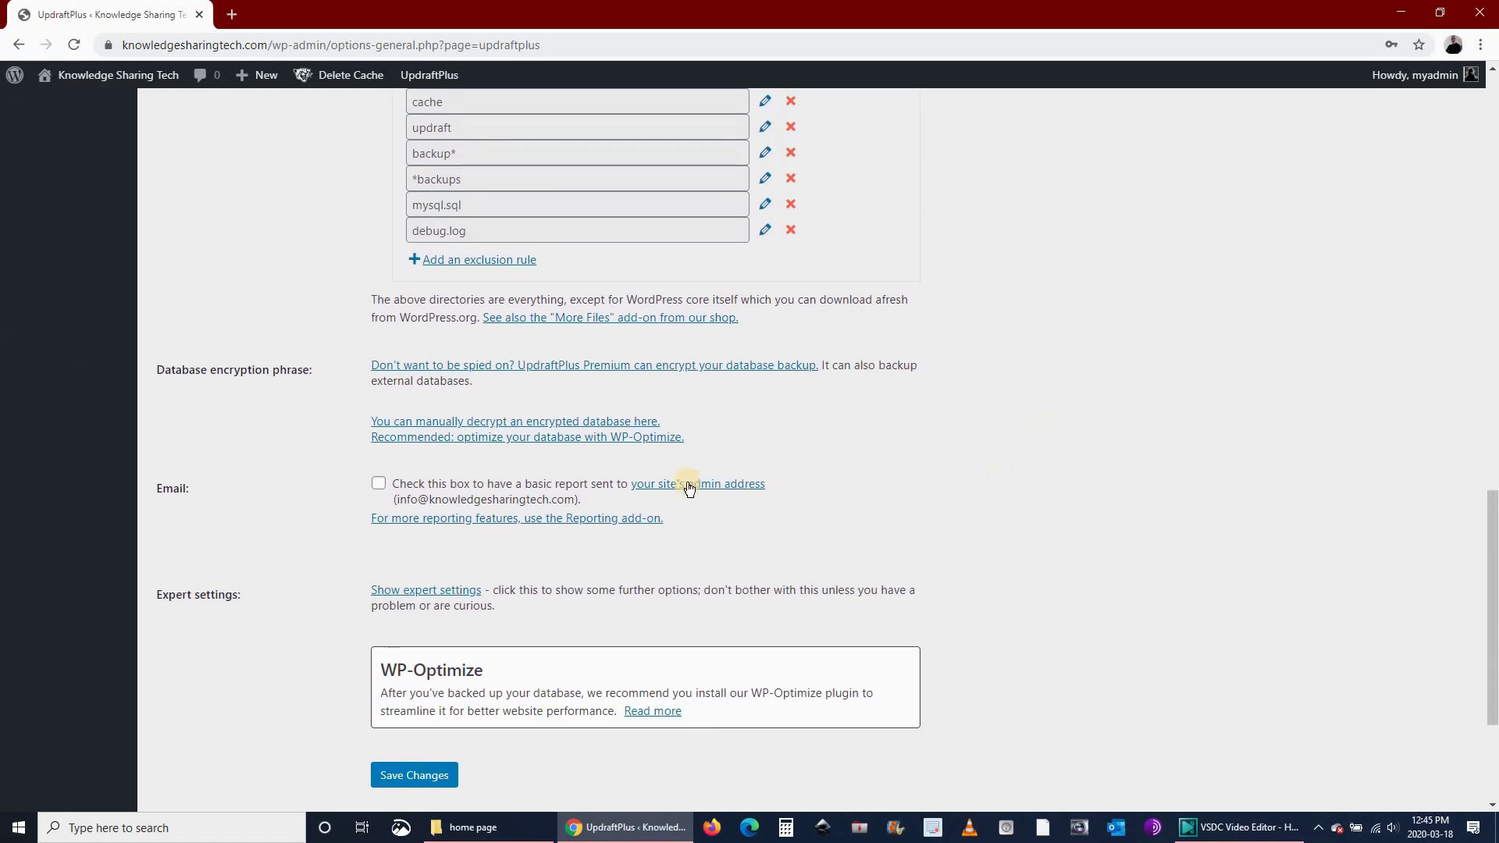
left_click(378, 483)
scroll(799, 517, "down", 1)
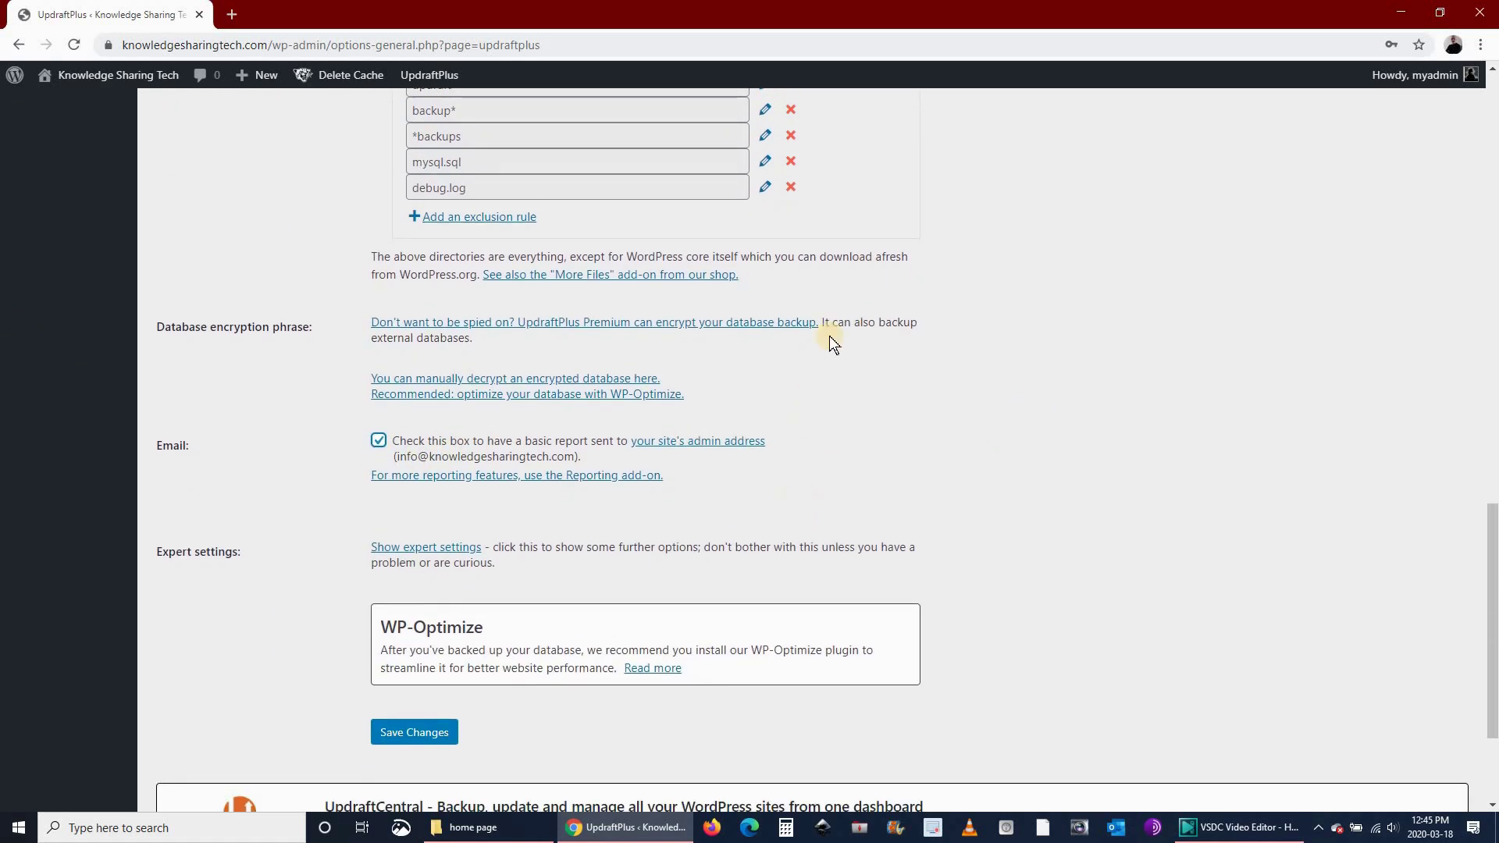
scroll(934, 487, "down", 2)
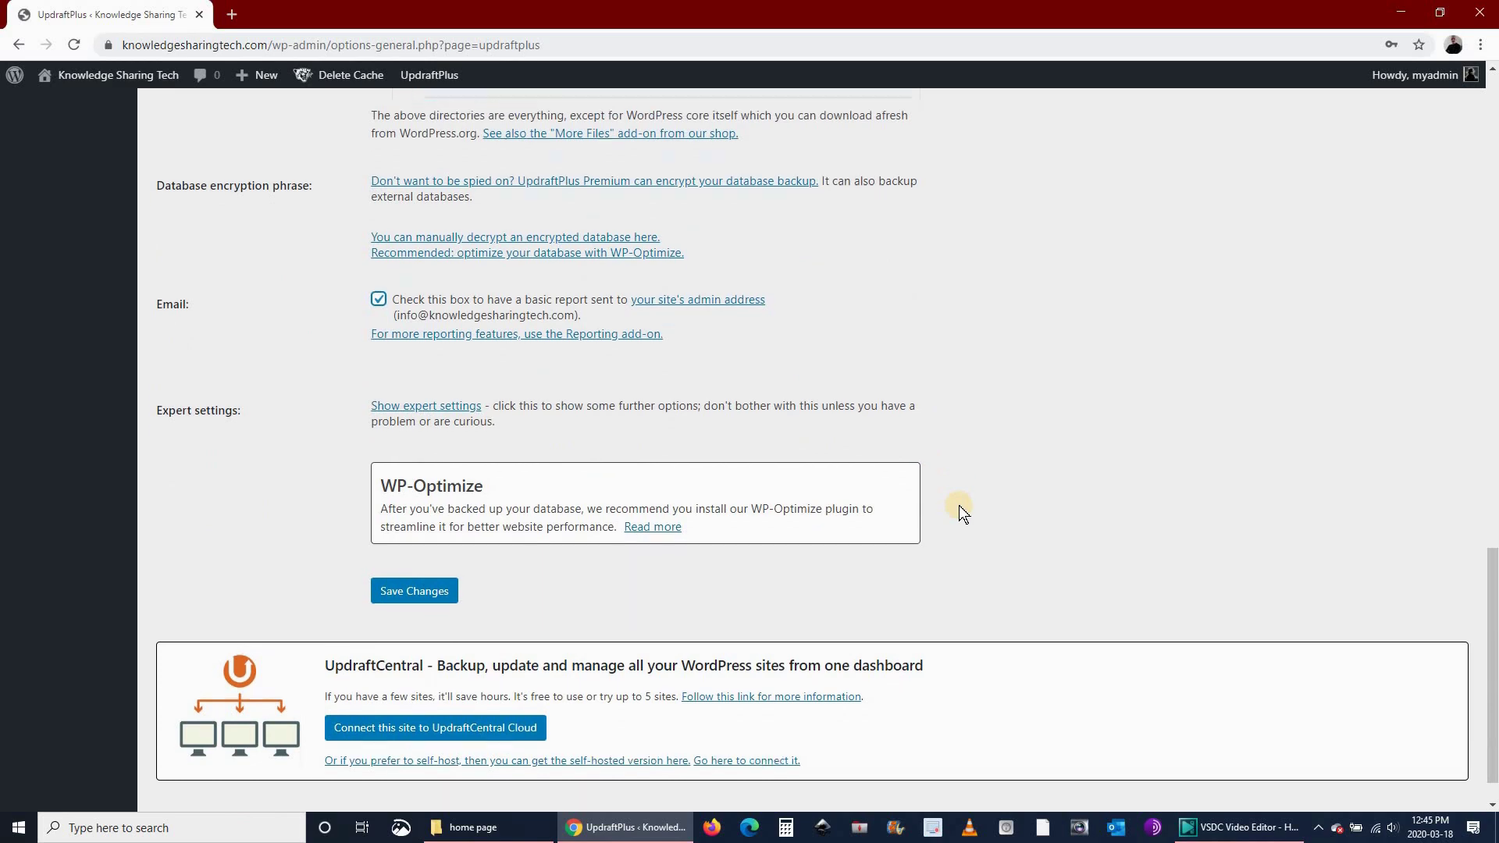
scroll(959, 509, "down", 1)
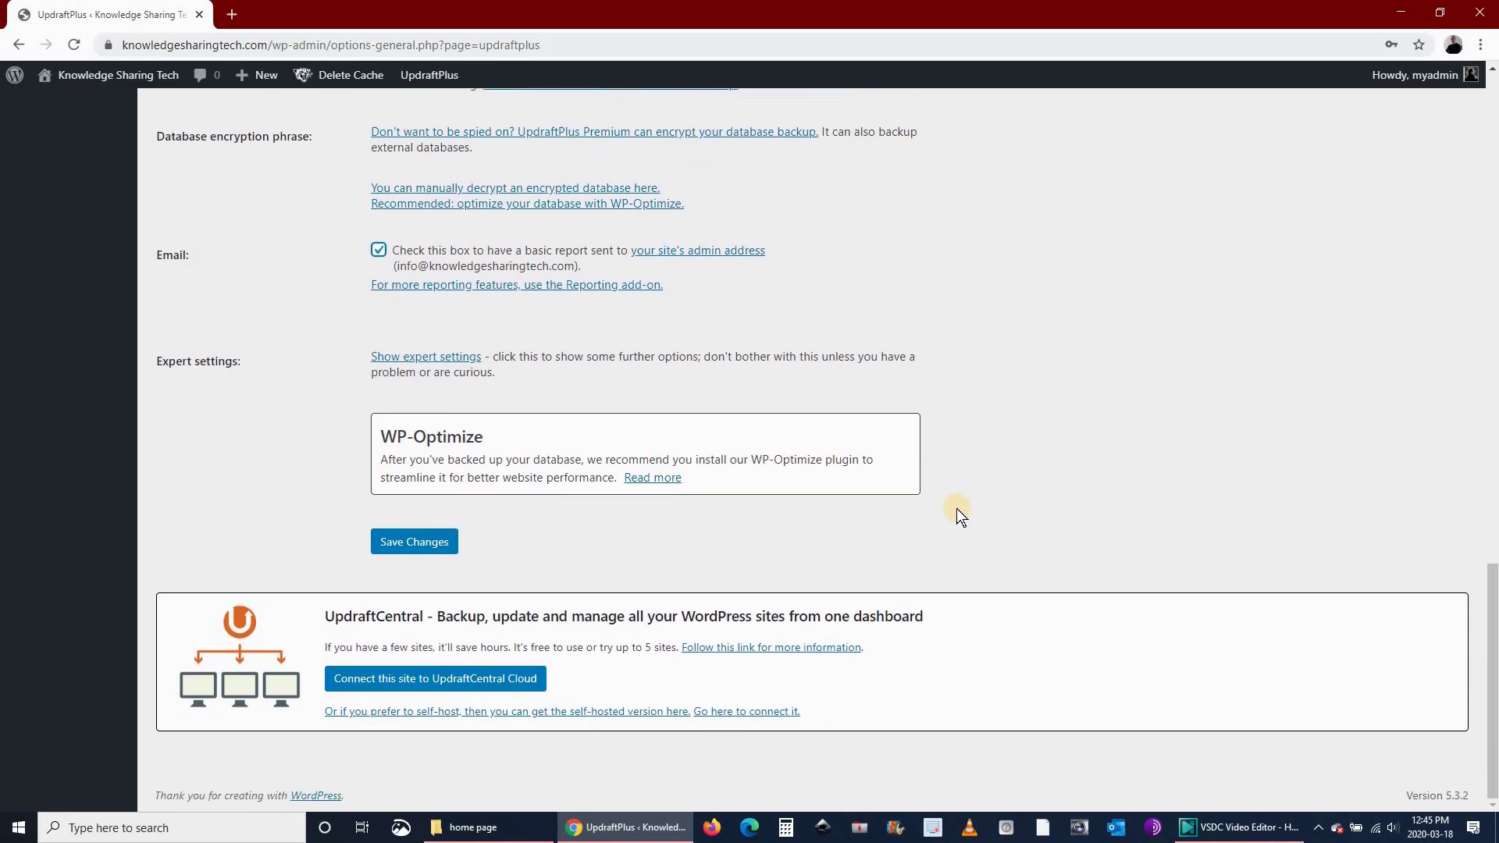
left_click(413, 542)
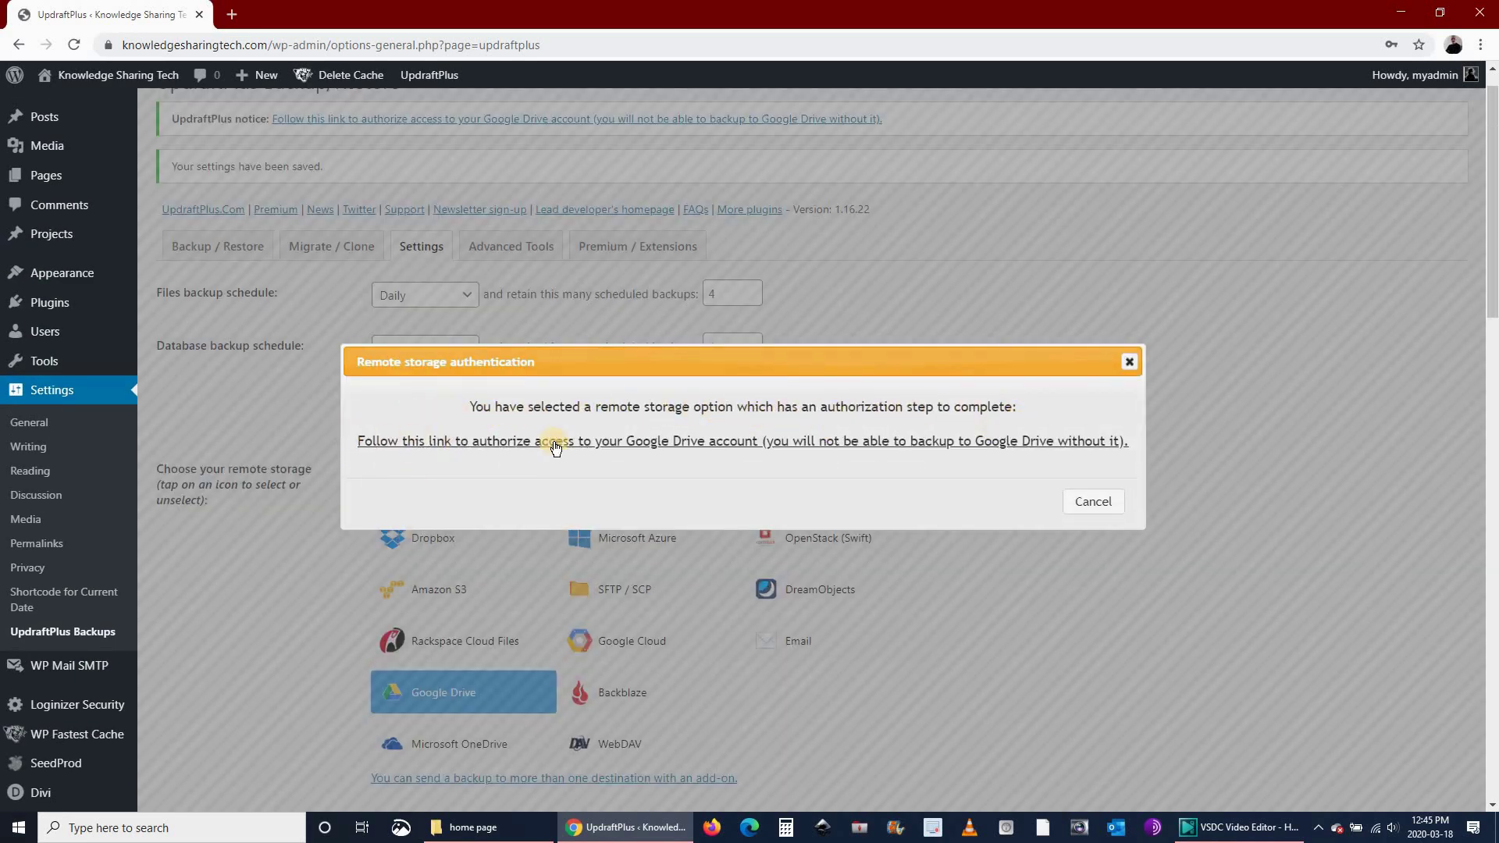
Authorize UpdraftPlus with the chosen Google account and complete the Google Drive setup
left_click(687, 441)
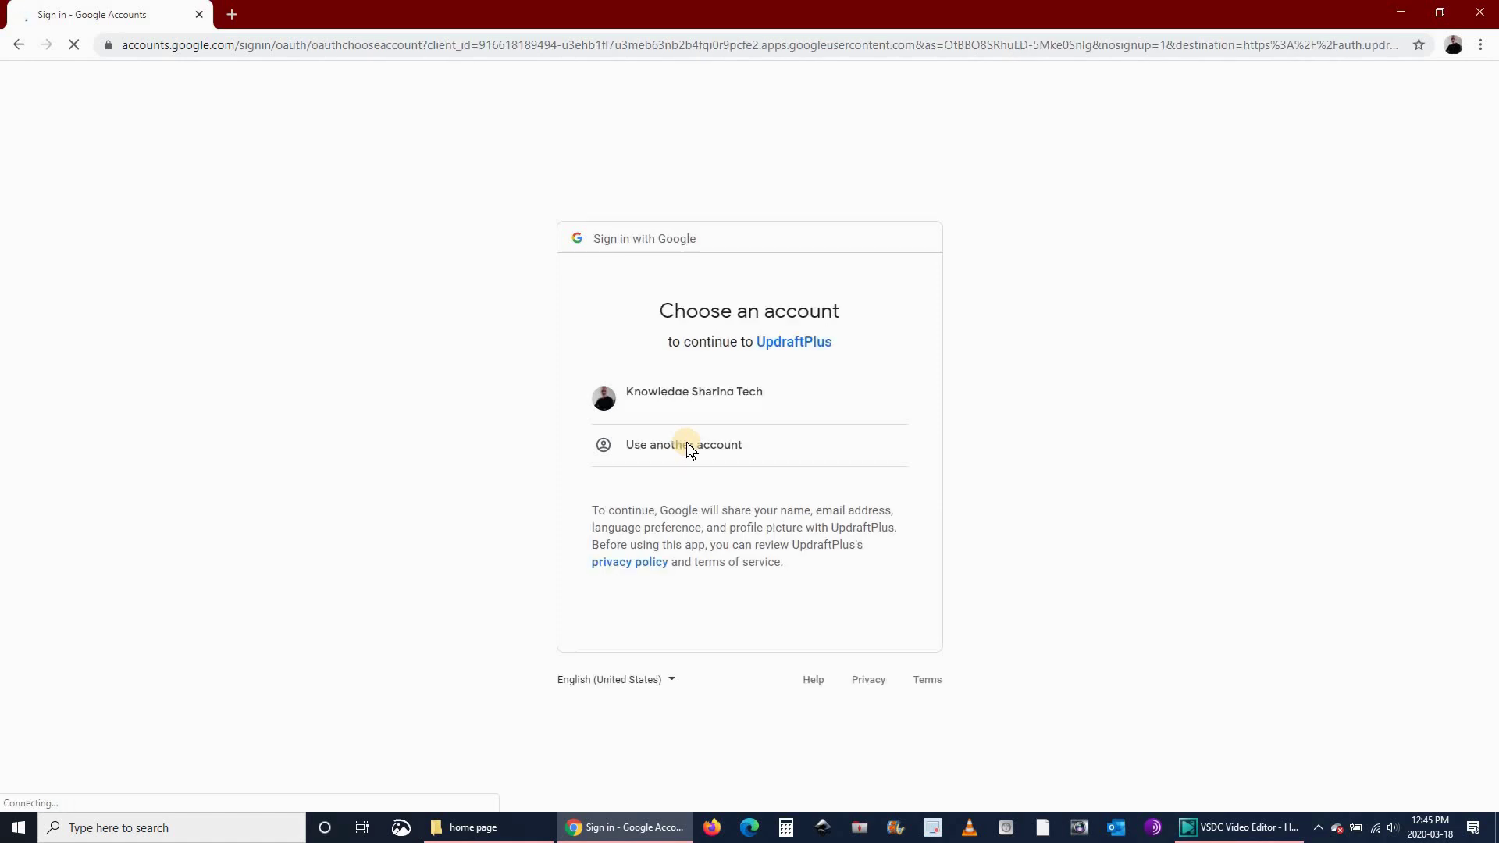
left_click(810, 422)
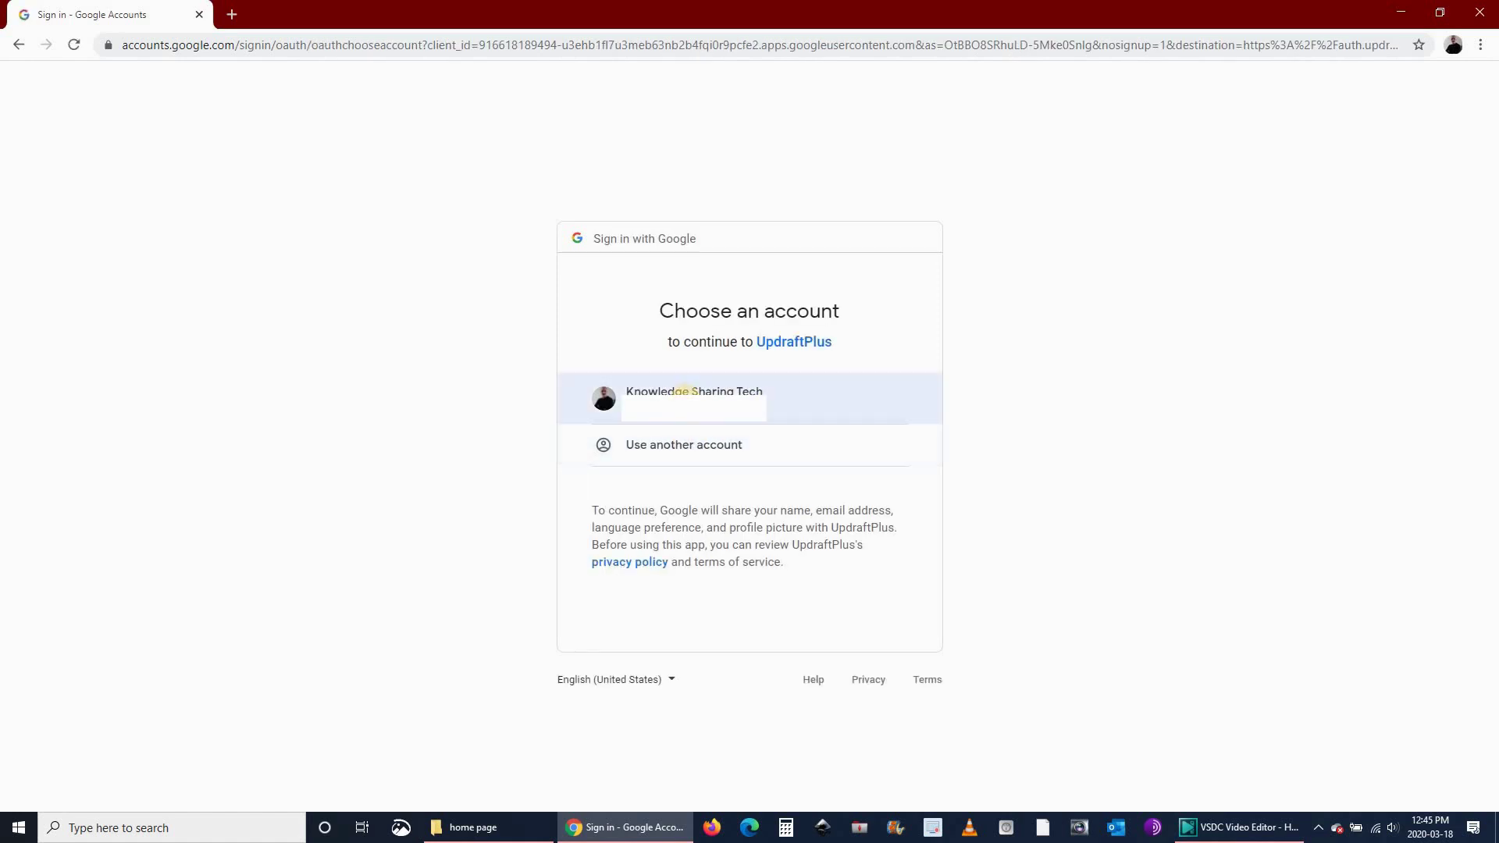
left_click(683, 391)
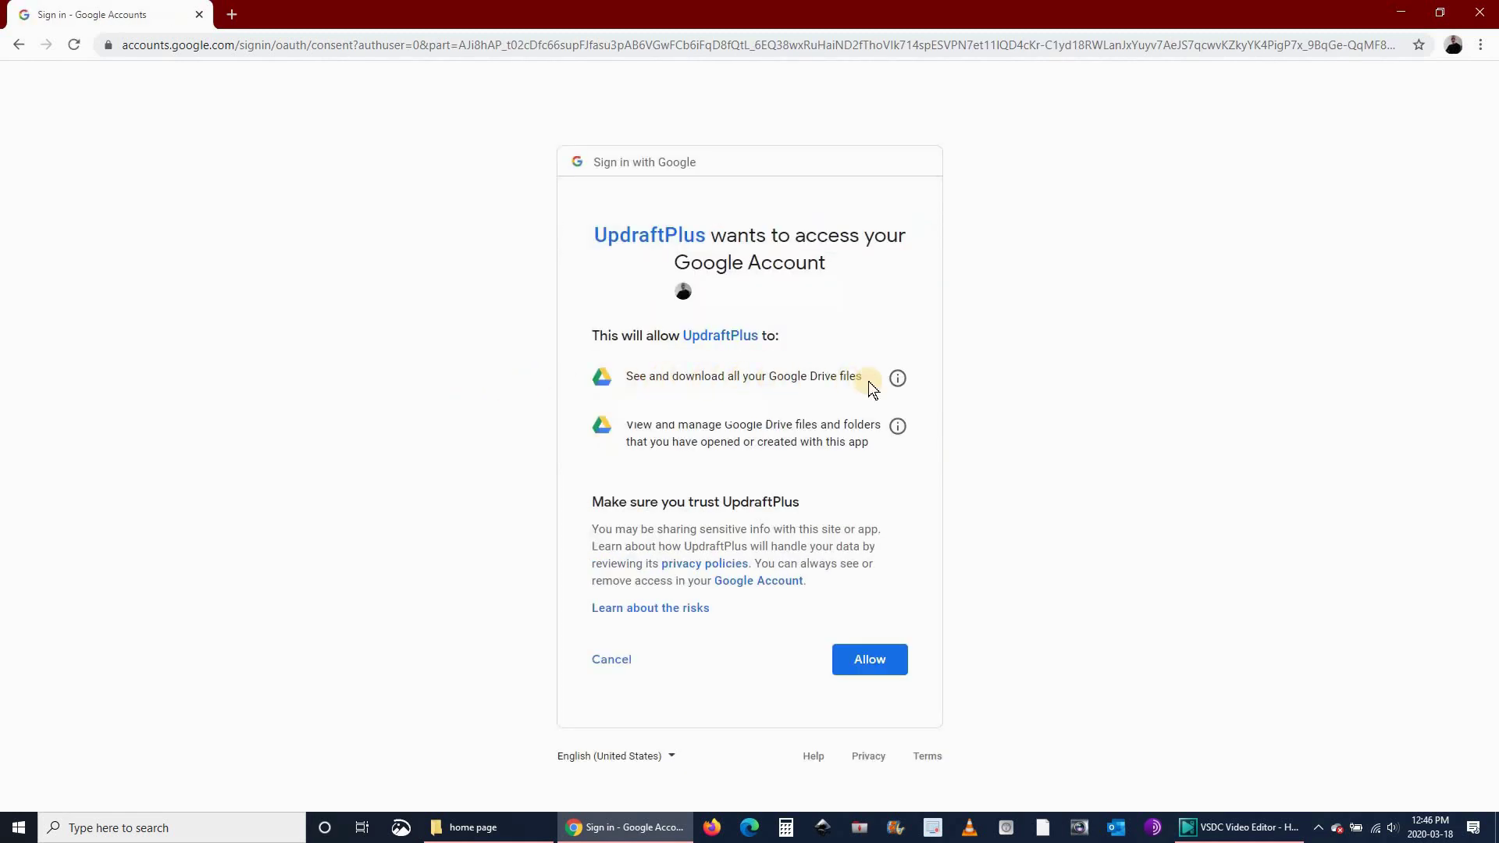
left_click(868, 661)
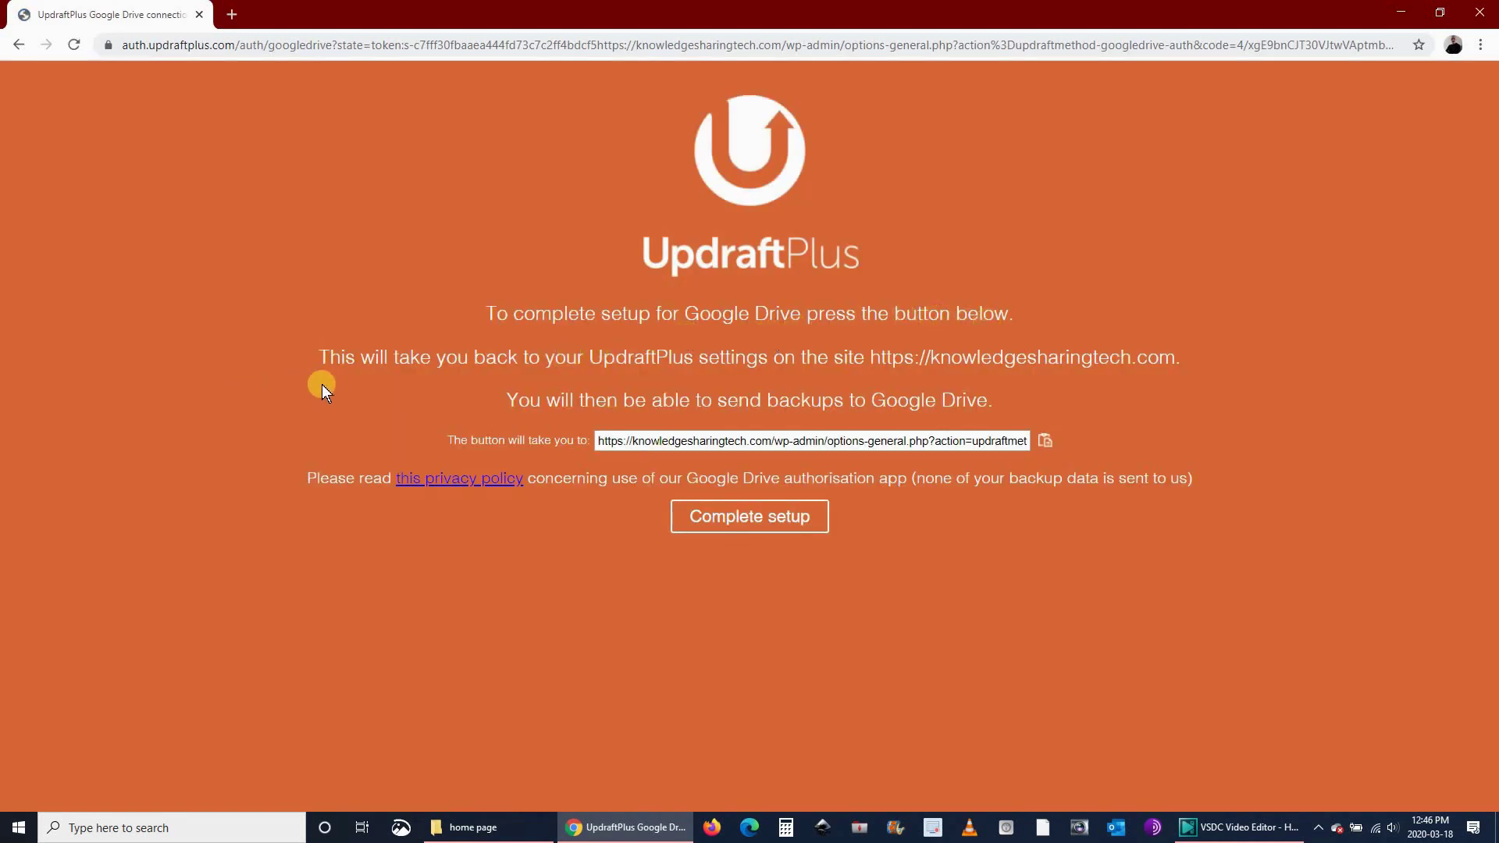
left_click(733, 518)
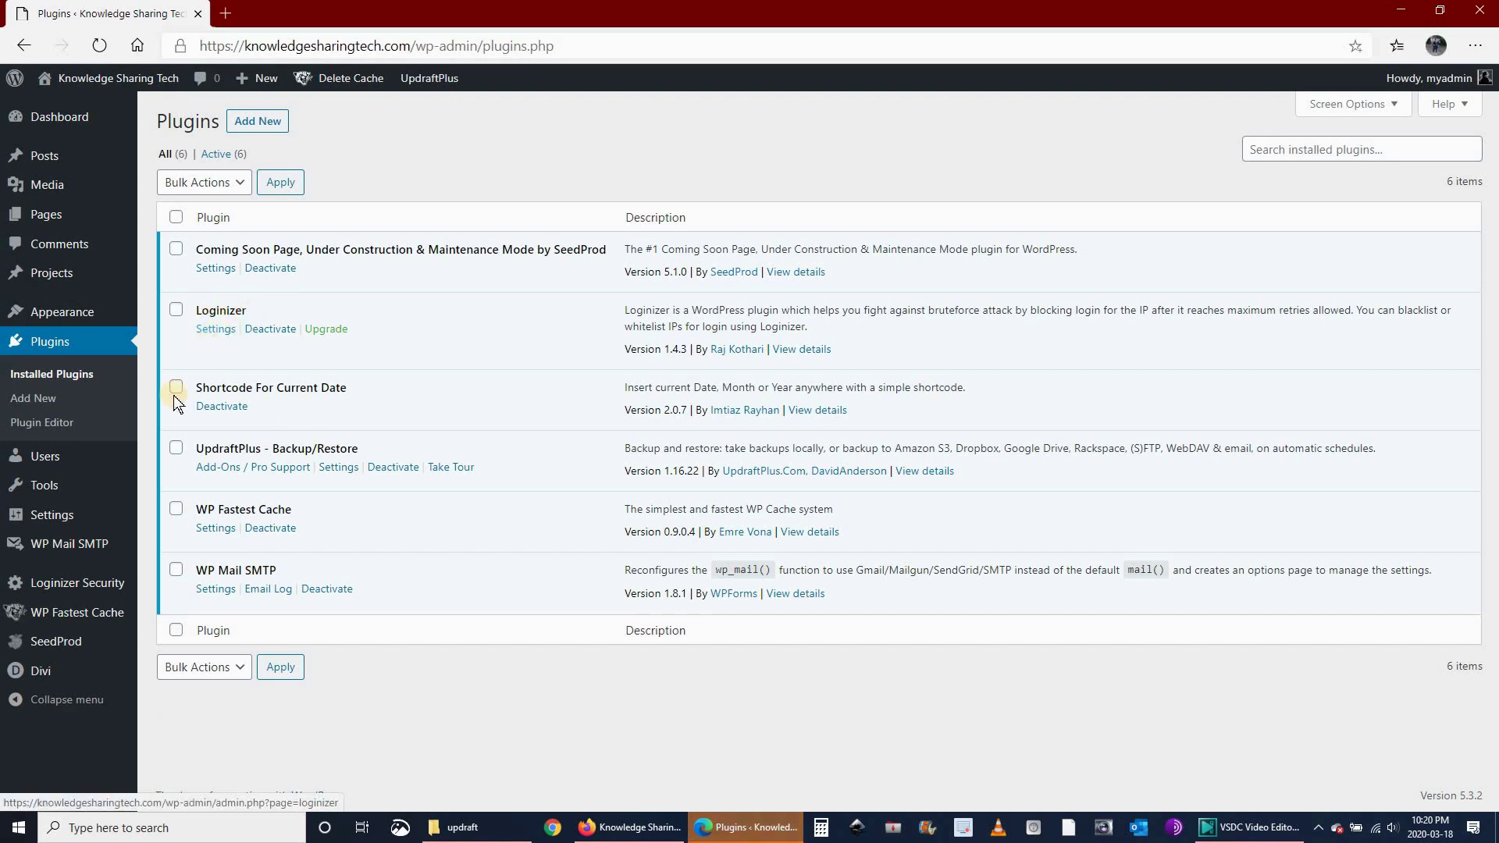
Save Loginizer brute-force settings with 3 max retries, 15-minute lockouts and 5 max lockouts
mouse_move(66, 585)
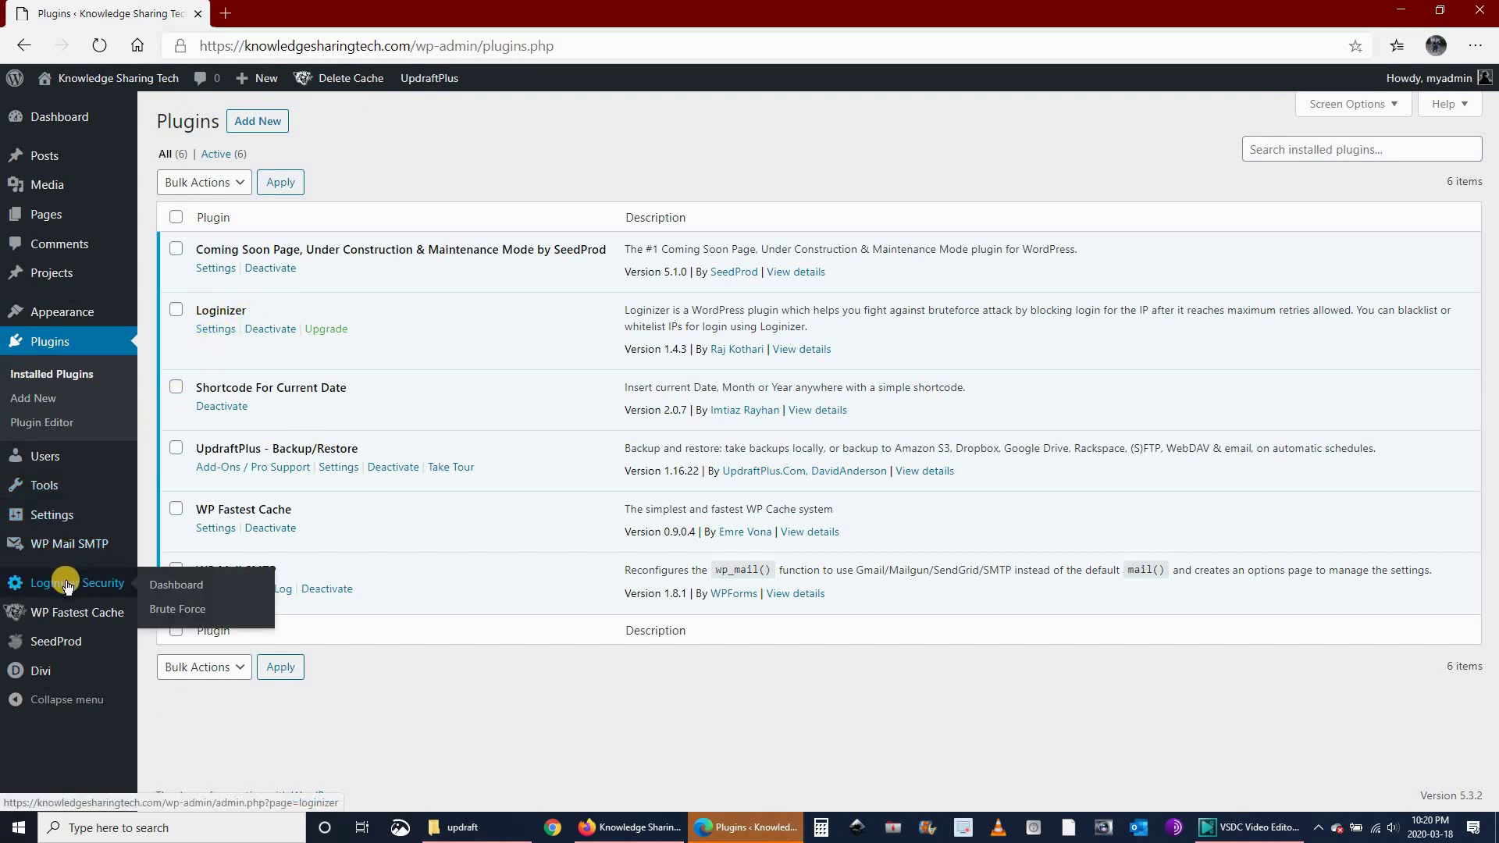
left_click(179, 611)
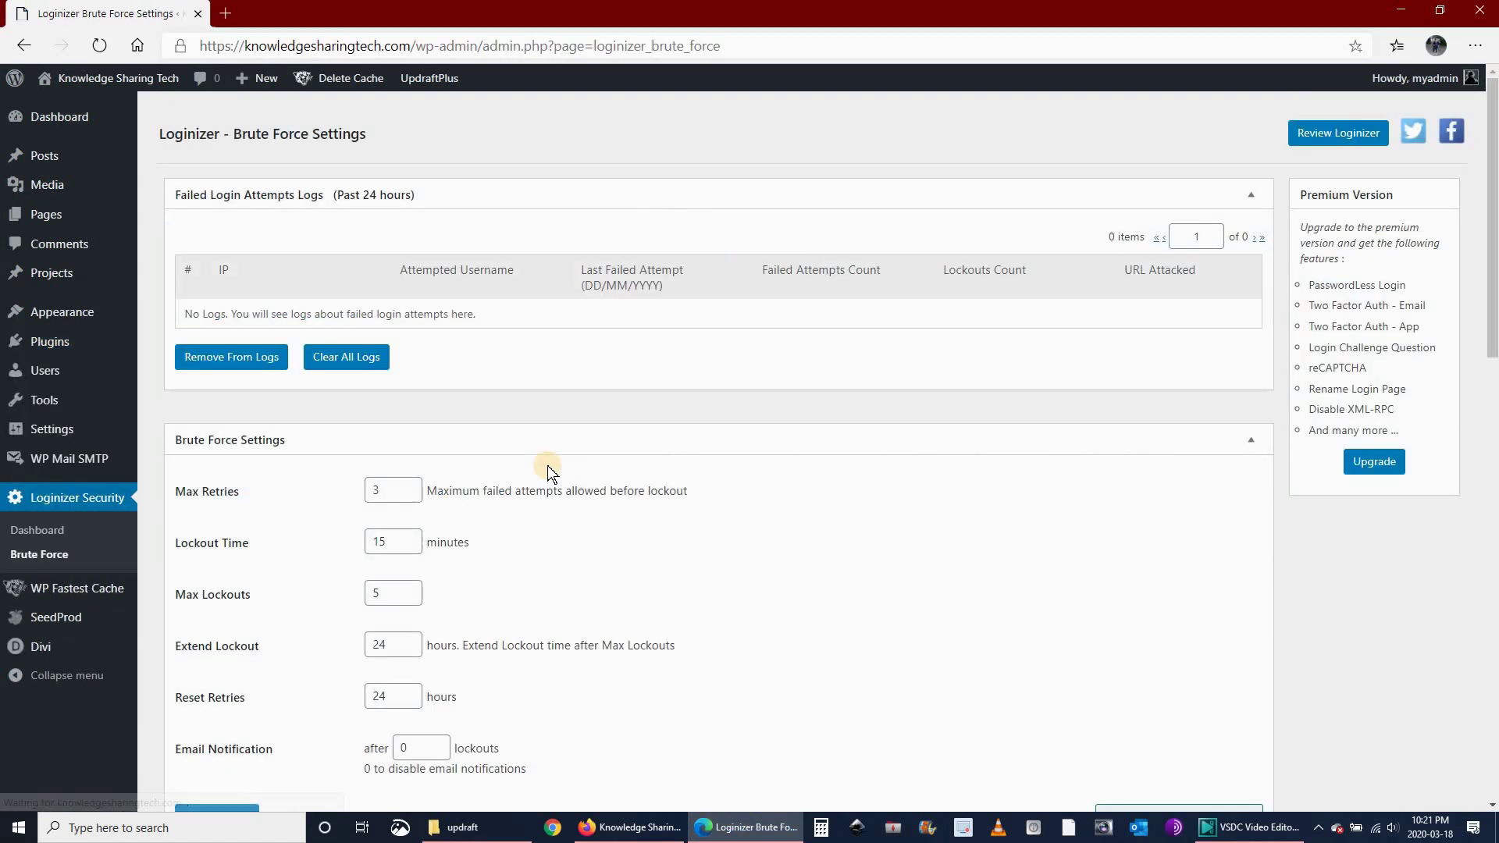
scroll(544, 378, "down", 2)
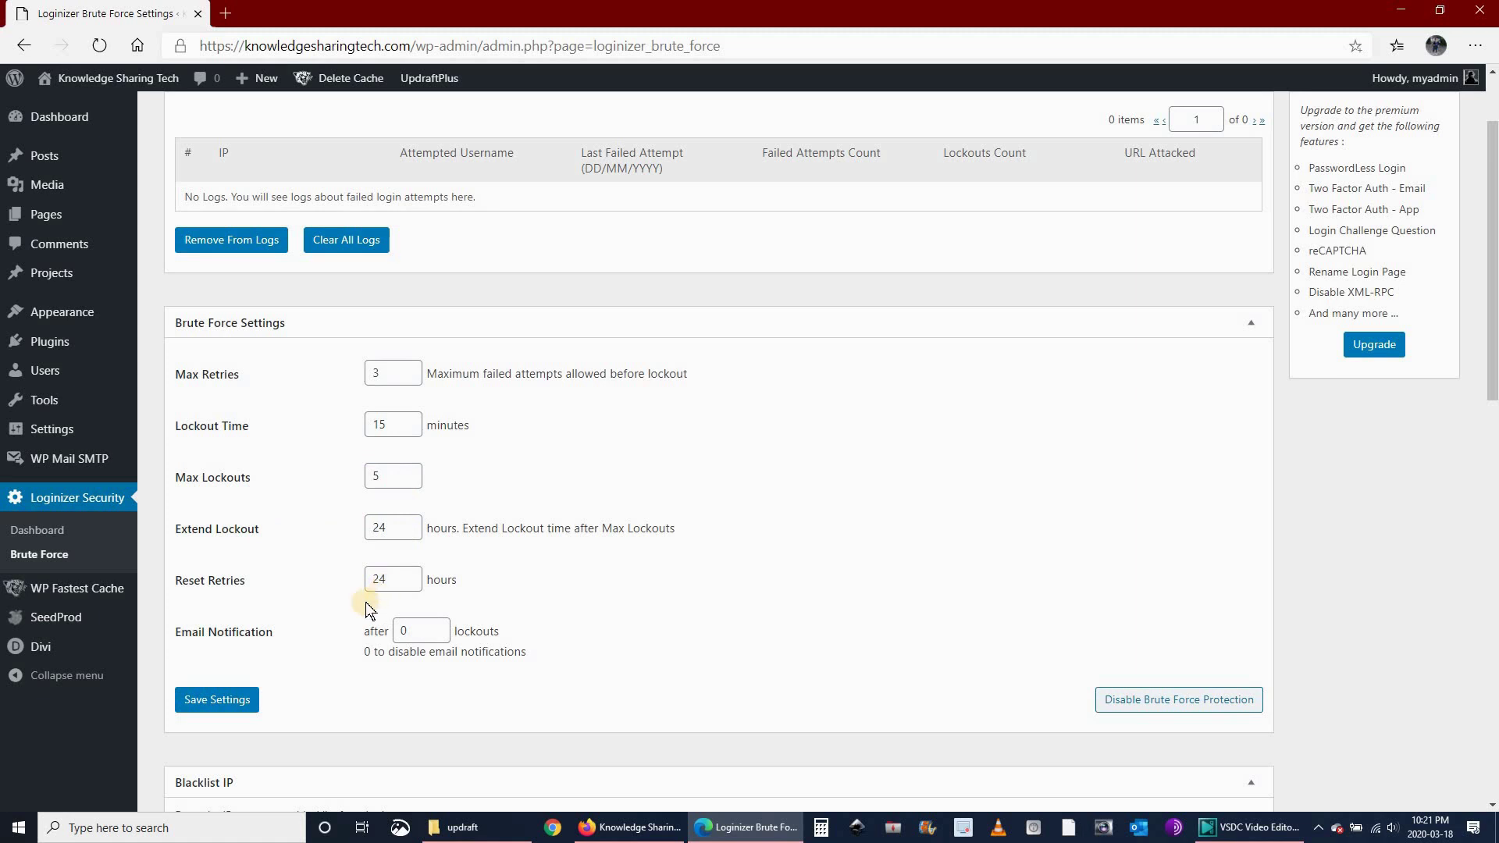
left_click(217, 700)
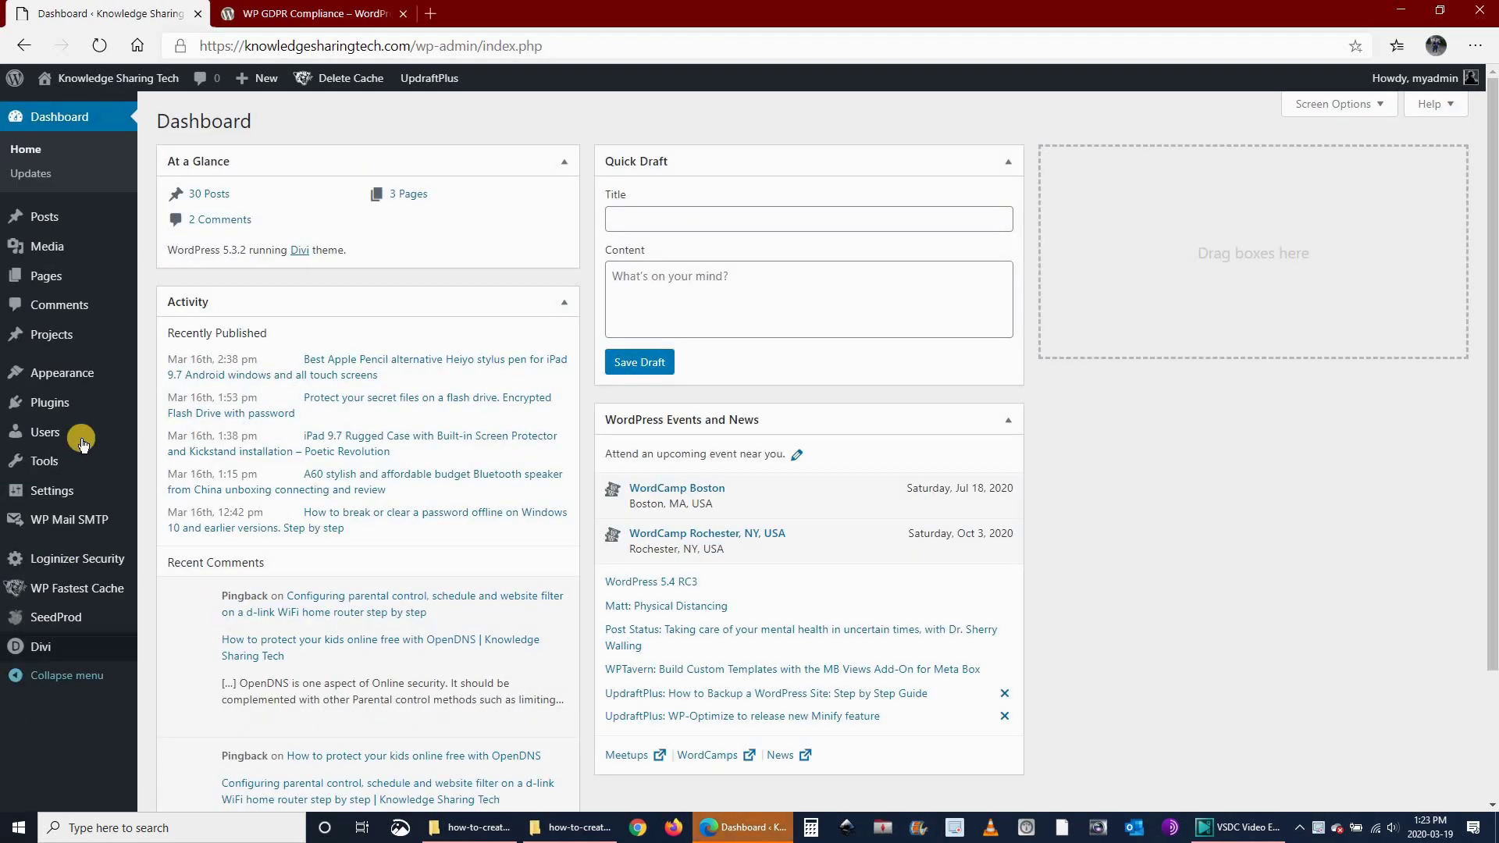
Search the plugin directory for 'cook', then install and activate Cookie Notice for GDPR & CCPA
mouse_move(54, 402)
left_click(168, 428)
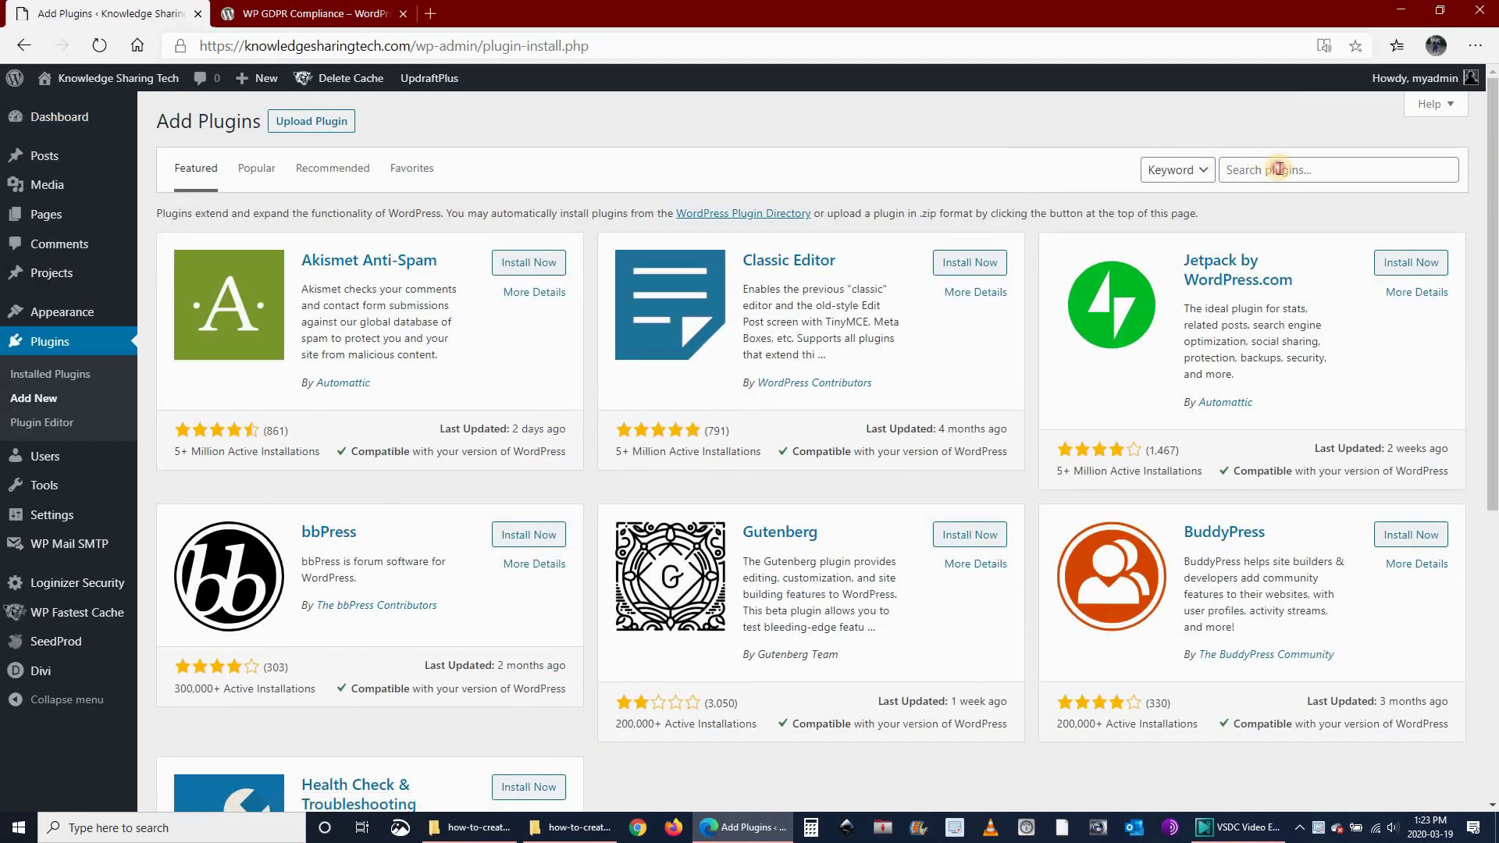
left_click(1279, 169)
type("cookie notice")
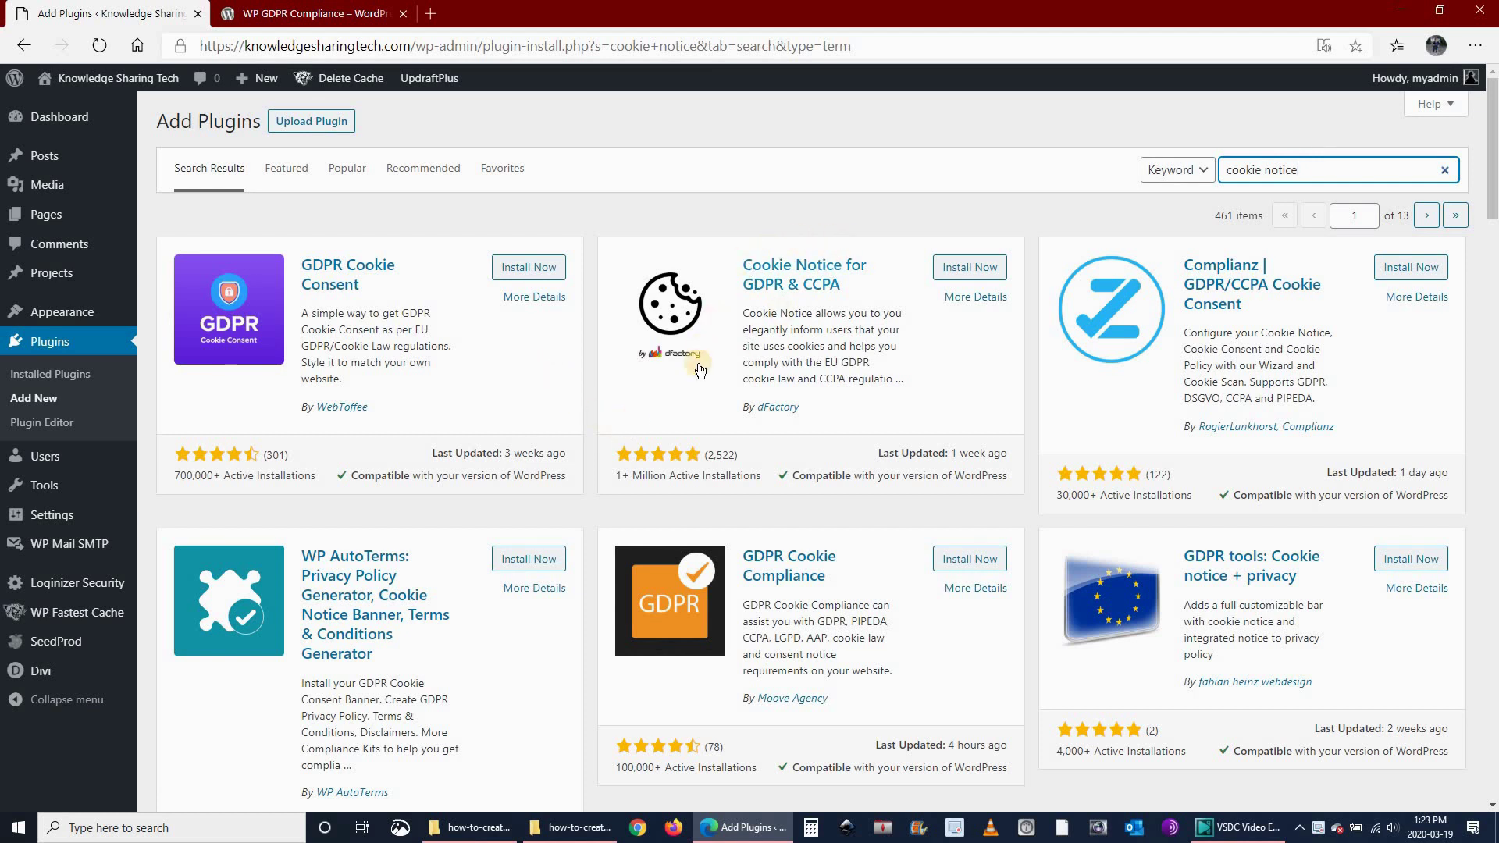
left_click(971, 269)
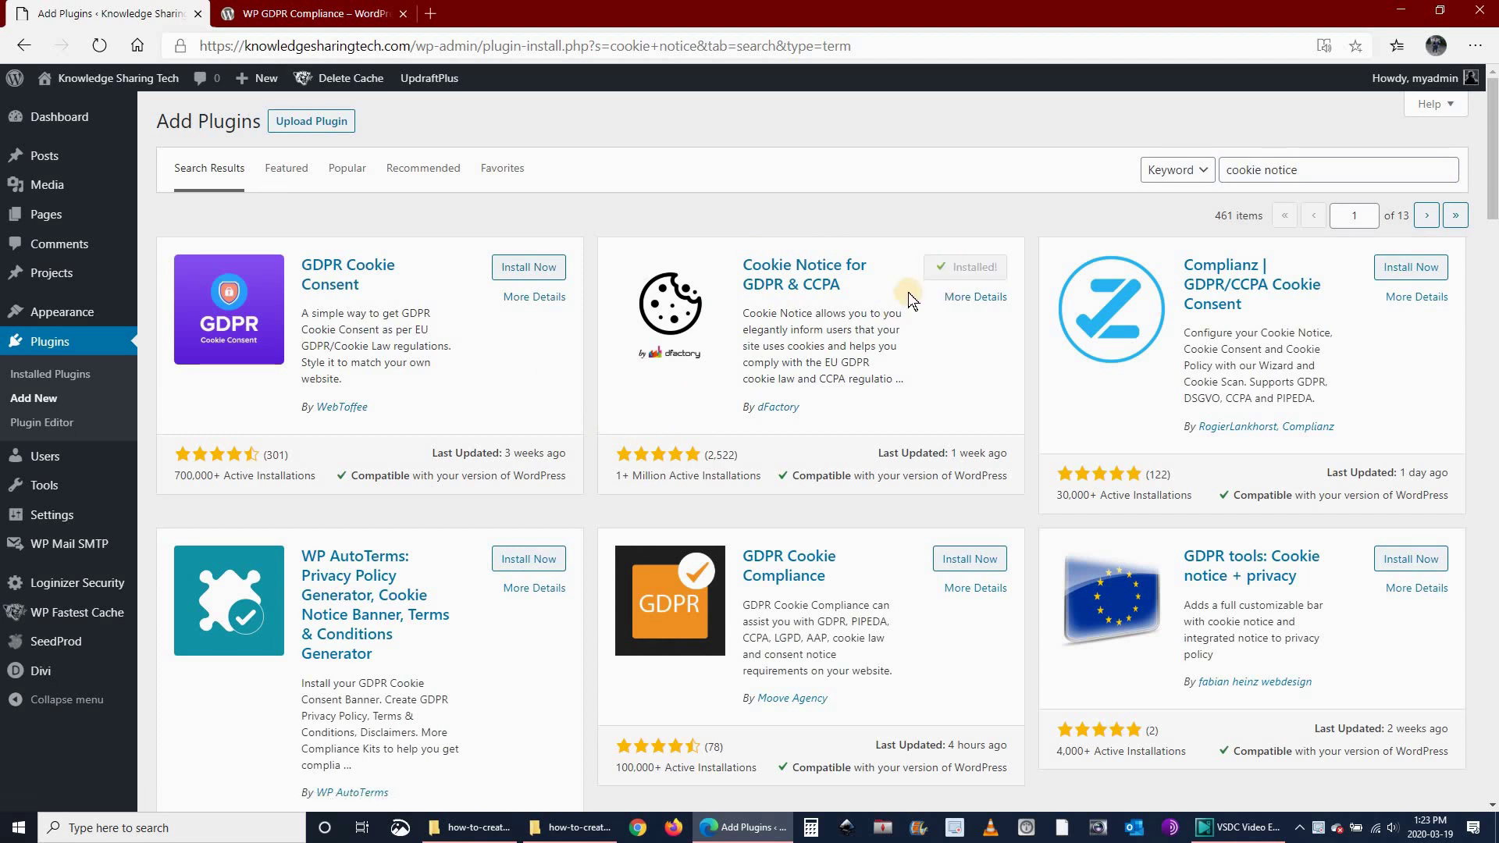
left_click(971, 267)
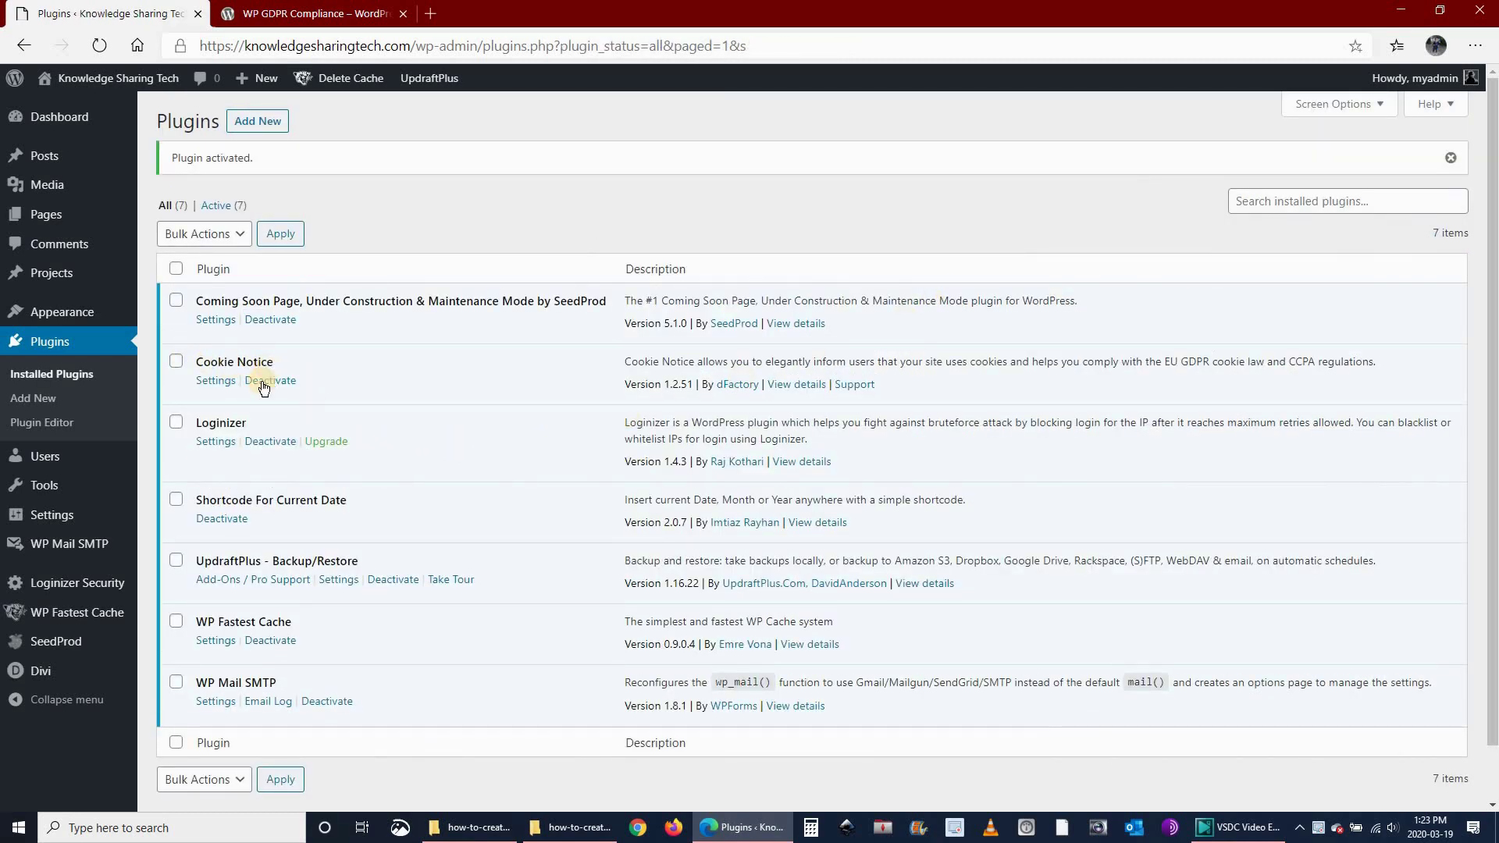
Turn on deleting all Cookie Notice plugin data on deactivation and save the settings
left_click(222, 384)
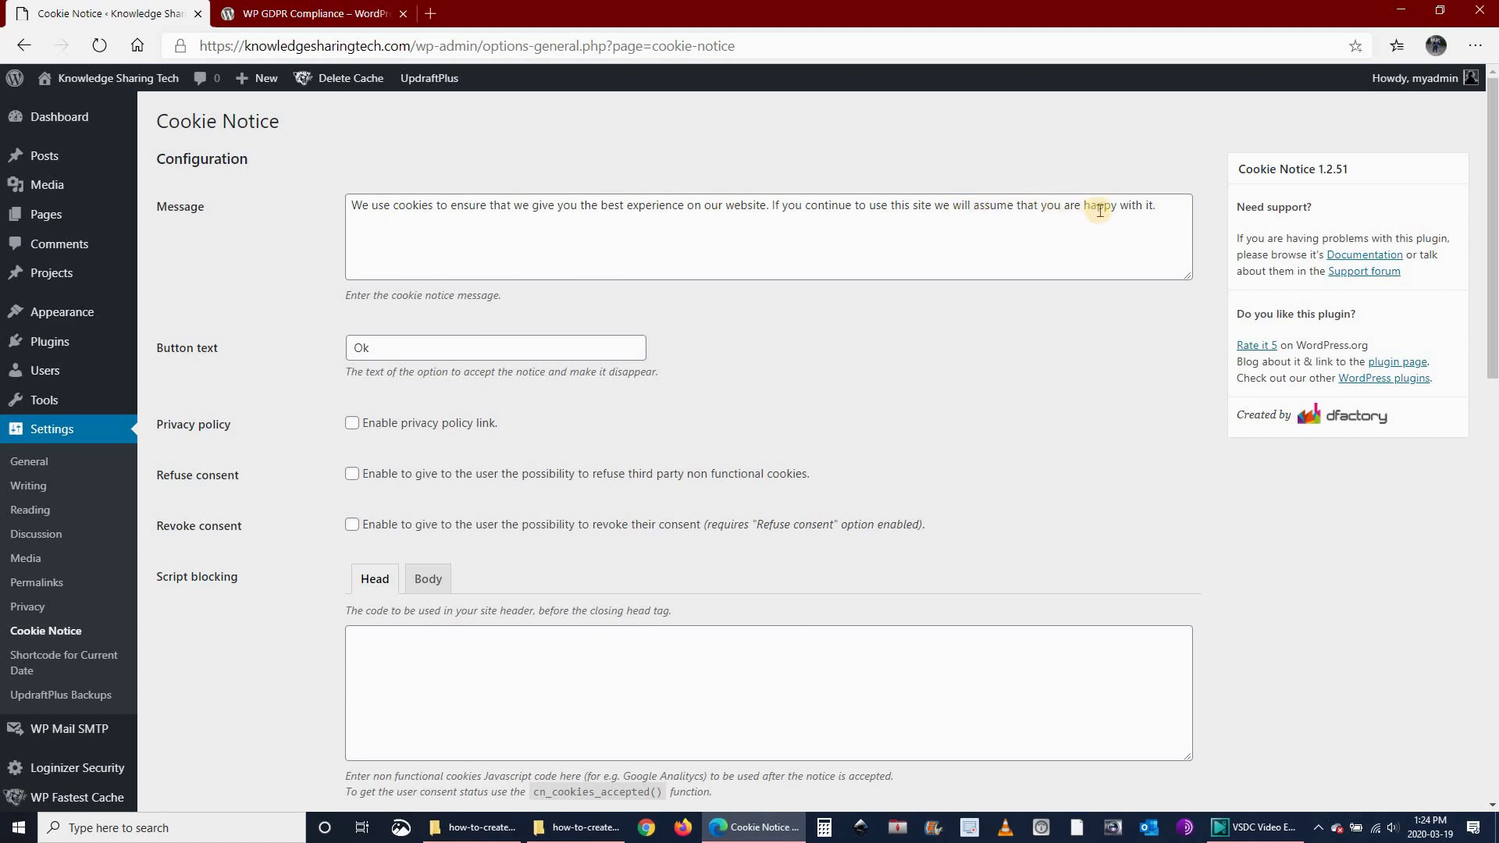
scroll(293, 417, "down", 1)
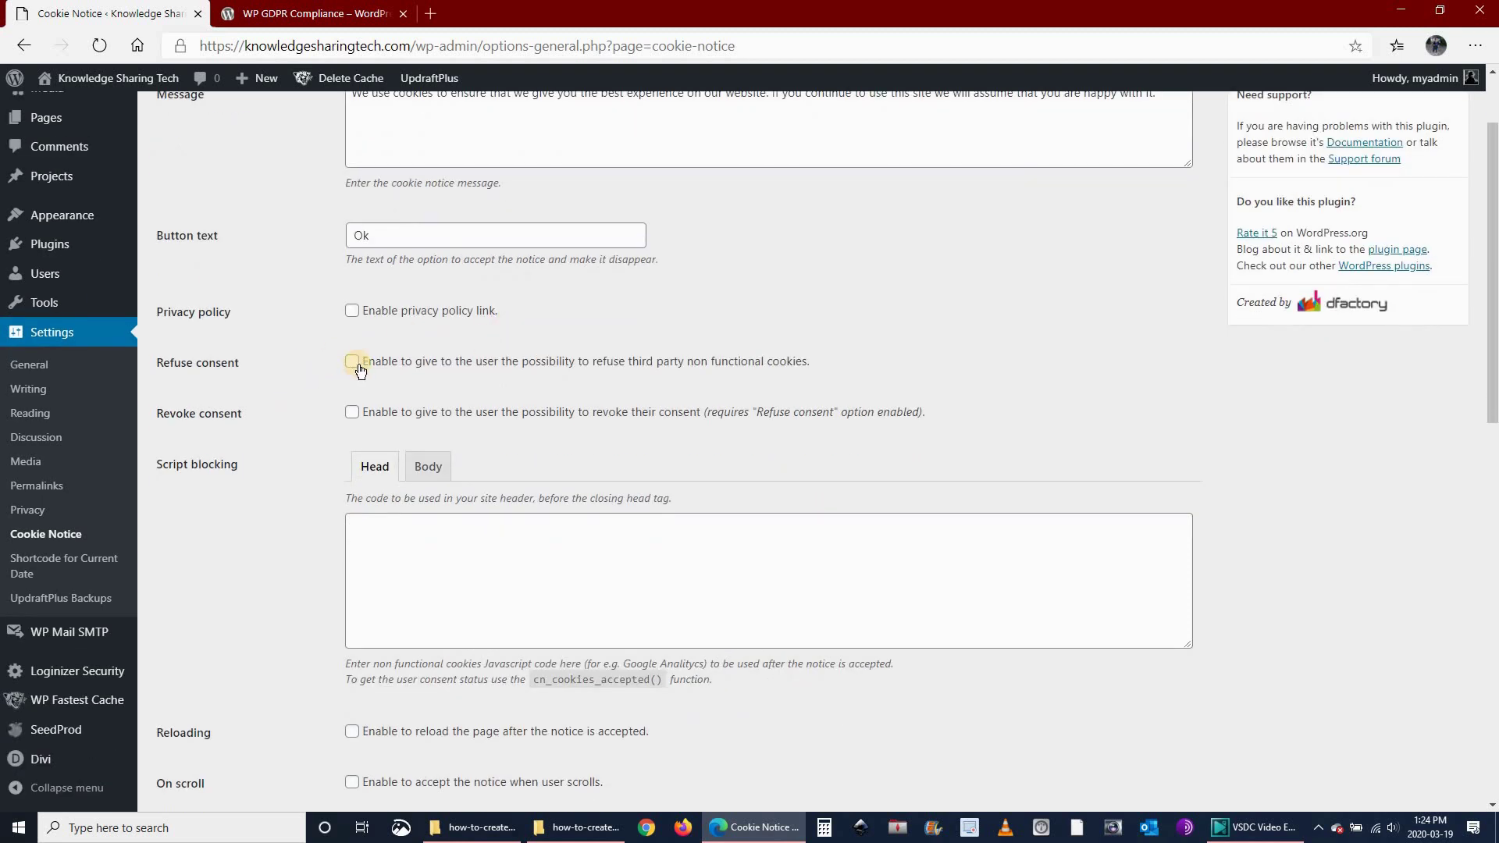
scroll(569, 420, "down", 1)
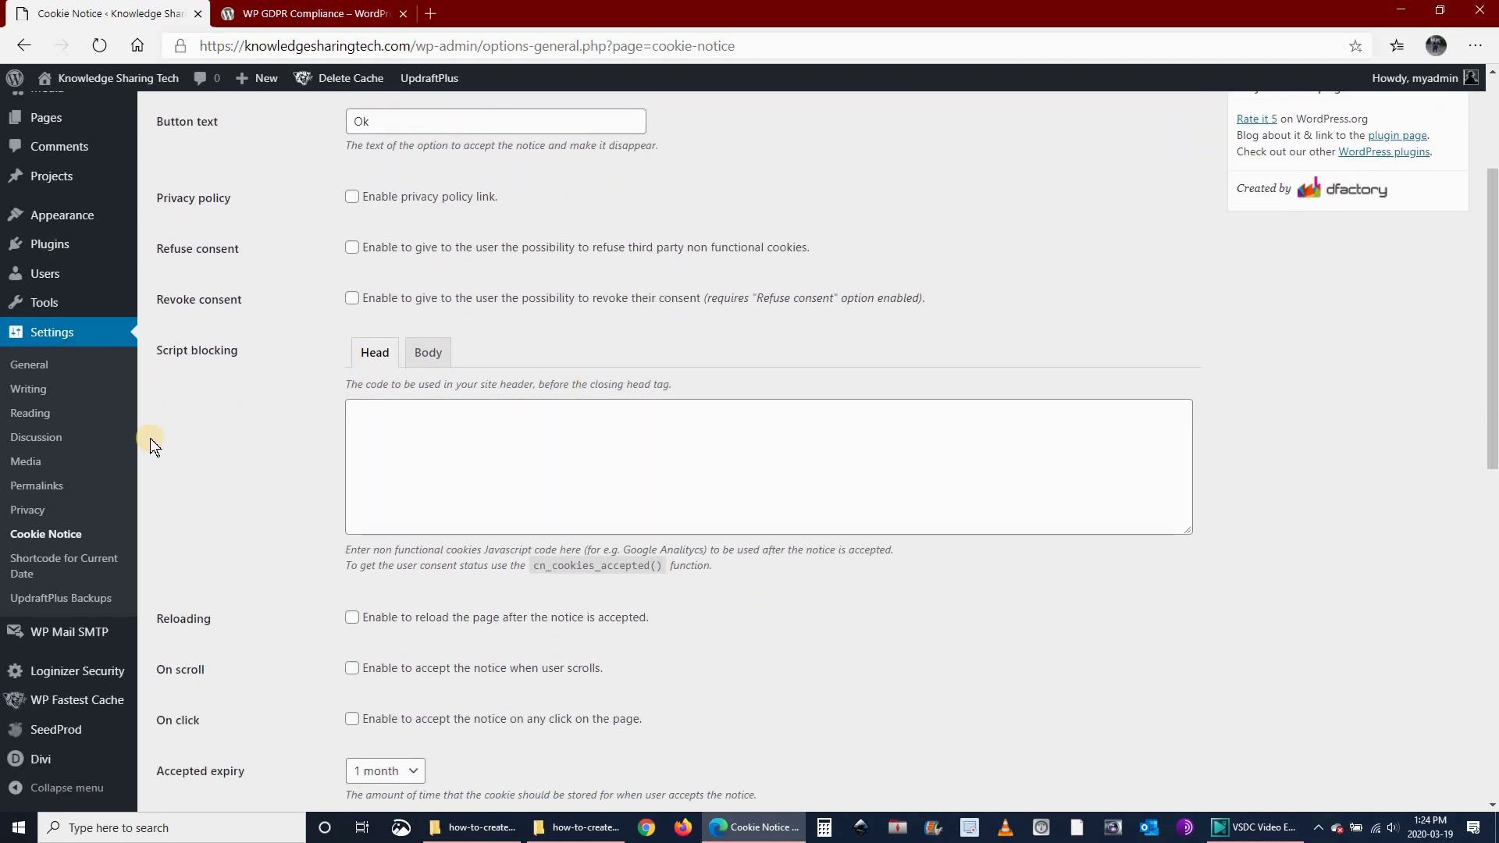
scroll(205, 416, "down", 3)
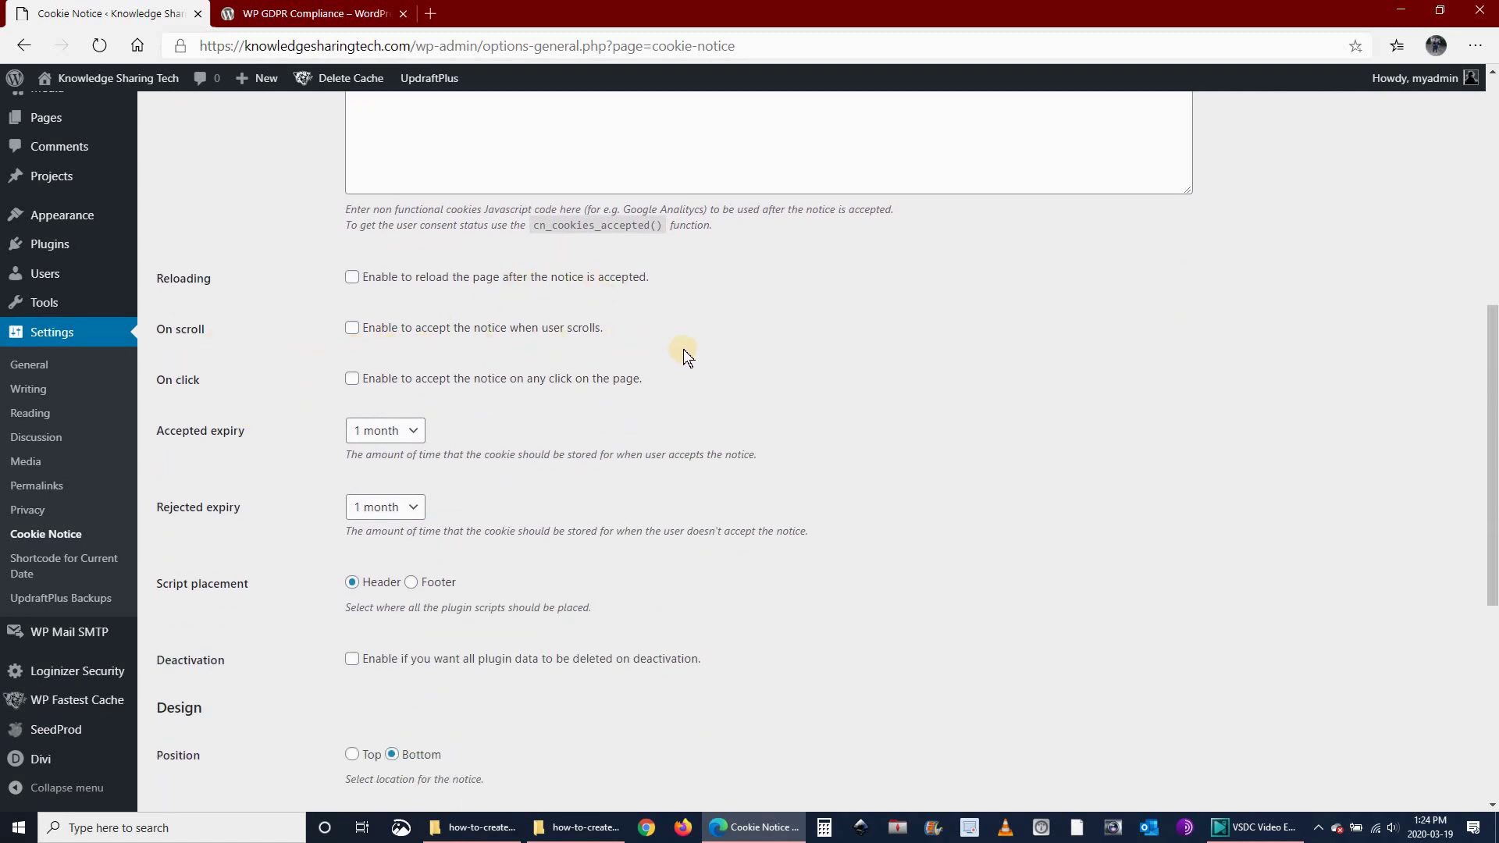
scroll(683, 356, "down", 1)
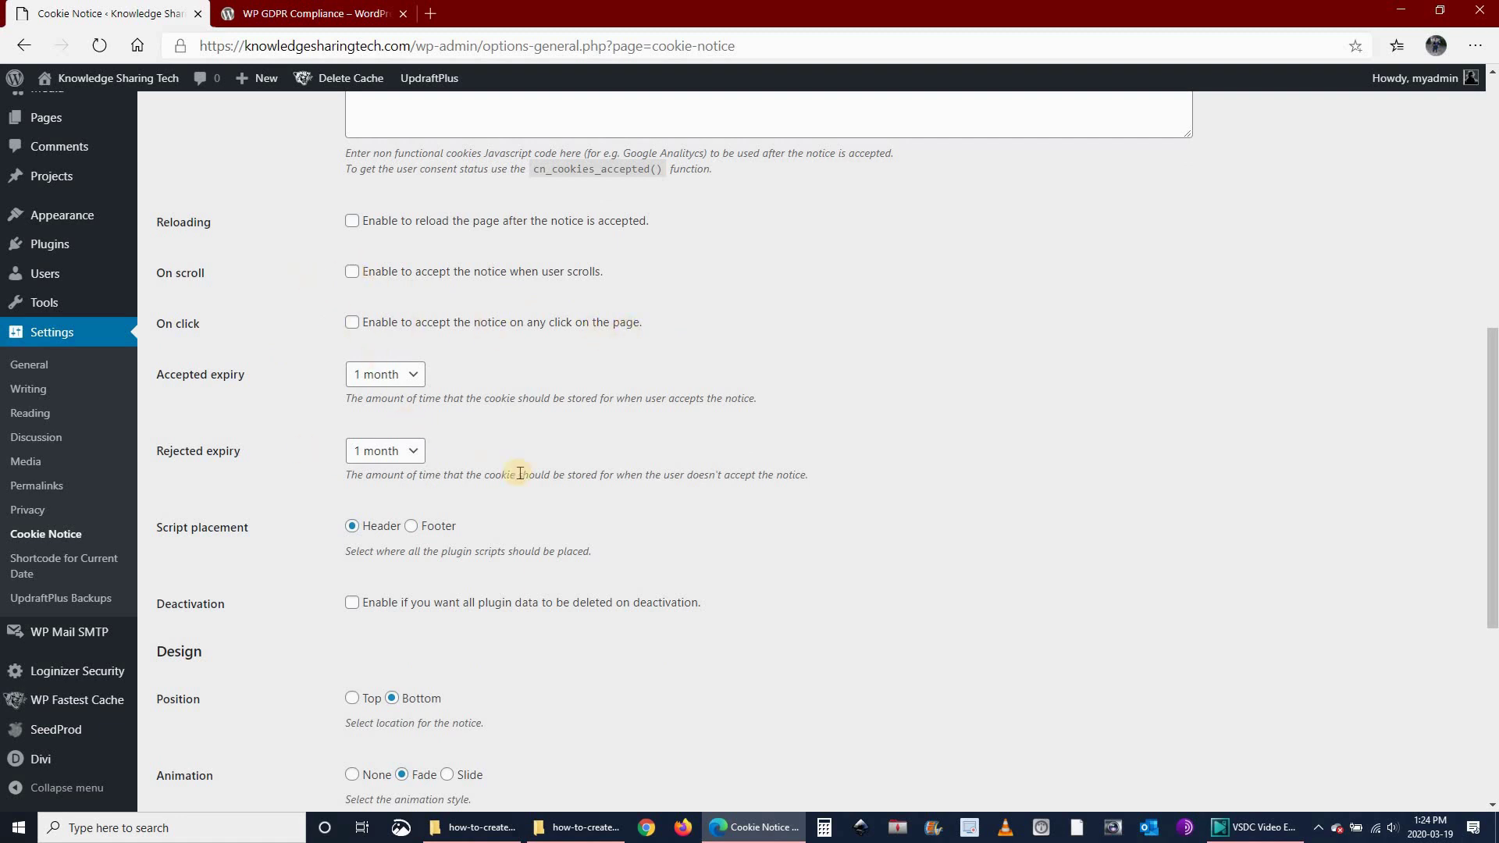
scroll(519, 473, "down", 2)
scroll(261, 423, "down", 3)
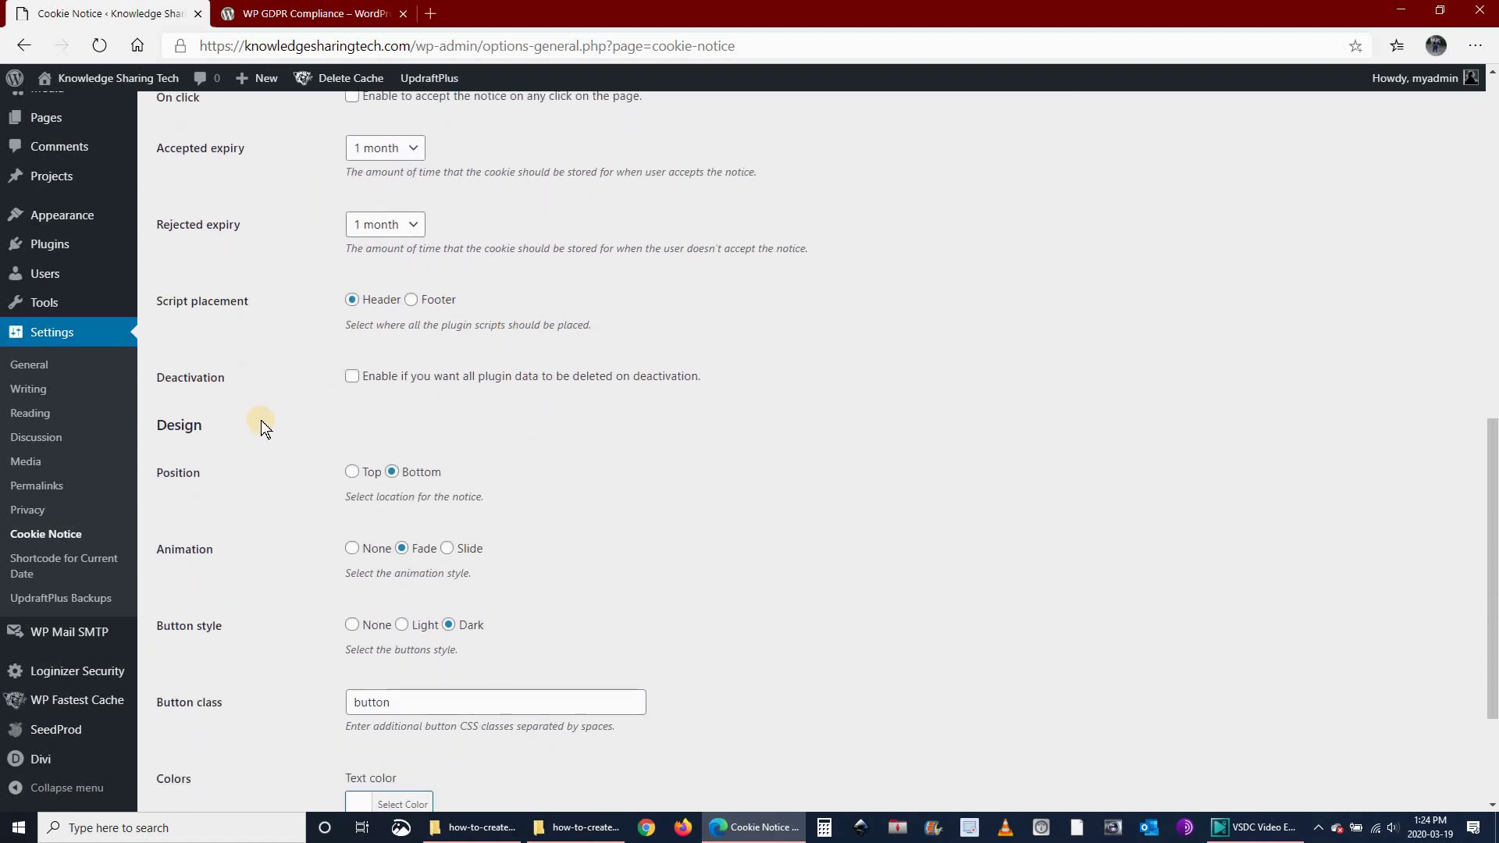
left_click(352, 291)
scroll(468, 351, "down", 2)
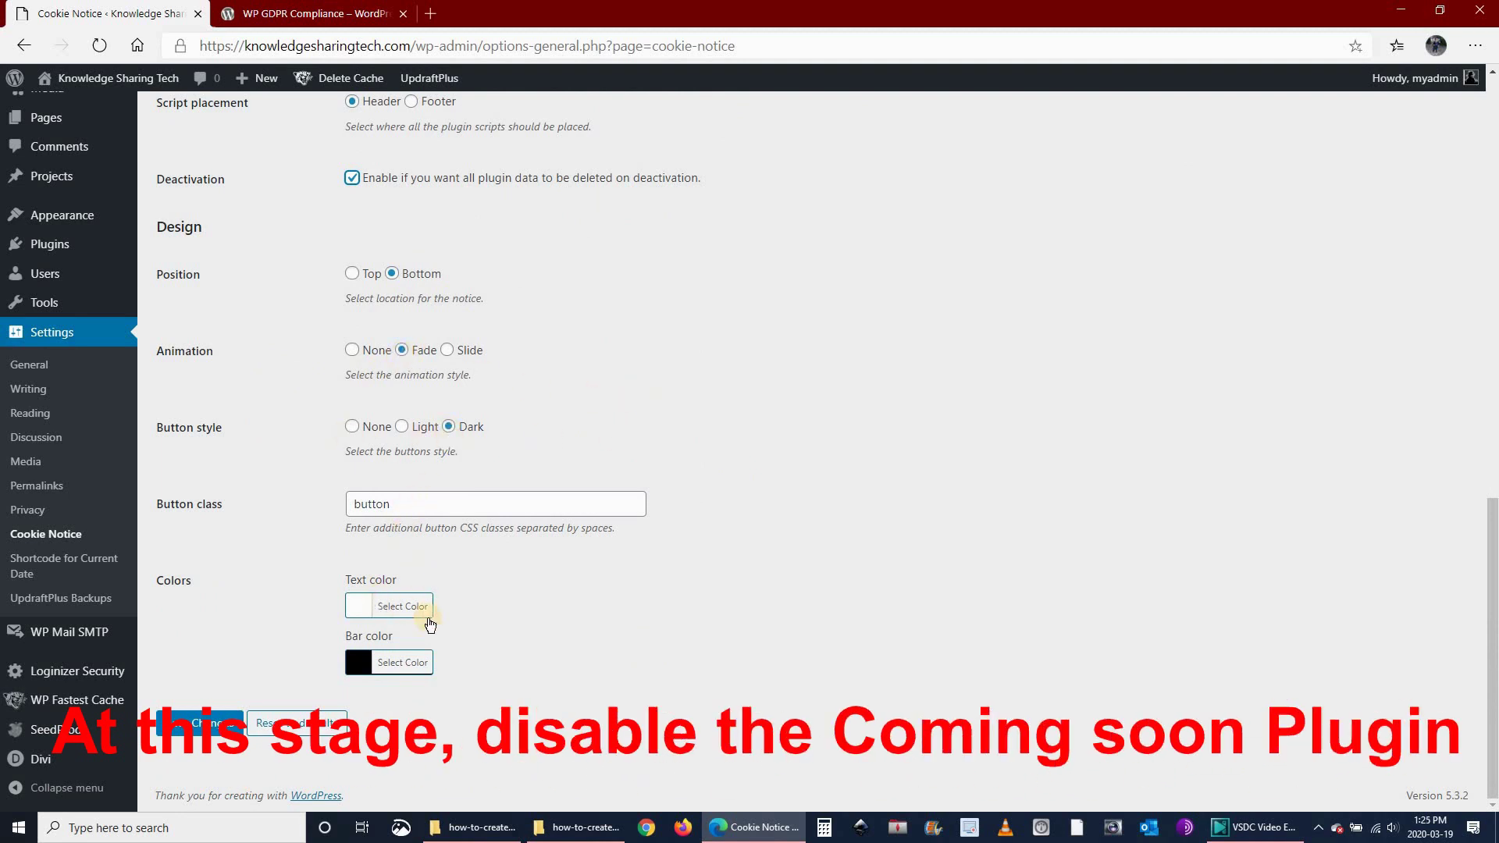
left_click(201, 722)
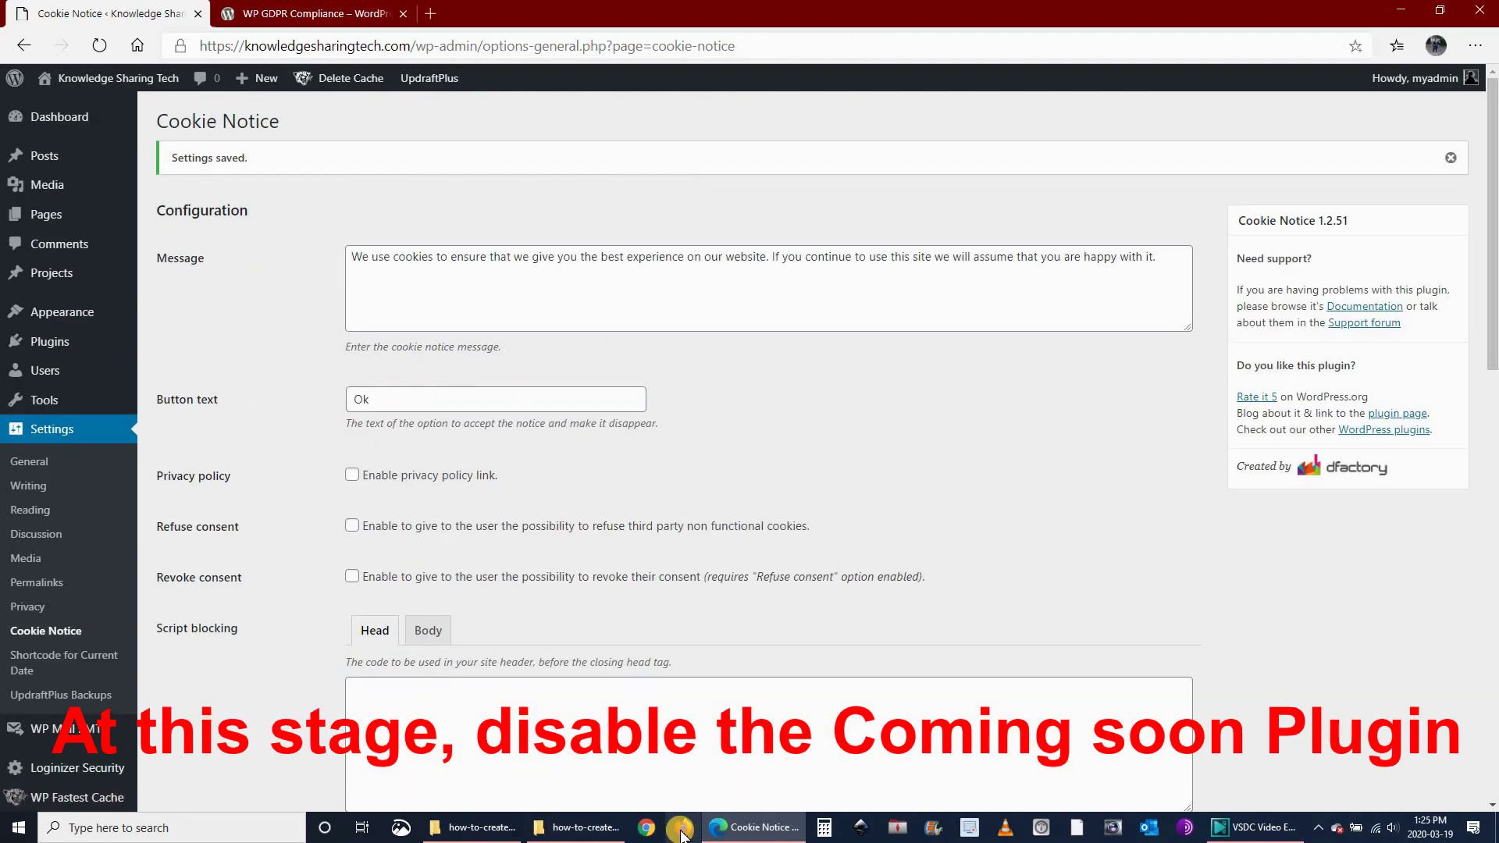
left_click(682, 827)
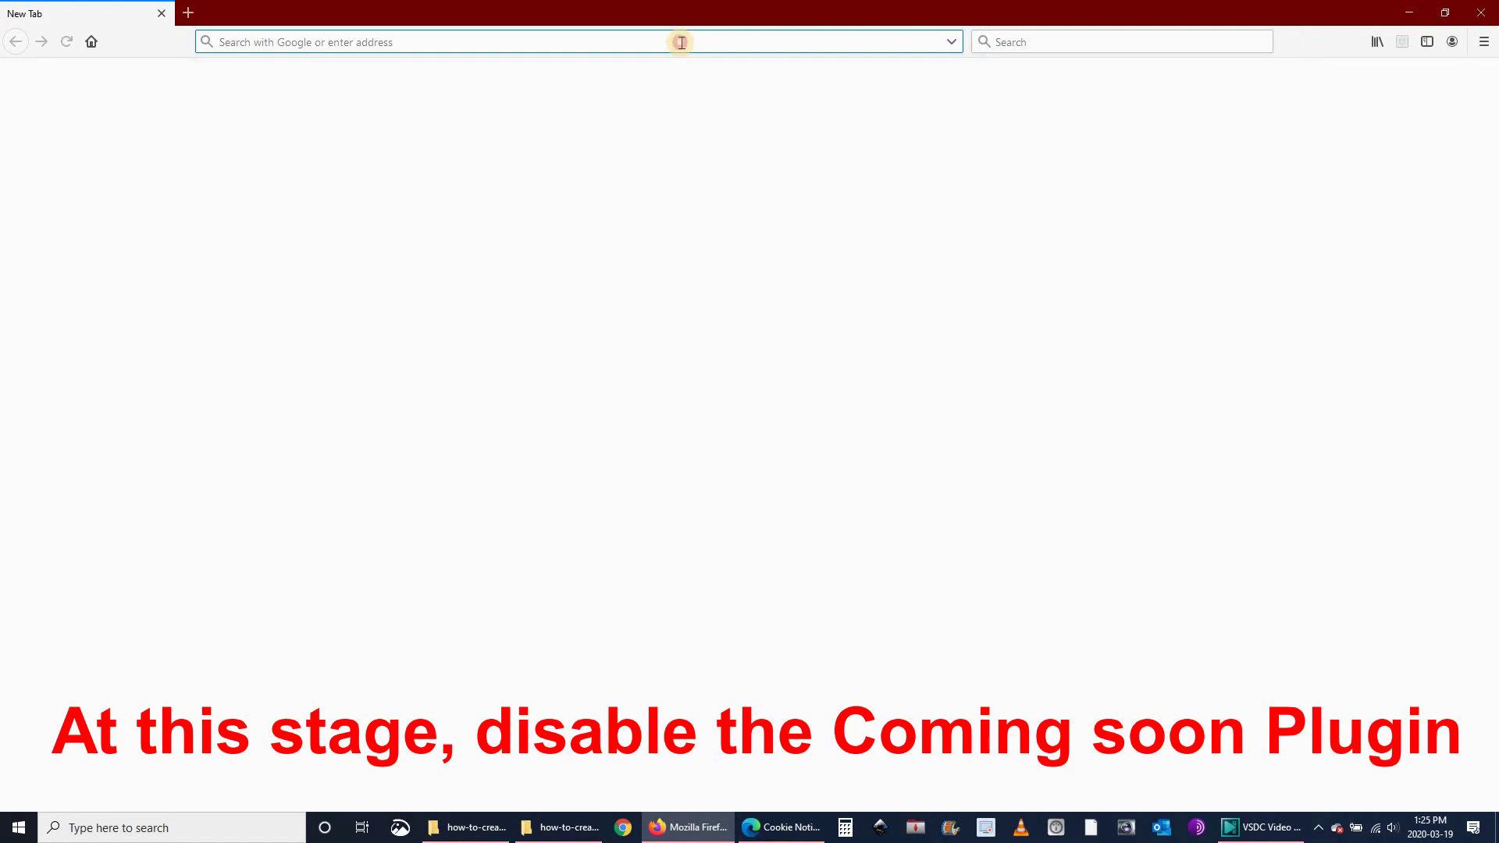
Load knowledgesharingtech.com in Firefox and accept the site's cookie notice banner
type("knowledgesharingtech.com/")
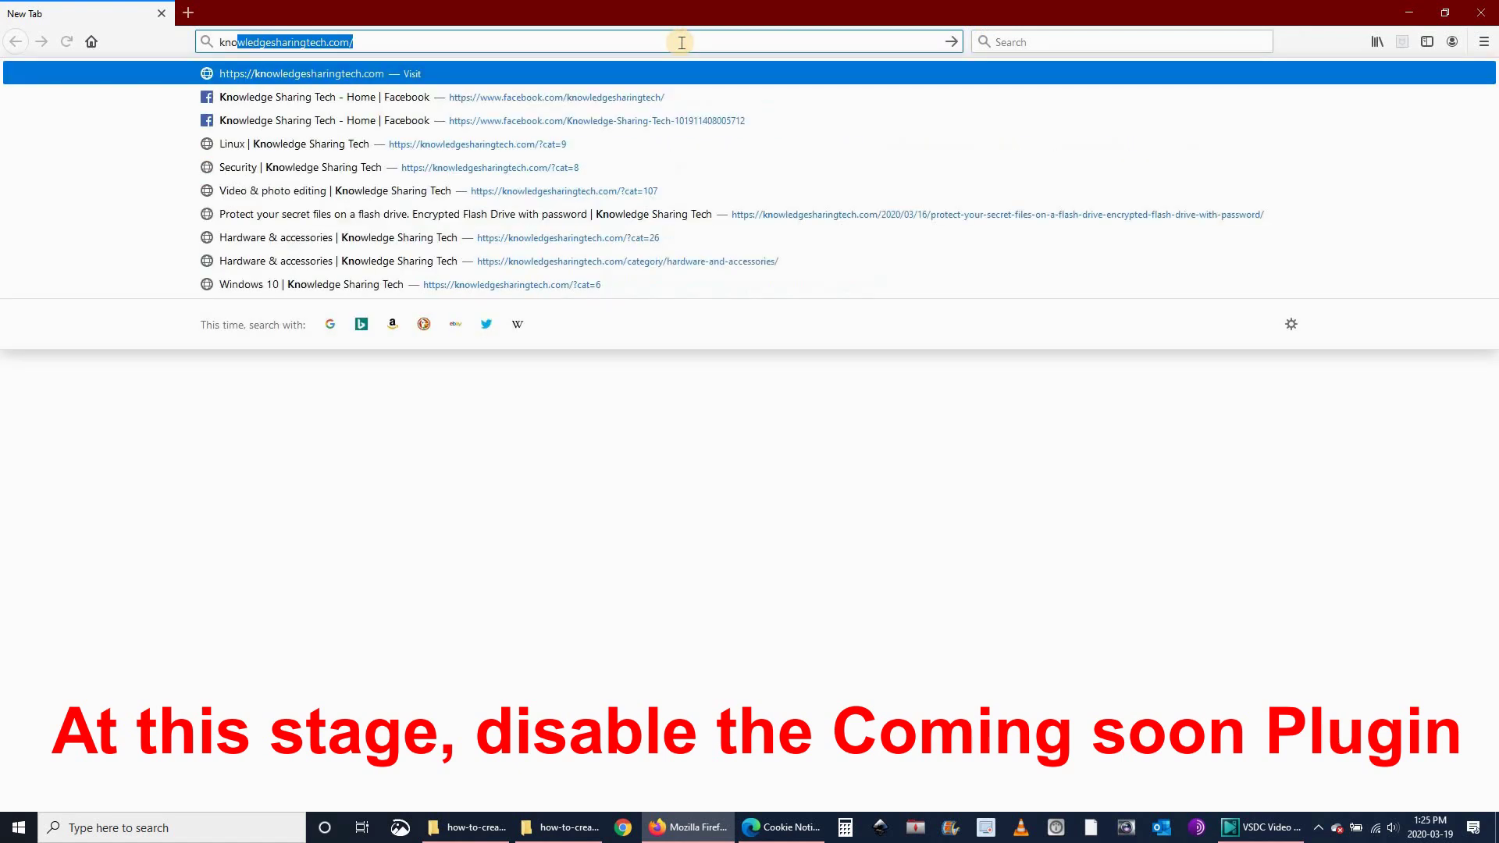
key("Return")
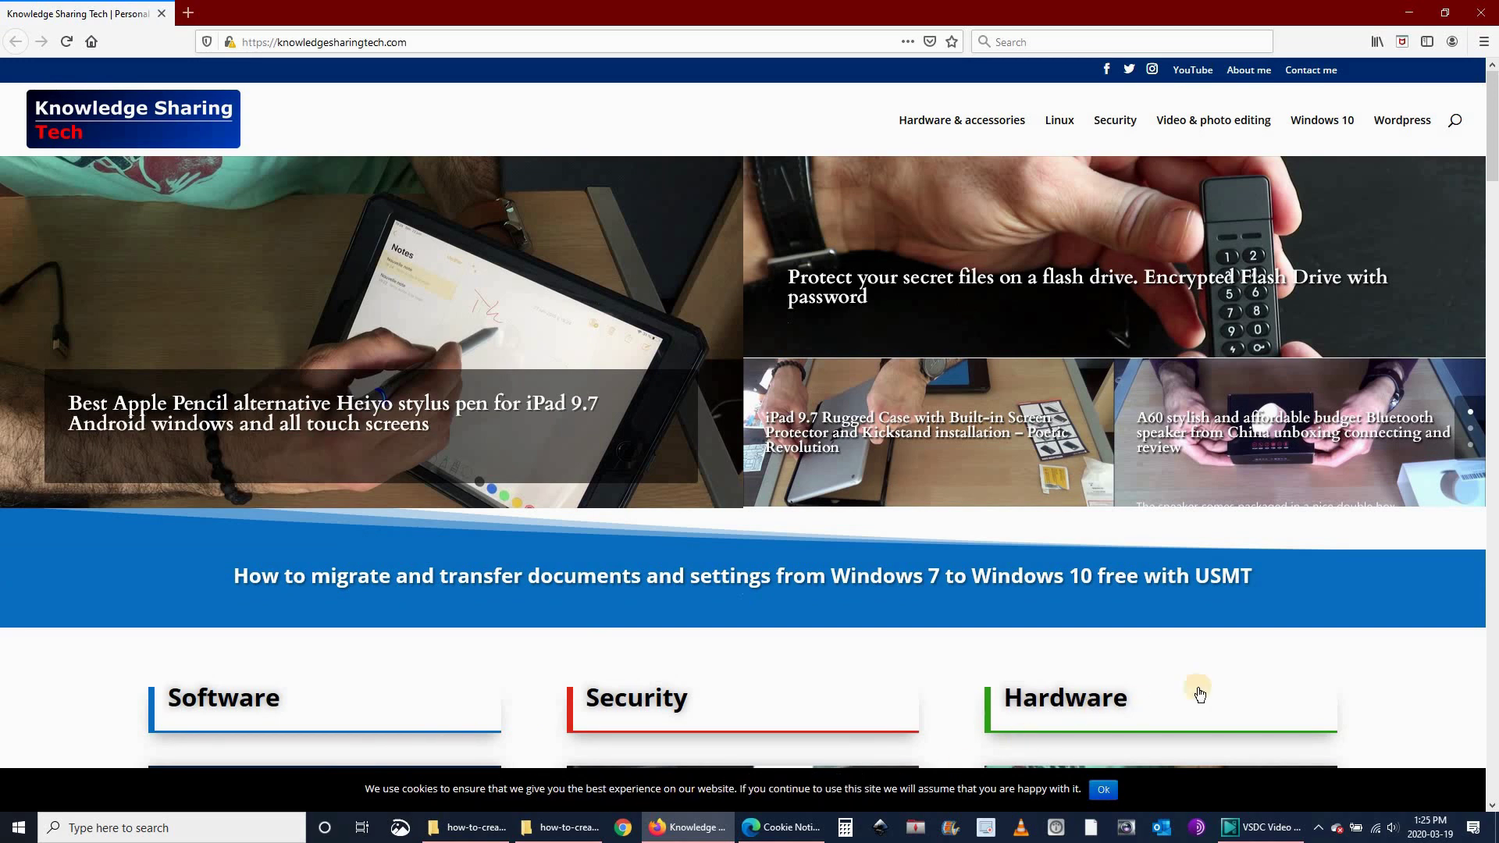
scroll(1210, 683, "down", 2)
scroll(1210, 689, "up", 2)
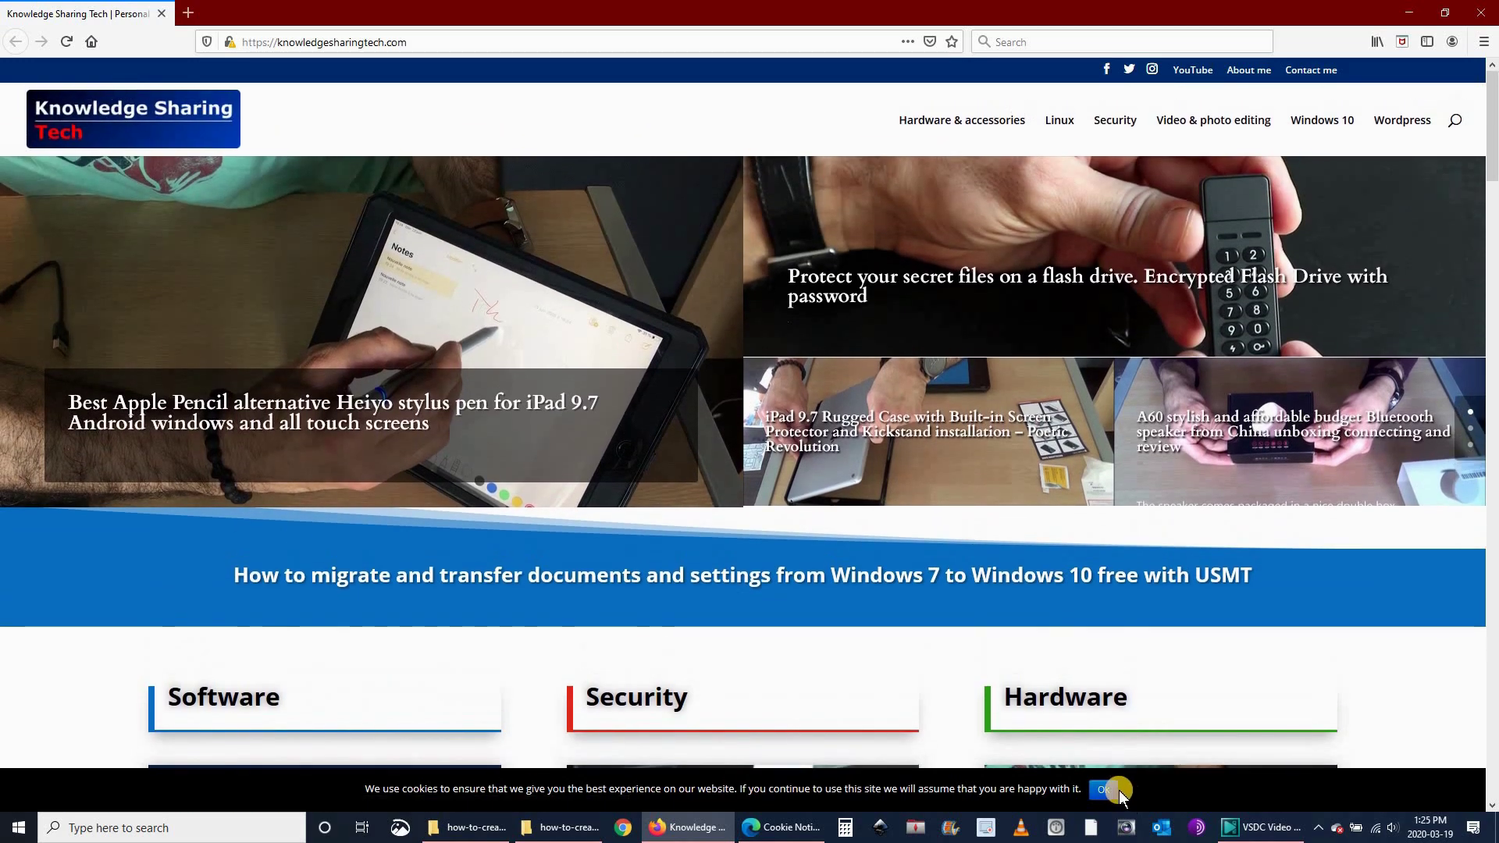
left_click(1109, 789)
scroll(1085, 601, "down", 8)
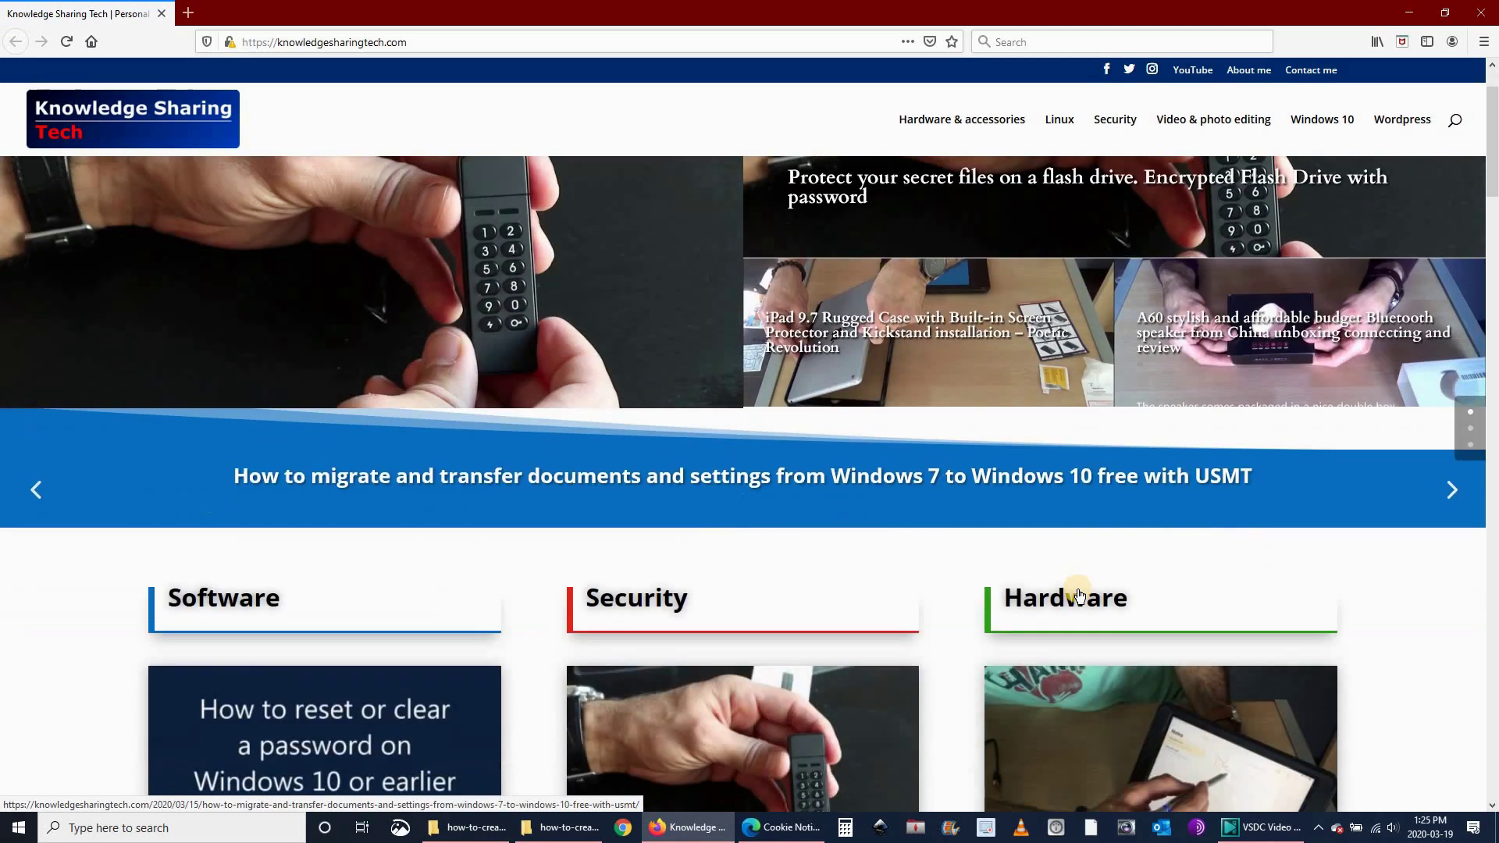
scroll(1075, 616, "up", 8)
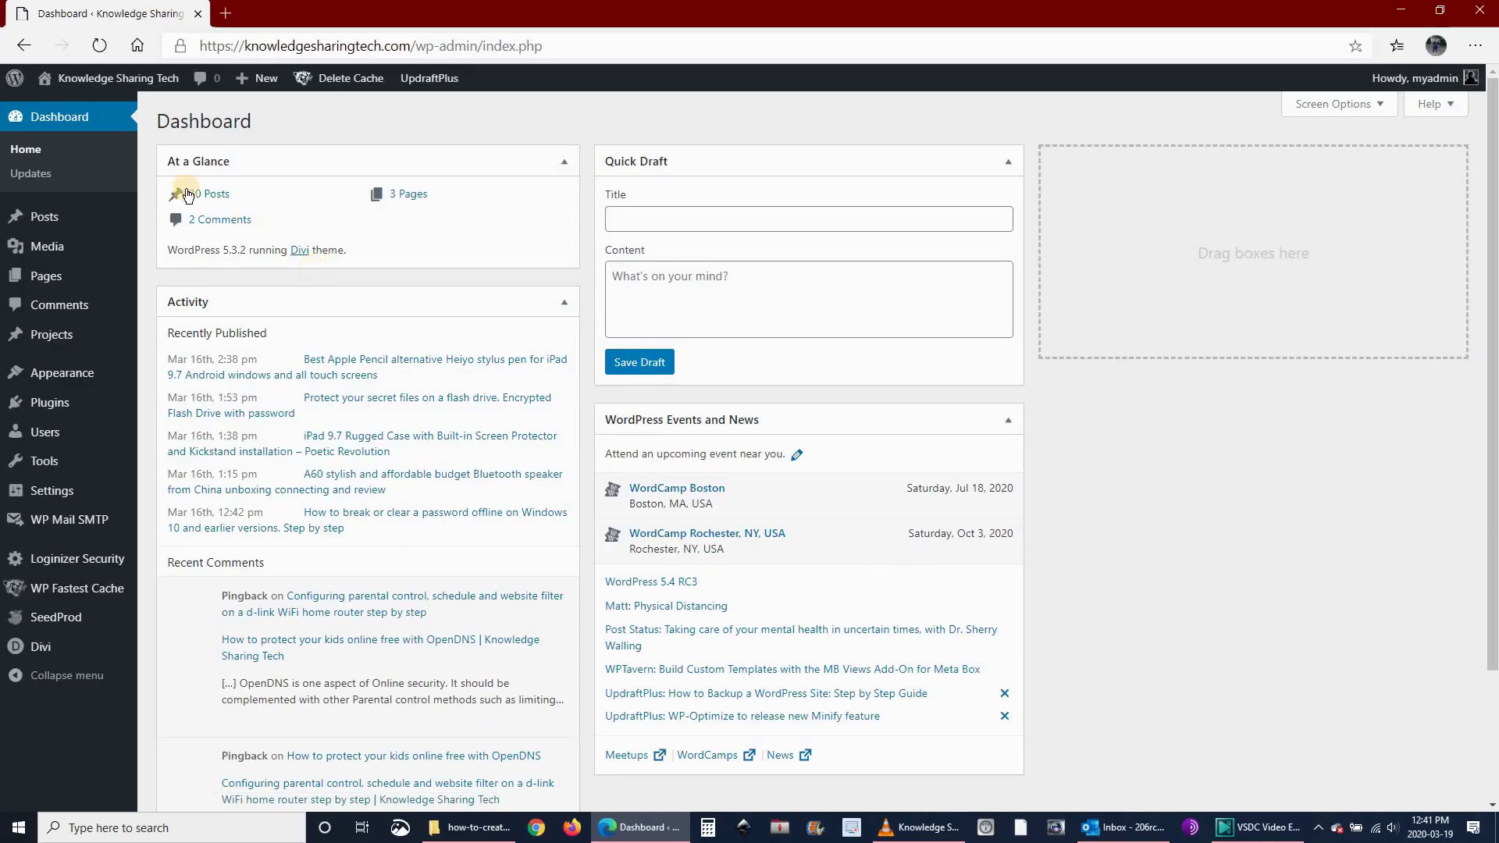
Review the admin email and save General settings with the UTC-5 timezone
mouse_move(43, 490)
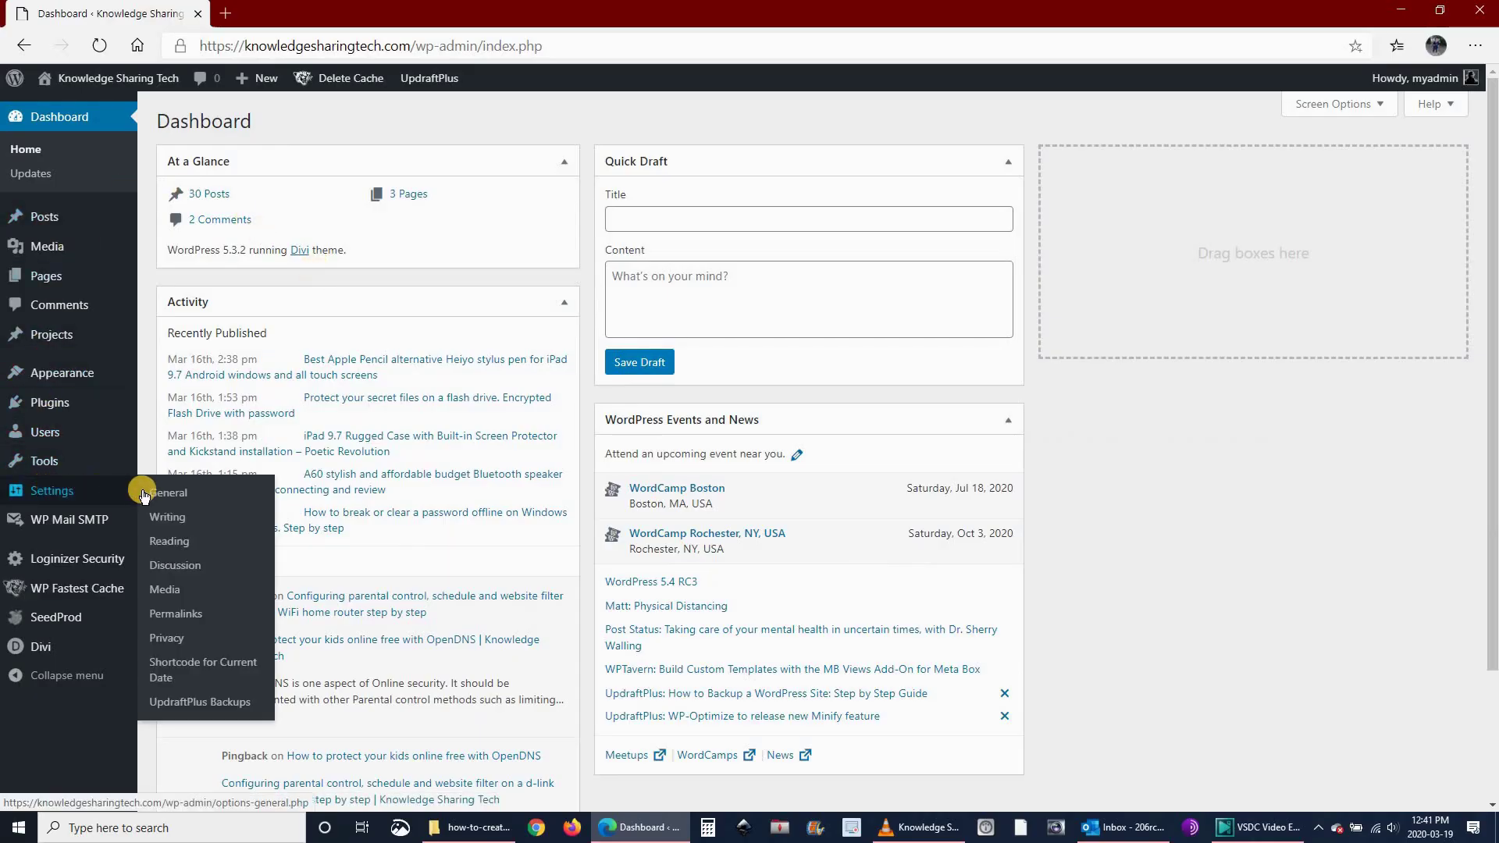
left_click(172, 483)
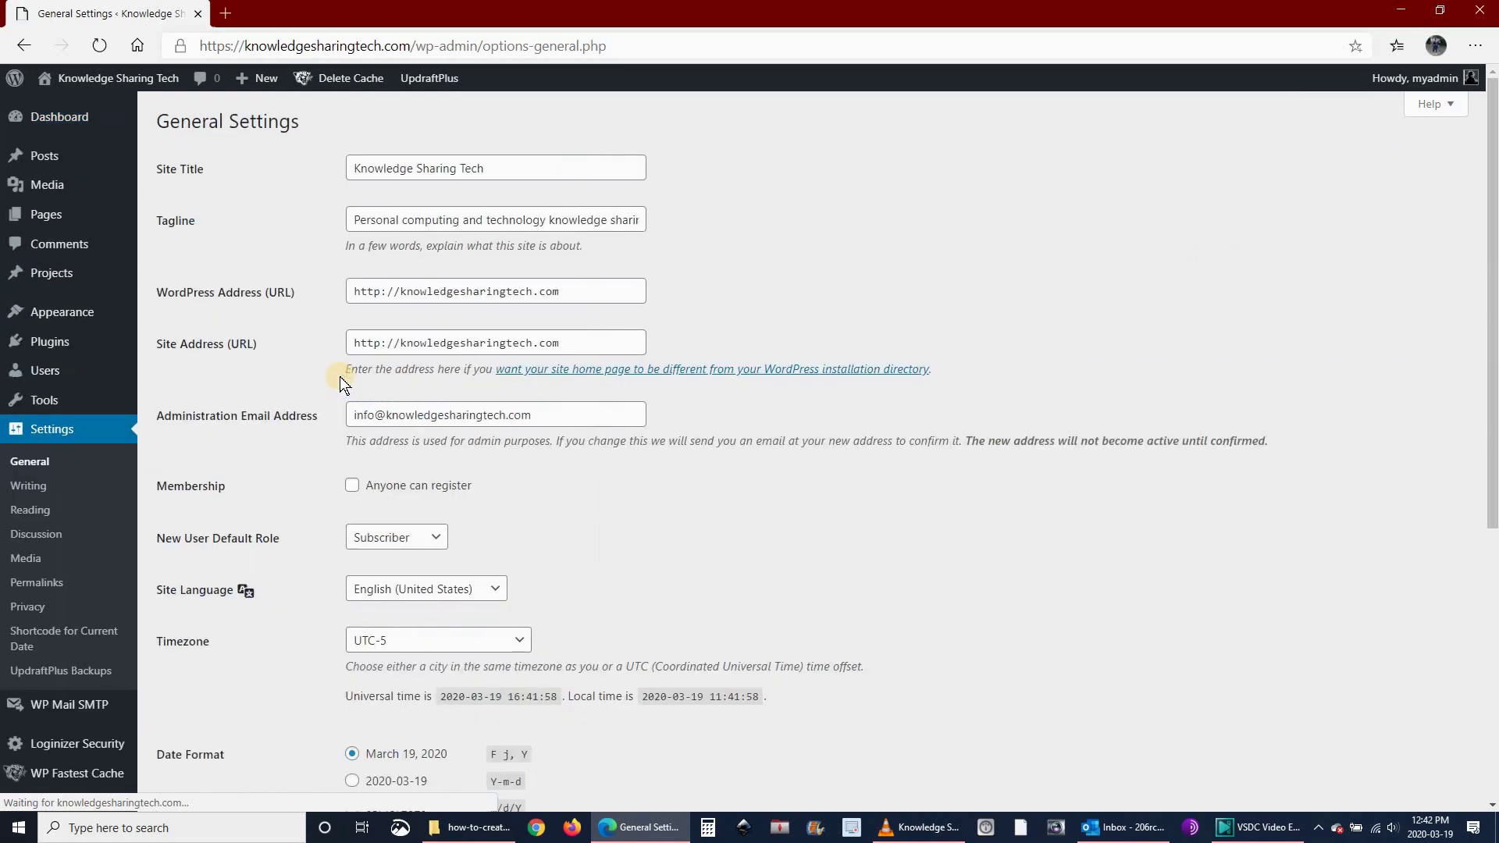
scroll(320, 372, "down", 1)
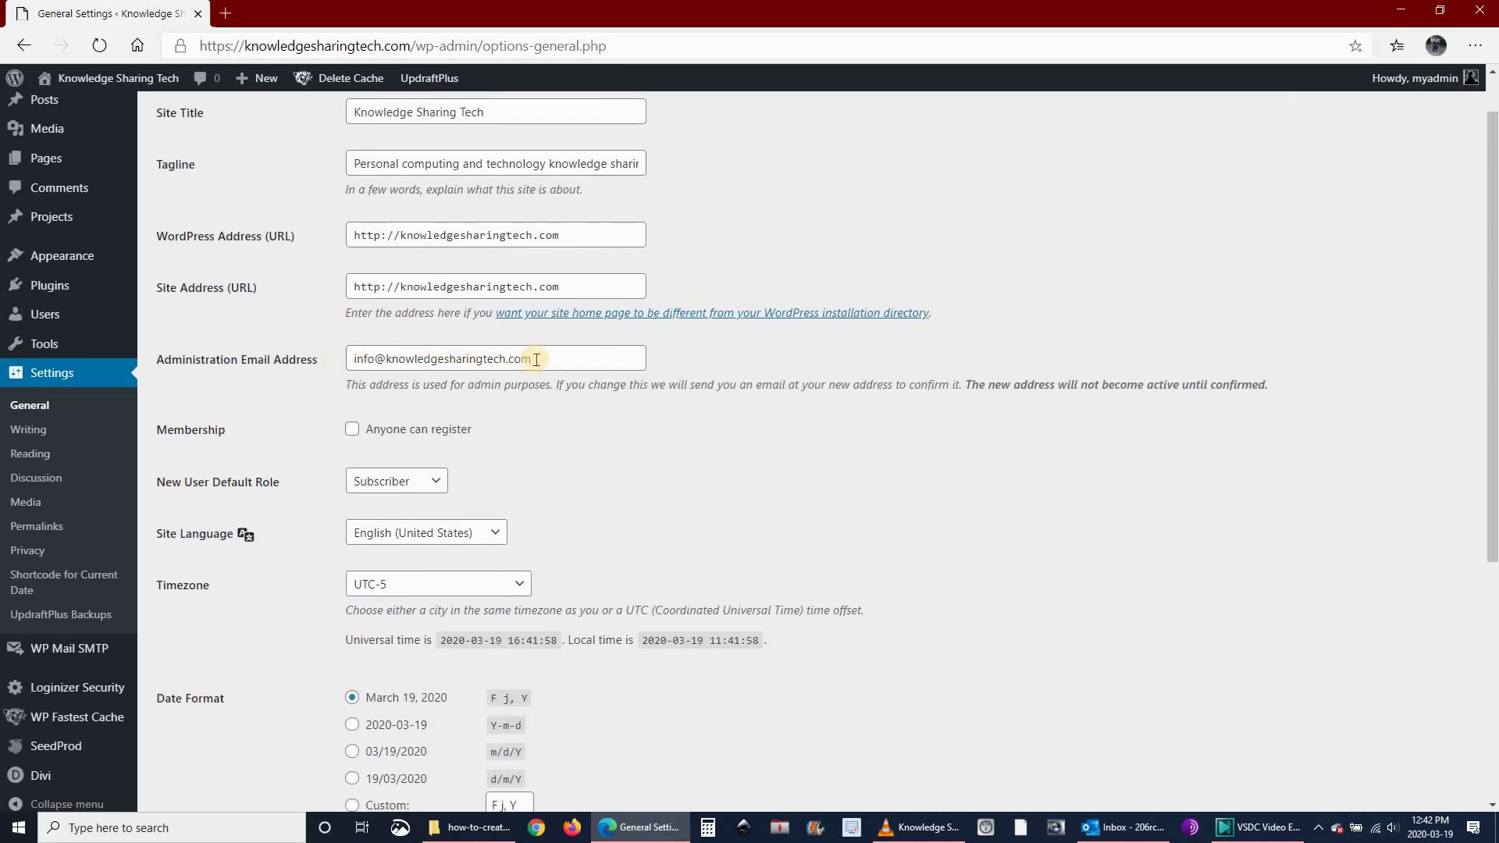
double_click(499, 358)
key("ctrl+a")
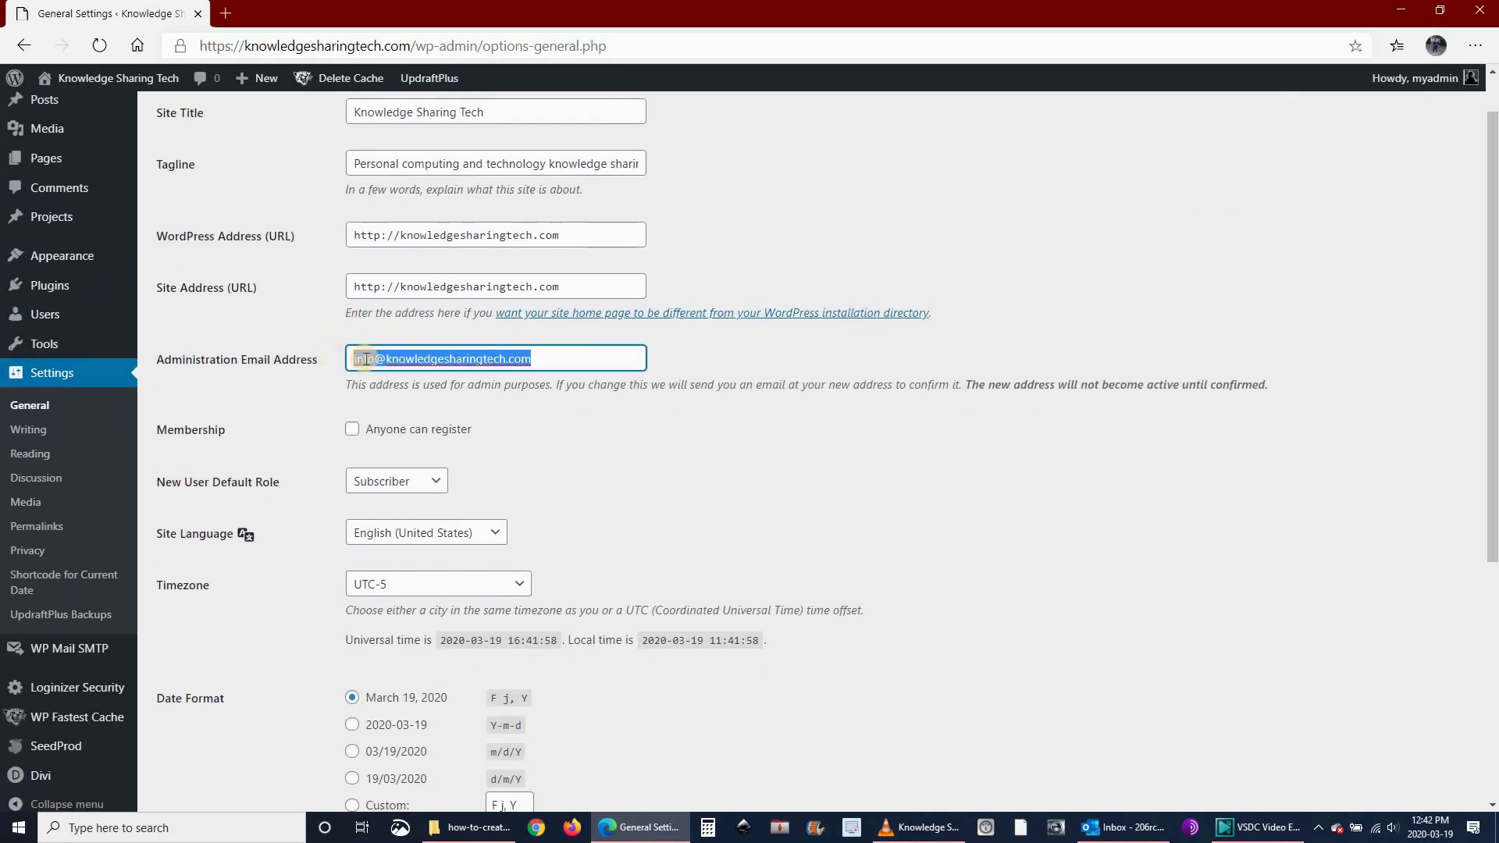
left_click(531, 422)
scroll(472, 460, "down", 2)
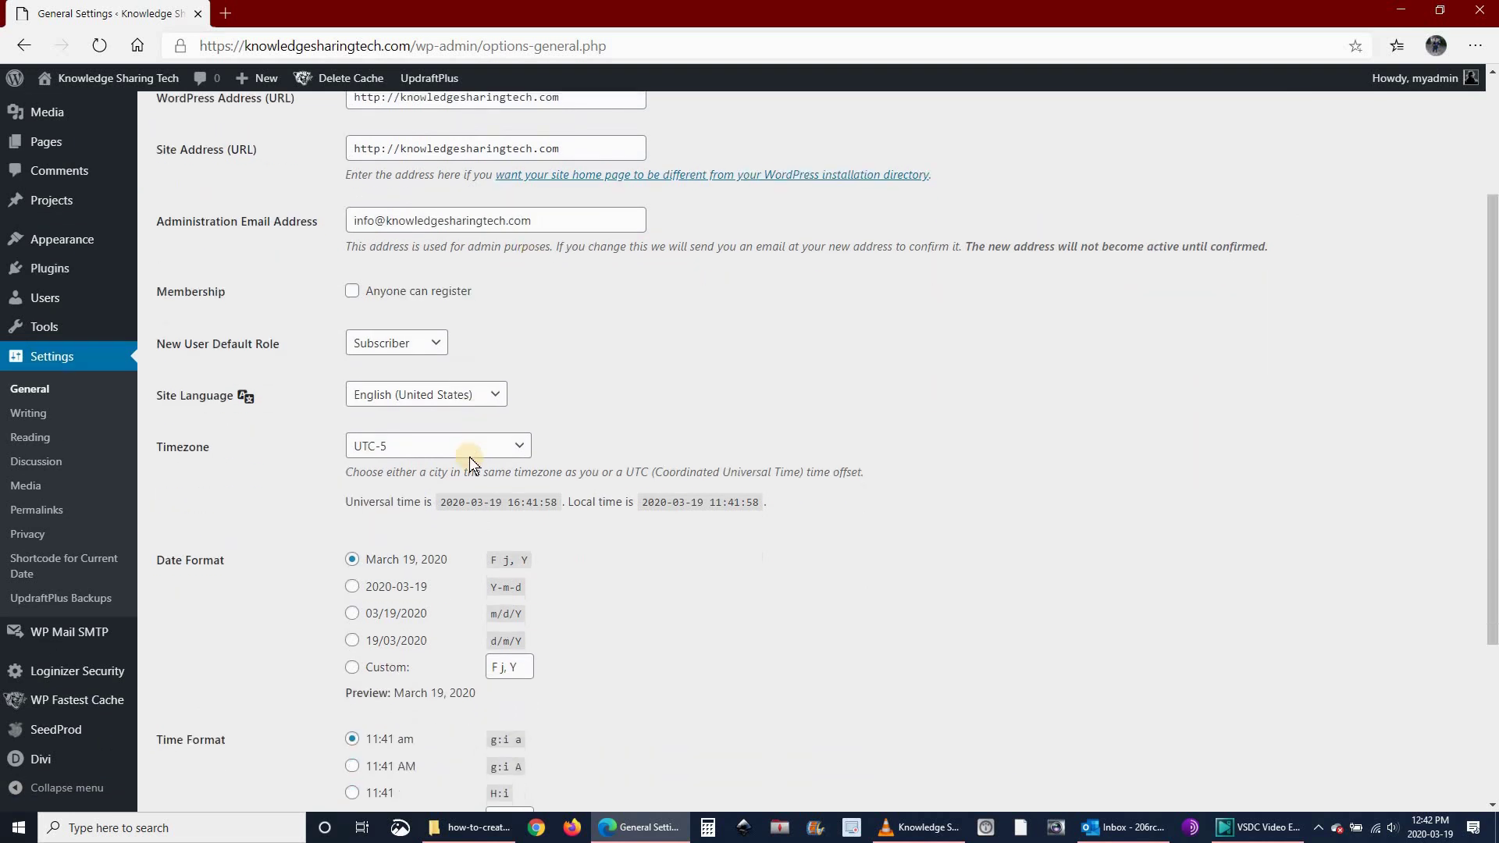
left_click(420, 445)
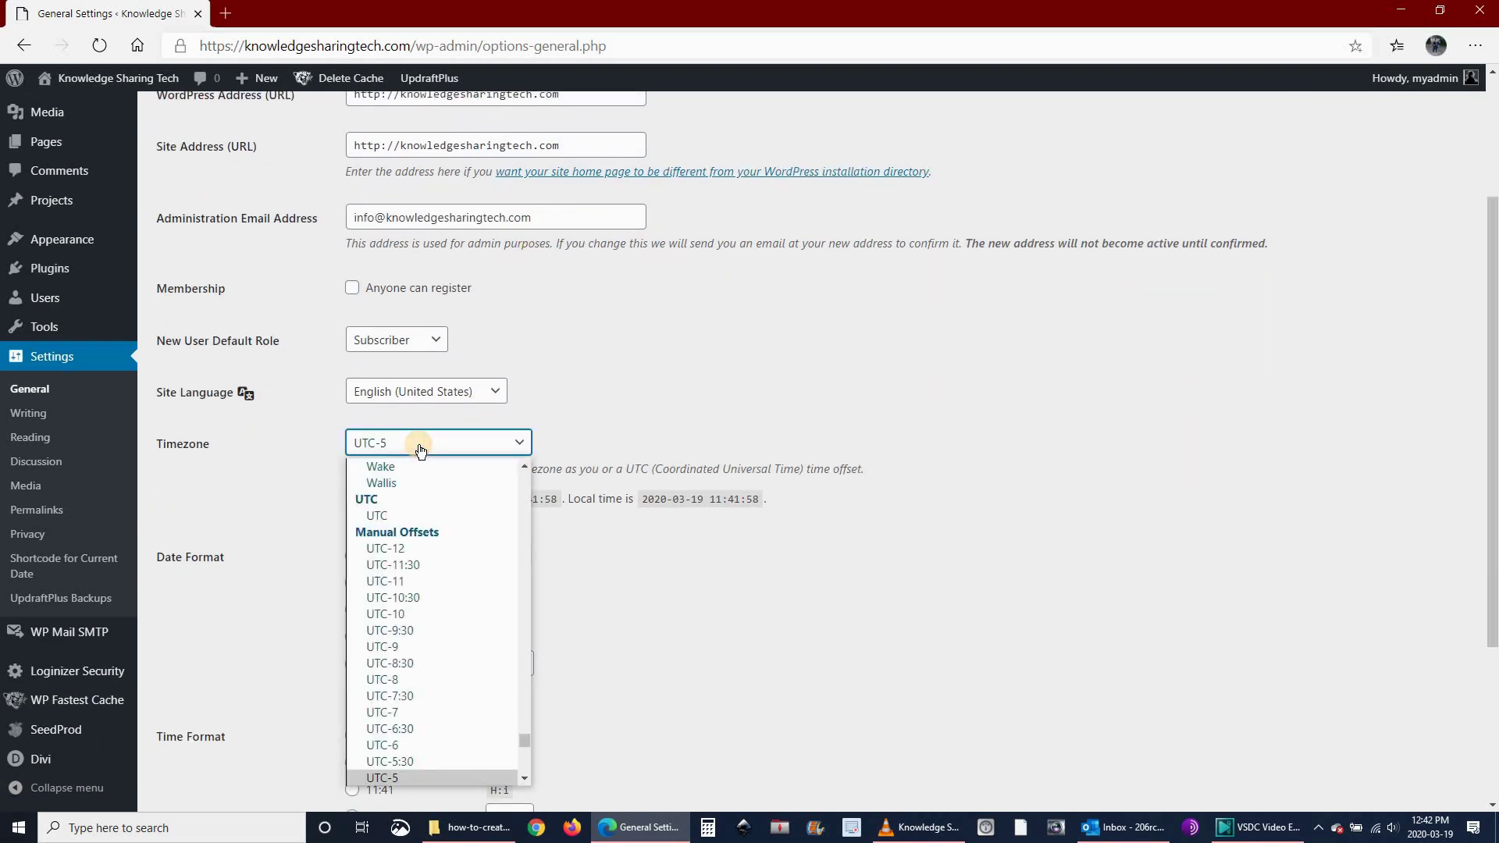
left_click(420, 445)
scroll(332, 460, "down", 3)
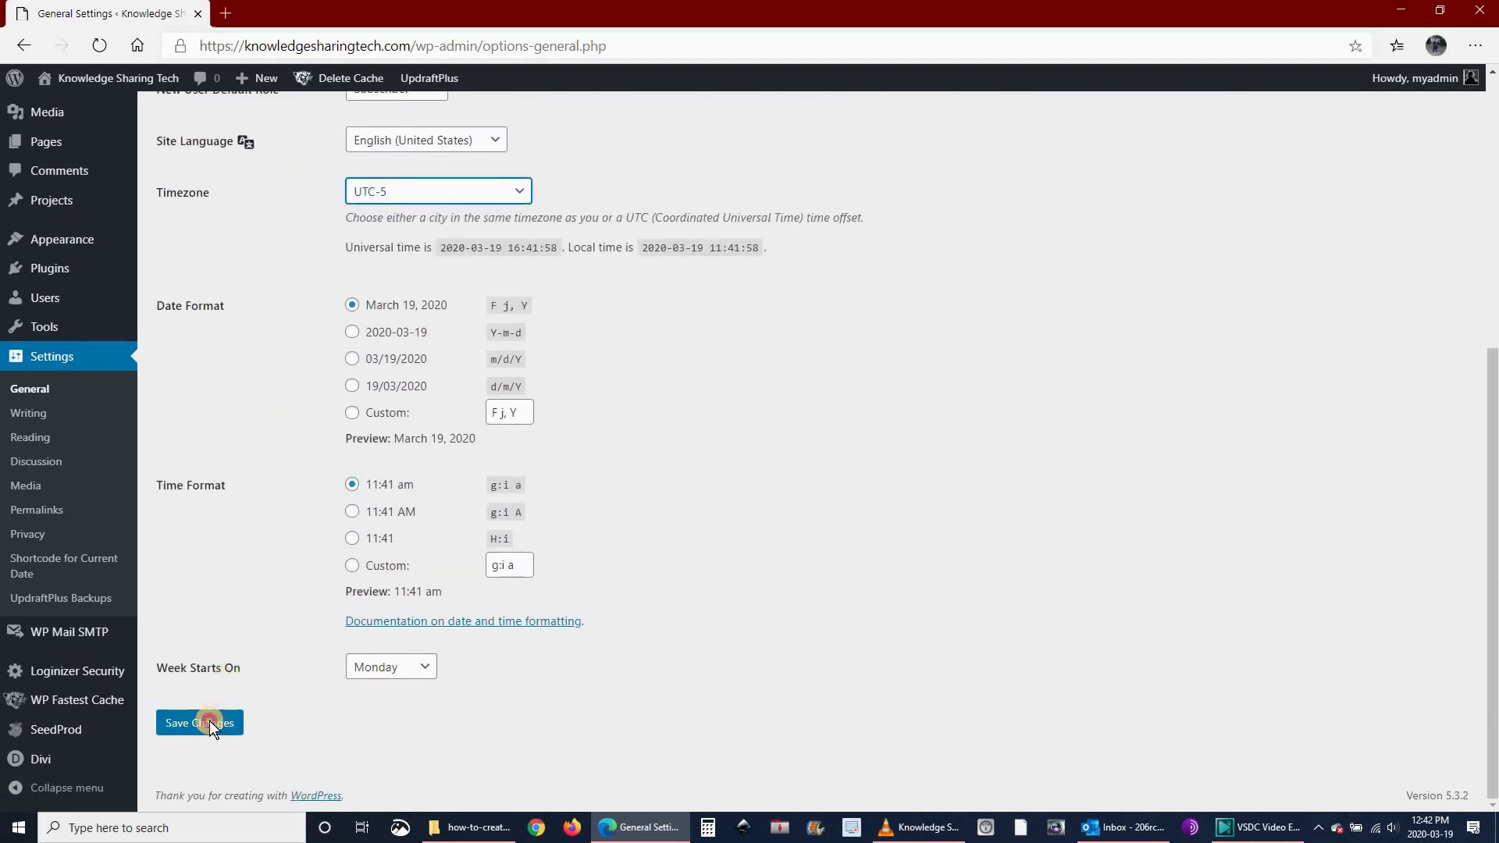
left_click(209, 721)
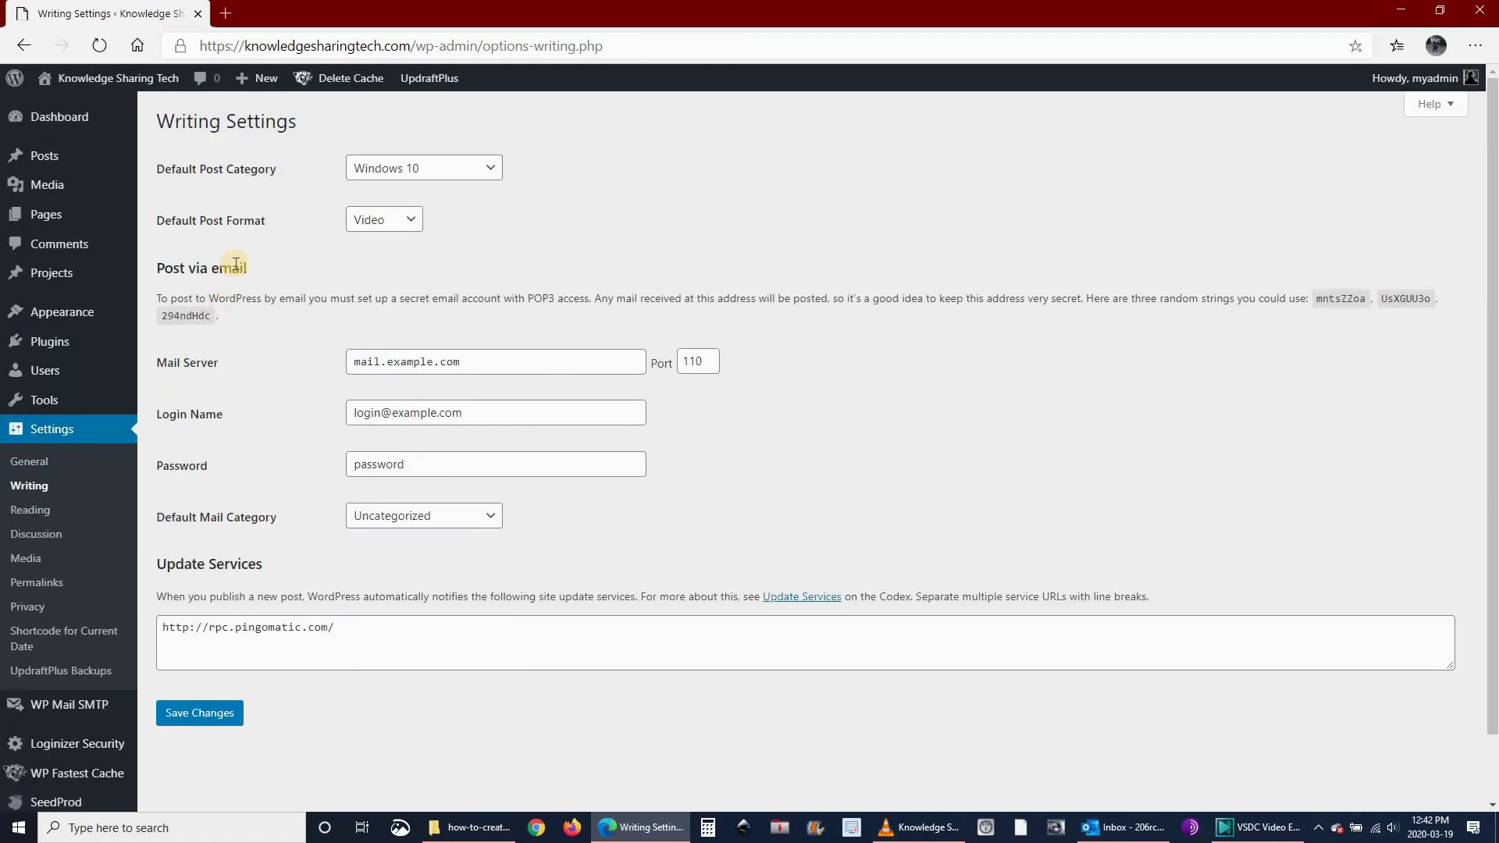
Save the Writing settings with Windows 10 as the default post category
left_click(454, 175)
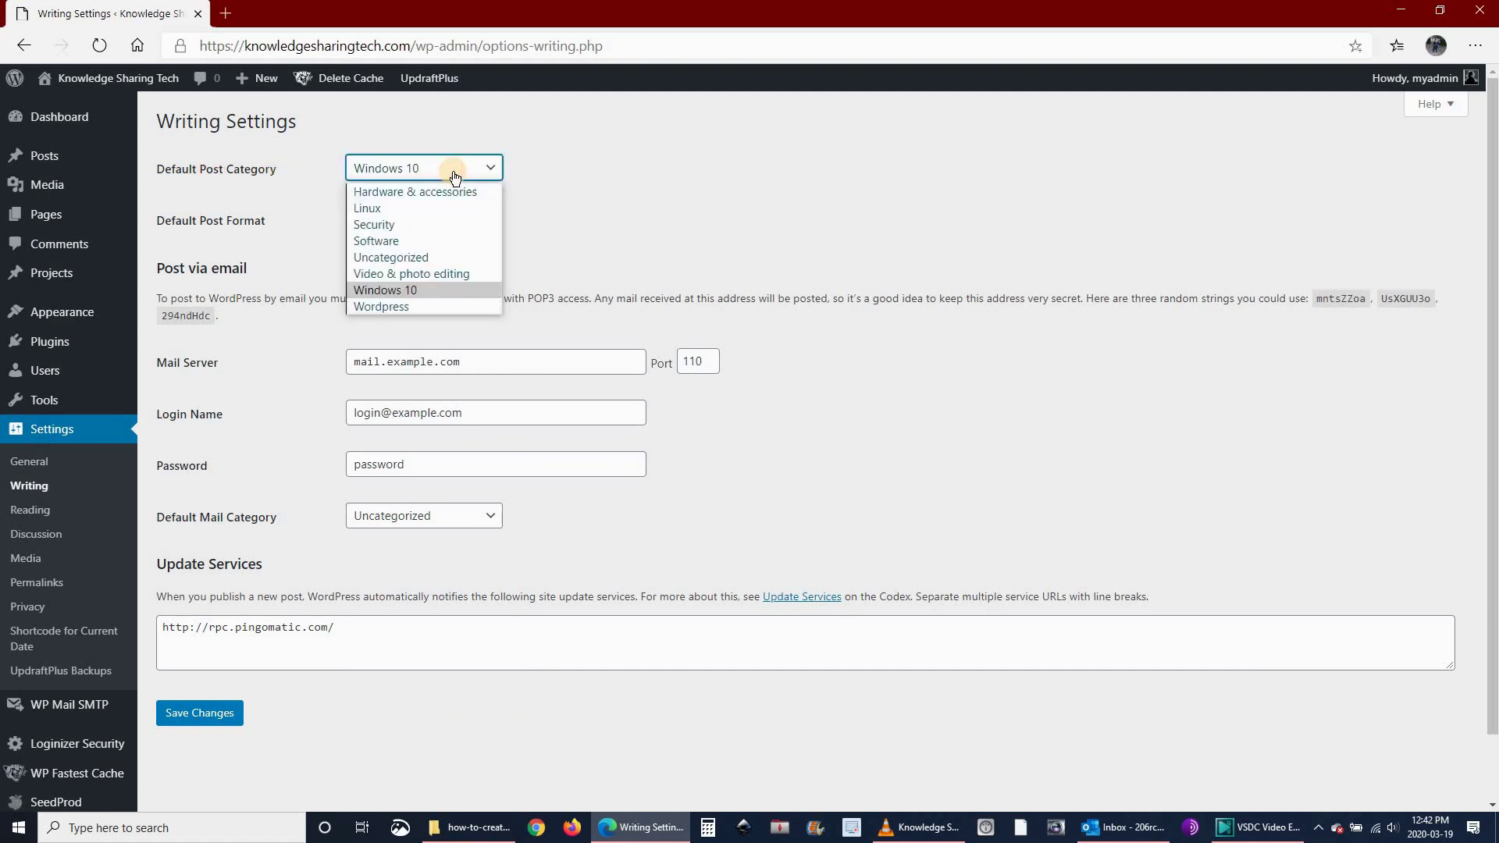
left_click(455, 174)
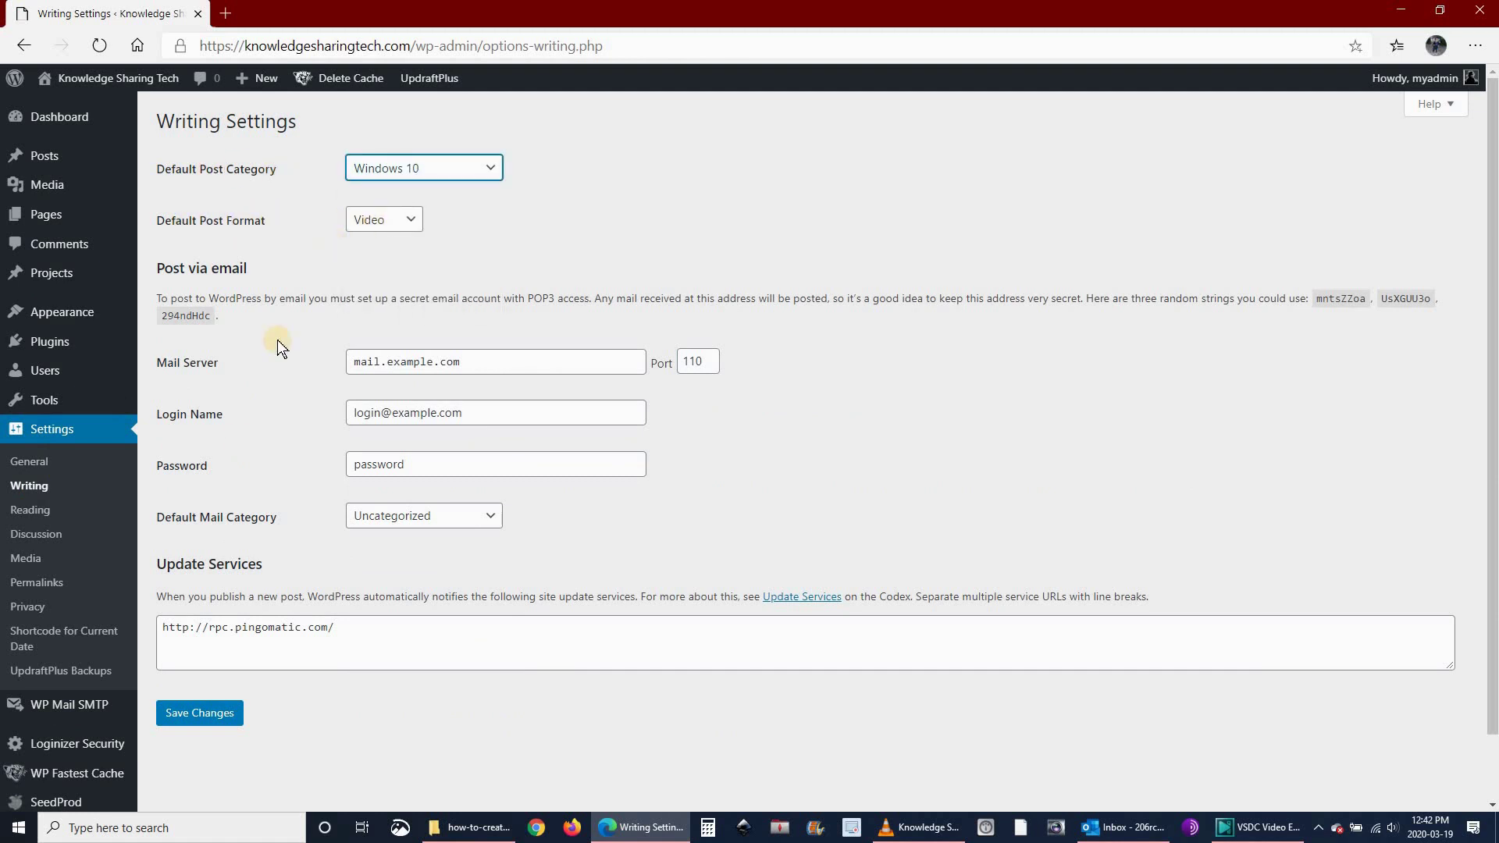
left_click(189, 717)
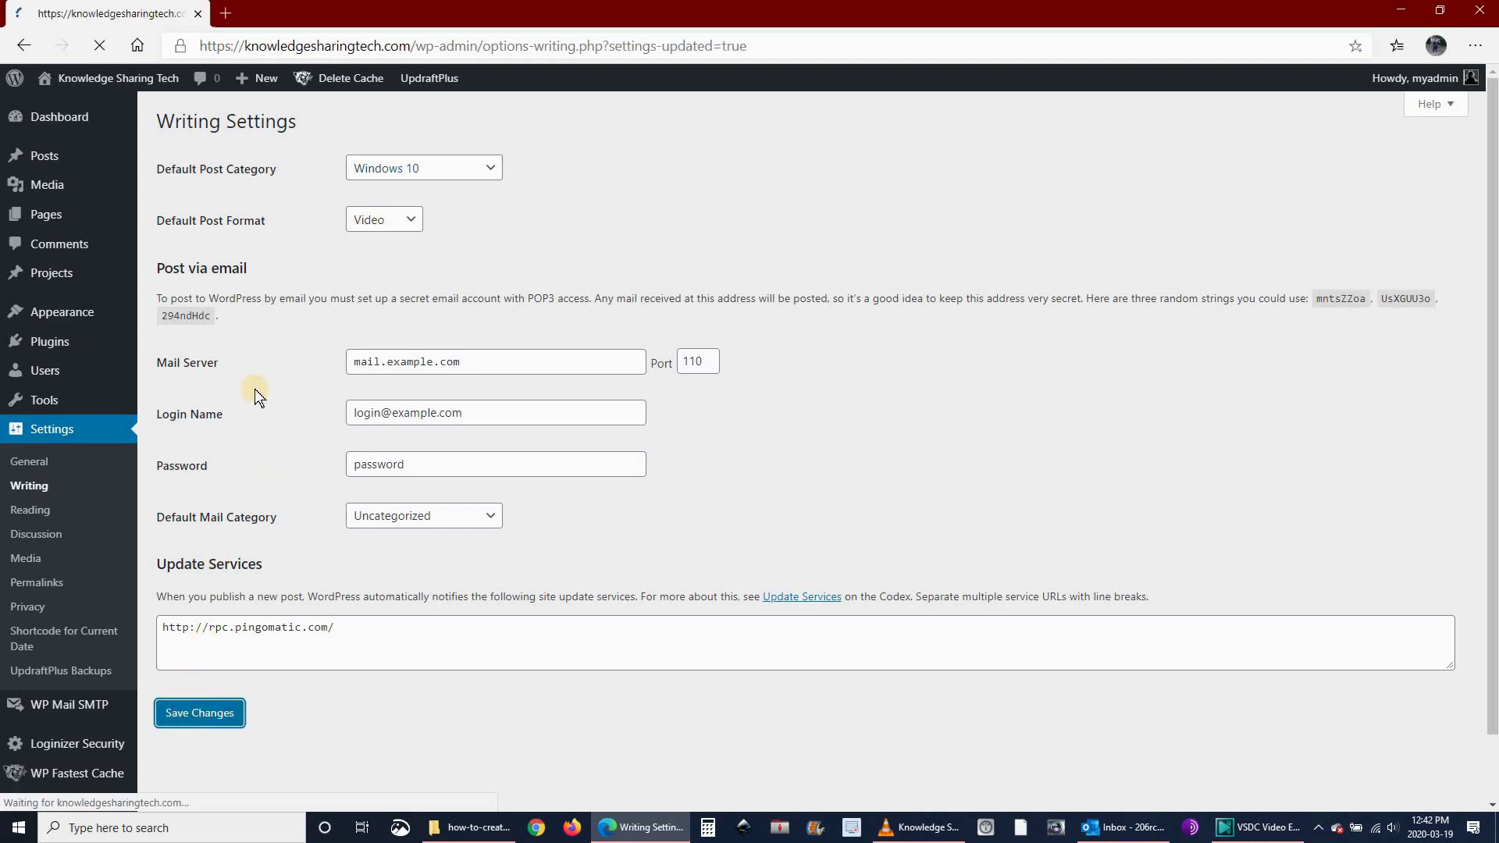